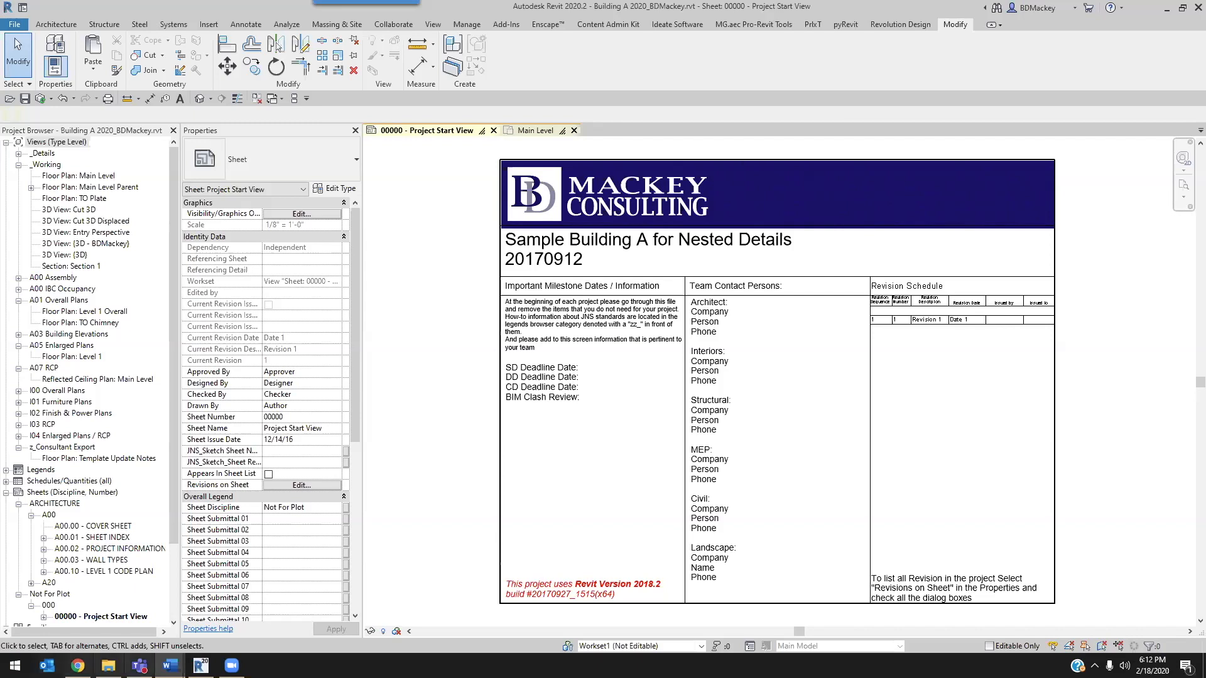
Step: Switch to the session tips Word document, go to its Dimensions section under Right Clicks, and return to Revit
mouse_move(170, 666)
left_click(119, 612)
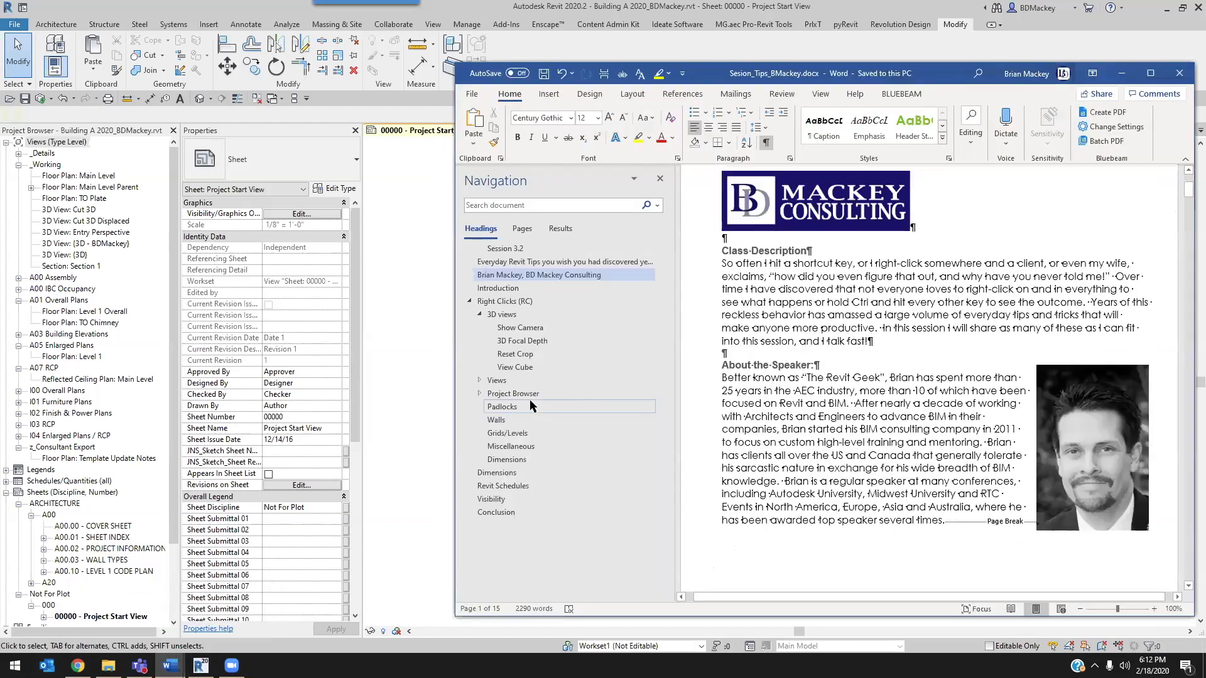
left_click(533, 465)
left_click(534, 461)
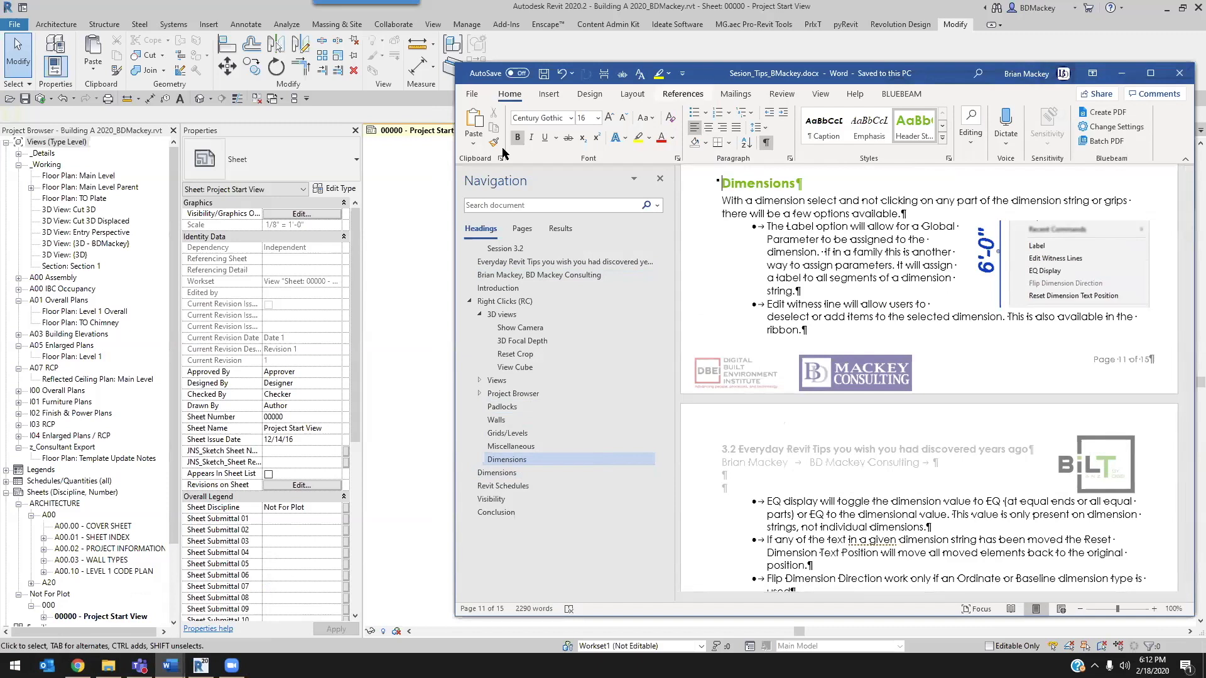
left_click(422, 186)
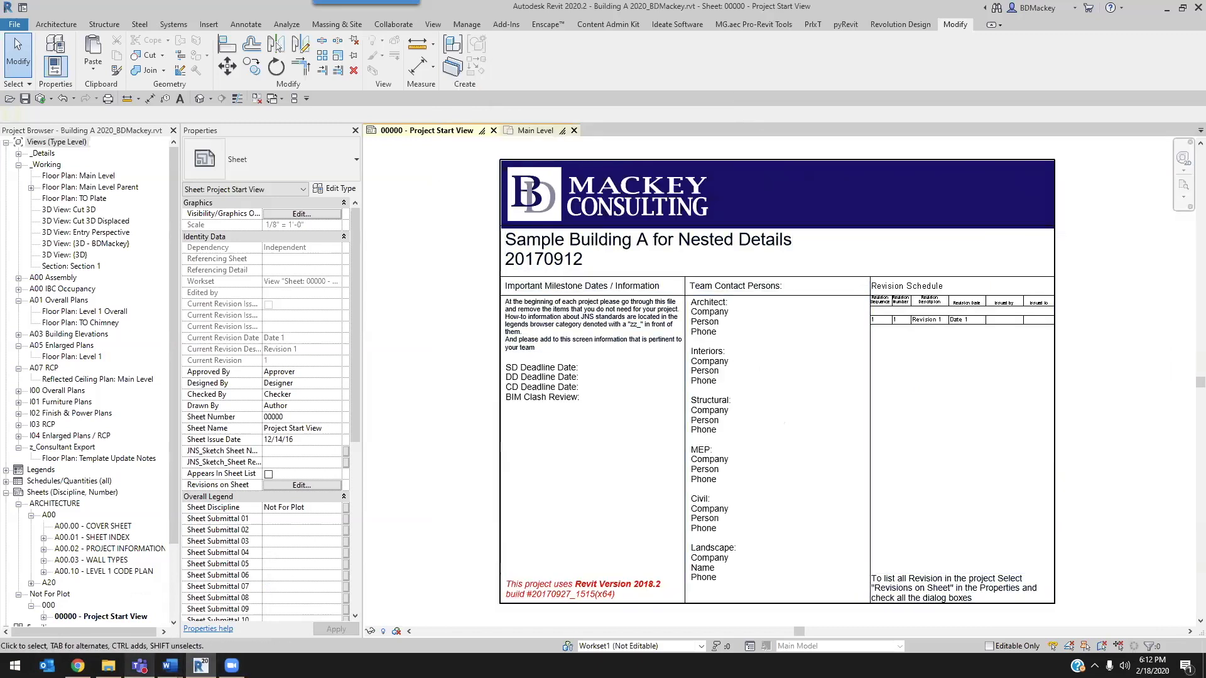
Step: Switch to Chrome, view the BILT ANZ 2020 schedule page, and minimize the browser
mouse_move(169, 666)
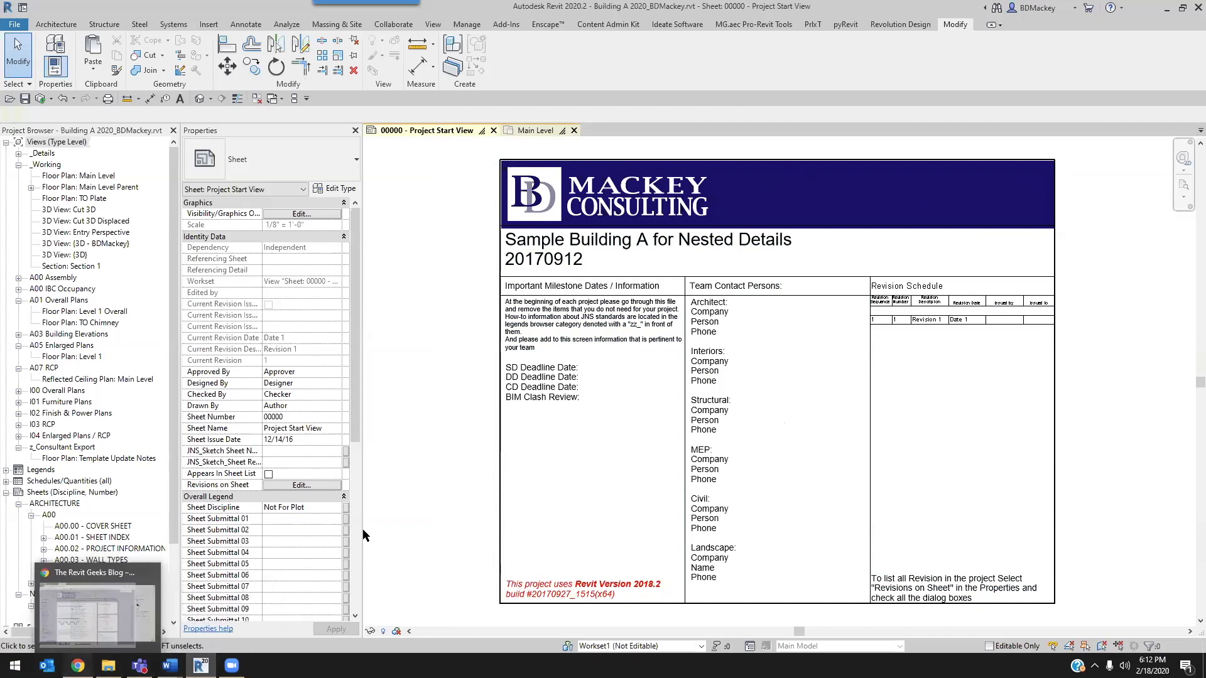
left_click(77, 666)
left_click(253, 21)
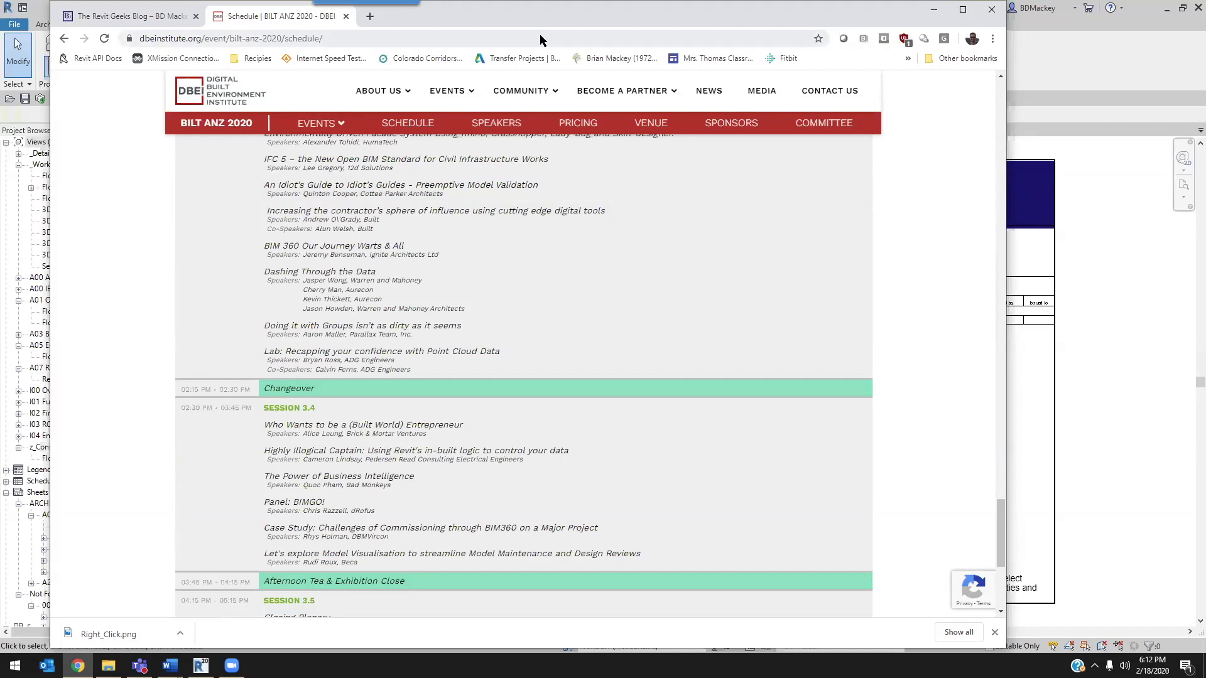
left_click(934, 9)
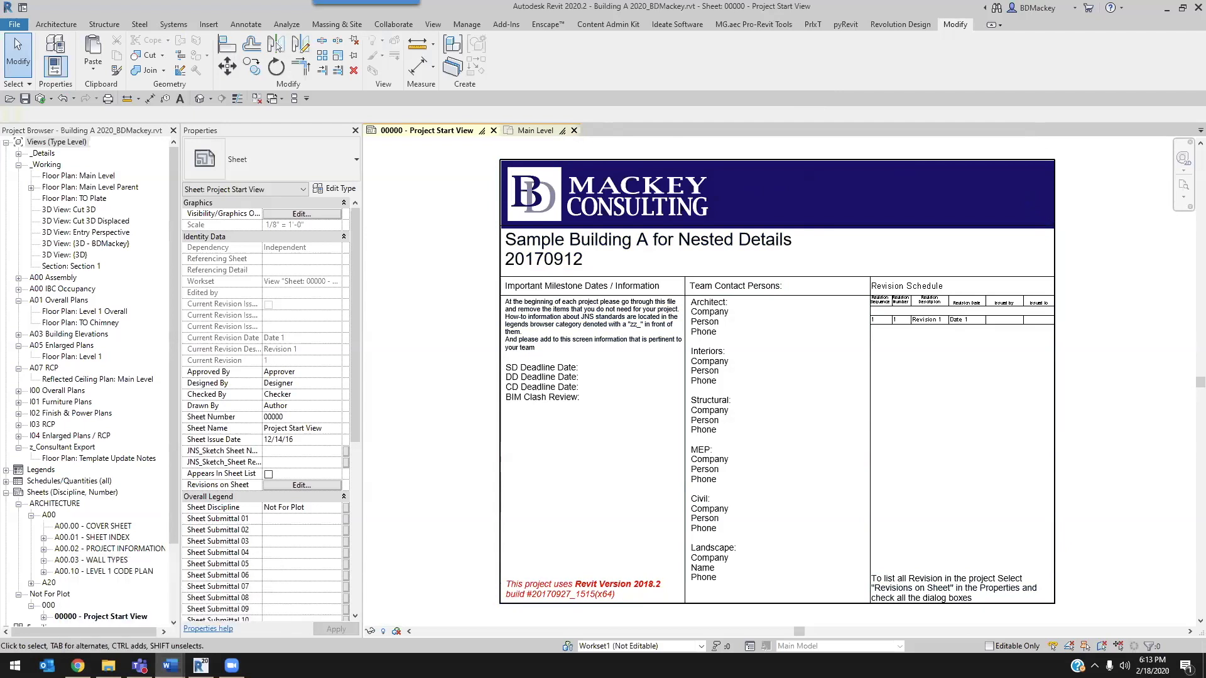
Step: Bring the Main Level floor plan to the front, with a brief check of the Word notes
left_click(535, 130)
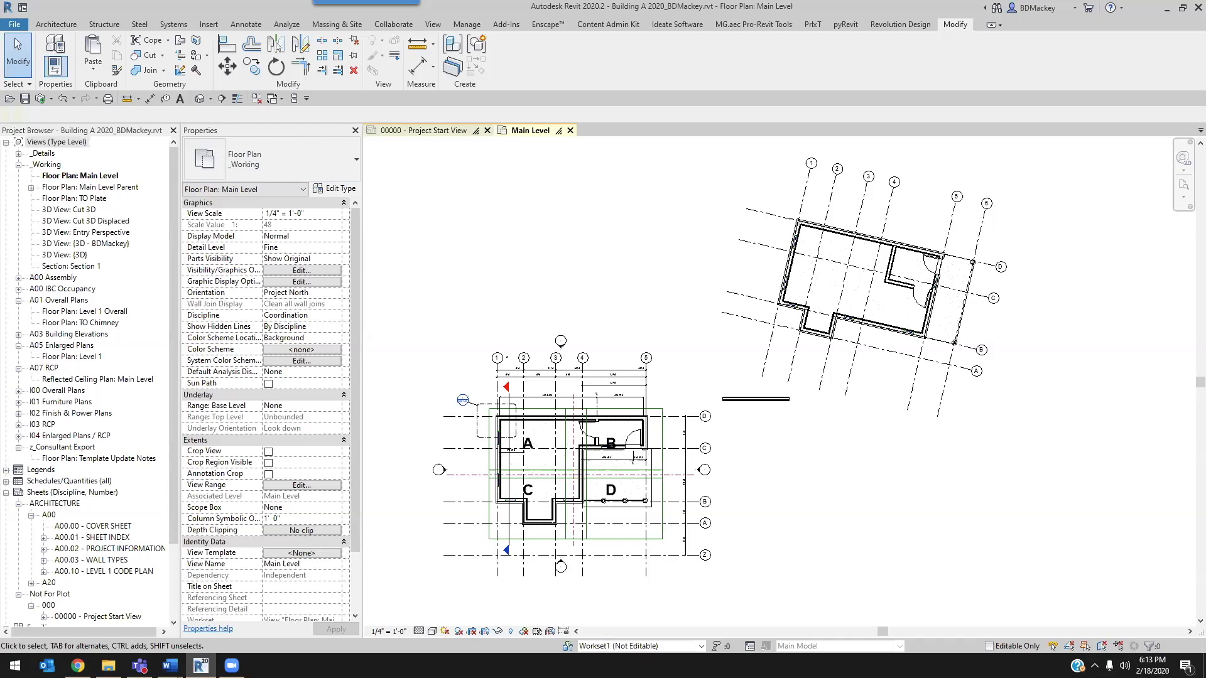
key("alt+Tab")
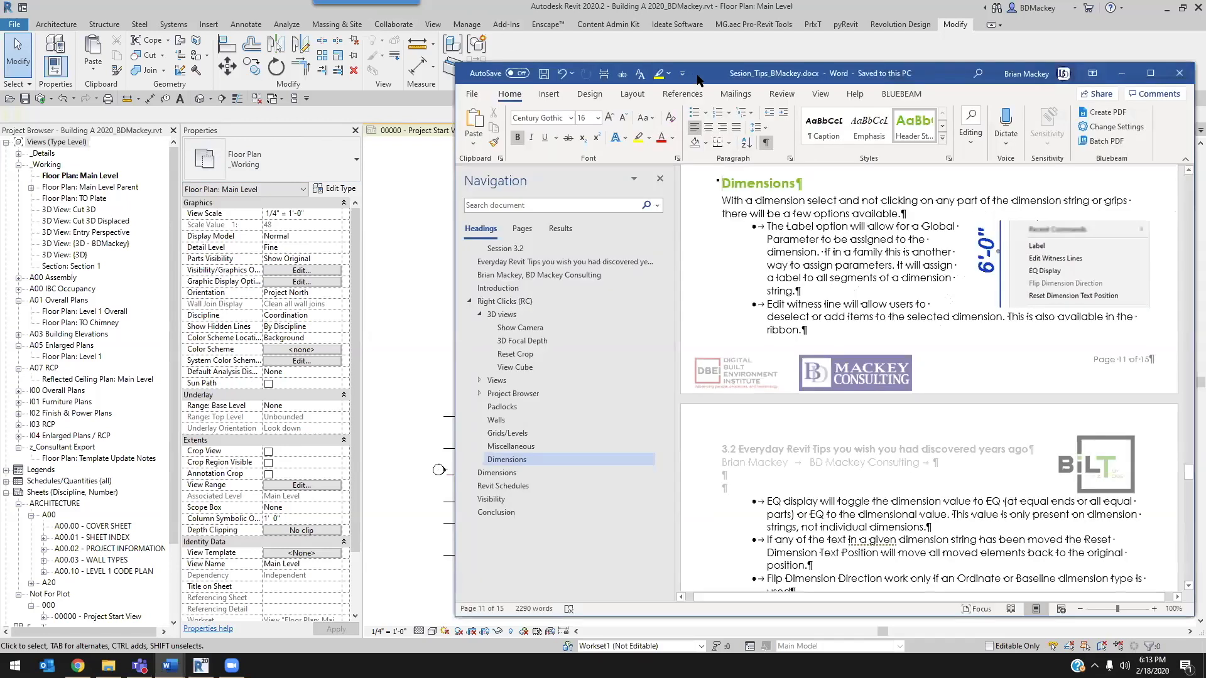
key("alt+Tab")
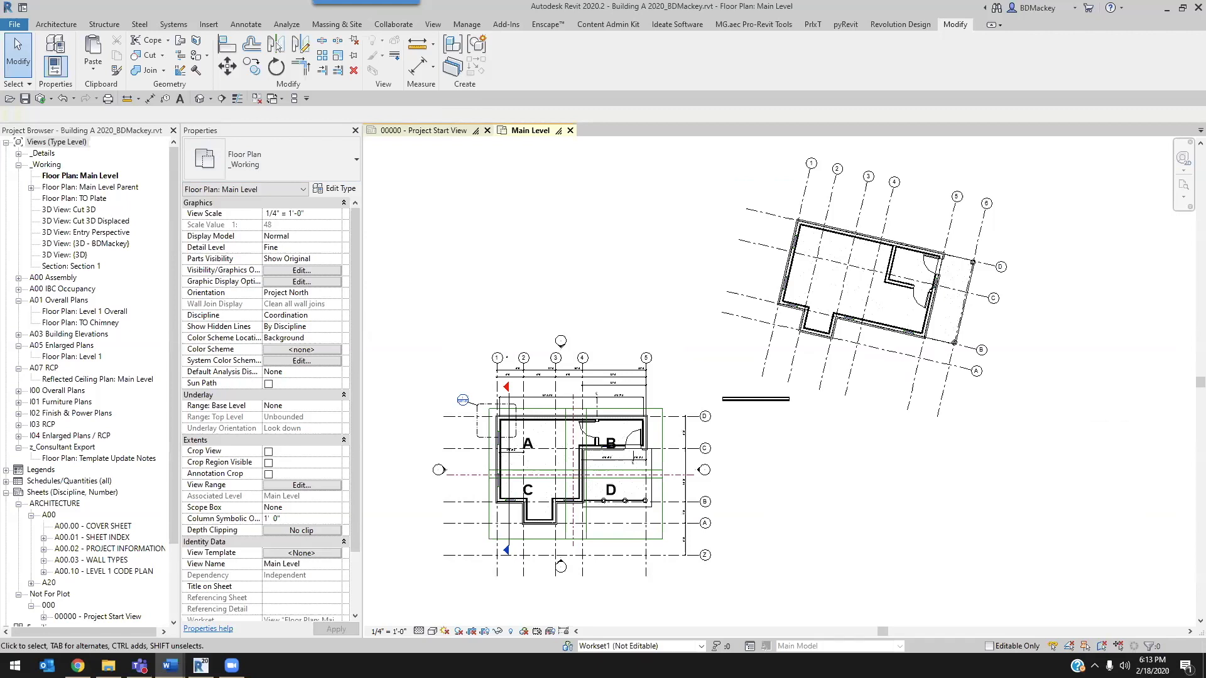
middle_click_drag(593, 232, 587, 249)
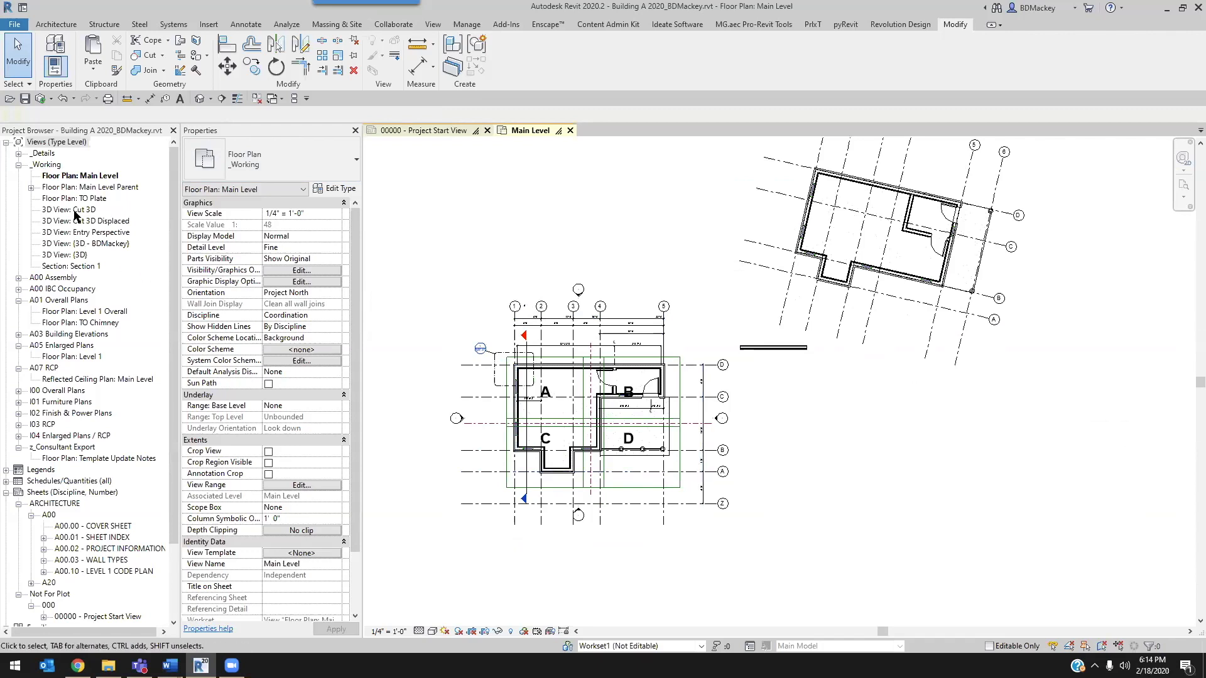
Step: Show the camera of the Entry Perspective 3D view in the Main Level plan
left_click(88, 233)
right_click(88, 234)
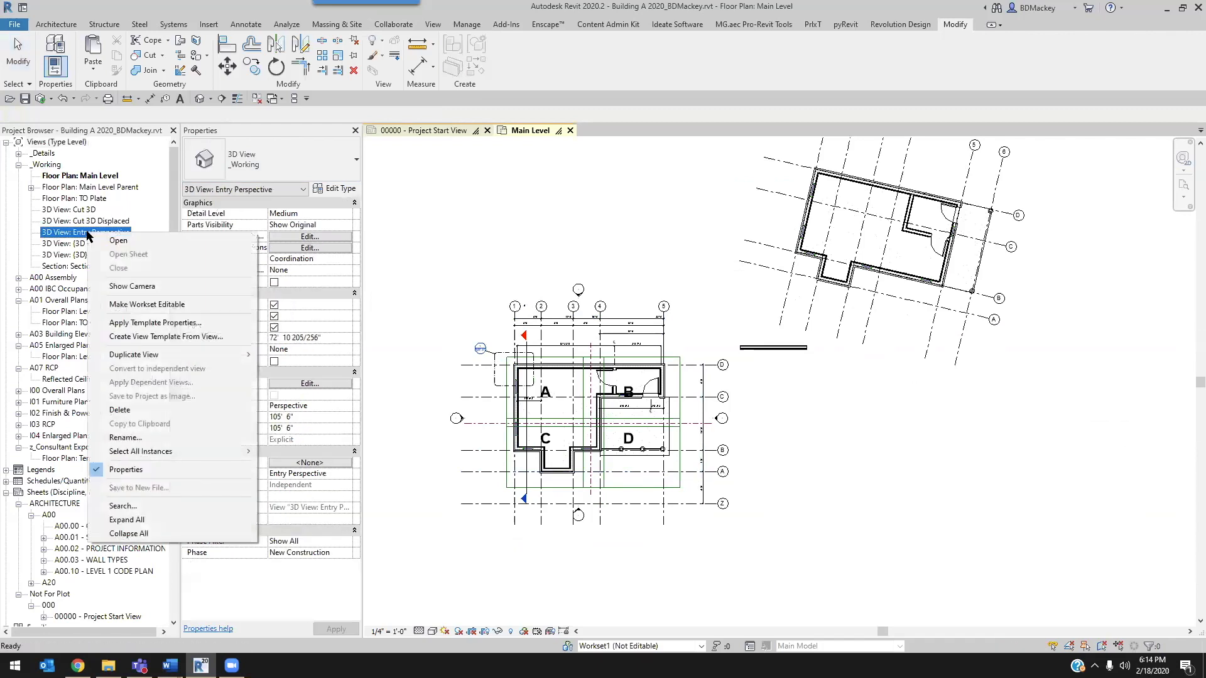
left_click(137, 287)
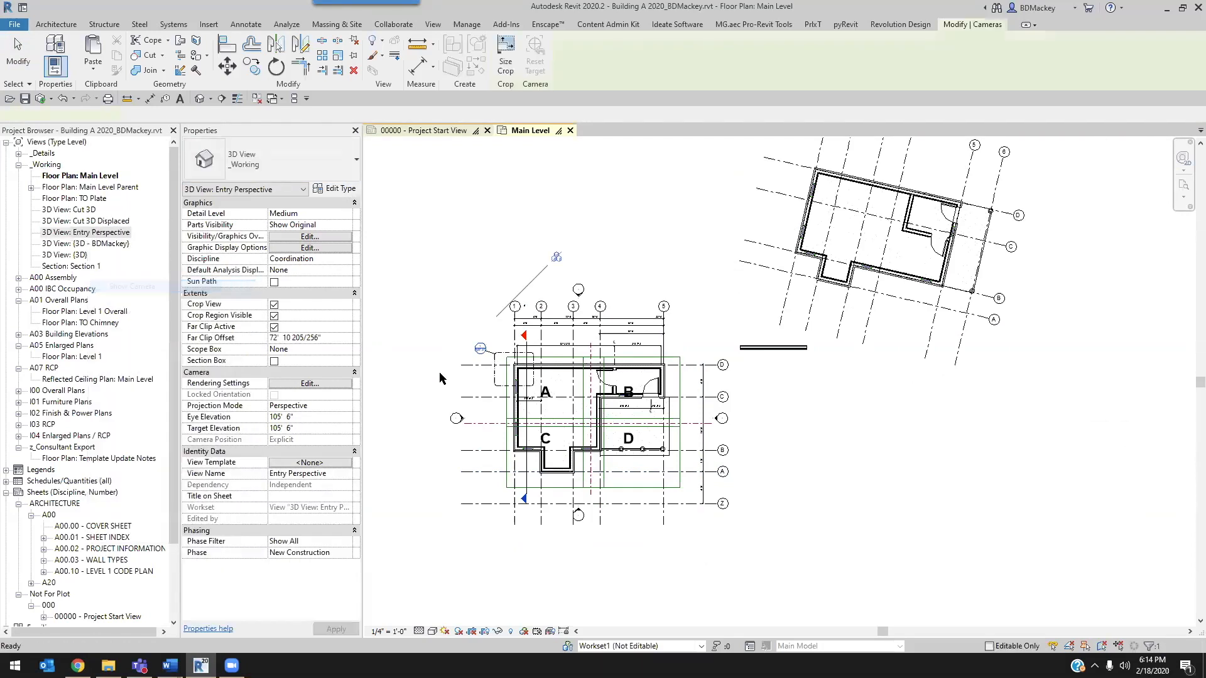
Step: Show the camera of the user-specific default 3D view in the plan, and clear the selection
right_click(104, 247)
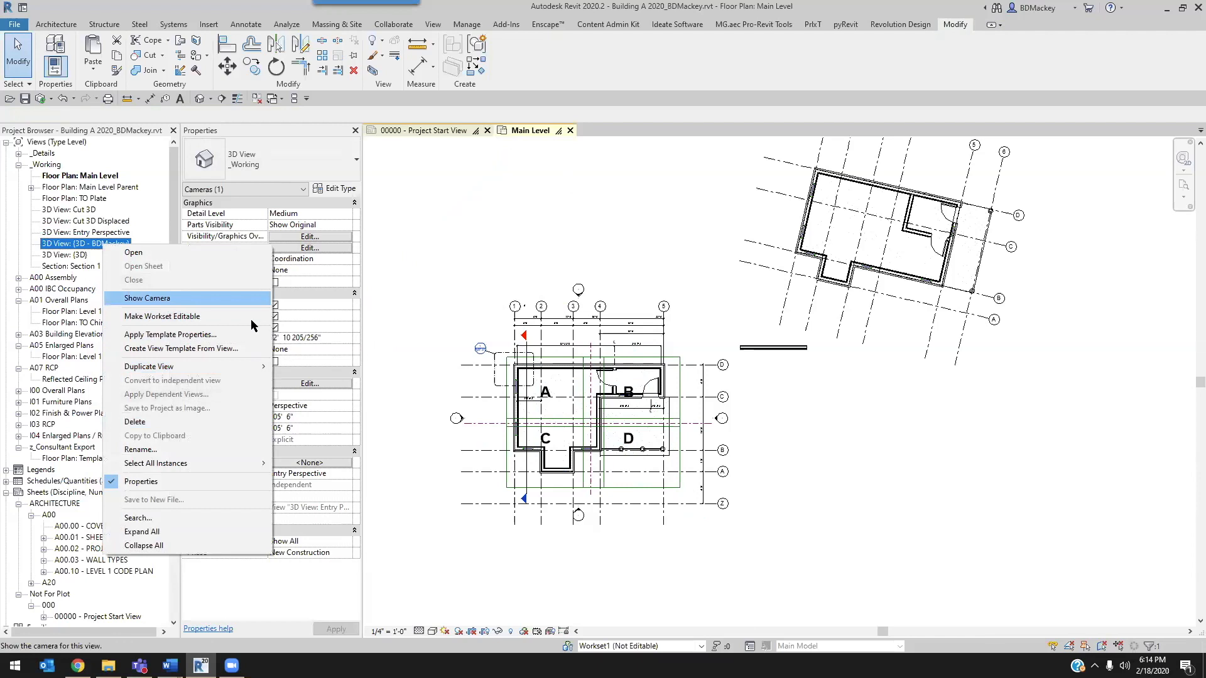
left_click(165, 299)
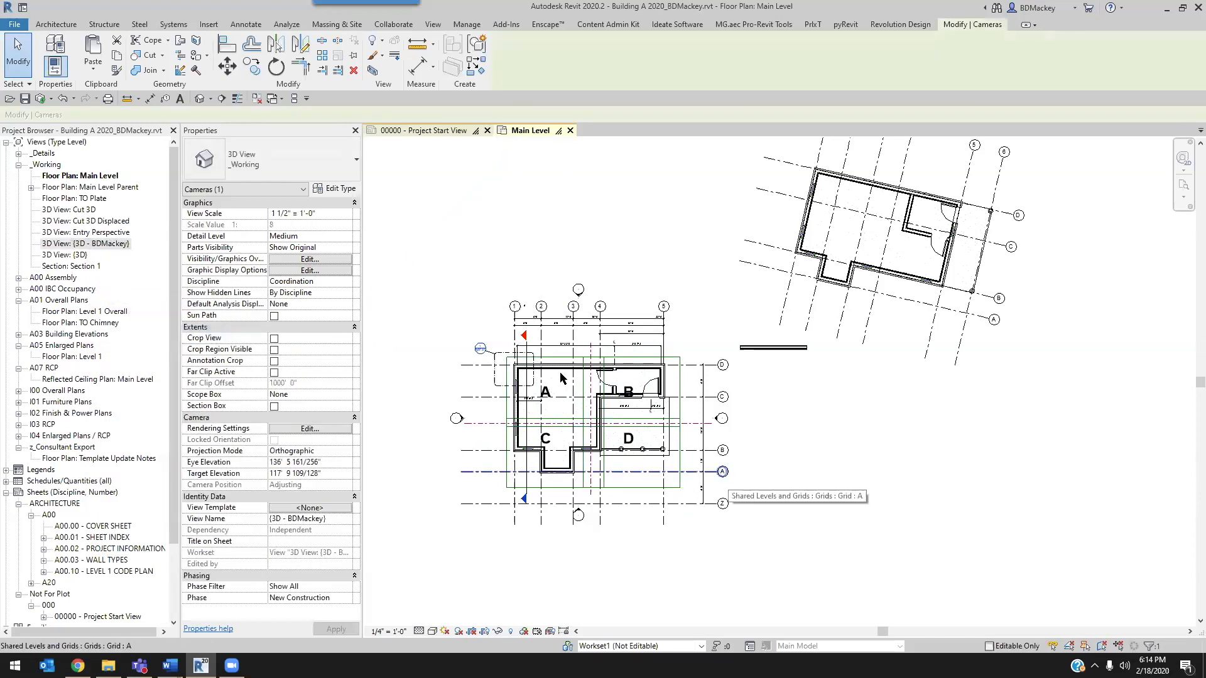
key("Escape")
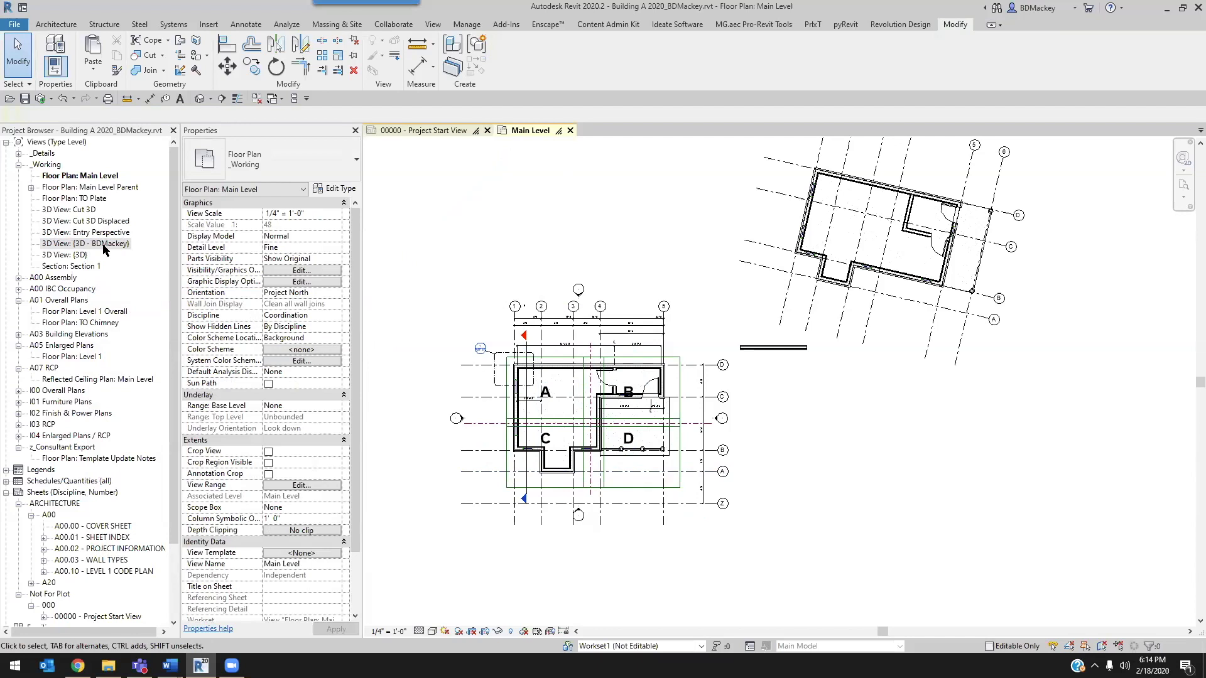
Step: Show the camera of the Cut 3D Displaced view in the Main Level plan
left_click(111, 223)
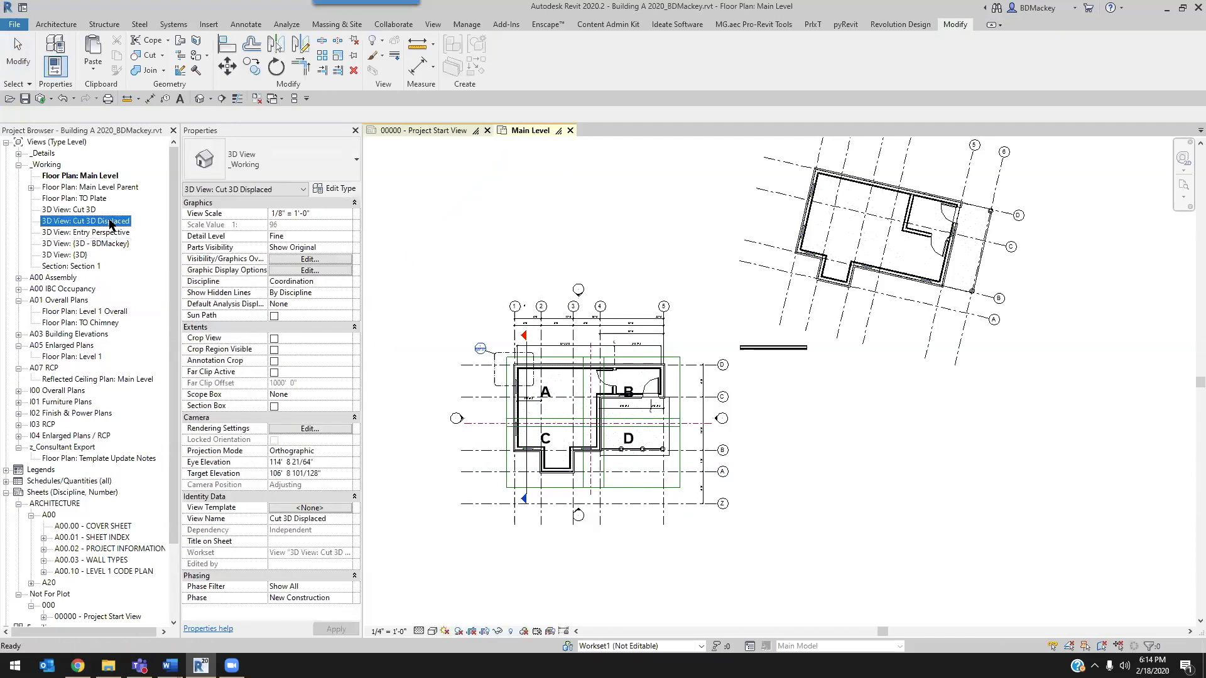
right_click(111, 224)
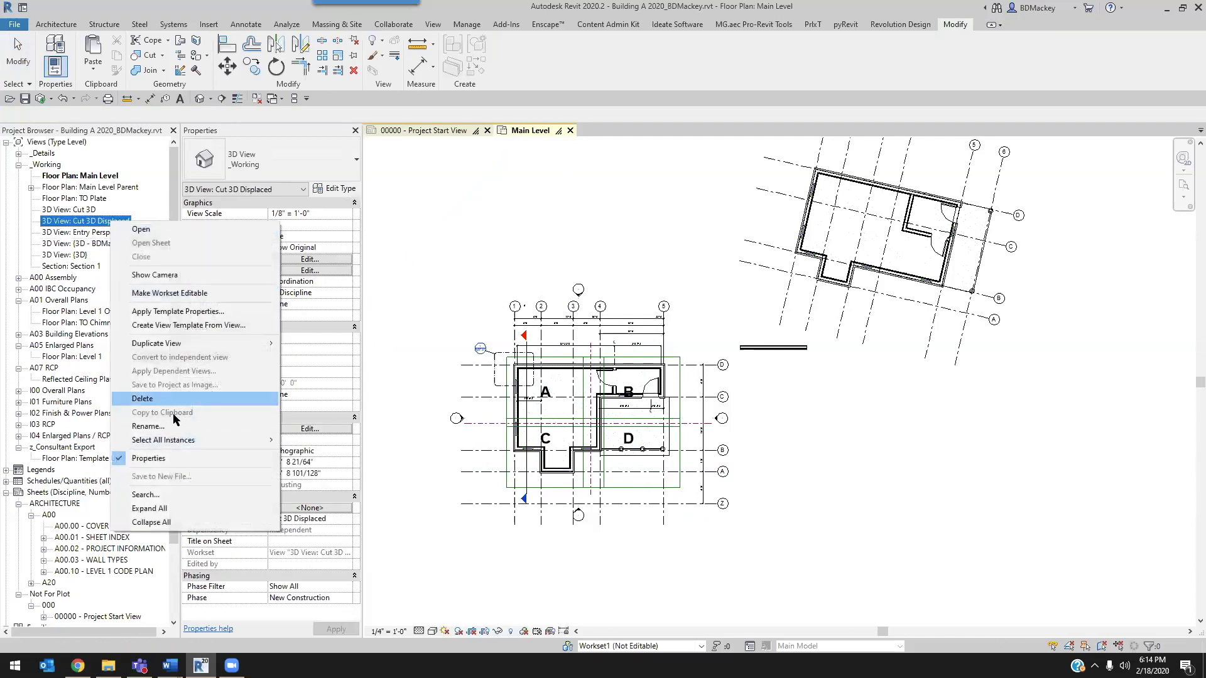
left_click(176, 275)
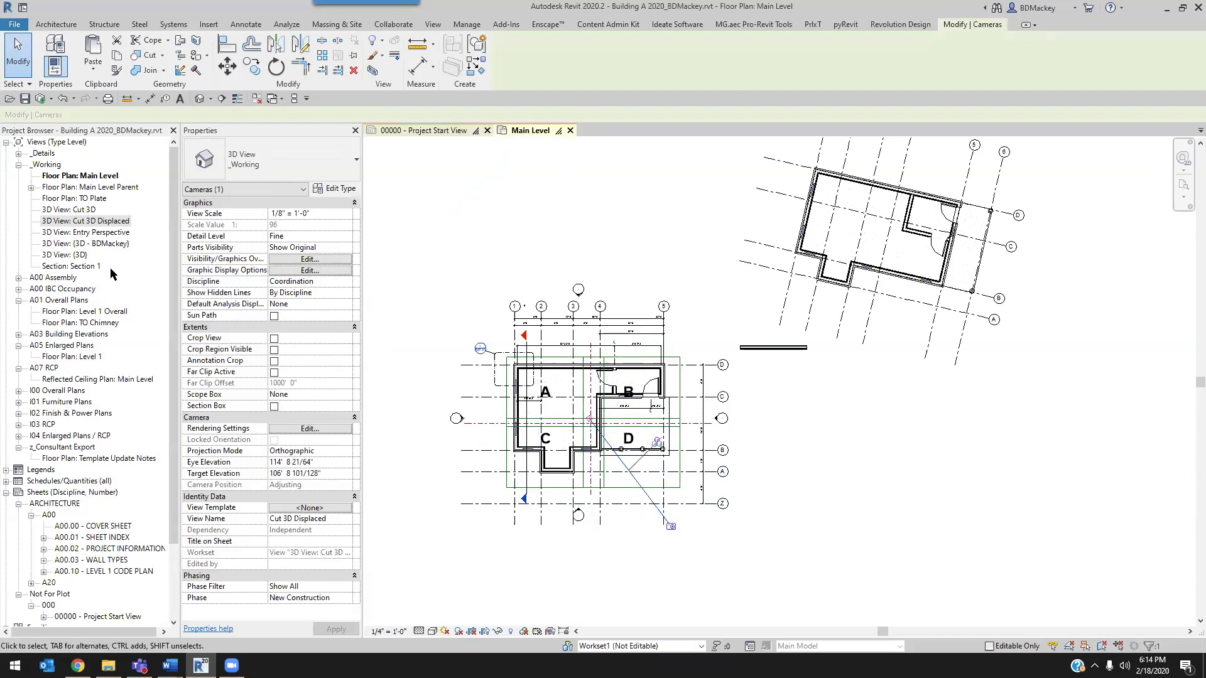
Step: Show the Entry Perspective camera in the floor plan again, and deselect it
right_click(110, 234)
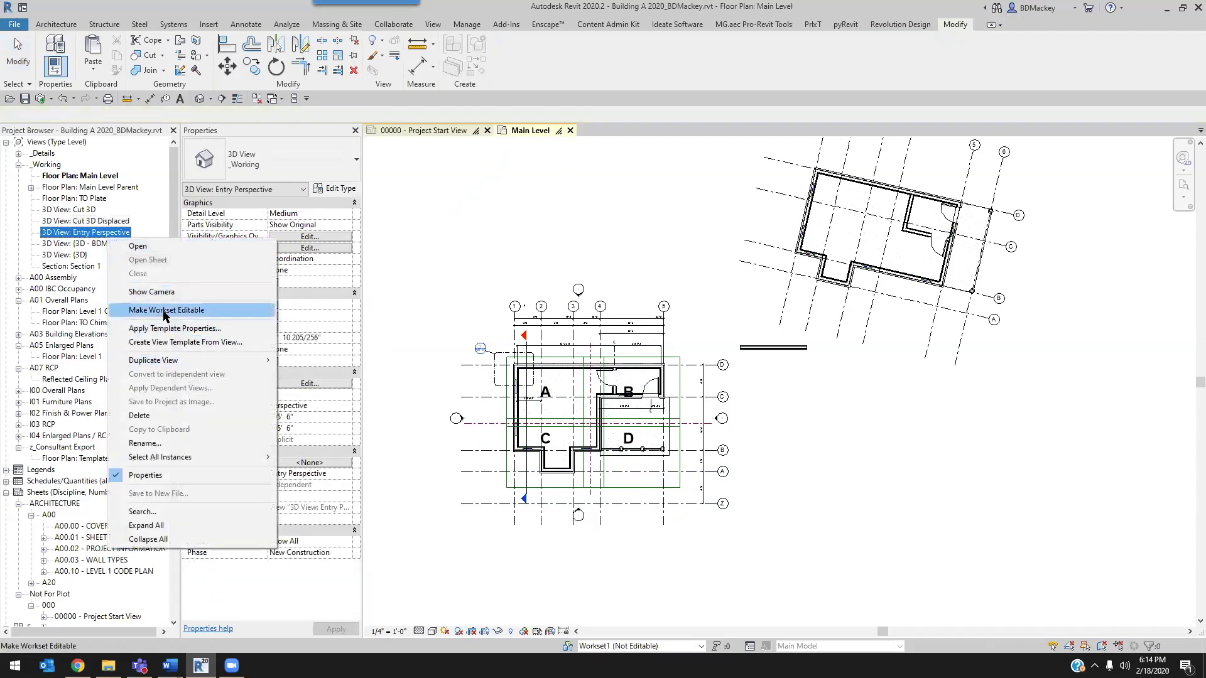
left_click(154, 291)
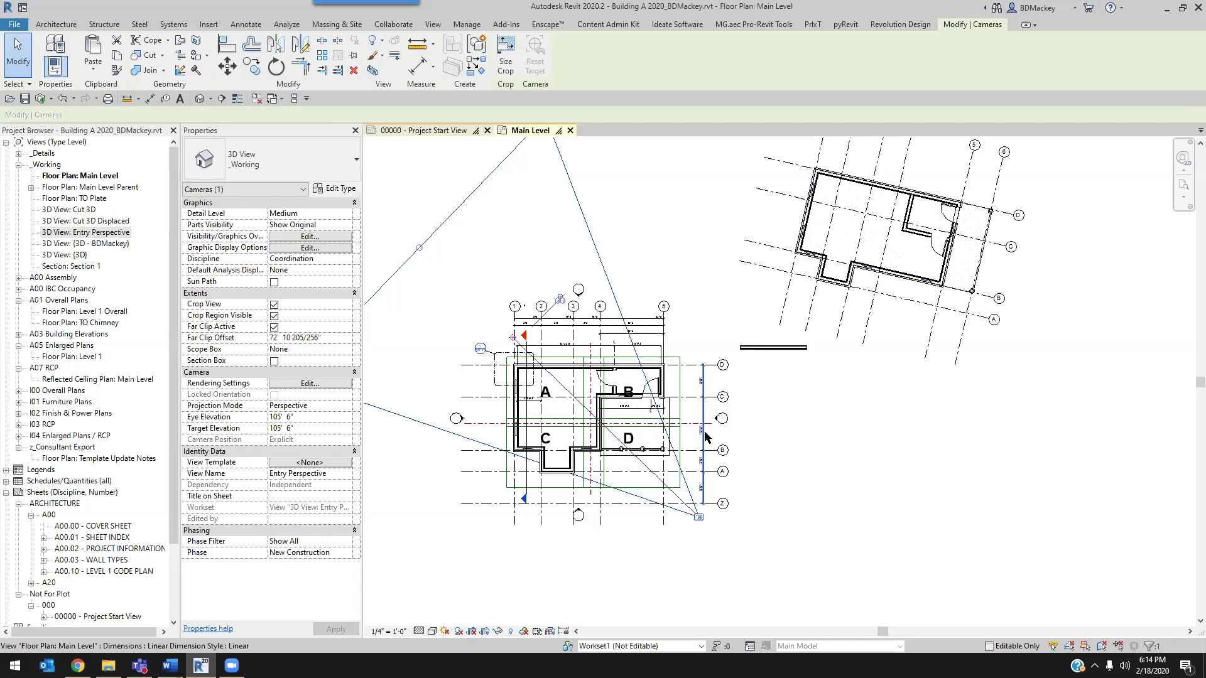
left_click(679, 251)
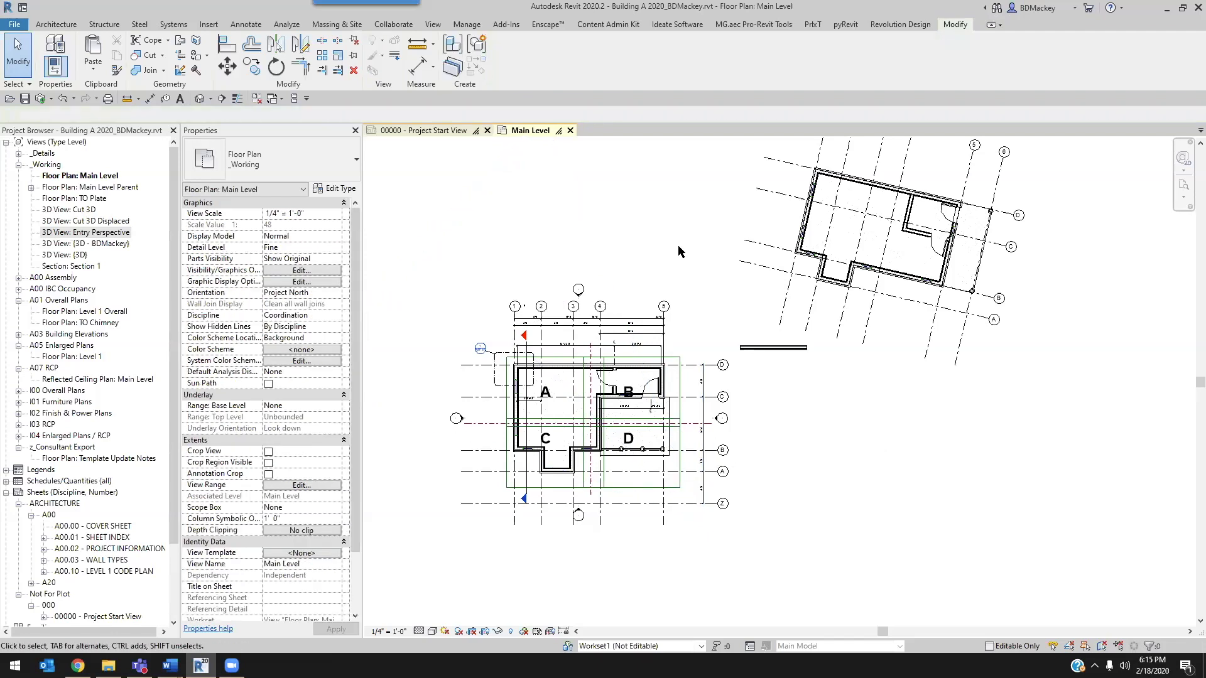
Step: Compare the context options available for the Cut 3D Displaced view and the Cut 3D view
right_click(92, 224)
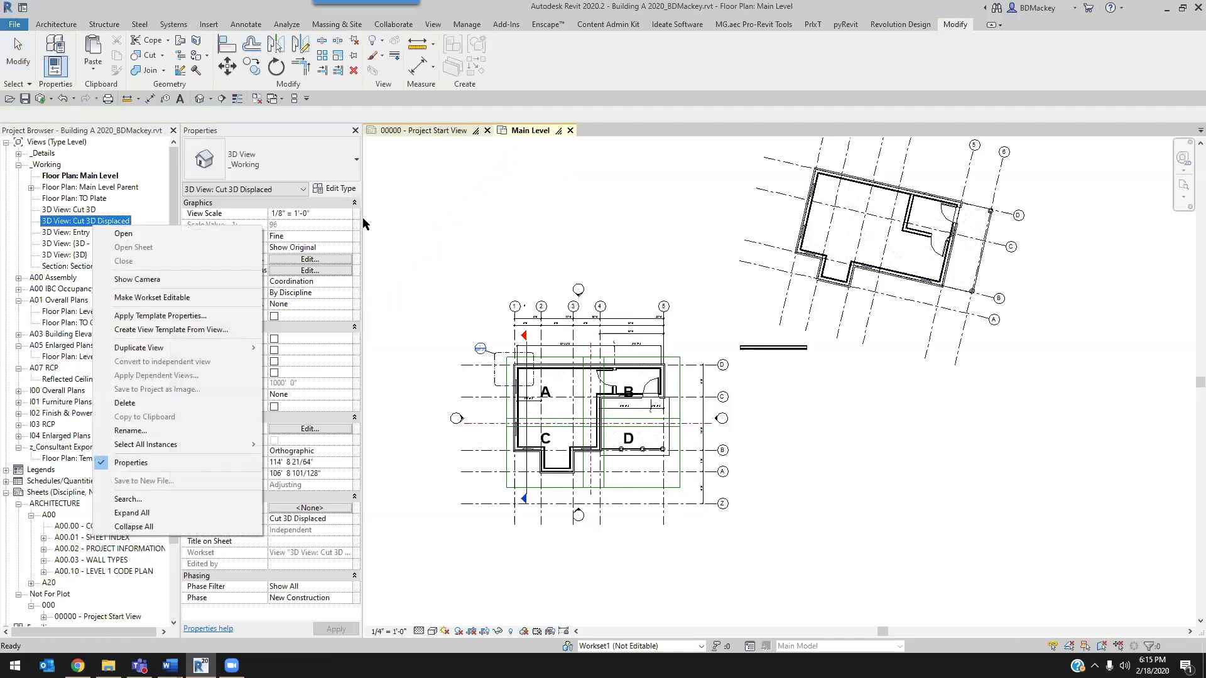
left_click(398, 226)
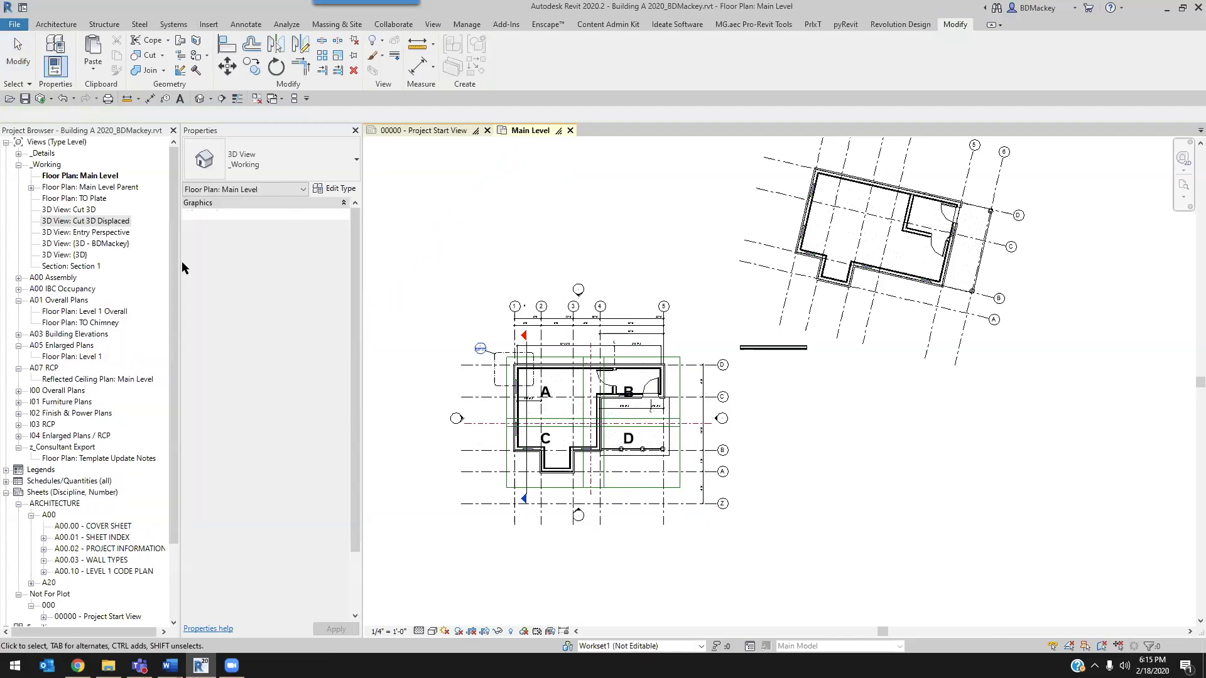
left_click(90, 210)
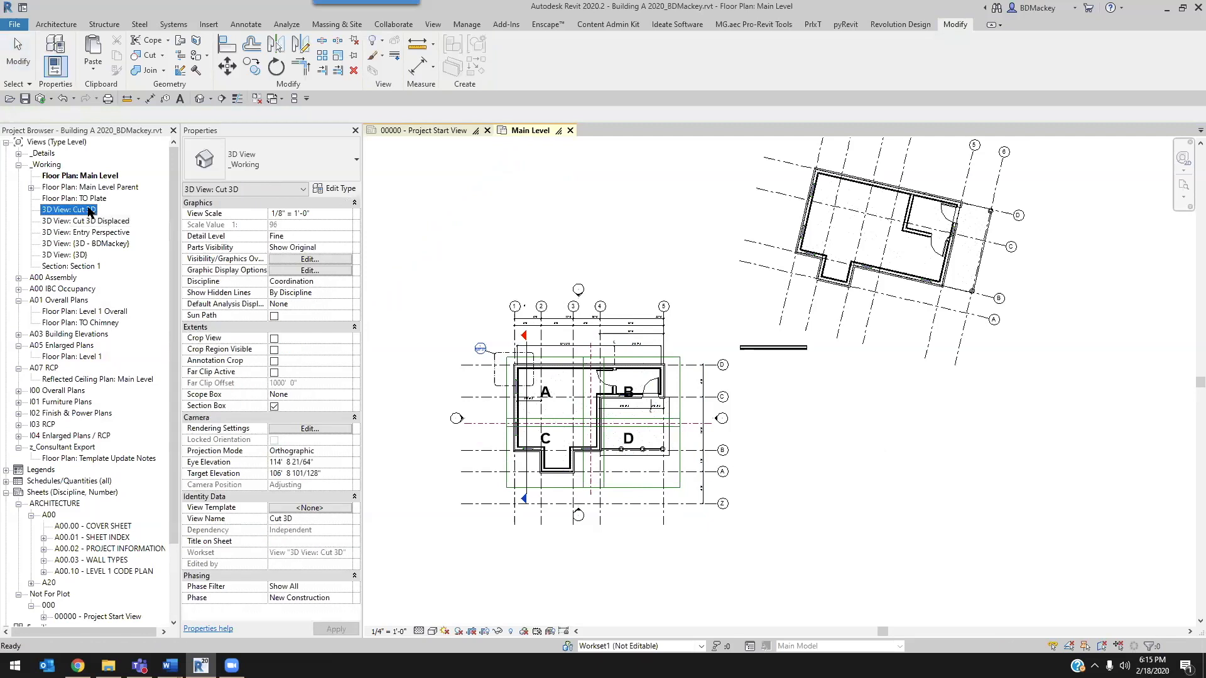
right_click(90, 212)
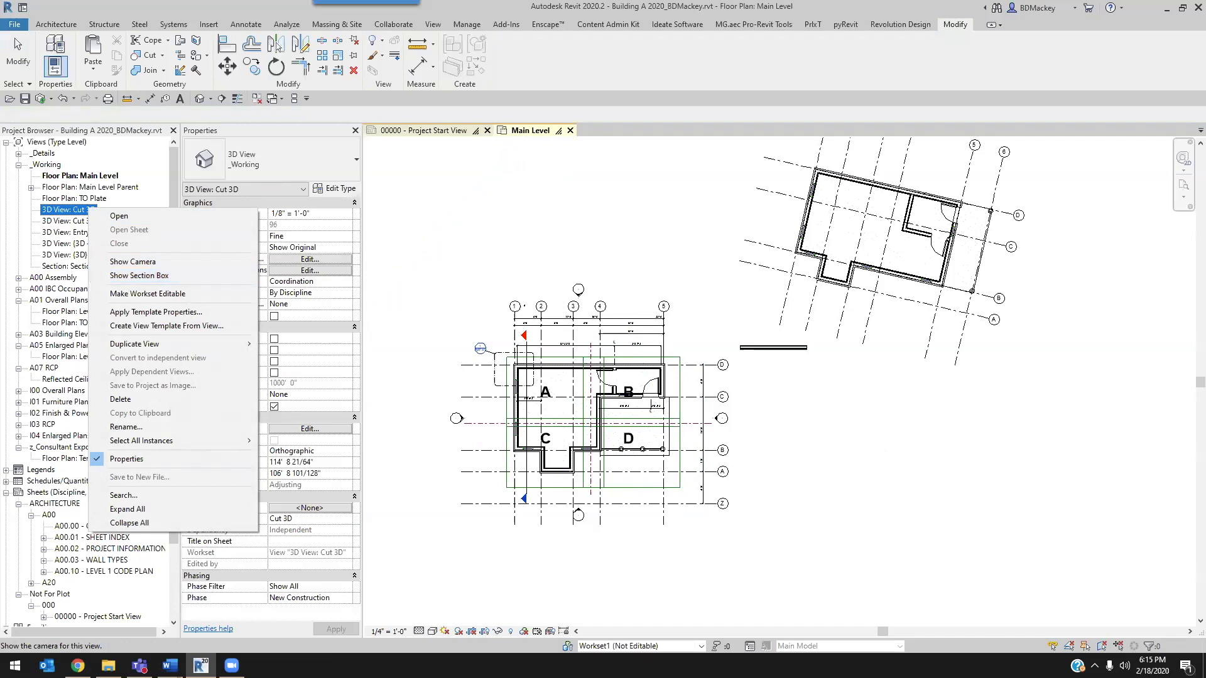
key("Escape")
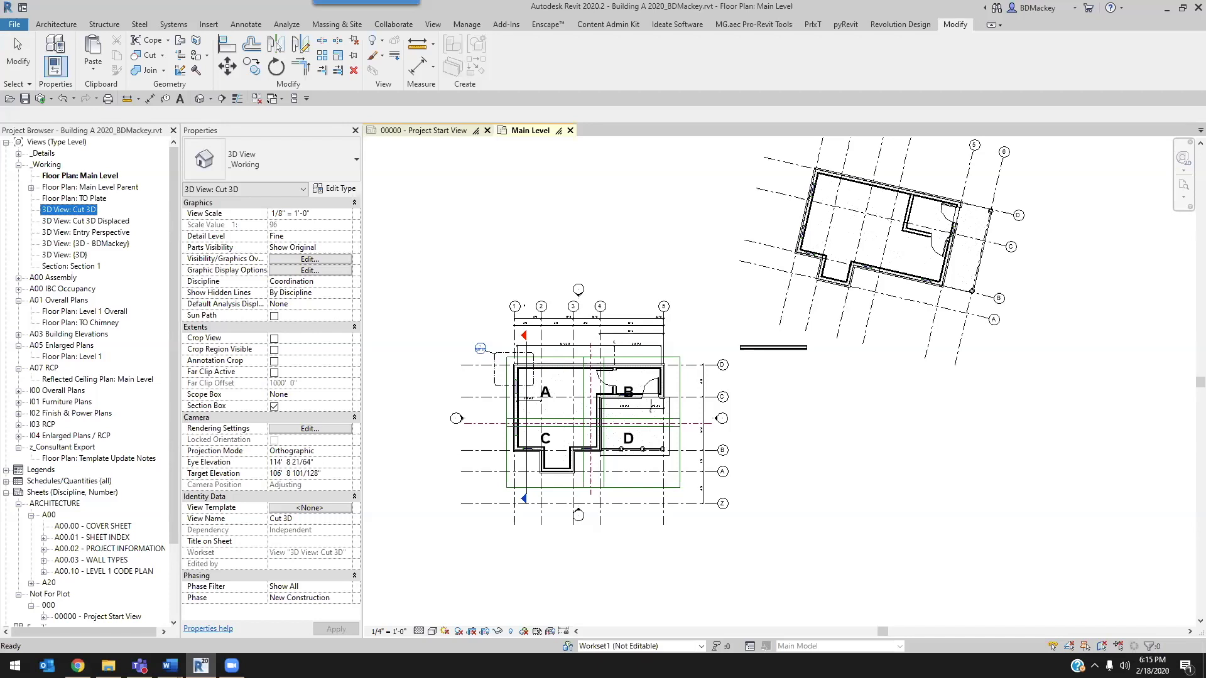
Step: Open the Cut 3D view to inspect its section box, and return to the Main Level floor plan
double_click(83, 211)
left_click(509, 277)
key("v")
key("h")
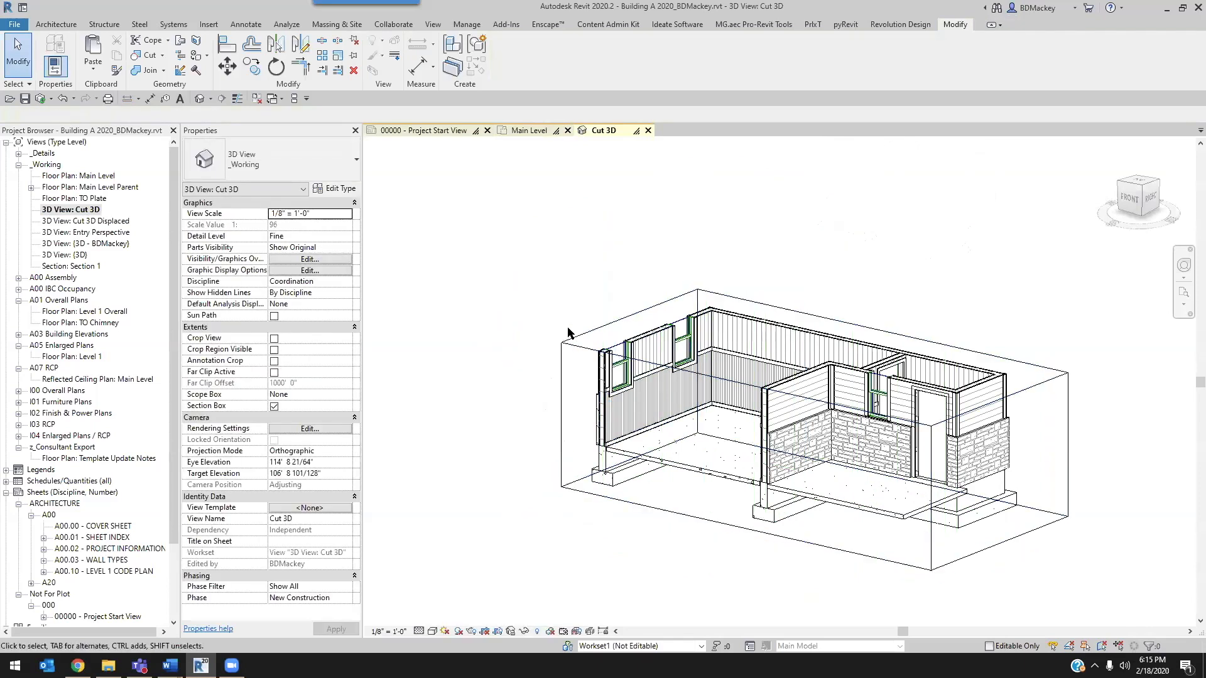
left_click(521, 130)
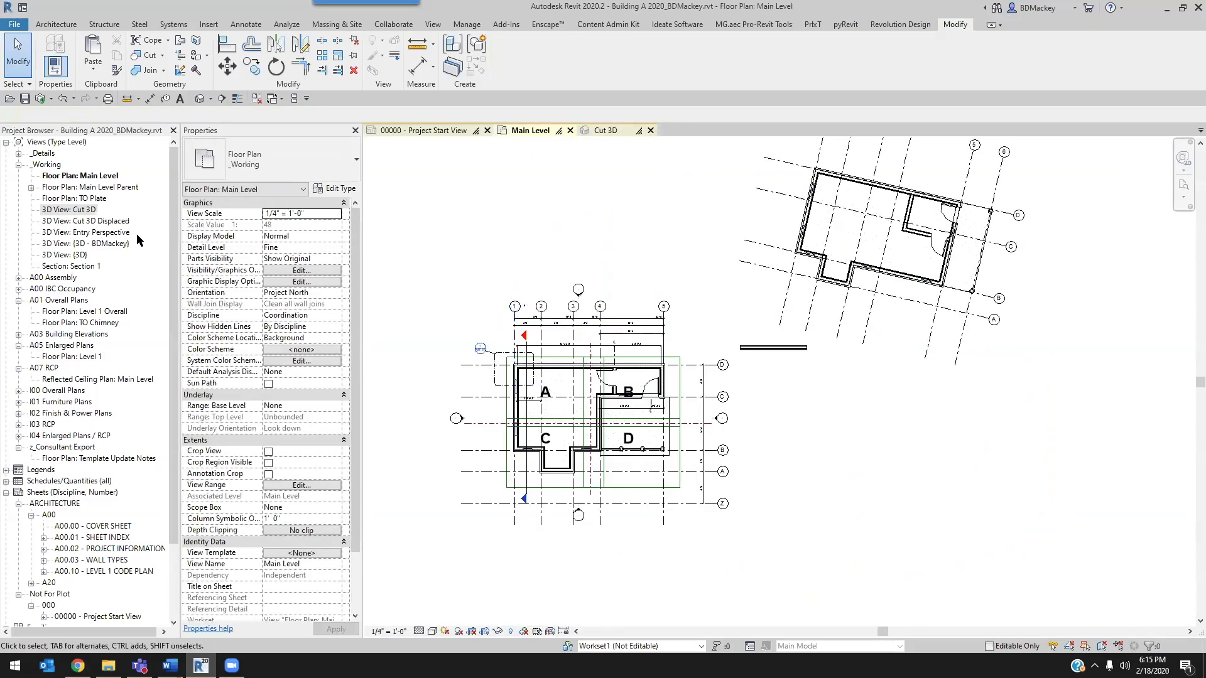
Step: Show the section box of the Cut 3D view in the Main Level plan
left_click(75, 210)
right_click(76, 210)
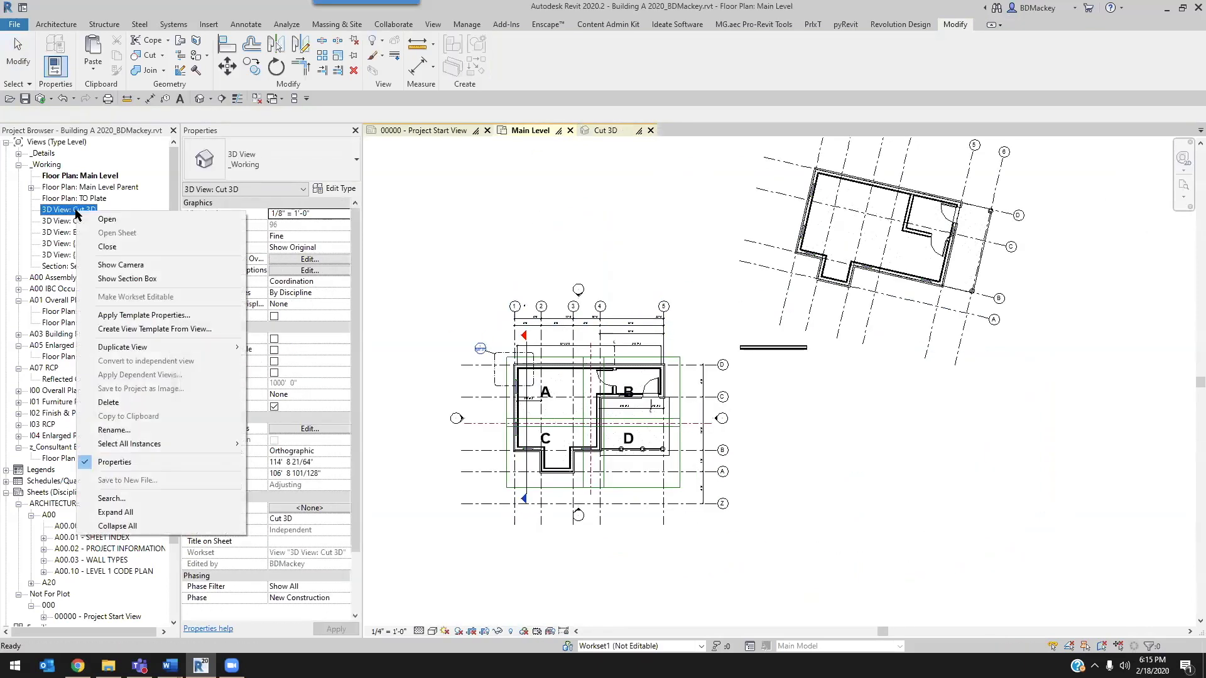
left_click(117, 278)
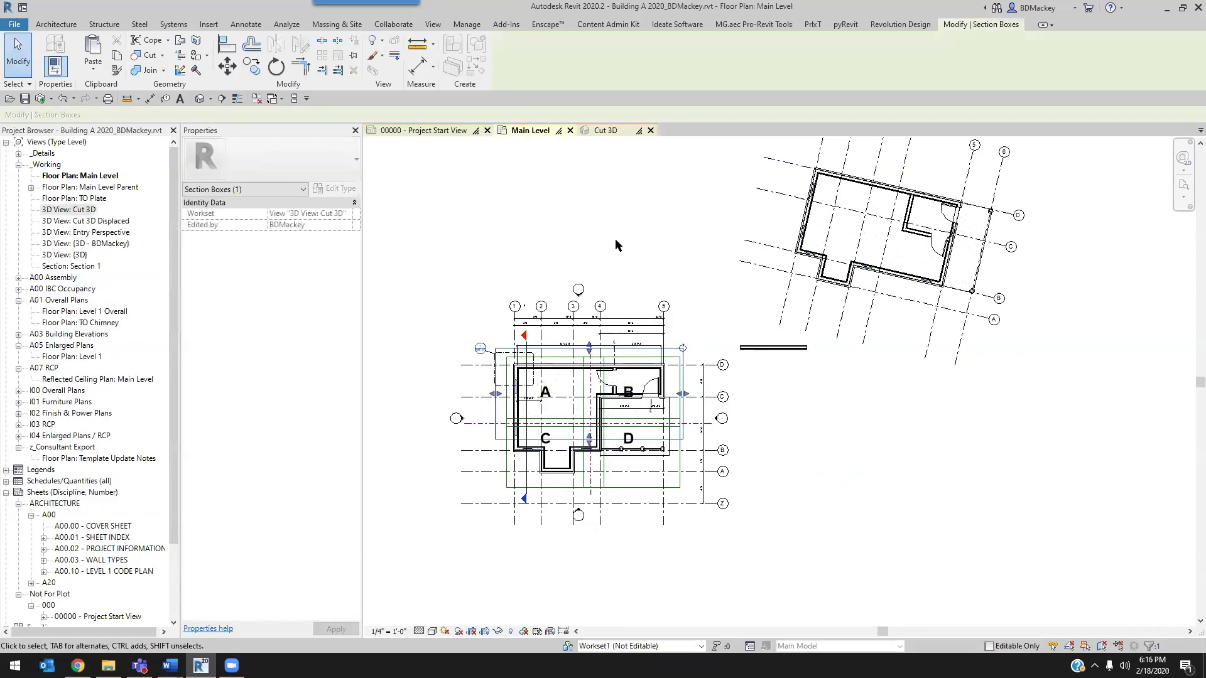
Step: Tile the open views and close the Project Start View sheet, leaving Main Level and Cut 3D
key("w")
key("t")
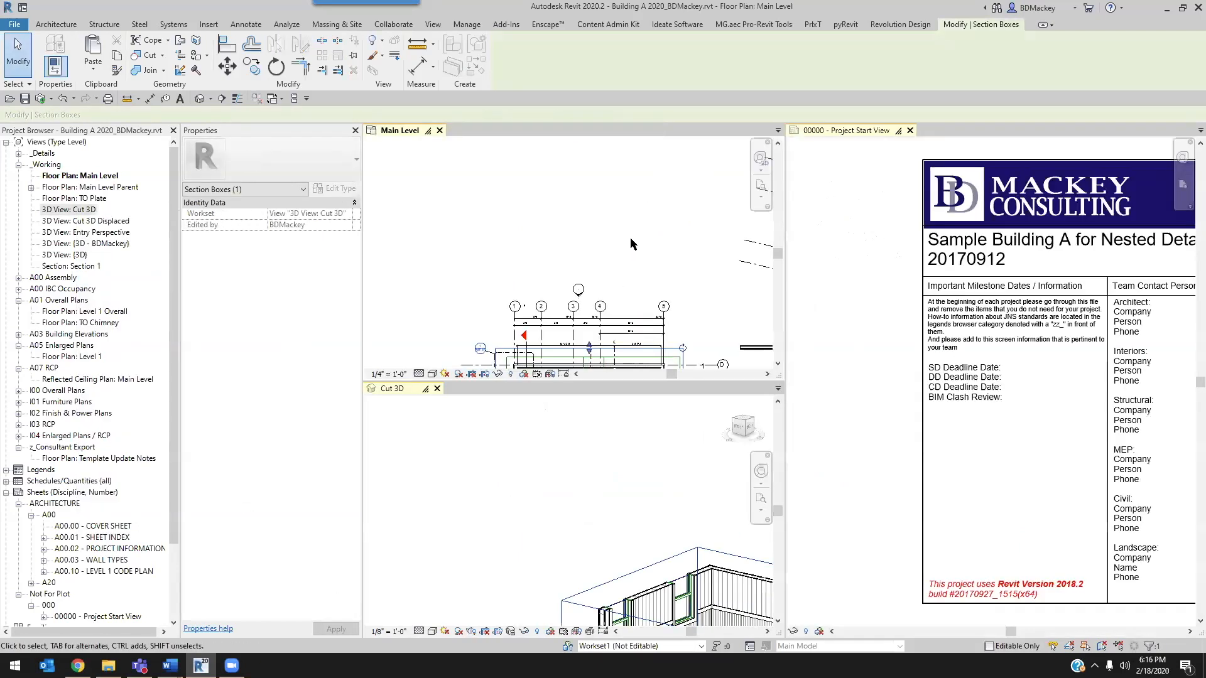
left_click(911, 132)
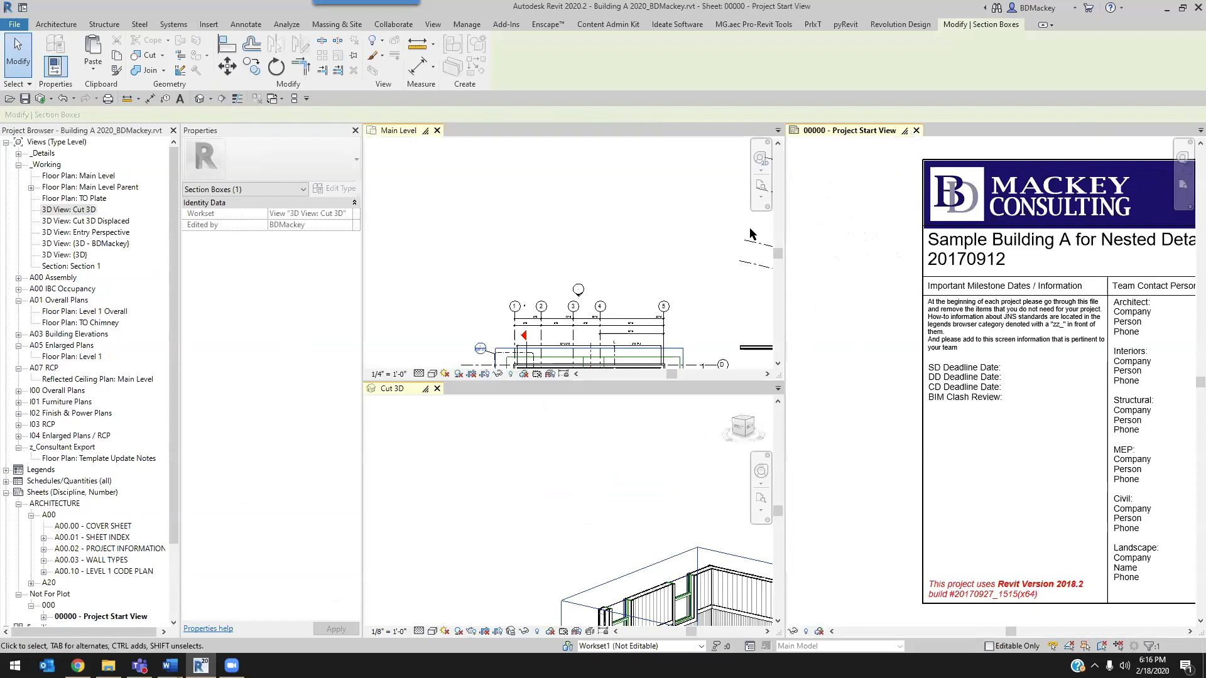
left_click(915, 130)
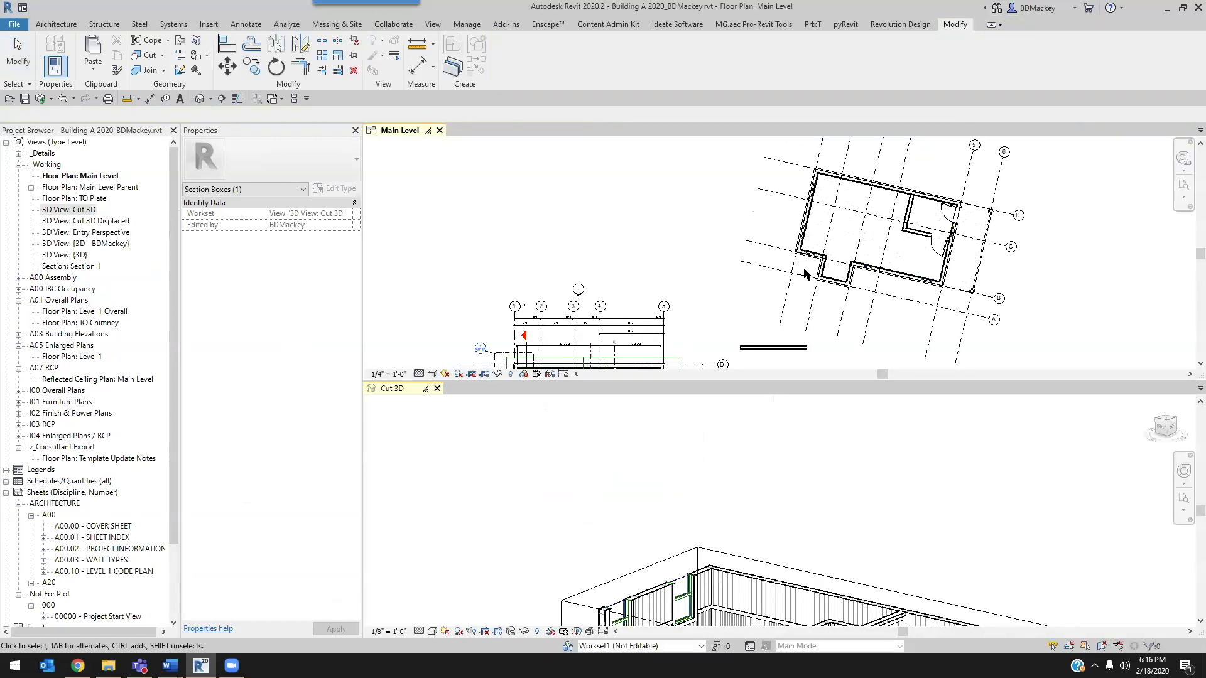
Step: Select the section box in the Cut 3D view and compare it with its outline in the Main Level plan
left_click(710, 504)
scroll(711, 503, "down", 4)
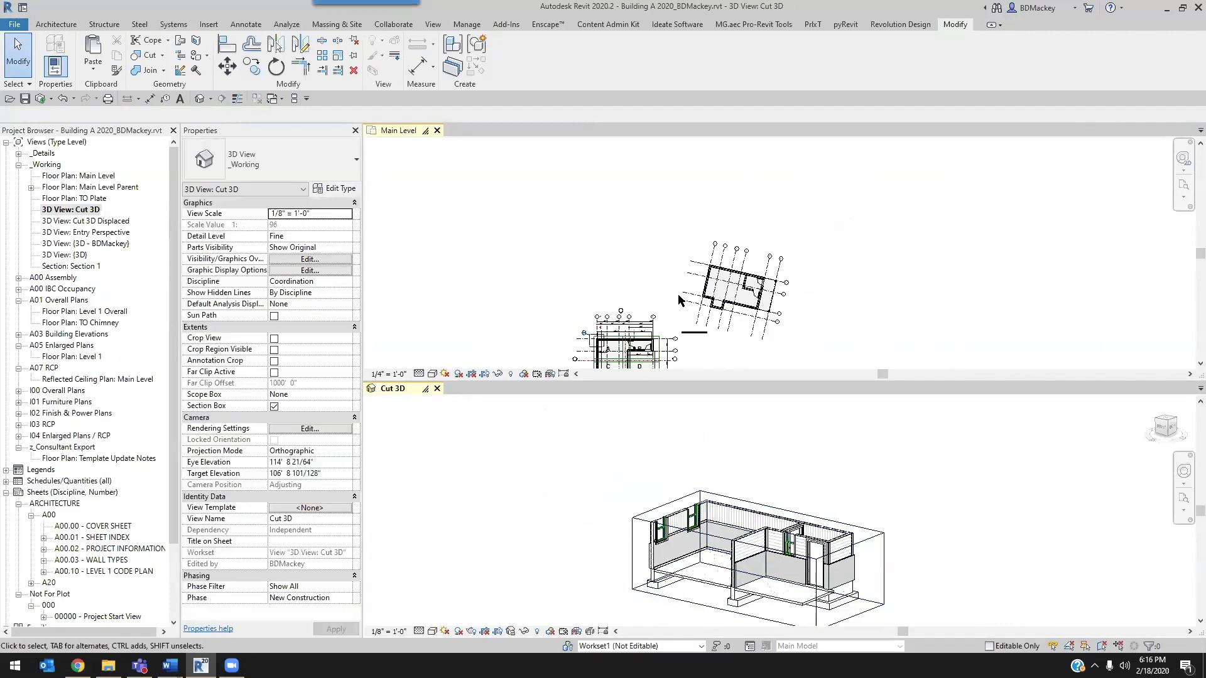
left_click(676, 179)
scroll(653, 297, "down", 2)
middle_click_drag(653, 307, 670, 254)
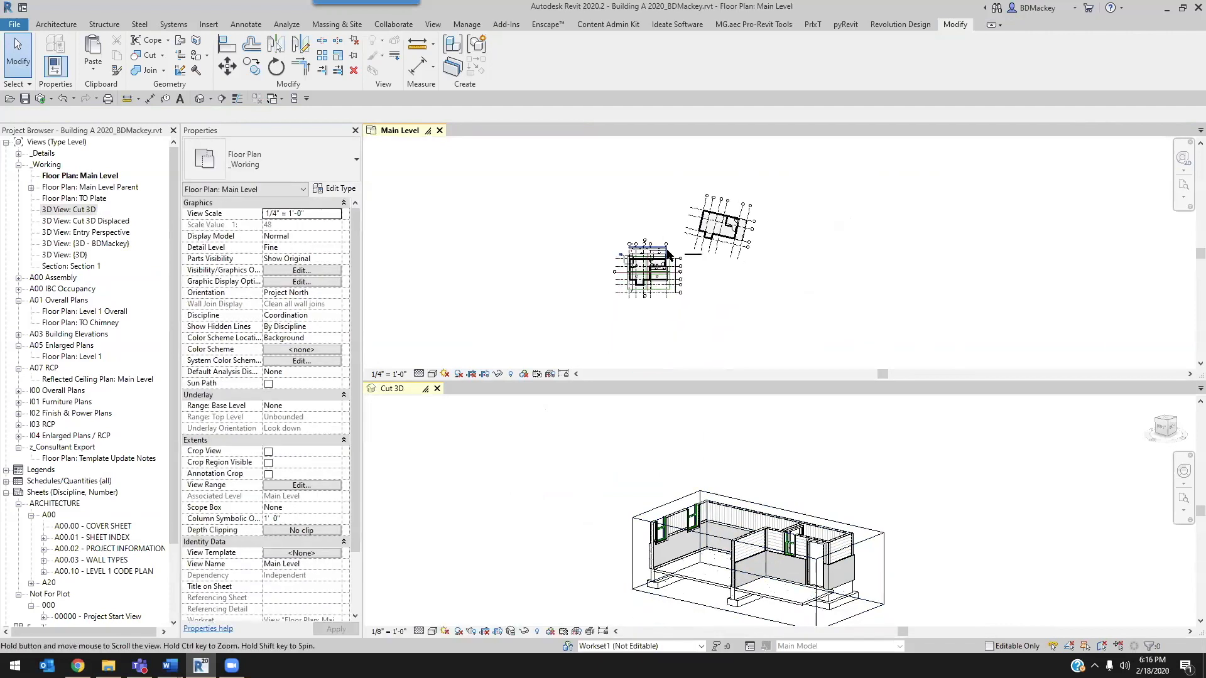
scroll(666, 273, "up", 5)
left_click(716, 496)
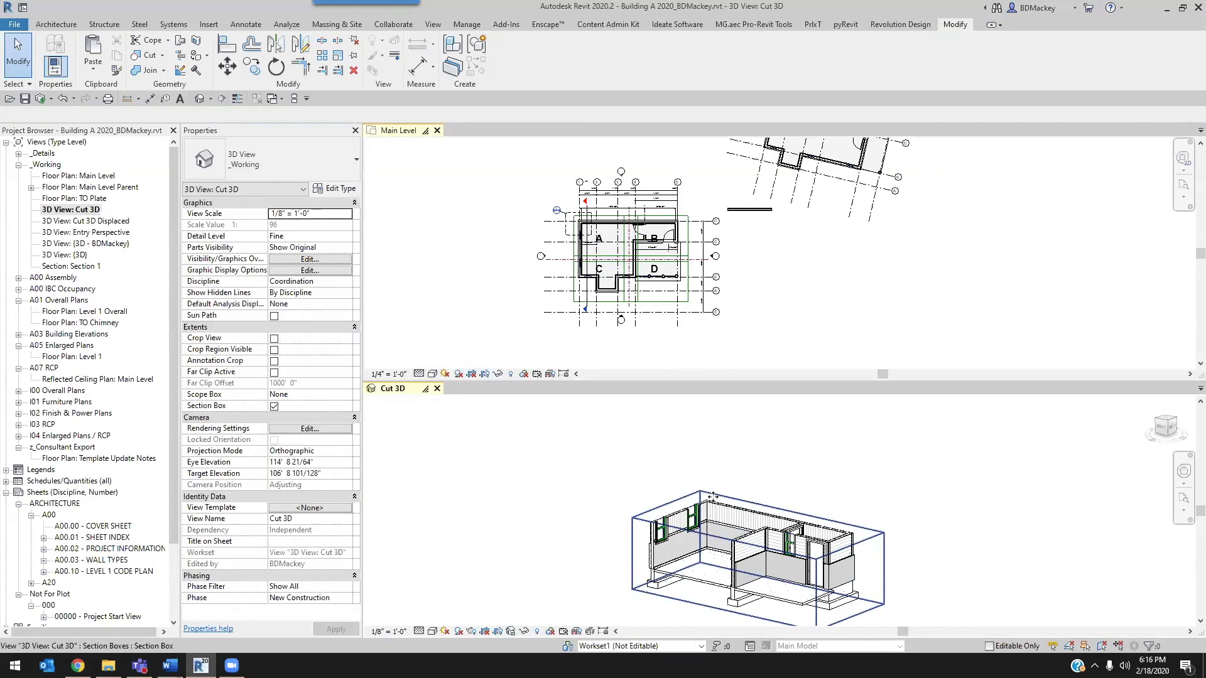
left_click(715, 496)
scroll(604, 230, "up", 4)
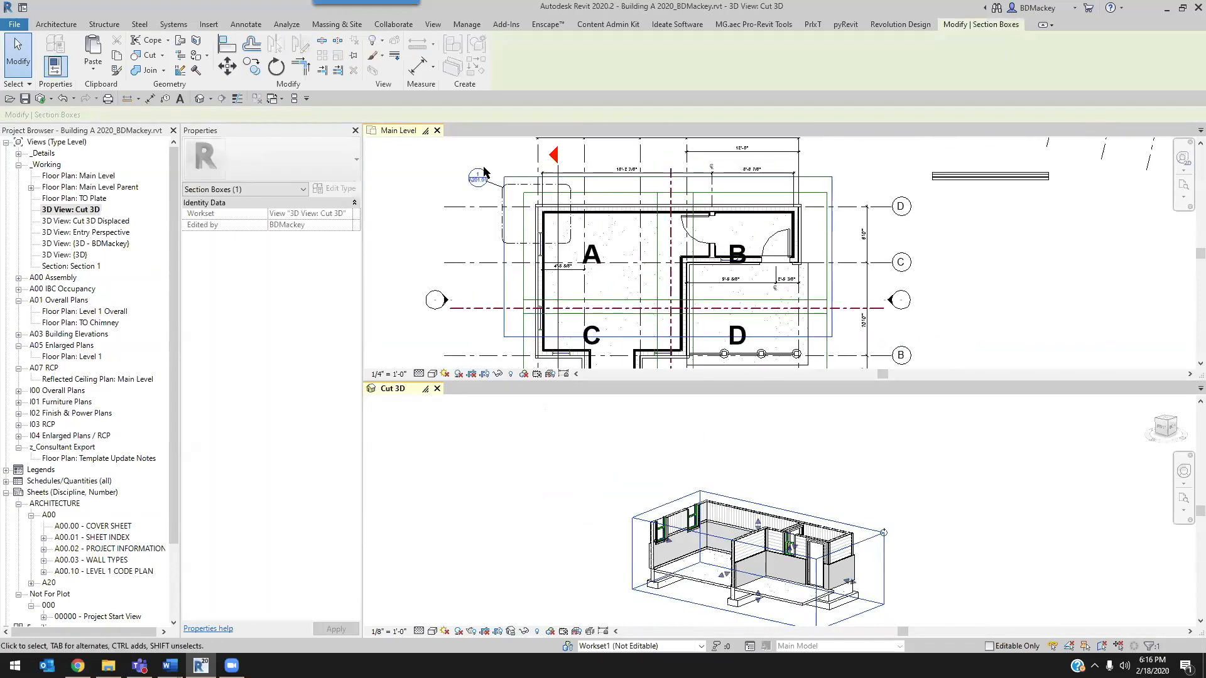
left_click(456, 248)
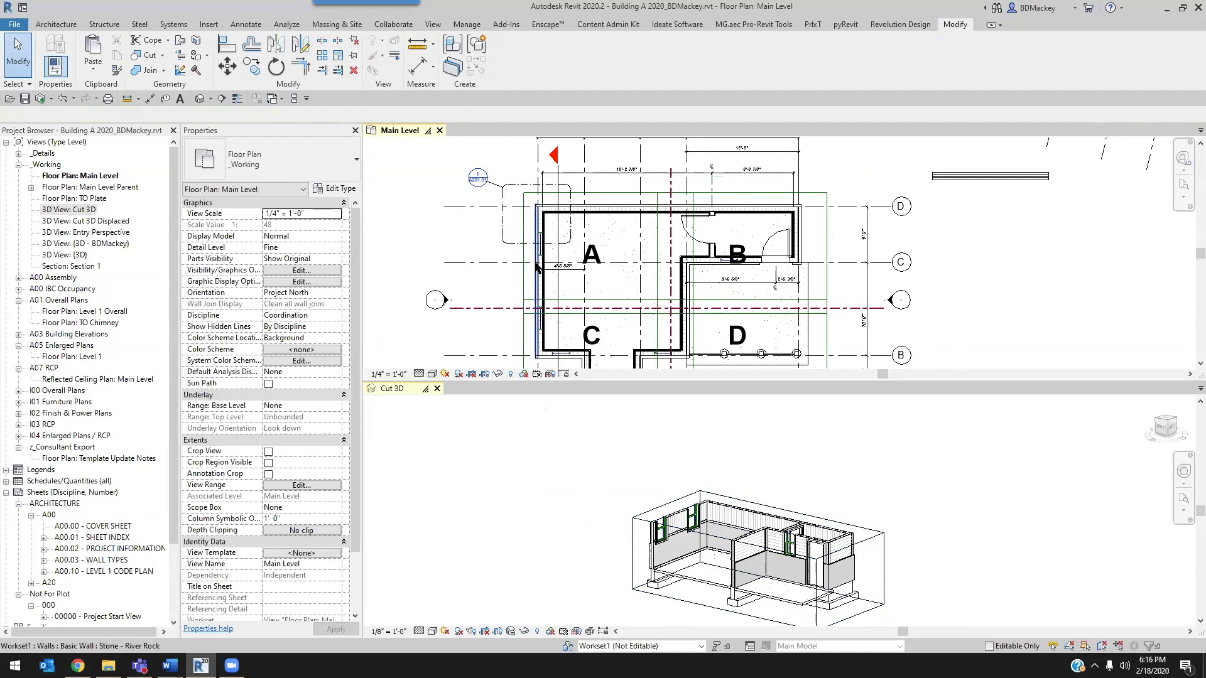
Step: Show the Cut 3D section box in the Main Level plan and pull its upper edge slightly inward
right_click(68, 214)
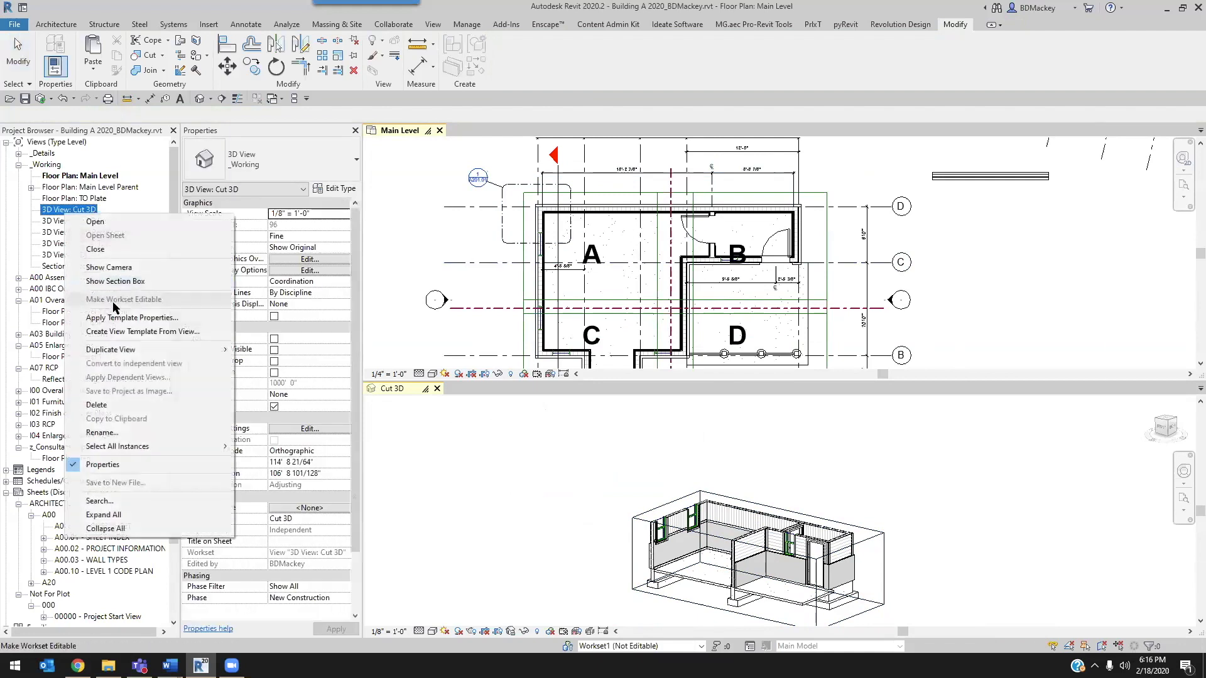
left_click(106, 283)
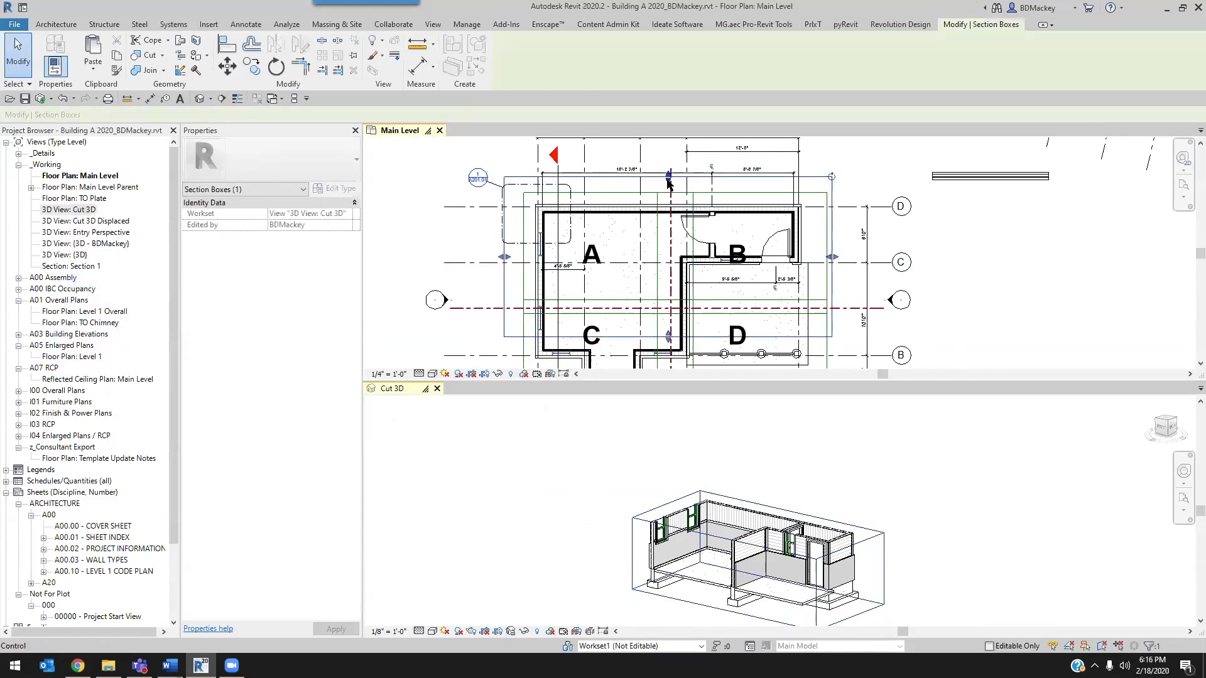
mouse_move(668, 178)
left_mouse_down()
mouse_move(669, 224)
mouse_move(669, 182)
left_mouse_up()
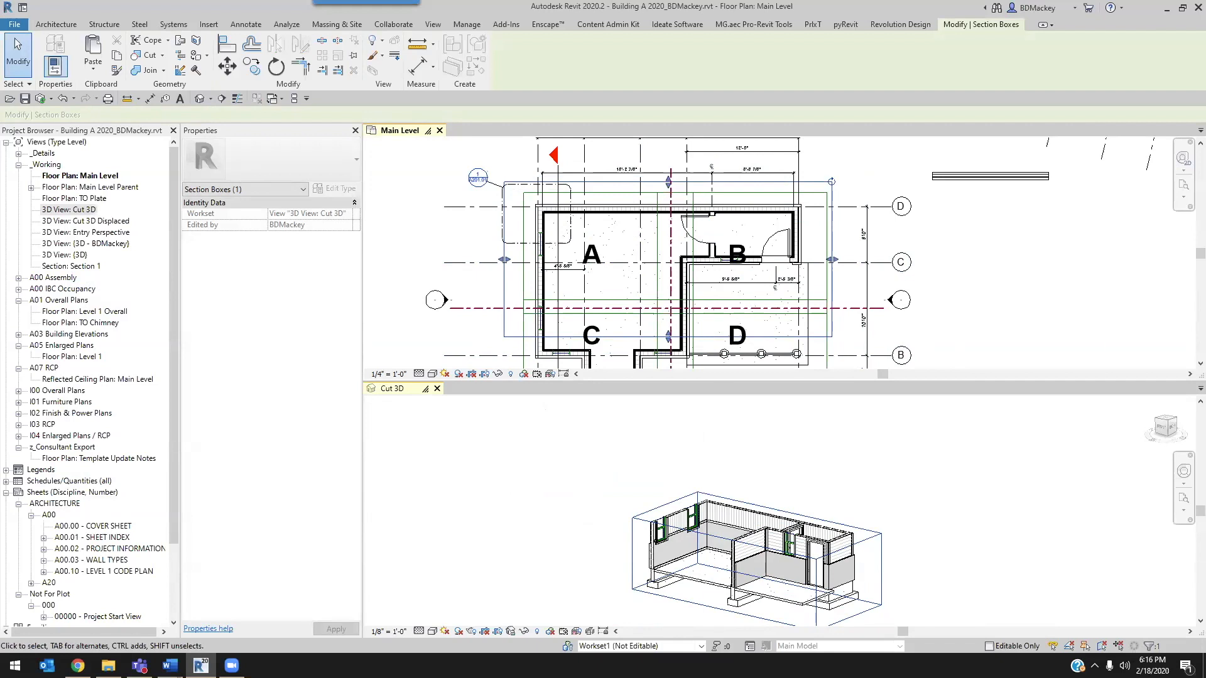
key("alt+Tab")
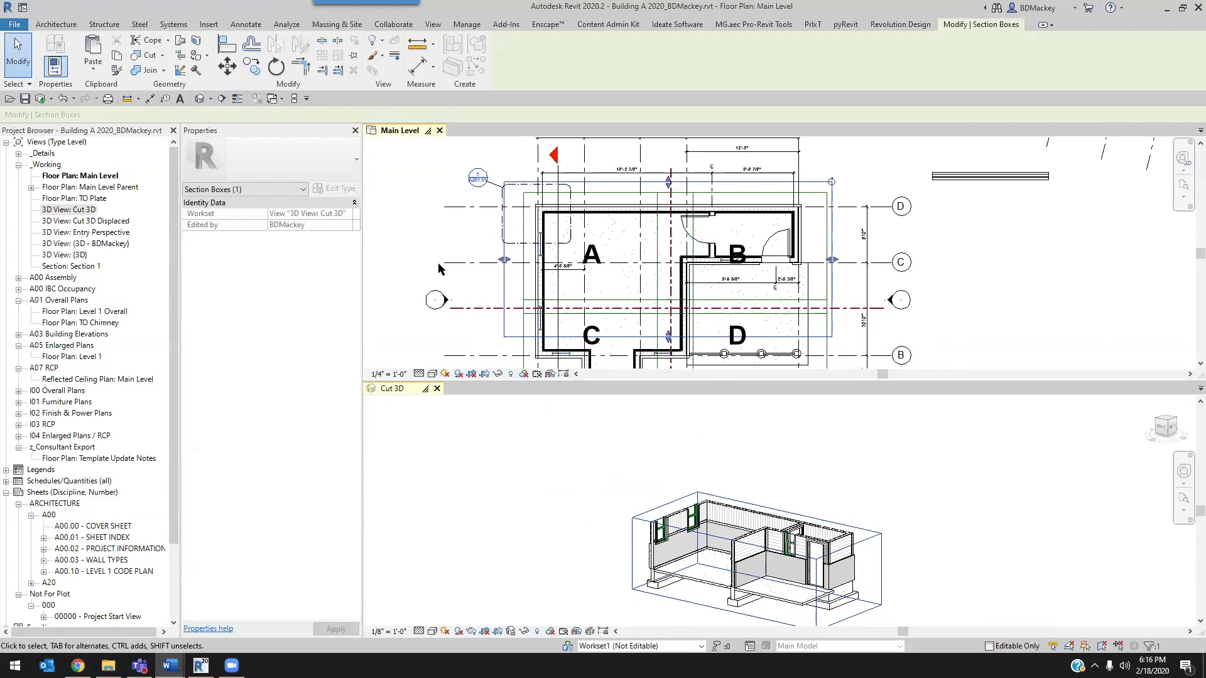
key("alt+Tab")
Step: Open the Entry Perspective view and try to hide its scope boxes, starting from Sector C
double_click(96, 232)
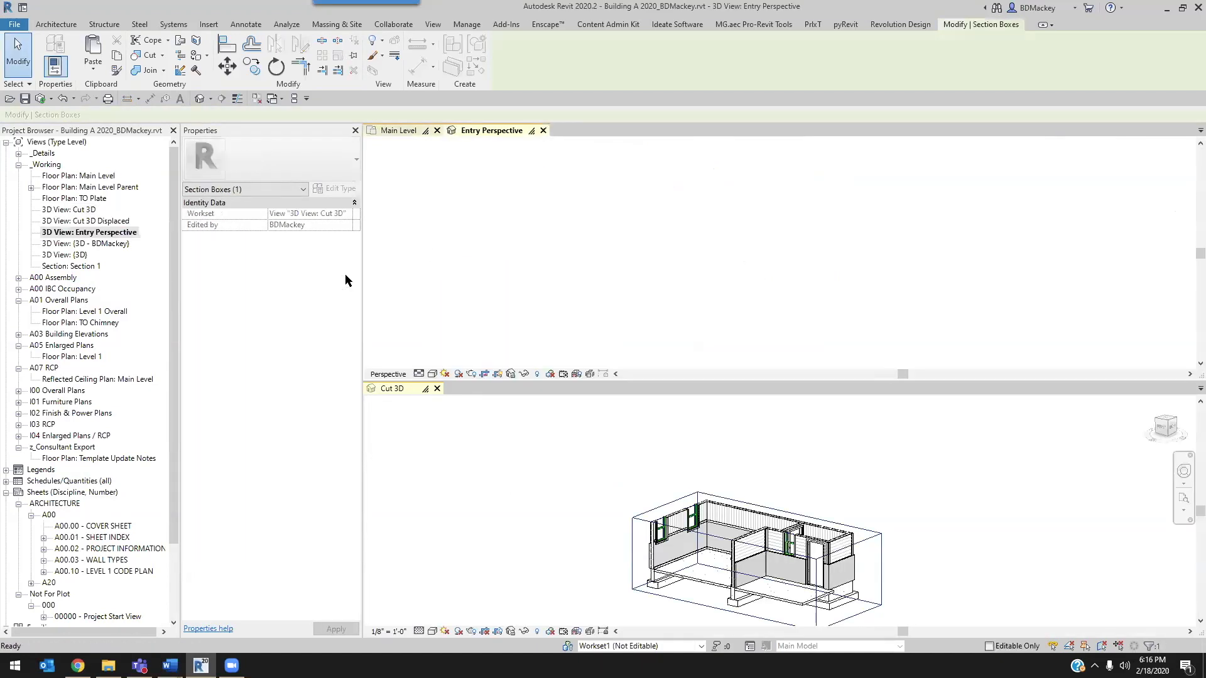
left_click(990, 214)
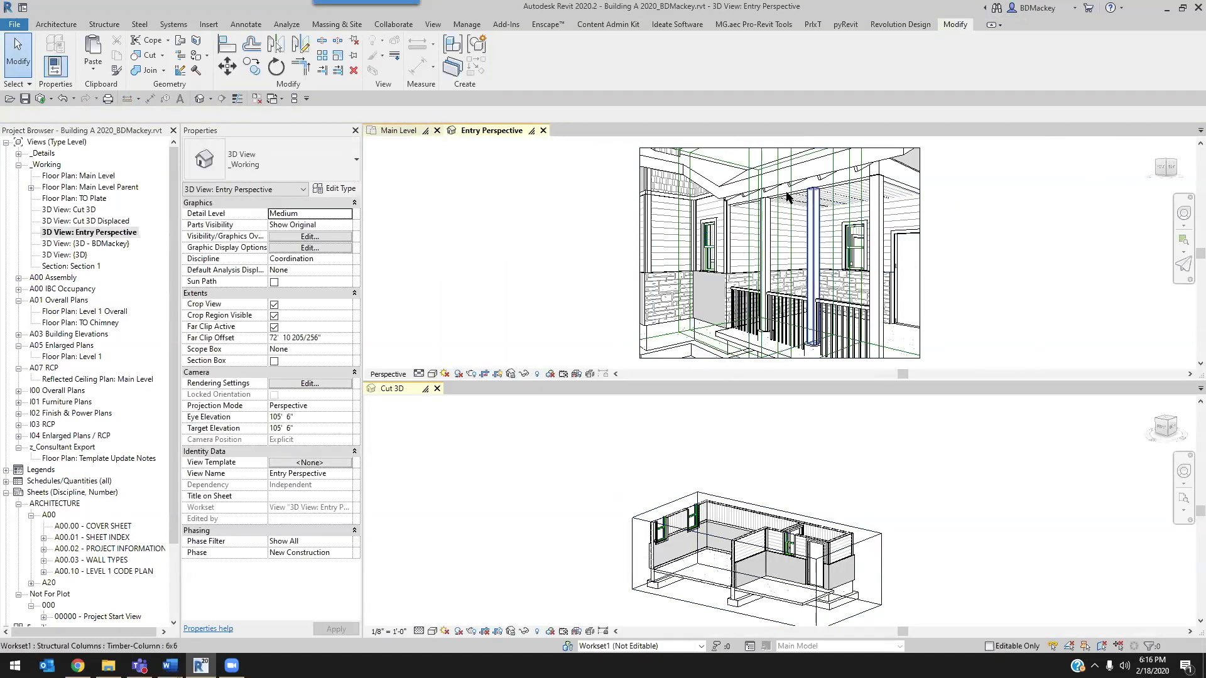
left_click(690, 180)
key("v")
key("v")
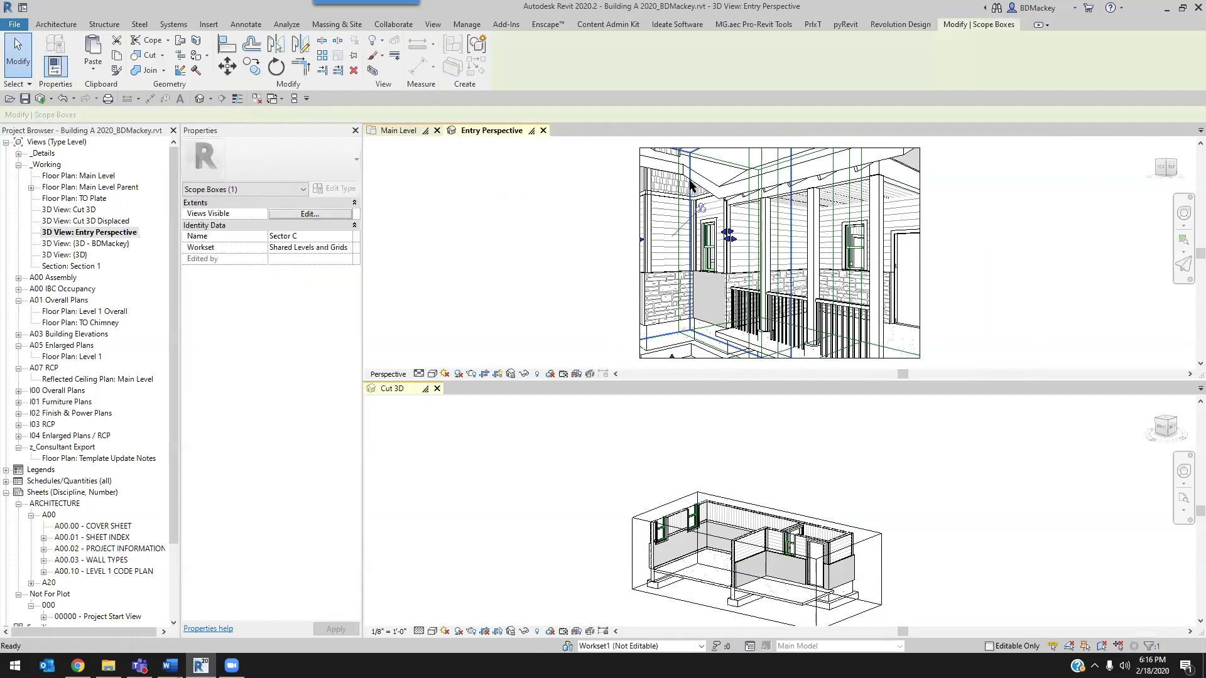
left_click(544, 527)
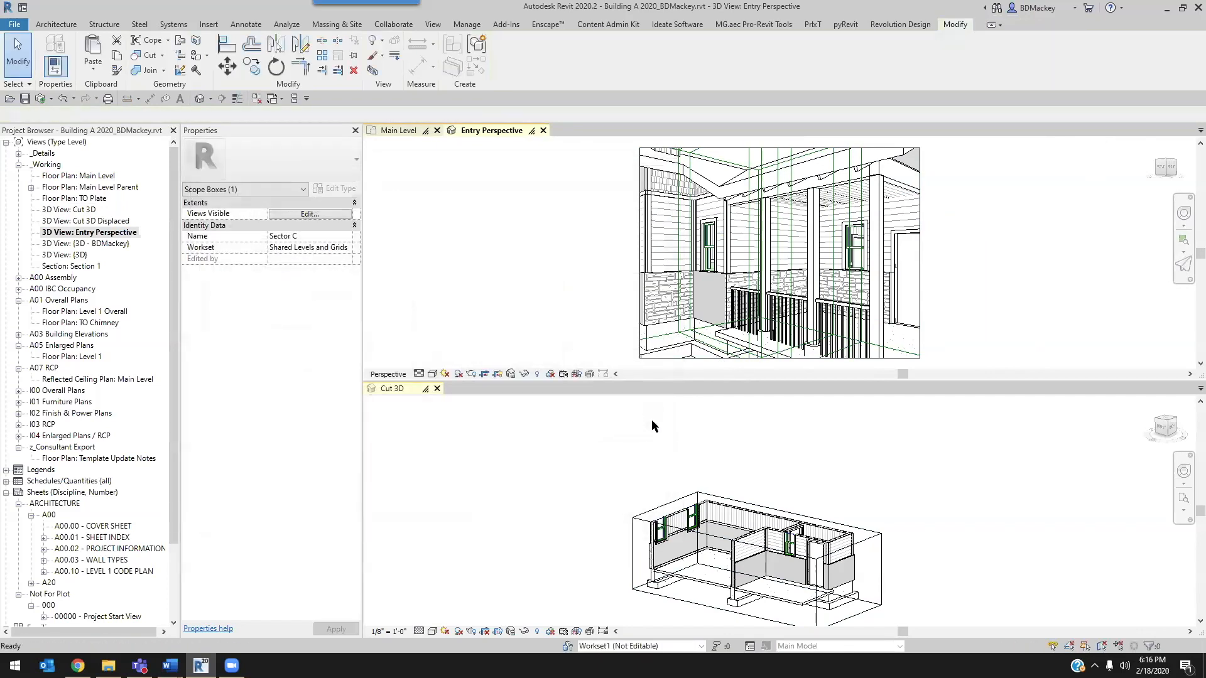
key("Escape")
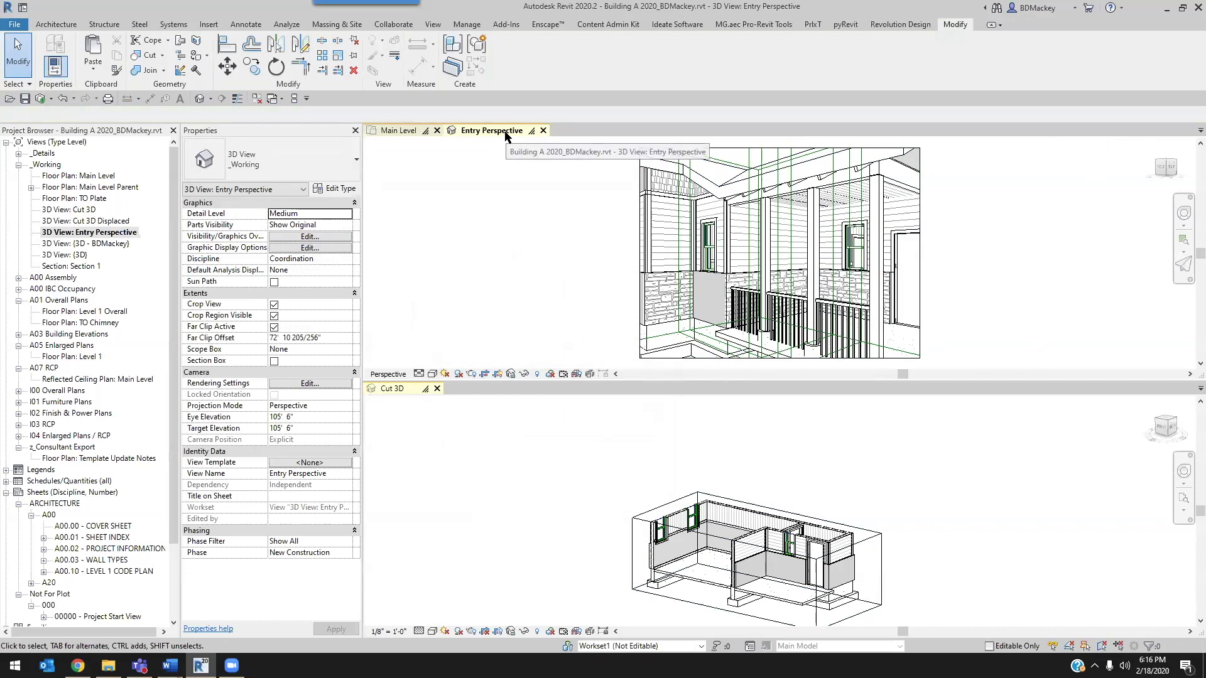
Step: Return the tiled views to tabs and hide the scope boxes in the Entry Perspective view
key("t")
key("w")
middle_click_drag(703, 335, 657, 461)
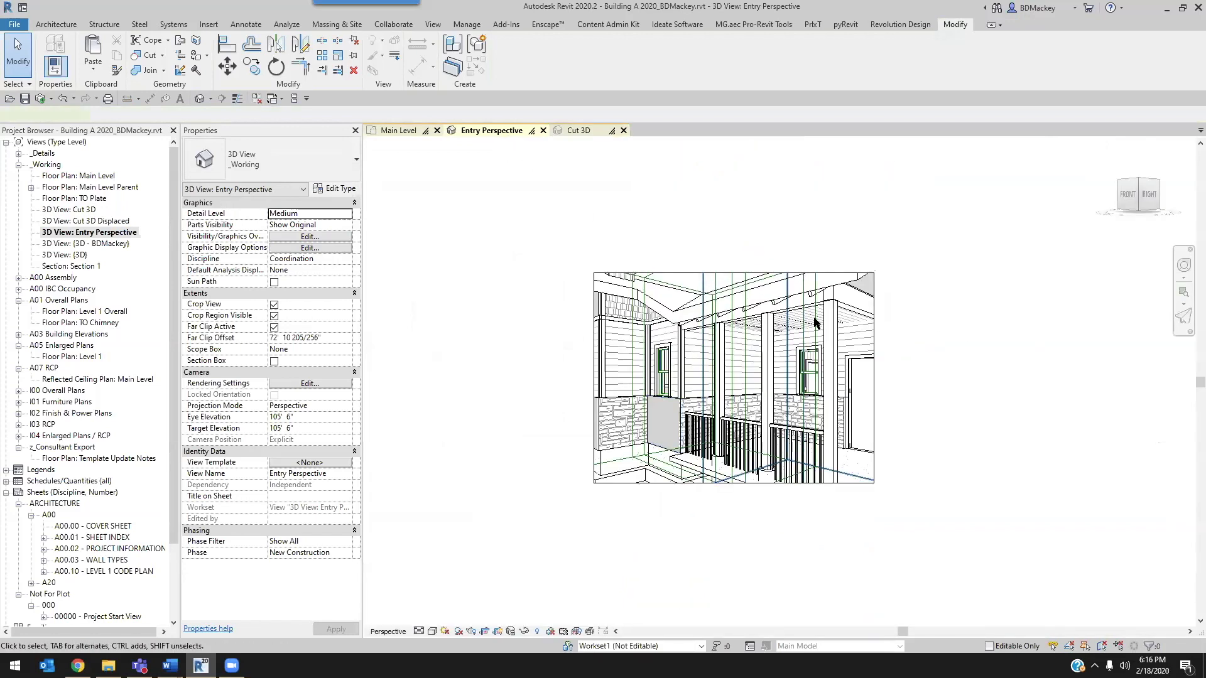
left_click(817, 323)
key("z")
key("f")
left_click(594, 179)
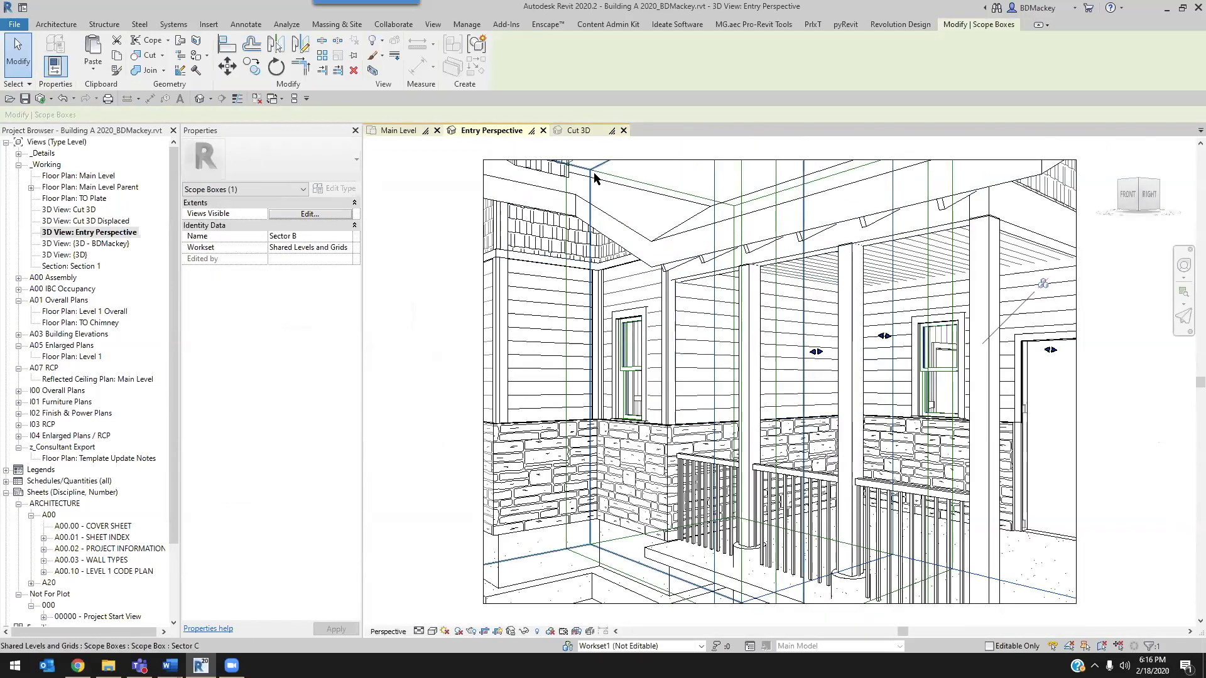
key("Escape")
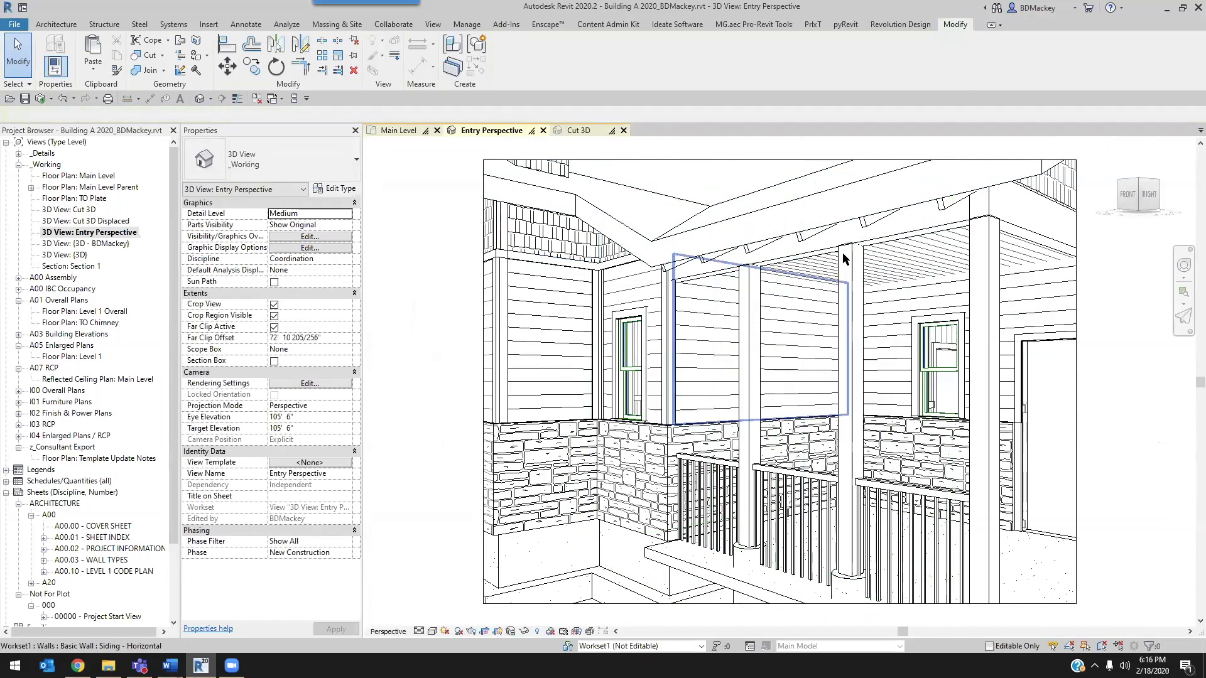
Step: Decrease the Entry Perspective camera's focal length with the Full Navigation Wheel until the whole entry porch and roof fit the crop
left_click(1182, 267)
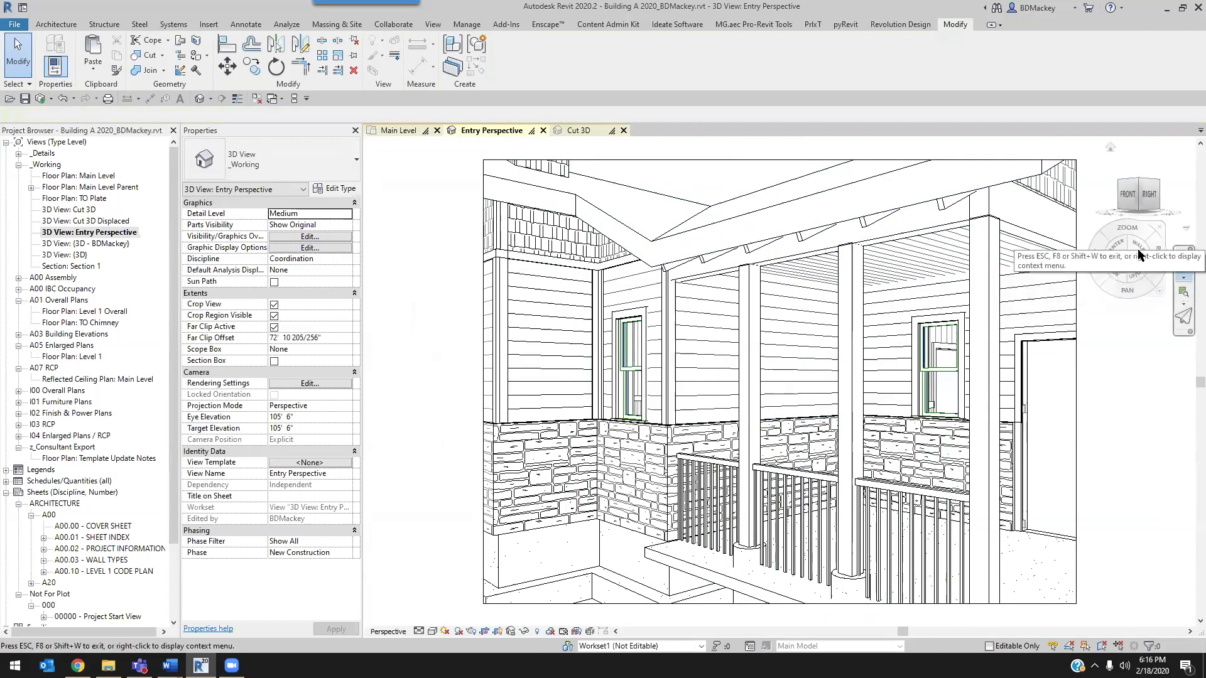
right_click(1139, 282)
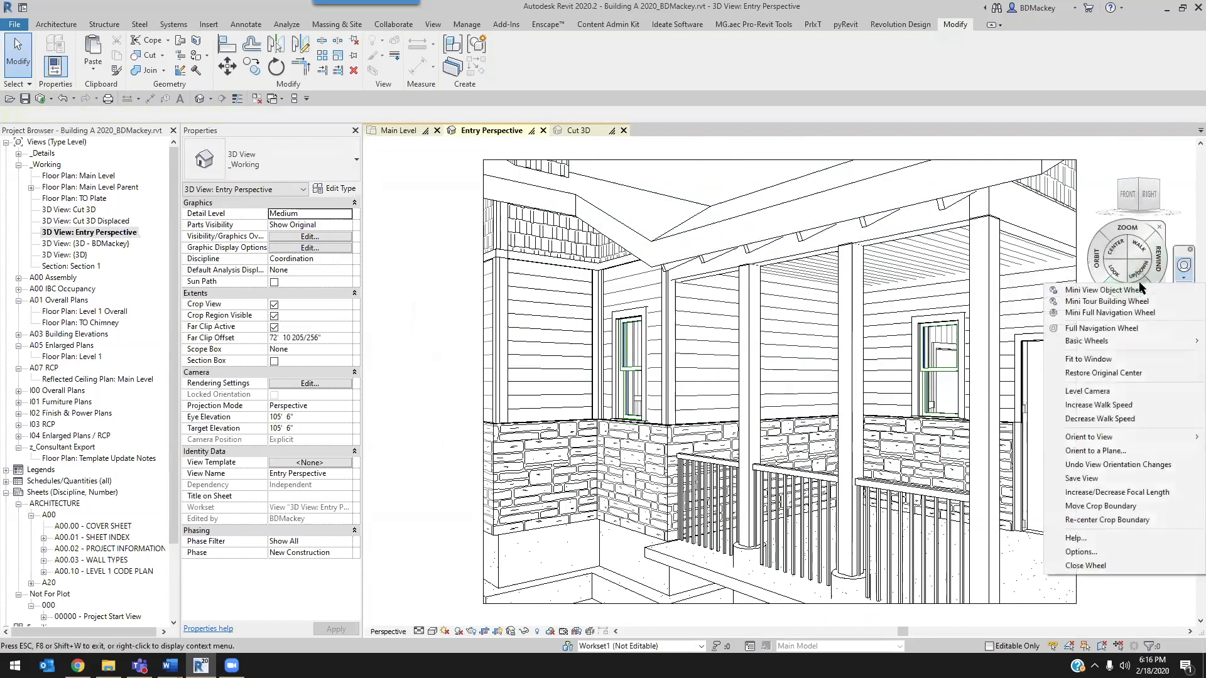
left_click(1149, 191)
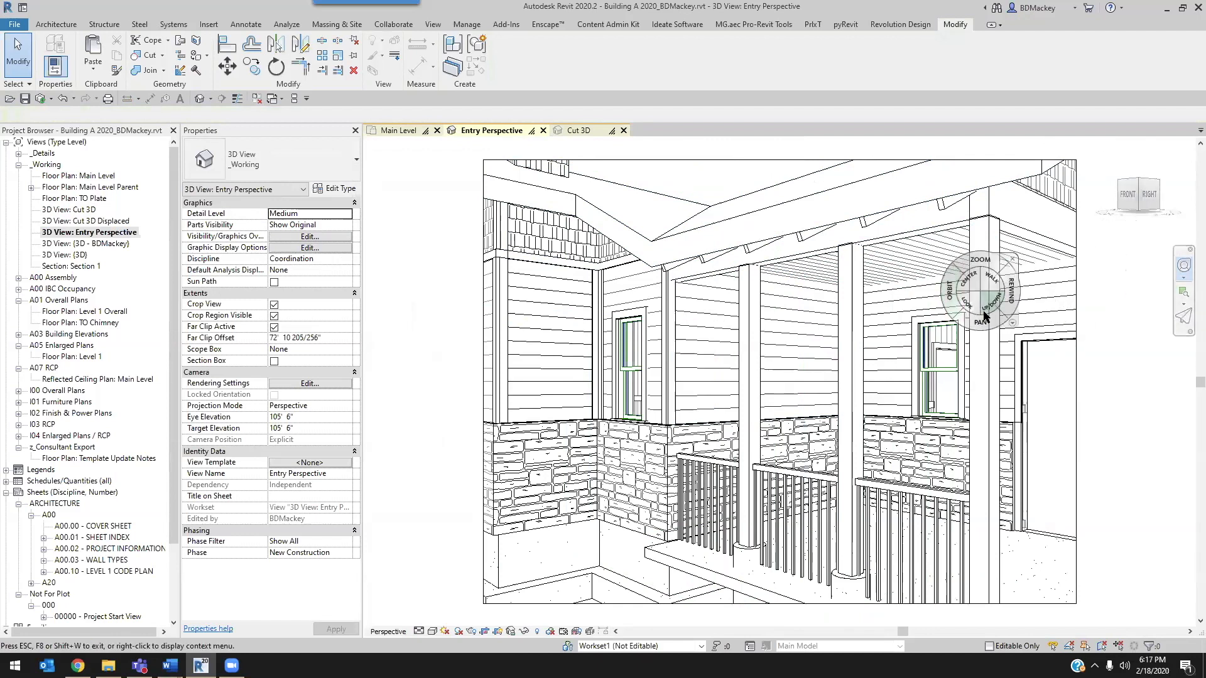
left_click(1013, 323)
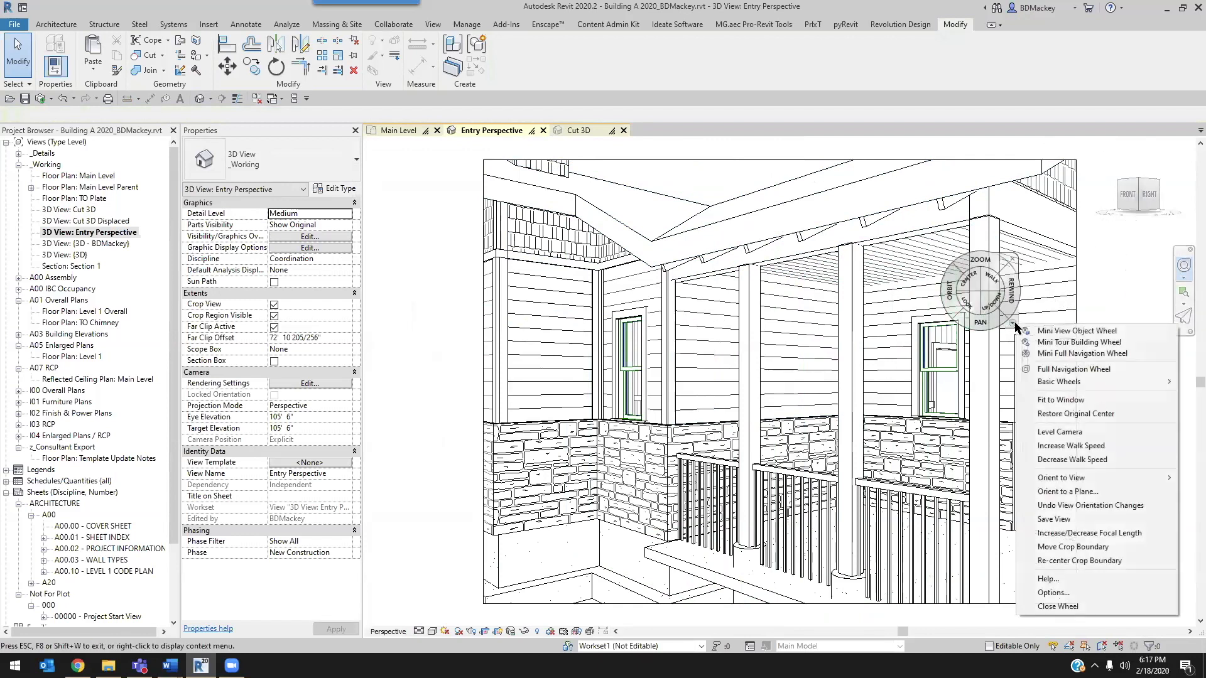
left_click(1072, 534)
left_click_drag(847, 463, 894, 323)
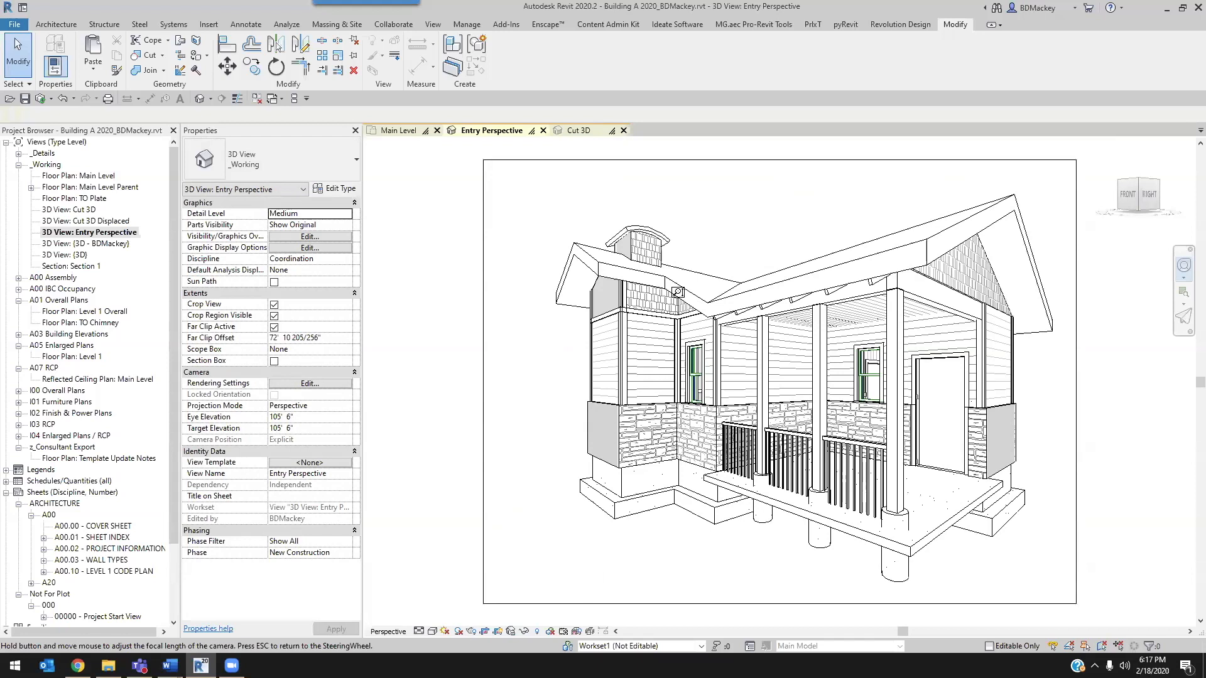
left_click_drag(677, 292, 734, 266)
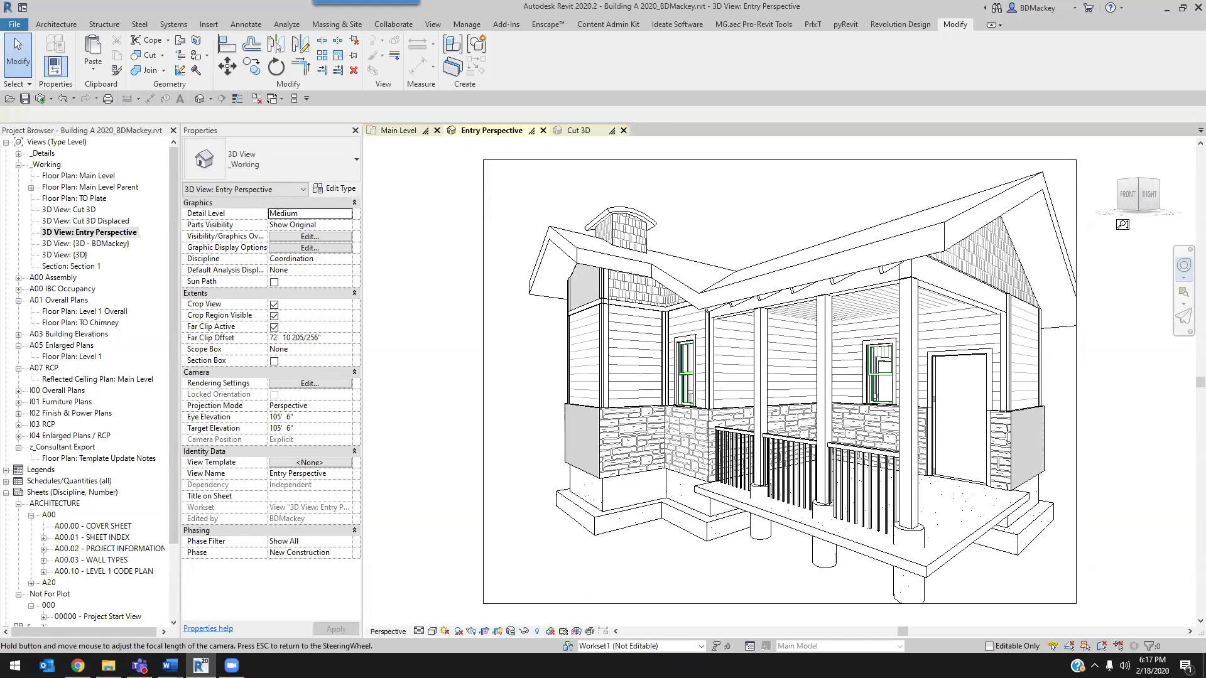
Step: Review where the Full Navigation Wheel offers the focal length adjustment, and close the wheel
left_click(1184, 266)
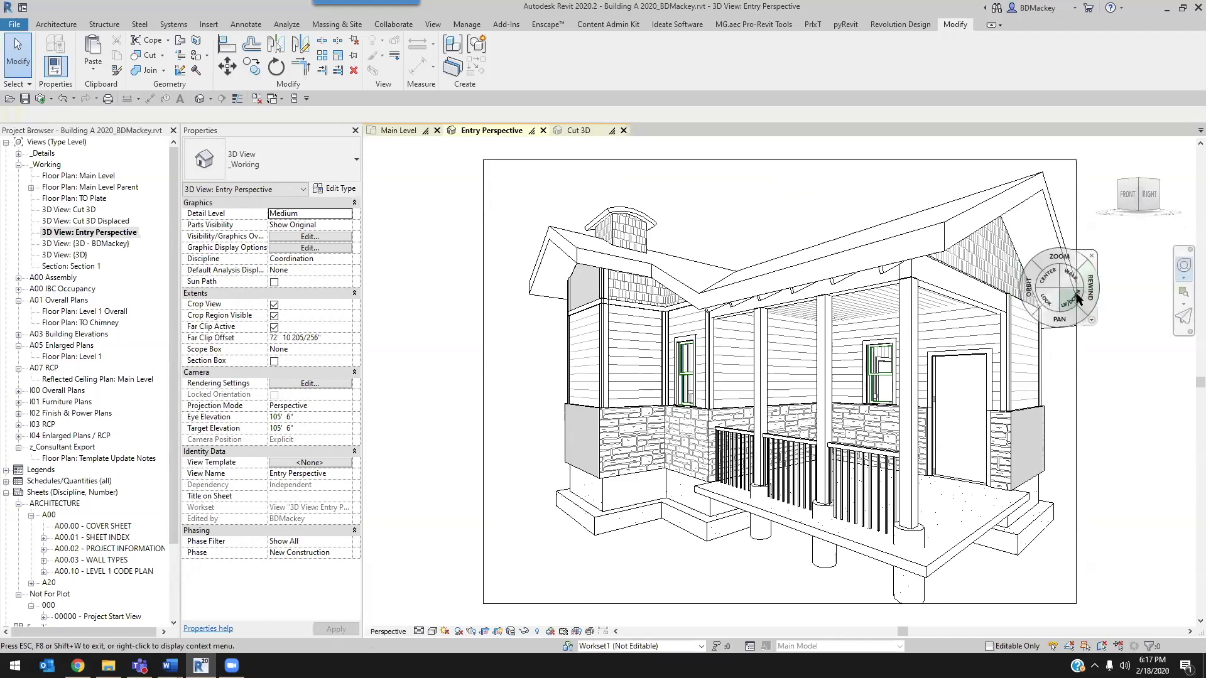
right_click(1077, 300)
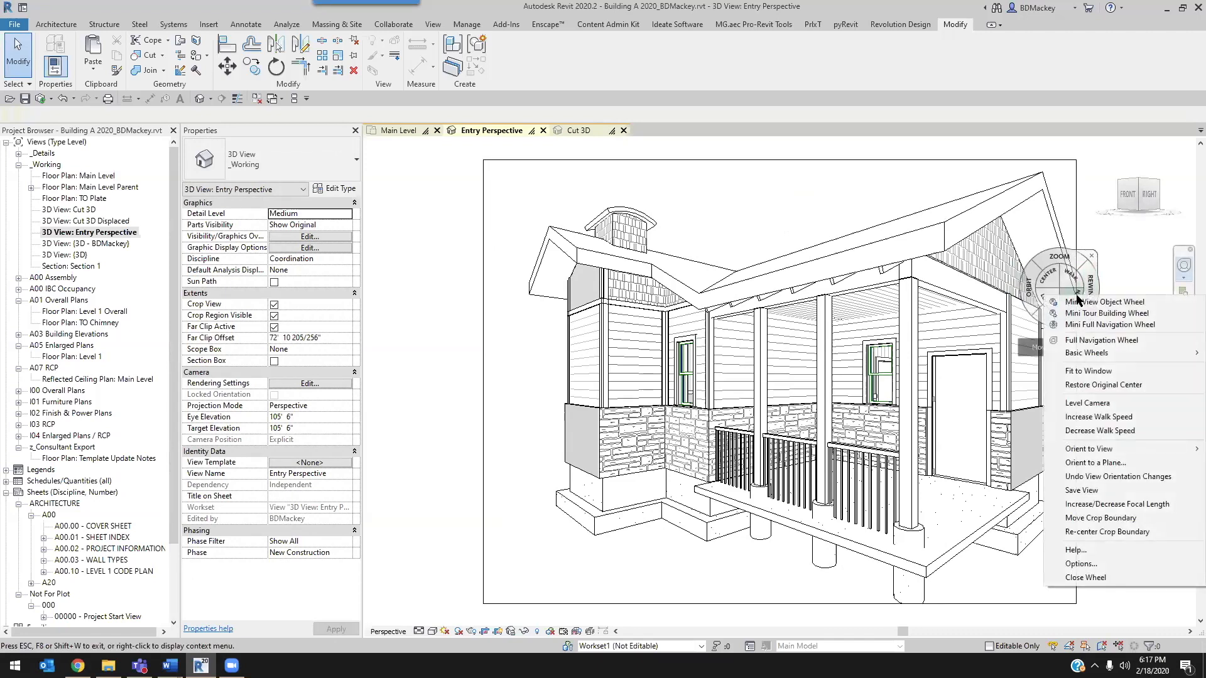
left_click(1117, 269)
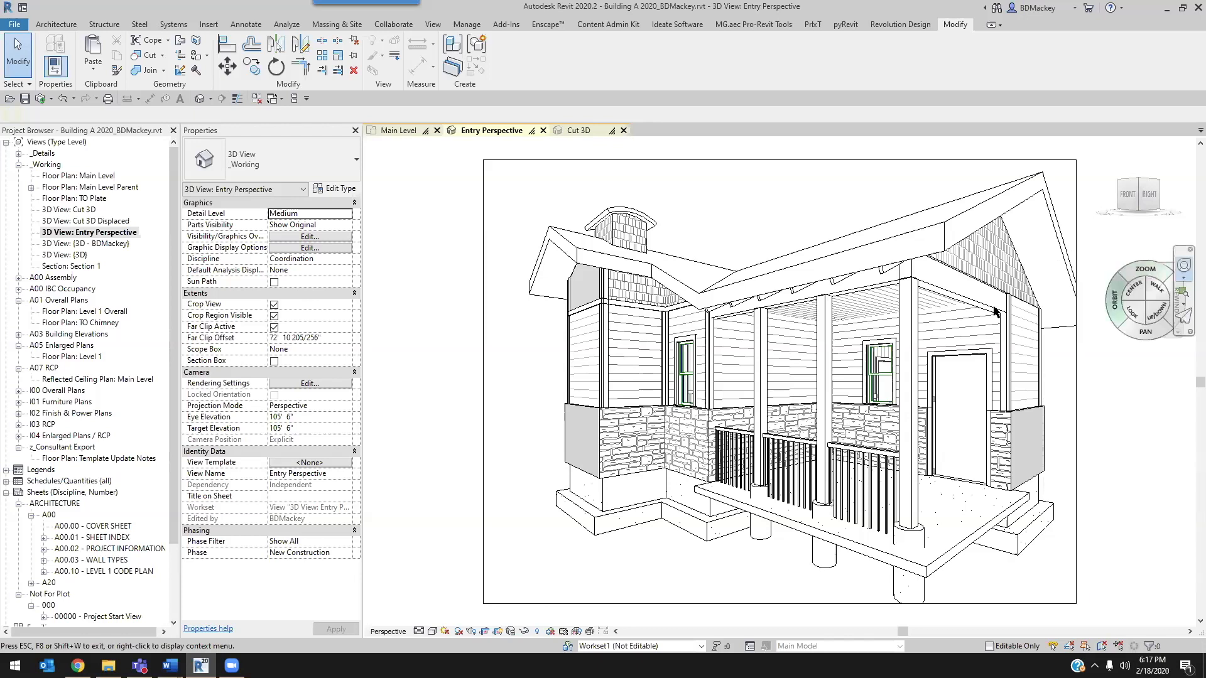
left_click(1011, 344)
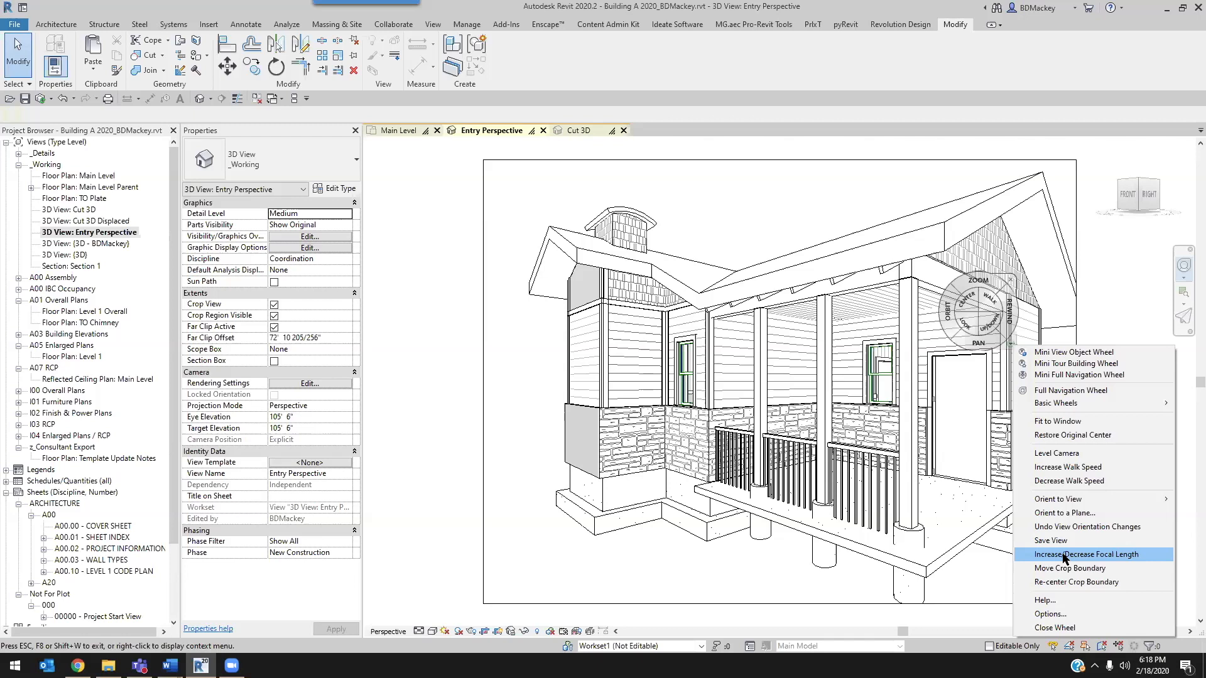
left_click(428, 268)
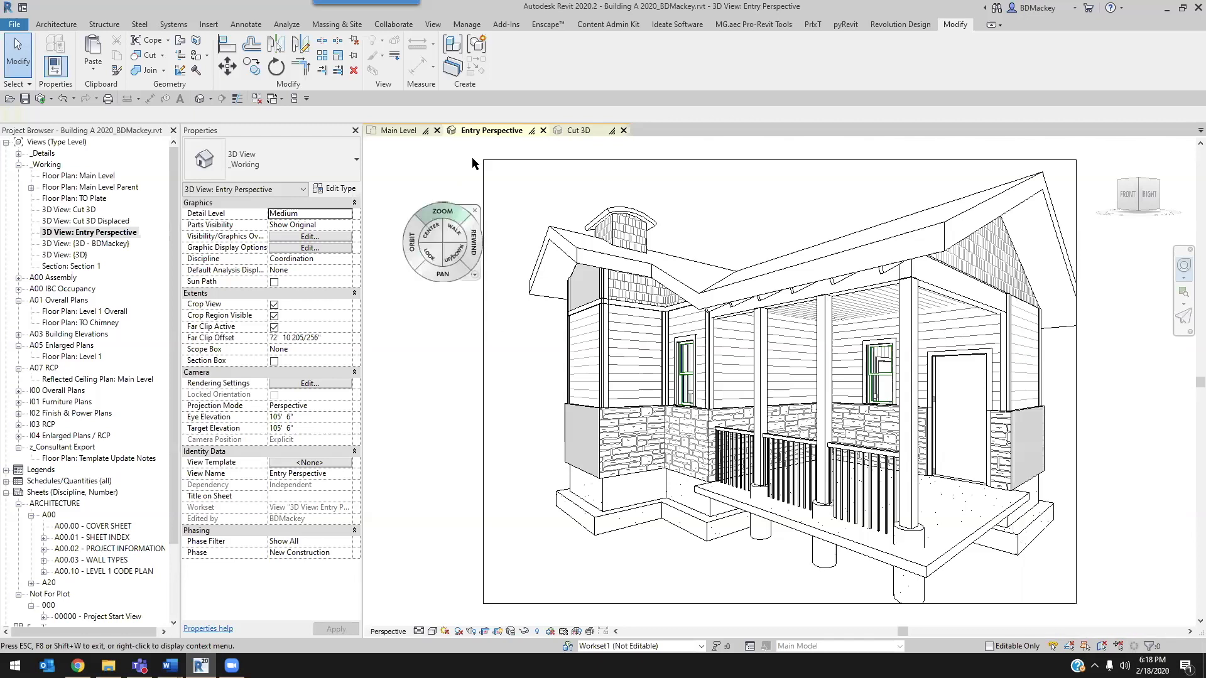
left_click(498, 159)
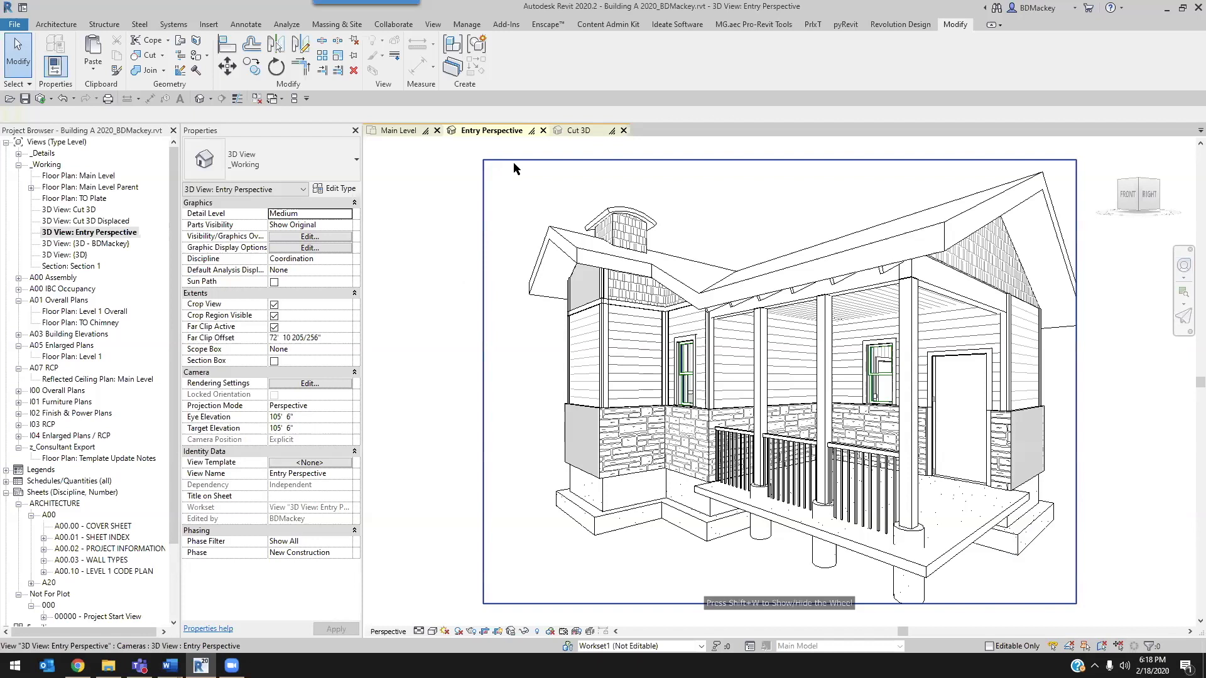
Step: Show the camera of the Entry Perspective view in the Main Level floor plan
left_click(412, 130)
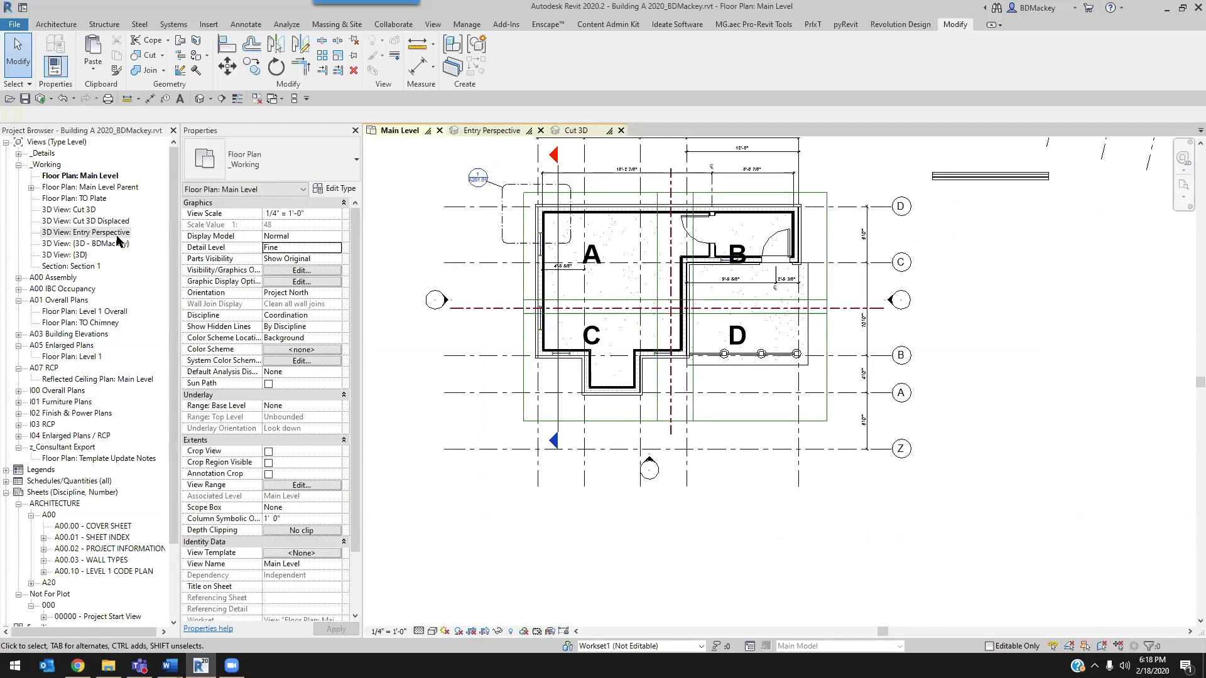
left_click(112, 233)
right_click(112, 234)
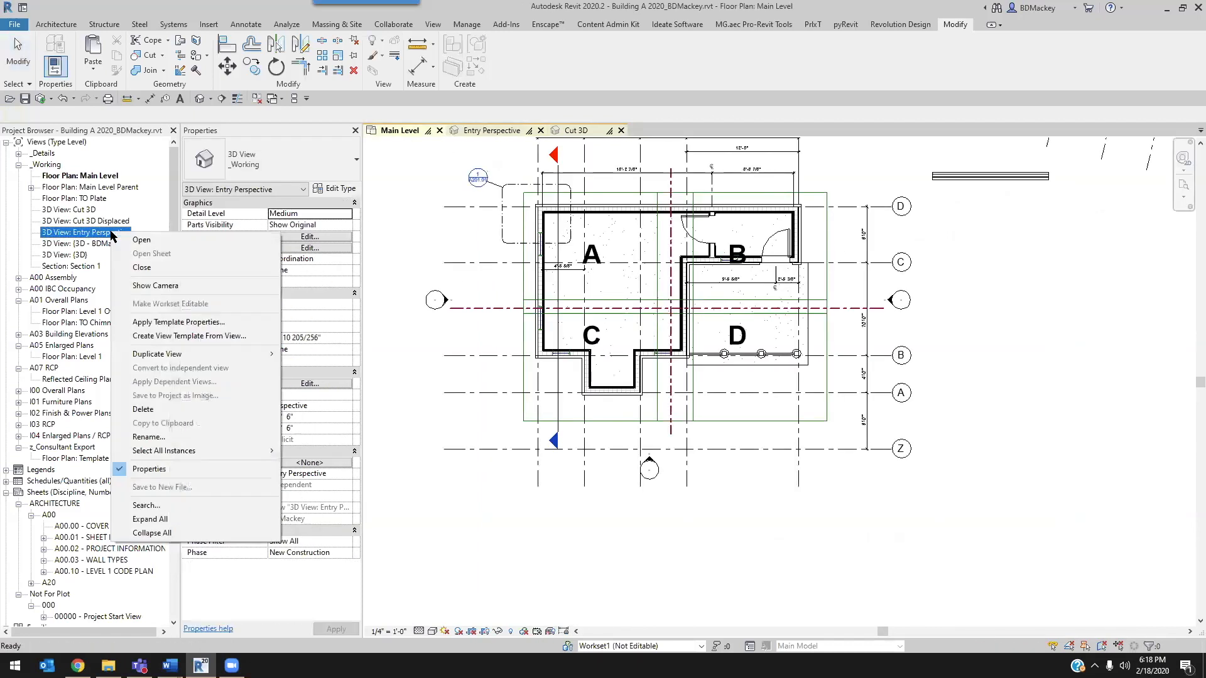
left_click(145, 292)
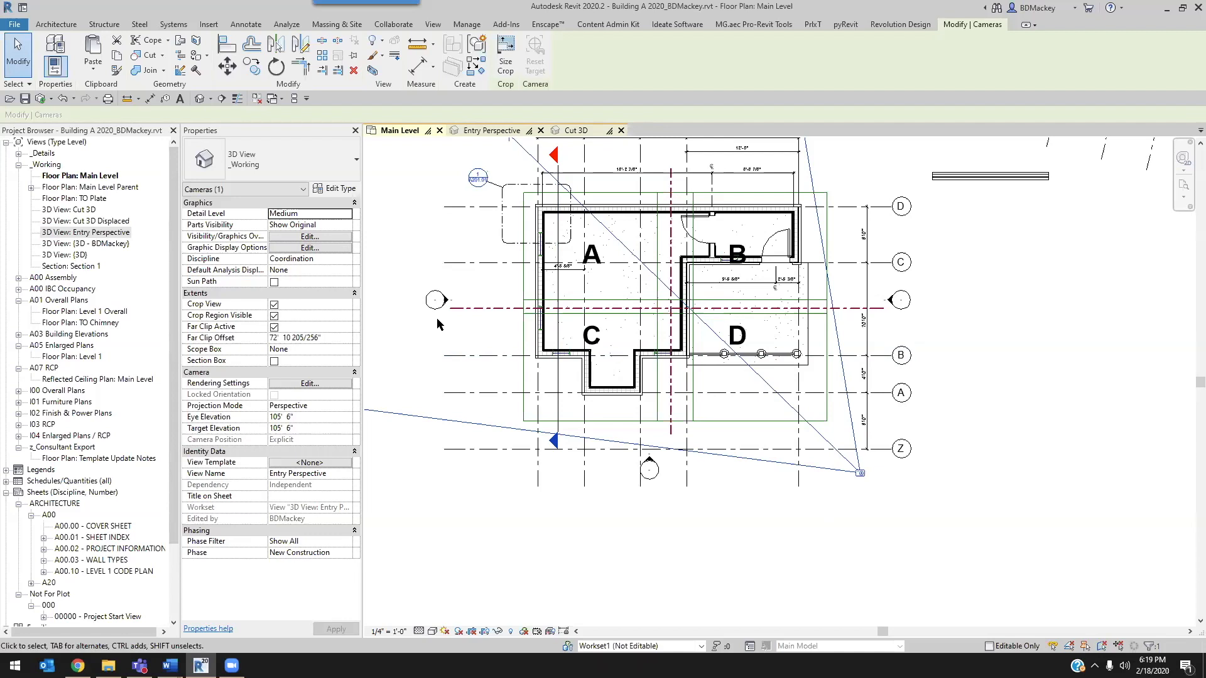
Step: Revisit the Entry Perspective view, clear the camera selection, and return to the Main Level plan
double_click(108, 237)
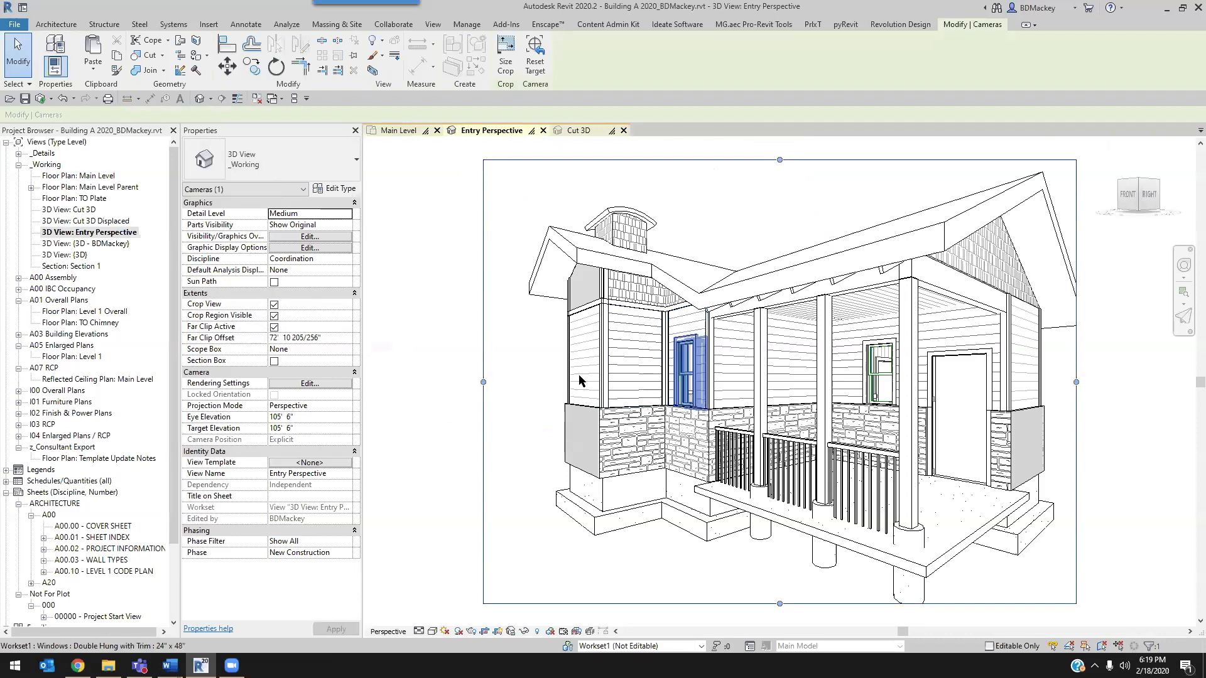
left_click(510, 370)
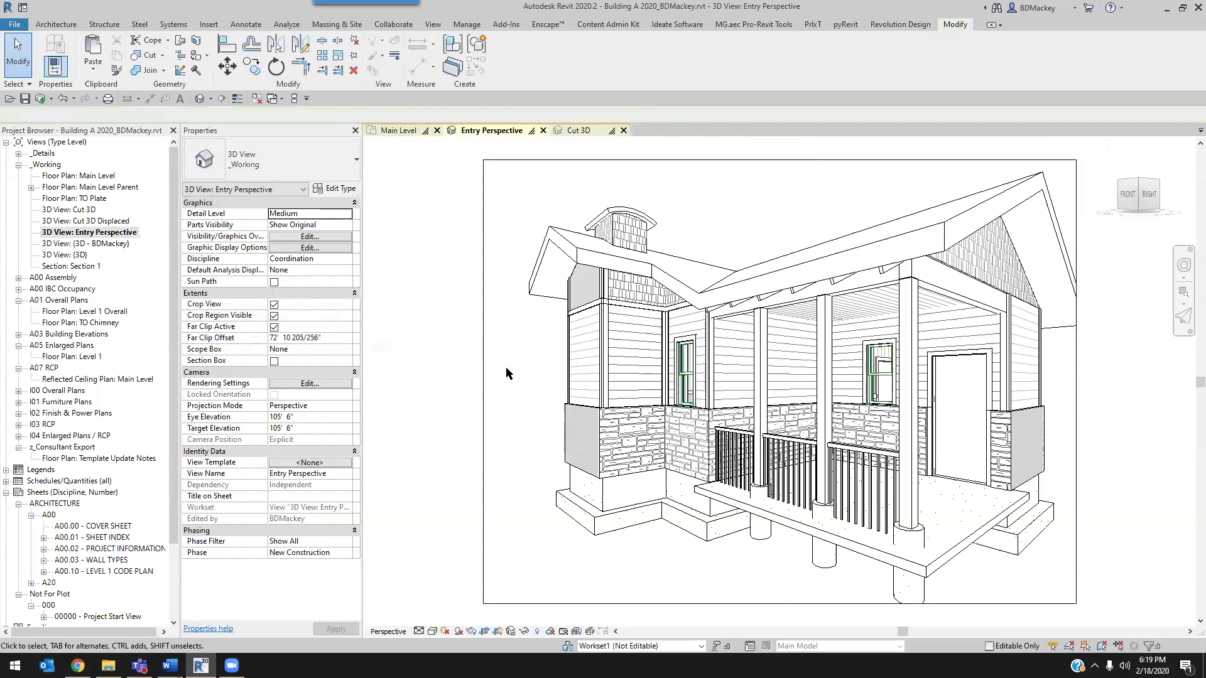
left_click(402, 131)
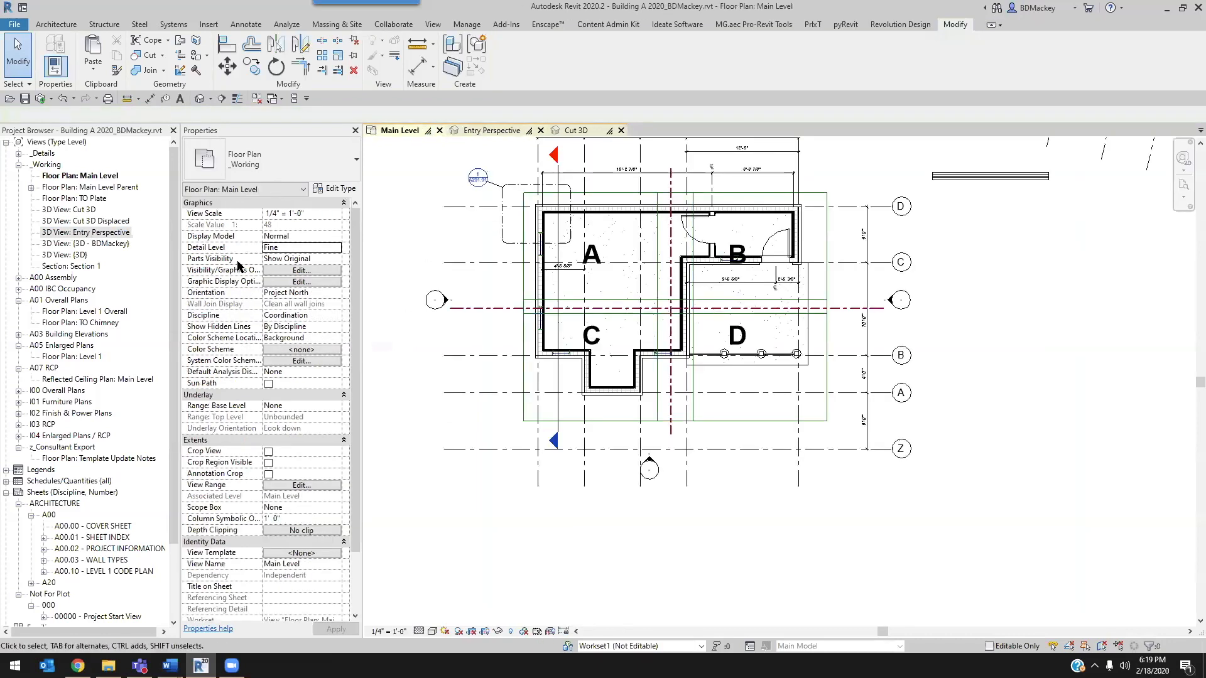
Step: Show the Entry Perspective camera in the Main Level plan and bring its cone of view around the building into sight
right_click(108, 237)
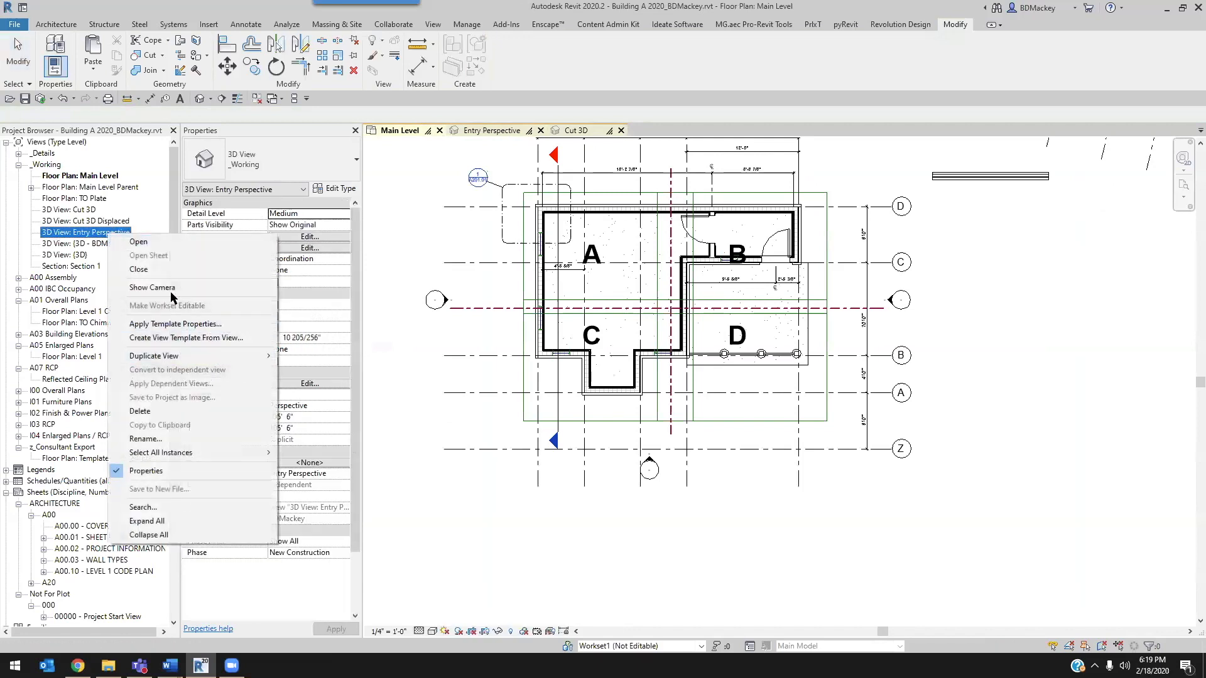
left_click(152, 287)
left_click_drag(860, 473, 675, 465)
scroll(649, 294, "down", 2)
left_click_drag(568, 203, 643, 215)
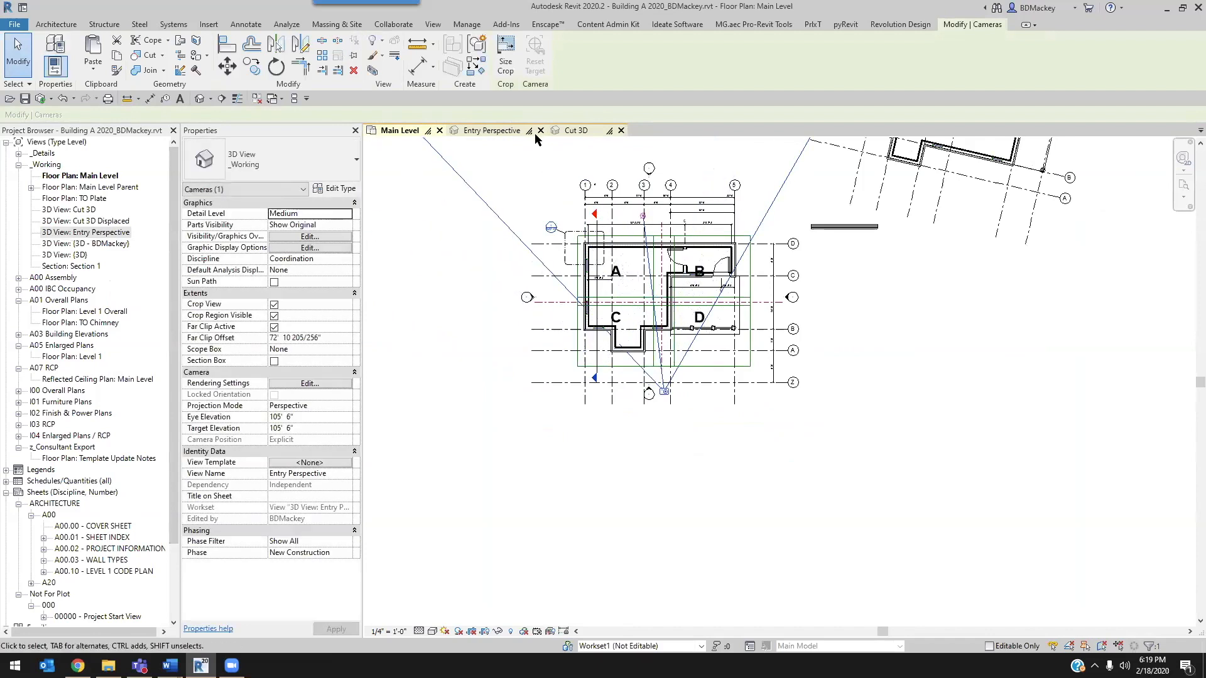
Step: Tile the open views and close Cut 3D, leaving Main Level and Entry Perspective on screen together
key("t")
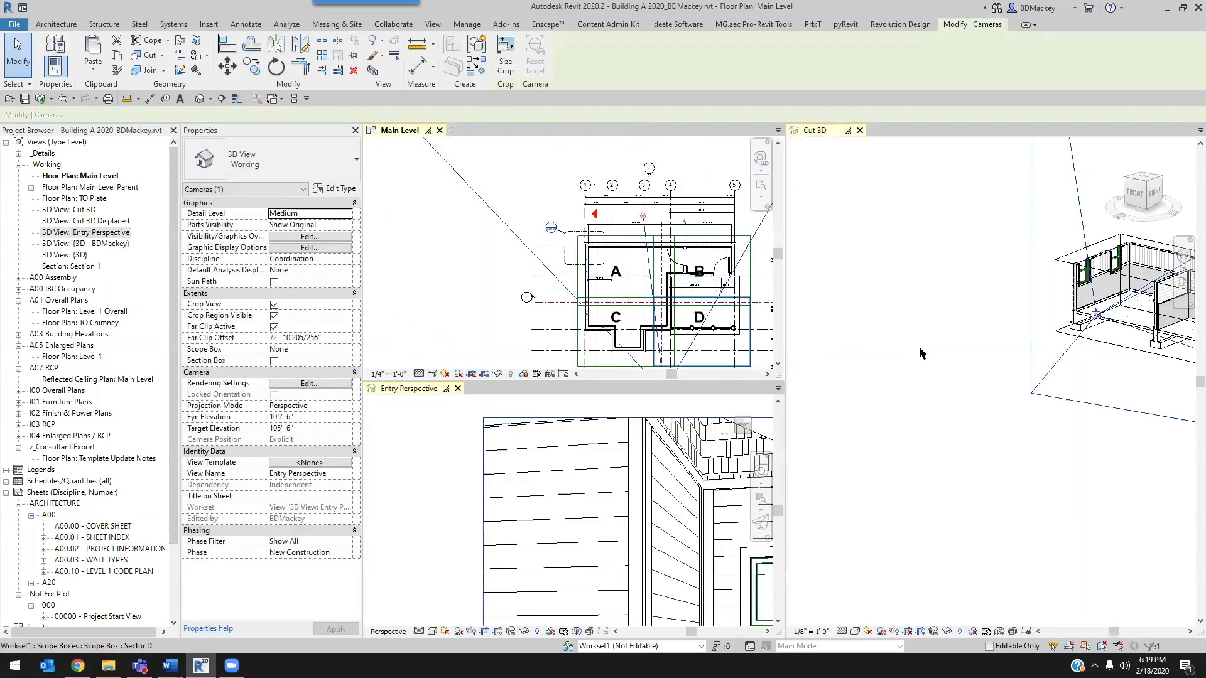
left_click(860, 130)
scroll(793, 270, "down", 3)
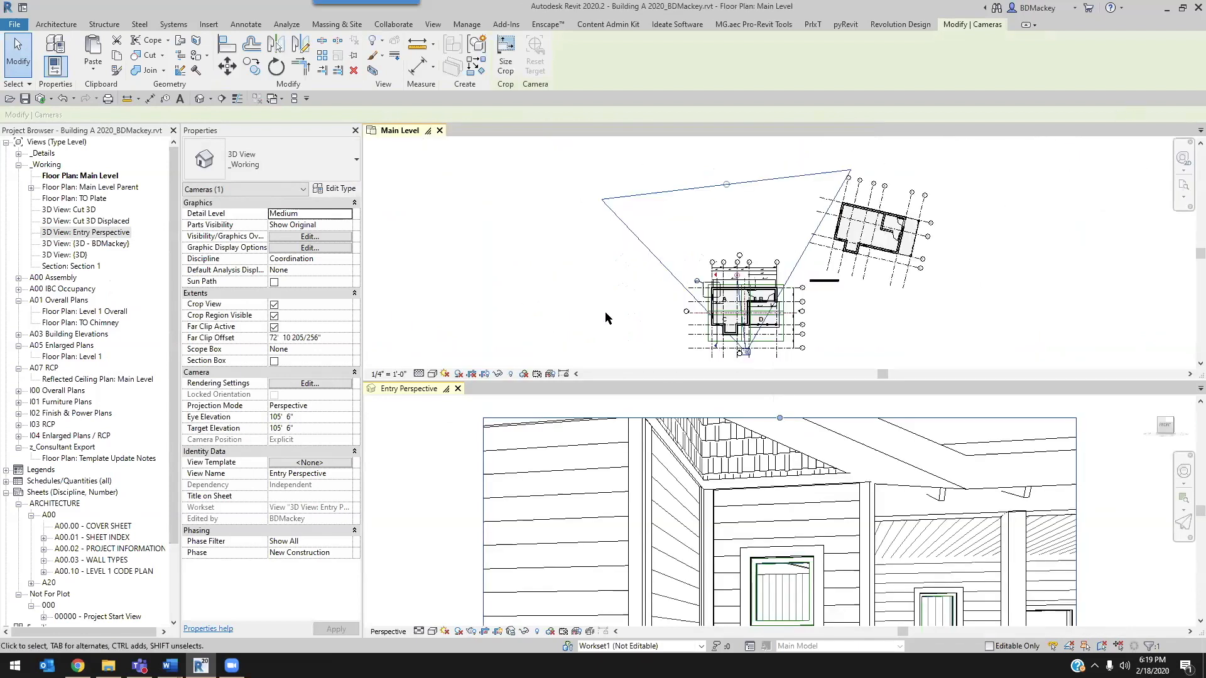
Step: Adjust the camera in the plan, bringing the far clip offset to about 64' 8" and moving the eye point back in front of the house
left_click_drag(737, 195, 757, 347)
mouse_move(744, 247)
left_mouse_down()
mouse_move(772, 253)
mouse_move(740, 248)
left_mouse_up()
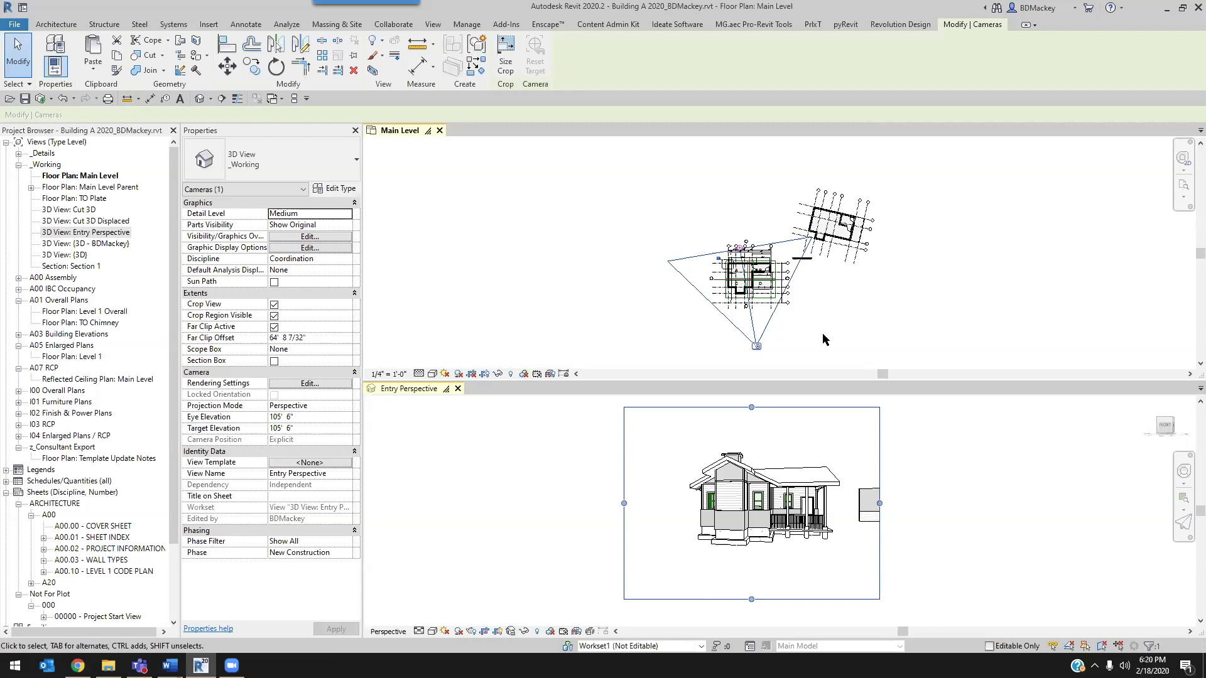
scroll(788, 339, "up", 5)
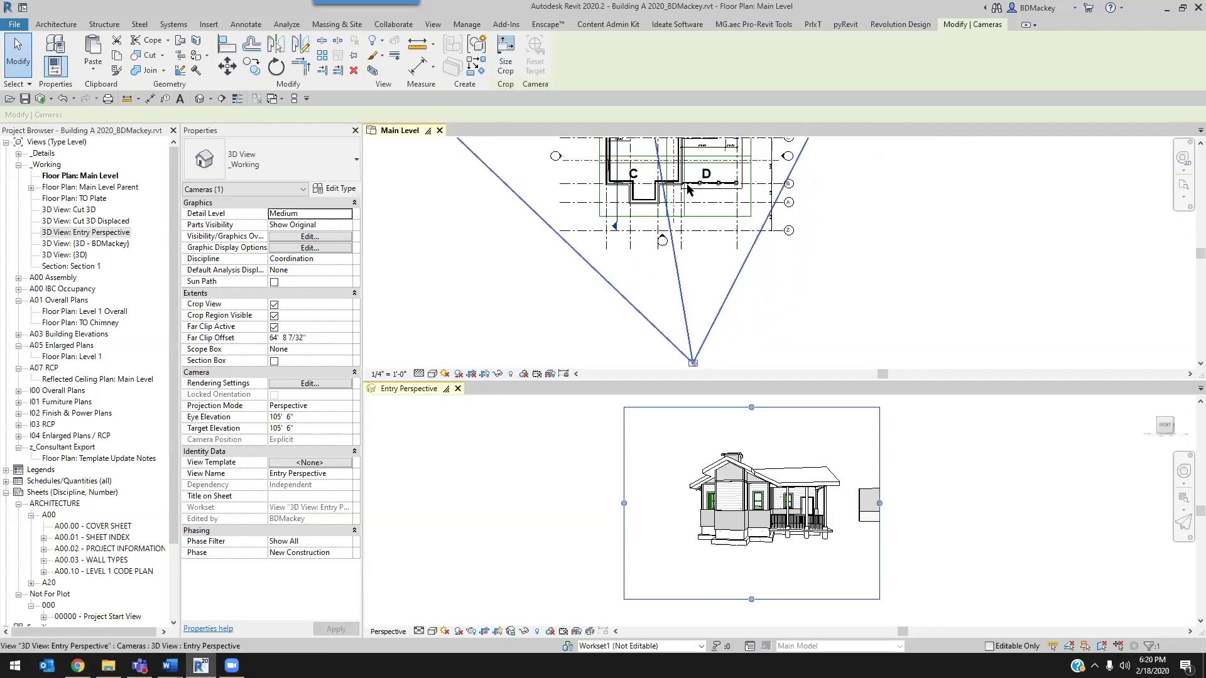
scroll(732, 279, "down", 2)
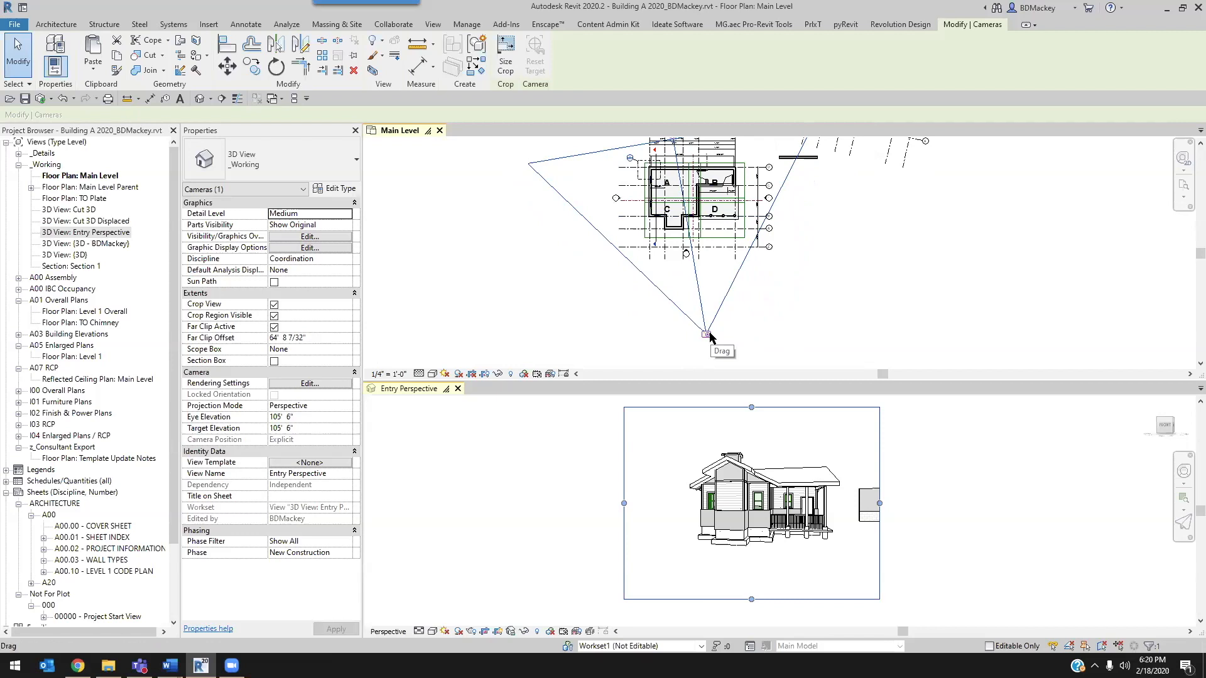
Step: Rewind the Entry Perspective with the Full Navigation Wheel to the earlier corner framing of the porch
left_click(940, 467)
left_click(1185, 473)
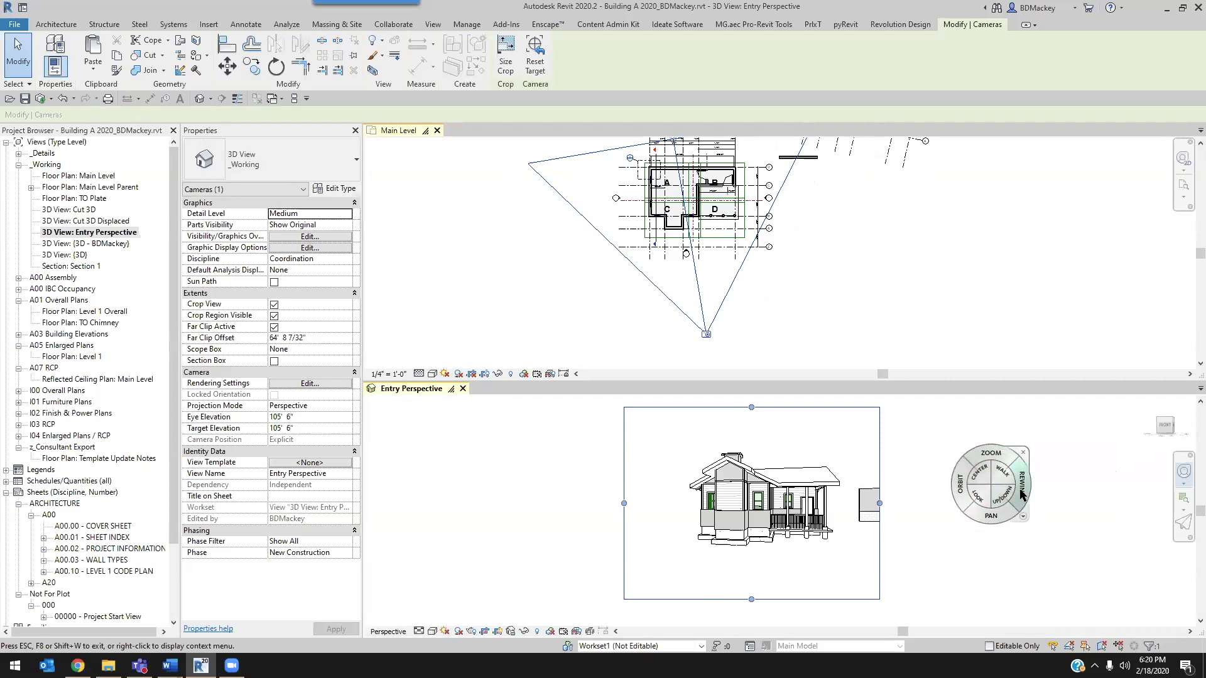
left_click_drag(1021, 495, 902, 500)
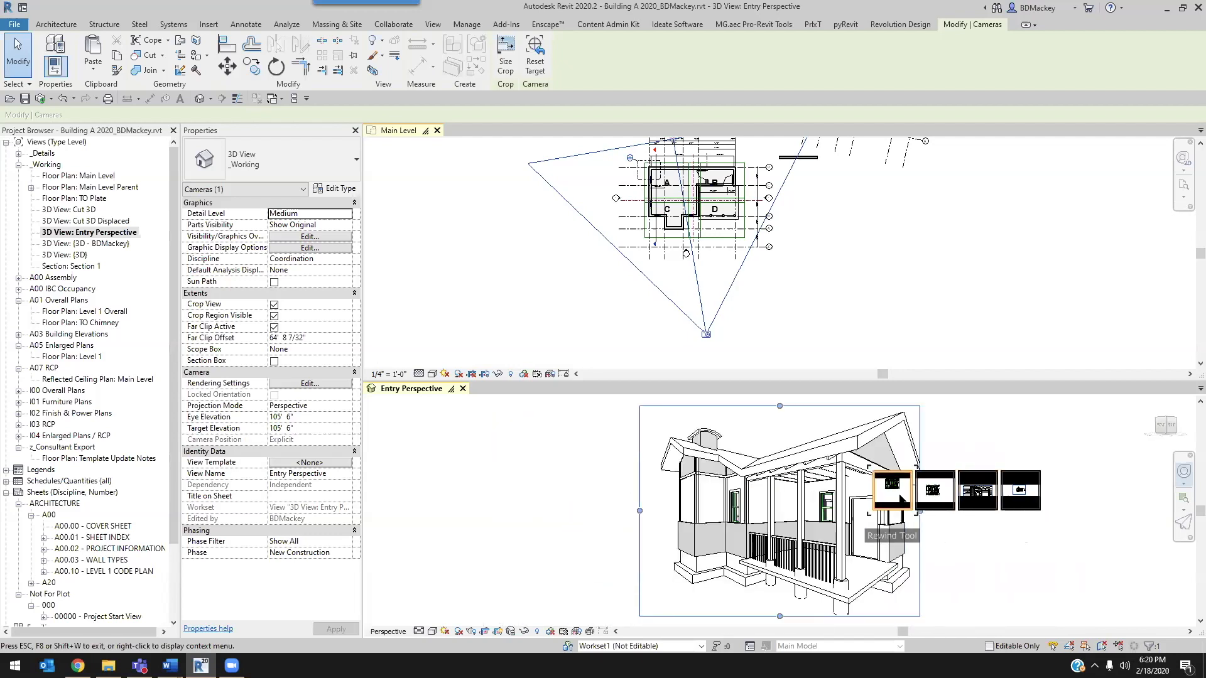
left_click_drag(902, 500, 902, 501)
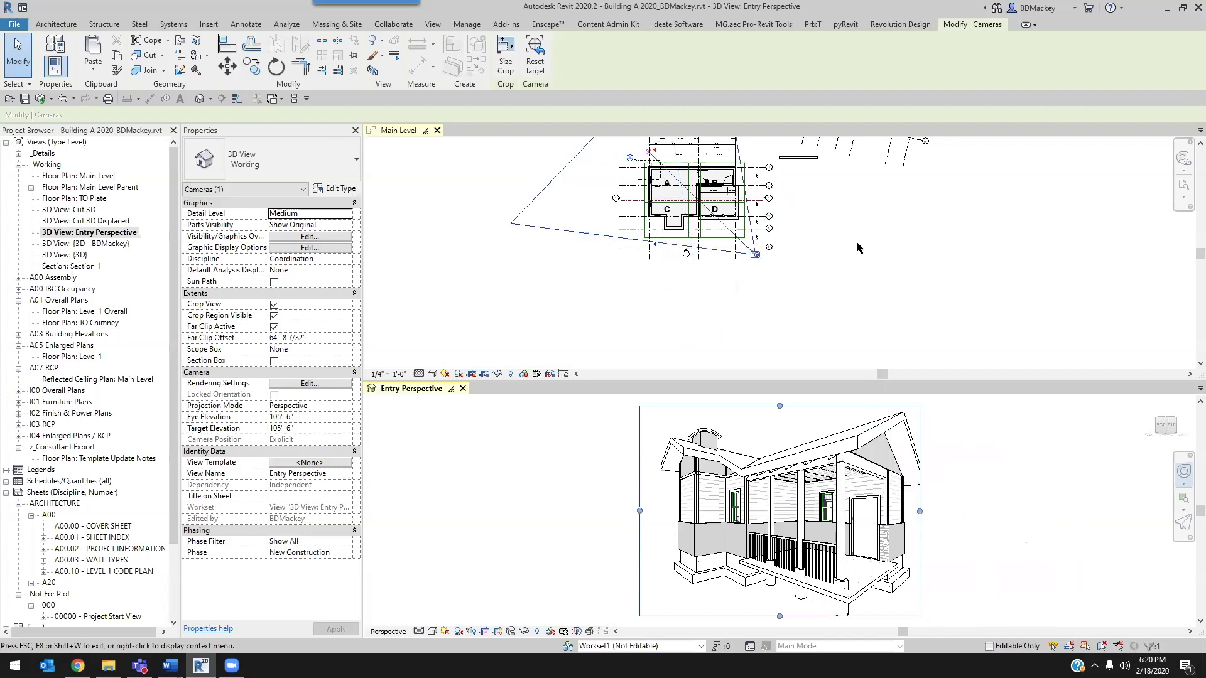
Step: Activate the Main Level plan and navigate it with the 2D wheel until the rotated building is in sight
right_click(856, 232)
left_click(1050, 267)
left_click(1183, 158)
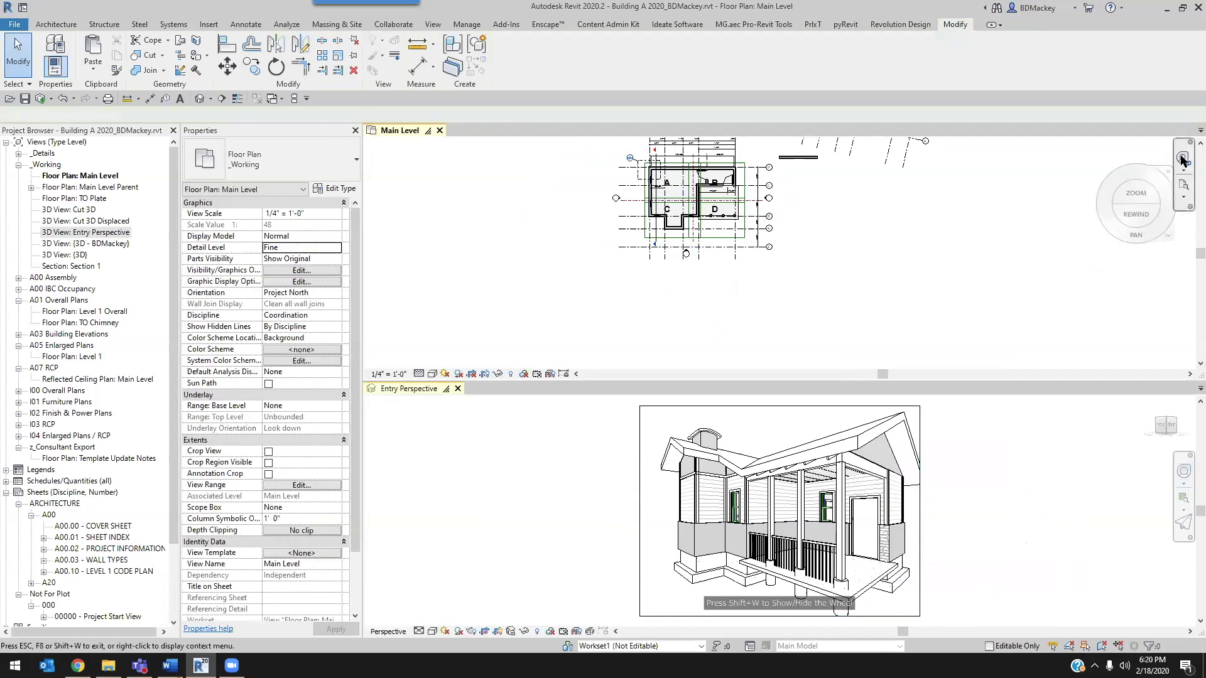
left_click_drag(955, 237, 437, 229)
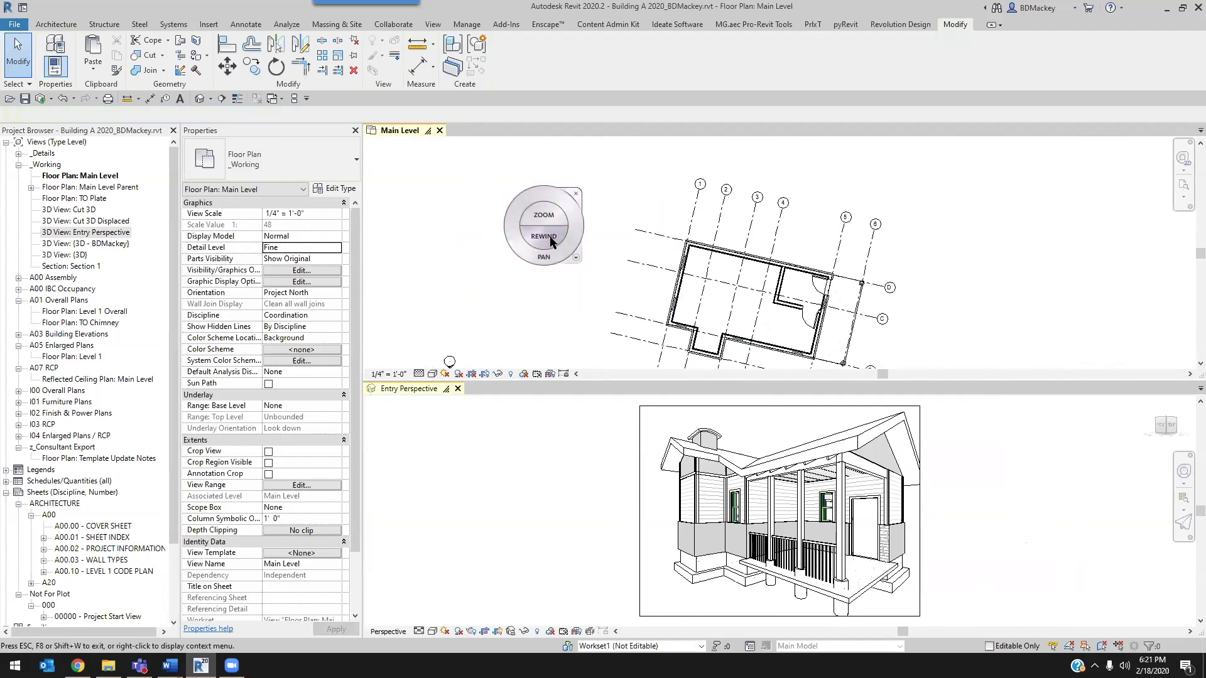
Step: Orbit the Entry Perspective below the porch with the Full Navigation Wheel, and rewind to the porch framing
left_click(1019, 494)
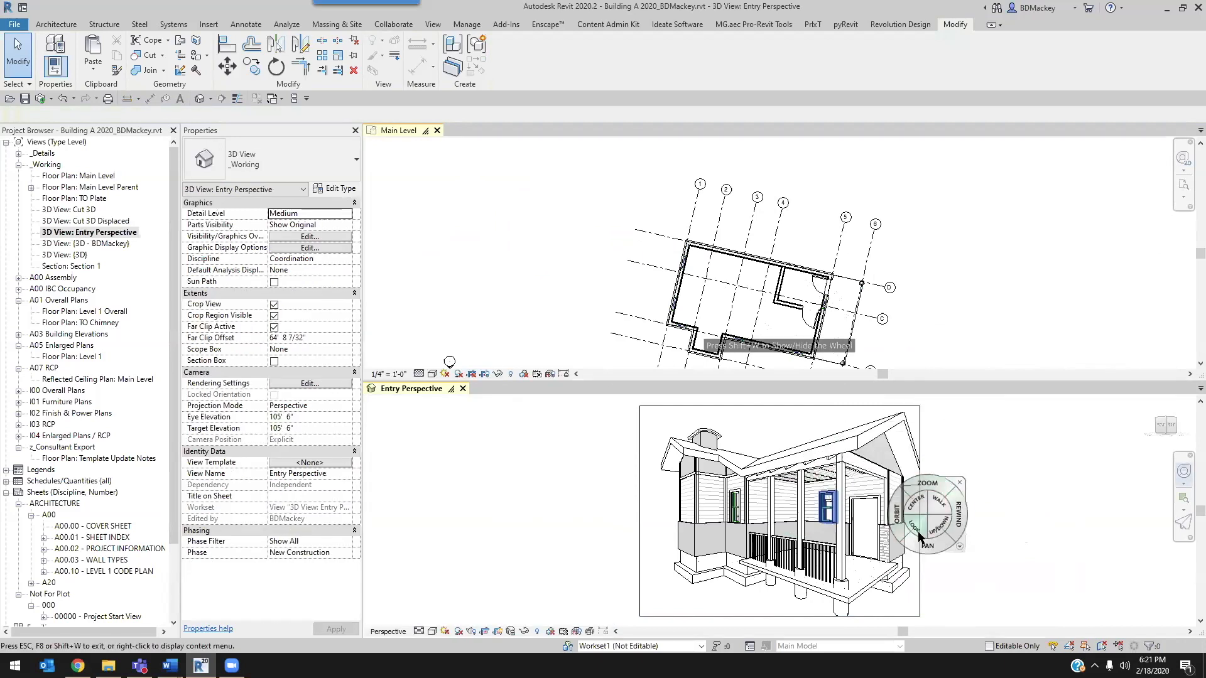
mouse_move(835, 502)
left_mouse_down()
mouse_move(772, 502)
mouse_move(783, 513)
left_mouse_up()
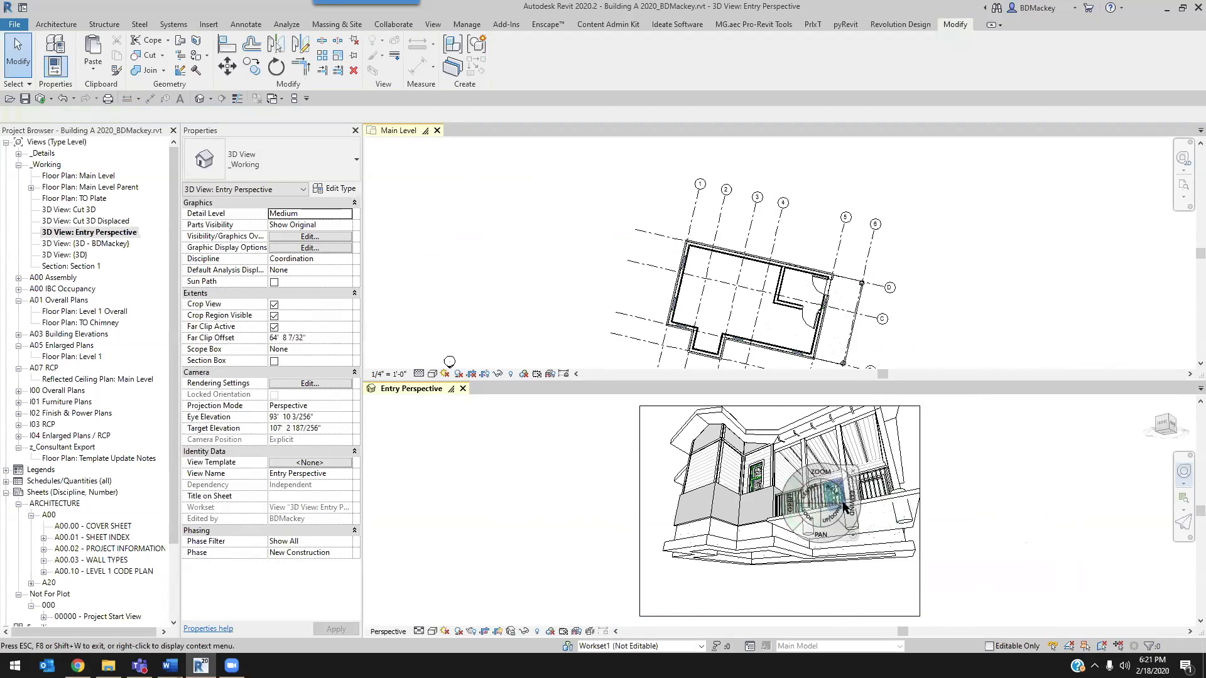
left_click_drag(863, 506, 813, 509)
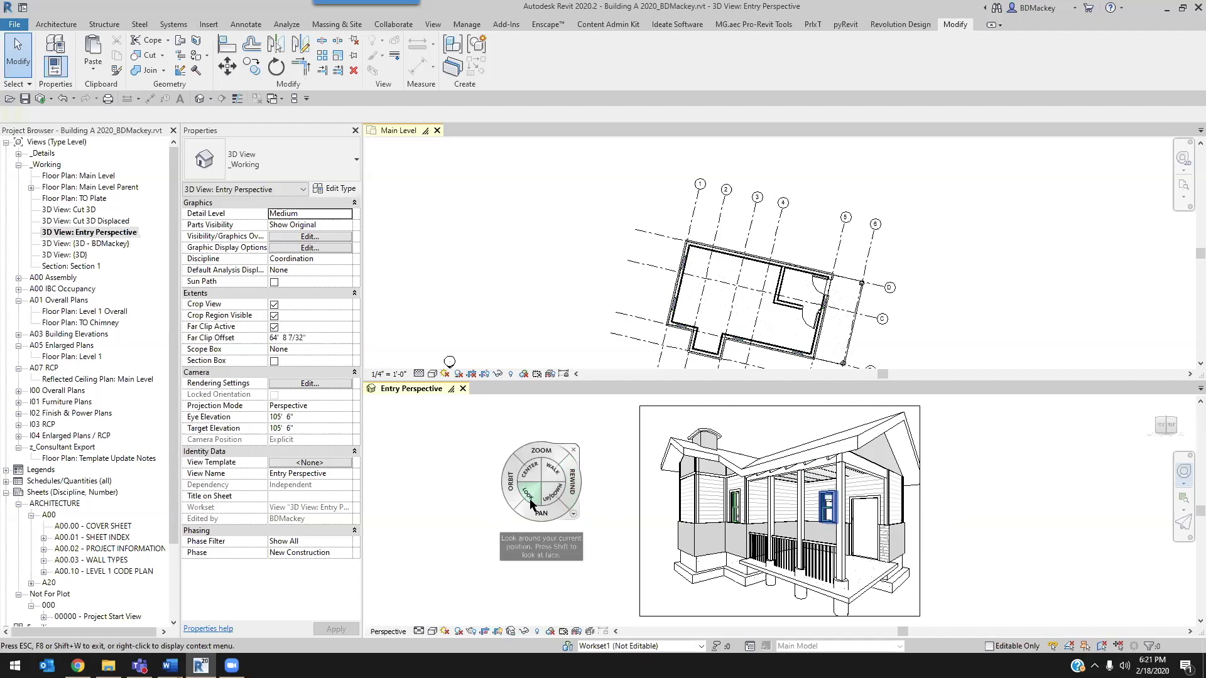
Step: Move the Entry Perspective camera inside the house and tilt it downward with the Full Navigation Wheel
left_click(530, 503)
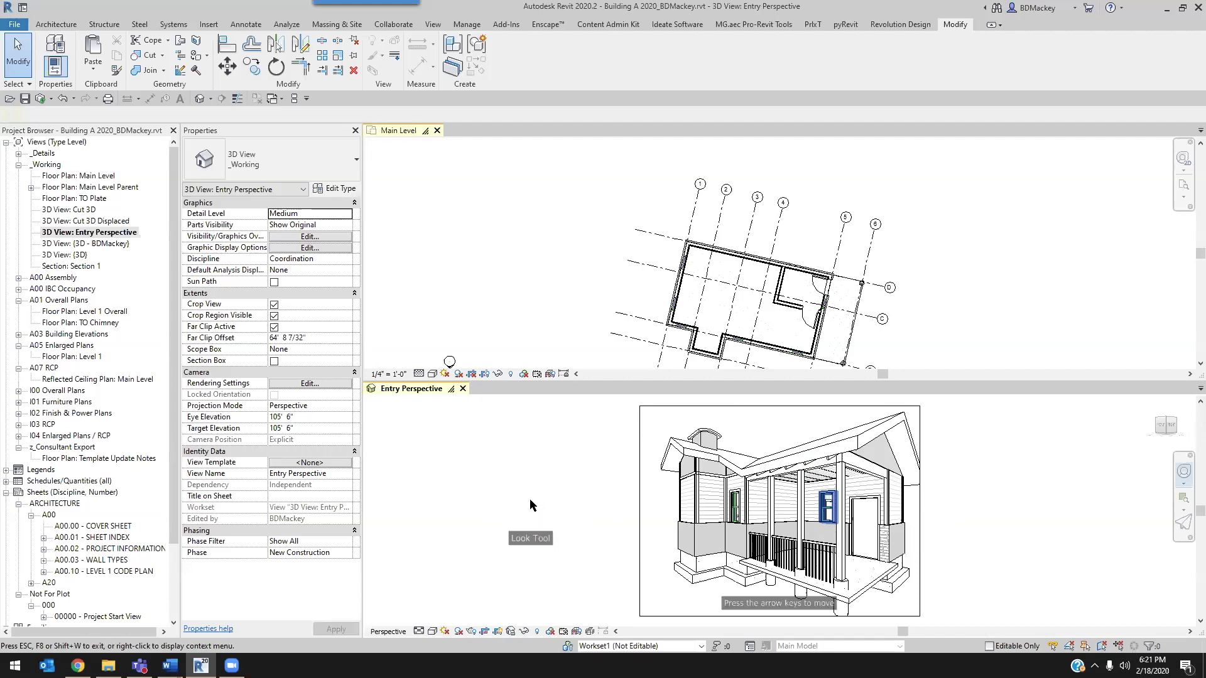
left_click_drag(530, 499, 598, 505)
left_click_drag(481, 524, 1132, 532)
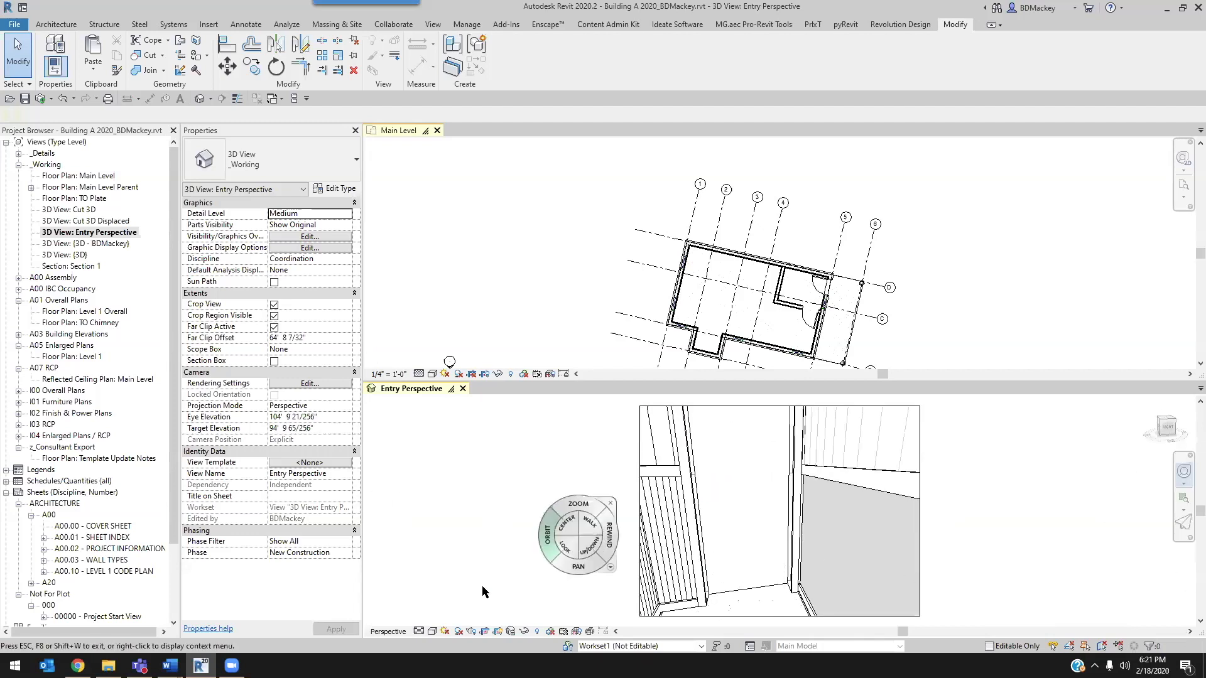
Step: Change the Entry Perspective's visual style to display material colors with shaded surfaces
left_click(433, 632)
left_click(453, 604)
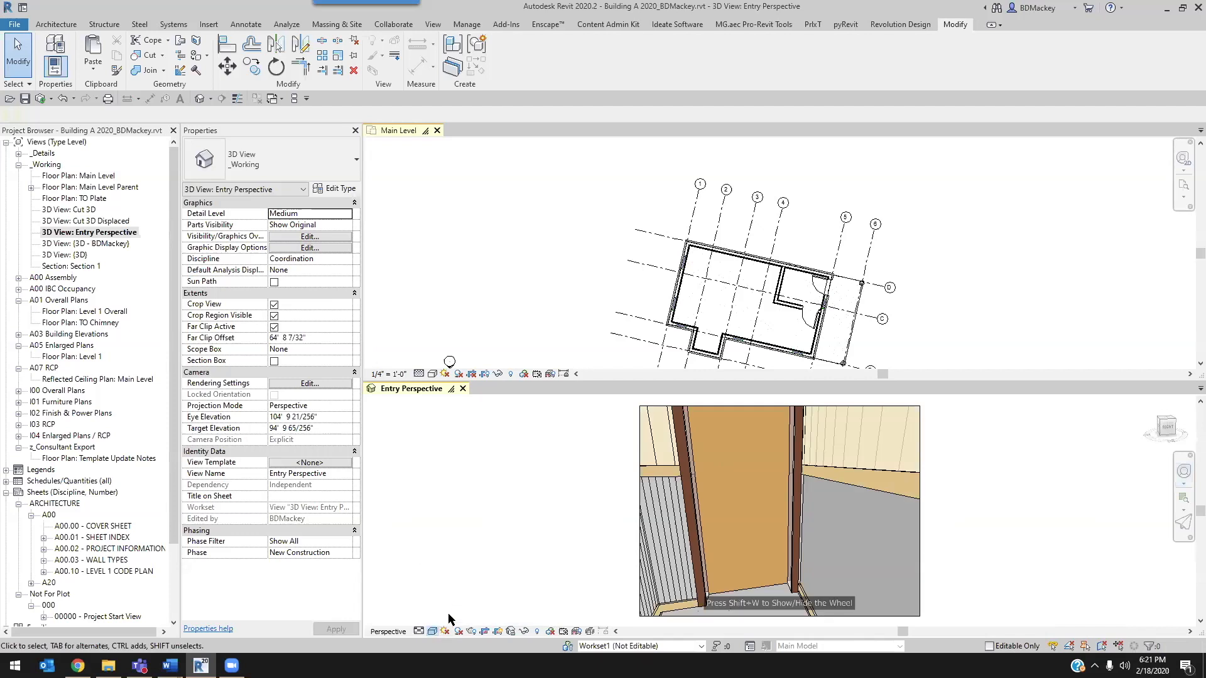
left_click(433, 631)
left_click(453, 605)
Step: Turn the camera toward the interior corner with the windows and raise it slightly using the wheel's Look and Up/Down tools
left_click(1184, 471)
left_click_drag(955, 509, 422, 449)
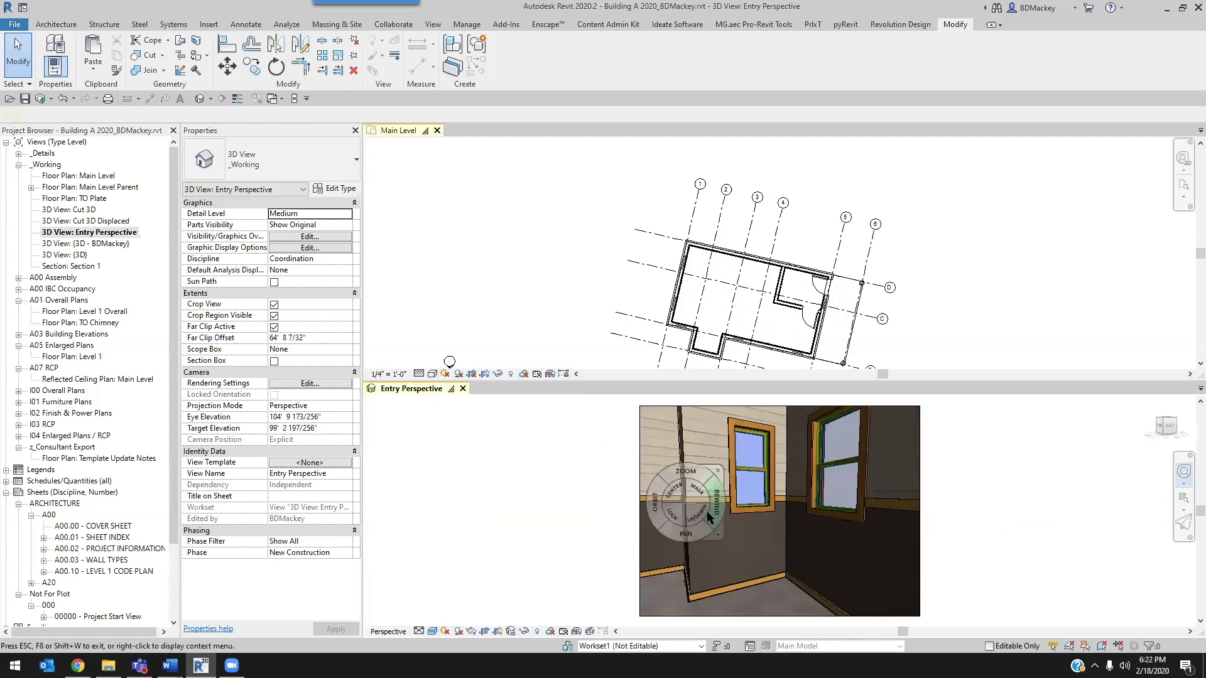
left_click_drag(670, 513, 646, 493)
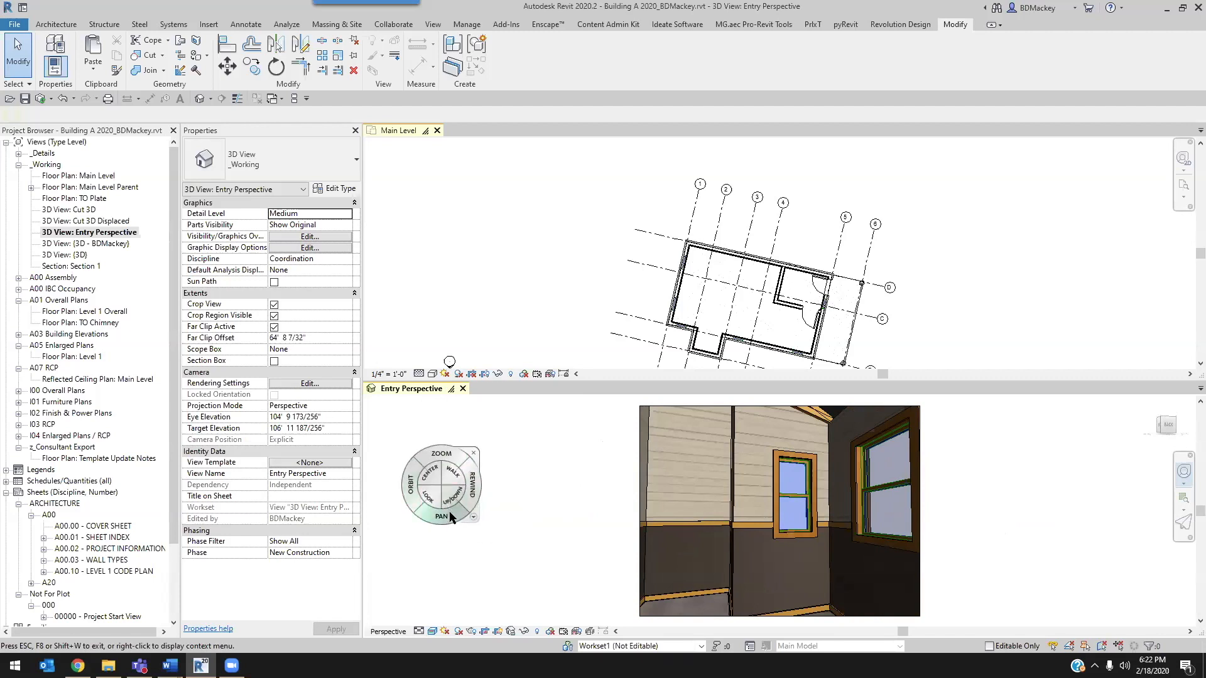
left_click_drag(453, 497, 447, 495)
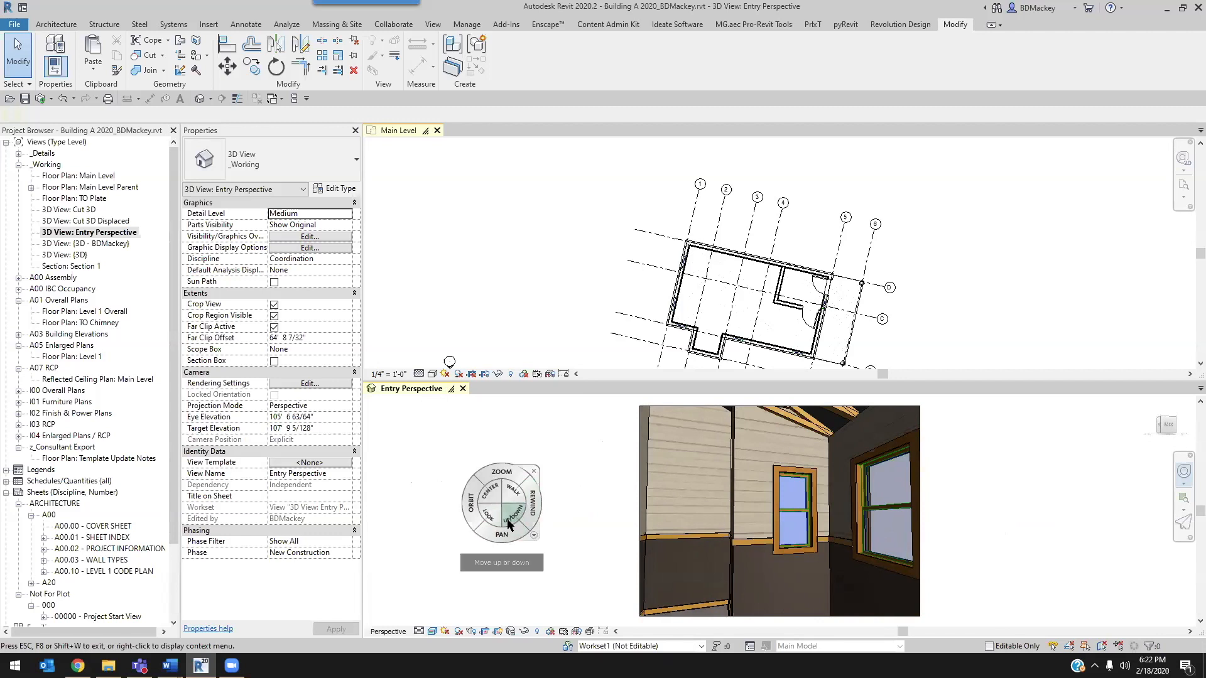
Step: Rewind the Entry Perspective to the exterior porch framing and set its visual style to Hidden Line
left_click_drag(544, 516, 565, 529)
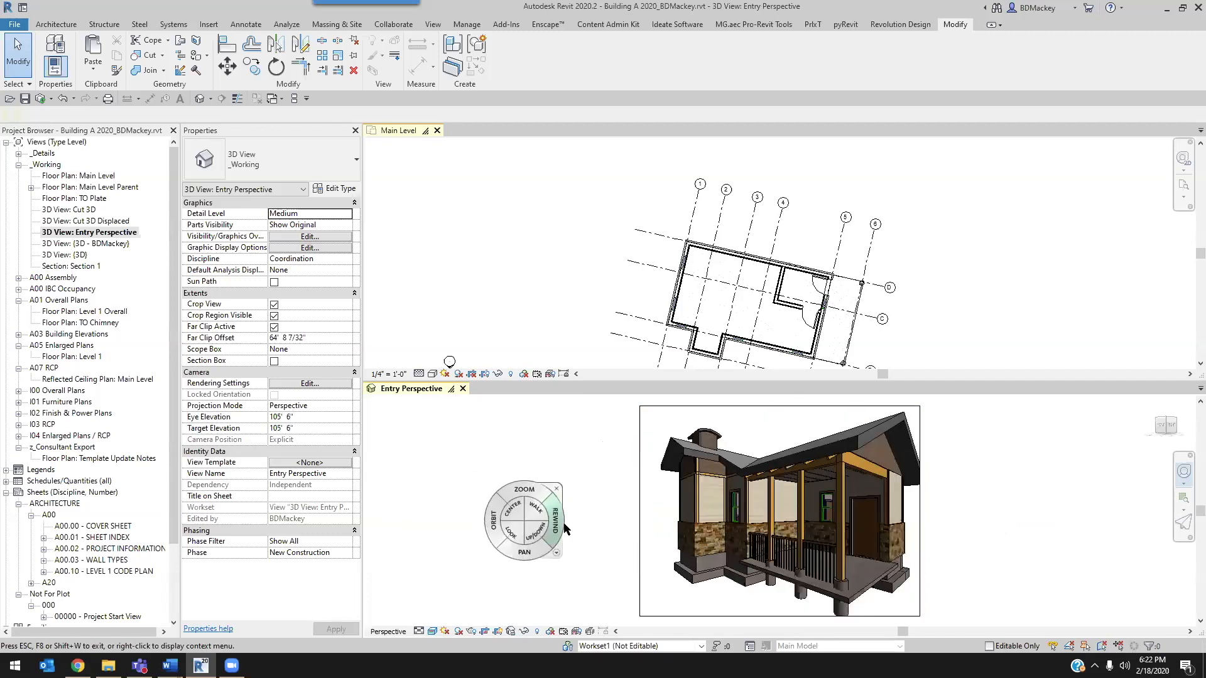
left_click(569, 488)
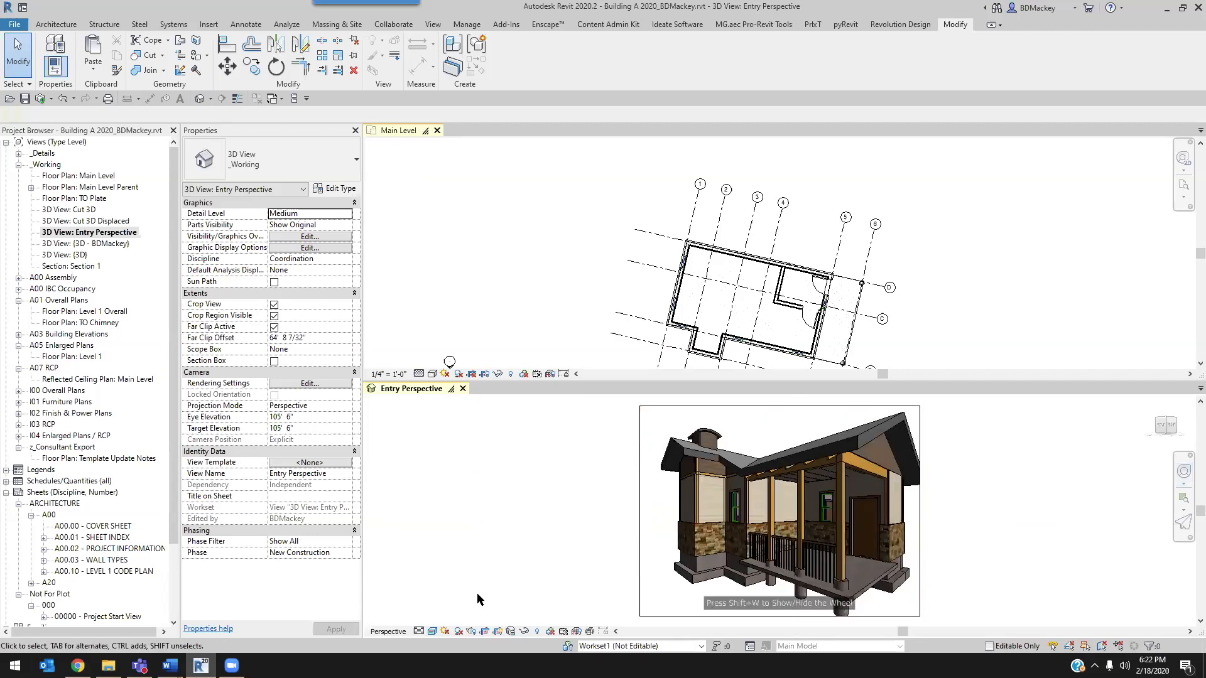
left_click(428, 632)
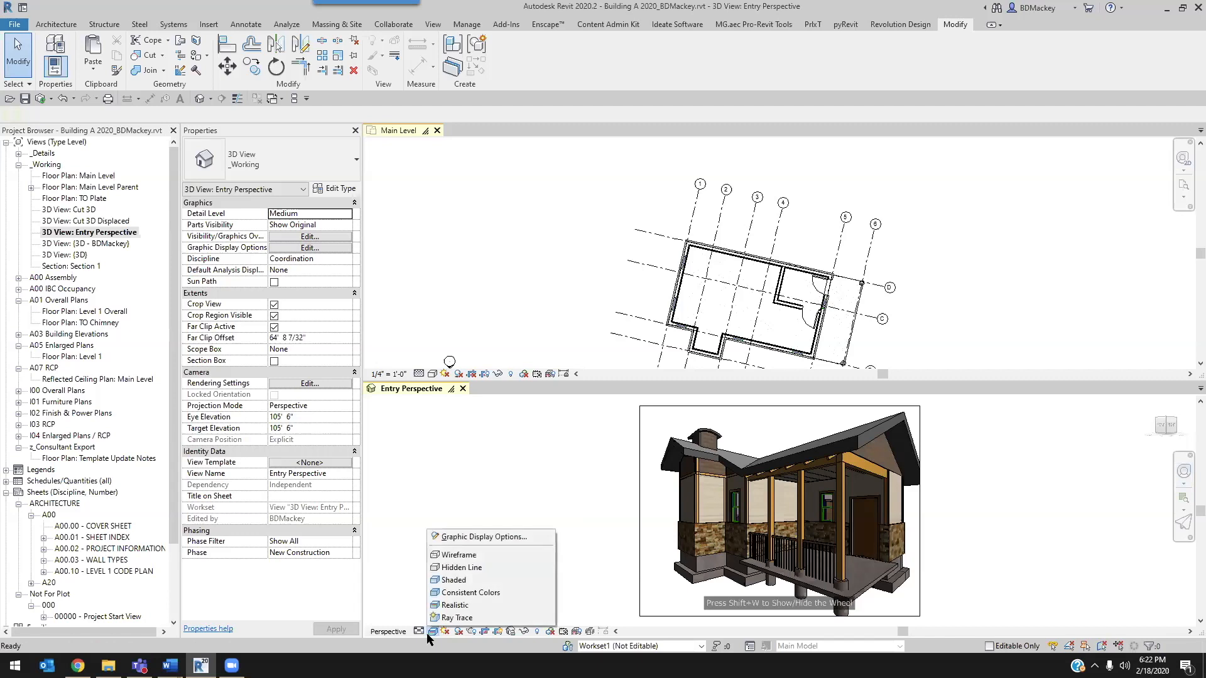
left_click(470, 569)
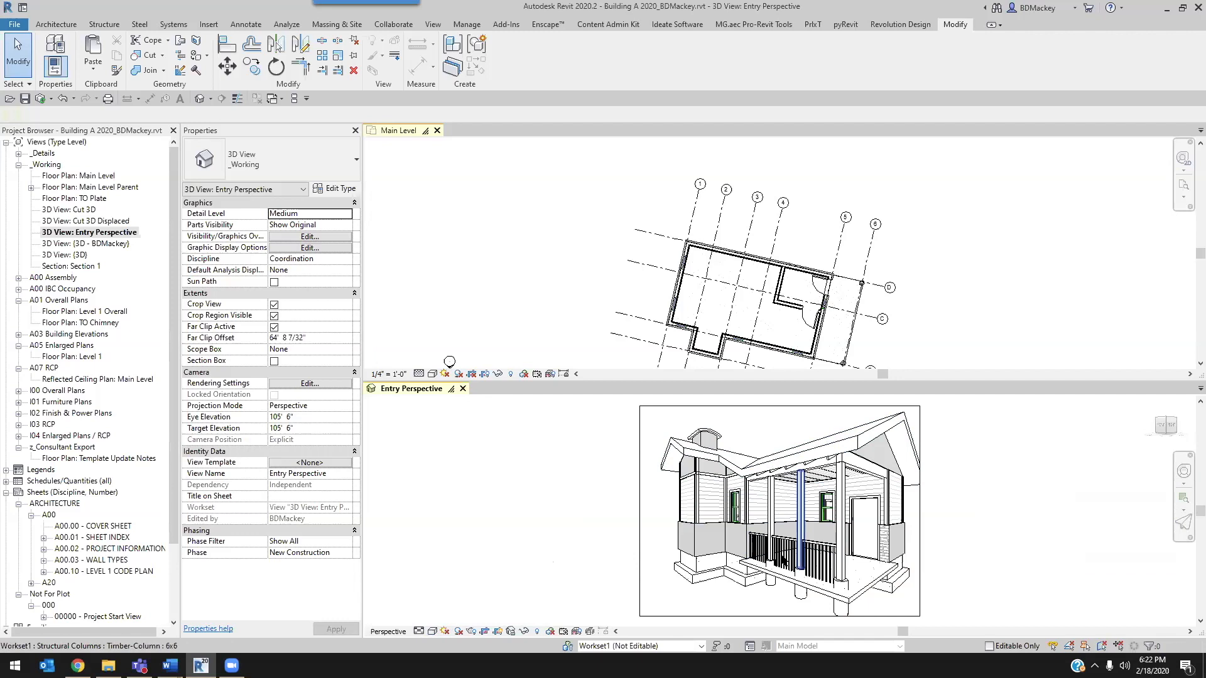
Step: Dismiss the Full Navigation Wheel and try the Fly tool in the Entry Perspective, exiting it again
left_click(1184, 471)
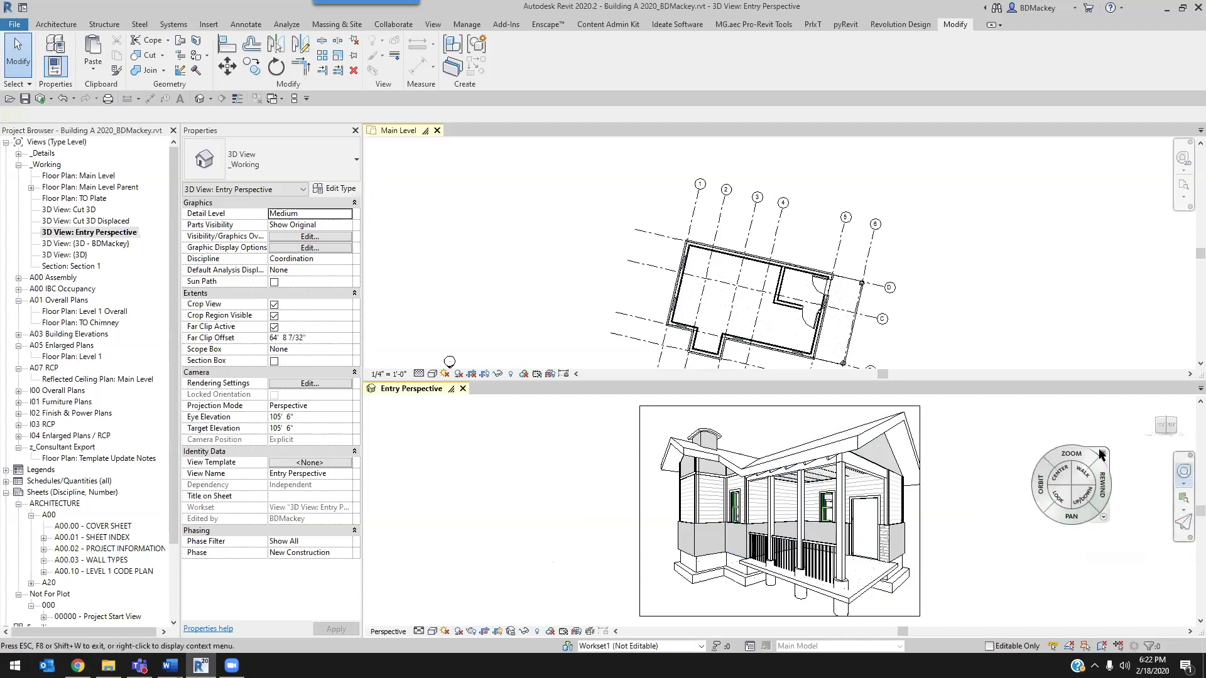
left_click(1099, 456)
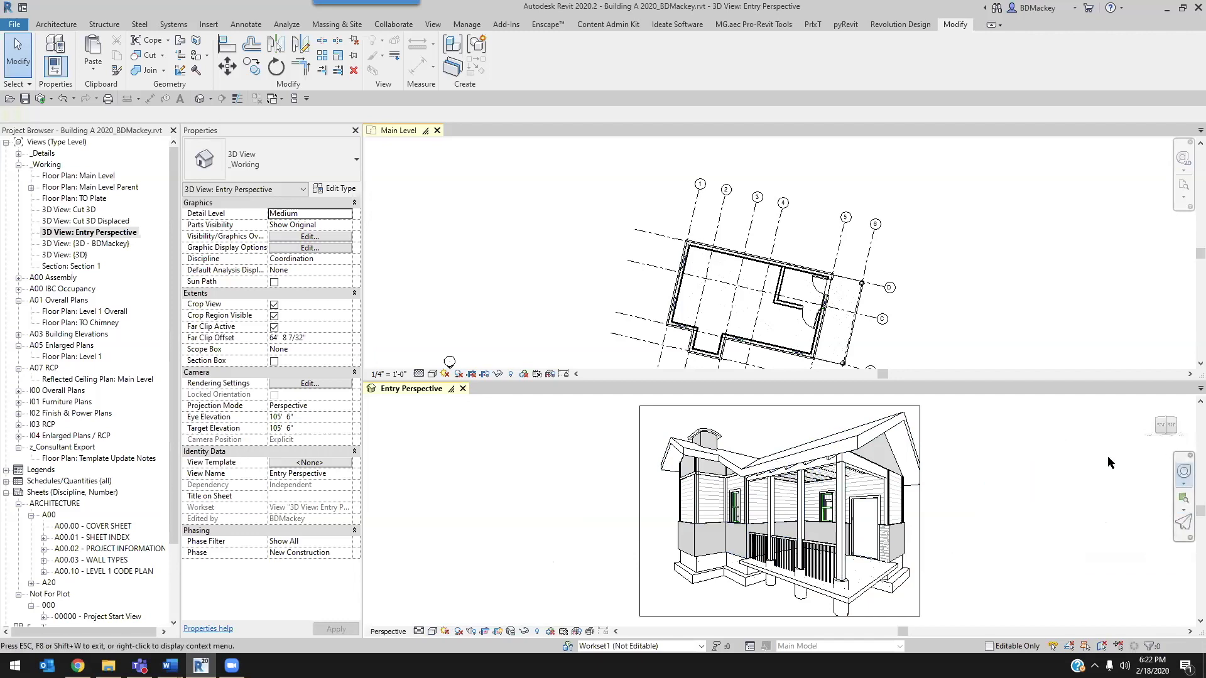
left_click(1185, 525)
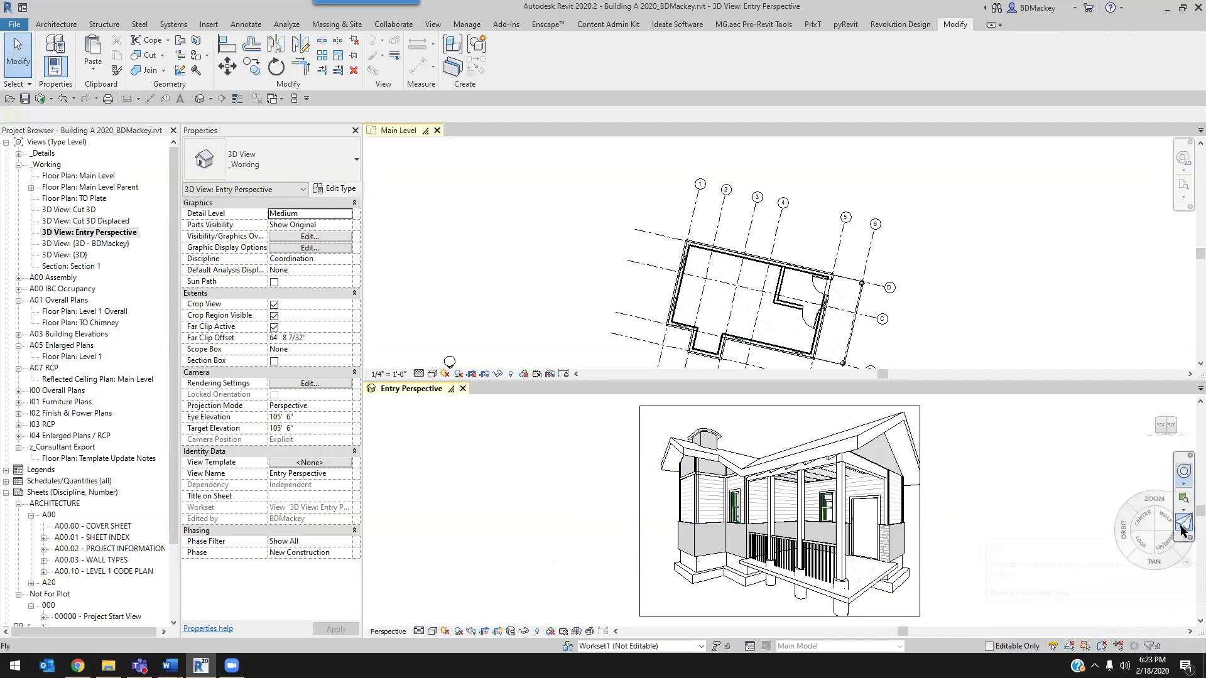
key("Escape")
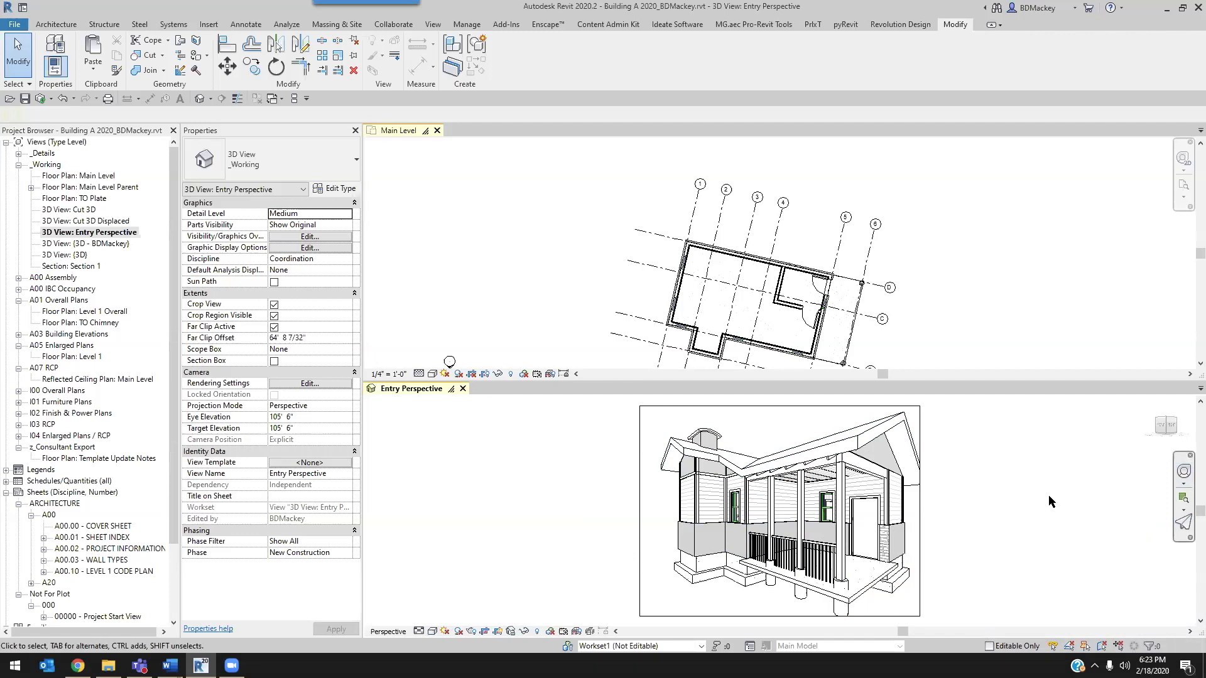
Step: Close the Entry Perspective view, open the {3D} view, and frame the buildings
left_click(462, 389)
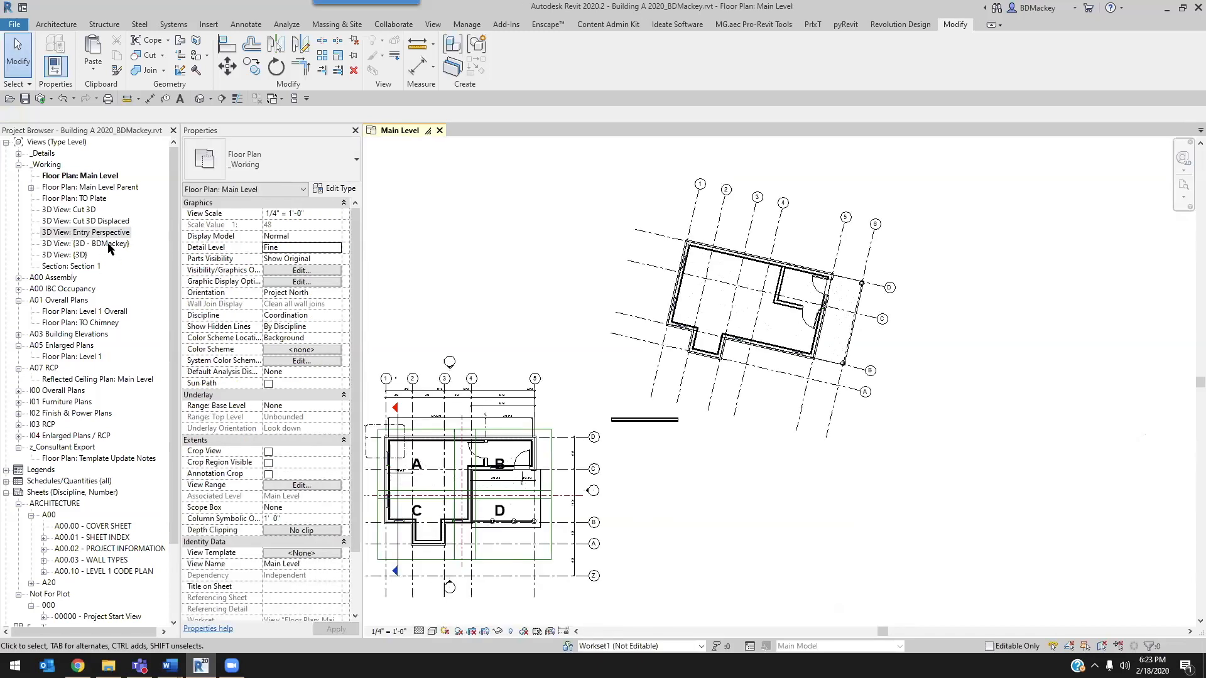
double_click(69, 255)
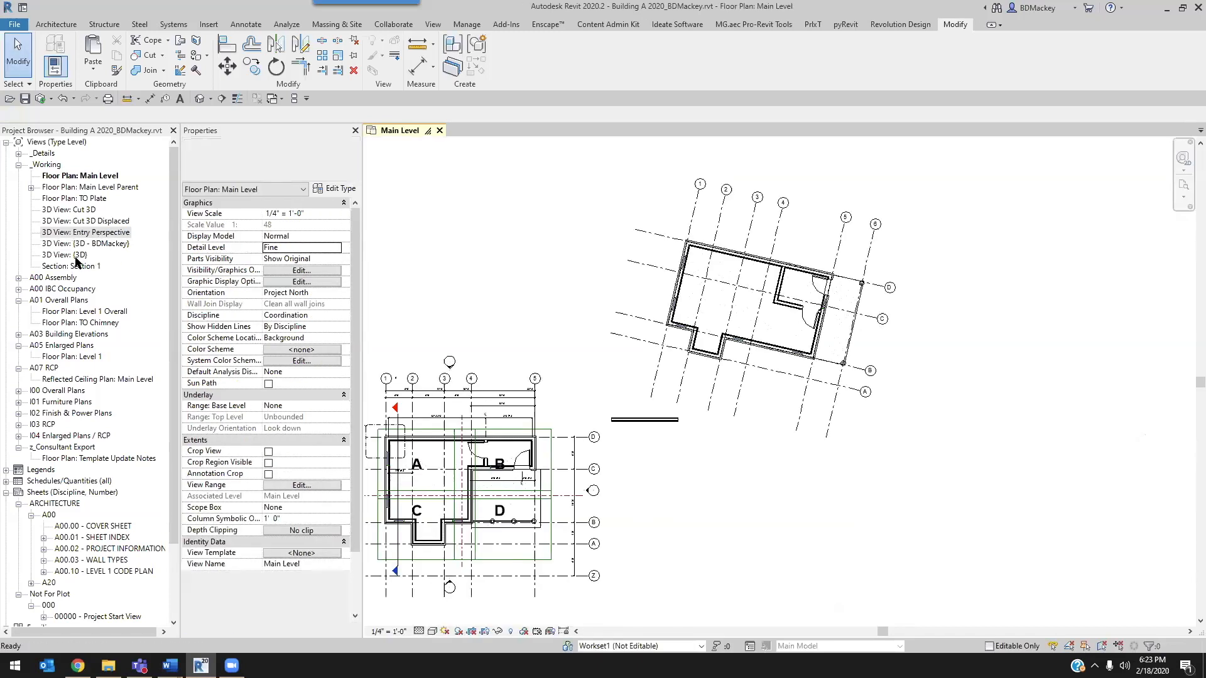
right_click(698, 408)
left_click(714, 417)
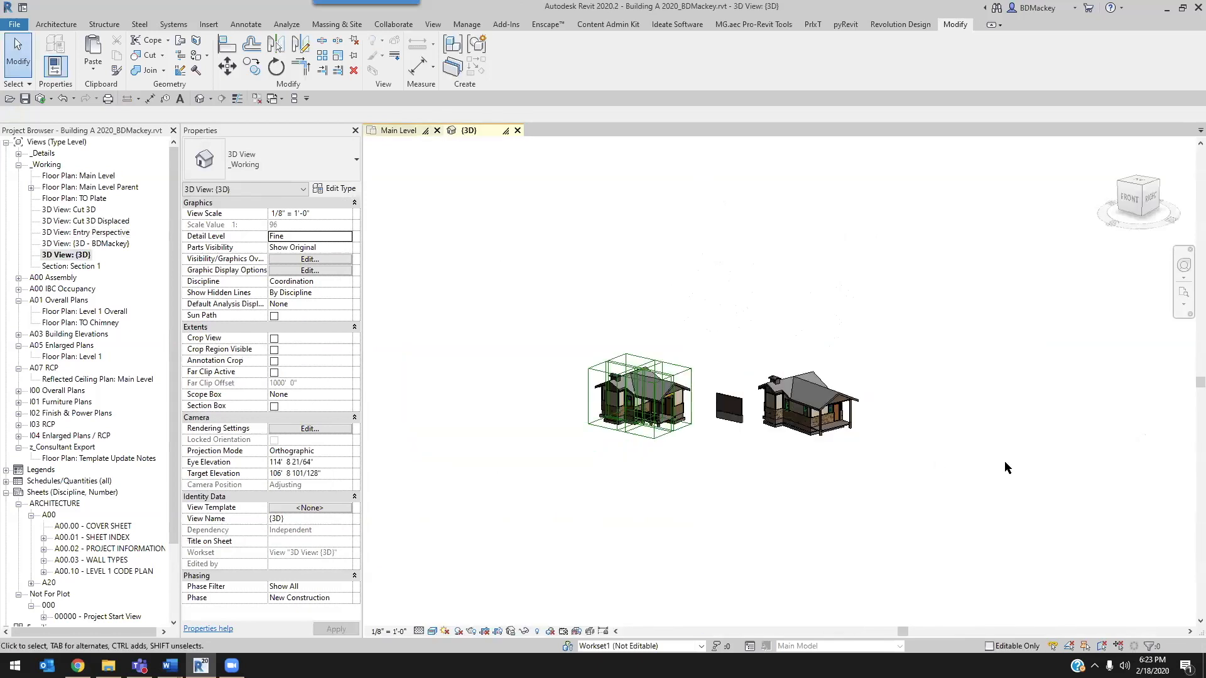
scroll(664, 421, "up", 4)
Step: Look through the ViewCube's options in the {3D} view and dismiss them without choosing one
right_click(926, 221)
left_click(913, 203)
right_click(1130, 201)
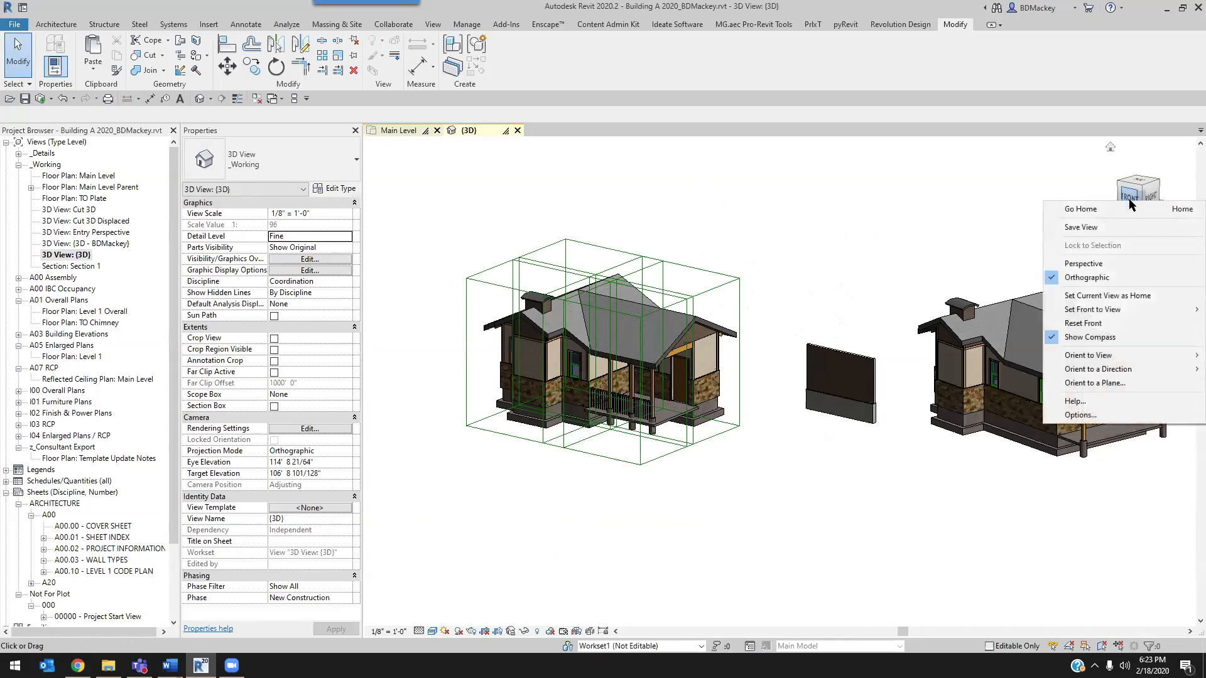
left_click(986, 197)
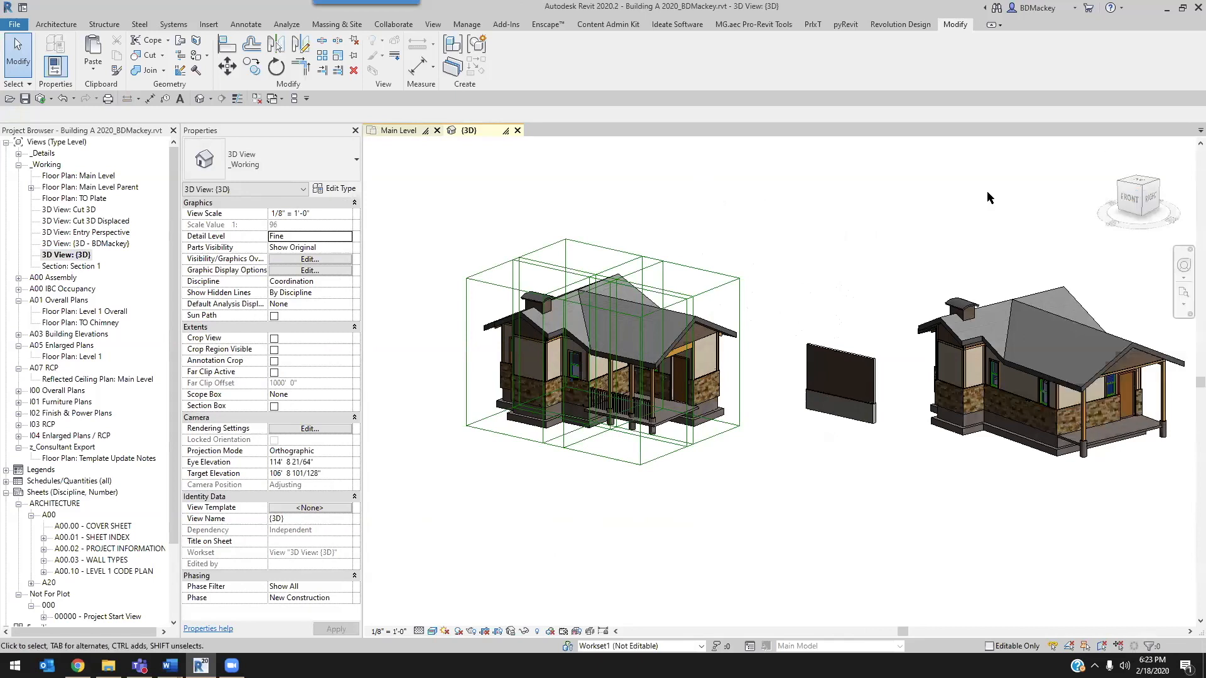
Step: Show the Full Navigation Wheel, look through its options including Save View, and close the wheel
left_click(1179, 268)
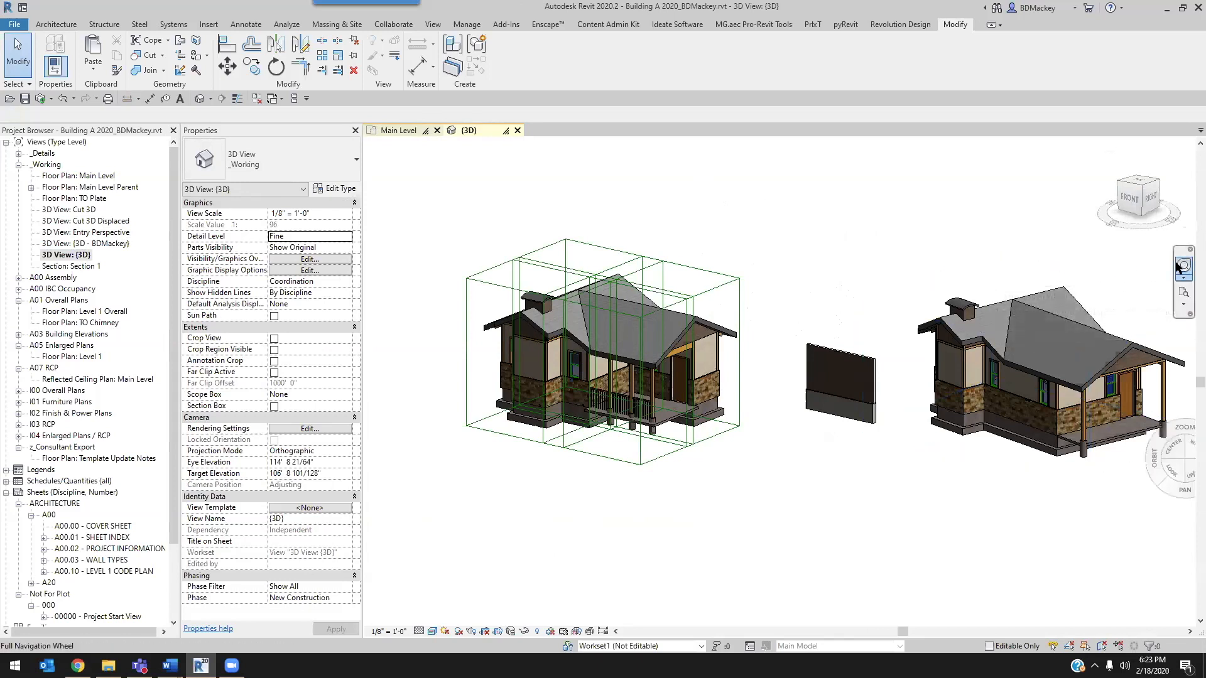
right_click(927, 231)
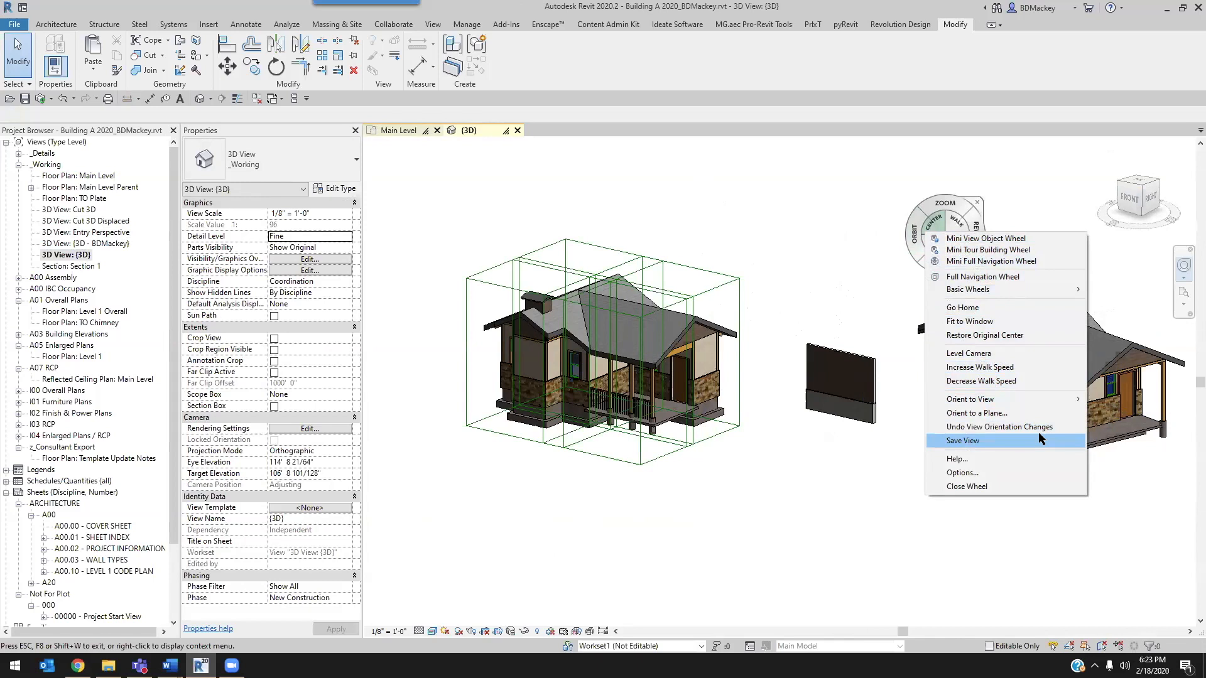
right_click(795, 201)
left_click(716, 187)
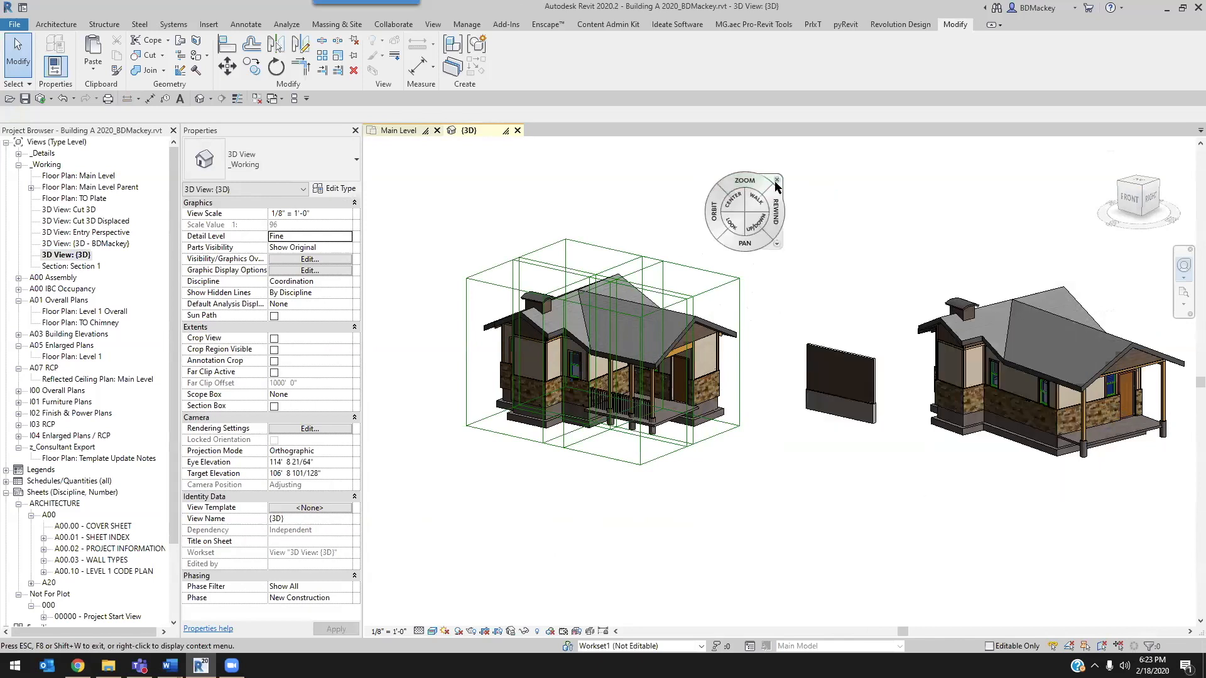
left_click(800, 178)
Step: Reset the {3D} view's crop boundary to the model
right_click(814, 199)
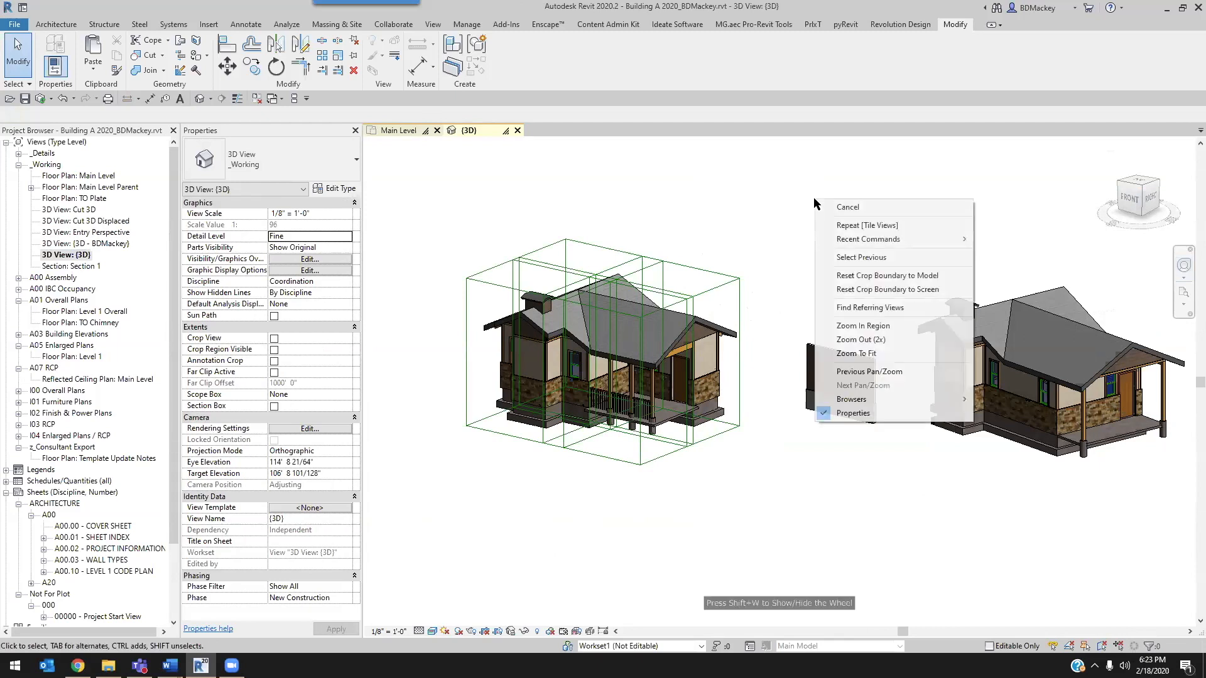
left_click(871, 279)
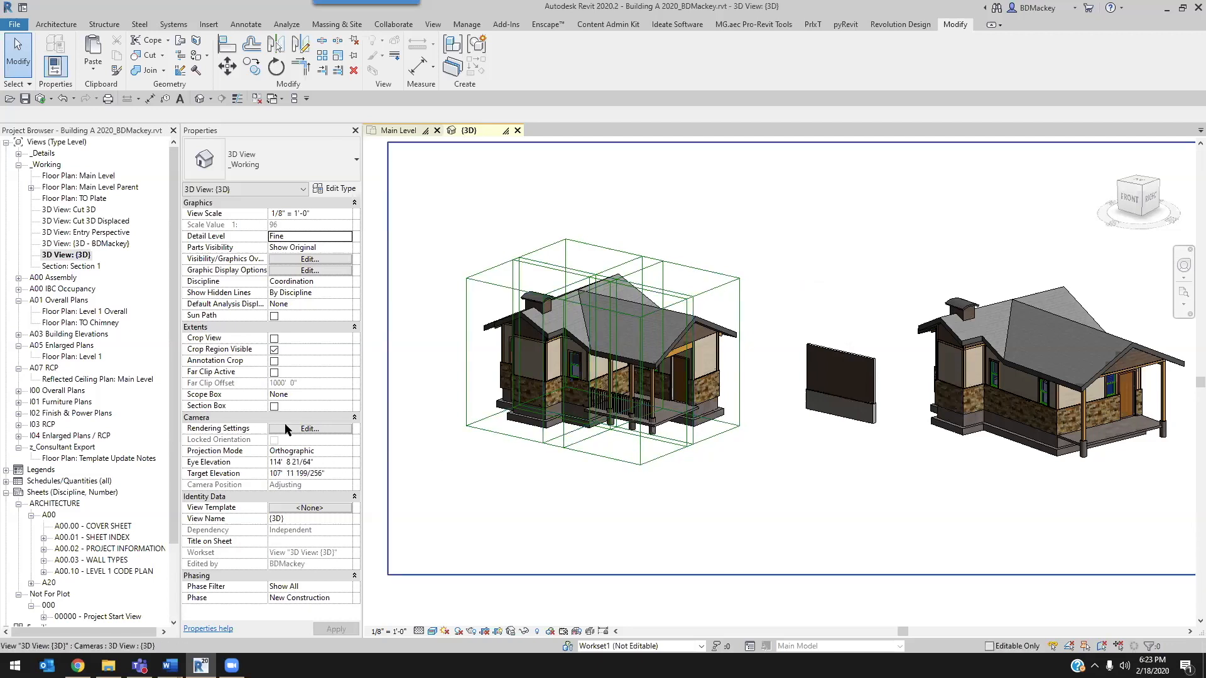
scroll(723, 422, "down", 3)
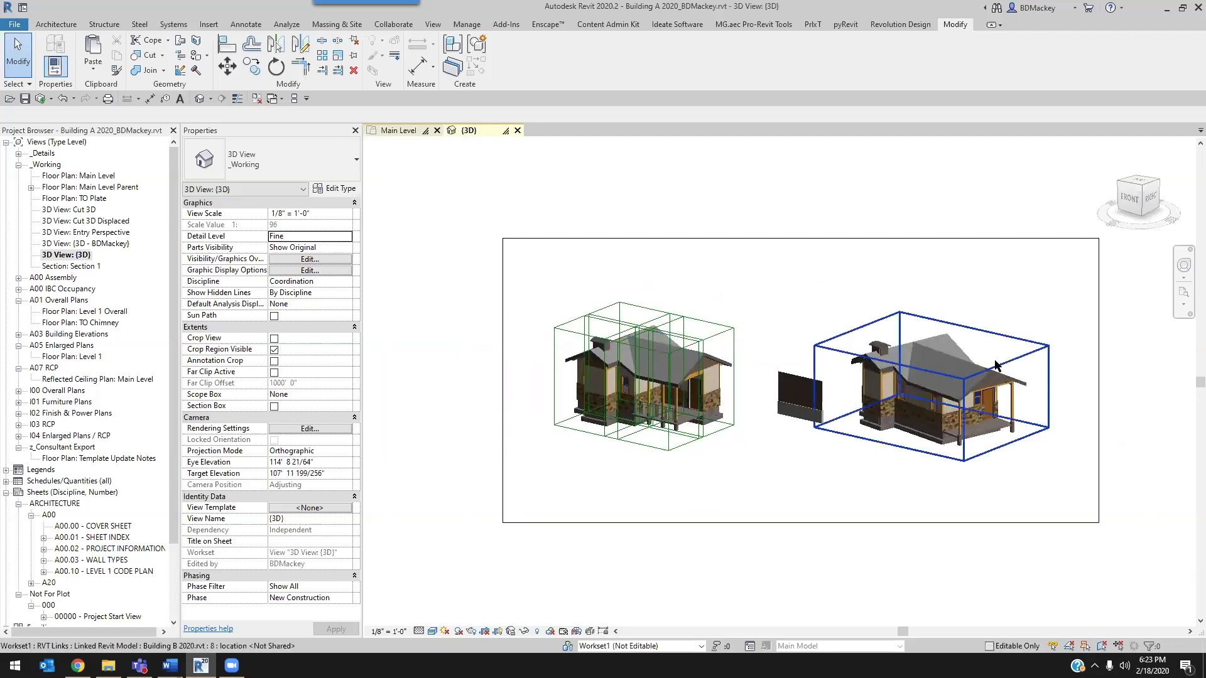
Step: Select the crop region around the buildings and reset the crop boundary to the screen
left_click(1100, 417)
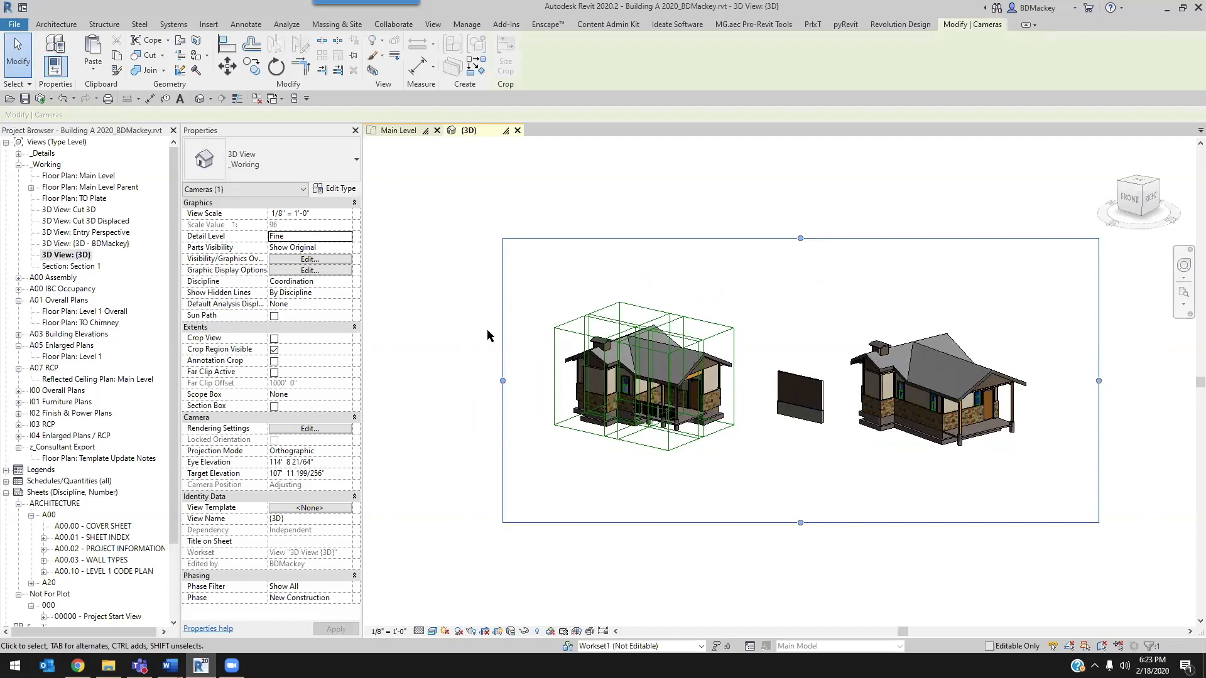
right_click(462, 212)
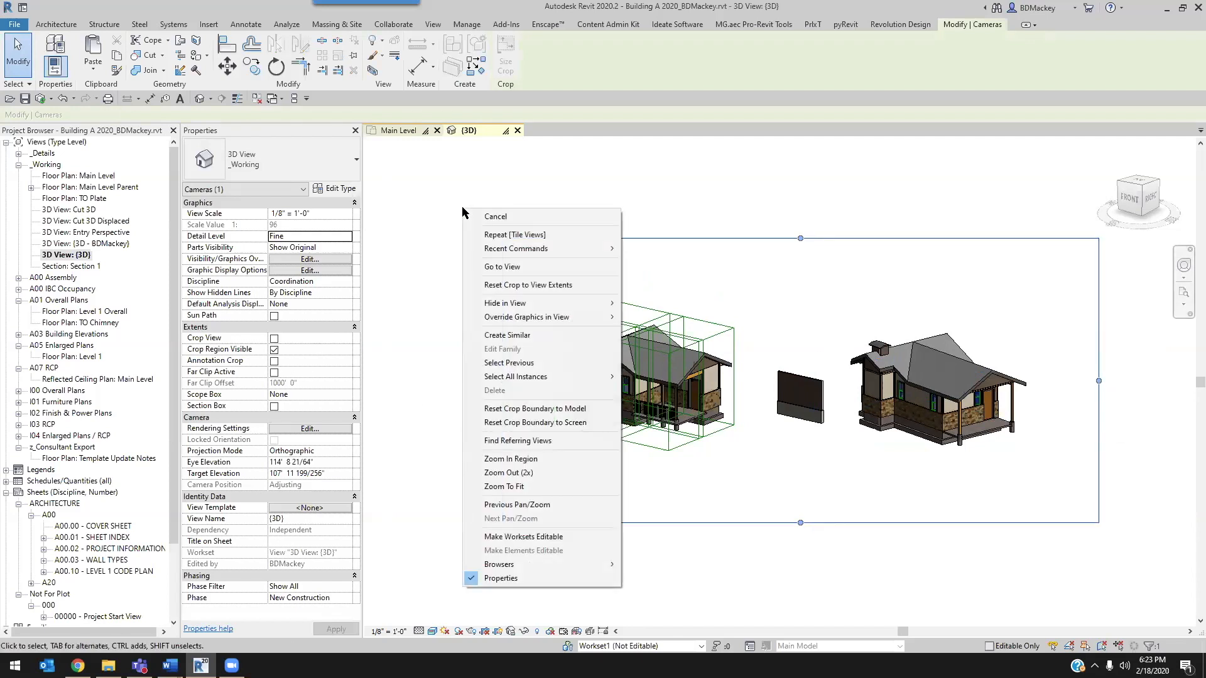
left_click(545, 425)
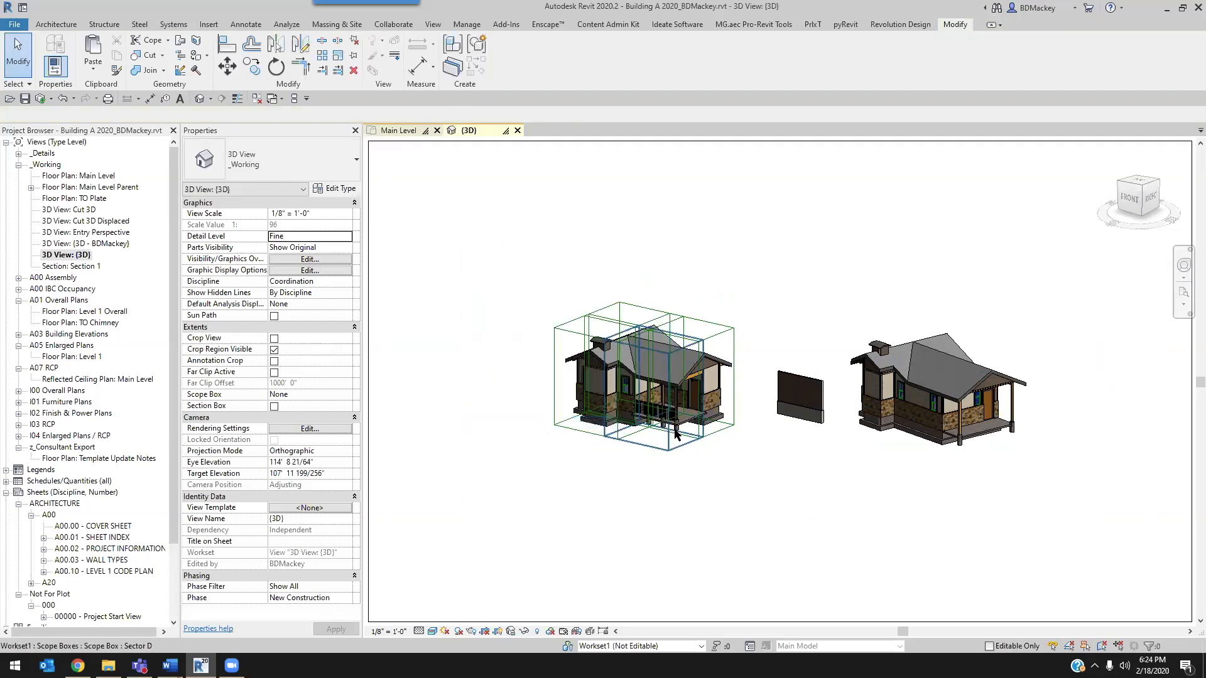
Step: Reset the {3D} view's crop boundary to the screen again at a wider zoom
scroll(657, 489, "down", 3)
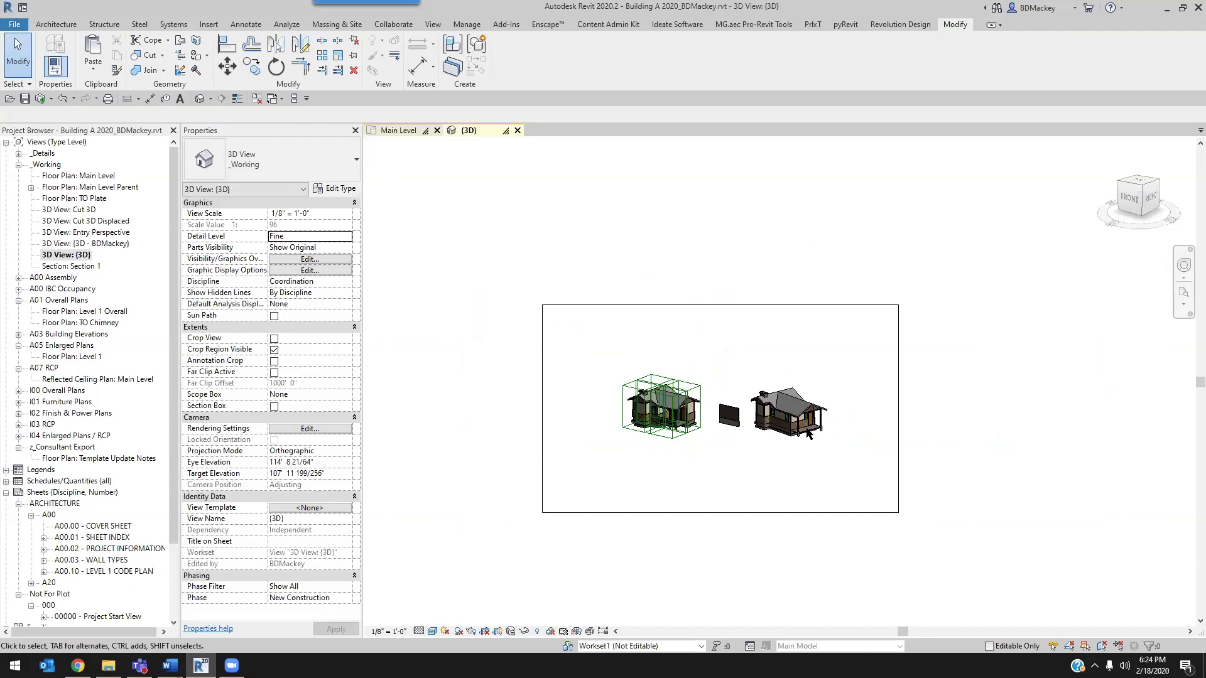
right_click(707, 239)
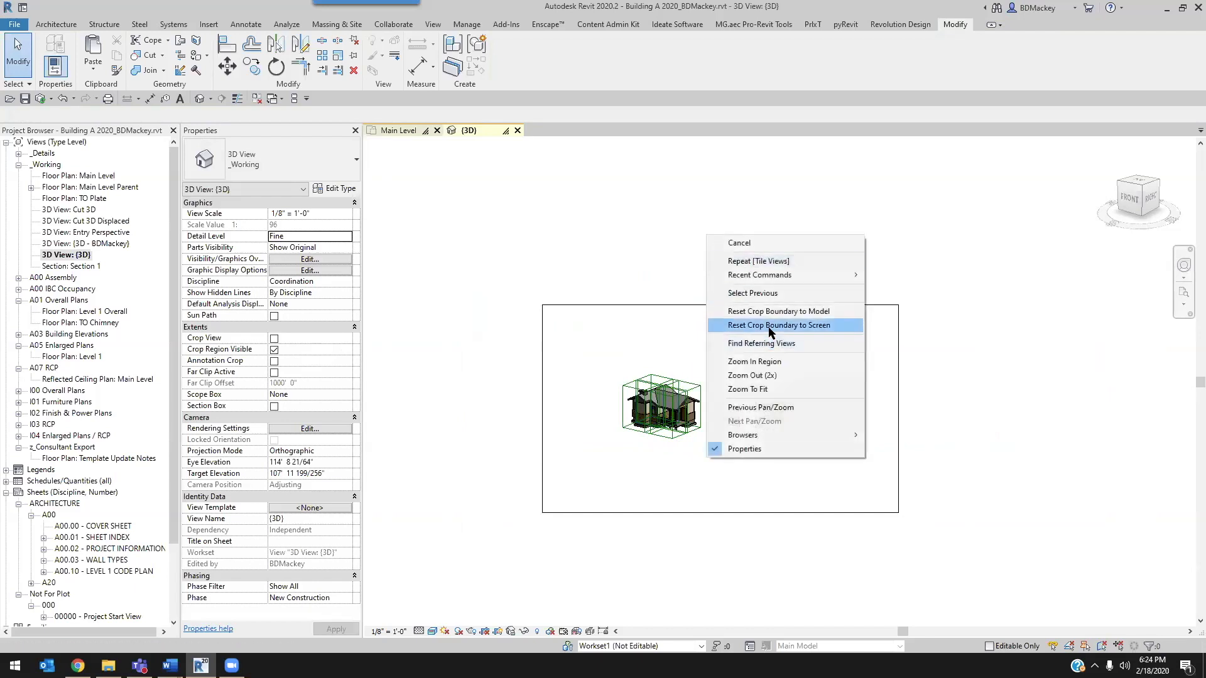
left_click(768, 327)
scroll(767, 327, "down", 3)
scroll(714, 372, "up", 5)
scroll(720, 373, "down", 4)
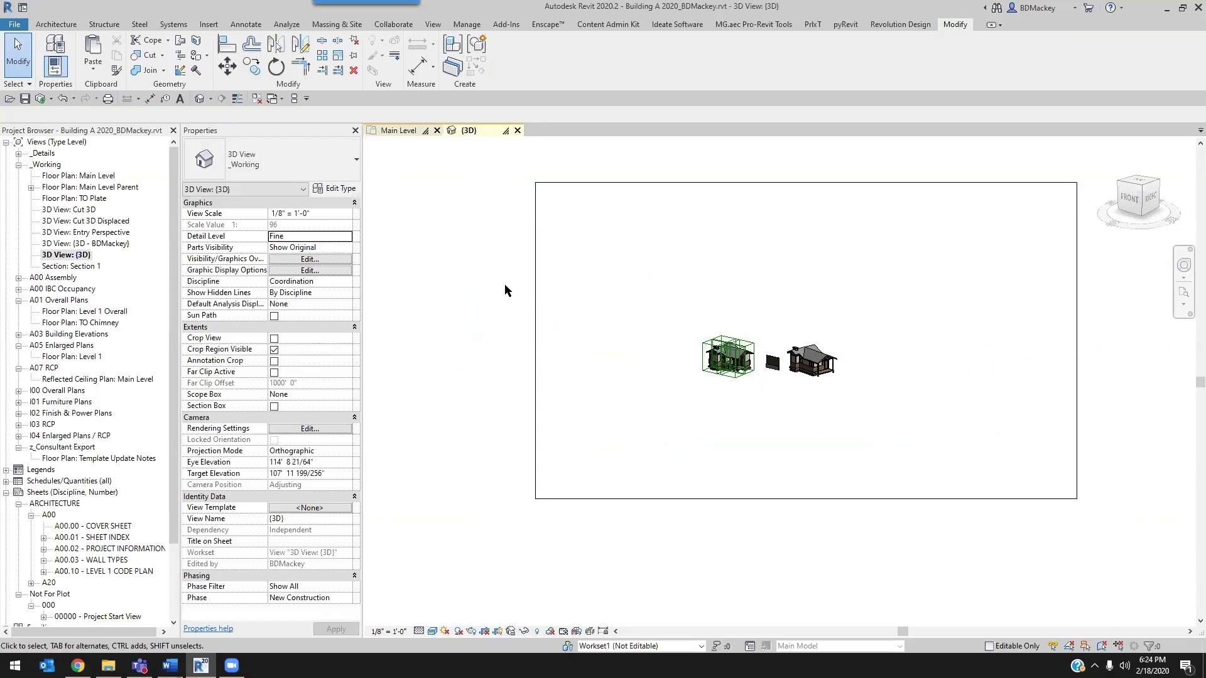
Step: Close the {3D} view, open the Entry Perspective, and reset its crop boundary to the screen
left_click(518, 130)
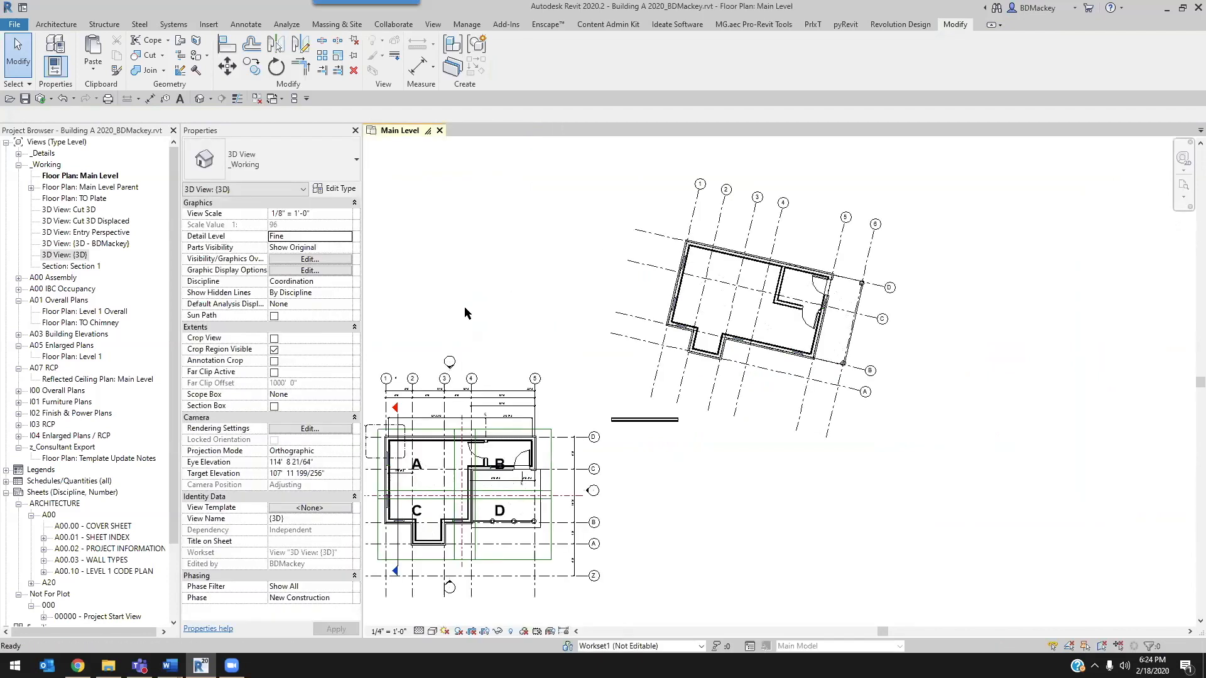
double_click(82, 233)
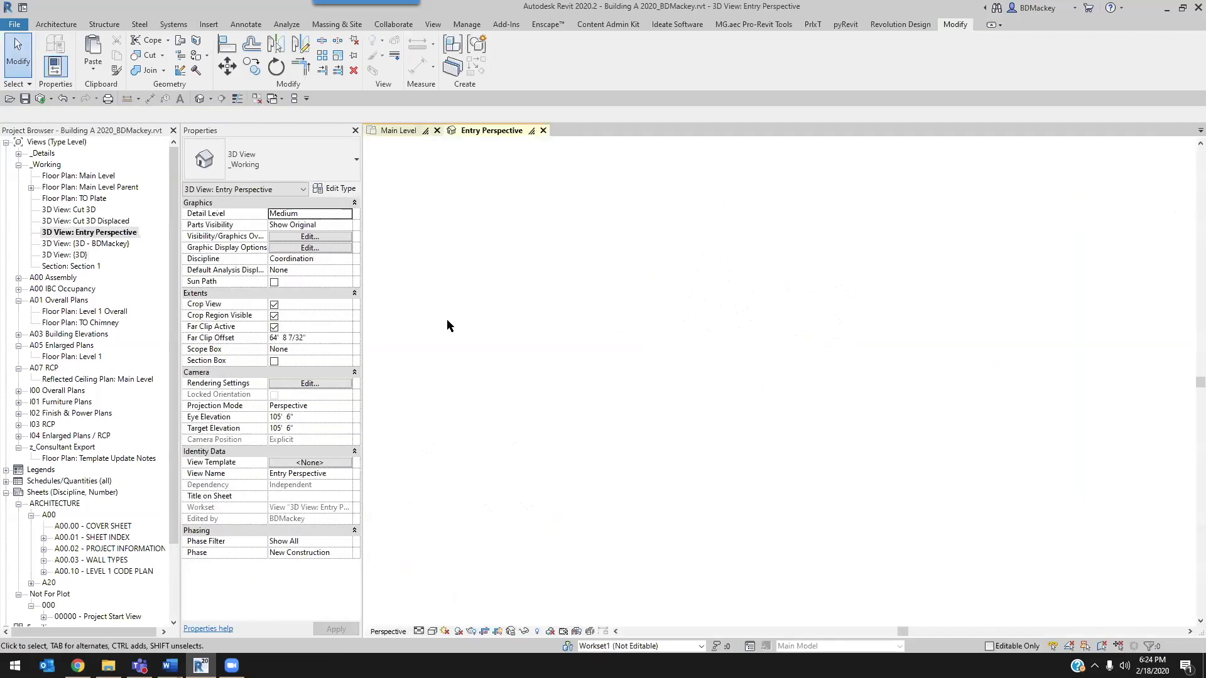
right_click(414, 250)
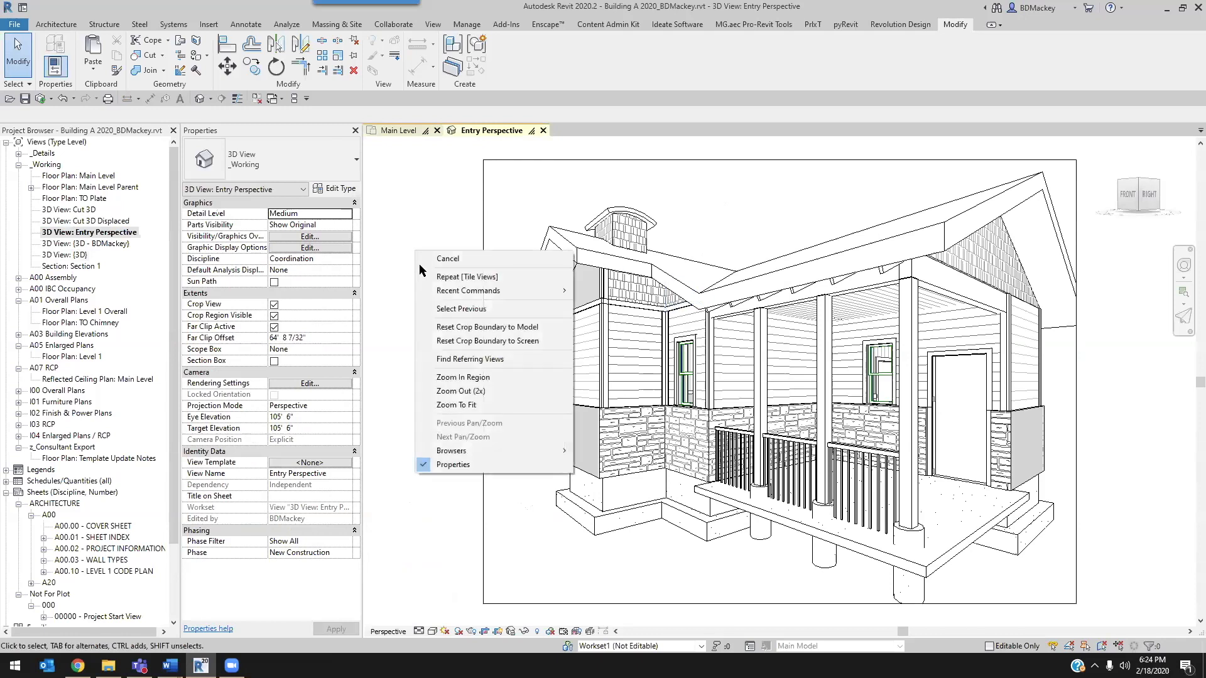
left_click(492, 341)
scroll(492, 339, "down", 4)
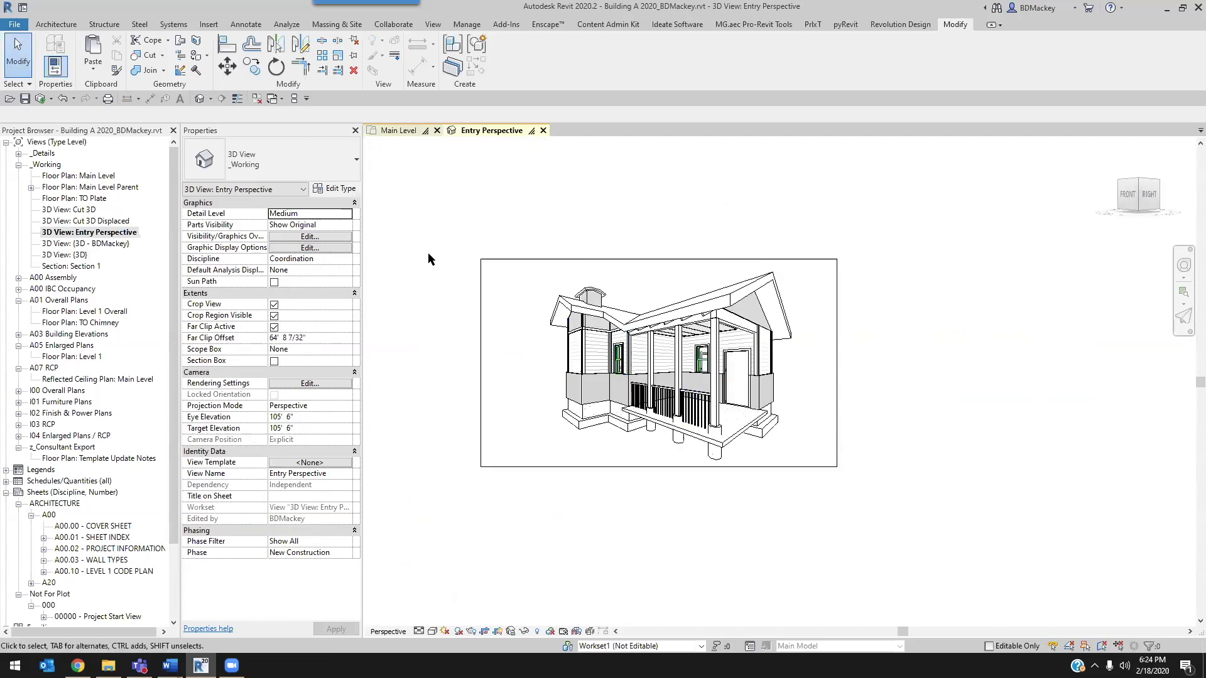
Step: Reset the Entry Perspective's crop boundary to the model and check the extent of its crop region
scroll(609, 311, "up", 2)
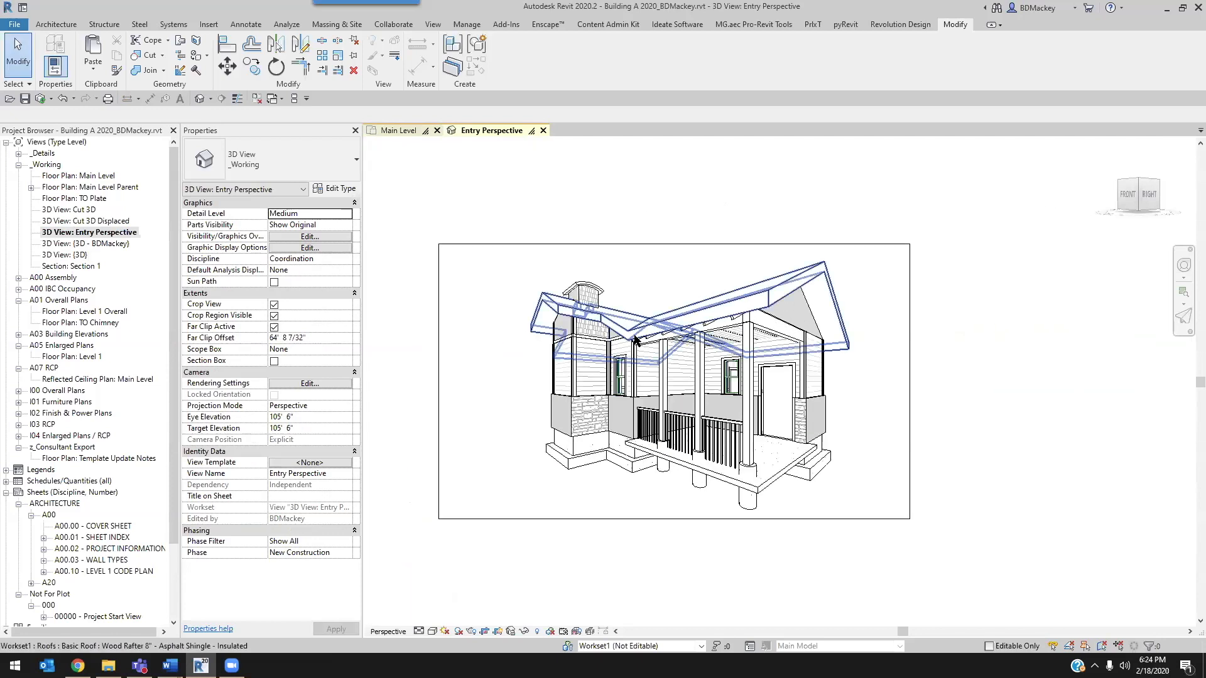
middle_click_drag(634, 336, 653, 299)
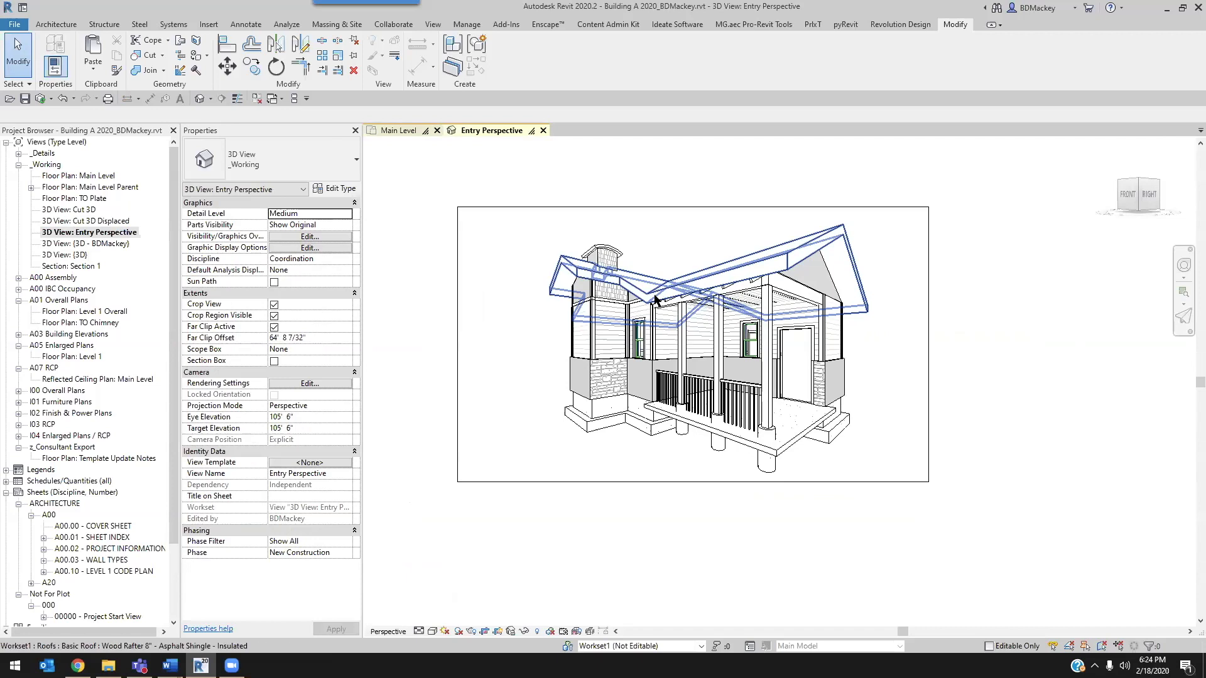
right_click(444, 274)
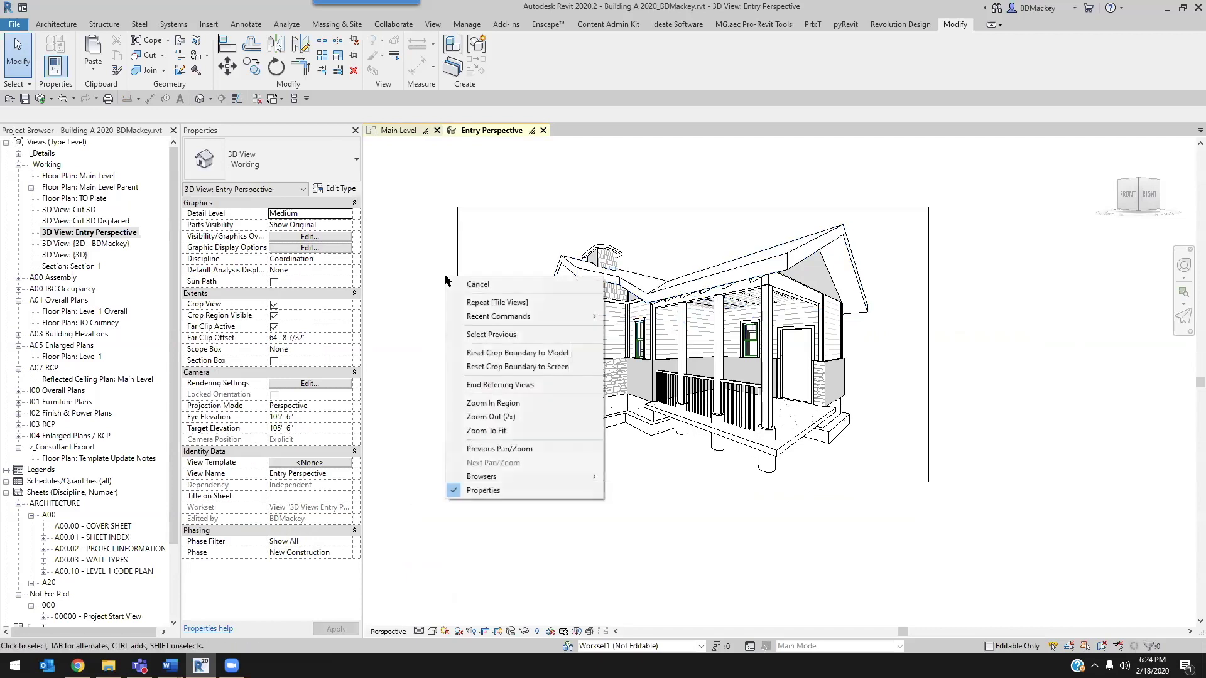
left_click(513, 352)
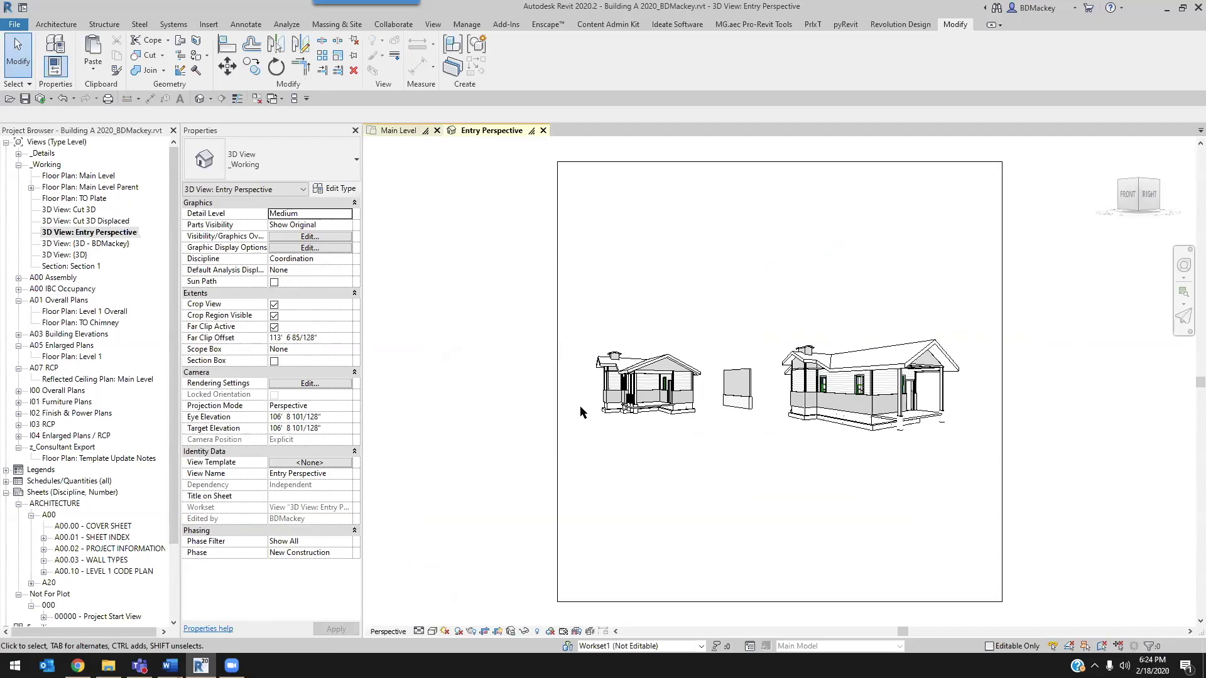
left_click(556, 405)
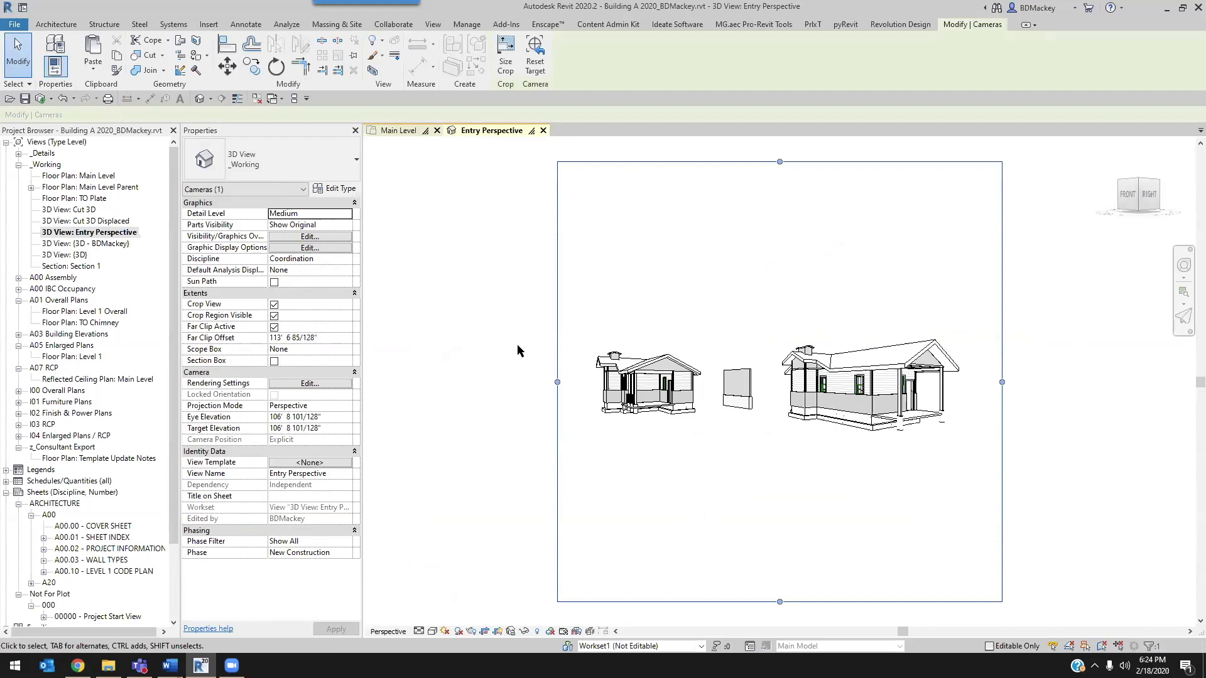
scroll(466, 297, "down", 3)
left_click(481, 343)
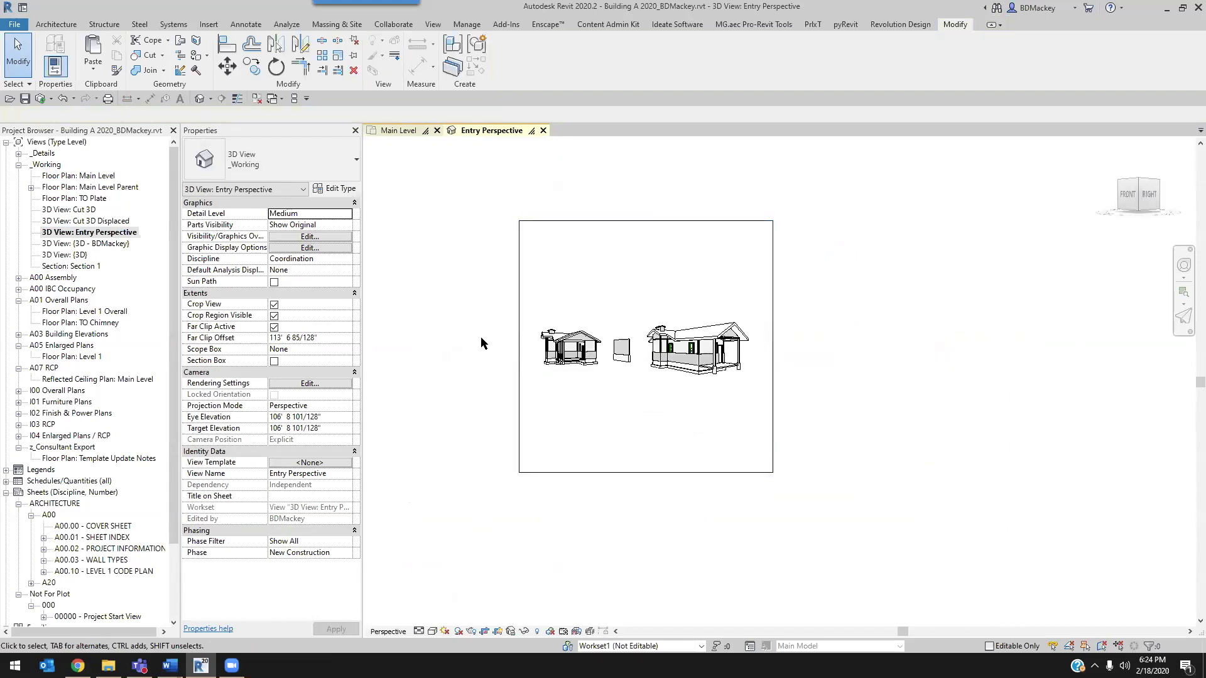
Step: Open the Cut 3D Displaced view, save its orientation, and lock the view
double_click(104, 223)
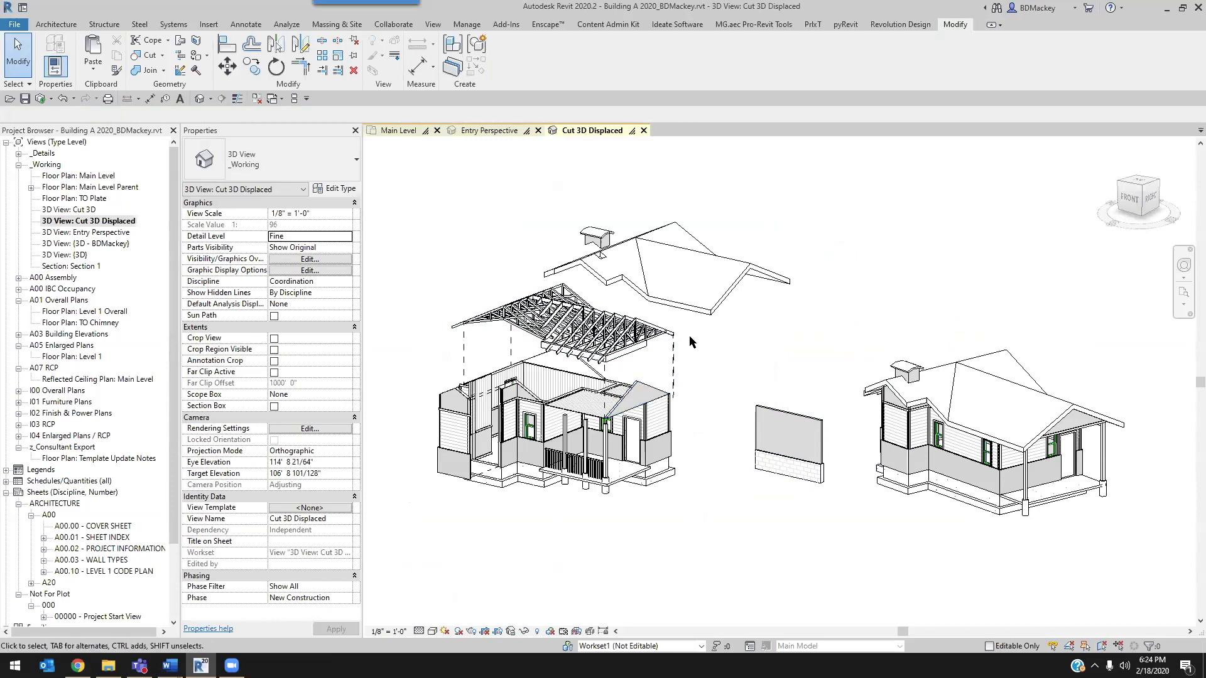
left_click(512, 631)
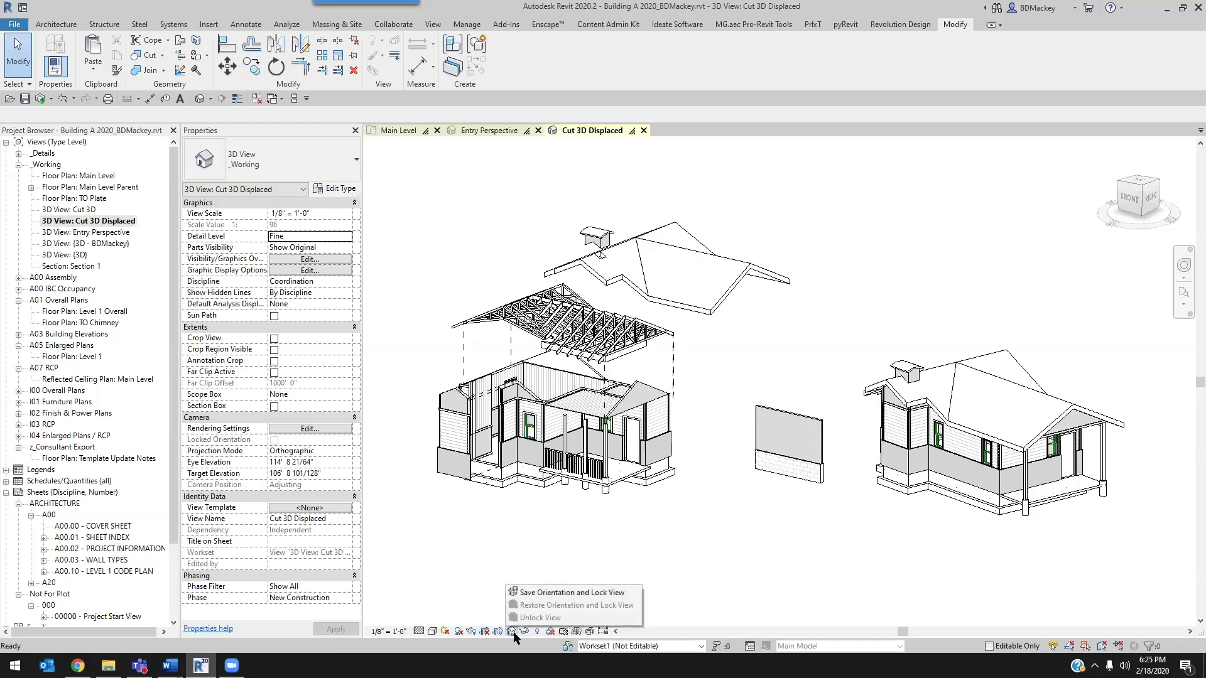
left_click(558, 593)
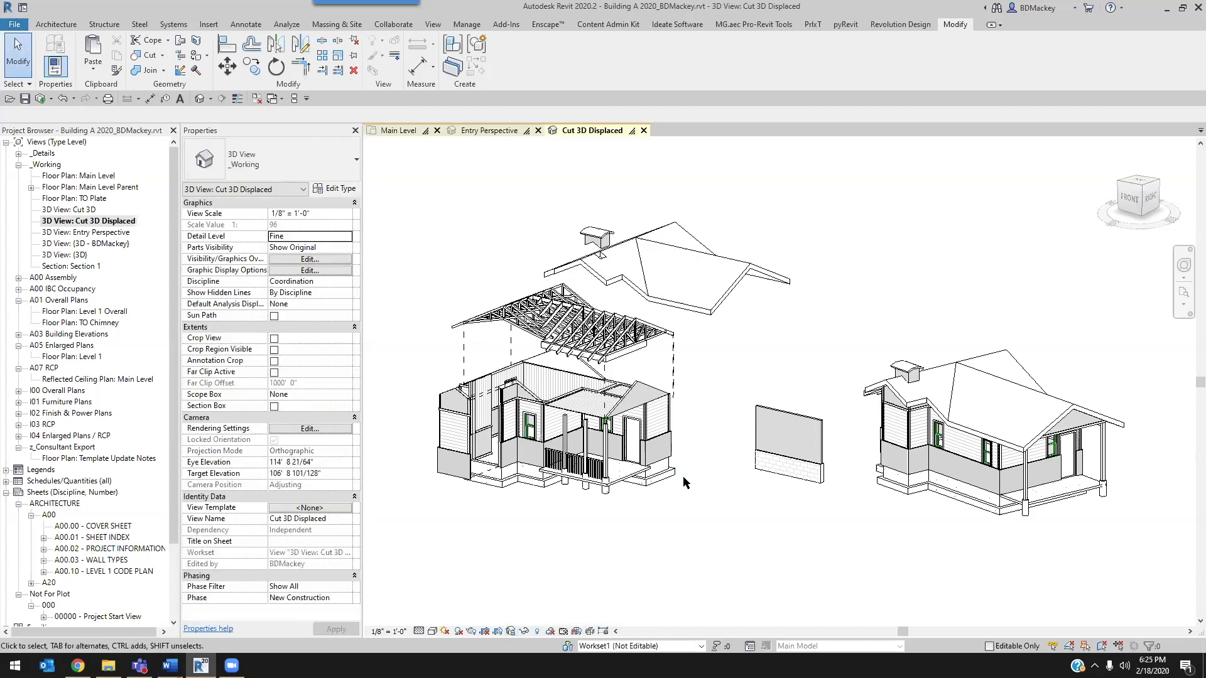
scroll(615, 493, "down", 2)
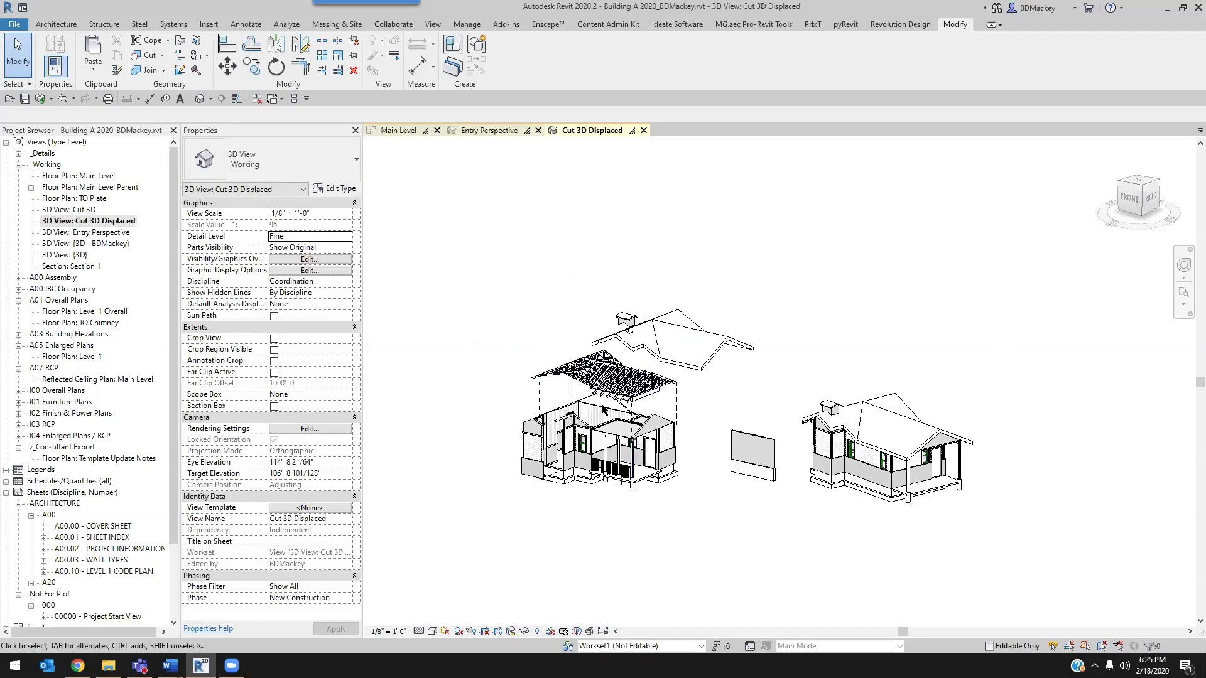
Step: Unlock the Cut 3D Displaced view and orbit the model toward the front
left_click(512, 631)
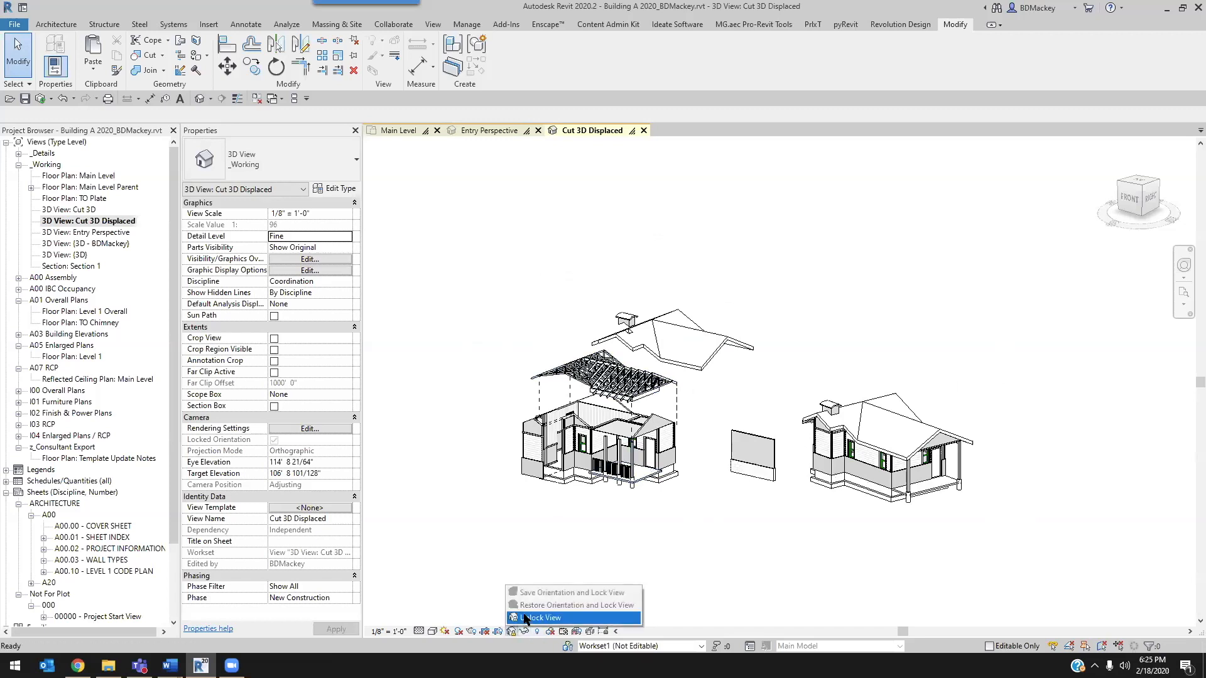
left_click(539, 618)
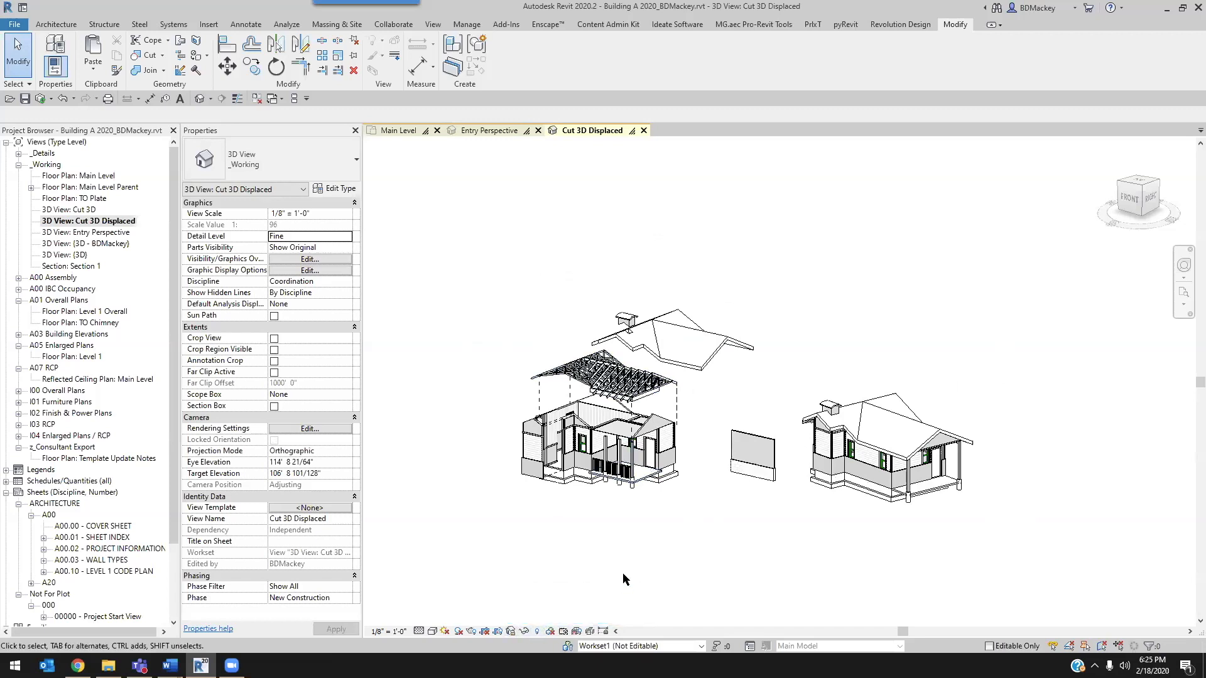
middle_click_drag(829, 435, 957, 433, "shift")
scroll(754, 471, "up", 3)
middle_click_drag(710, 496, 830, 490, "shift")
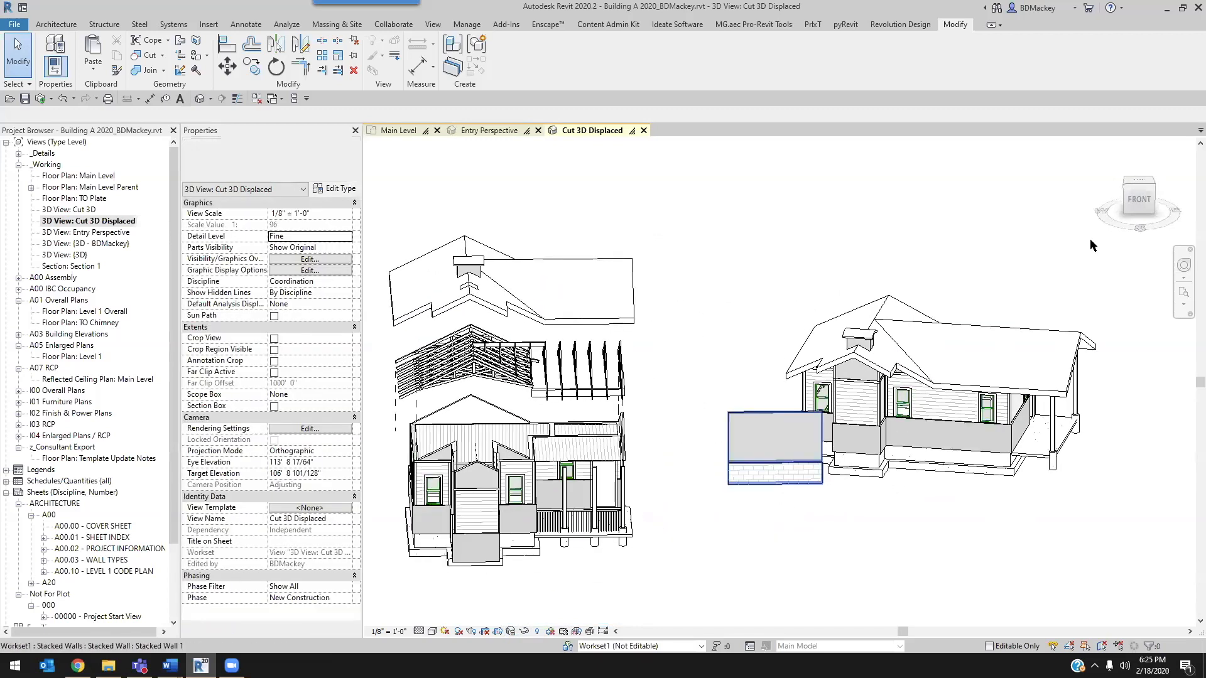
Step: Look up the ViewCube's Save View option and orbit the displaced model to an angled front view
right_click(1137, 188)
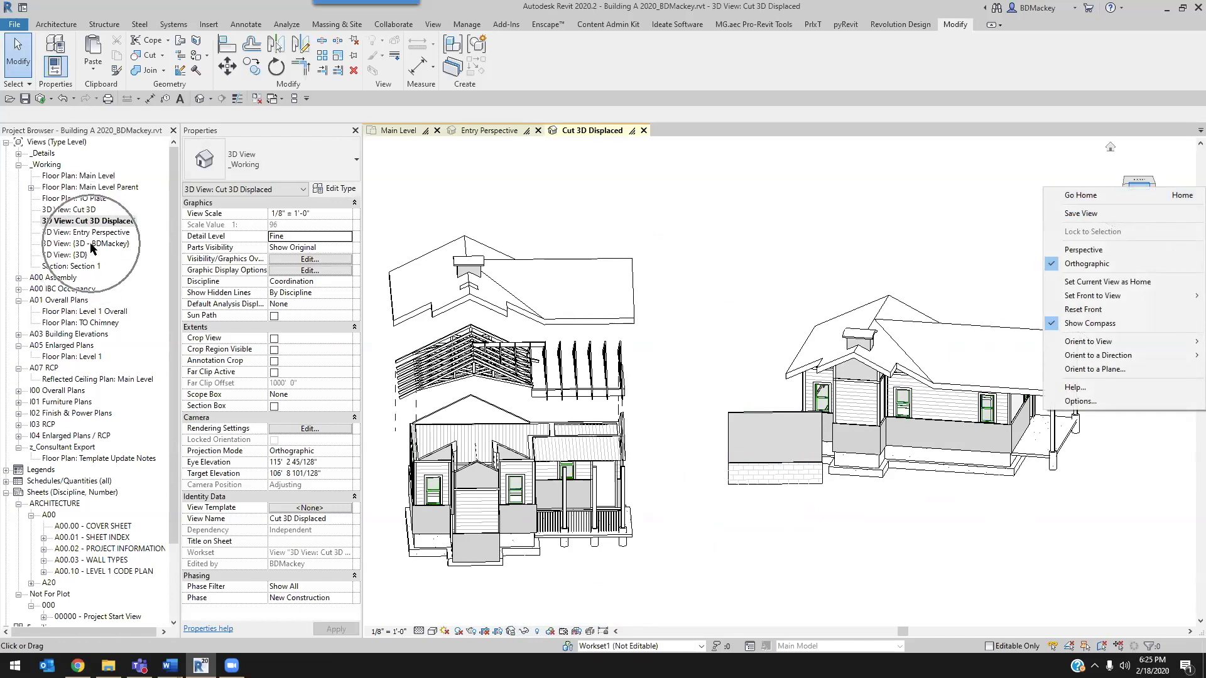
left_click(1069, 215)
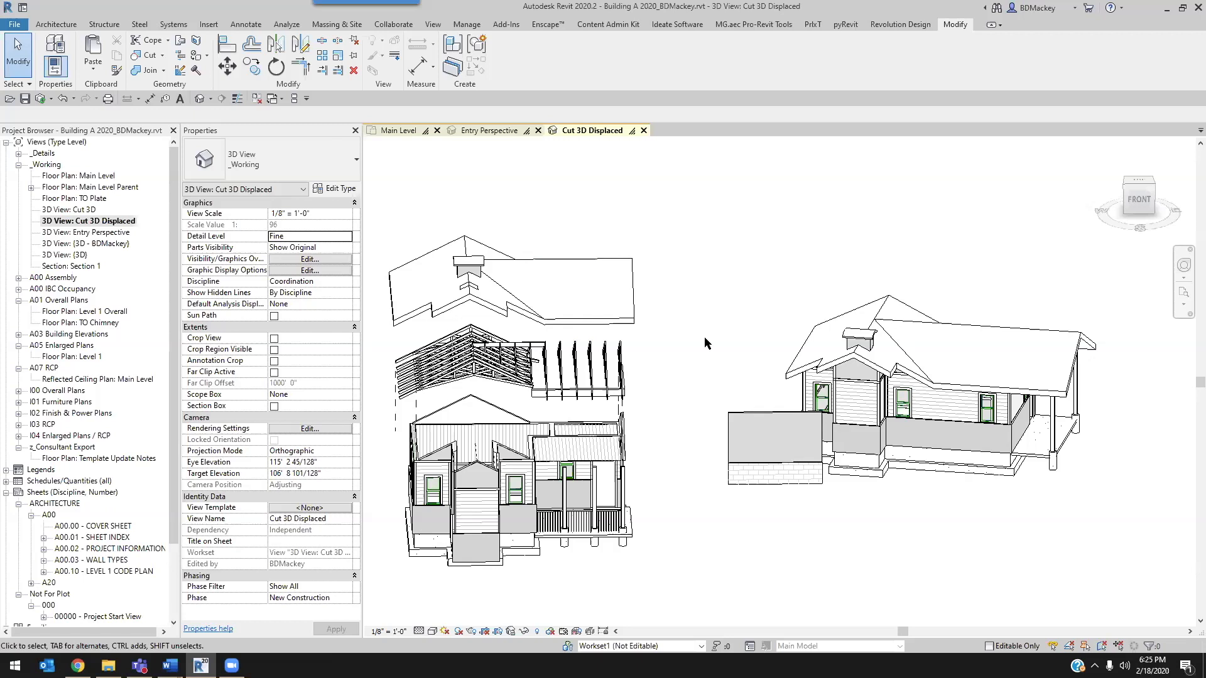
right_click(1134, 196)
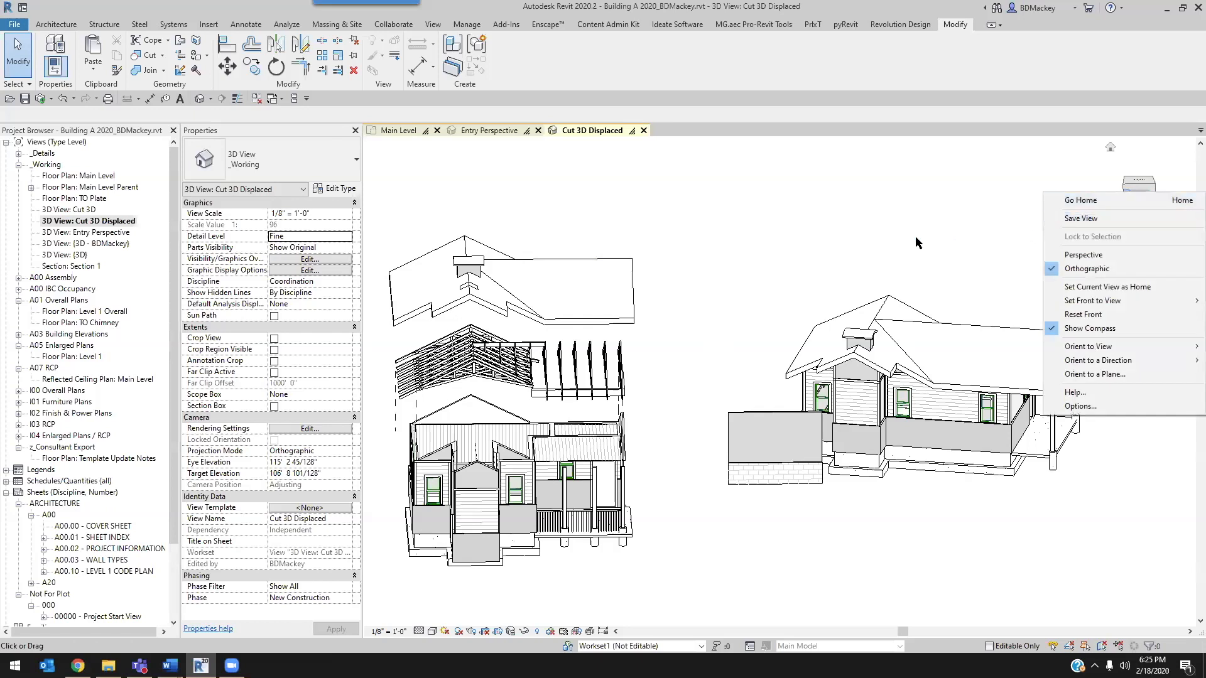
left_click(868, 244)
middle_click_drag(726, 487, 846, 516, "shift")
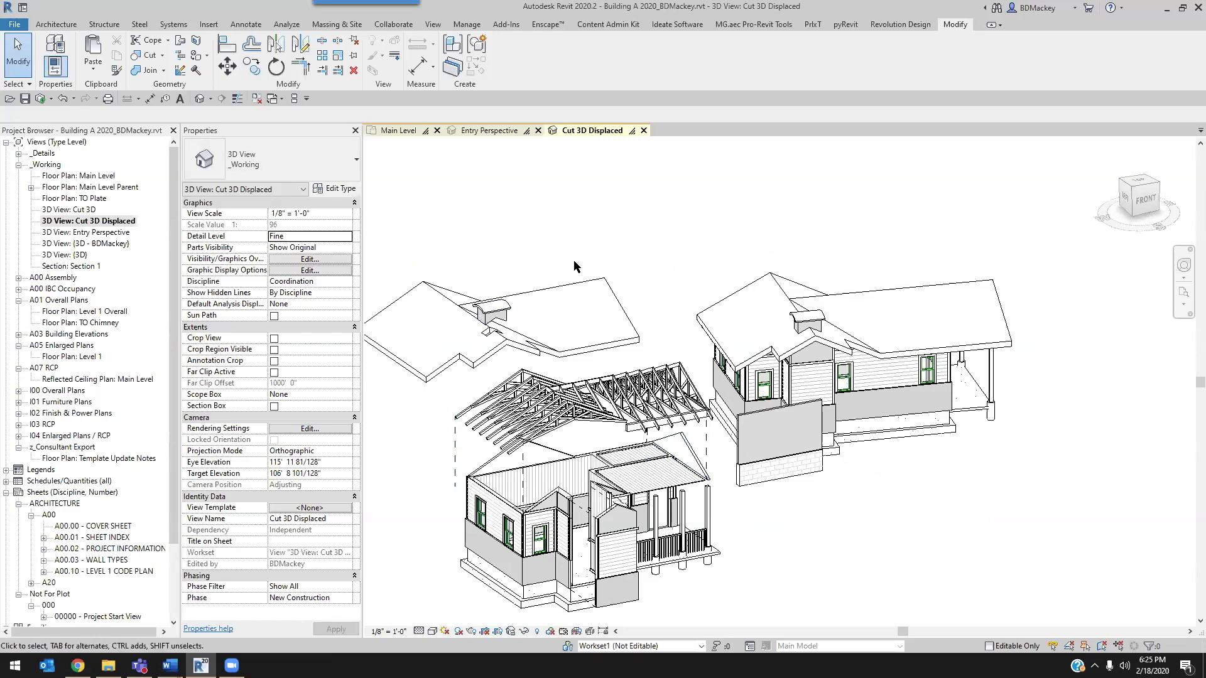
Step: Open the {3D} view and hide the scope boxes around the house
scroll(623, 409, "down", 2)
middle_click_drag(607, 466, 562, 512, "shift")
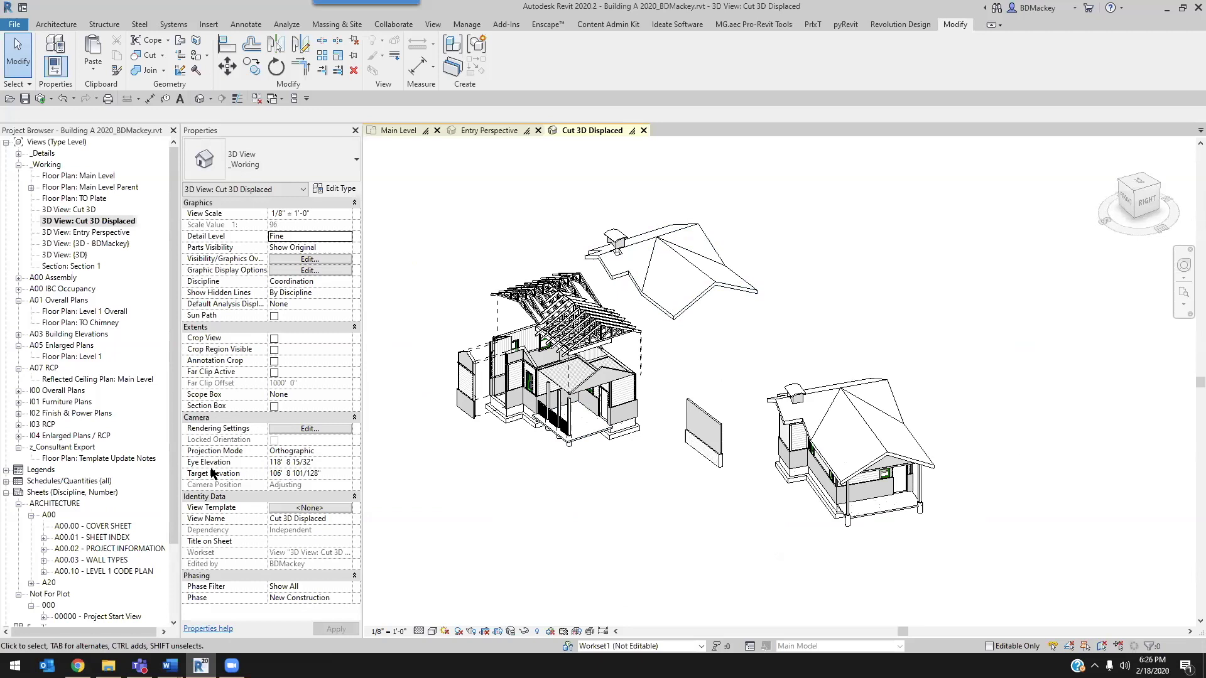
double_click(74, 254)
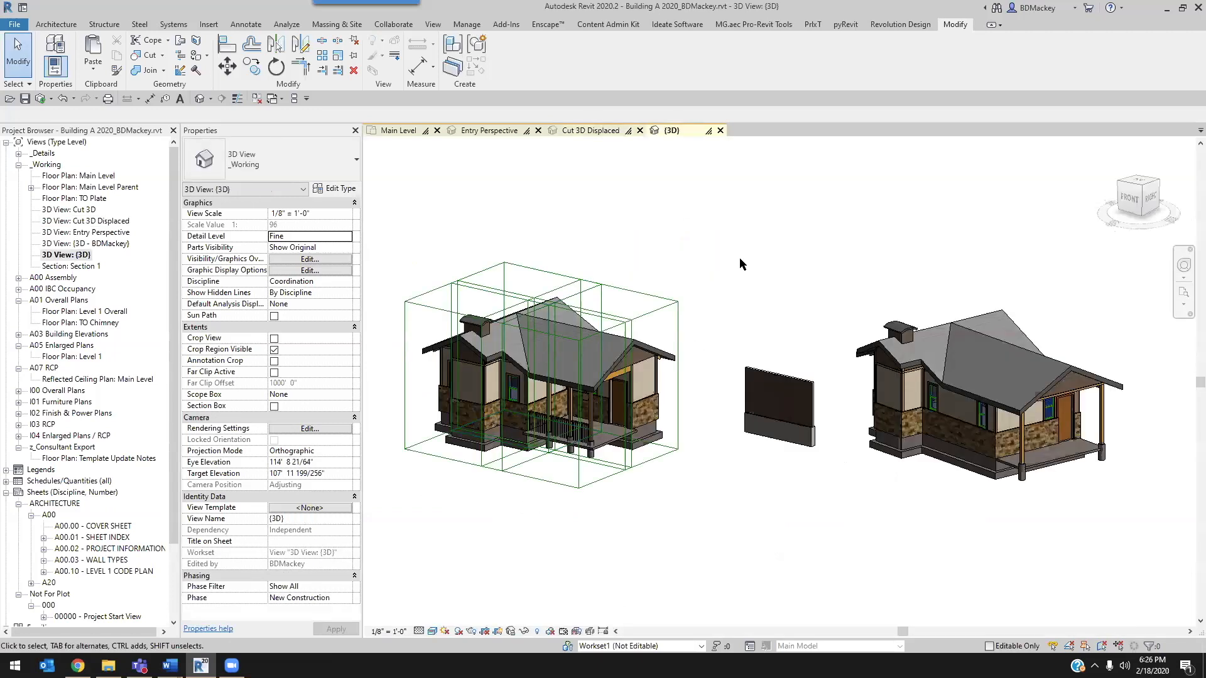
left_click(679, 306)
key("Escape")
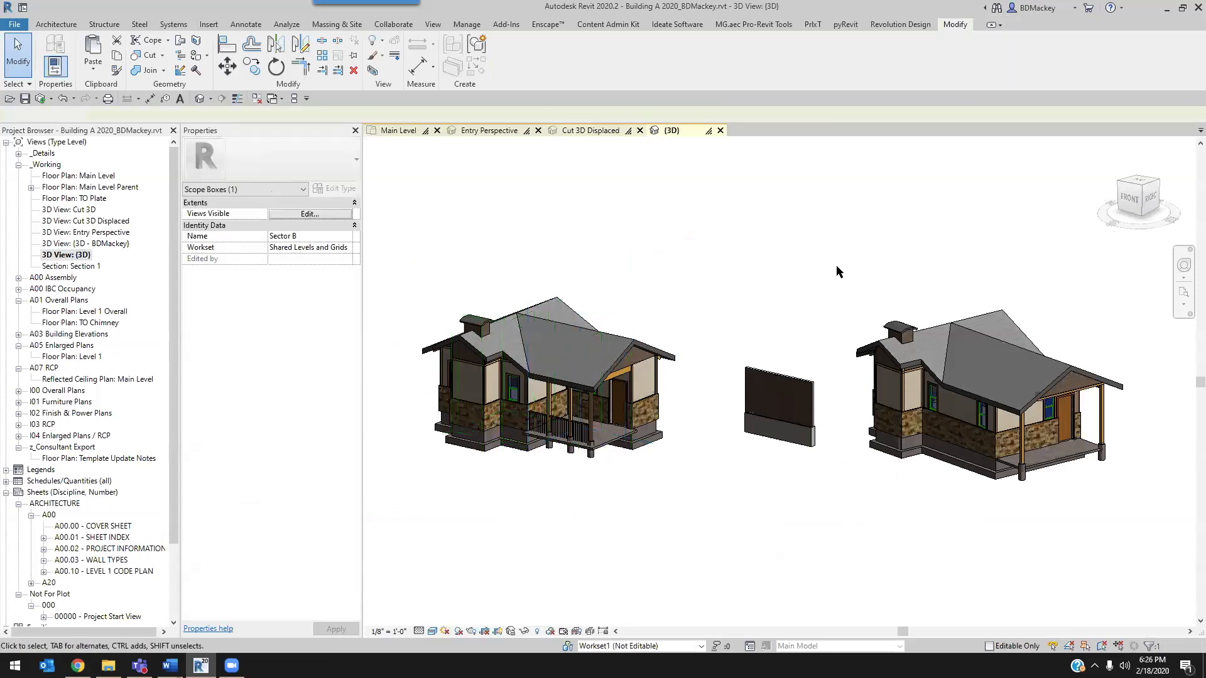
Step: Look through the ViewCube's orientation options and turn the {3D} view to the front-right isometric corner
right_click(1132, 198)
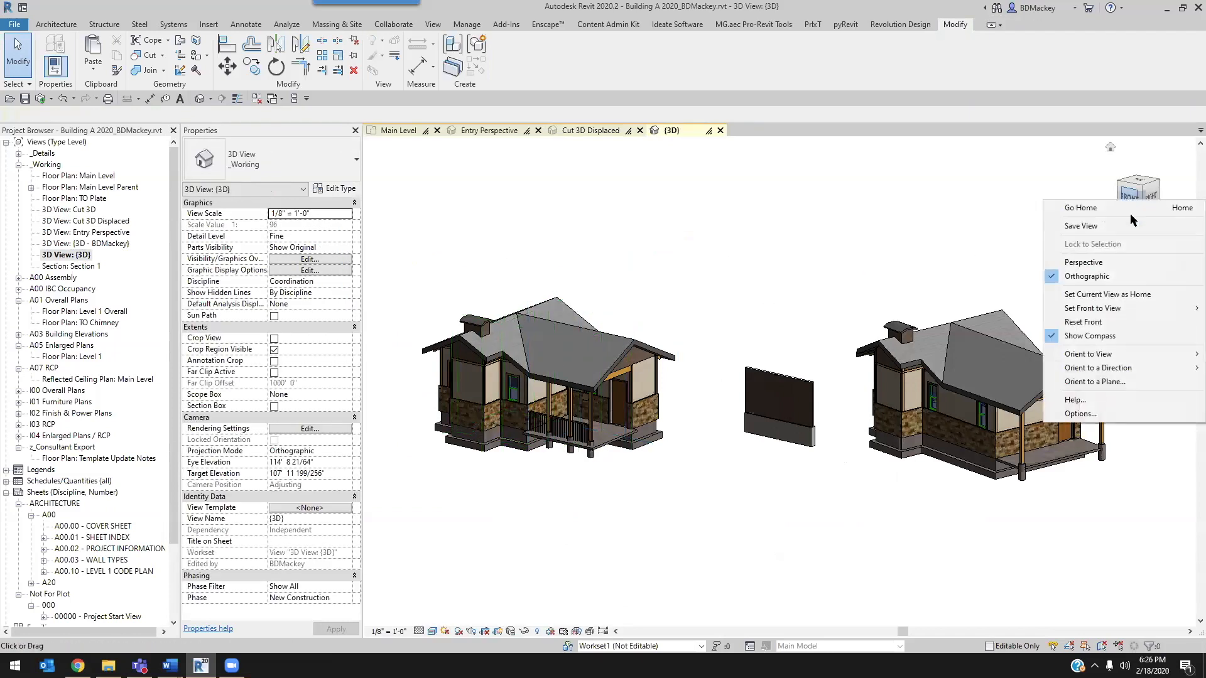
mouse_move(1121, 356)
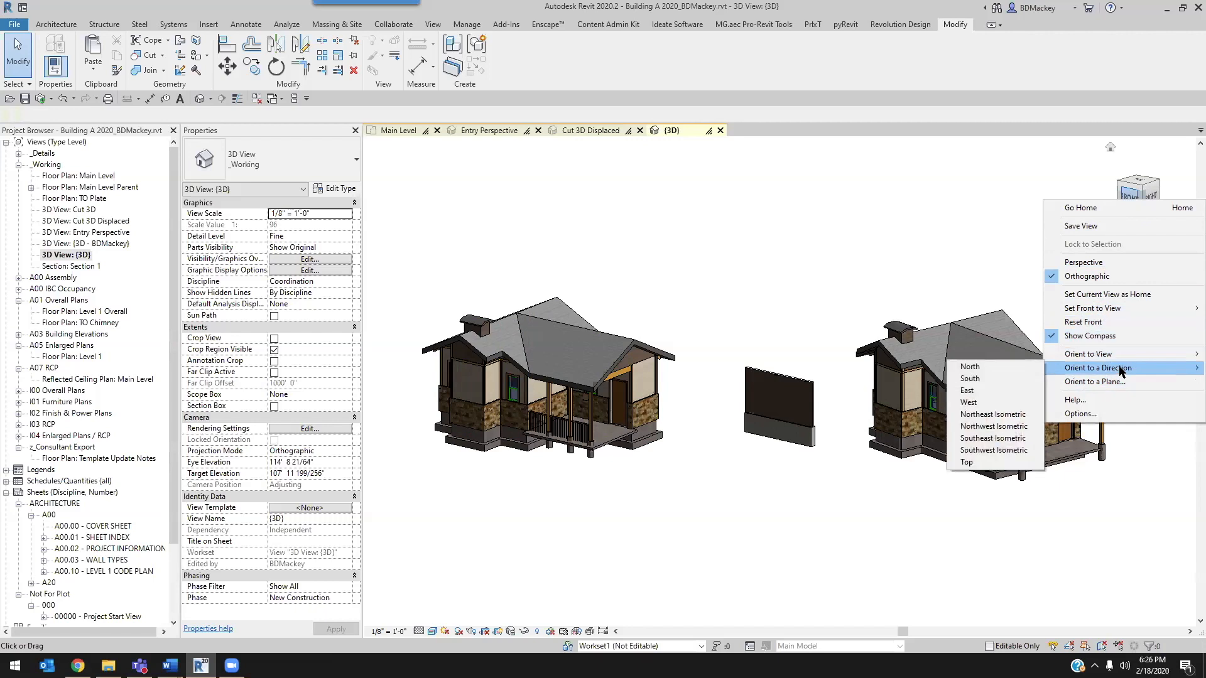
left_click(1098, 171)
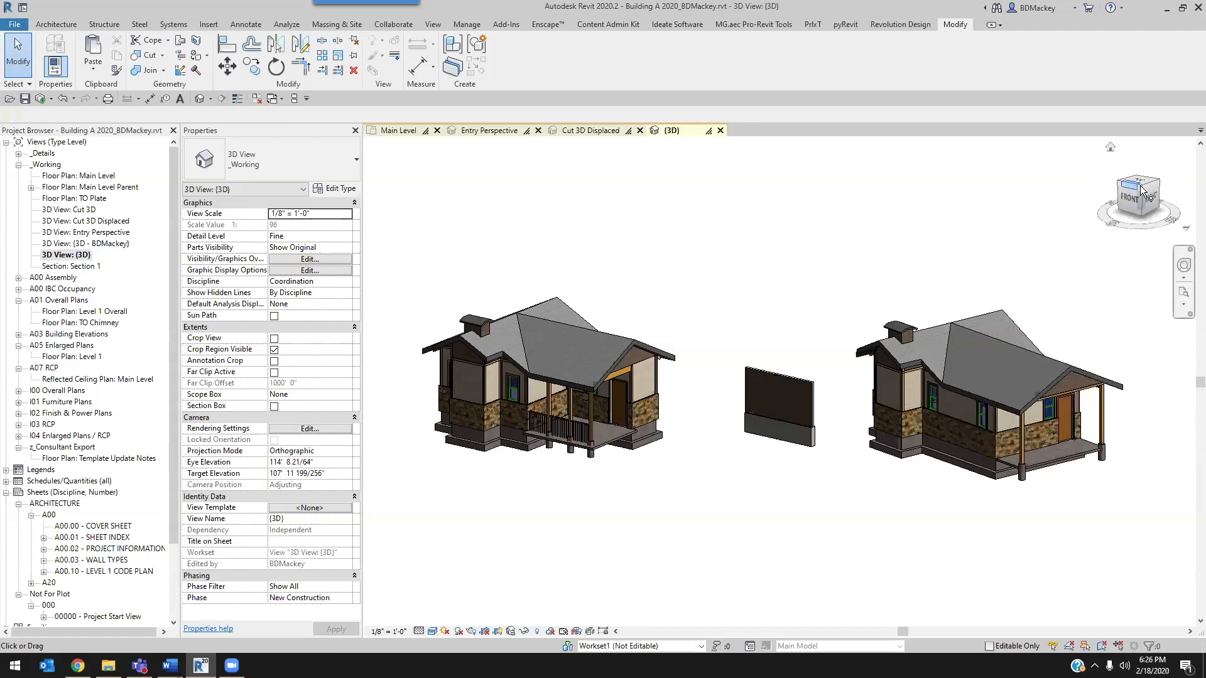
left_click(1141, 191)
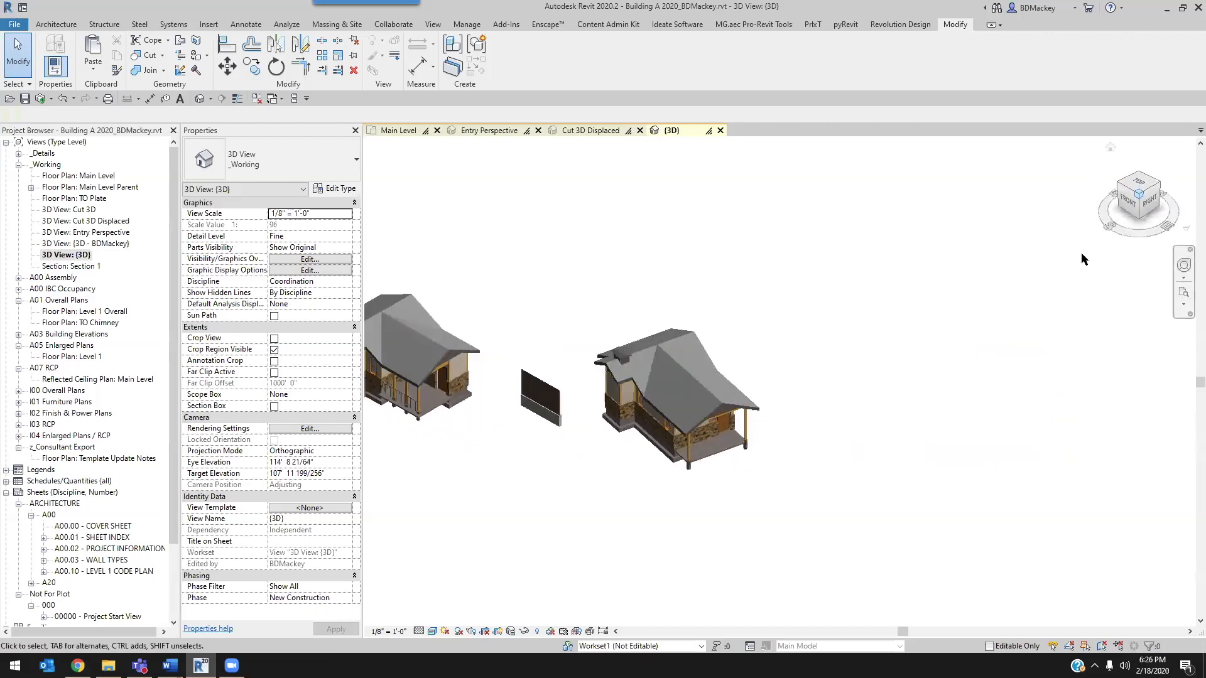
Step: Orient the {3D} view to Section: Section 1 and orbit the cut model to an angled view from the right and back
right_click(1133, 209)
mouse_move(1099, 358)
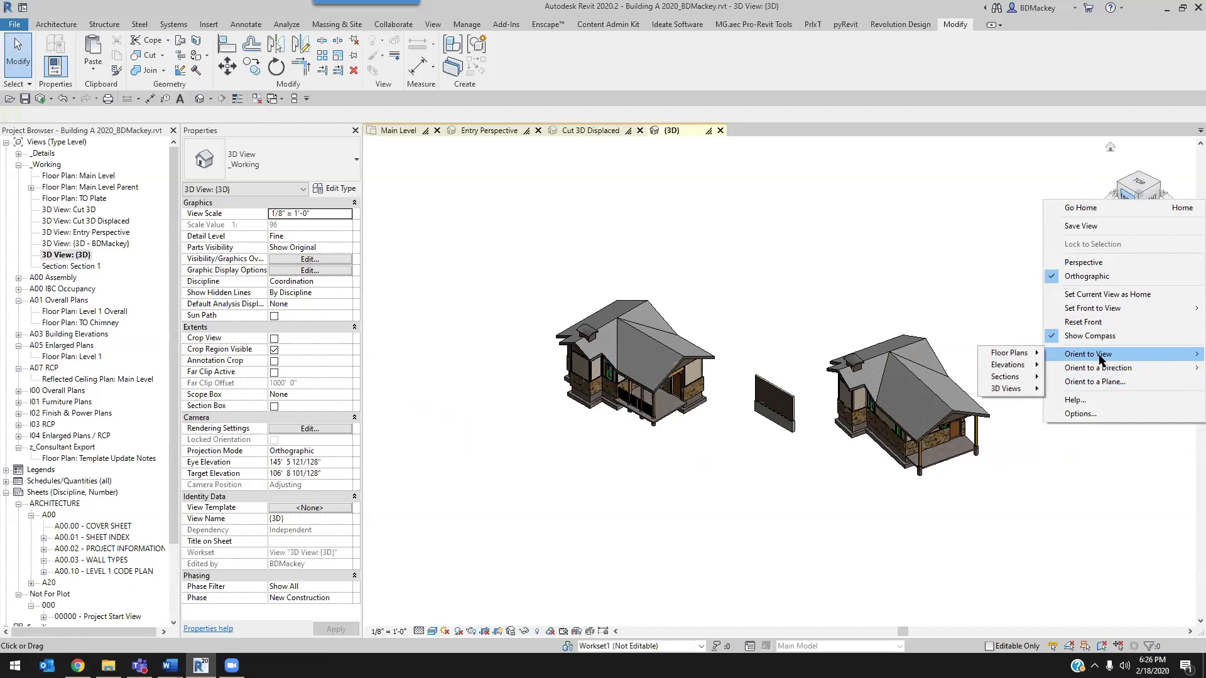
mouse_move(1023, 379)
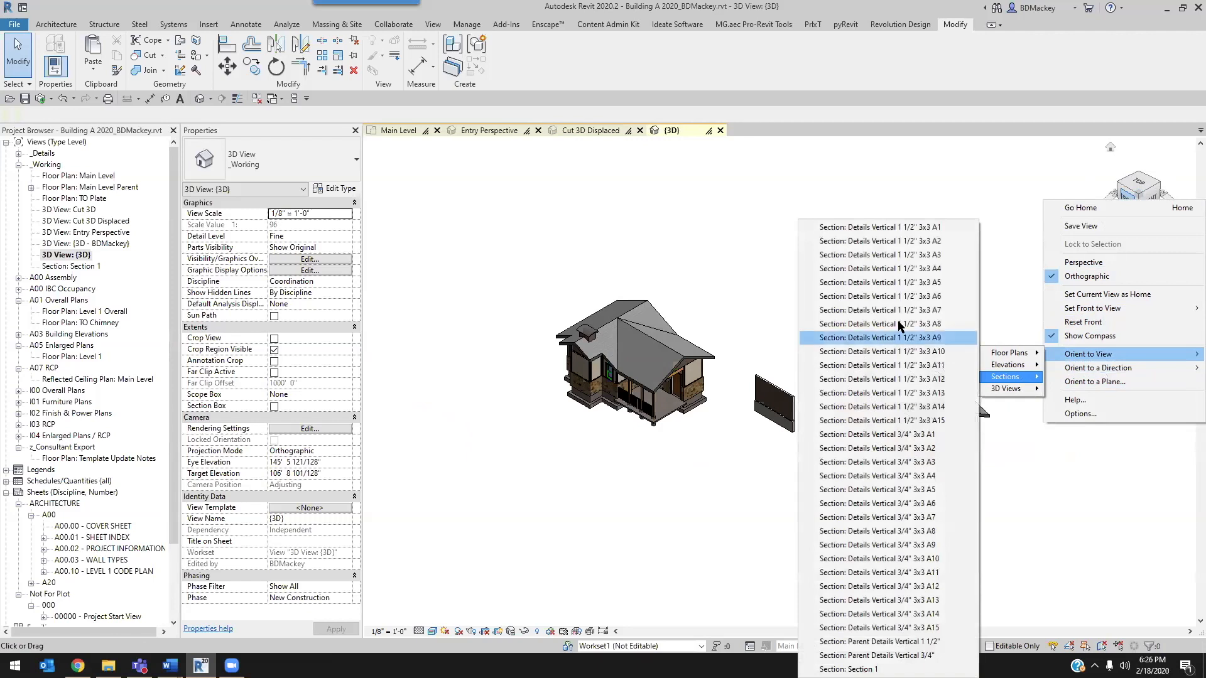
left_click(854, 669)
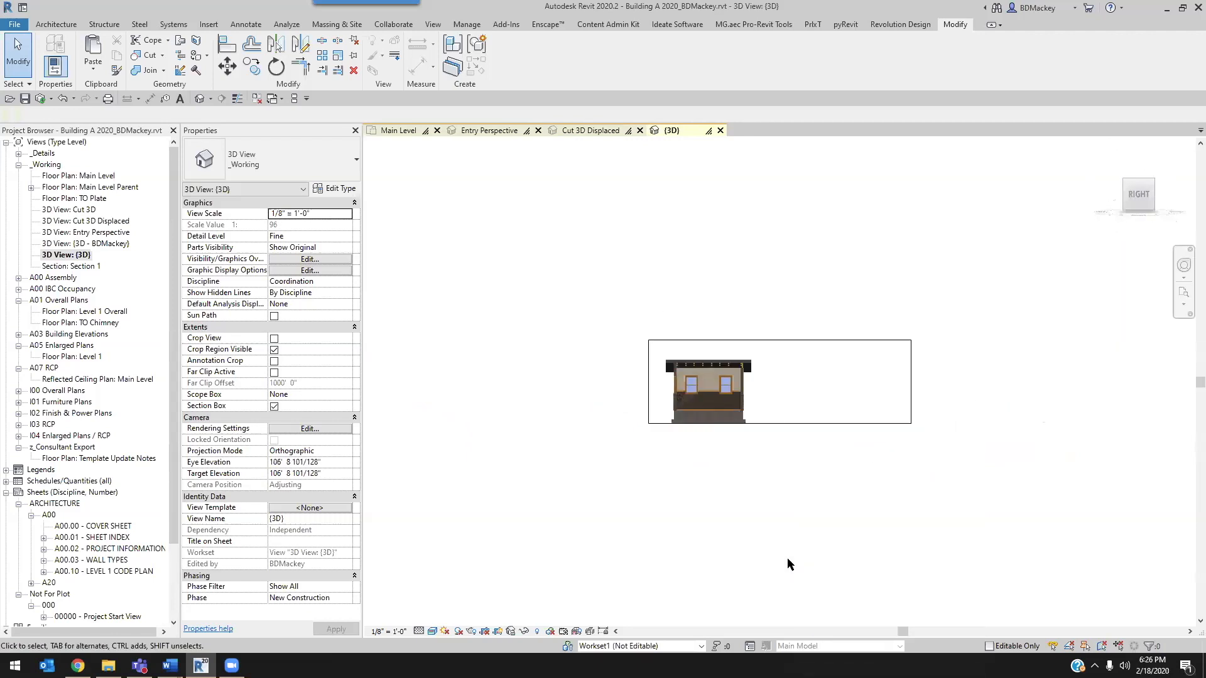
middle_click_drag(1004, 539, 857, 596, "shift")
scroll(903, 360, "up", 1)
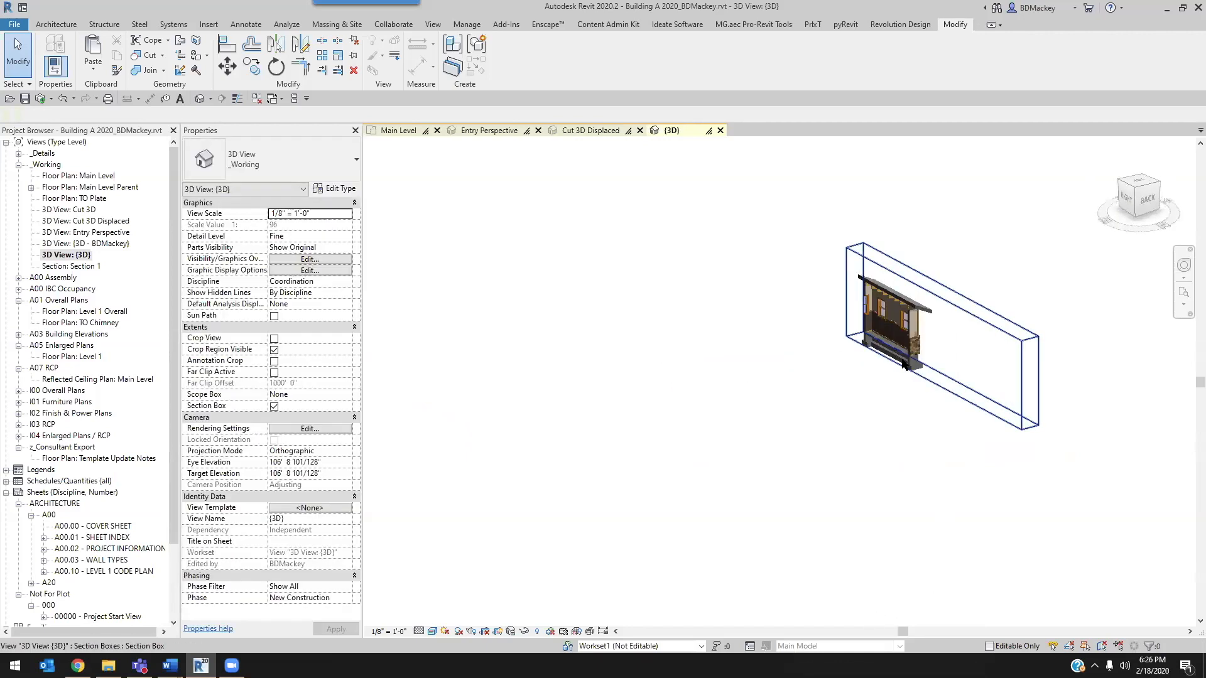
scroll(903, 363, "up", 3)
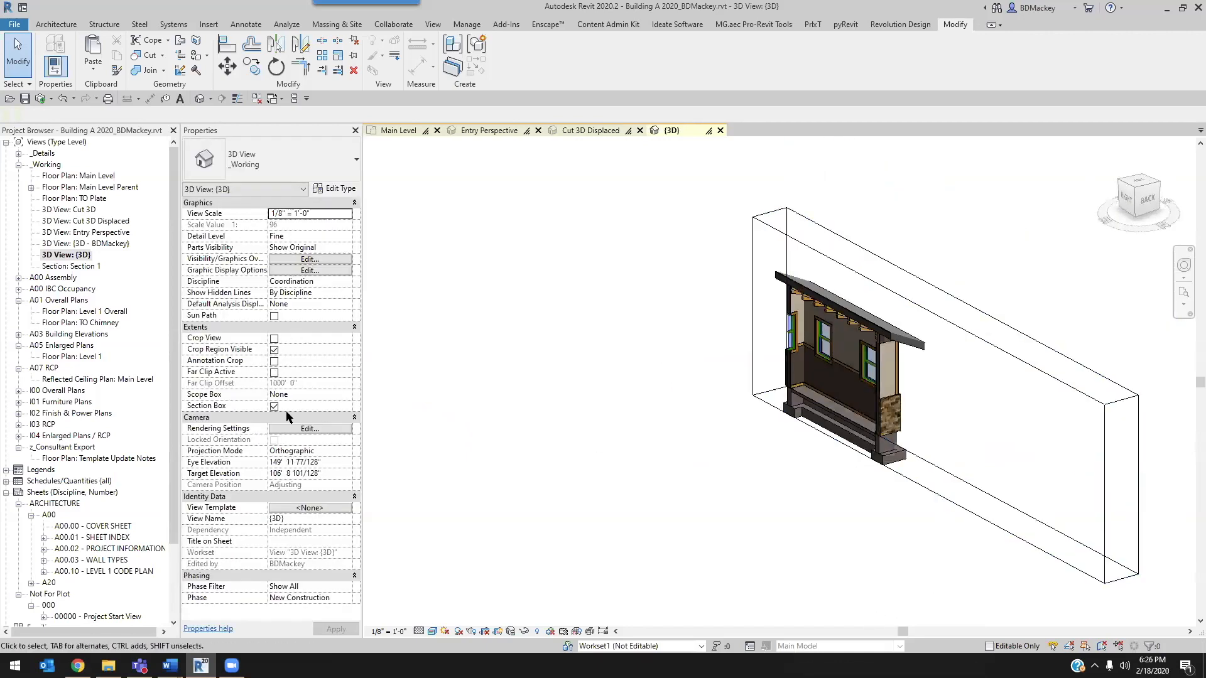
Step: Inspect the sectioned slice of the house up close and look up the available view scales
scroll(932, 394, "up", 2)
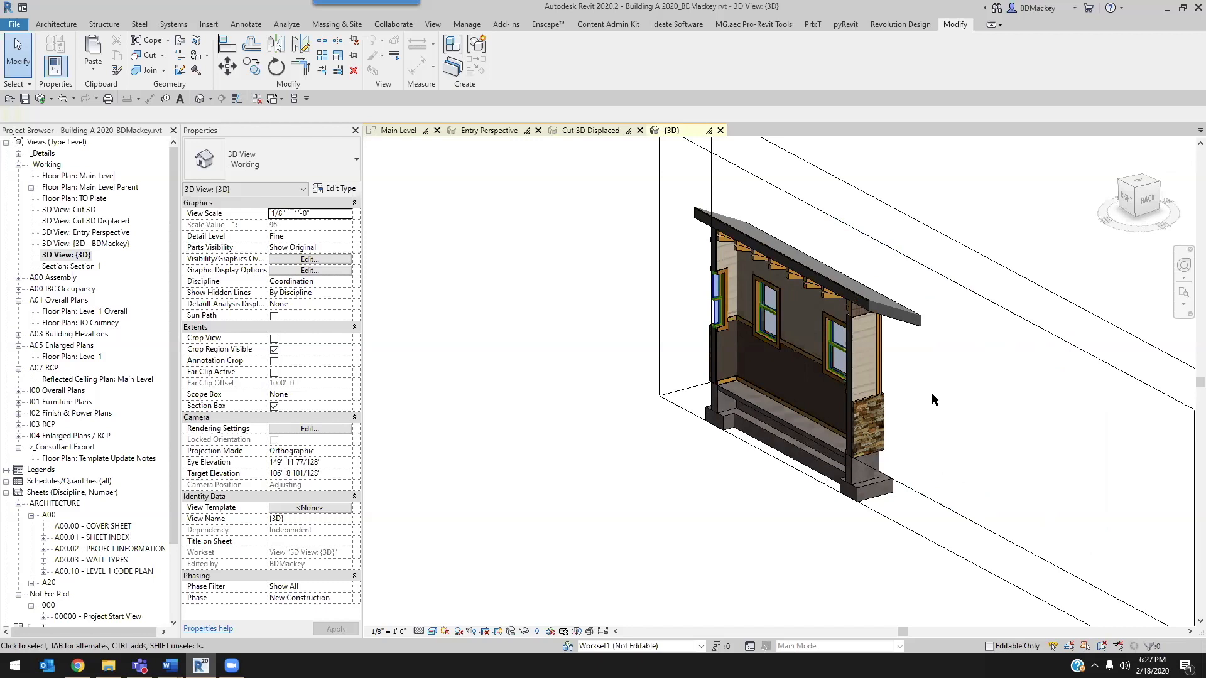
scroll(902, 378, "down", 3)
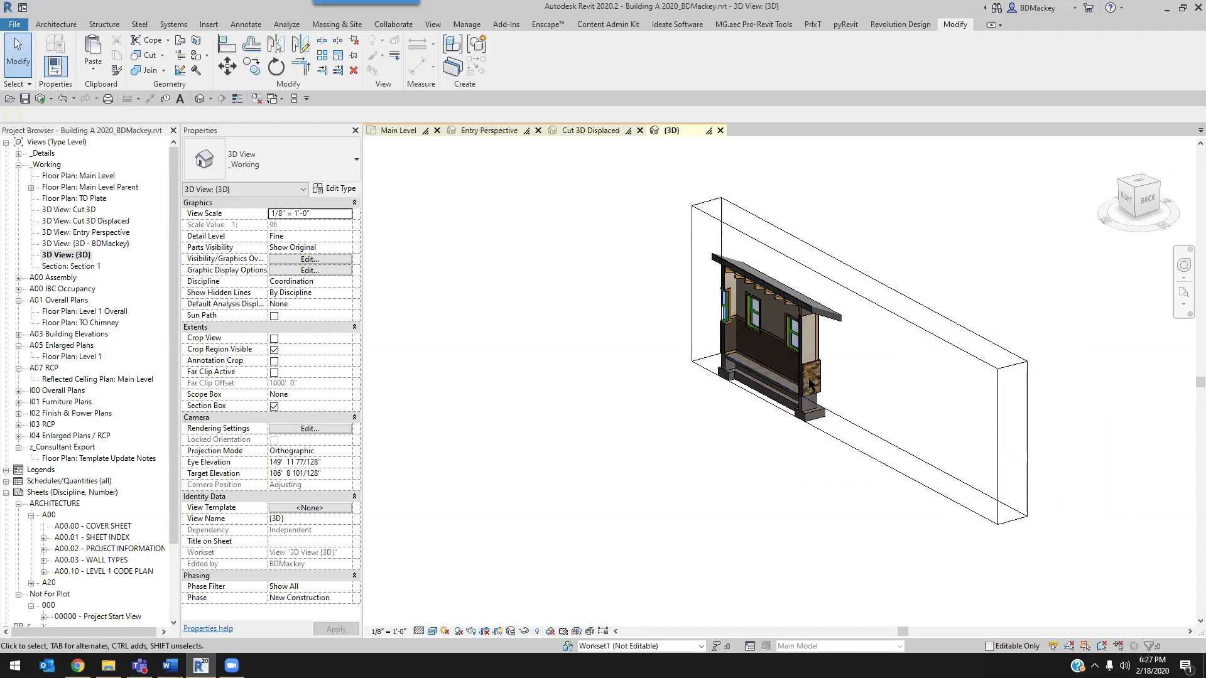
left_click(379, 634)
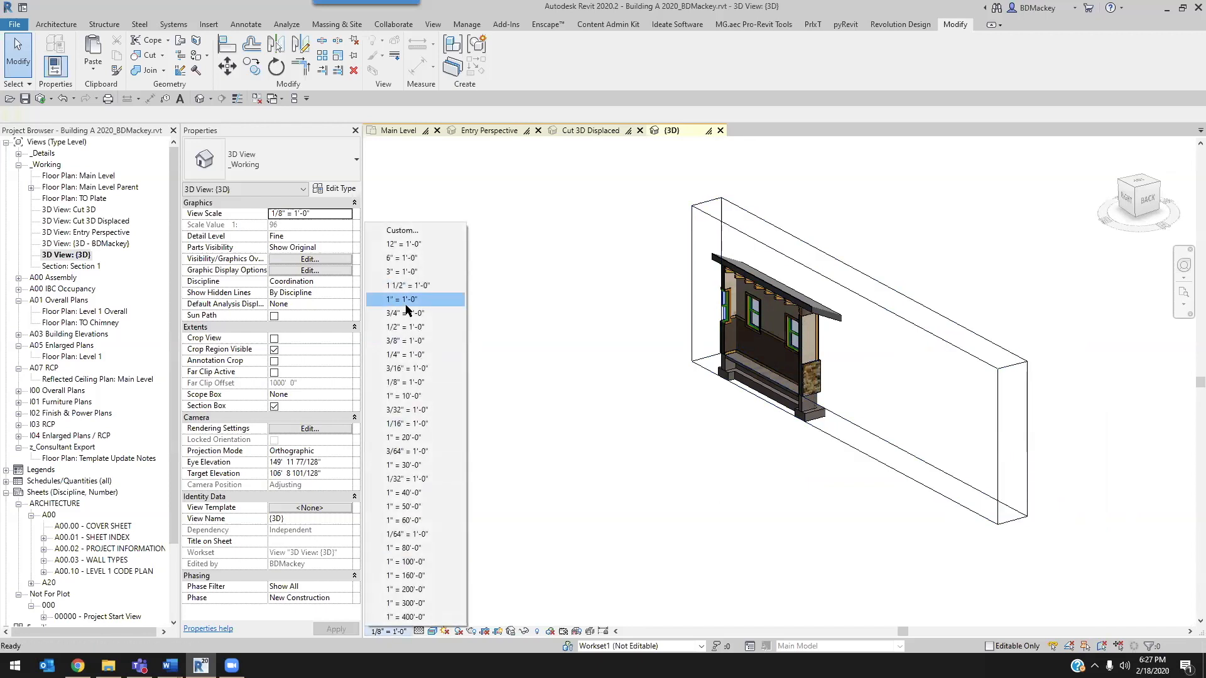
left_click(552, 326)
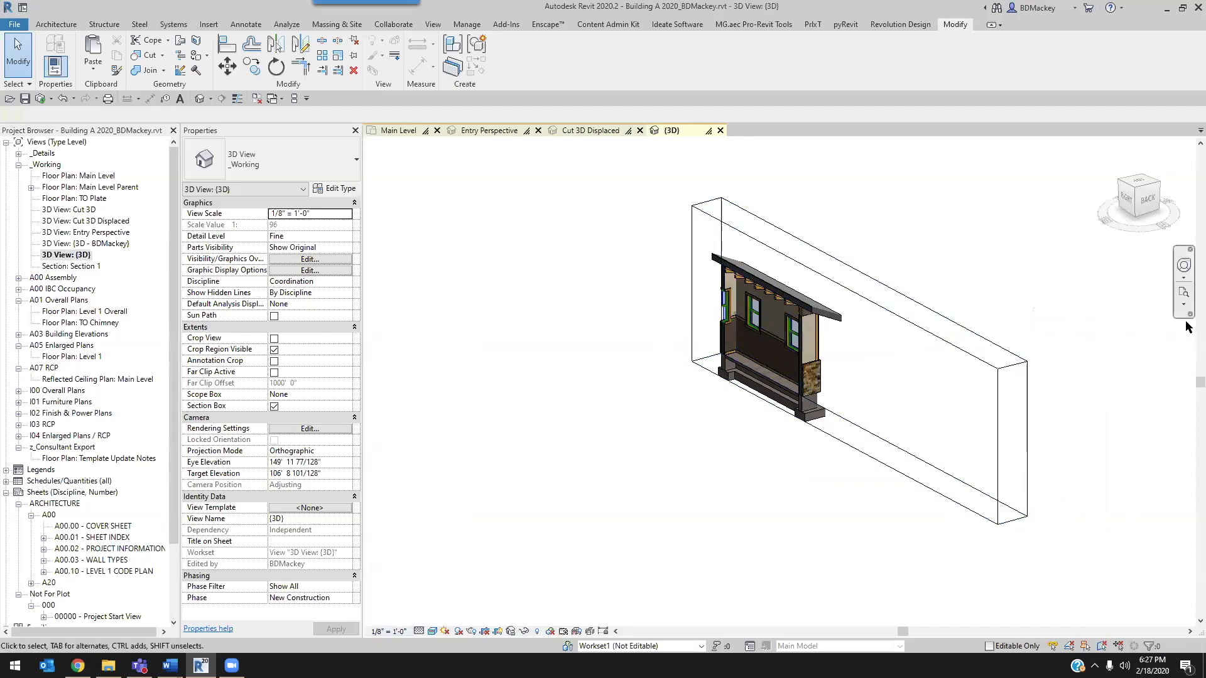
Step: Orient the {3D} view to Floor Plan: Level 1 and orbit the plan-cut model to an angled front view
right_click(1134, 209)
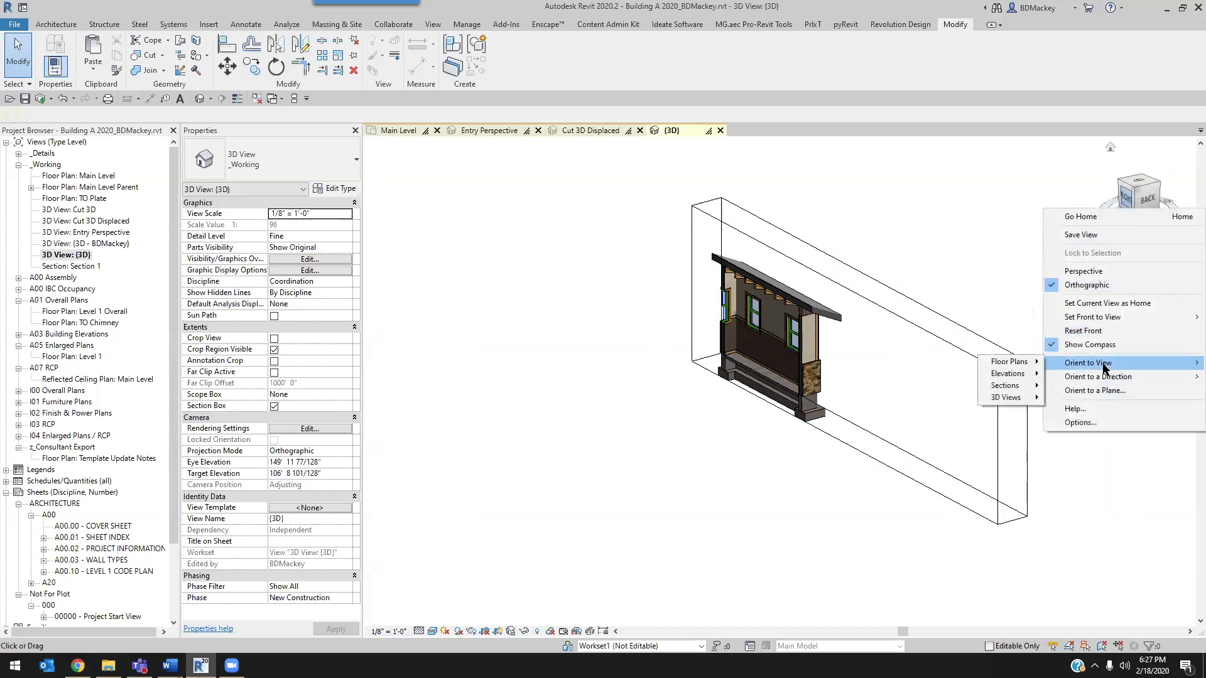
mouse_move(1036, 367)
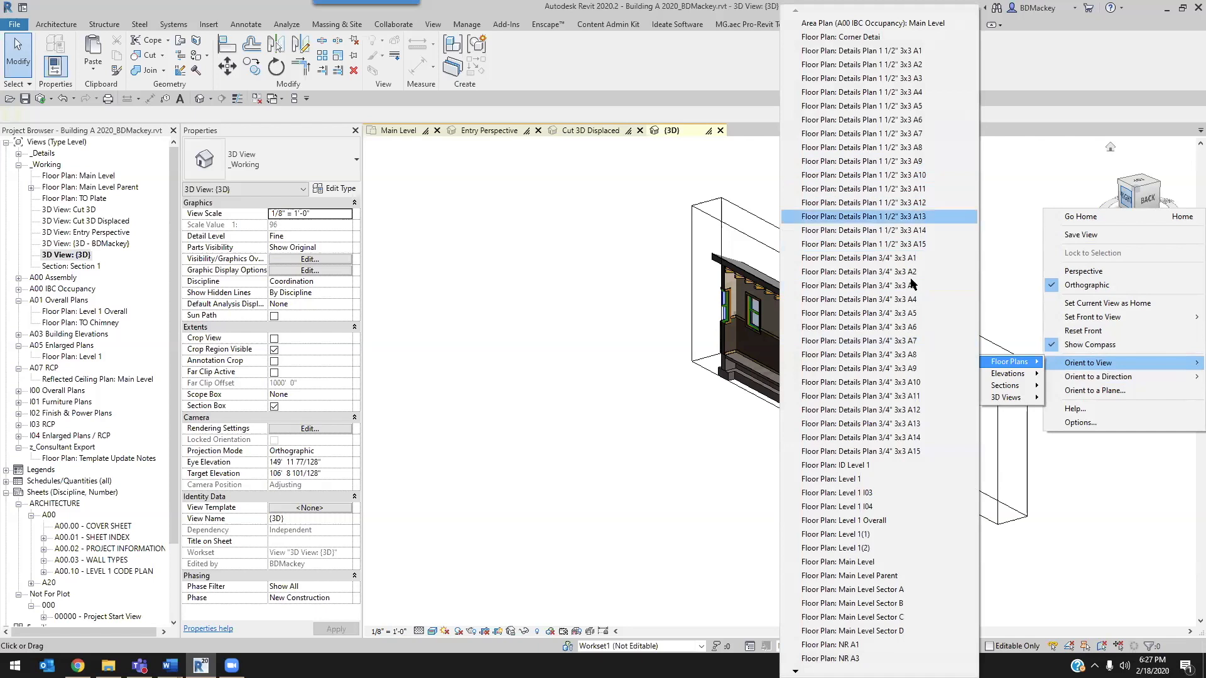
left_click(856, 479)
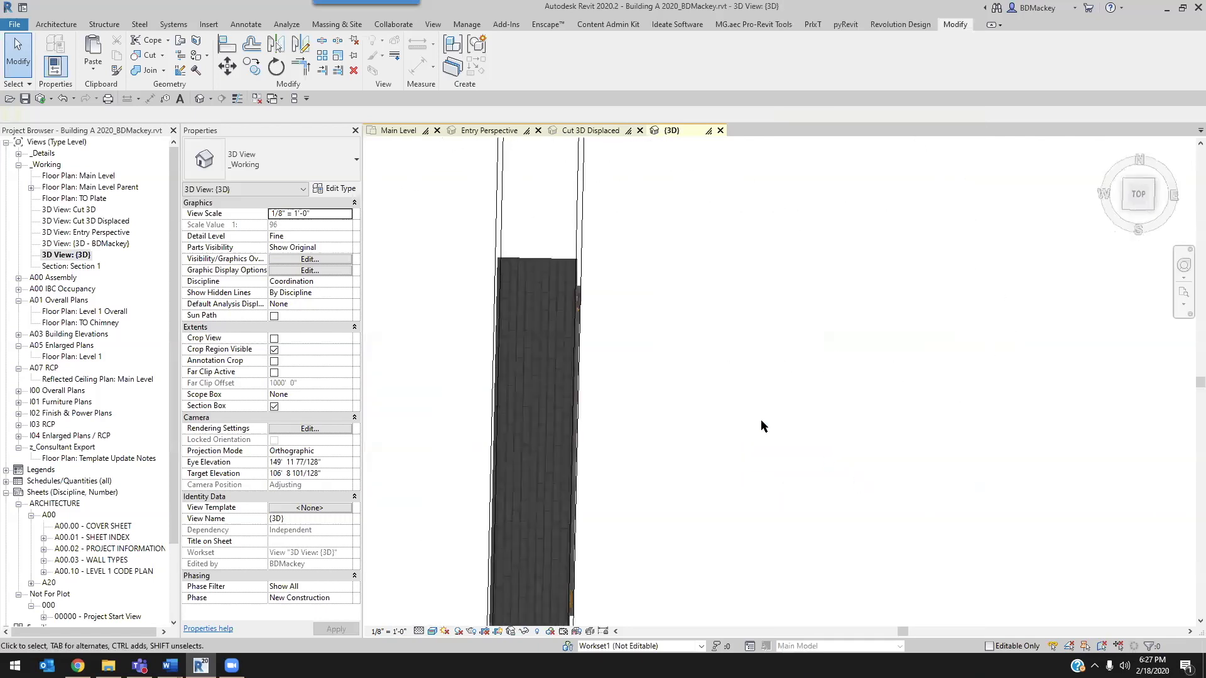
middle_click_drag(813, 492, 771, 487, "shift")
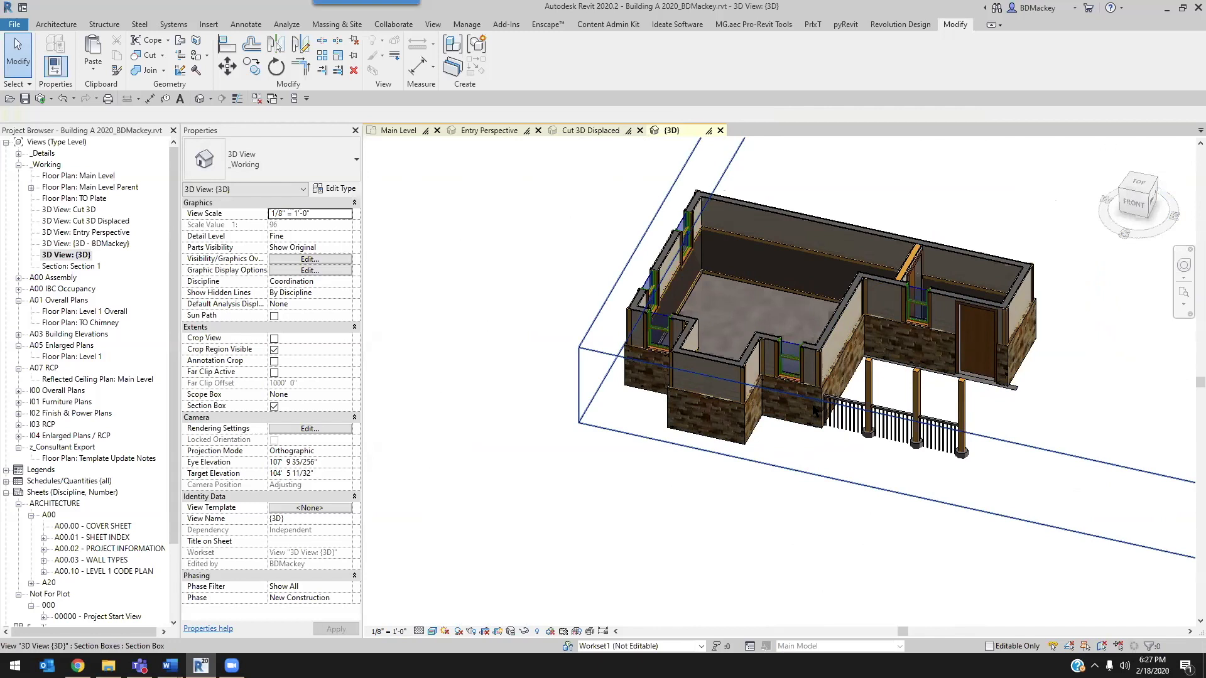
Step: Select the section box around the plan-cut buildings and examine its full extents
left_click(692, 448)
scroll(692, 448, "down", 3)
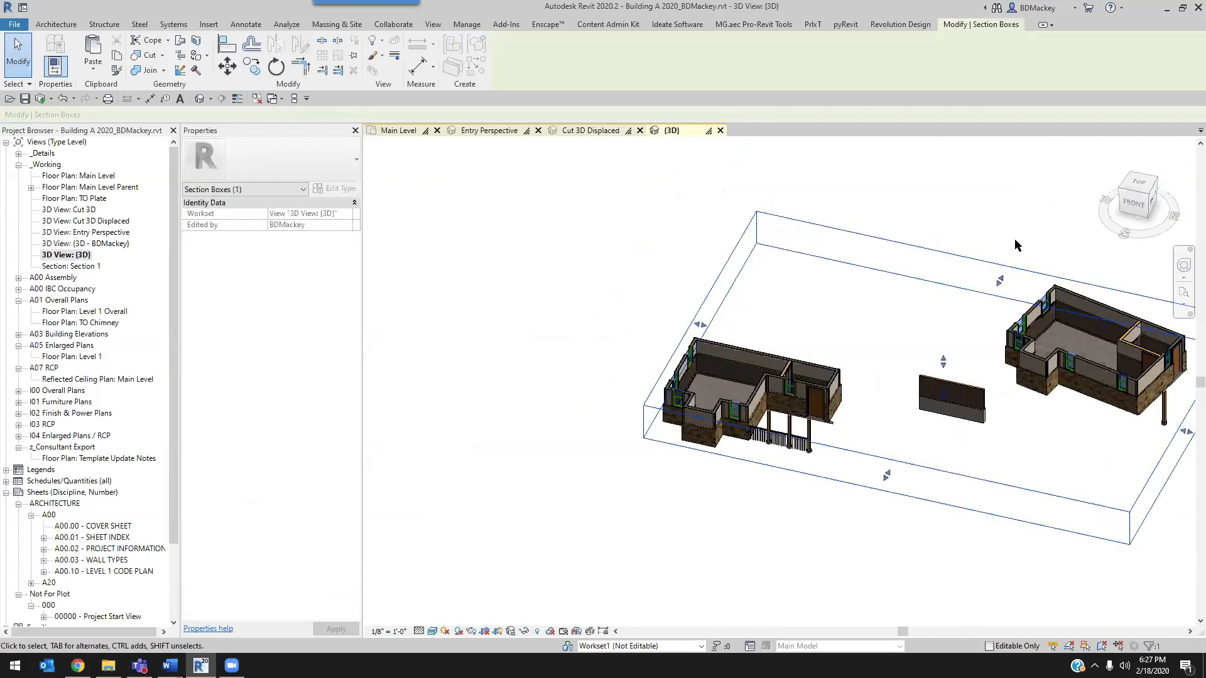
middle_click_drag(915, 490, 722, 484)
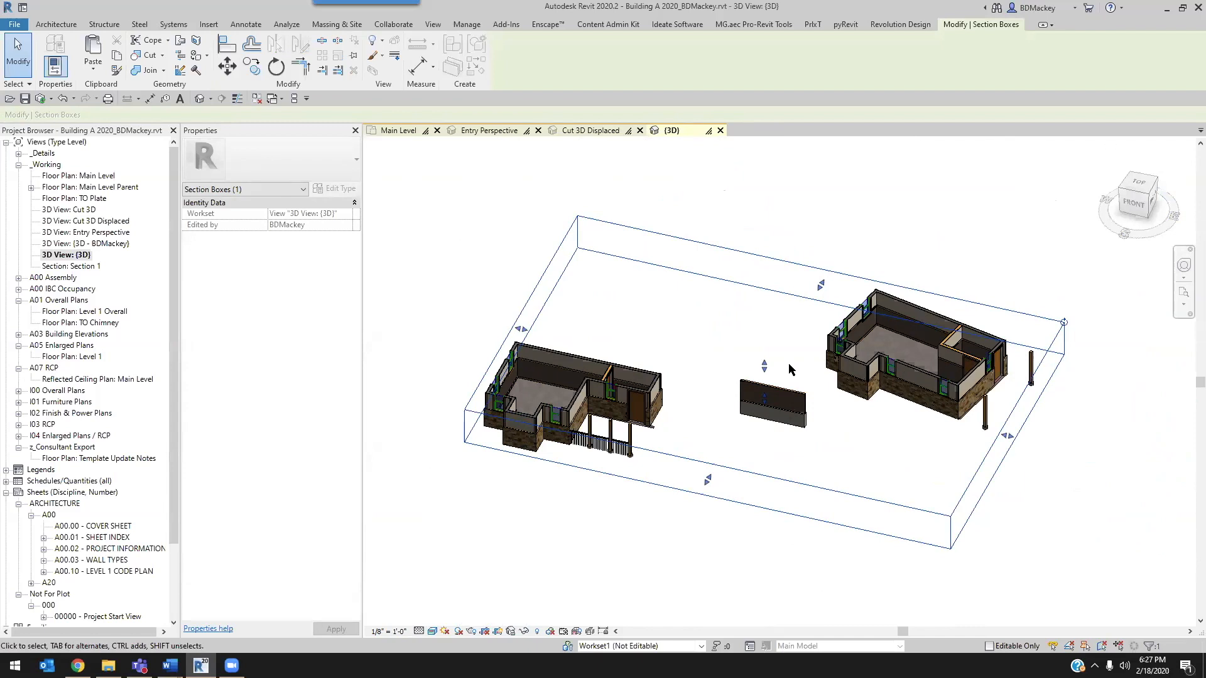
left_click(955, 197)
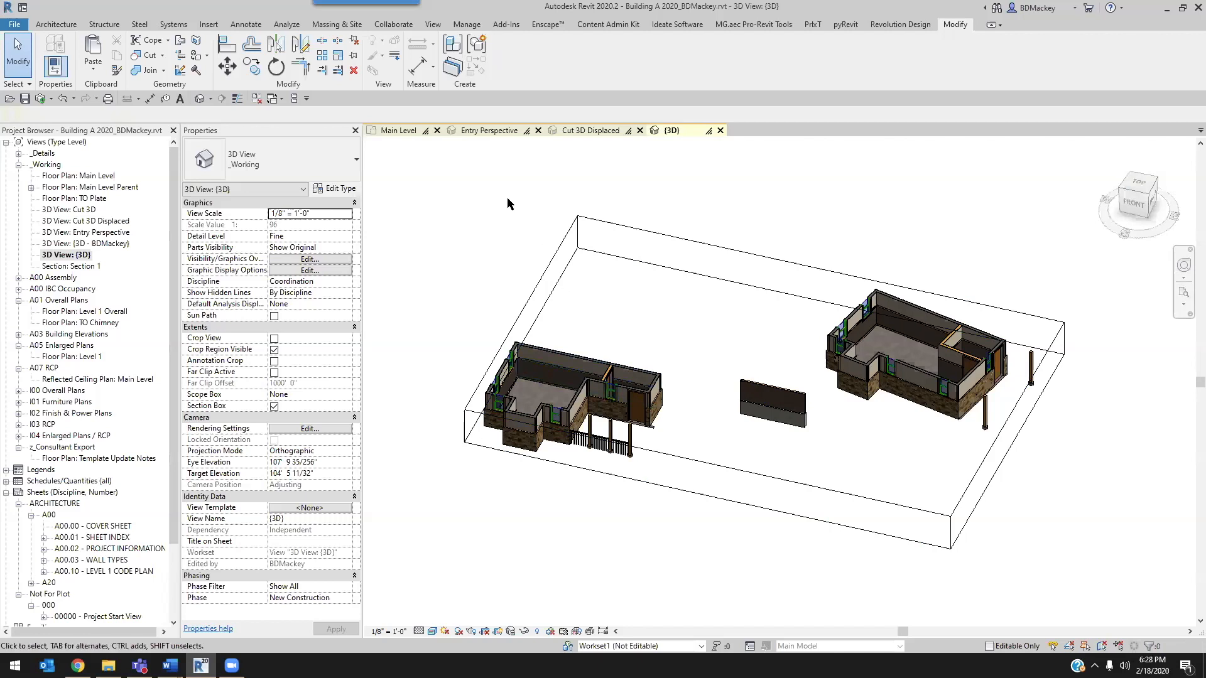
Step: View the plan-cut buildings from the front and the top, ending at an angled close view of the porch house
left_click(1128, 205)
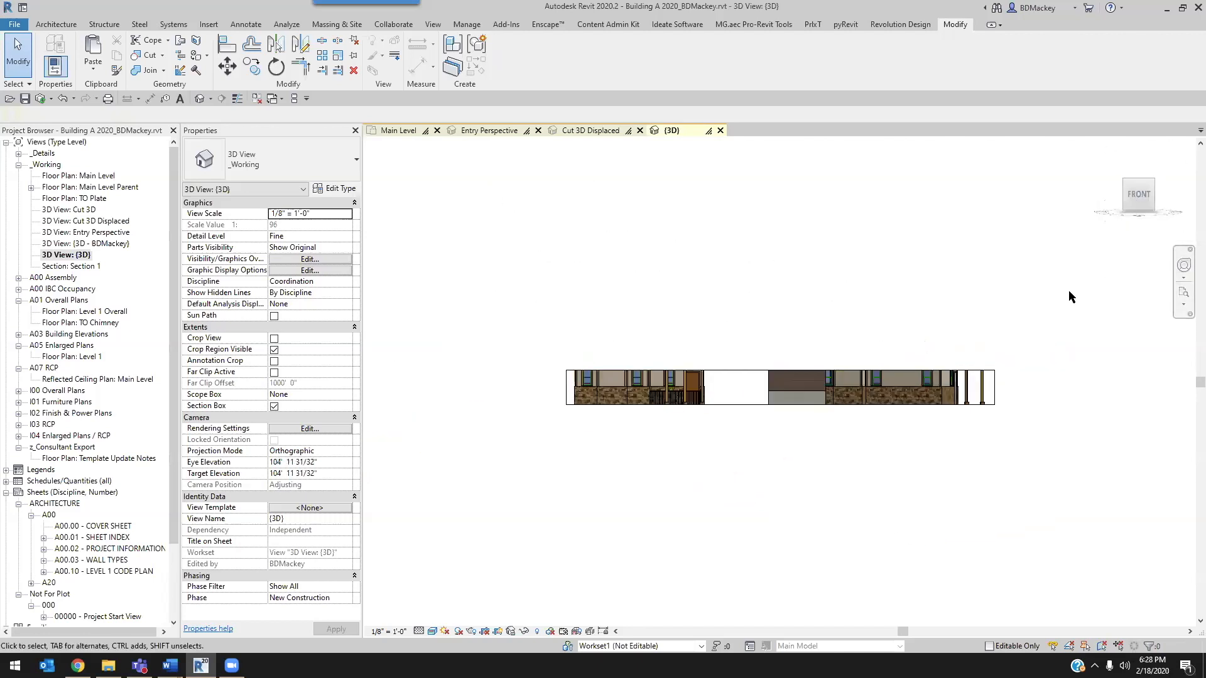
middle_click_drag(1027, 396, 961, 465, "shift")
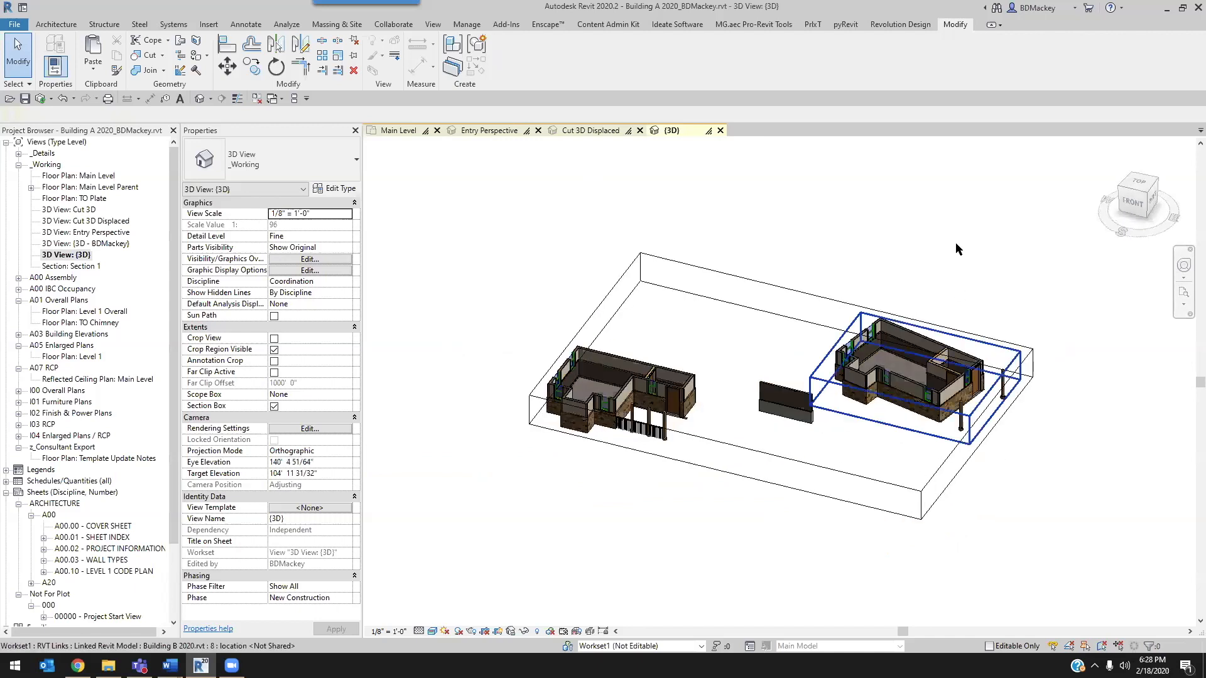
left_click(1140, 190)
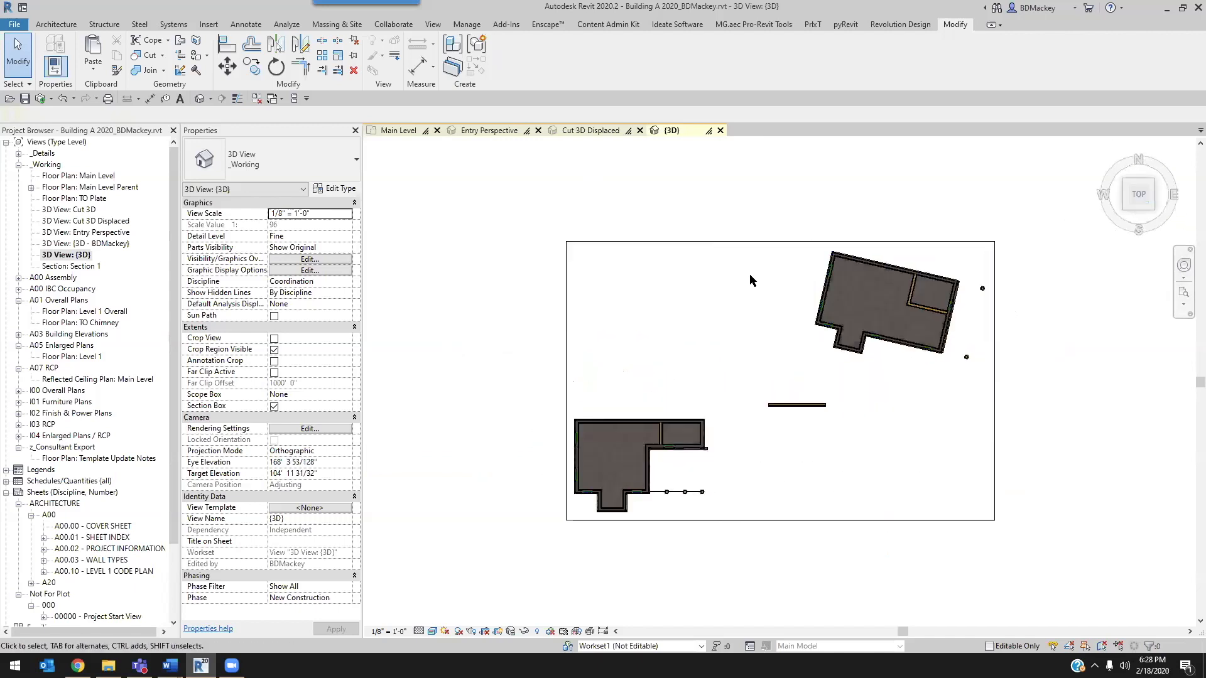
middle_click_drag(744, 491, 606, 298, "shift")
scroll(646, 409, "up", 3)
middle_click_drag(646, 409, 824, 434)
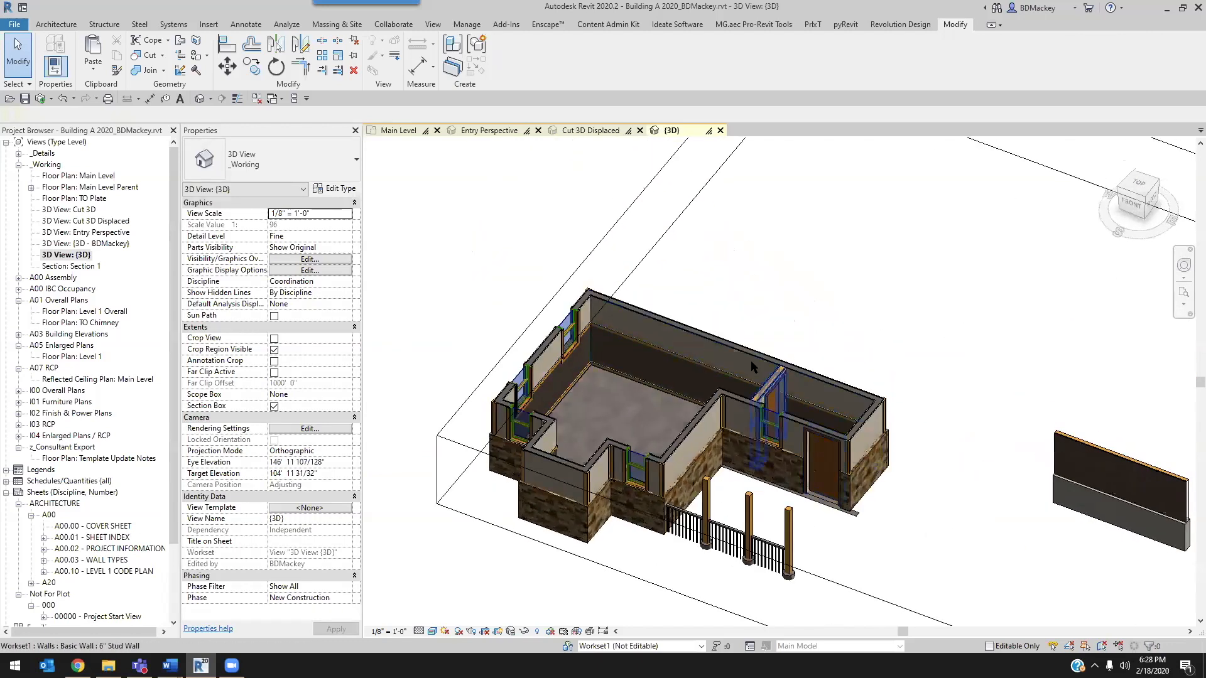
Step: Turn off the section box in the {3D} view to restore the whole buildings
left_click(274, 407)
scroll(507, 213, "down", 3)
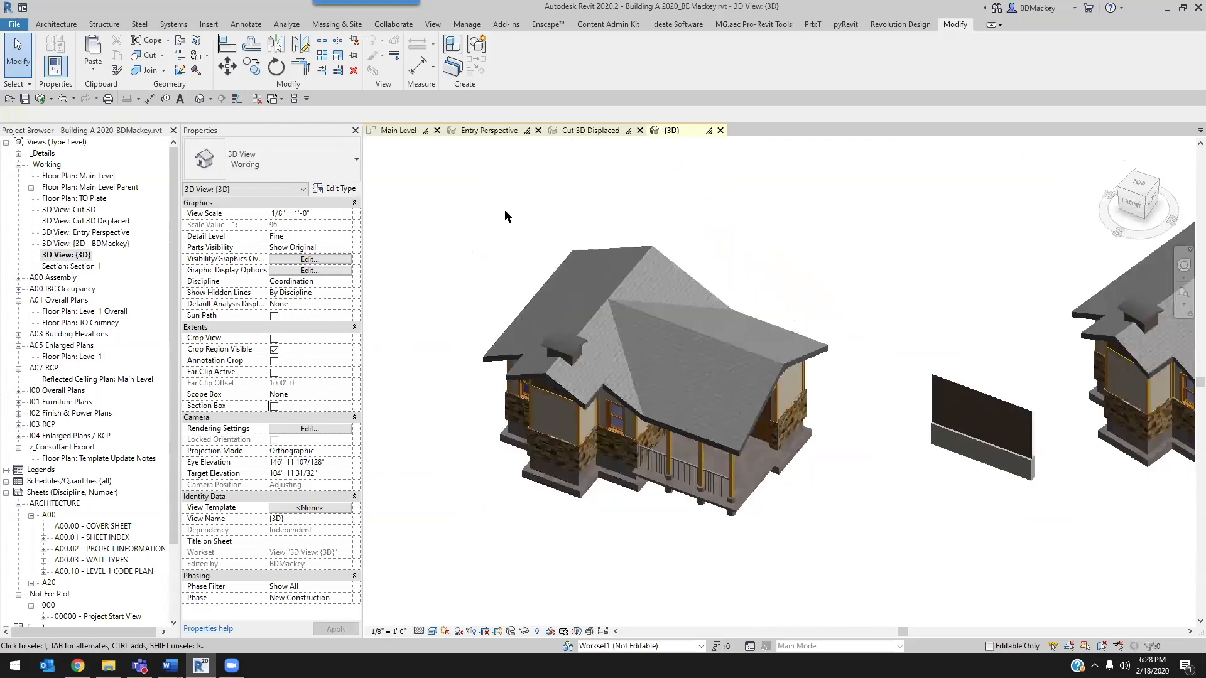
middle_click_drag(485, 196, 515, 268)
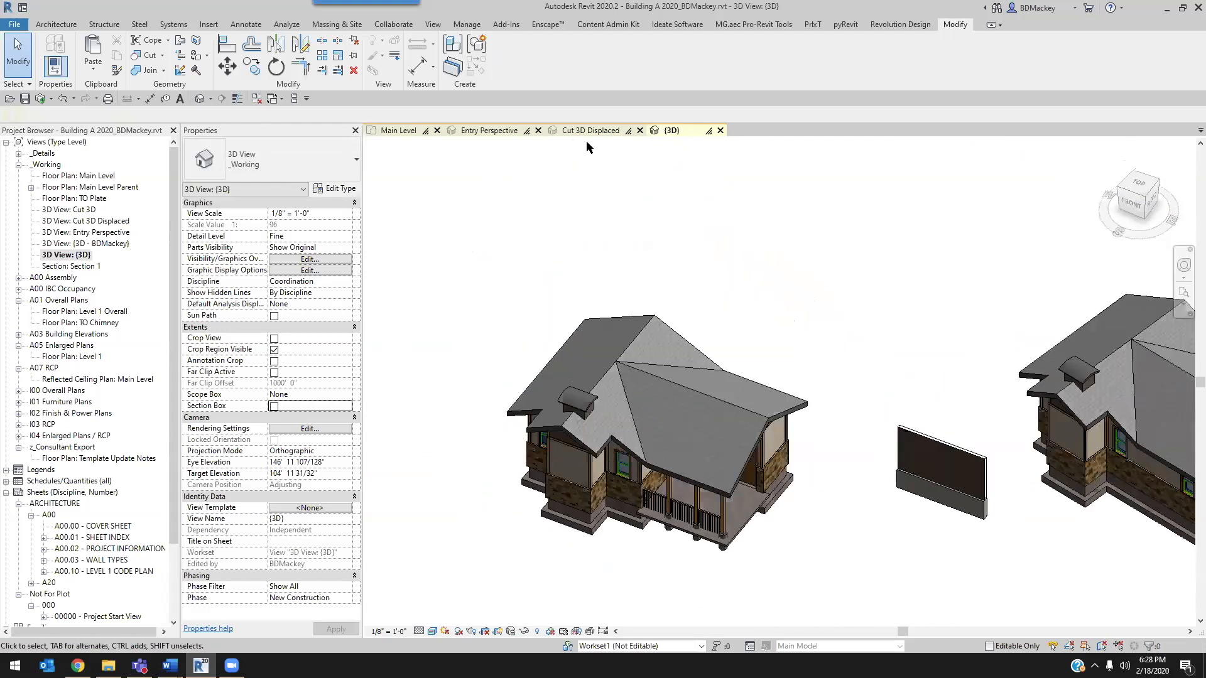
Step: In the Main Level floor plan, select the two doors of area B and isolate them in 3D with Selection Box
left_click(413, 130)
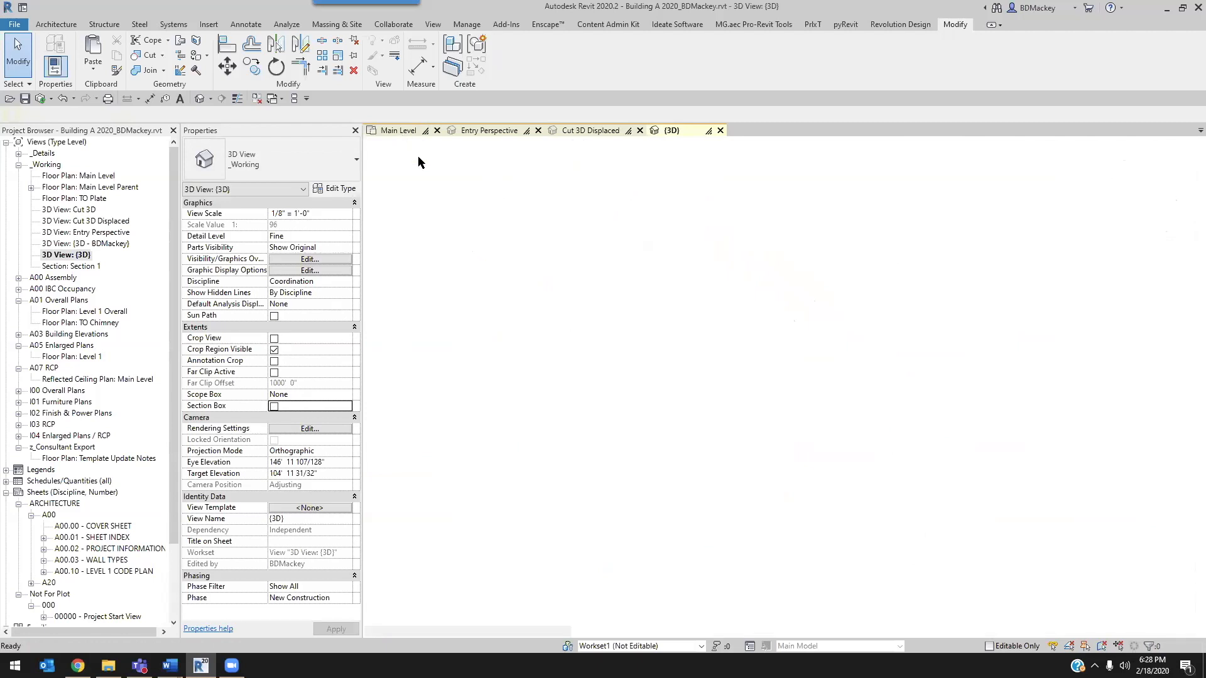
middle_click_drag(461, 478, 589, 415)
scroll(589, 415, "up", 3)
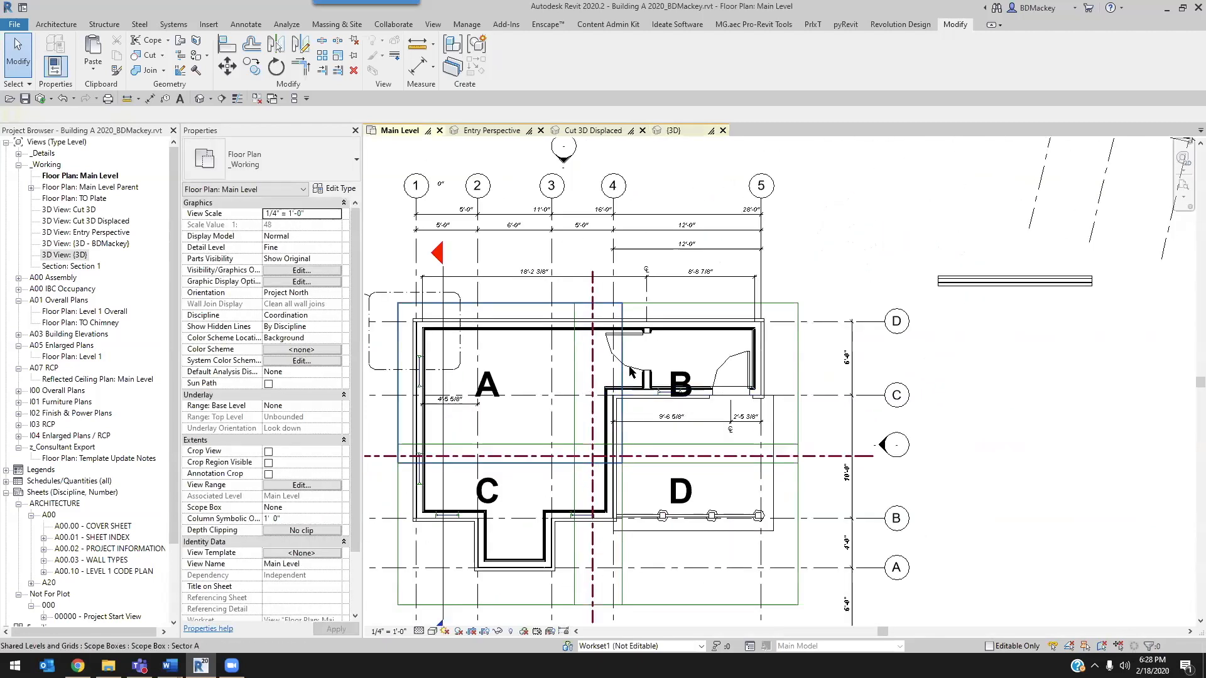
left_click(633, 369)
left_click(721, 369, "ctrl")
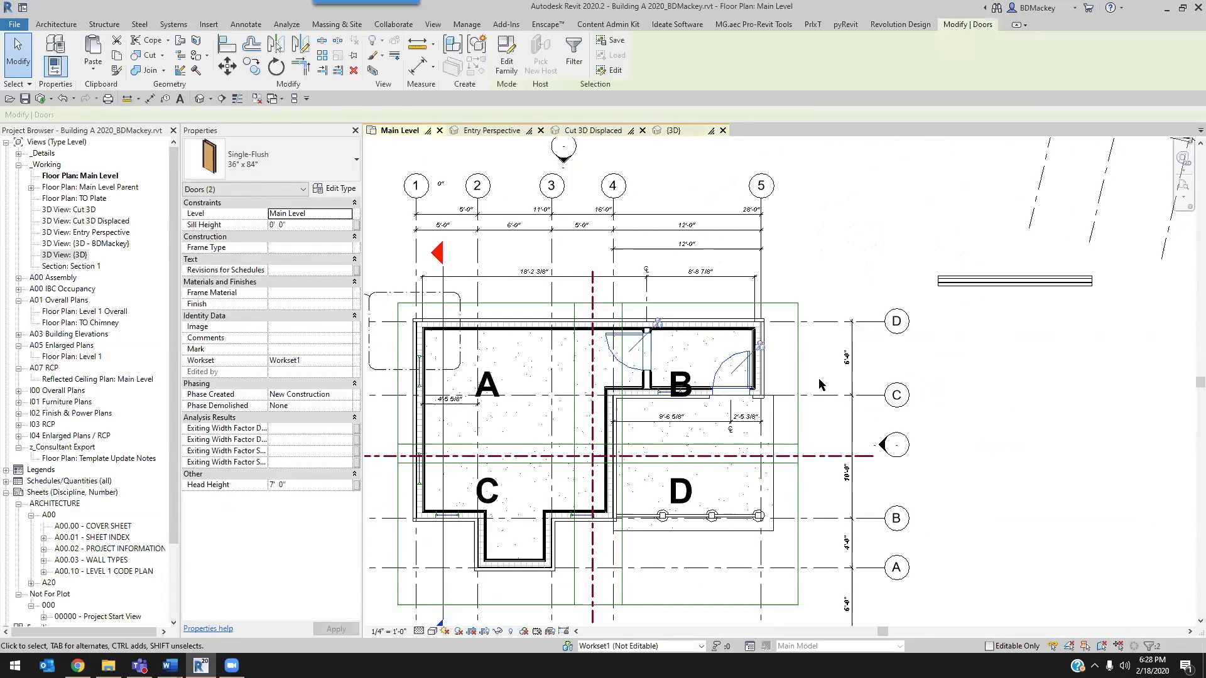
left_click(374, 71)
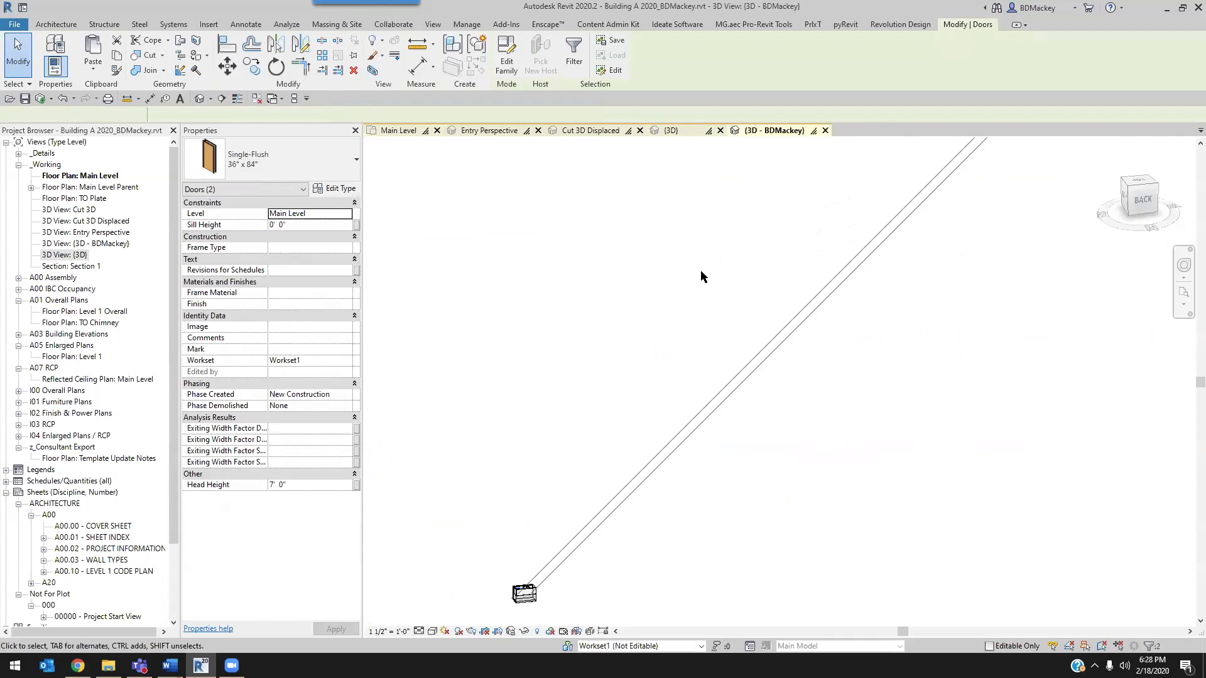
Step: Examine the isolated door area in the default 3D view and select the interior door
scroll(550, 577, "up", 3)
middle_click_drag(552, 574, 683, 430)
middle_click_drag(609, 476, 781, 448, "shift")
scroll(594, 439, "up", 3)
middle_click_drag(781, 458, 673, 405, "shift")
left_click(655, 369)
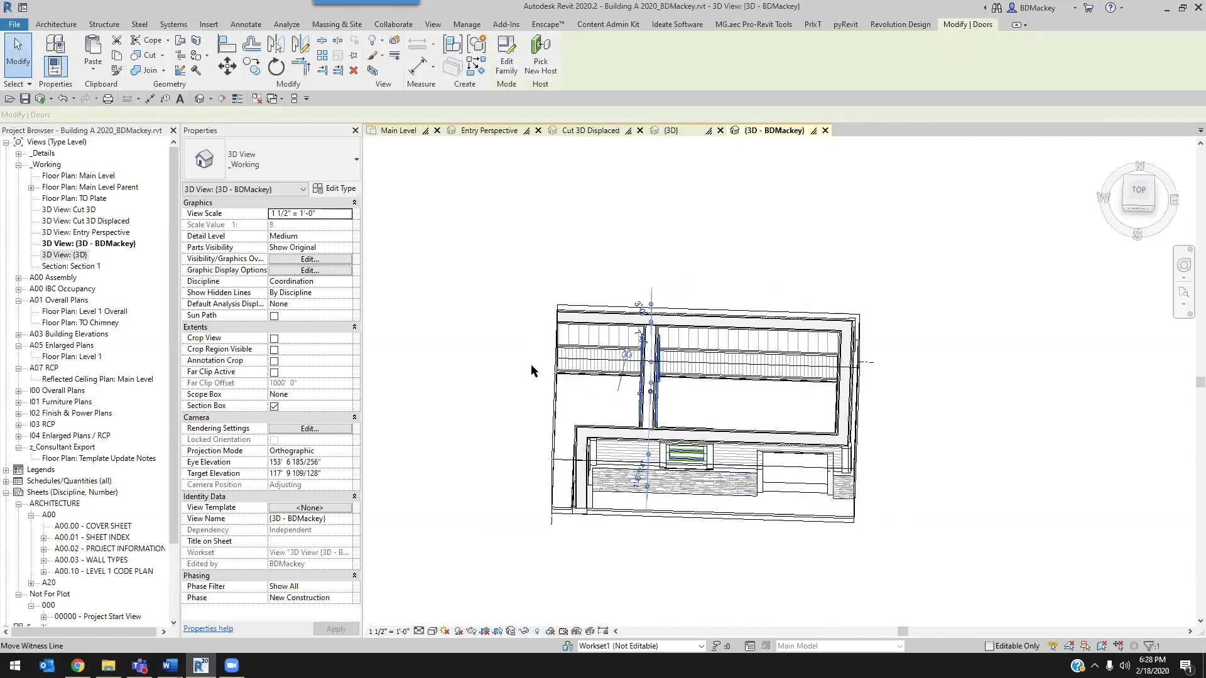
Step: Orbit the default 3D view toward the porch front and turn off its section box
middle_click_drag(640, 369, 471, 390, "shift")
middle_click_drag(614, 398, 208, 401, "shift")
left_click(428, 310)
left_click(274, 406)
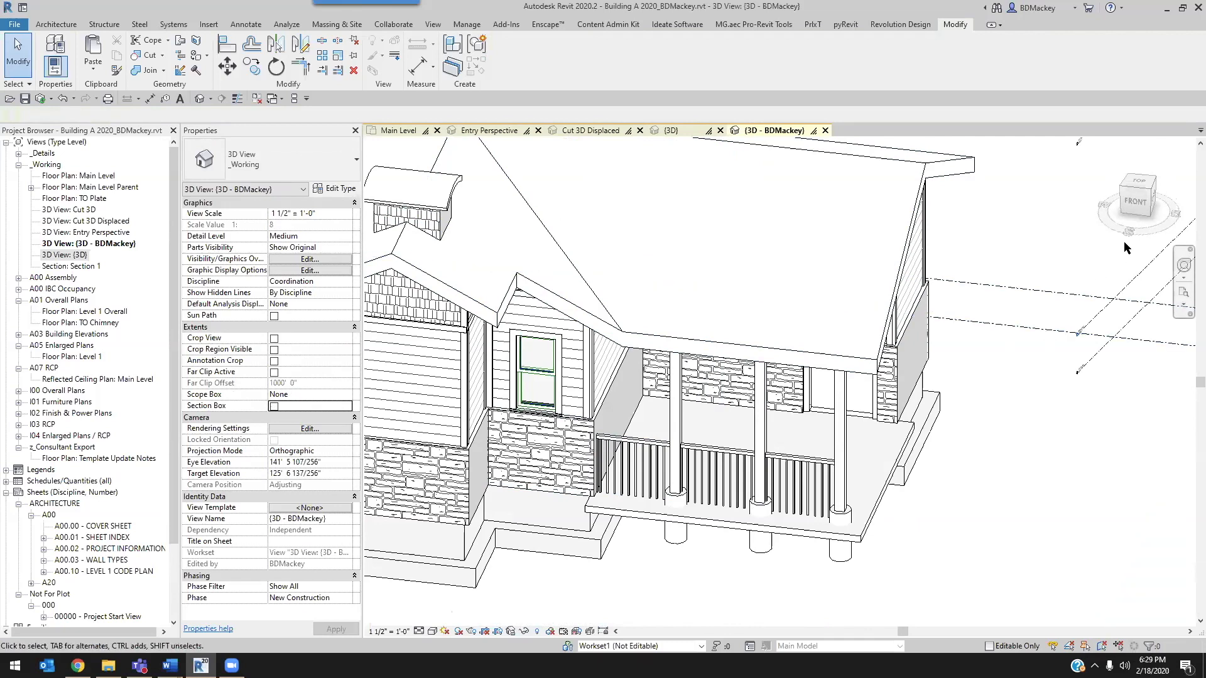
Step: Orient the {3D} view to the Level 1 floor plan
left_click(684, 131)
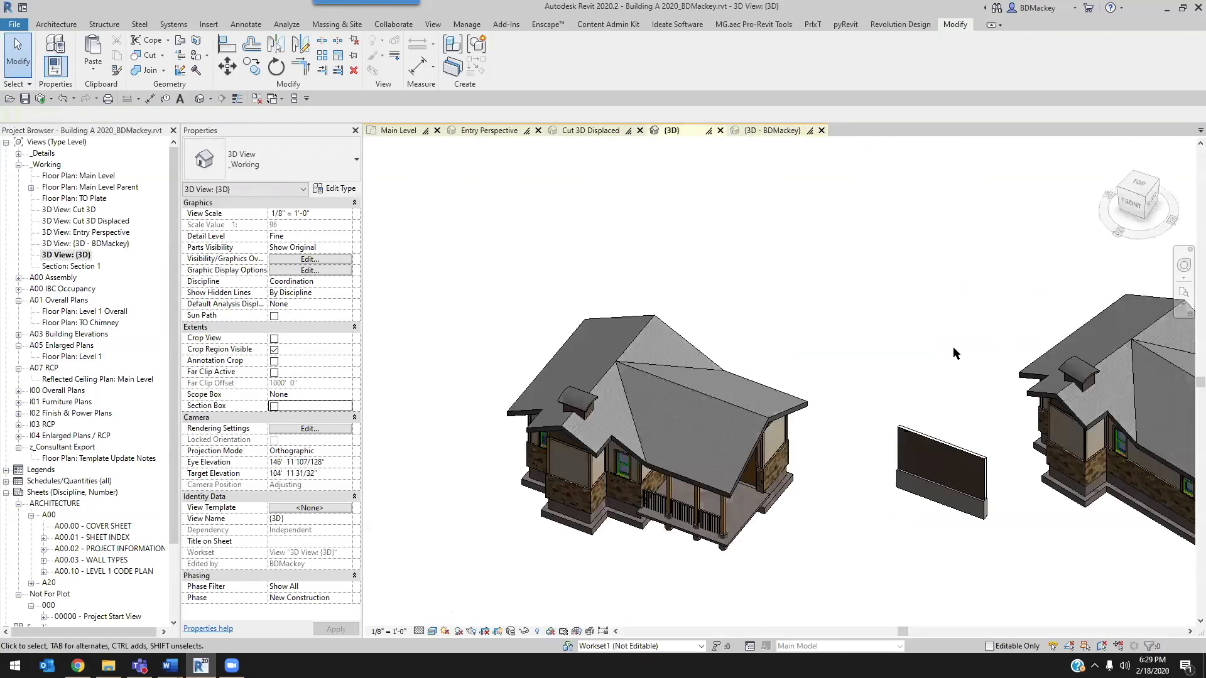
right_click(1135, 204)
mouse_move(1109, 359)
mouse_move(1021, 357)
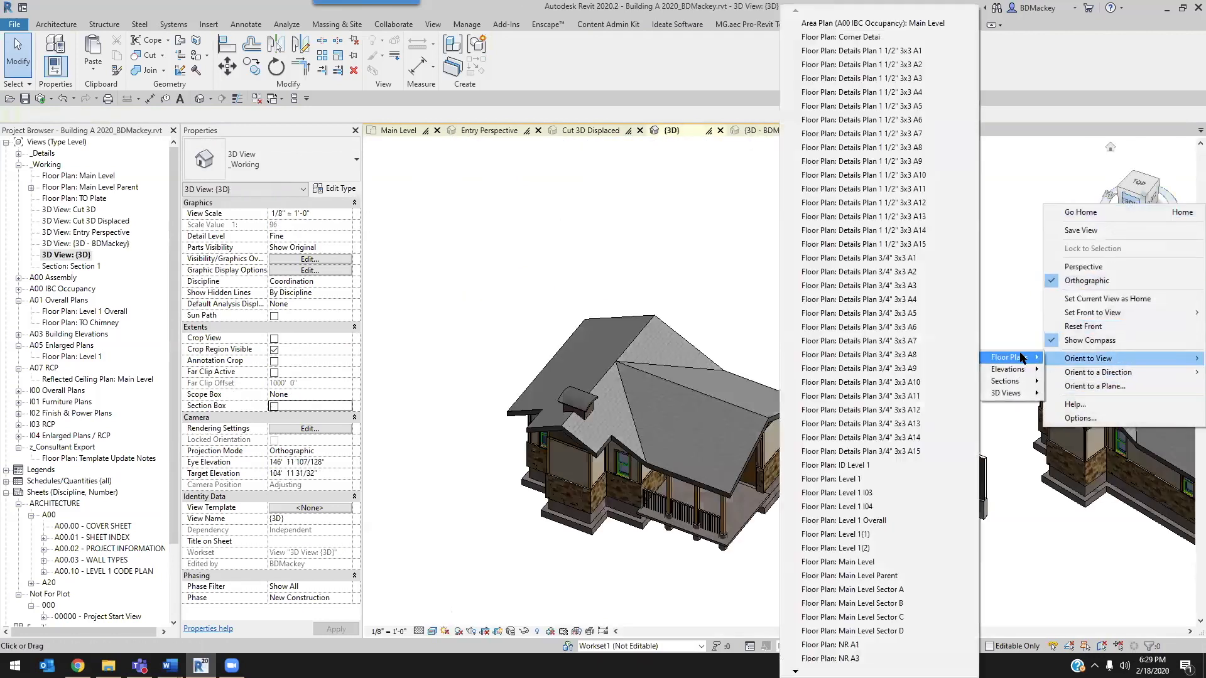
left_click(851, 478)
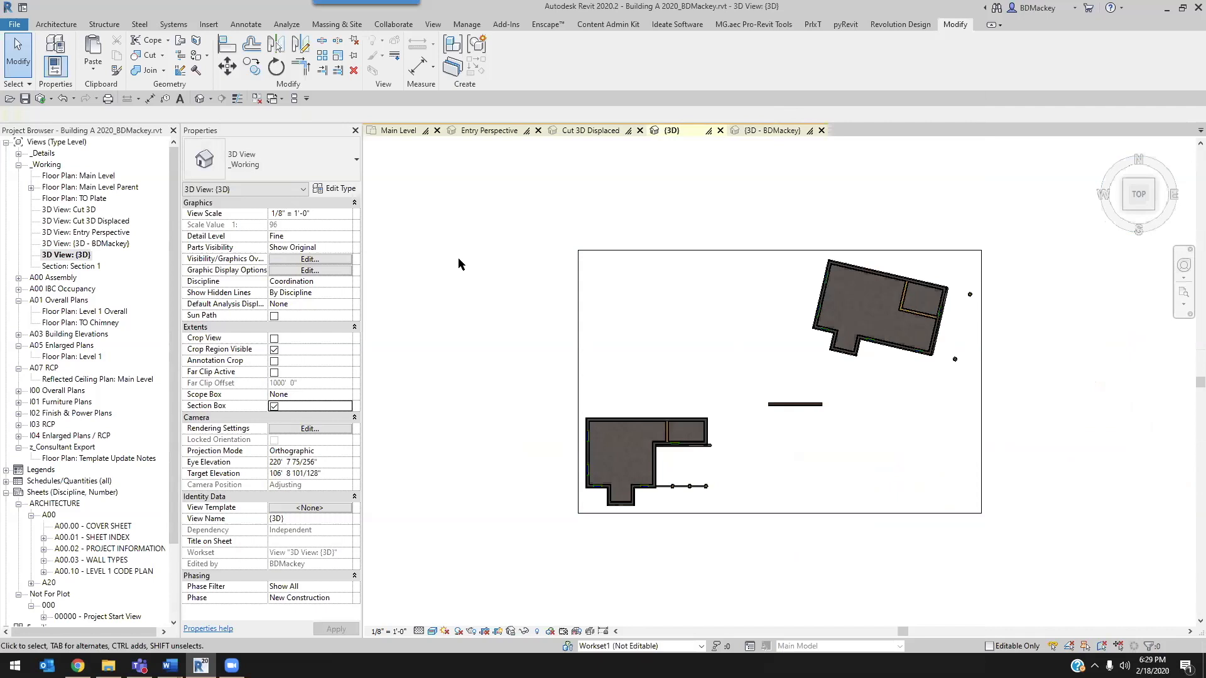
Step: Set the visual style of the plan-oriented {3D} view to Hidden Line
right_click(1137, 204)
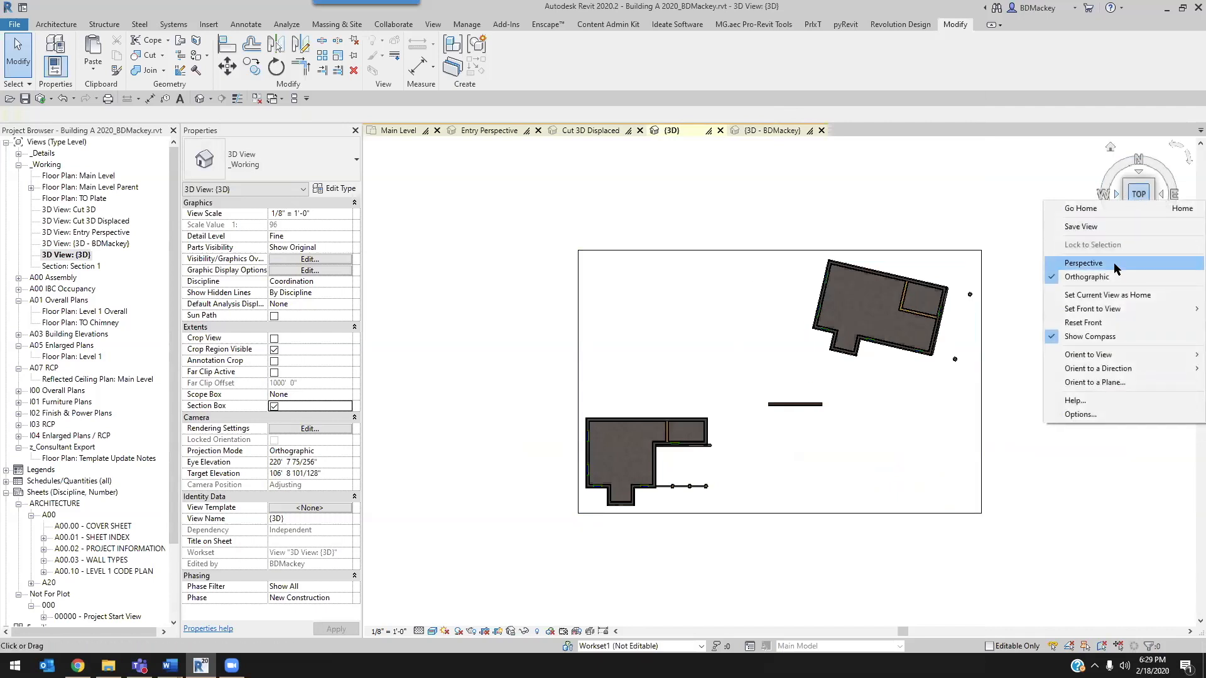
left_click(773, 457)
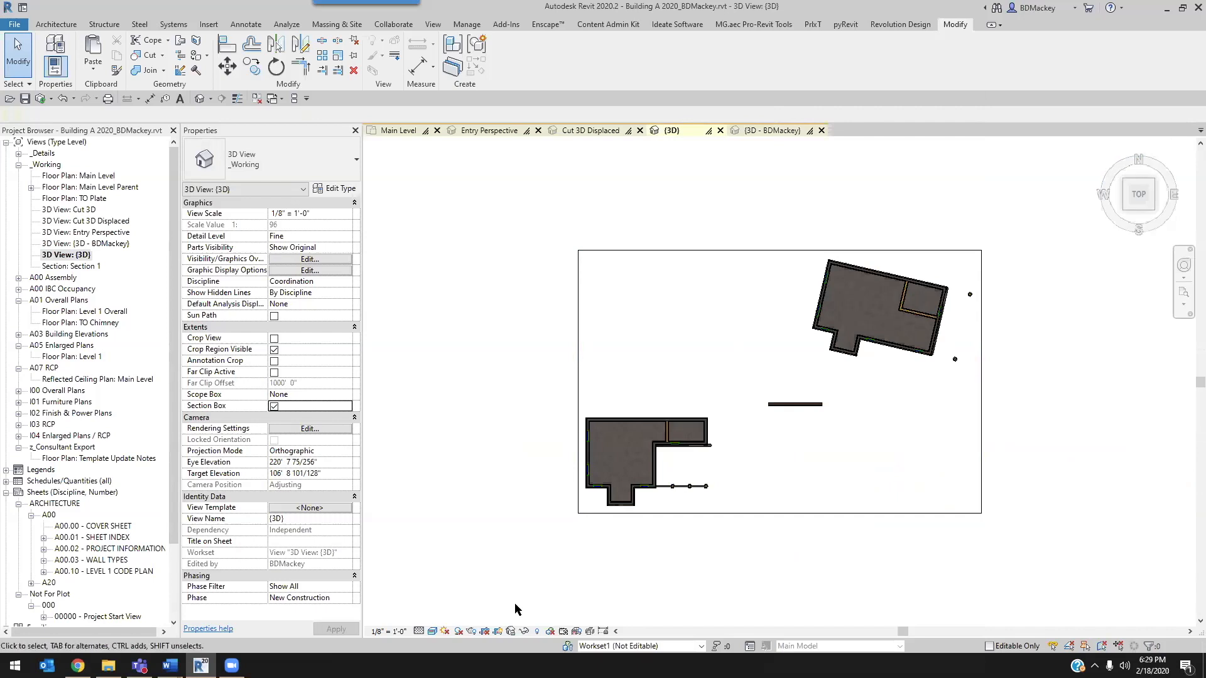
left_click(433, 631)
left_click(474, 567)
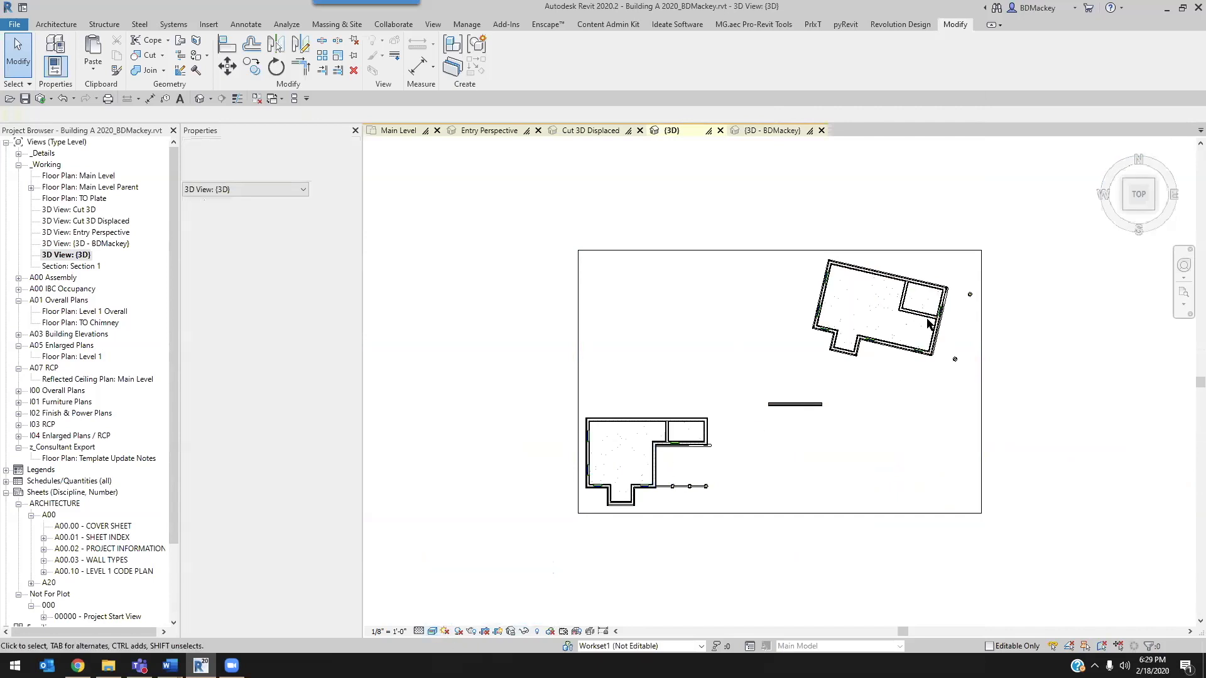
Step: Shrink the section box in the {3D} view so it closely encloses only the unrotated building
left_click(981, 382)
left_click_drag(981, 382, 717, 382)
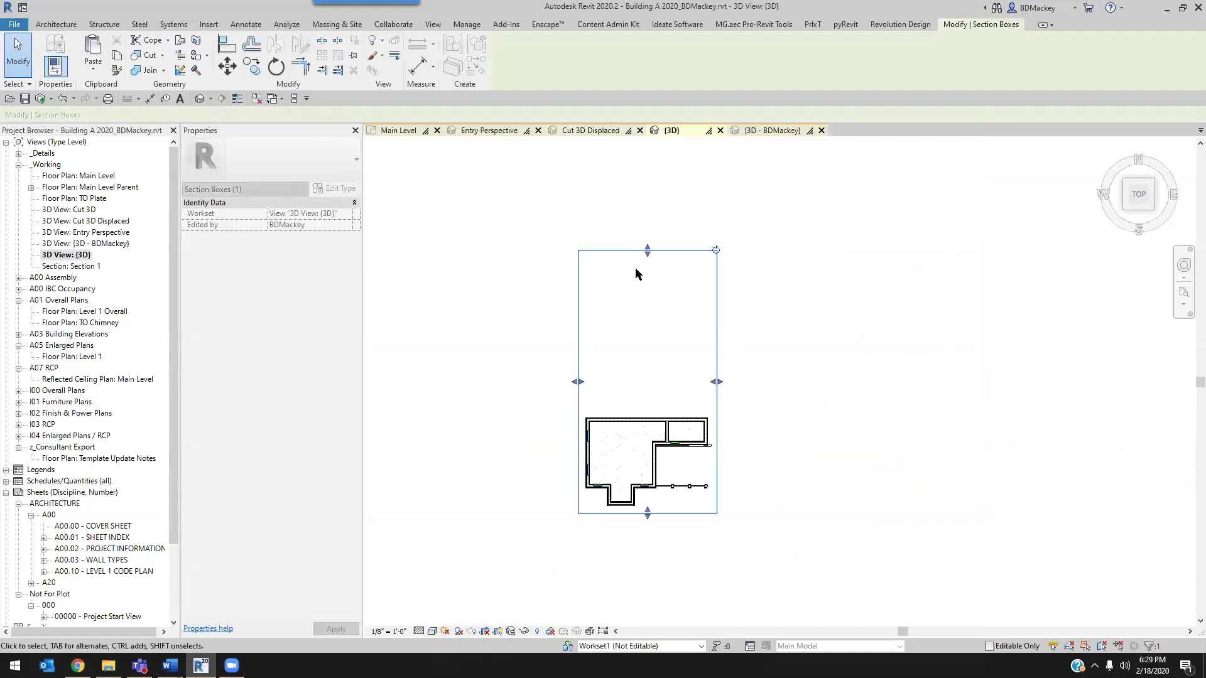
left_click_drag(653, 295, 657, 407)
scroll(657, 481, "up", 9)
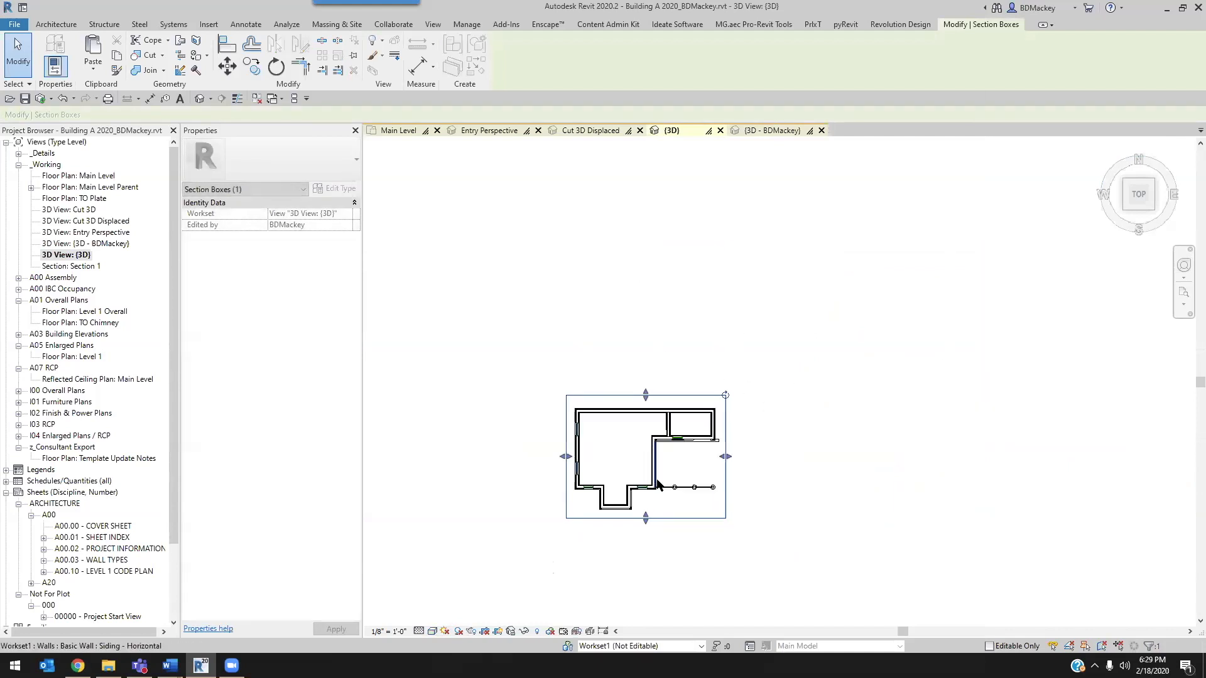
middle_click_drag(1017, 358, 1068, 327)
Step: Change the projection of the plan-oriented {3D} view to Perspective and deselect the section box
right_click(1139, 193)
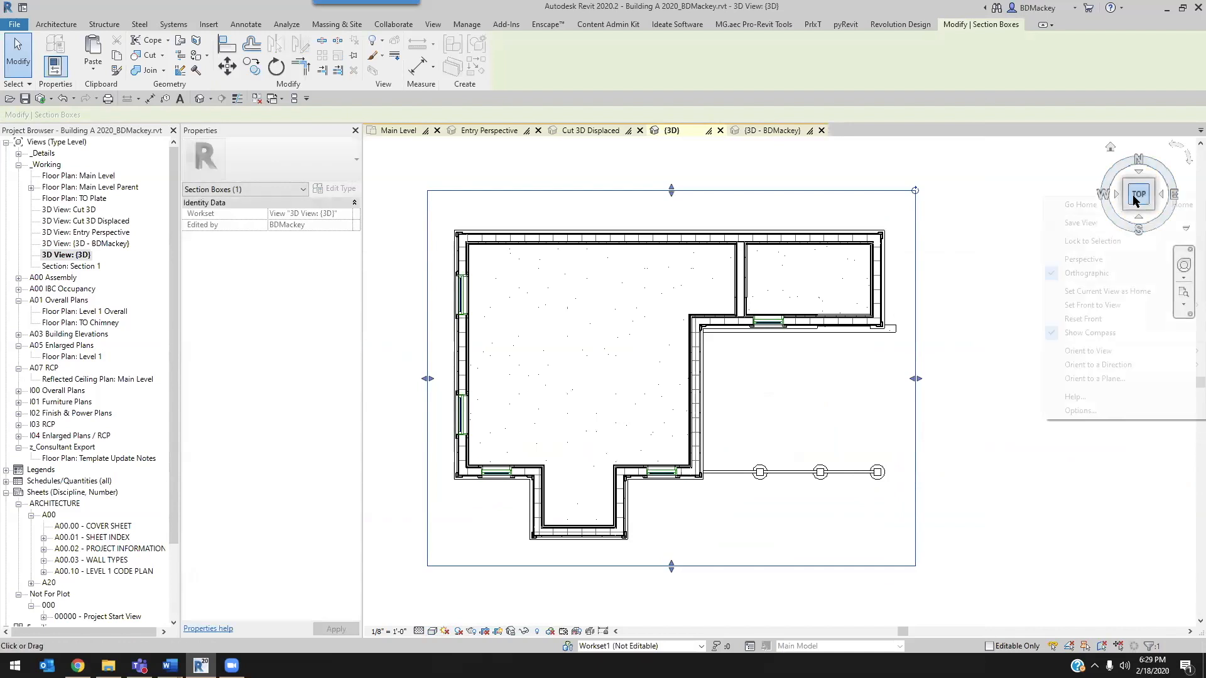
left_click(1110, 258)
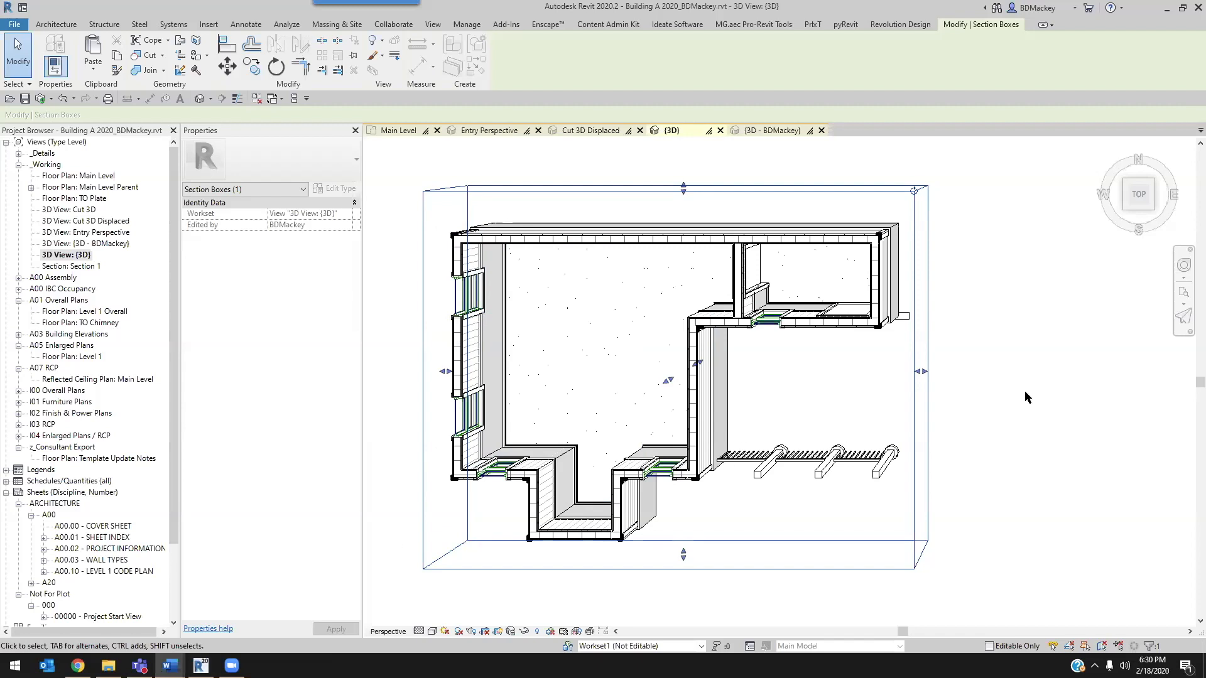
left_click(985, 343)
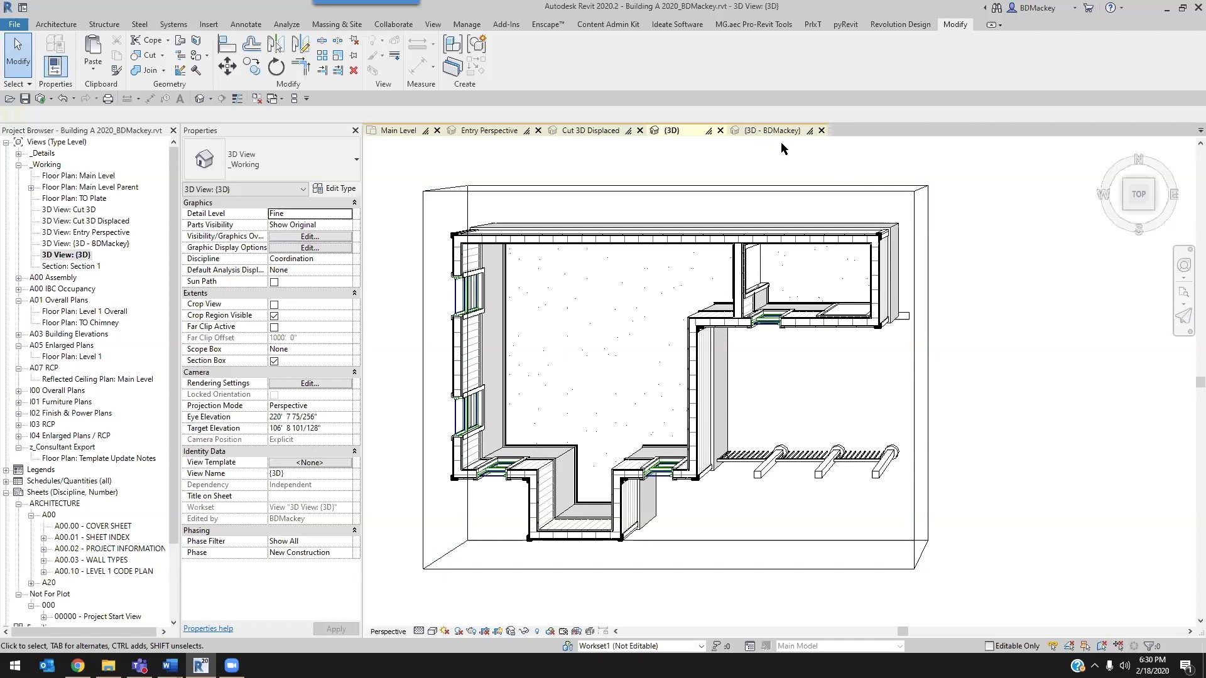
Step: Switch to the Main Level floor plan and close all inactive views
left_click(402, 131)
left_click(257, 98)
scroll(469, 223, "down", 3)
Step: Flip the Section 1 line through areas A and C so that it looks toward areas B and D
left_click(486, 420)
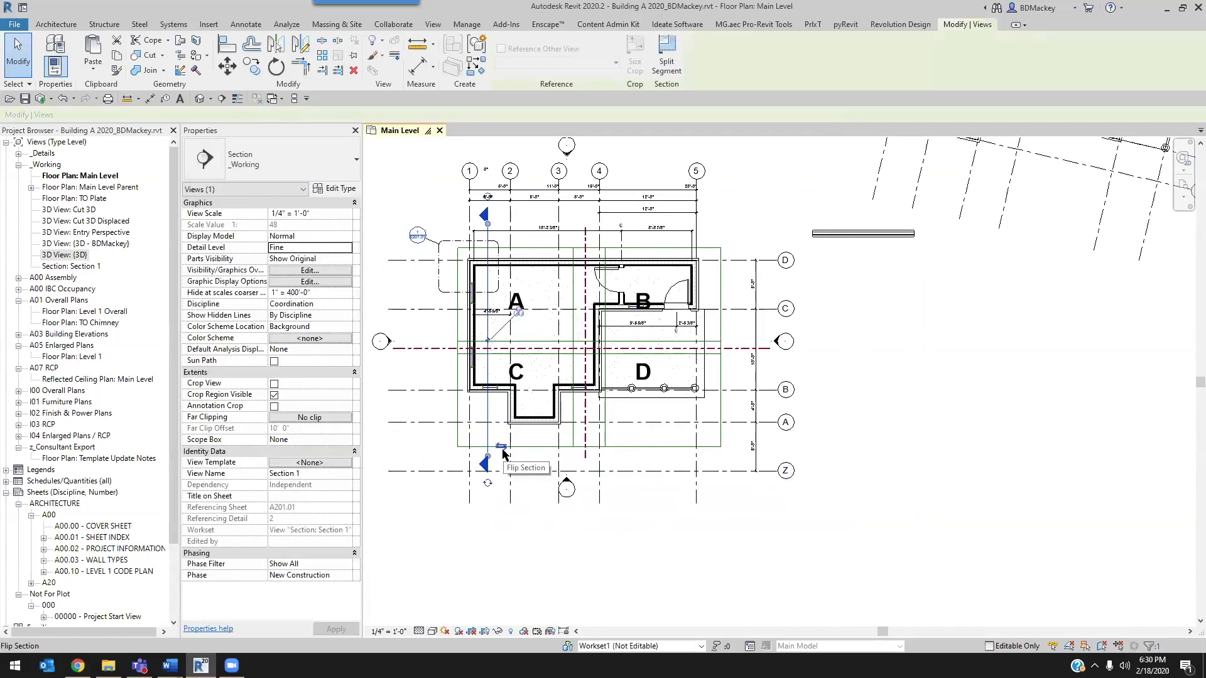
scroll(491, 204, "up", 5)
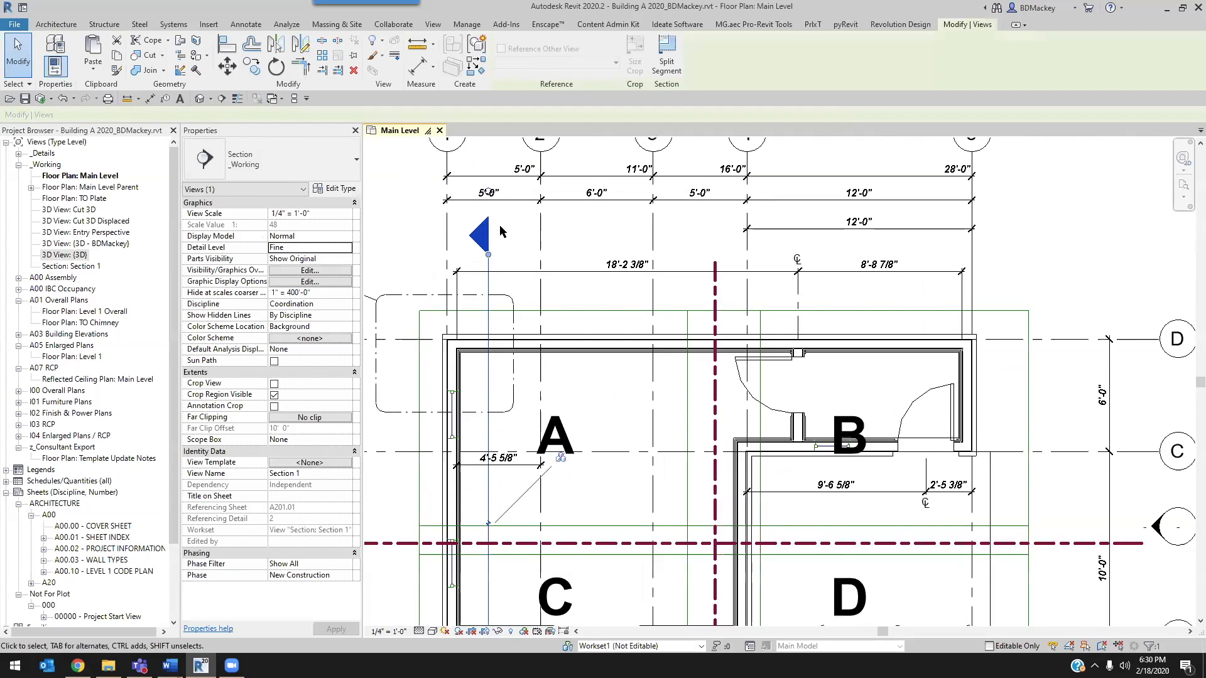
left_click(515, 270)
middle_click_drag(489, 293, 557, 229)
left_click(544, 234)
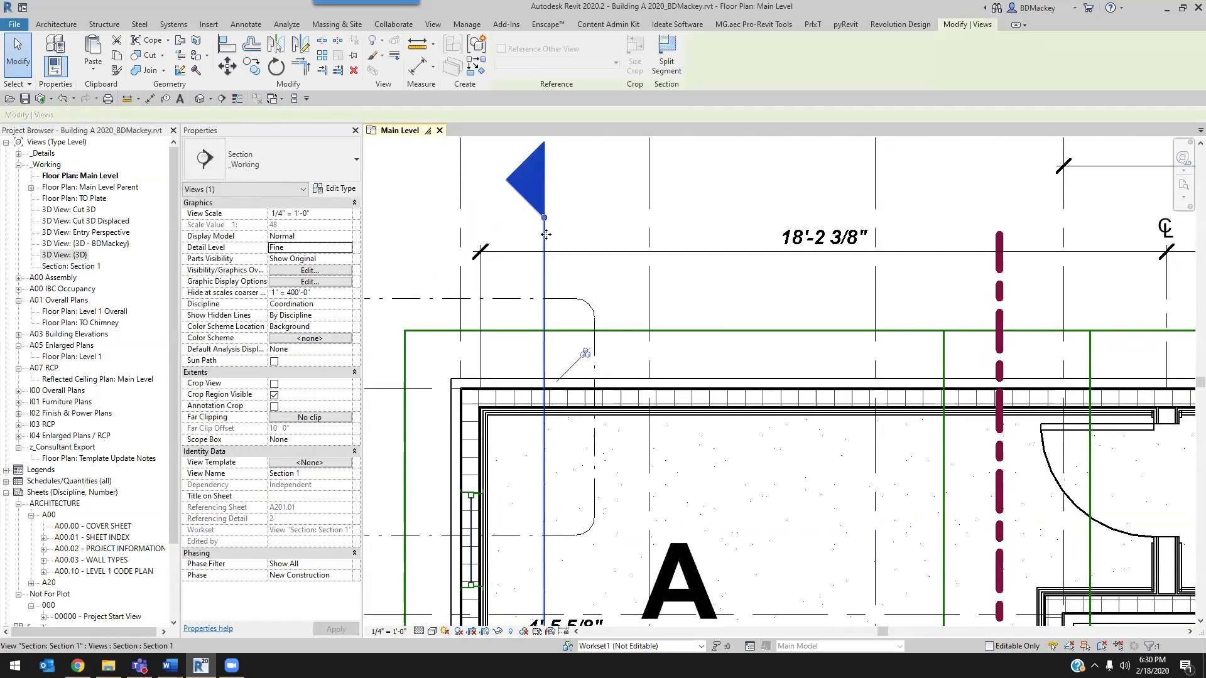
right_click(545, 234)
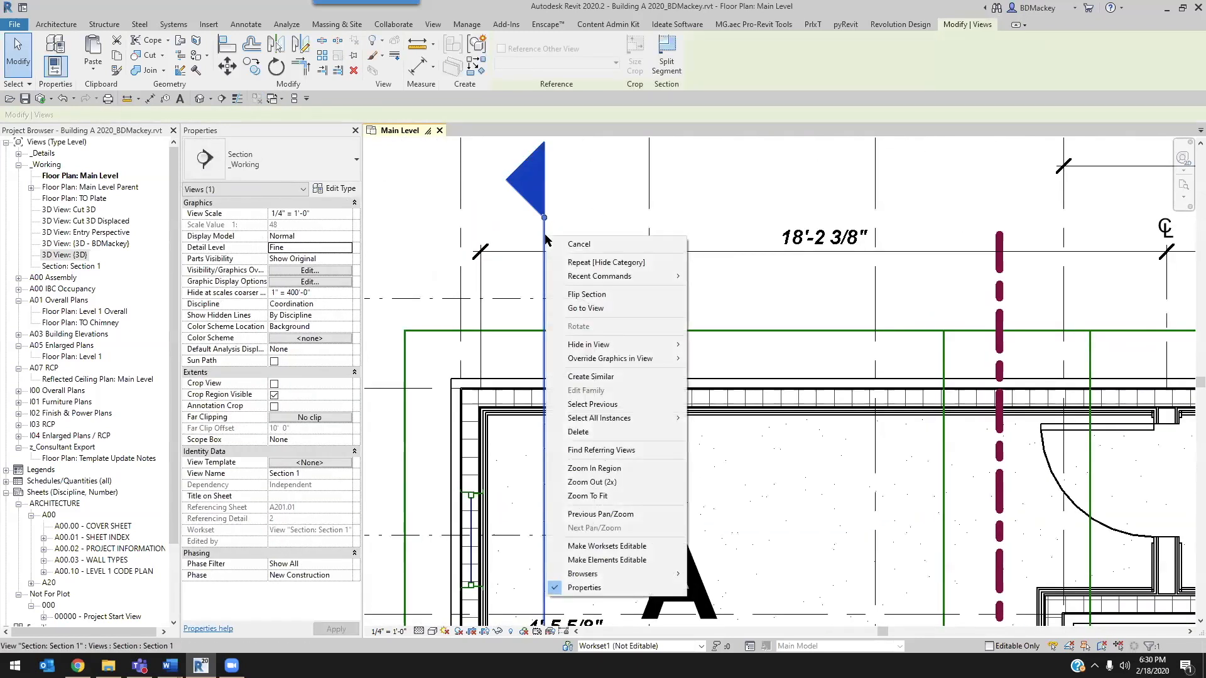
left_click(589, 300)
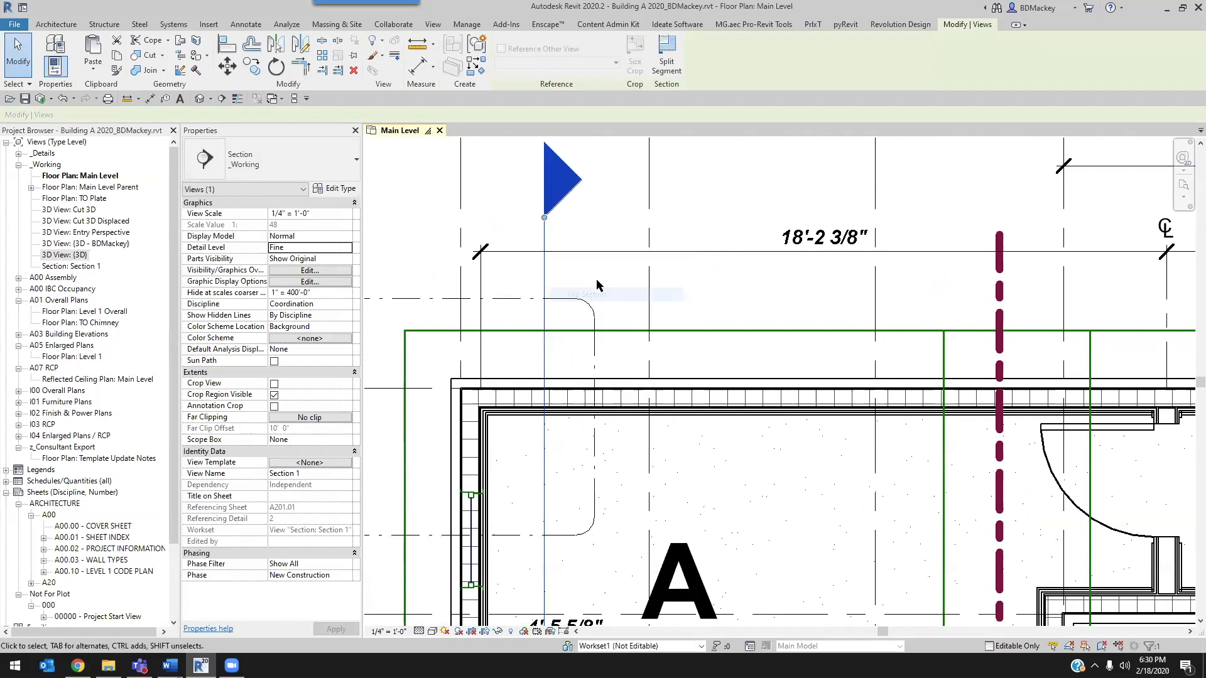
Step: Flip Section 1 back to its original direction, examine its flip control at the lower end, and deselect it
right_click(544, 235)
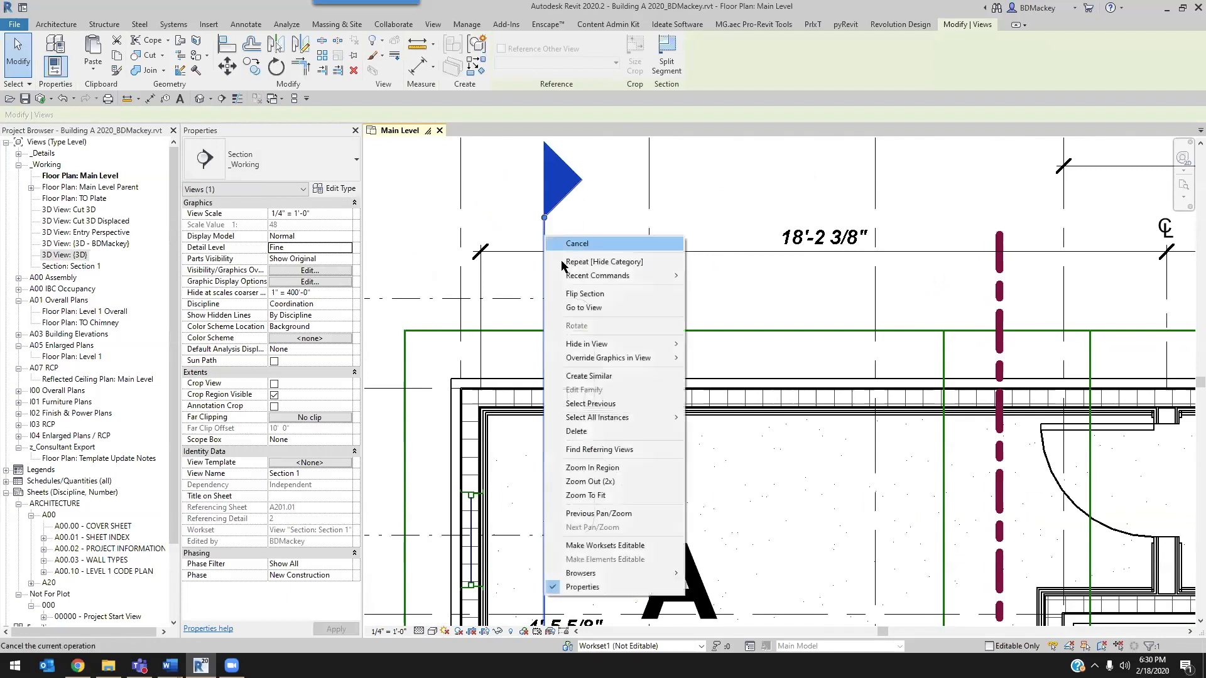
left_click(584, 293)
scroll(571, 344, "down", 10)
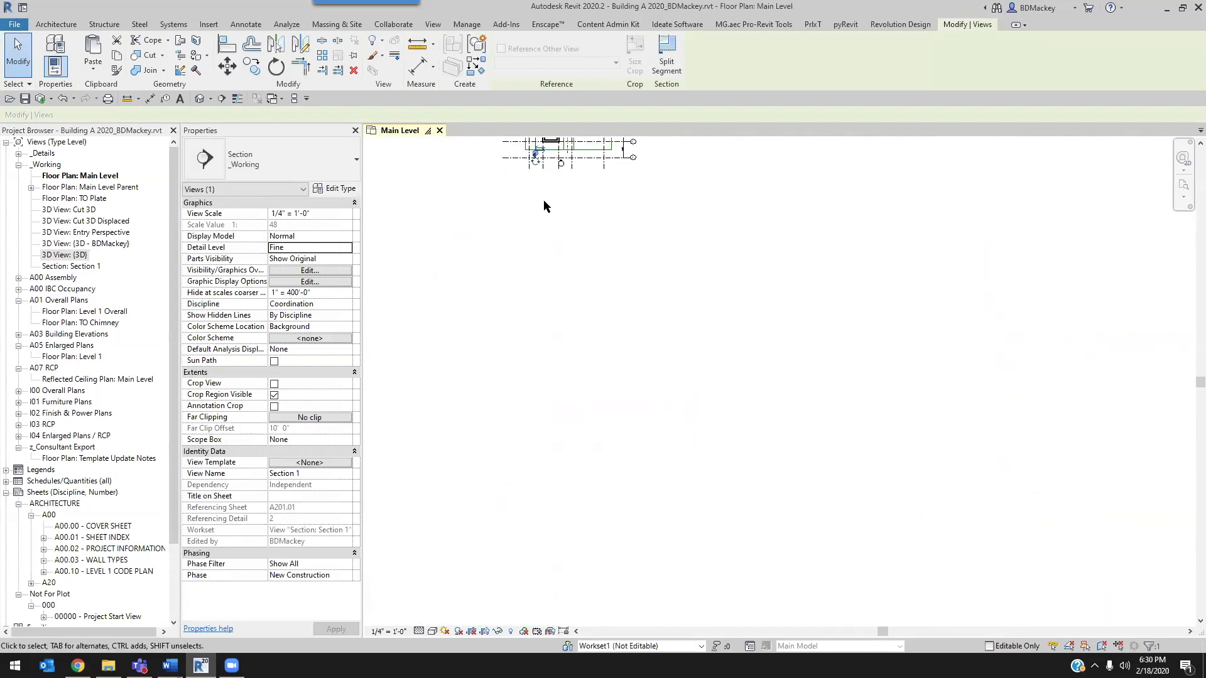
scroll(565, 270, "up", 8)
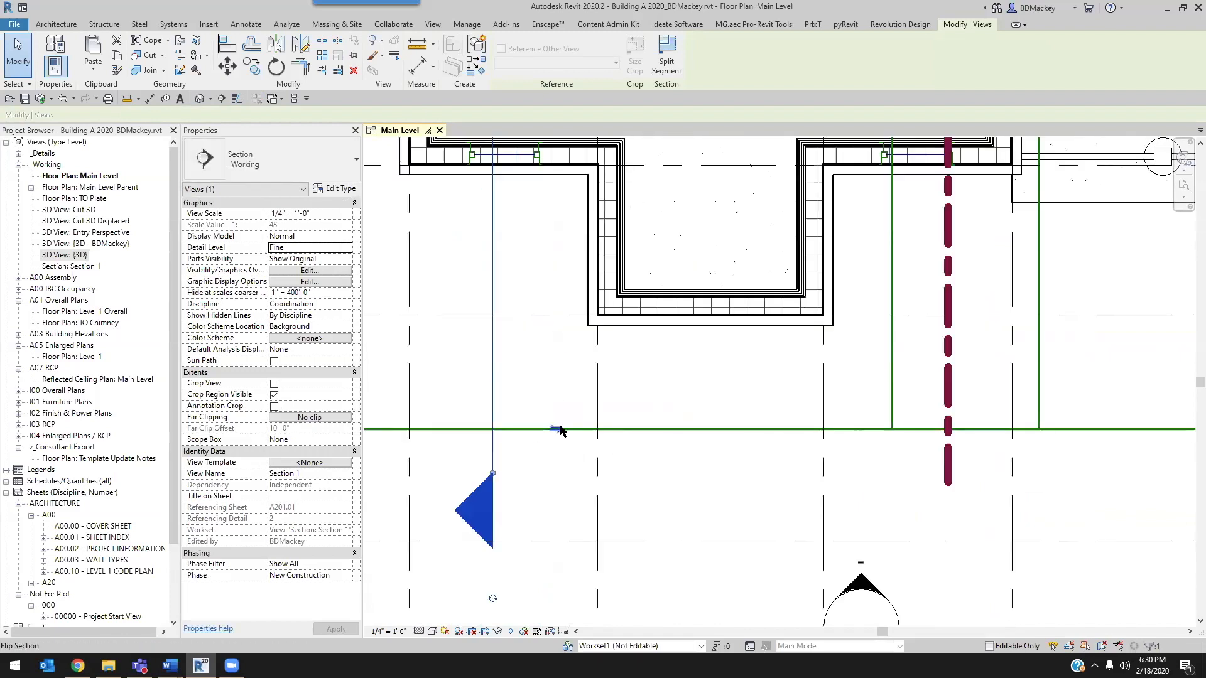
scroll(568, 436, "down", 4)
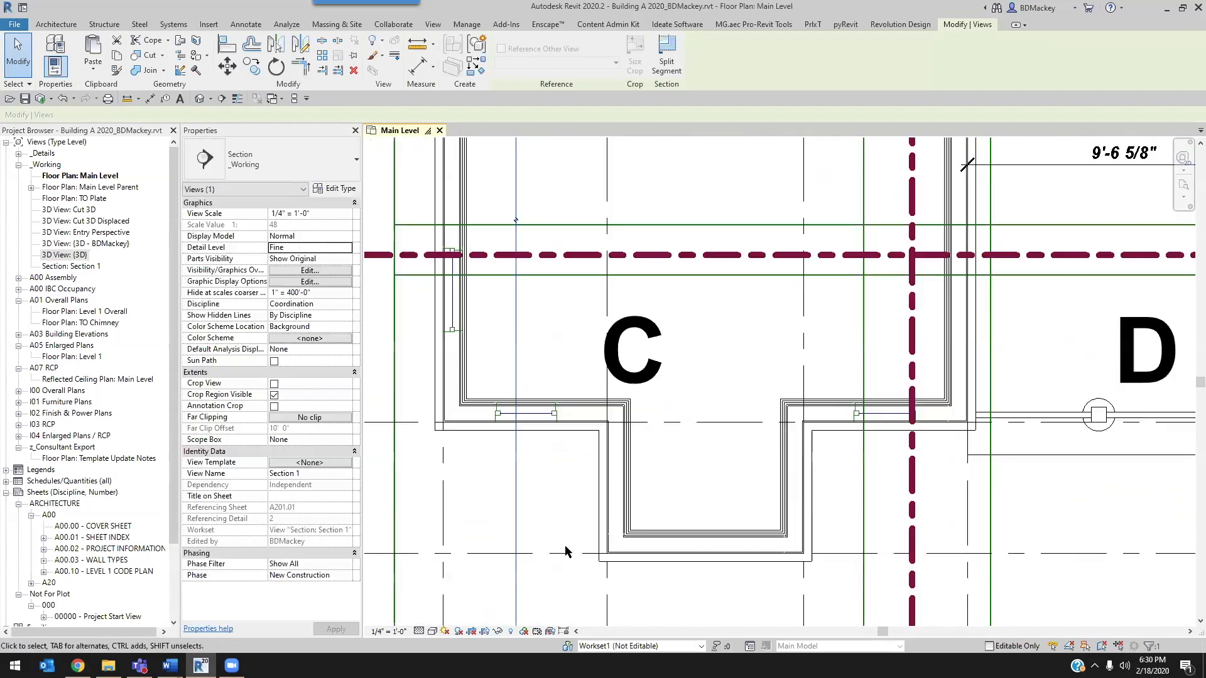
scroll(555, 240, "up", 2)
key("Escape")
scroll(525, 295, "up", 5)
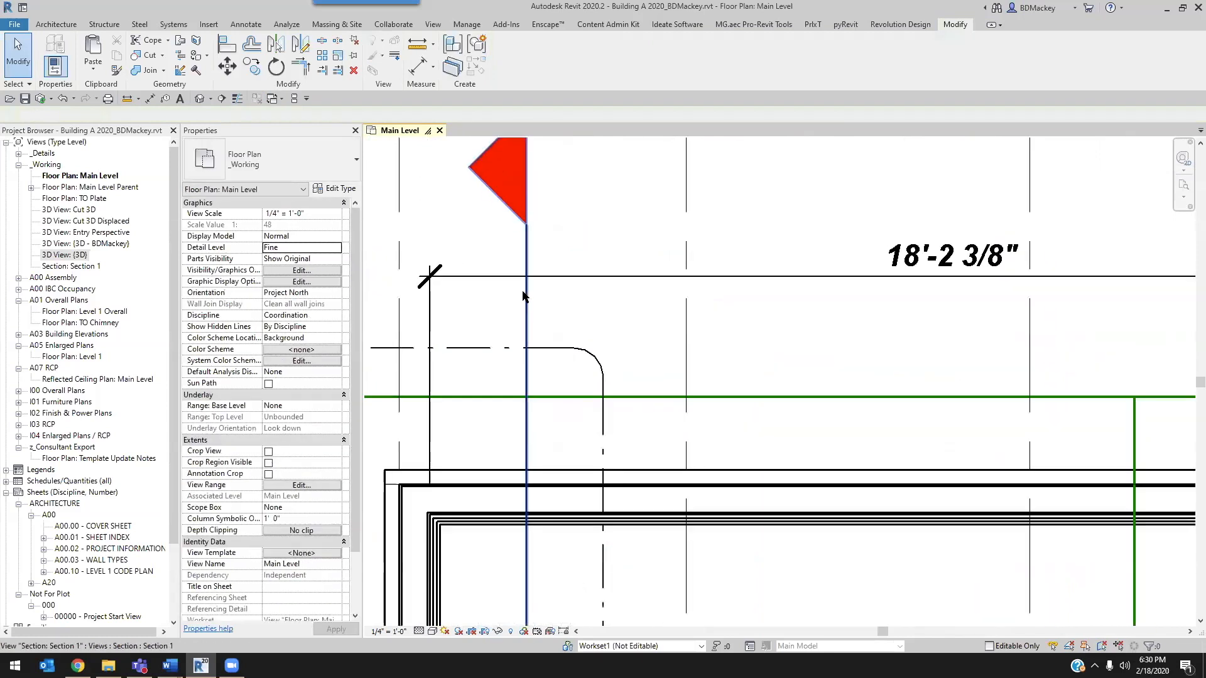
Step: Flip Section 1 to look toward areas B and D and open its section view
right_click(525, 295)
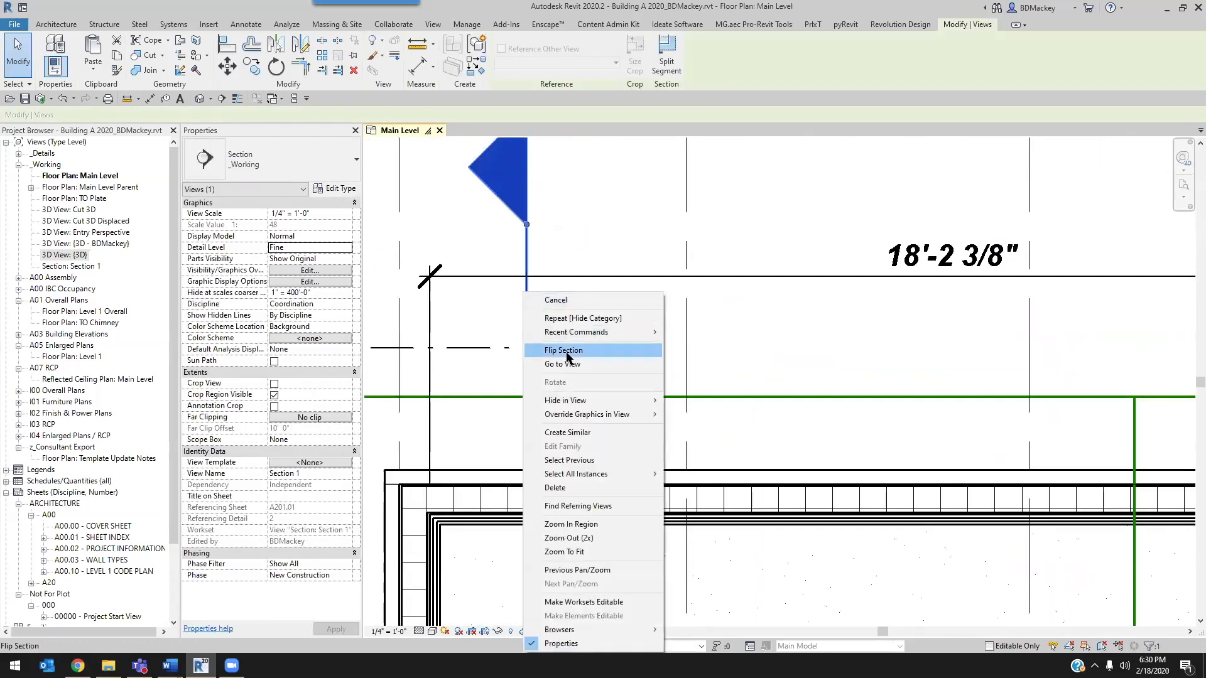
left_click(567, 357)
right_click(597, 293)
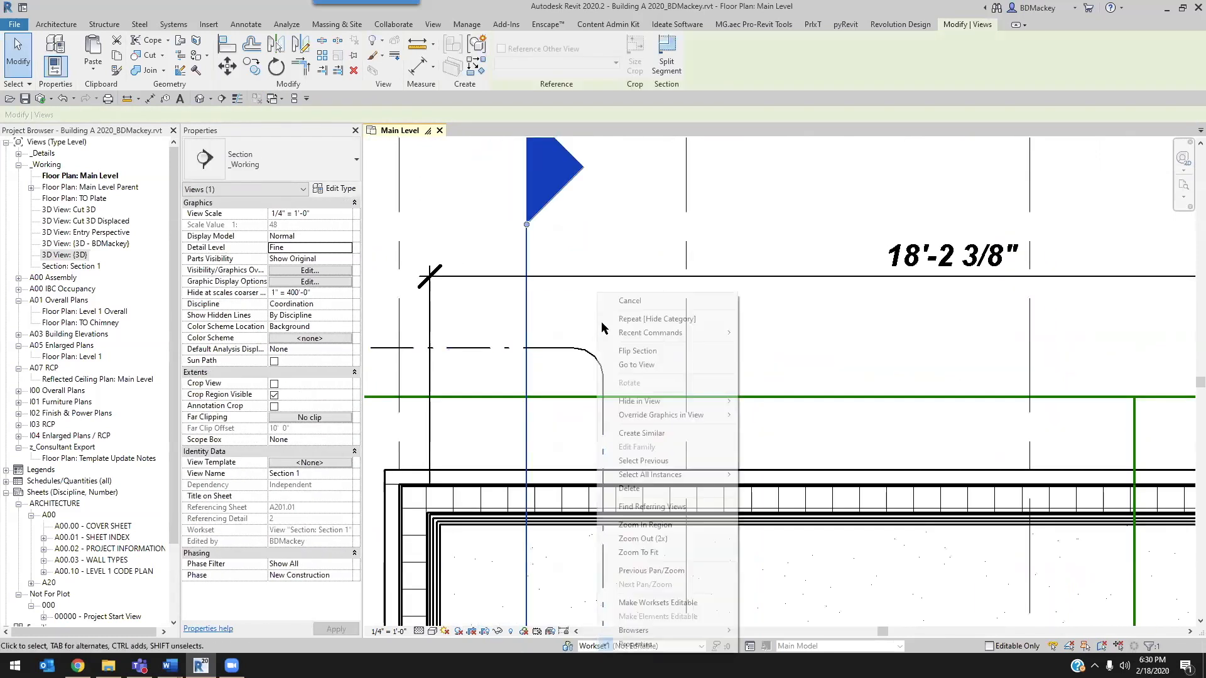
left_click(633, 366)
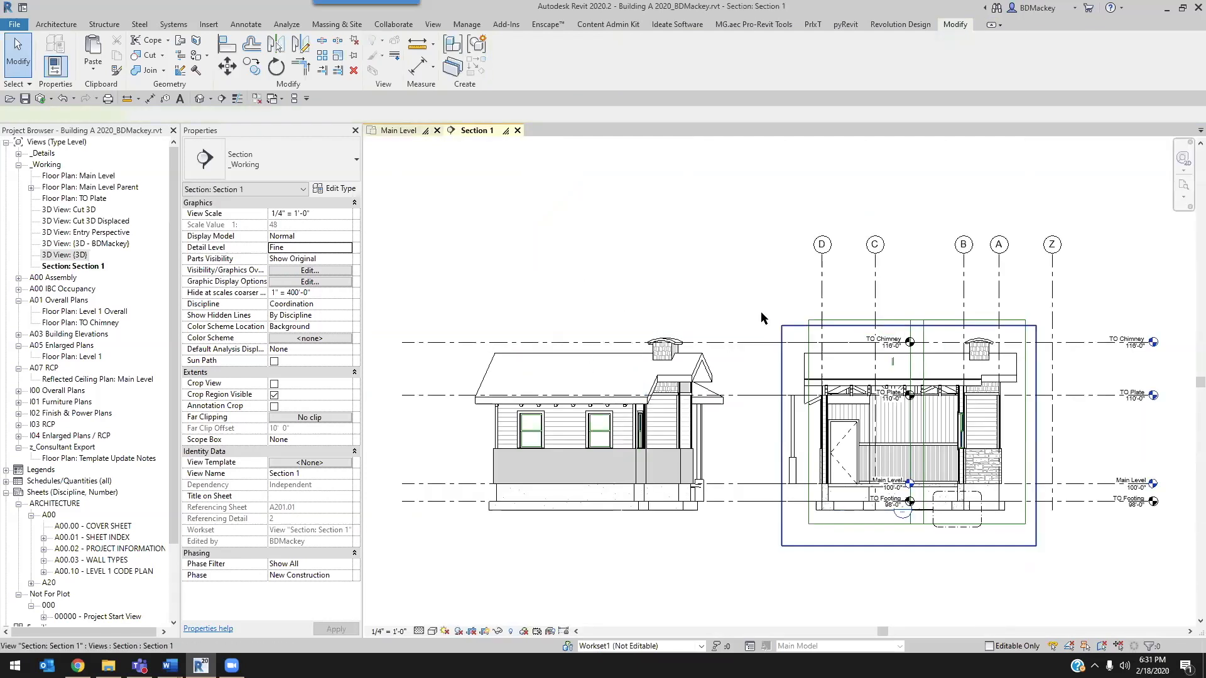
Step: Select the crop boundary in the Section 1 view and flip the section from there
left_click(782, 326)
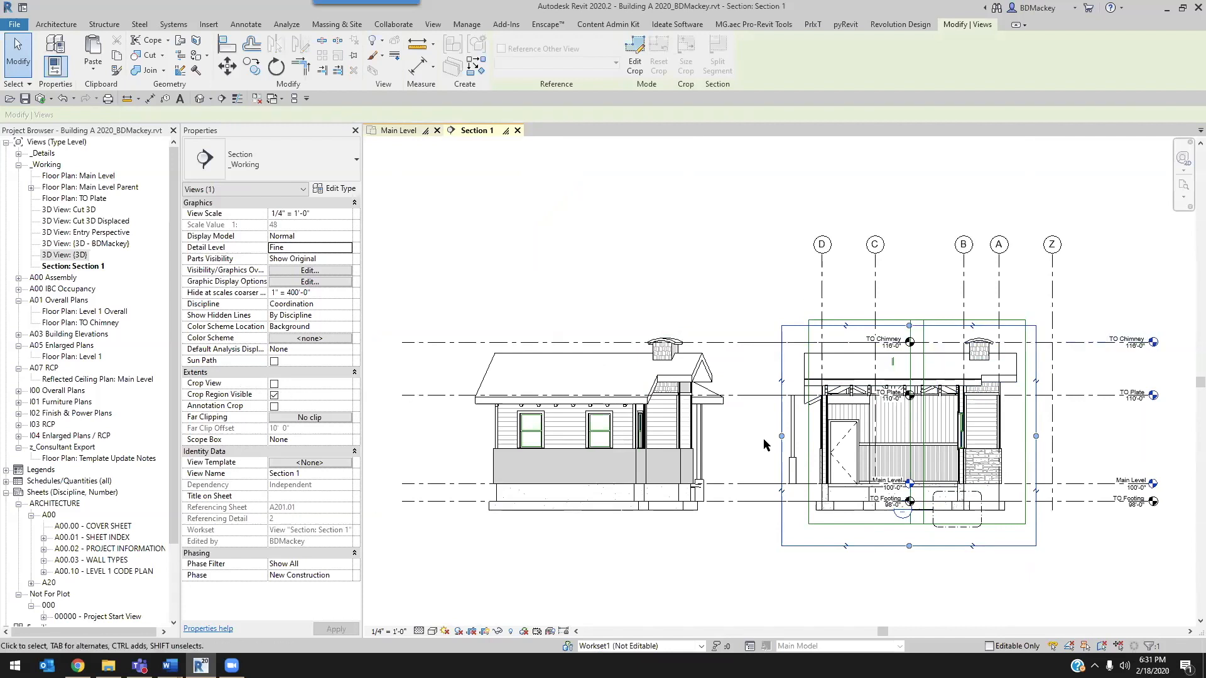
left_click(408, 133)
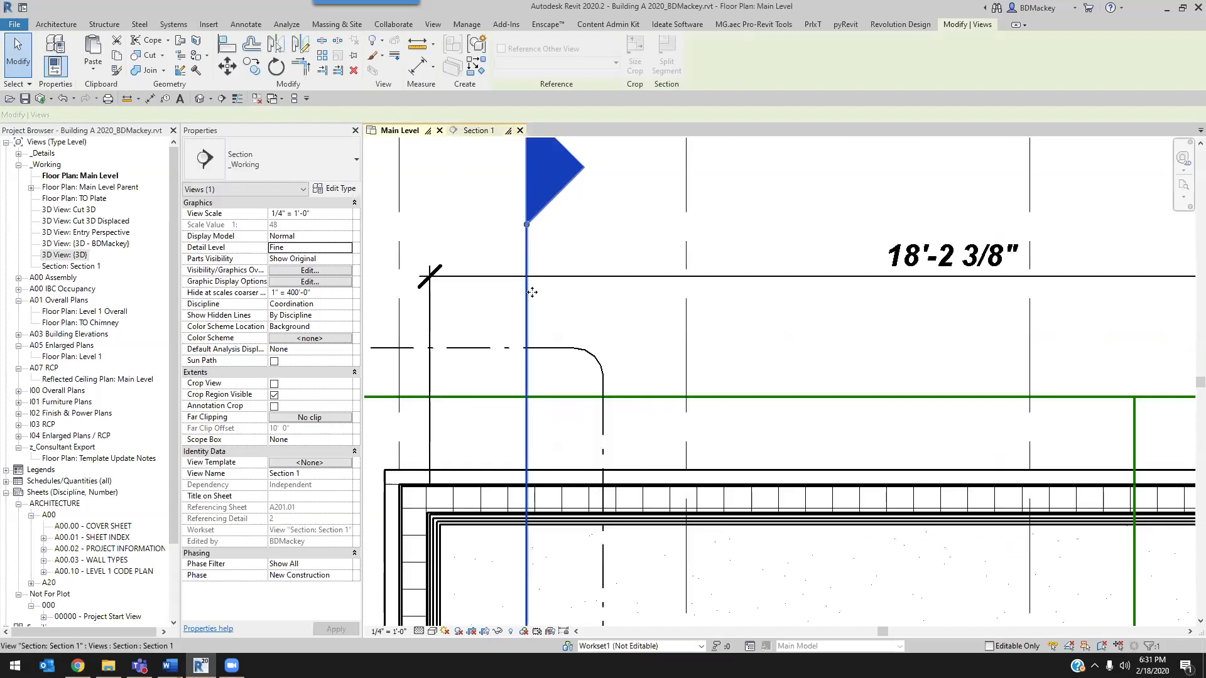
left_click(476, 132)
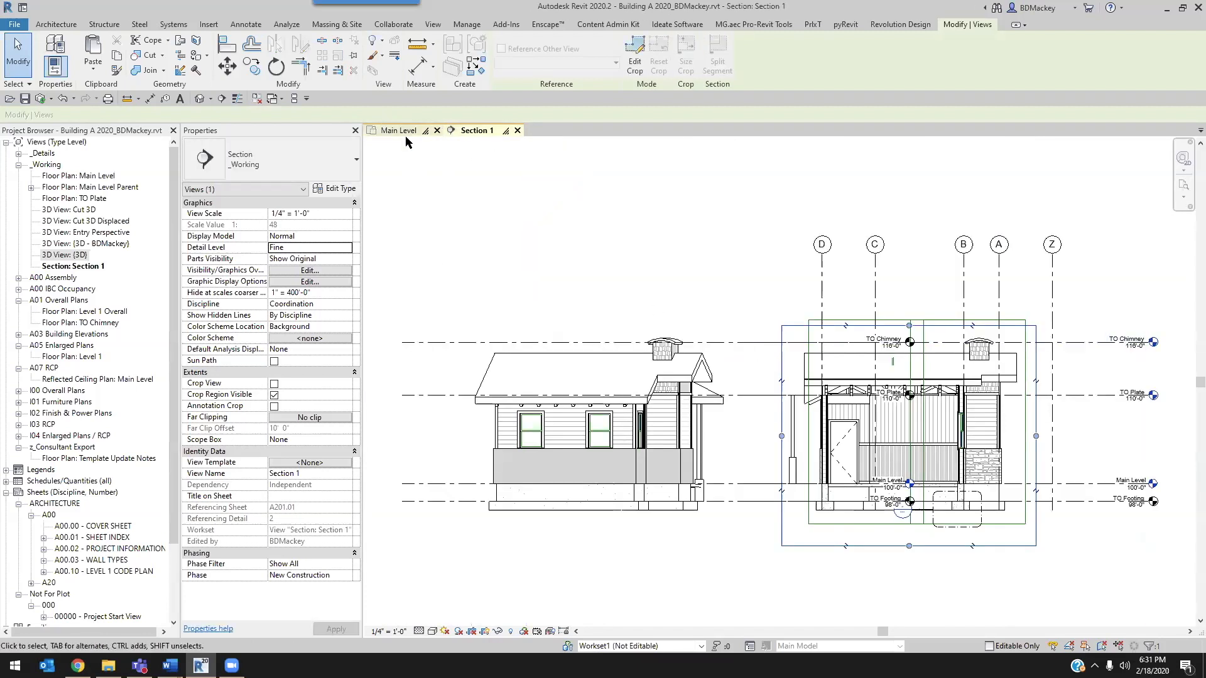
right_click(775, 303)
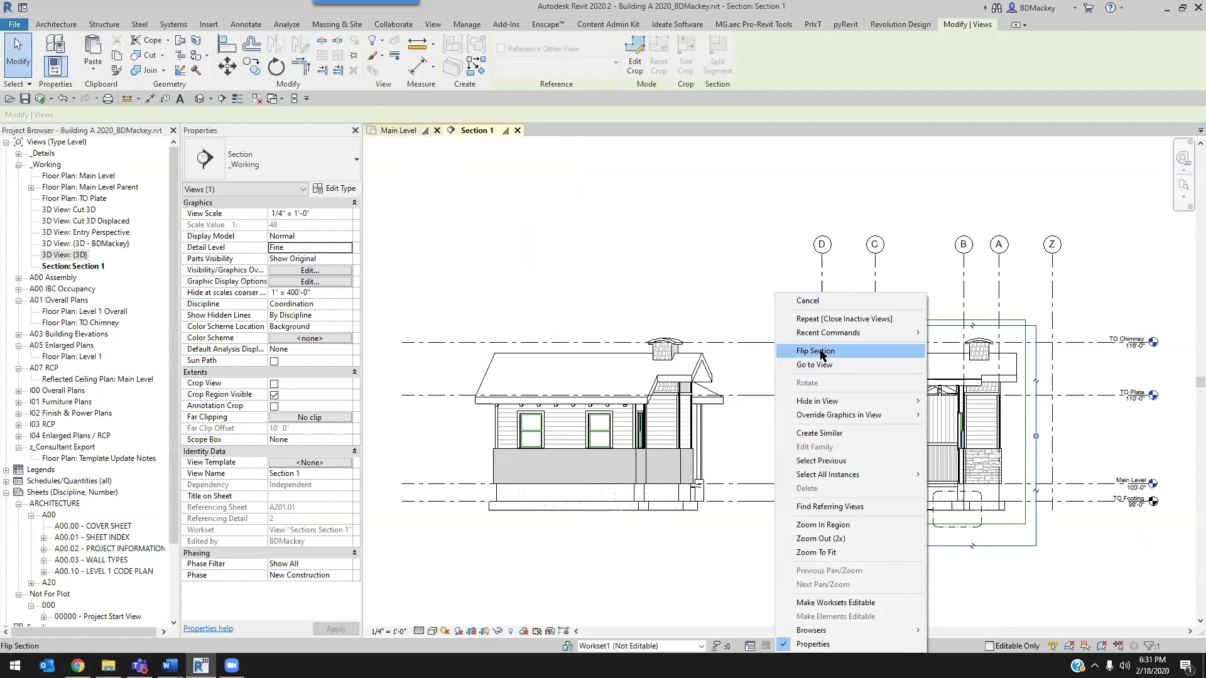
left_click(815, 350)
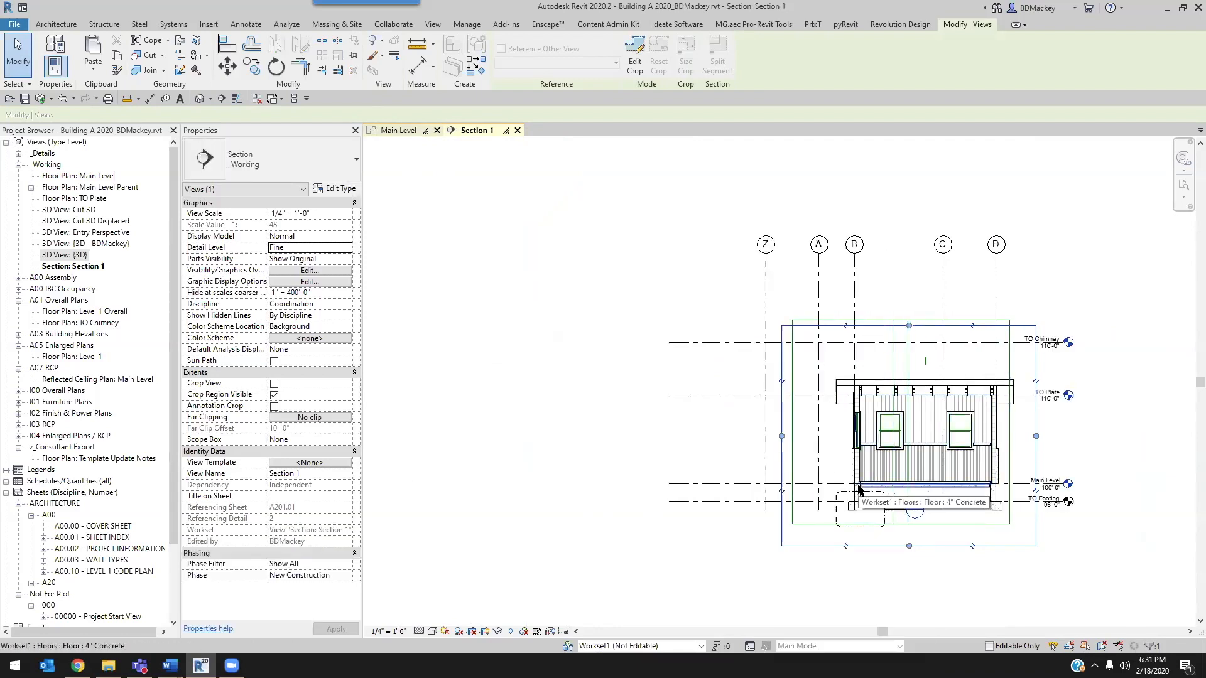
scroll(954, 495, "up", 2)
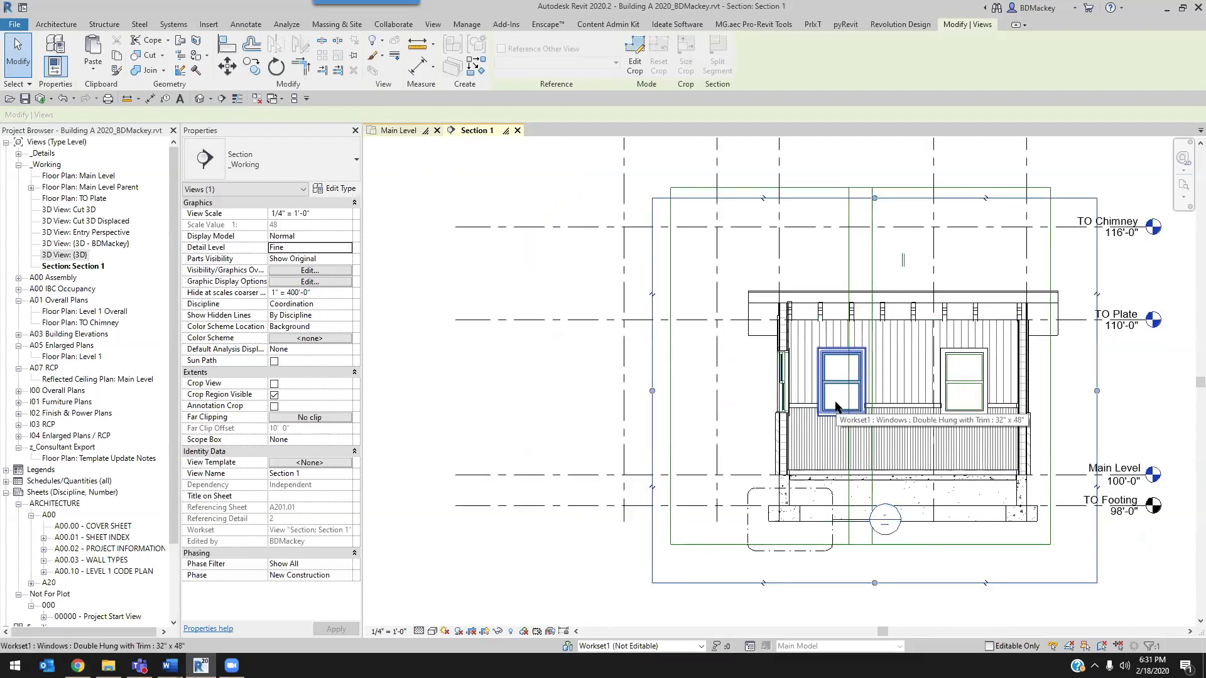
left_click(536, 191)
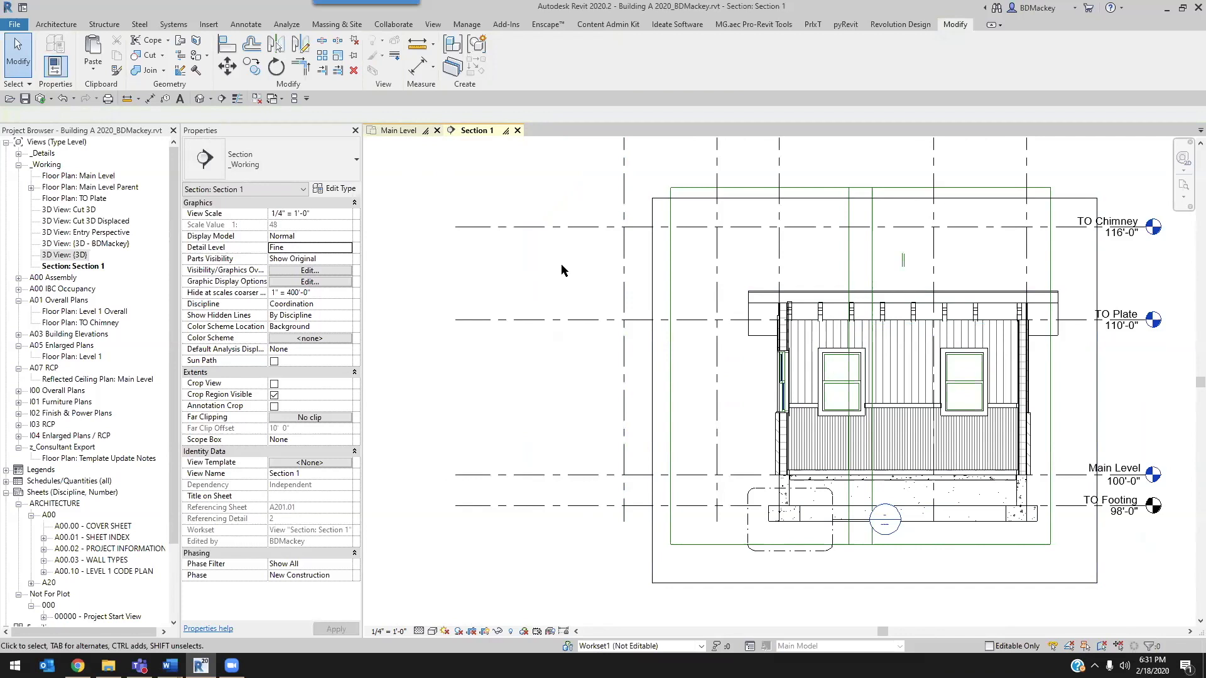
Step: Flip Section 1 back to look toward areas B and D using its crop boundary, then deselect it
left_click(652, 223)
right_click(653, 221)
left_click(676, 279)
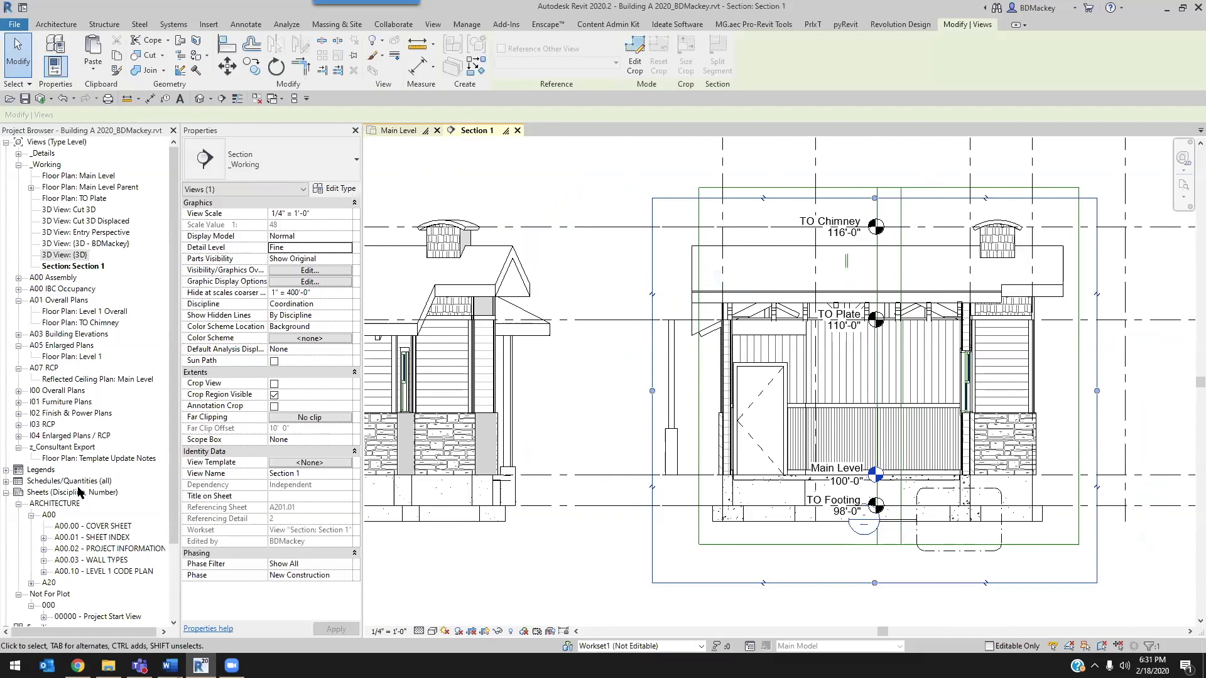
left_click(627, 275)
scroll(638, 193, "down", 3)
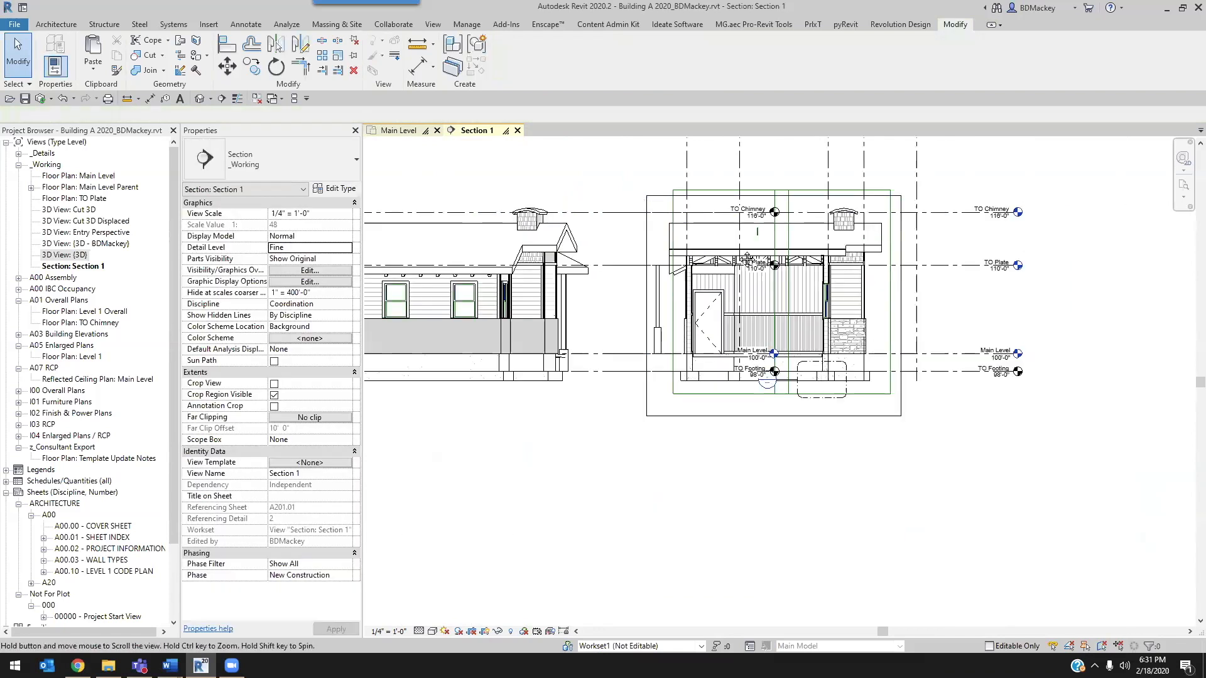
Step: Return to the Main Level floor plan and examine the marker at the lower end of Section 1
left_click(398, 130)
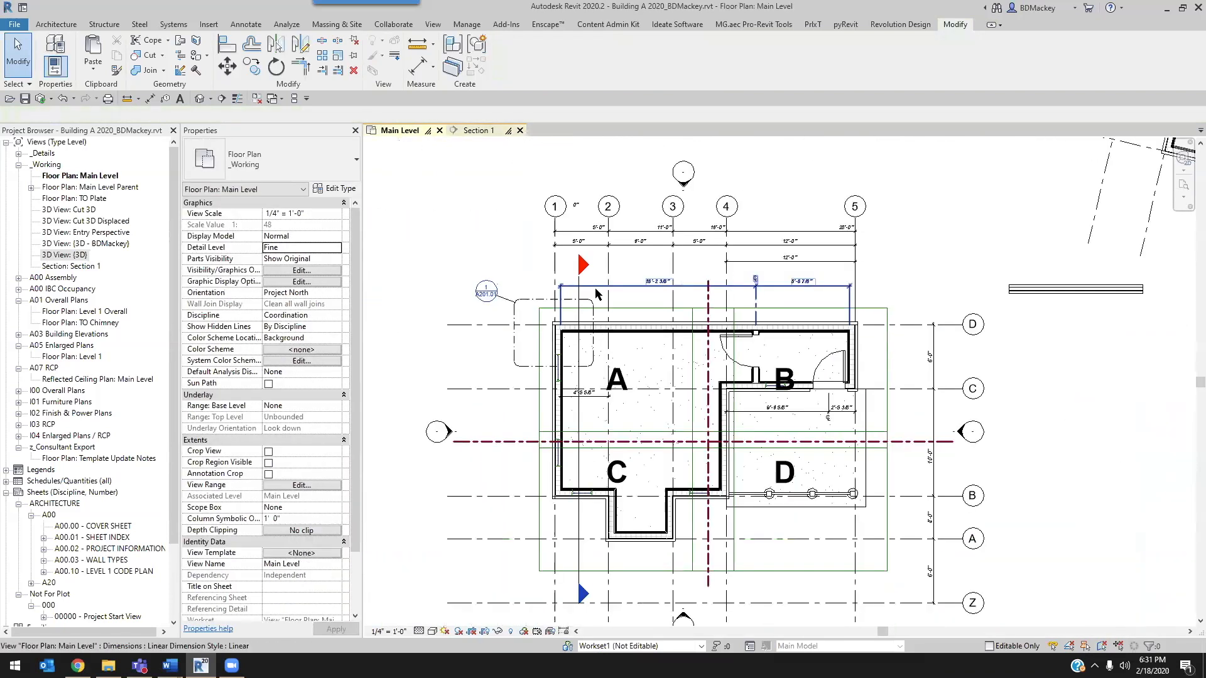
middle_click_drag(566, 607, 600, 517)
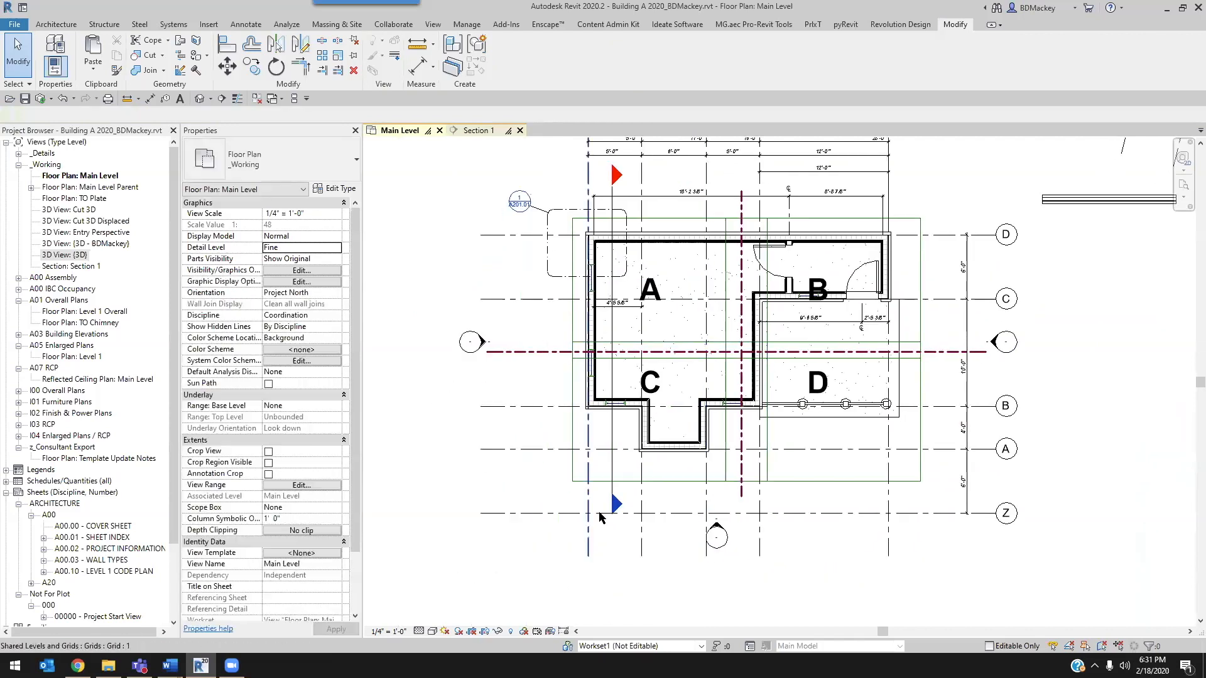
scroll(600, 517, "up", 3)
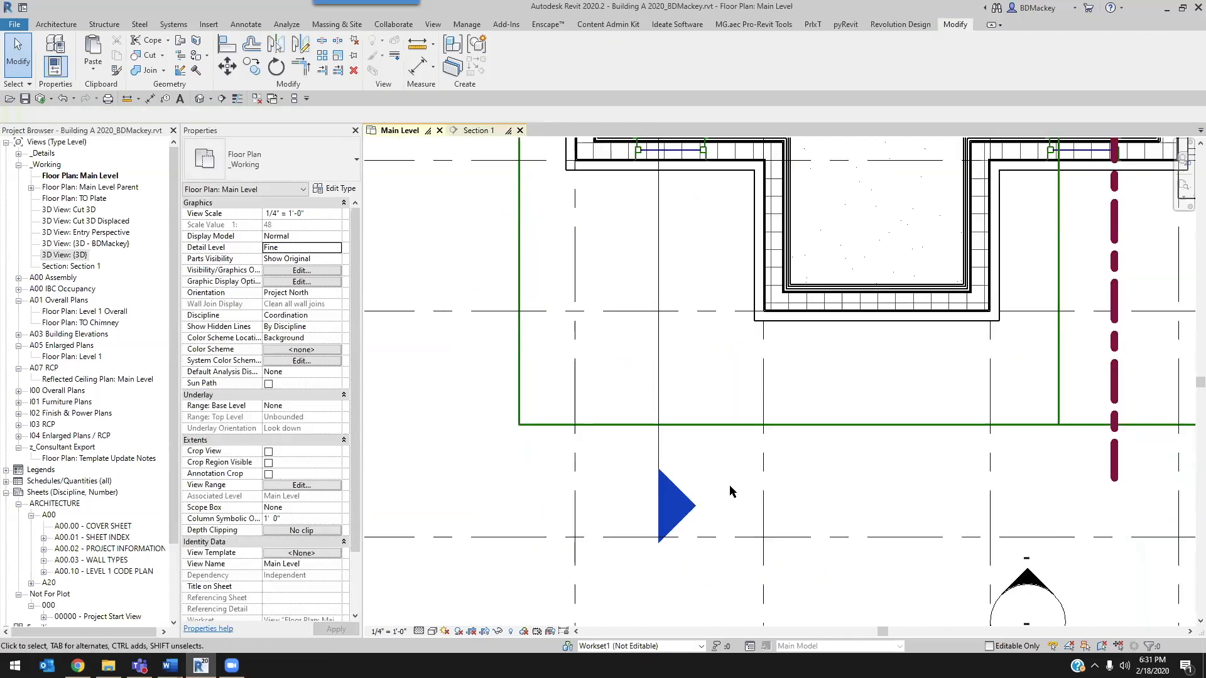
scroll(706, 533, "up", 2)
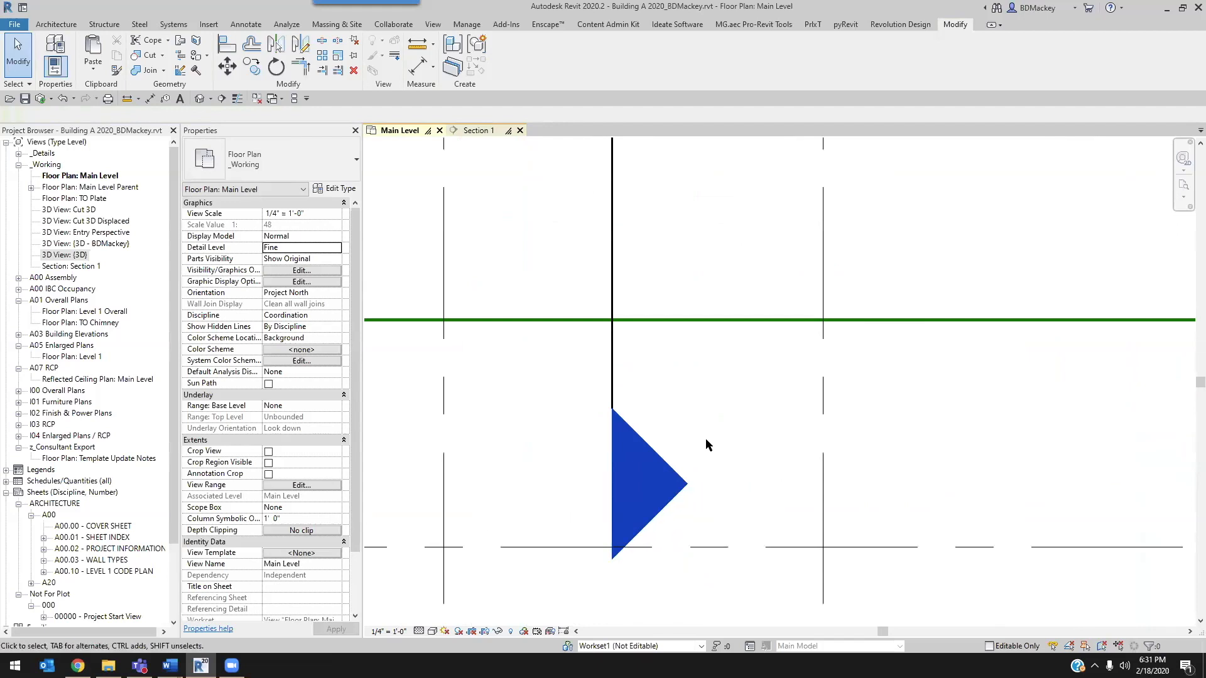
left_click(666, 465)
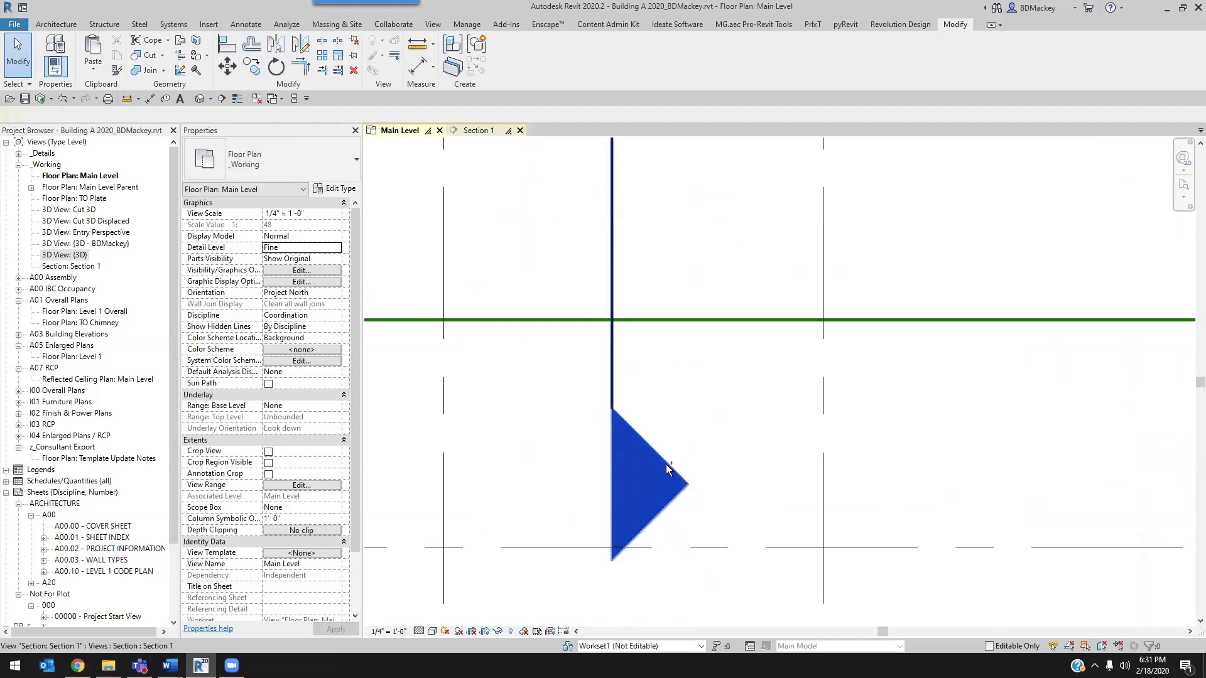
left_click(645, 404)
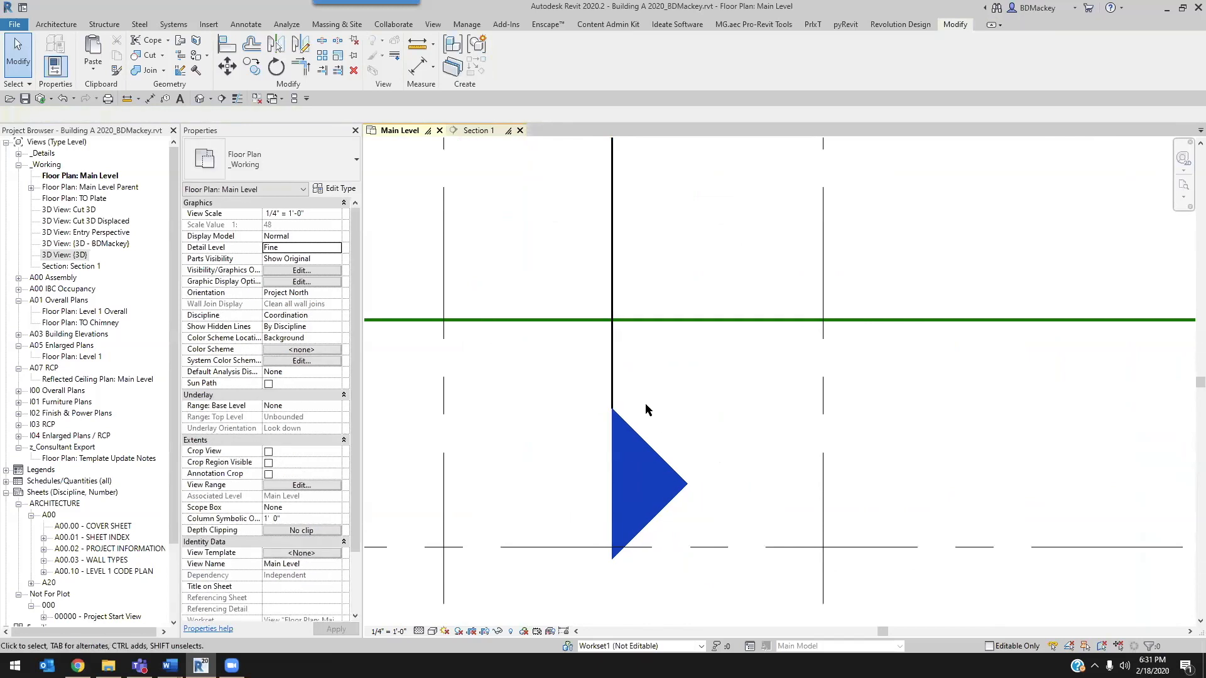
Step: Place a very short vertical section beside Section 1's lower end in the Main Level plan, looking away from the building
scroll(646, 403, "down", 2)
scroll(646, 404, "down", 3)
scroll(646, 406, "up", 3)
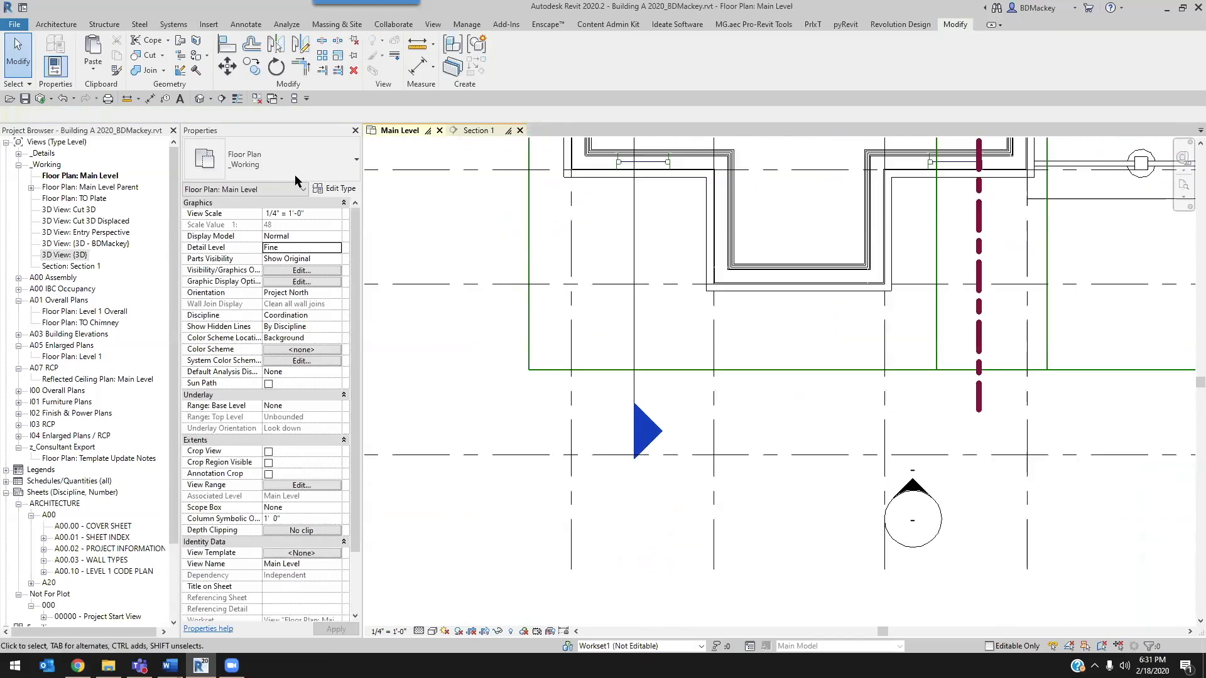
left_click(220, 99)
left_click(545, 384)
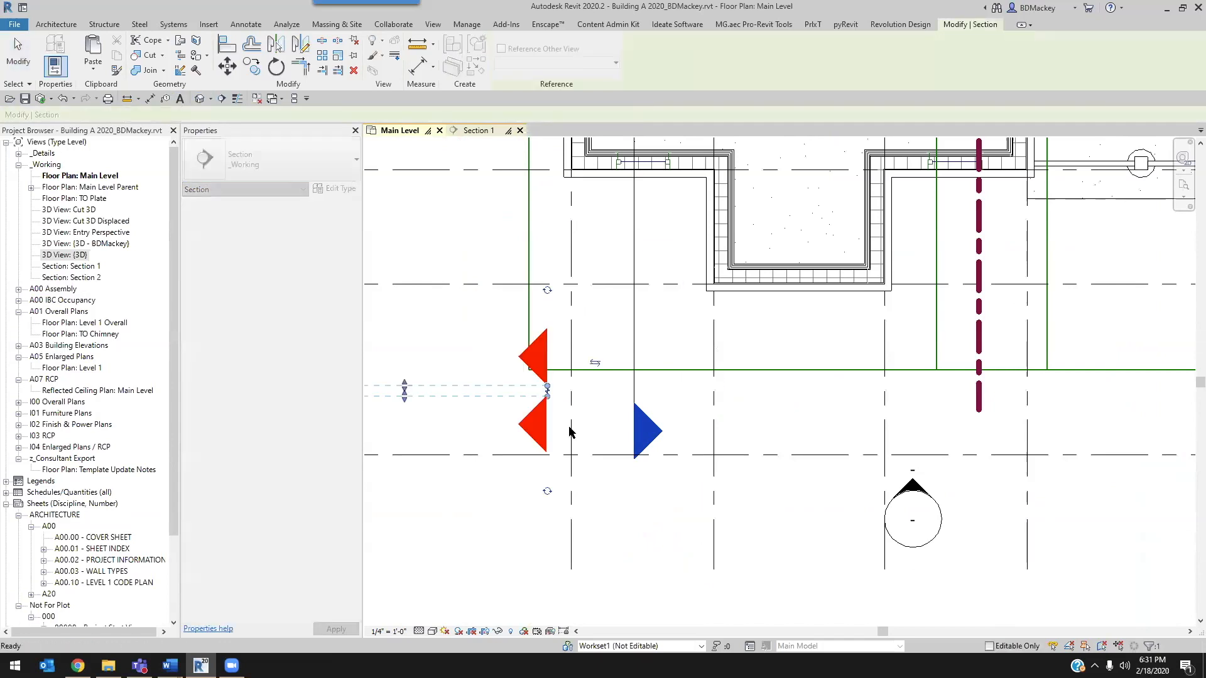
key("Escape")
key("Escape")
Step: Select the new short section to examine its end markers, then deselect it
scroll(539, 368, "up", 2)
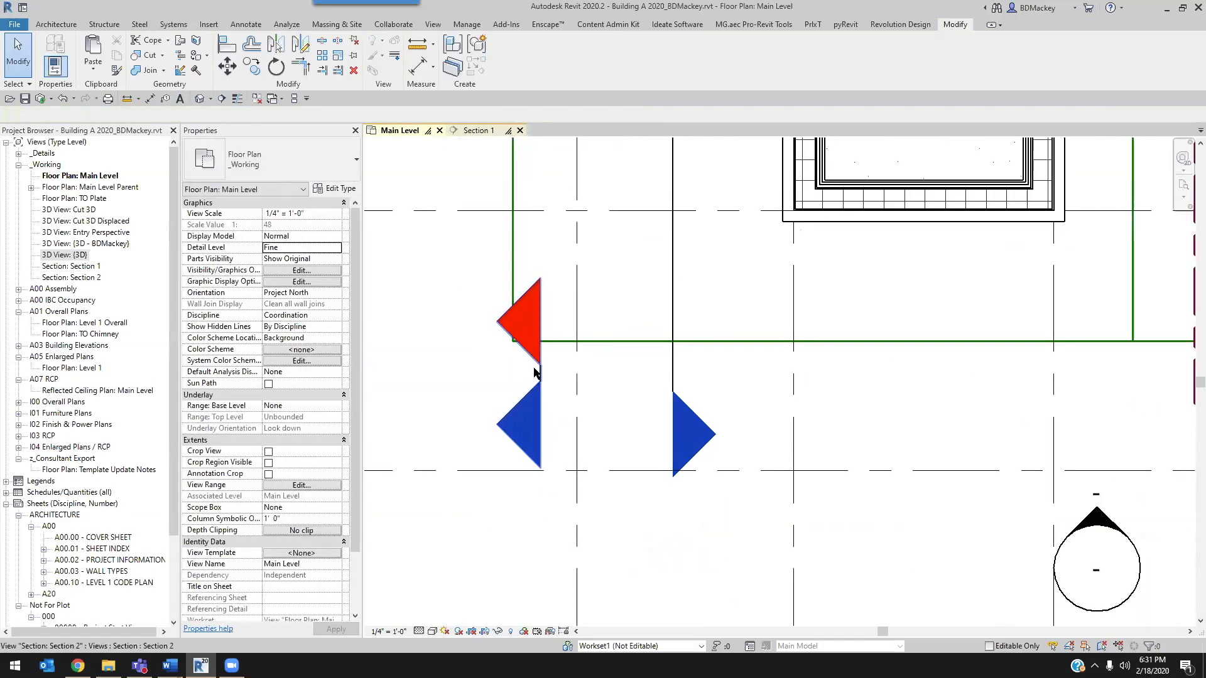
left_click(526, 401)
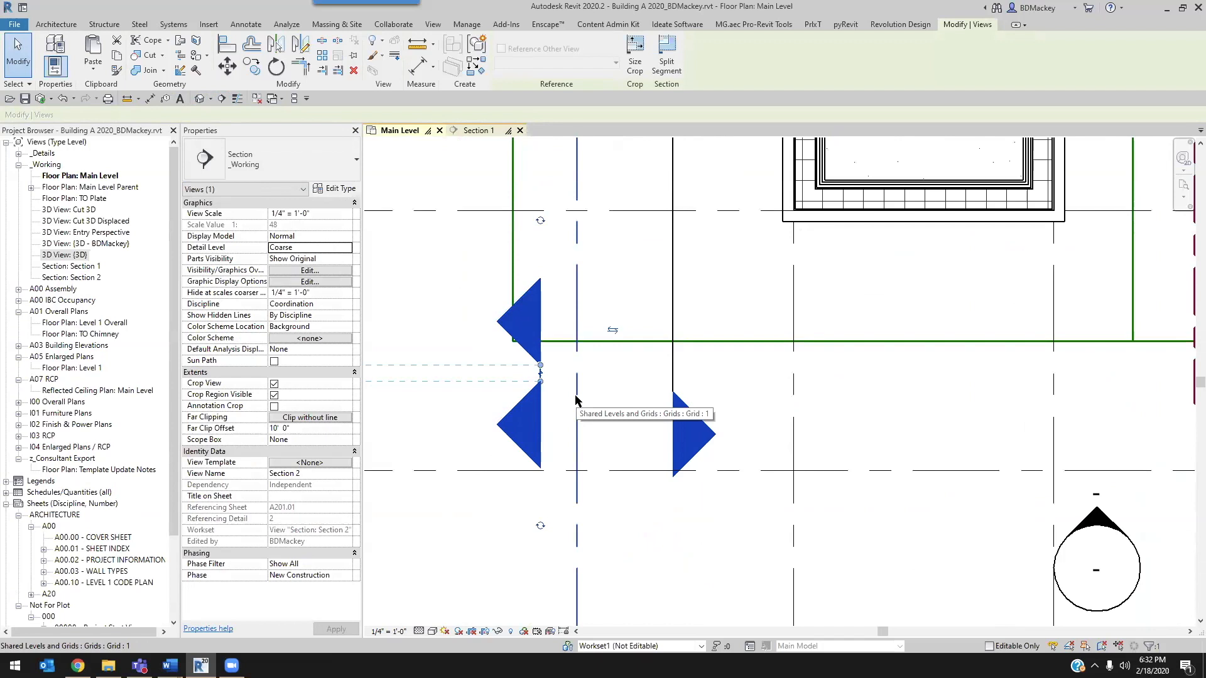
key("Escape")
key("ctrl")
key("ctrl")
key("ctrl")
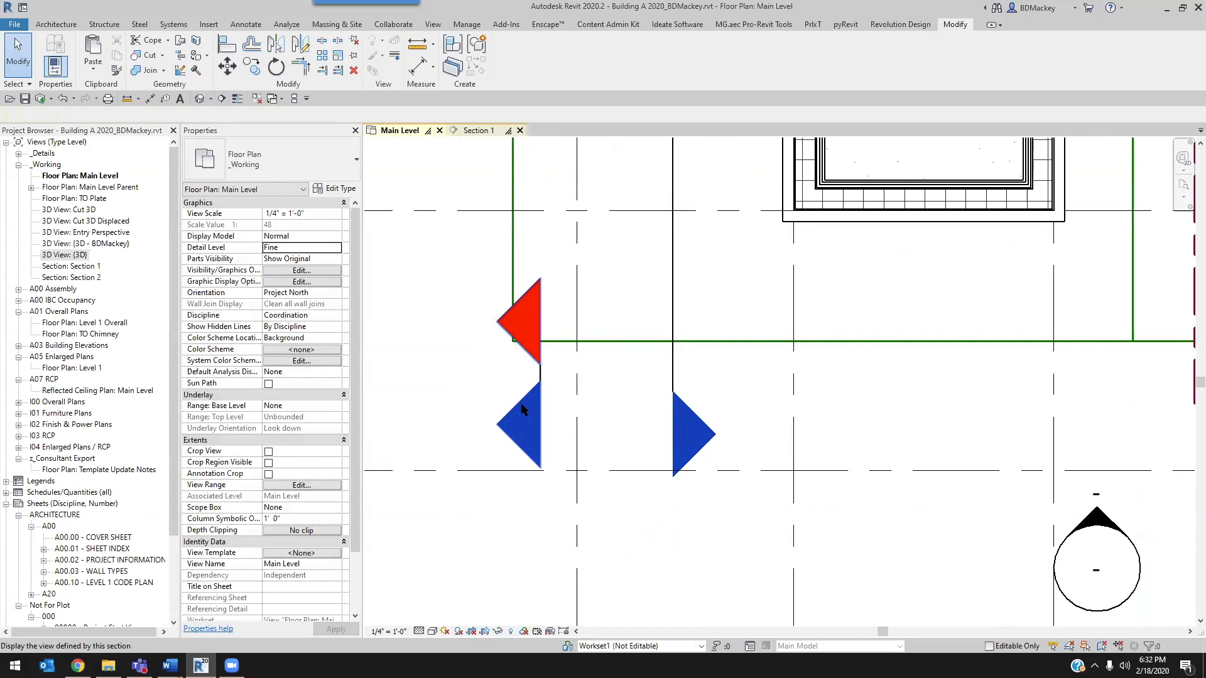
Step: Open the Section 1 view from the marker at its lower end in the plan
scroll(521, 404, "down", 4)
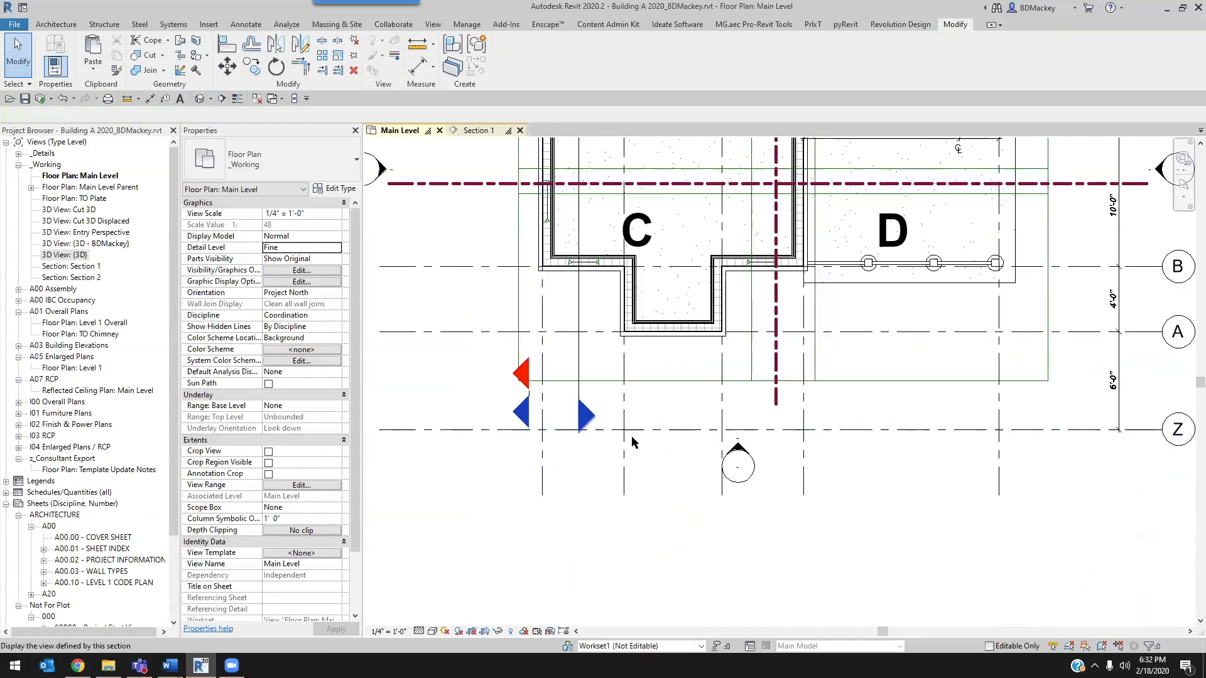
scroll(609, 495, "down", 3)
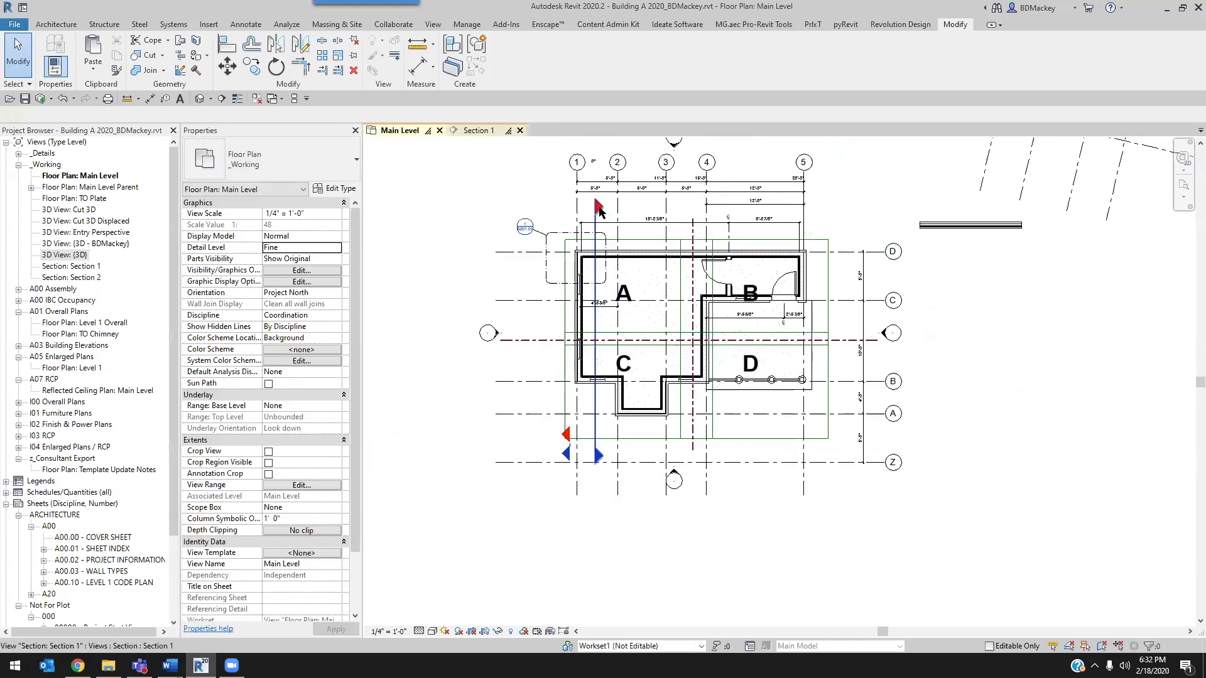
double_click(601, 454)
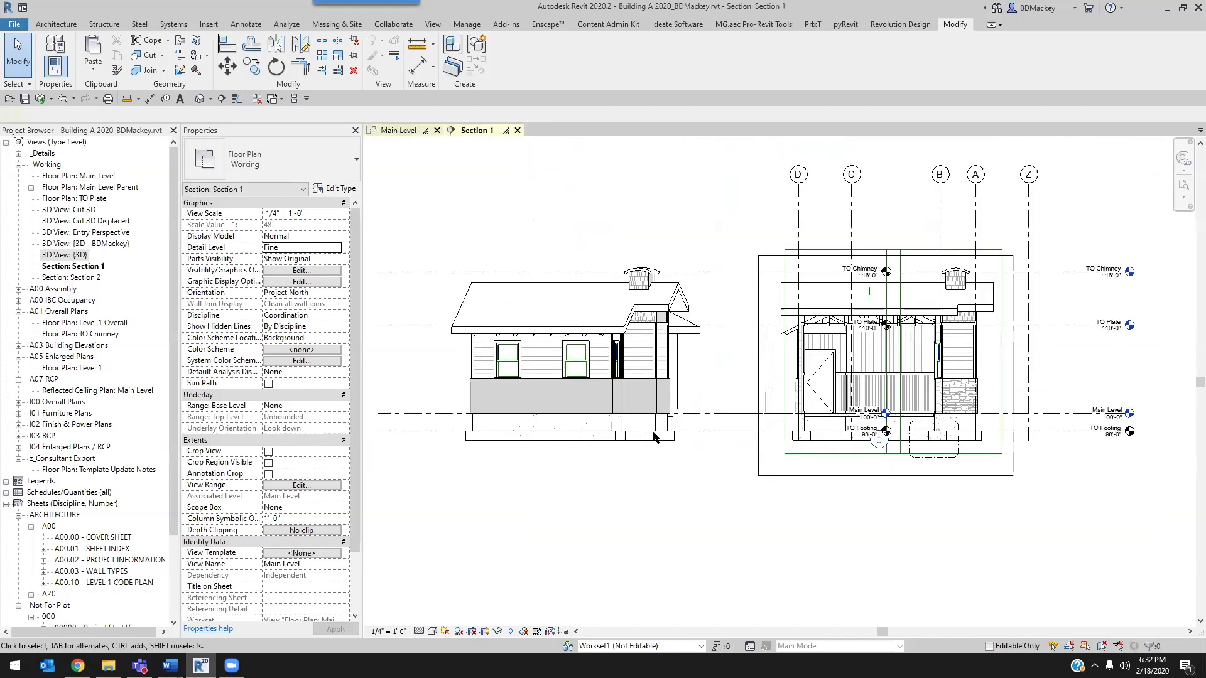
Step: Find the views referring to Section 1, enlarge the list to read it in full, and dismiss it without opening a view
right_click(626, 192)
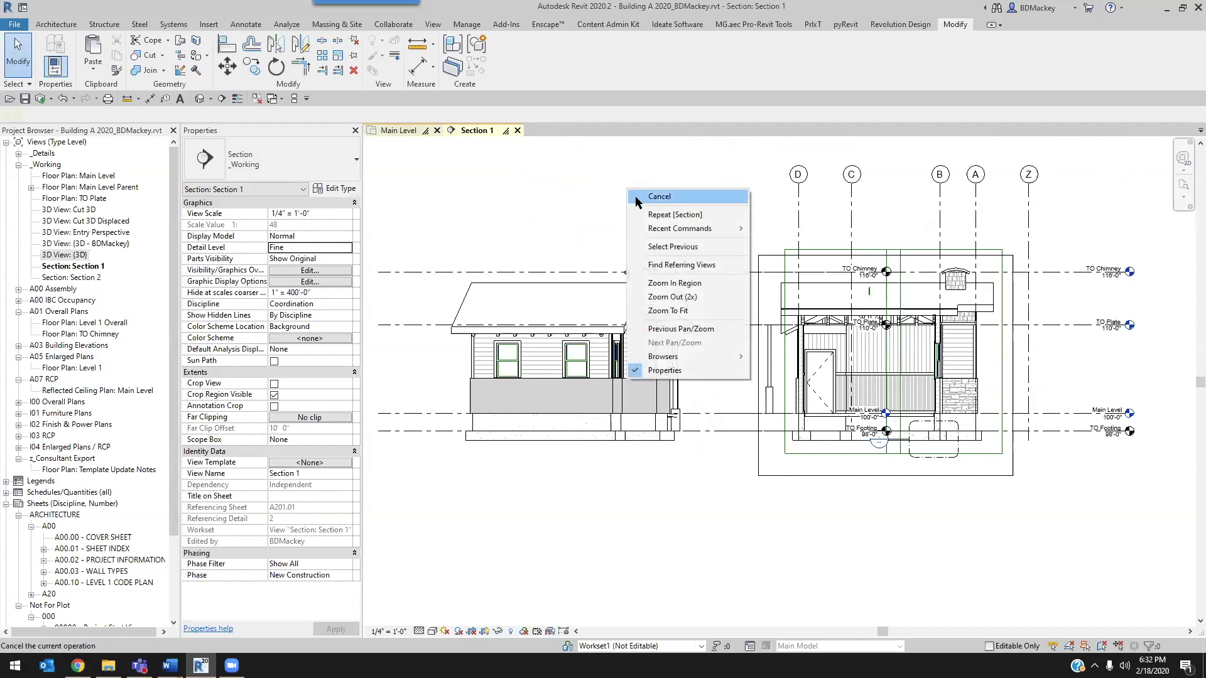
left_click(682, 265)
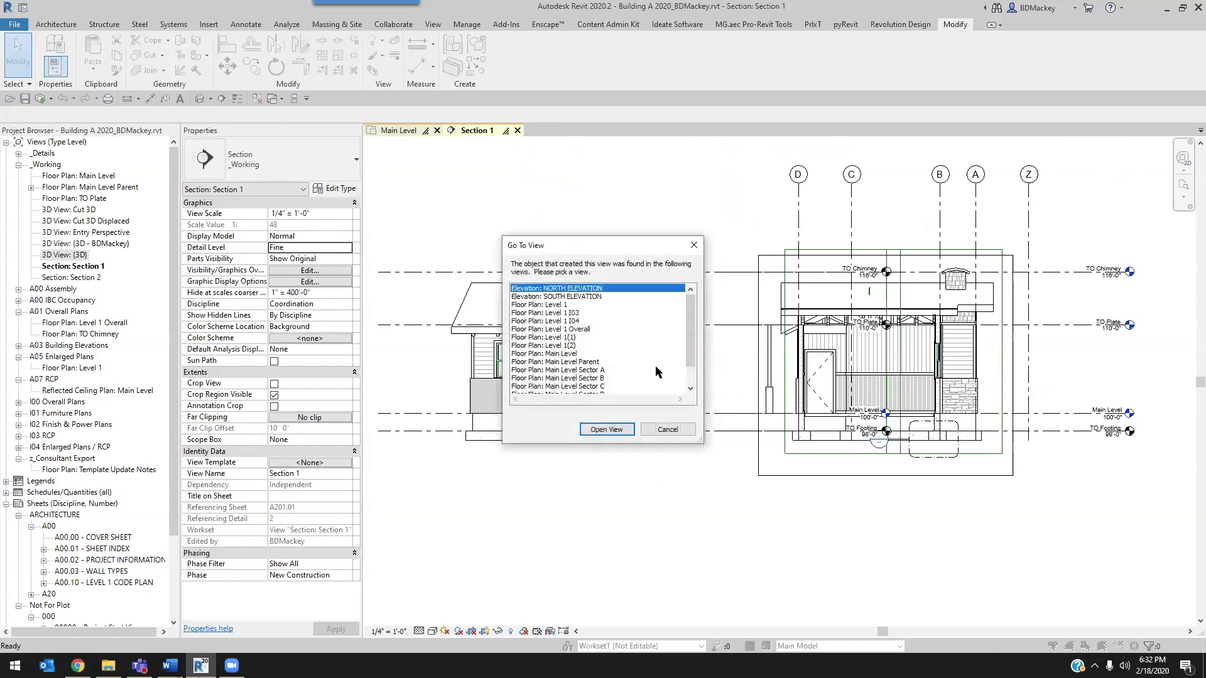
left_click_drag(669, 444, 664, 552)
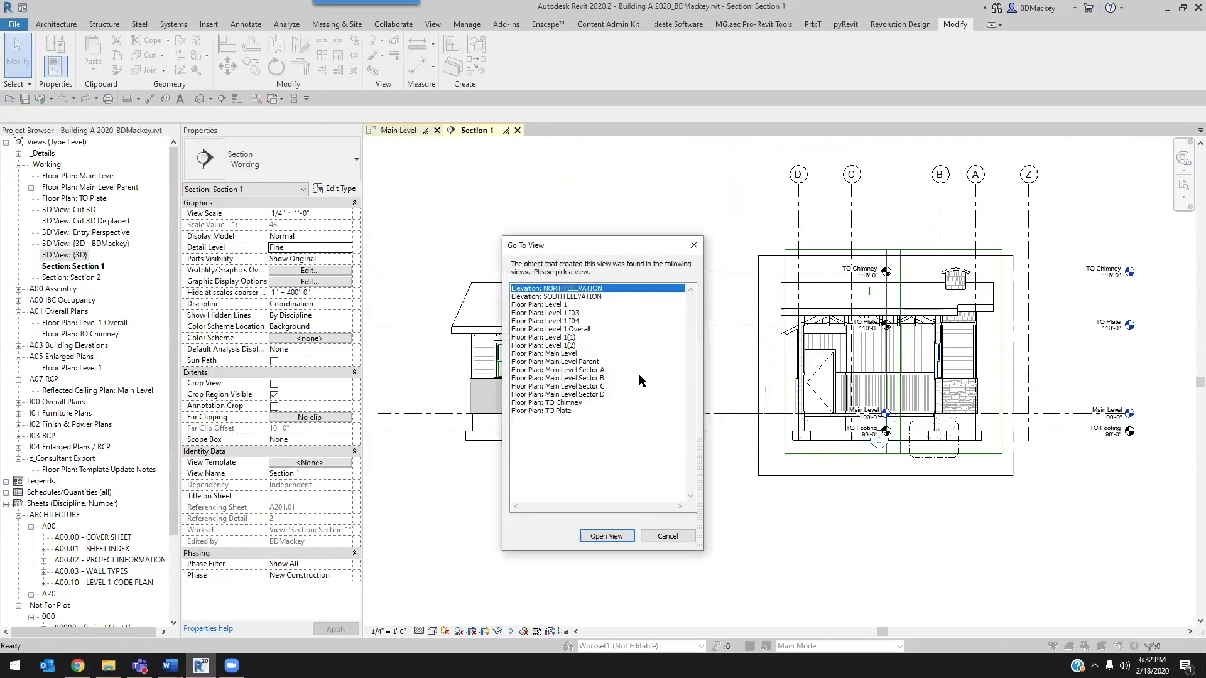
left_click_drag(641, 245, 880, 202)
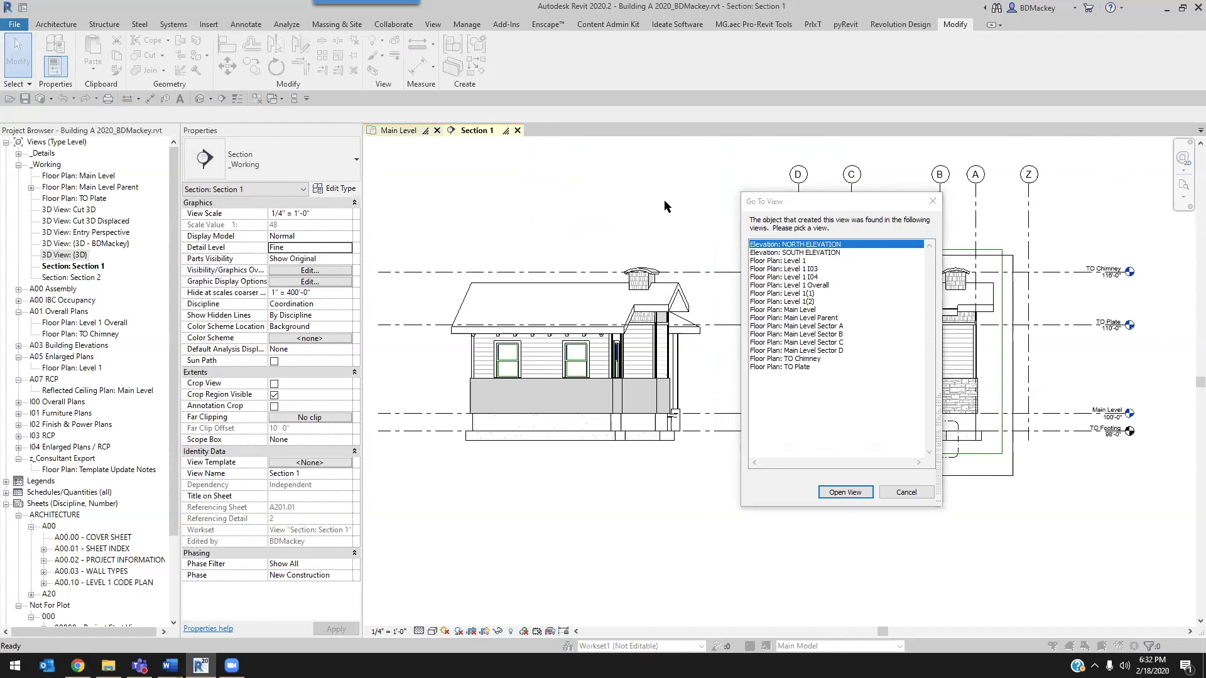
left_click(905, 493)
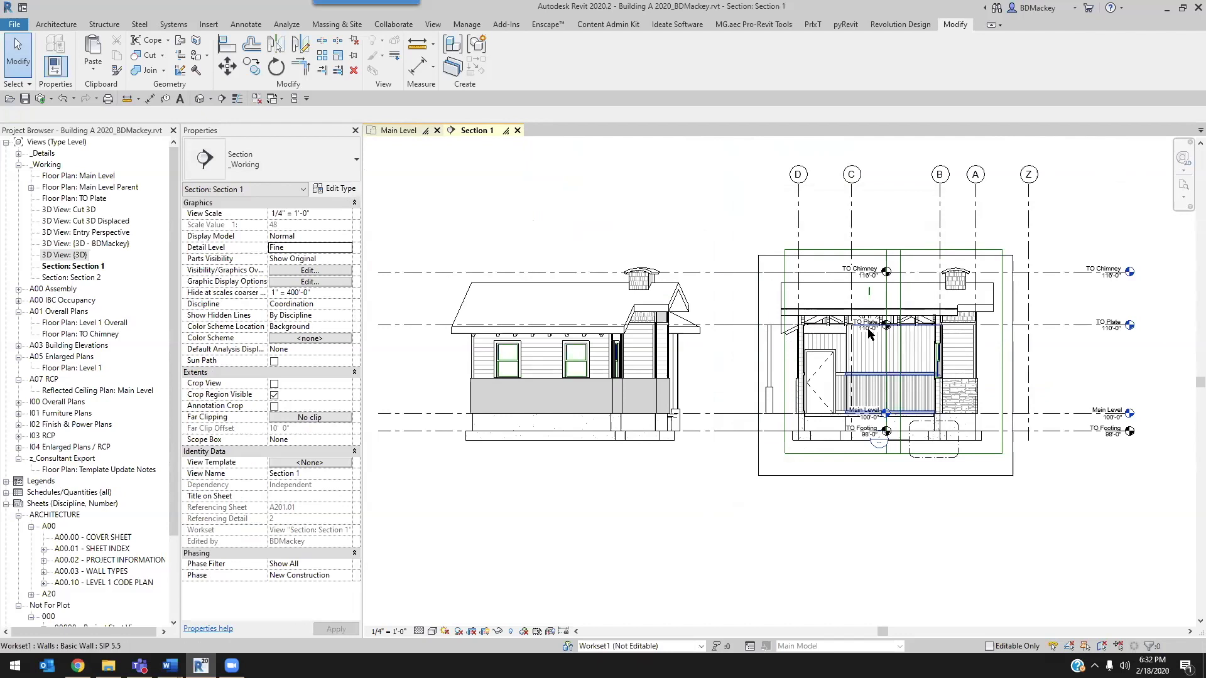
Step: Lower the upper edge of Section 1's crop boundary to just below the Main Level line and try Go to View from it
left_click(816, 287)
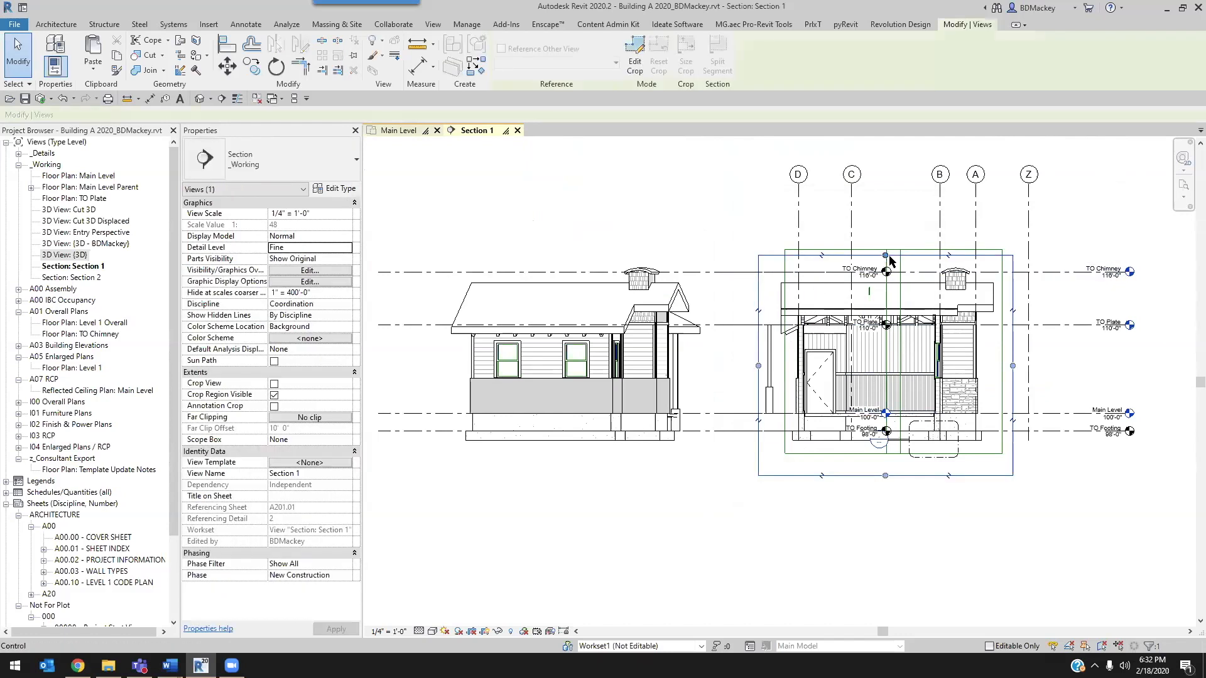
left_click_drag(891, 420, 890, 421)
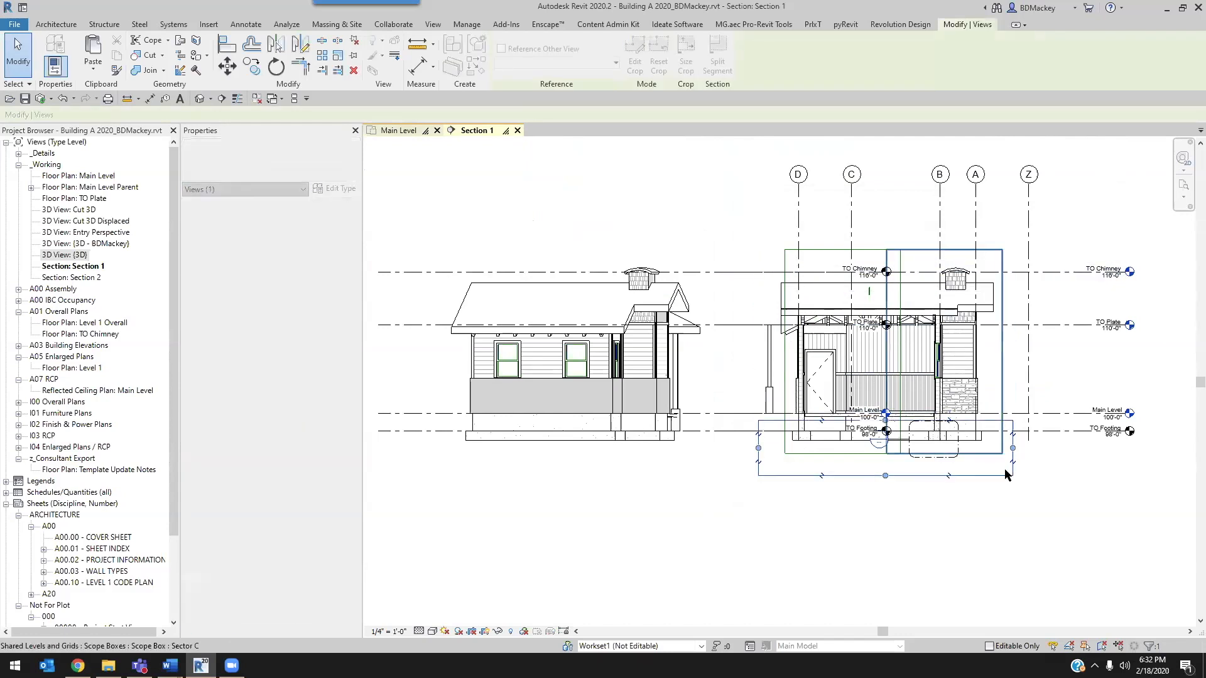
right_click(716, 521)
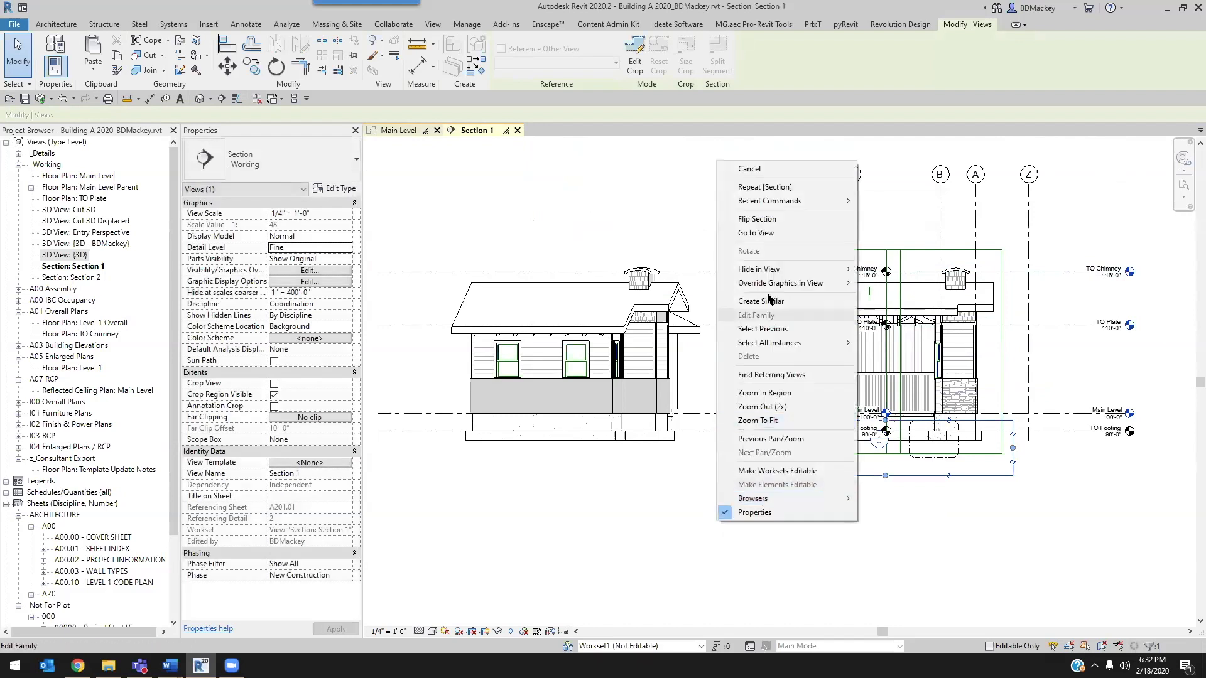
left_click(766, 233)
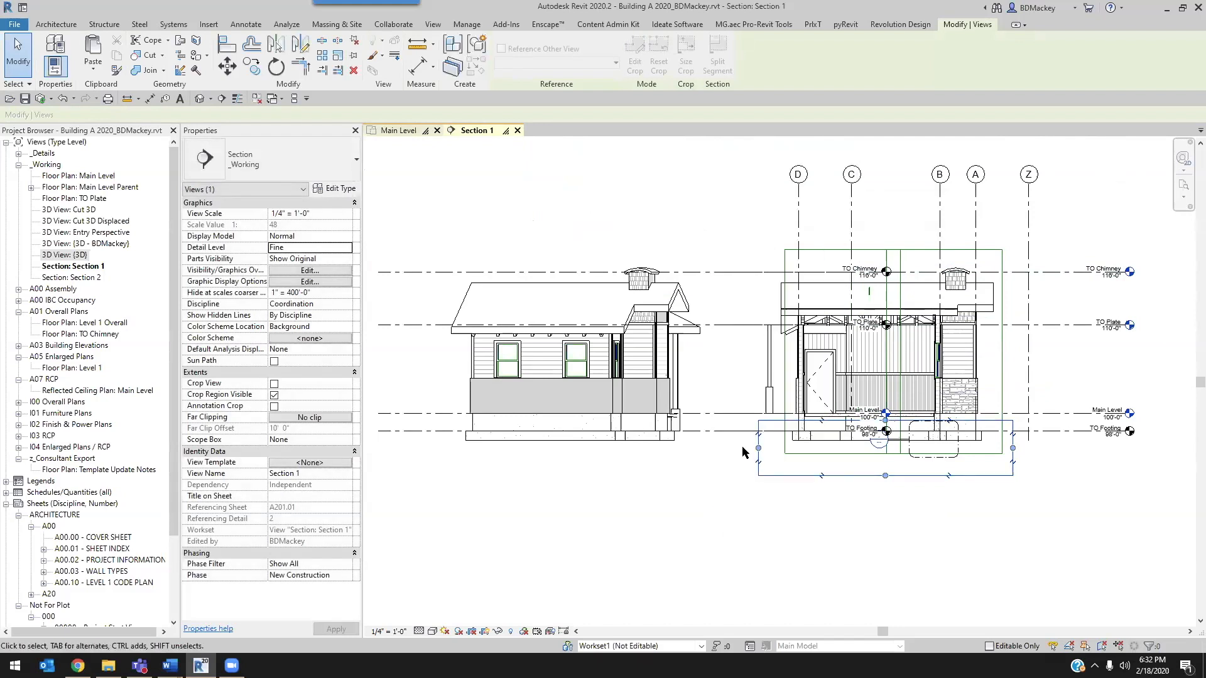
Step: Check the views referring to Section 1 again with the reduced crop boundary, and cancel without opening one
right_click(708, 220)
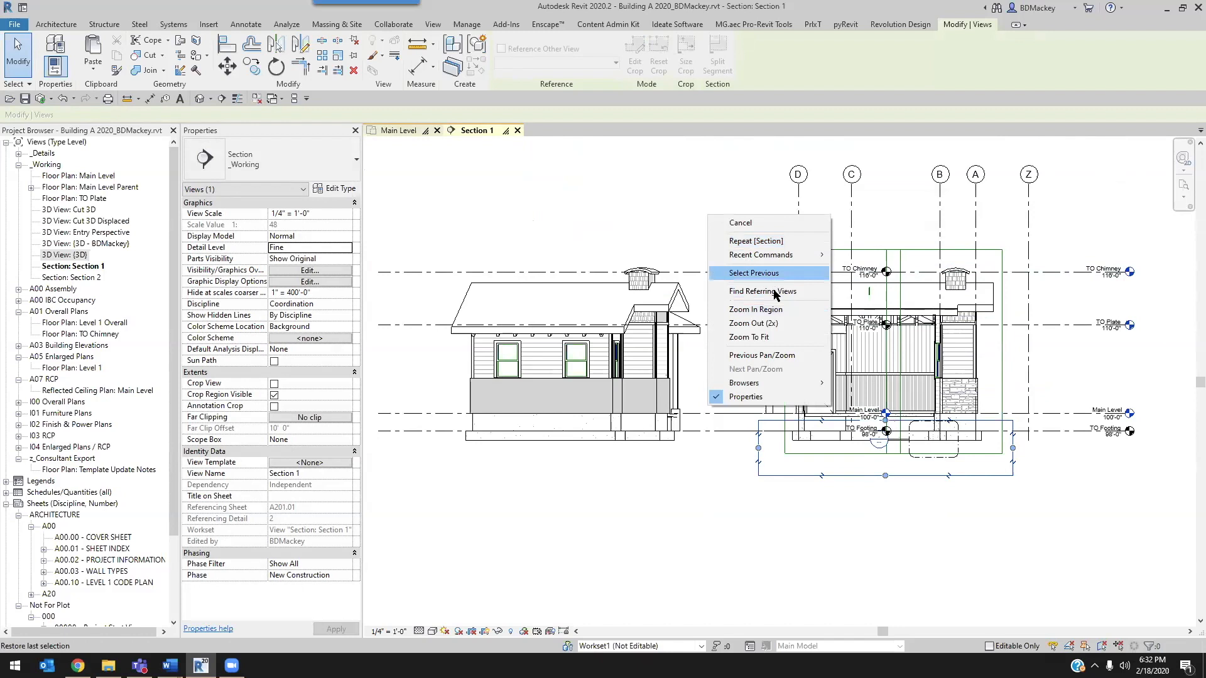
left_click(774, 292)
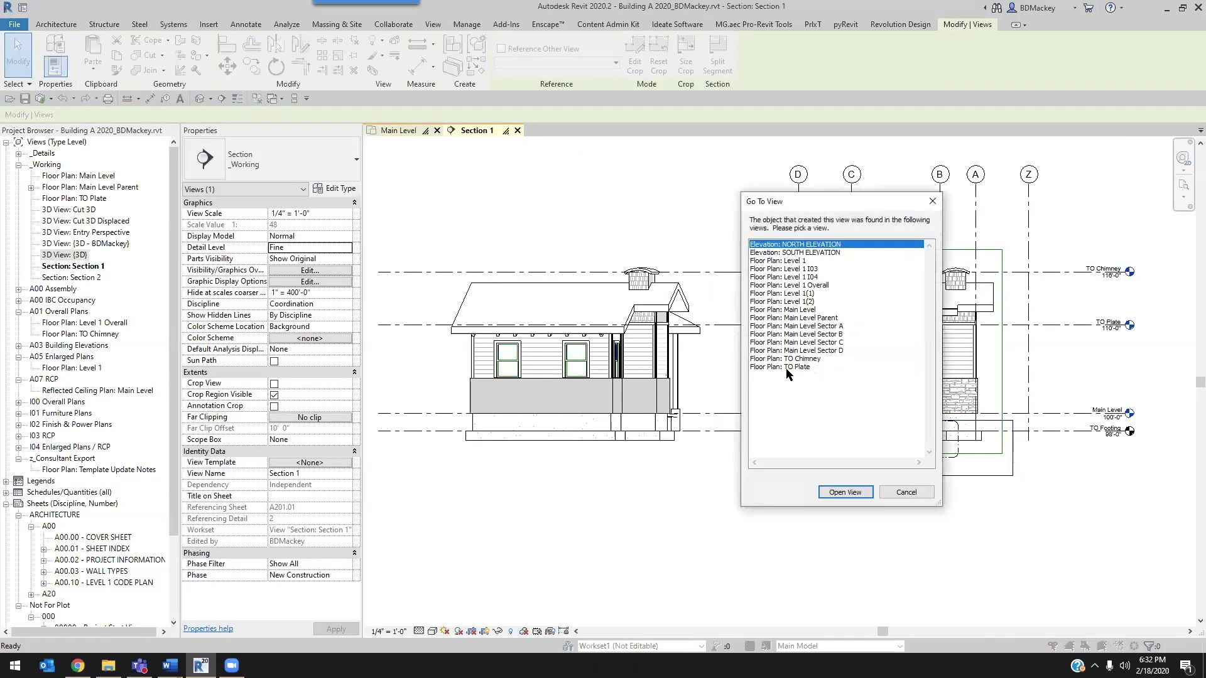
left_click(894, 494)
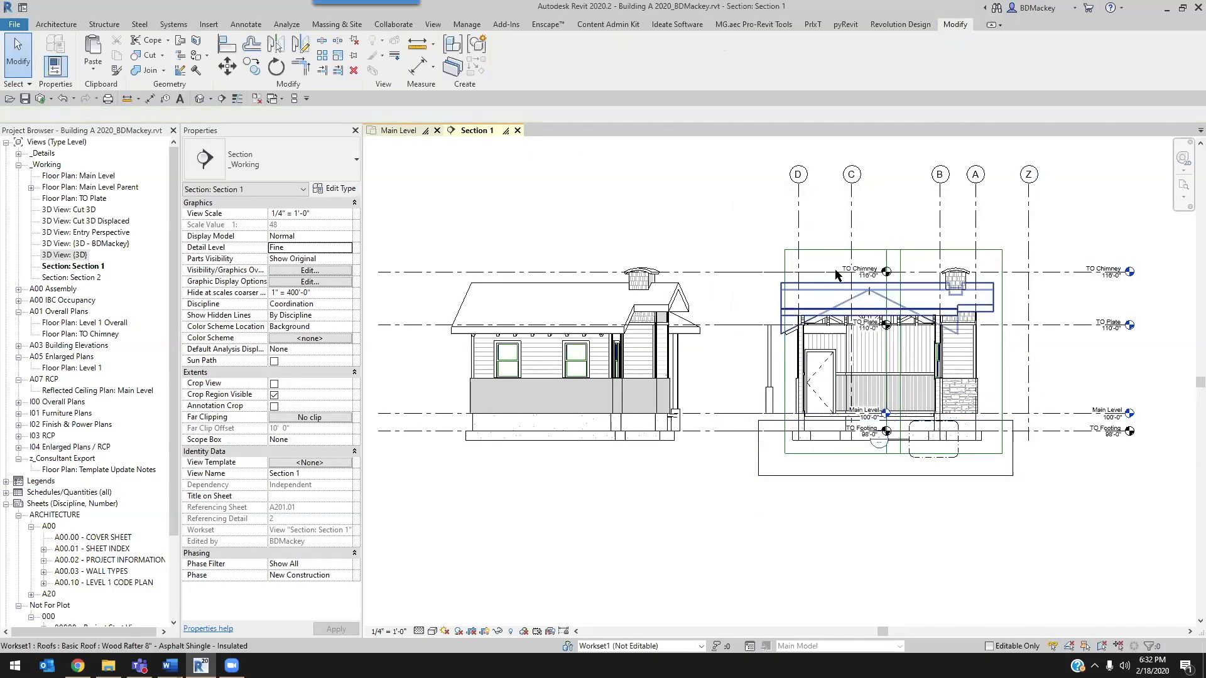
Step: Raise the upper edge of Section 1's crop boundary back above the TO Chimney level and deselect it
left_click(815, 472)
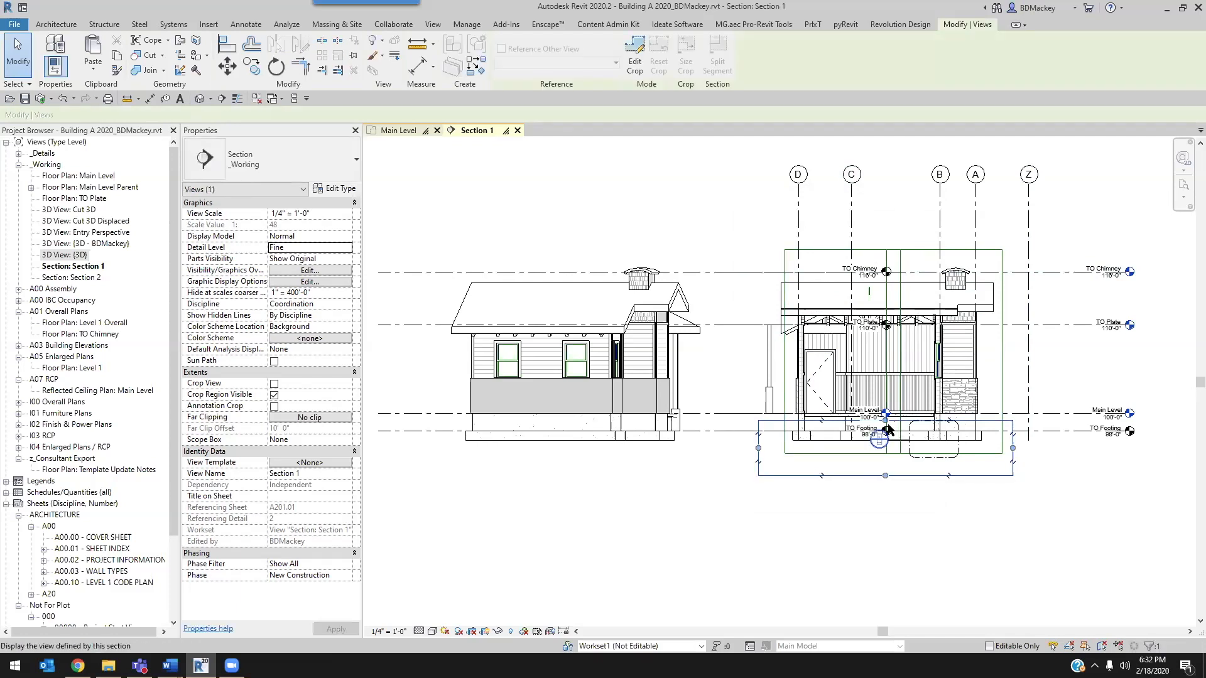
left_click_drag(891, 389, 886, 277)
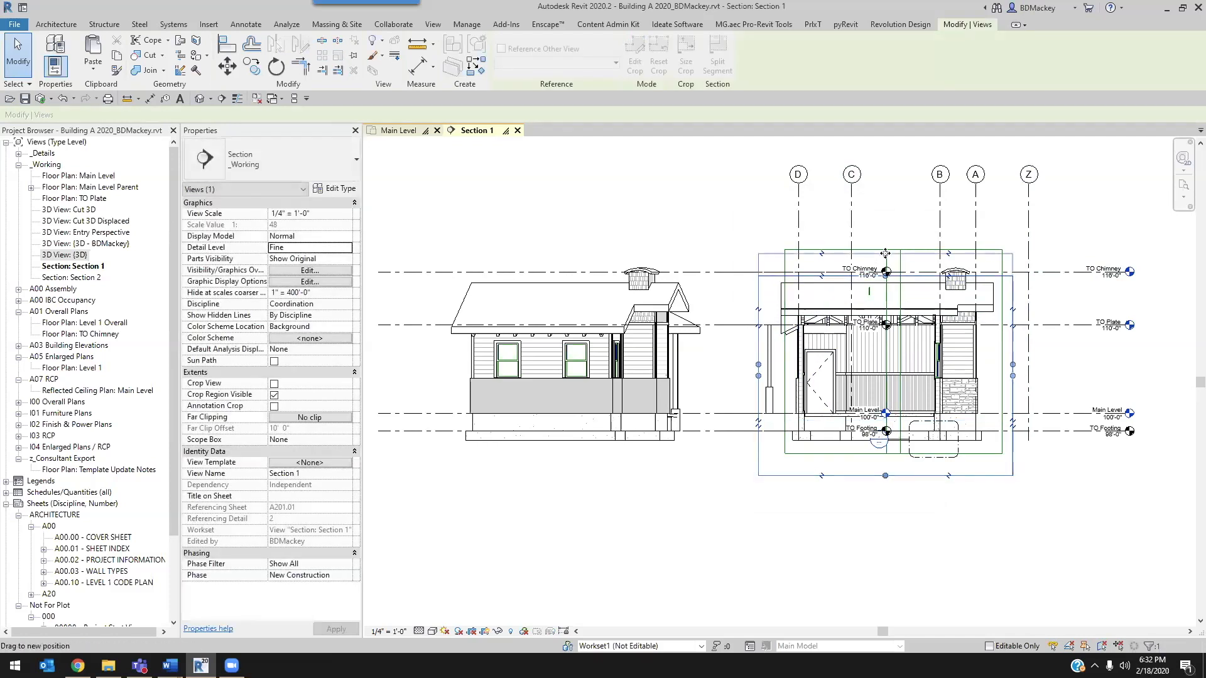
left_click(629, 230)
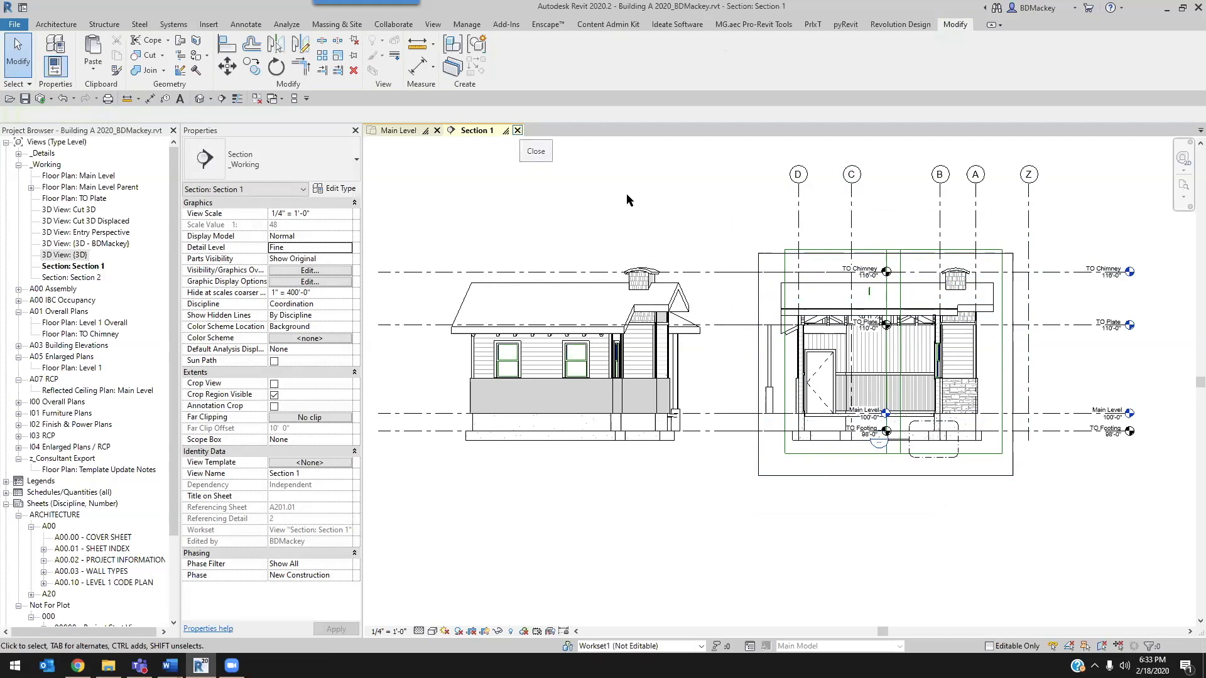
Step: Close the Section 1 view, then examine the expand and collapse options for the Views tree without applying any
left_click(519, 130)
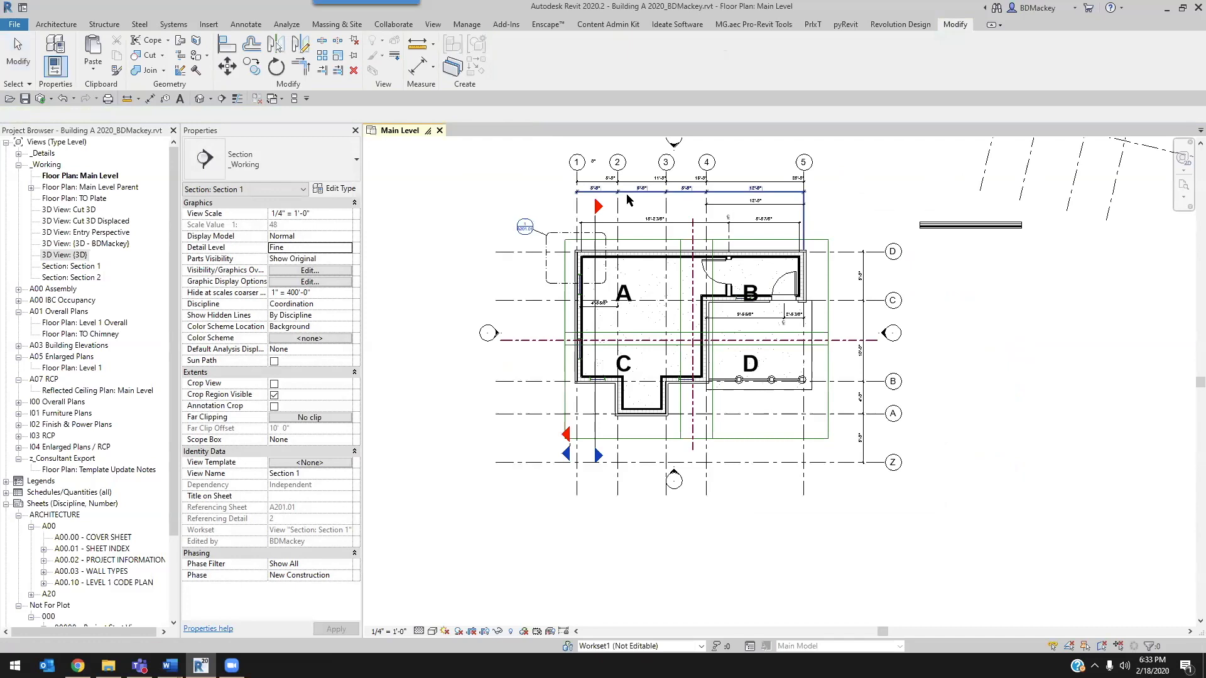
left_click(60, 143)
right_click(61, 144)
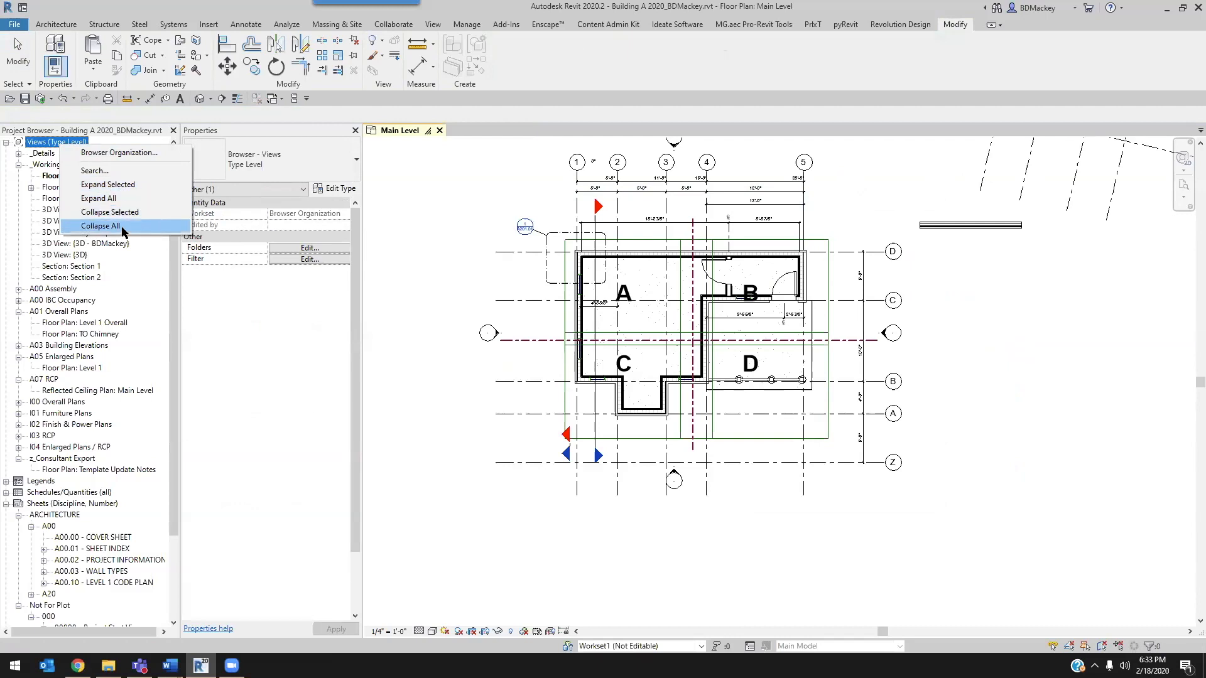
left_click(50, 155)
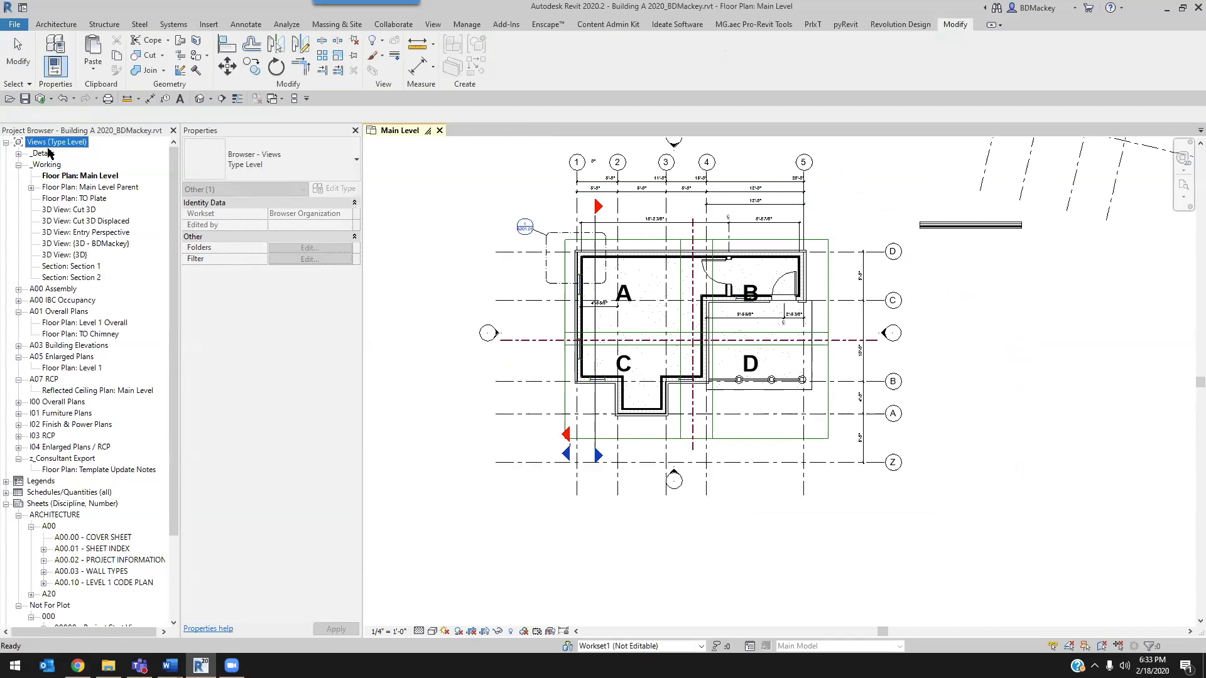
key("alt")
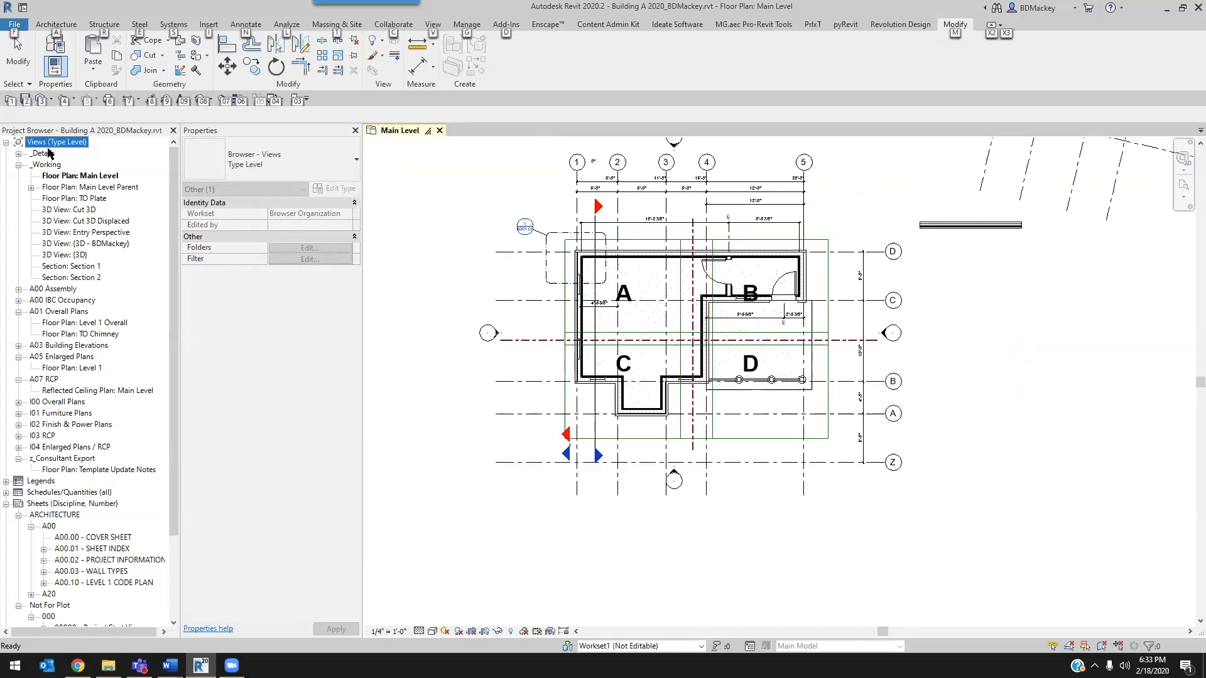
key("Escape")
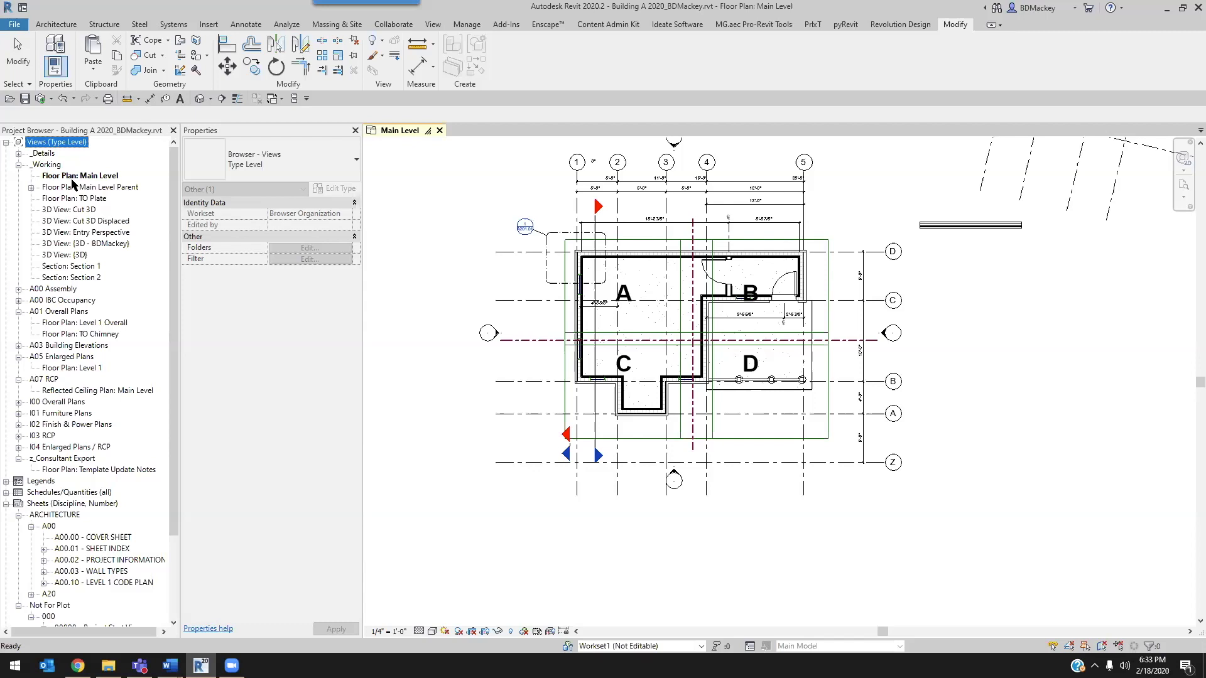
Step: Expand the _Details group in the Views tree to show the views it contains
left_click(19, 153)
mouse_move(176, 217)
left_mouse_down()
mouse_move(195, 599)
mouse_move(212, 353)
mouse_move(173, 207)
left_mouse_up()
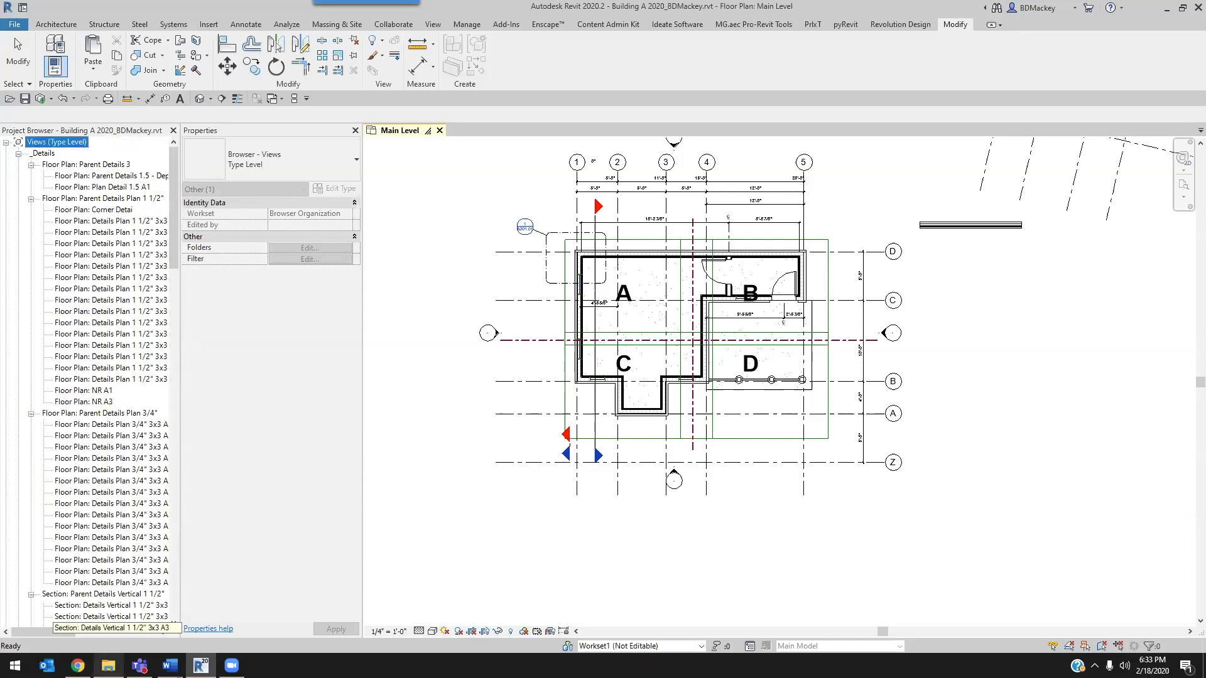
left_click(108, 666)
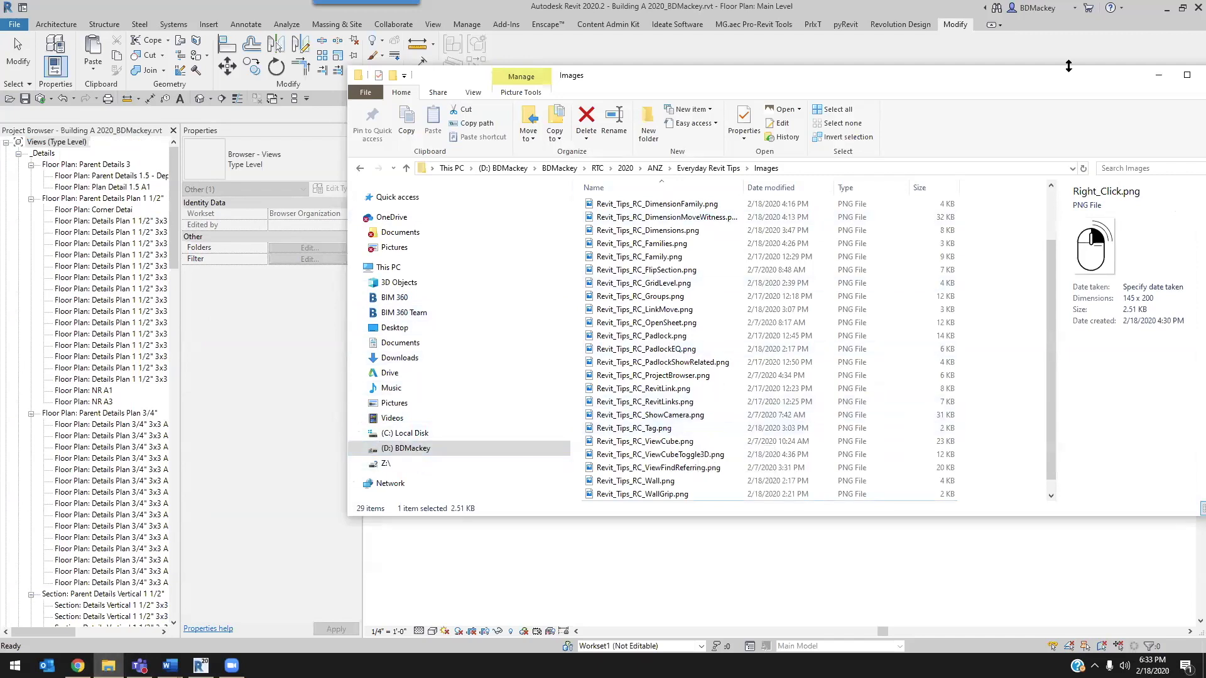
left_click(1158, 79)
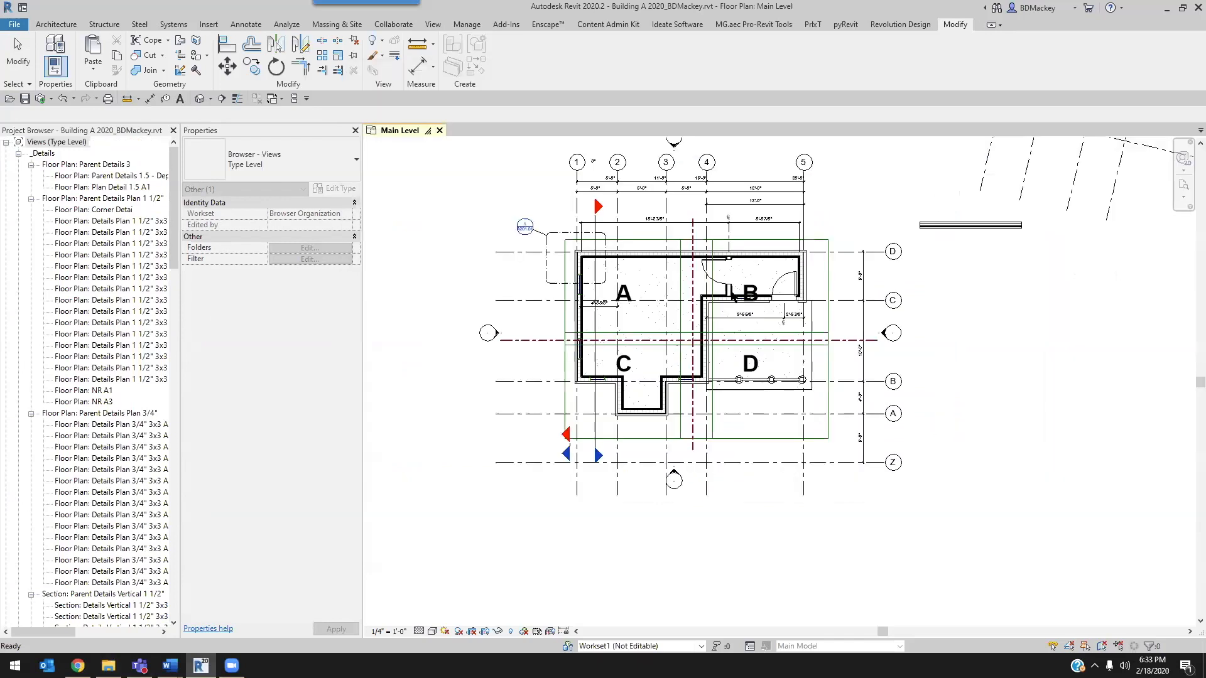
Step: Collapse all branches of the Project Browser tree, and check the options offered for the collapsed Views branch without applying any
right_click(68, 145)
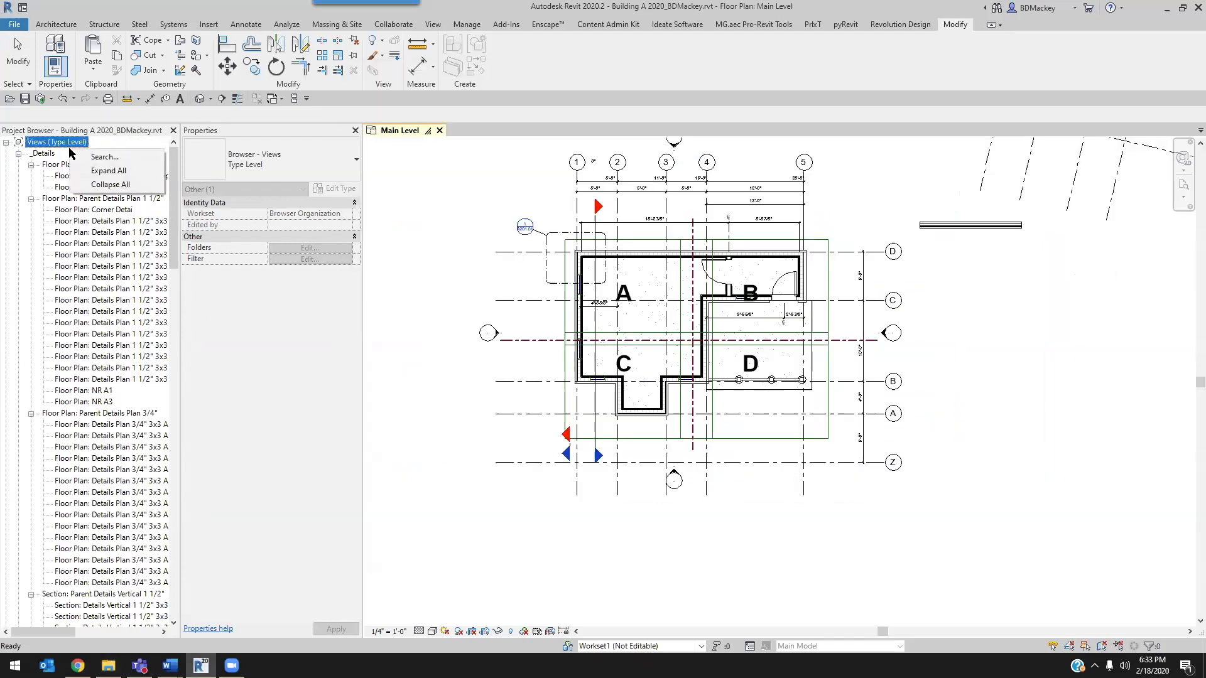
left_click(113, 184)
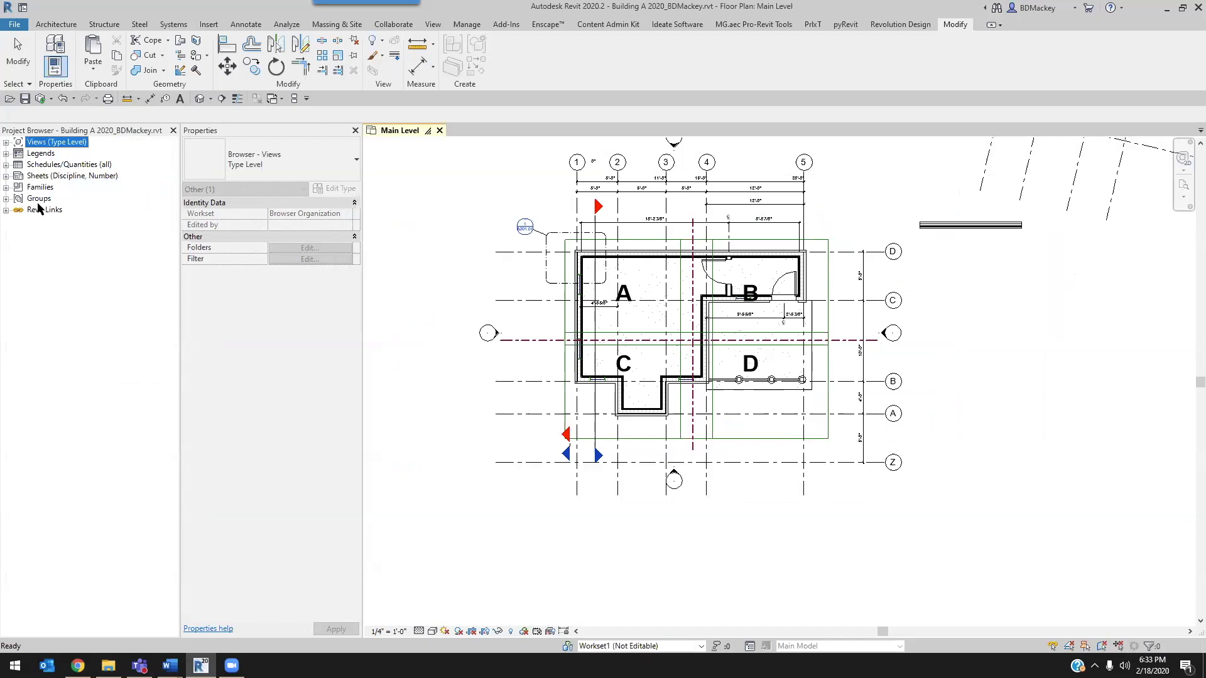
right_click(40, 145)
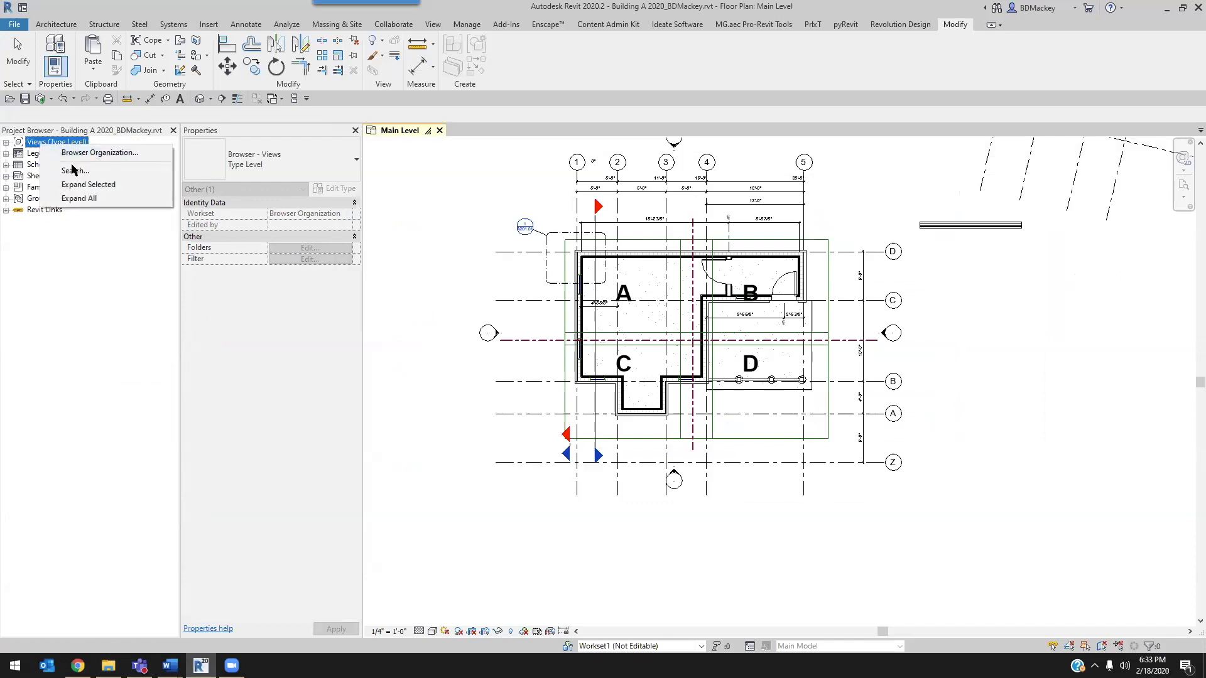
left_click(27, 221)
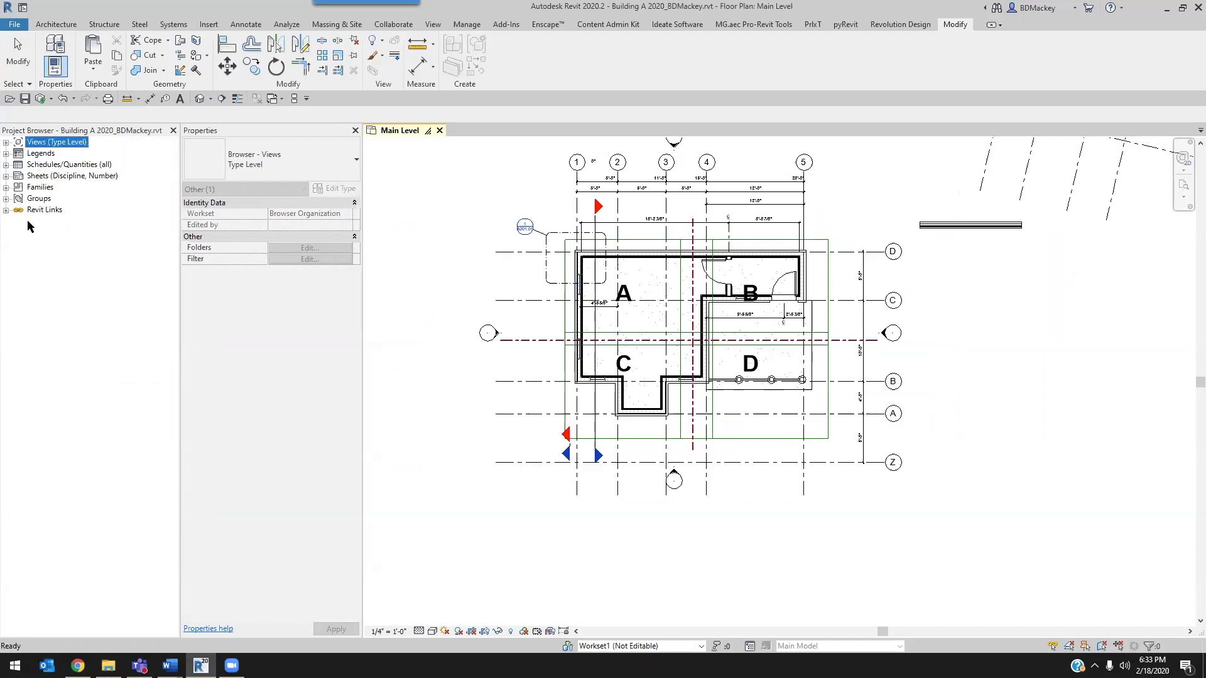
Step: Expand the Families branch and search the Project Browser for "door", going to the first match before ending the search
left_click(7, 188)
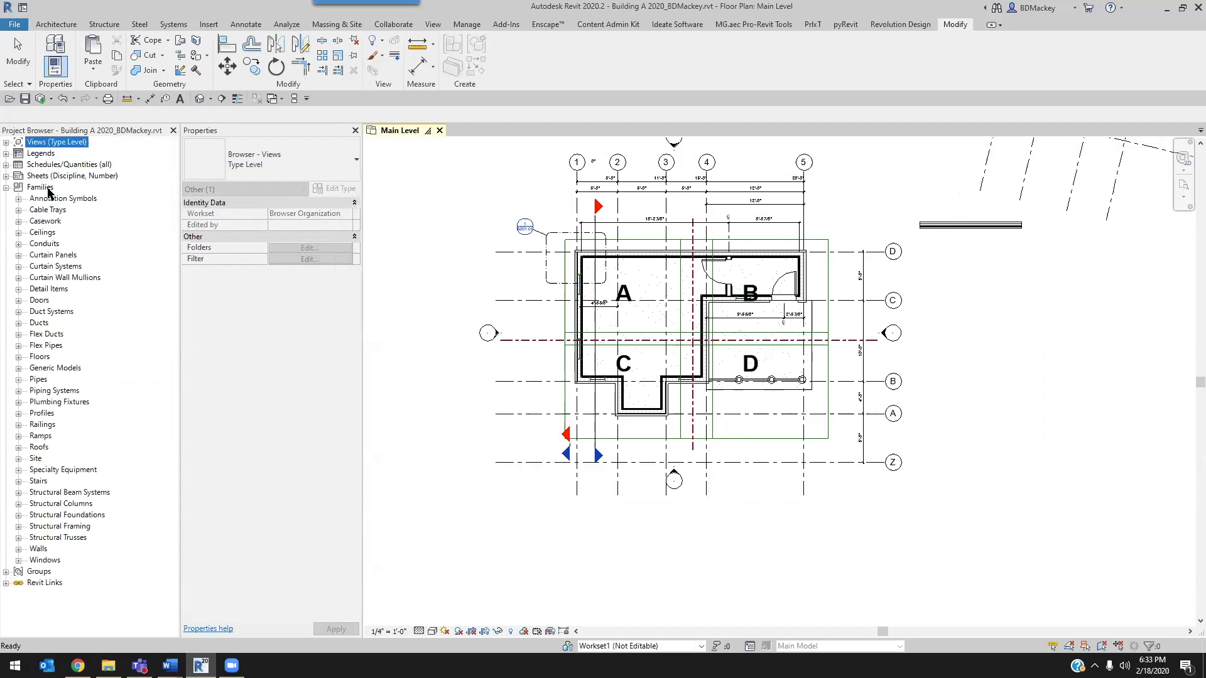
right_click(57, 147)
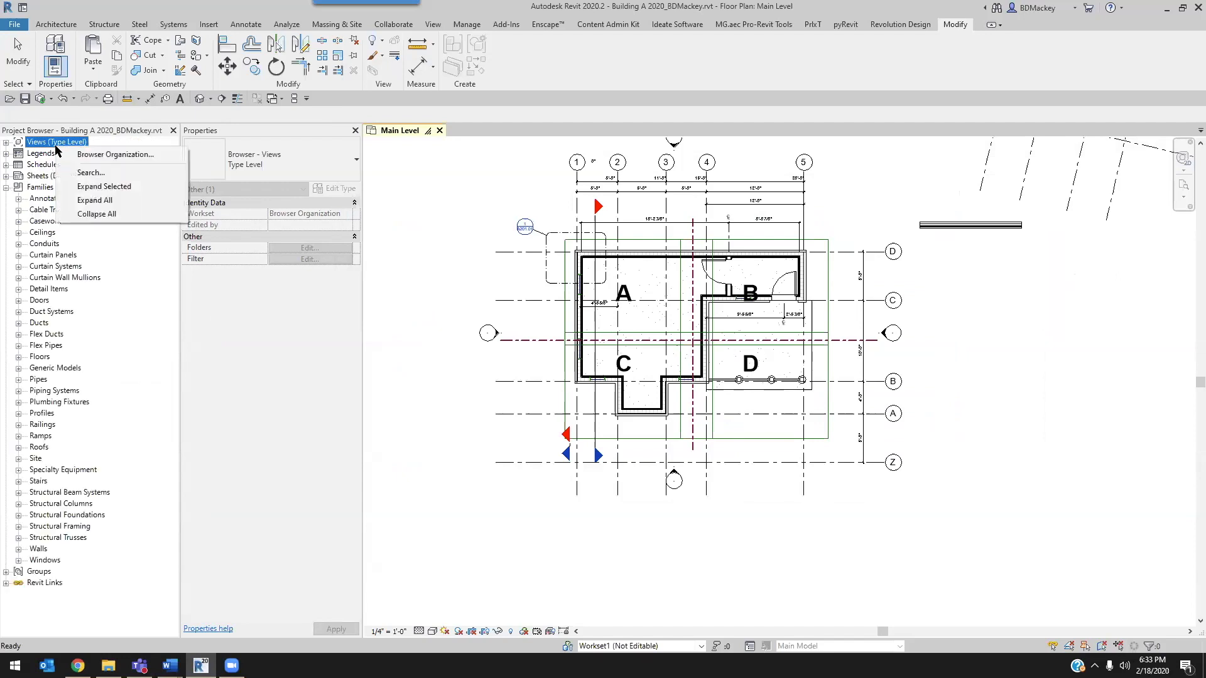
left_click(95, 175)
type("door")
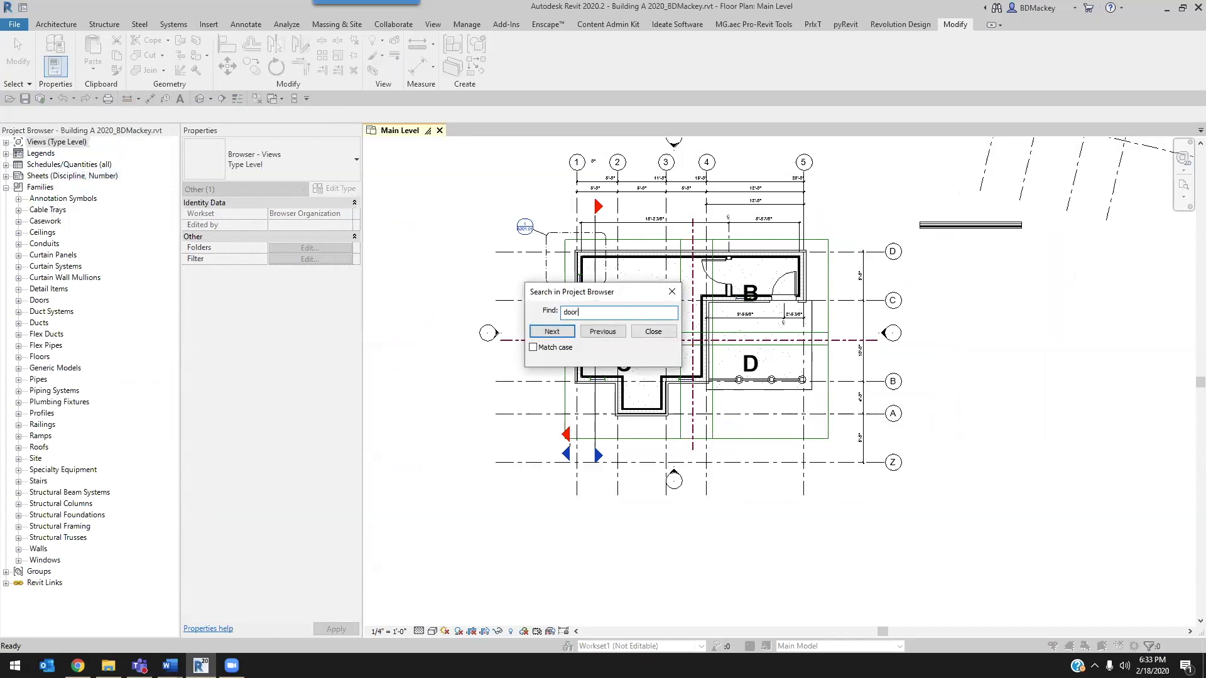
left_click(533, 330)
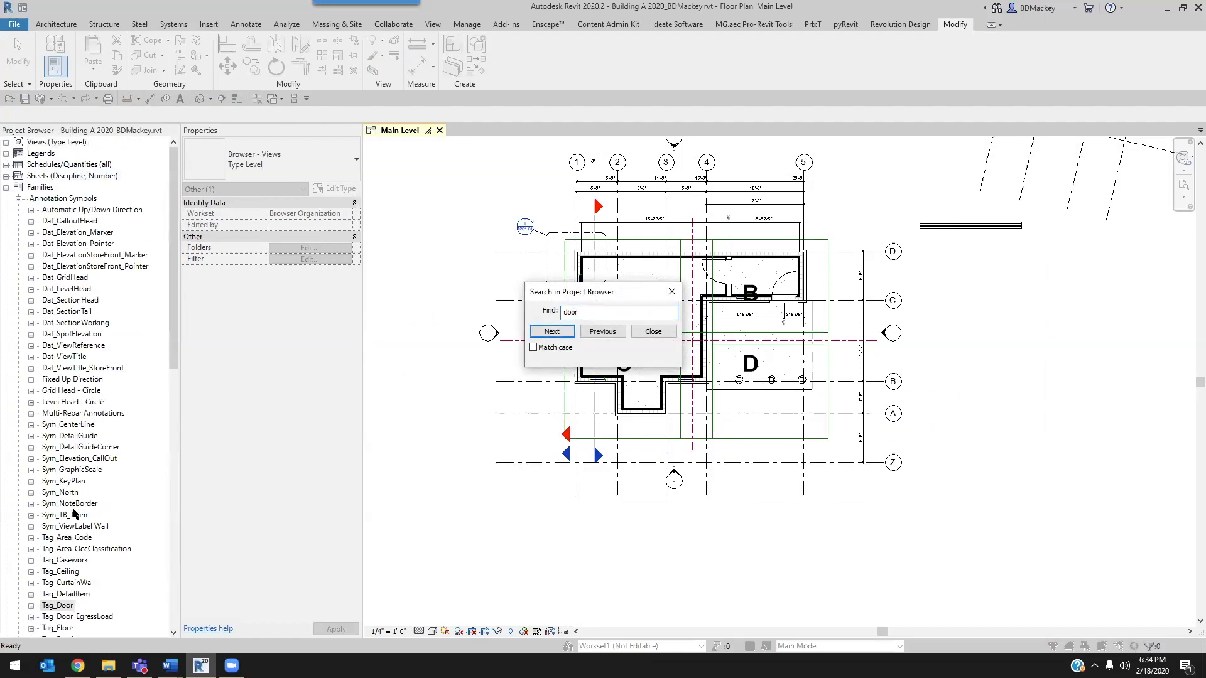
left_click(664, 331)
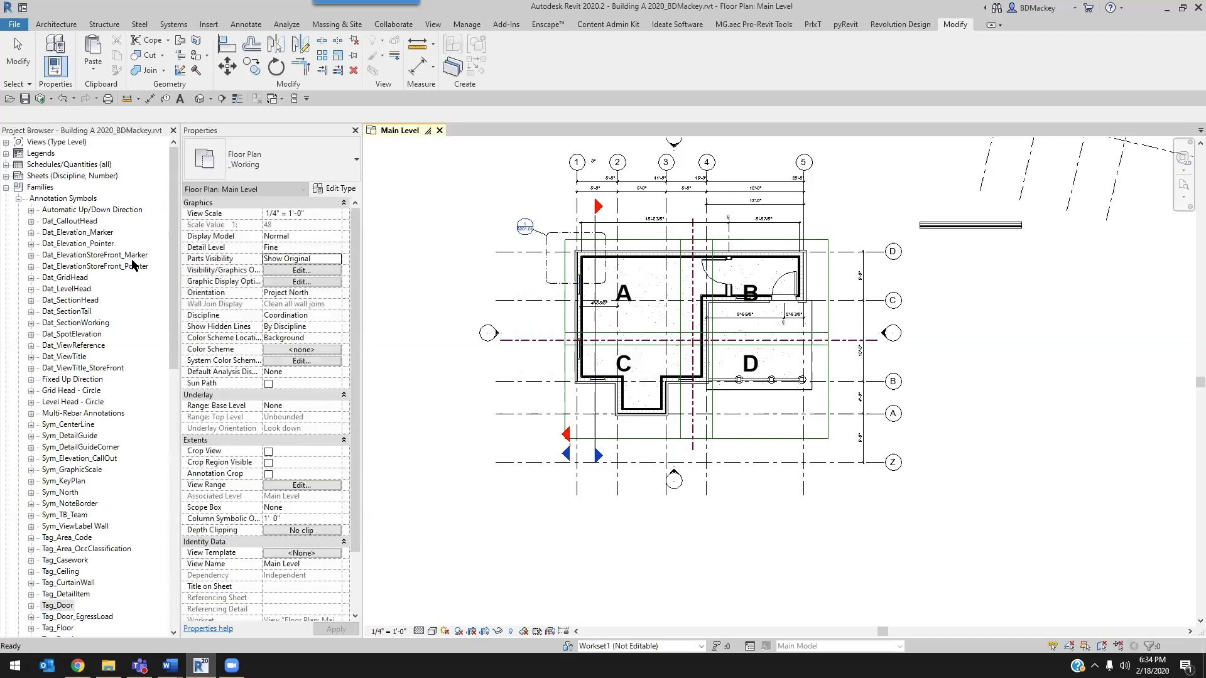
Step: Collapse the Annotation Symbols families and search the Project Browser for "door" again, starting from Cable Trays
left_click(19, 203)
left_click(19, 200)
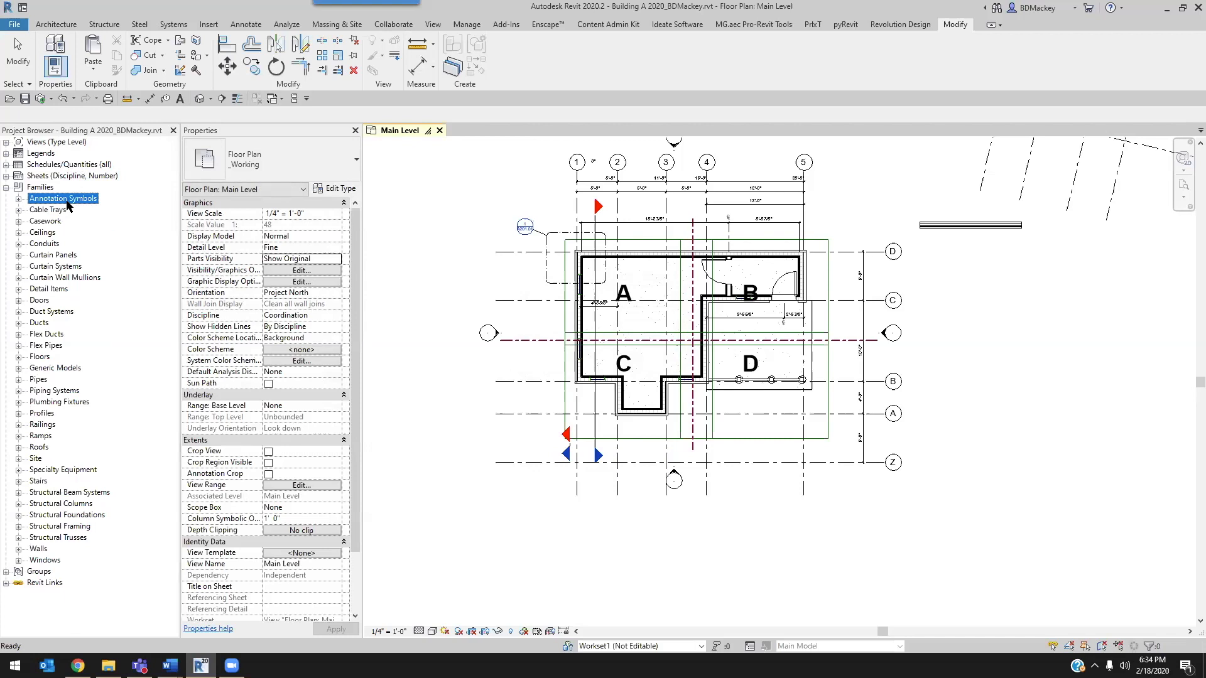
right_click(58, 211)
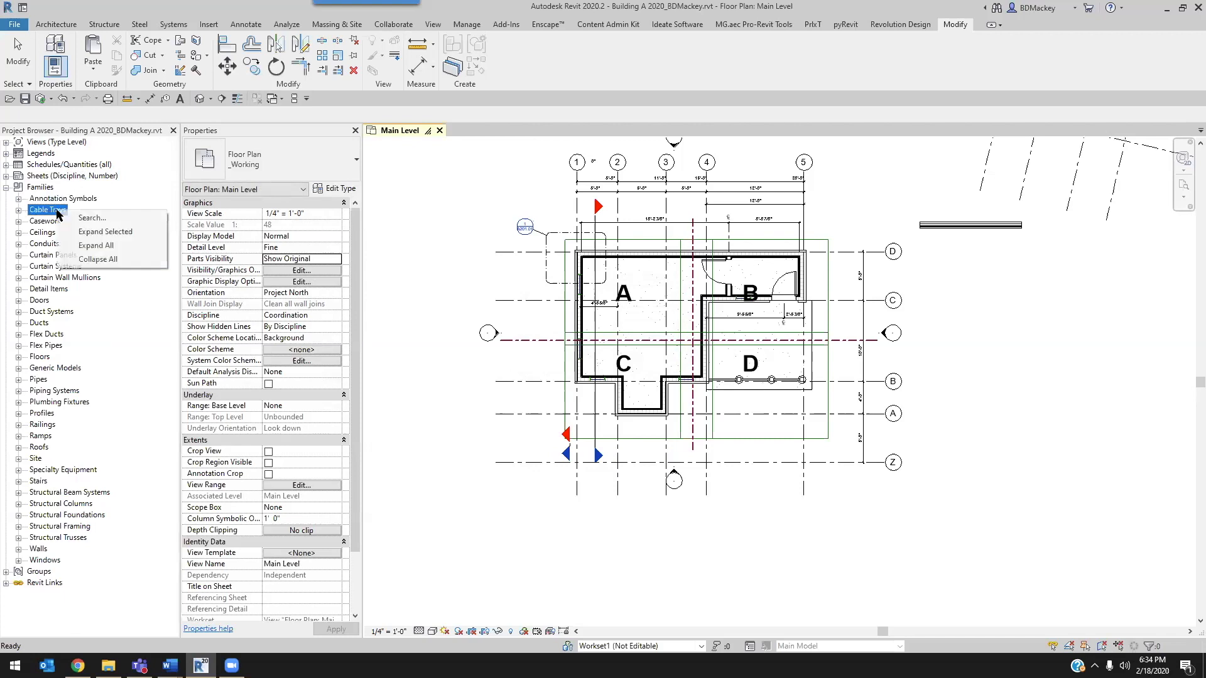
left_click(92, 218)
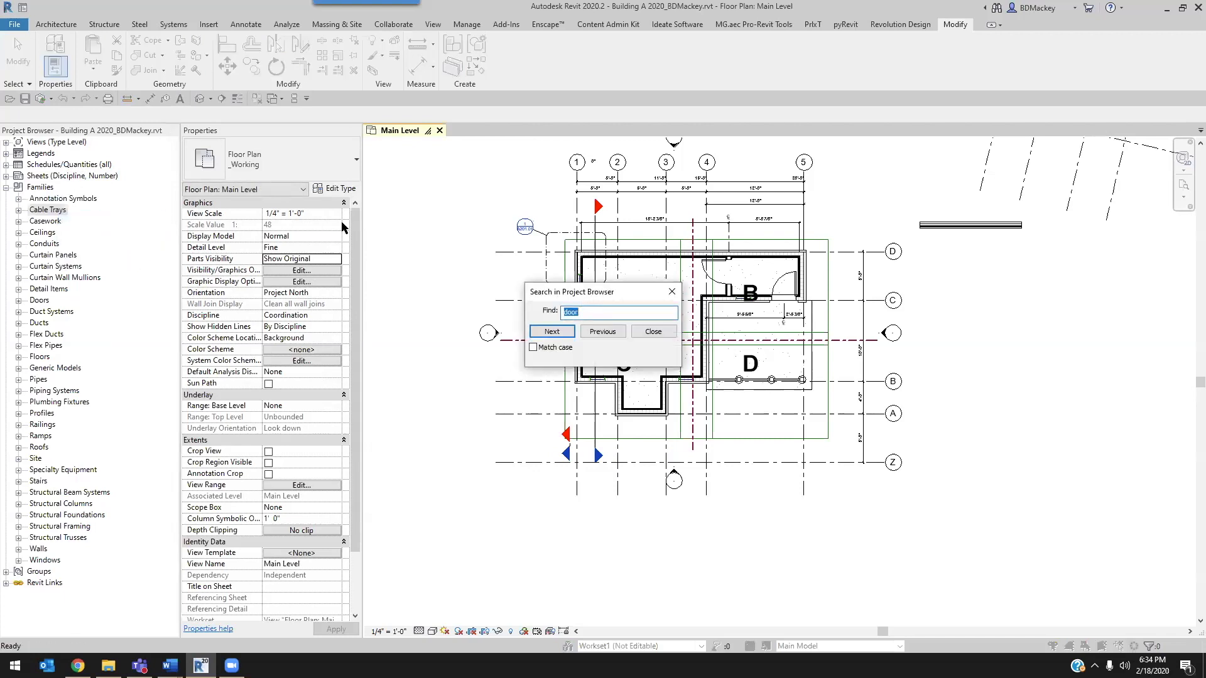
left_click(552, 331)
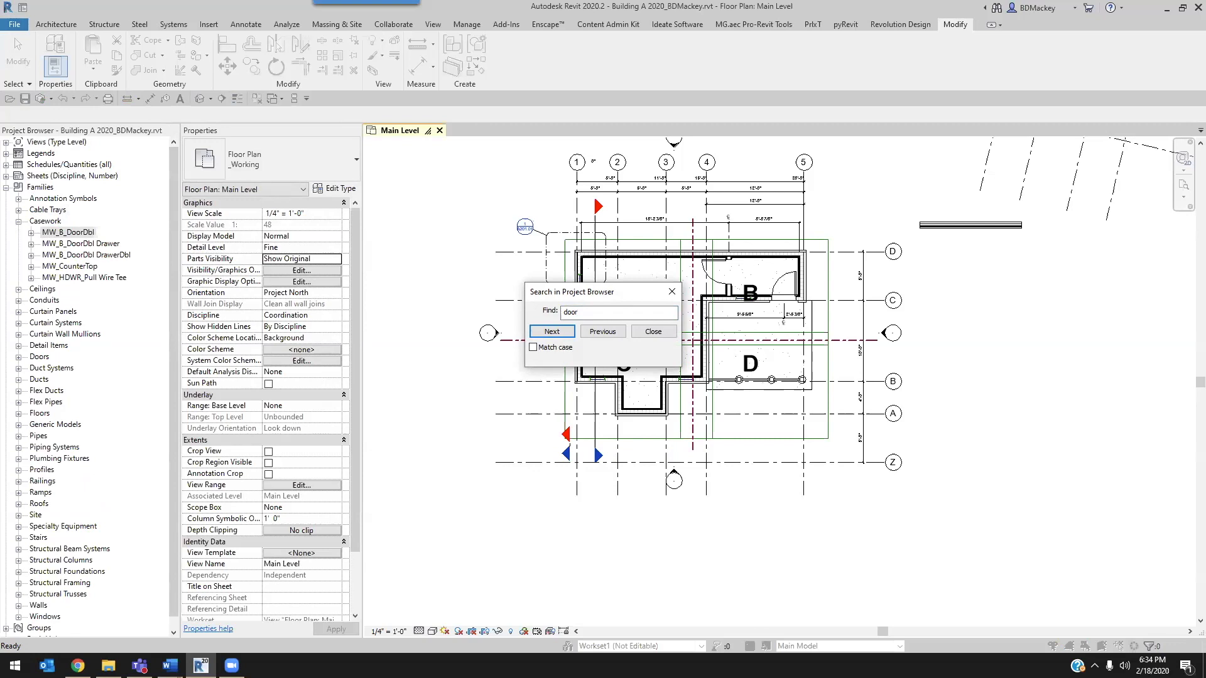
left_click(653, 332)
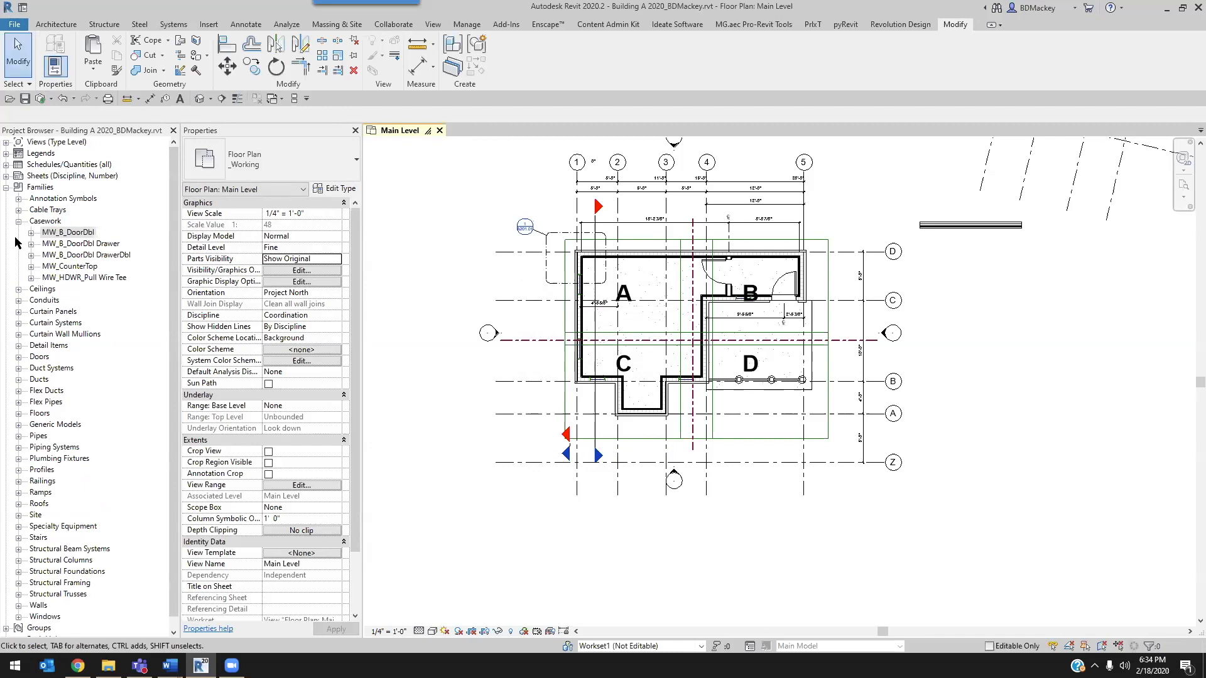
Step: Collapse the Families branch and open the Level 1 Overall floor plan from the A01 Overall Plans group under Views
left_click(6, 187)
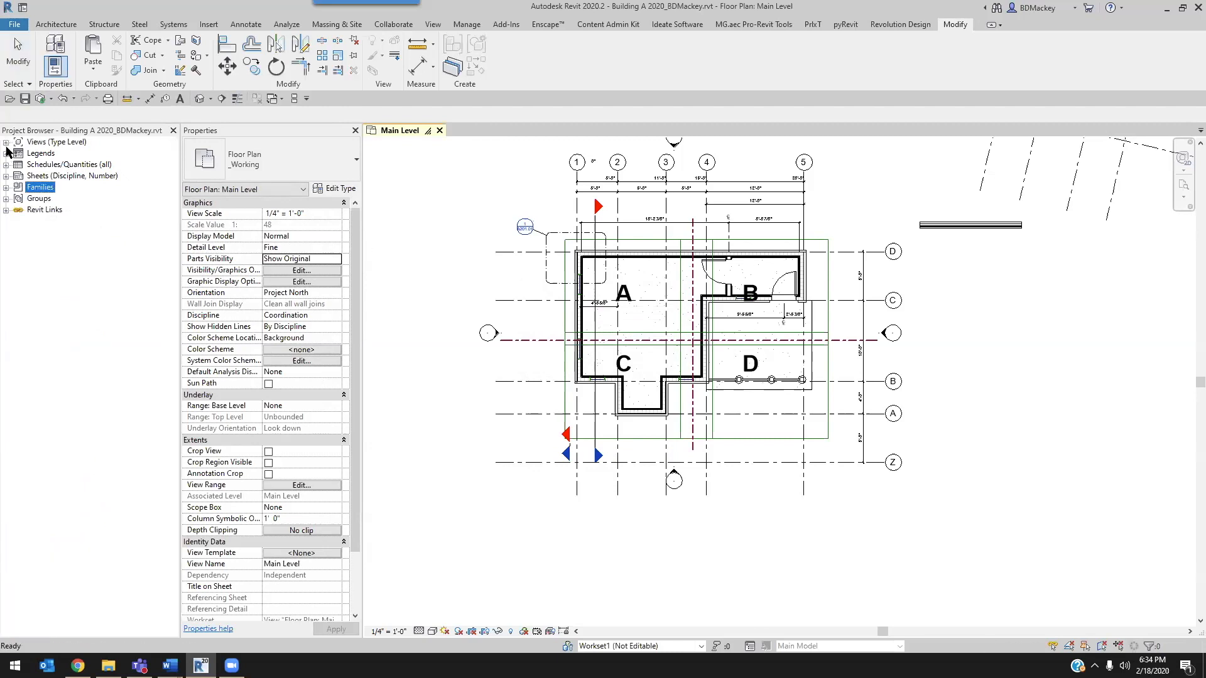
left_click(6, 142)
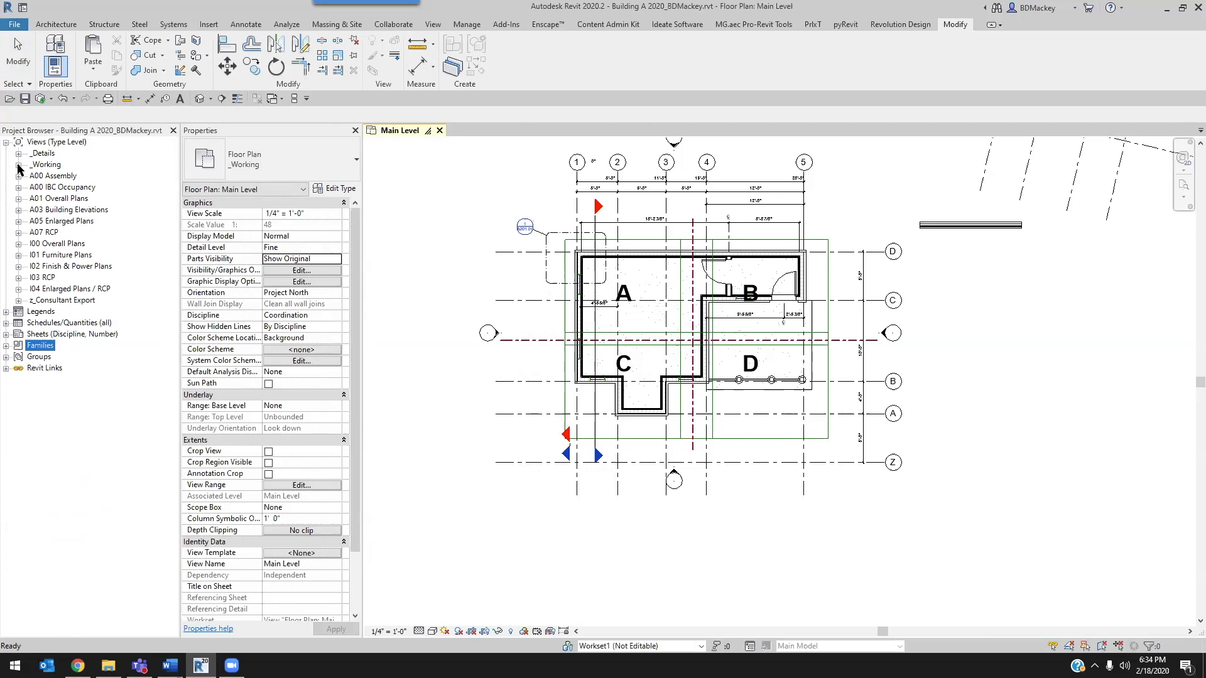
left_click(19, 198)
left_click(71, 210)
right_click(71, 211)
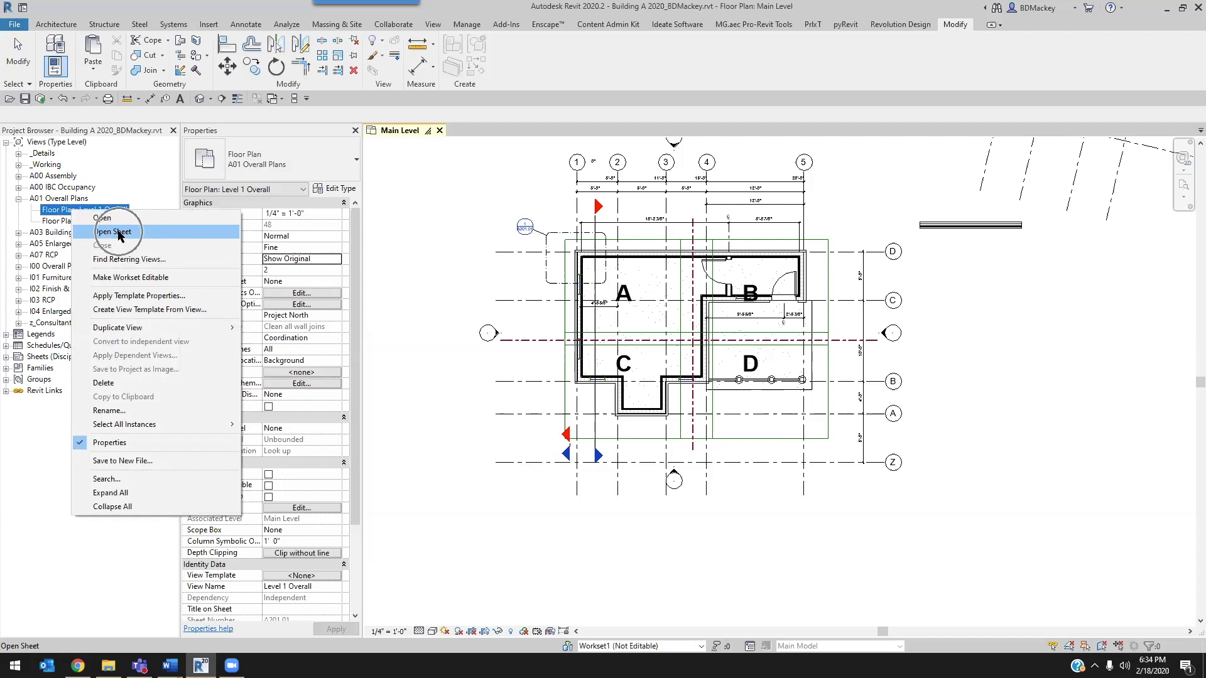
left_click(62, 217)
right_click(61, 216)
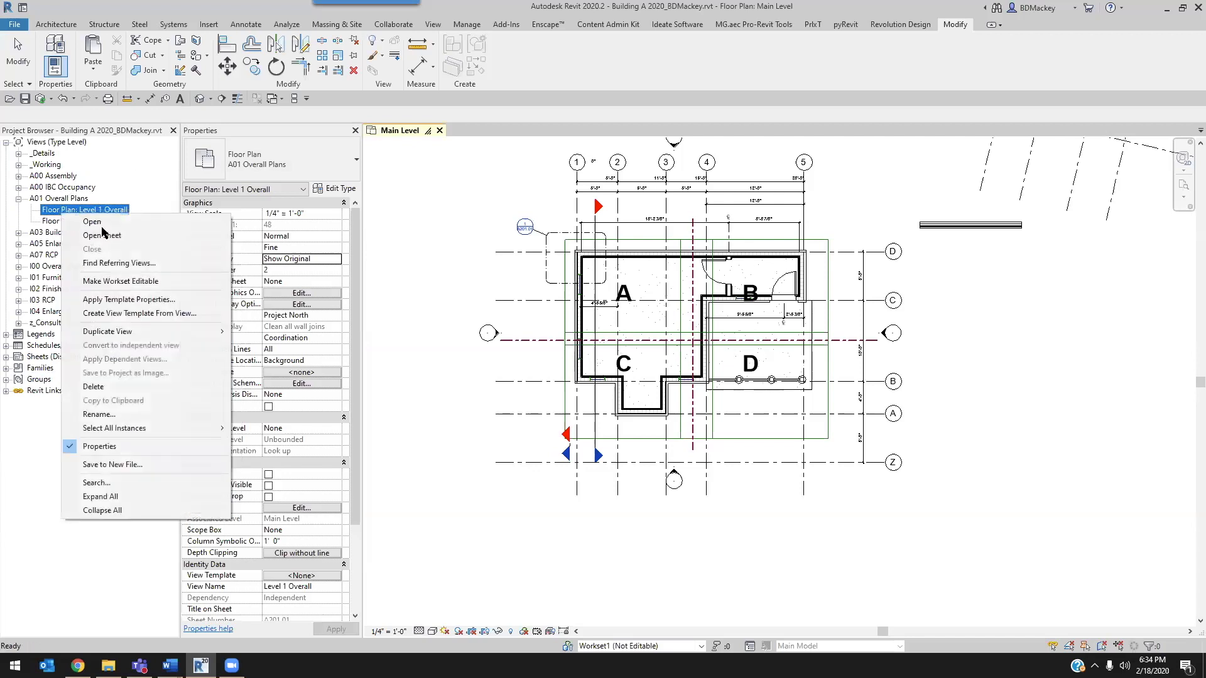
left_click(94, 221)
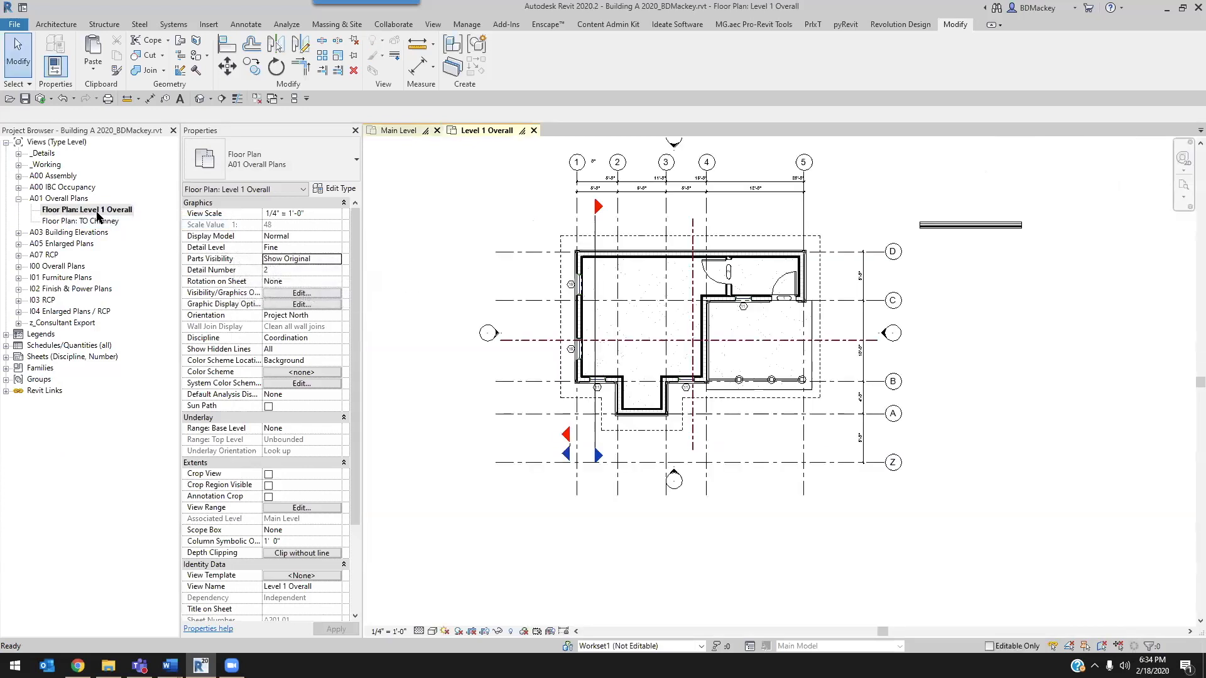
Step: Open the sheet containing the Level 1 Overall floor plan, and select that plan's viewport to examine its available commands
right_click(97, 216)
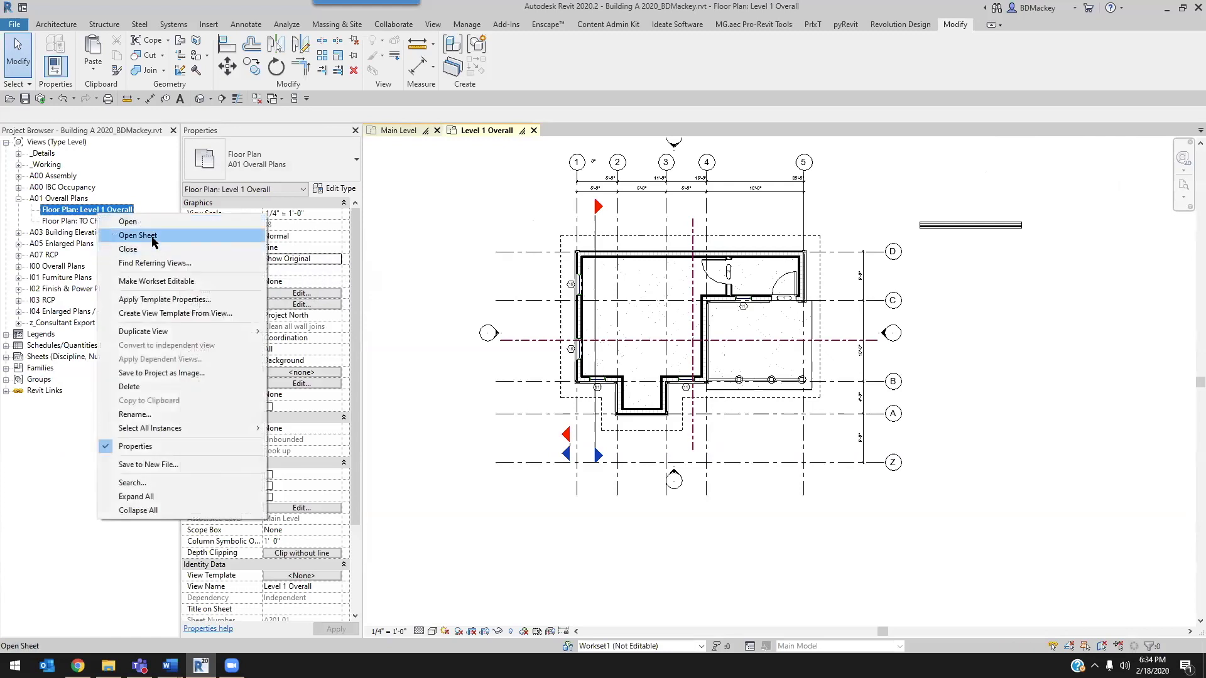
left_click(153, 239)
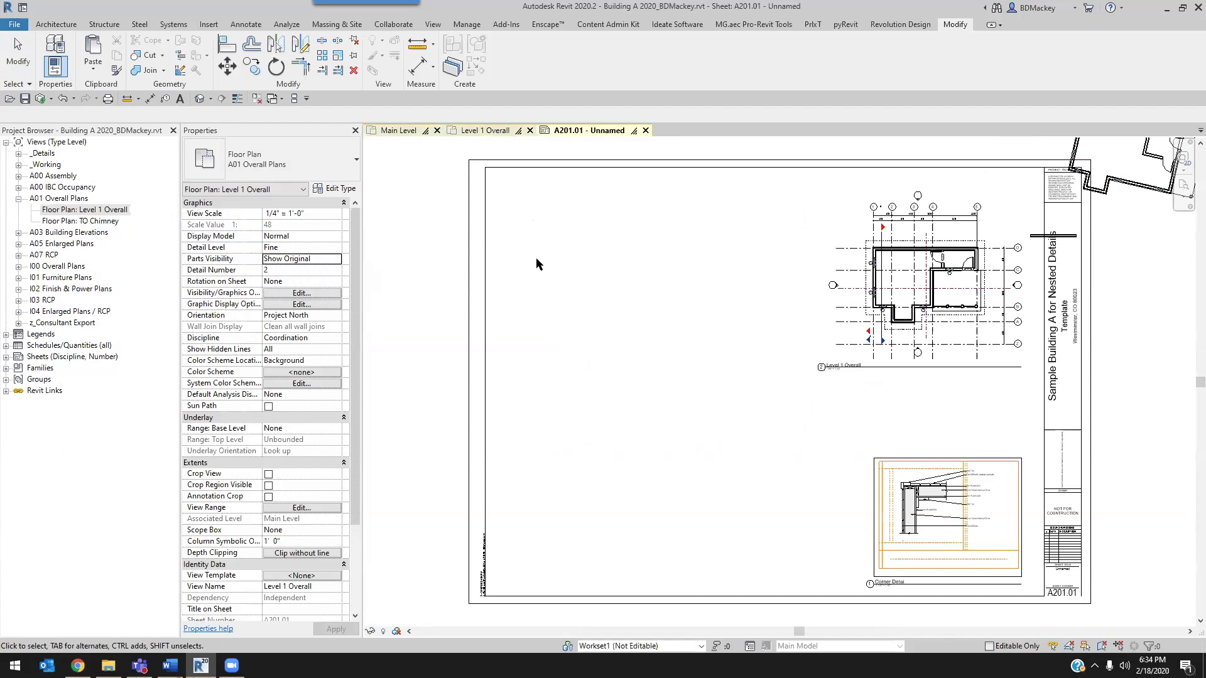
scroll(745, 381, "down", 1)
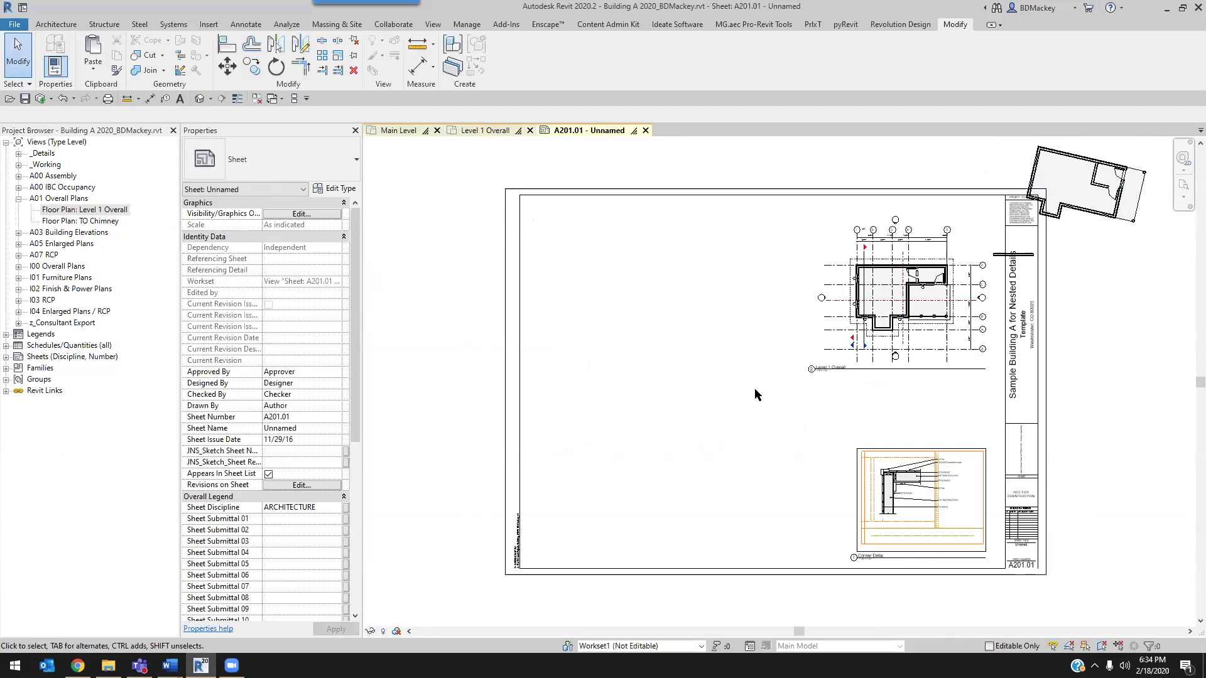
left_click(887, 353)
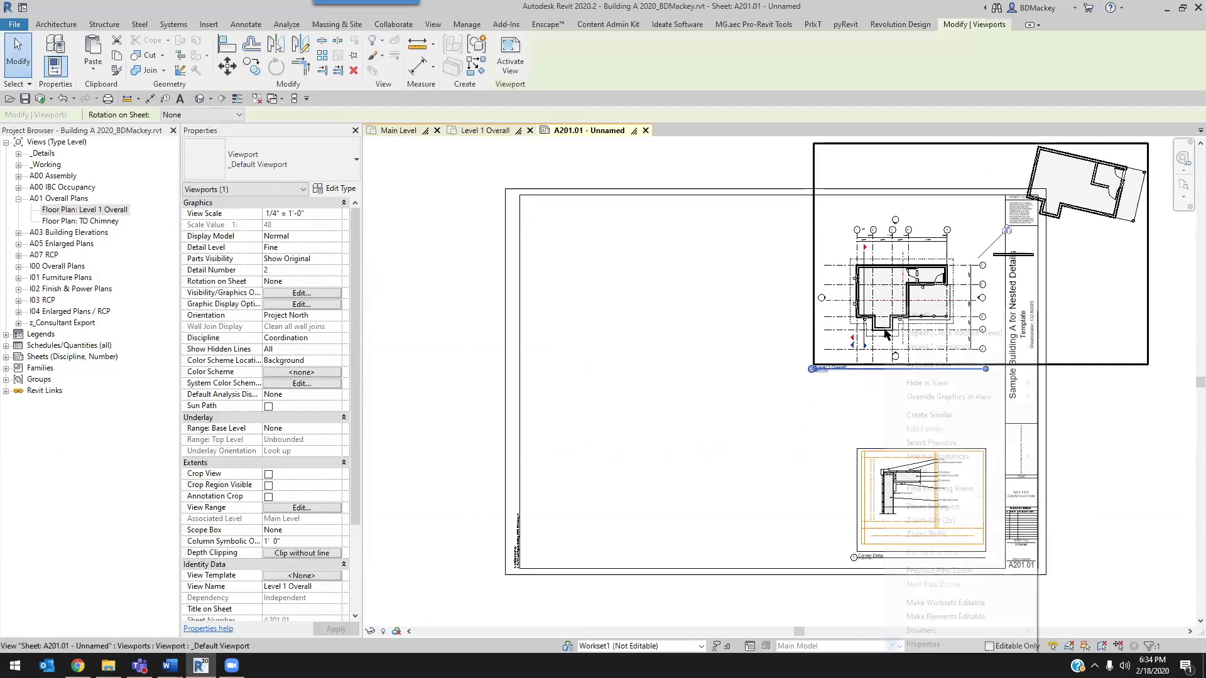
right_click(887, 353)
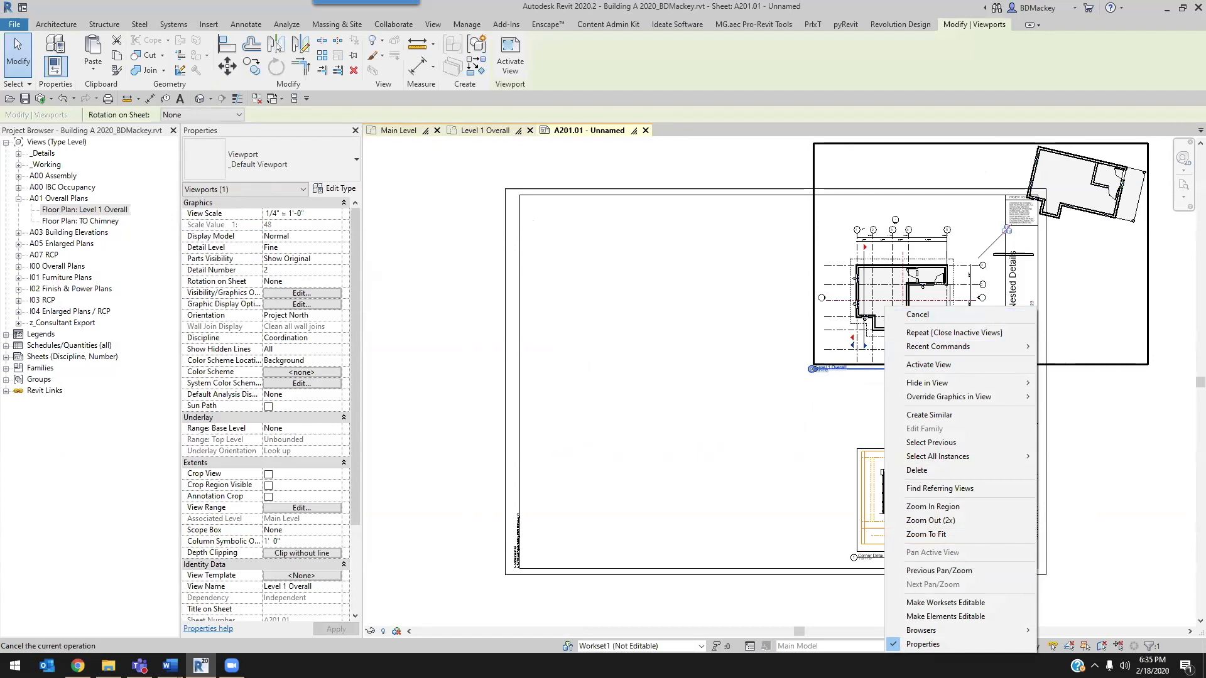
Step: Expand Sheets, ARCHITECTURE and A20 down to sheet A201.01, and open the Level 1 Overall floor plan listed under it
left_click(5, 356)
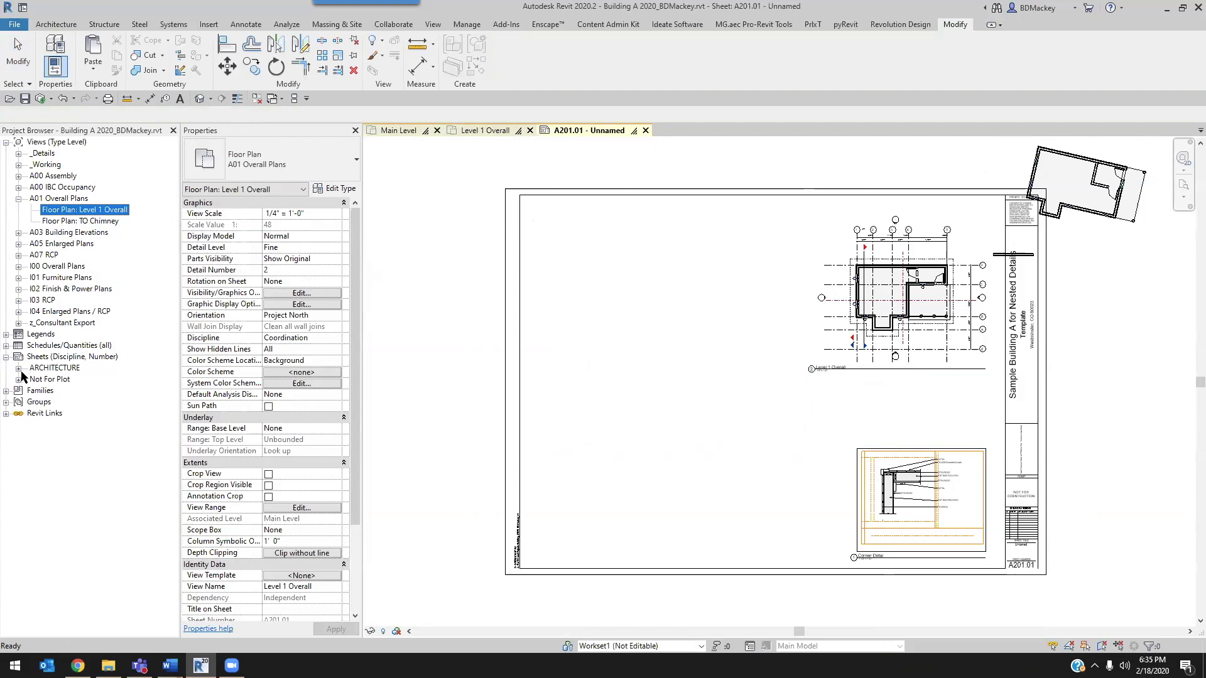
left_click(19, 369)
left_click(31, 391)
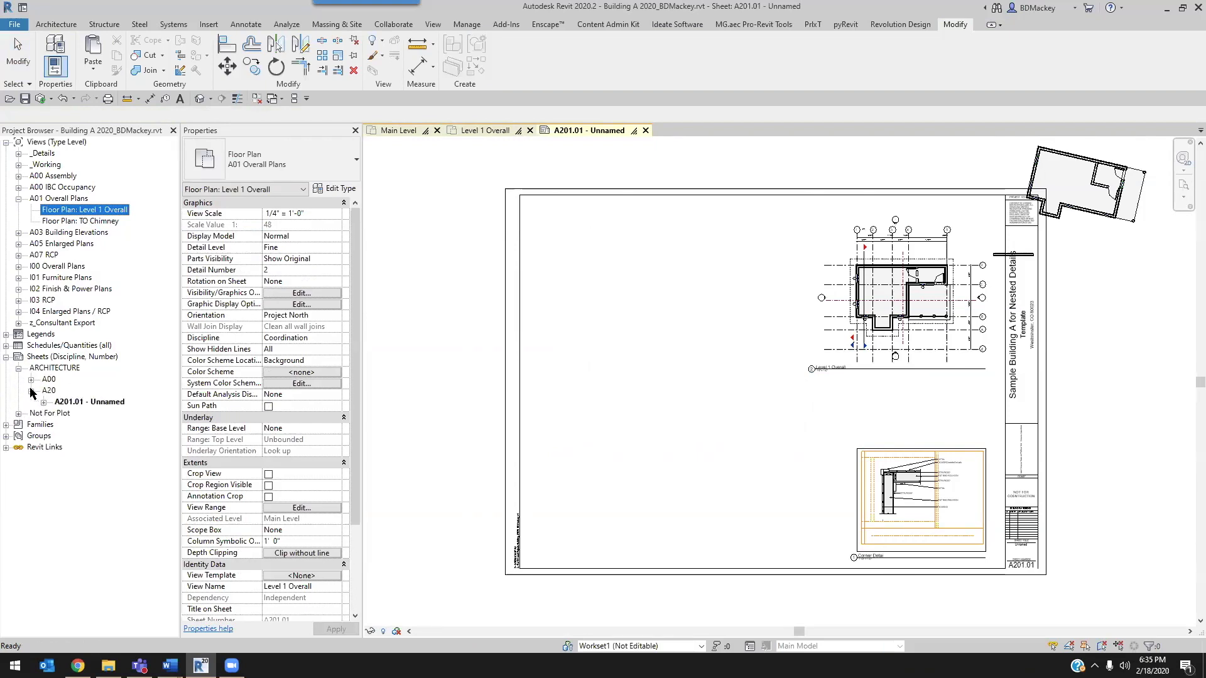
left_click(44, 402)
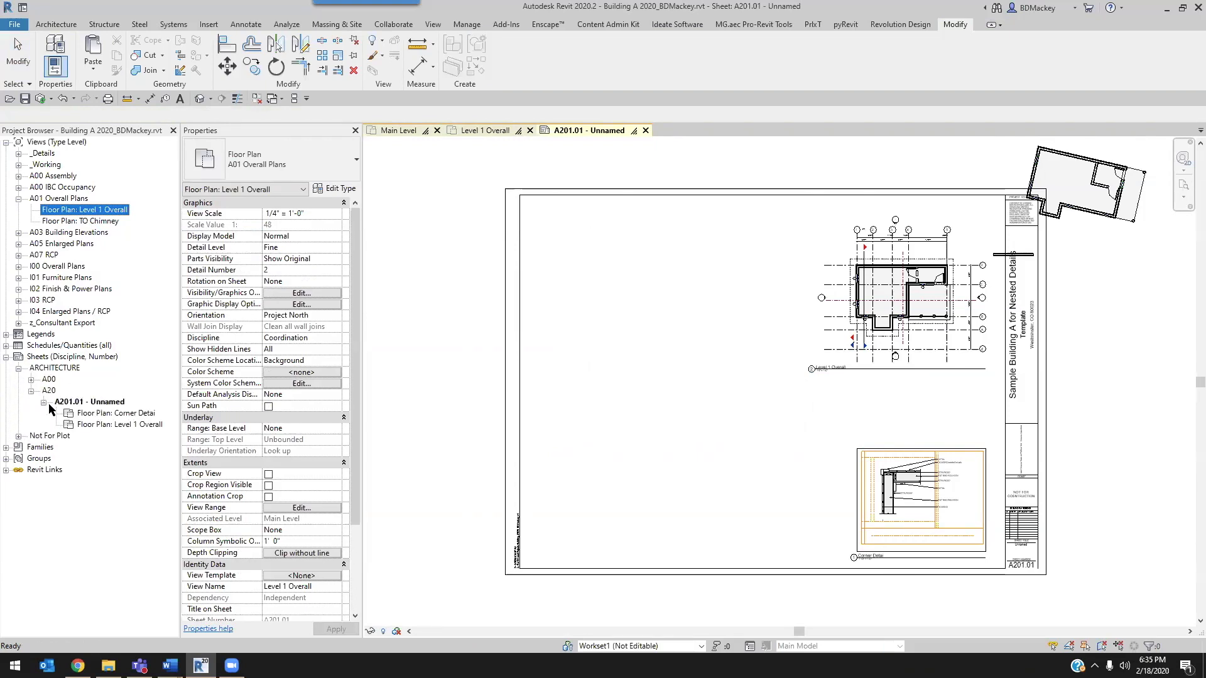
double_click(115, 424)
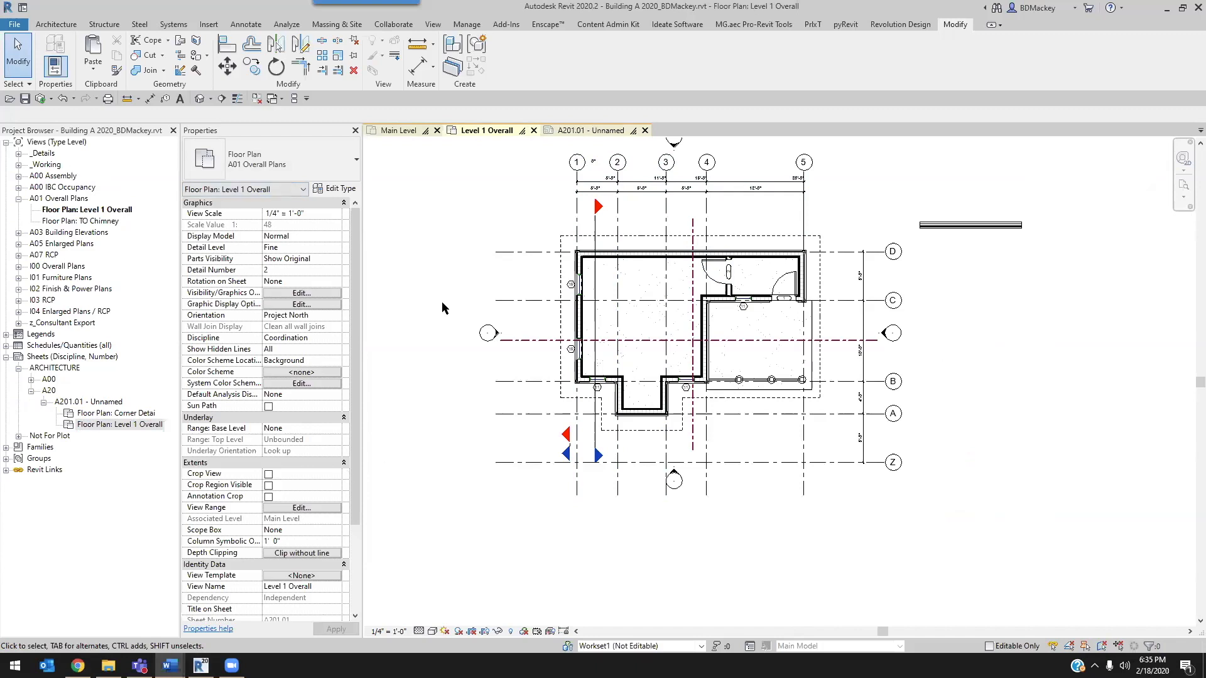
Step: Open the Main Level Parent floor plan from the _Working group, and close sheet A201.01 and the Level 1 Overall view
left_click(6, 356)
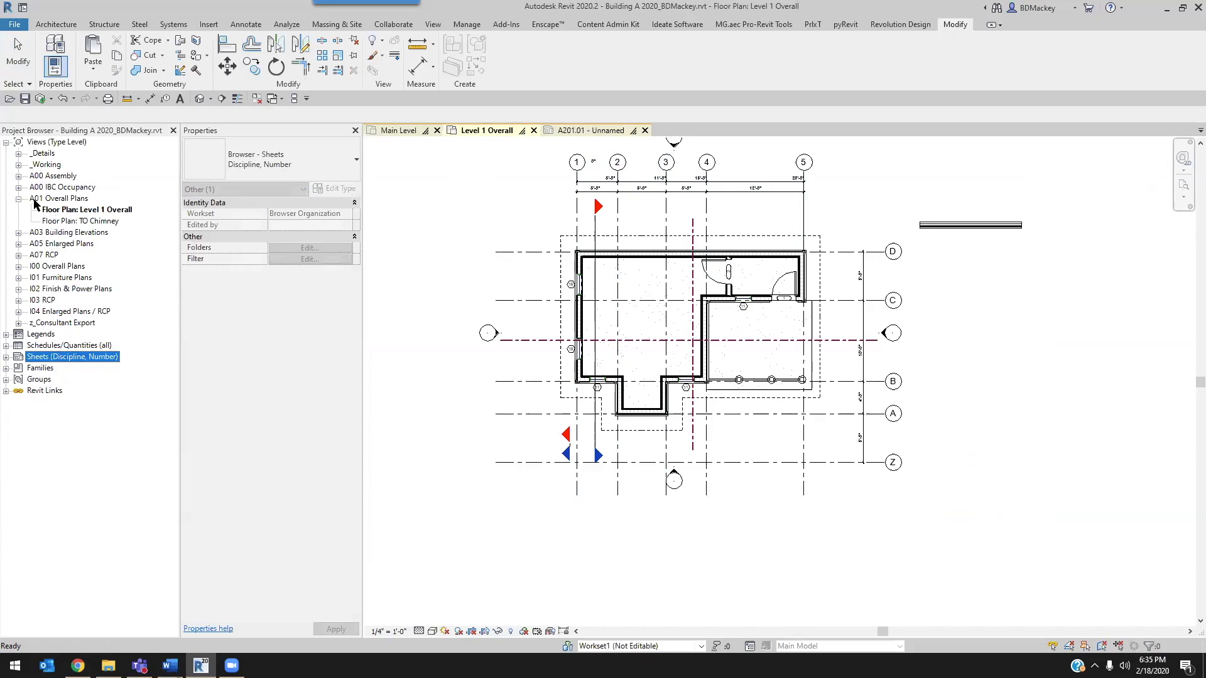
left_click(20, 165)
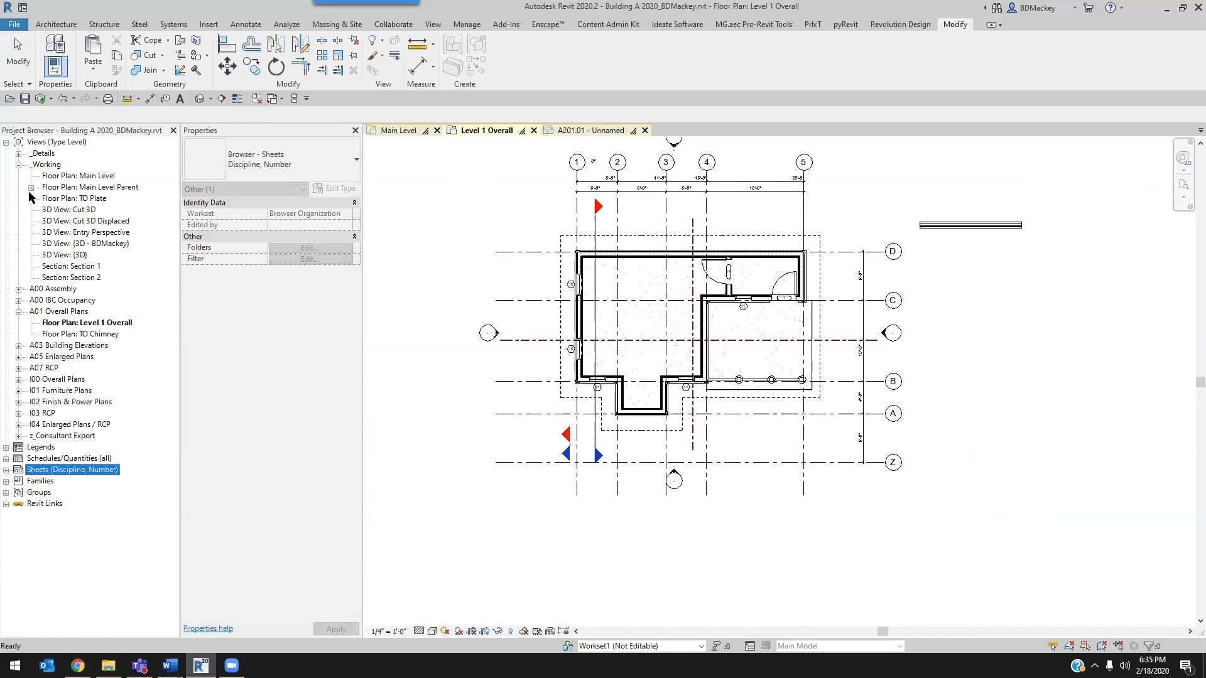
double_click(91, 187)
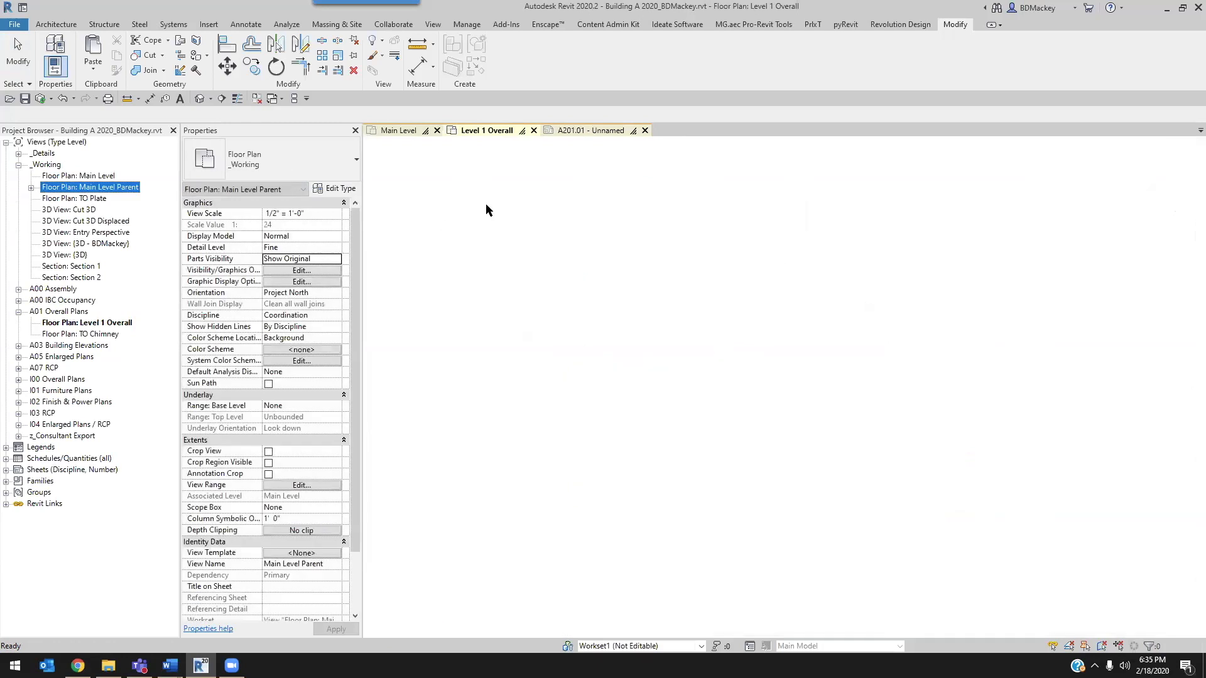
left_click(641, 130)
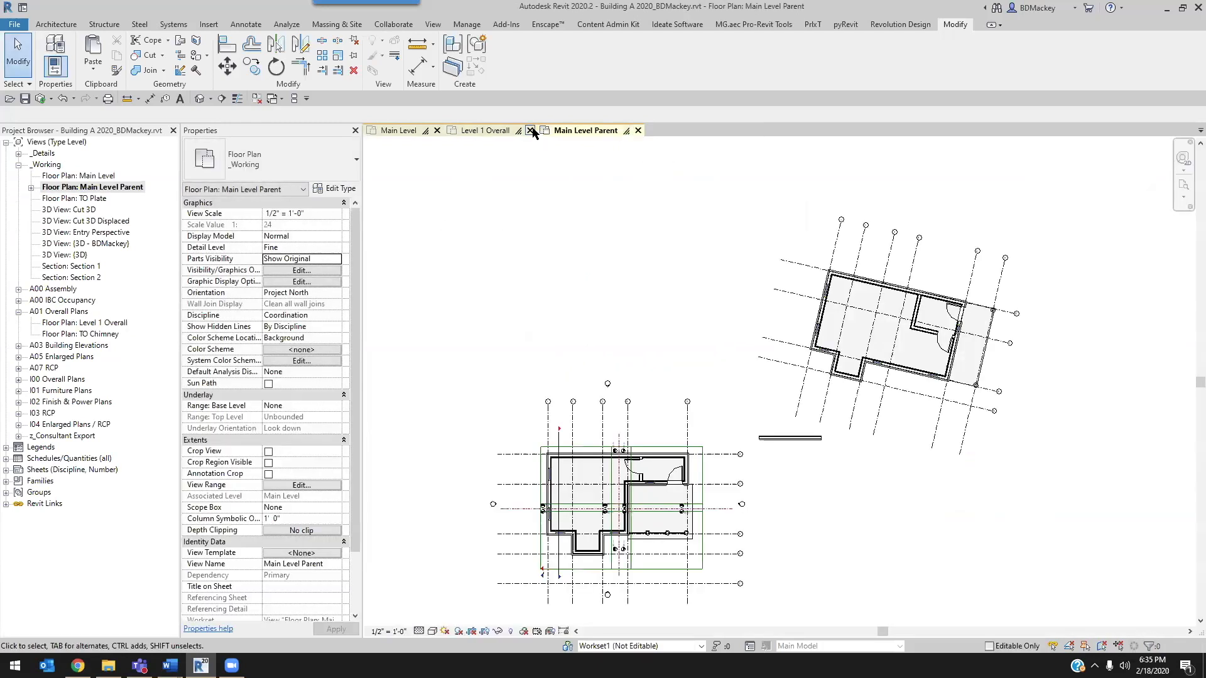
left_click(529, 130)
Step: Rename the Main Level Parent floor plan in the _Working group as Main Level Parent TEmplate
right_click(110, 191)
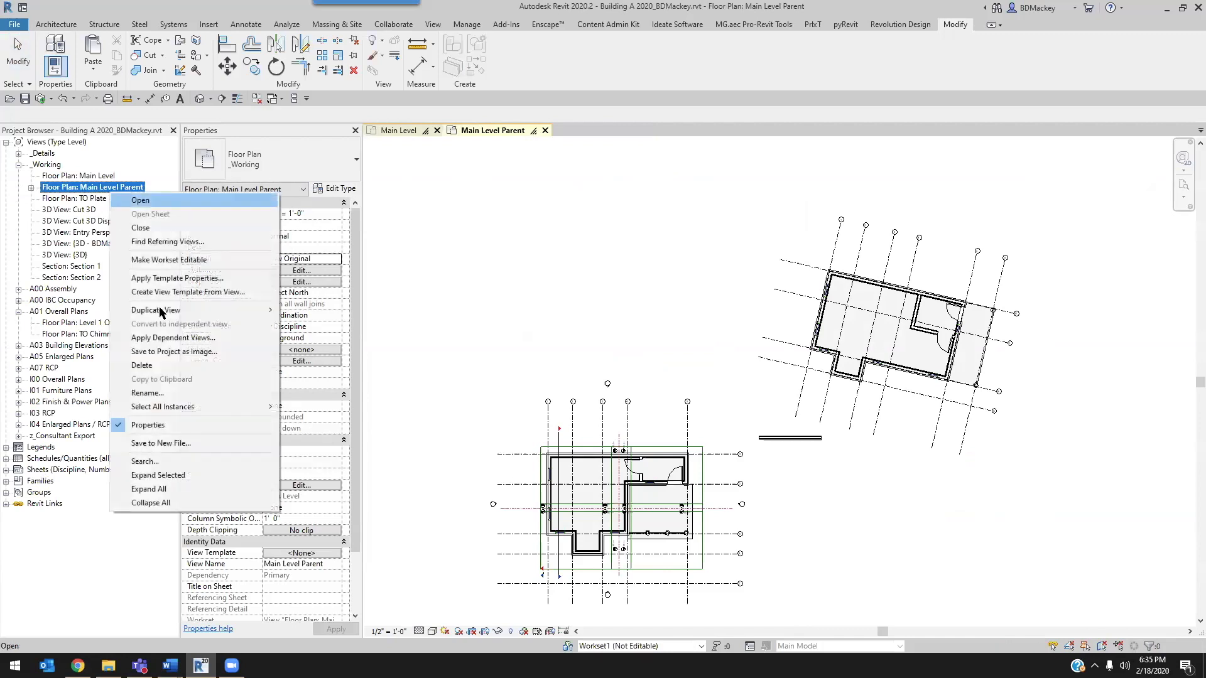
left_click(148, 393)
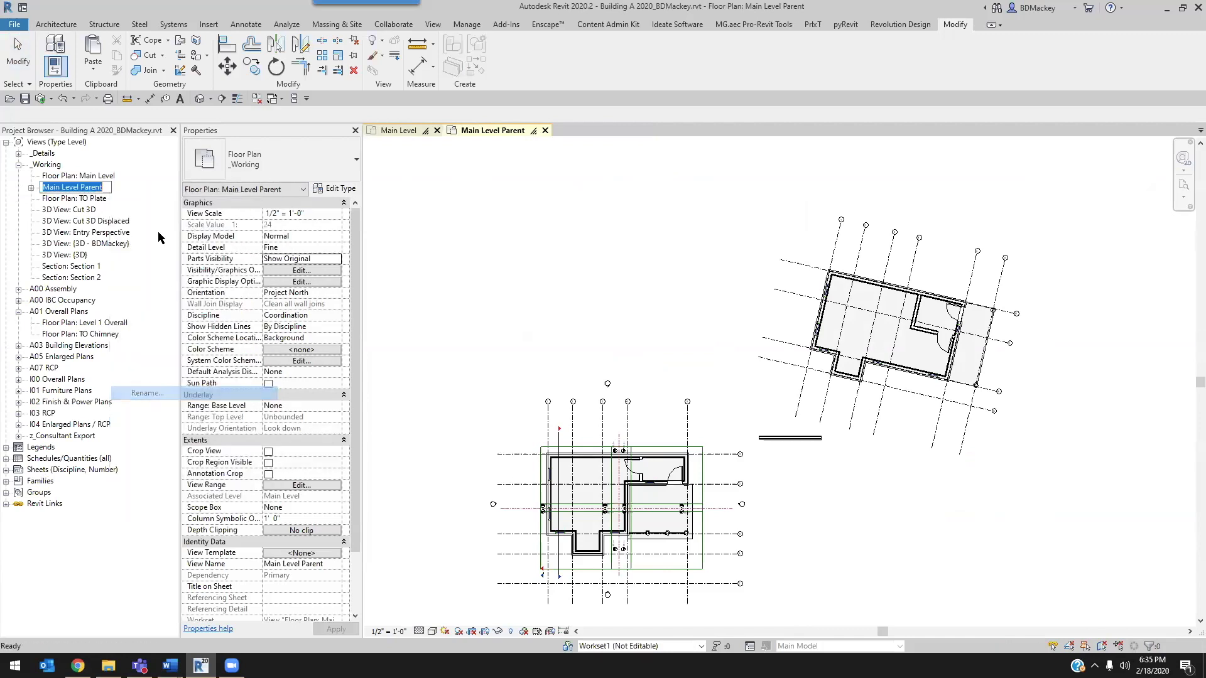
left_click(106, 187)
type("TEmplate")
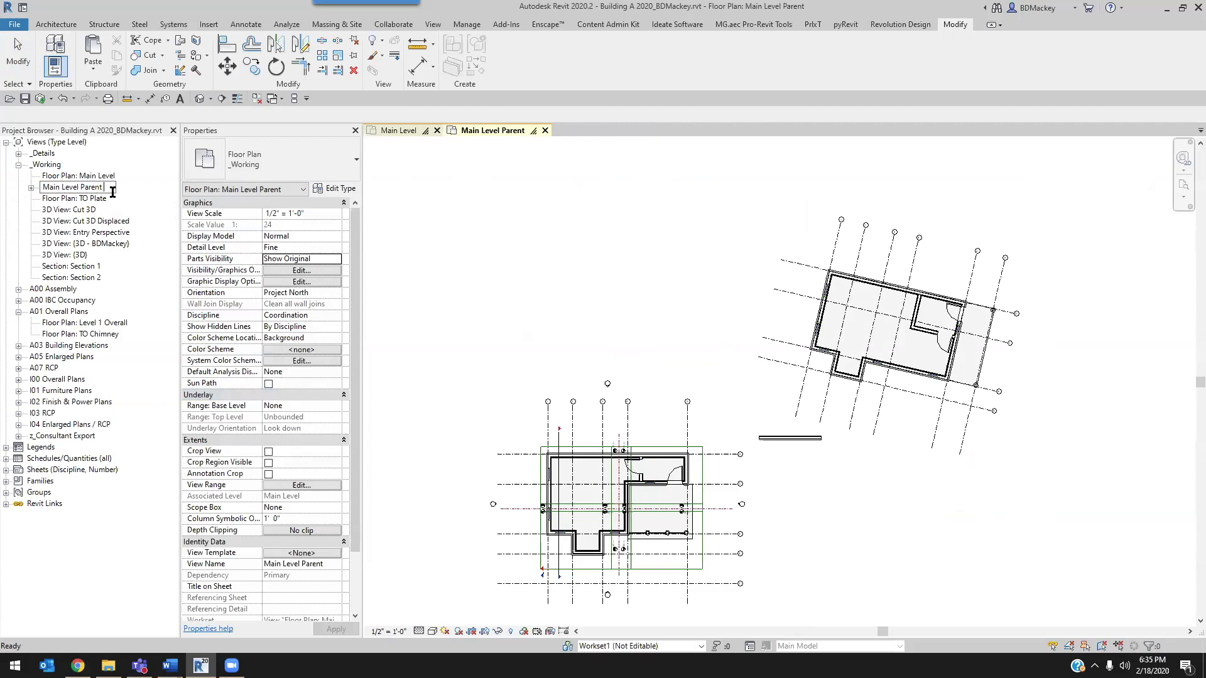
key("Return")
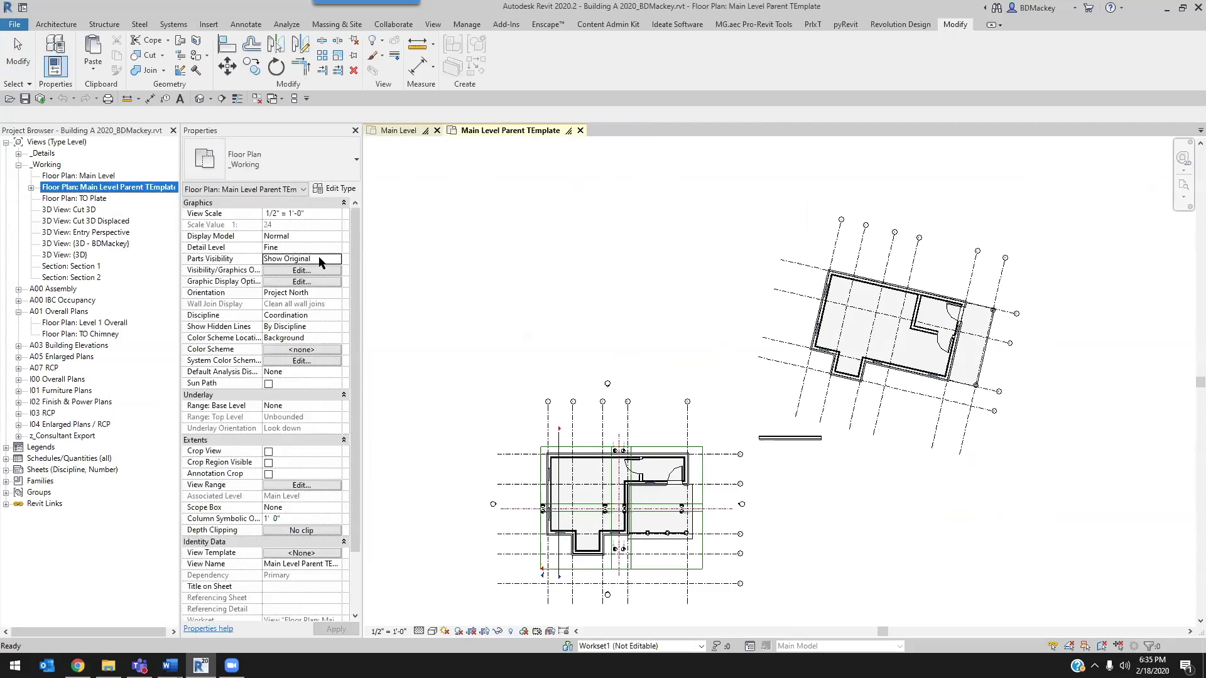
Step: List the renamed plan's dependent views, and select each view reference at the vertical matchline's upper end to examine its target view
left_click(32, 187)
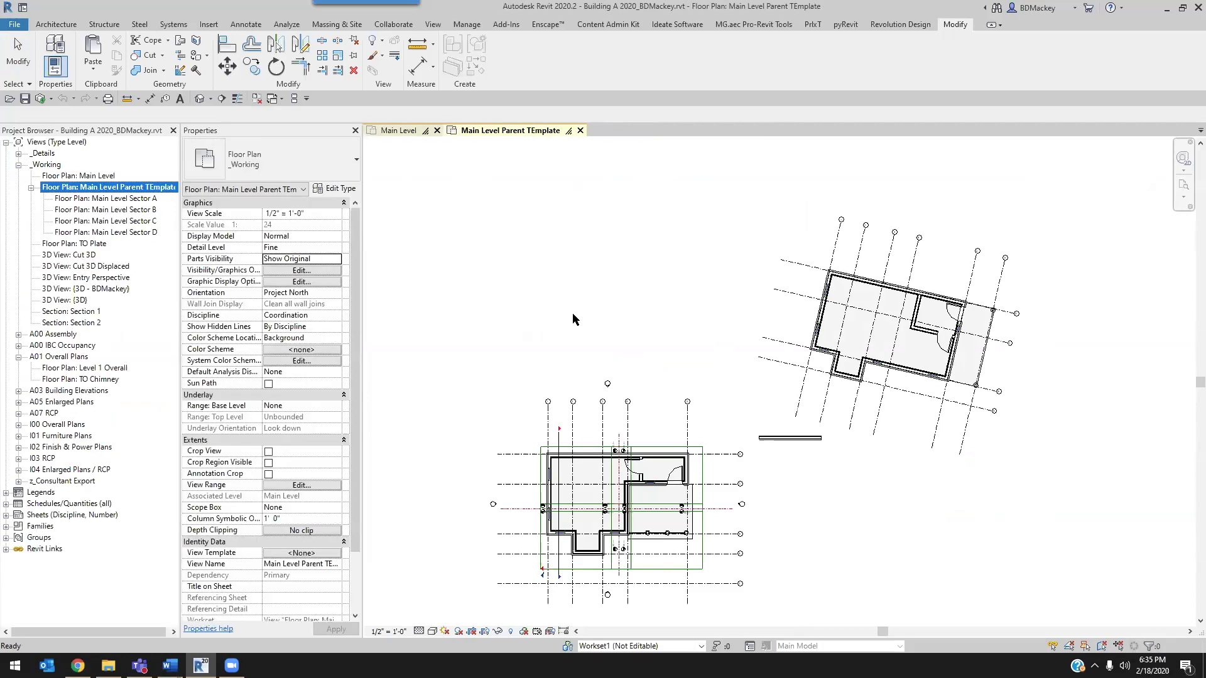
scroll(577, 452, "up", 3)
scroll(577, 452, "up", 3)
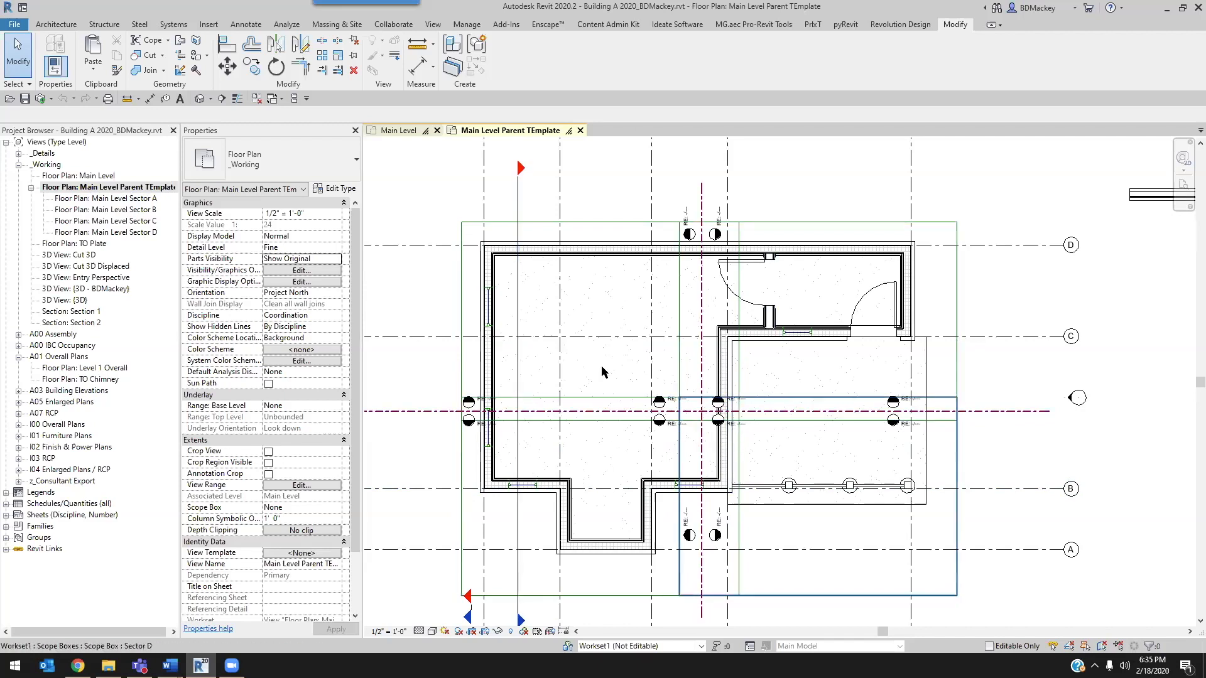
scroll(666, 246, "up", 4)
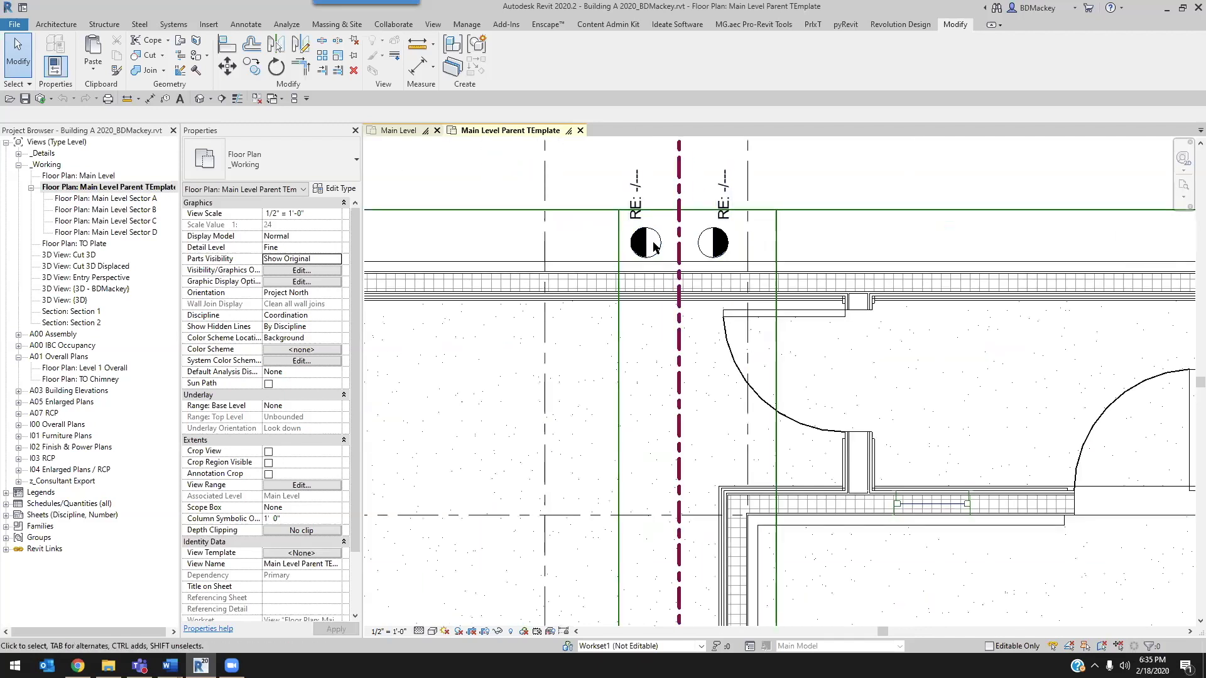
left_click(661, 245)
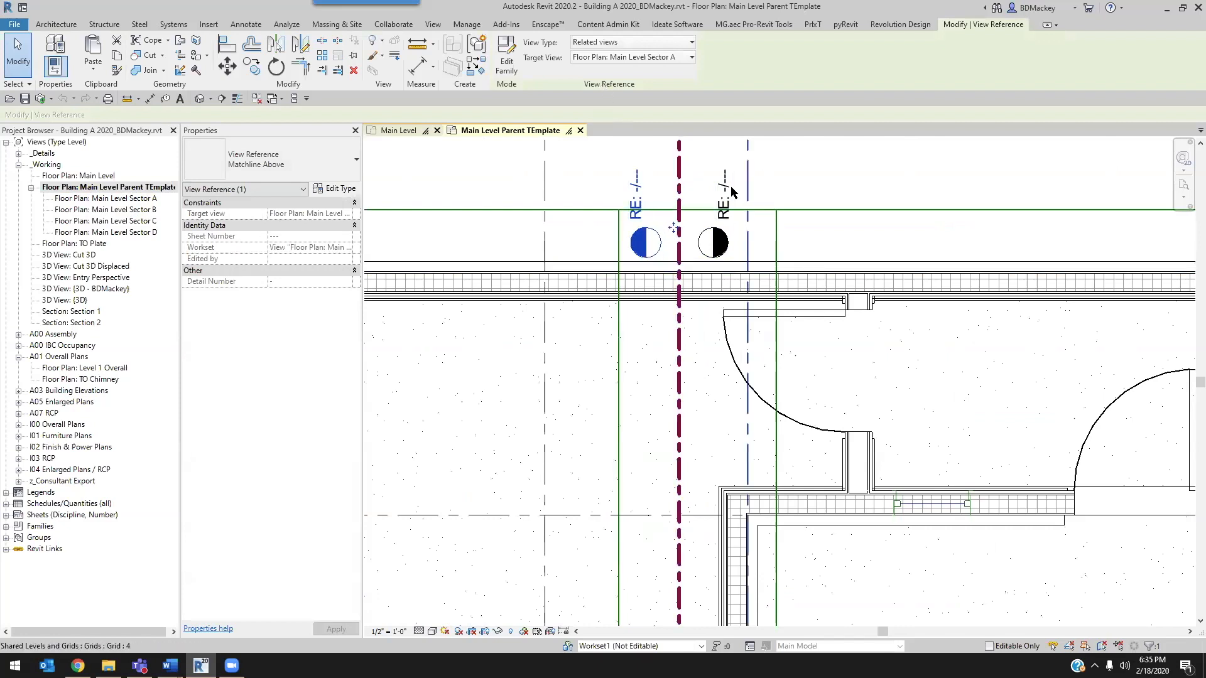
left_click(713, 242)
scroll(728, 236, "down", 2)
scroll(728, 235, "down", 3)
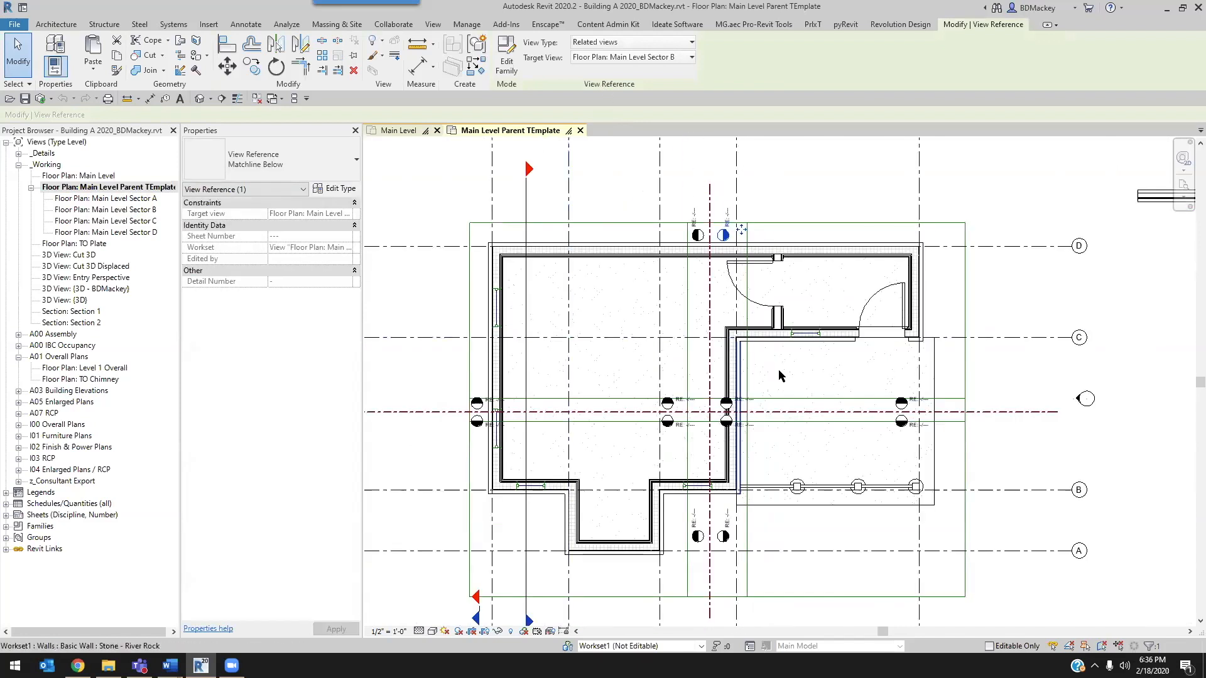
left_click(436, 300)
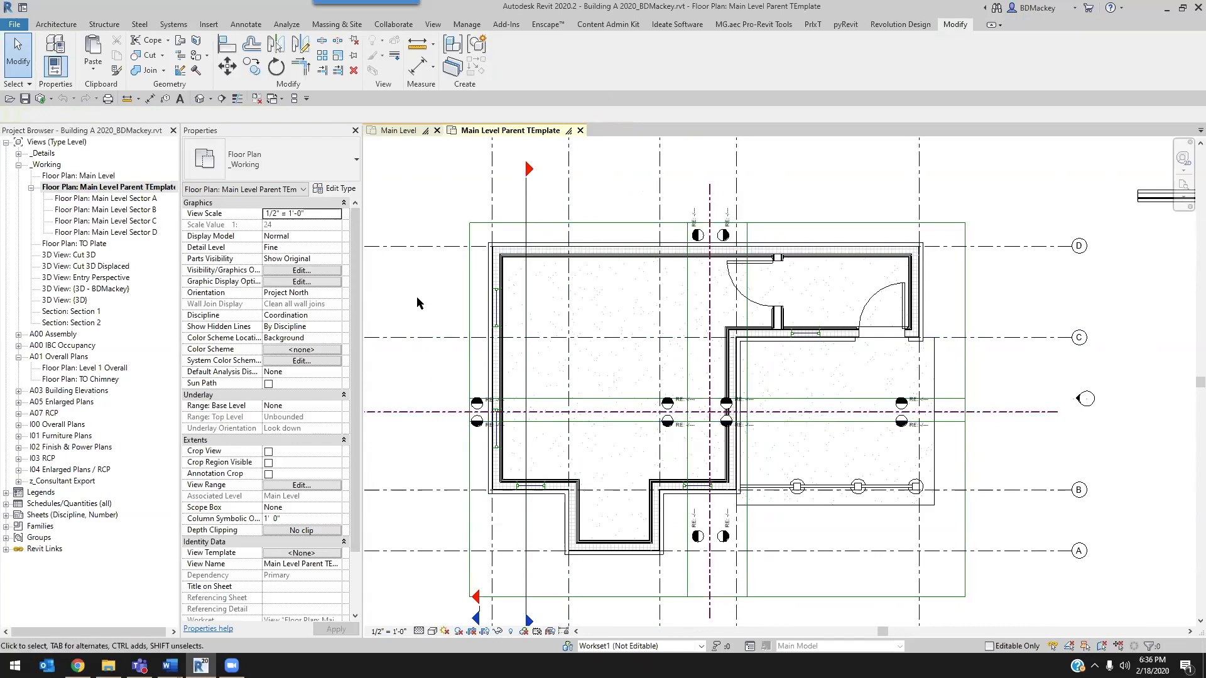
Step: Apply the dependent view layout of the Main Level Parent TEmplate floor plan to the Level 1 floor plan
left_click(99, 189)
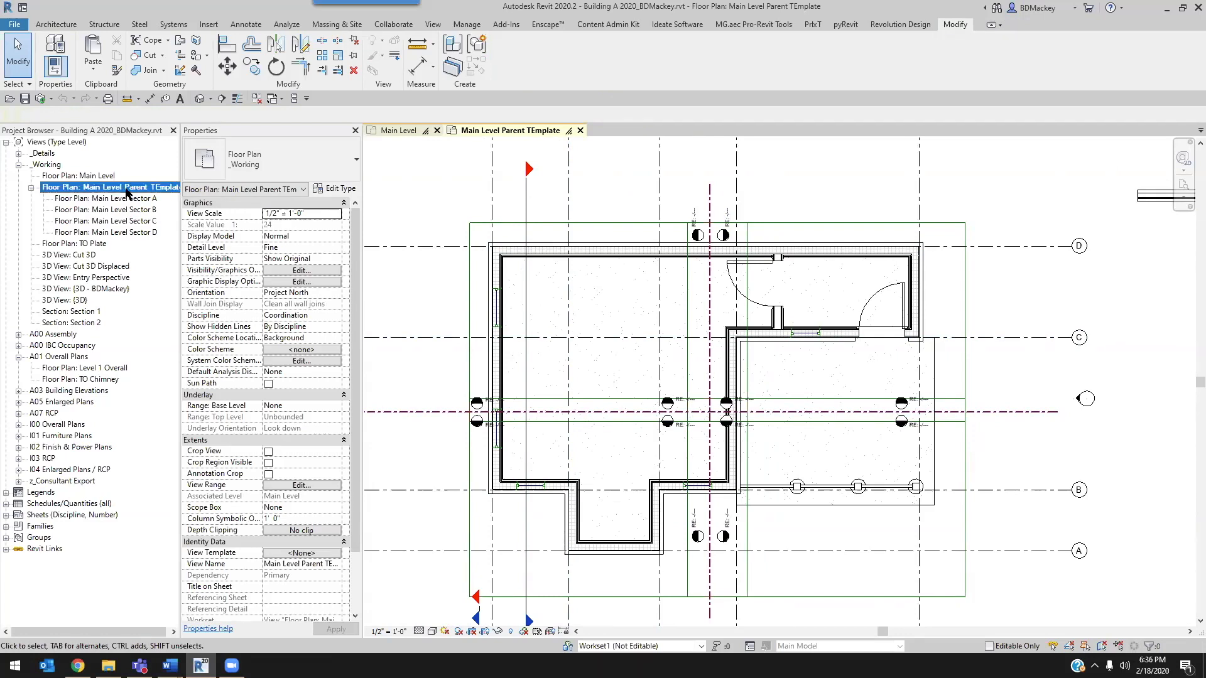
right_click(128, 192)
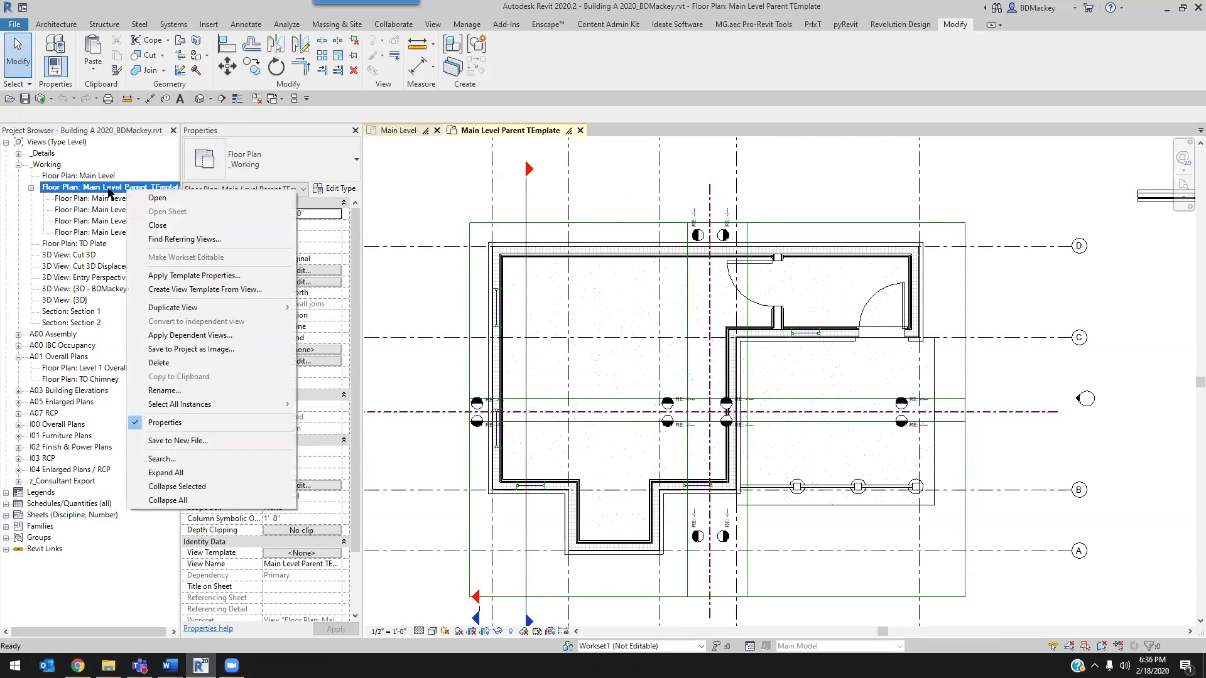
left_click(184, 339)
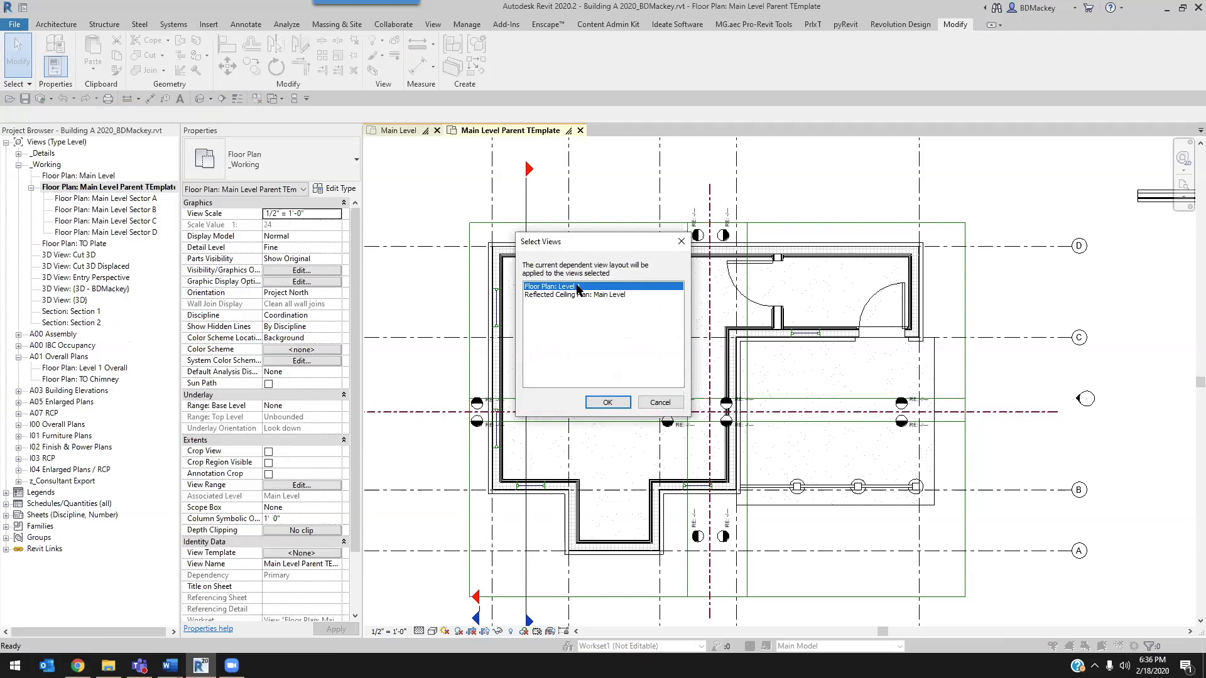
left_click(607, 403)
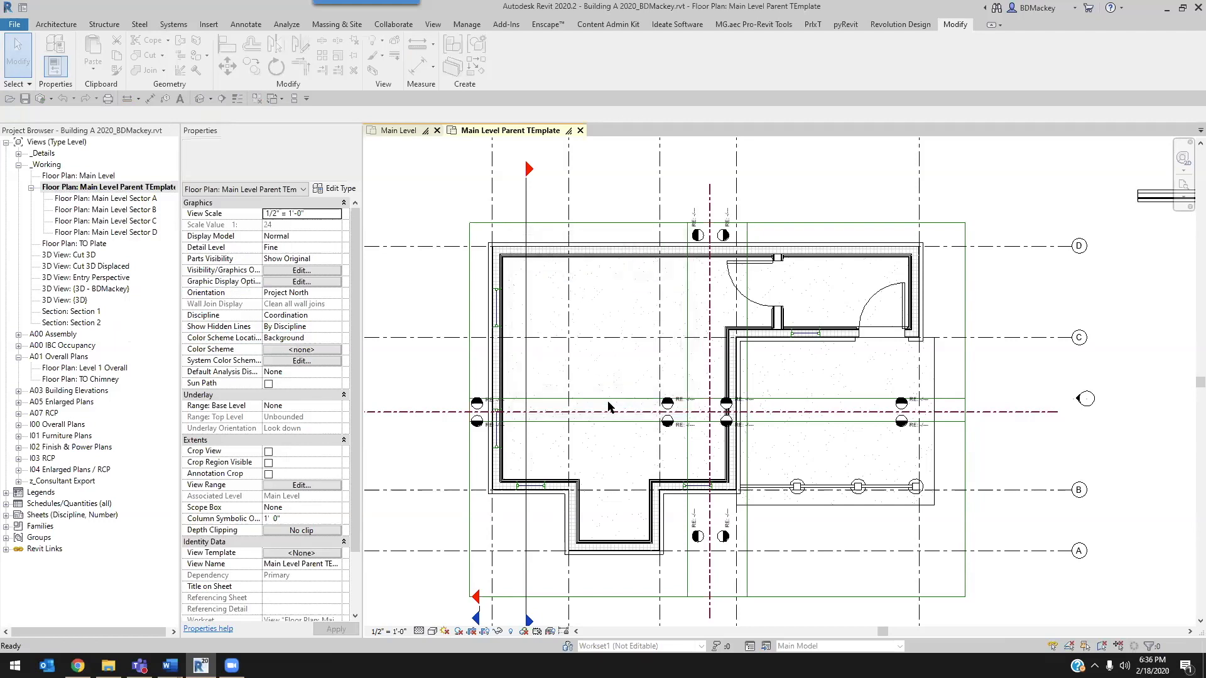
Step: List the dependent views of Level 1 under A05 Enlarged Plans, and open Level 1 - Dependent 1 to examine its matchline references, closing it when done
left_click(19, 402)
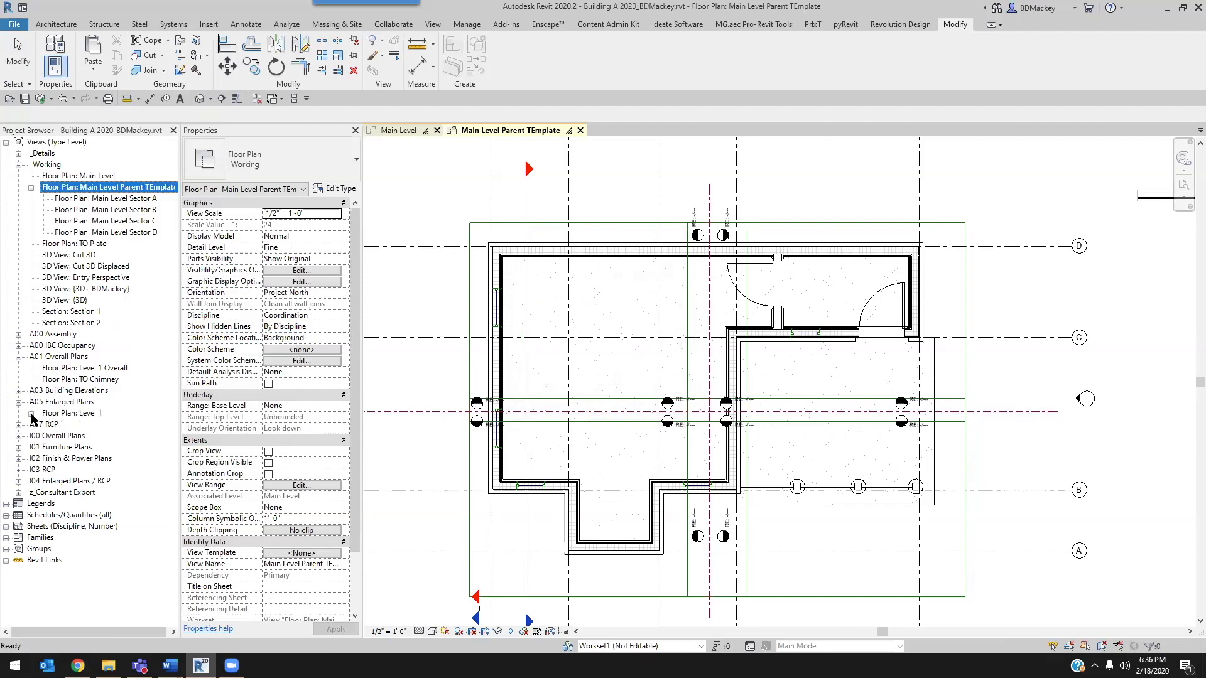
left_click(31, 413)
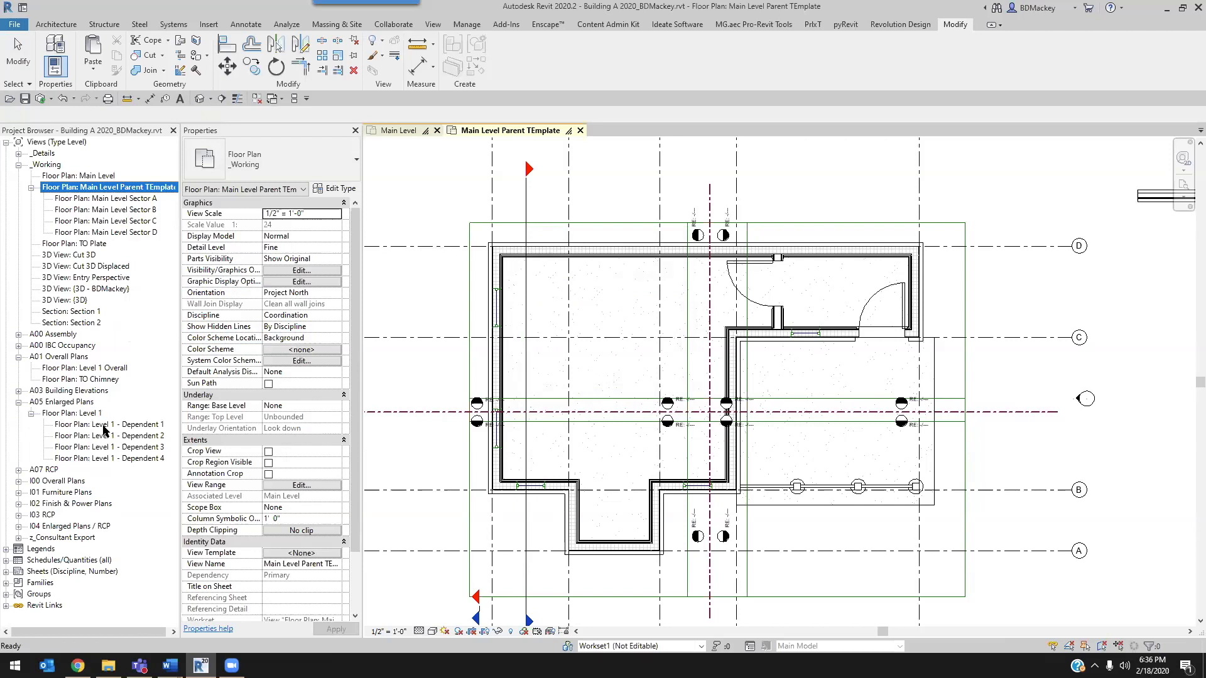
left_click(105, 426)
double_click(105, 426)
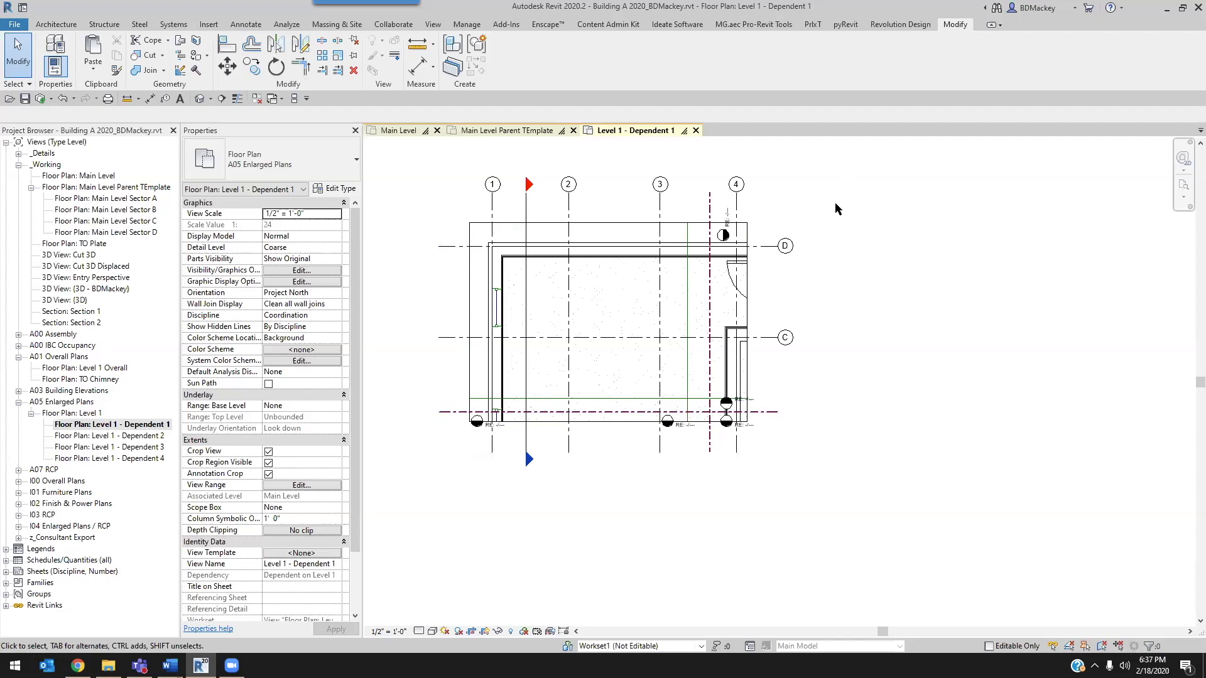
scroll(739, 269, "up", 2)
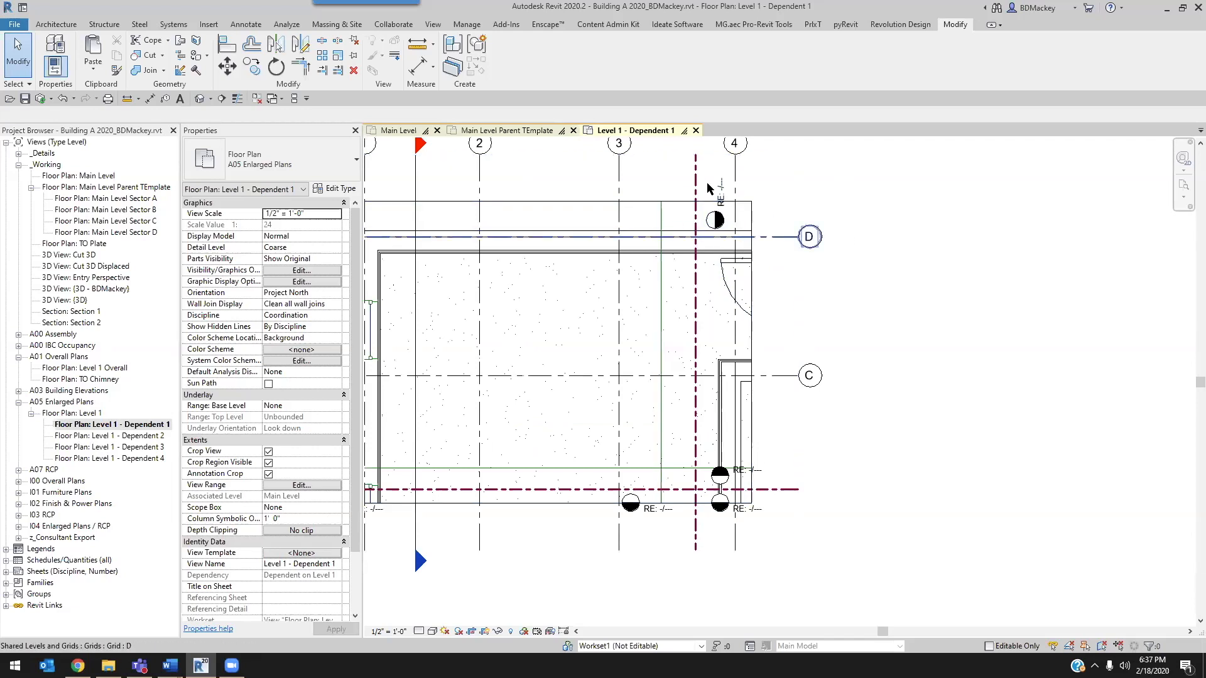
left_click(696, 130)
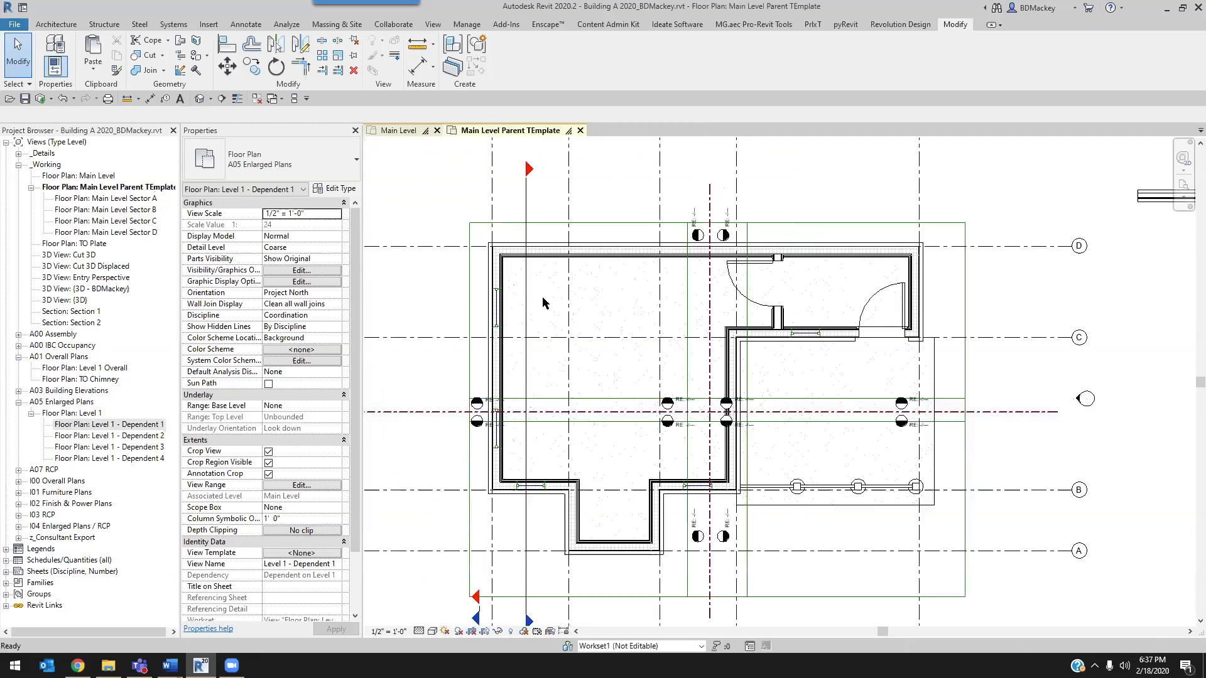
Step: Apply the dependent view layout of the Main Level Parent TEmplate floor plan to the Main Level reflected ceiling plan
left_click(145, 425)
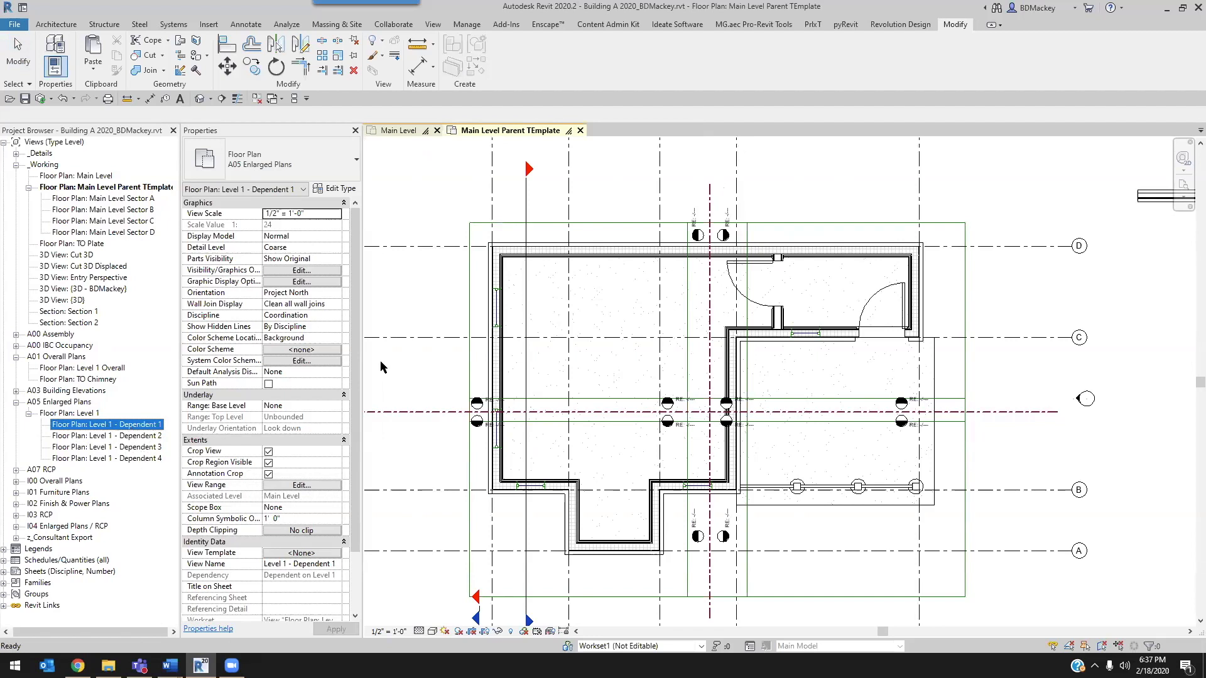
right_click(119, 187)
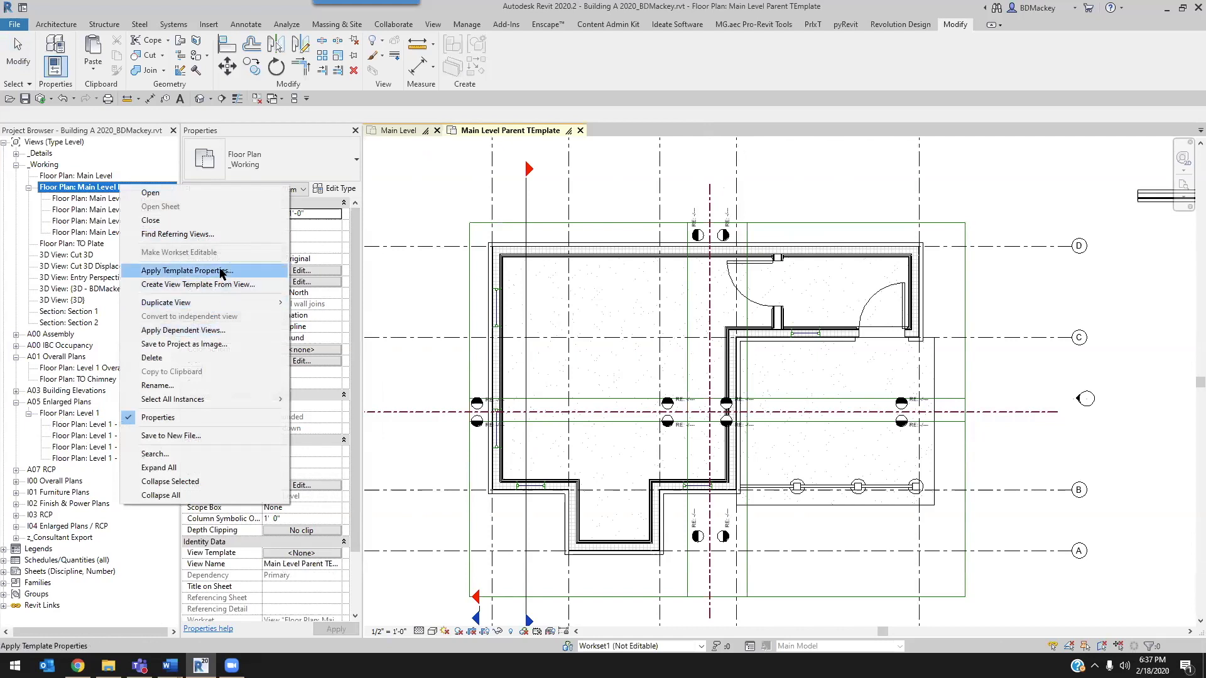
left_click(184, 329)
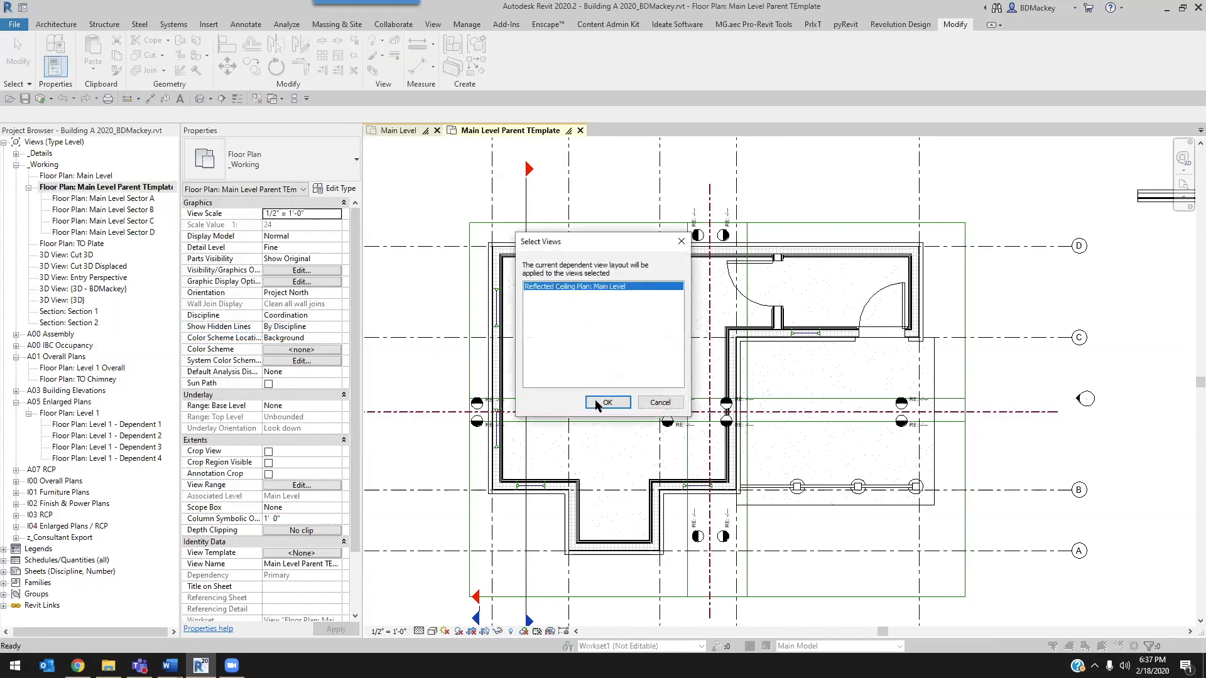
left_click(607, 403)
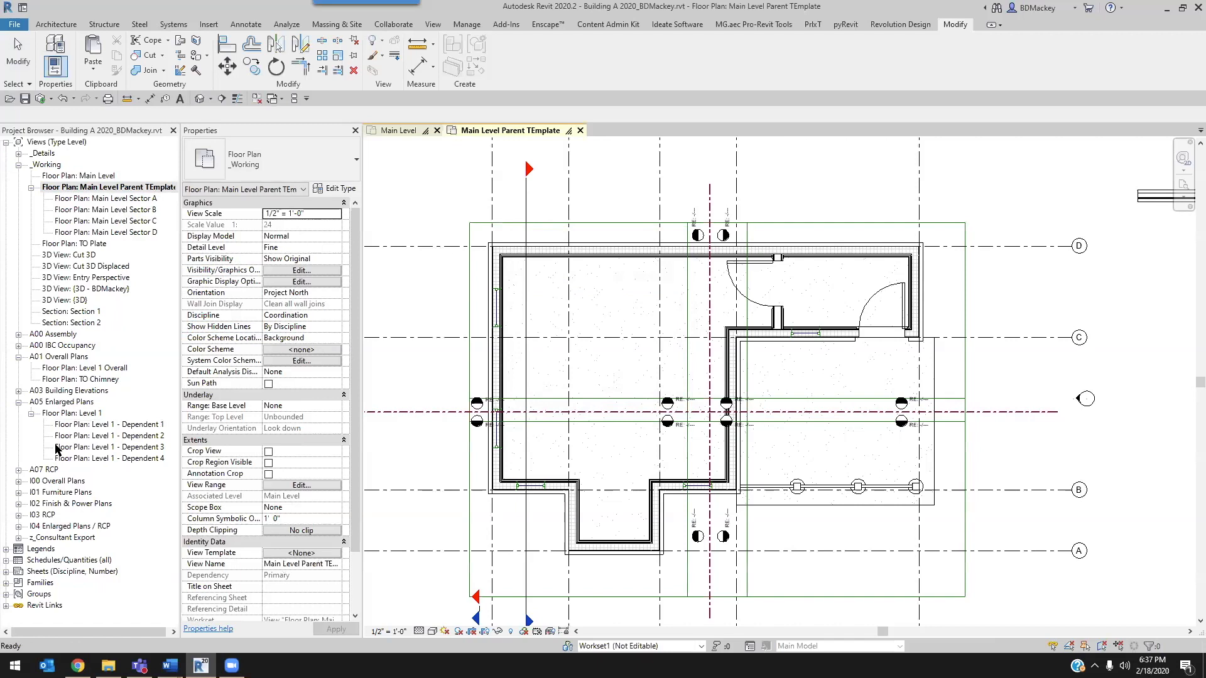
Step: Assign scope box Sector A to Dependent 1 of both the Level 1 floor plan and the Main Level reflected ceiling plan under A07 RCP
left_click(18, 470)
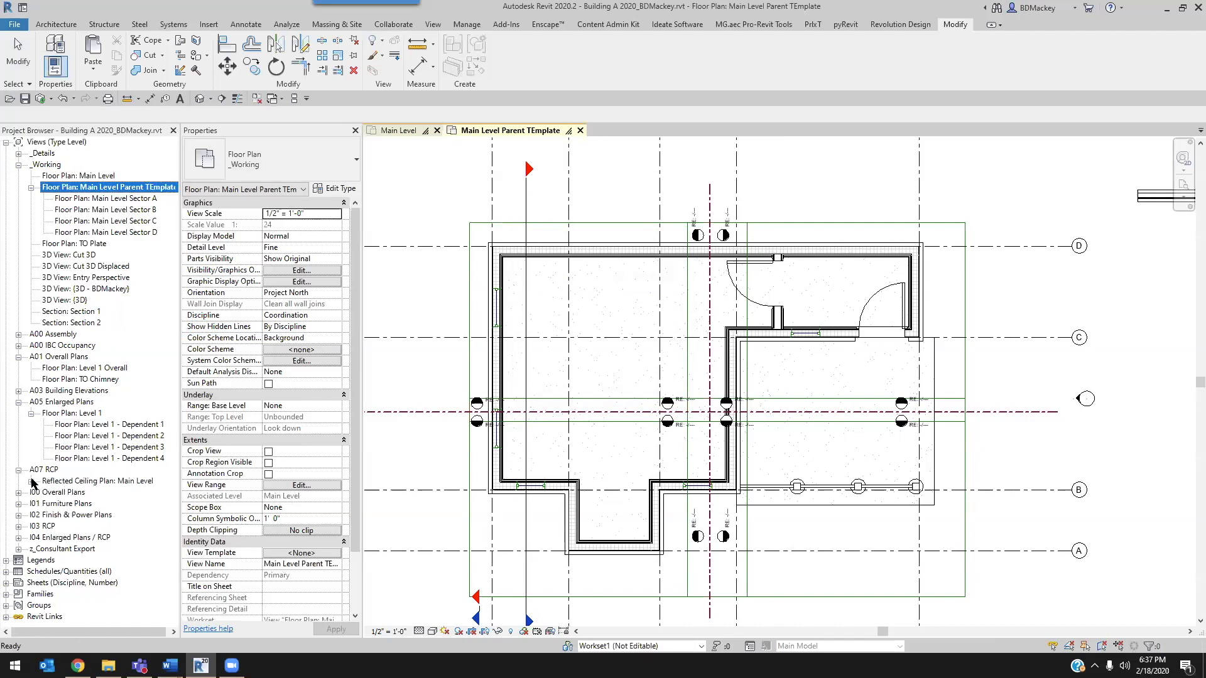
left_click(31, 481)
left_click(125, 425)
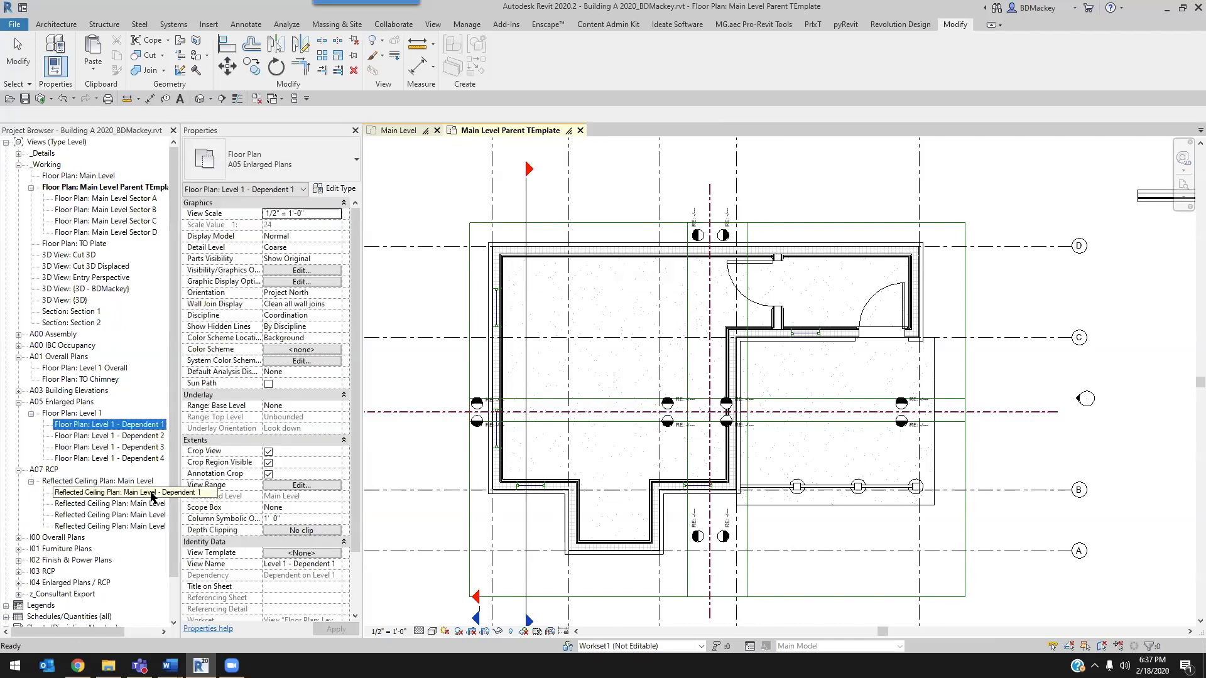
left_click(151, 493, "ctrl")
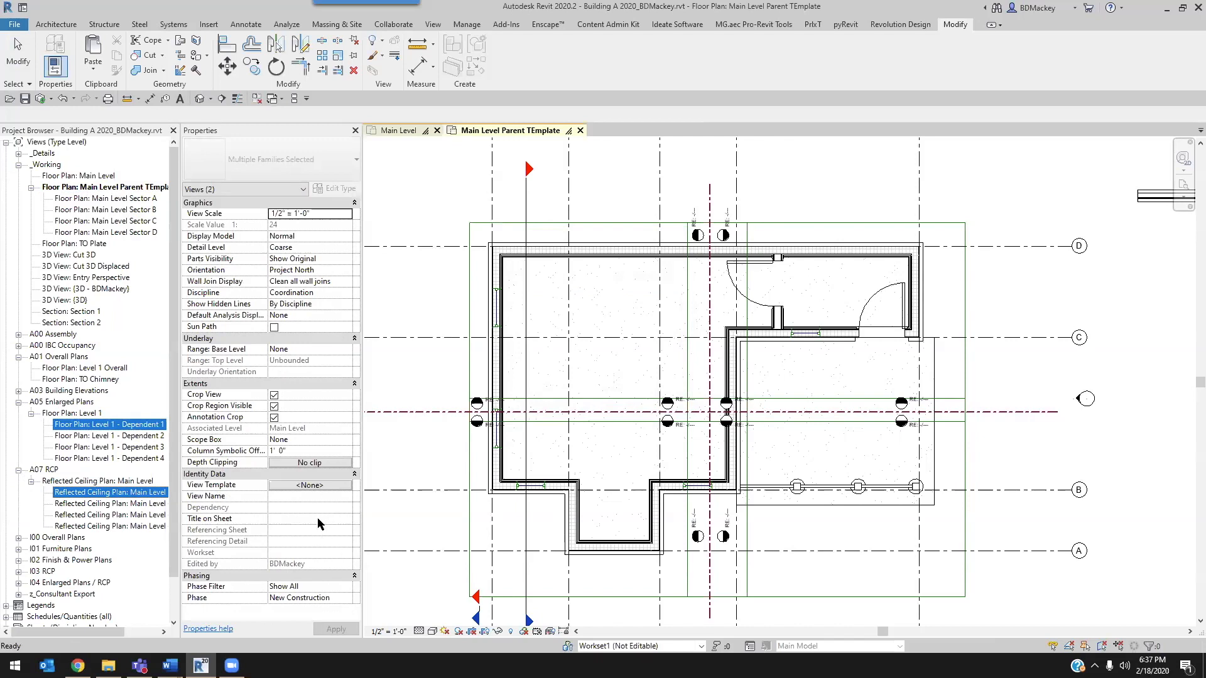
left_click(327, 439)
left_click(309, 440)
left_click(308, 451)
Step: Assign scope box Sector B to Dependent 2 of both the Level 1 floor plan and the Main Level reflected ceiling plan
left_click(110, 435)
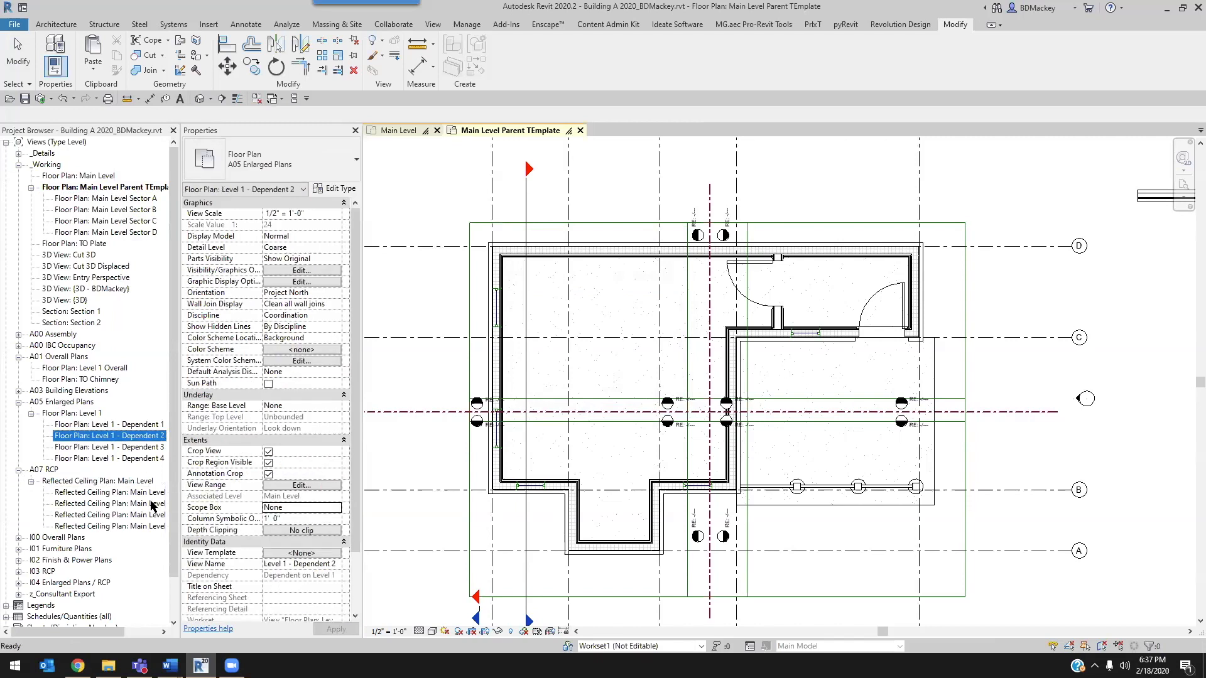
left_click(153, 504, "ctrl")
left_click(349, 442)
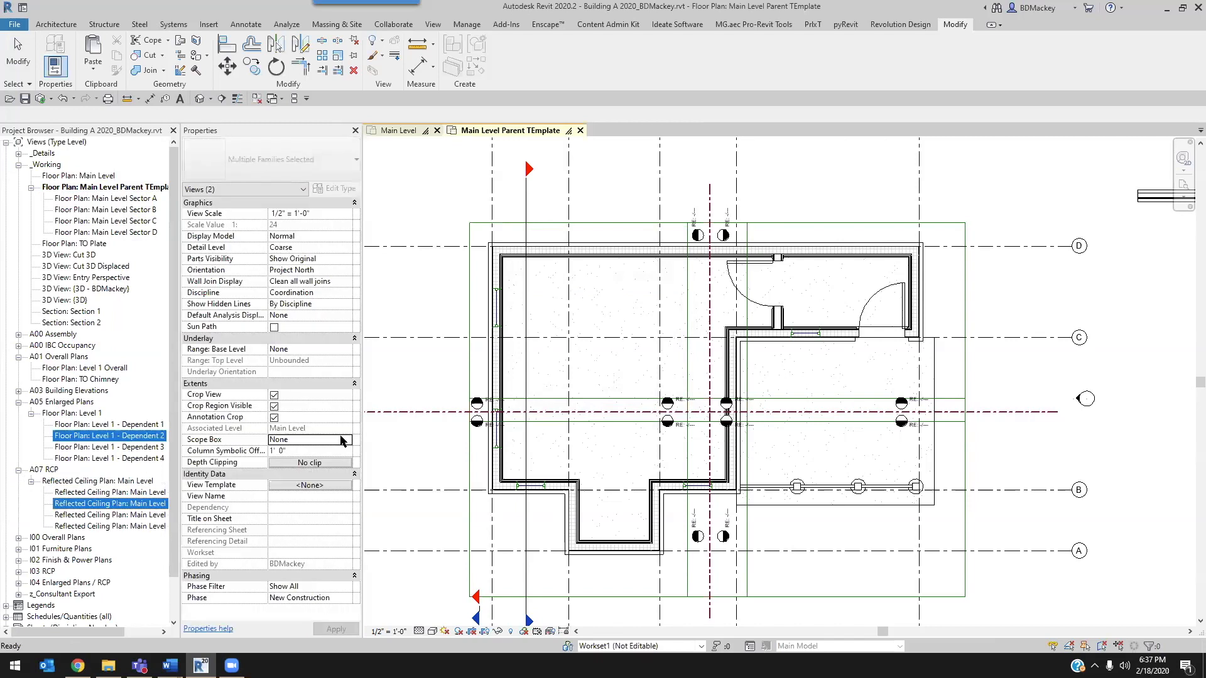
left_click(346, 440)
left_click(290, 471)
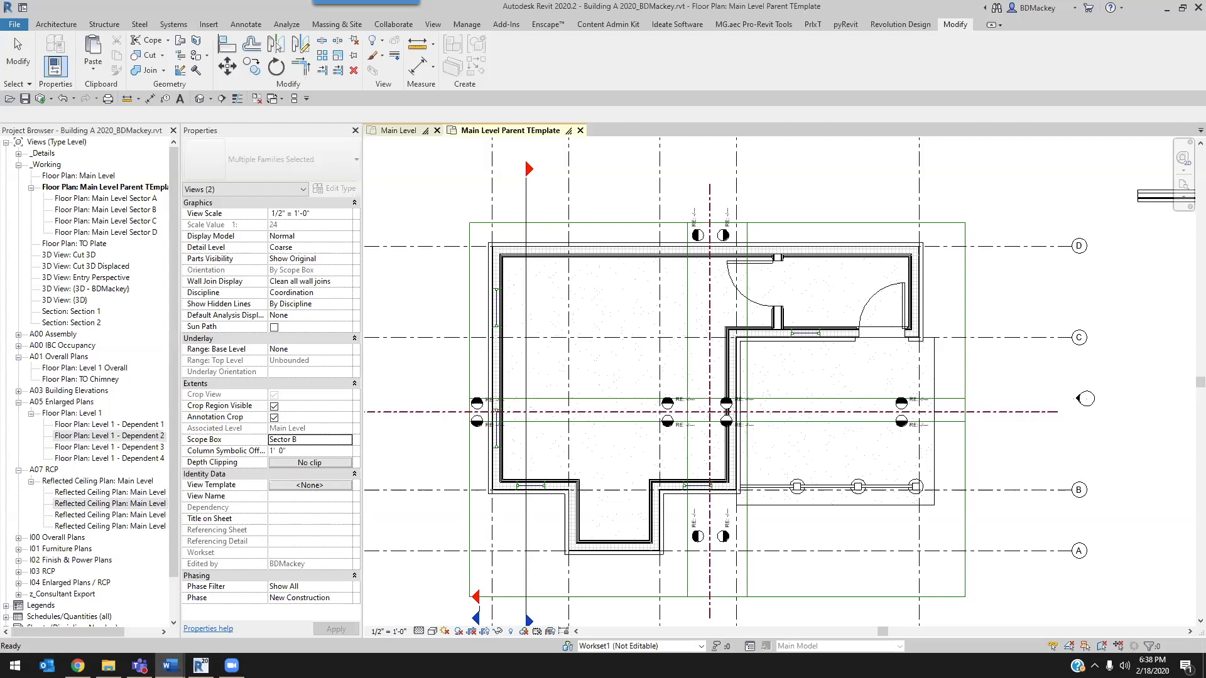
left_click(402, 282)
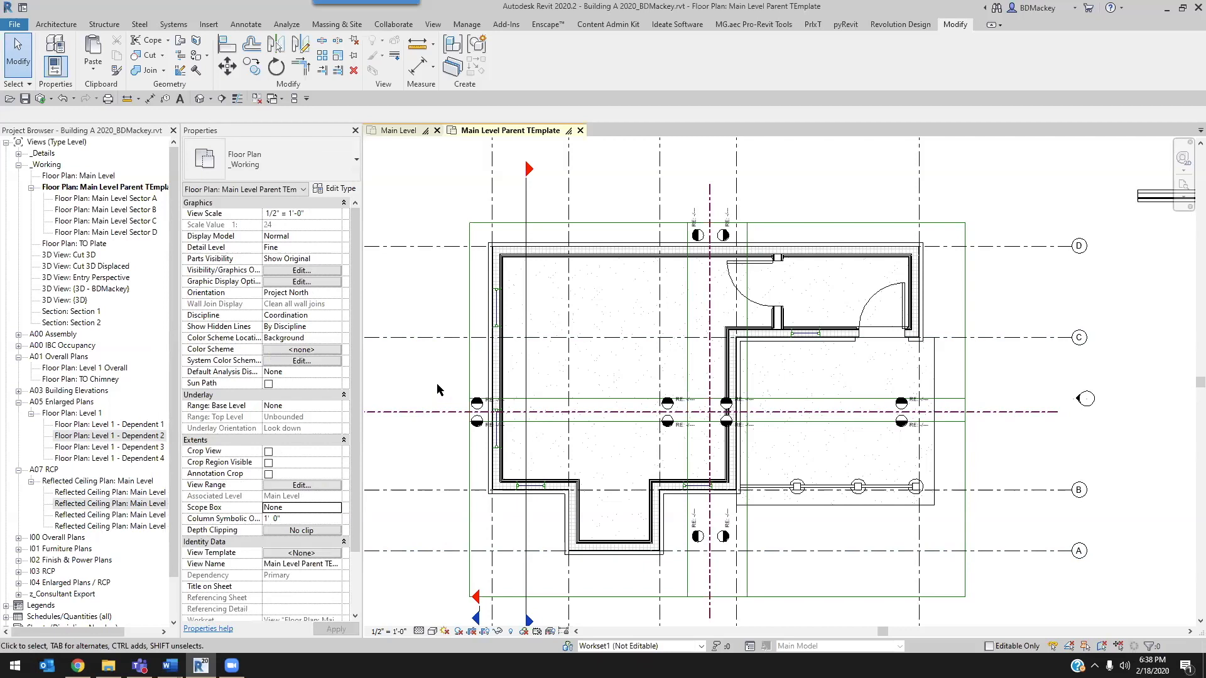
right_click(142, 438)
key("Escape")
left_click(93, 417)
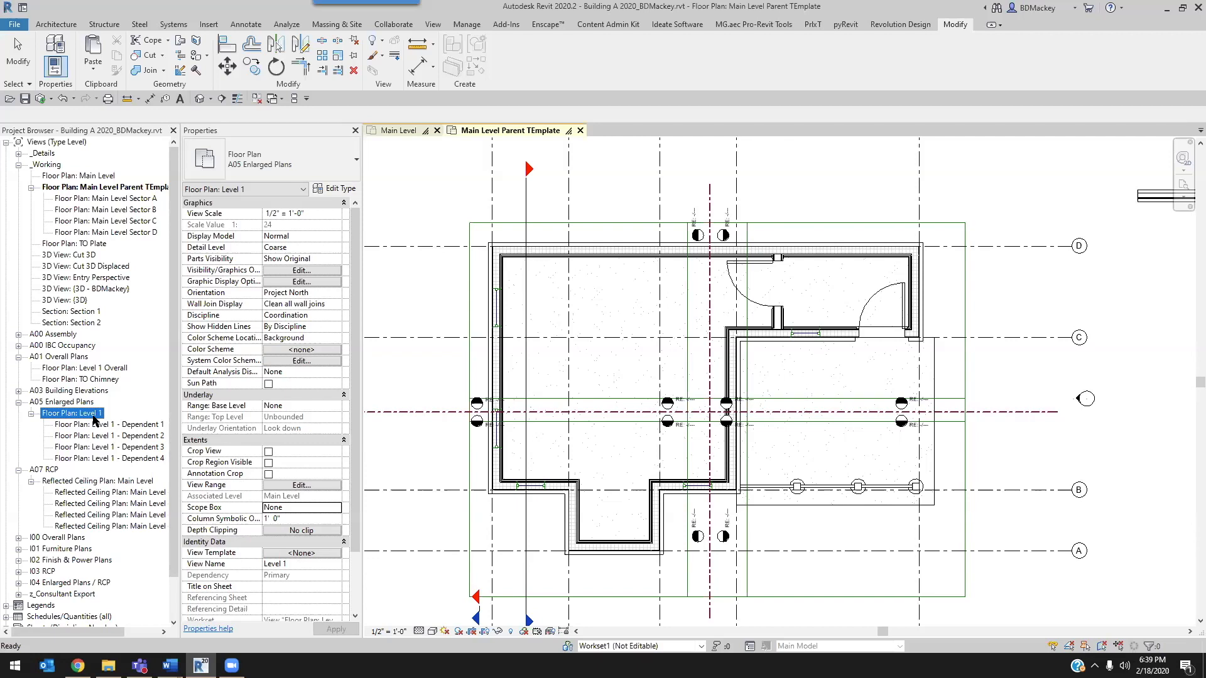
left_click(93, 415)
left_click(376, 345)
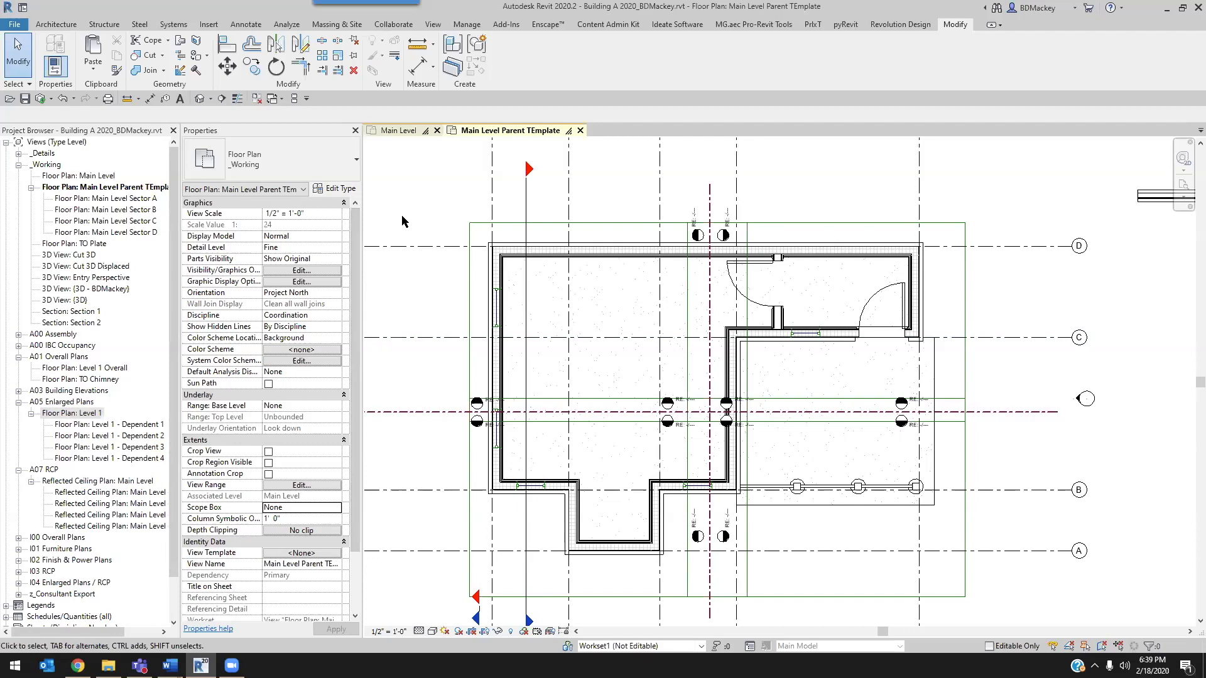
key("ctrl")
key("ctrl")
key("ctrl")
key("ctrl")
key("ctrl")
key("ctrl")
key("ctrl")
key("ctrl")
key("ctrl")
key("ctrl")
key("ctrl")
key("ctrl")
Step: Convert the Level 1 dependent floor plans, Dependent 1 through Dependent 4, to independent views
left_click(147, 425)
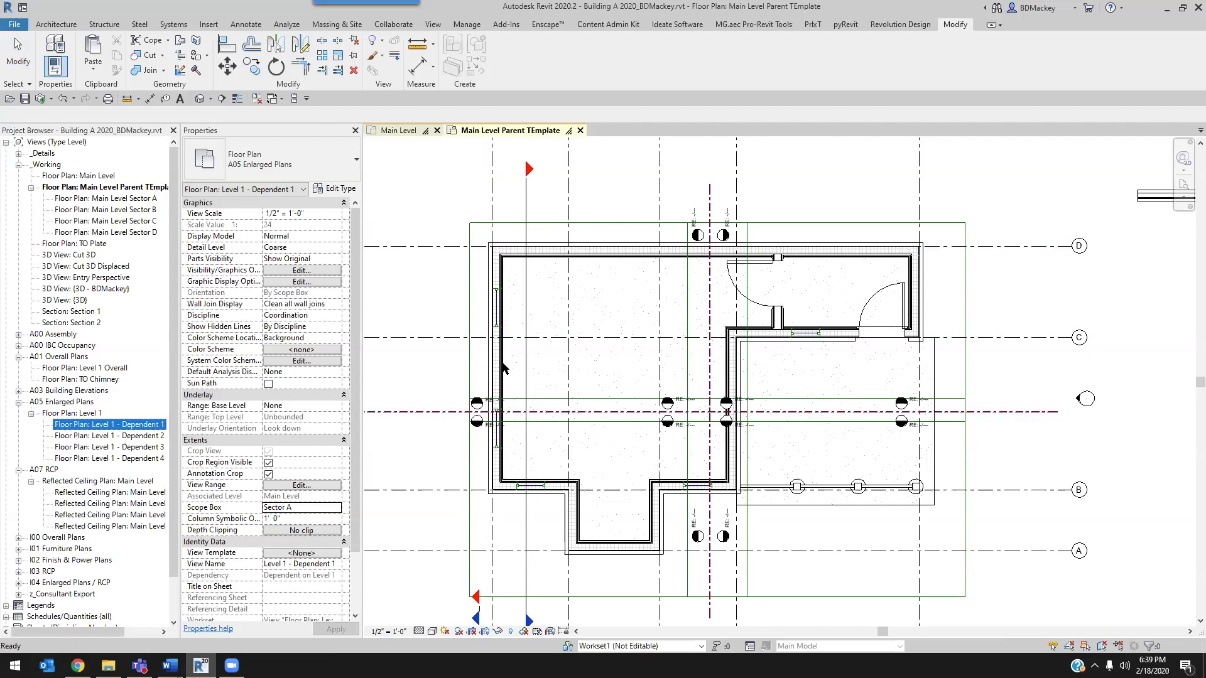
right_click(154, 434)
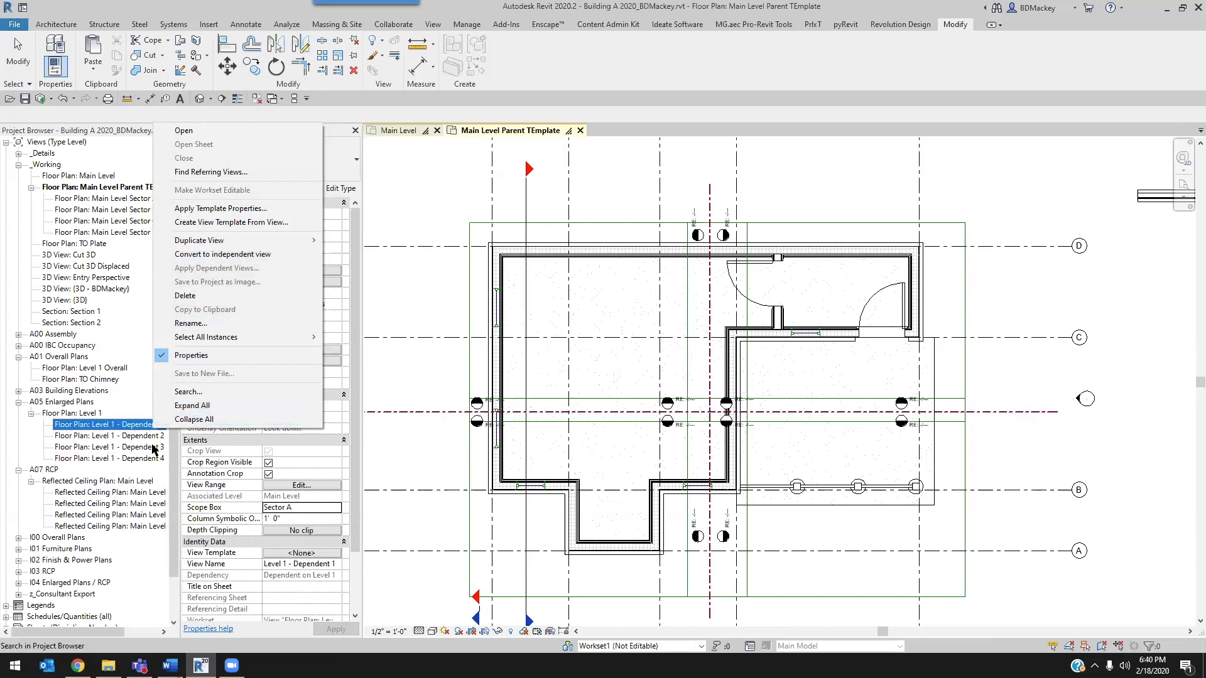
left_click(226, 254)
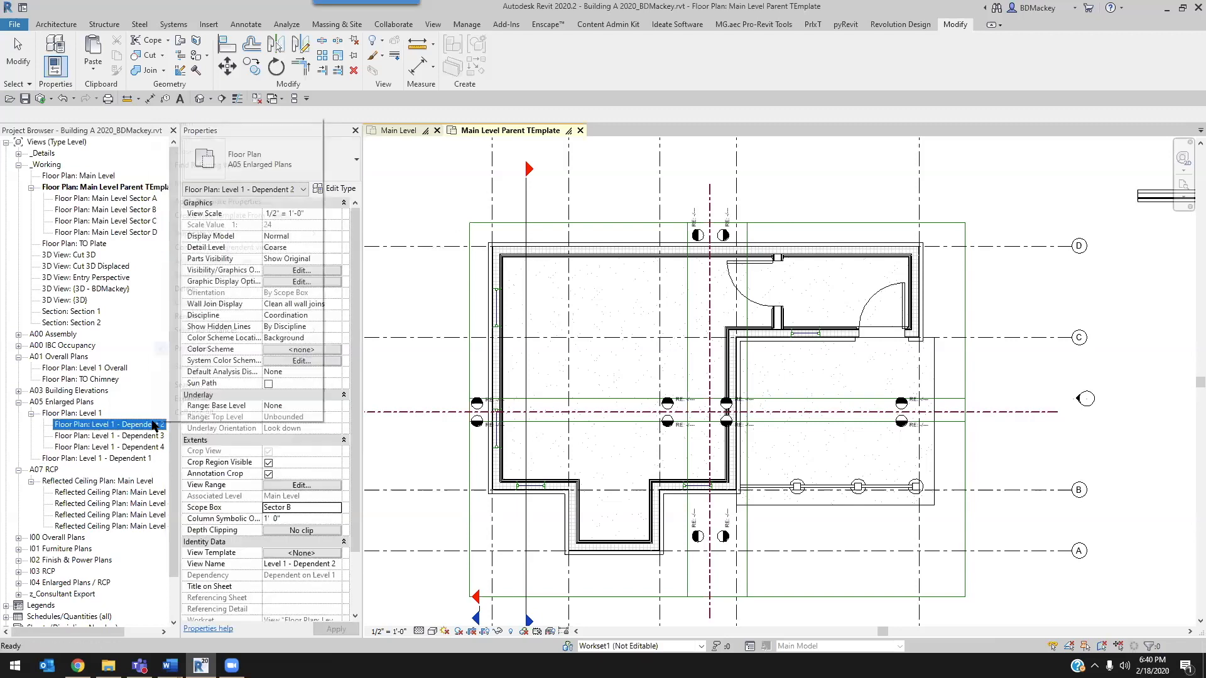
right_click(155, 425)
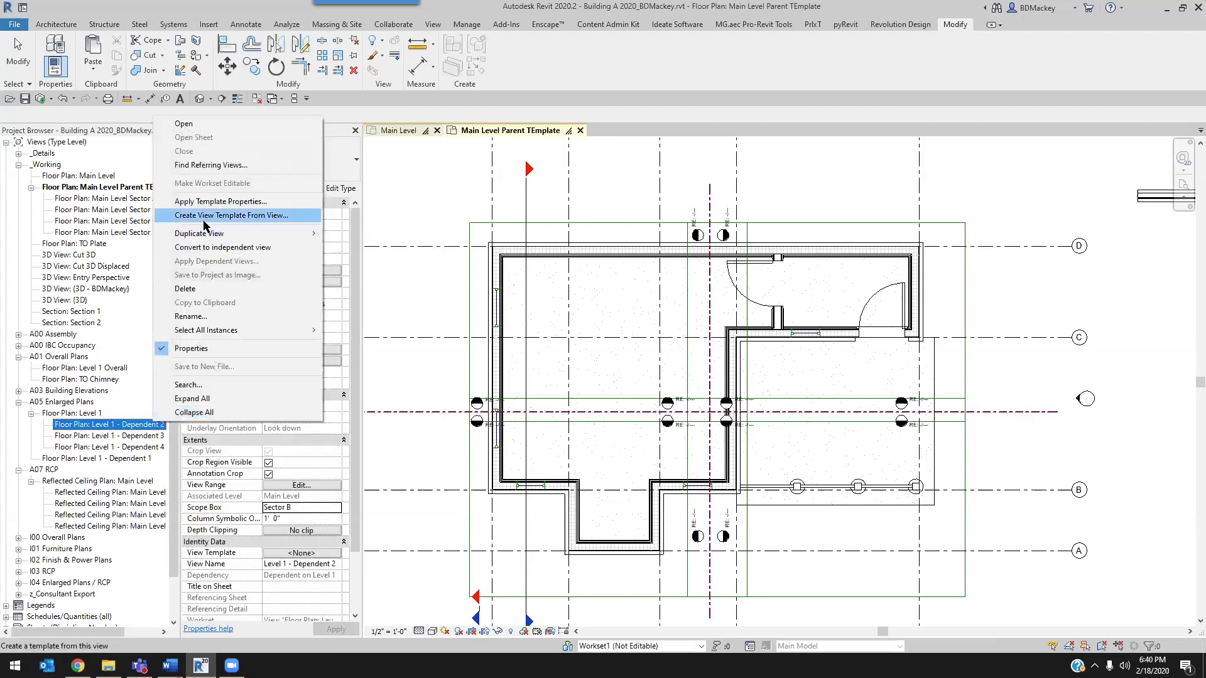
left_click(225, 247)
right_click(139, 426)
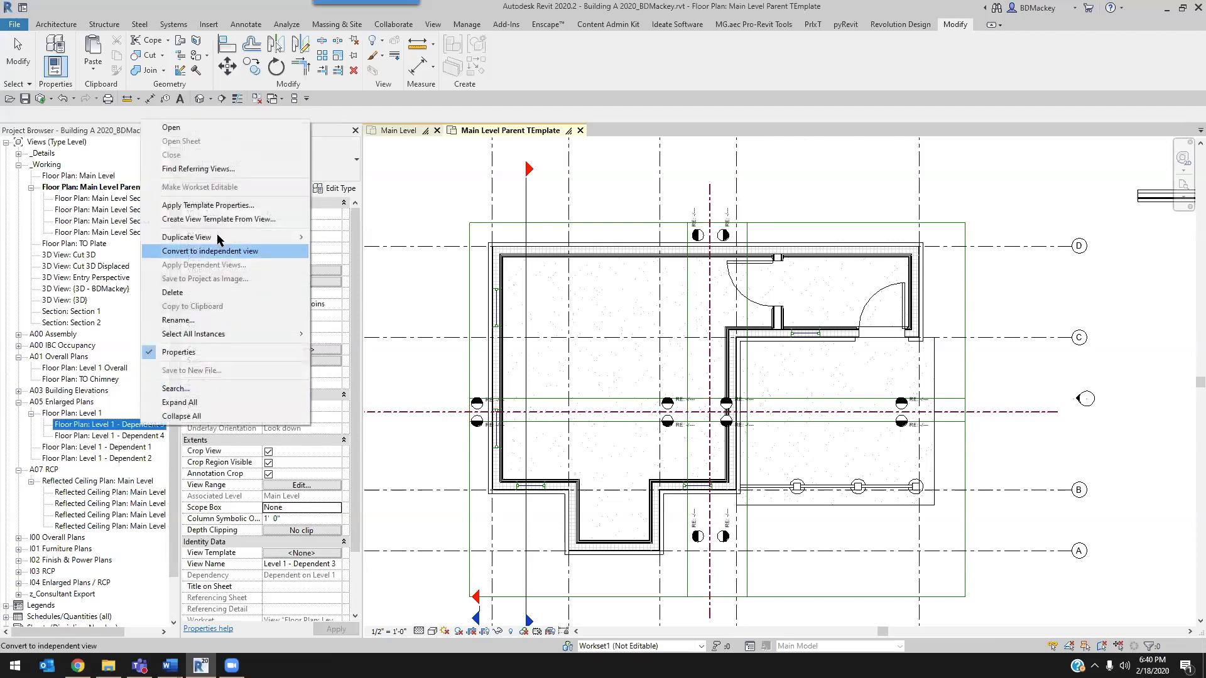
left_click(213, 251)
right_click(150, 425)
left_click(212, 250)
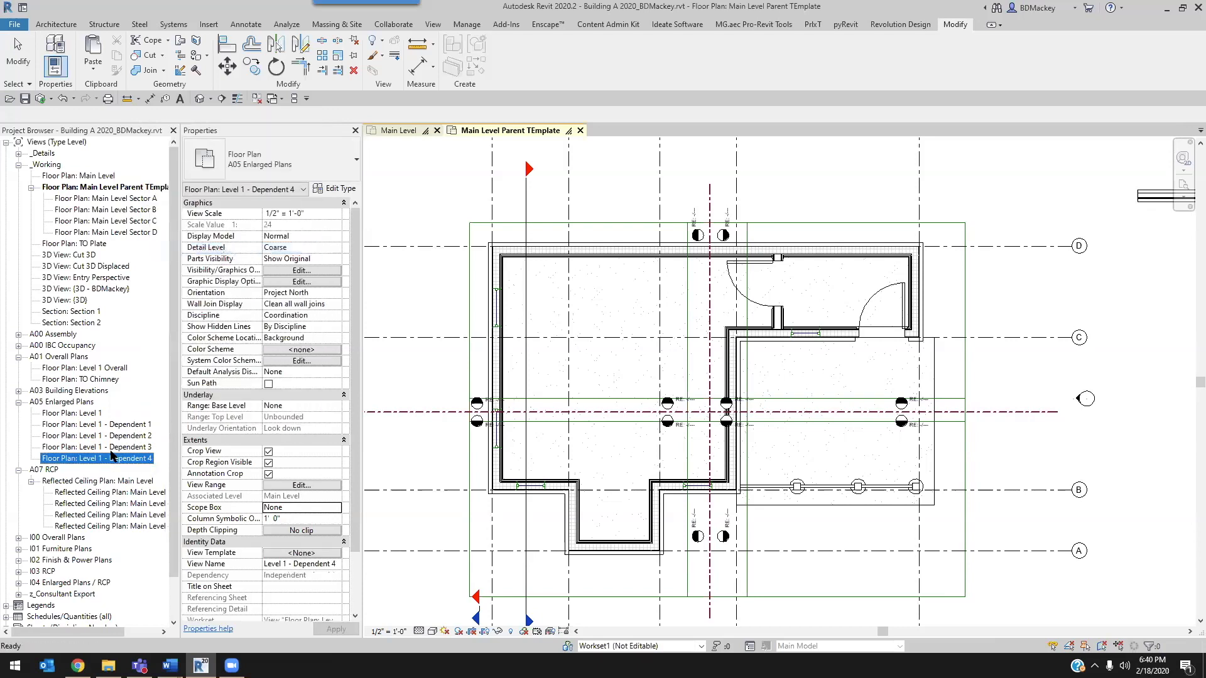
Step: Open the Level 1 - Dependent 1 floor plan, check the target view of the reference at the vertical matchline's upper end, and close the plan
double_click(98, 424)
left_click(723, 234)
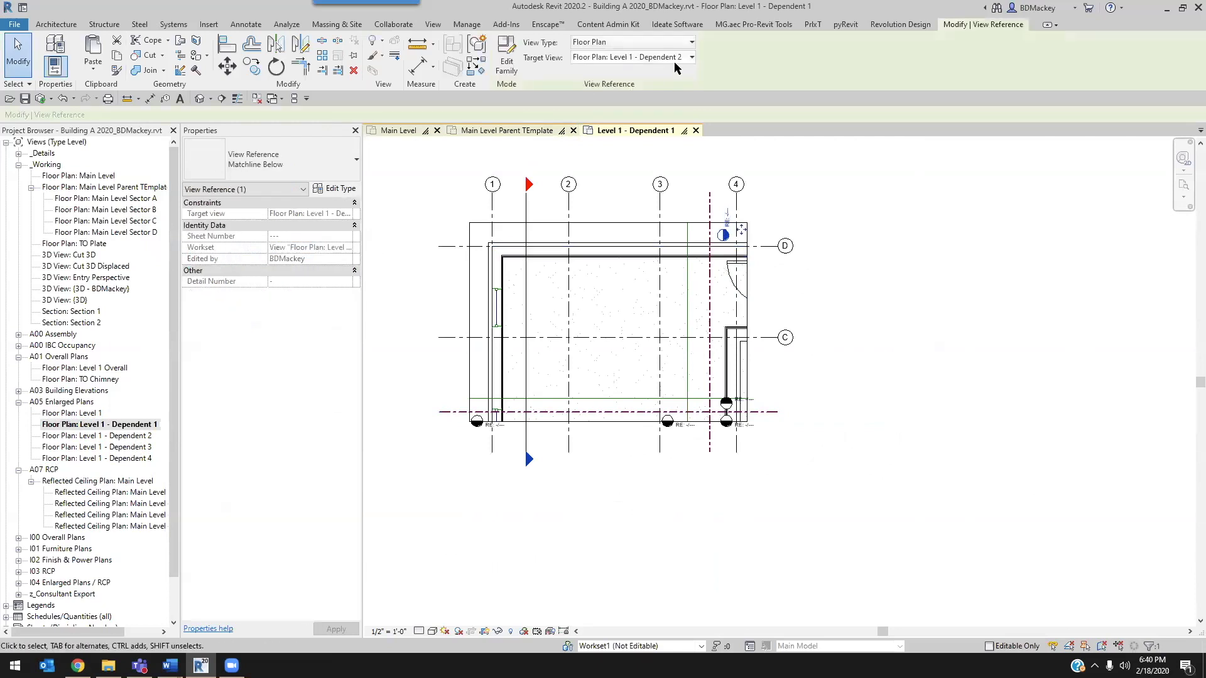
left_click(813, 487)
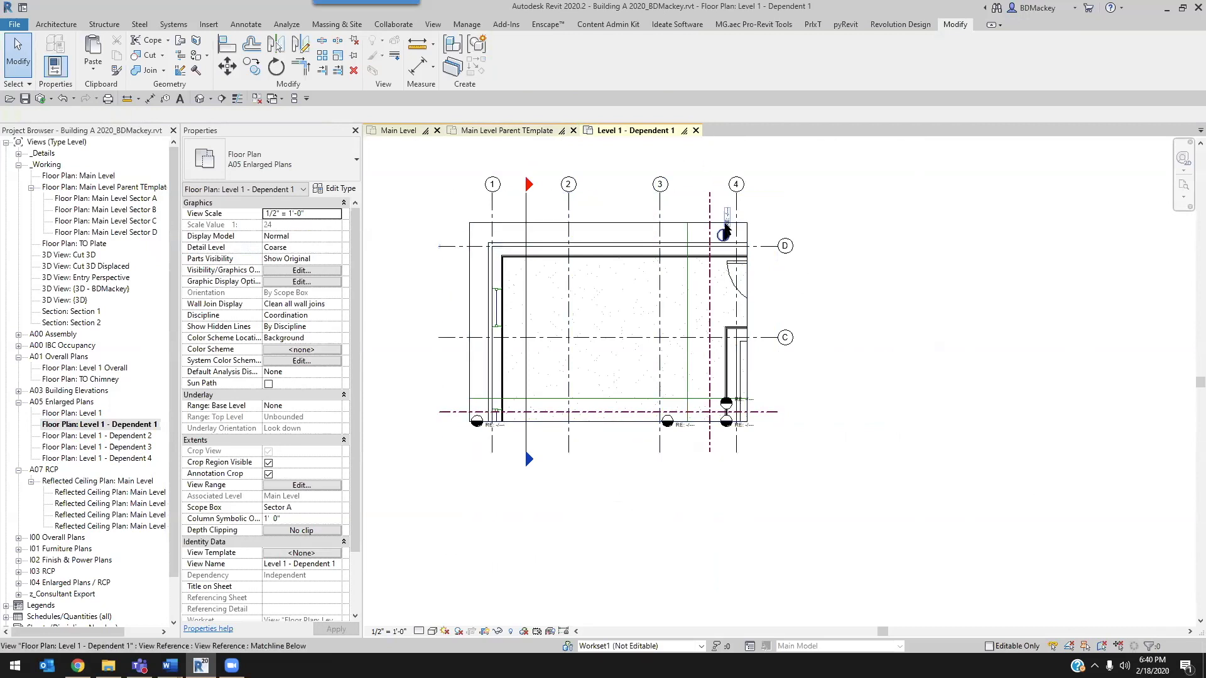
left_click(696, 130)
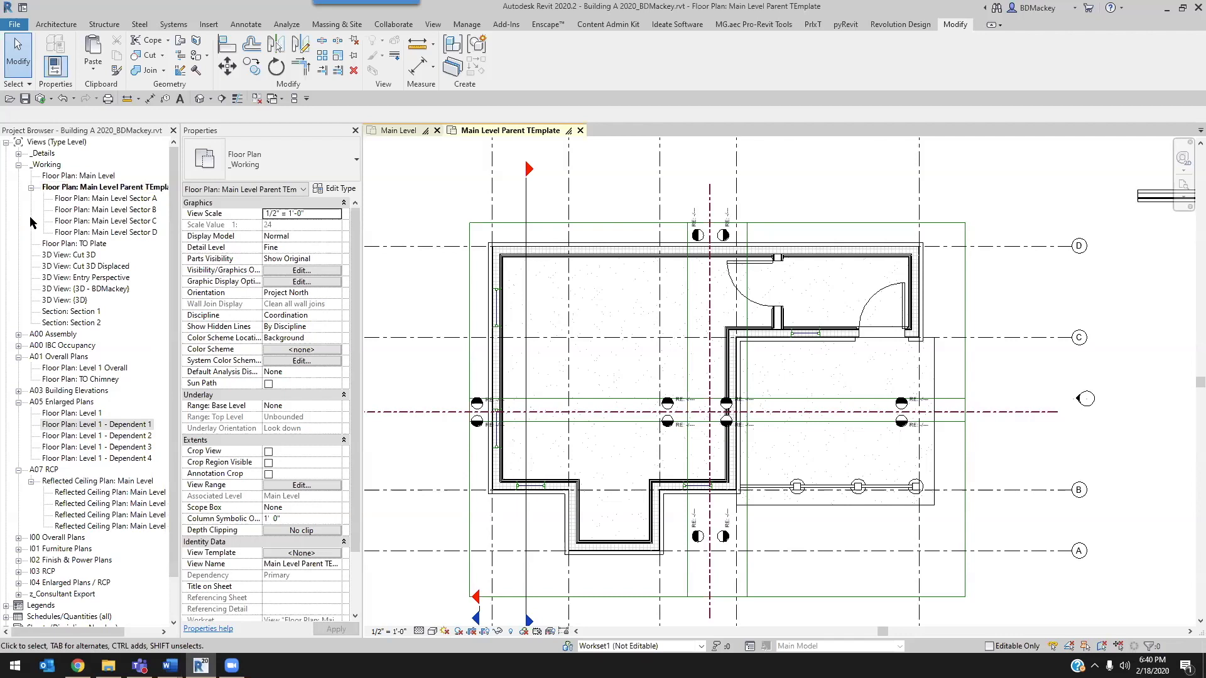
Step: Collapse the _Working group in the Project Browser, then review the available Views organization schemes and close the dialog without changing them
left_click(19, 166)
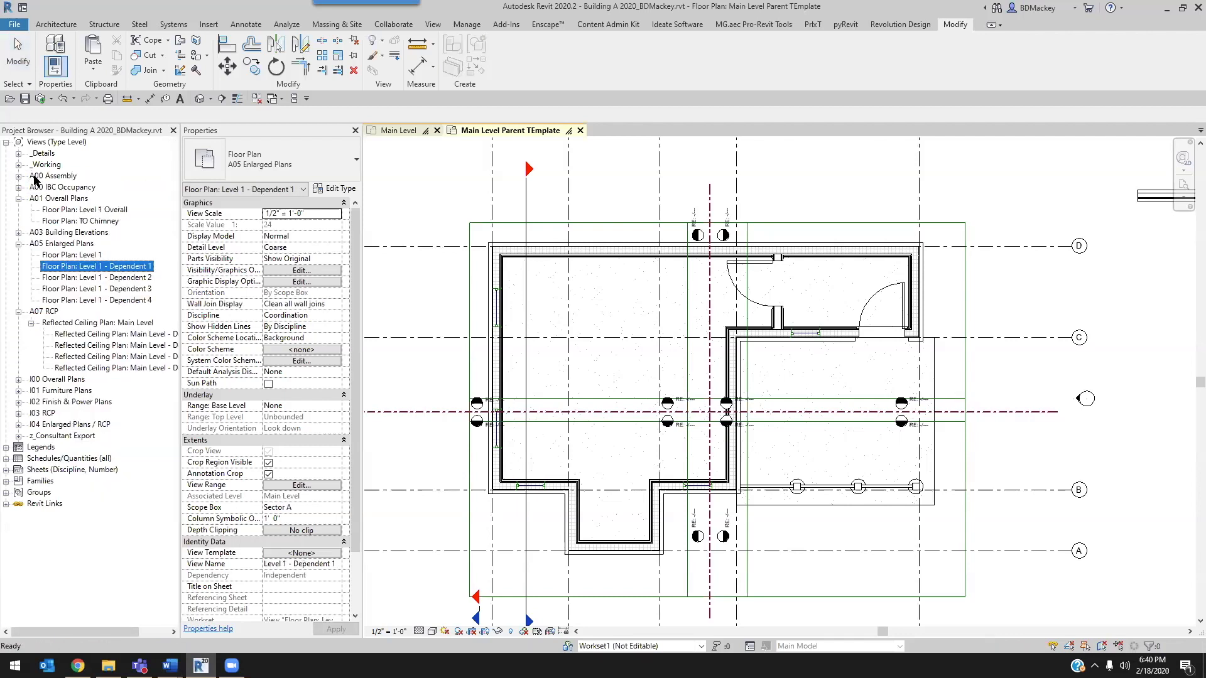
right_click(52, 143)
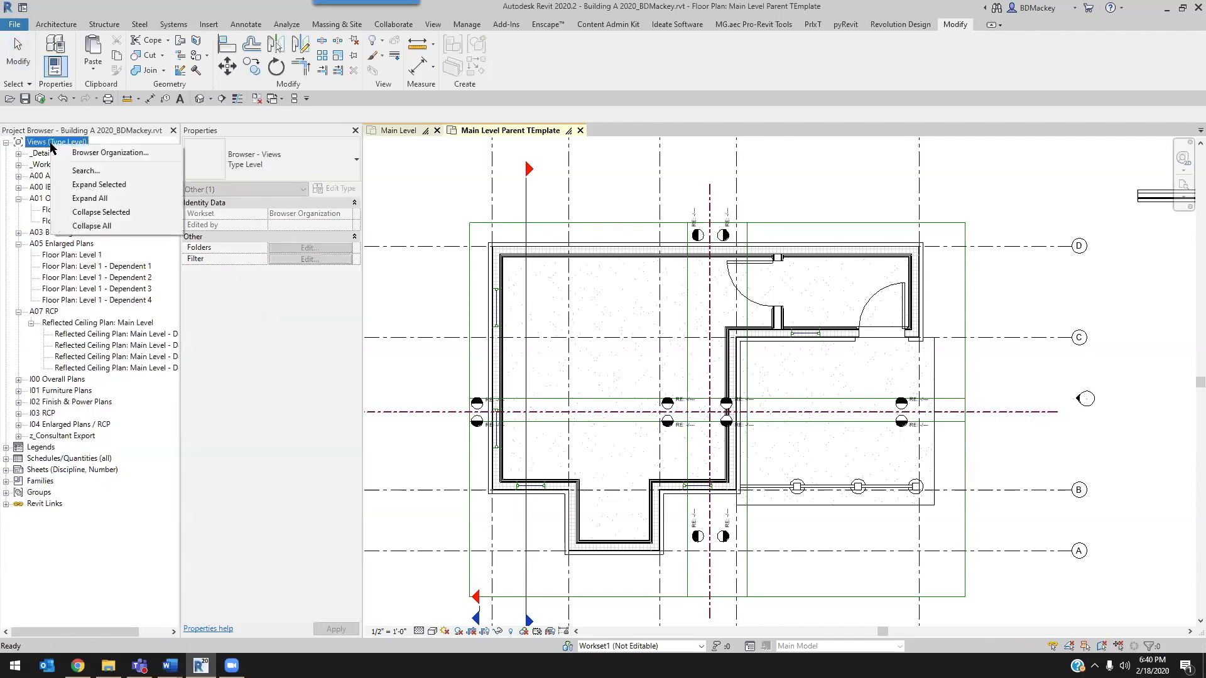
left_click(123, 156)
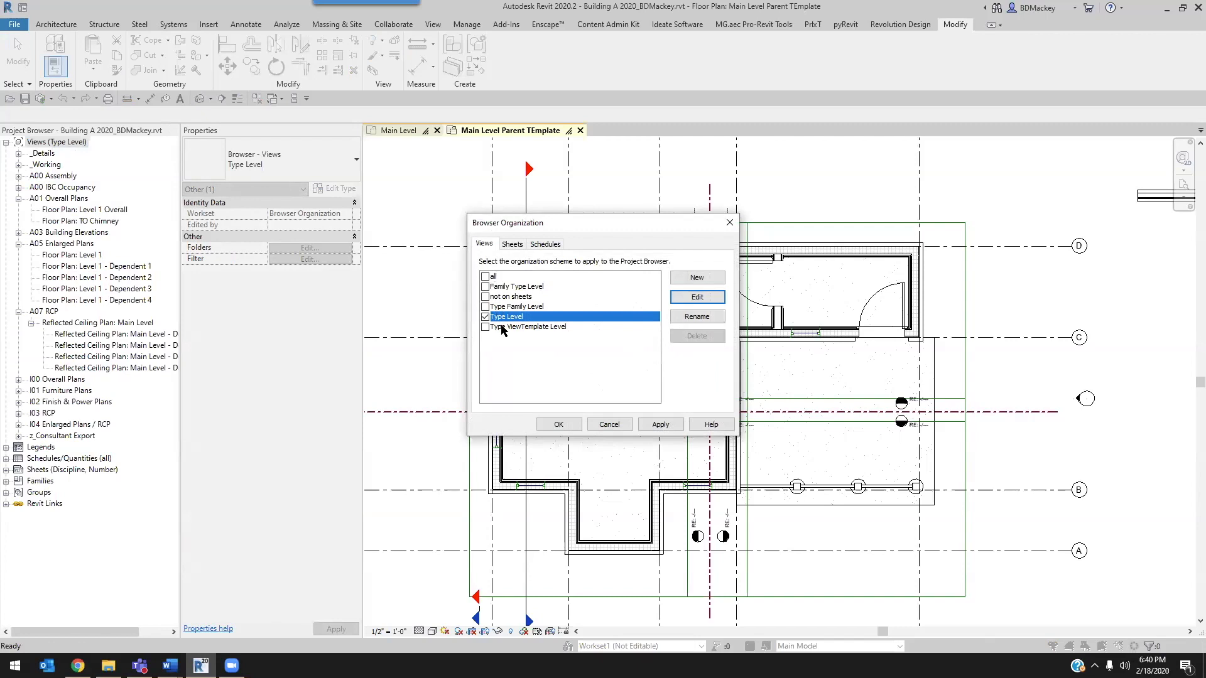
left_click(621, 424)
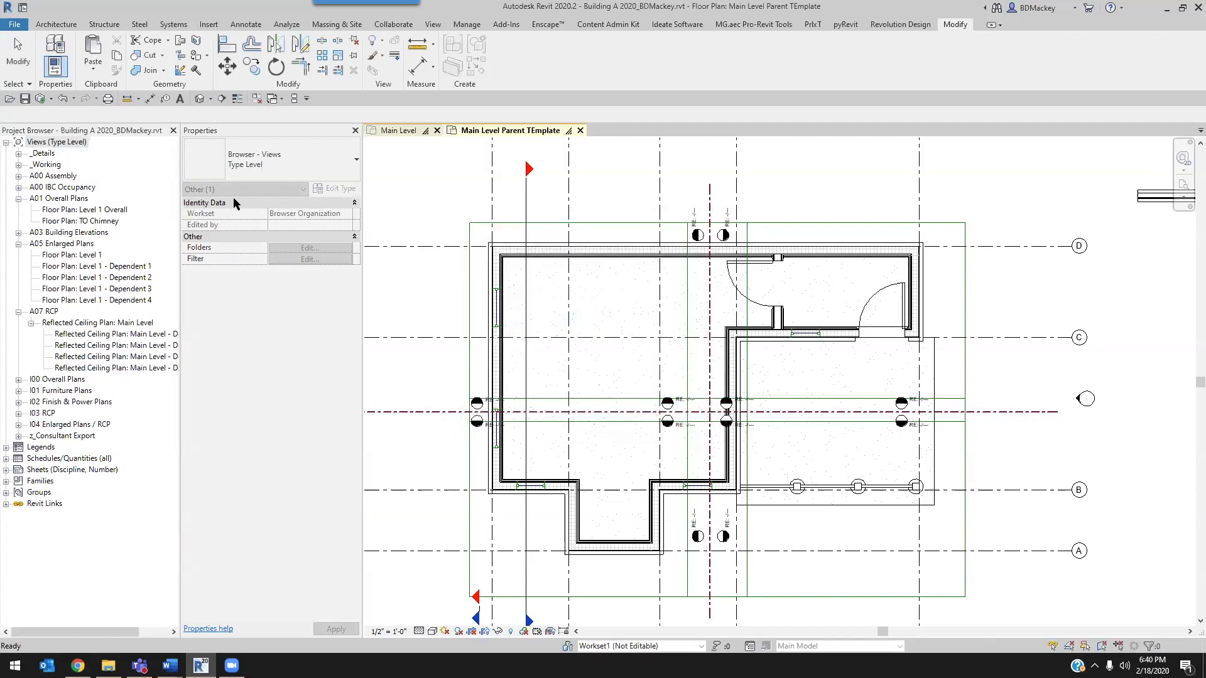
Step: Switch the Project Browser's Views organization scheme to all
left_click(75, 144)
left_click(260, 164)
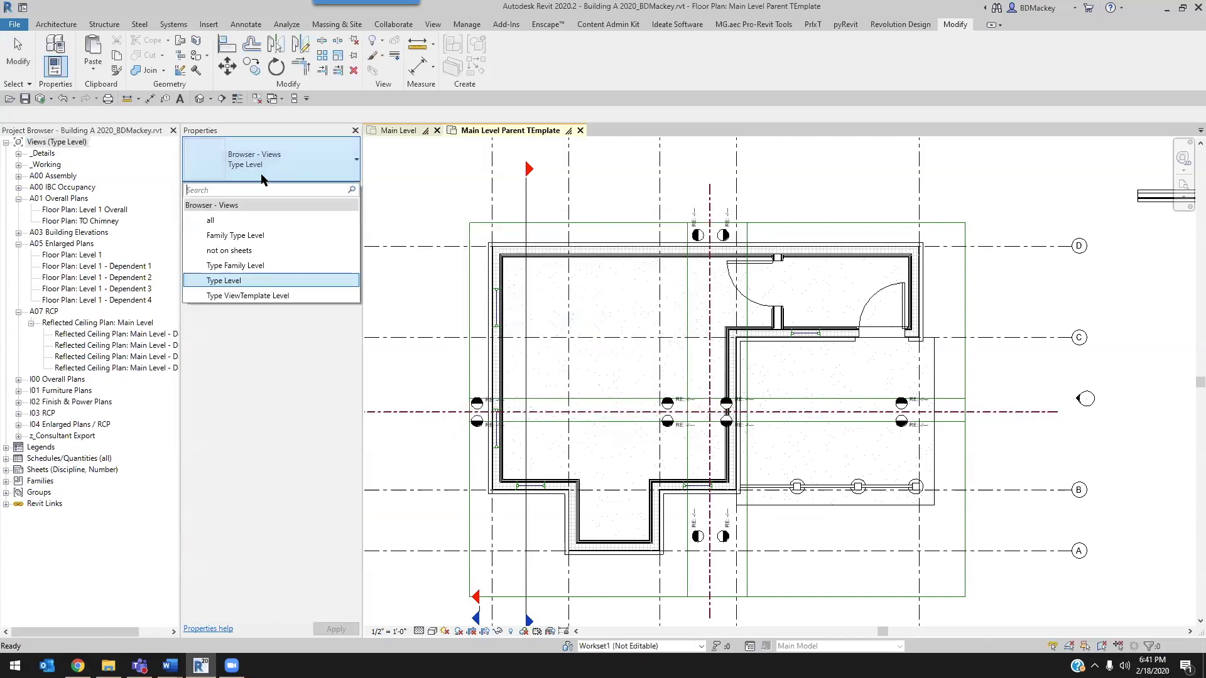
left_click(260, 225)
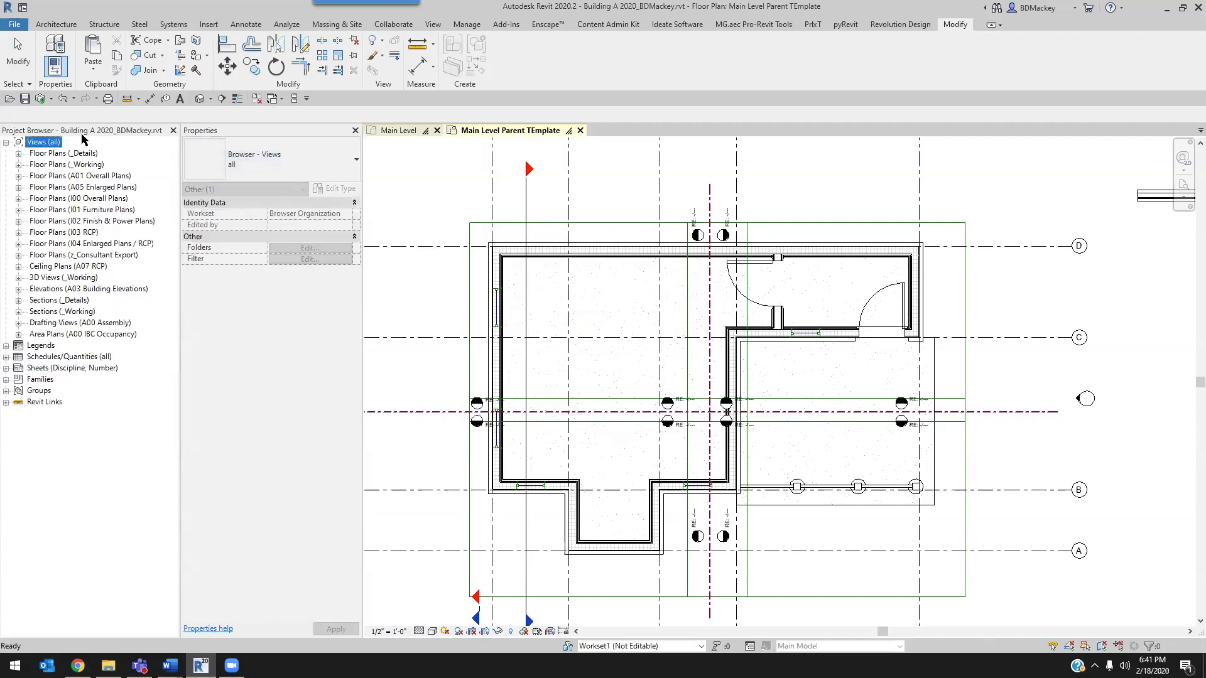
Step: Examine the commands offered for Views, Legends, Schedules/Quantities, Sheets and Families in the Project Browser, and compare the schedule types with the ribbon's
right_click(56, 146)
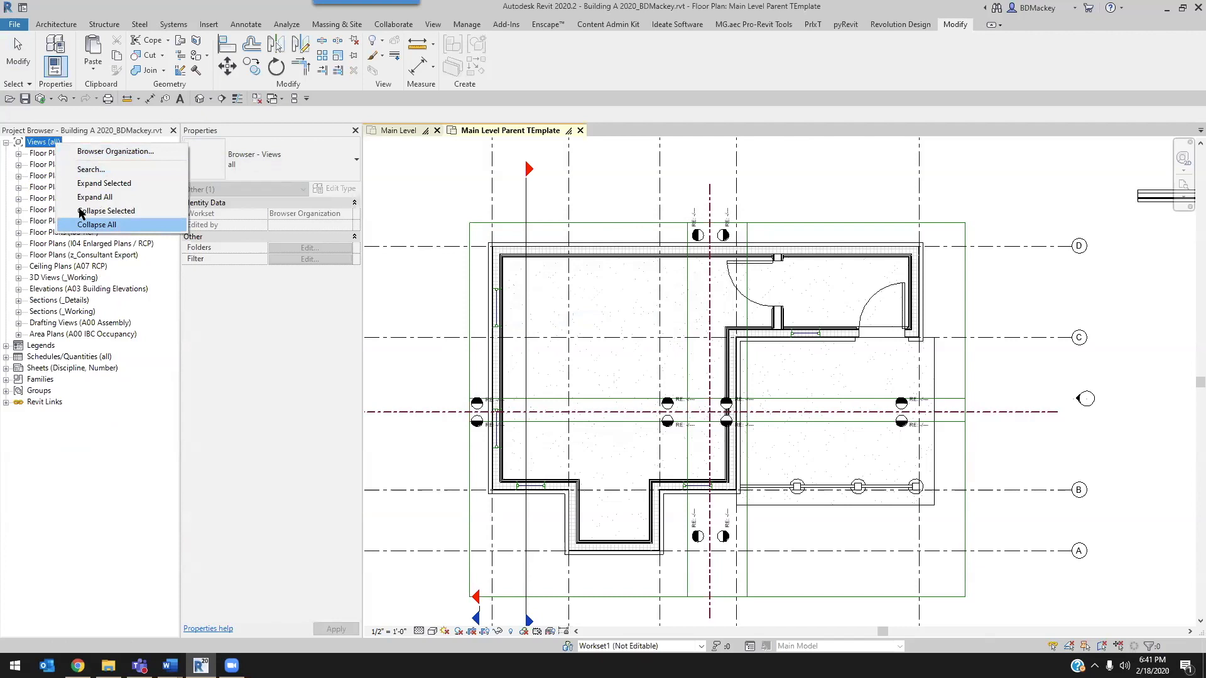
left_click(44, 346)
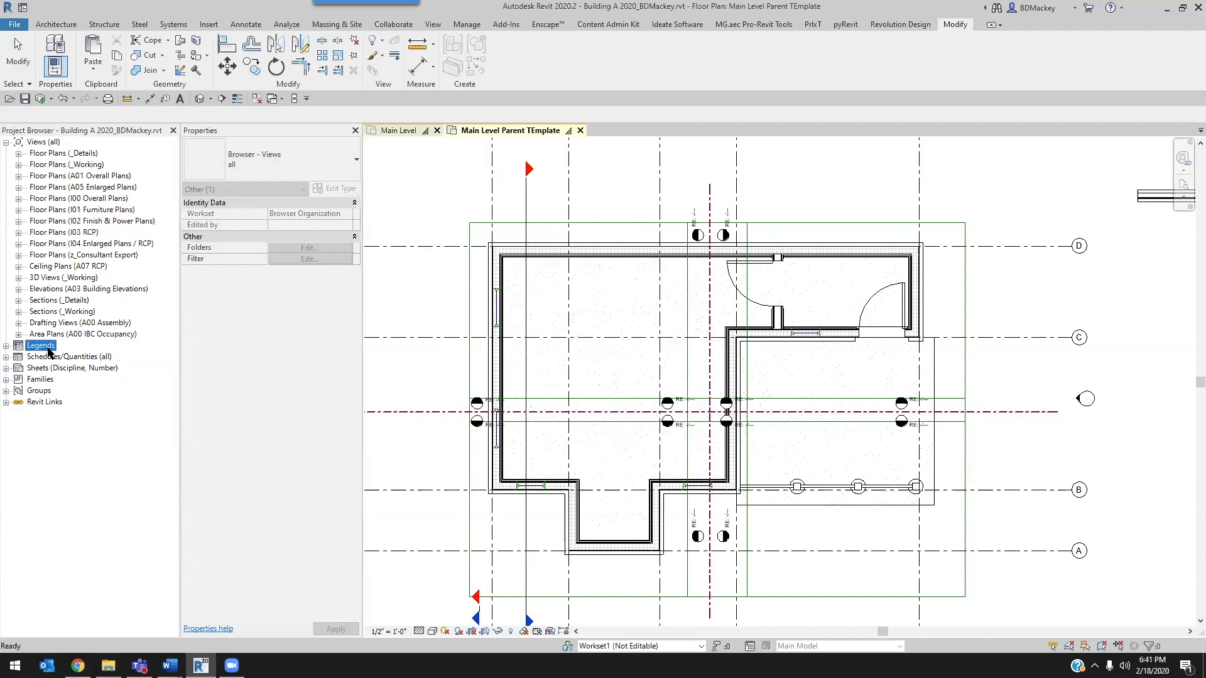
right_click(49, 349)
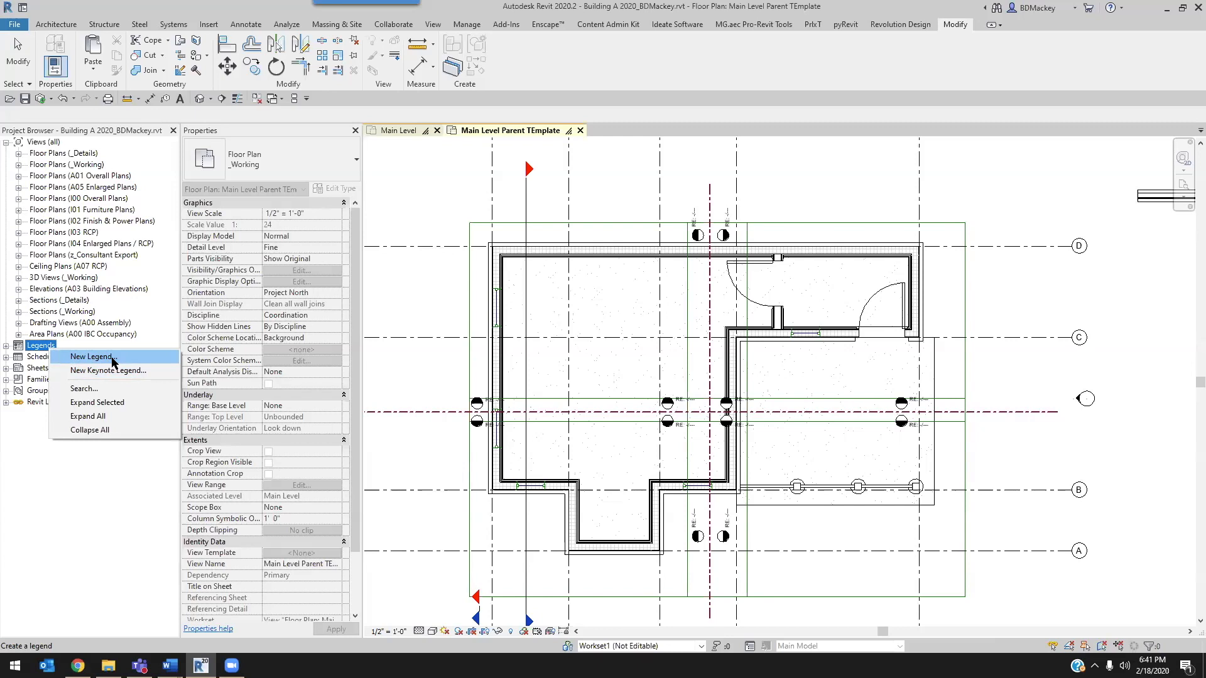
right_click(31, 357)
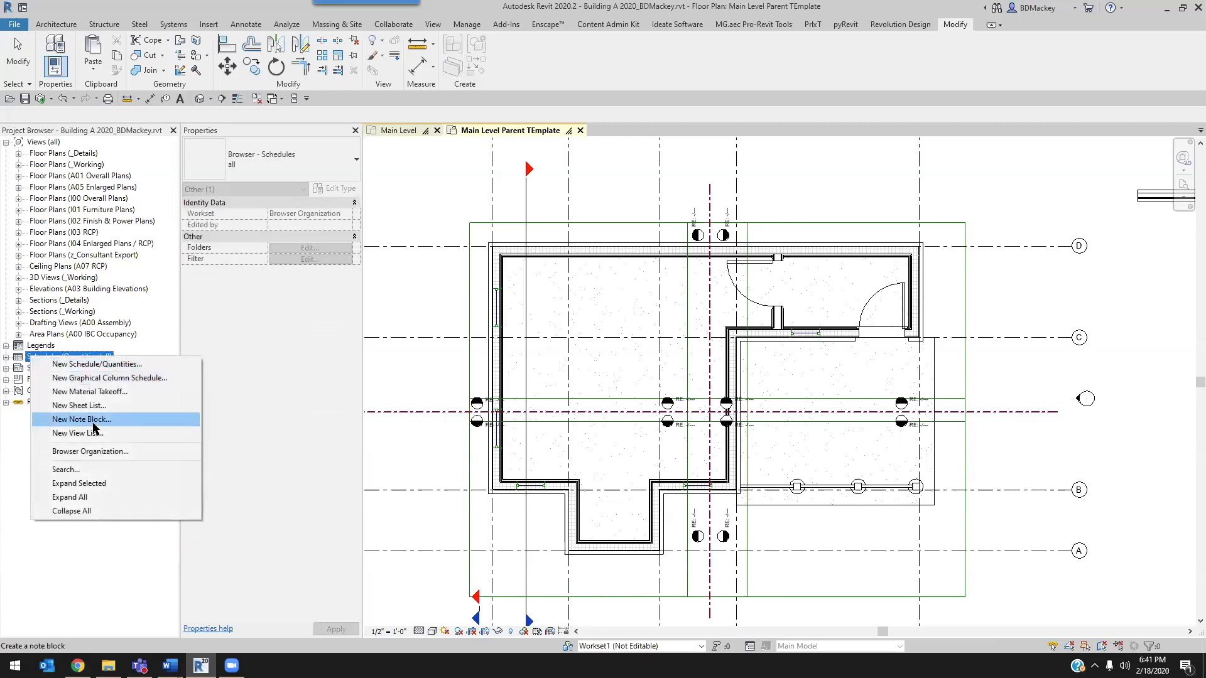
left_click(436, 25)
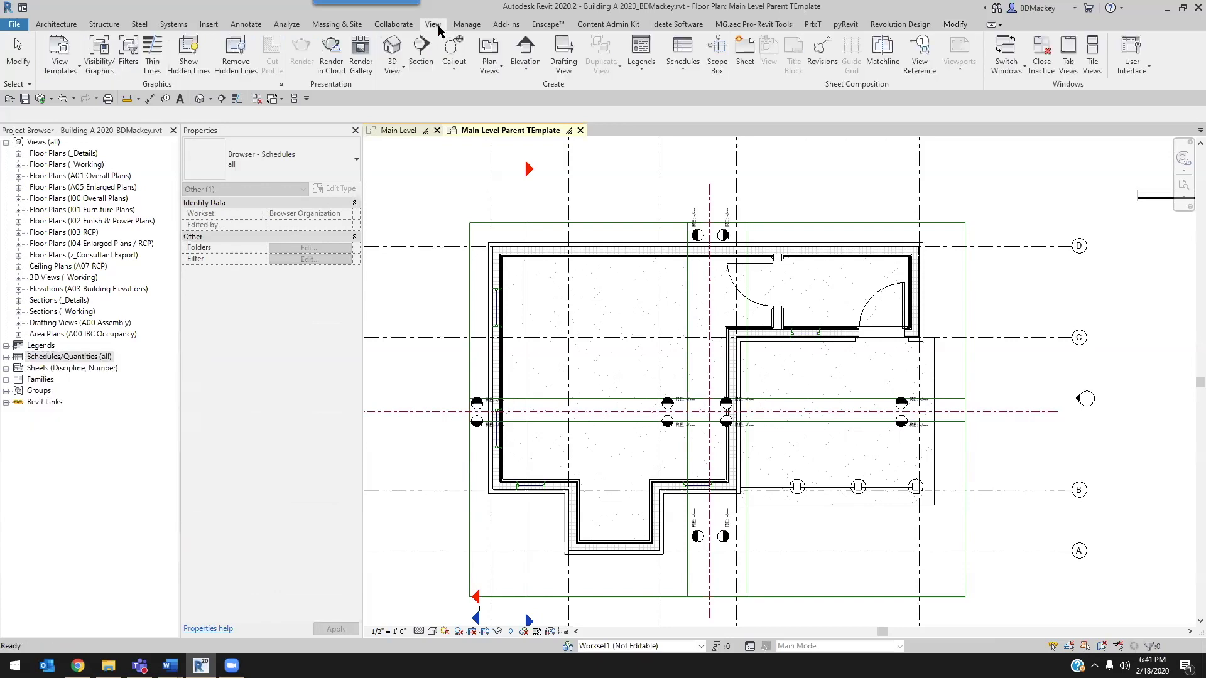
left_click(682, 51)
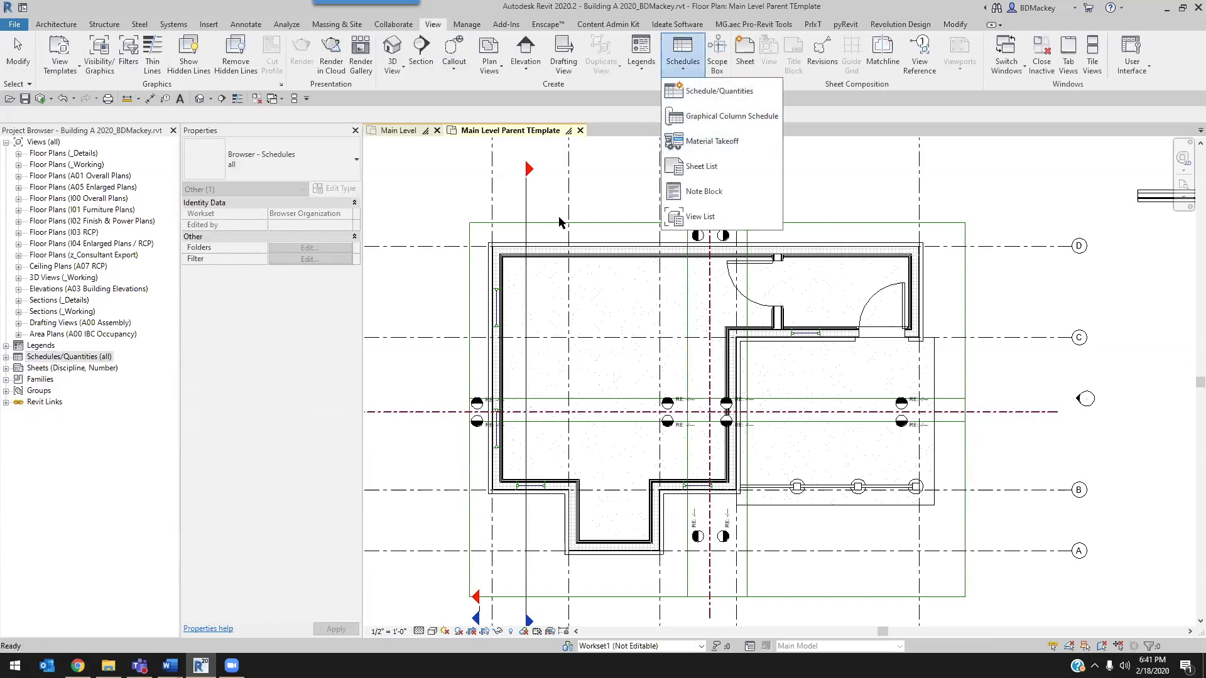
right_click(103, 363)
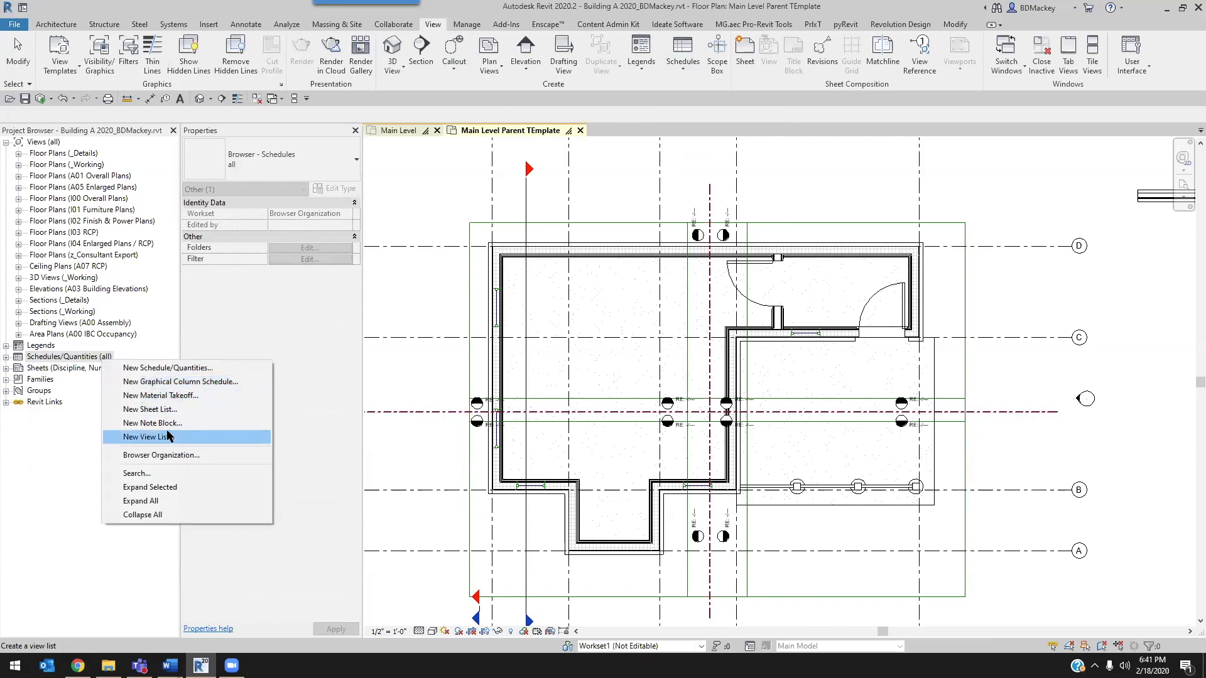
right_click(55, 371)
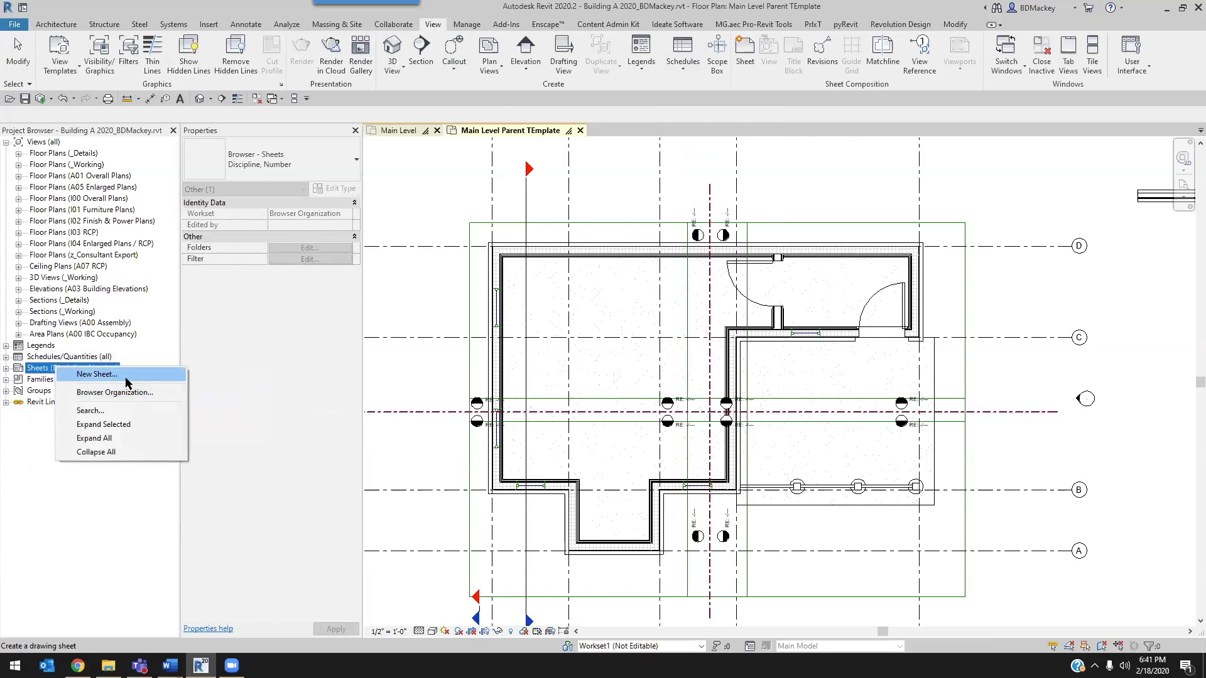
right_click(44, 384)
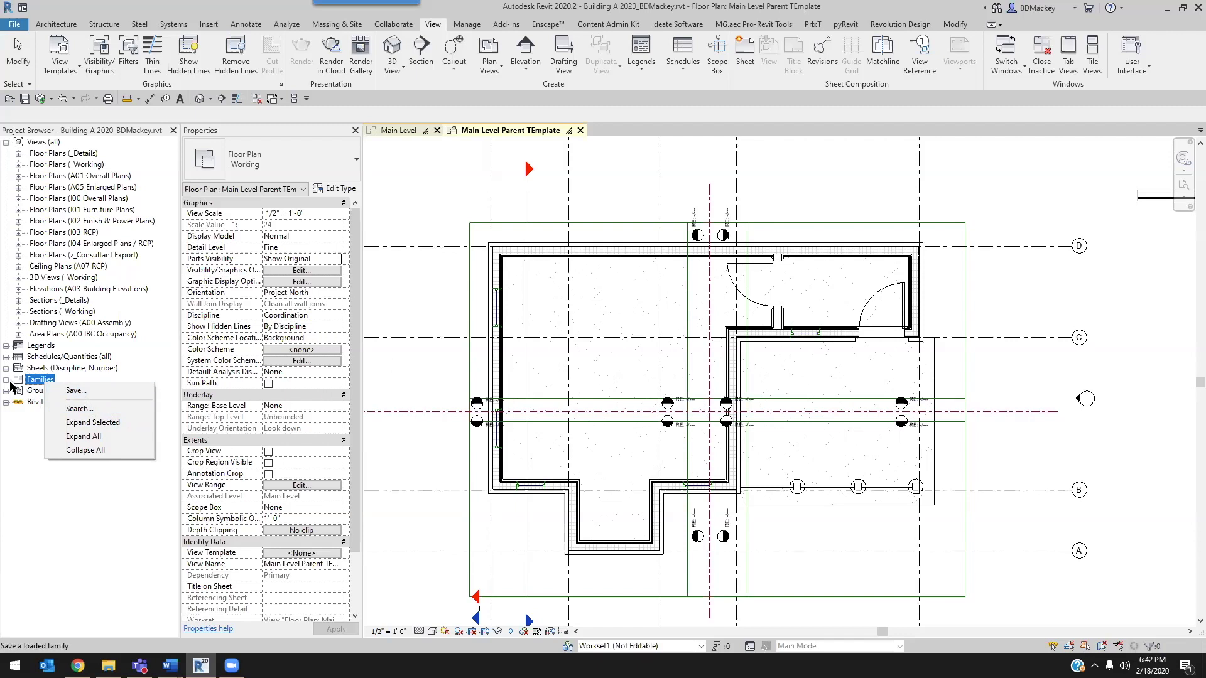
left_click(438, 394)
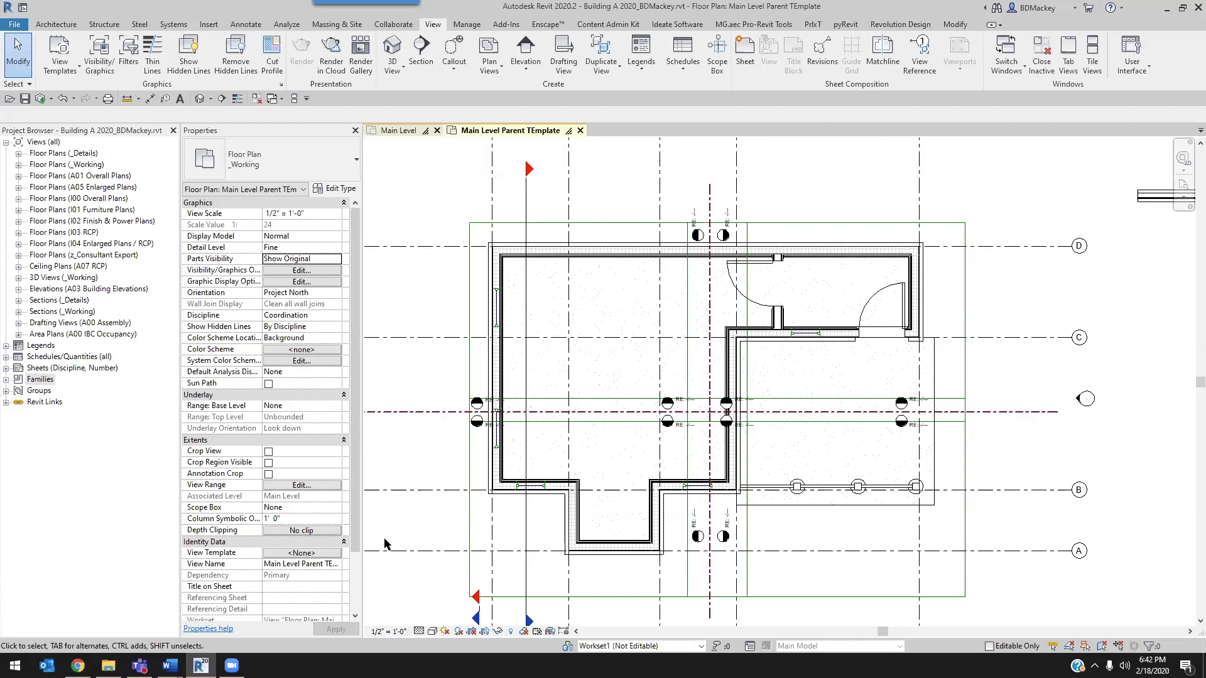
Step: Expand the Detail groups in the Project Browser and make the Sector Text group editable
left_click(7, 391)
left_click(19, 403)
right_click(63, 413)
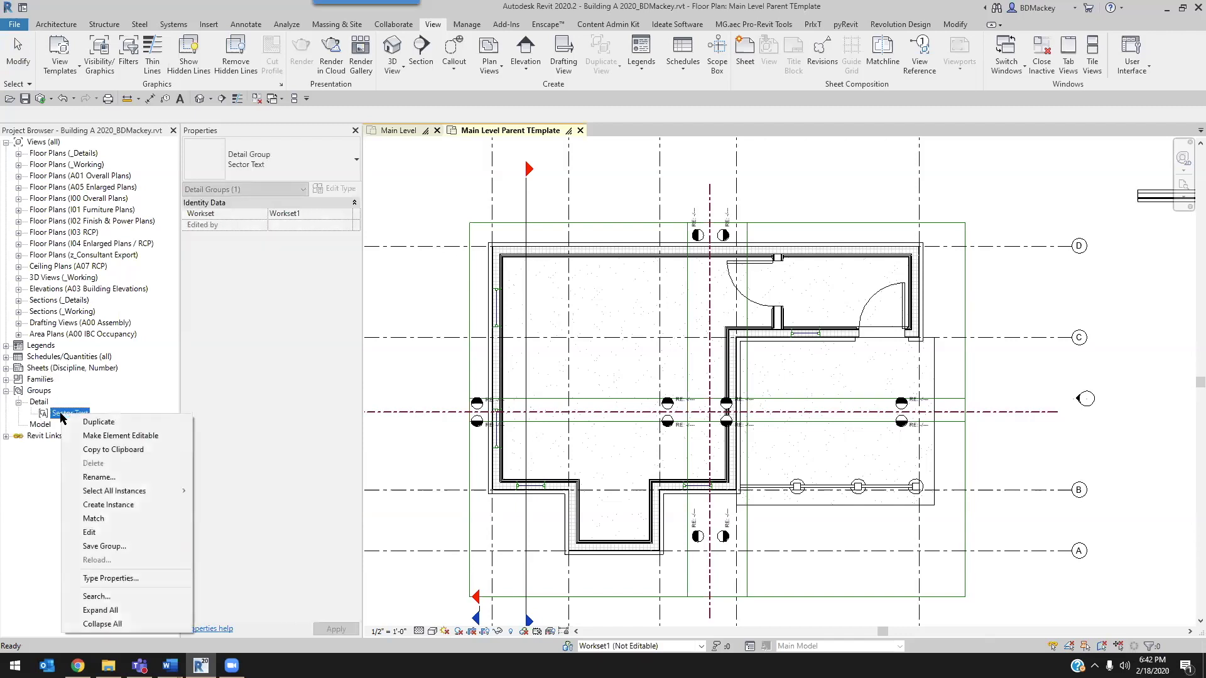
left_click(113, 437)
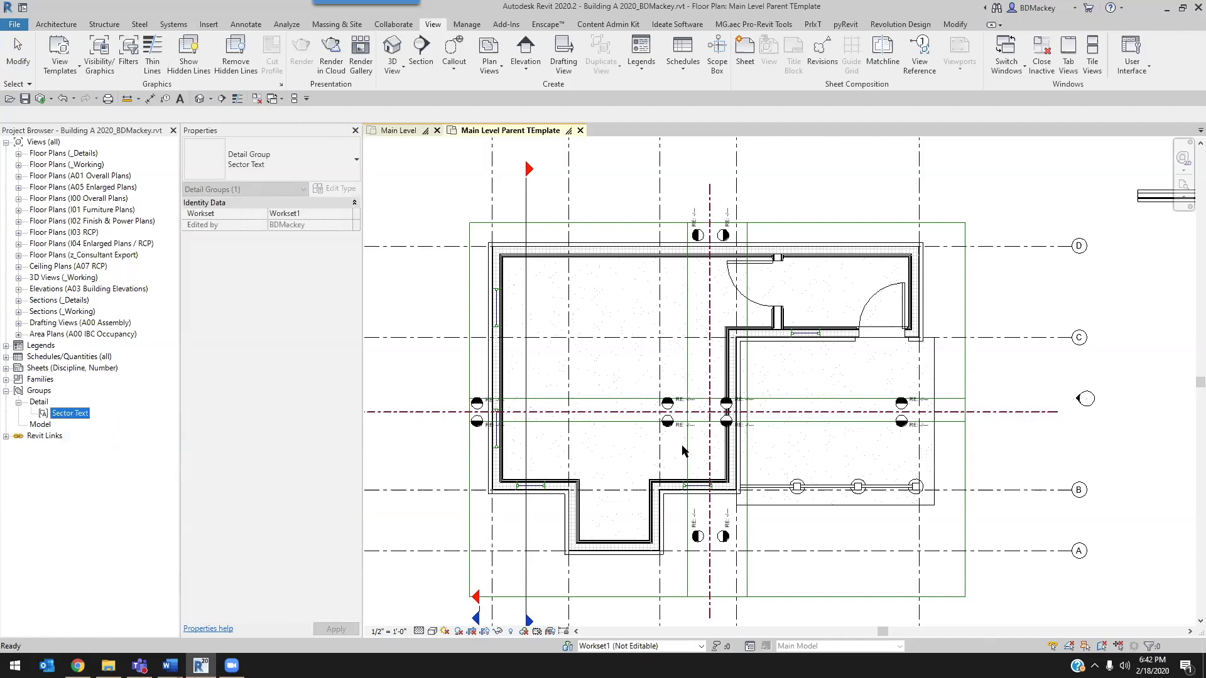
Step: Open the Sector Text detail group for editing as a separate file, inspect its sector letters, and close it without changes
scroll(682, 446, "down", 3)
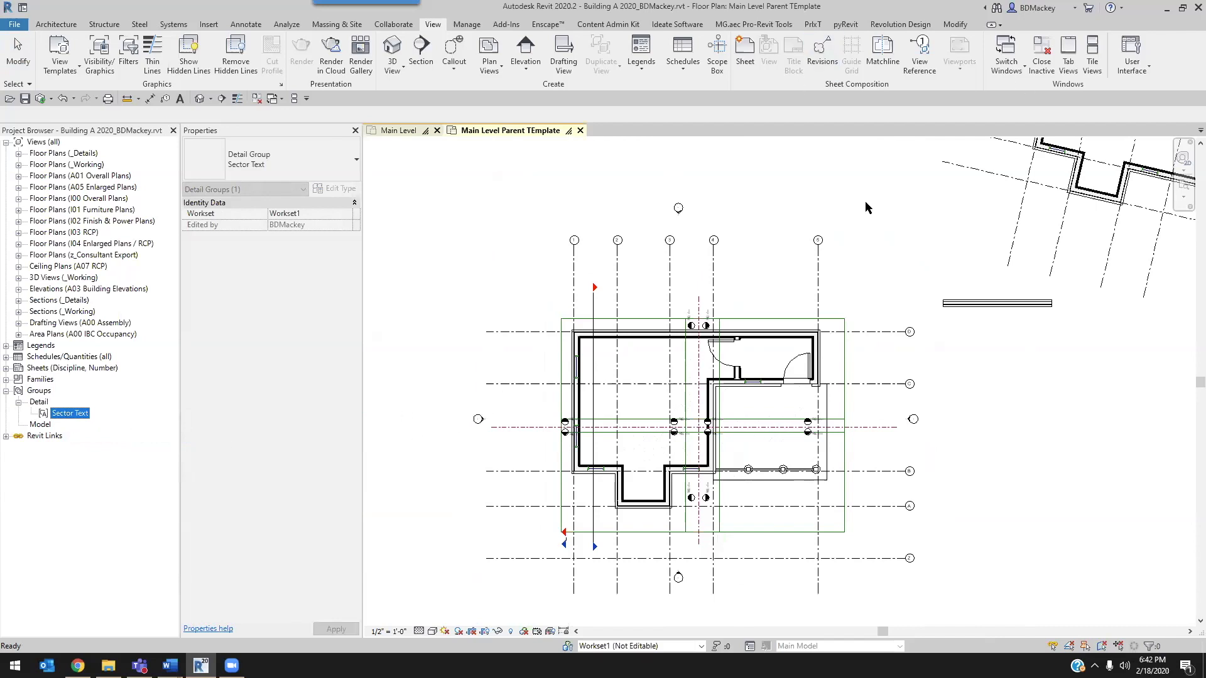
right_click(70, 414)
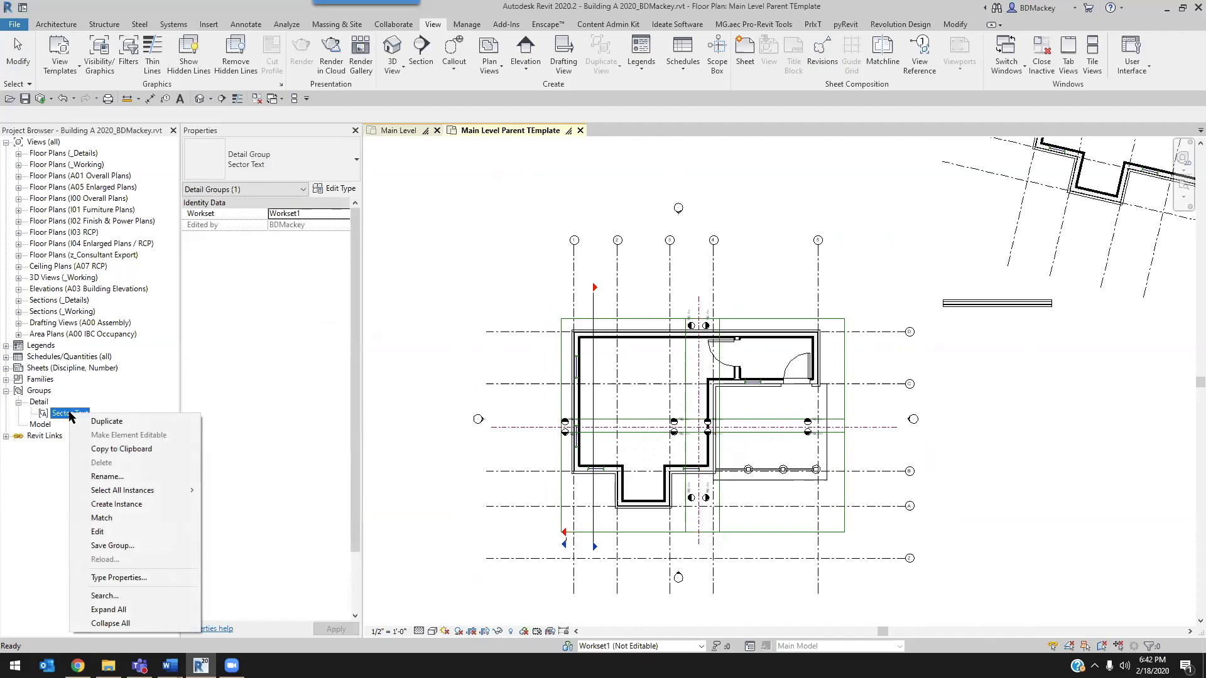
left_click(107, 533)
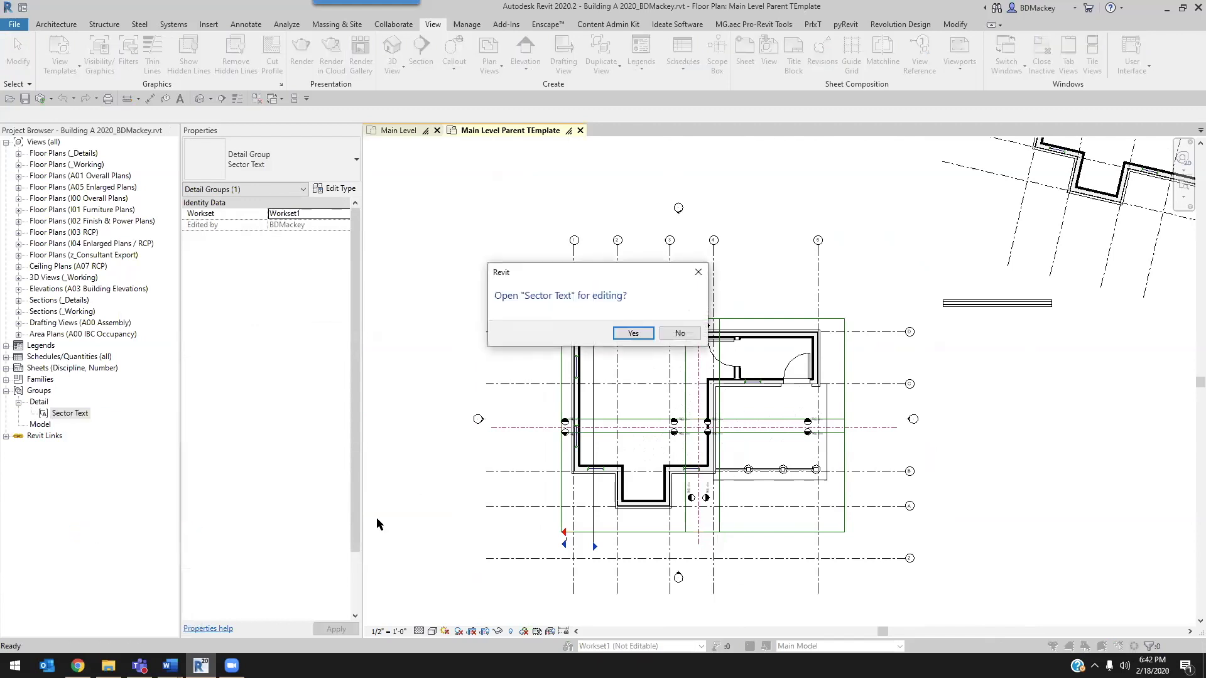
left_click(636, 334)
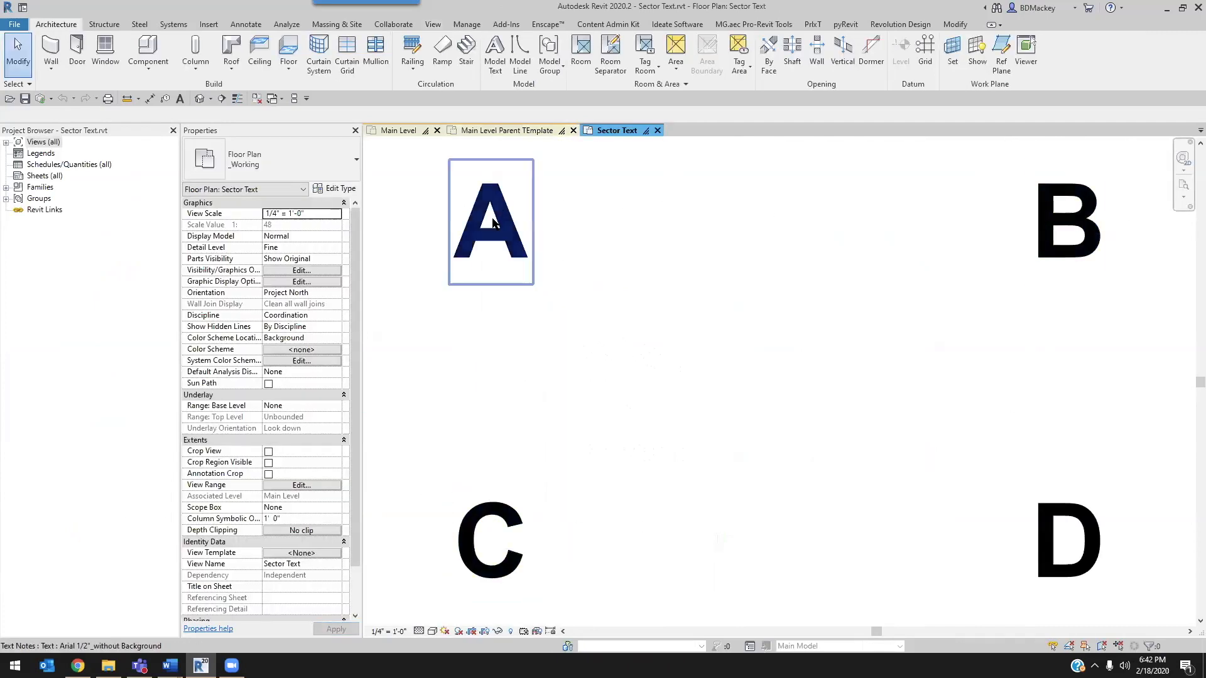
scroll(687, 344, "down", 3)
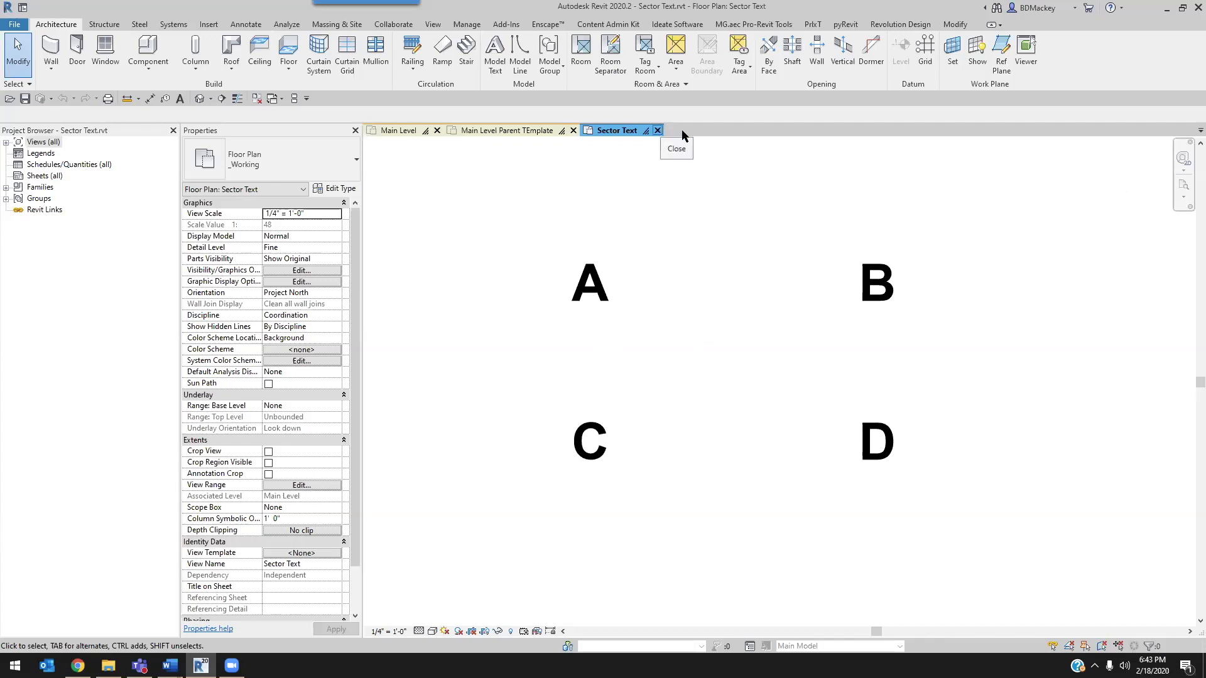
scroll(552, 198, "up", 1)
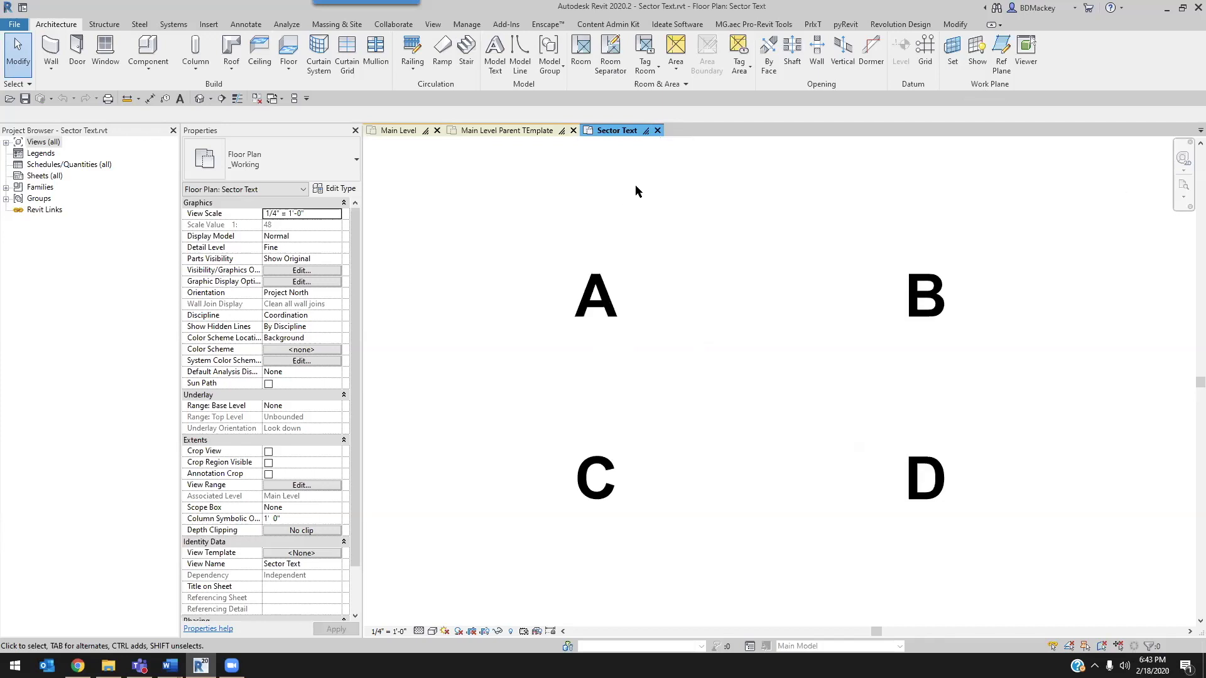
left_click(658, 130)
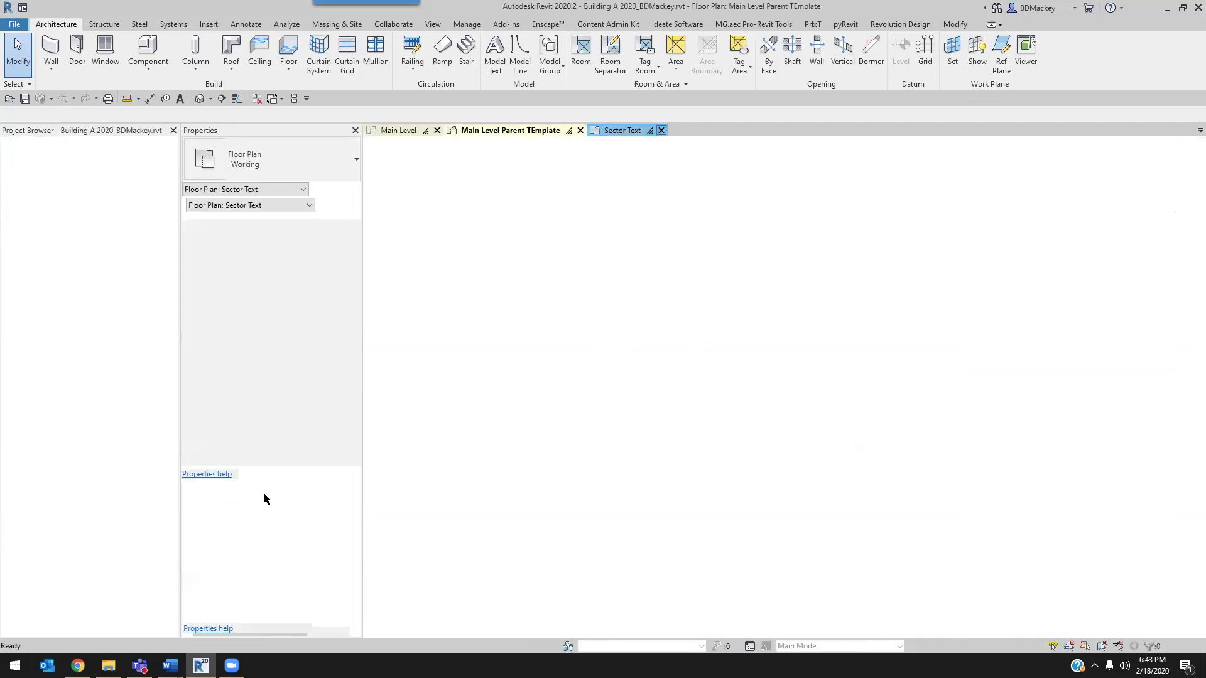
right_click(69, 414)
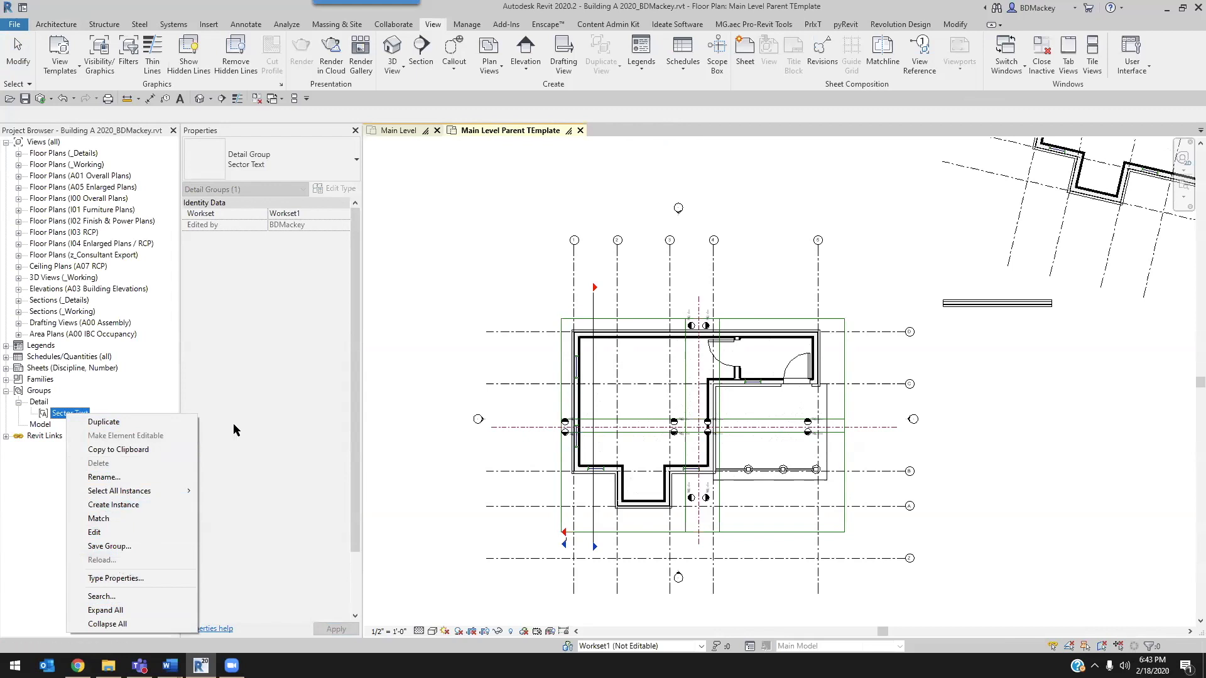
left_click(463, 349)
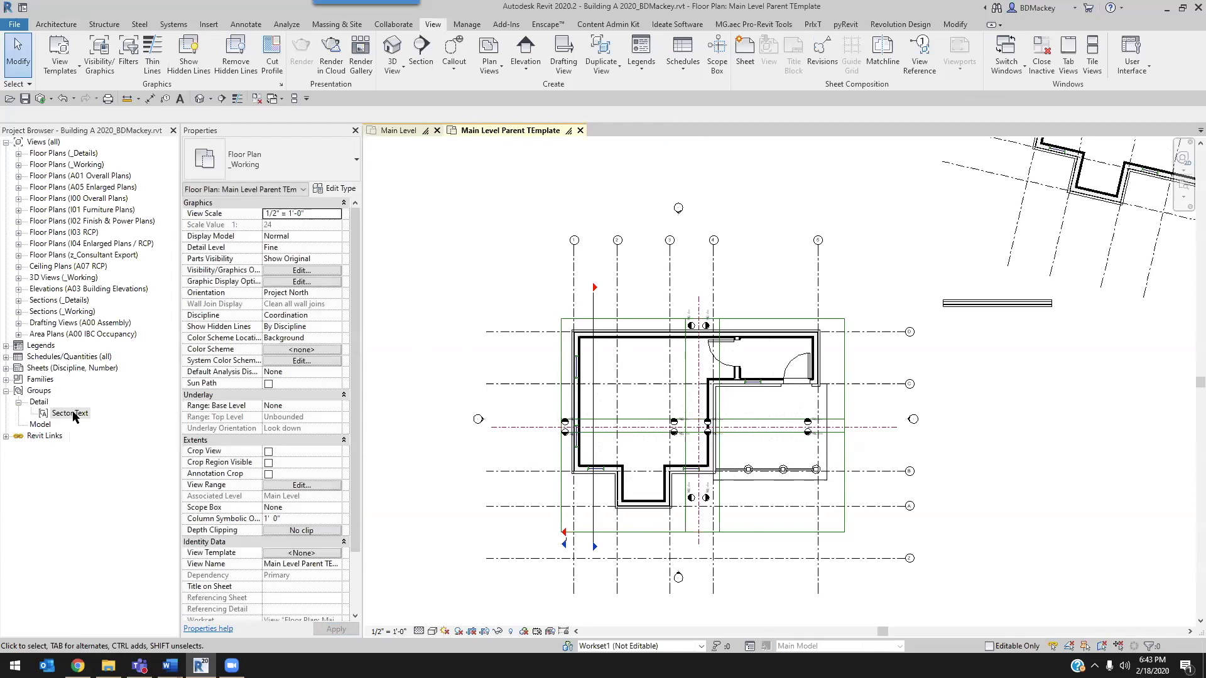
Step: Turn on the Site category's Internal Origin in the Main Level Parent TEmplate plan and inspect its location at the building's lower-left corner
key("v")
key("v")
left_click(264, 310)
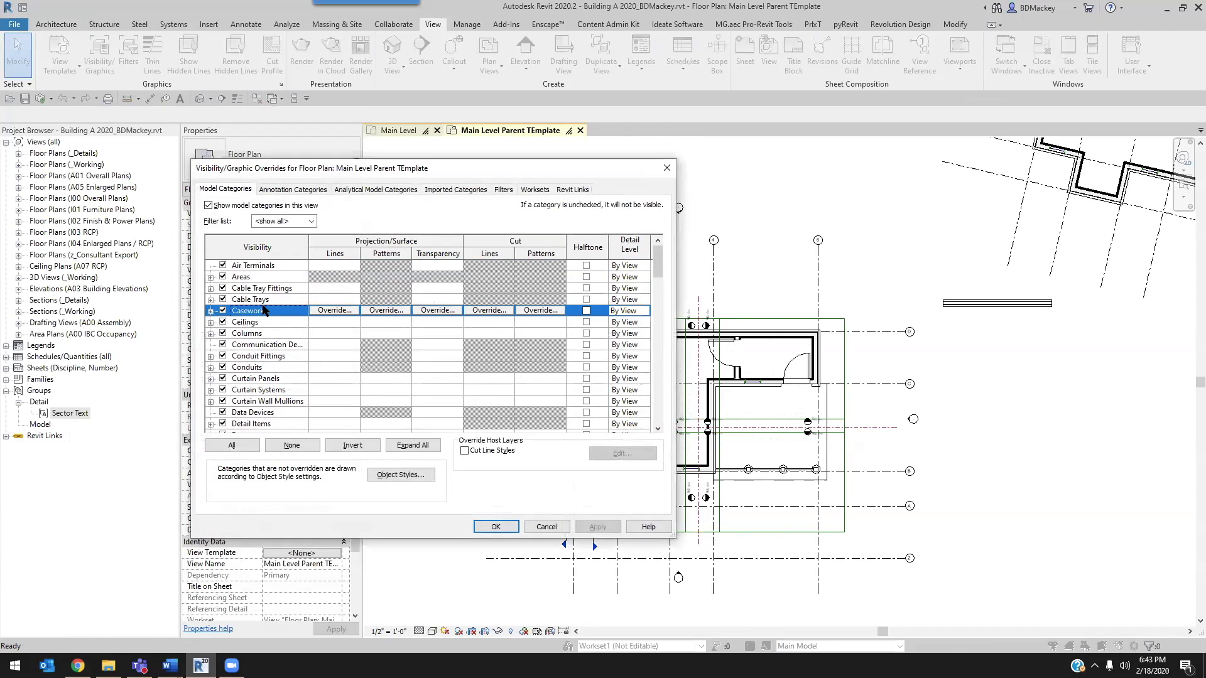
scroll(277, 352, "down", 15)
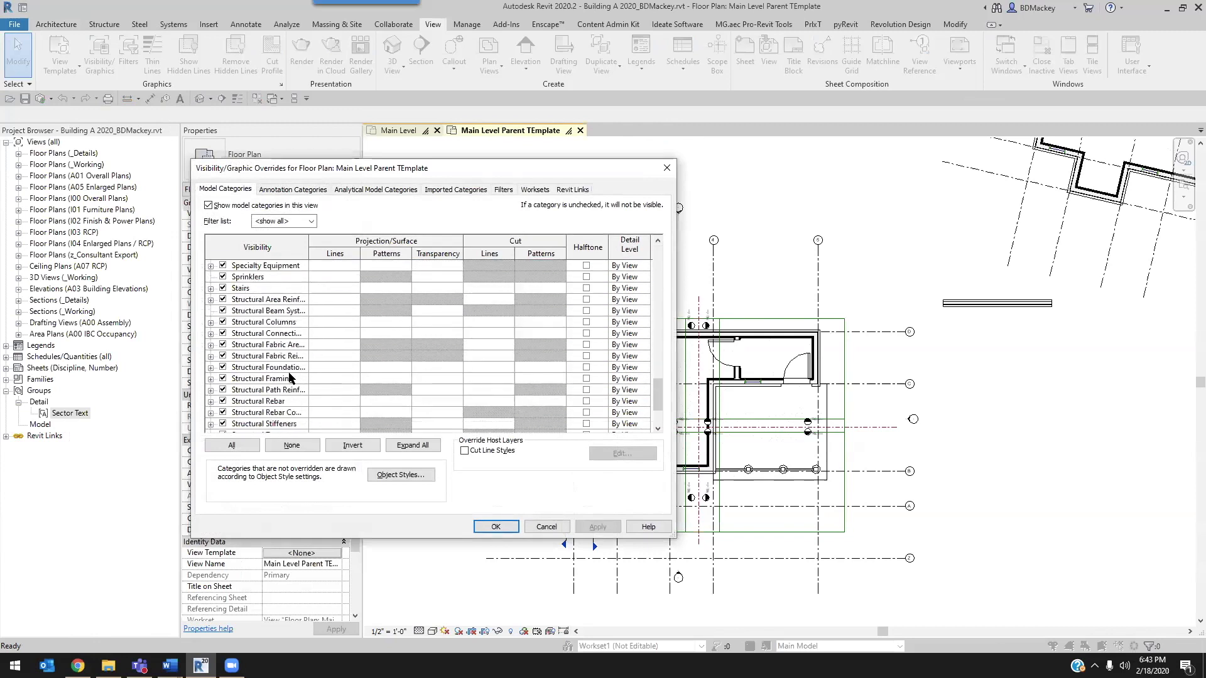
scroll(286, 372, "up", 5)
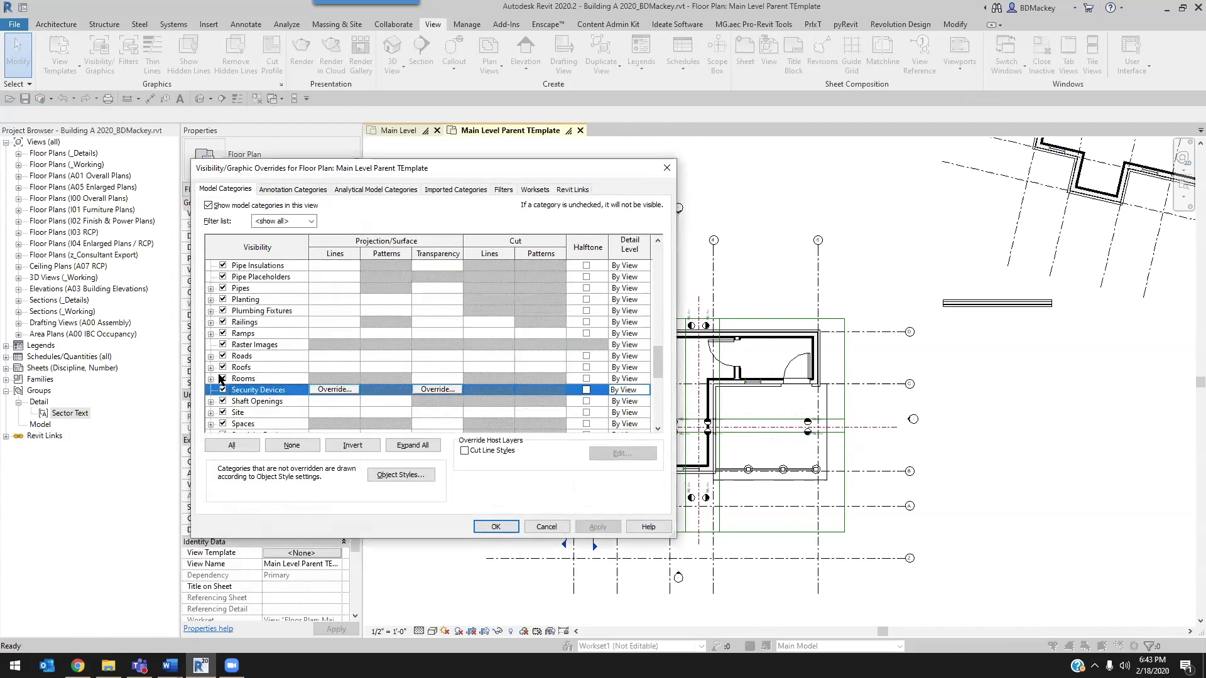
left_click(211, 412)
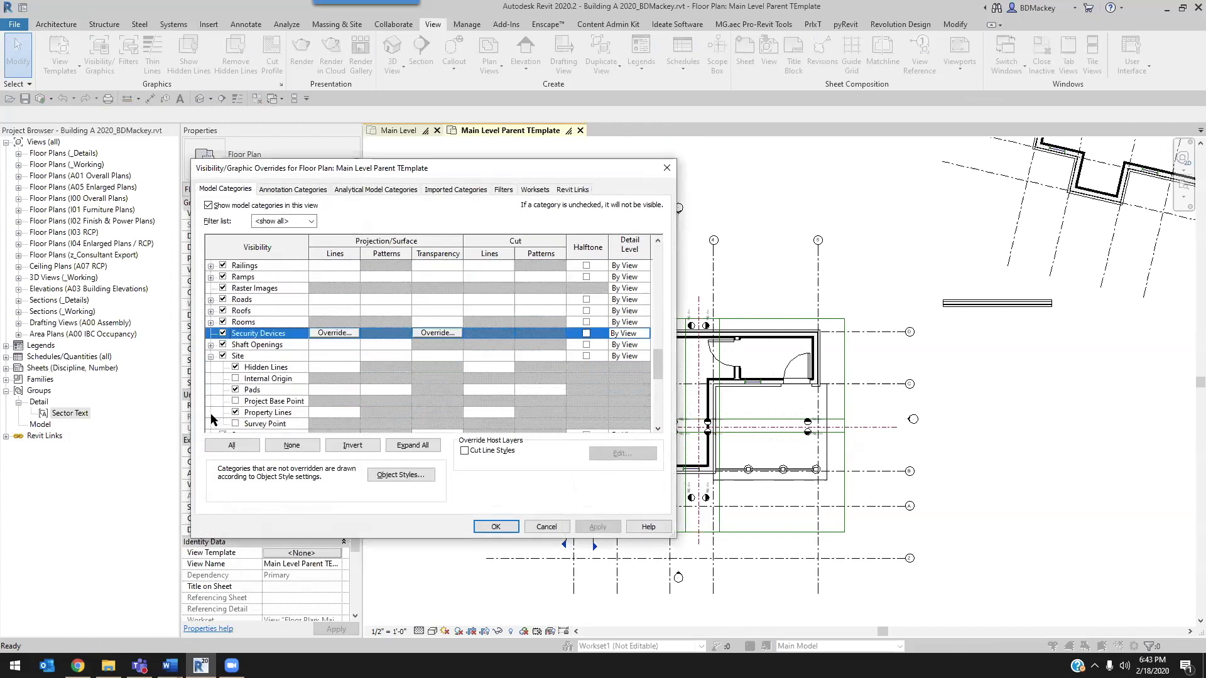
left_click(237, 388)
left_click(496, 526)
scroll(705, 446, "down", 2)
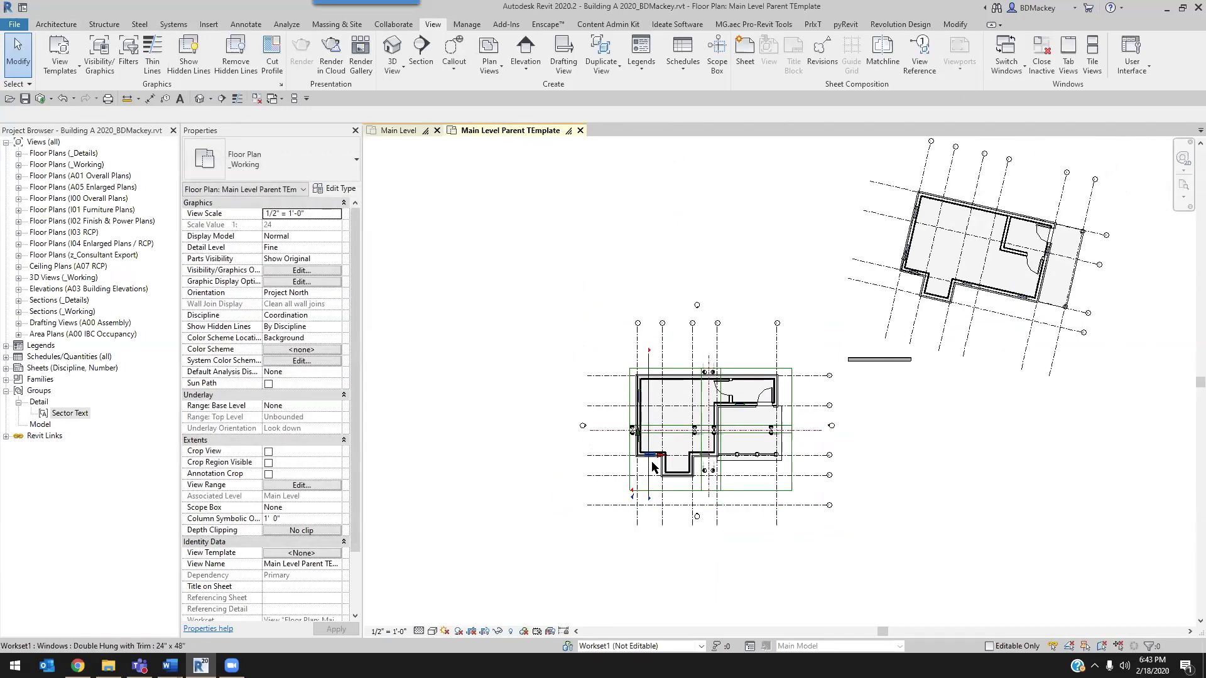
scroll(653, 466, "up", 5)
scroll(628, 439, "up", 3)
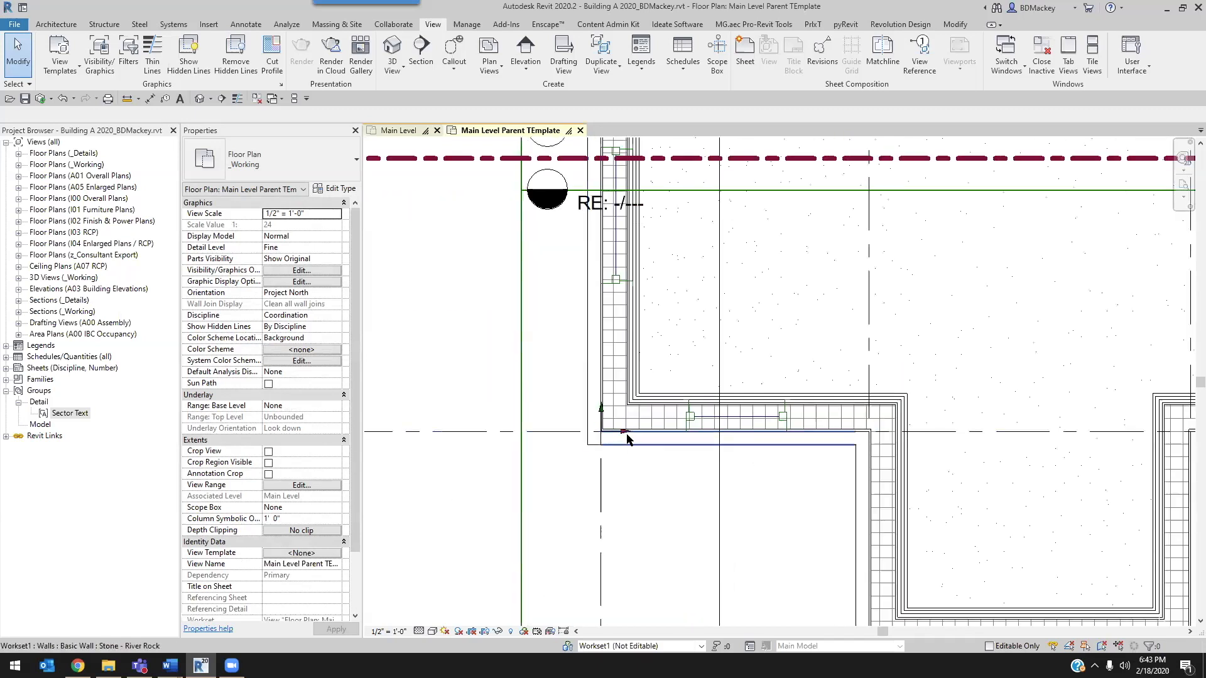
scroll(620, 438, "down", 4)
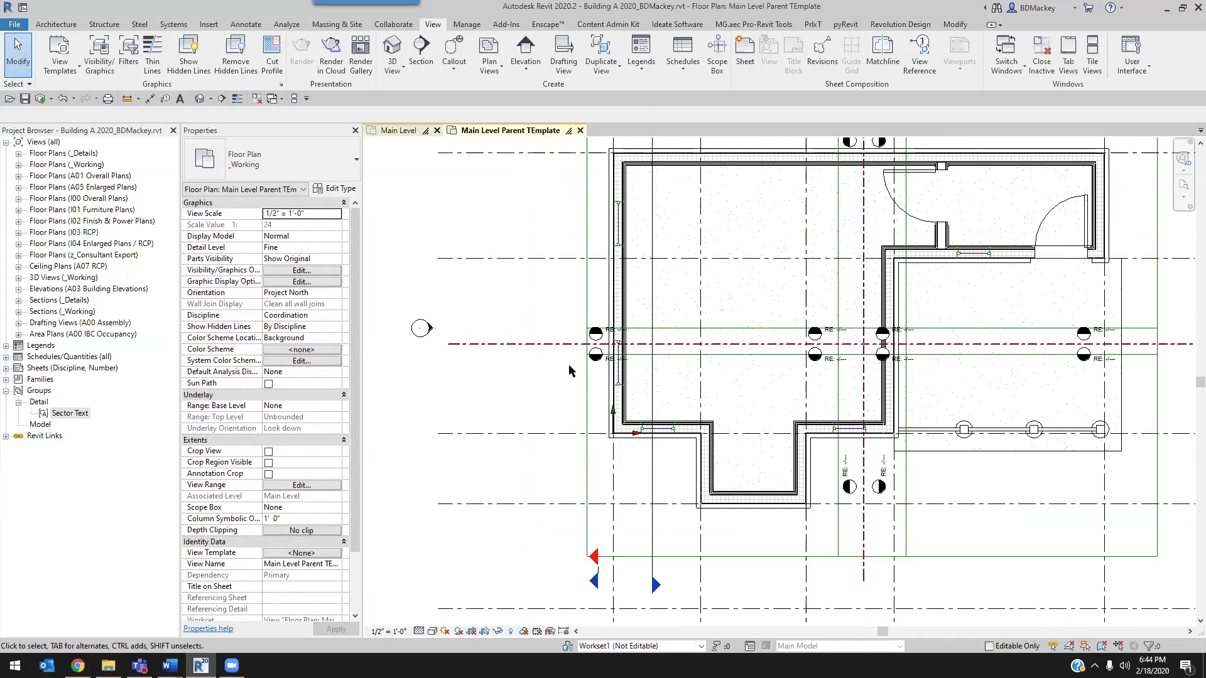
Step: Examine the Site subcategories, including Internal Origin, in the Main Level Parent TEmplate plan's visibility overrides, and close them without changes
right_click(83, 417)
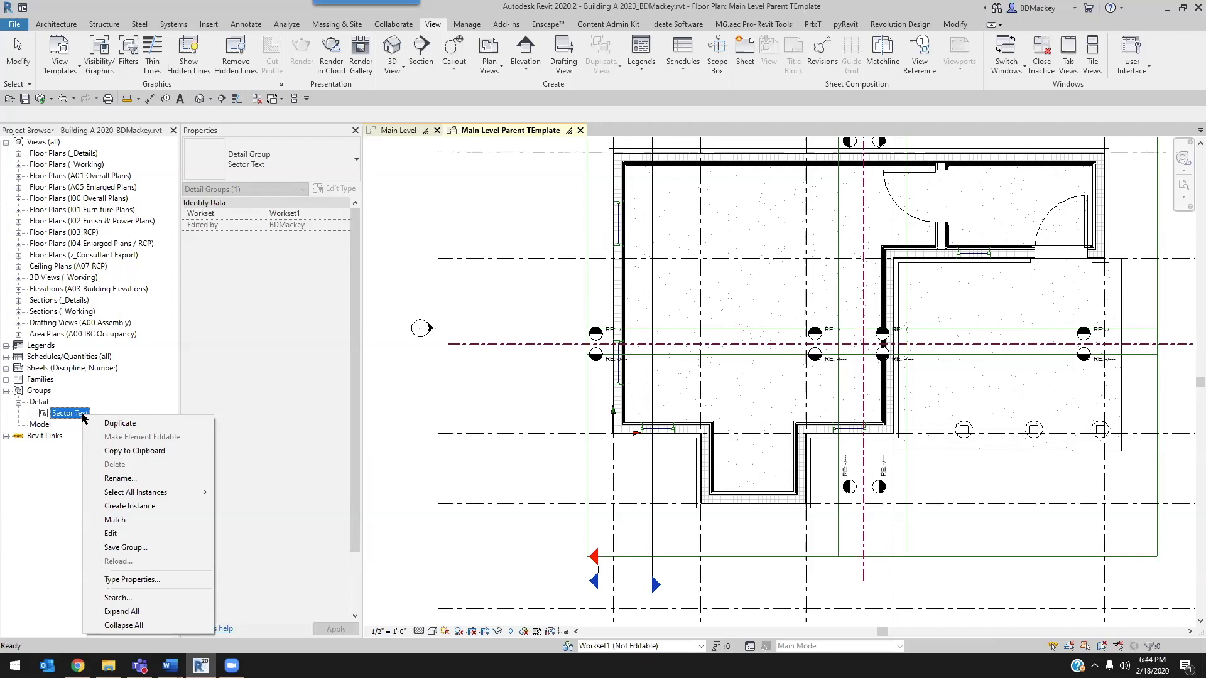
left_click(518, 299)
key("v")
key("g")
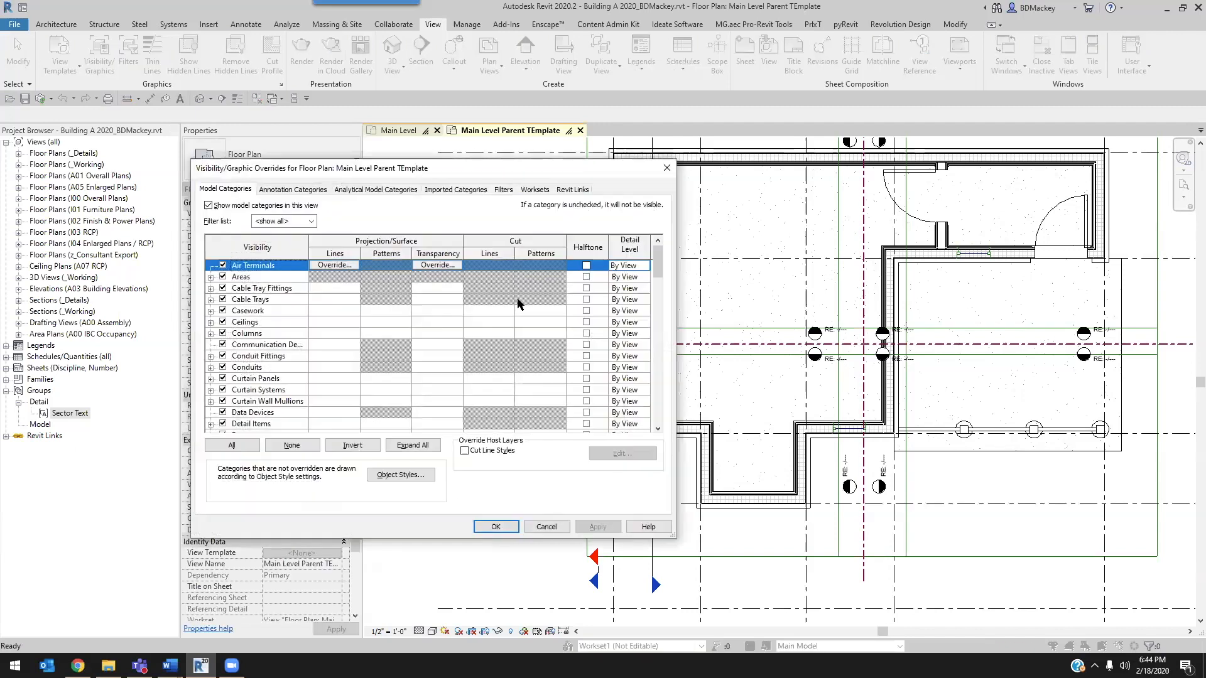
key("s")
scroll(300, 389, "down", 2)
scroll(241, 407, "up", 1)
left_click(211, 413)
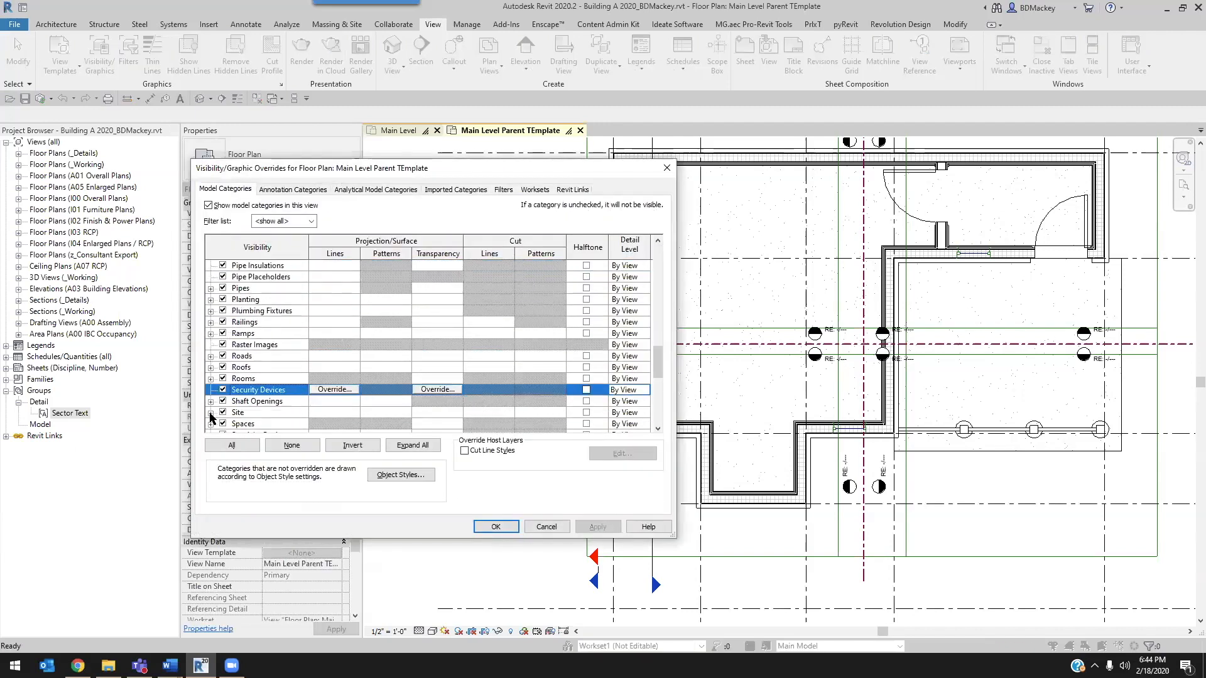
scroll(238, 409, "down", 3)
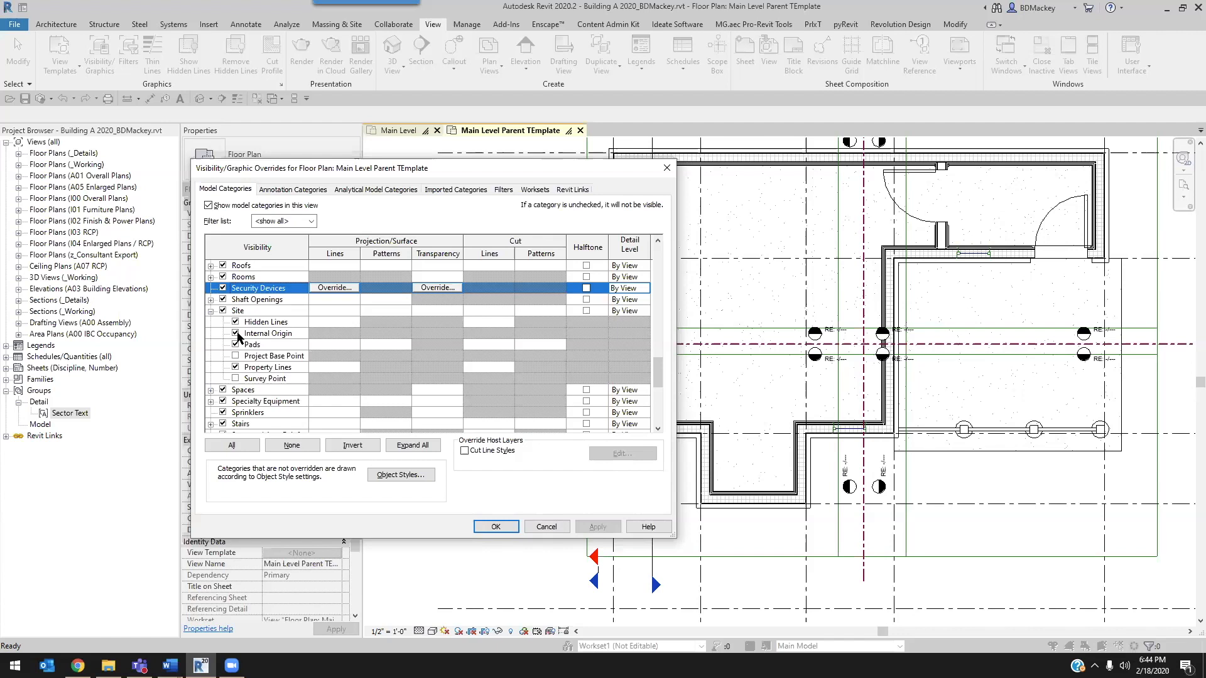
left_click(543, 527)
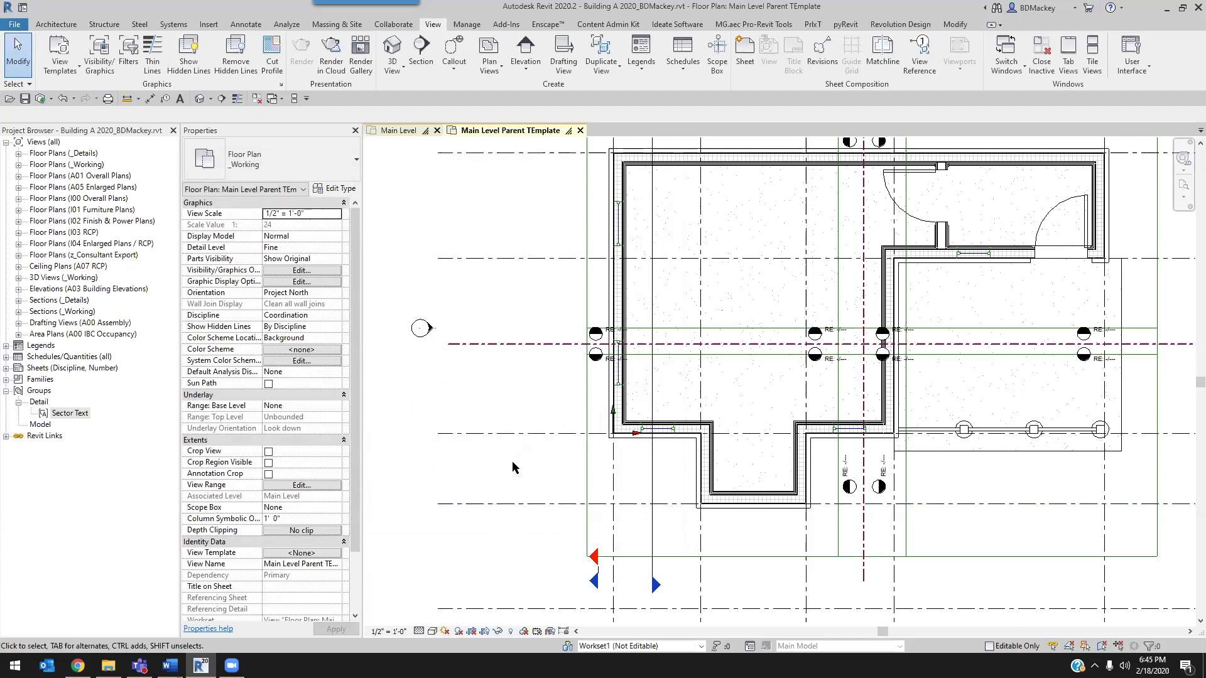
Step: Check the installed Revit version and build in the About information, and dismiss the save reminder without saving
right_click(57, 414)
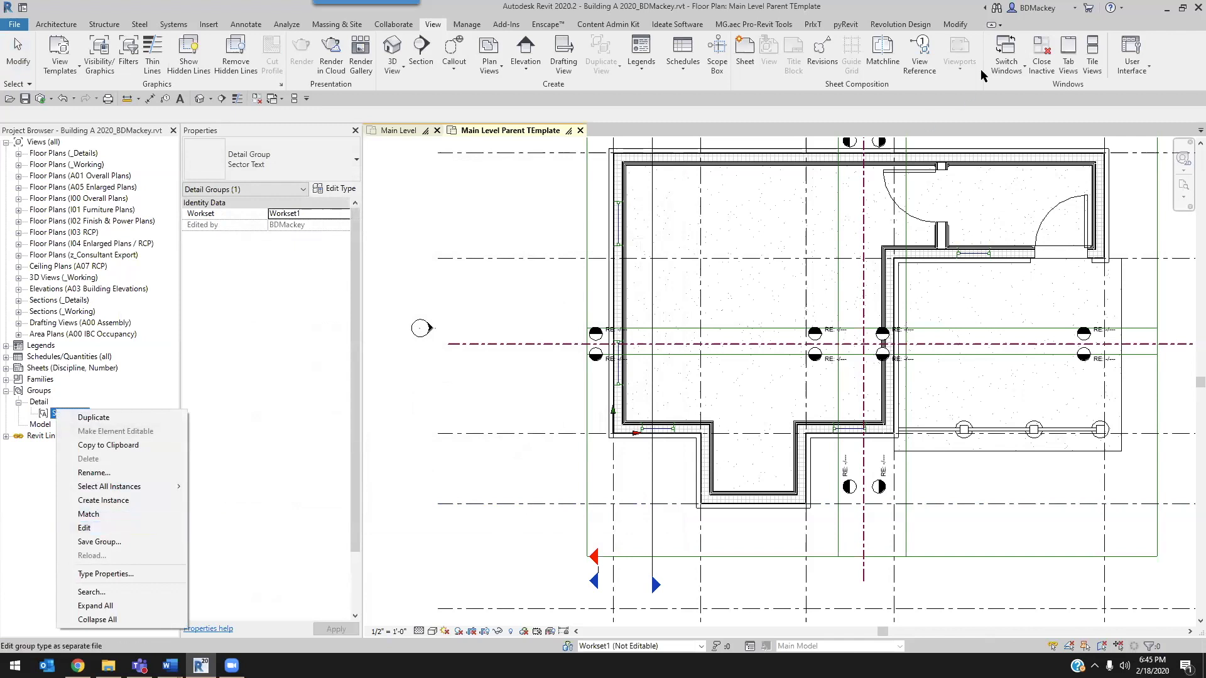
left_click(1121, 7)
left_click(1152, 127)
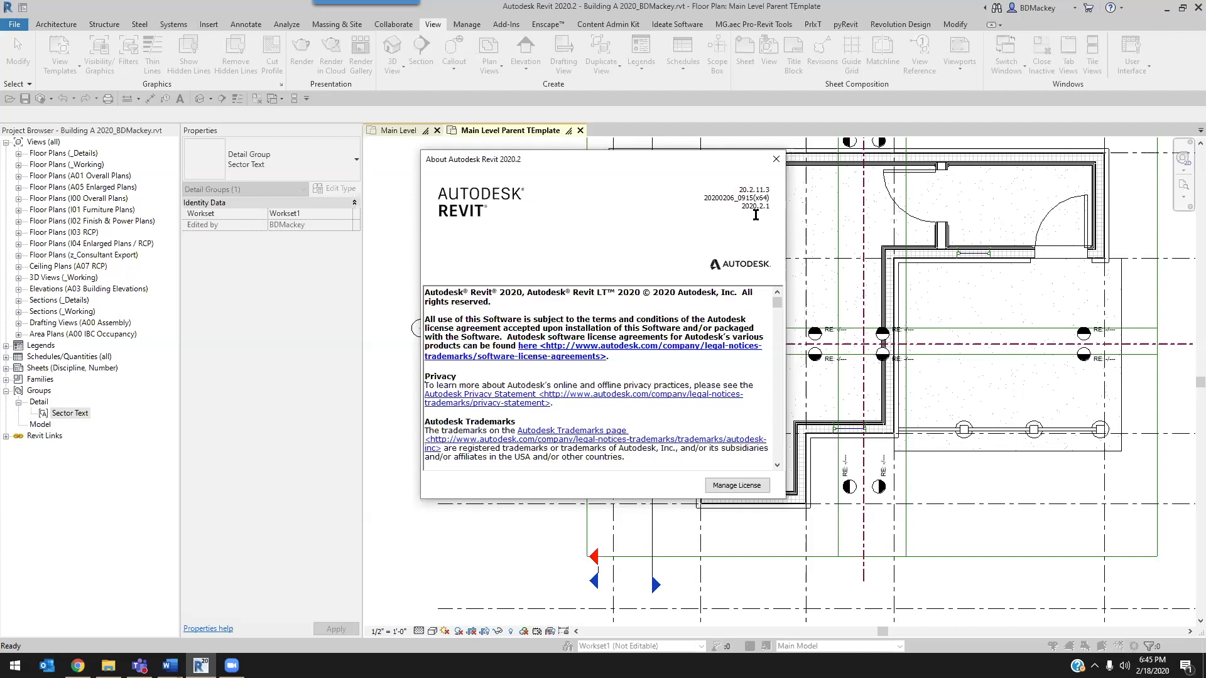
left_click(777, 160)
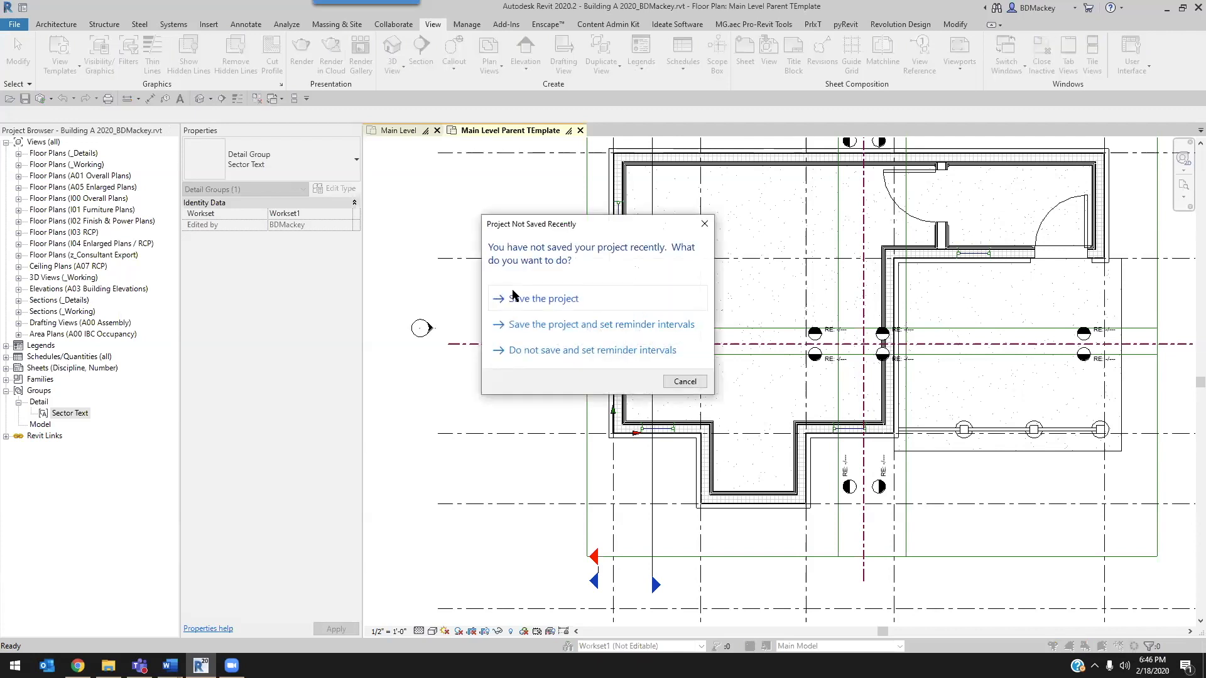
left_click(674, 381)
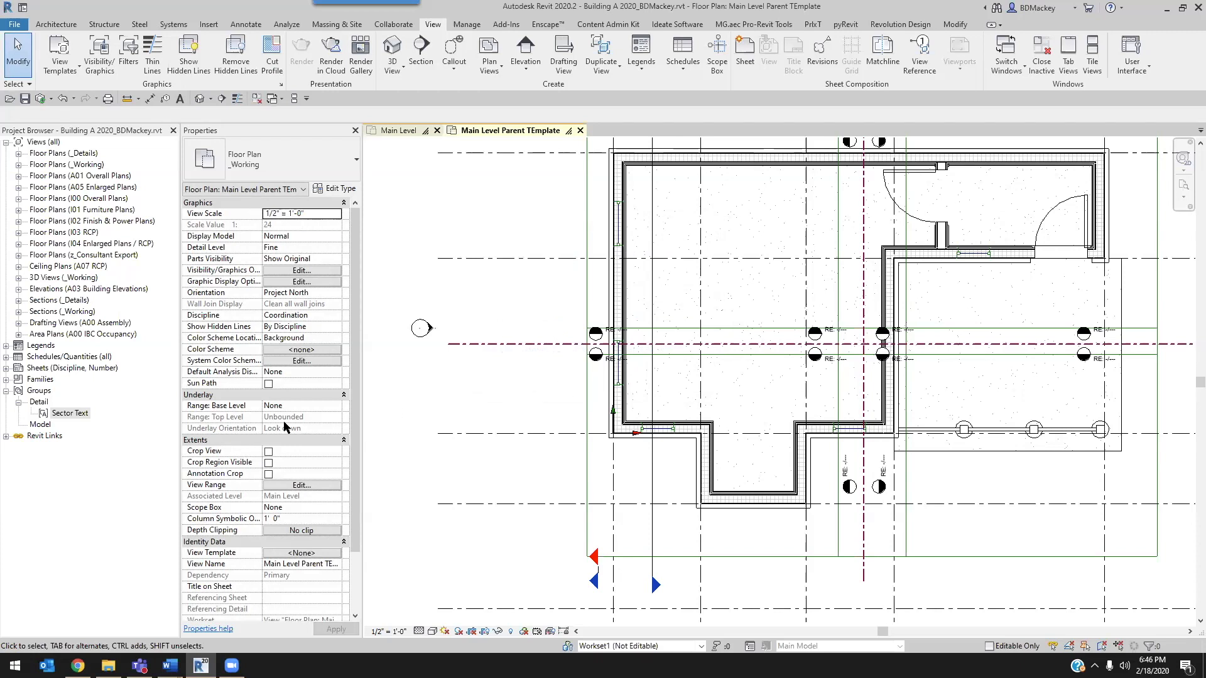
Step: Examine the commands offered for the Sector Text detail group, inspect its type properties, and close them without changes
right_click(63, 414)
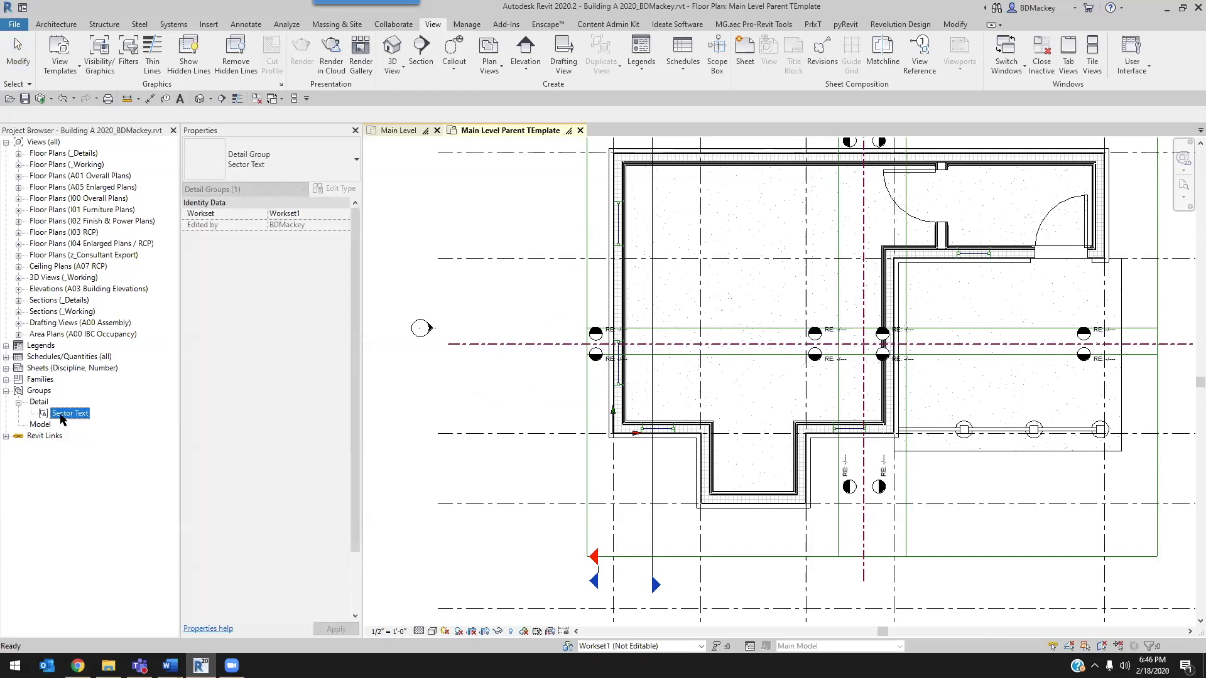
right_click(63, 417)
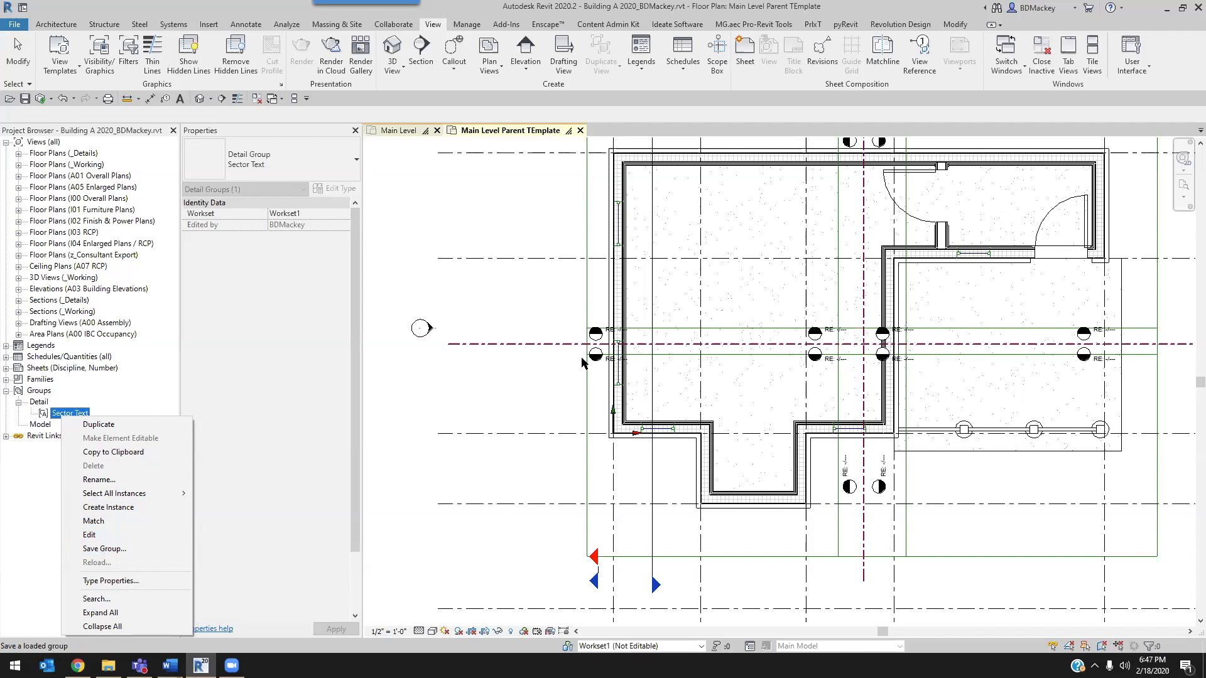
left_click(455, 426)
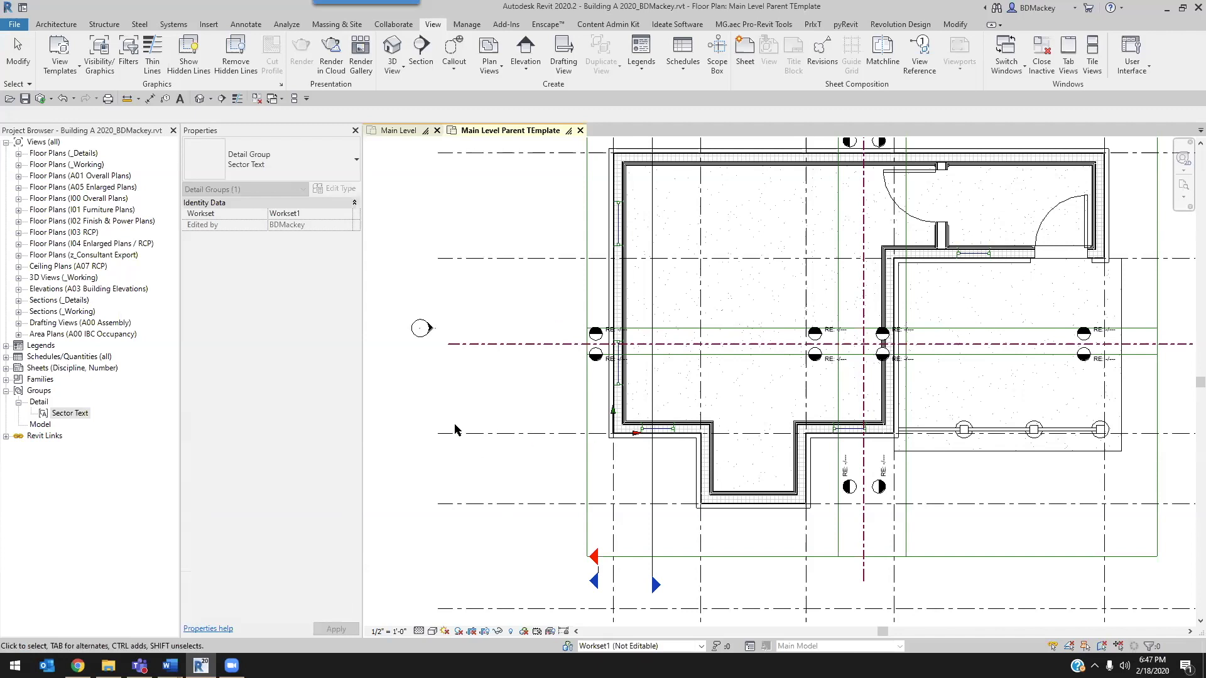
right_click(60, 414)
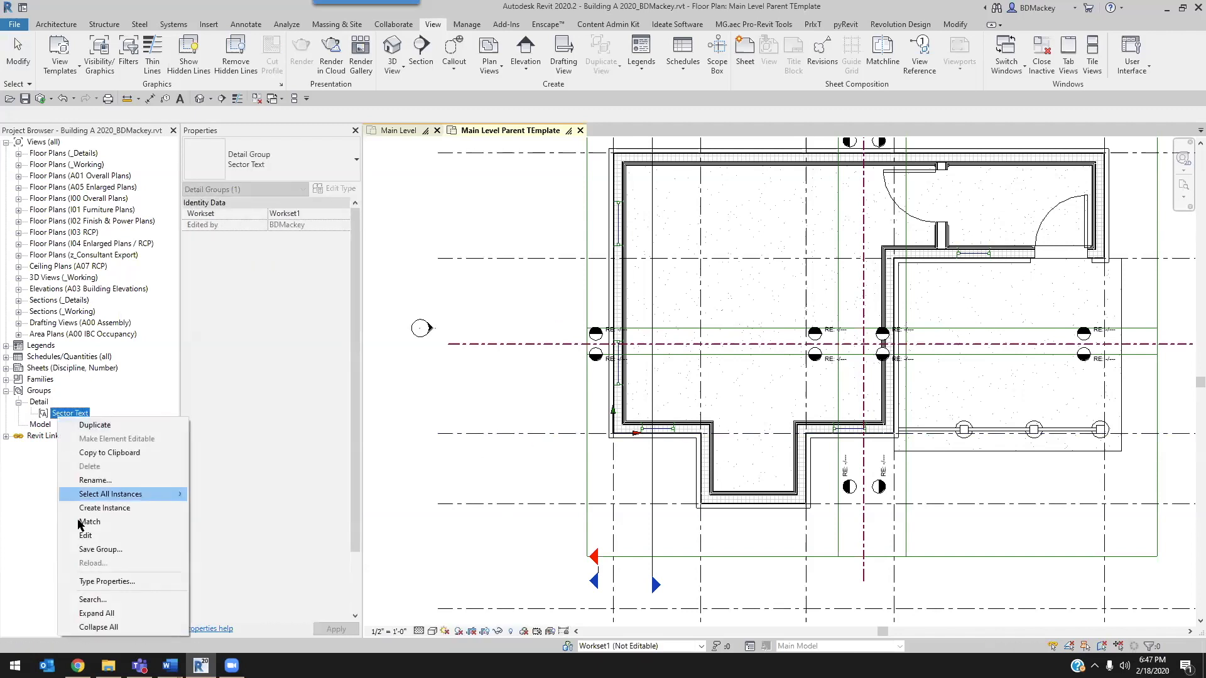
left_click(99, 582)
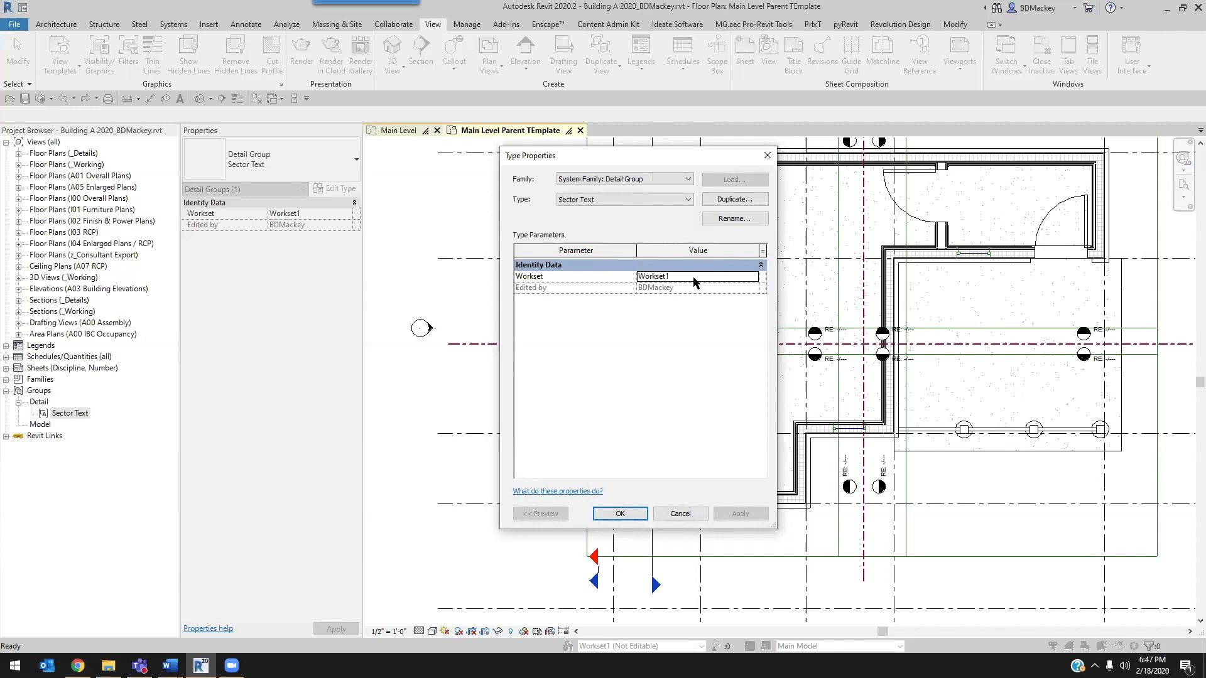
left_click(680, 513)
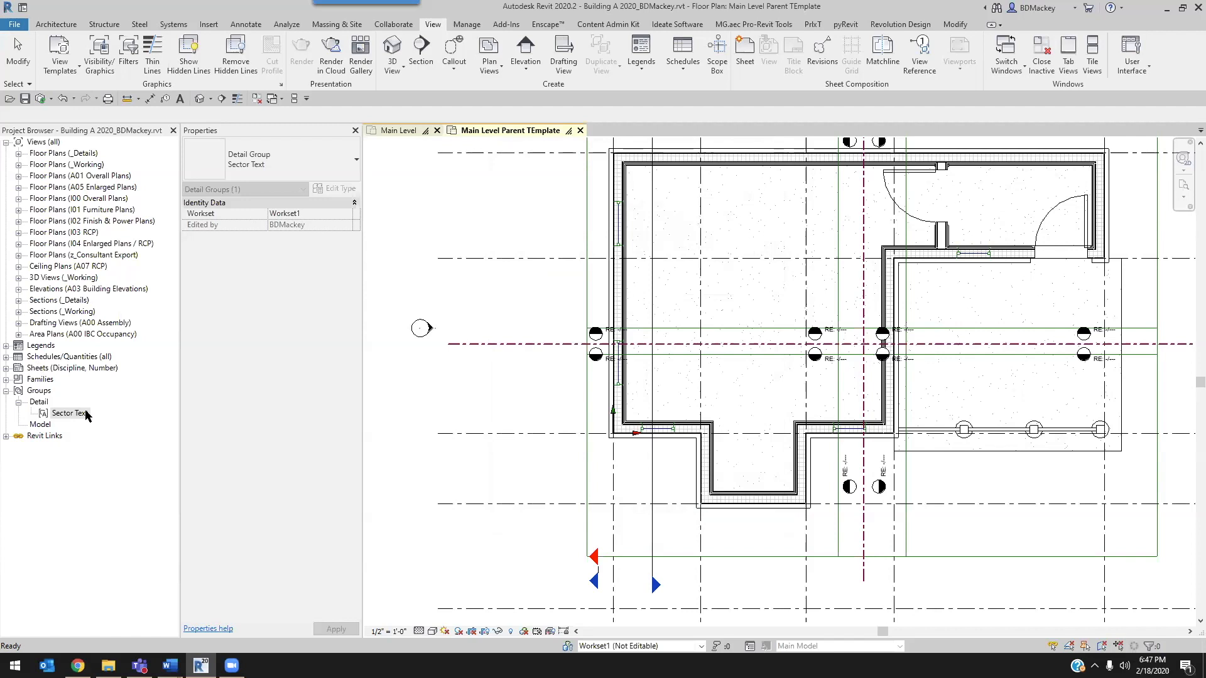
Step: Expand Revit Links in the Project Browser, inspect the linked models in Manage Links, and close it without changes
left_click(6, 437)
right_click(38, 439)
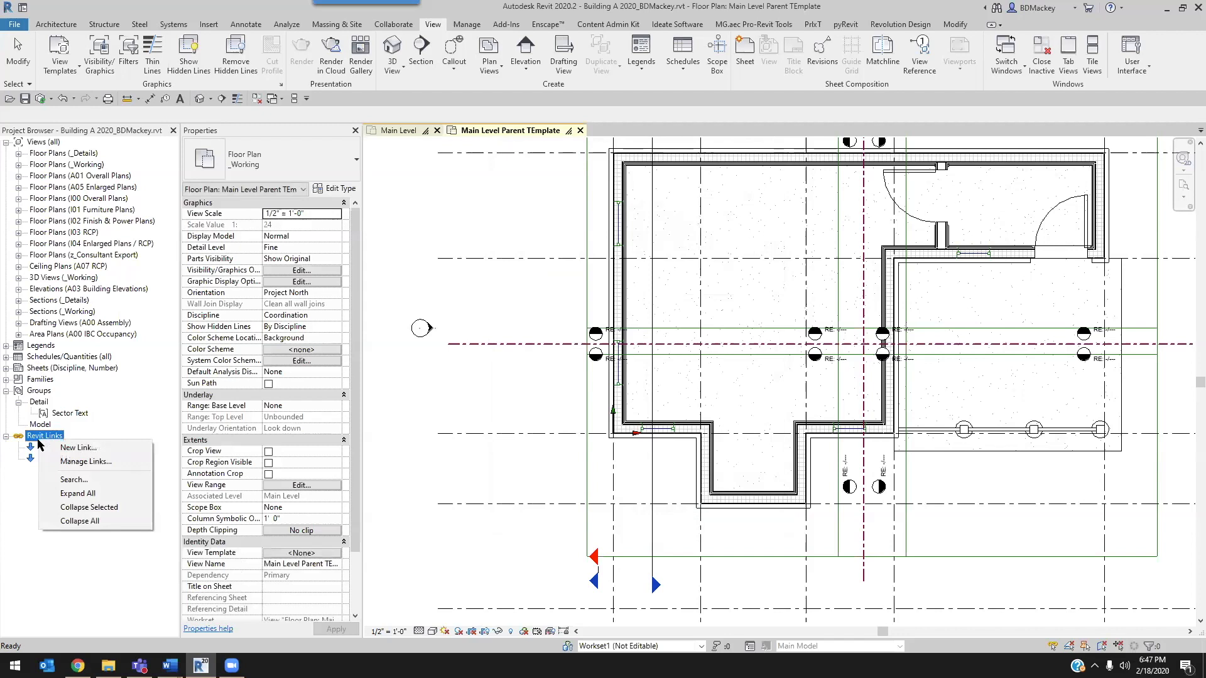
left_click(101, 465)
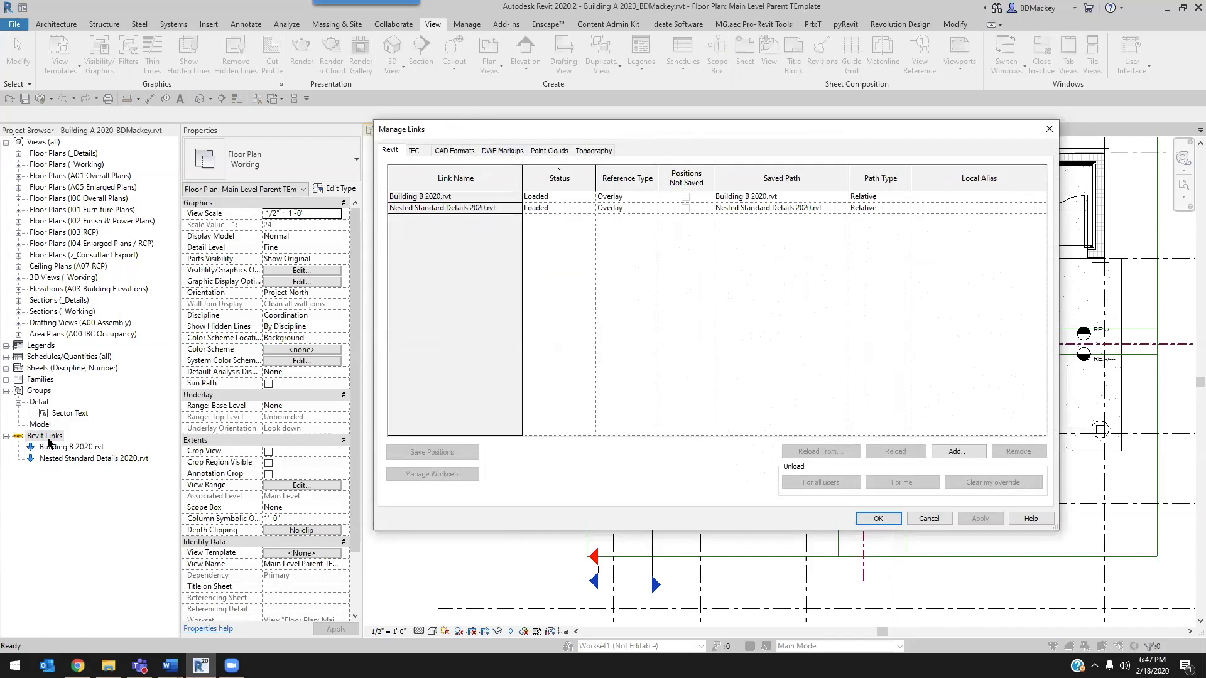
left_click(929, 519)
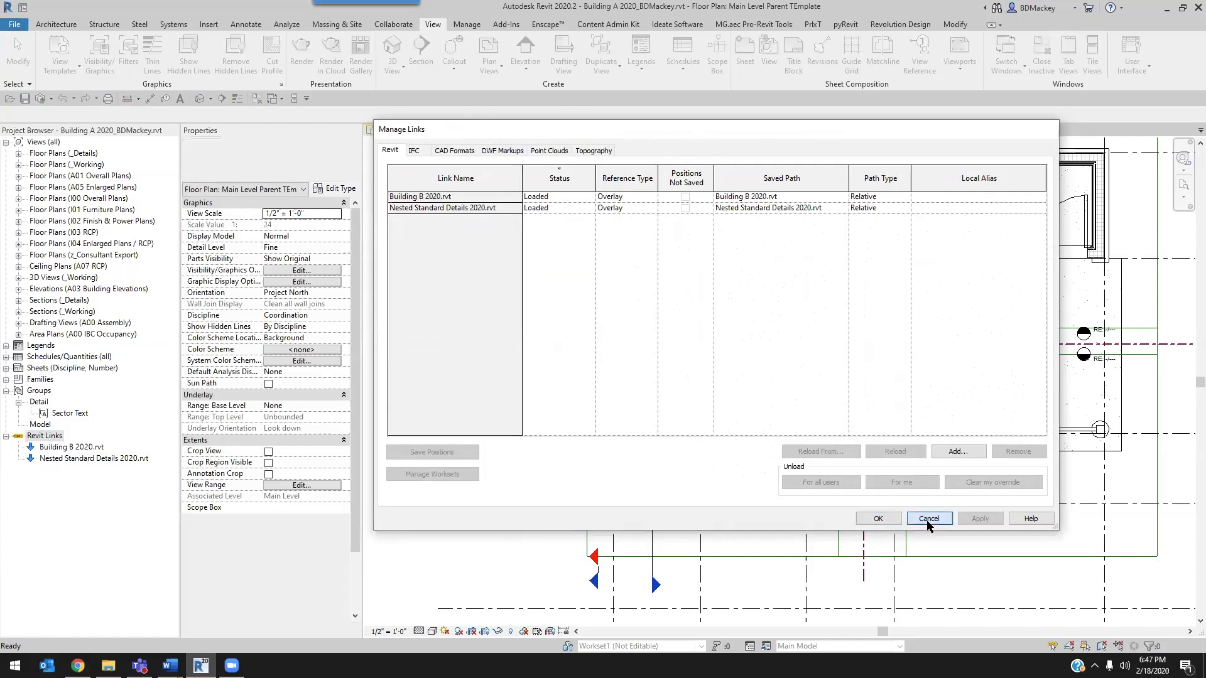
Step: Inspect the file selection for adding a new Revit link from the Project Browser, and cancel it
right_click(36, 435)
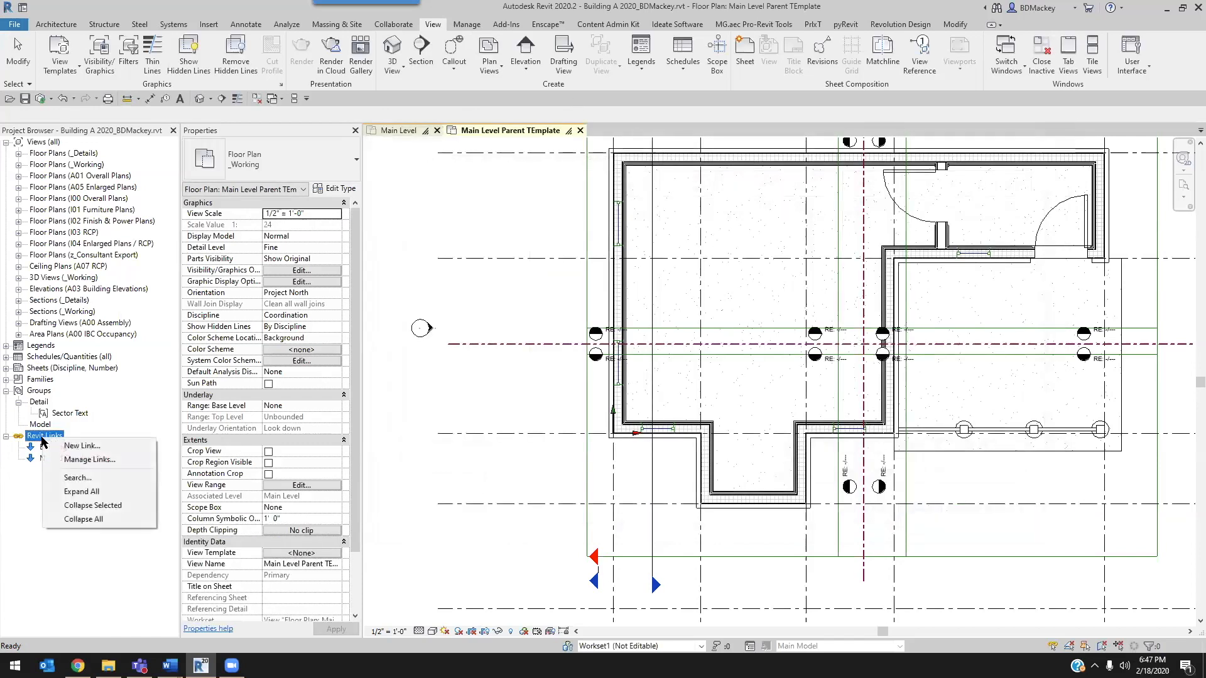
left_click(82, 445)
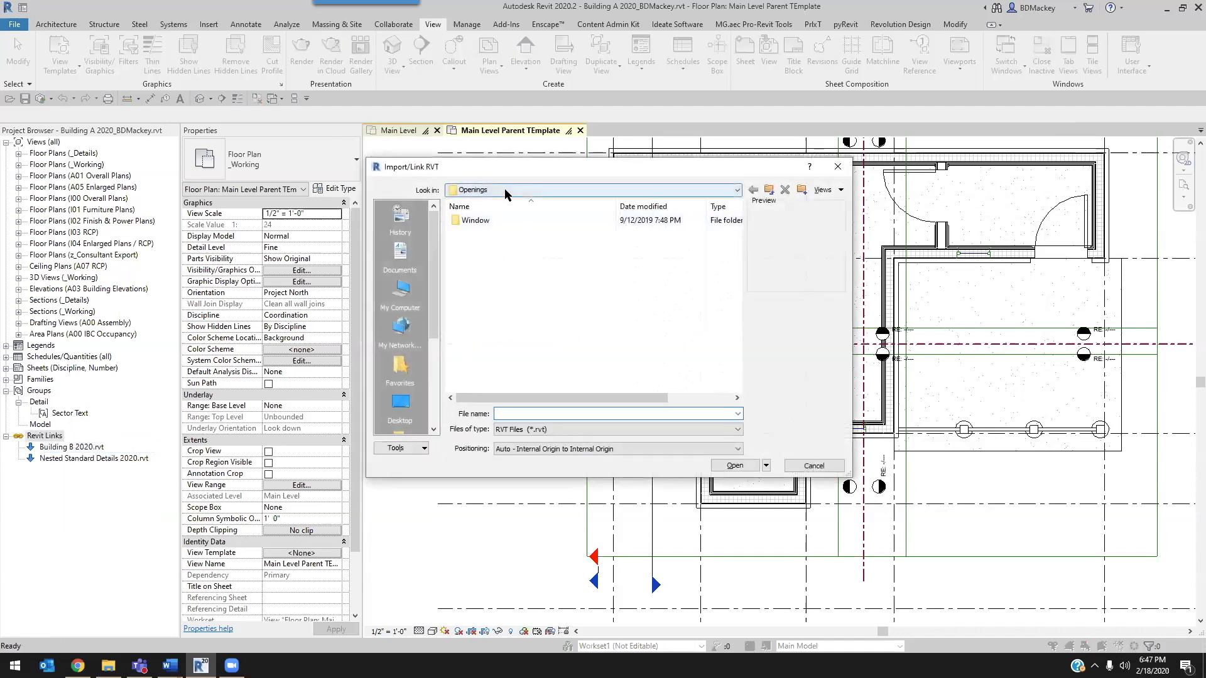
left_click(816, 466)
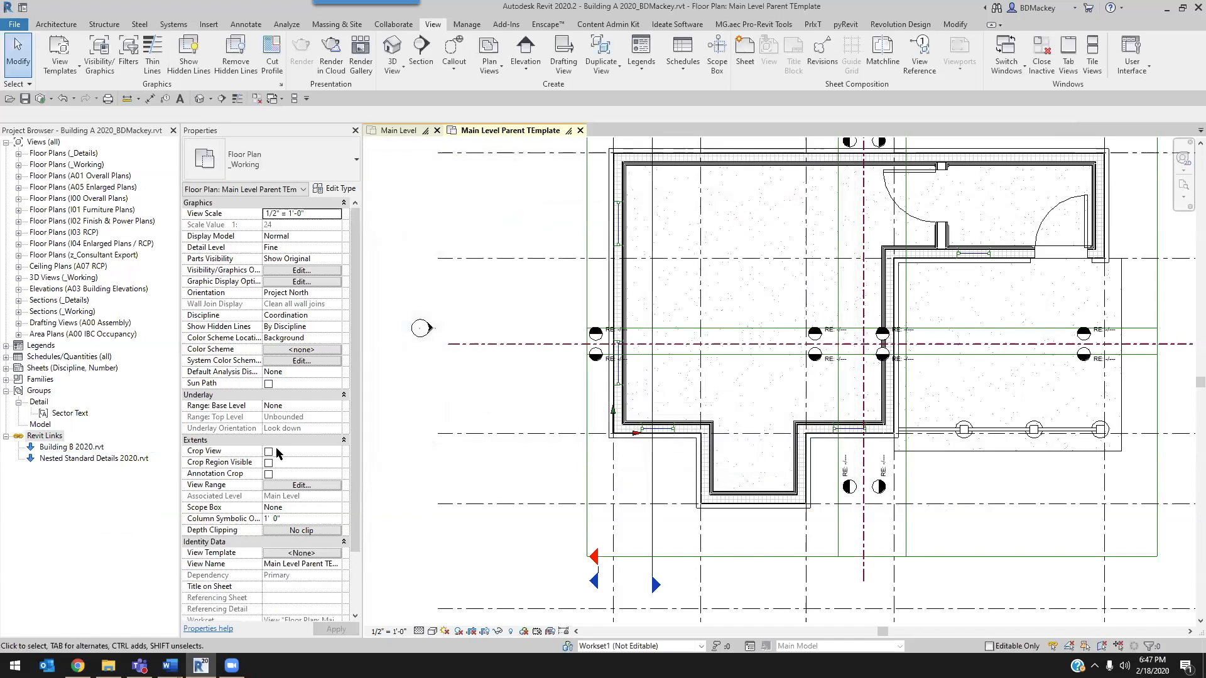
Step: Examine the commands offered for the Building B 2020.rvt link in the Project Browser, including Unload and Create Instance
right_click(84, 447)
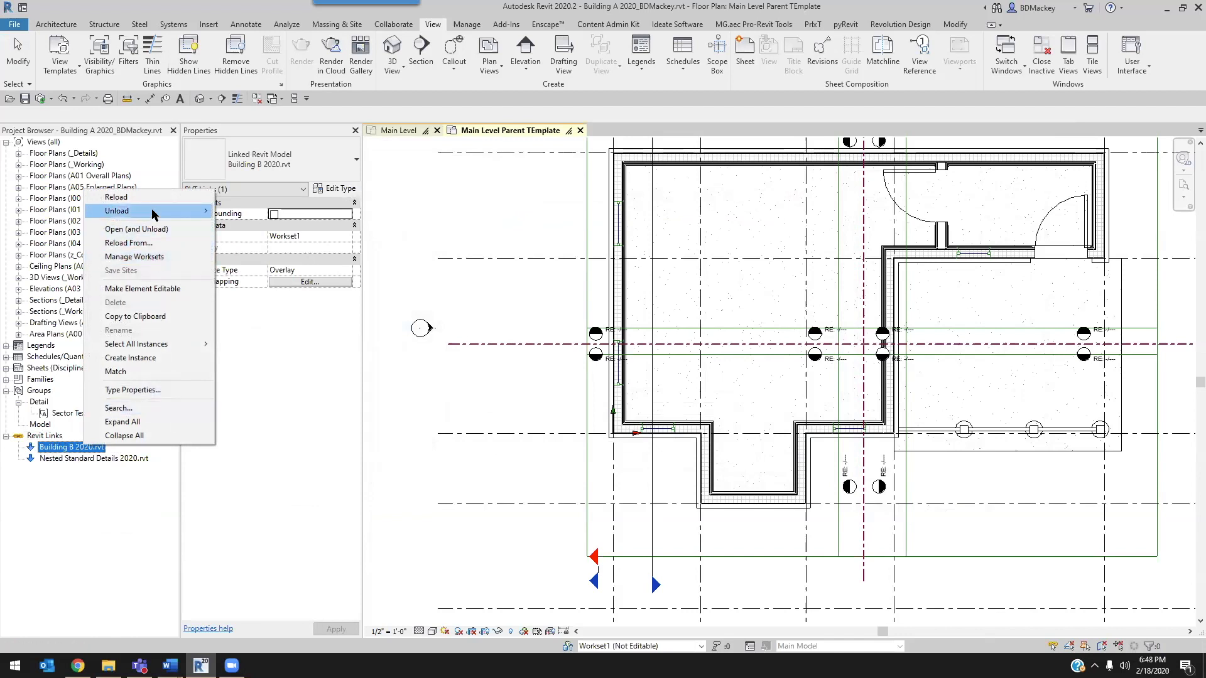
mouse_move(154, 212)
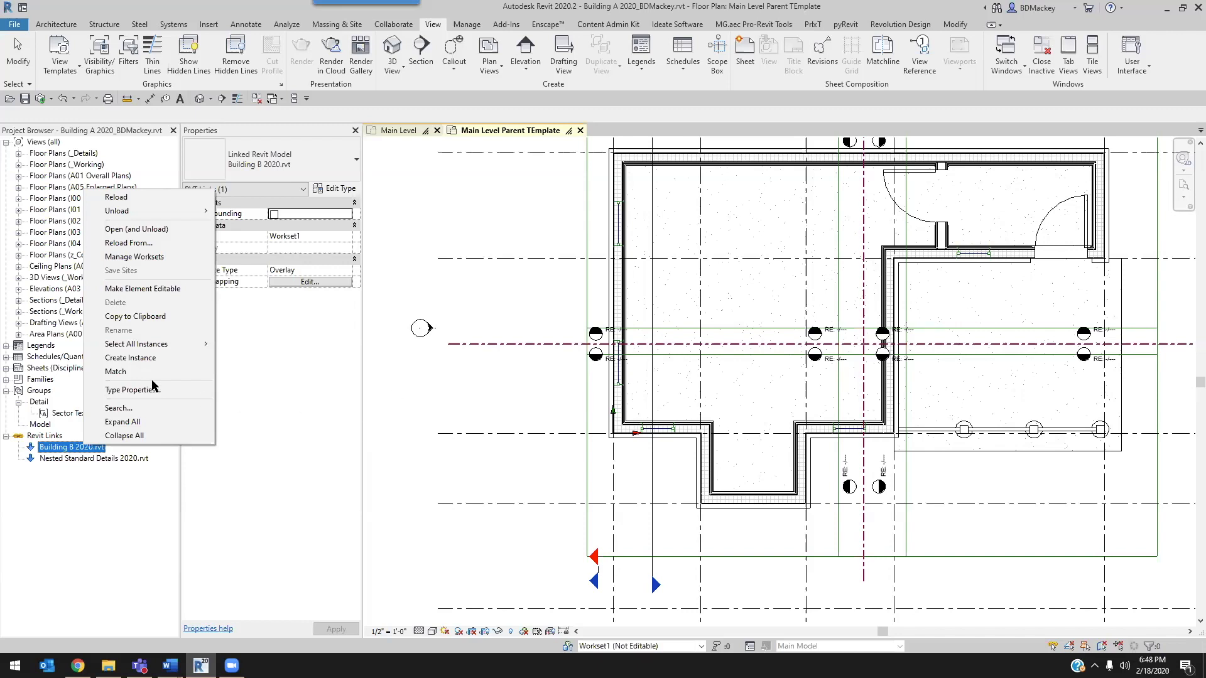
mouse_move(176, 351)
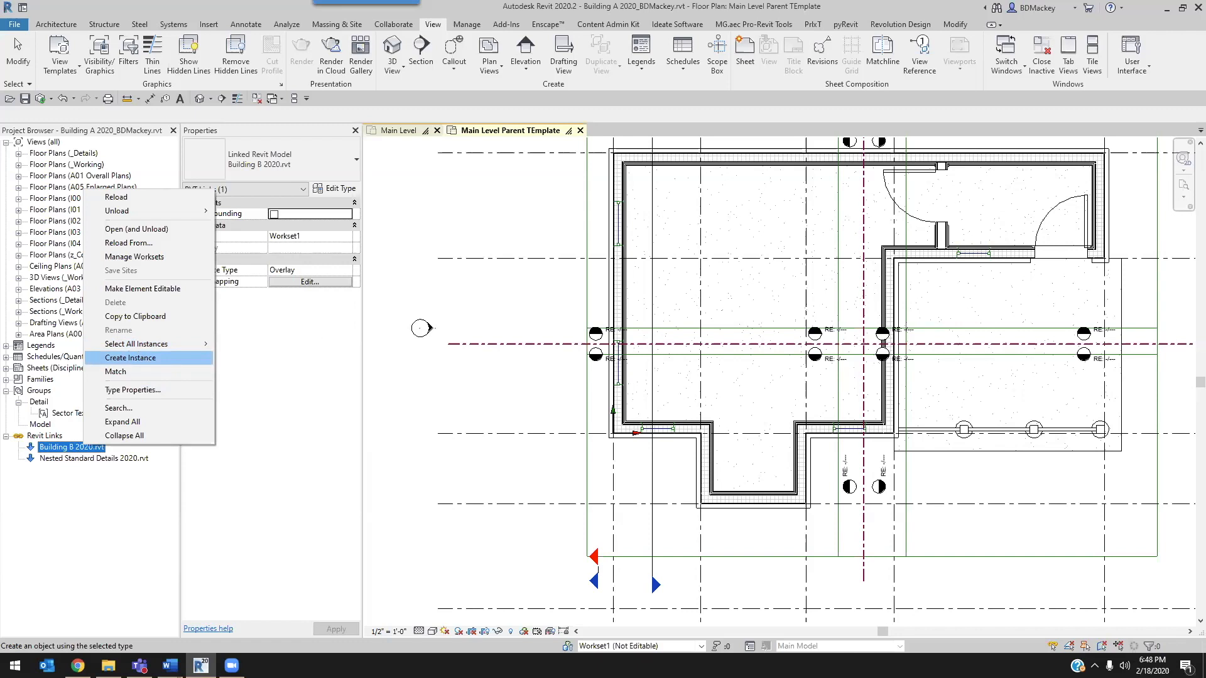
left_click(516, 468)
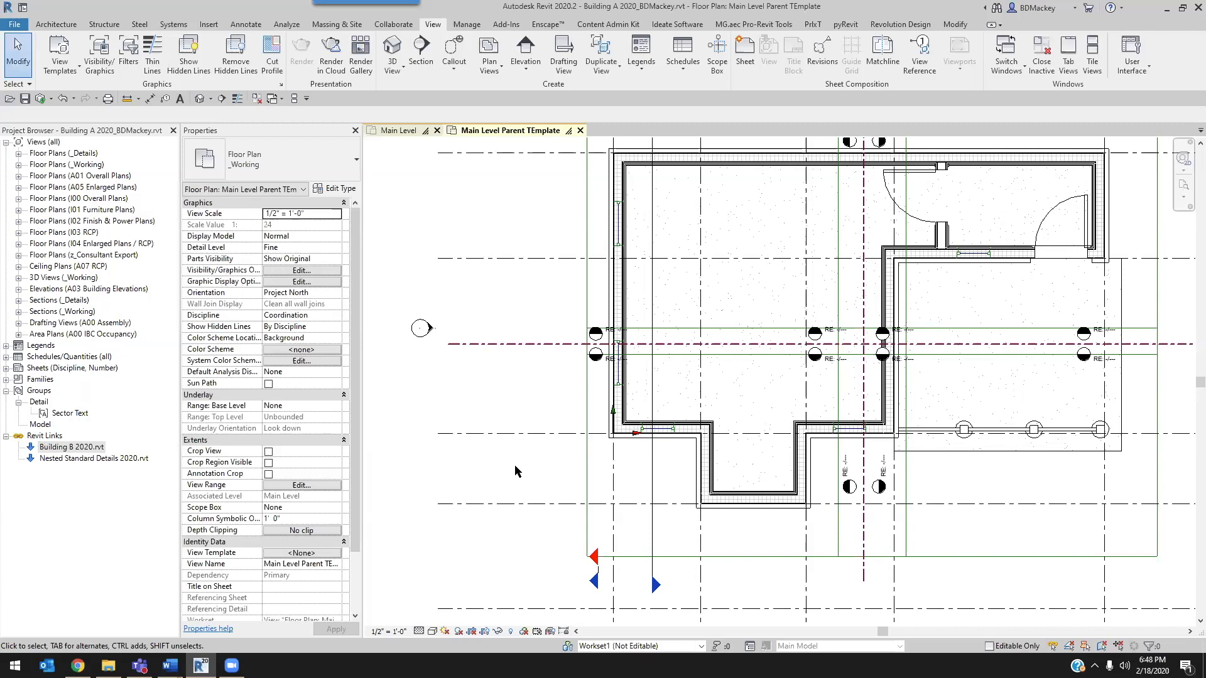
right_click(70, 448)
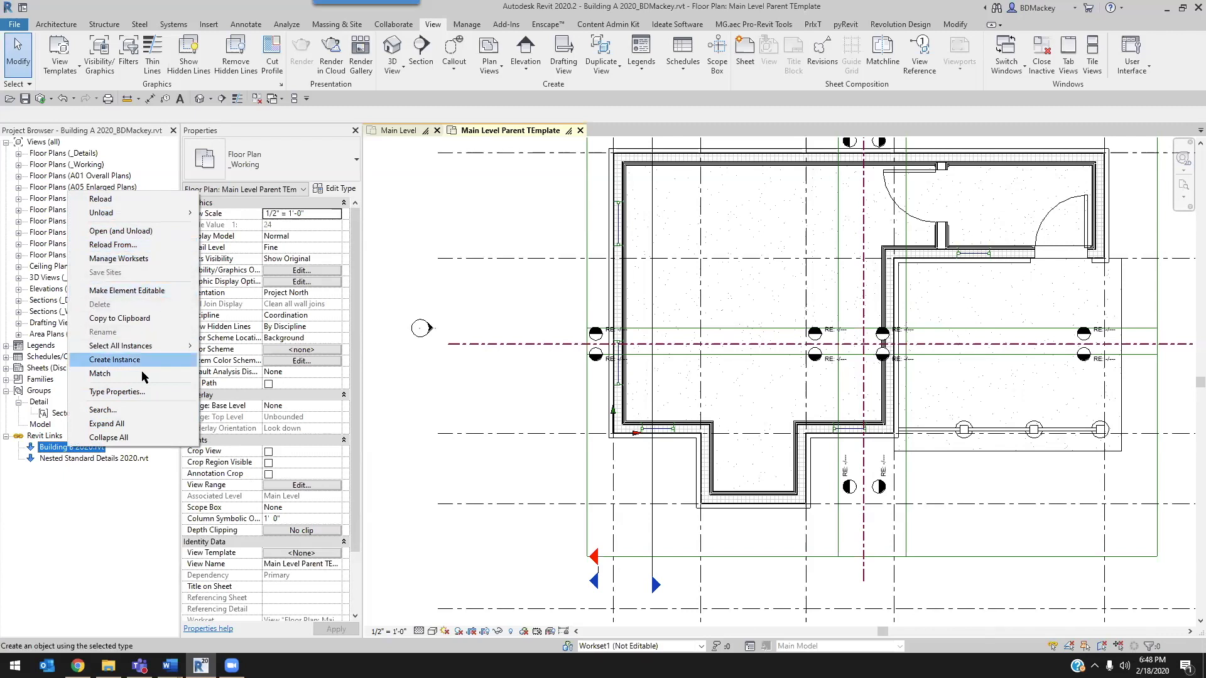
left_click(81, 502)
Step: Unload the Building B 2020.rvt link for the current user only through Manage Links
right_click(55, 437)
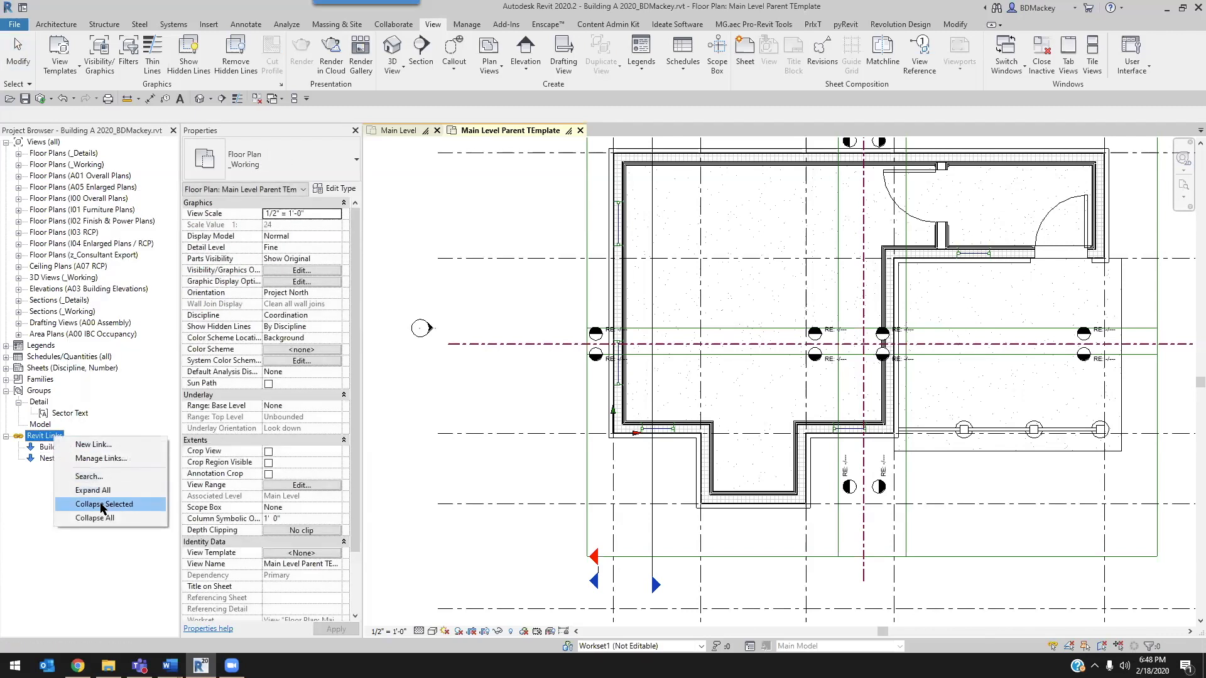
left_click(117, 459)
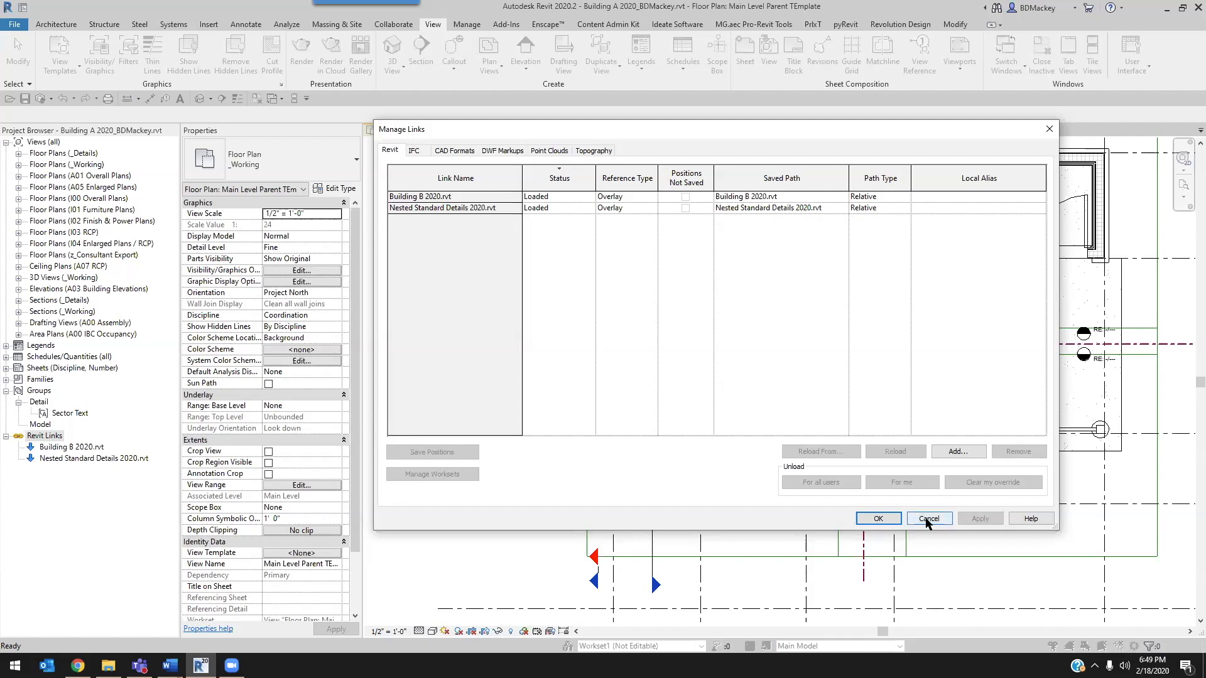
left_click(439, 196)
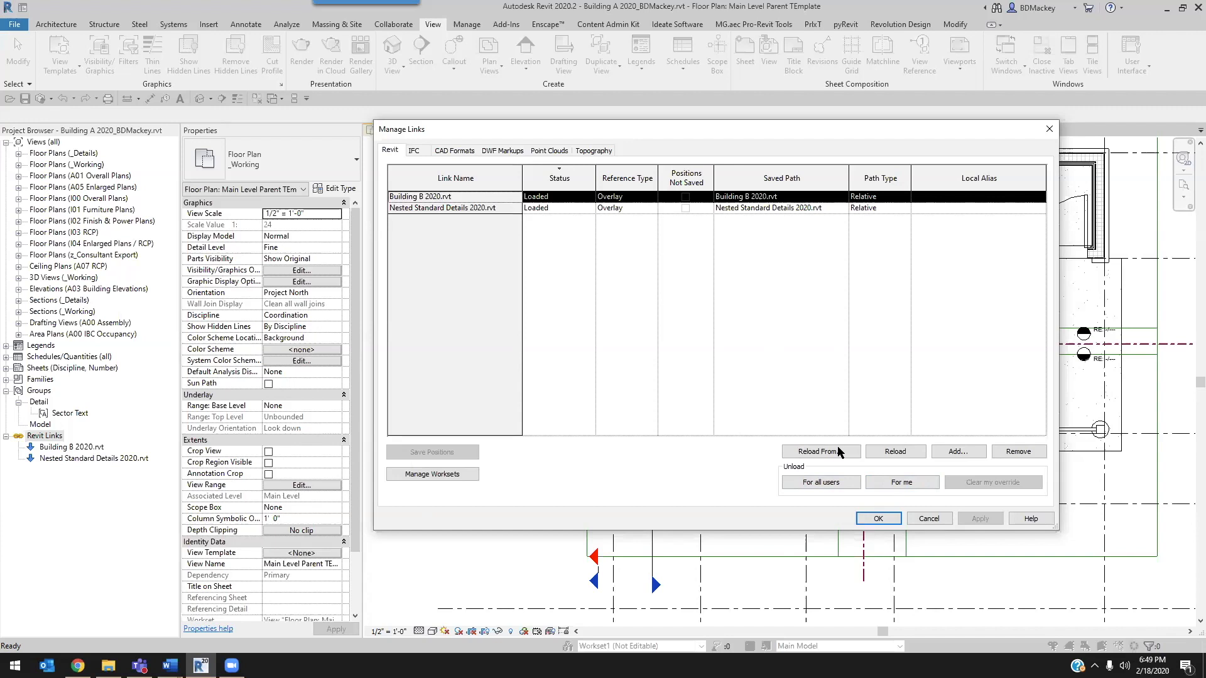
left_click(913, 485)
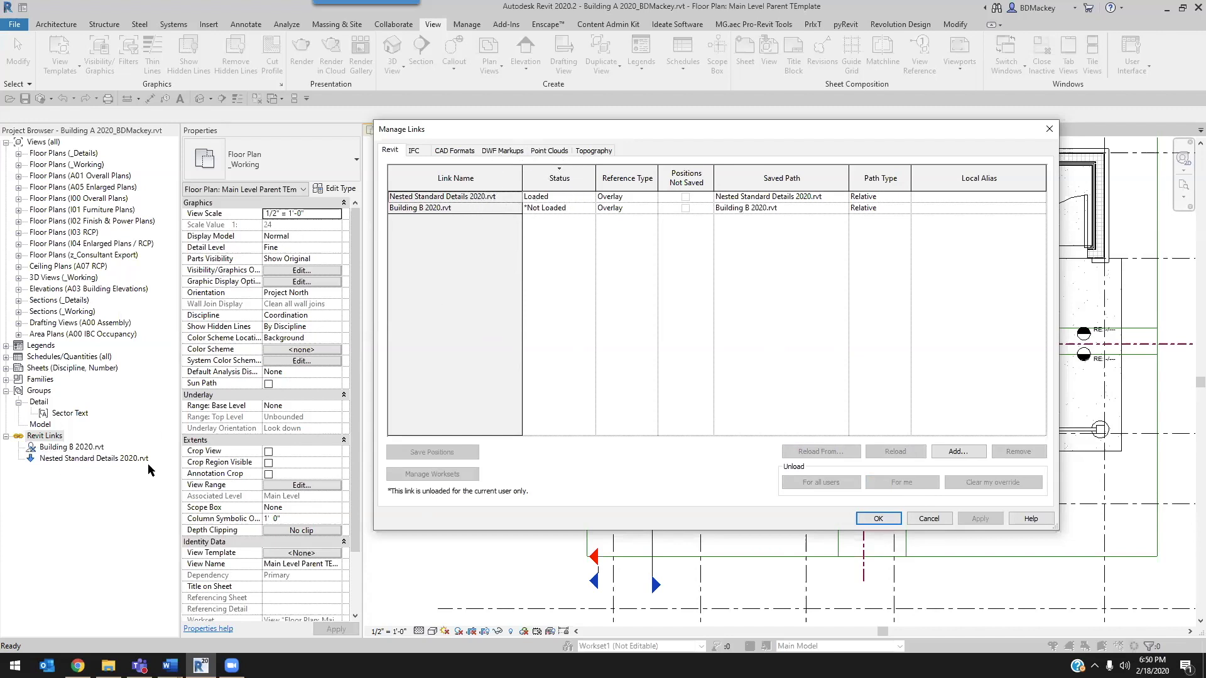
left_click(887, 518)
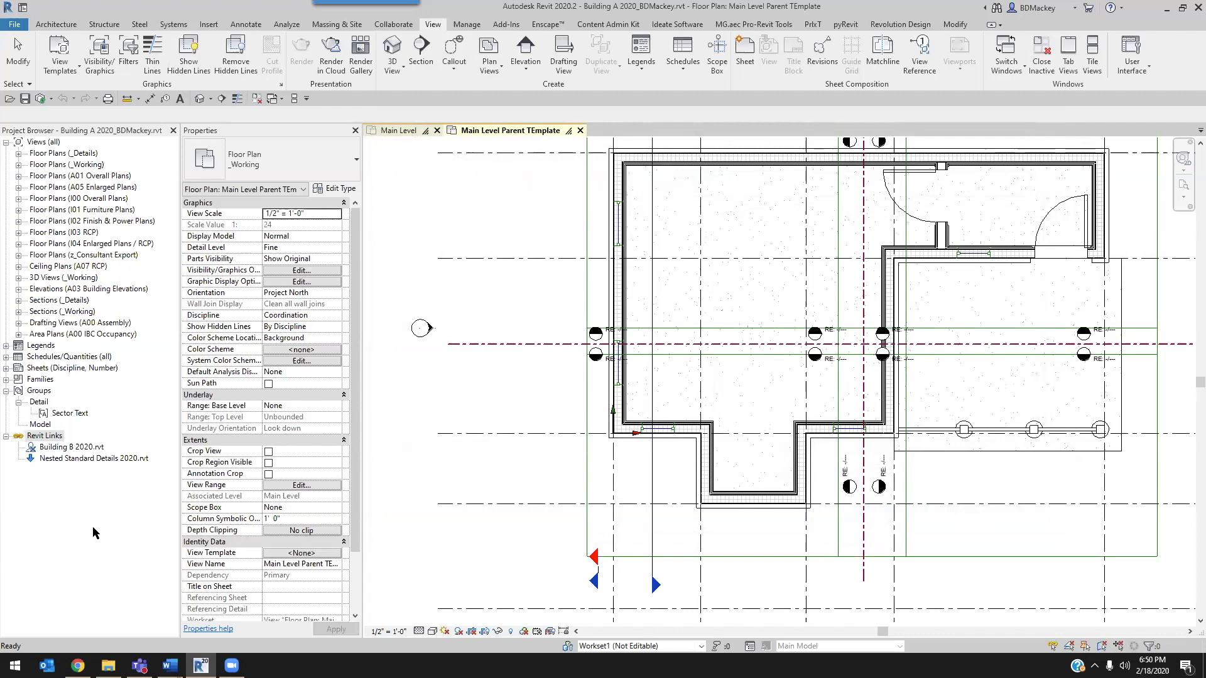
left_click(493, 389)
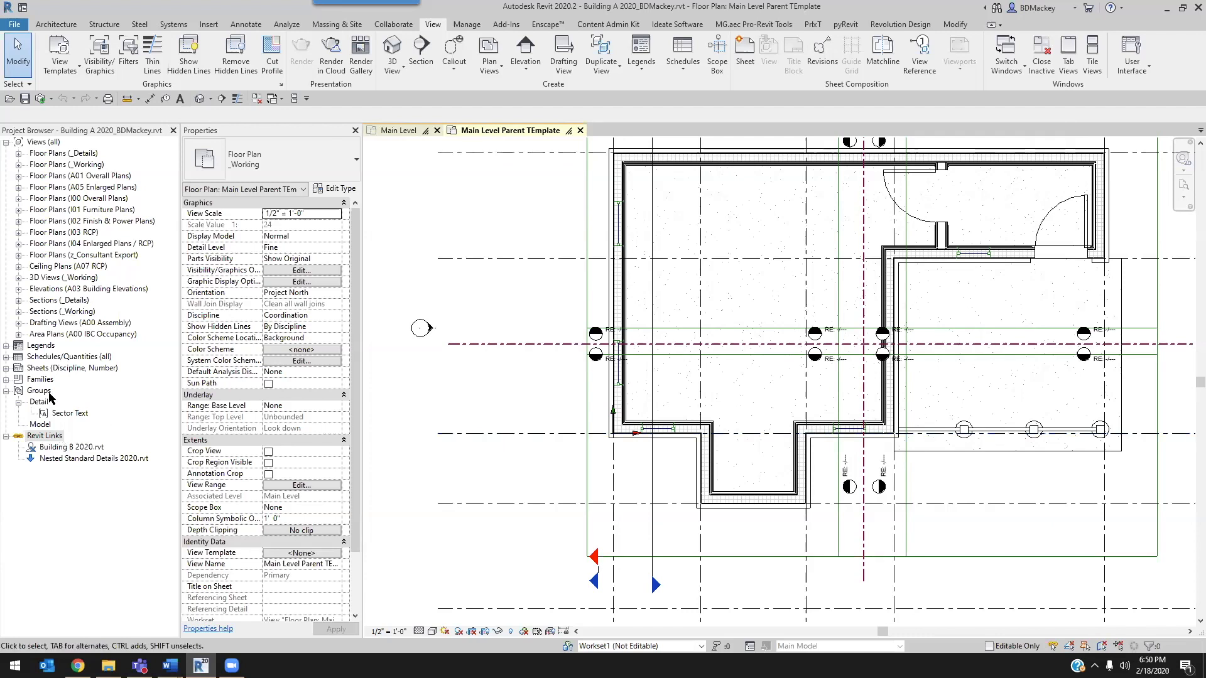
Step: Expand Families in the Project Browser, start reloading the MW_B_DoorDbl casework family, and browse to the 2019 Casework folder
left_click(6, 380)
right_click(39, 391)
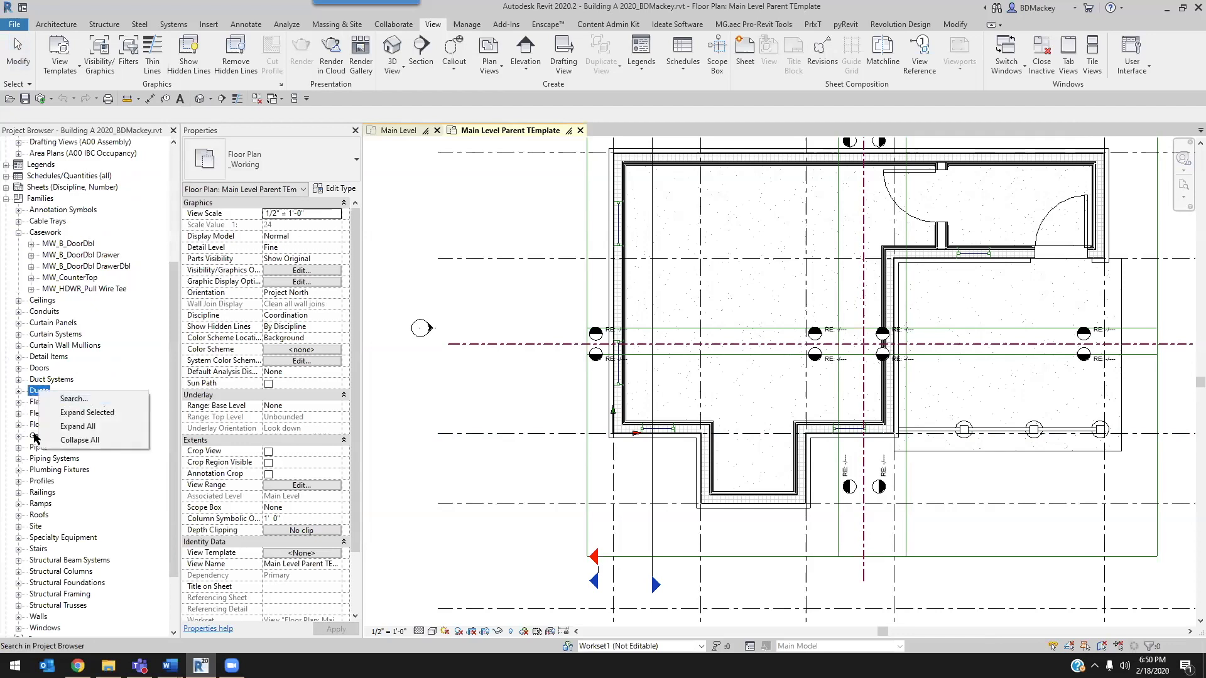
key("Escape")
right_click(60, 245)
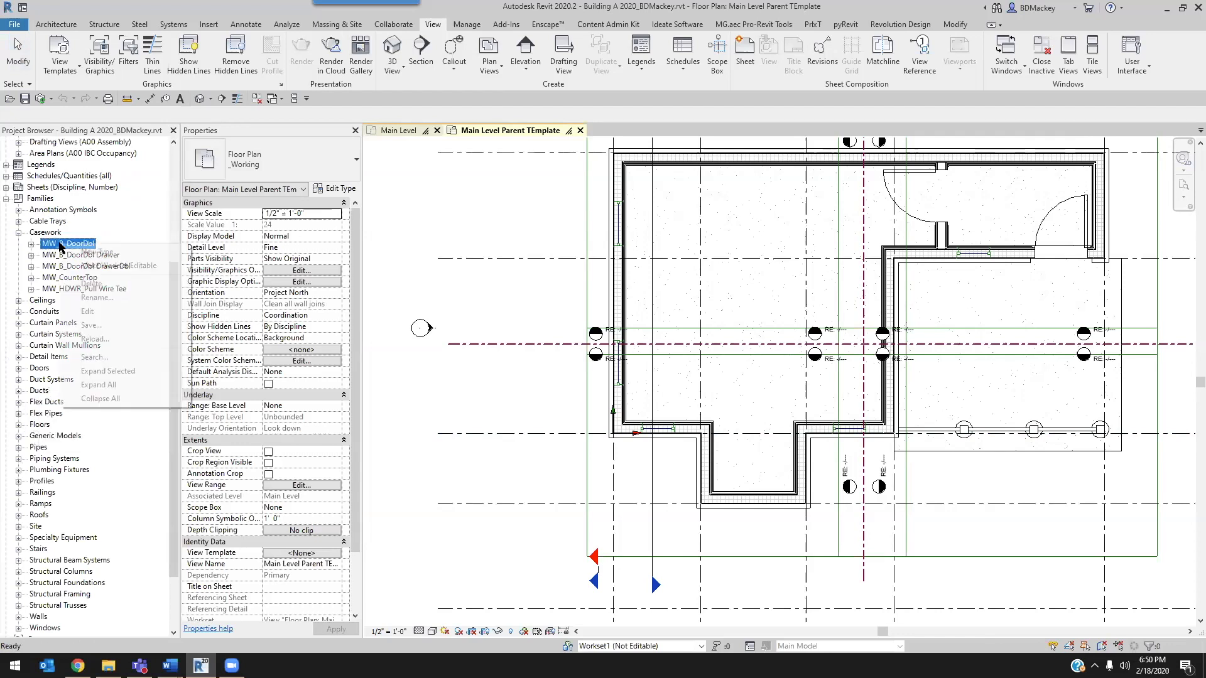
left_click(97, 343)
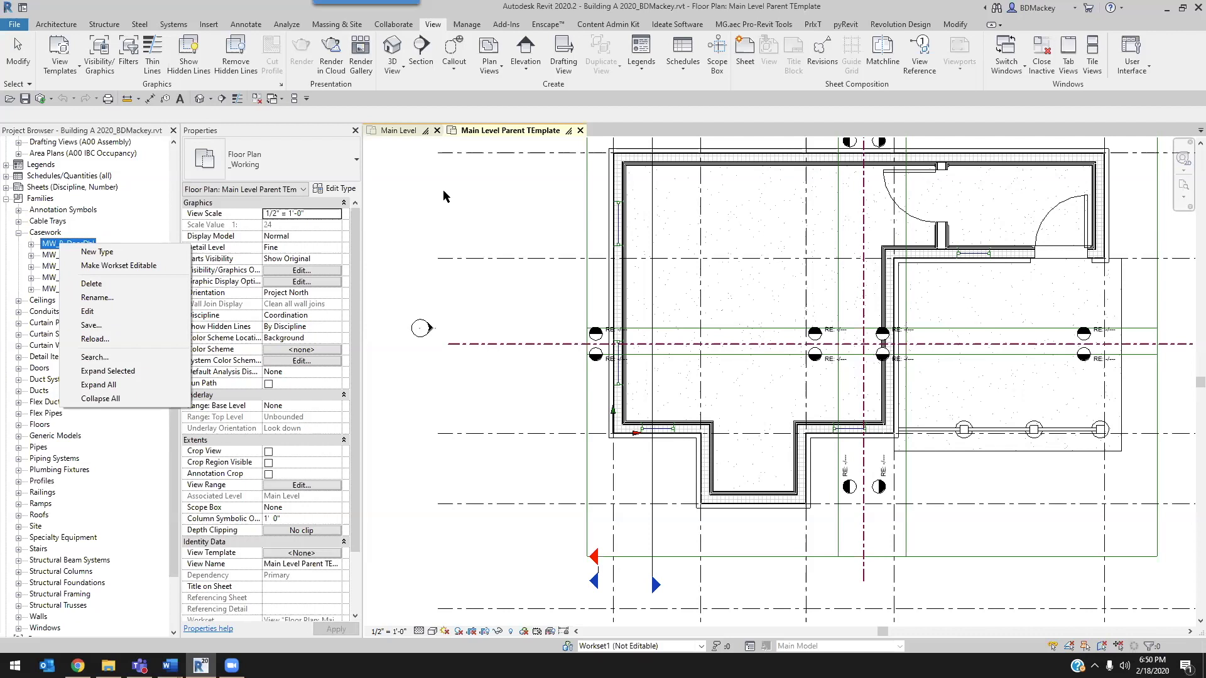
left_click(95, 339)
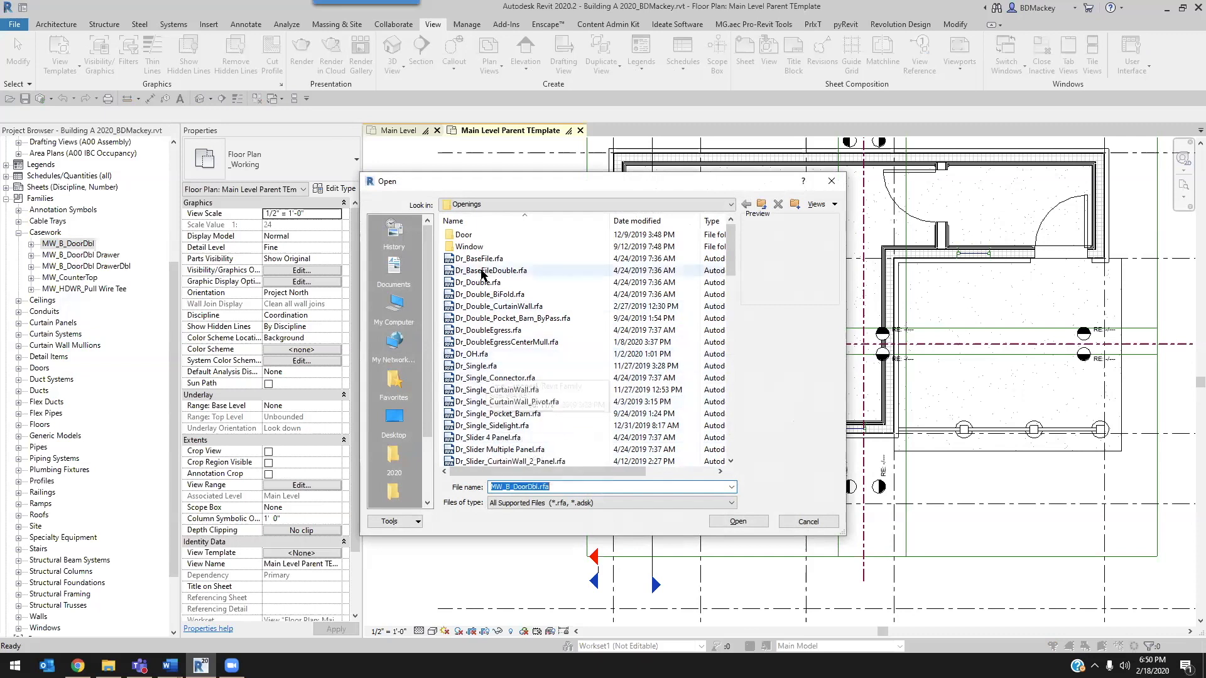
left_click(459, 205)
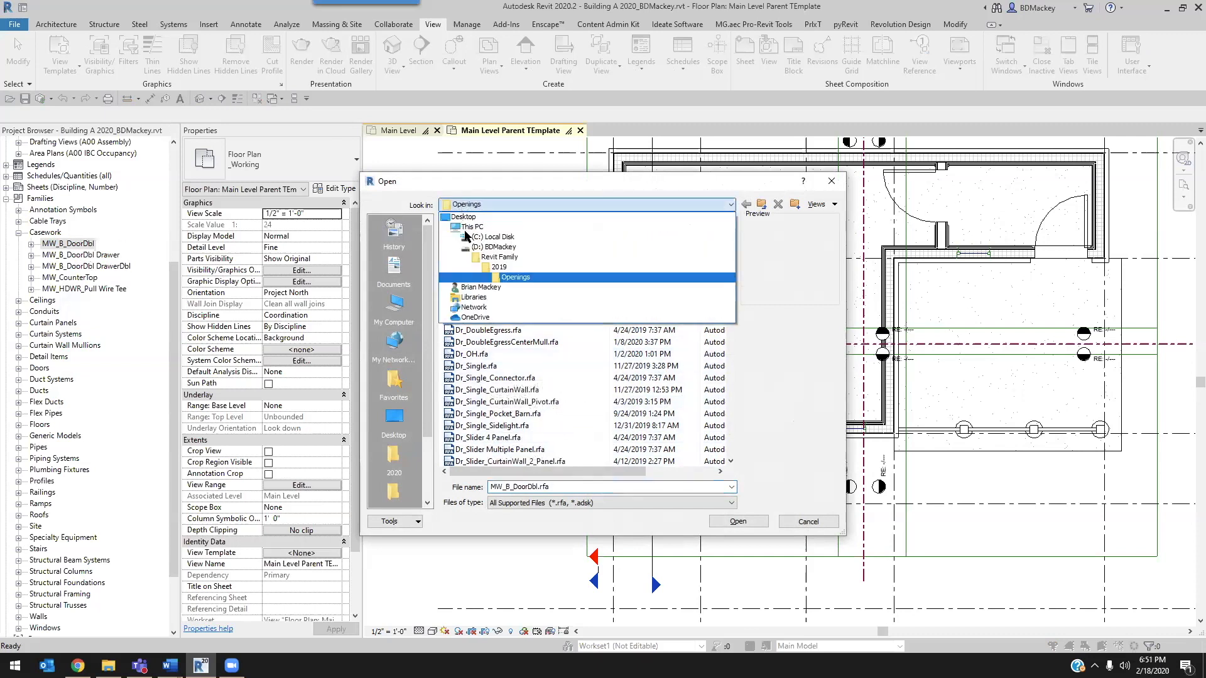
left_click(481, 268)
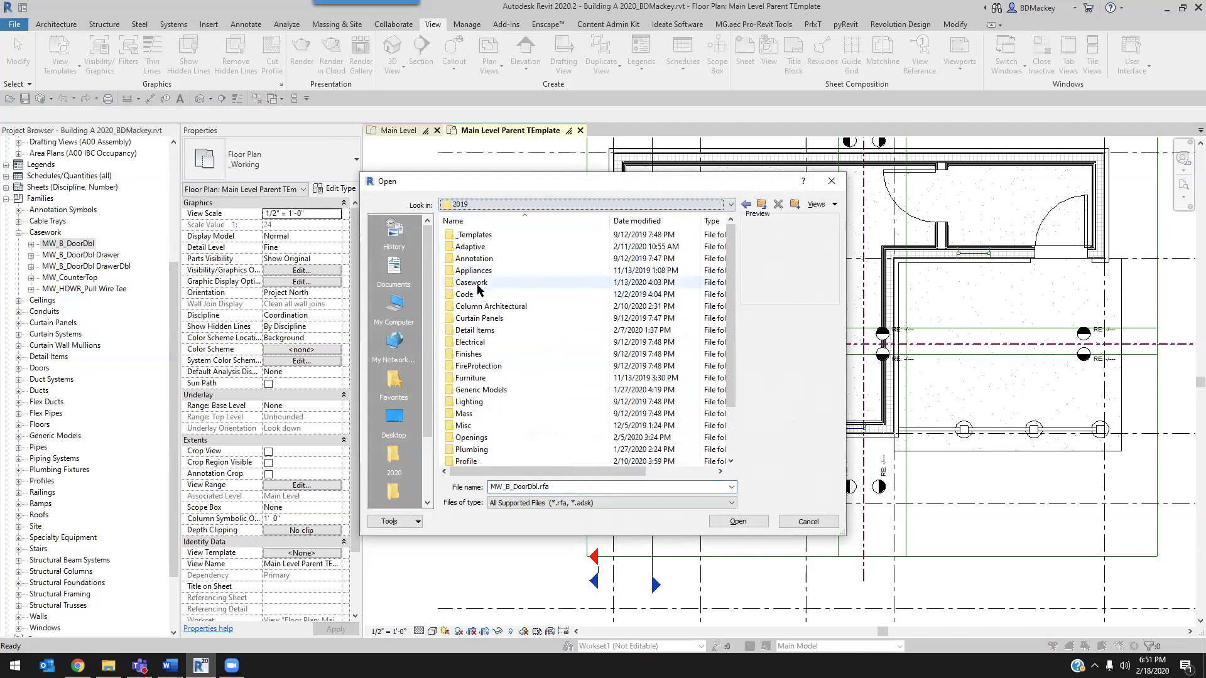
double_click(479, 286)
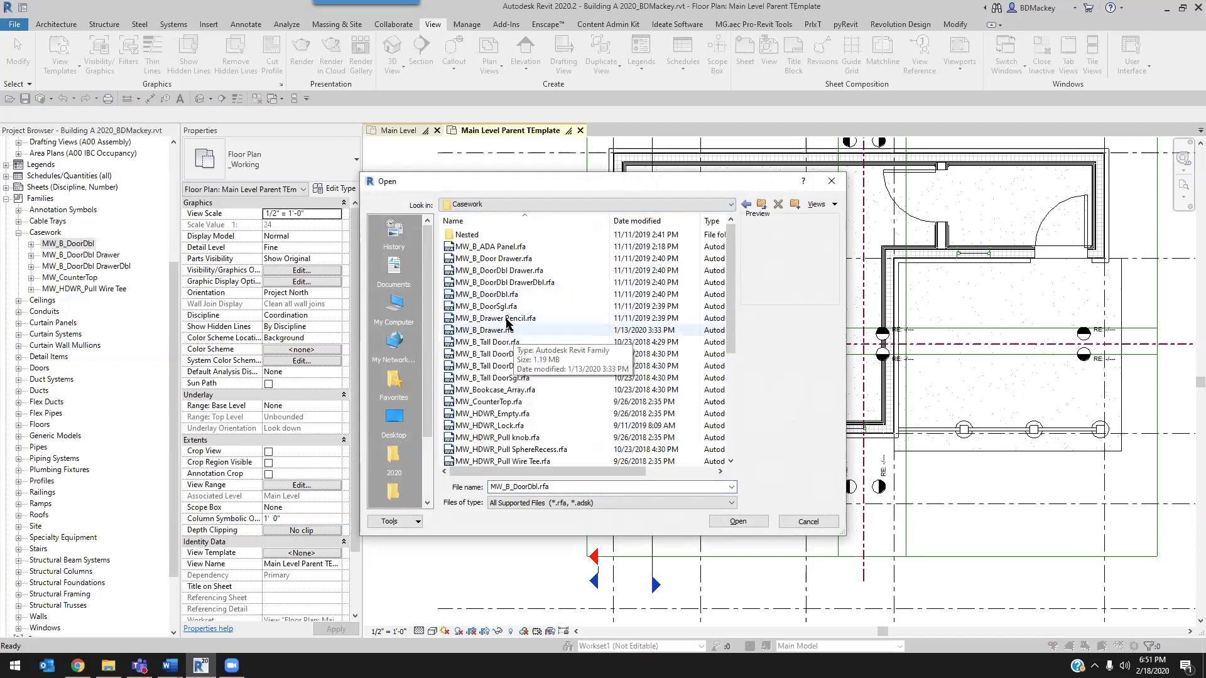
Step: Load MW_B_DoorSgl.rfa in place of MW_B_DoorDbl, overwriting the existing version and shared sub-component, and make both families editable
left_click(487, 307)
left_click(738, 521)
left_click(516, 328)
left_click(664, 397)
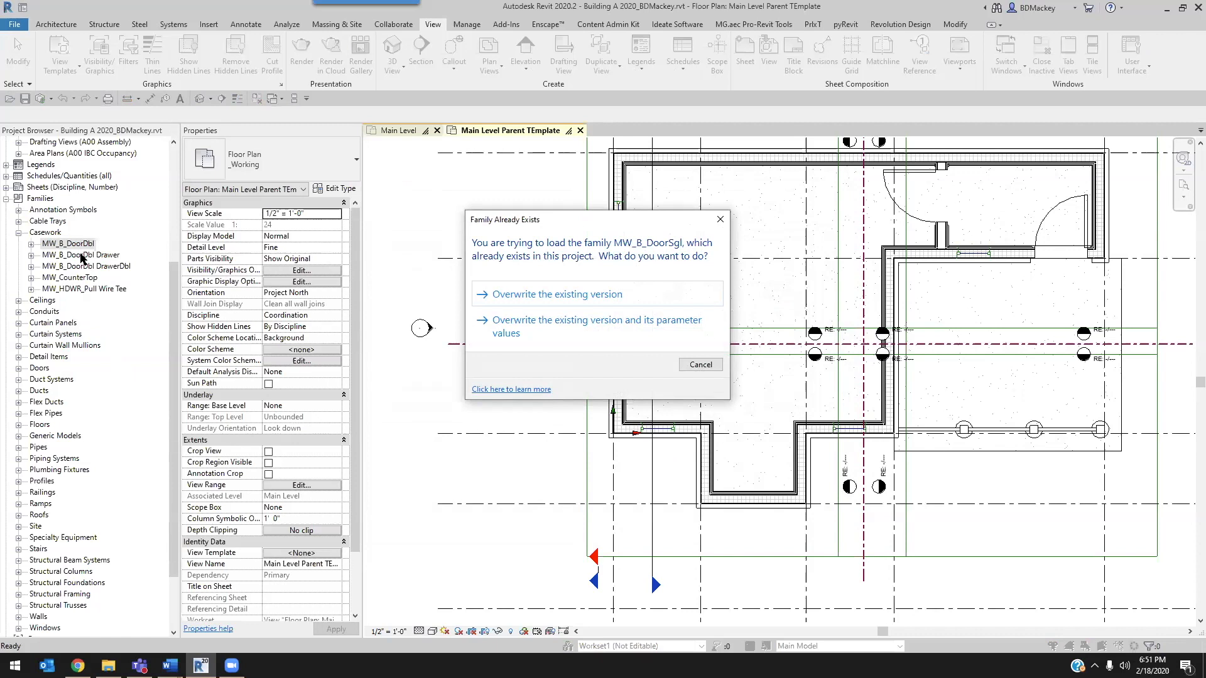
left_click(604, 299)
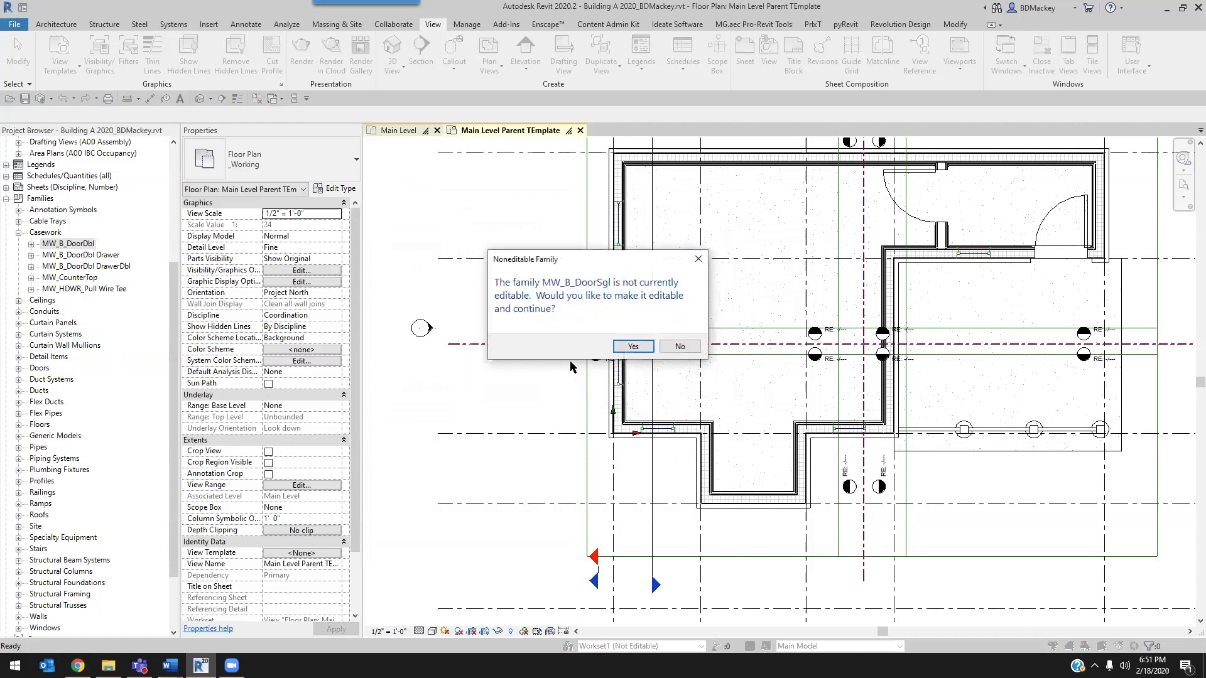
left_click(626, 346)
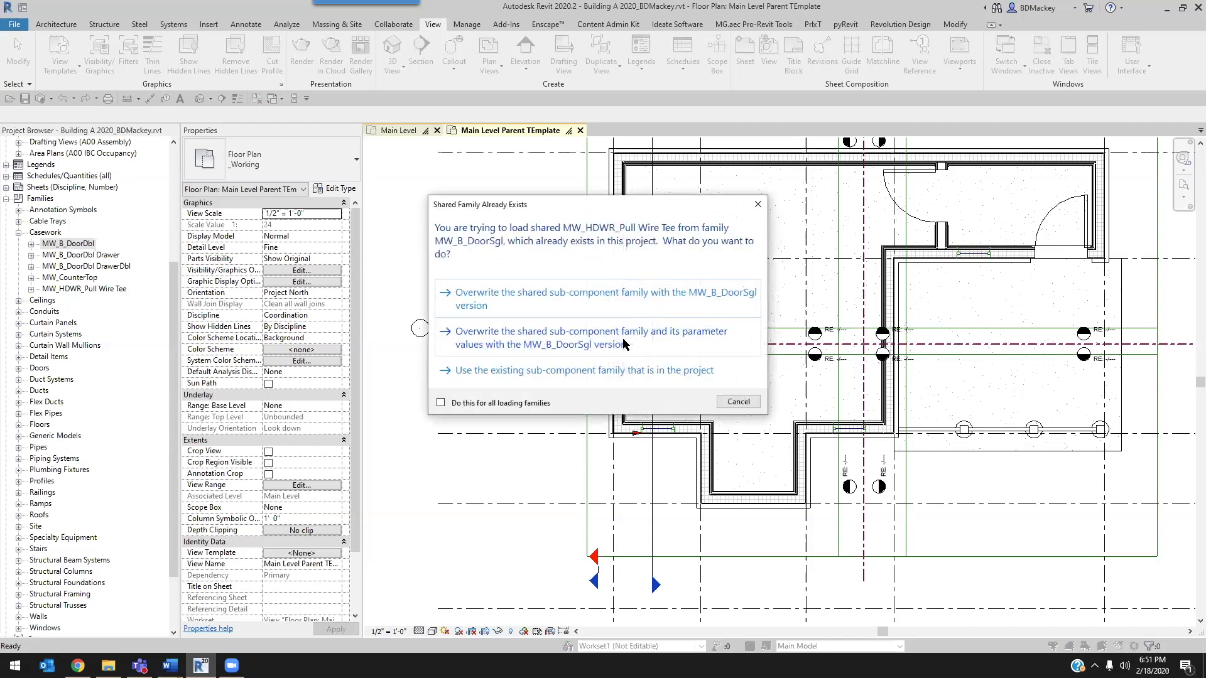
left_click(643, 317)
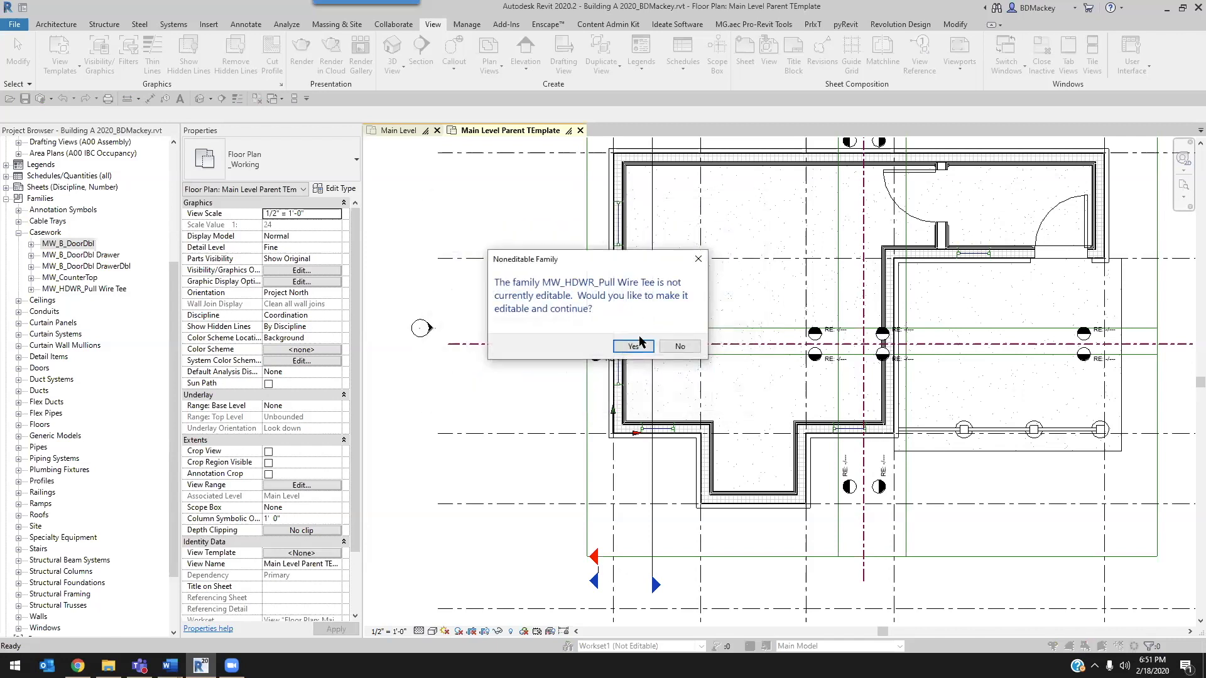
left_click(639, 342)
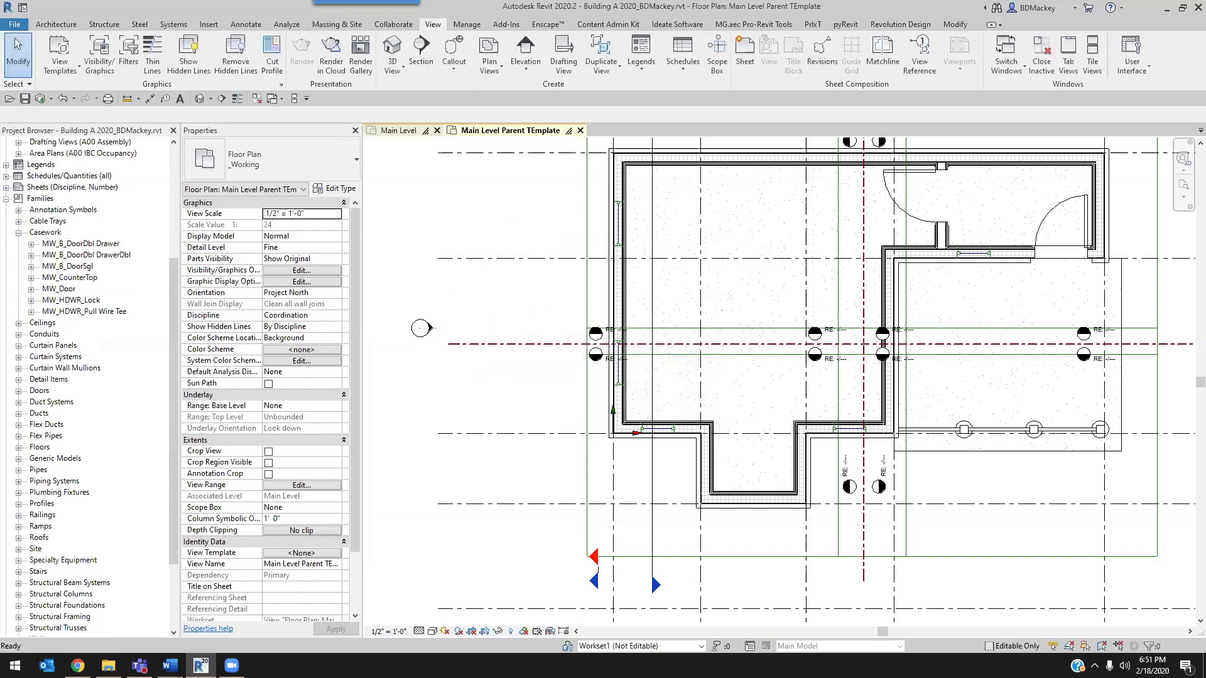
Step: Create a new type under the MW_B_DoorDbl Drawer casework family, accepting the default name
left_click(31, 244)
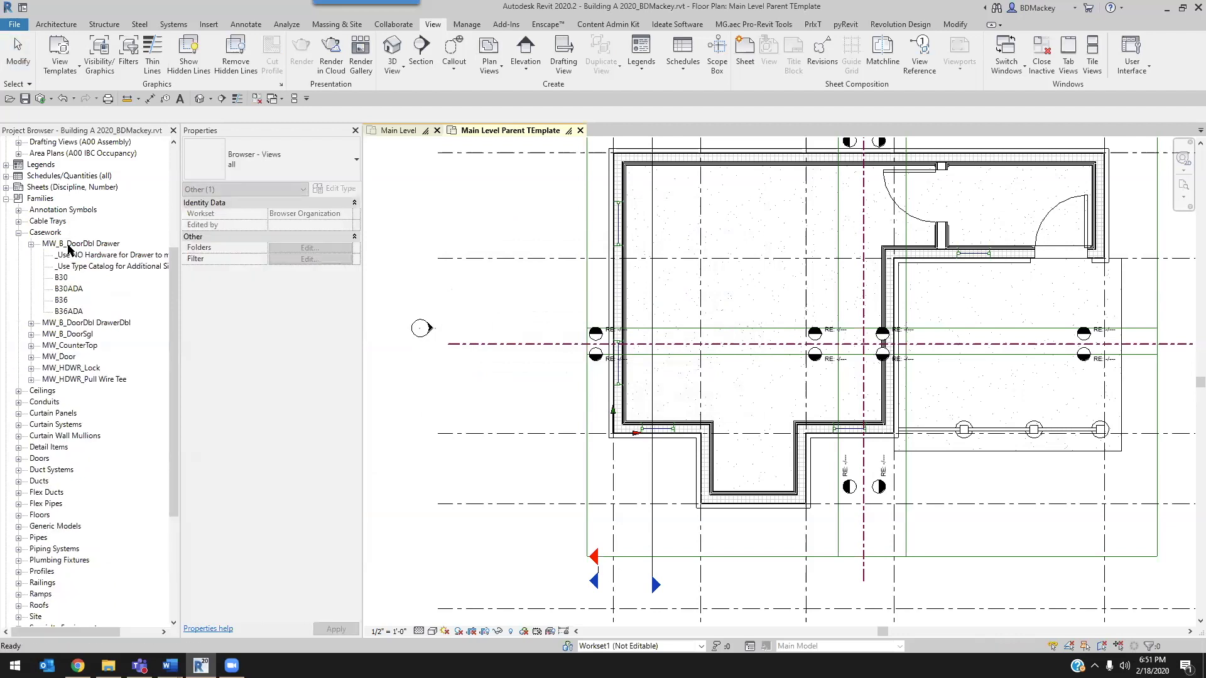
right_click(68, 247)
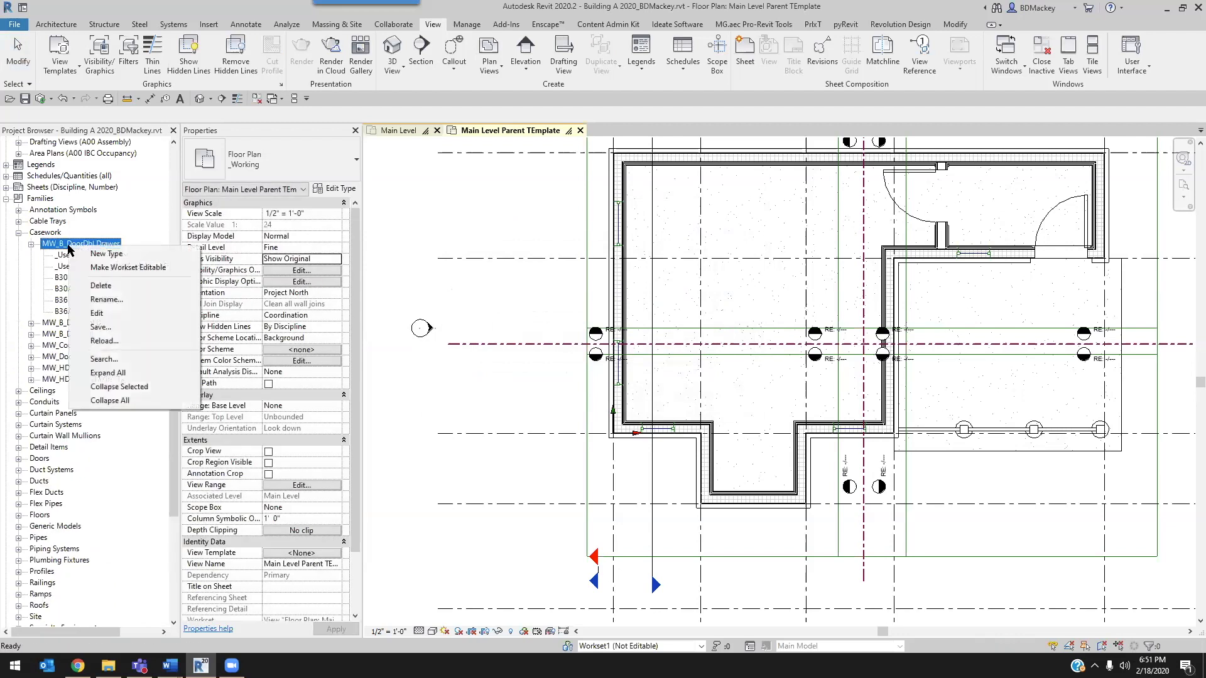
left_click(109, 257)
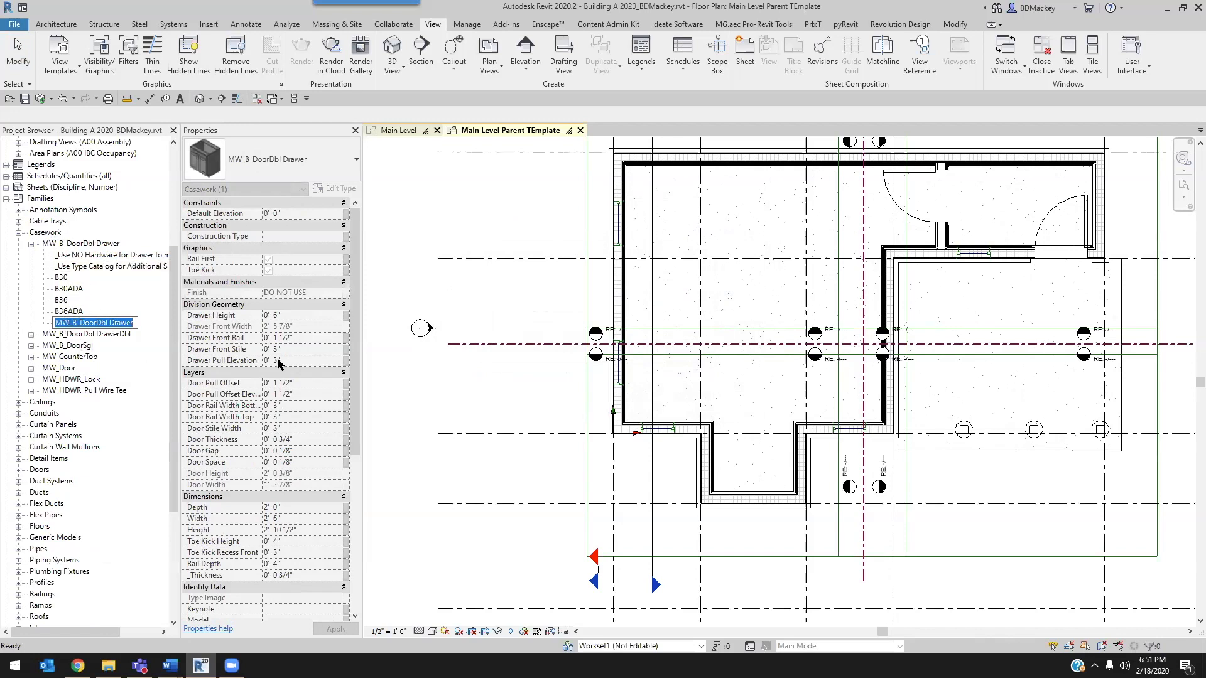
key("Return")
Step: Place one B30ADA instance of MW_B_DoorDbl Drawer from the Project Browser in the open area west of the building
right_click(71, 288)
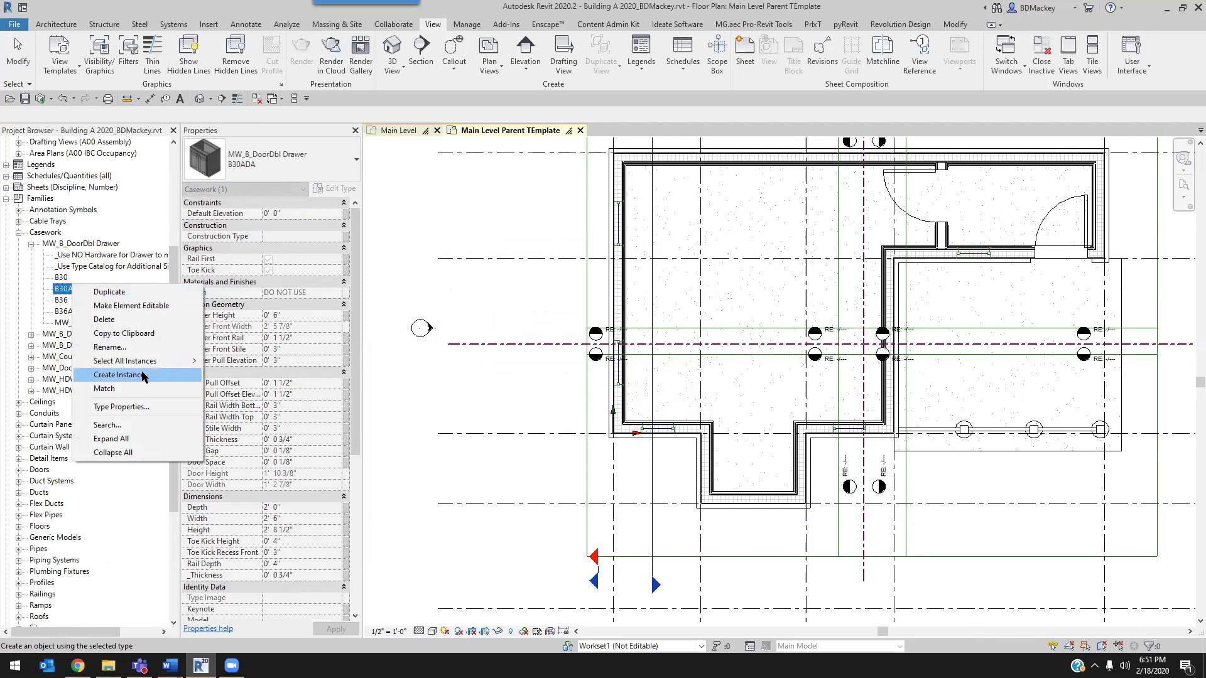
left_click(396, 383)
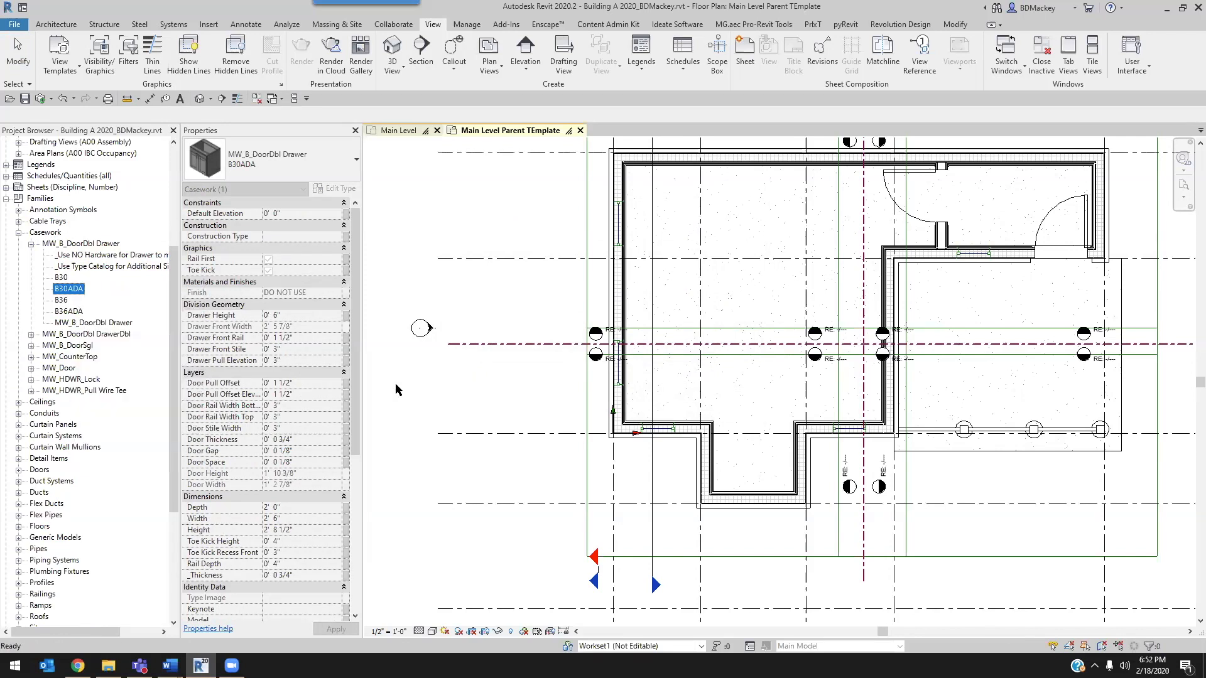
left_click(75, 290)
left_click_drag(75, 291, 531, 394)
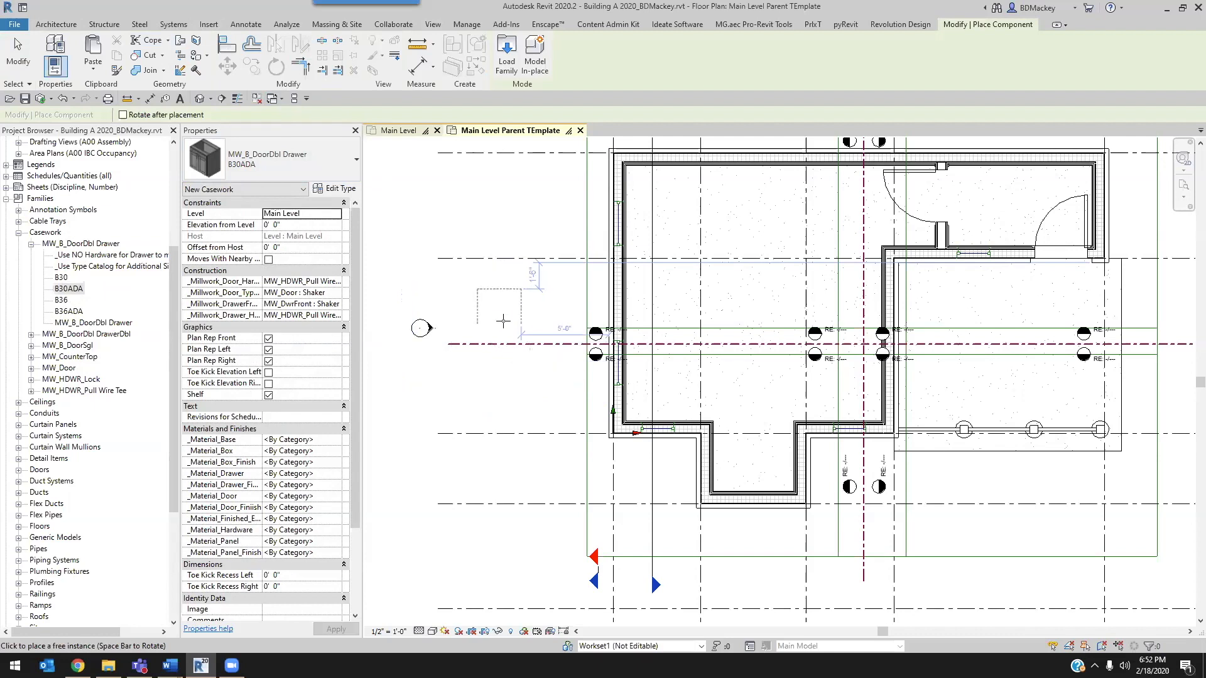
left_click(513, 294)
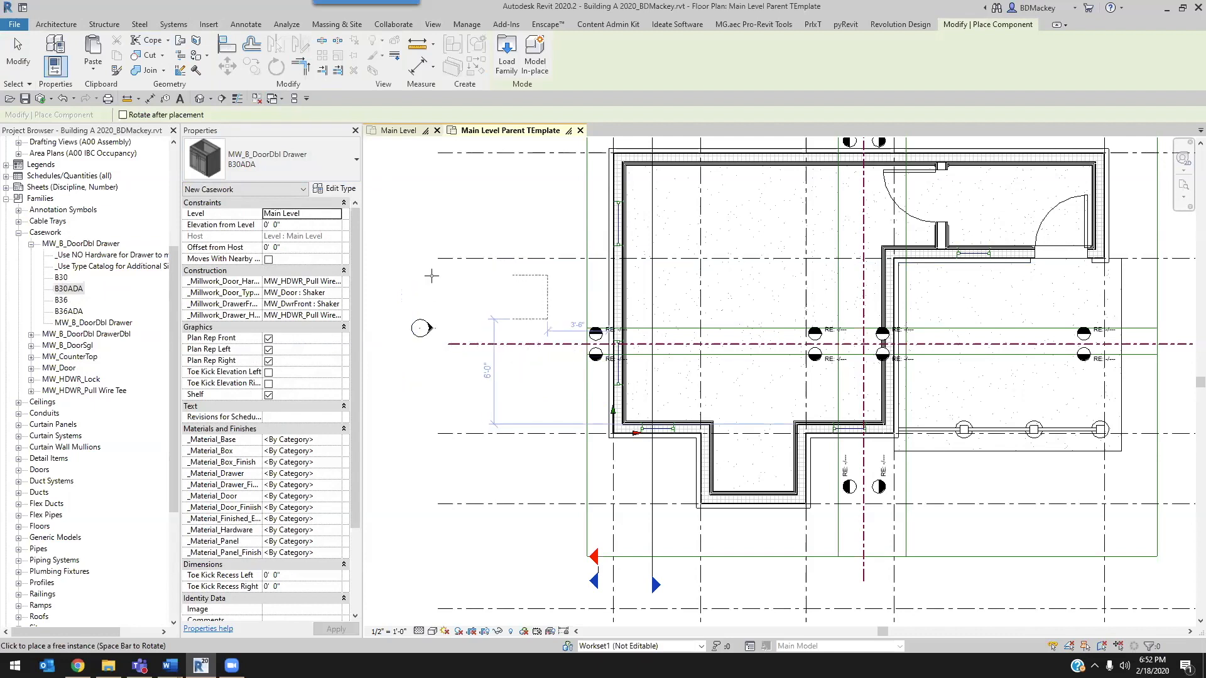
right_click(434, 224)
left_click(465, 229)
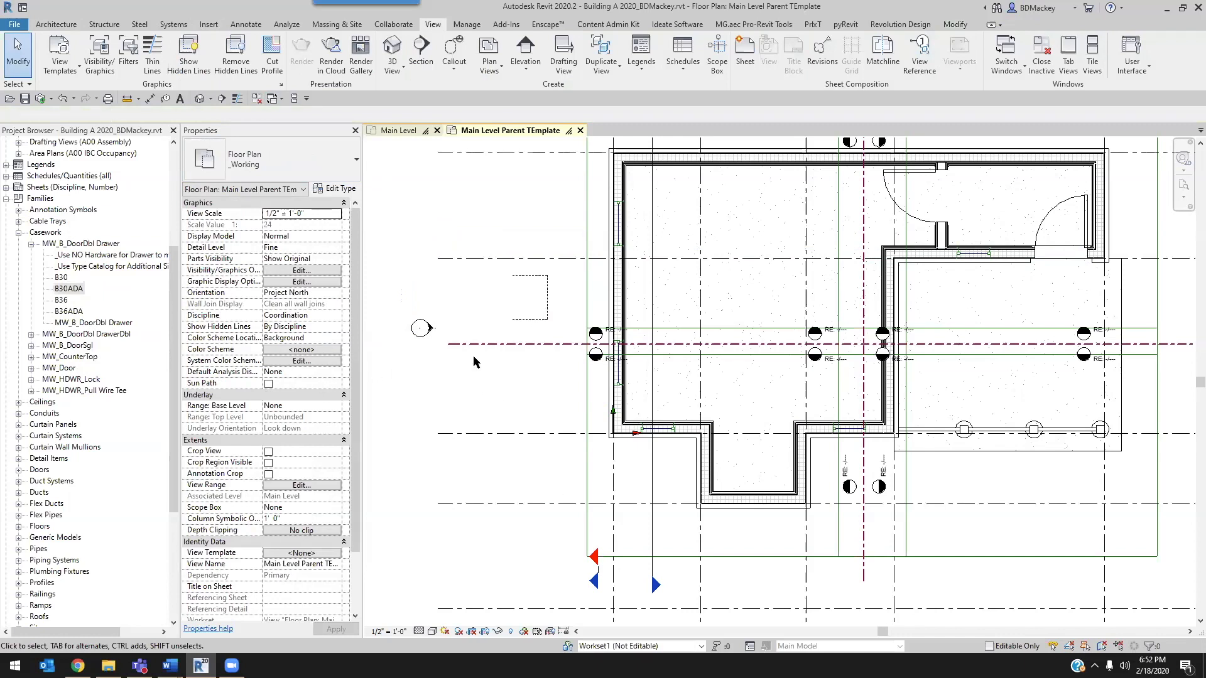
Step: Inspect the placed cabinet and the casework types available for swapping it, without changing its type
scroll(533, 319, "up", 3)
middle_click_drag(476, 350, 573, 346)
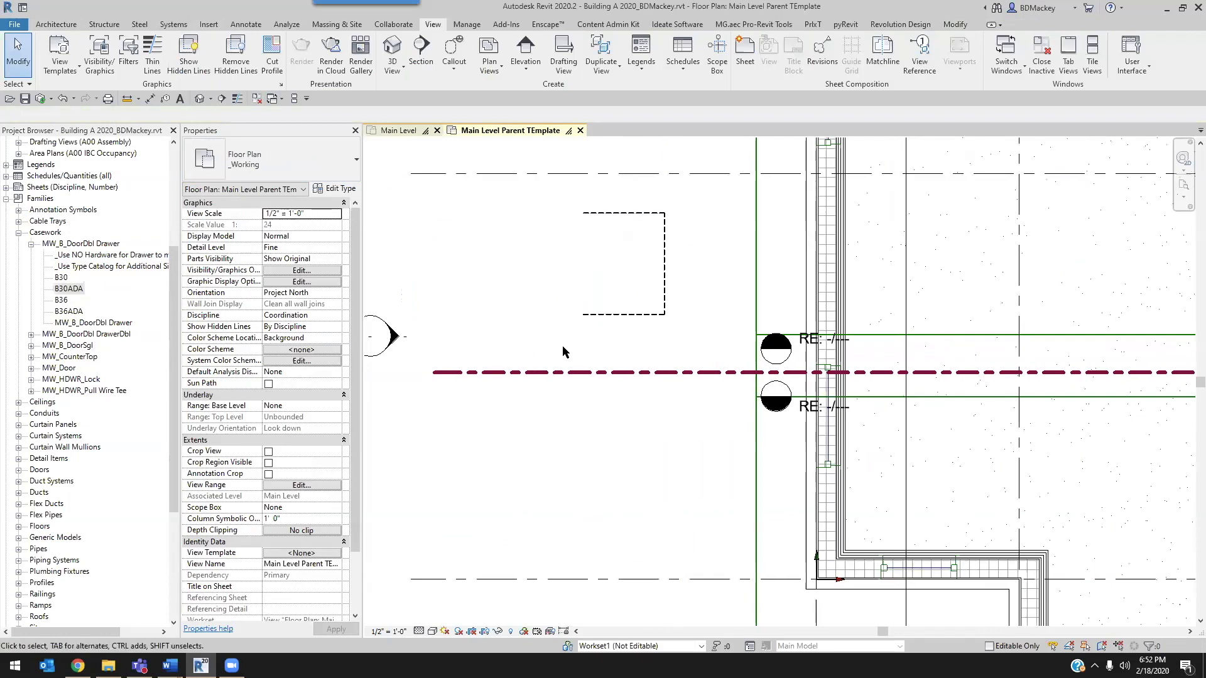
left_click(654, 315)
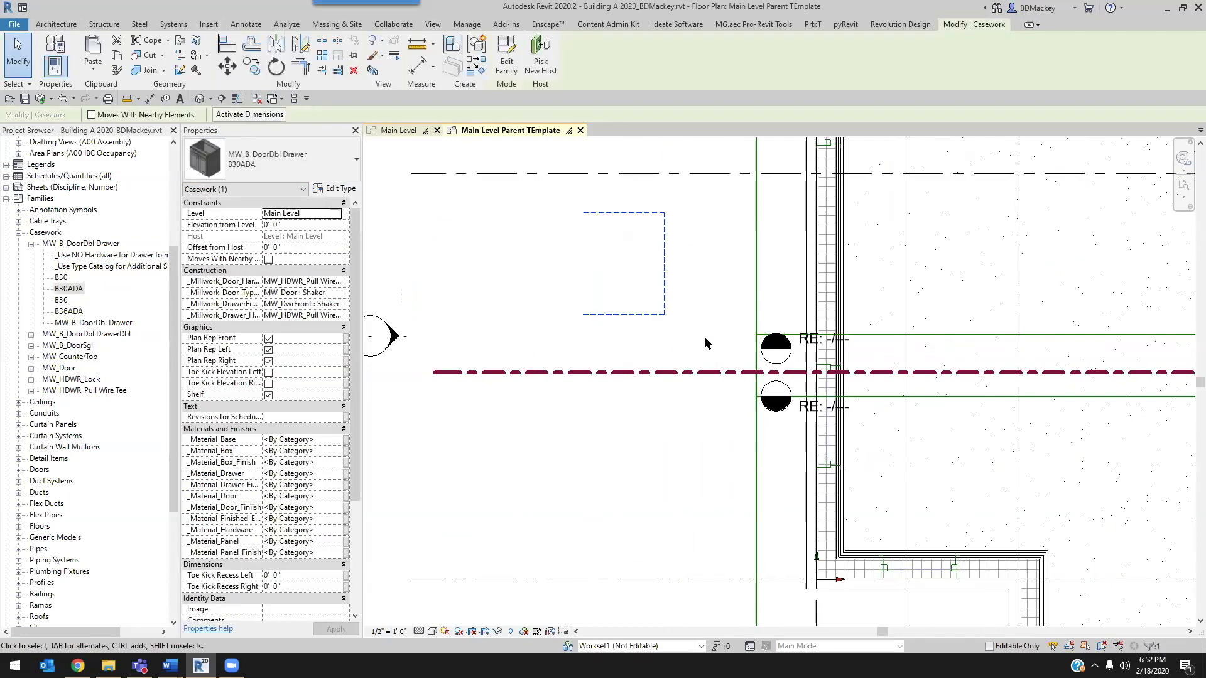
key("Escape")
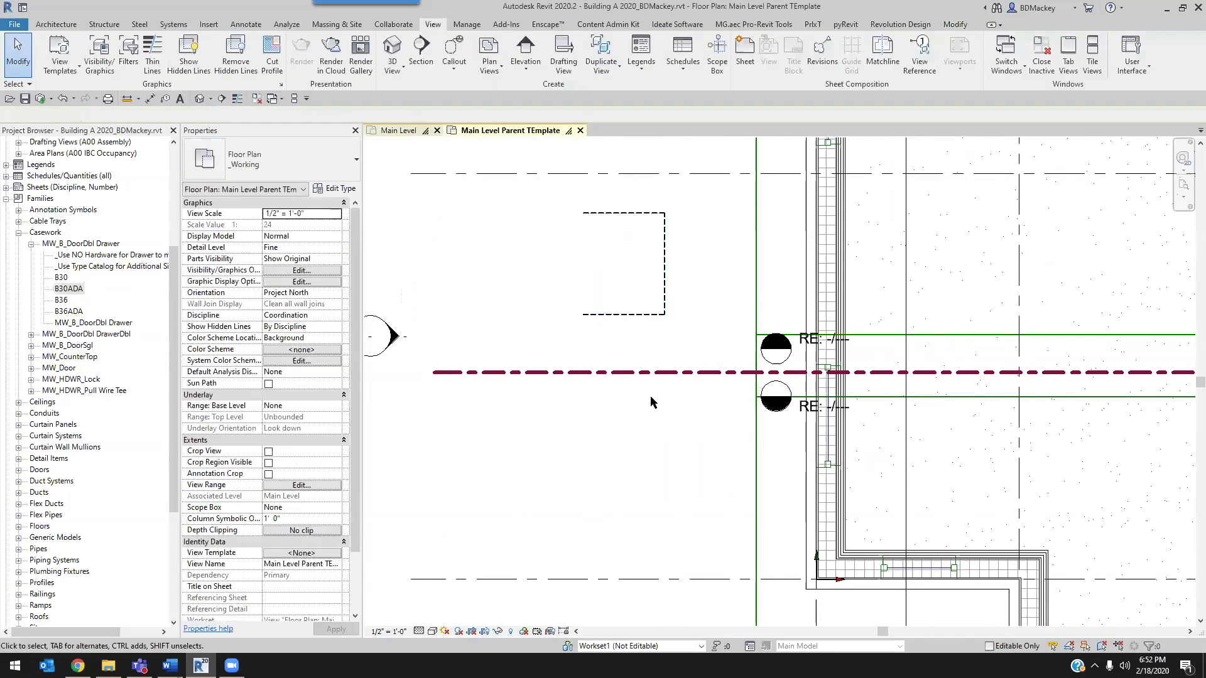
left_click(650, 323)
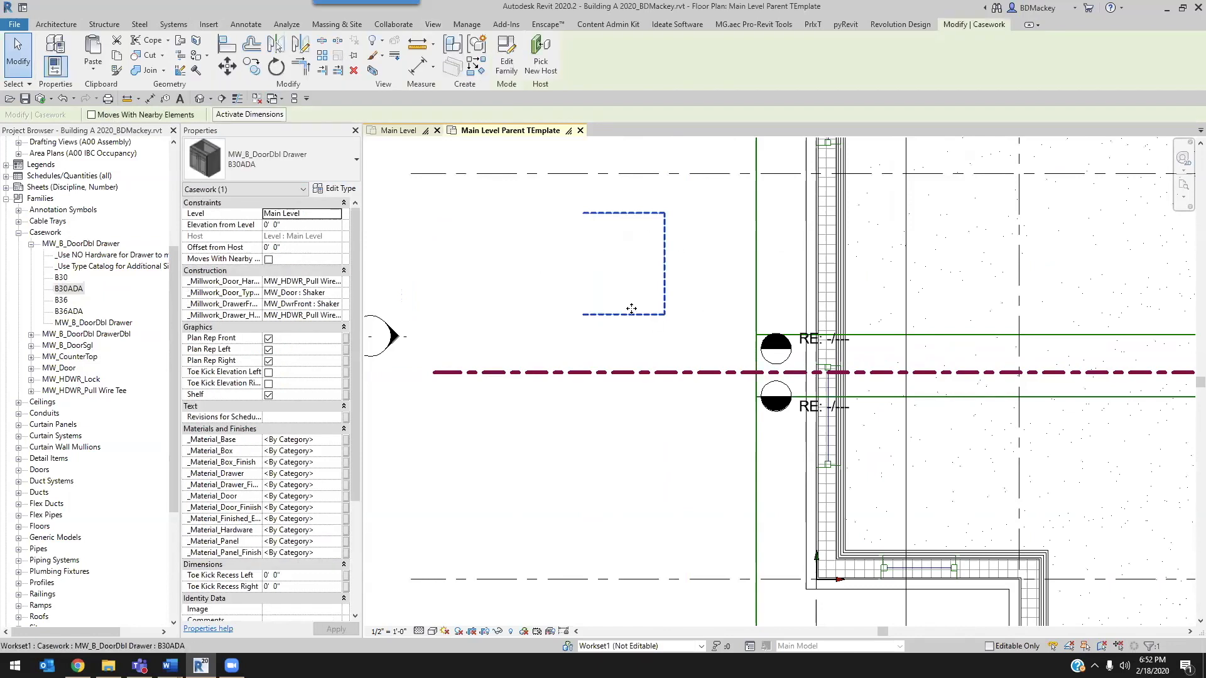
left_click(277, 160)
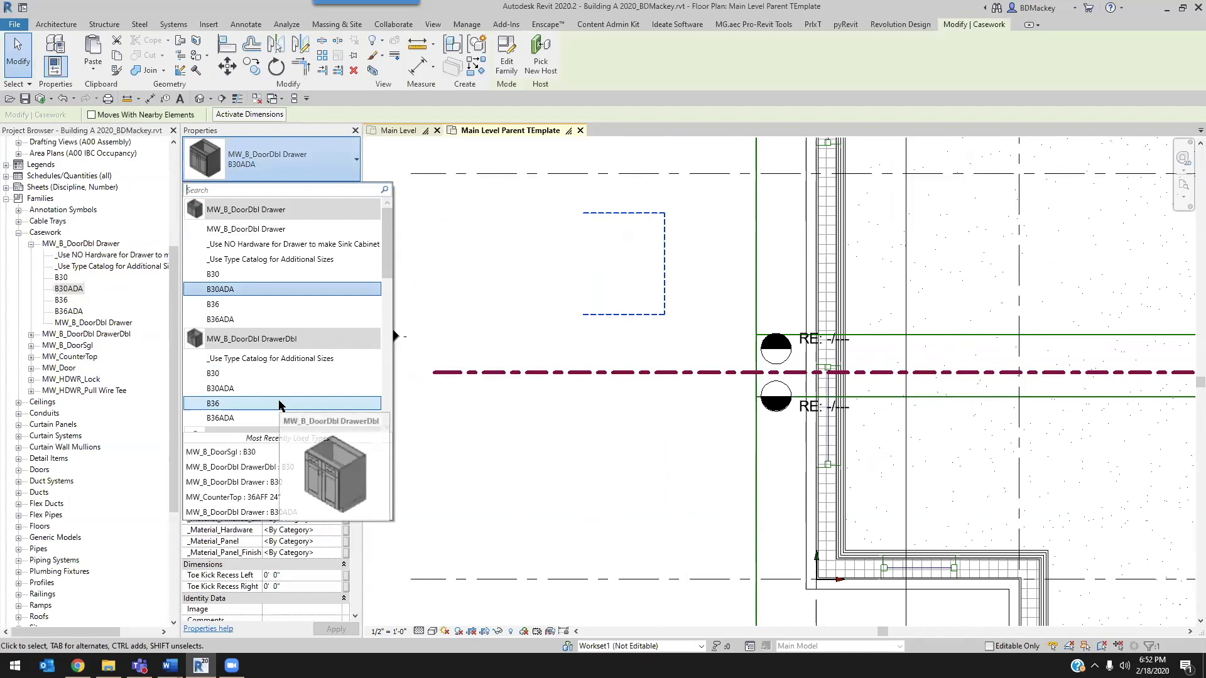
left_click(489, 291)
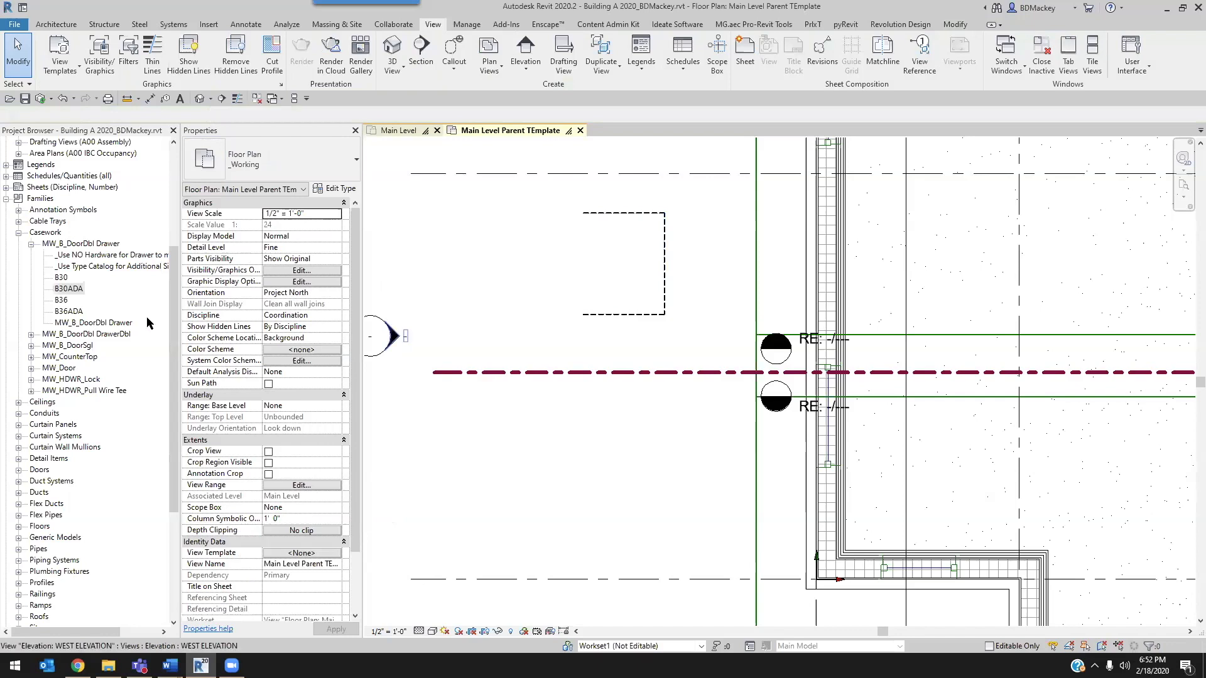
Step: Change the placed cabinet to type B36ADA using the Match command of that type in the Project Browser
left_click(68, 312)
right_click(68, 312)
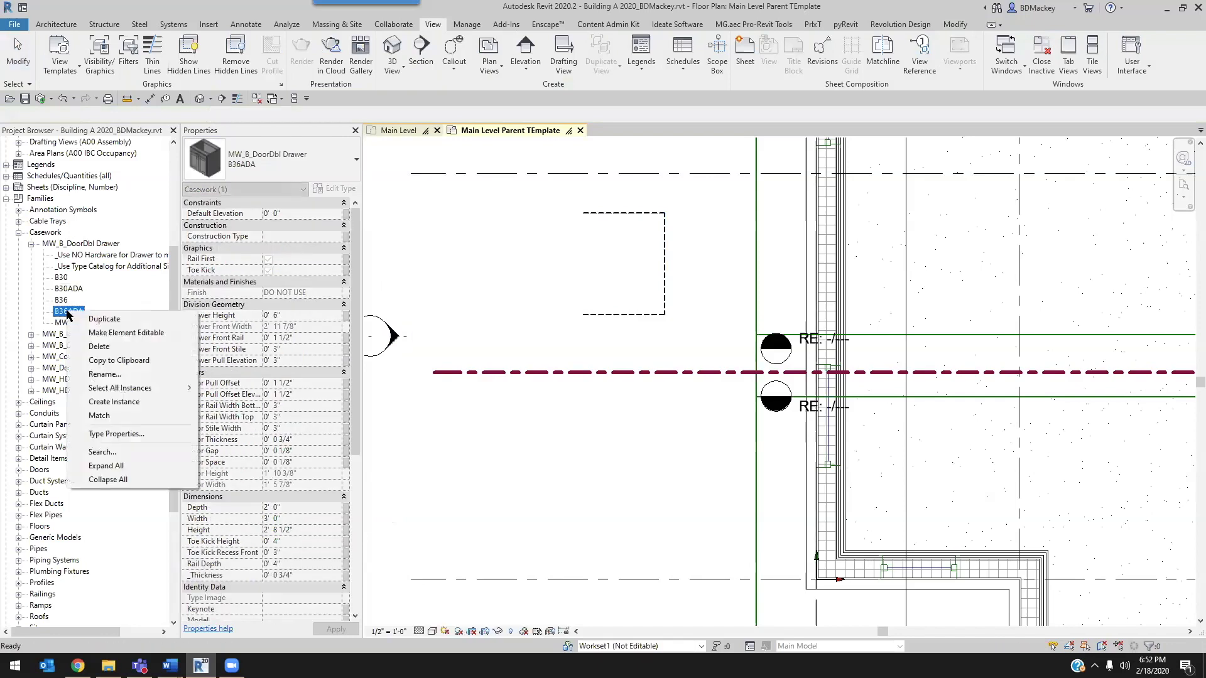
left_click(101, 416)
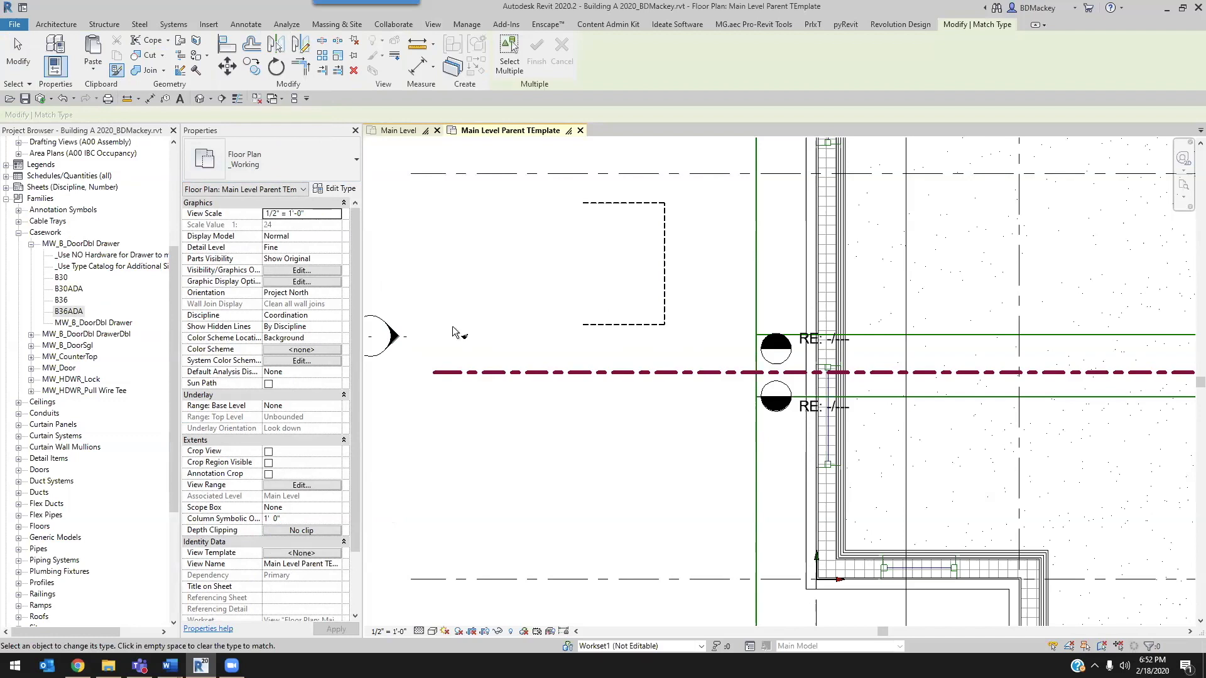
right_click(510, 240)
left_click(541, 251)
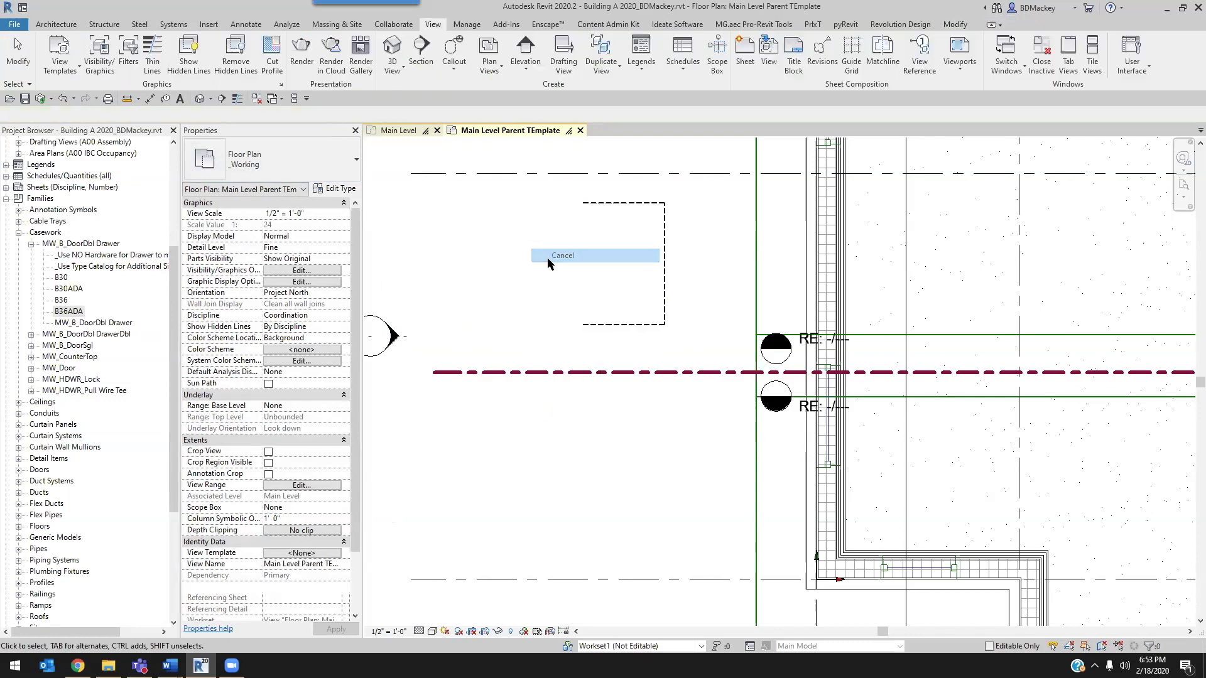
Step: Check the cabinet's type and the alternative types, and review the commands offered for B36ADA in the Project Browser
left_click(597, 203)
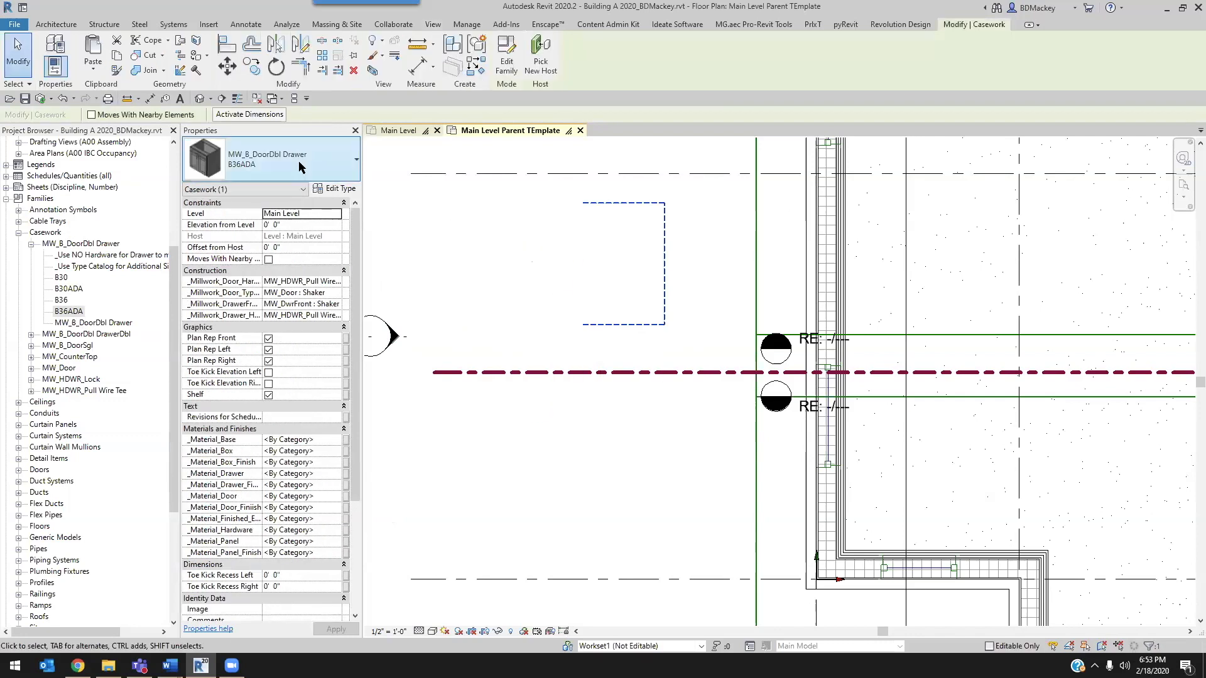
left_click(299, 165)
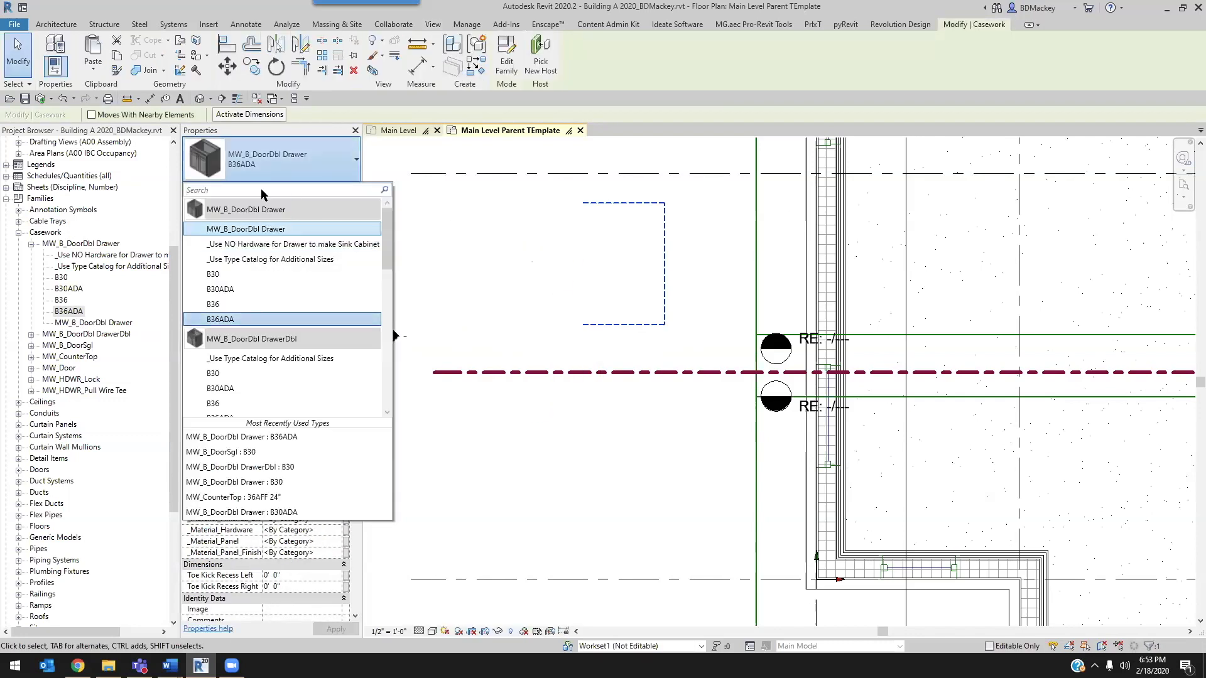
left_click(447, 257)
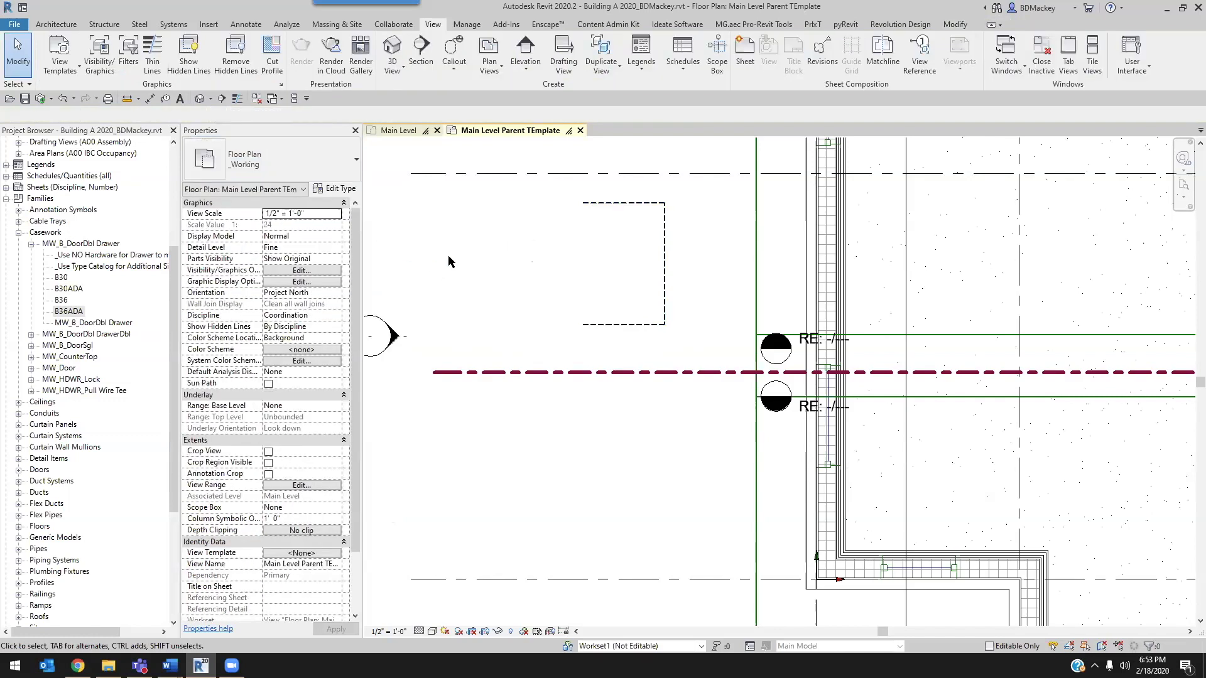
right_click(70, 312)
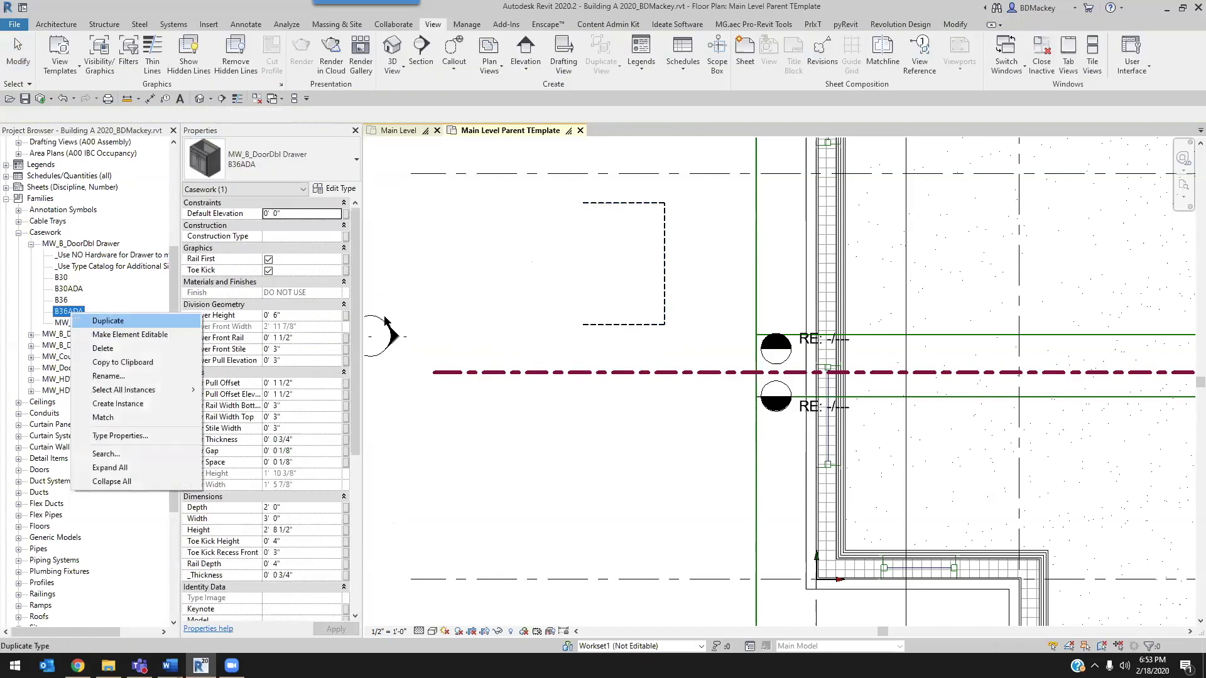
left_click(507, 319)
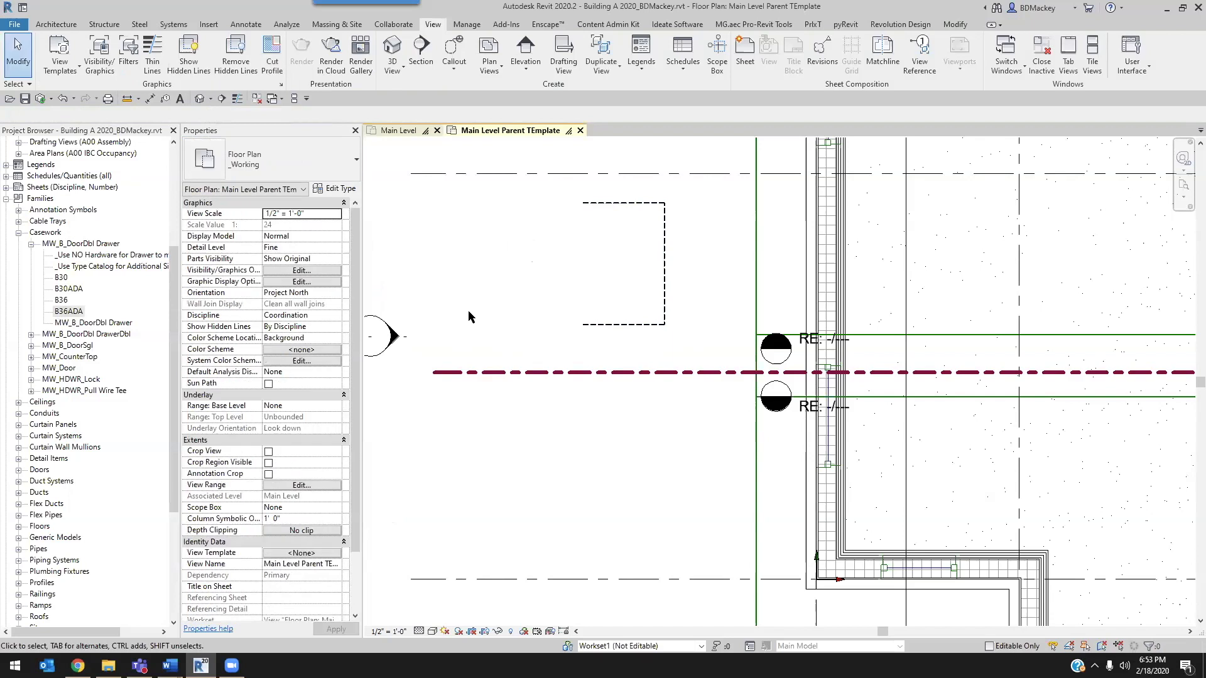
scroll(453, 311, "down", 2)
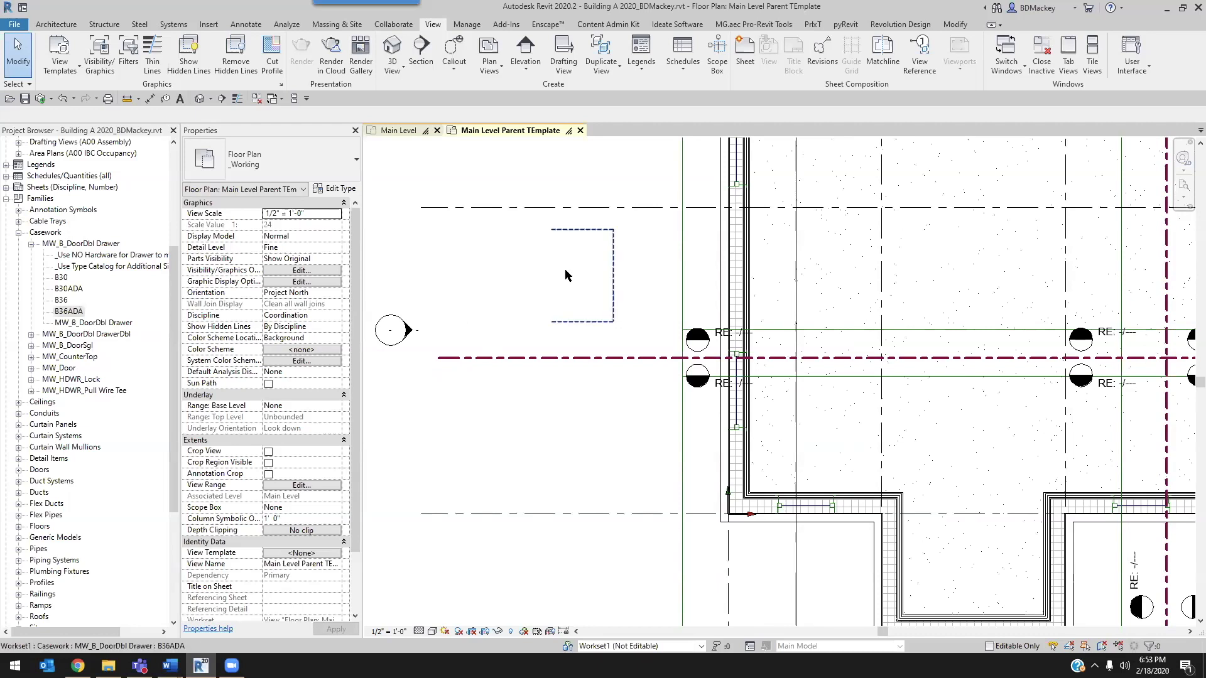
Step: Create a model group named Group 1 from the placed B36ADA cabinet west of the building
scroll(569, 275, "down", 3)
left_click(589, 296)
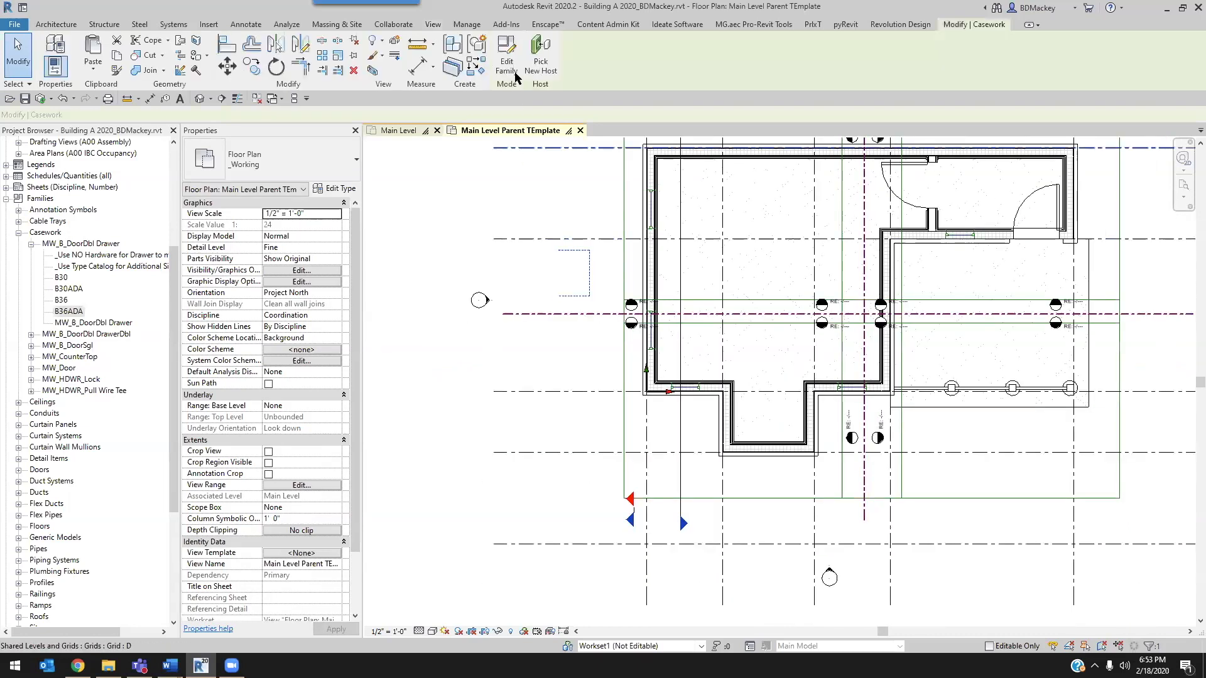
left_click(480, 45)
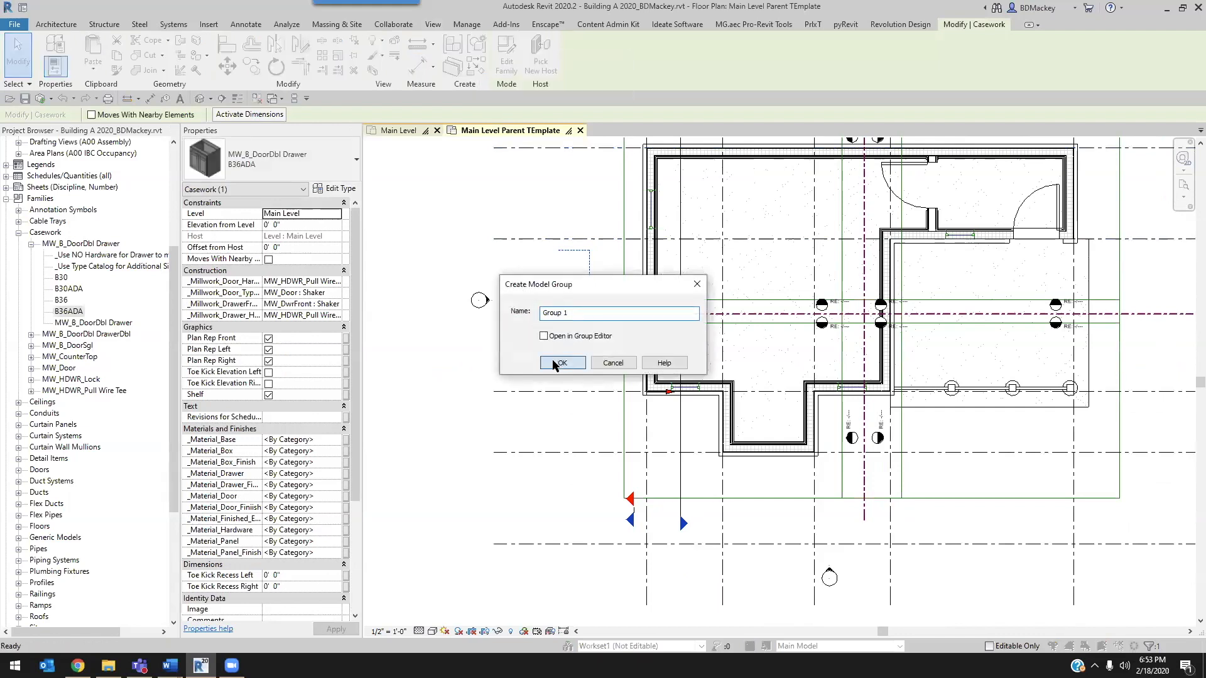
left_click(553, 359)
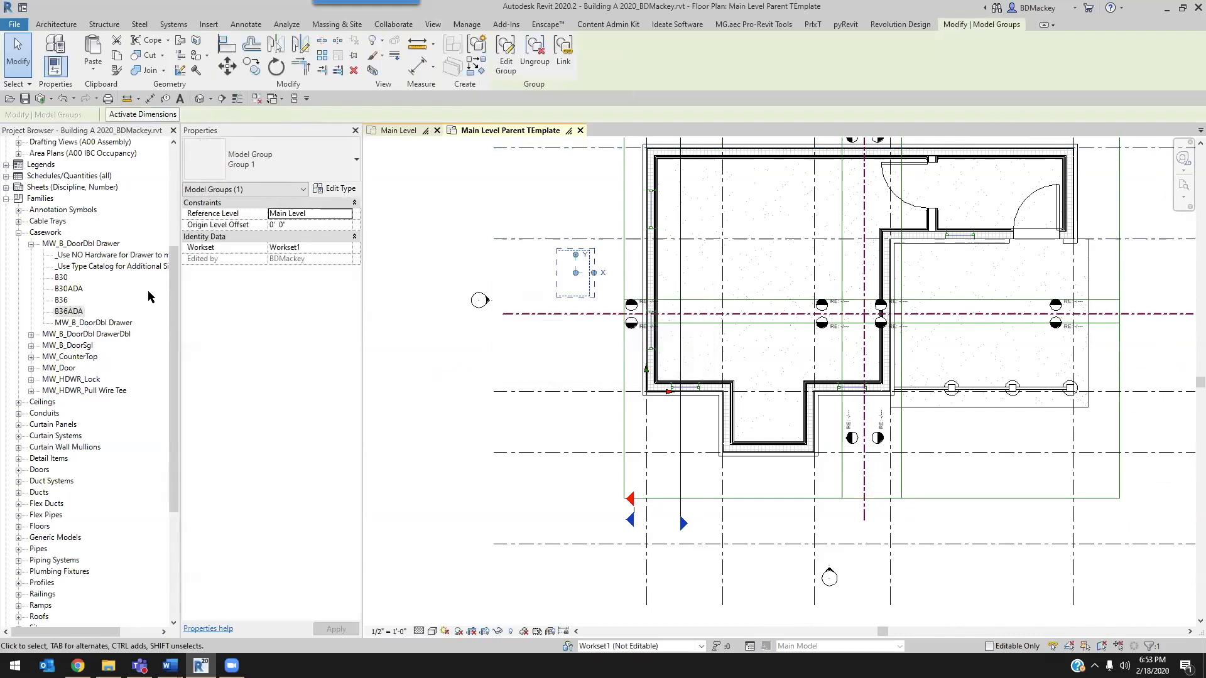
Step: Edit the cabinet group and add a B30ADA instance below the existing cabinet using Create Instance in the Project Browser
left_click(506, 67)
scroll(516, 293, "up", 3)
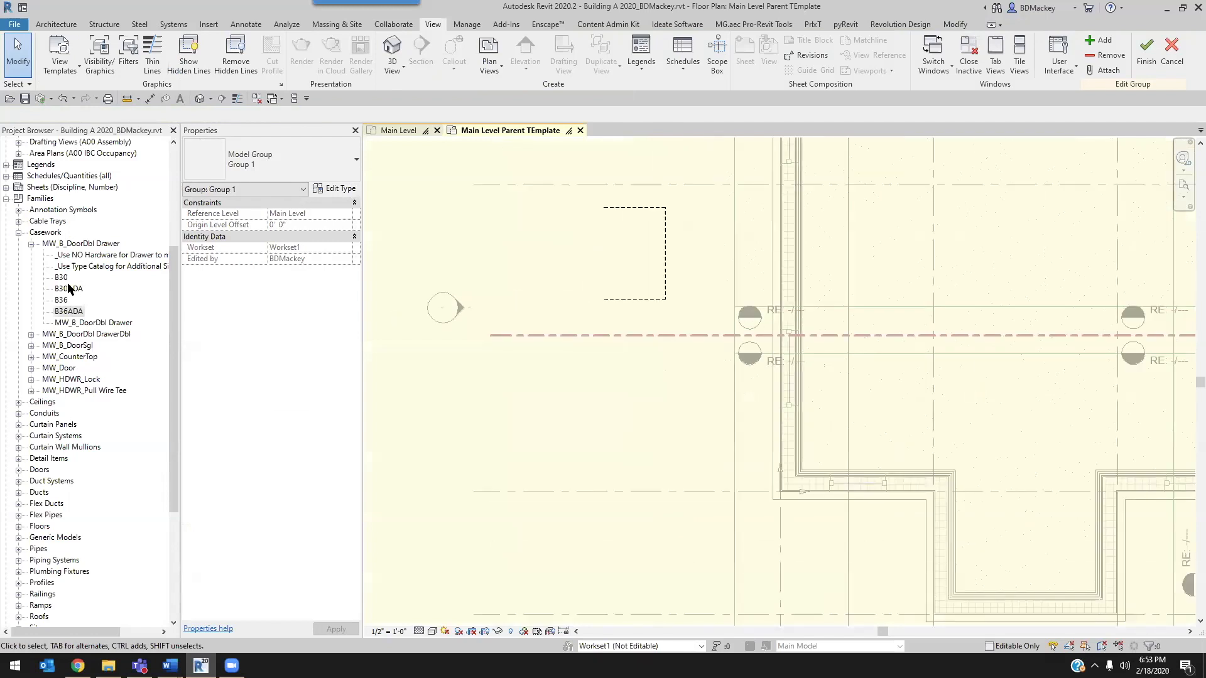
right_click(88, 294)
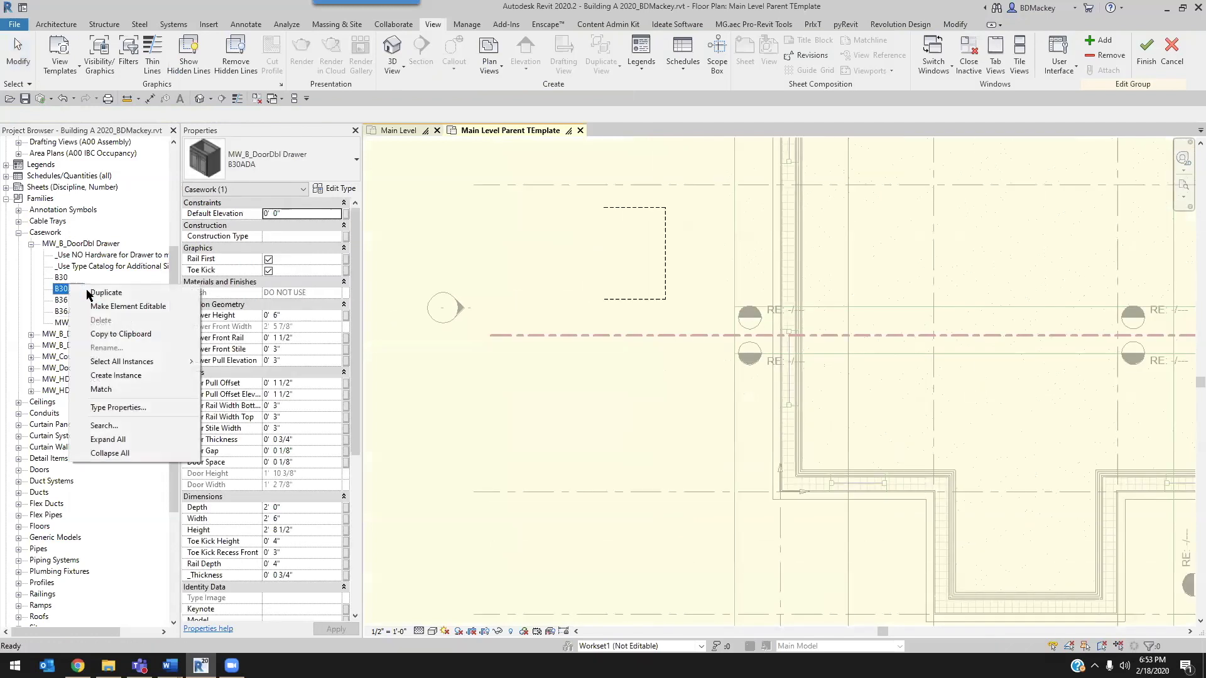
left_click(116, 376)
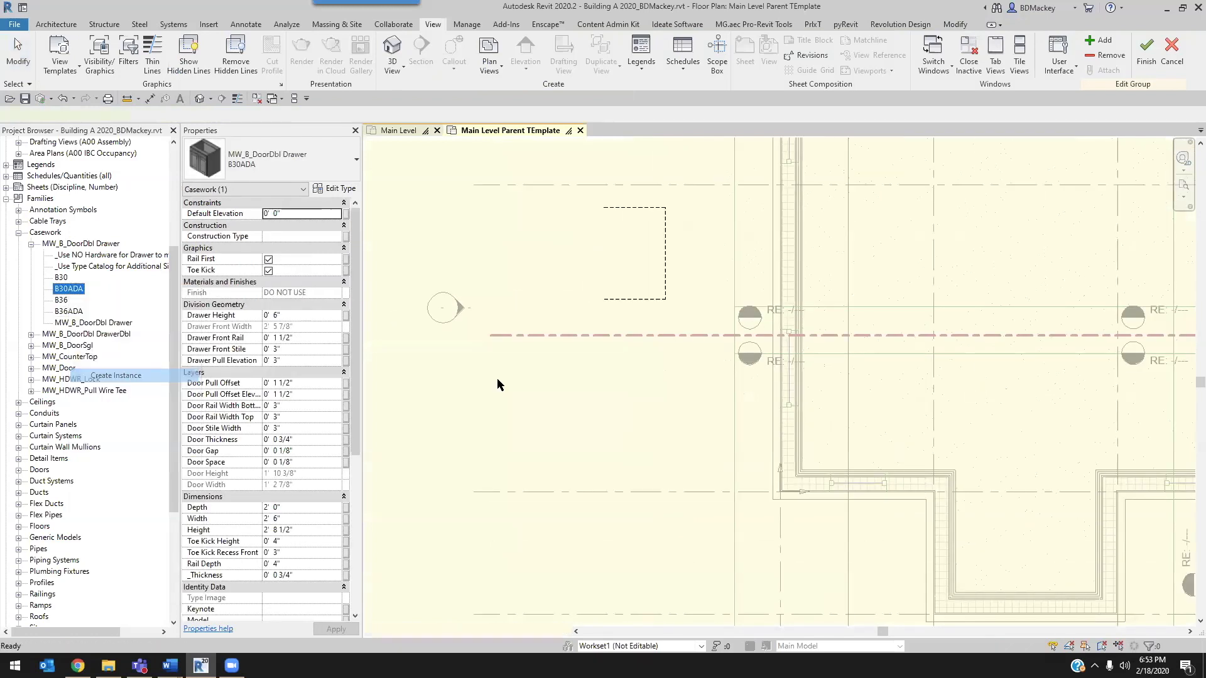
left_click(586, 419)
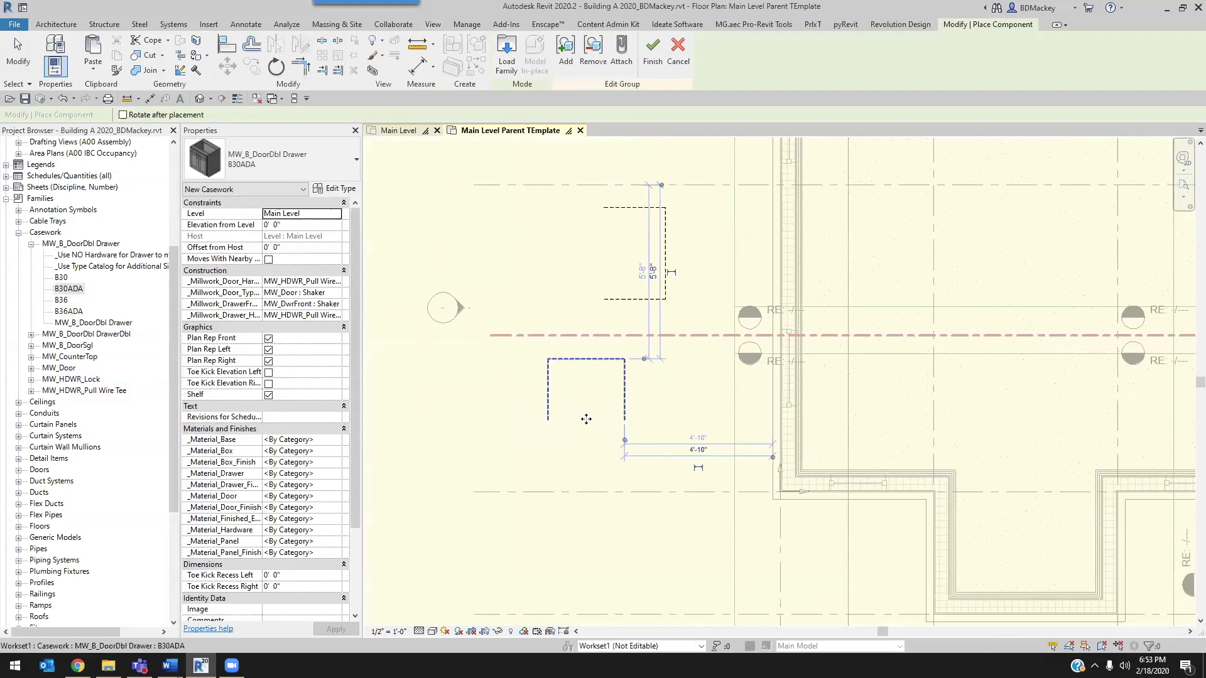
key("Escape")
key("Escape")
Step: Review the commands offered for type B30 in the Project Browser while the group is in edit mode
left_click(61, 277)
left_click(501, 249)
left_click(59, 277)
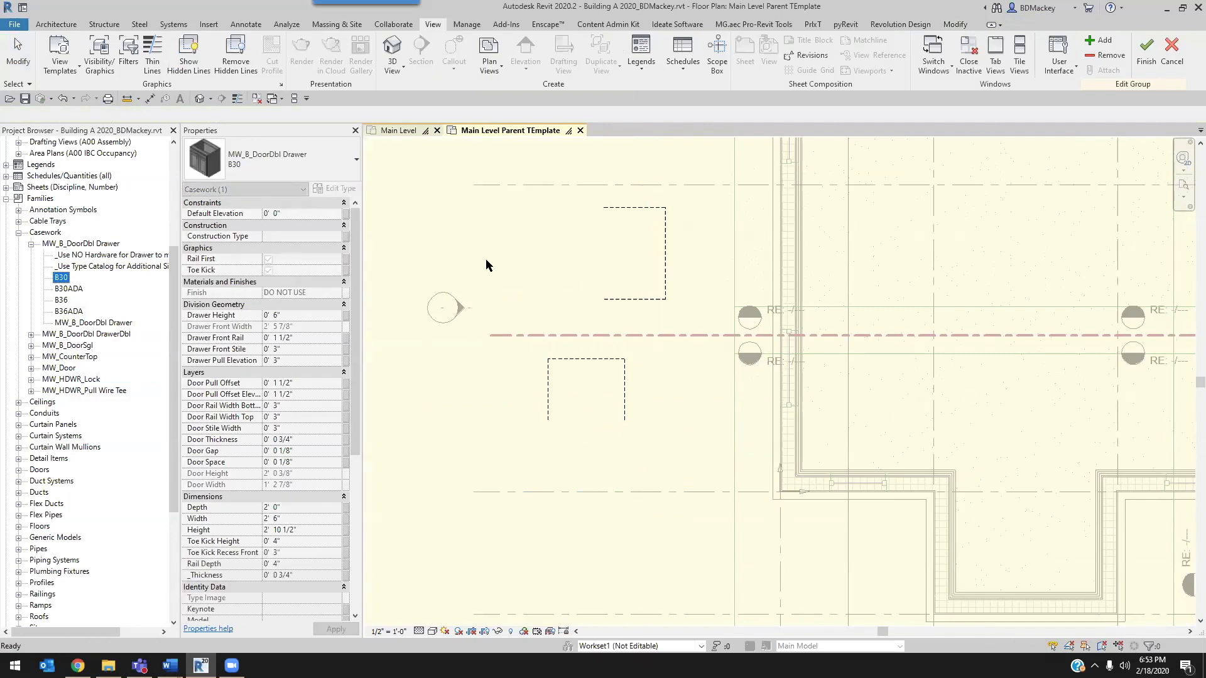
right_click(62, 278)
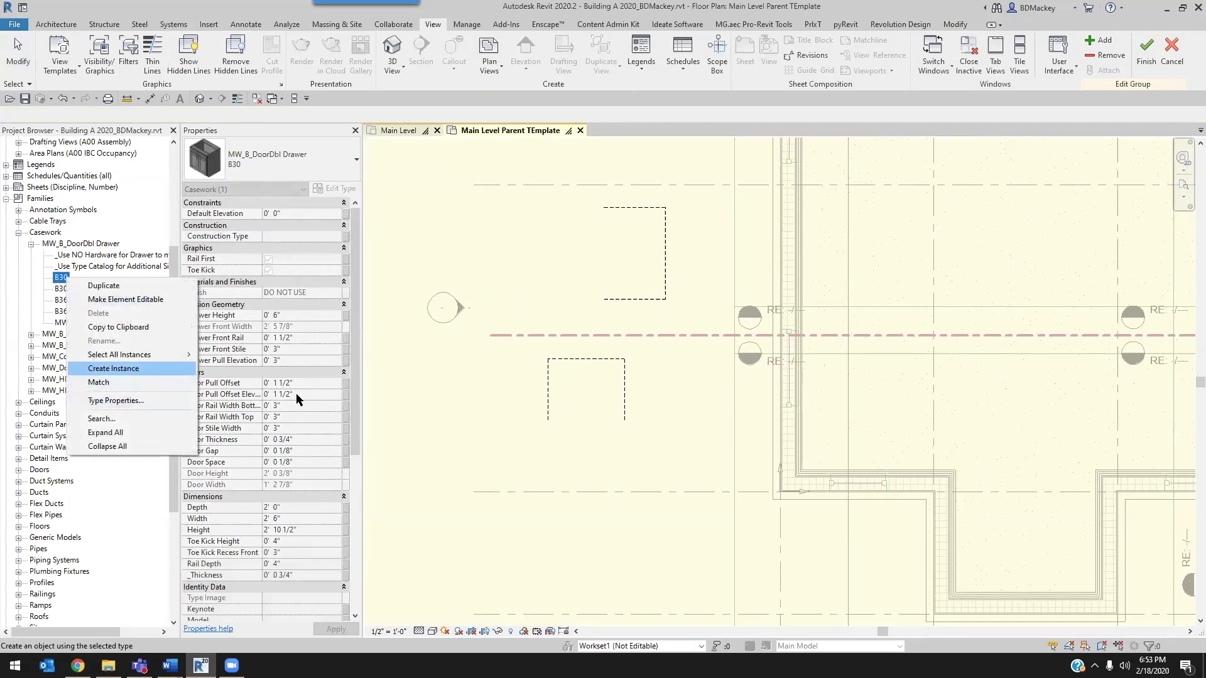
left_click(500, 434)
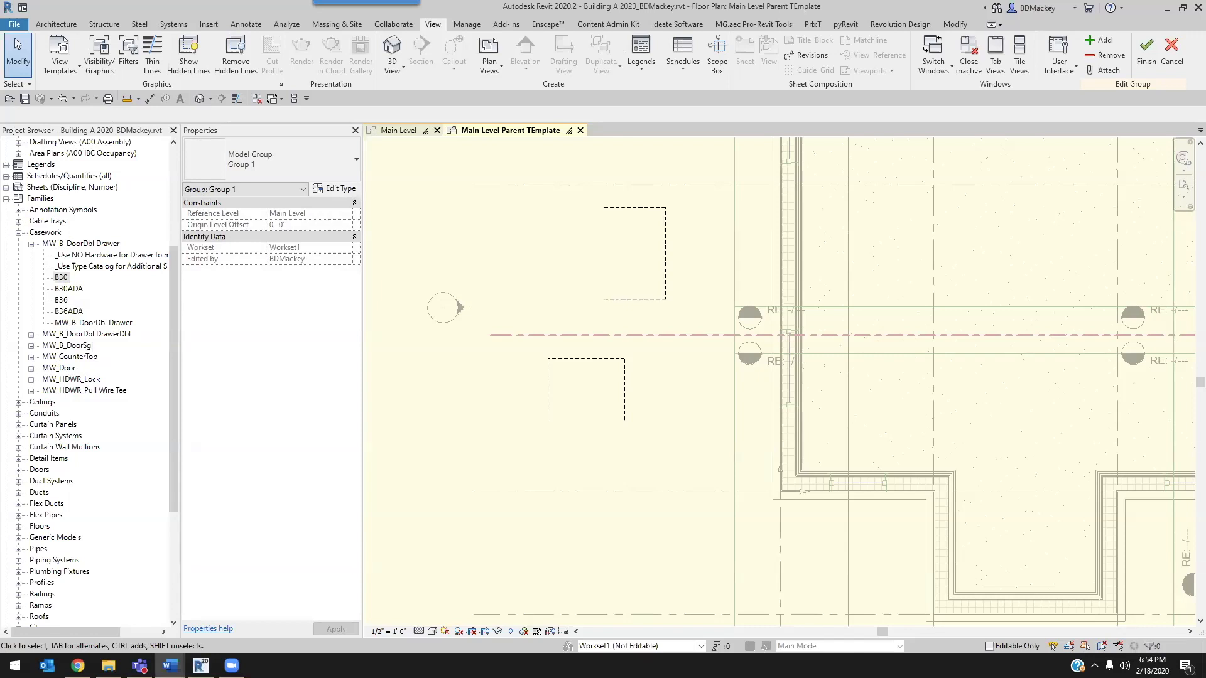
left_click(486, 407)
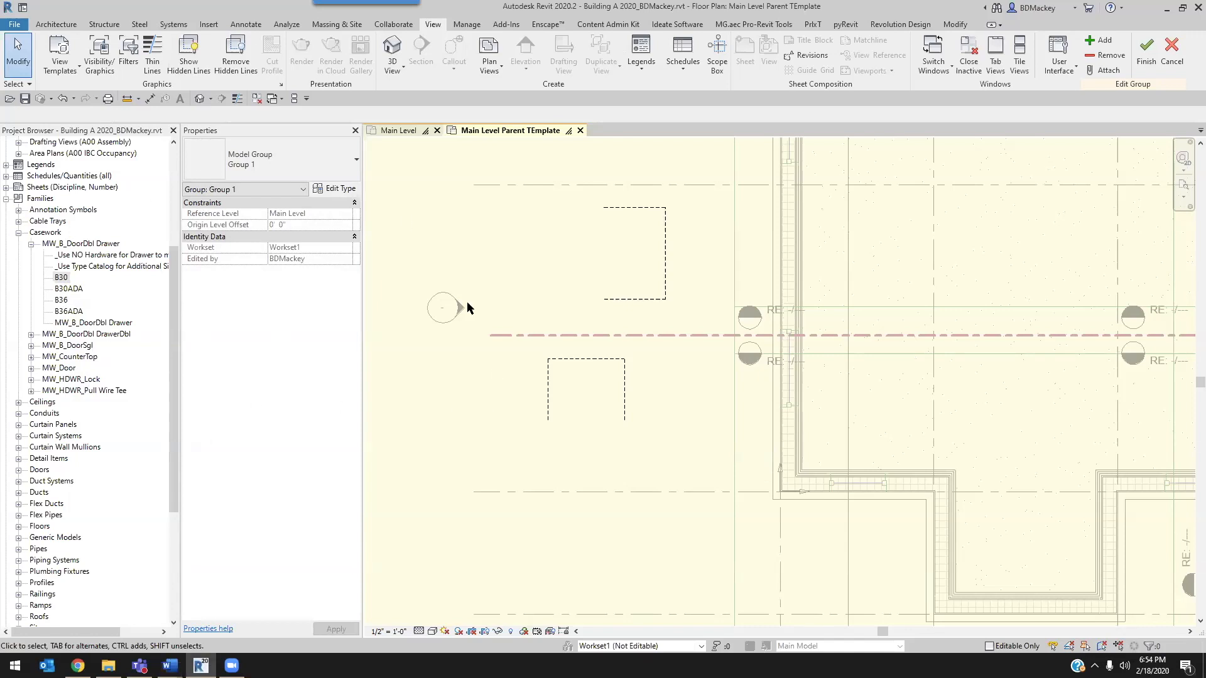
Step: Finish editing the cabinet group and collapse the MW_B_DoorDbl Drawer types in the Project Browser
left_click(1145, 57)
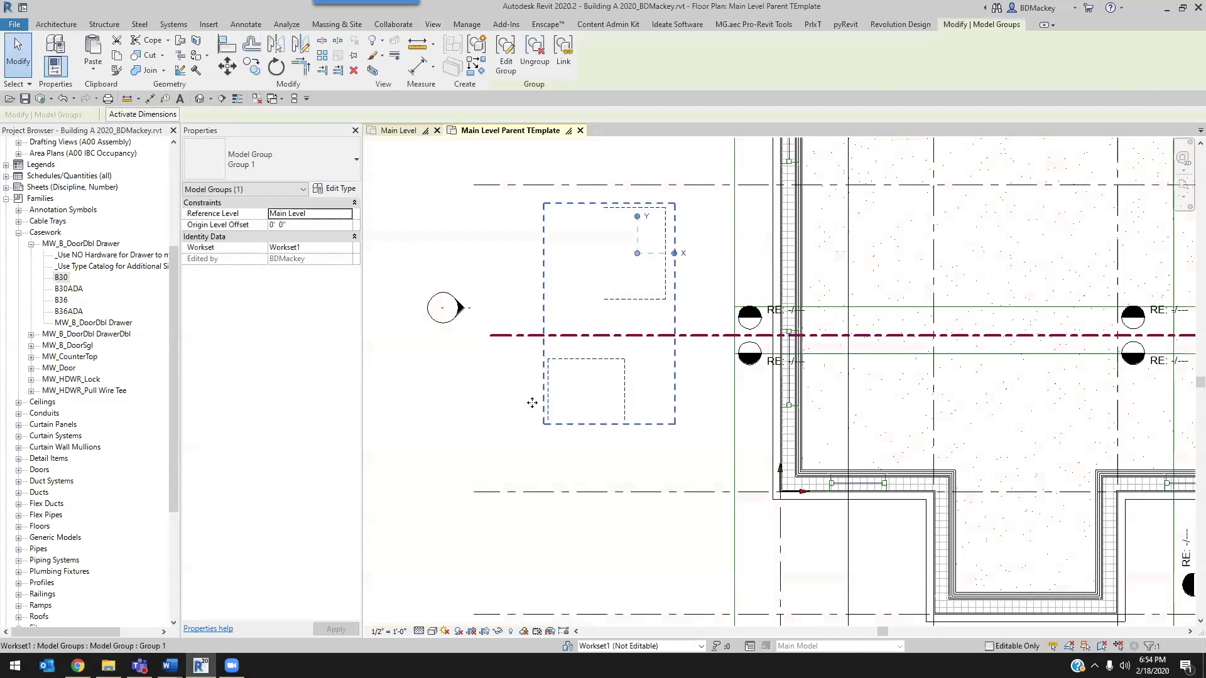
left_click(476, 425)
scroll(476, 425, "down", 3)
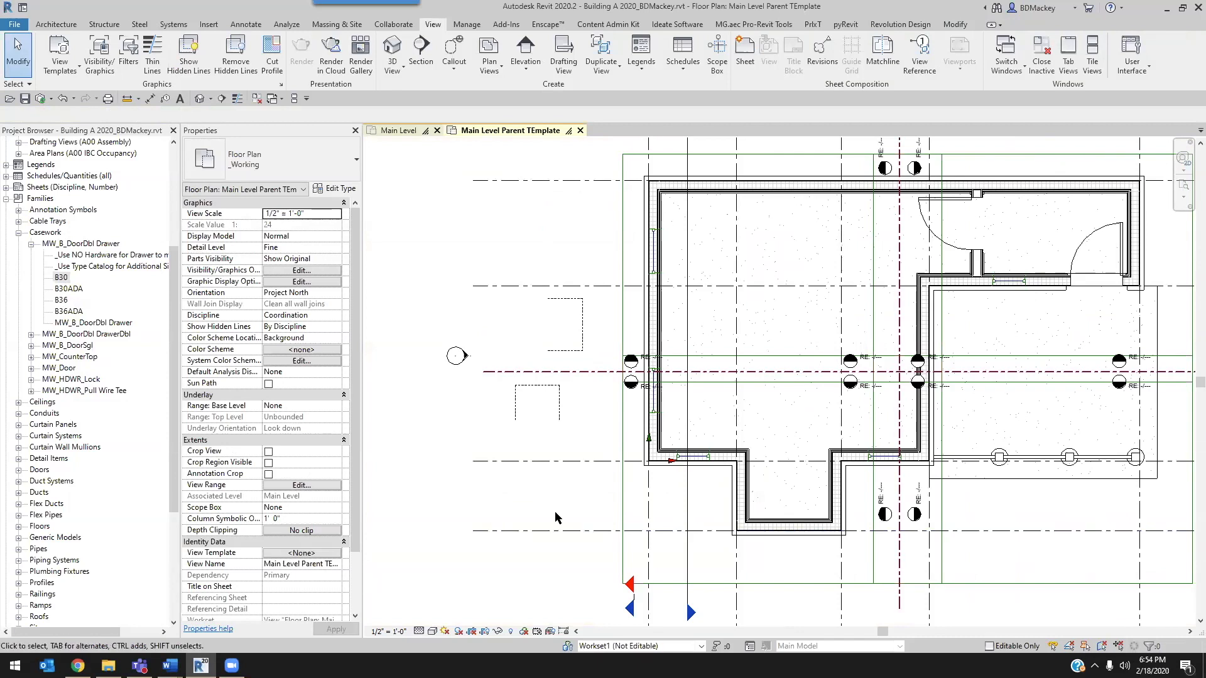
middle_click_drag(633, 336, 570, 455)
scroll(570, 455, "down", 2)
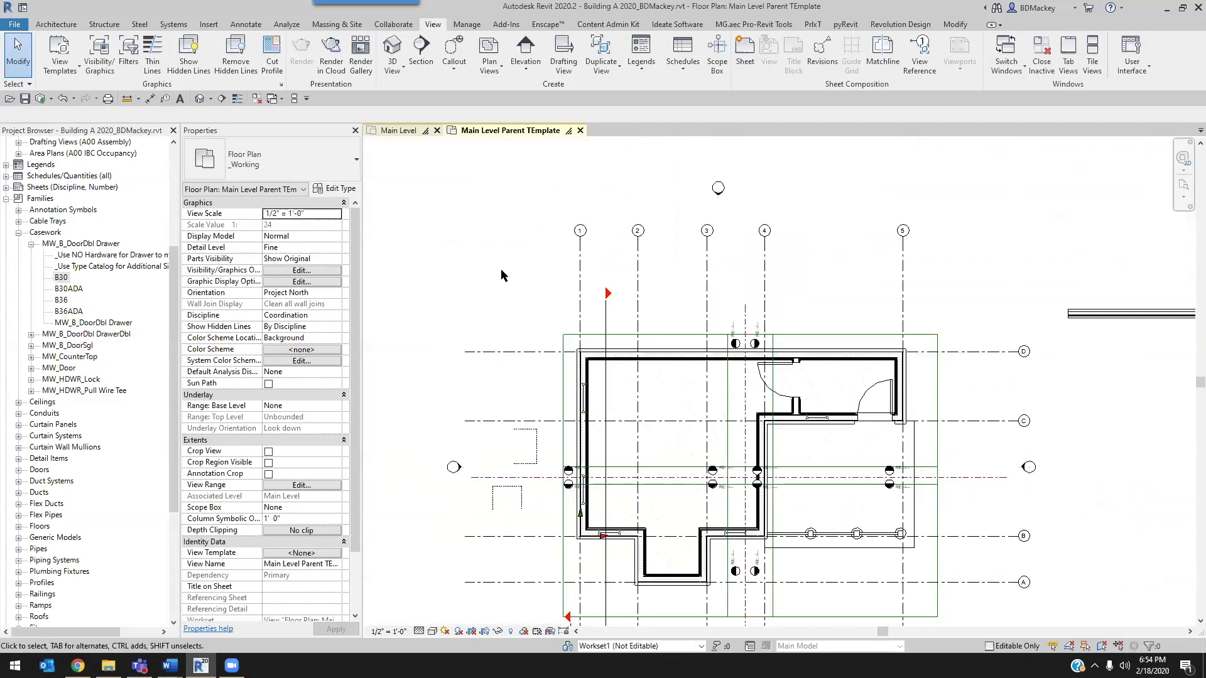
left_click(30, 244)
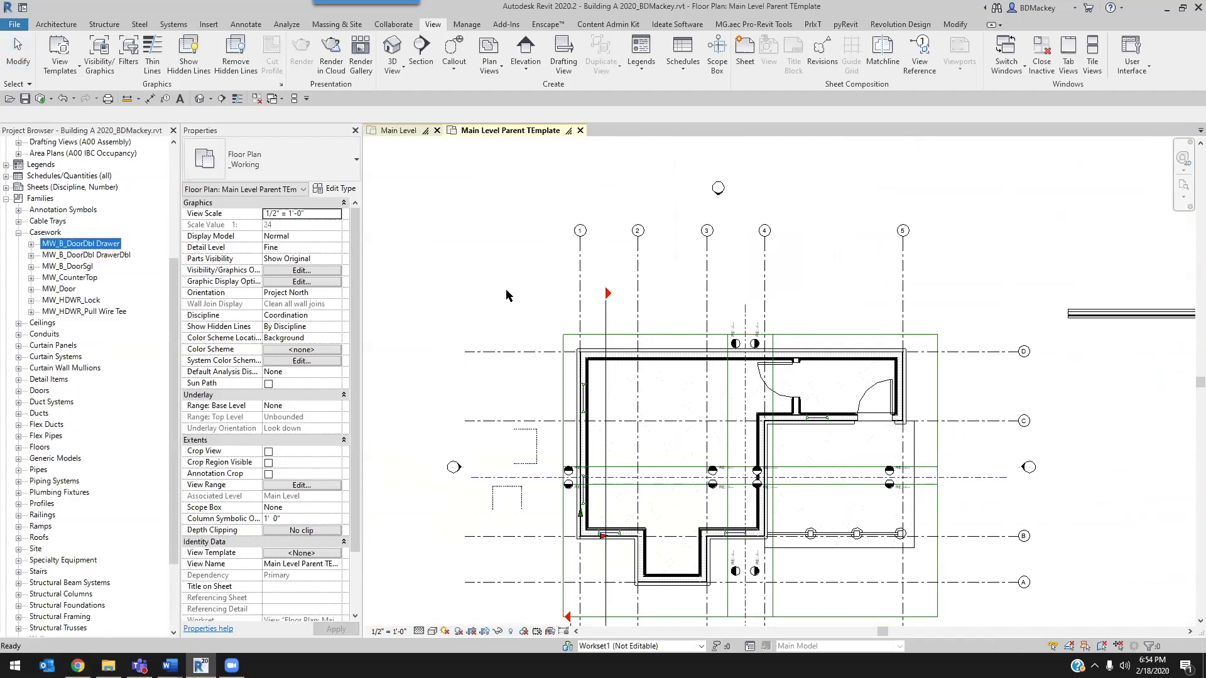
Step: In the Main Level plan, review the elements related to the lock on the dimension segment between grids 2 and 3
left_click(402, 131)
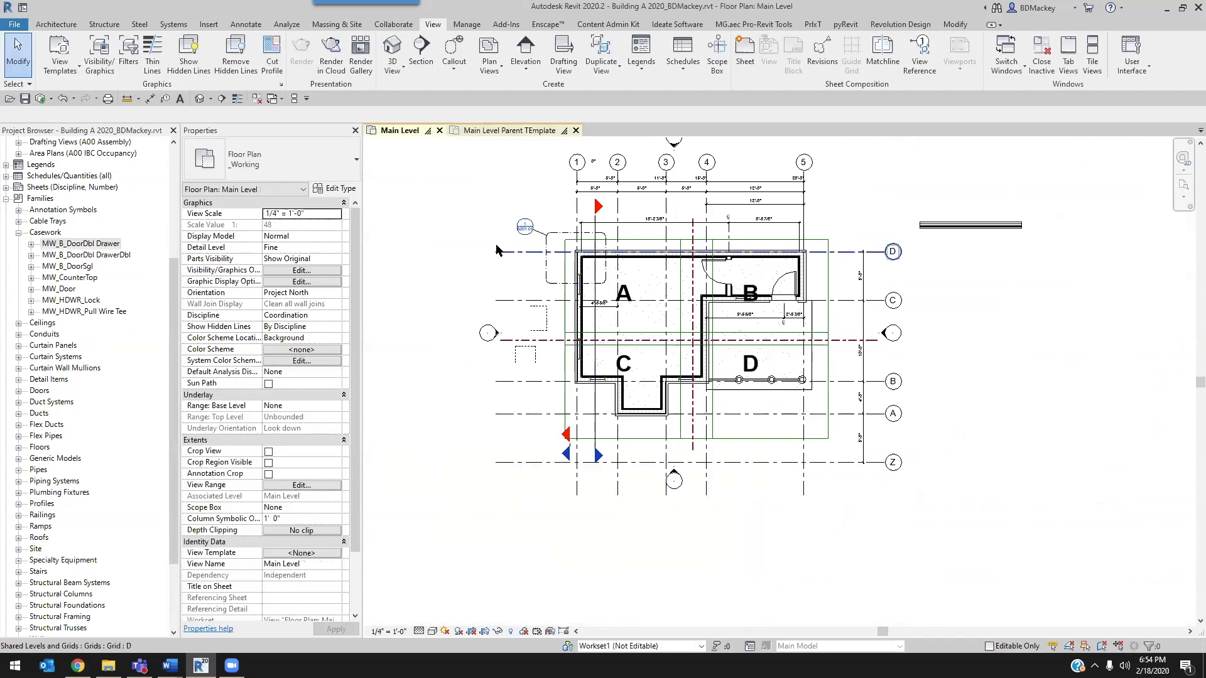
scroll(493, 282, "up", 3)
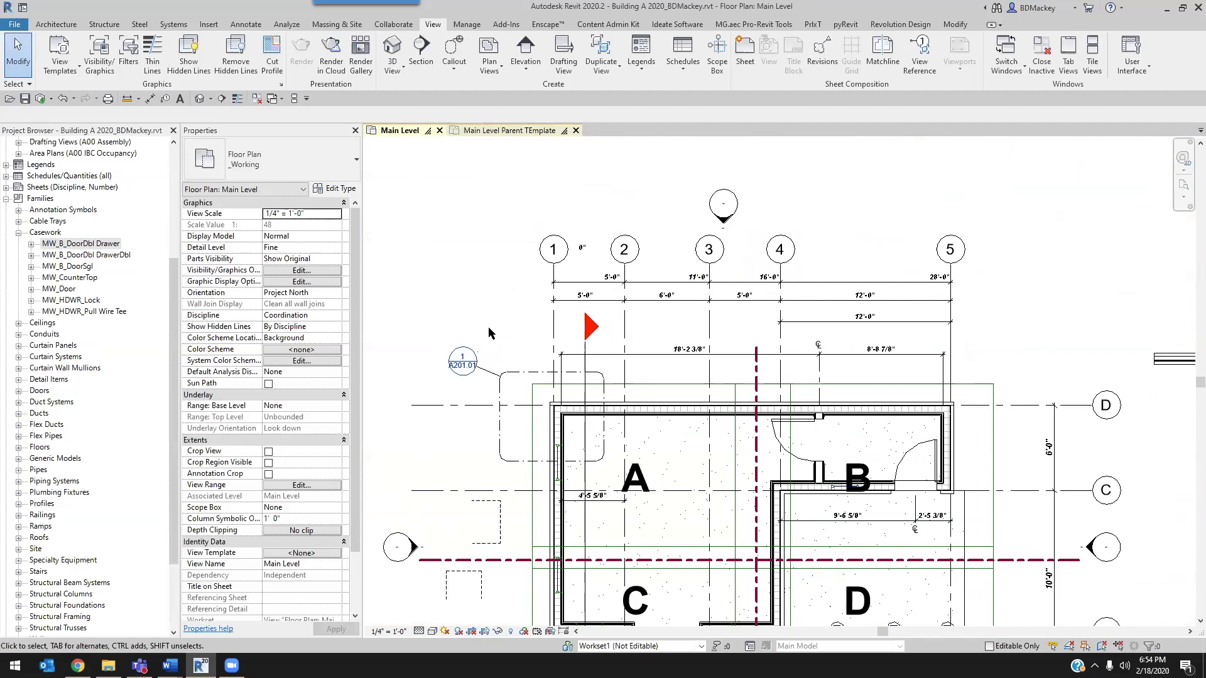
scroll(587, 304, "up", 3)
middle_click_drag(652, 326, 517, 315)
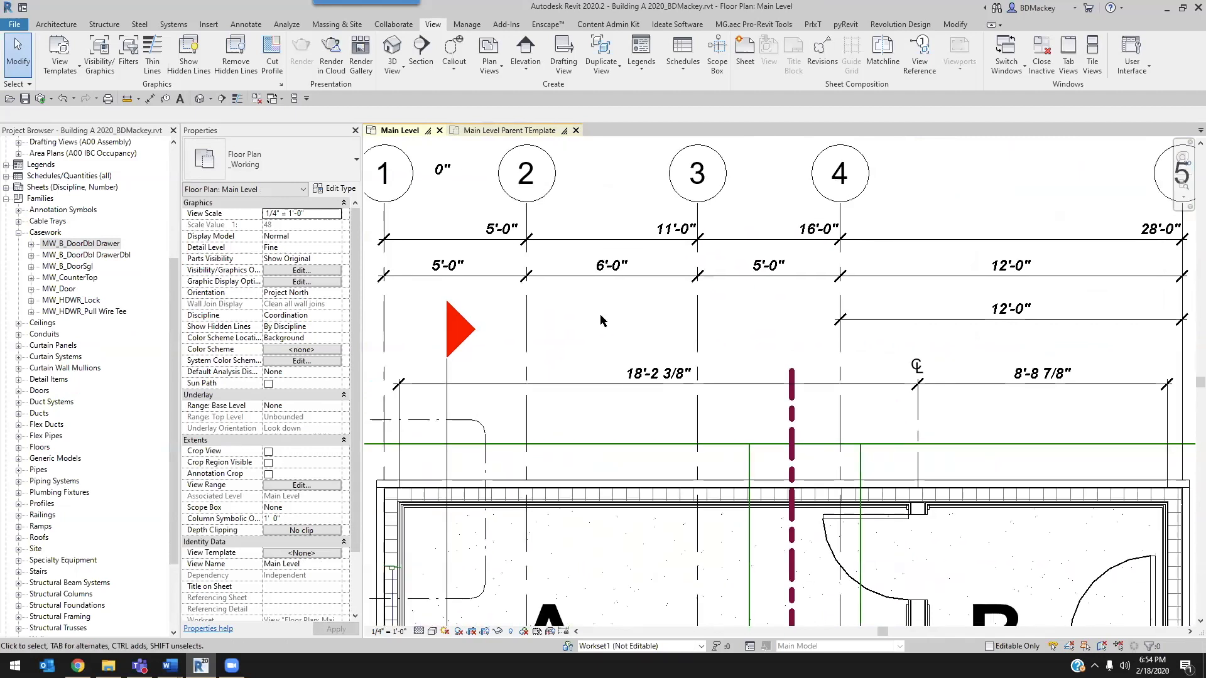
left_click(617, 276)
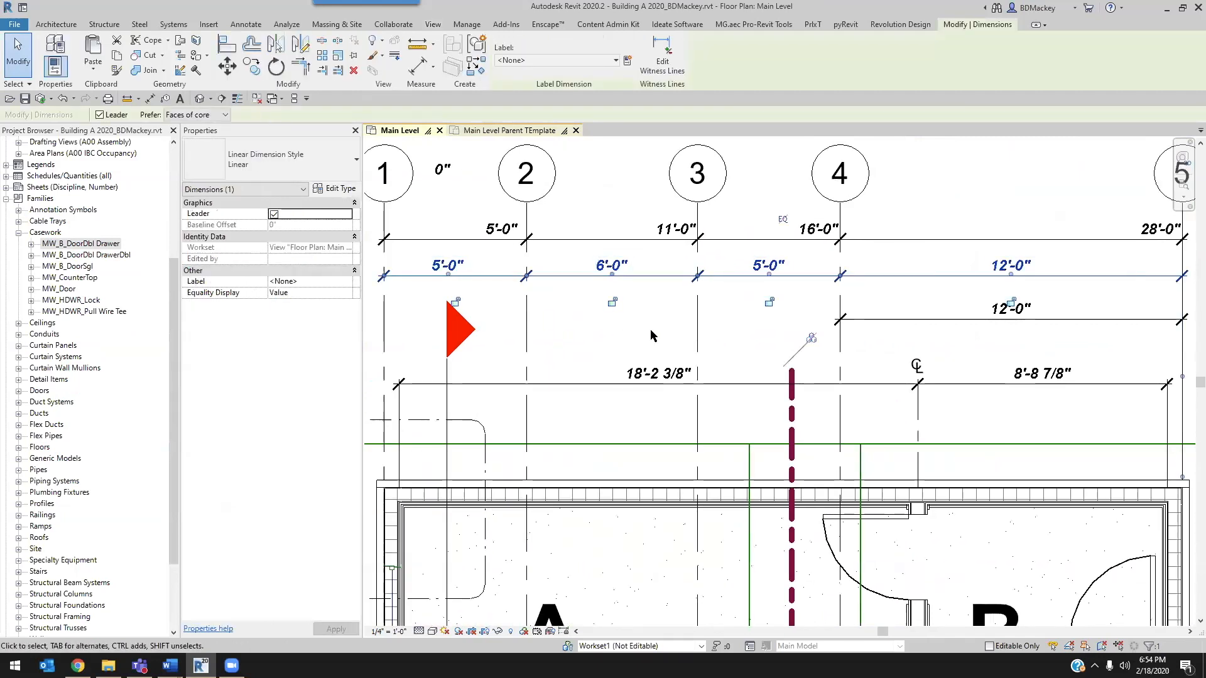
right_click(615, 303)
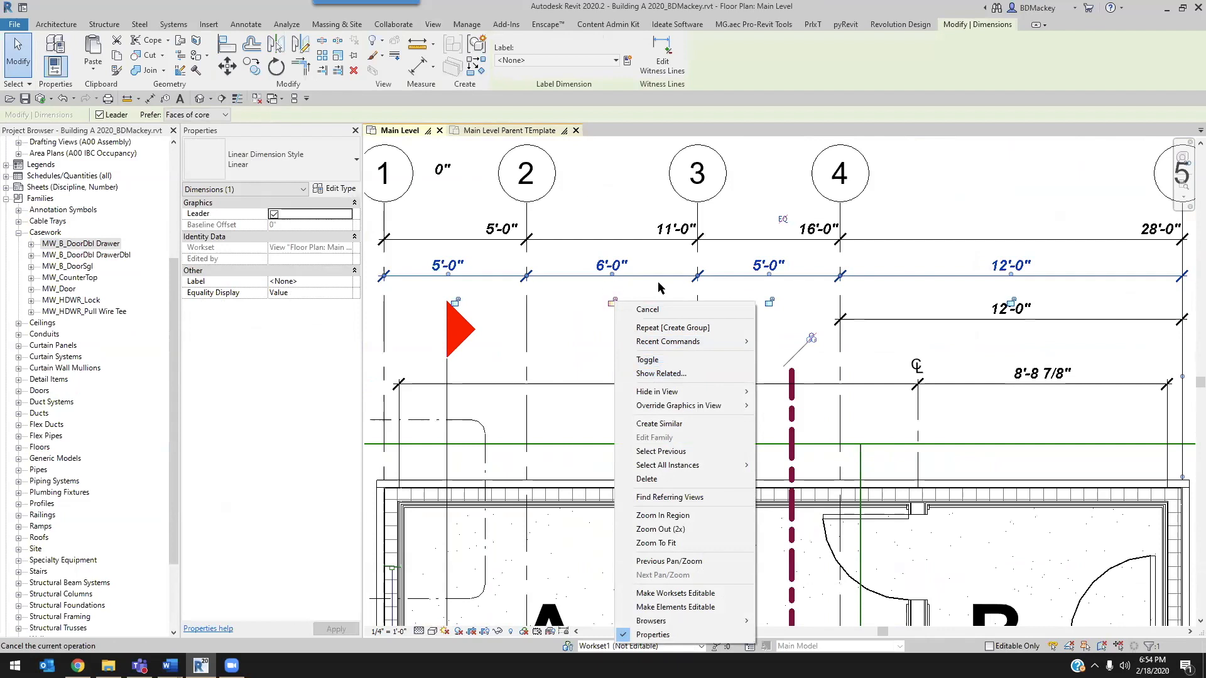
left_click(653, 373)
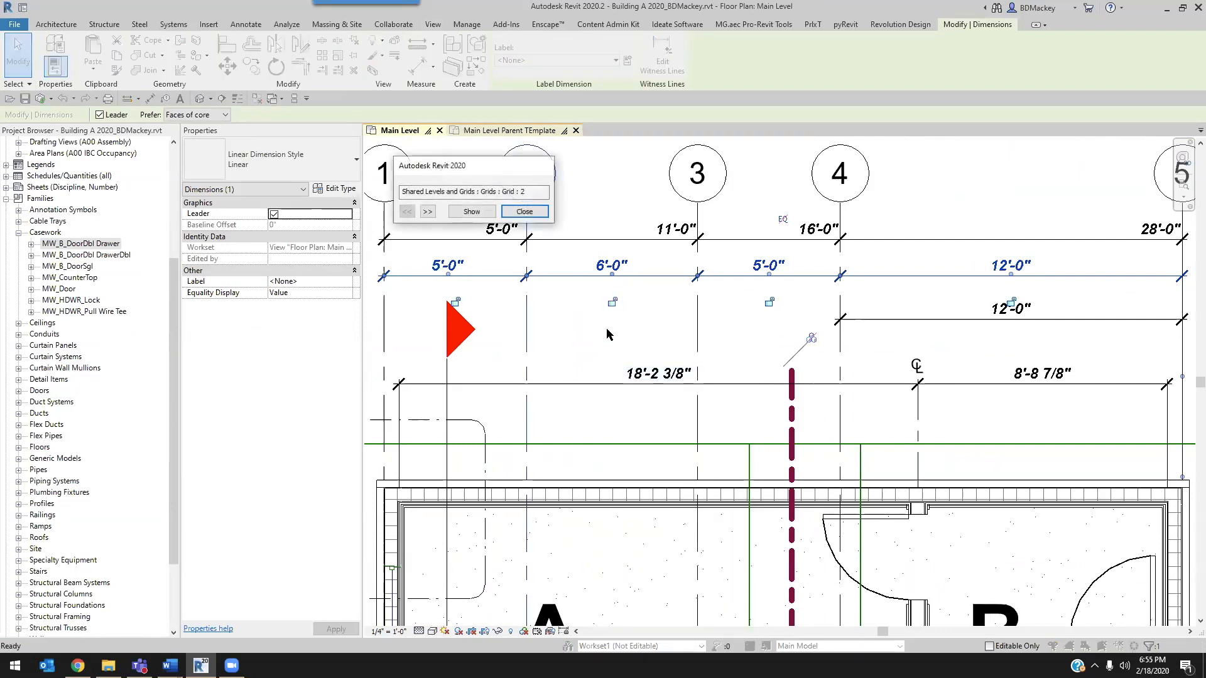
left_click_drag(492, 163, 467, 176)
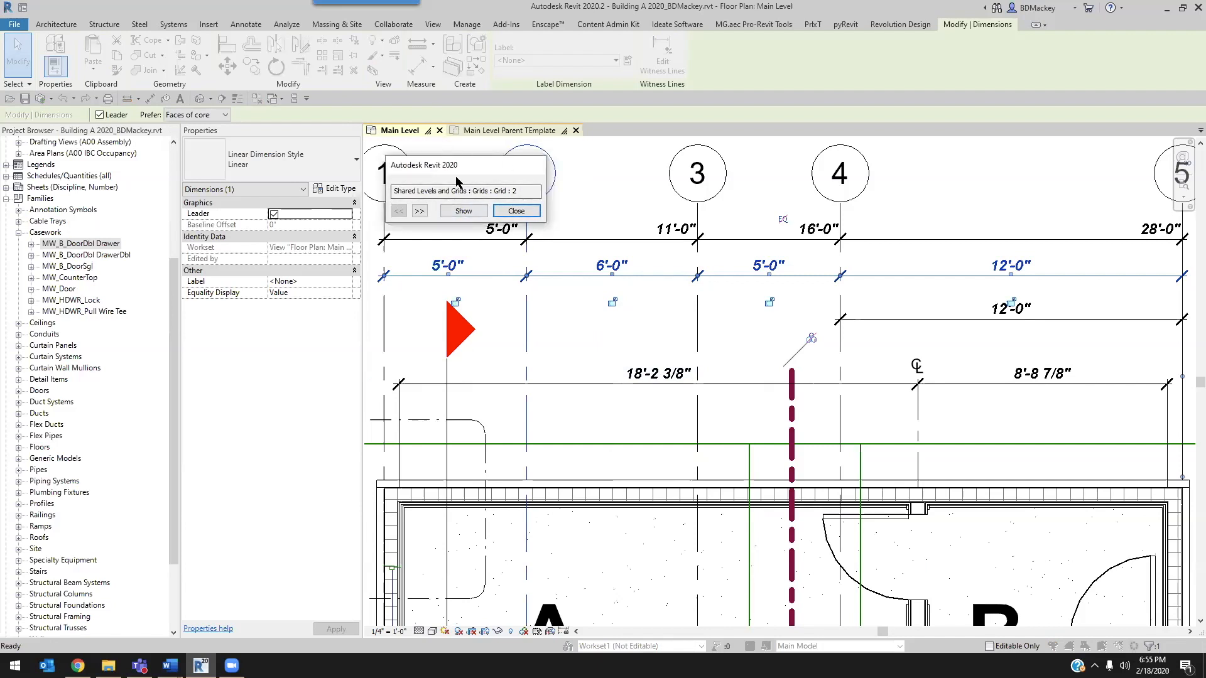
left_click(420, 210)
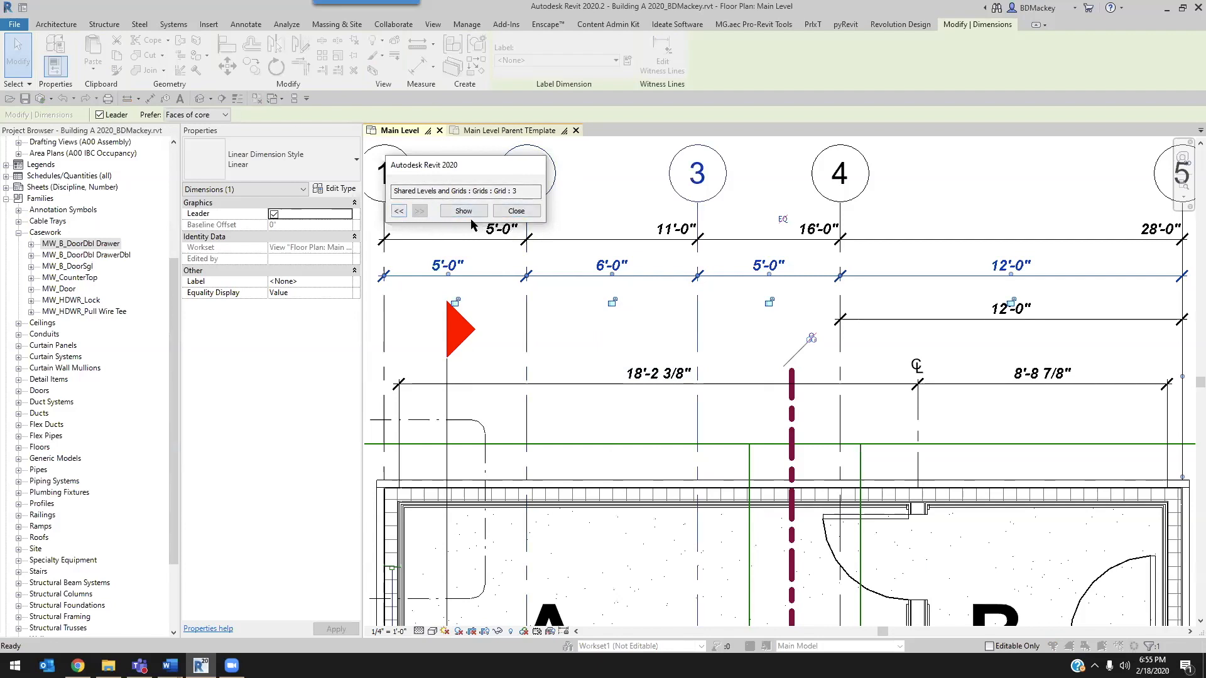
left_click(512, 212)
Step: Temporarily hide the separate, lower 12'-0" dimension between grids 4 and 5
scroll(650, 313, "down", 2)
middle_click_drag(650, 312, 498, 297)
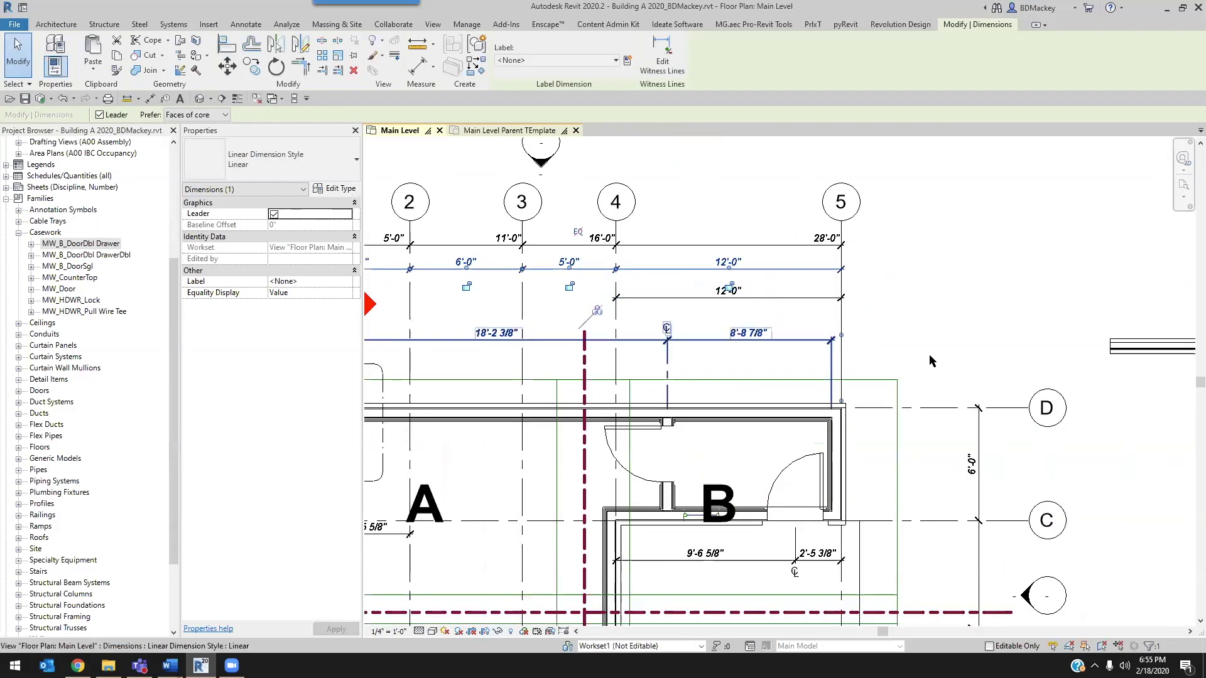
left_click(907, 359)
left_click(809, 272)
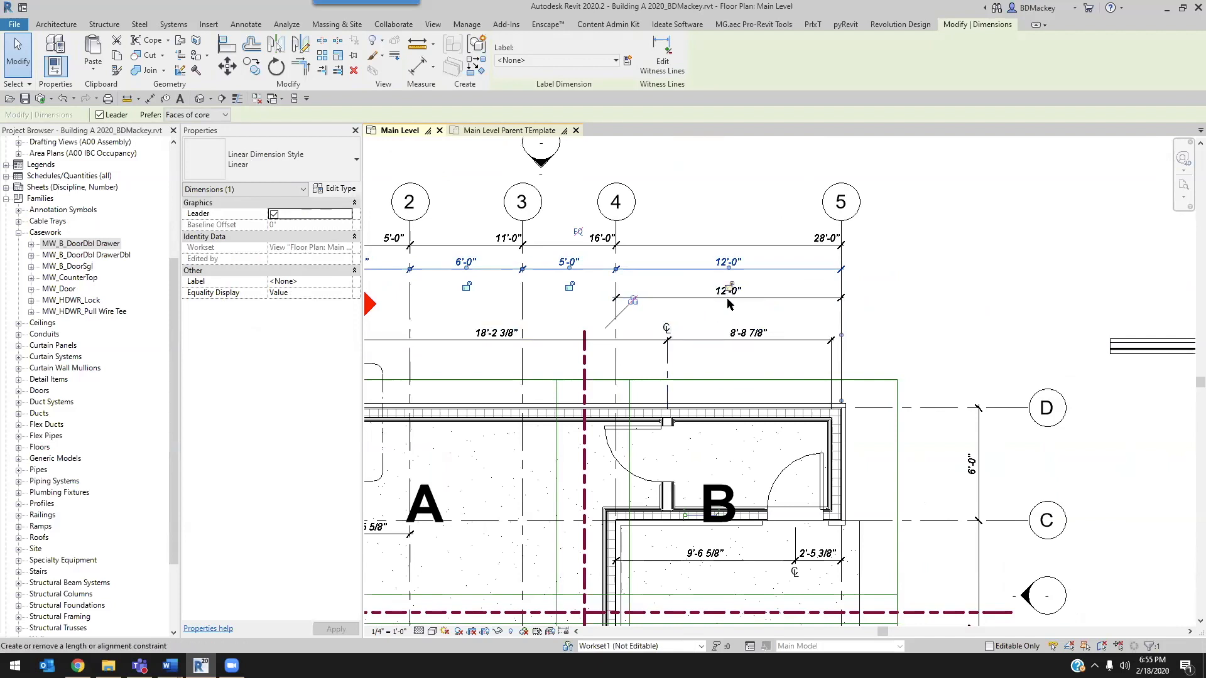
scroll(726, 292, "up", 4)
left_click(789, 239)
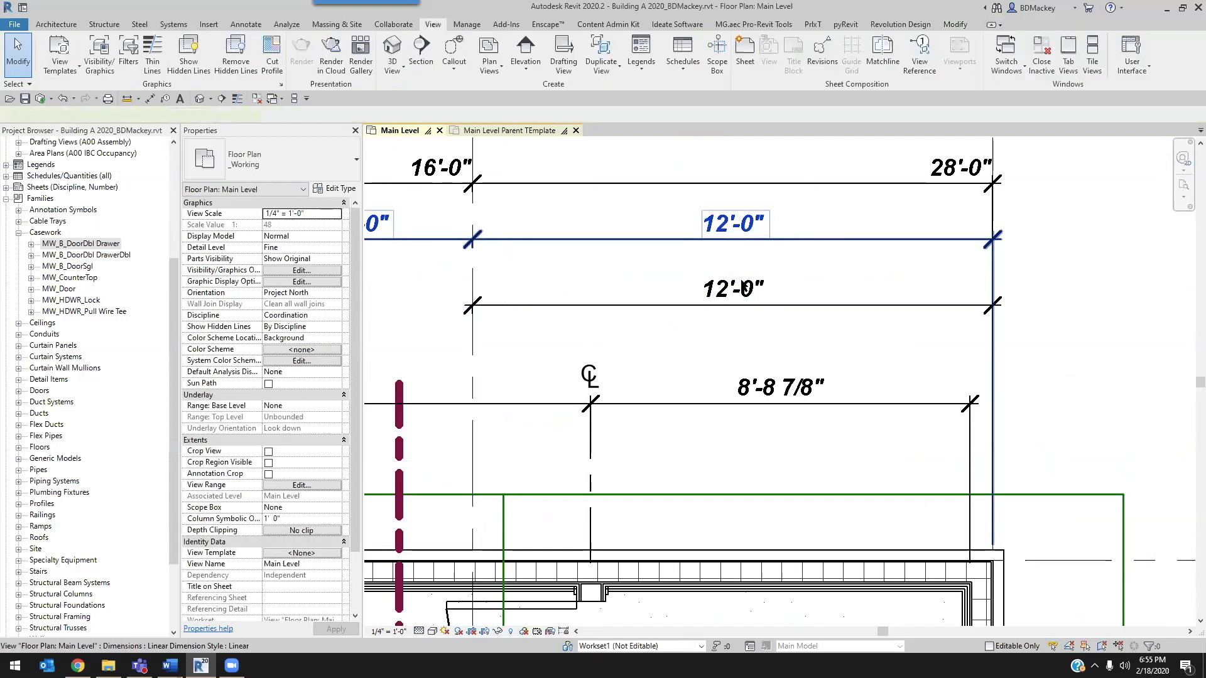
right_click(735, 279)
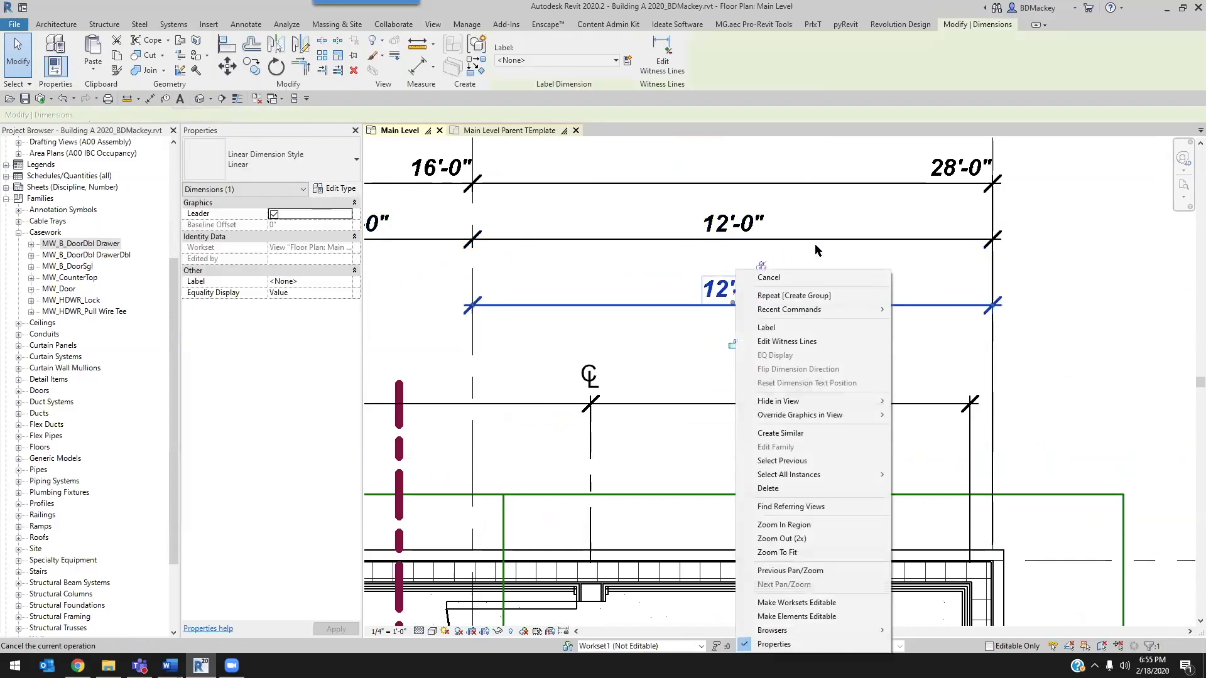
left_click(815, 243)
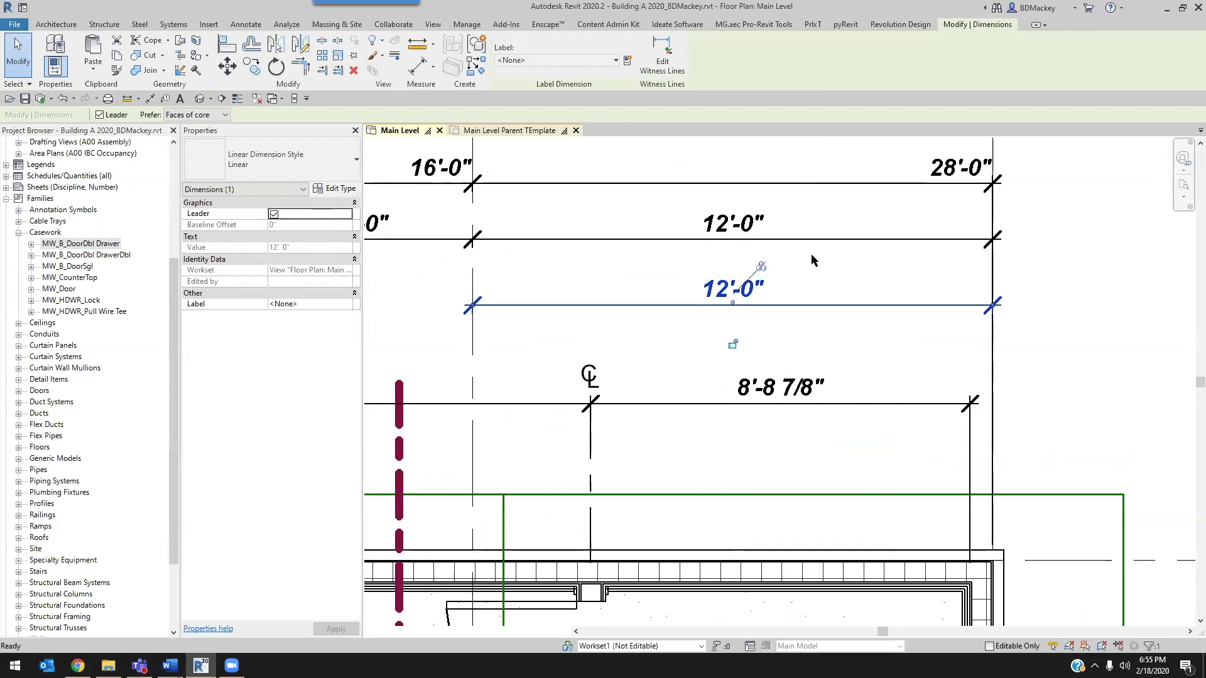
key("h")
key("h")
Step: Use Show Related to review the elements tied to the lock on the remaining dimension segment between grids 4 and 5
right_click(736, 279)
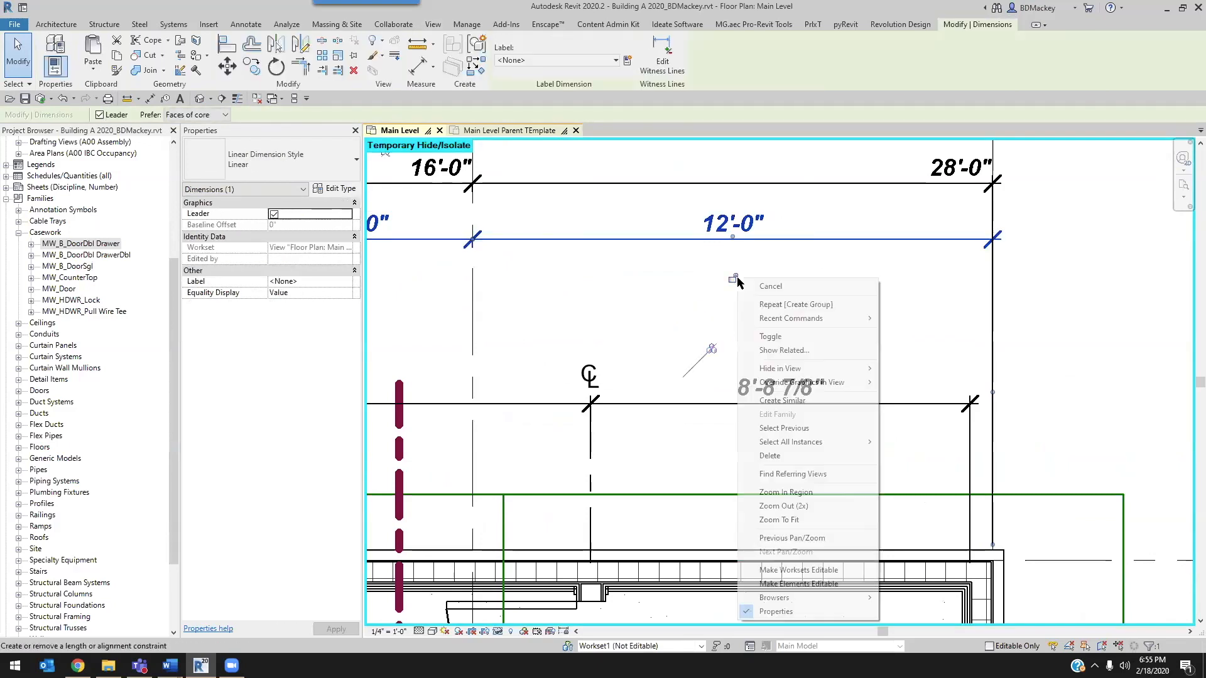
left_click(783, 351)
left_click(419, 211)
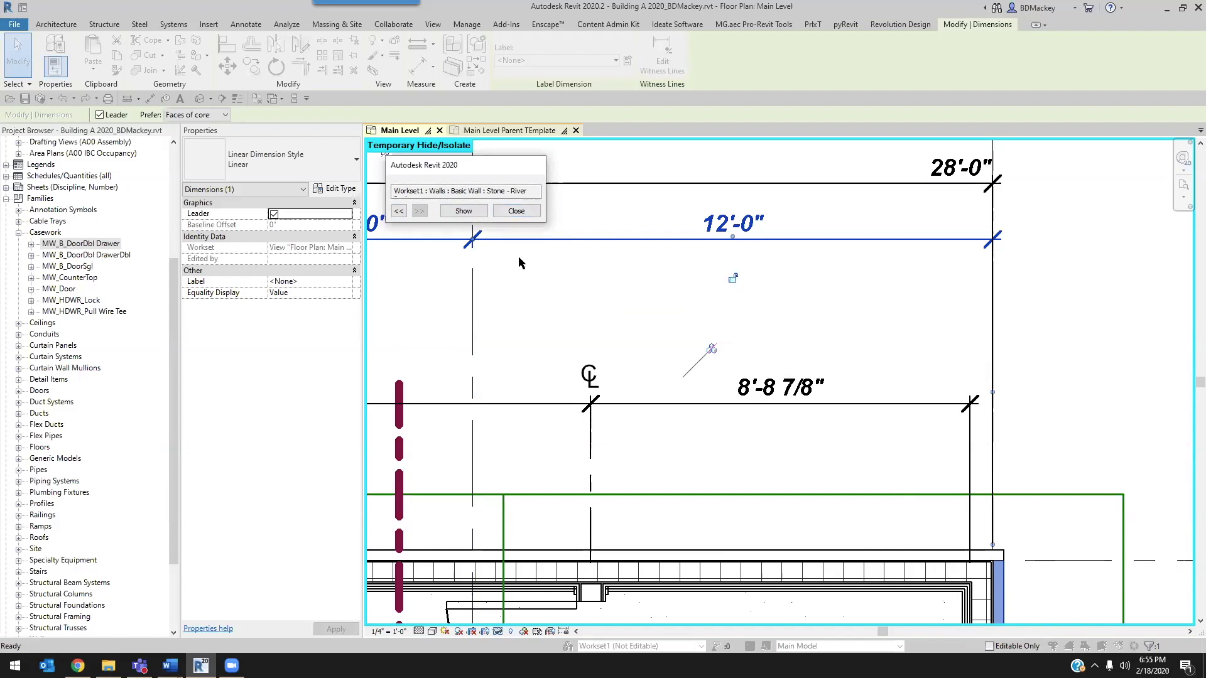
left_click(398, 212)
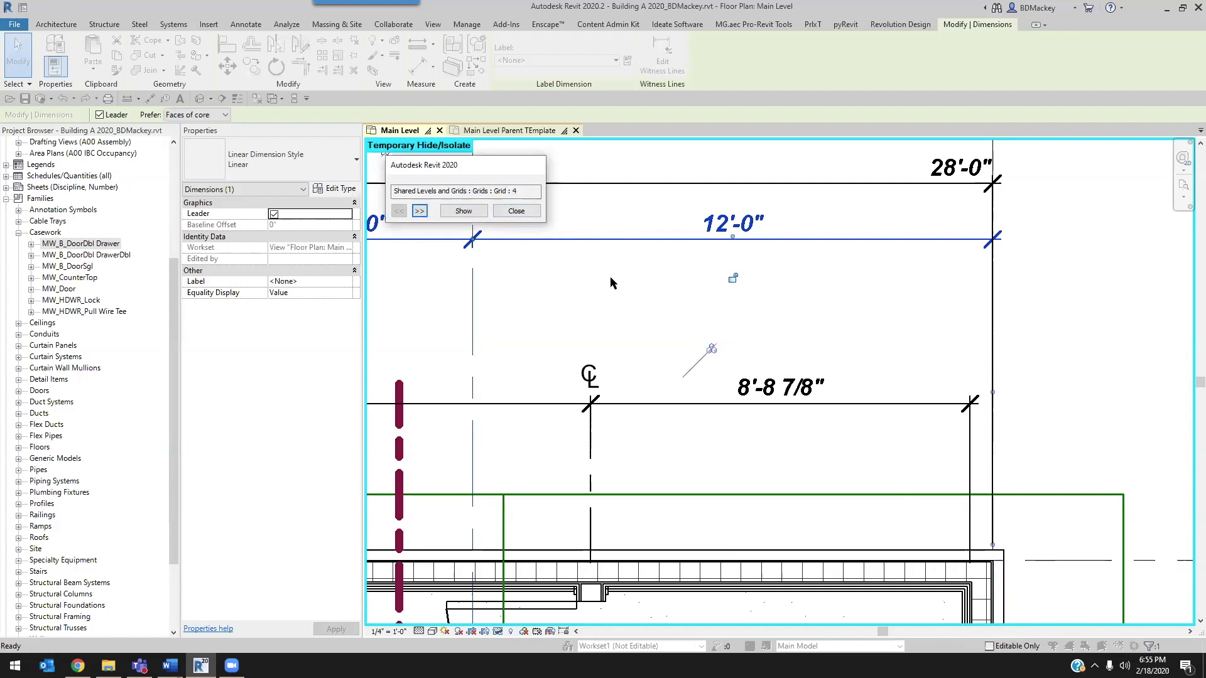
left_click(521, 212)
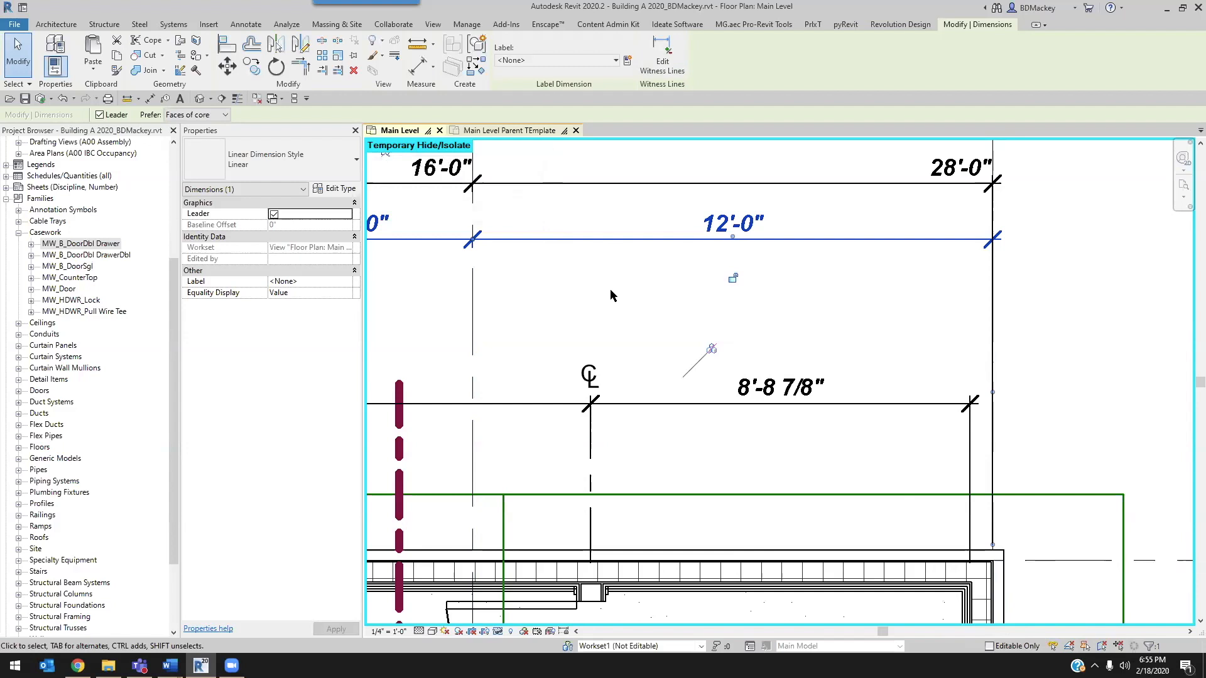
Step: Deselect the dimension string and select grid 5 to examine its constraint lock, then clear the selection
scroll(609, 289, "down", 2)
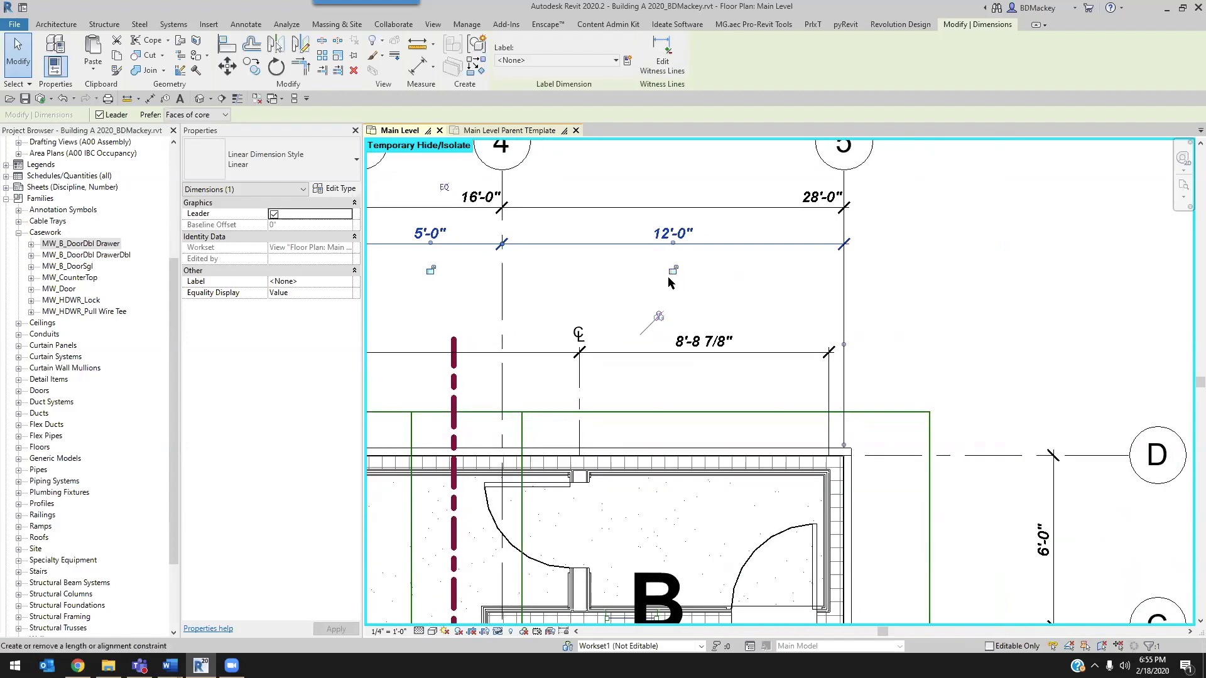
left_click(737, 289)
middle_click_drag(737, 284, 694, 309)
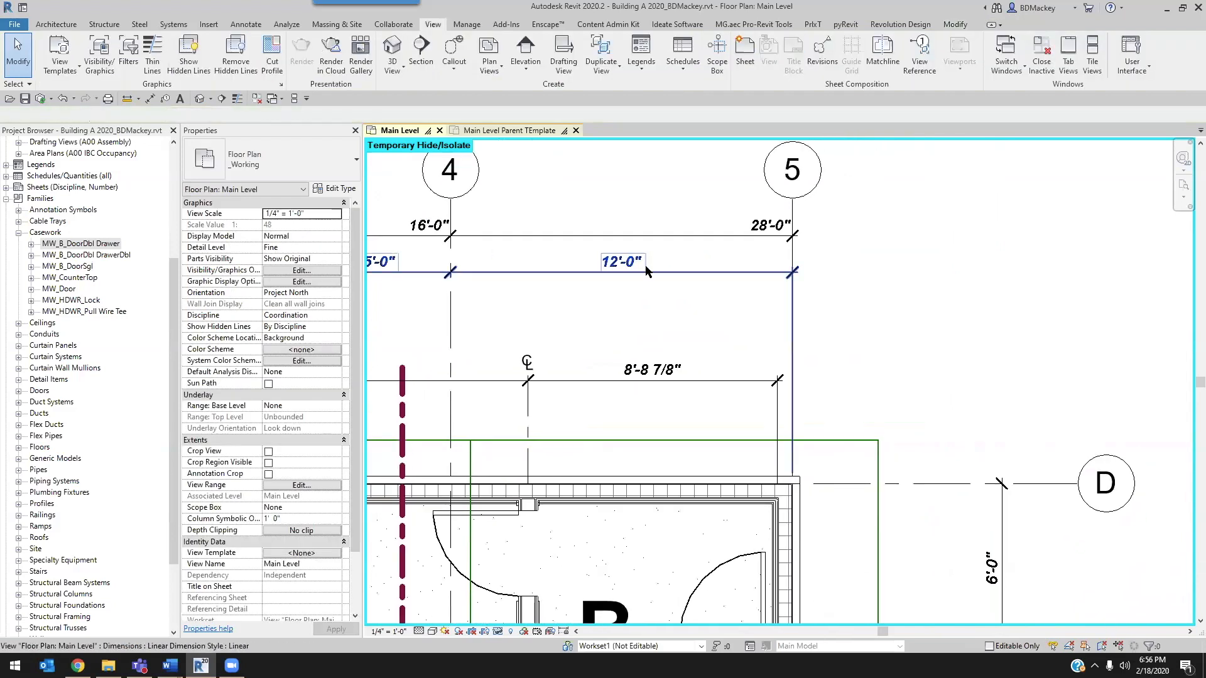
left_click(794, 206)
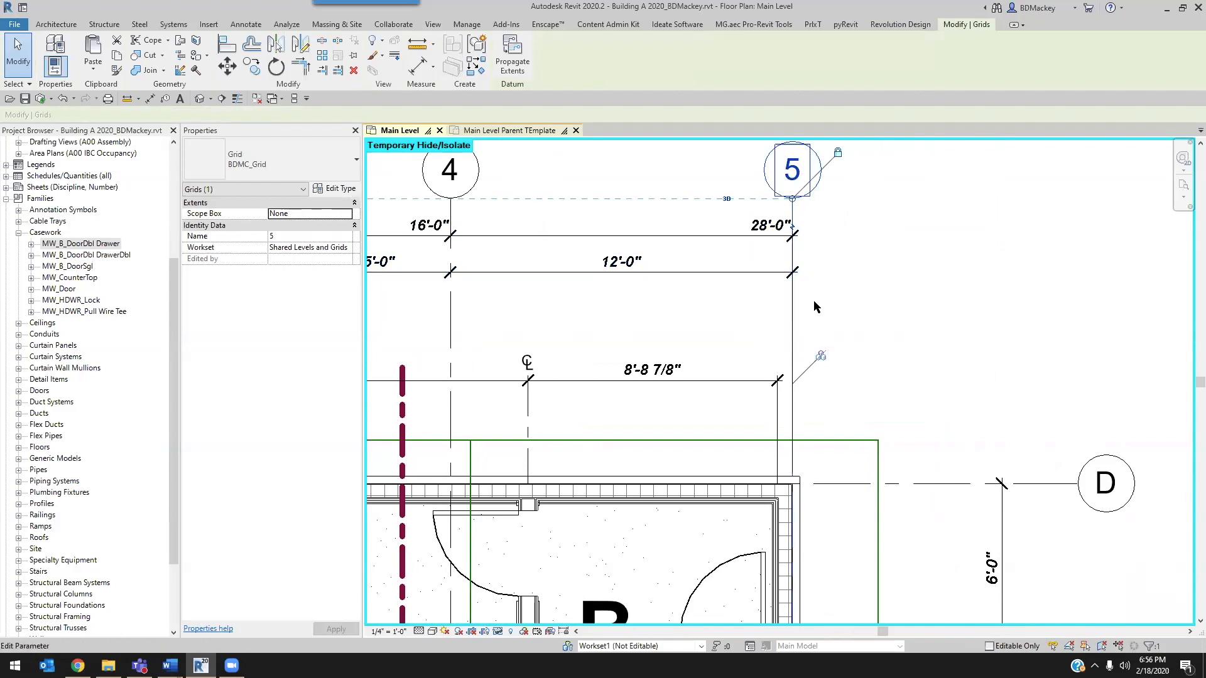
left_click(853, 261)
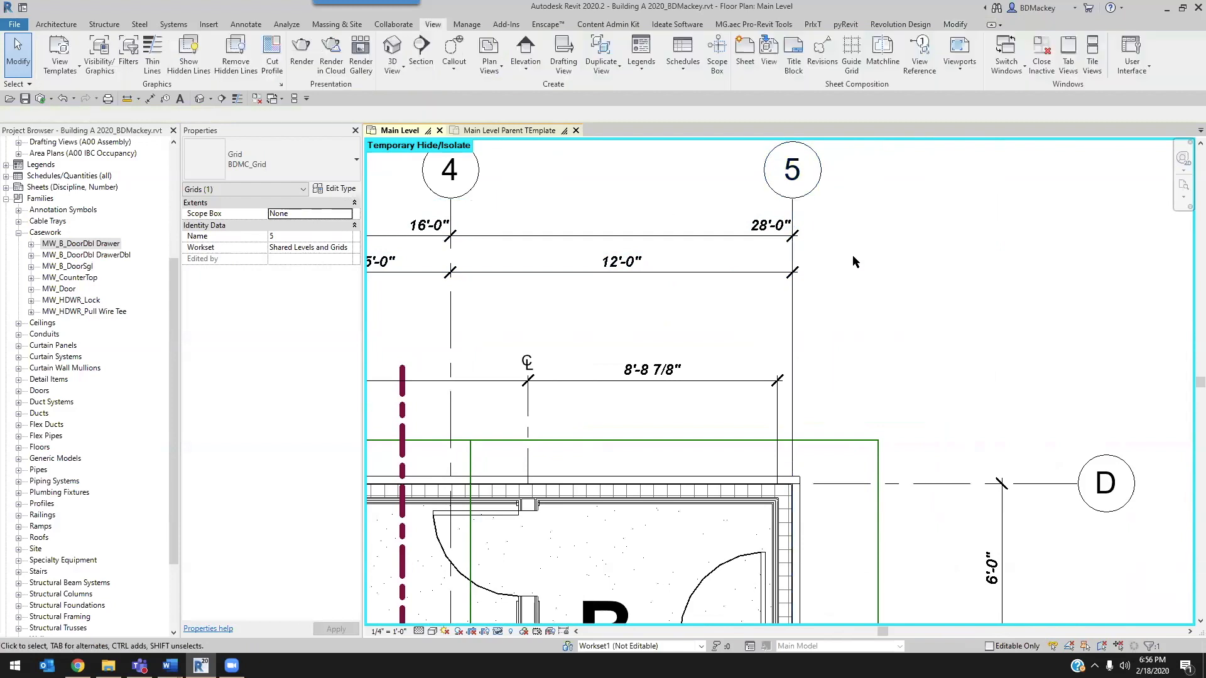
middle_click_drag(717, 330, 817, 303)
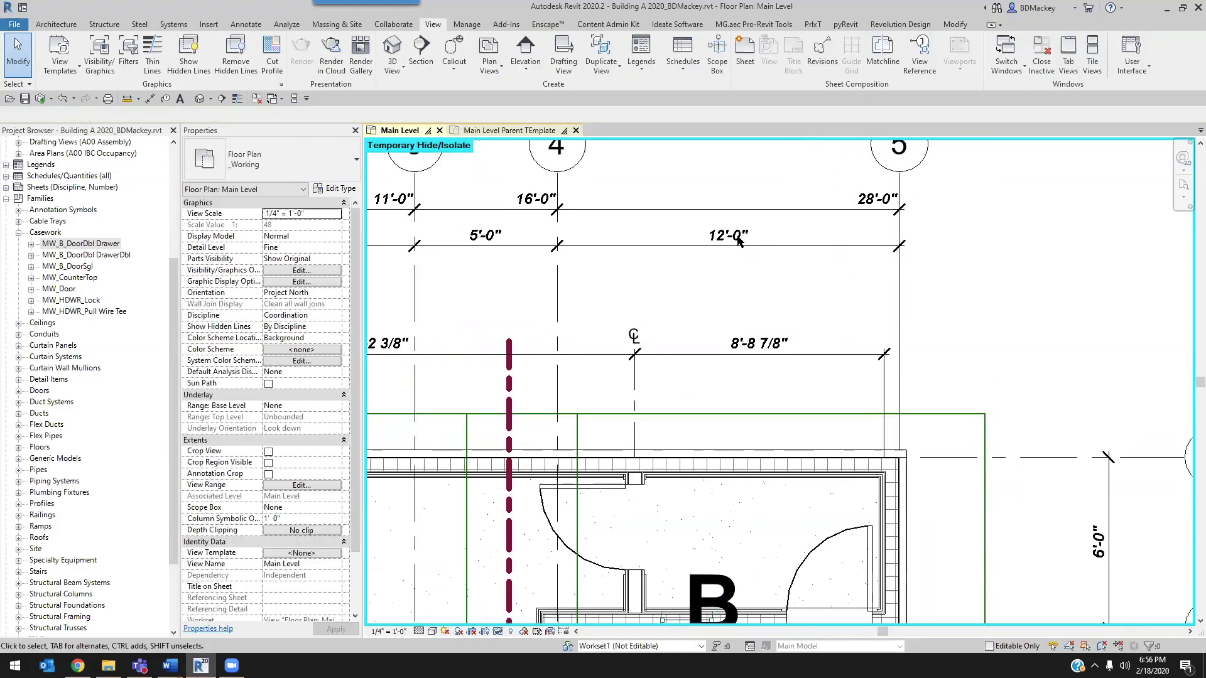
Step: Select the overall dimension string across grids 1 to 5 and run Show Related on its EQ equality toggle
left_click(689, 244)
scroll(623, 295, "down", 2)
middle_click_drag(624, 295, 811, 276)
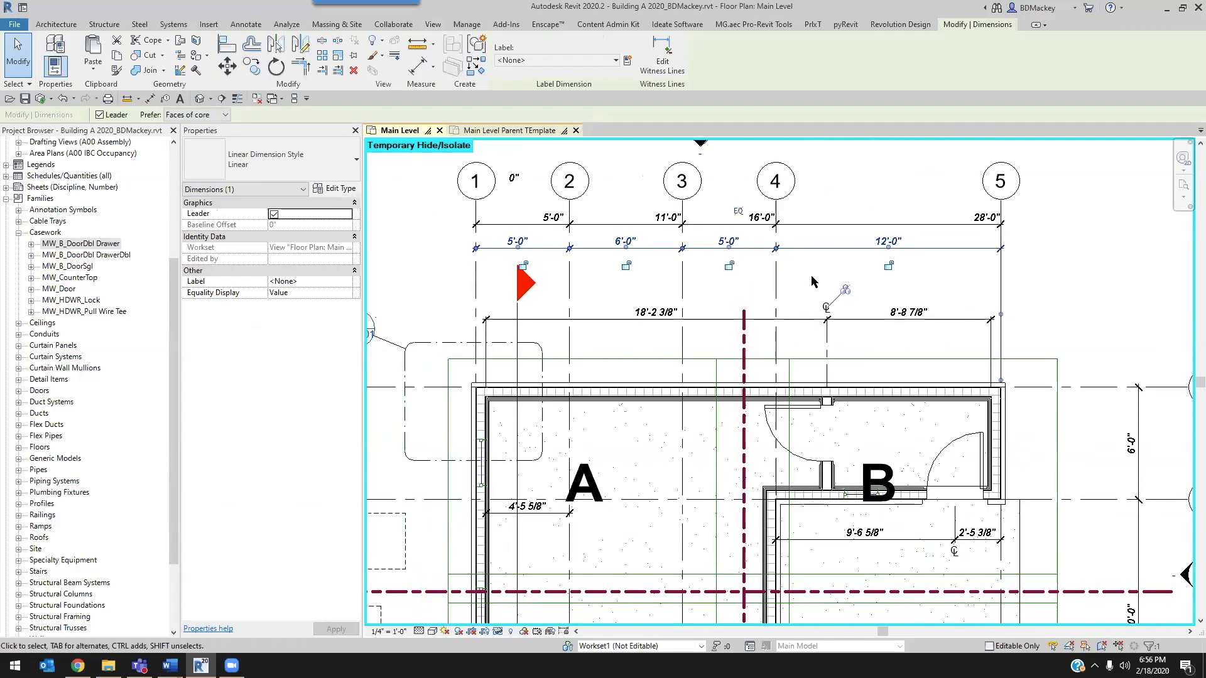
scroll(812, 276, "up", 1)
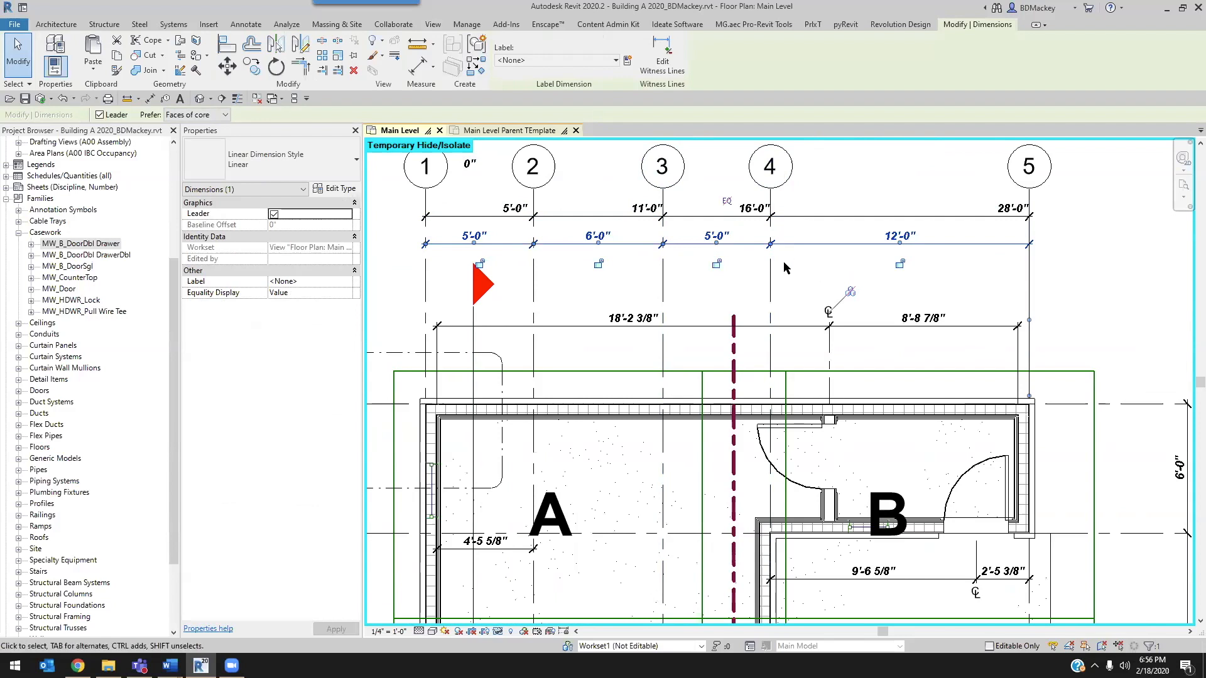
right_click(726, 205)
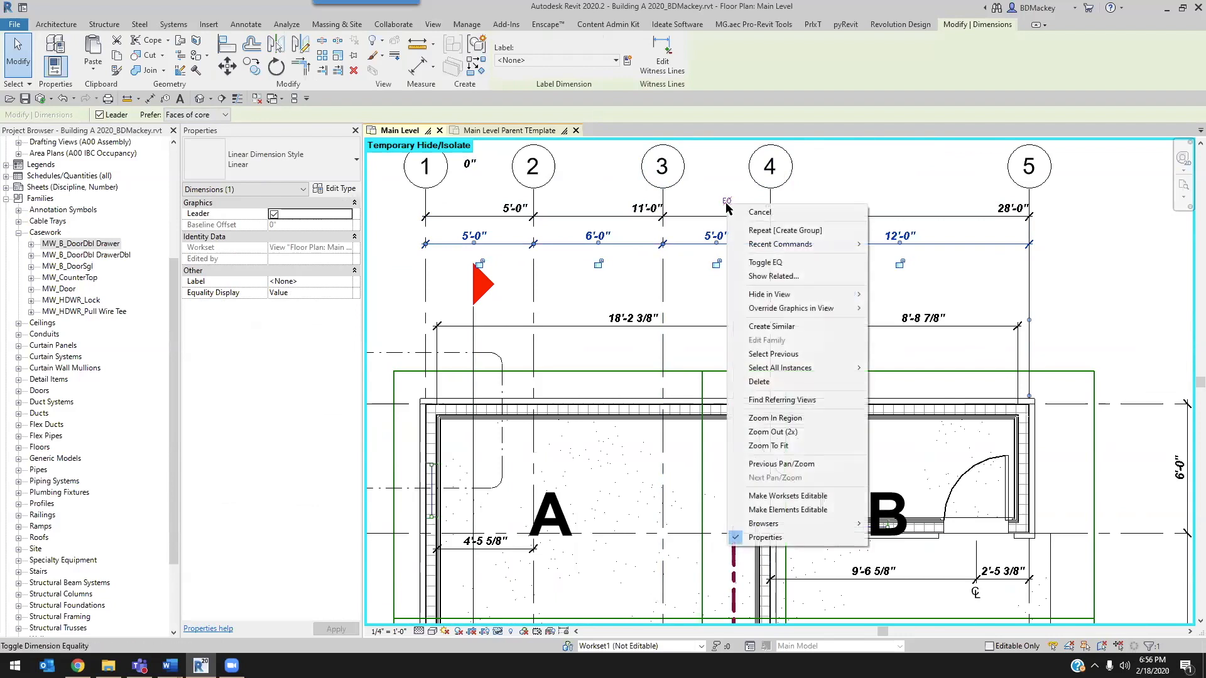
left_click(779, 276)
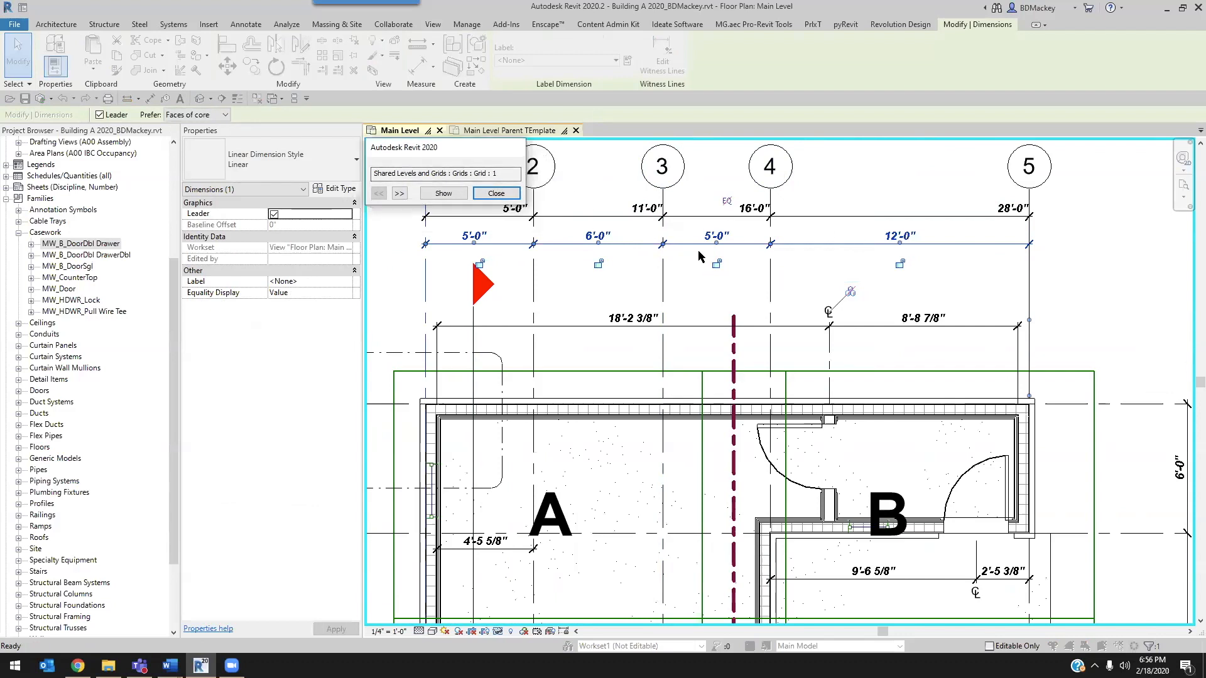
Step: Step forward and back through the elements related to the dimension string's equality toggle, close the list and deselect the string
left_click(398, 194)
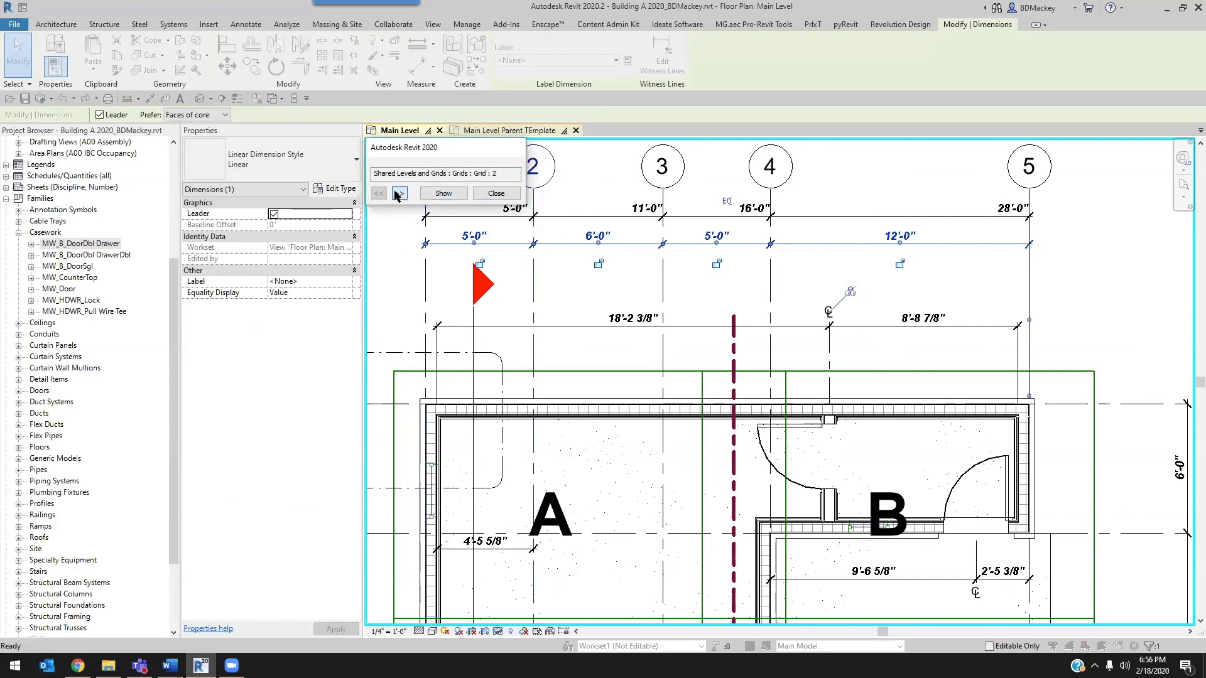
left_click(398, 193)
left_click(398, 194)
left_click(398, 193)
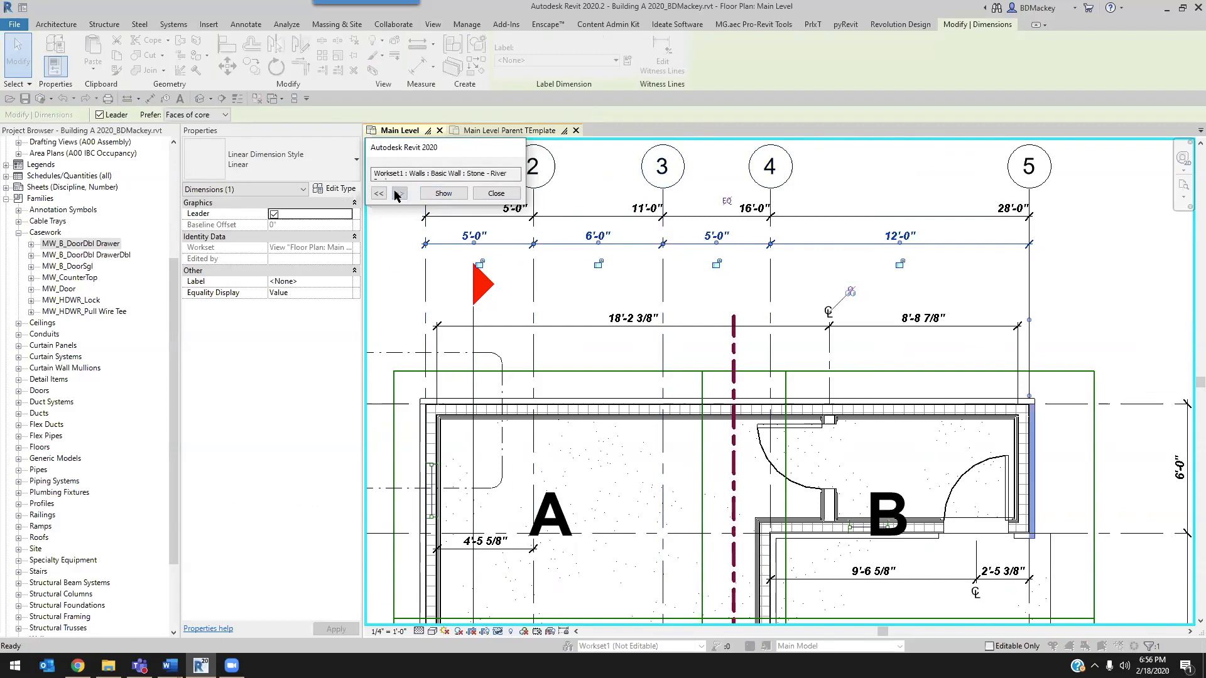
left_click(381, 194)
left_click(382, 194)
left_click(381, 194)
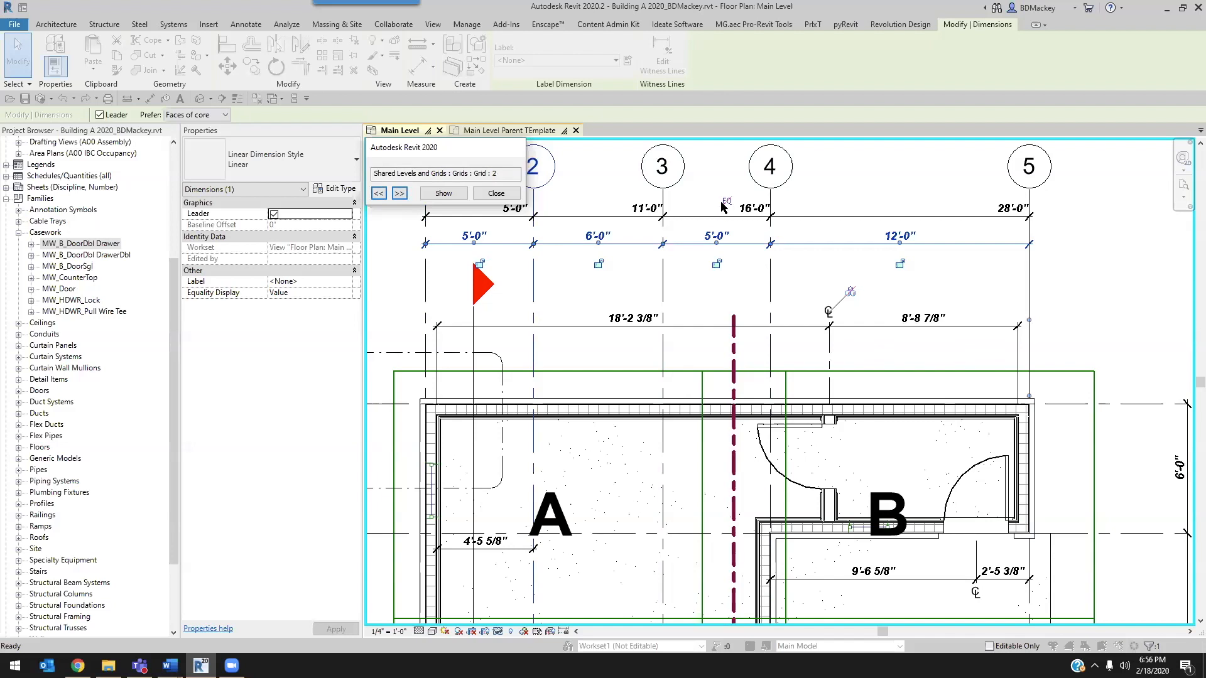
left_click(496, 194)
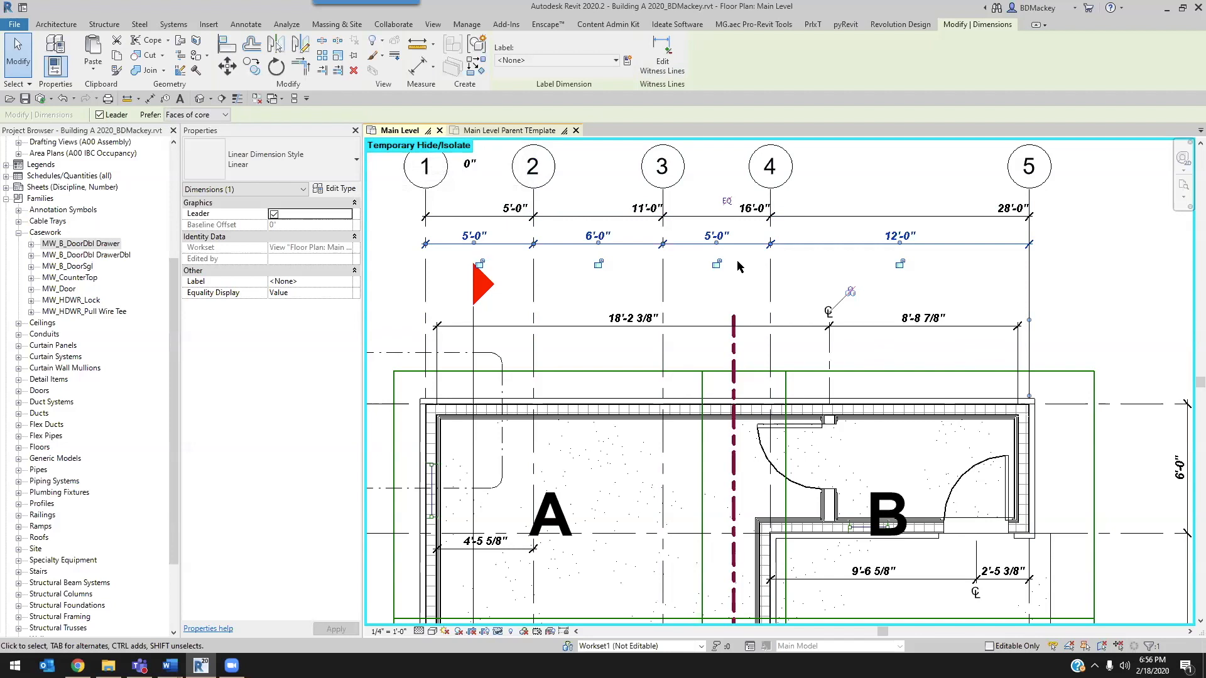
left_click(815, 191)
middle_click_drag(815, 198, 782, 269)
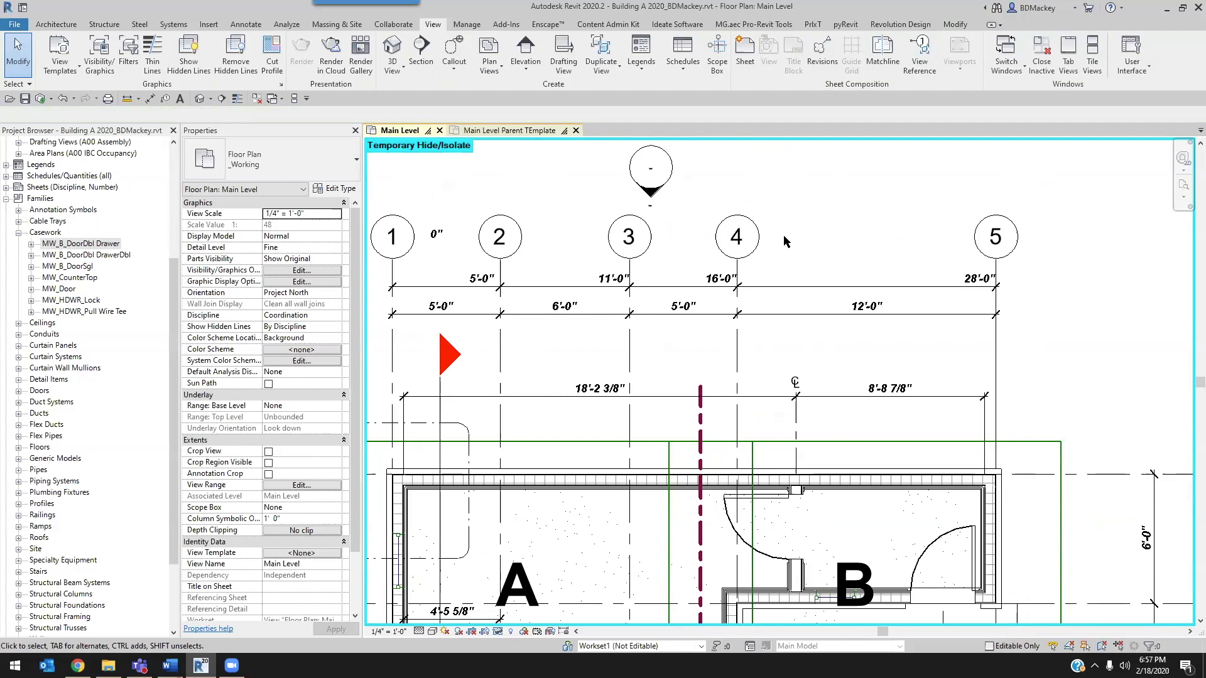
Step: Review the subcategories under Dimensions in the Main Level plan's annotation visibility overrides, leaving the settings as they are
key("v")
key("g")
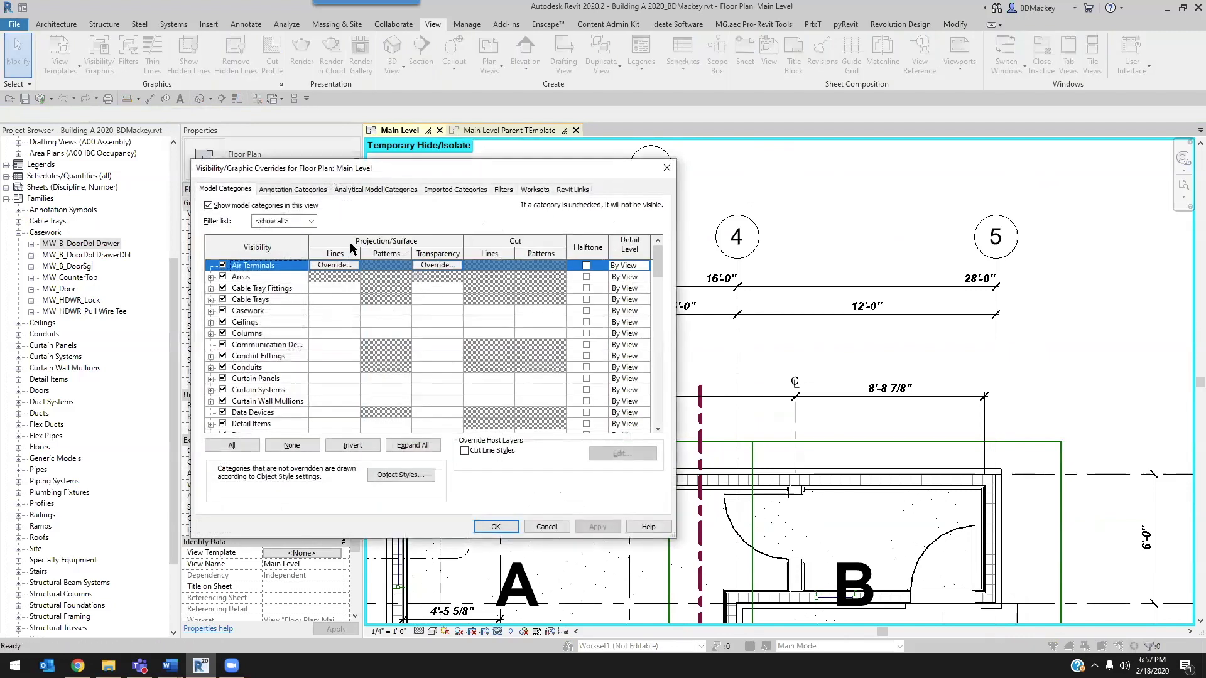
left_click(291, 189)
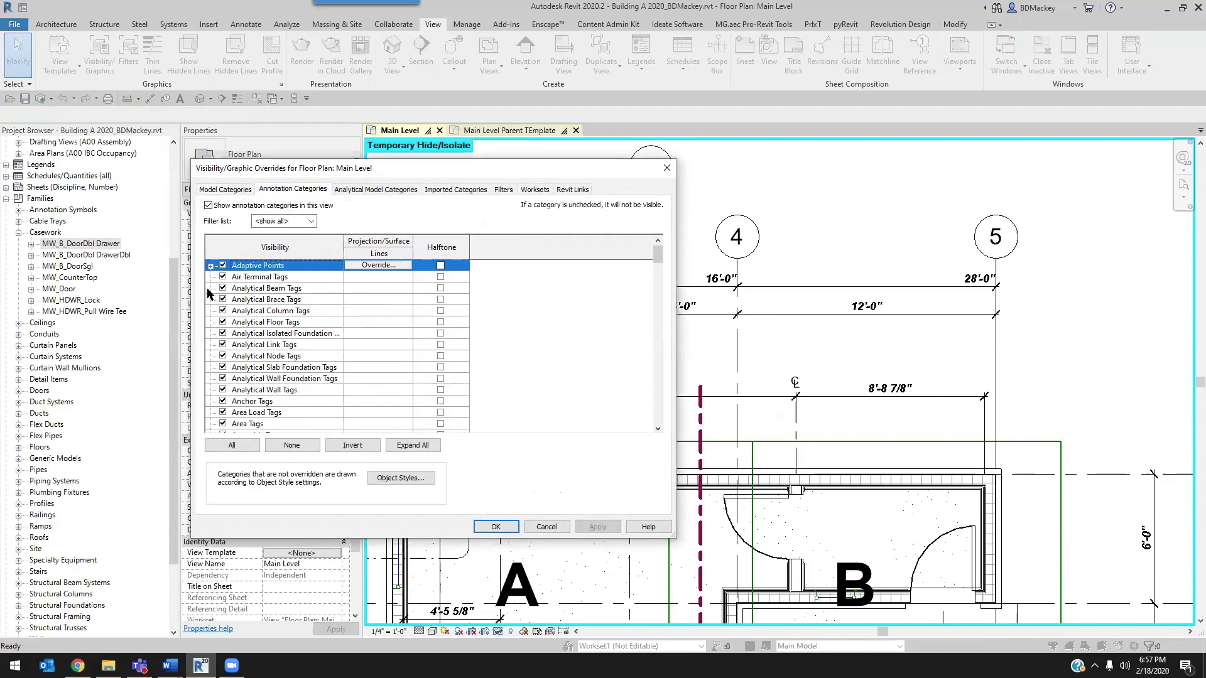
scroll(256, 320, "down", 10)
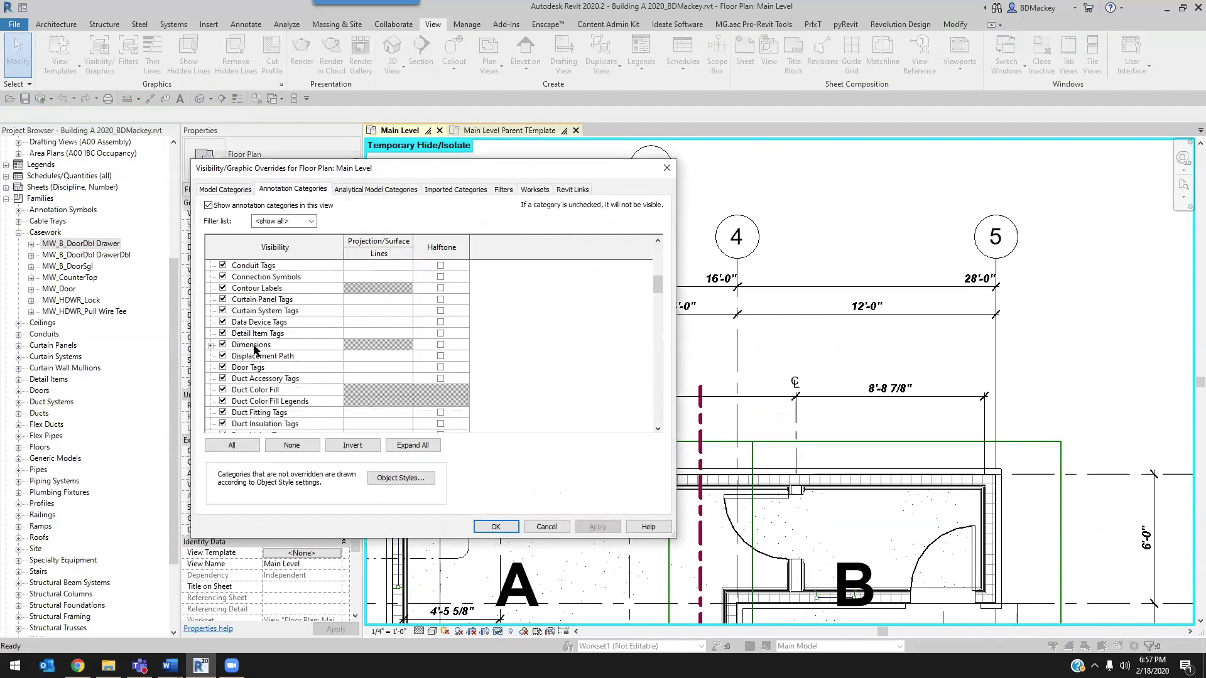
left_click(211, 345)
left_click(236, 354)
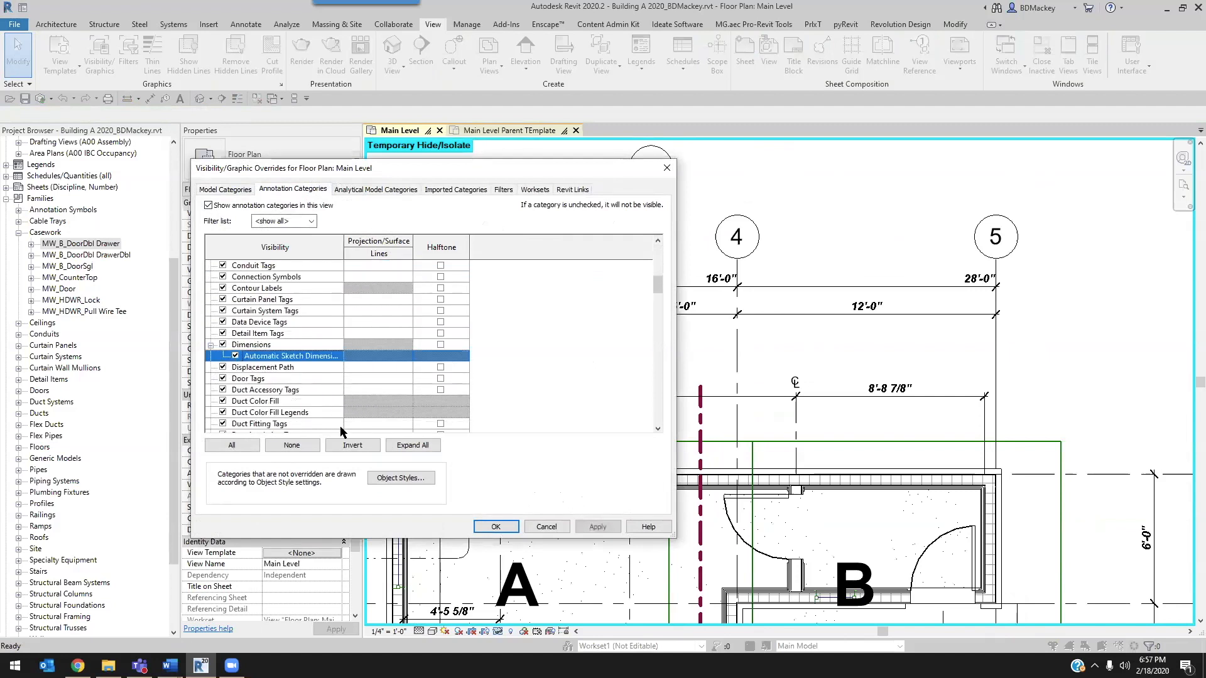
left_click(500, 527)
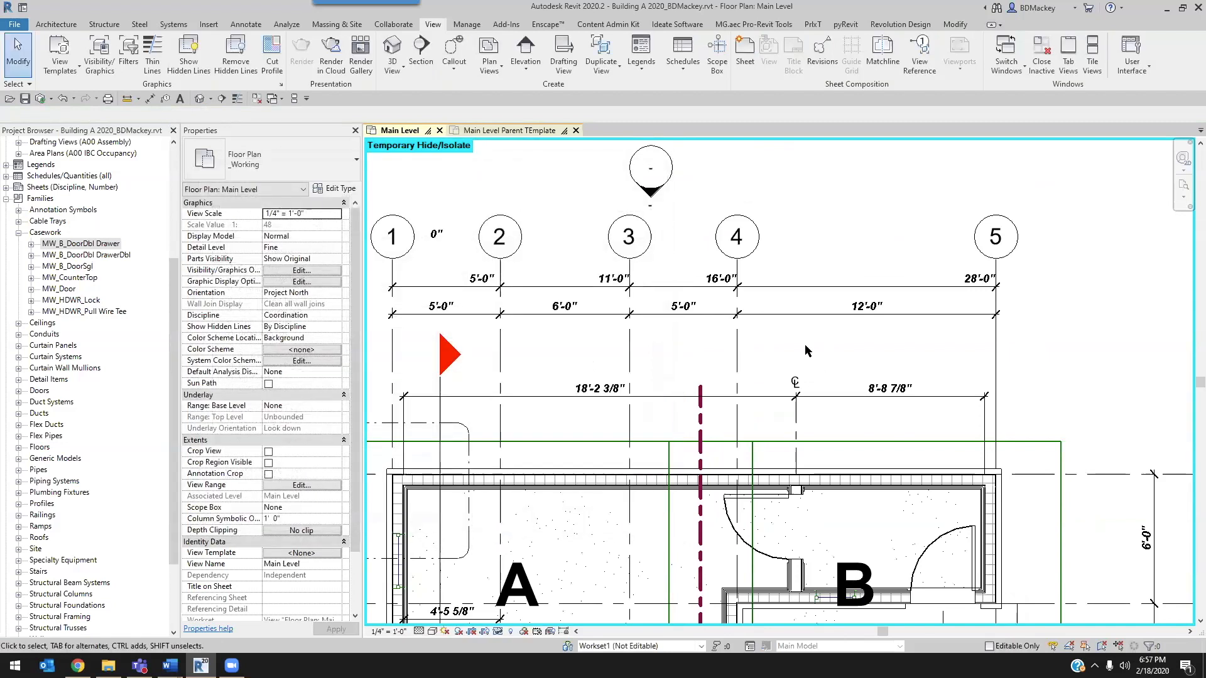
scroll(805, 344, "down", 3)
scroll(1050, 385, "up", 5)
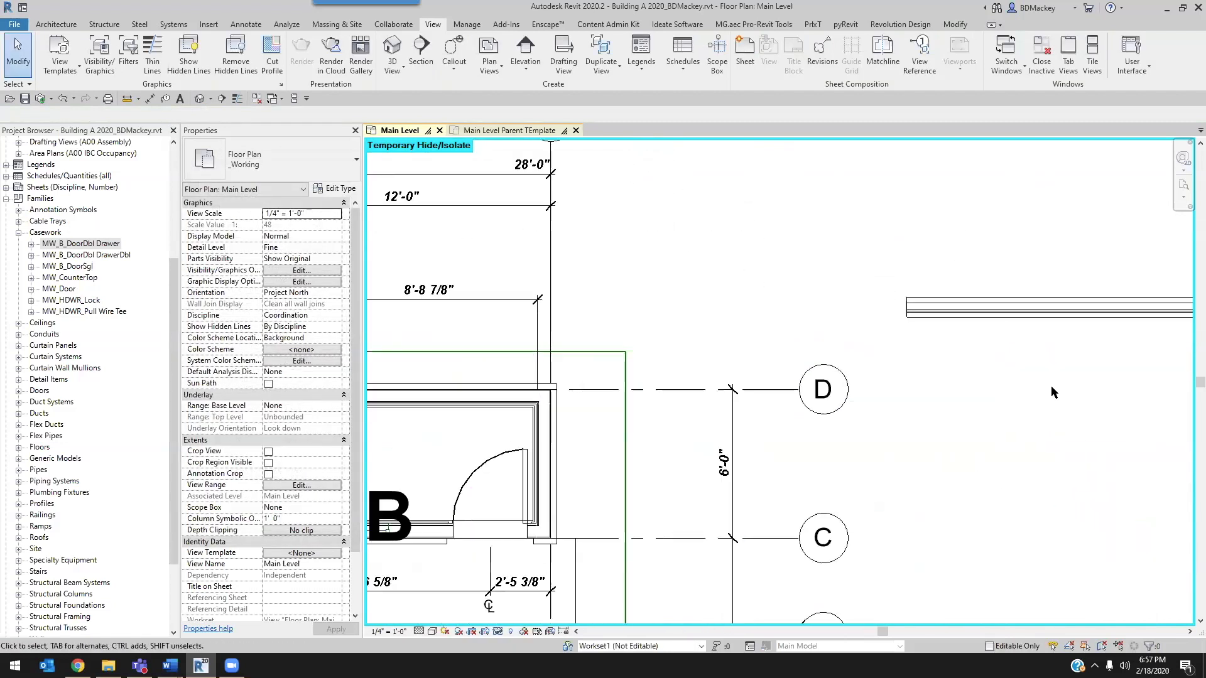
left_click_drag(927, 330, 863, 255)
left_click(912, 356)
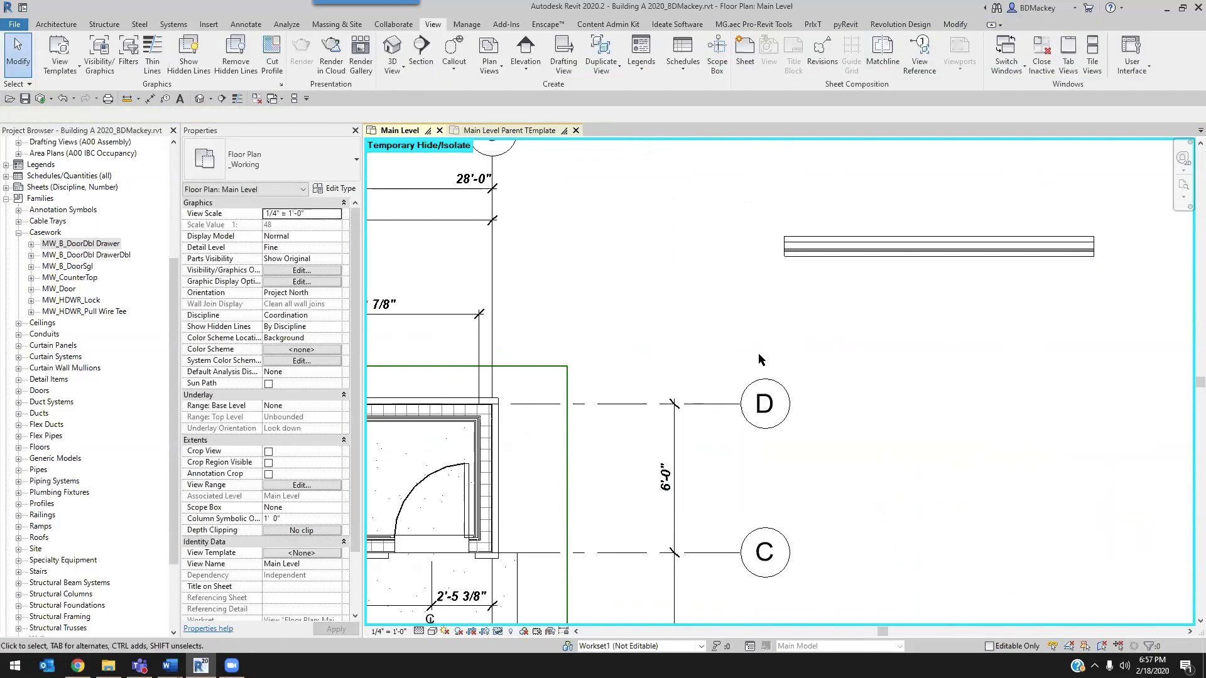
key("n")
key("f")
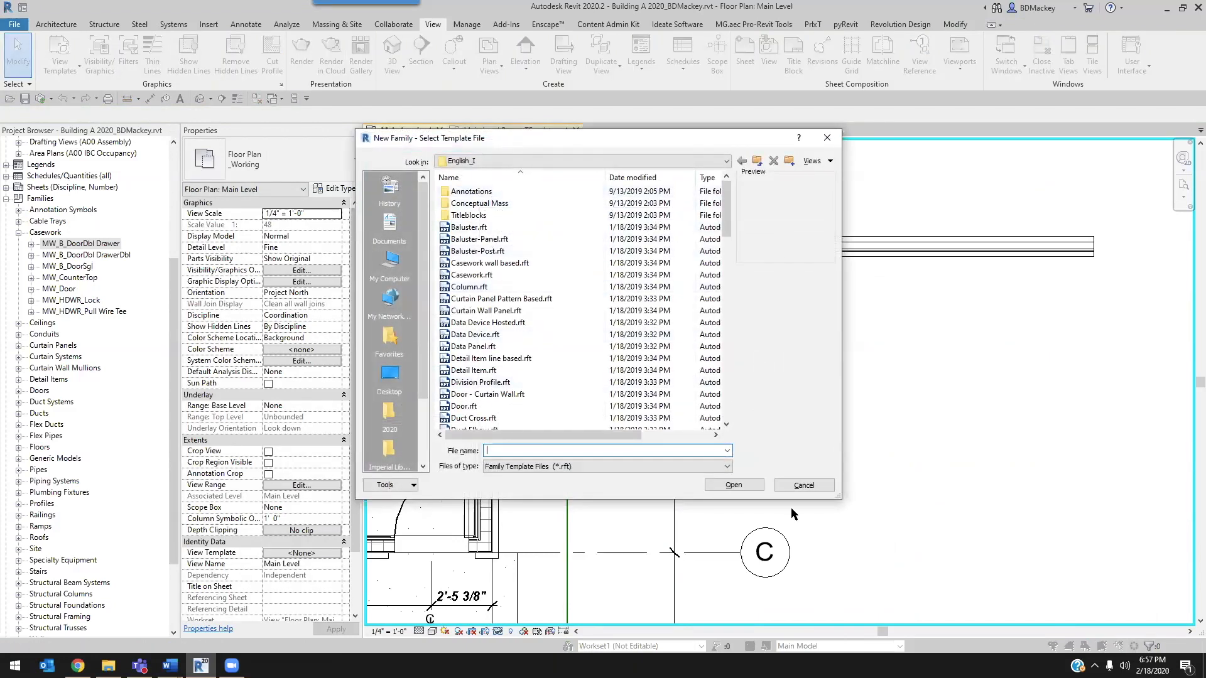
left_click(804, 485)
Step: Select grid C and run Show Related on the alignment lock attached to its bubble end
scroll(662, 348, "down", 3)
middle_click_drag(790, 376, 1014, 407)
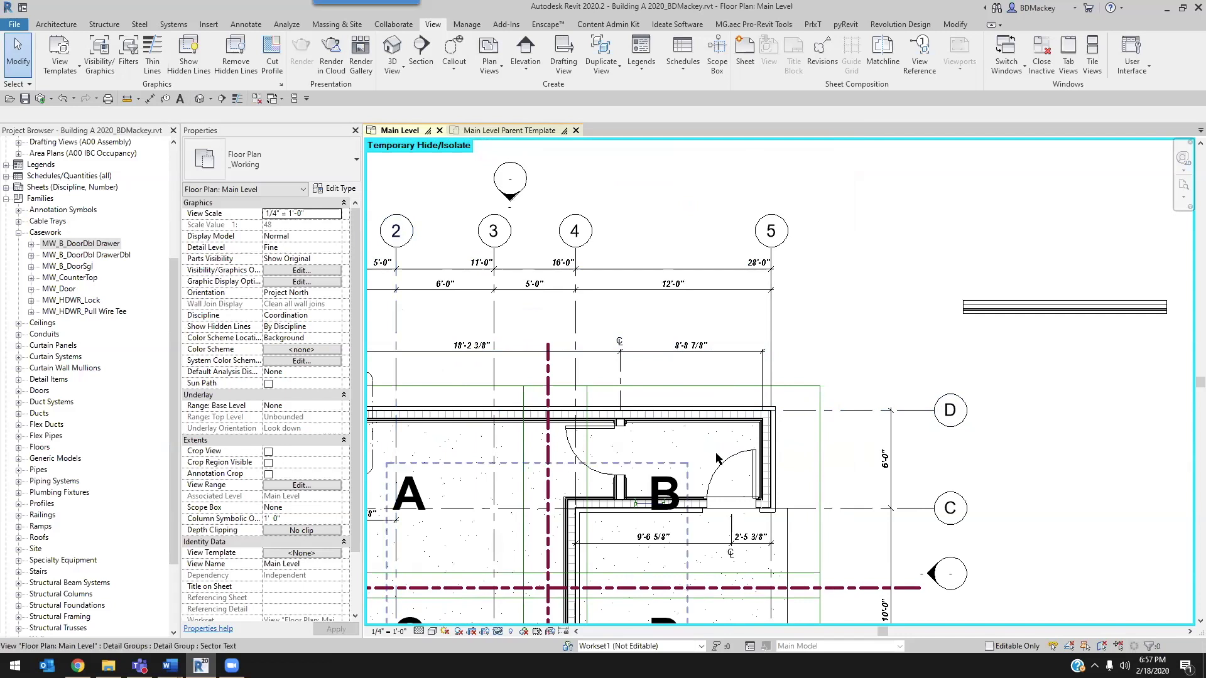
middle_click_drag(842, 223, 765, 36)
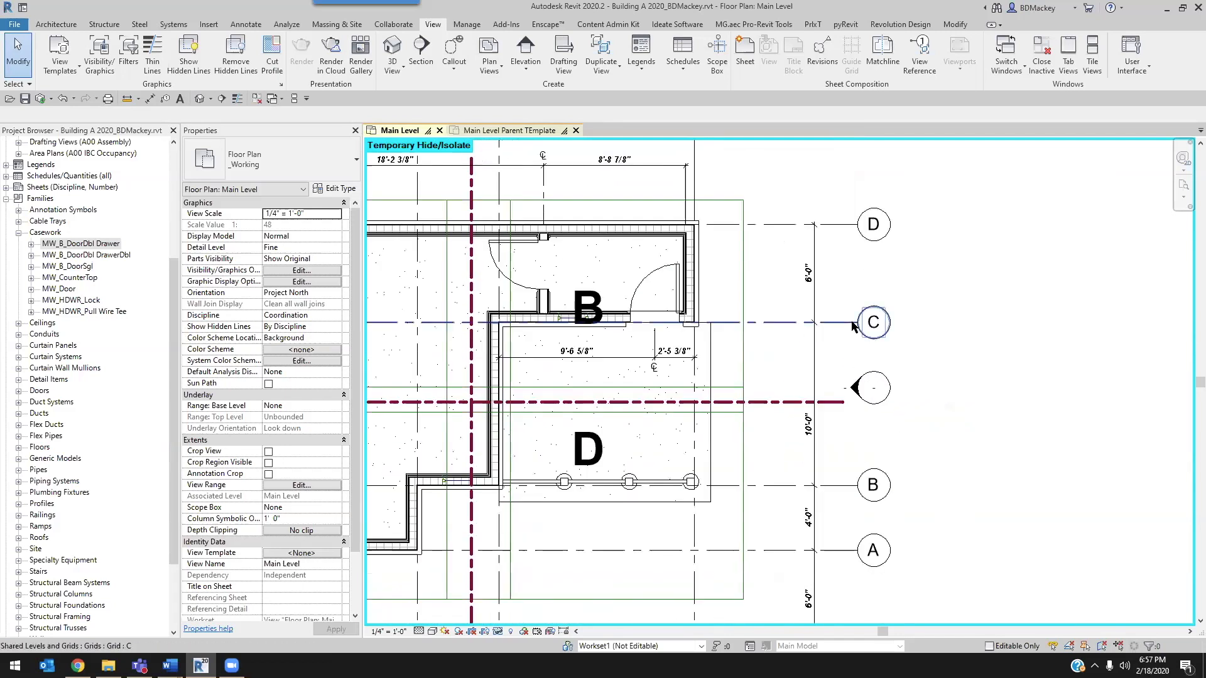
left_click(879, 328)
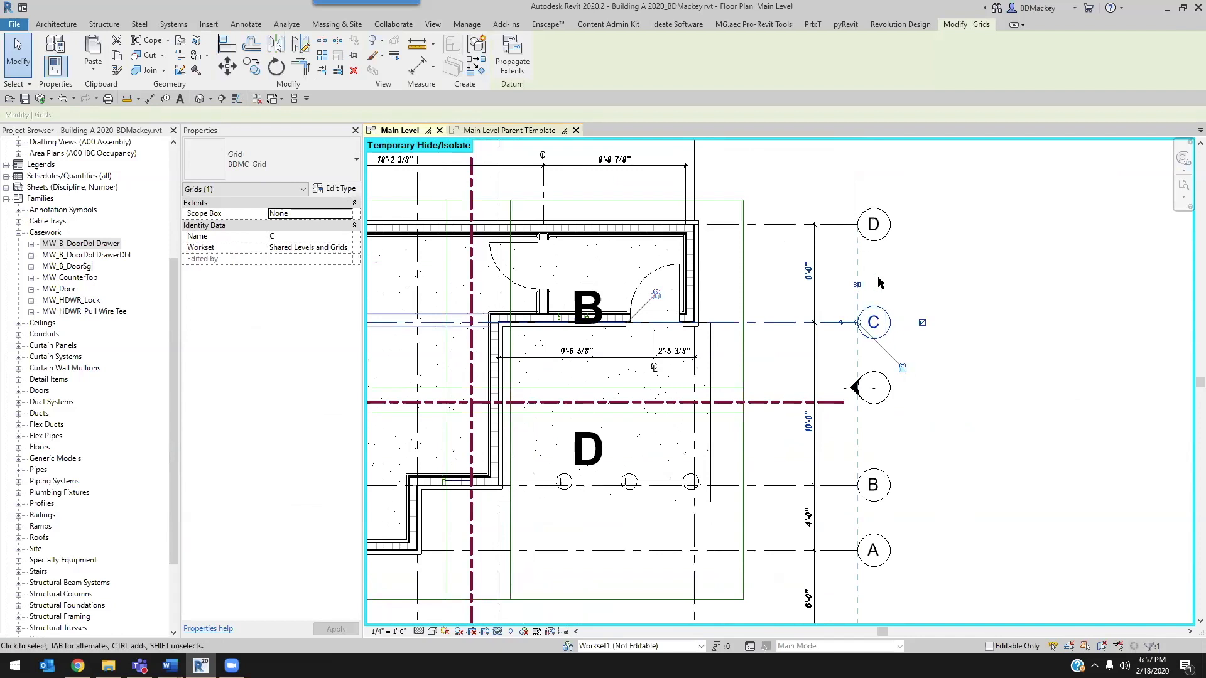
scroll(881, 402, "down", 1)
middle_click_drag(909, 520, 873, 457)
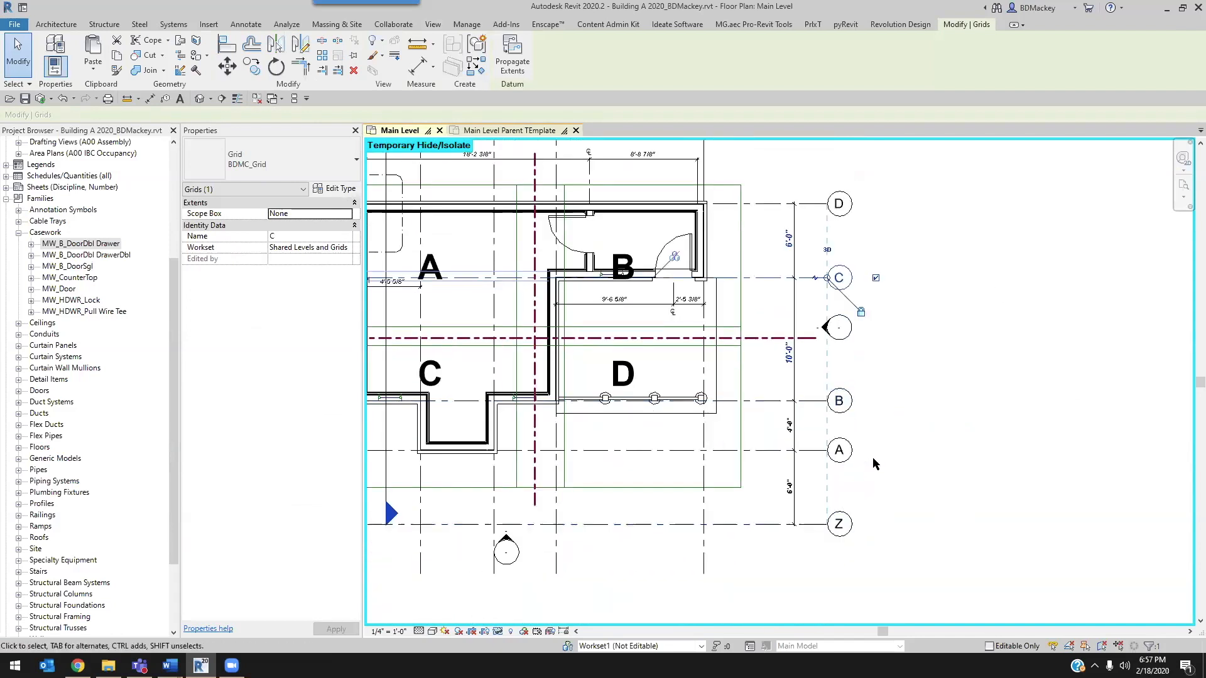
scroll(873, 285, "up", 2)
right_click(856, 319)
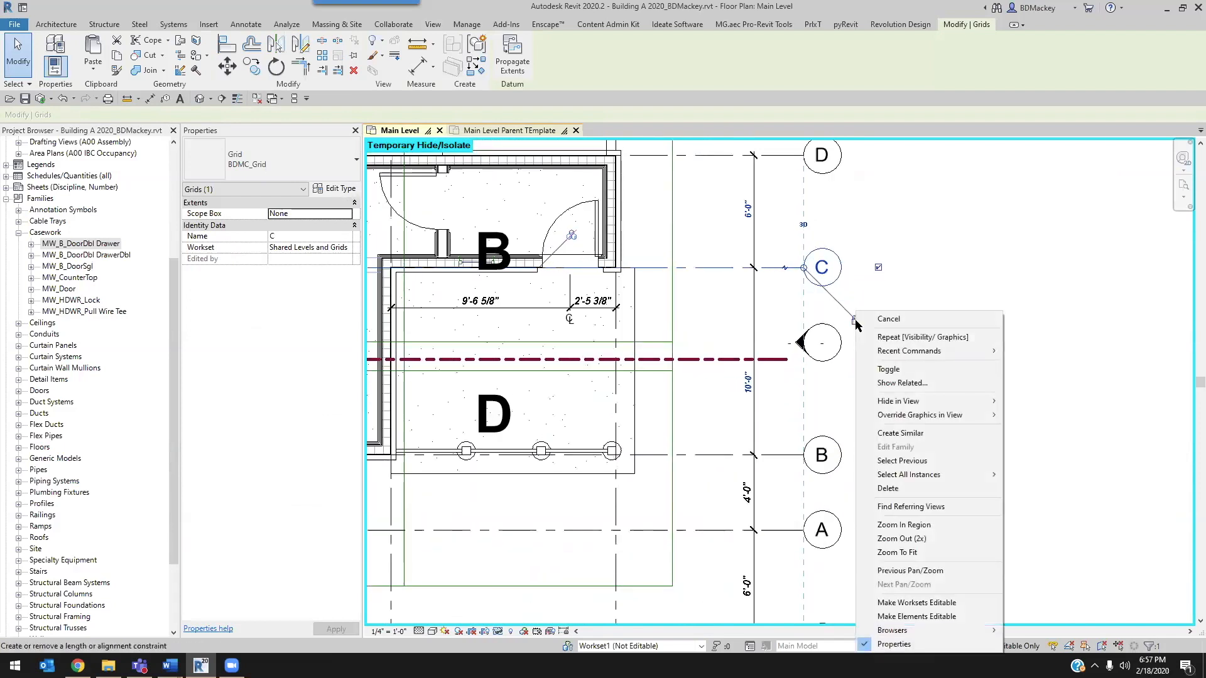
left_click(902, 383)
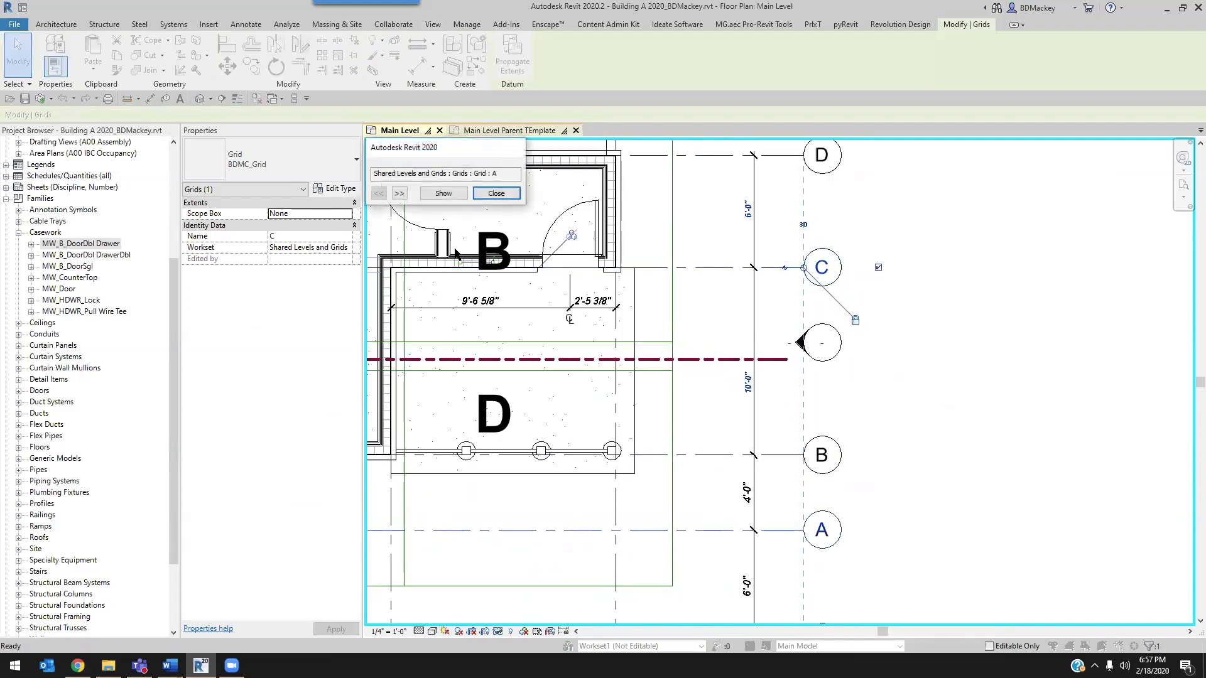
Step: Cycle through the grids tied to grid C's alignment lock, close the list and clear the grid selection
left_click(398, 194)
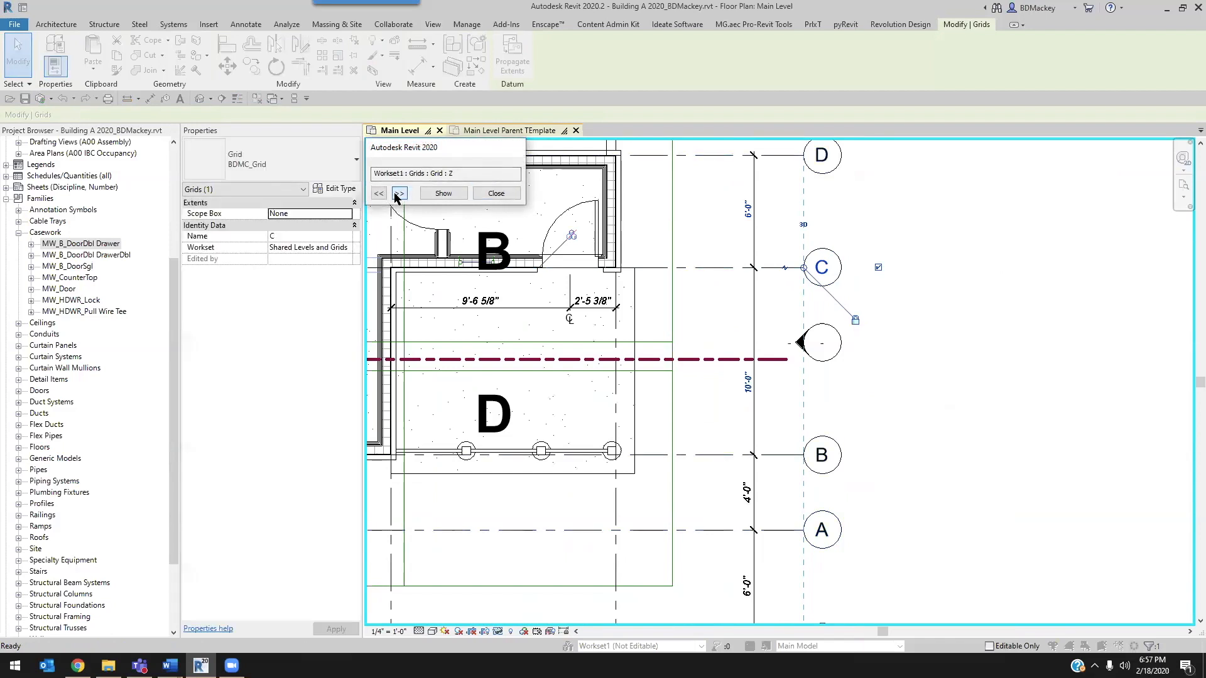
left_click(398, 194)
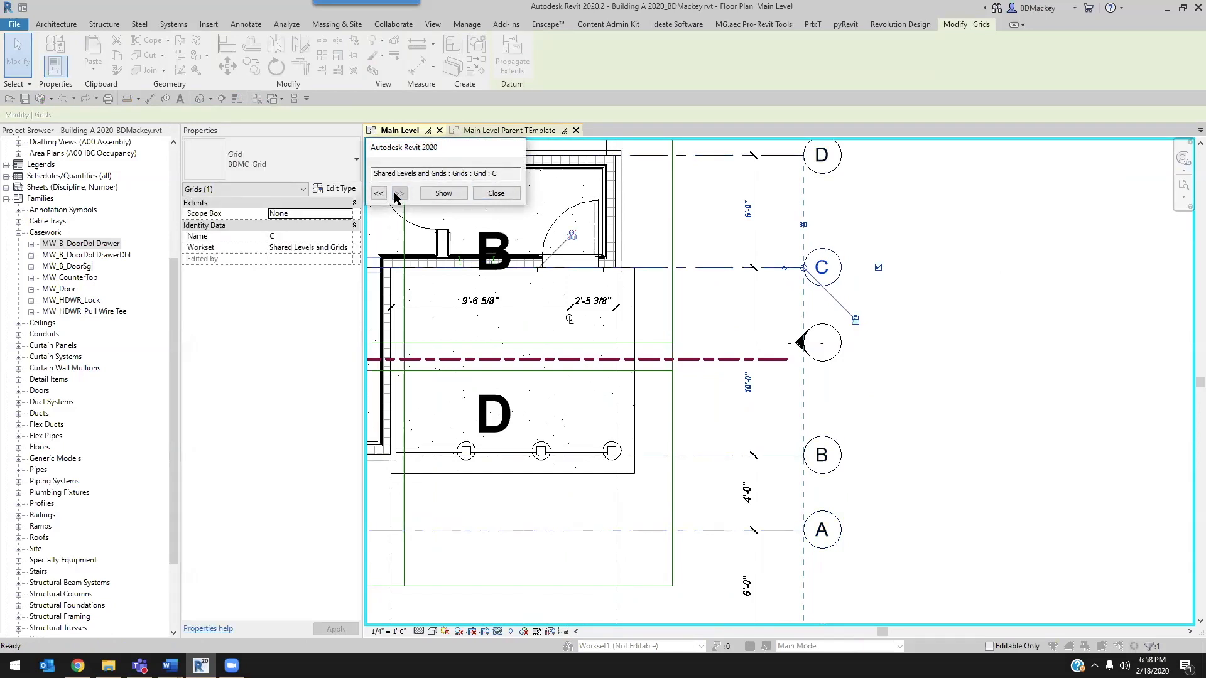
left_click(380, 193)
left_click(380, 194)
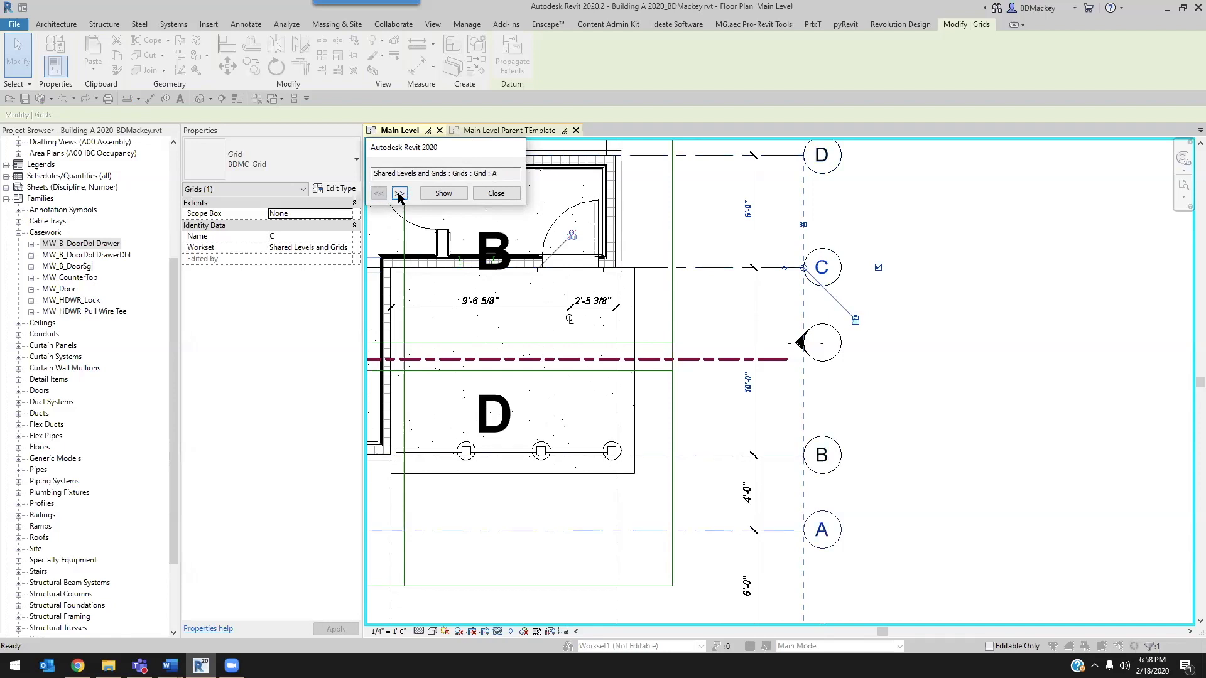
left_click(398, 193)
left_click(398, 193)
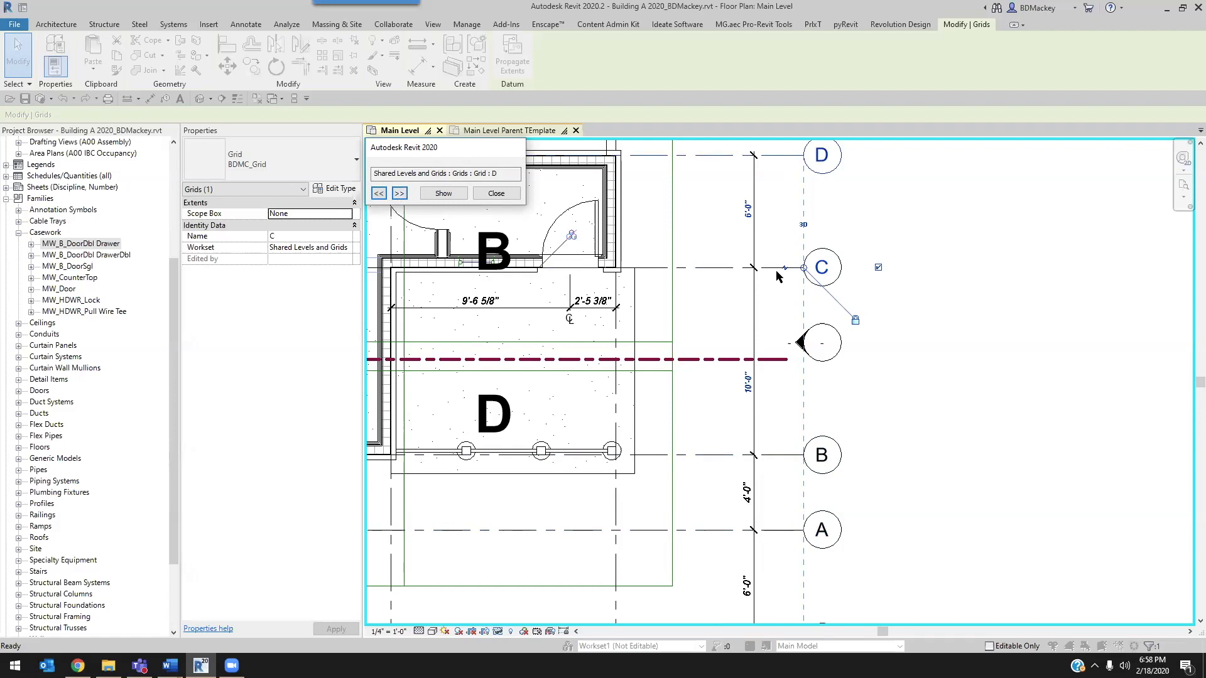
left_click(400, 193)
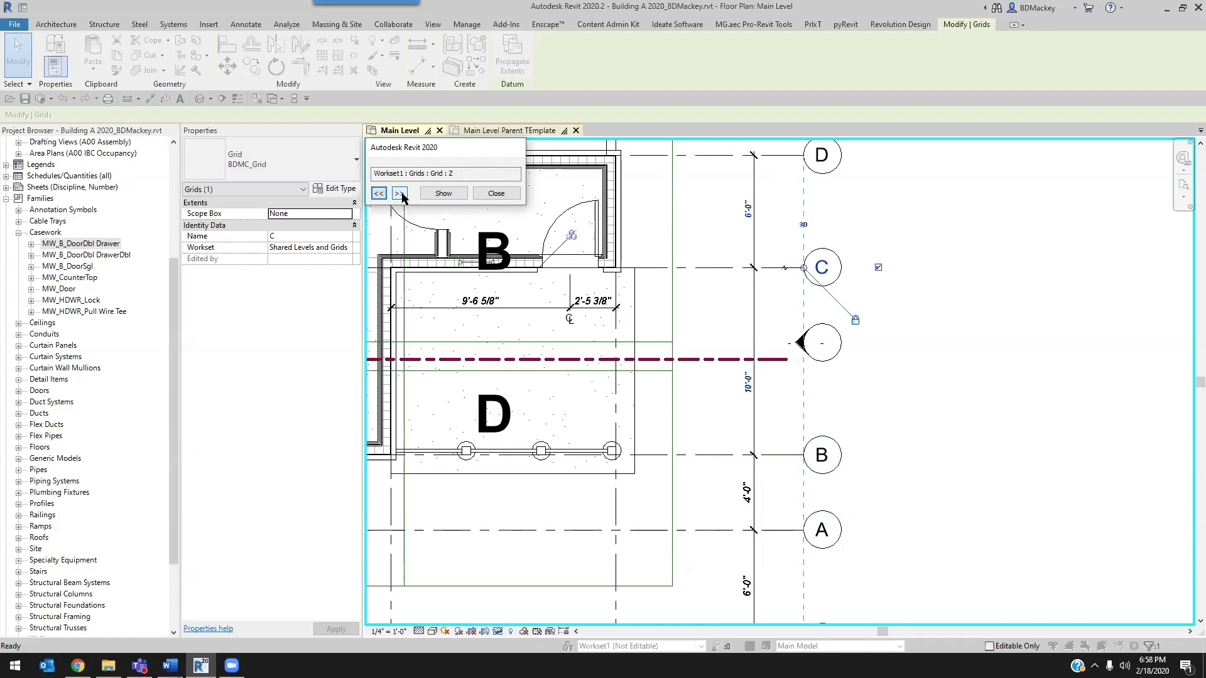
left_click(496, 193)
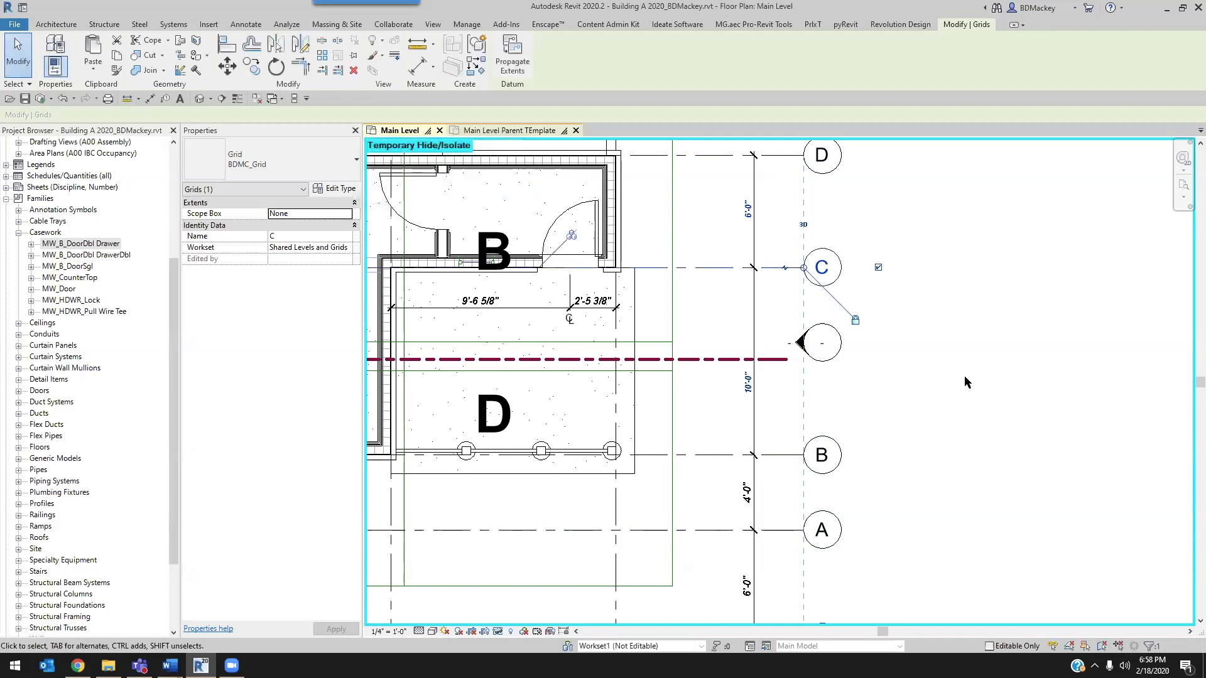
scroll(963, 375, "down", 2)
left_click(952, 386)
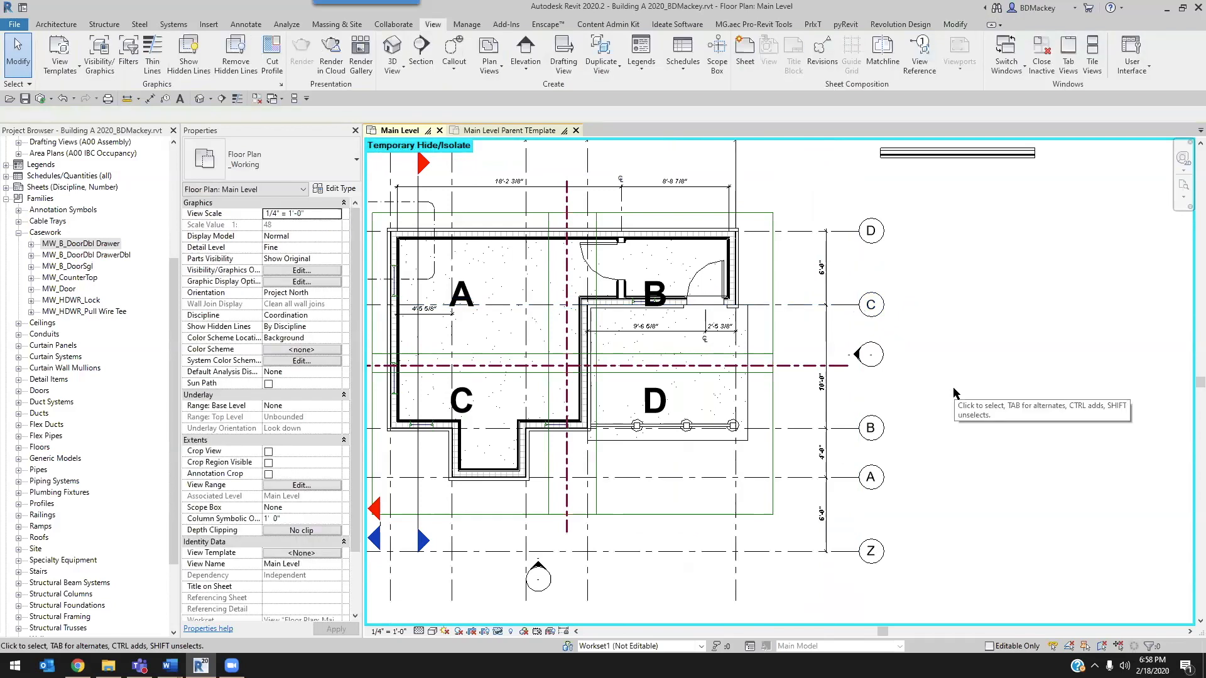
Step: Select the Stone - River Rock wall along the outer side of area B and run Show Related on it
left_click(715, 294)
scroll(734, 269, "up", 3)
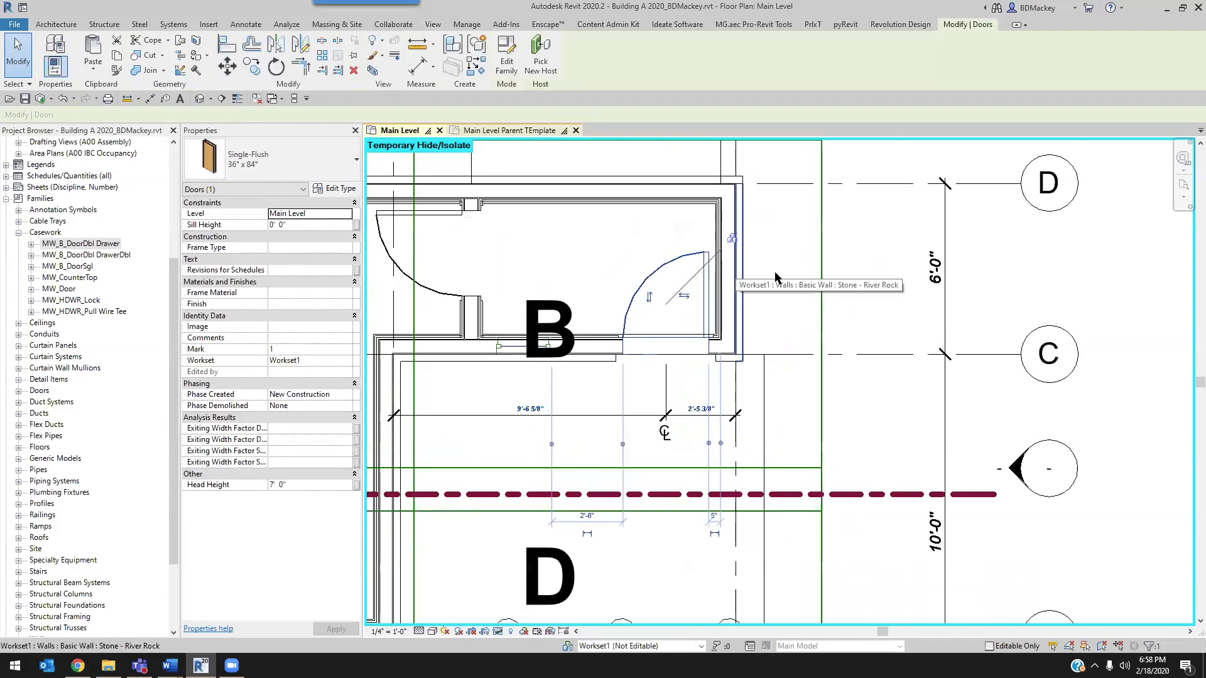
right_click(735, 245)
key("Escape")
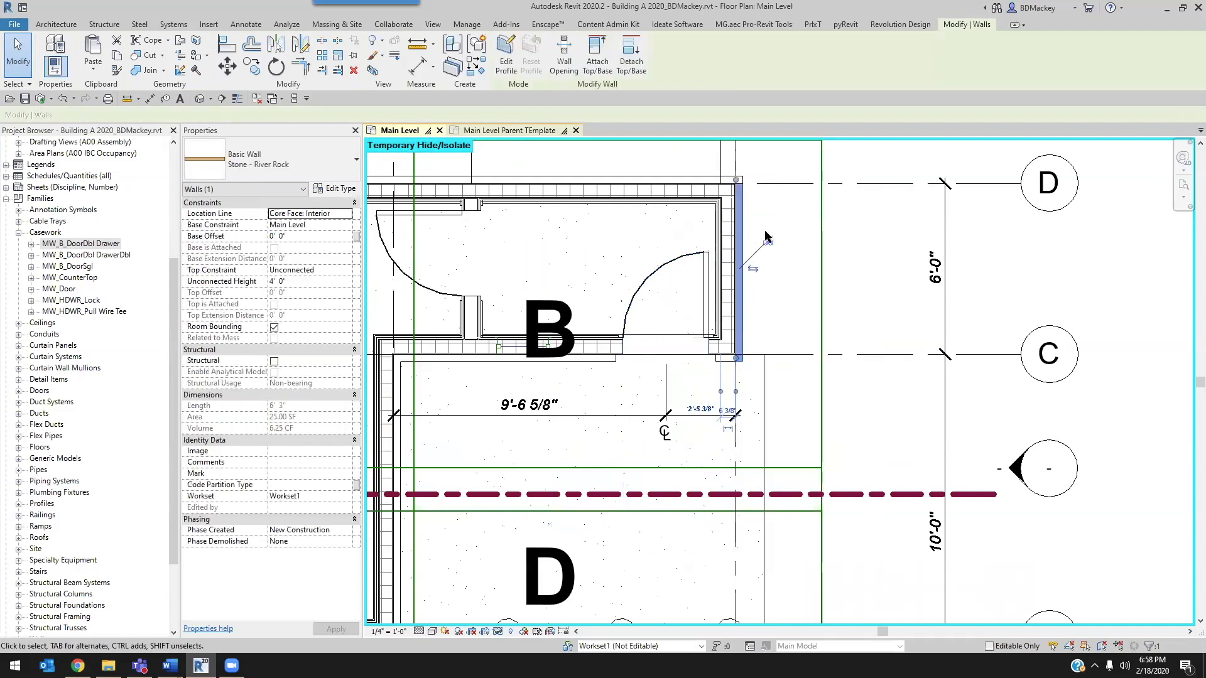
right_click(768, 238)
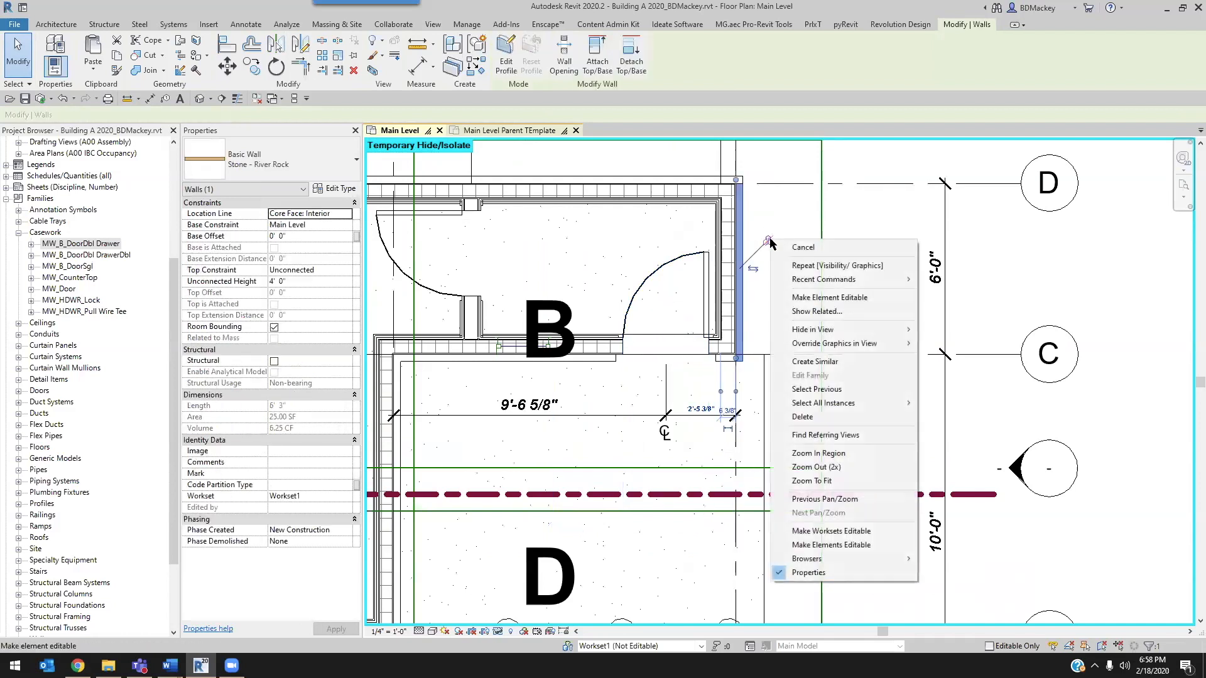
left_click(815, 311)
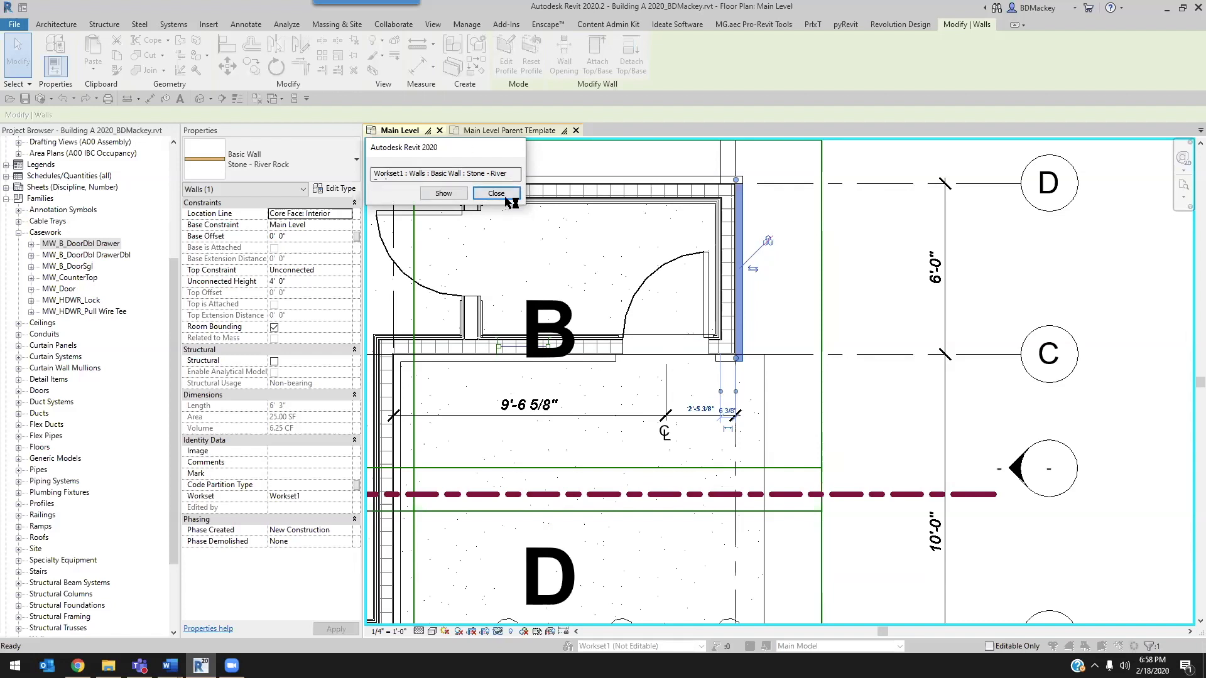
Step: Show the element related to the stone wall, highlight its full description in the list, close the list and deselect the wall
left_click(456, 194)
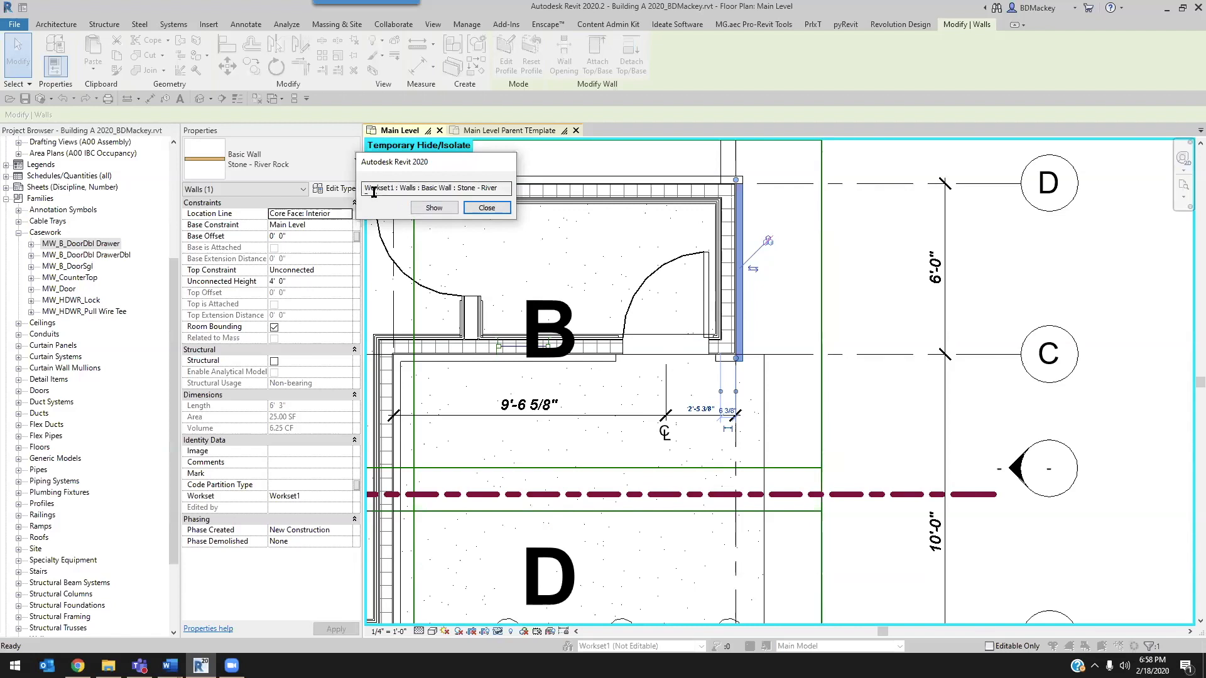
left_click(463, 189)
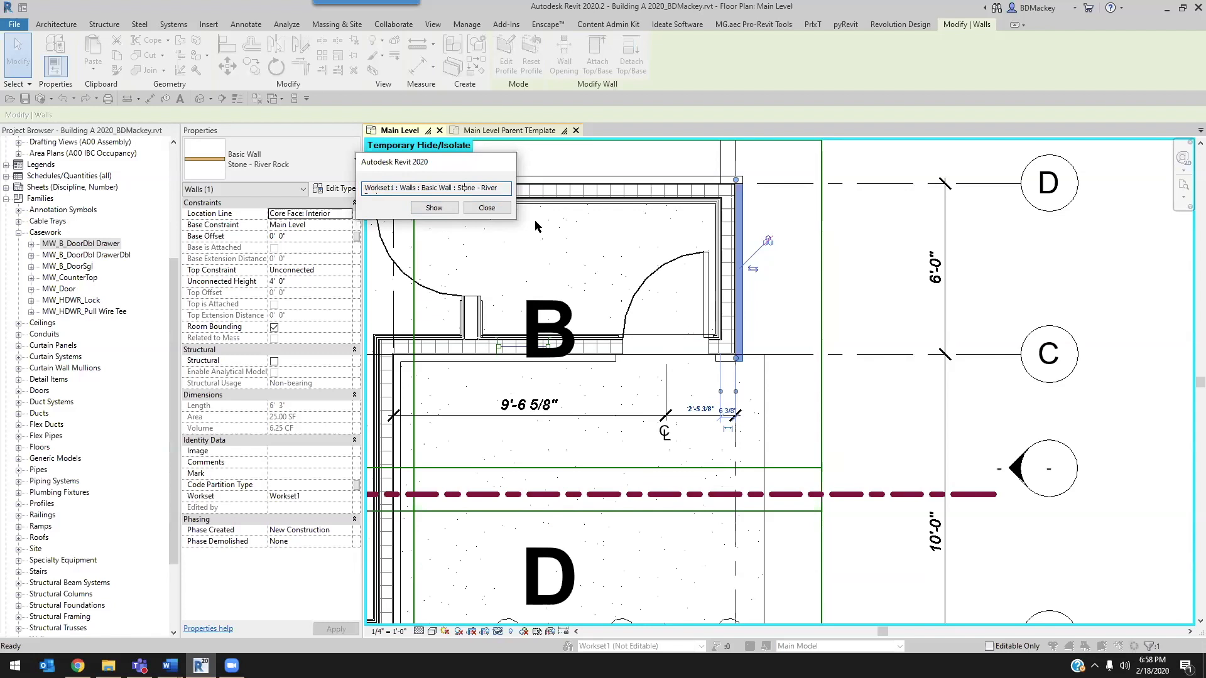
double_click(446, 188)
left_click_drag(362, 188, 501, 188)
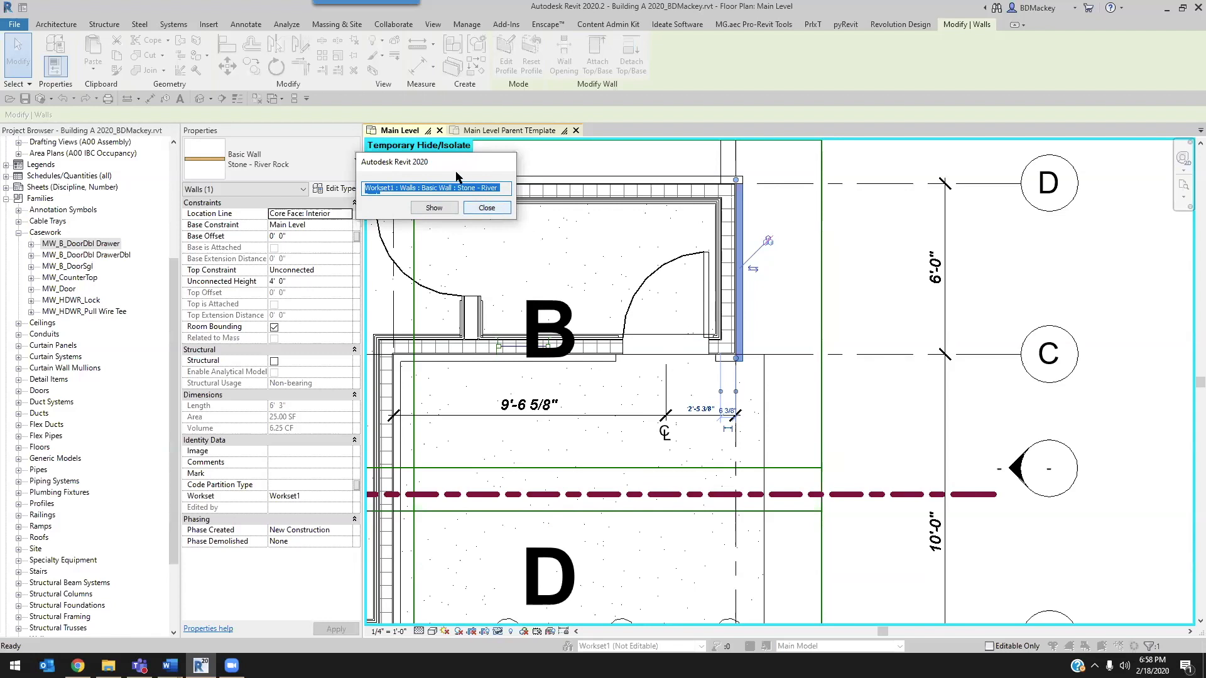
left_click(499, 211)
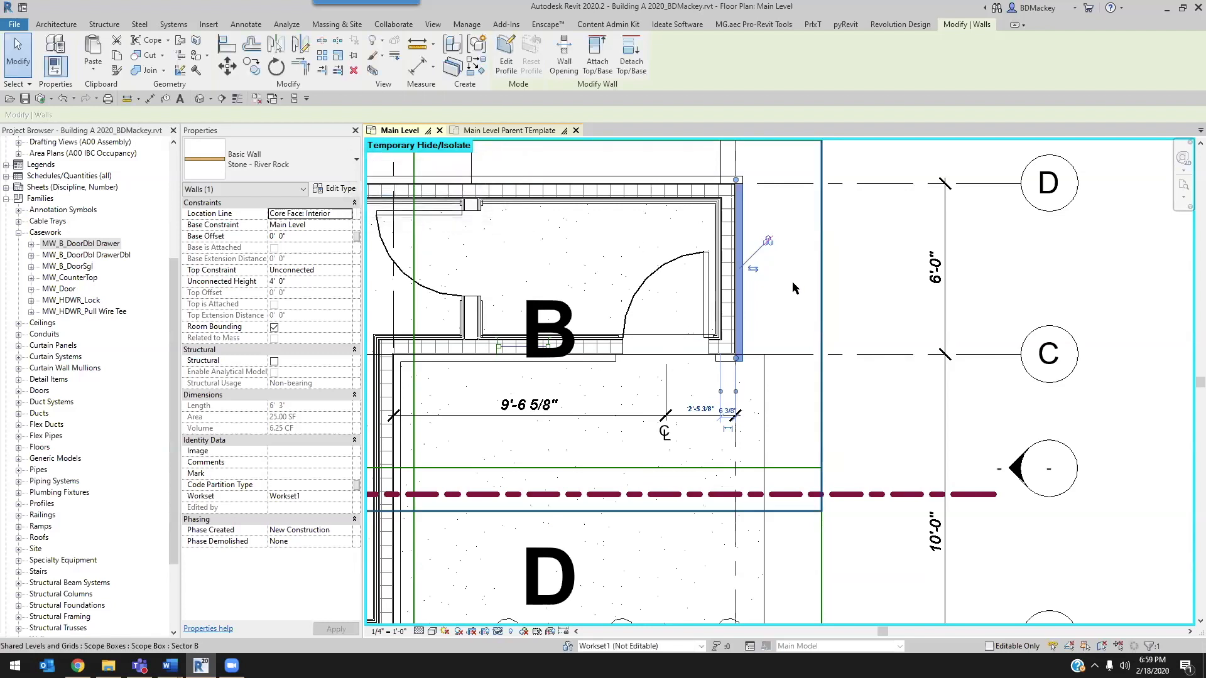
left_click(749, 286)
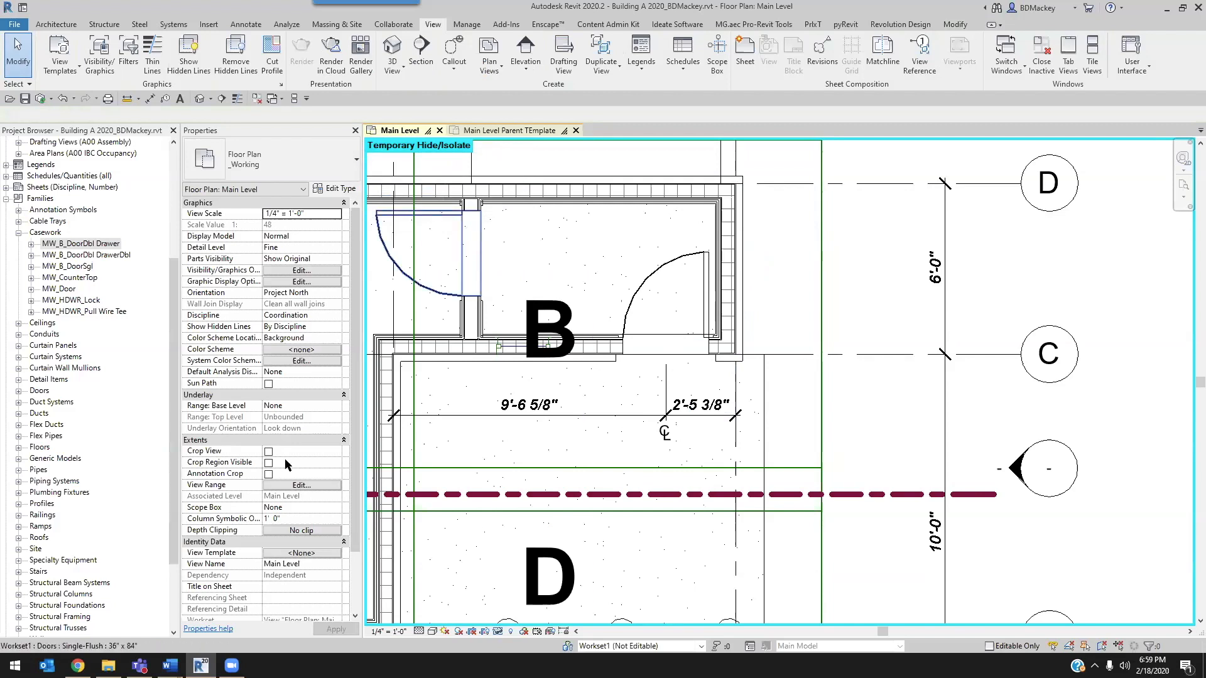
Step: Reopen Show Related for the stone wall, move the list clear of the plan, close it and clear the wall selection
left_click(739, 268)
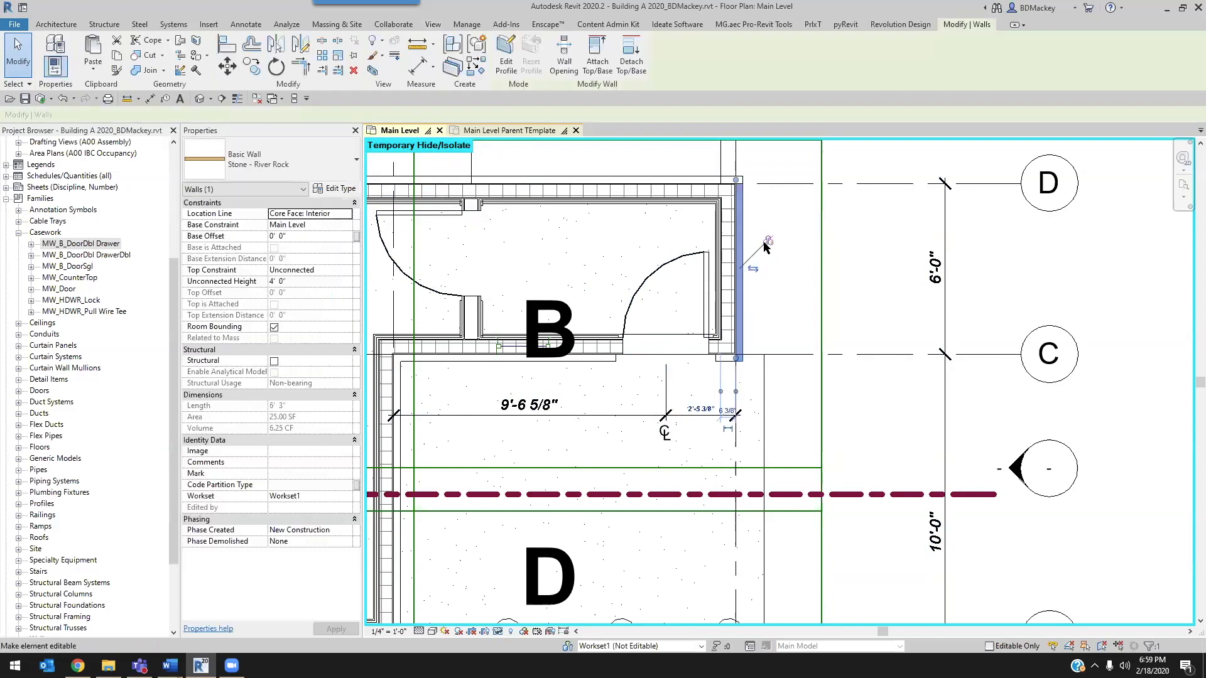
right_click(765, 244)
key("Return")
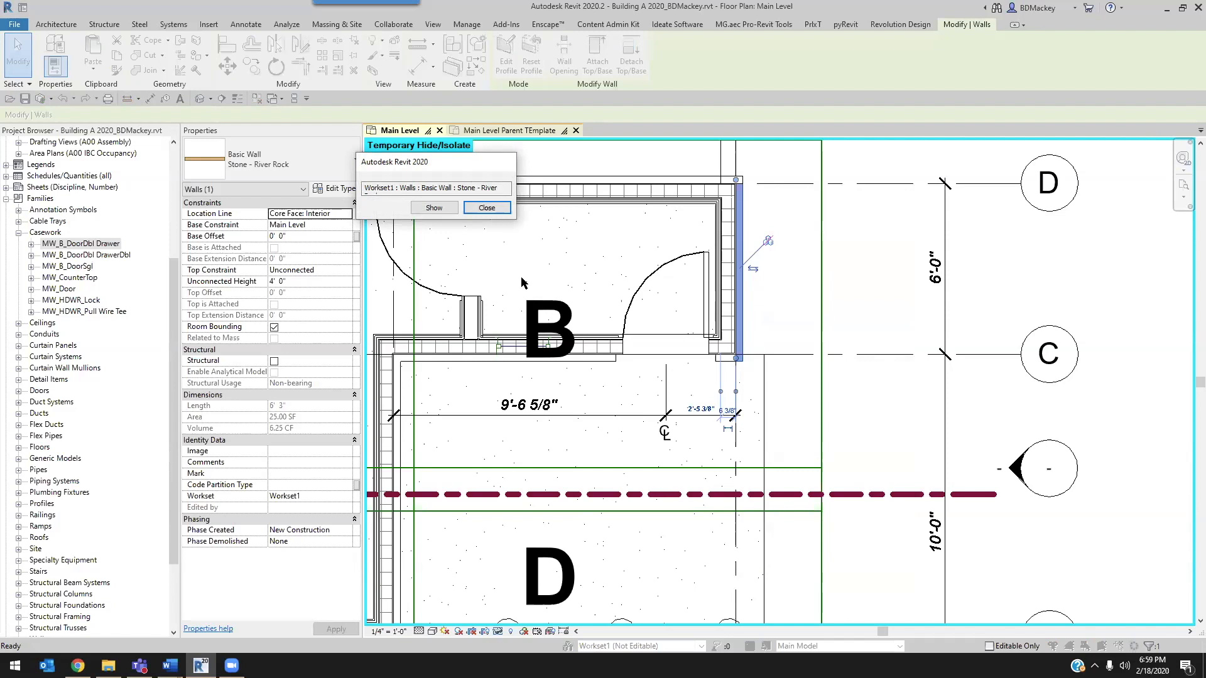
left_click_drag(444, 162, 483, 226)
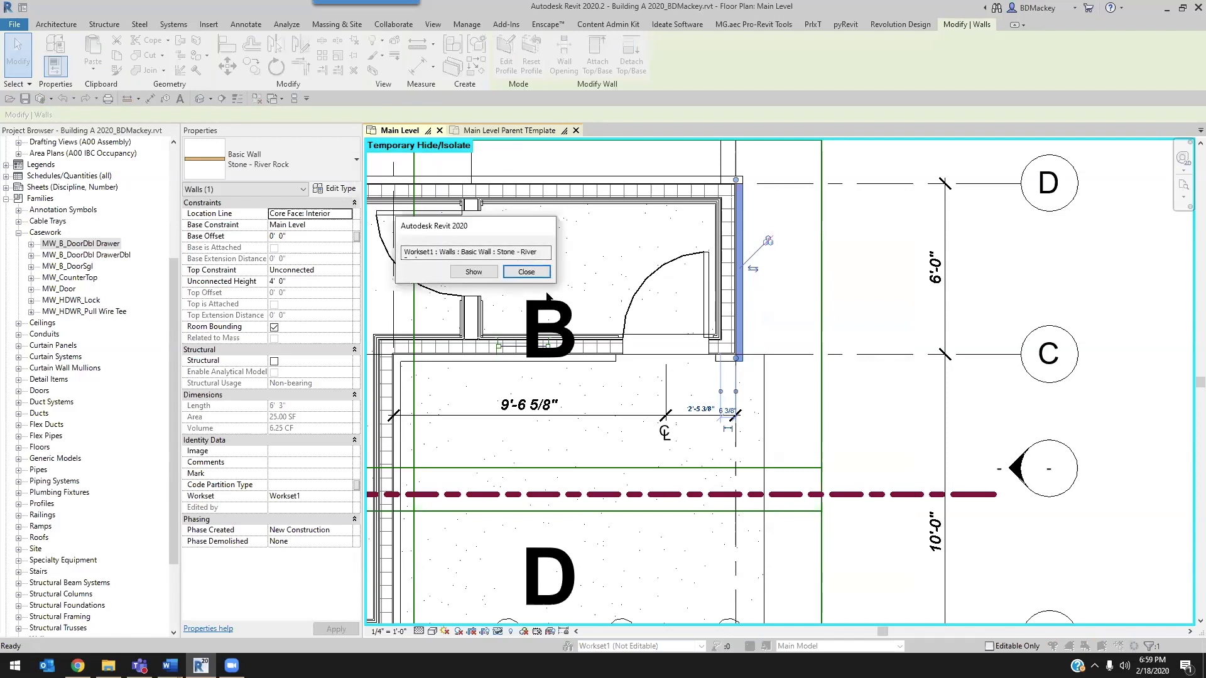
left_click(794, 294)
left_click(526, 273)
left_click(785, 320)
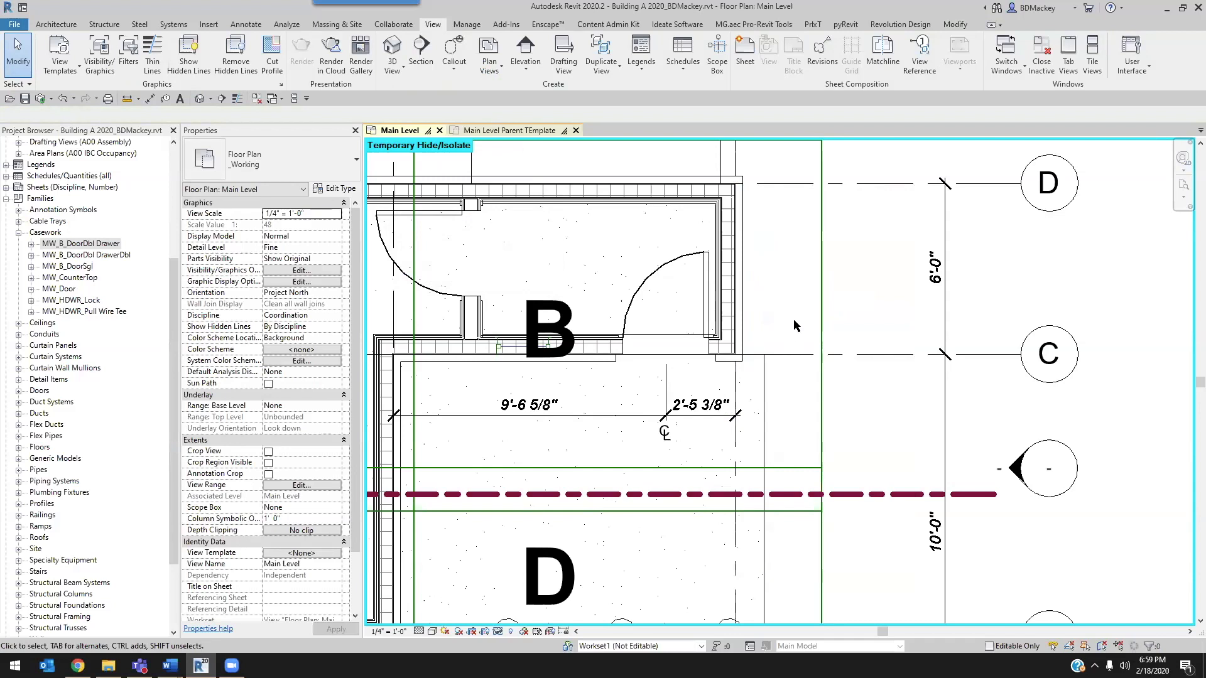
scroll(792, 333, "down", 2)
left_click(759, 290)
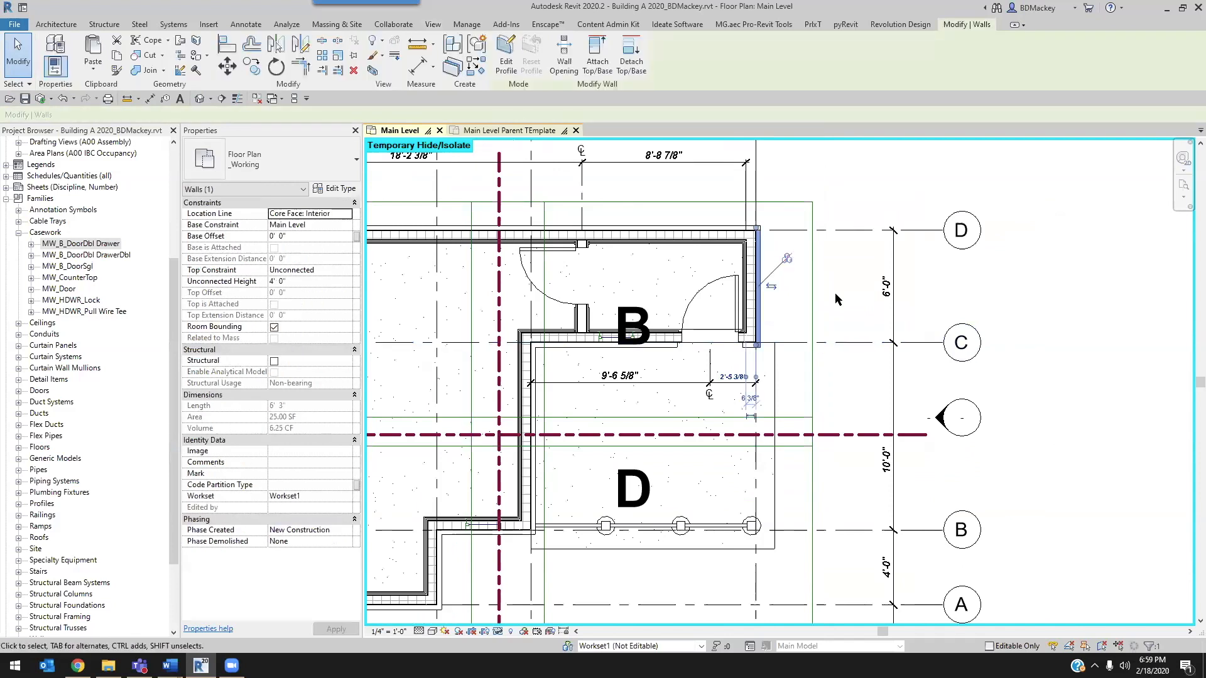
key("Escape")
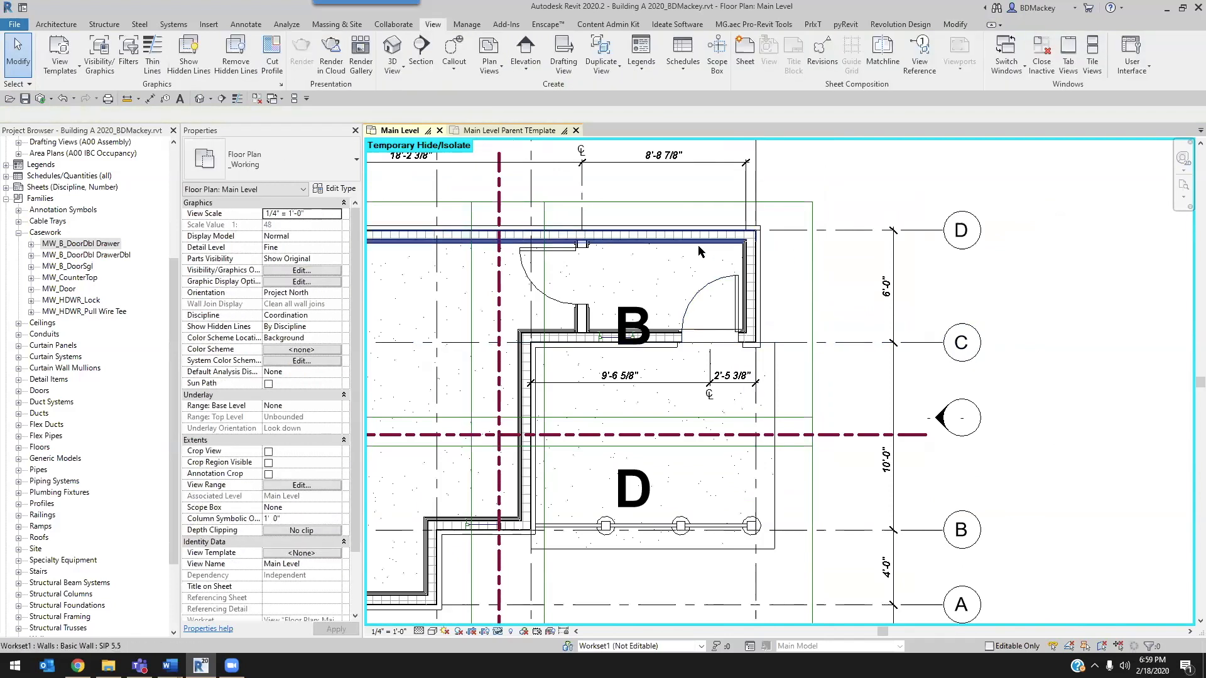
Step: Try changing the orientation of the SIP 5.5 wall along grid D
scroll(699, 245, "up", 2)
left_click(709, 227)
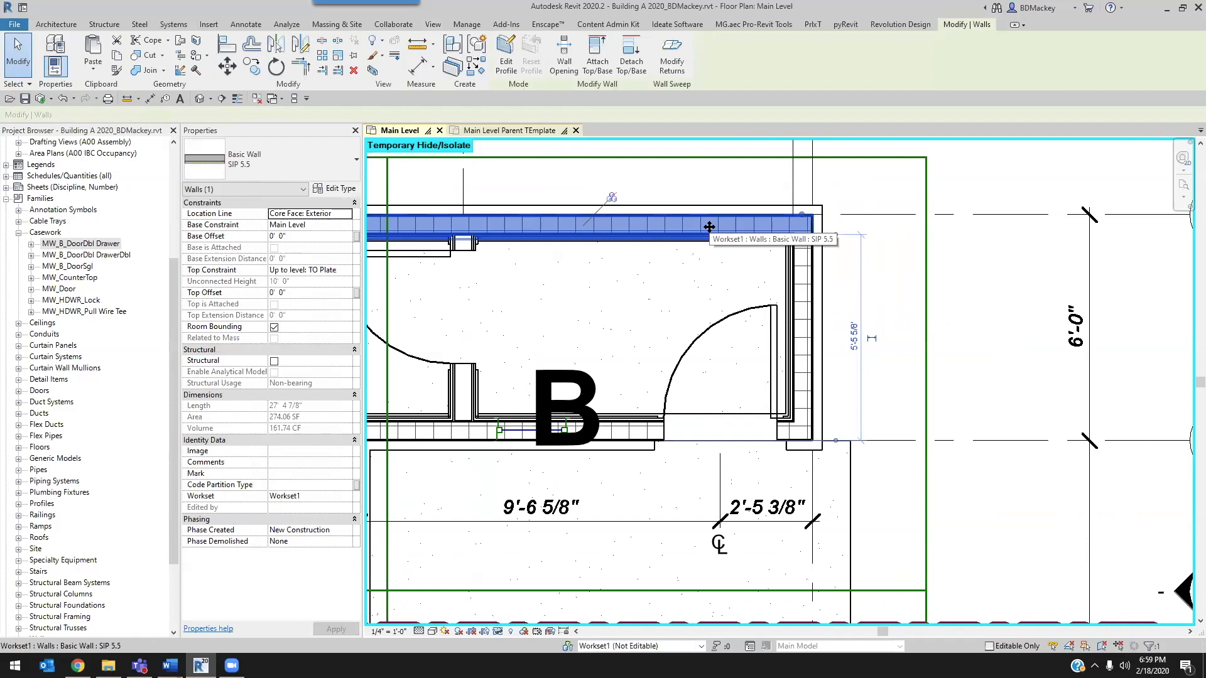
right_click(705, 229)
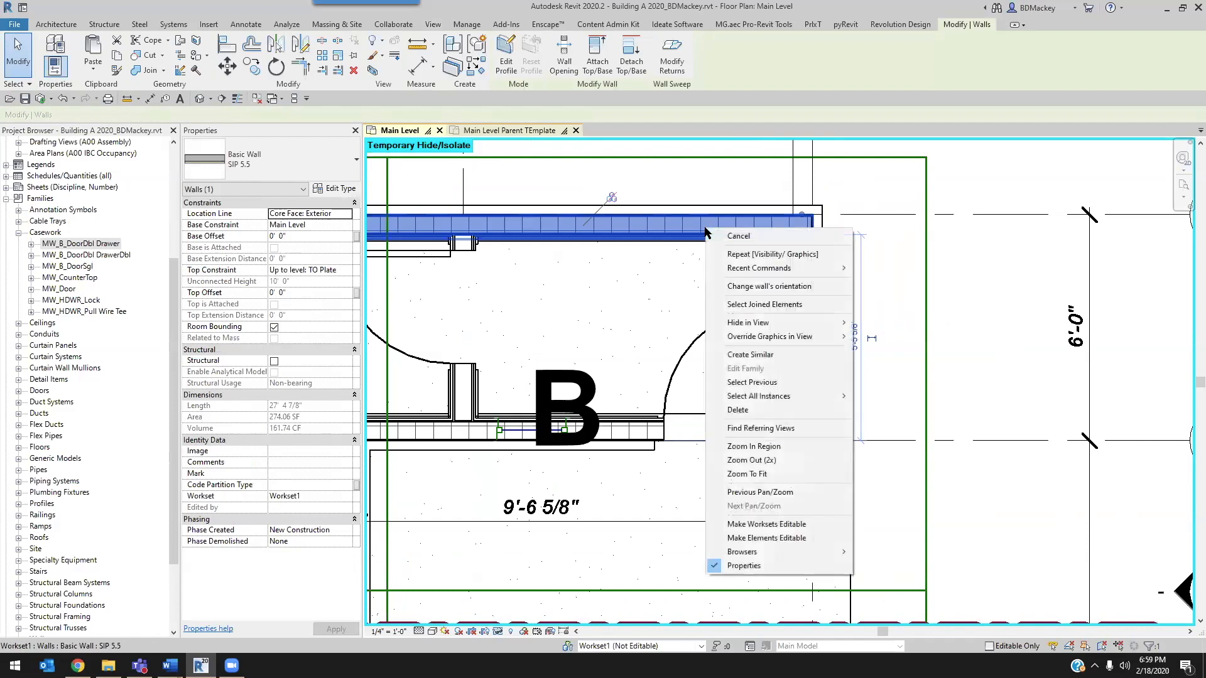
left_click(753, 290)
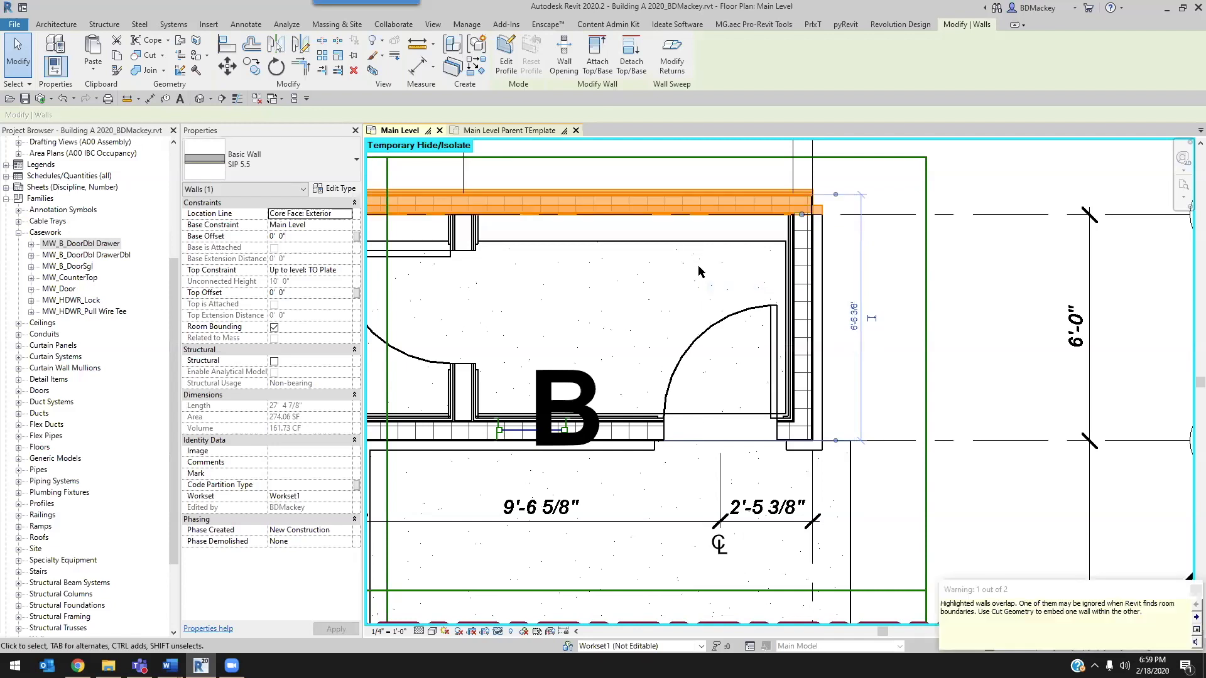
left_click(898, 281)
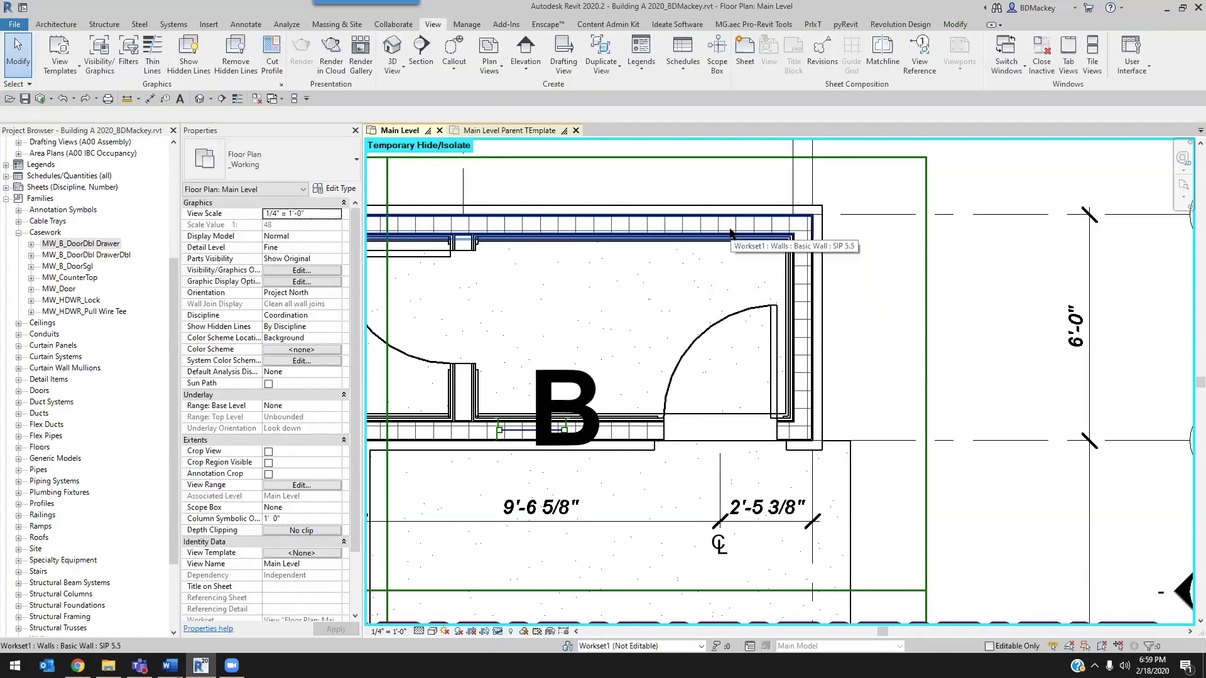
Step: Disallow the join at the corner end of the SIP 5.5 wall along grid D and shorten the wall to about 27' 1"
left_click(732, 234)
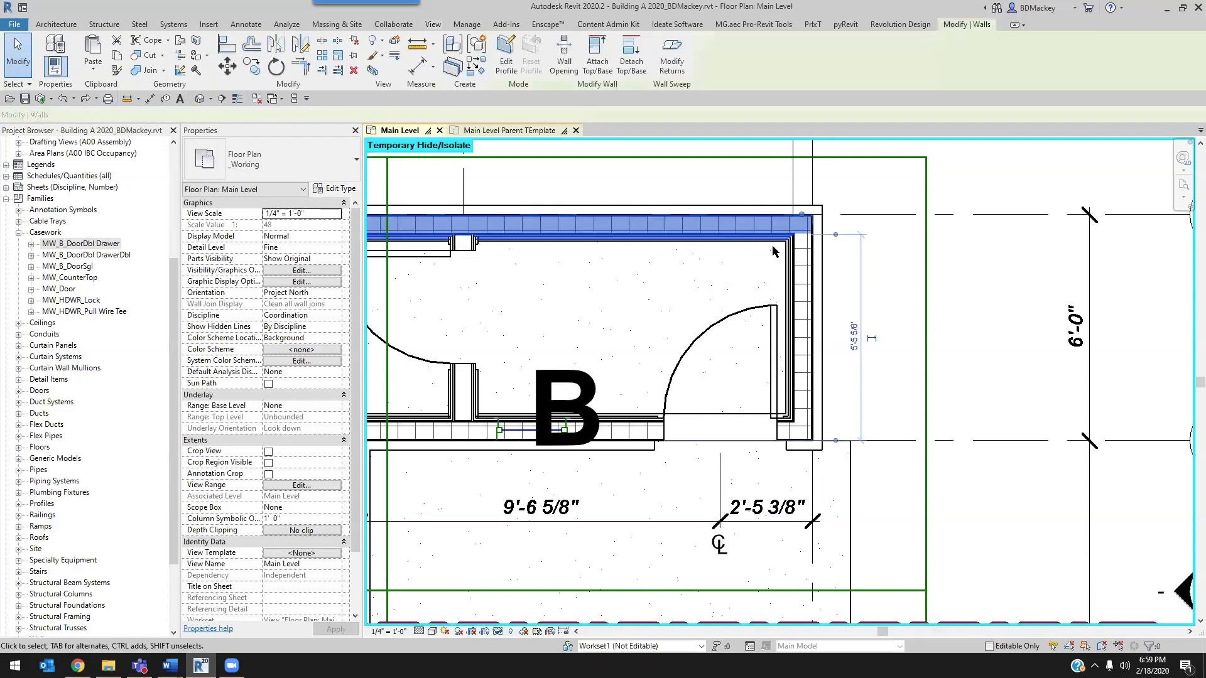
right_click(802, 218)
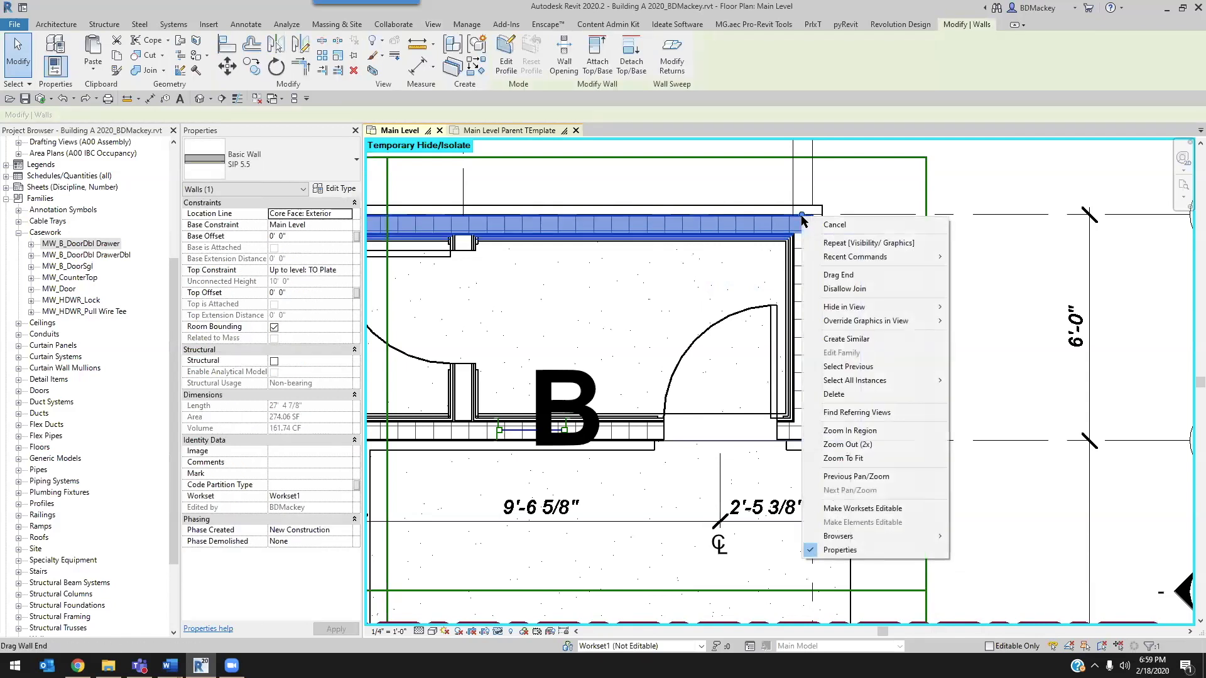
left_click(835, 291)
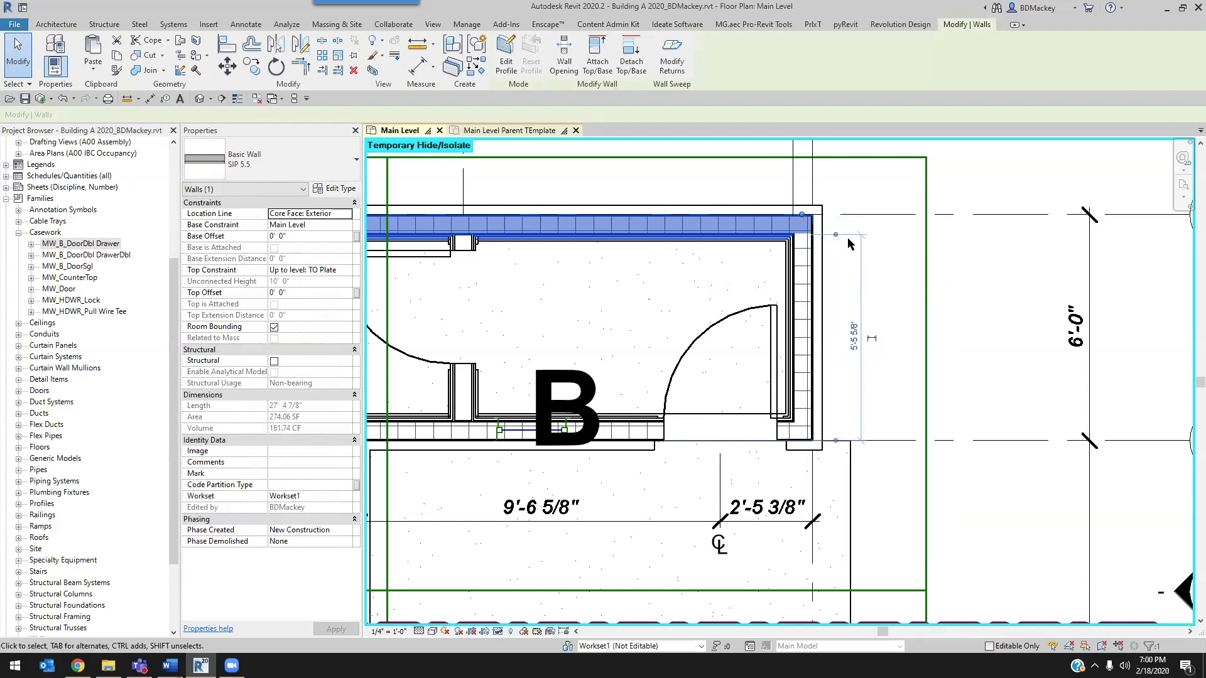
mouse_move(803, 218)
left_mouse_down()
mouse_move(761, 217)
mouse_move(793, 220)
left_mouse_up()
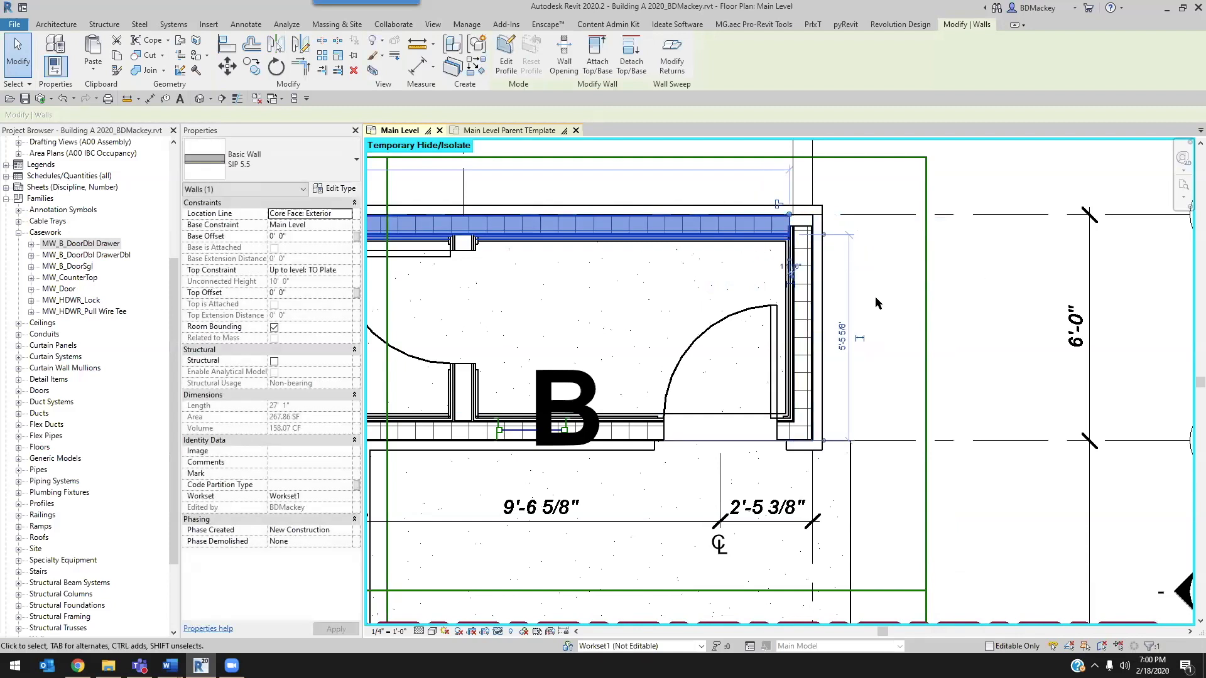
Step: Pull the corner end of the grid D wall farther back to a length of about 26'
scroll(765, 257, "down", 3)
middle_click_drag(772, 247, 719, 278)
left_click(722, 256)
key("s")
key("l")
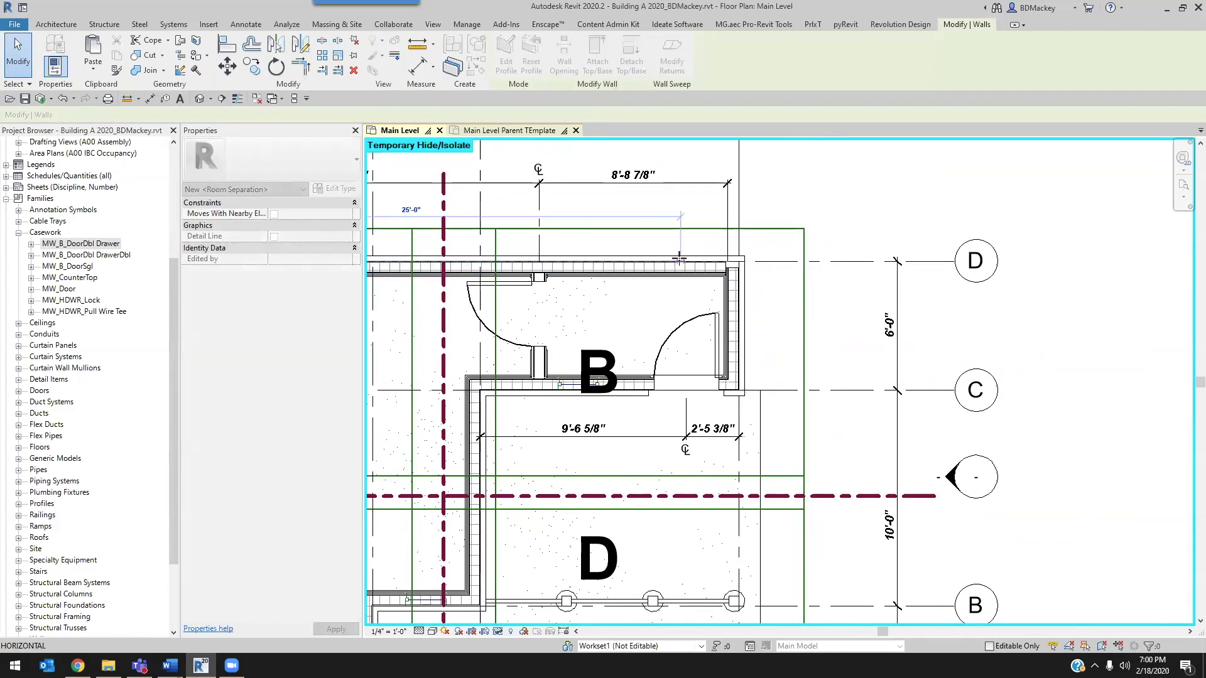
key("Escape")
key("Escape")
left_click(699, 268)
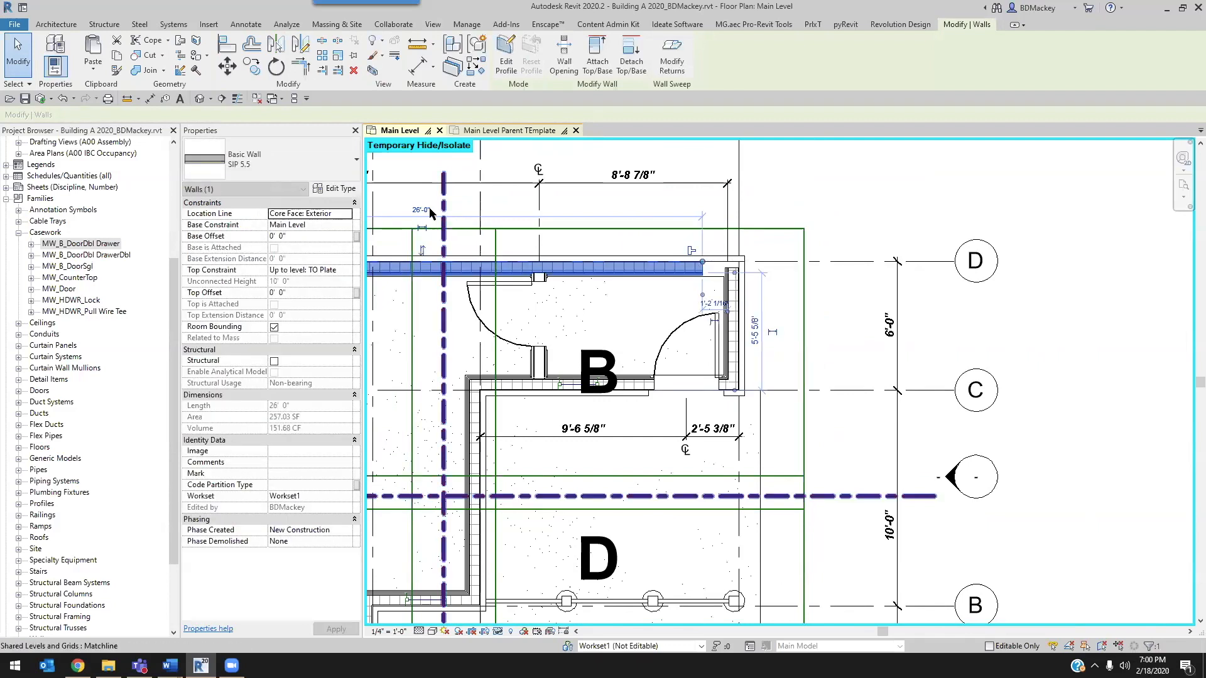
Step: Stretch the free end of the SIP 5.5 wall along grid D to a length of 44'
mouse_move(700, 269)
left_mouse_down()
mouse_move(724, 260)
mouse_move(654, 266)
mouse_move(680, 264)
left_mouse_up()
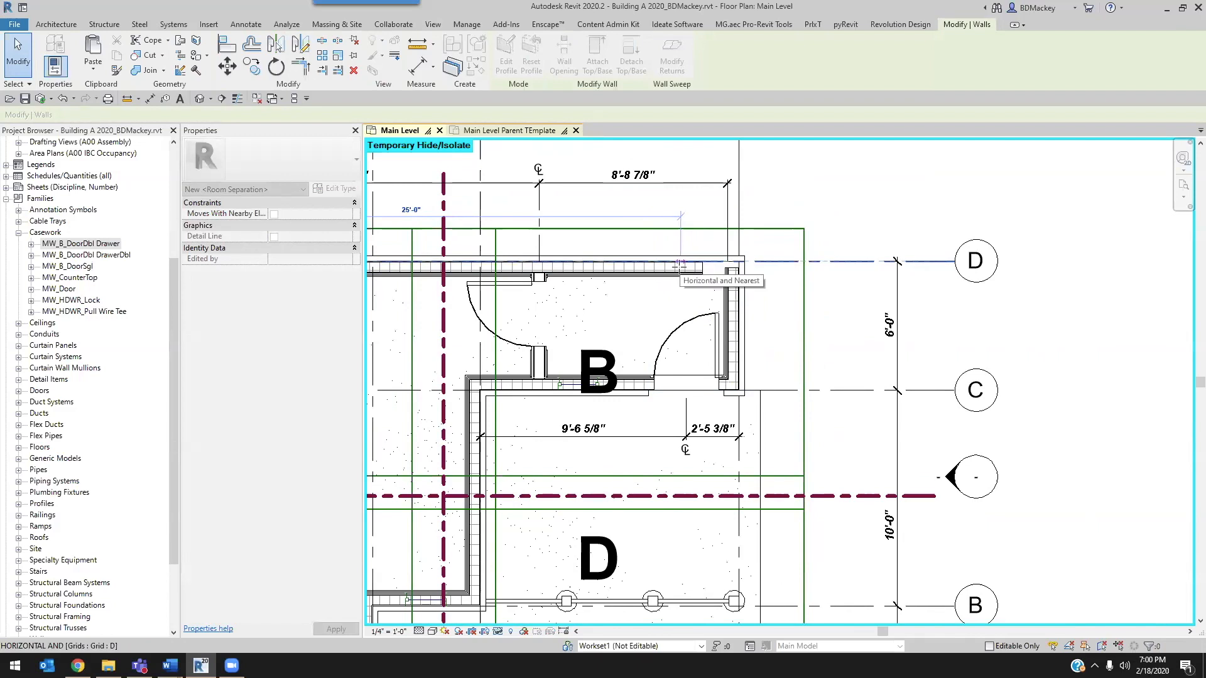
type("44")
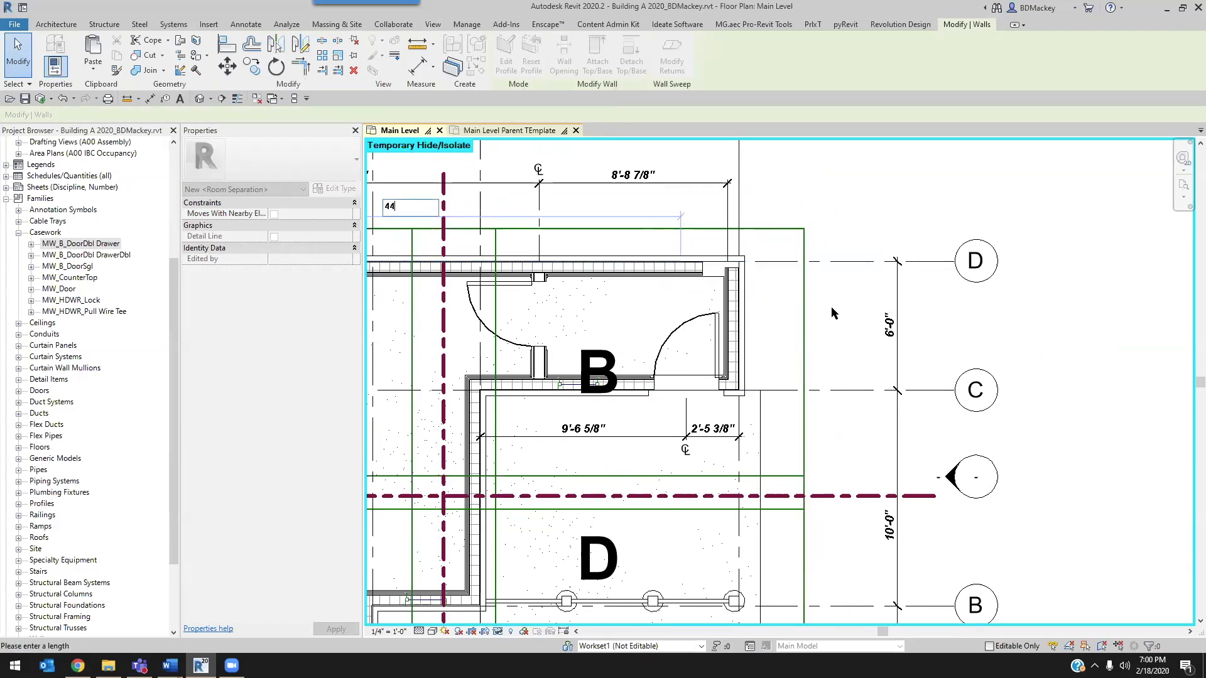
key("Return")
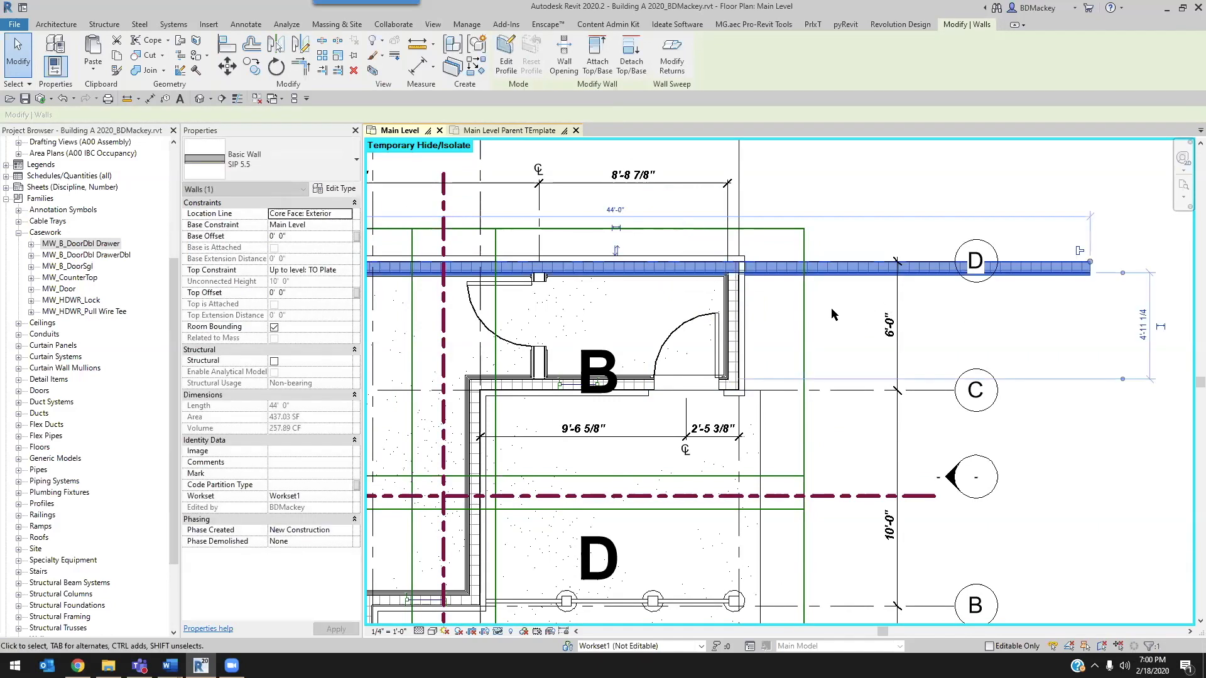
Step: Start repositioning the free end of the extended grid D wall with the Drag End command
right_click(1094, 266)
left_click(1100, 322)
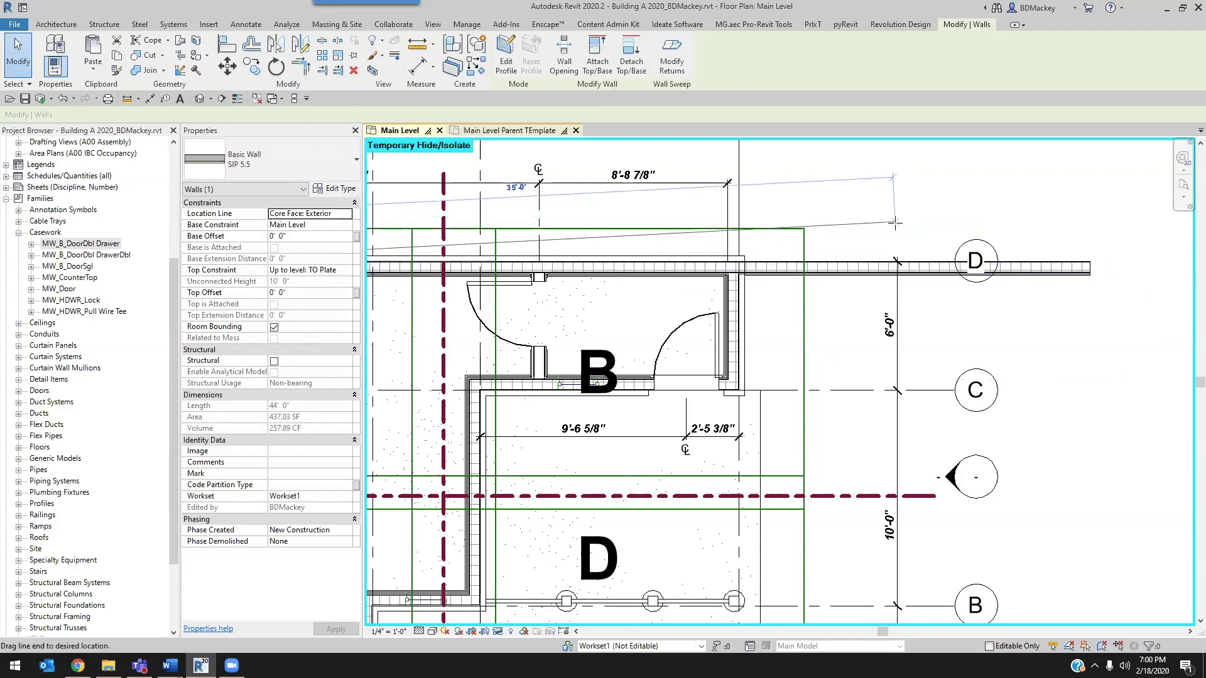
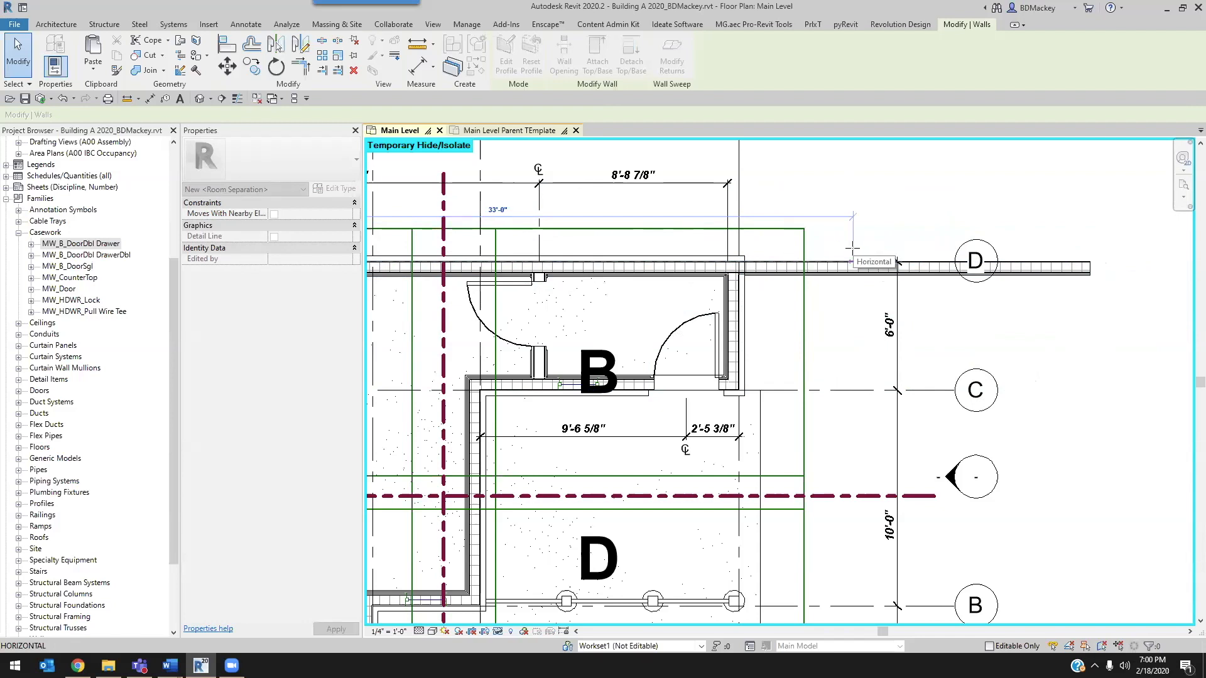
Step: Finish the Drag End of the SIP 5.5 wall along grid D at a length of 33' and deselect the wall
type("33")
key("Return")
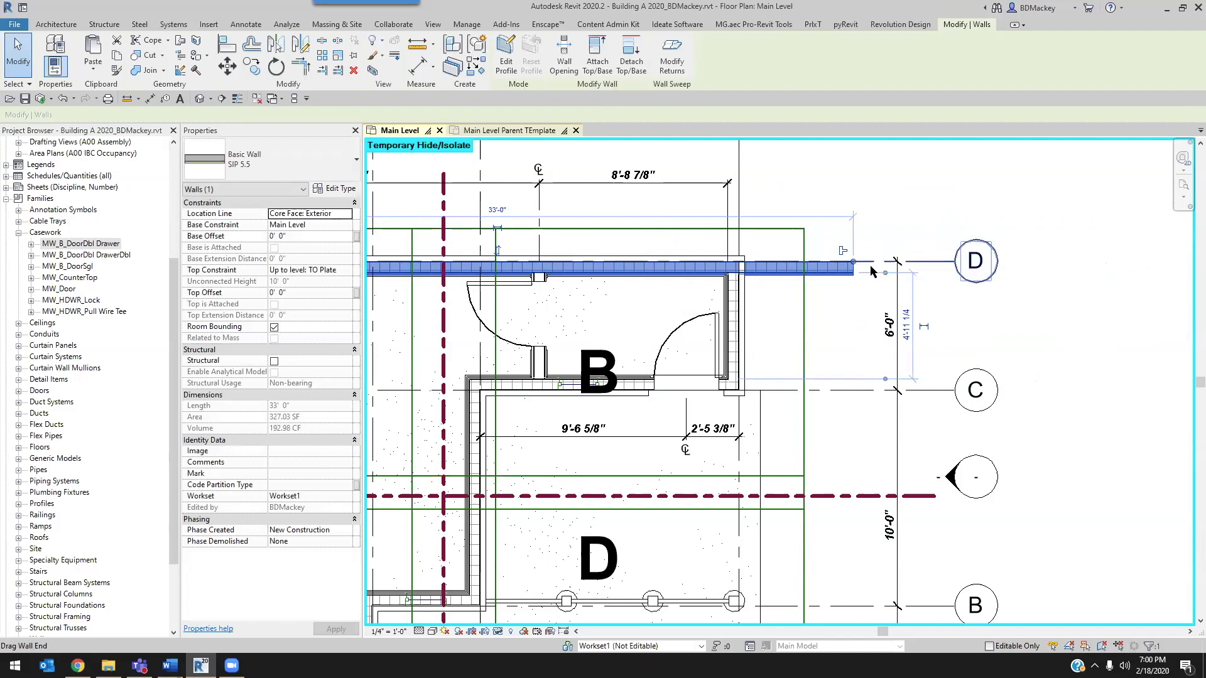
scroll(885, 261, "down", 4)
scroll(580, 279, "up", 5)
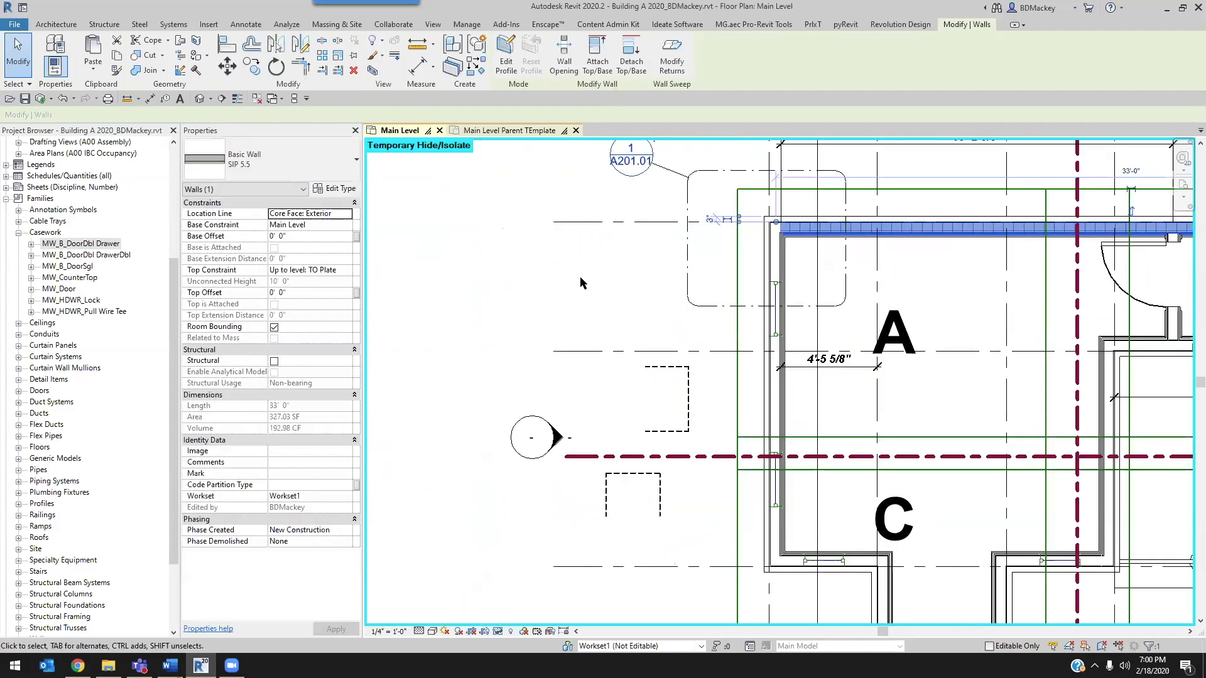
left_click(585, 265)
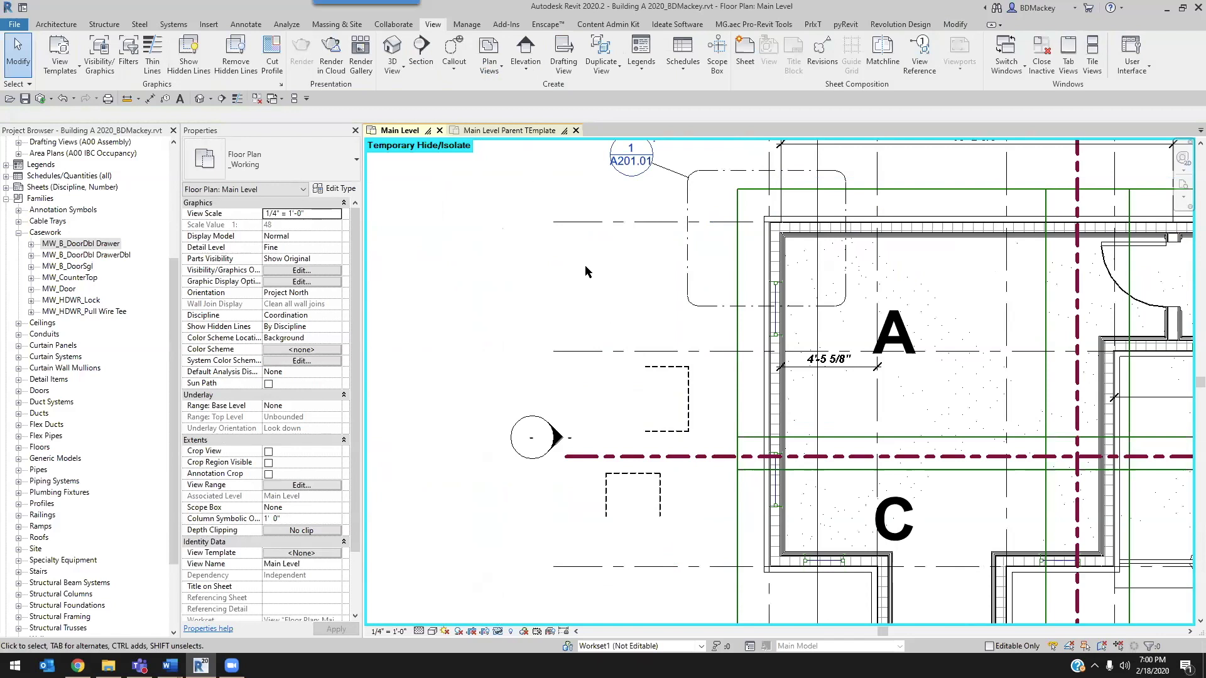
Step: Select grid D and examine its grip, bubble and lock controls at both ends
left_click(619, 223)
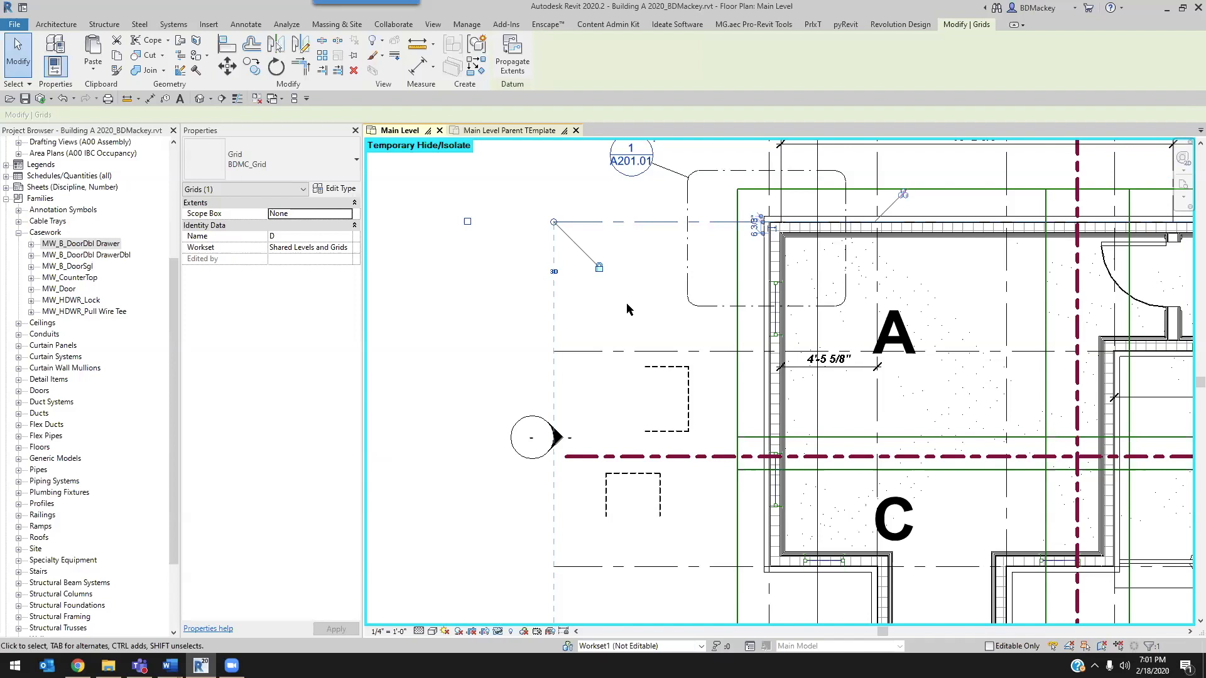
scroll(627, 304, "down", 2)
middle_click_drag(749, 319, 525, 325)
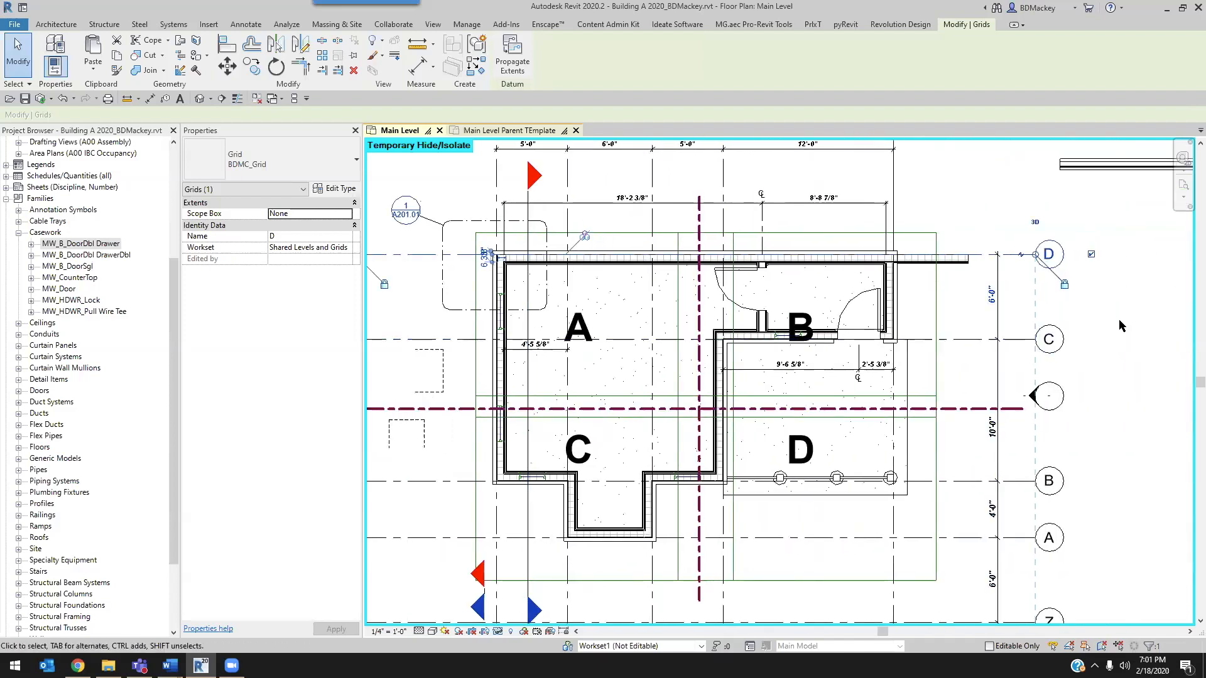
scroll(1118, 319, "up", 2)
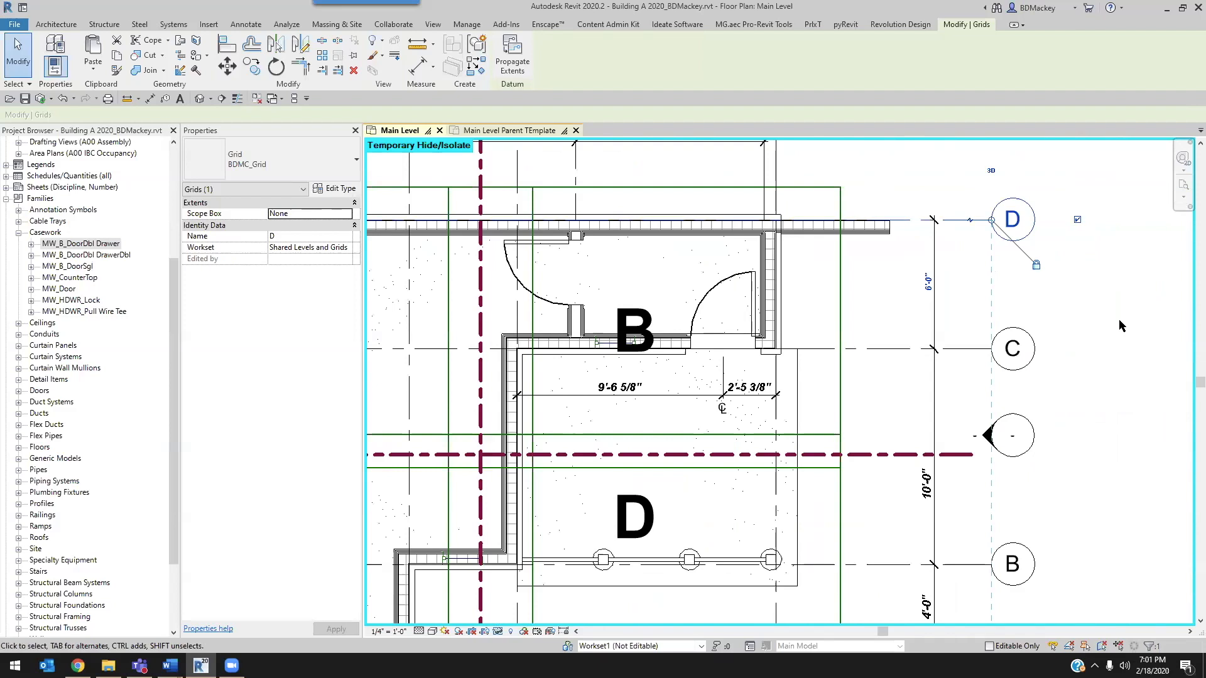
left_click(1110, 266)
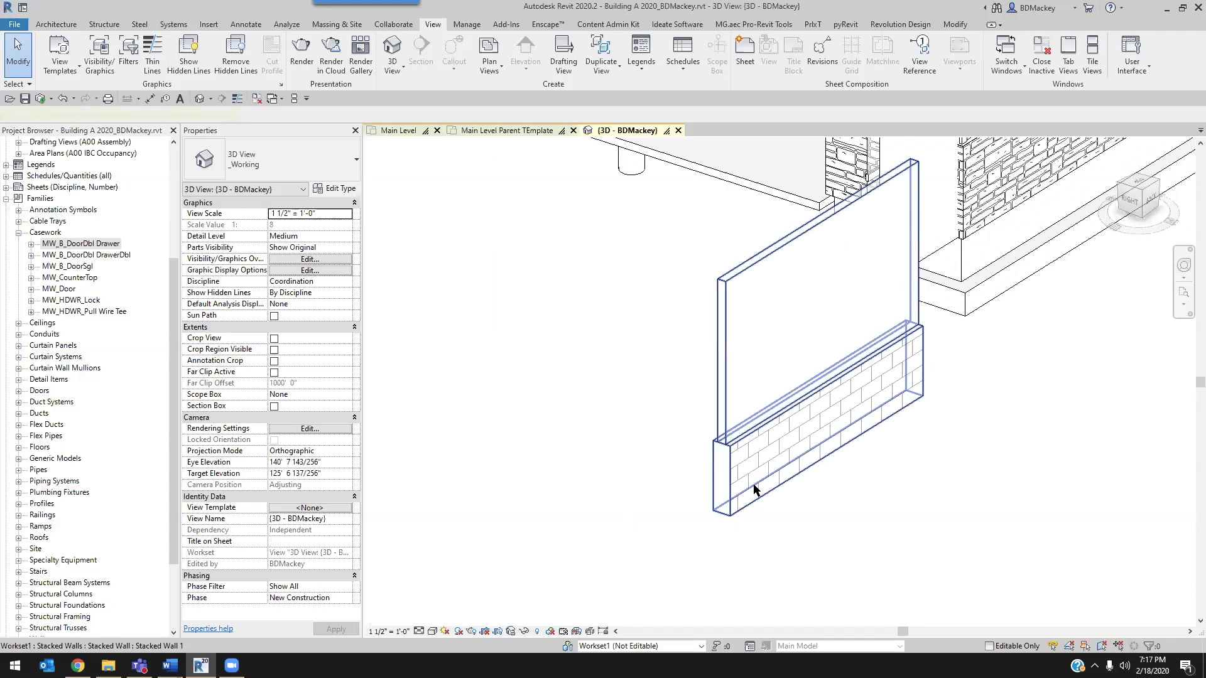
Step: Break up the Stacked Wall 1 in the 3D view into its separate component walls
left_click(757, 486)
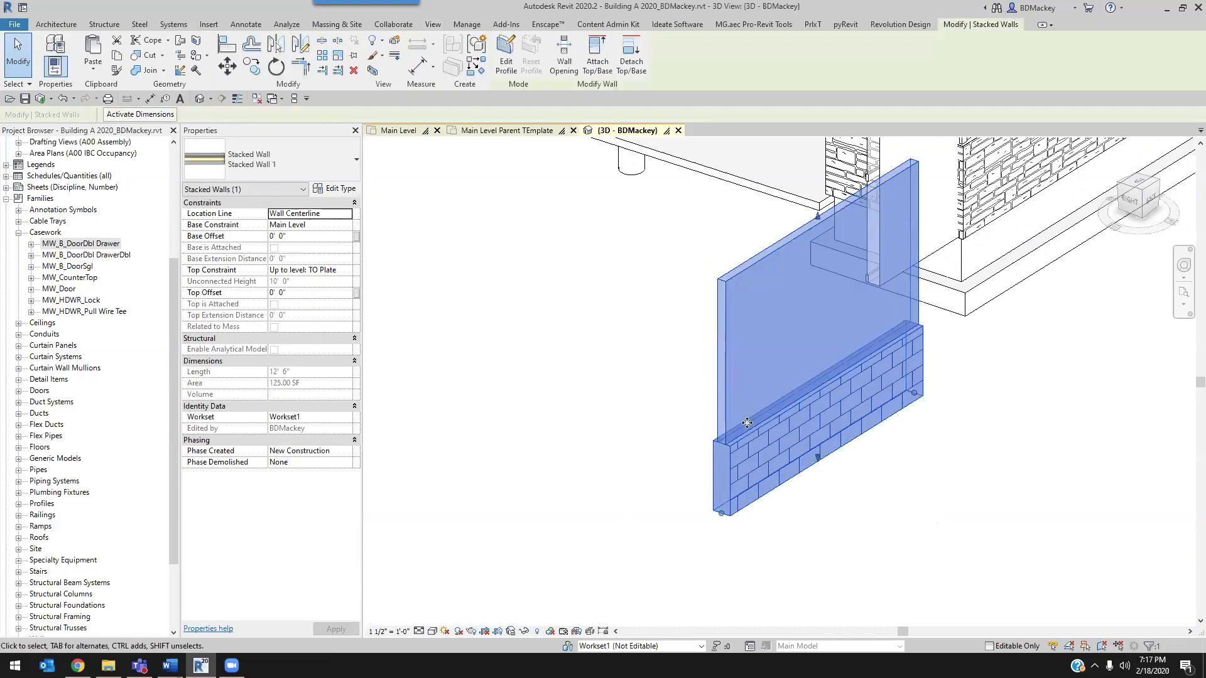
left_click(918, 542)
left_click(733, 488)
right_click(592, 368)
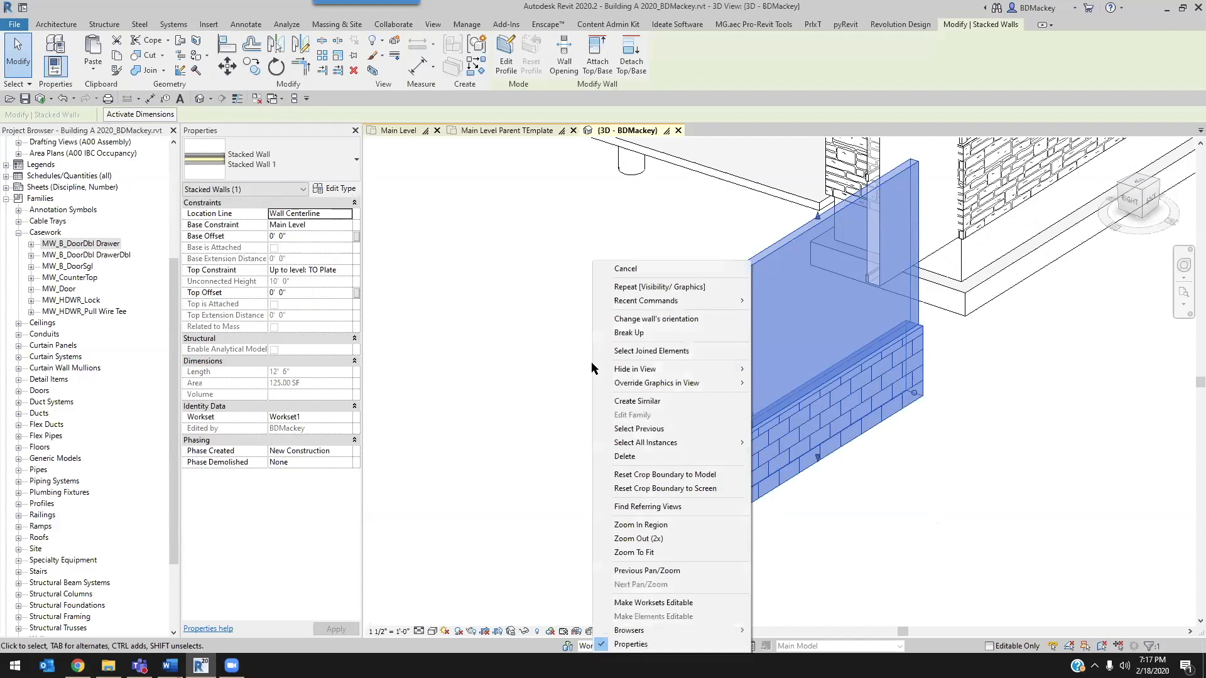
left_click(633, 334)
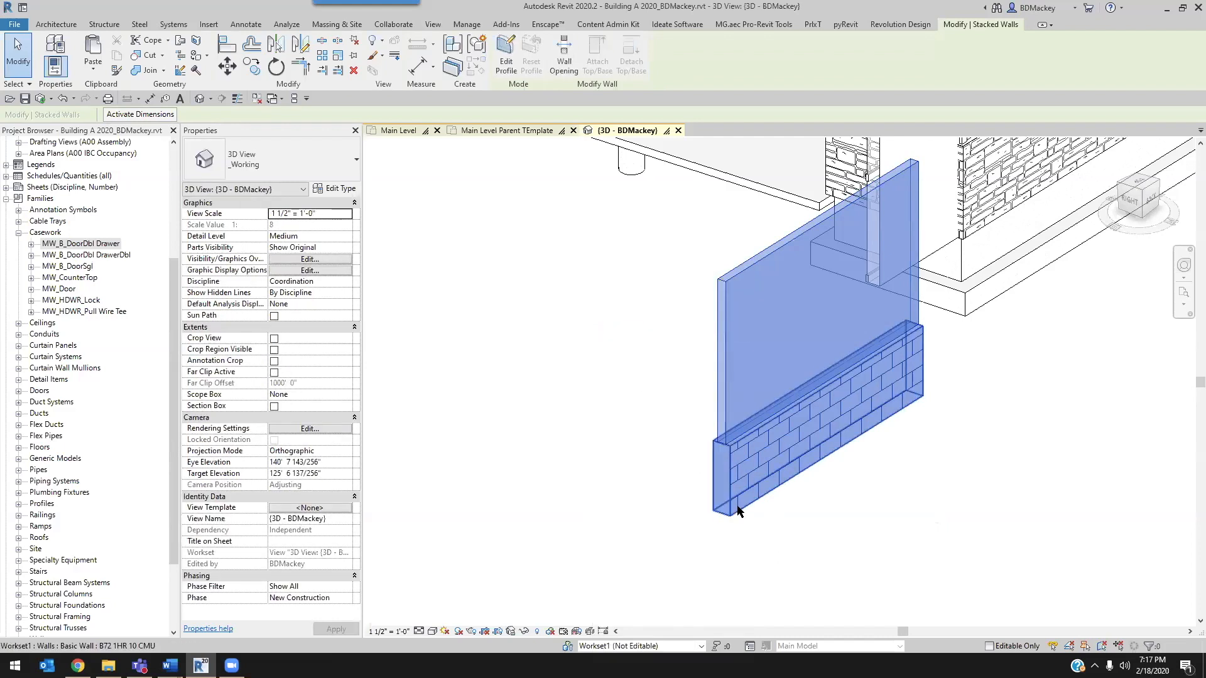
Step: Stretch the near end of the lower CMU wall outward to a length of 17'-0"
left_click_drag(729, 530, 654, 561)
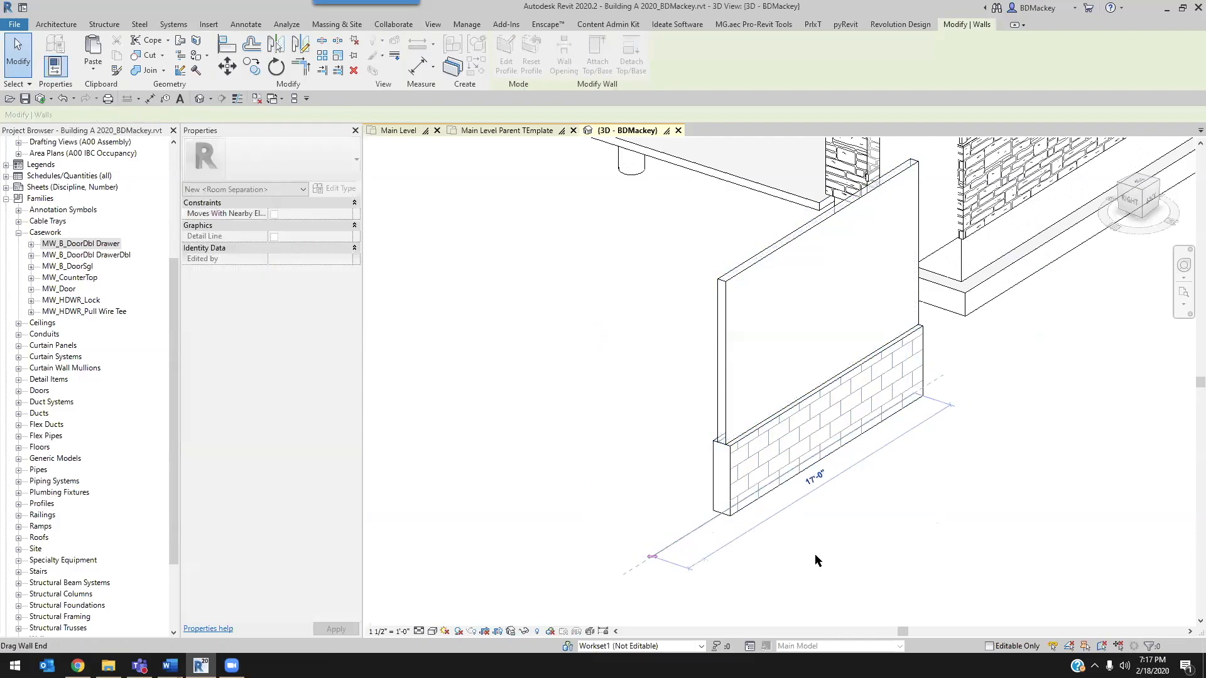
left_click(815, 559)
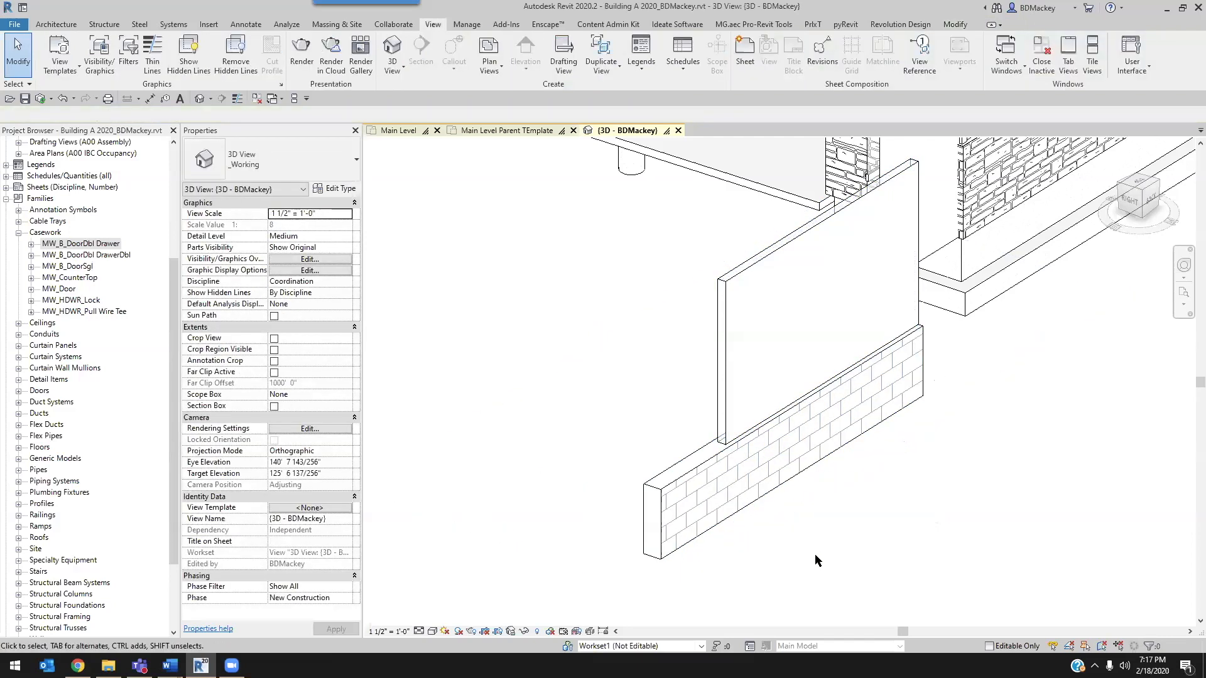
scroll(729, 542, "up", 3)
middle_click(784, 551)
scroll(784, 550, "down", 2)
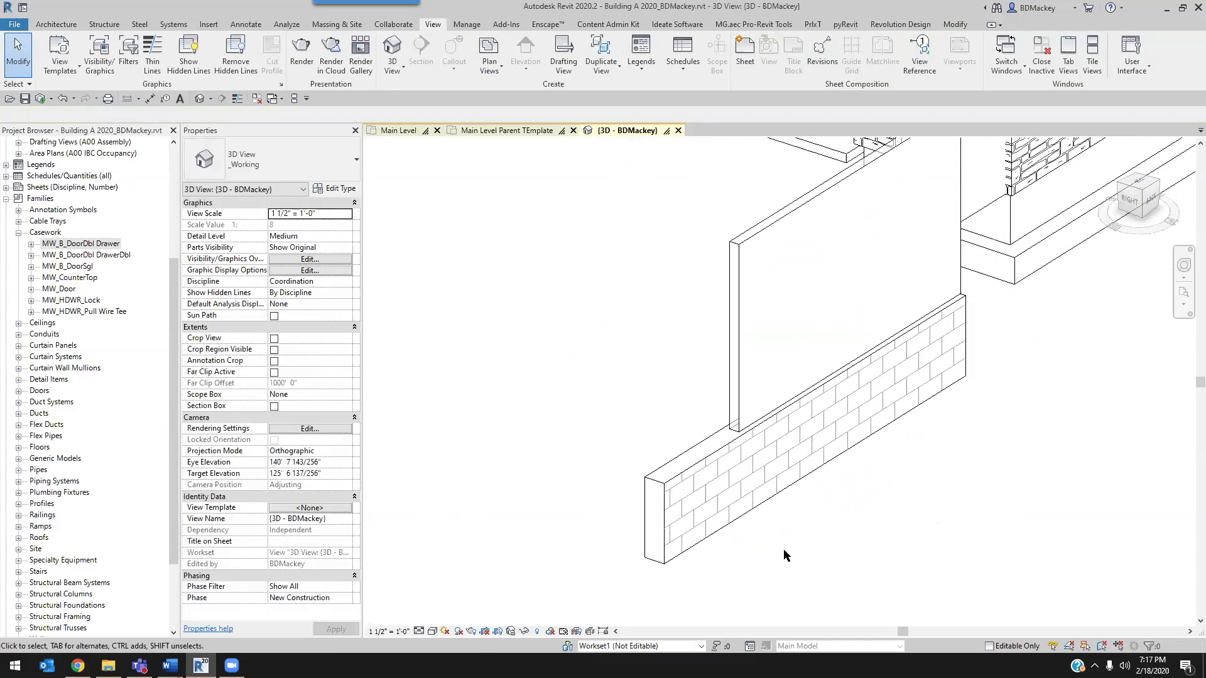
Step: Select the upper 2x4 Gable wall and the lower CMU wall in turn to check that each is a separate basic wall
left_click(740, 396)
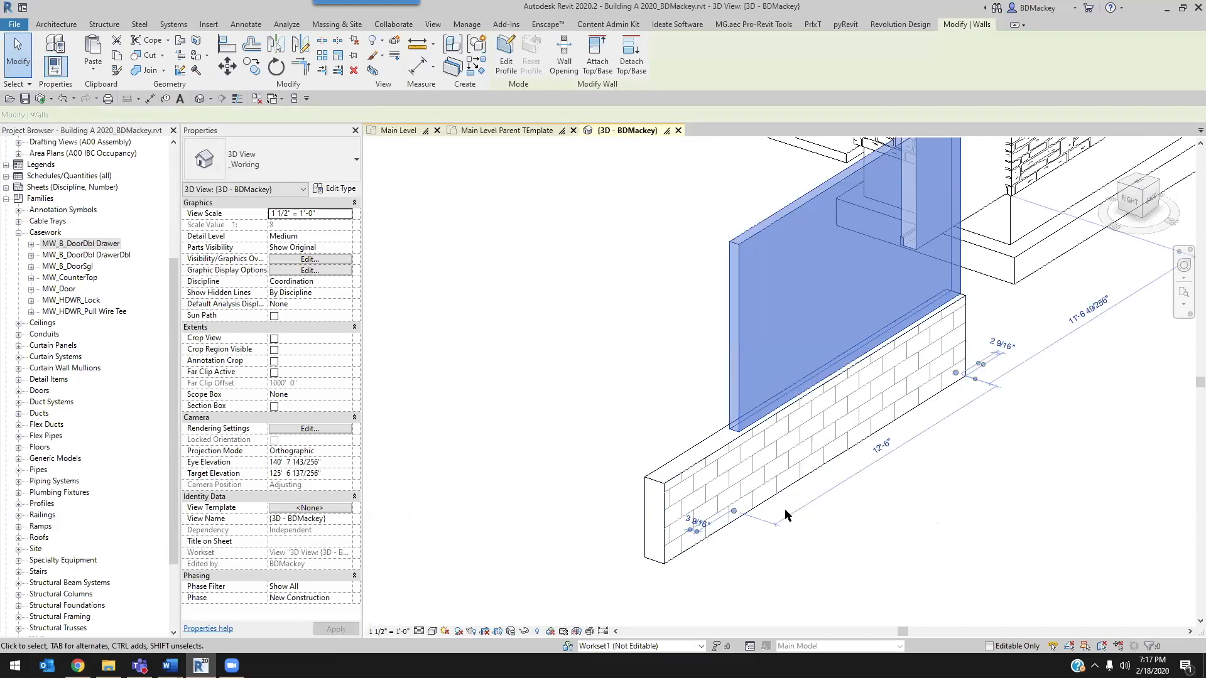
left_click(815, 542)
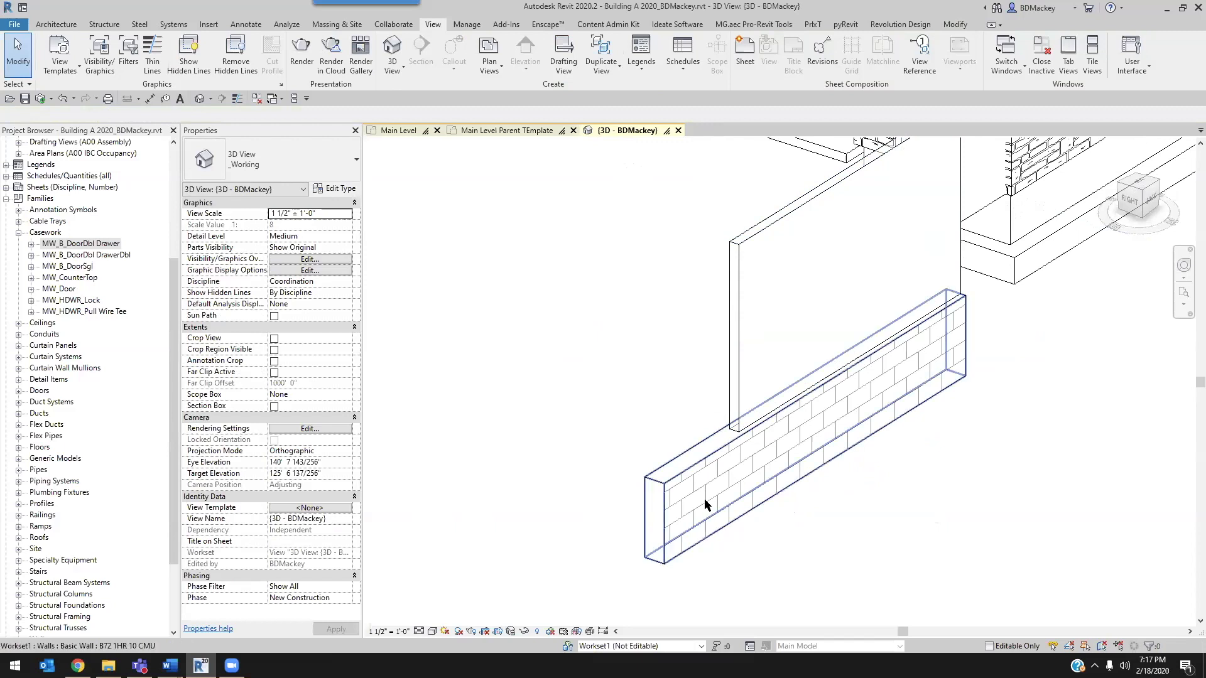
left_click(707, 537)
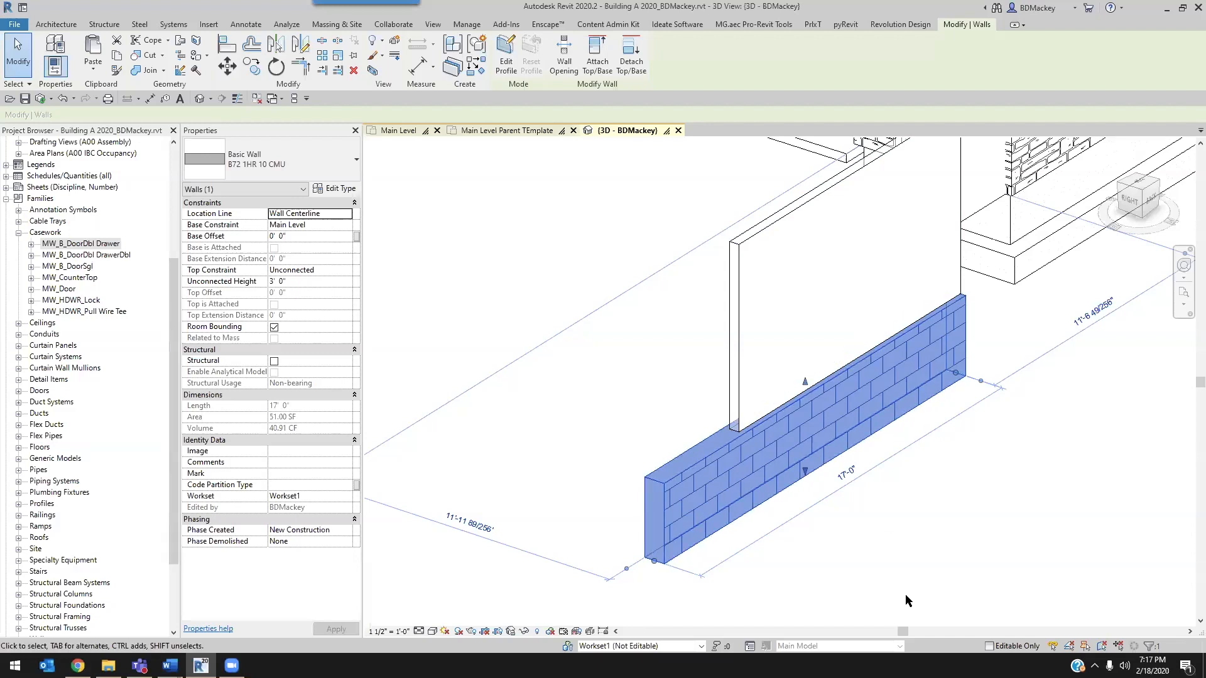
left_click(902, 558)
left_click(745, 357)
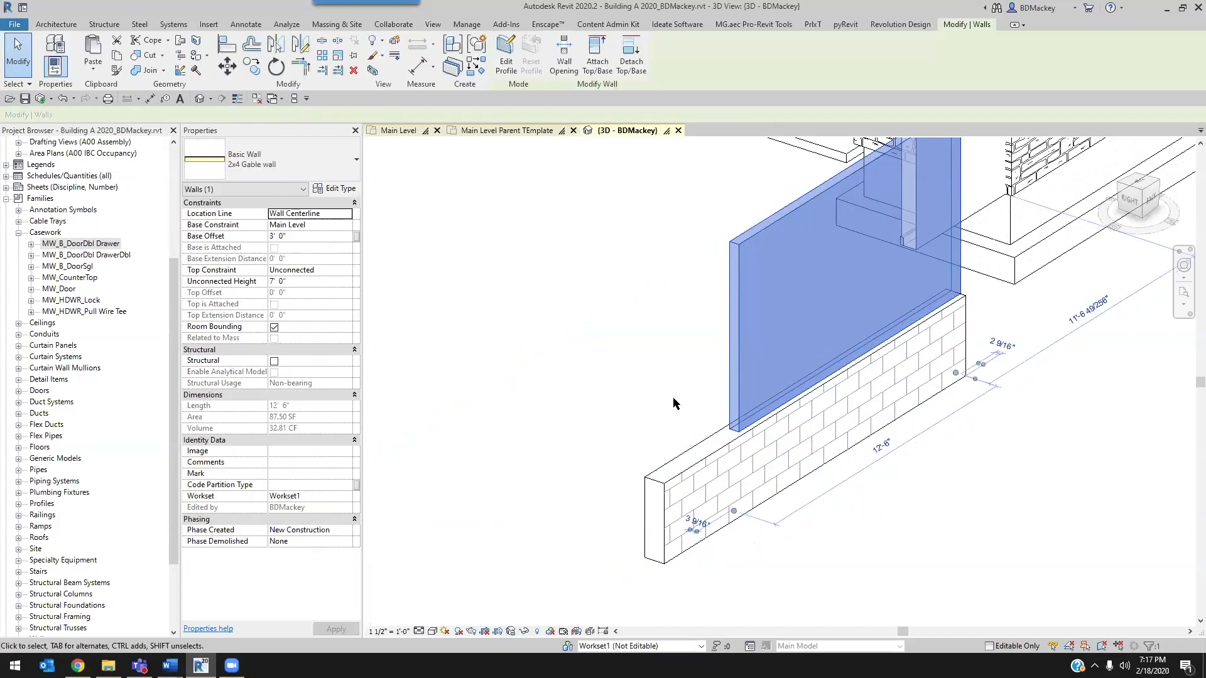
left_click(841, 492)
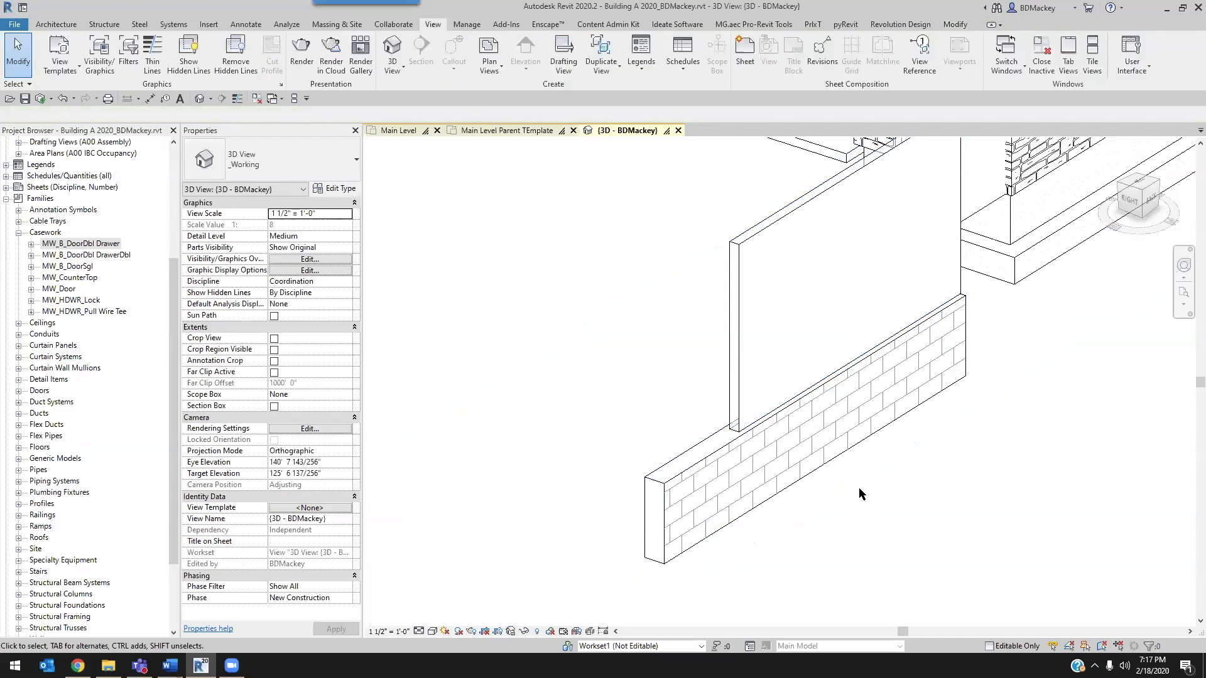
Step: Inspect the Base Offset of the 2x4 Gable wall and the Unconnected Height of the CMU wall
scroll(859, 489, "down", 2)
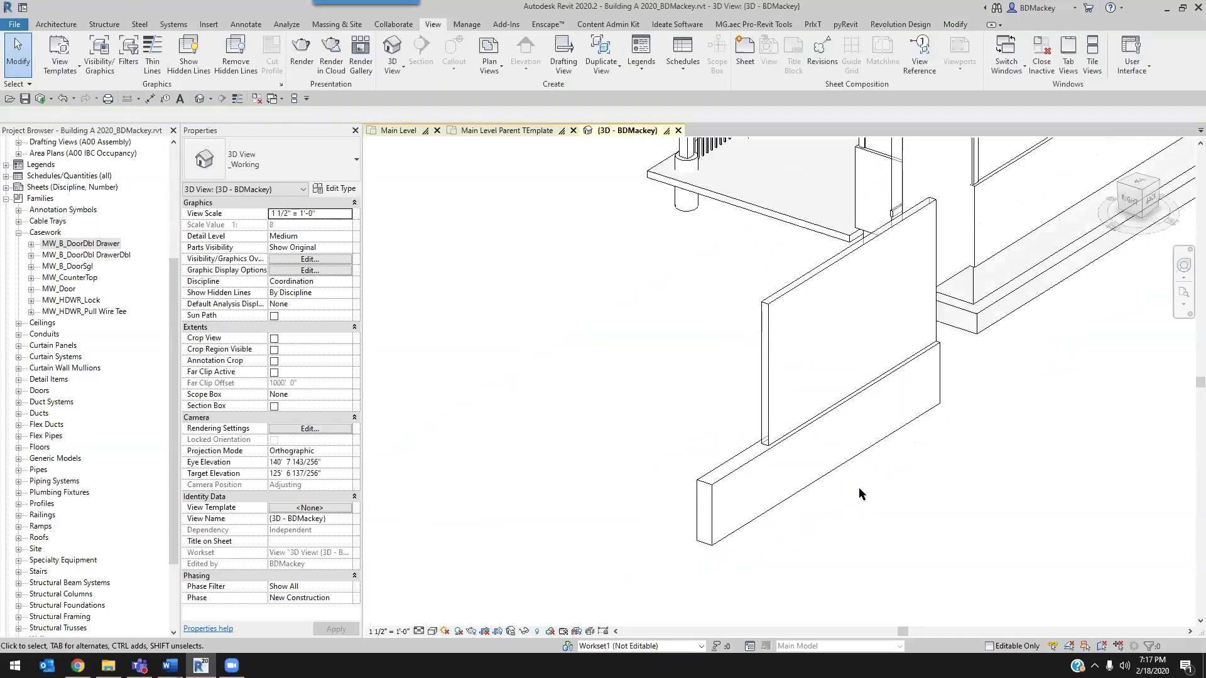
left_click(780, 408)
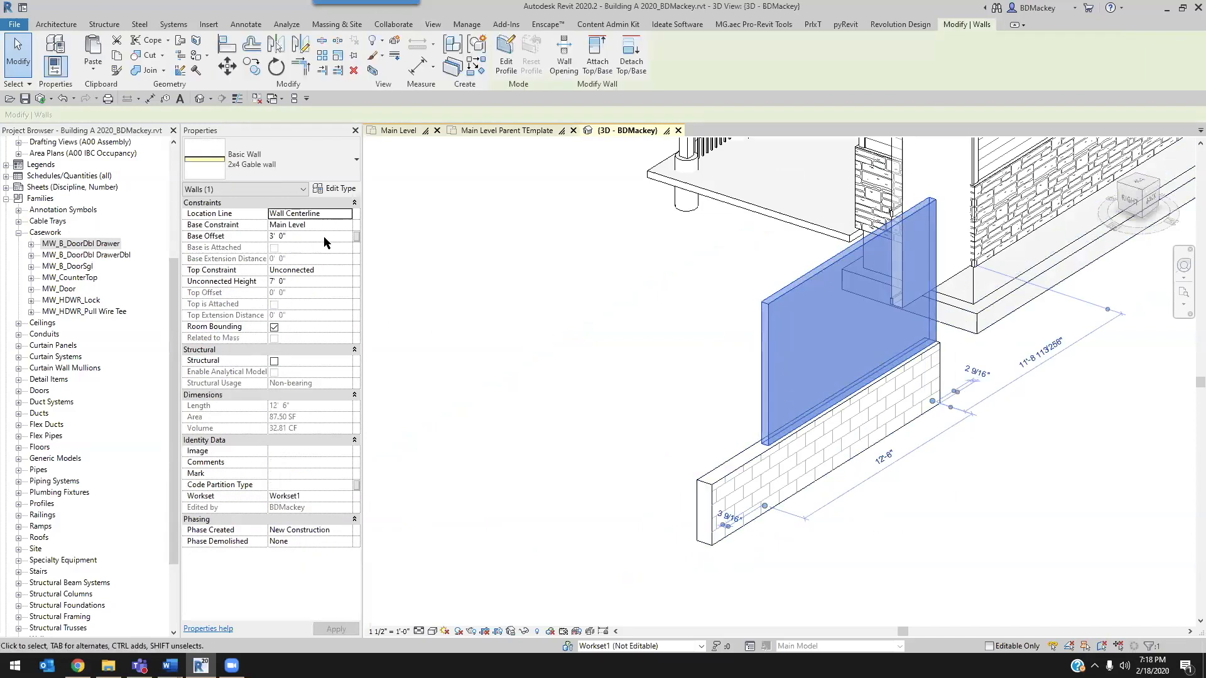
left_click(704, 491)
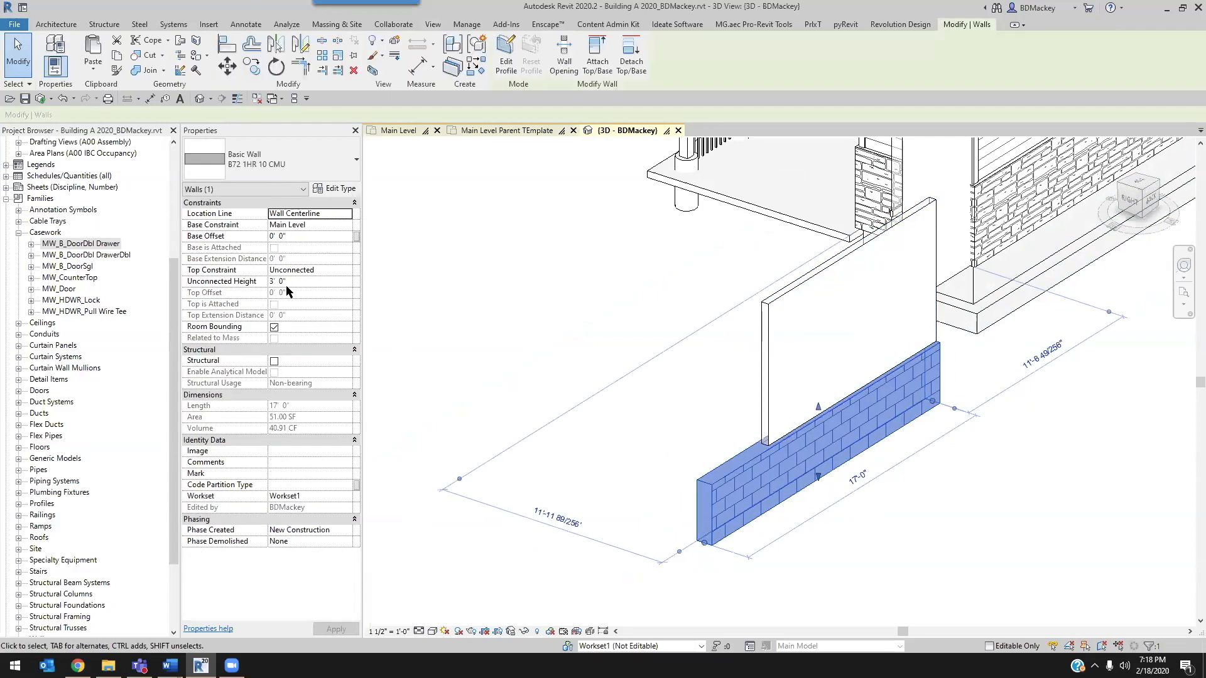
left_click(526, 322)
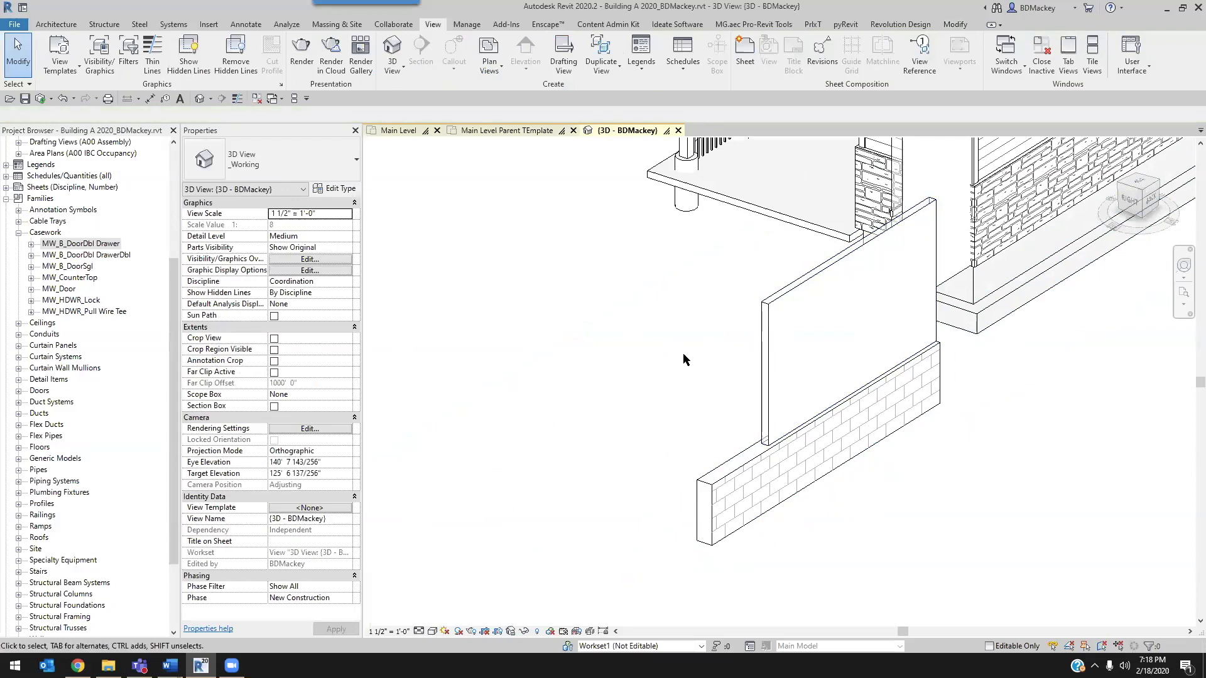
left_click(765, 392)
left_click(685, 413)
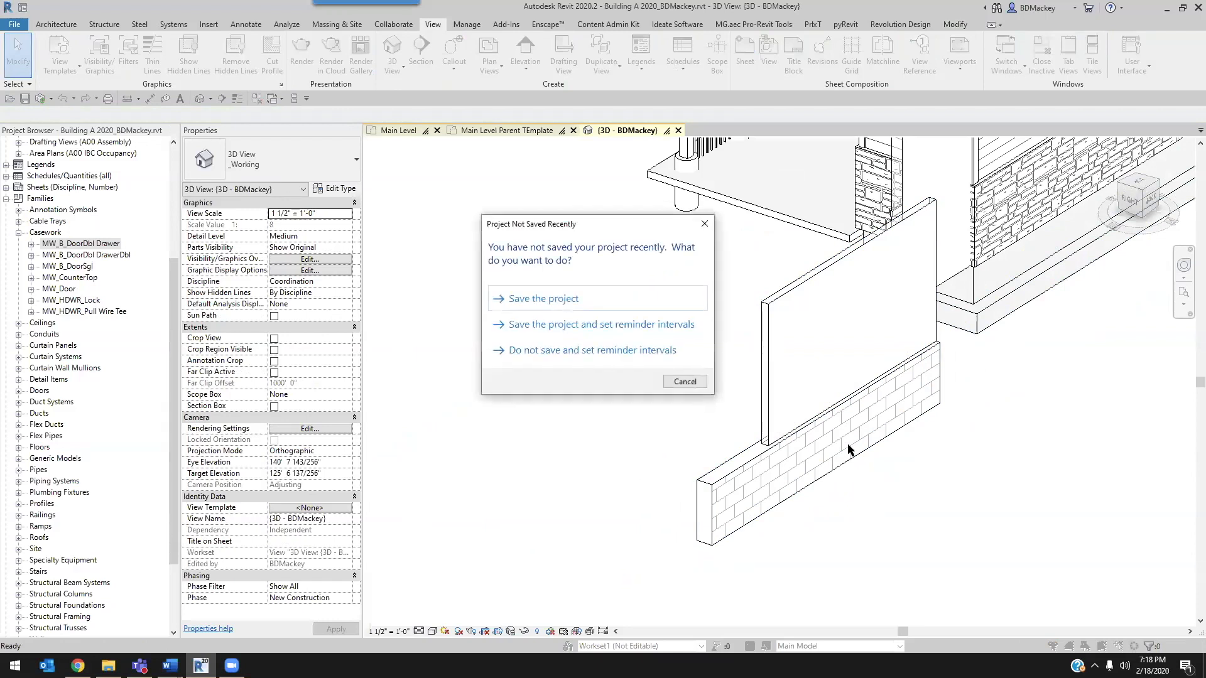
left_click(699, 384)
key("d")
key("r")
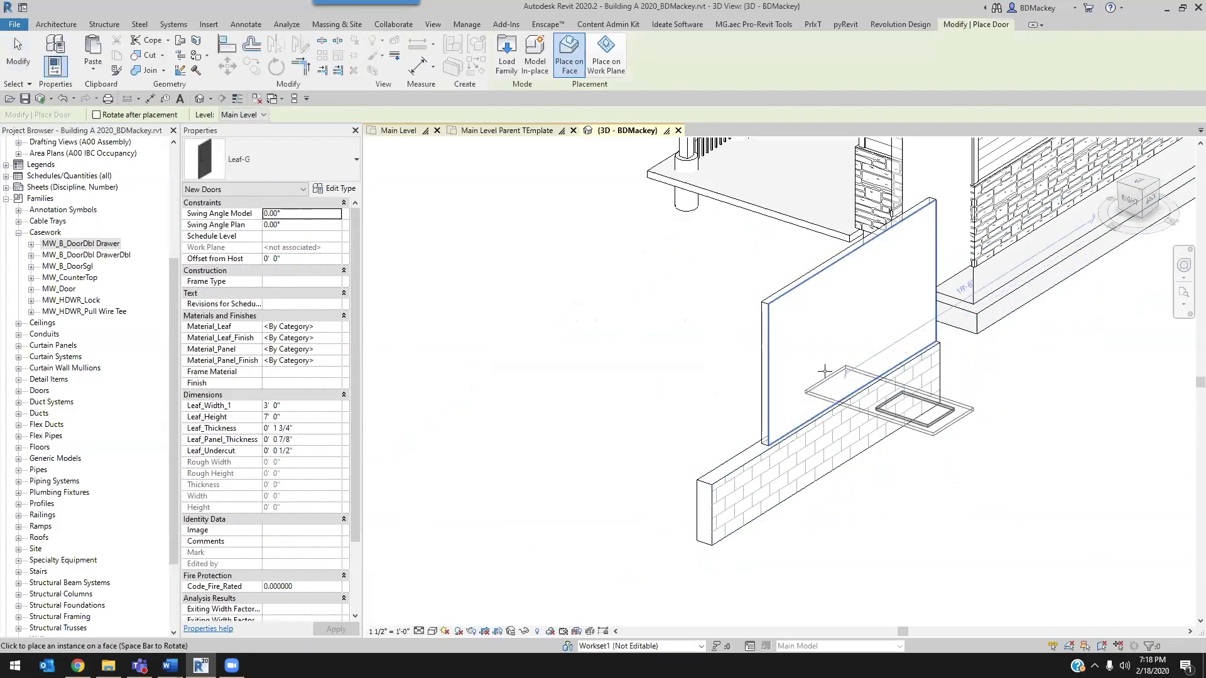
key("Escape")
Step: Return to the Main Level floor plan and bring the vertical dimension string beside grids D to A into view
scroll(735, 405, "down", 2)
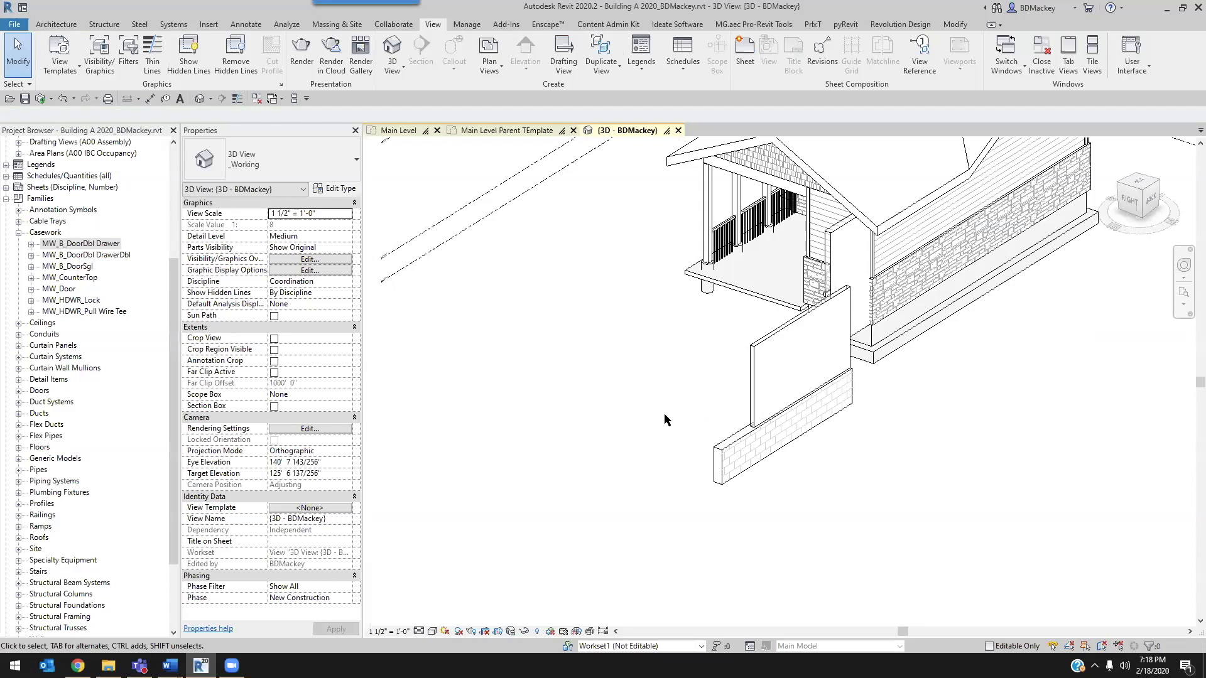
left_click(410, 134)
scroll(758, 420, "down", 4)
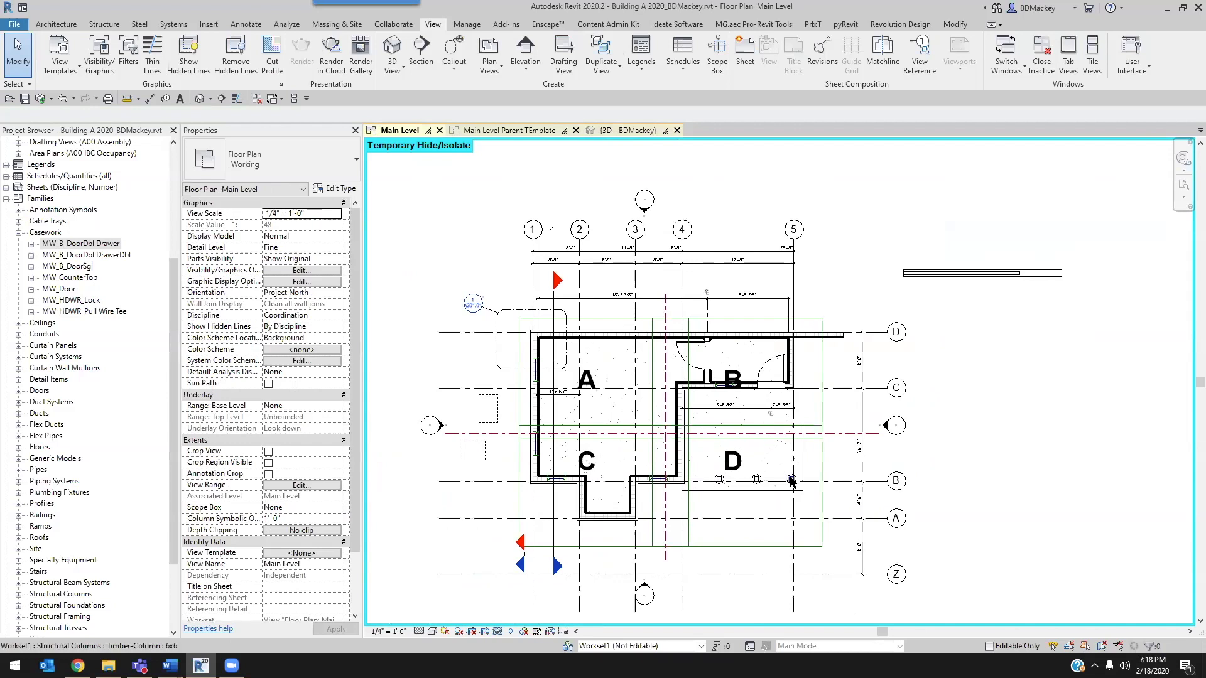
scroll(721, 280, "up", 6)
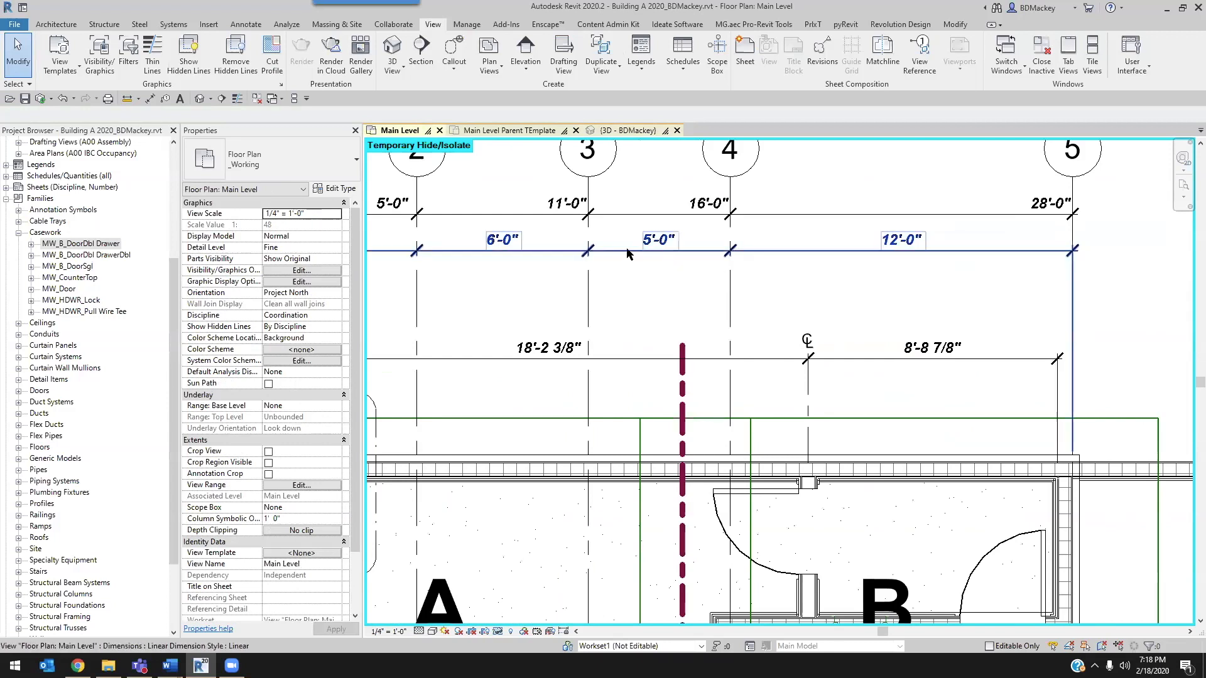
middle_click_drag(860, 426, 1125, 364)
scroll(835, 303, "down", 3)
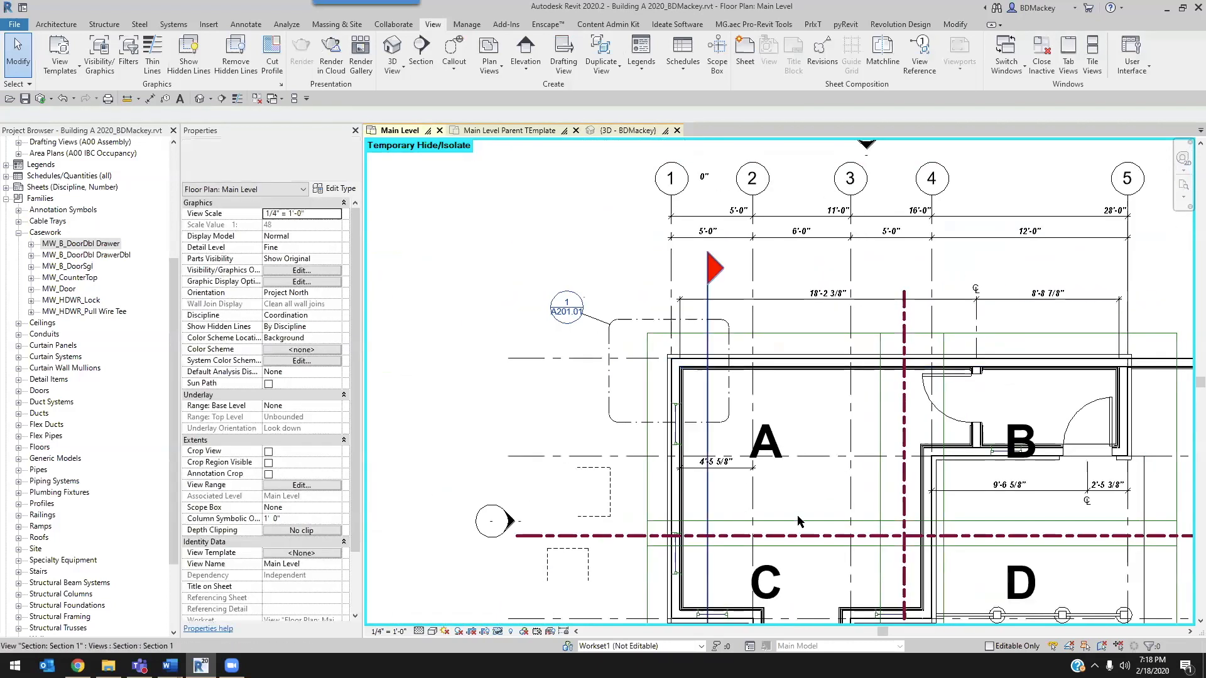
middle_click_drag(800, 520, 594, 328)
middle_click_drag(939, 395, 763, 438)
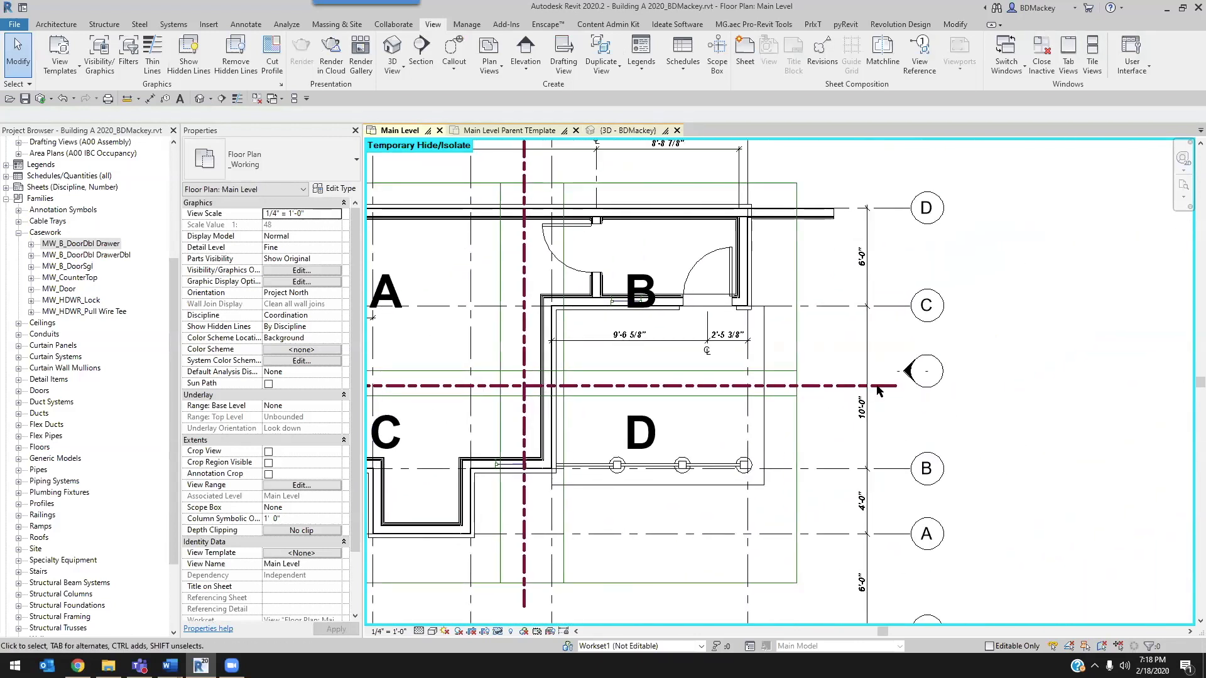
Step: Remove the grid C reference from the vertical grid dimension string with Edit Witness Lines
left_click(869, 267)
key("d")
key("i")
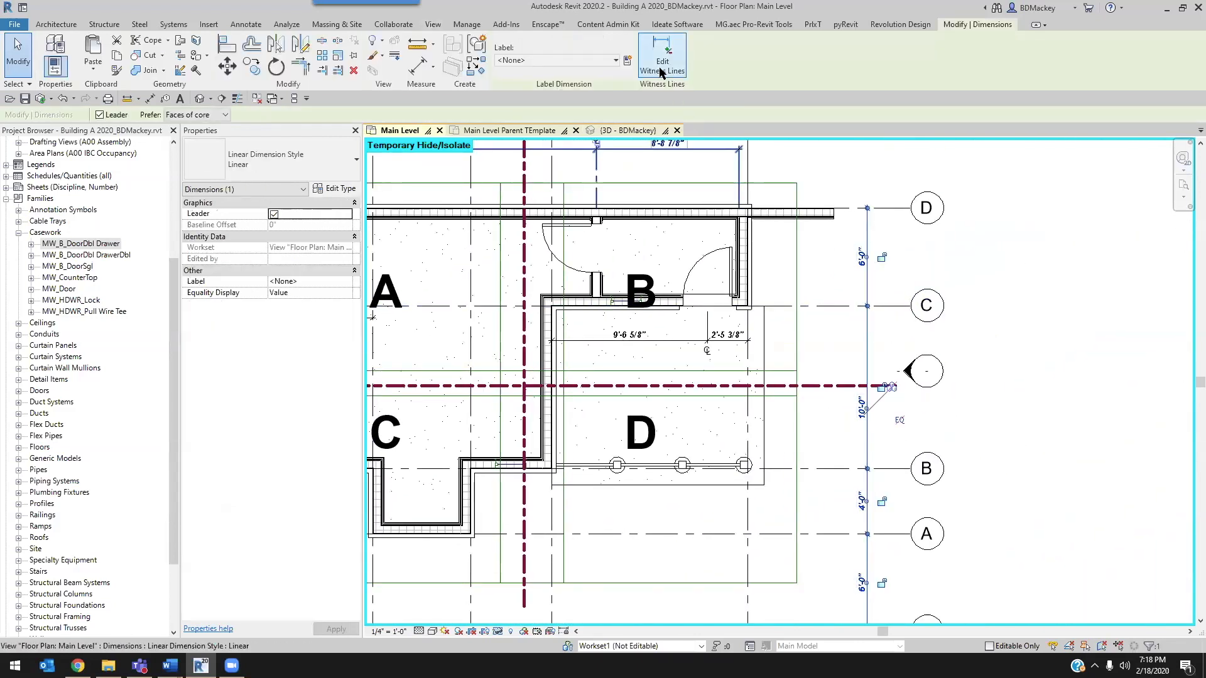
left_click(839, 308)
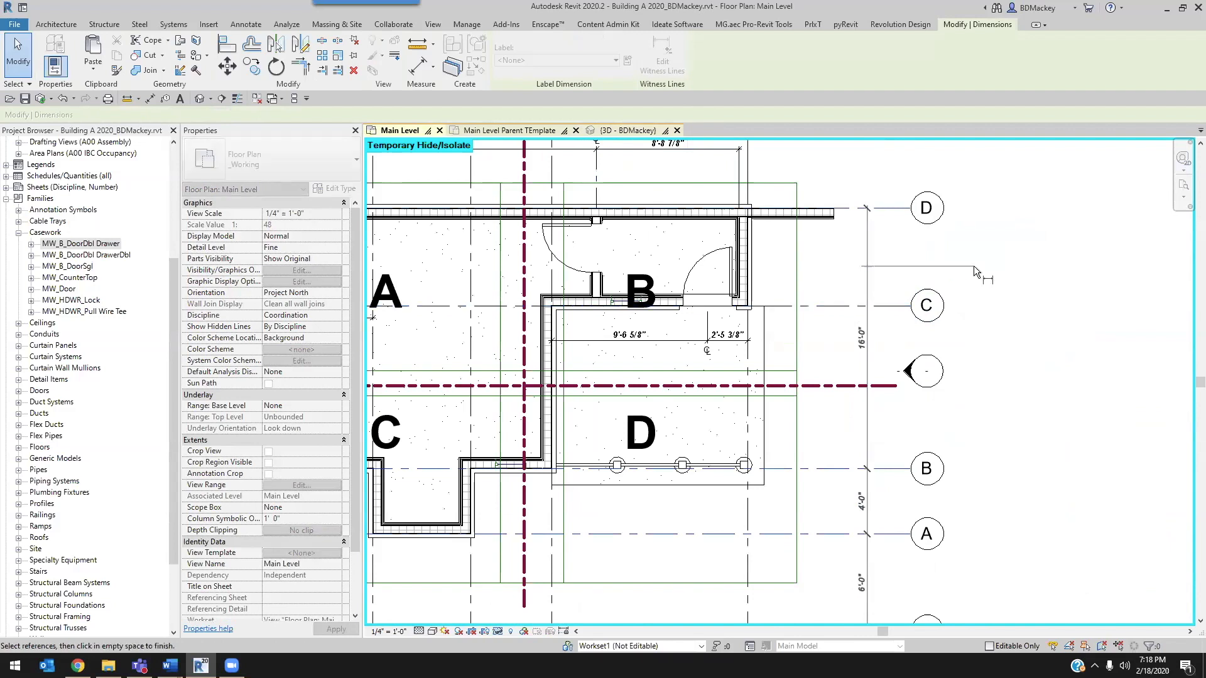
left_click(1001, 281)
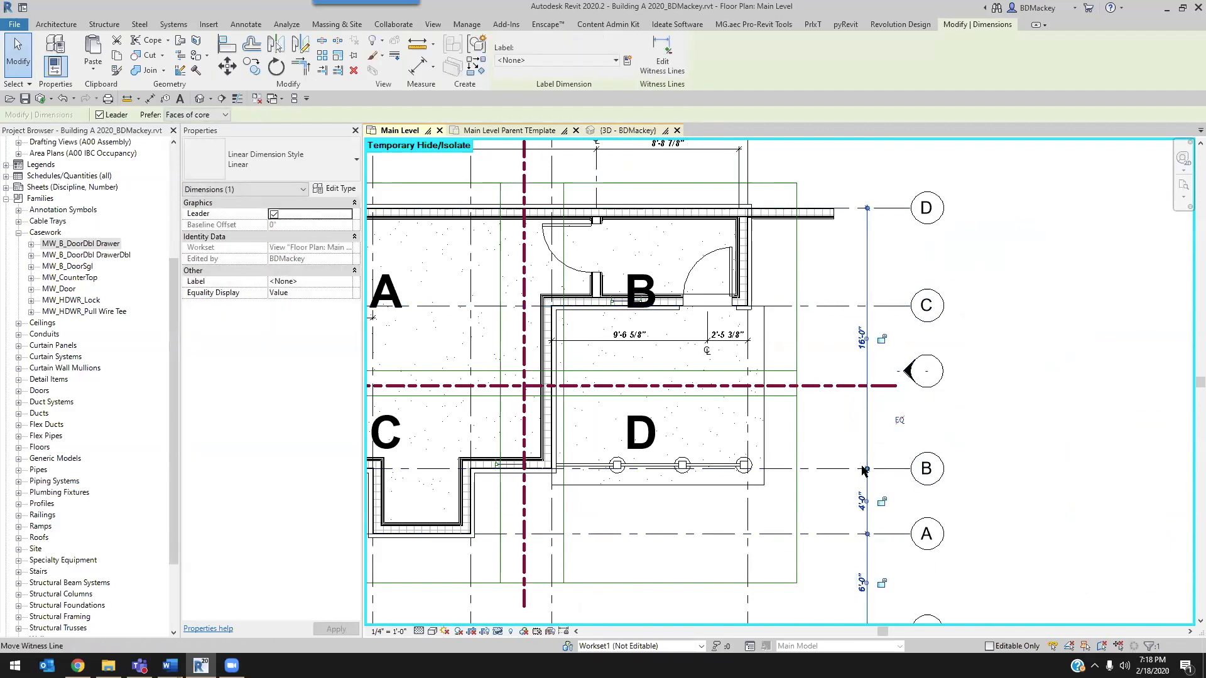
Step: Delete the interior wall's centerline witness line from the dimension string above sector B, and undo the deletion
scroll(652, 262, "up", 5)
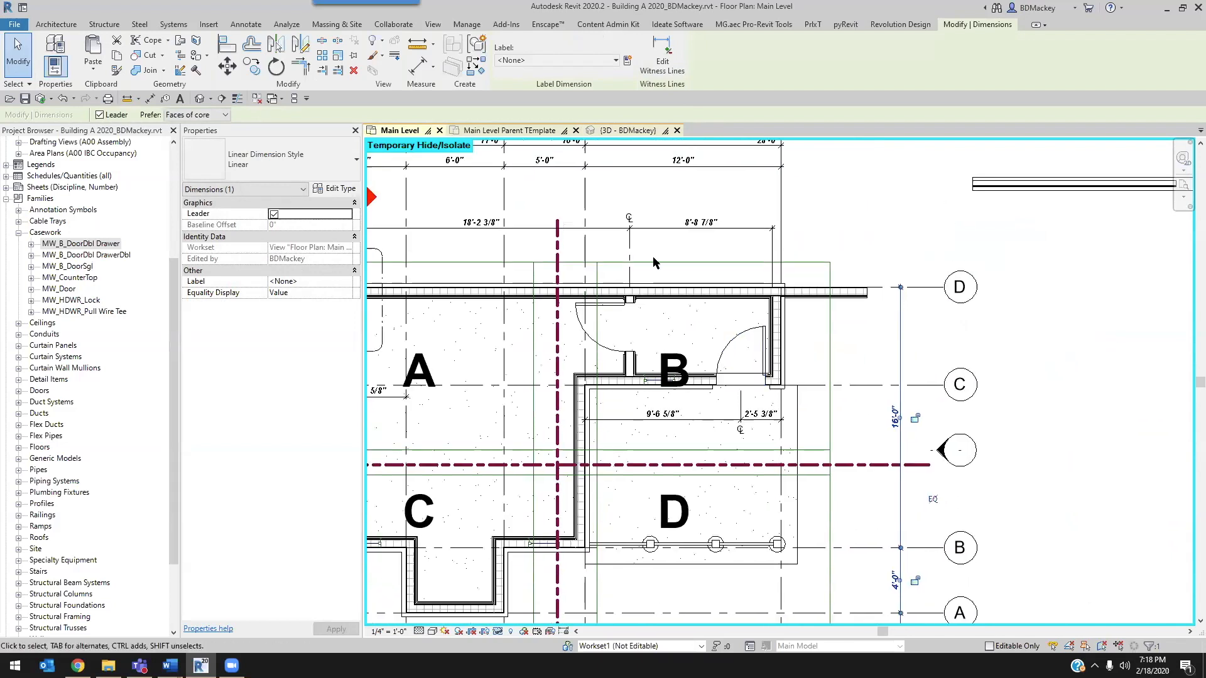
scroll(648, 262, "up", 1)
left_click(608, 246)
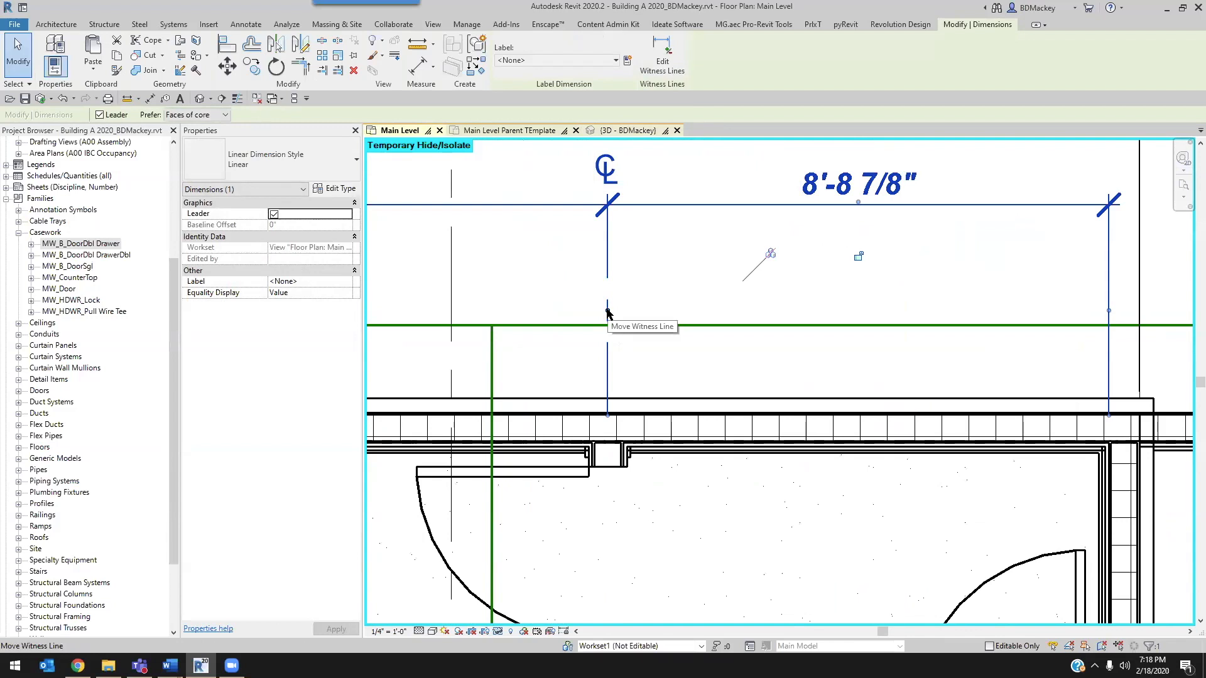
right_click(608, 311)
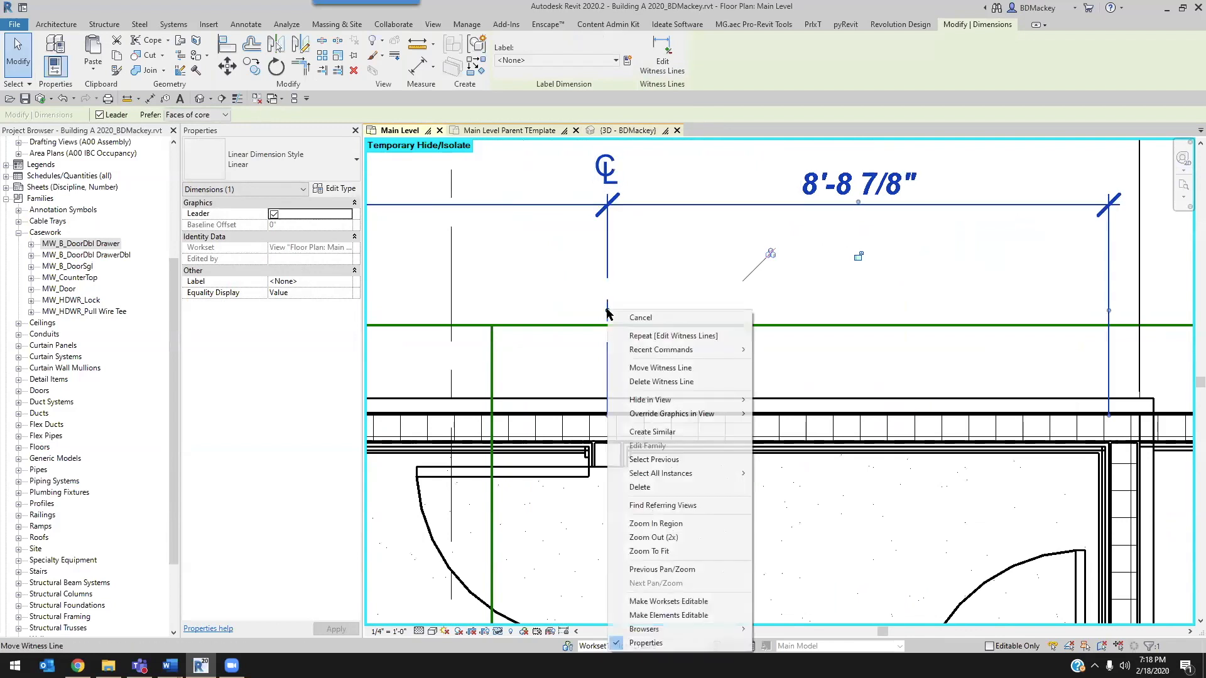
left_click(667, 382)
scroll(646, 239, "down", 5)
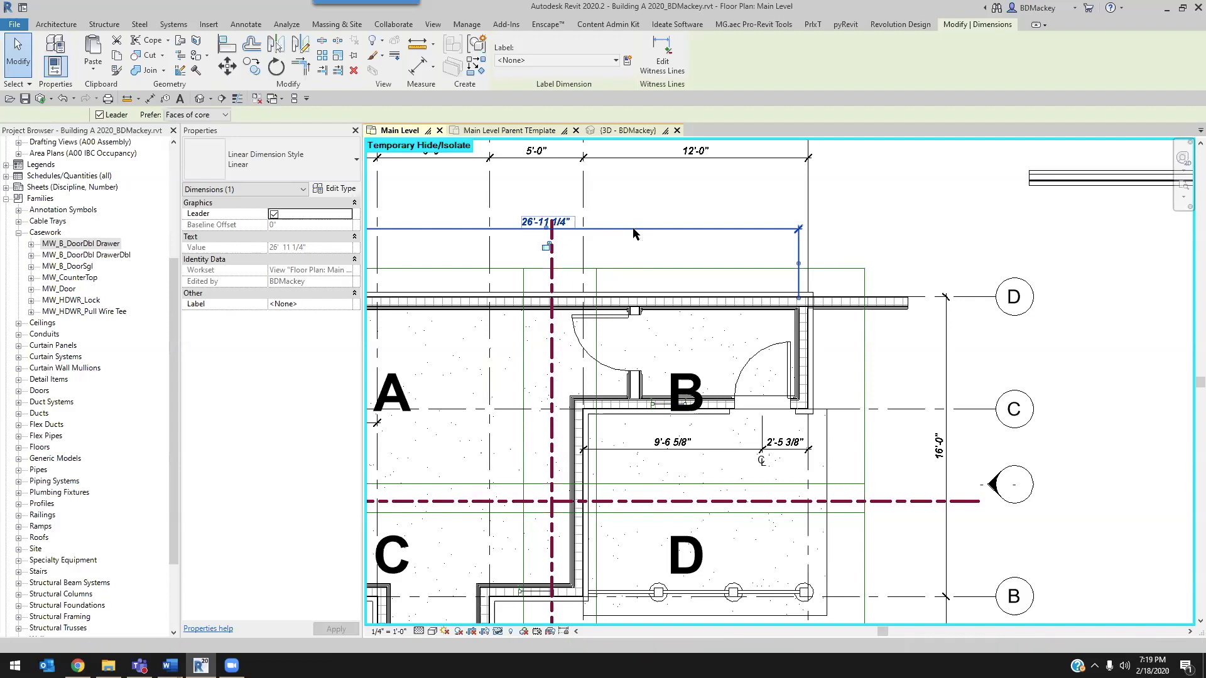
key("ctrl+z")
scroll(645, 261, "down", 3)
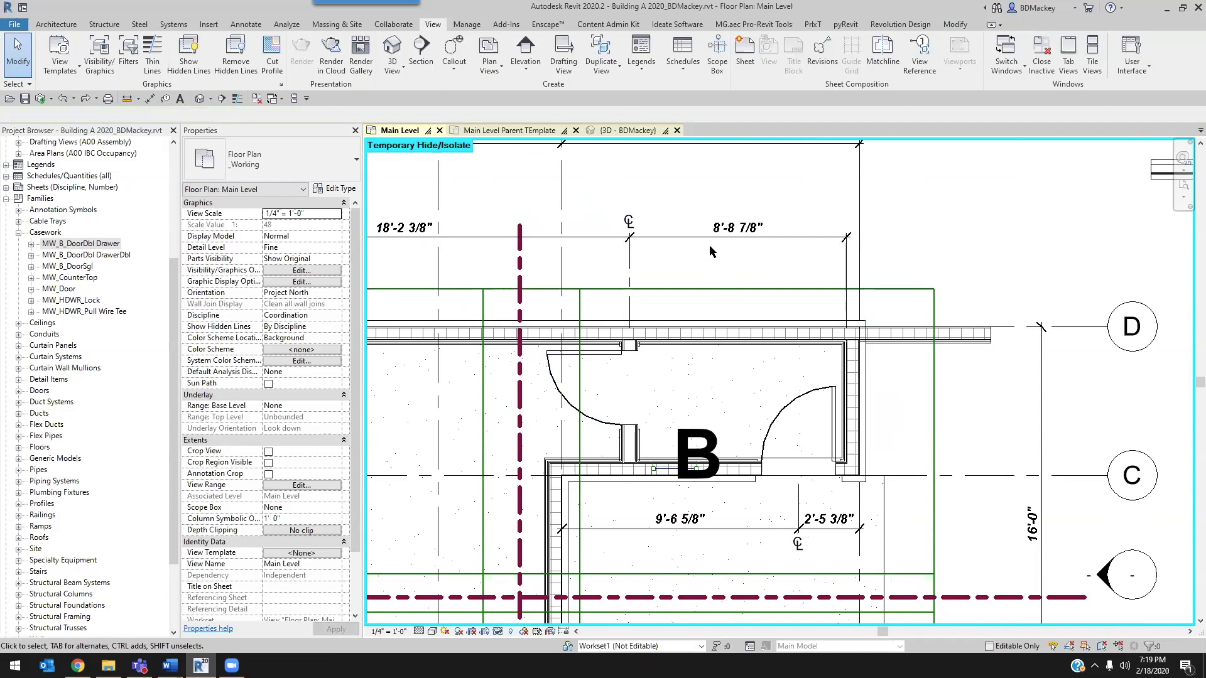
Step: Replace the value of the 8'-8 7/8" segment in the dimension string above sector B with the text VID
left_click(667, 238)
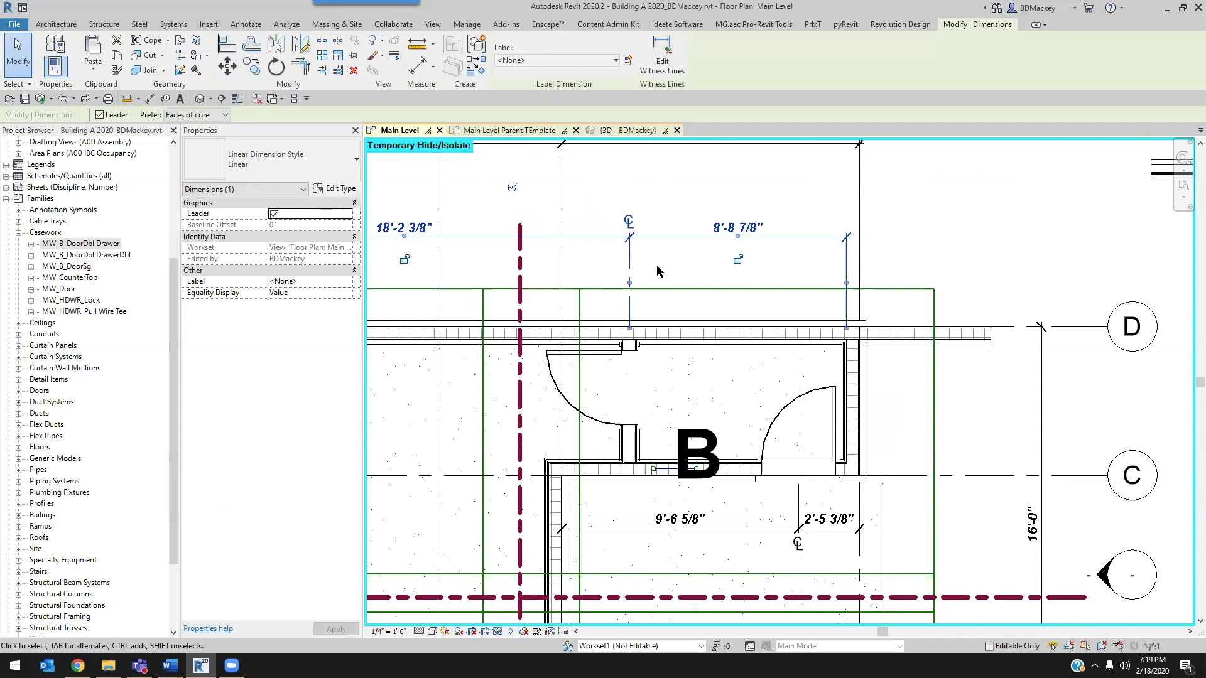
right_click(630, 282)
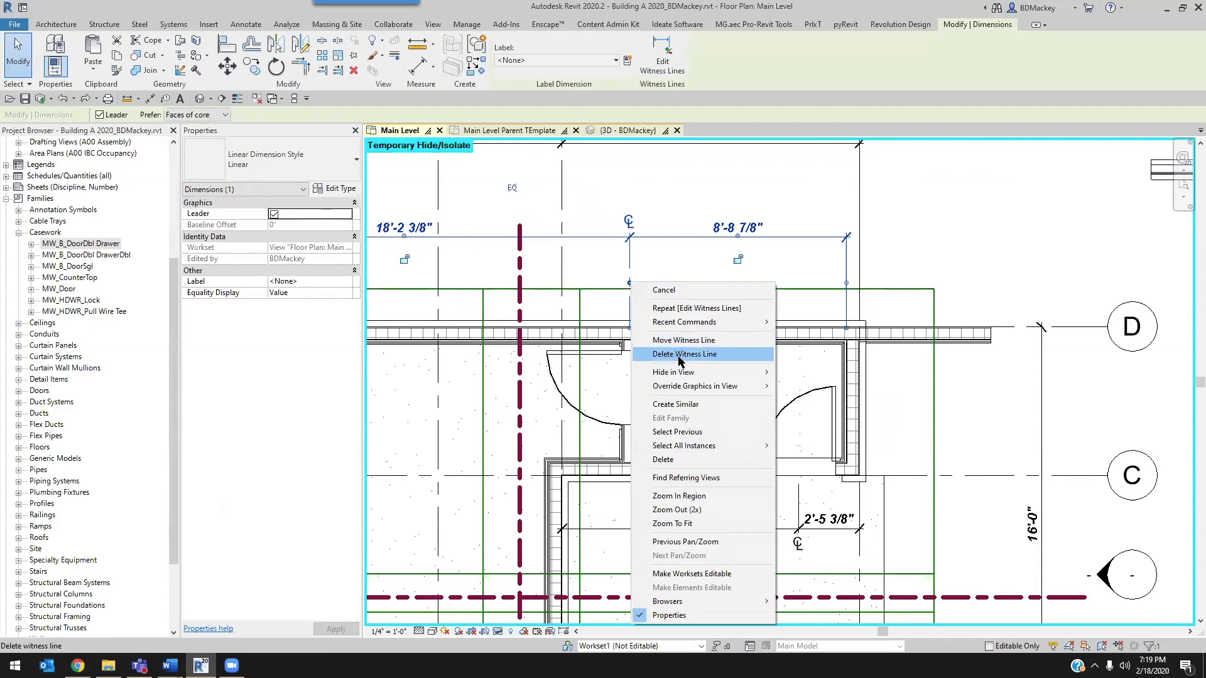
left_click(670, 189)
left_click(757, 228)
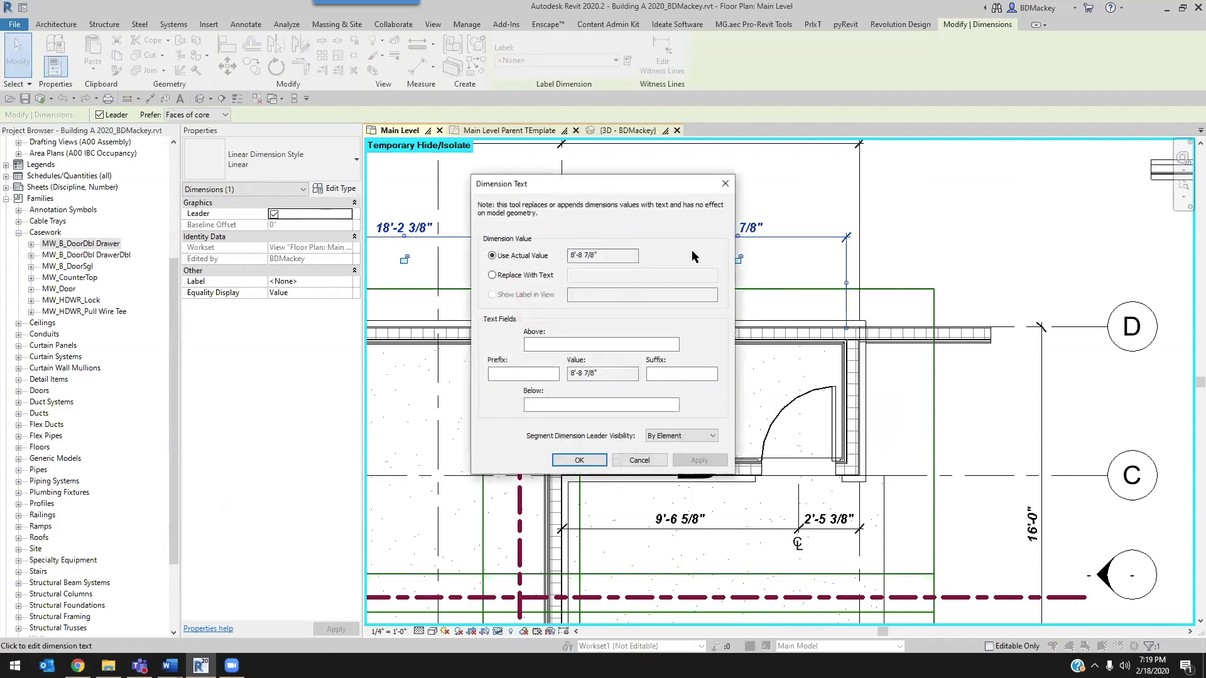
left_click(601, 274)
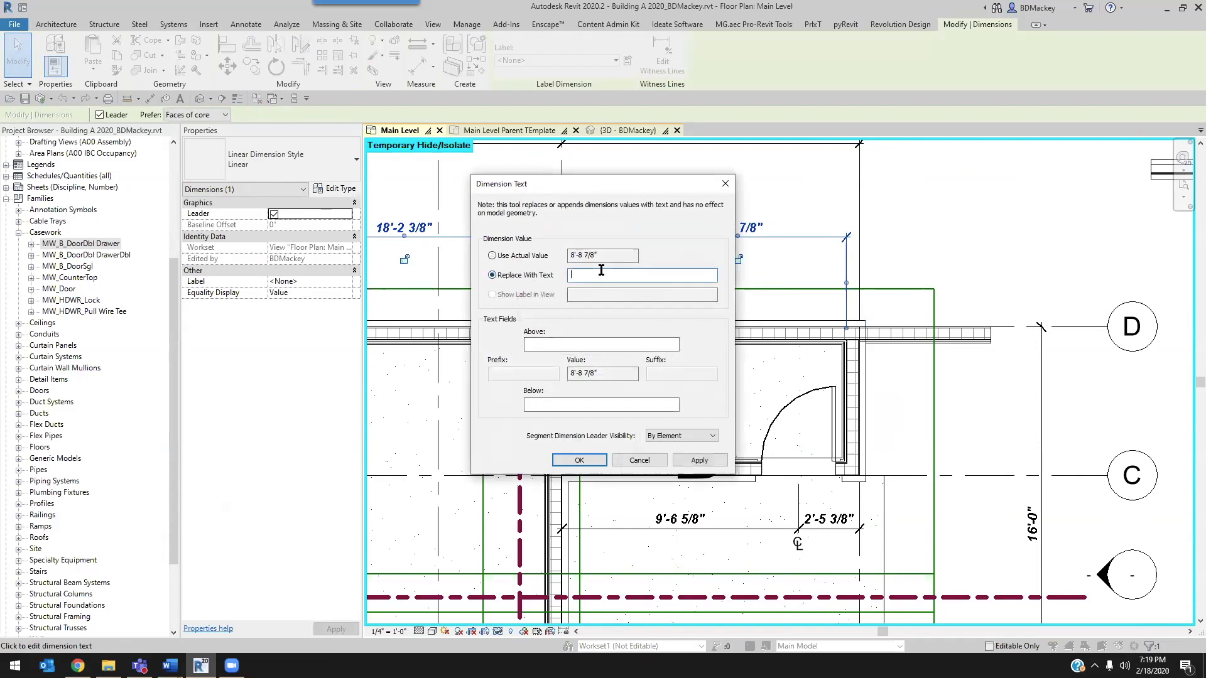
left_click(579, 460)
Step: Delete the witness line beside the VID segment to test the text override, and undo the deletion
right_click(630, 282)
left_click(683, 354)
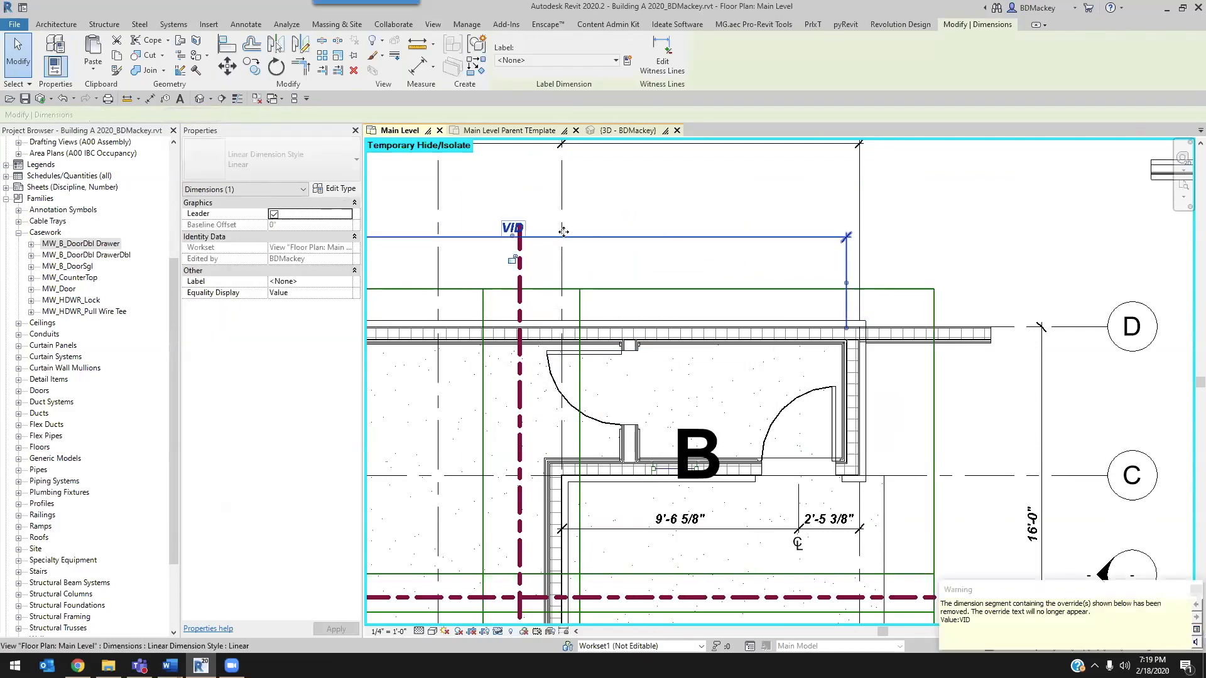
left_click(605, 259)
scroll(516, 254, "down", 2)
middle_click_drag(517, 255, 656, 243)
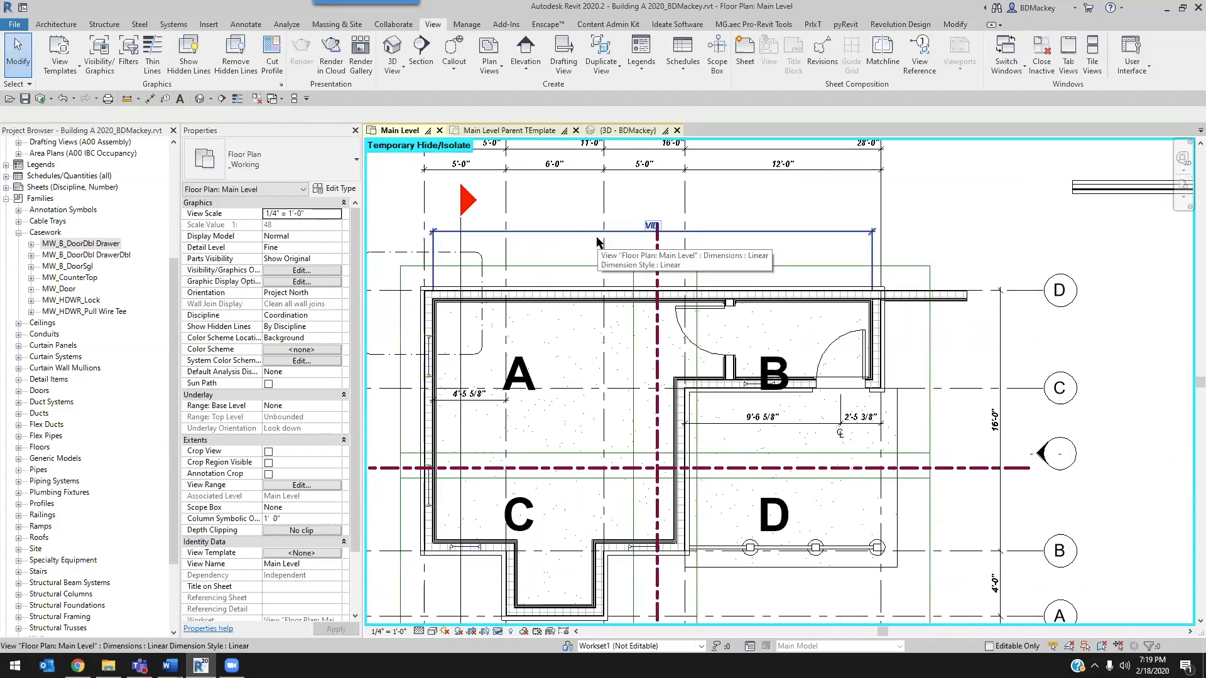
scroll(744, 241, "up", 3)
scroll(744, 242, "down", 4)
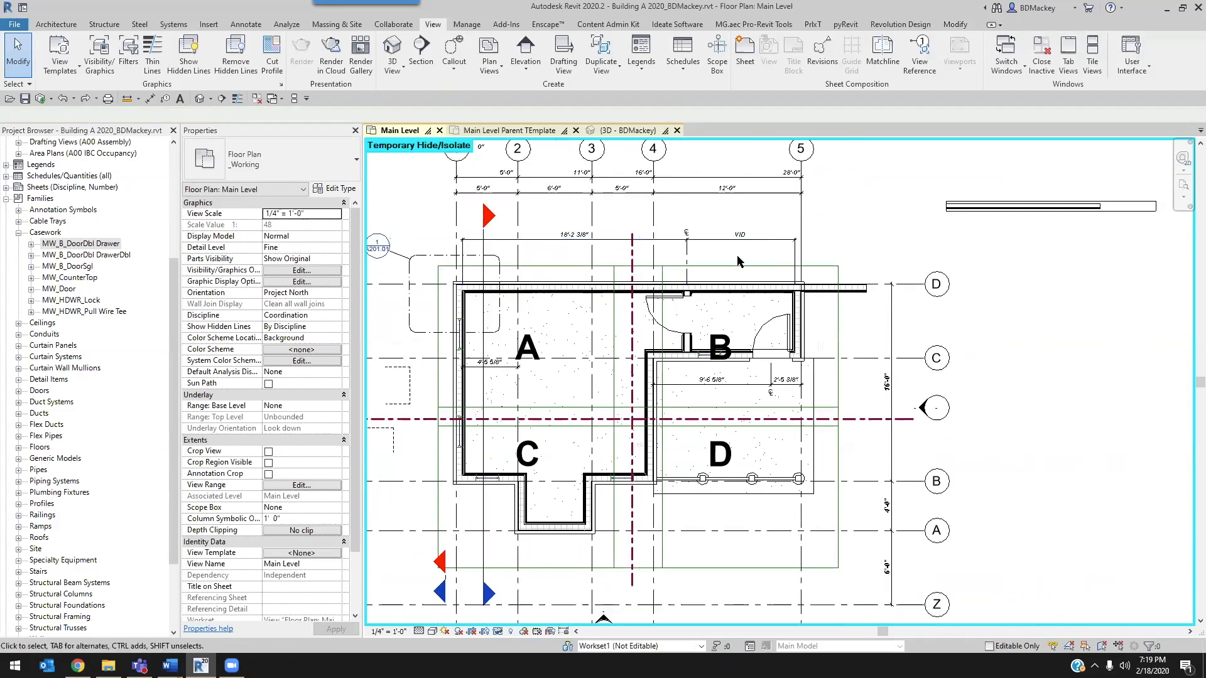
Step: Cycle the interior wall's witness line beside the VID segment through the wall references and back to the centerline
scroll(744, 241, "up", 4)
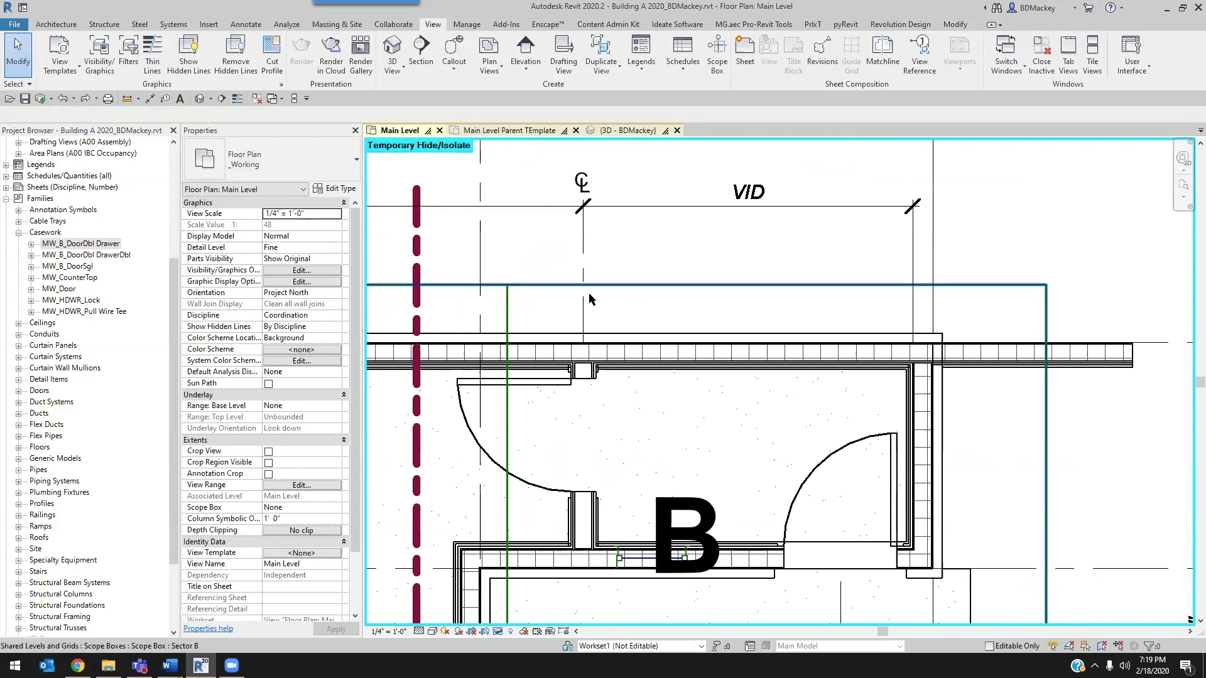
left_click(587, 263)
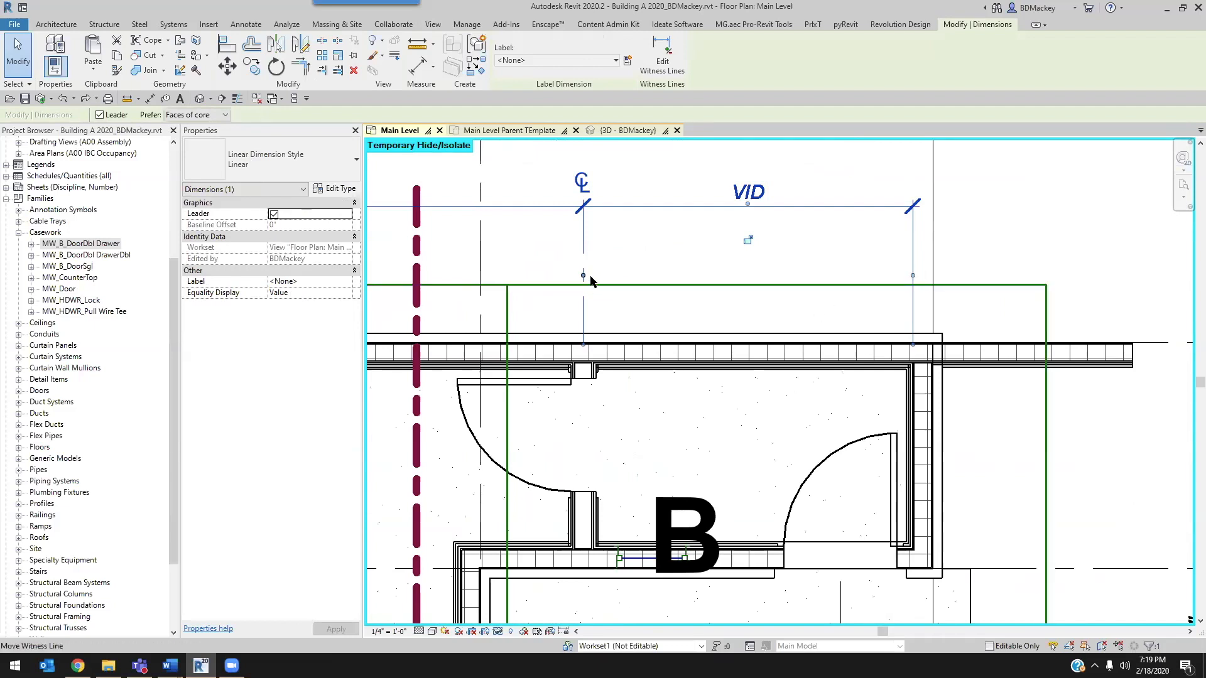
left_click_drag(584, 276, 585, 370)
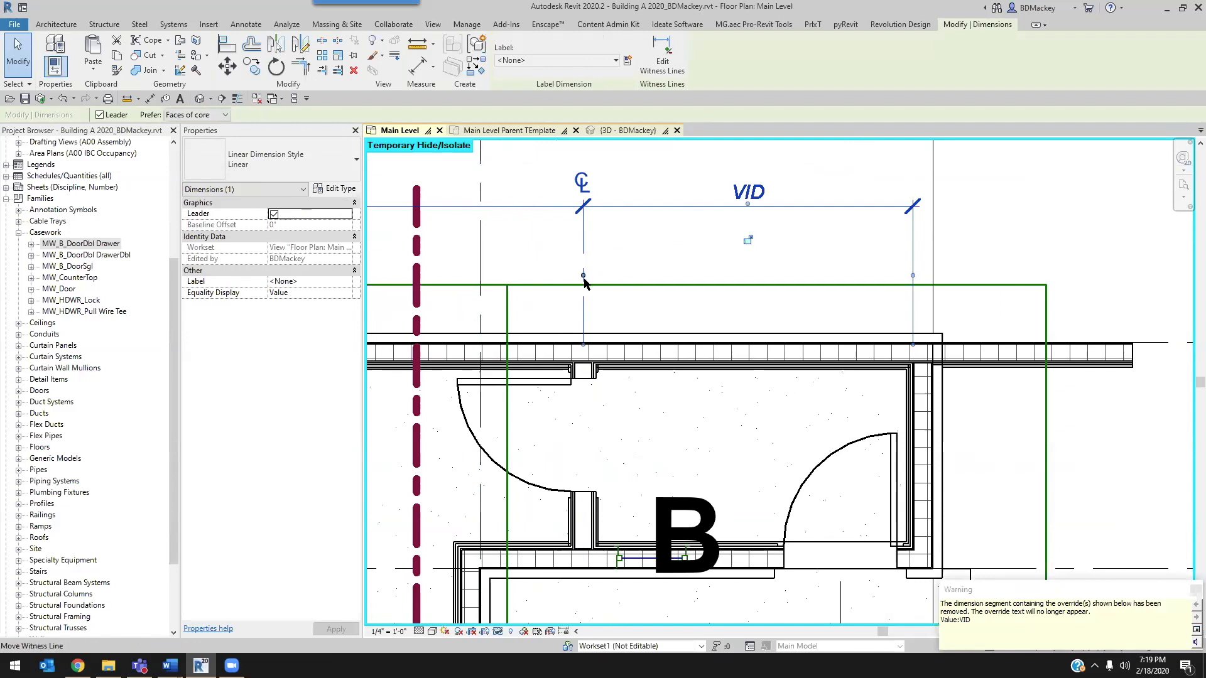
left_click_drag(585, 279, 584, 276)
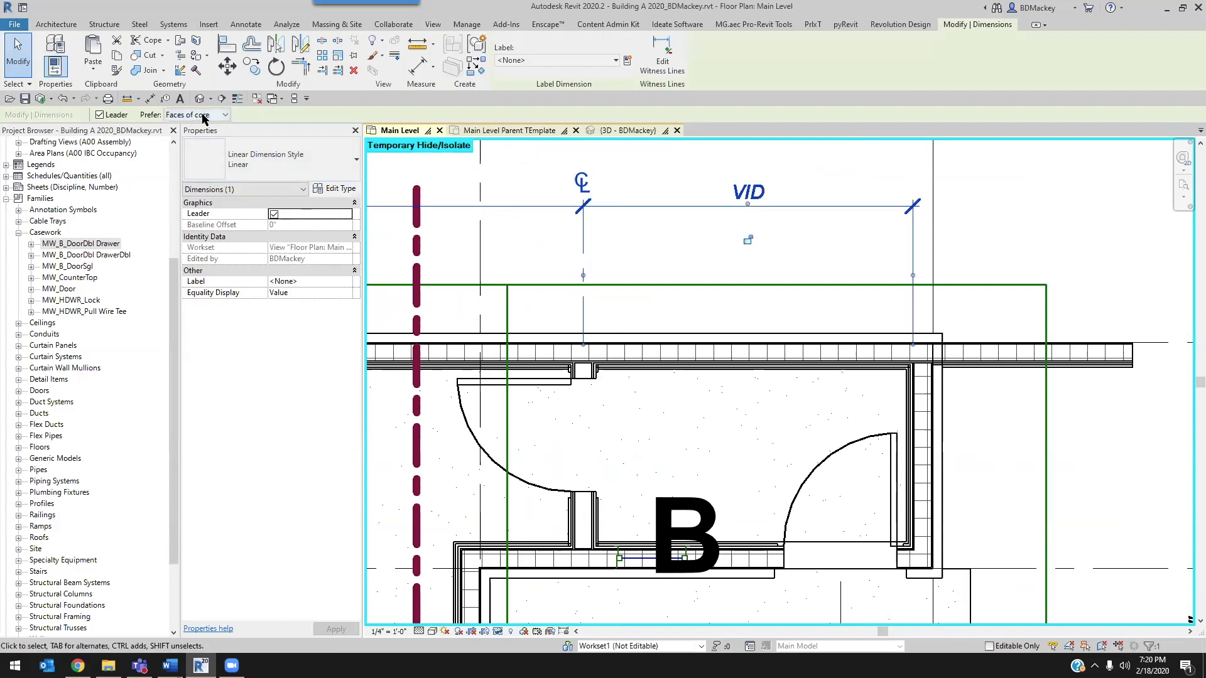
left_click_drag(583, 275, 572, 275)
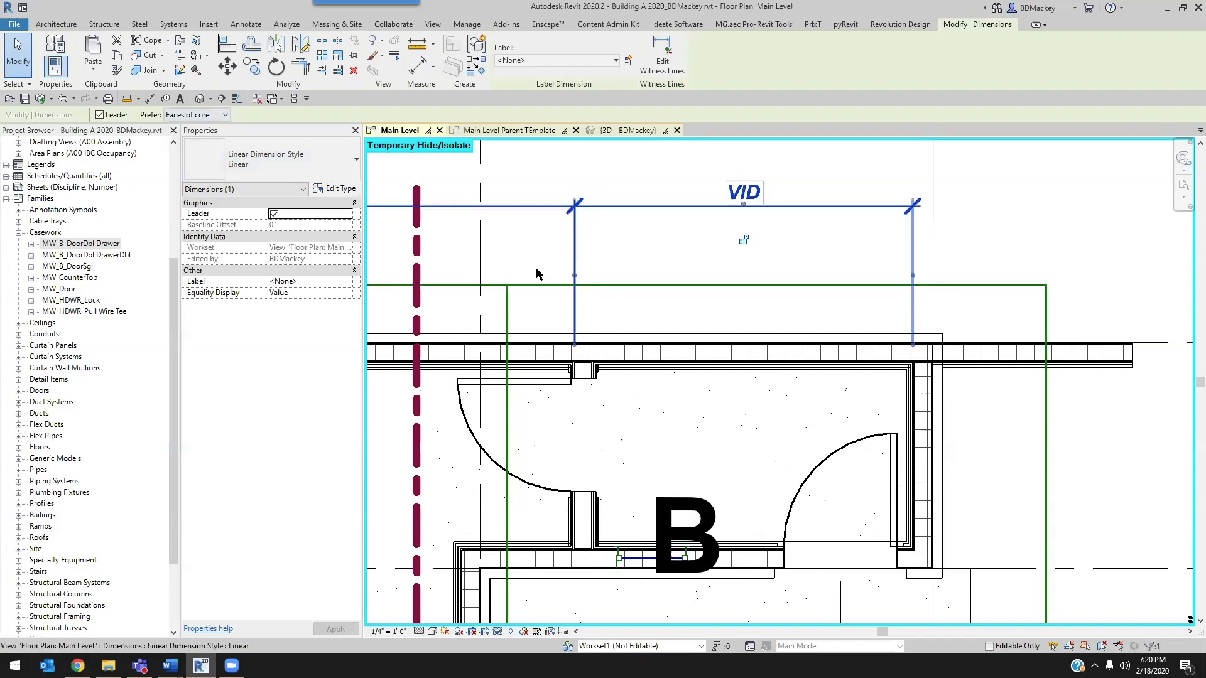
left_click_drag(574, 275, 584, 370)
left_click(584, 275)
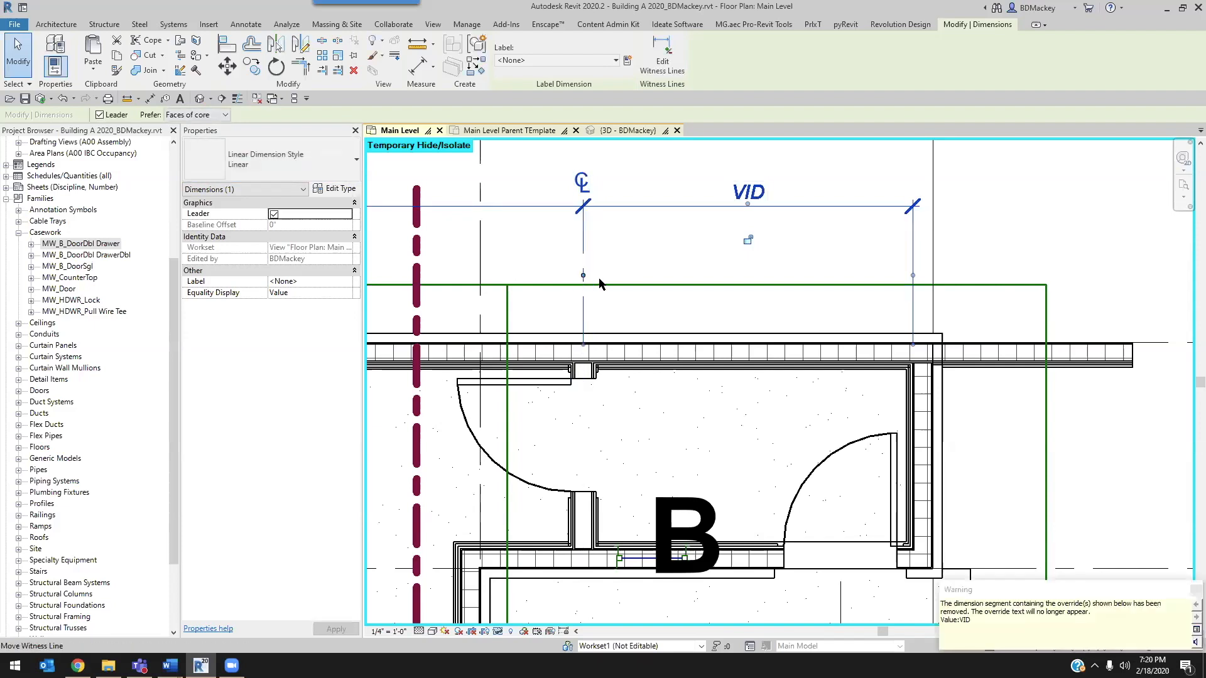
left_click(634, 270)
Step: Cycle the door's witness line in the dimension string below sector B through both opening edges and back to the door's center
scroll(634, 270, "down", 2)
middle_click_drag(726, 388, 621, 243)
scroll(636, 430, "up", 3)
middle_click_drag(636, 434, 700, 463)
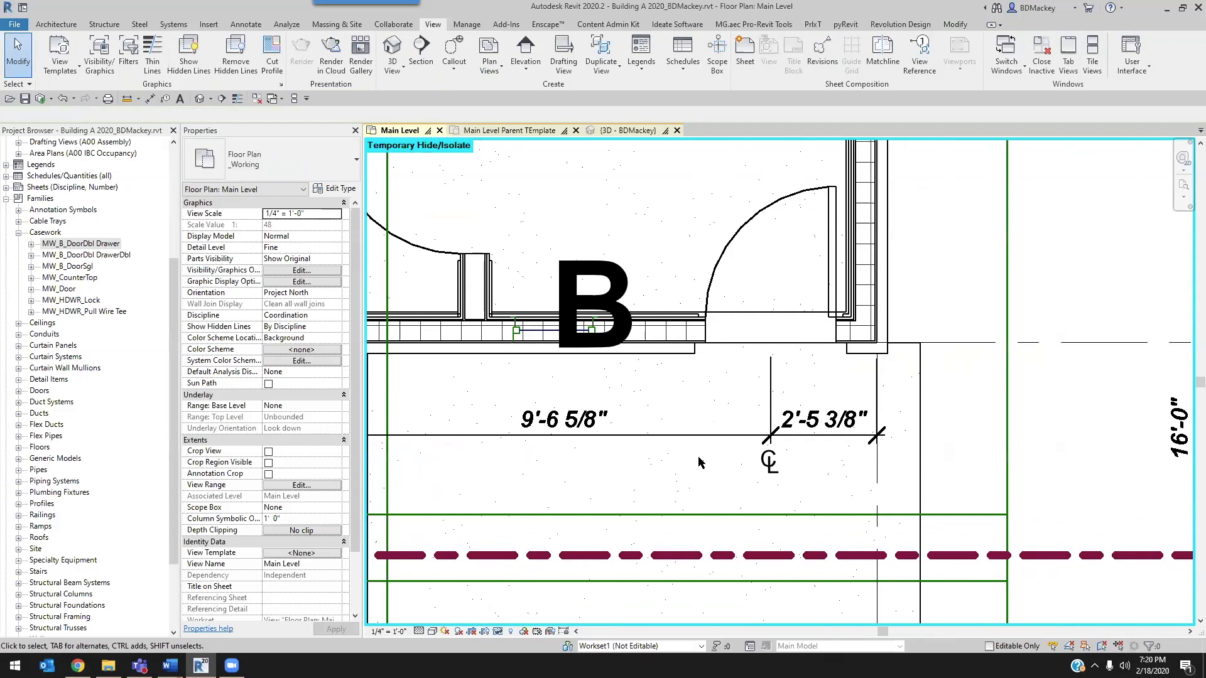
left_click(698, 435)
left_click(771, 398)
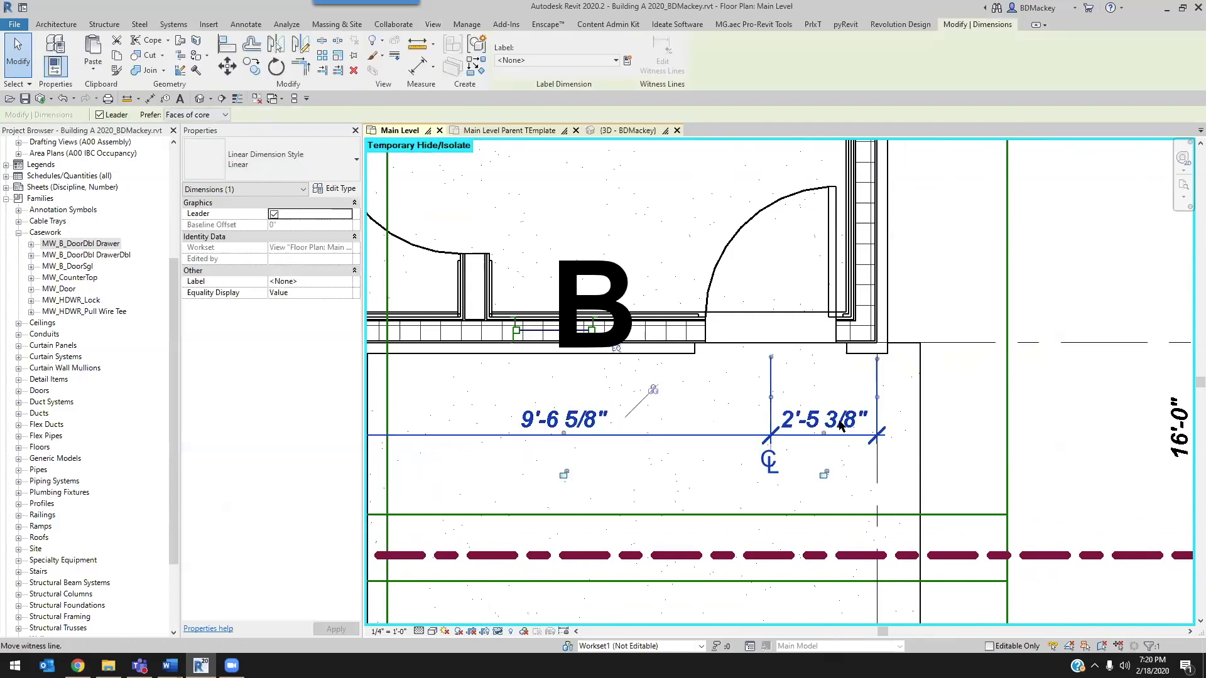
left_click(836, 398)
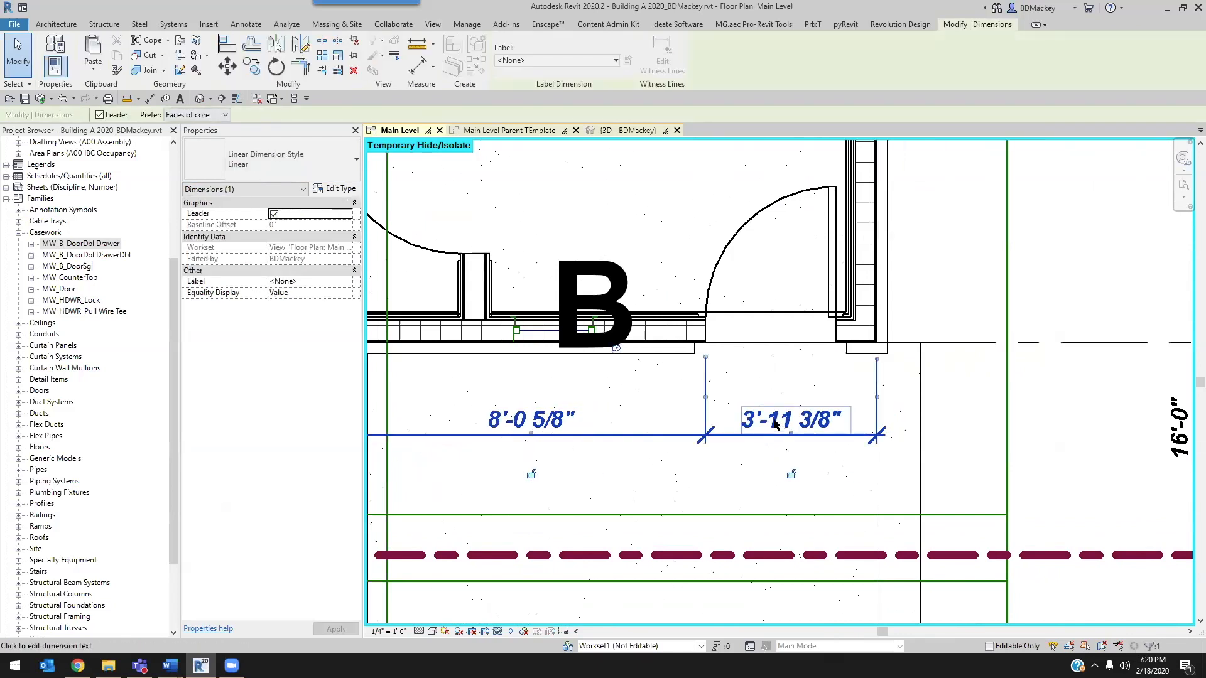
left_click(706, 397)
left_click(771, 398)
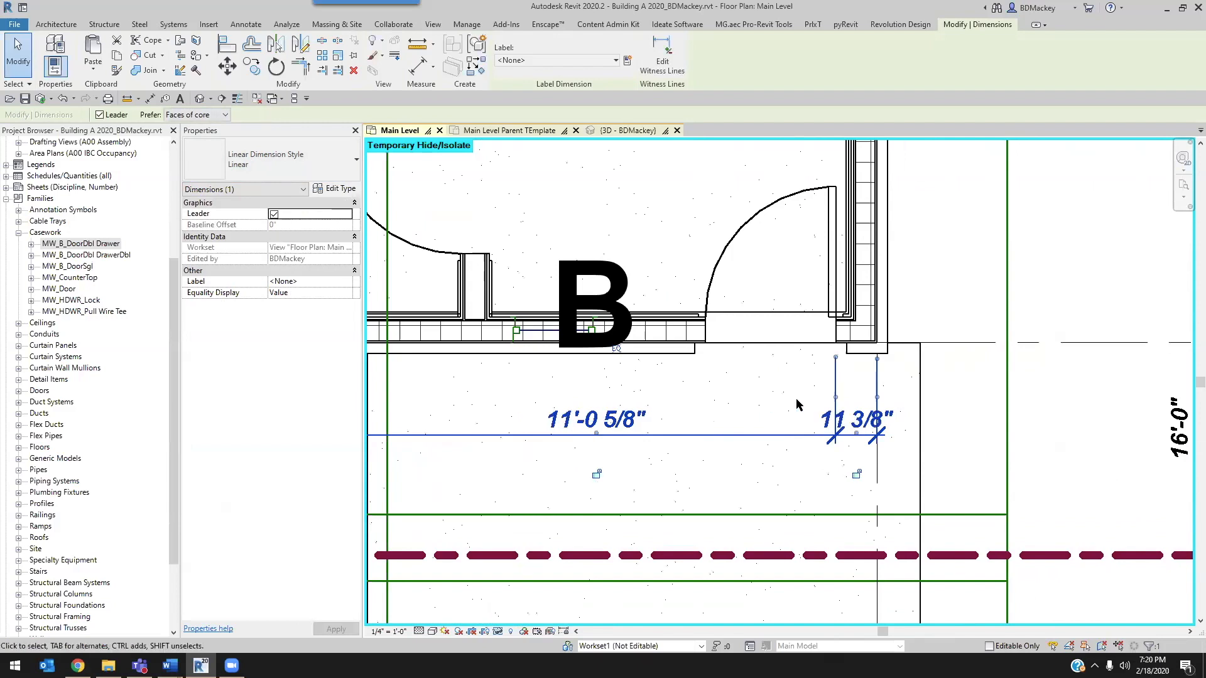
left_click(836, 398)
left_click(706, 398)
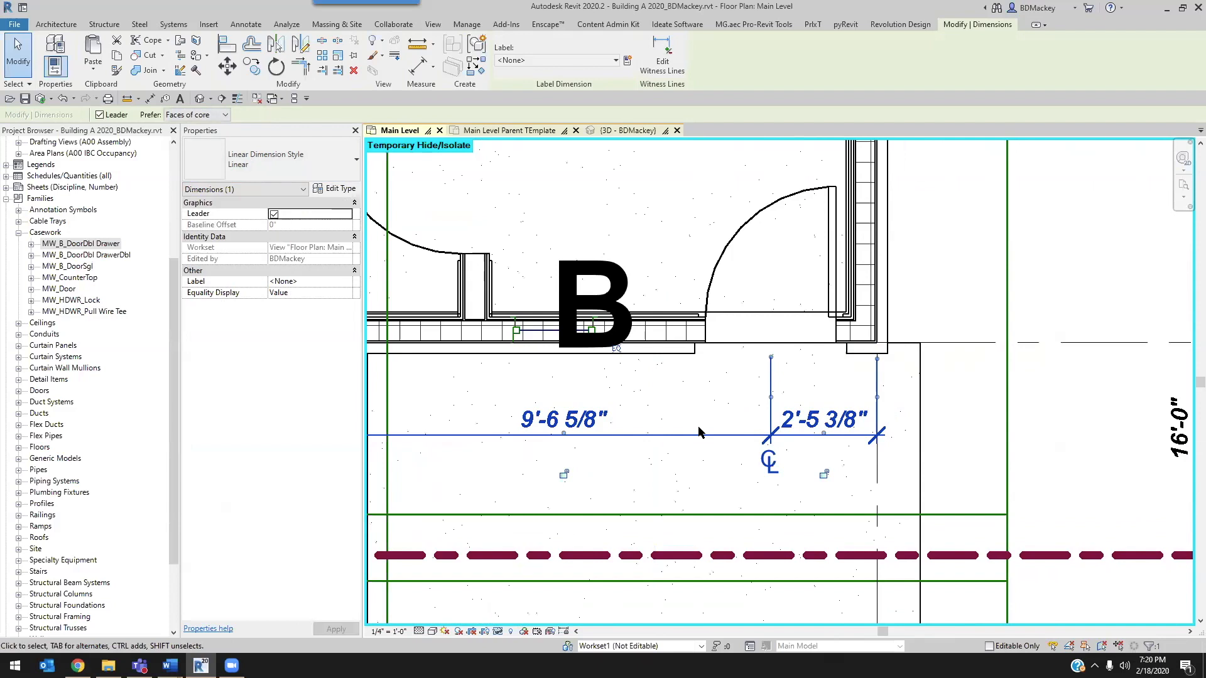
key("Escape")
Step: Select the 36" x 84" Single-Flush door in sector B and check the context commands at its temporary dimension
left_click(772, 324)
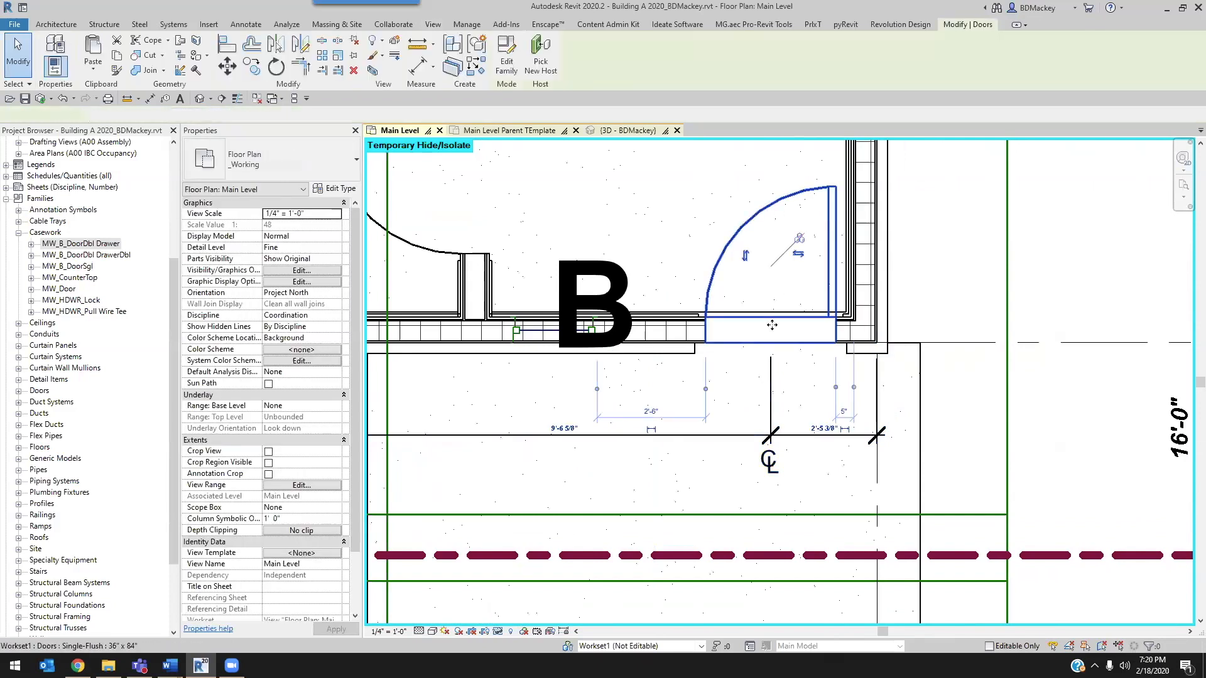
mouse_move(706, 390)
left_mouse_down()
mouse_move(780, 410)
mouse_move(842, 397)
mouse_move(713, 380)
mouse_move(706, 392)
left_mouse_up()
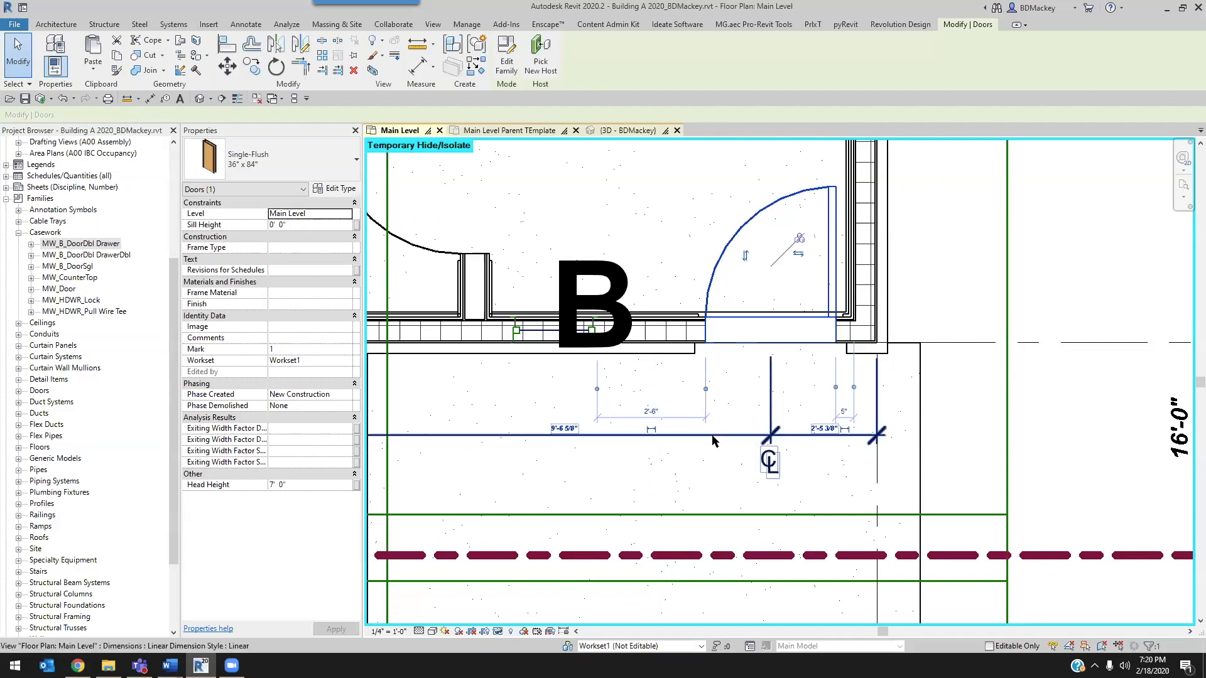
right_click(652, 431)
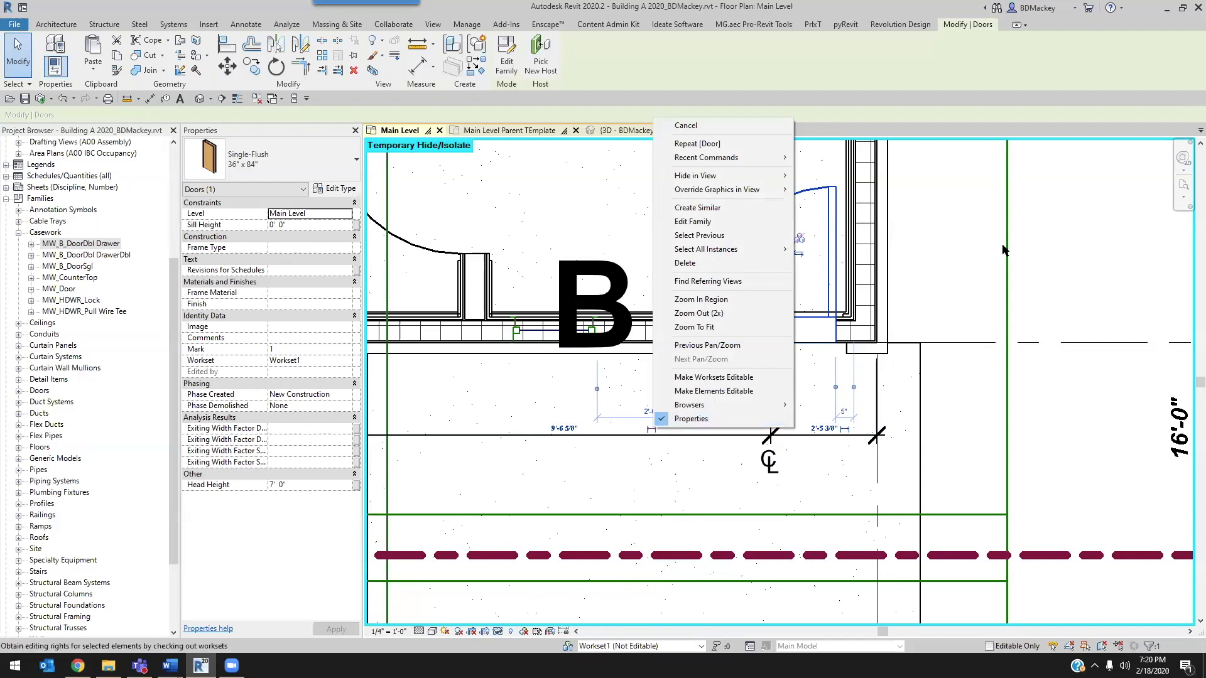
key("Escape")
Step: Make the door's 2'-6" temporary dimension permanent, and undo the conversion
scroll(887, 333, "down", 2)
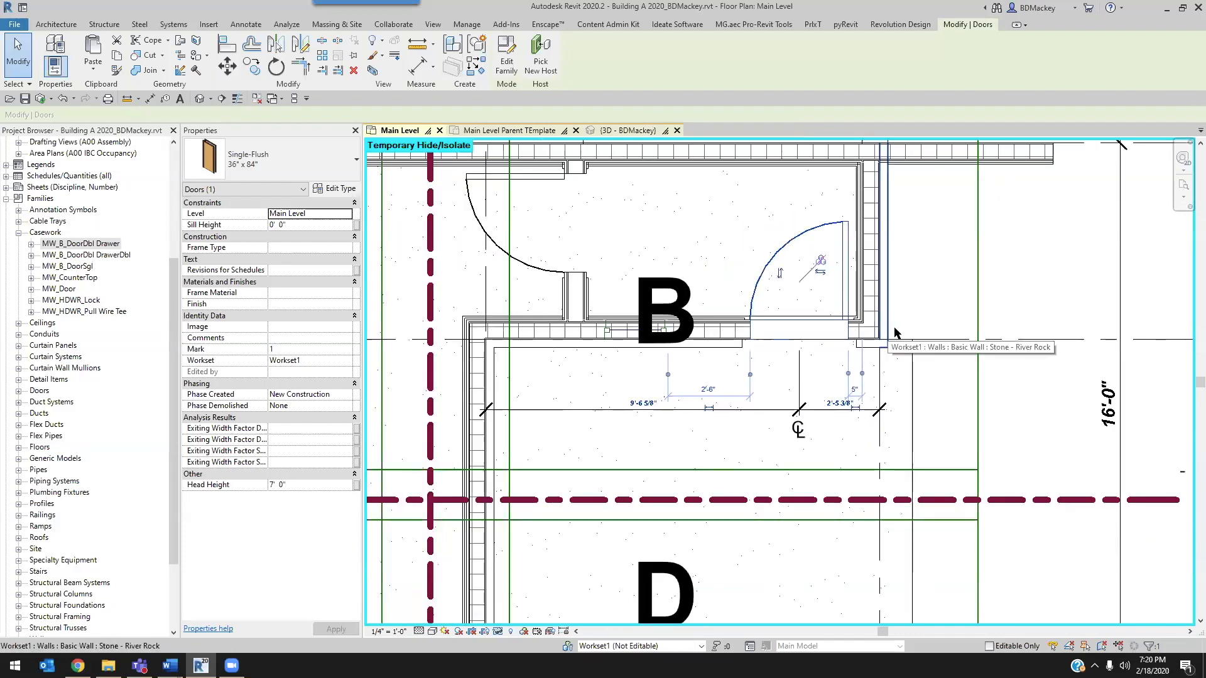
scroll(715, 406, "up", 2)
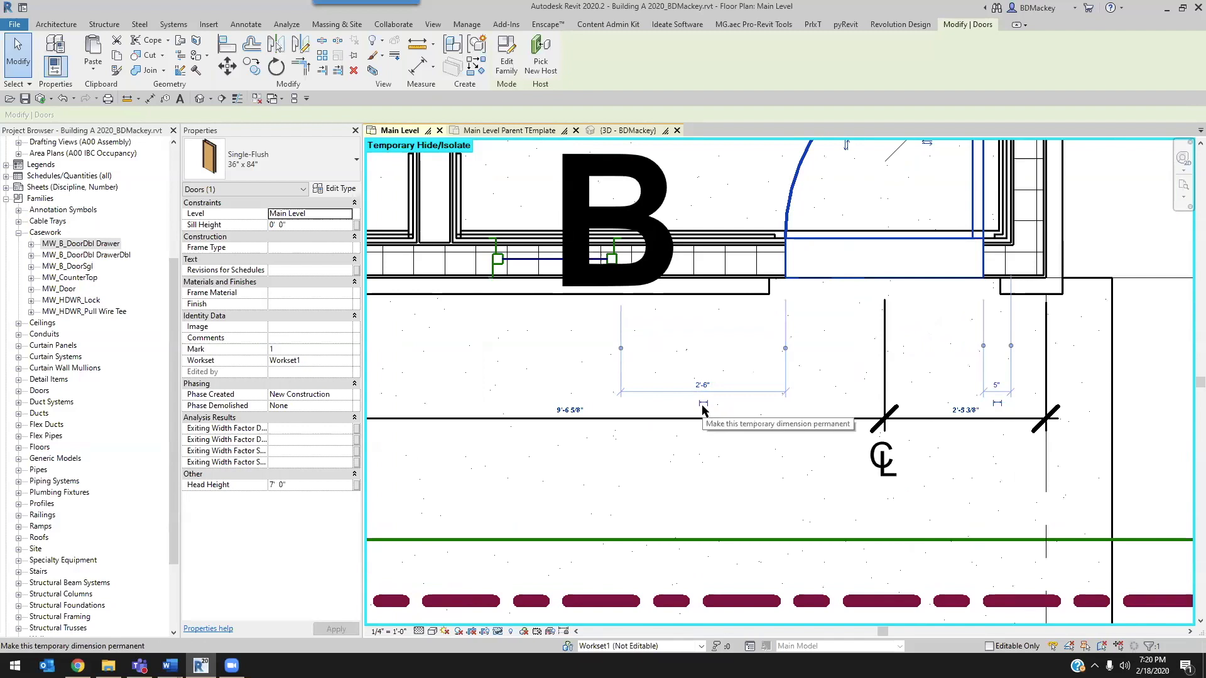
left_click(703, 405)
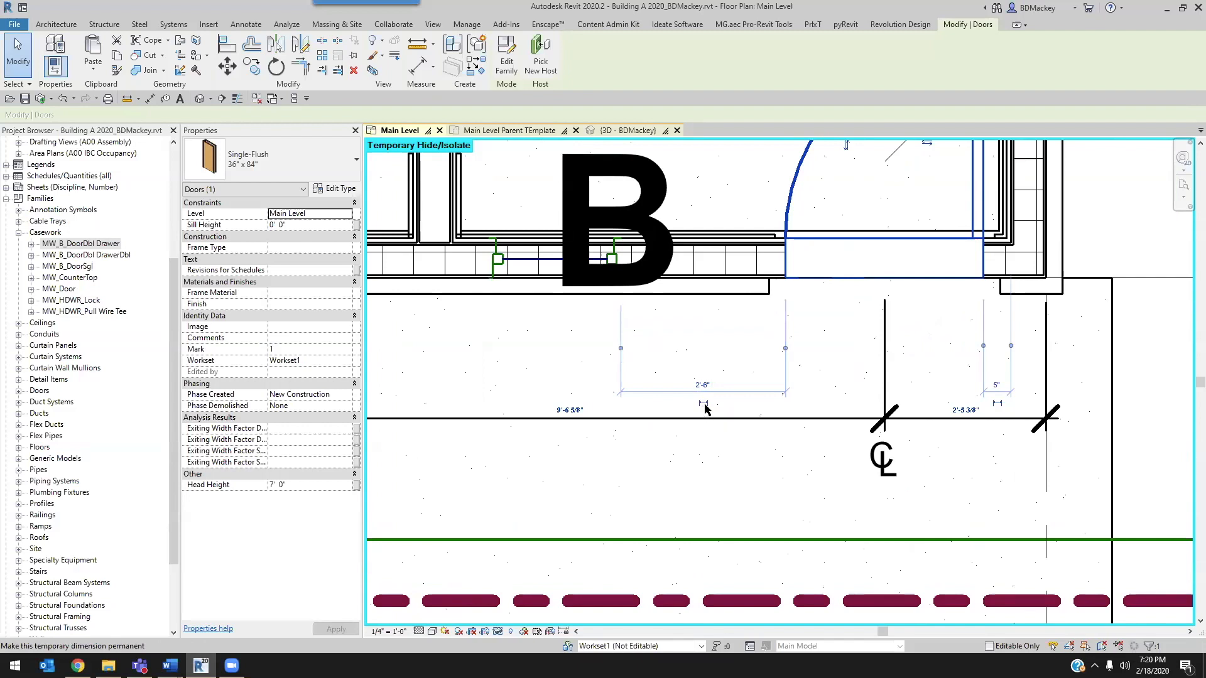
left_click(732, 460)
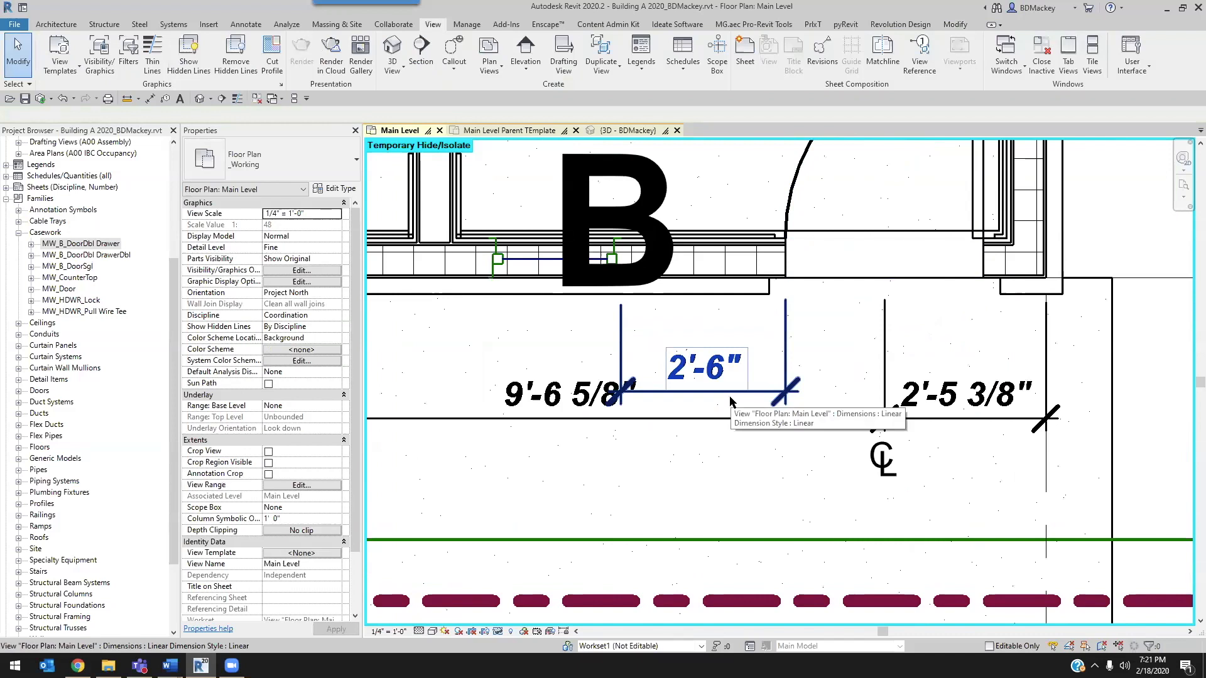
key("ctrl+z")
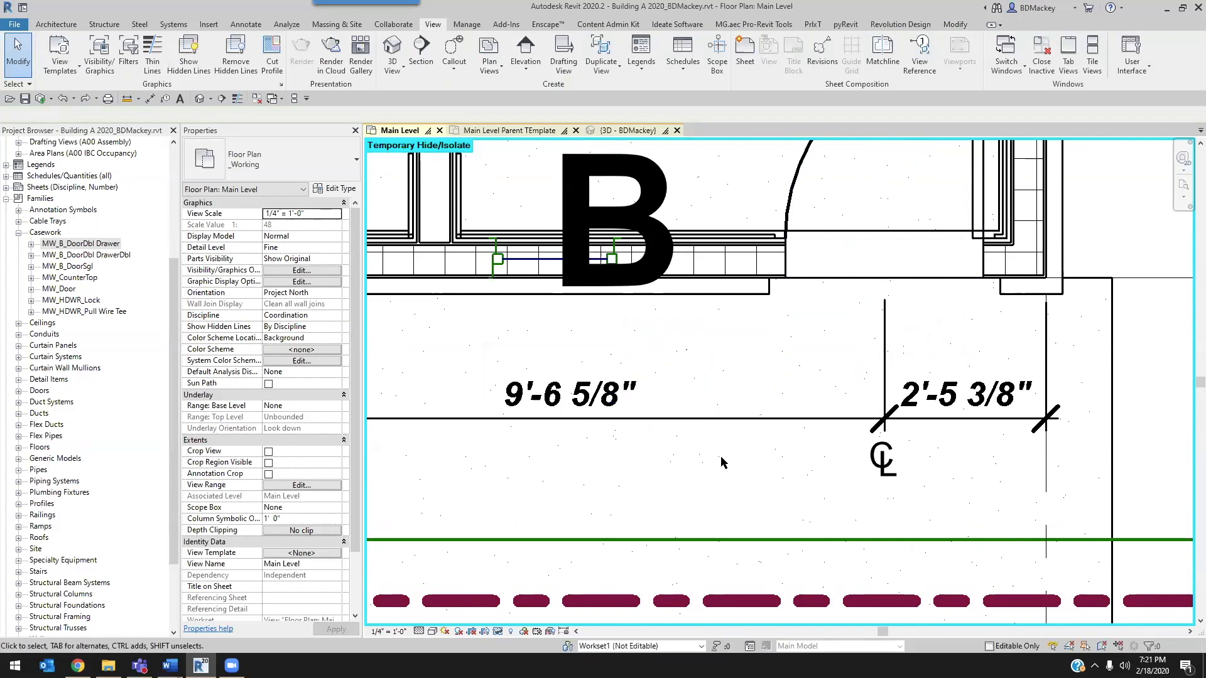
Step: Select the Single-Flush door in sector B again to view its temporary dimensions, and clear the selection
scroll(721, 456, "down", 3)
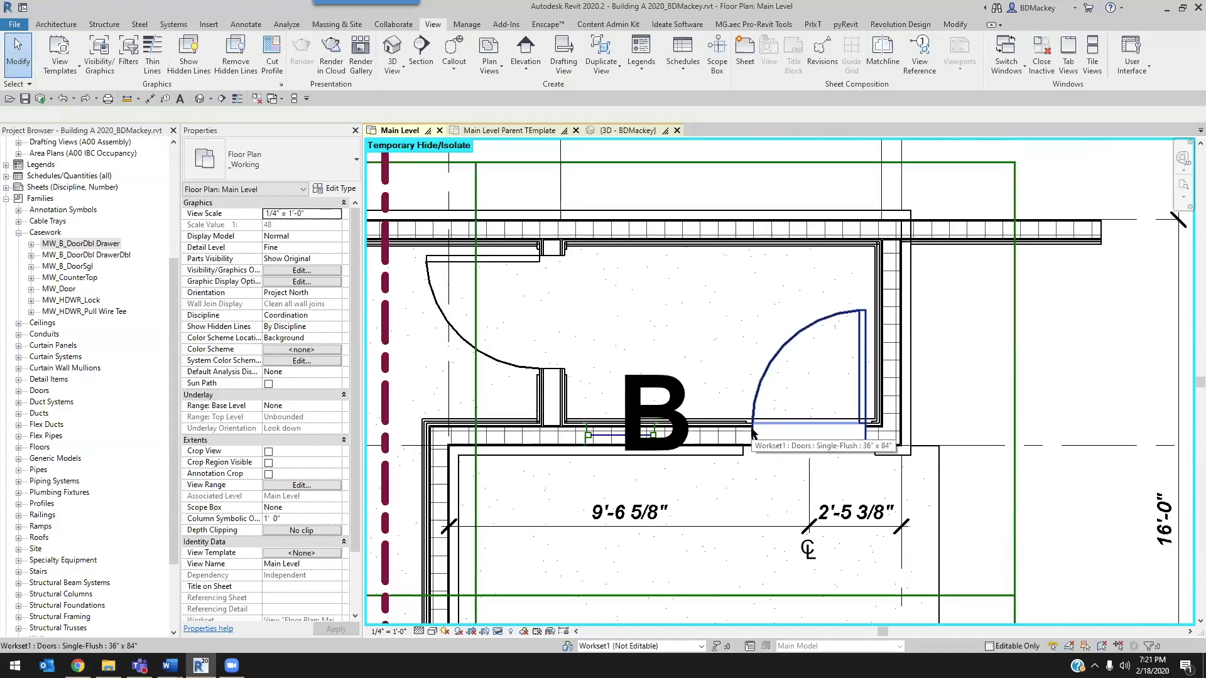
left_click(793, 438)
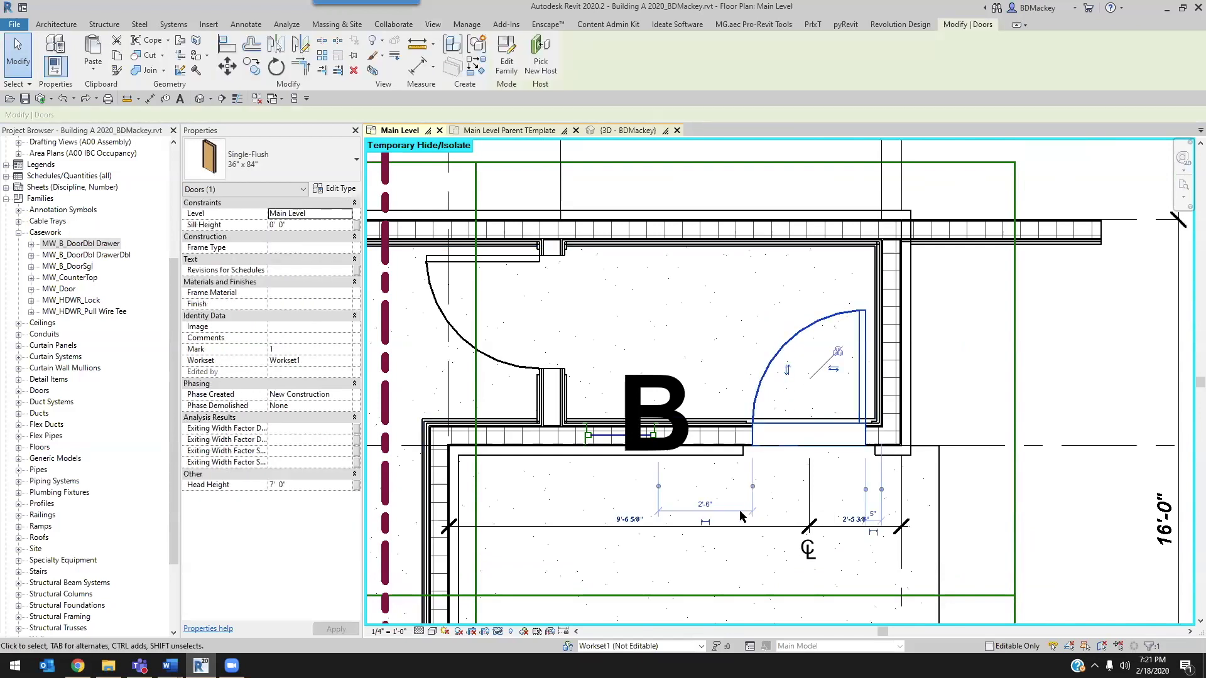
left_click(687, 305)
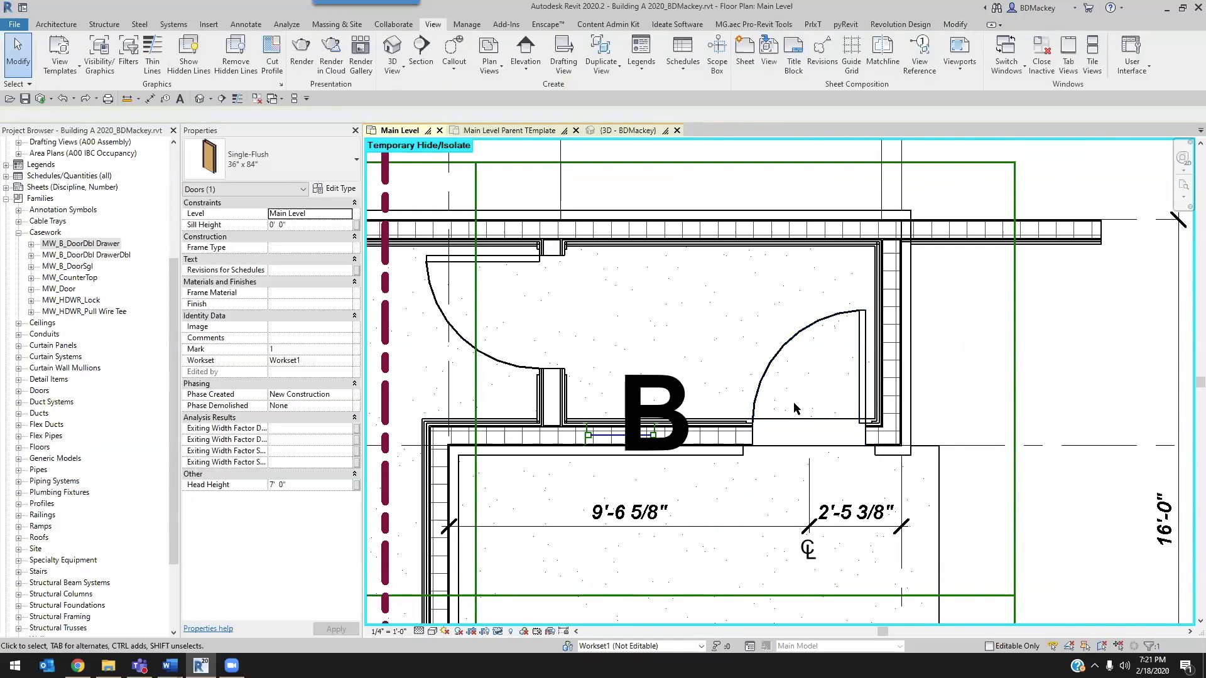
middle_click_drag(936, 428, 830, 373)
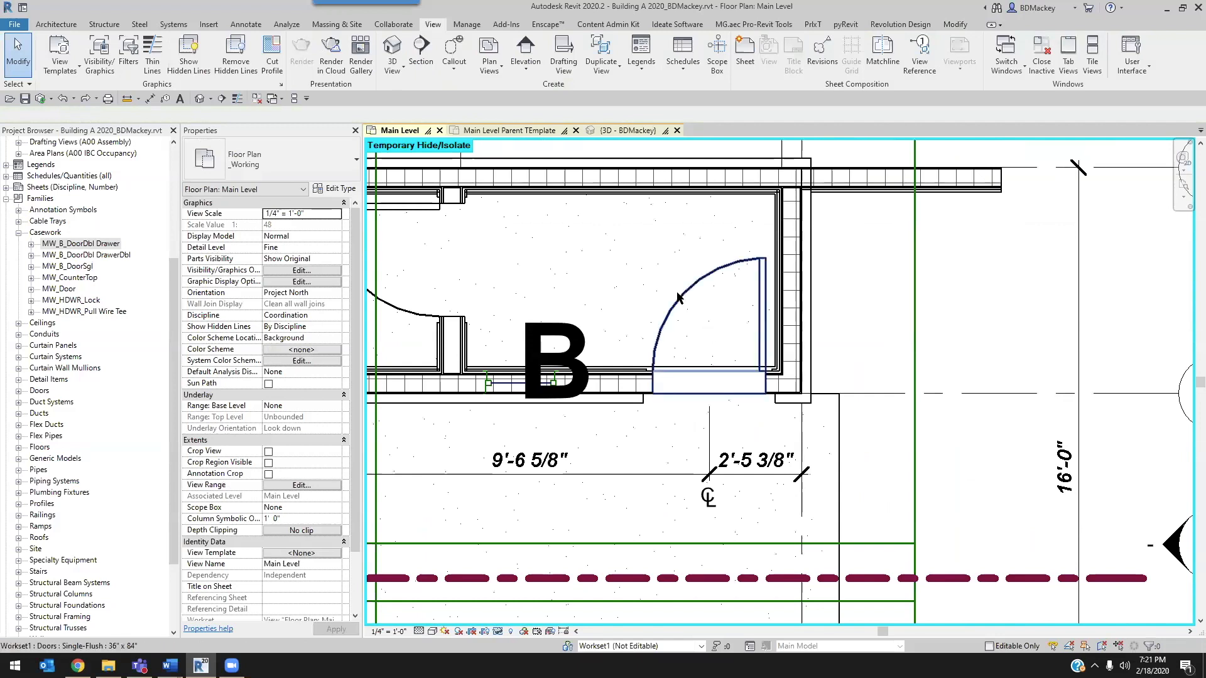
Step: Select the dimension string below sector B to view its witness lines, and clear the selection
left_click(714, 452)
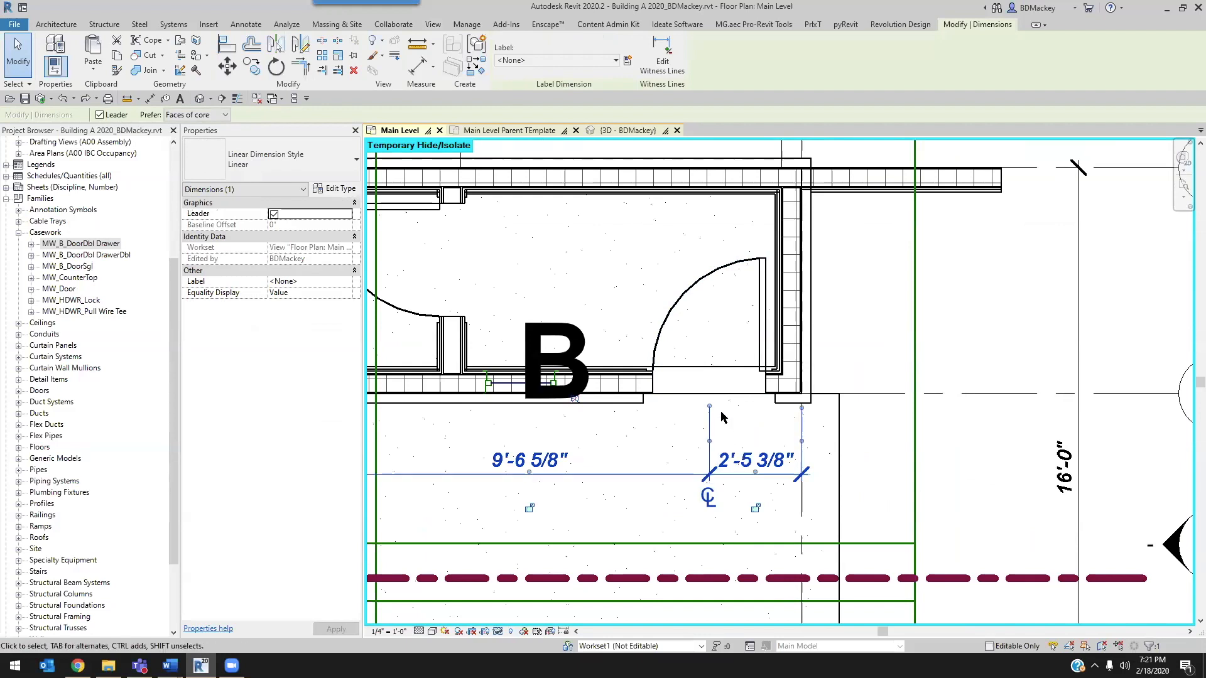
scroll(719, 433, "down", 2)
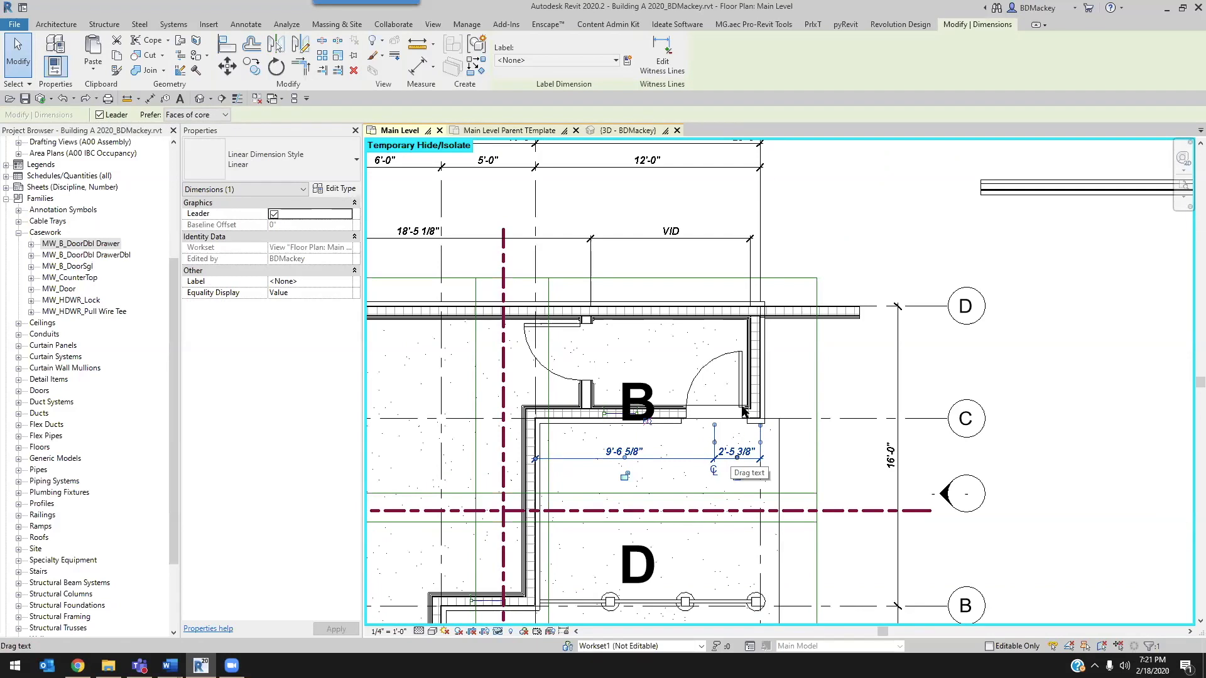
left_click(834, 261)
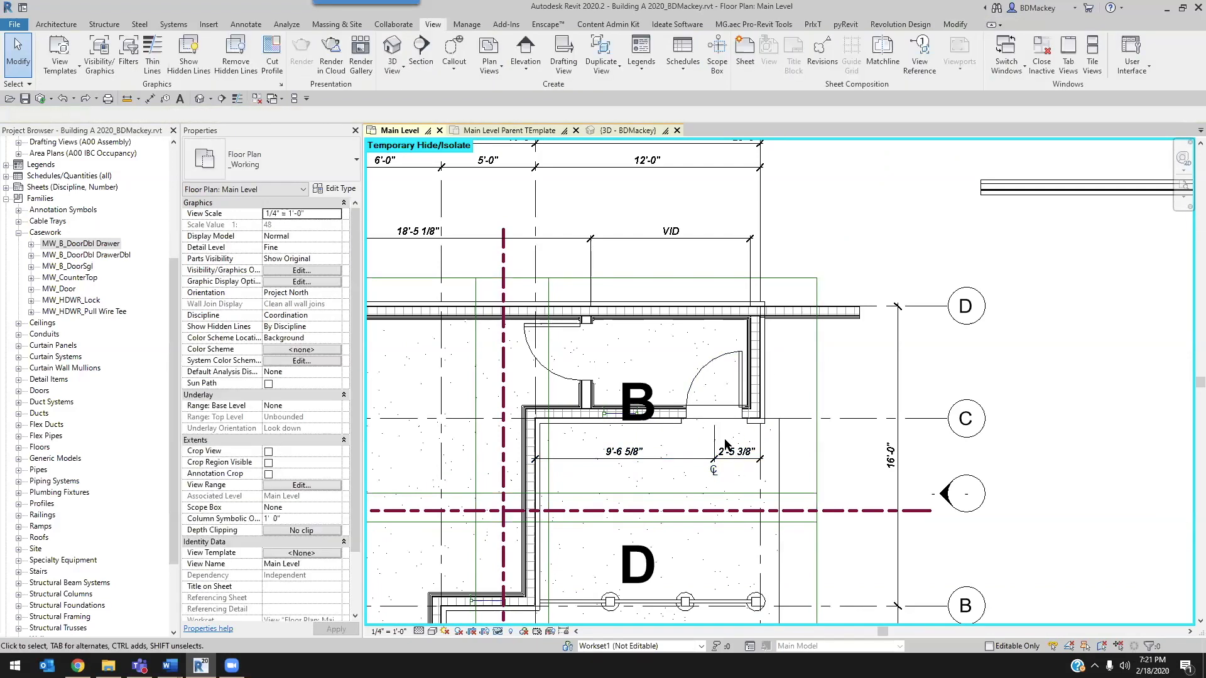
Step: Select the Single-Flush door in sector B, check the Temporary Dimension Properties for walls and doors, and cancel the dialog
scroll(725, 439, "up", 4)
left_click(680, 319)
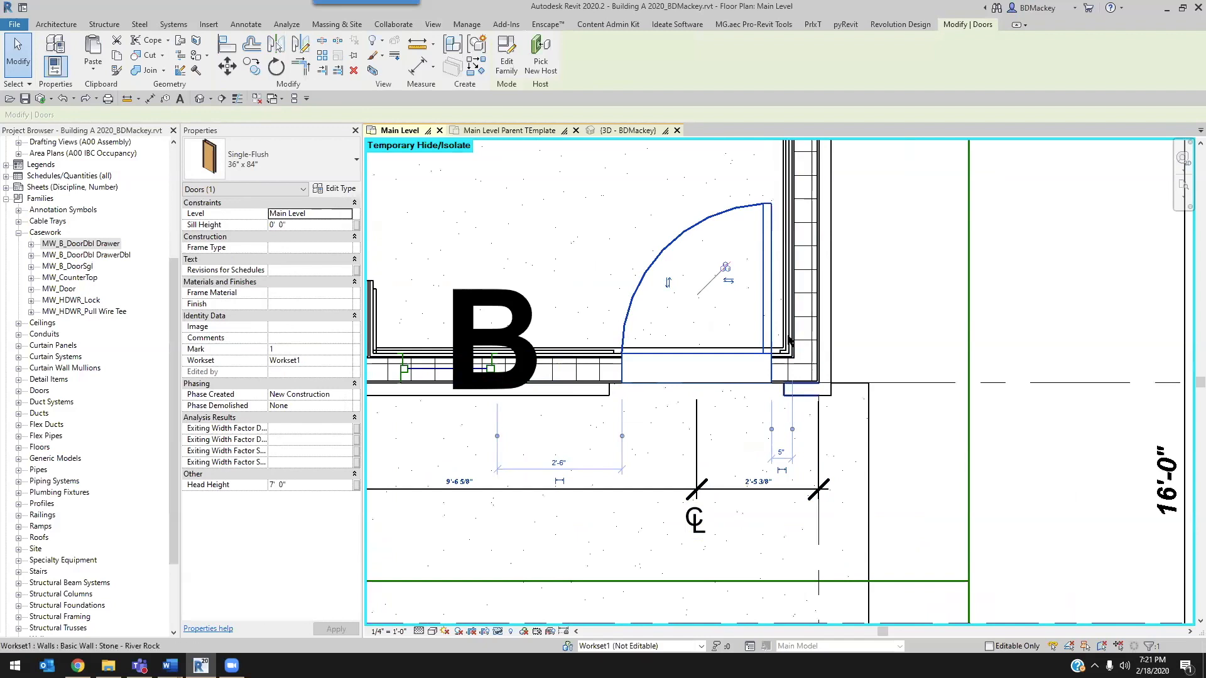
left_click(468, 25)
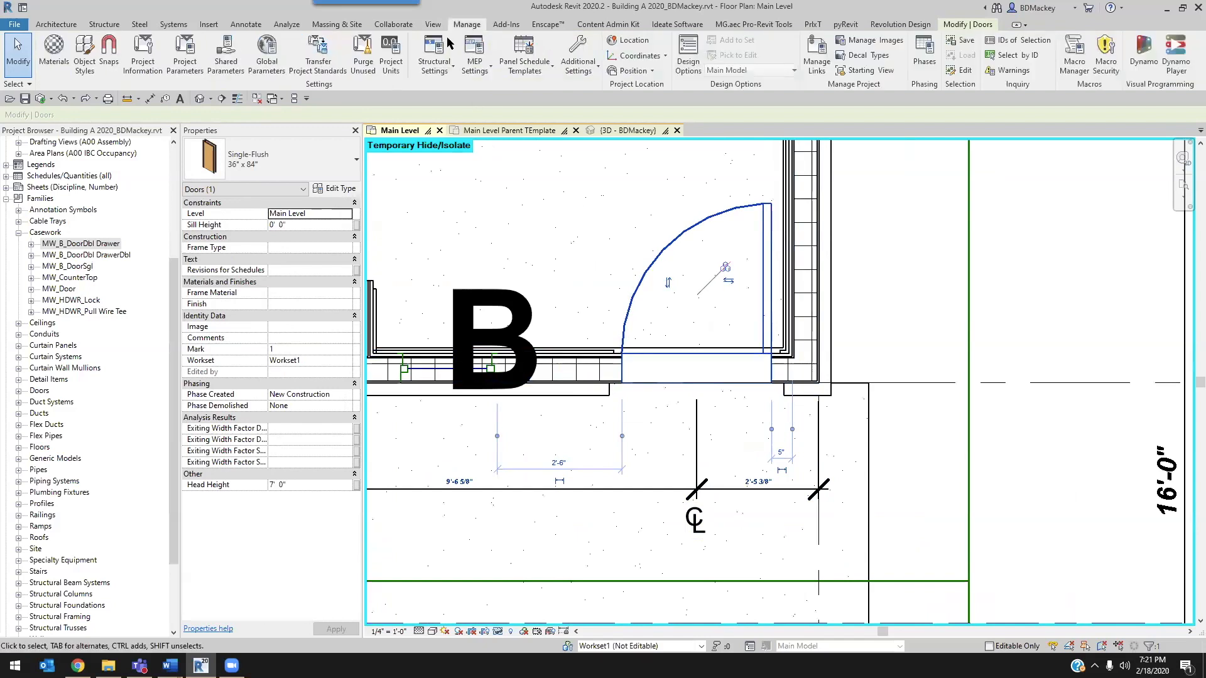
left_click(589, 74)
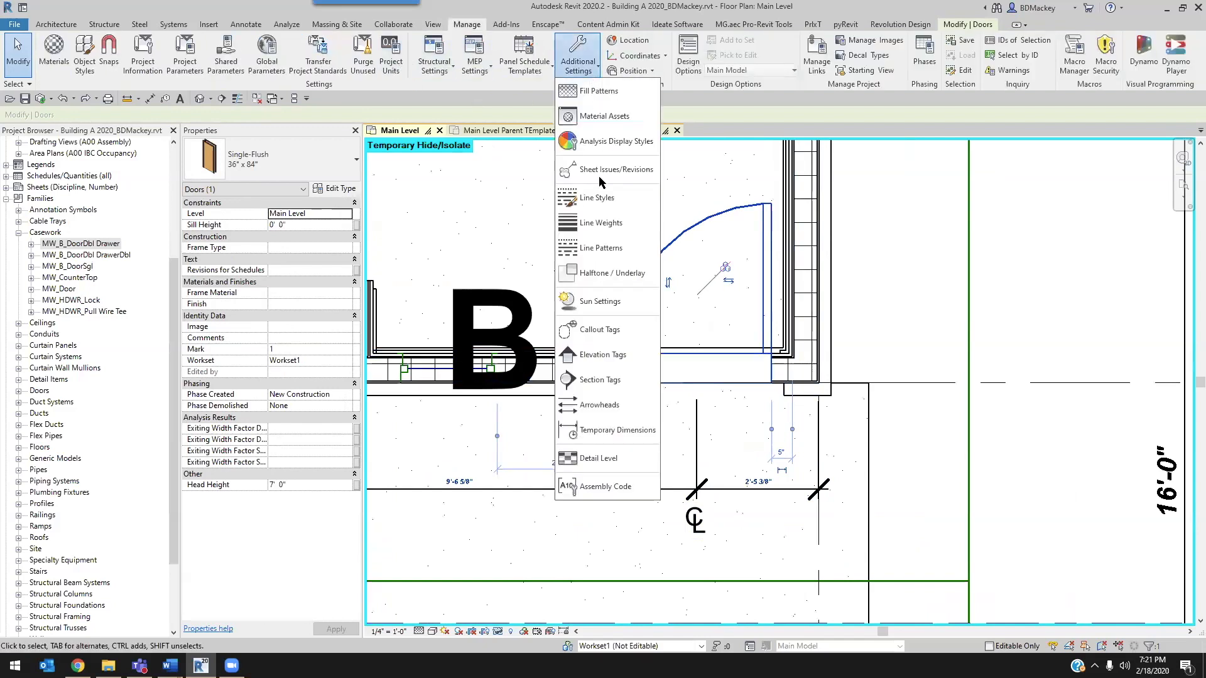
left_click(619, 431)
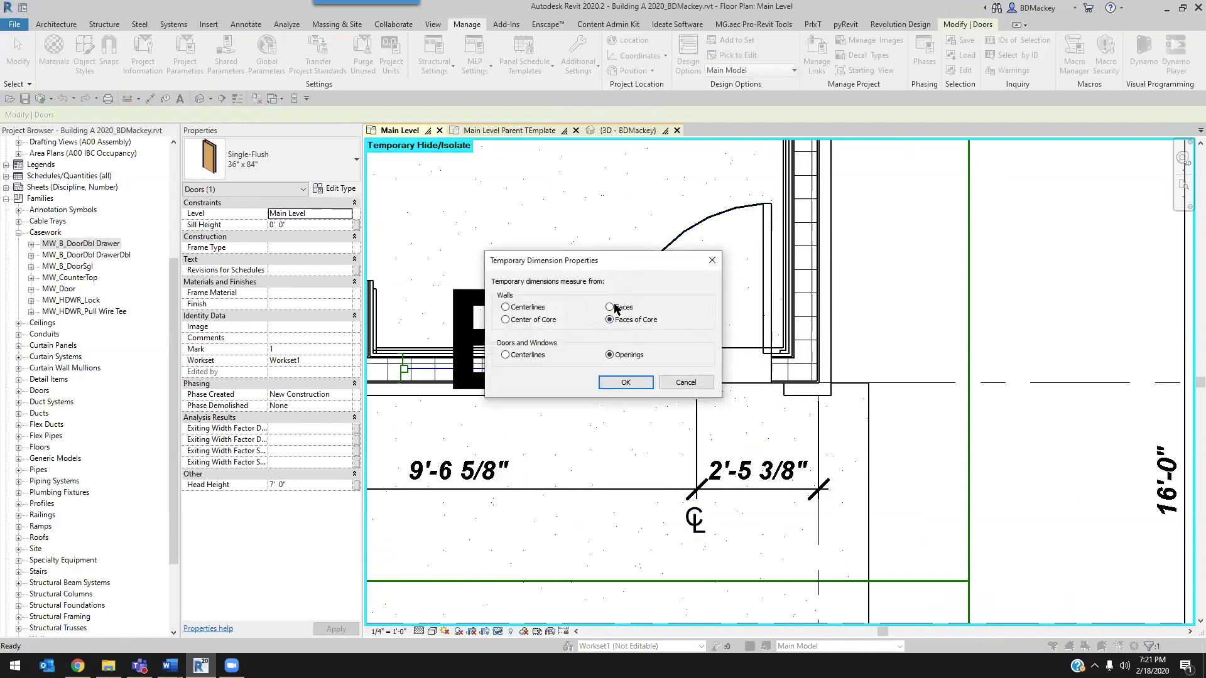
left_click(676, 384)
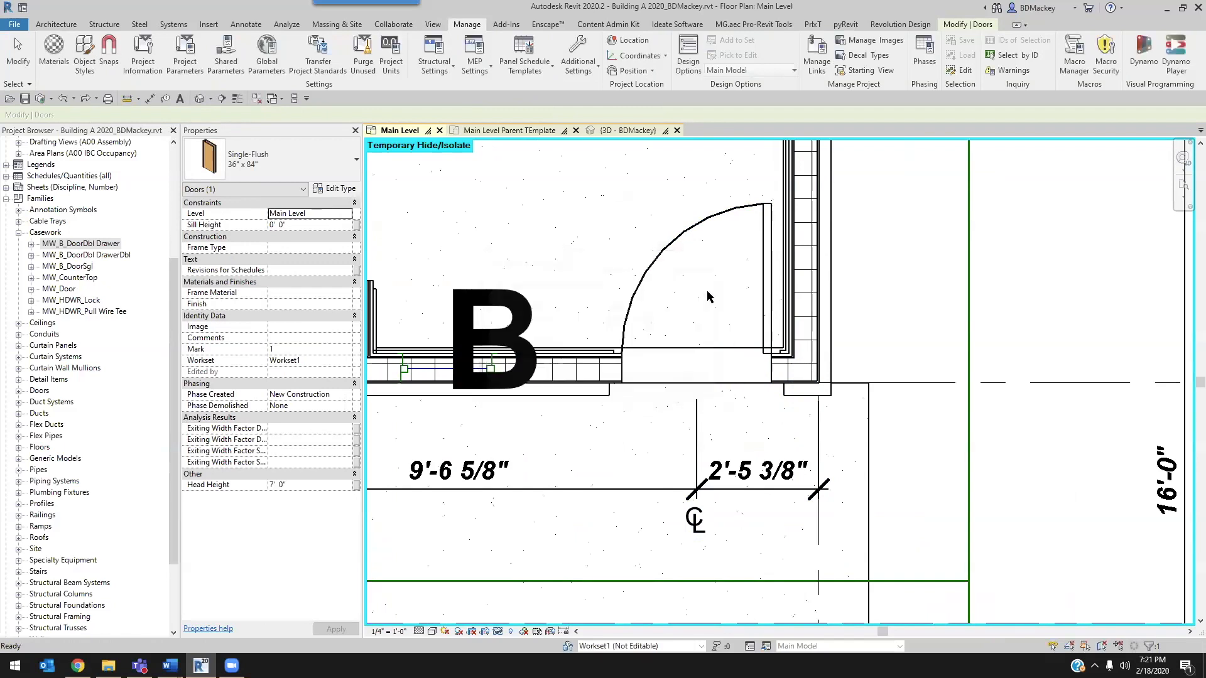
Step: Open the sector B Single-Flush door's family for editing and show its Ground floor plan
left_click(670, 316)
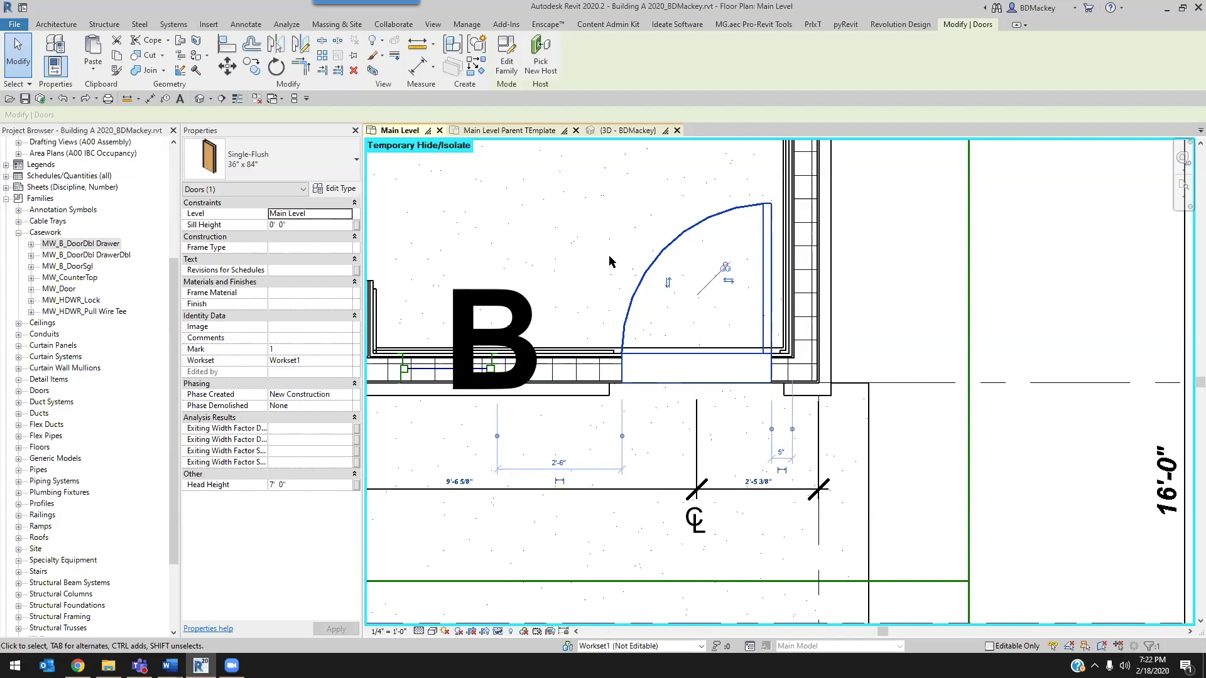
scroll(673, 257, "down", 2)
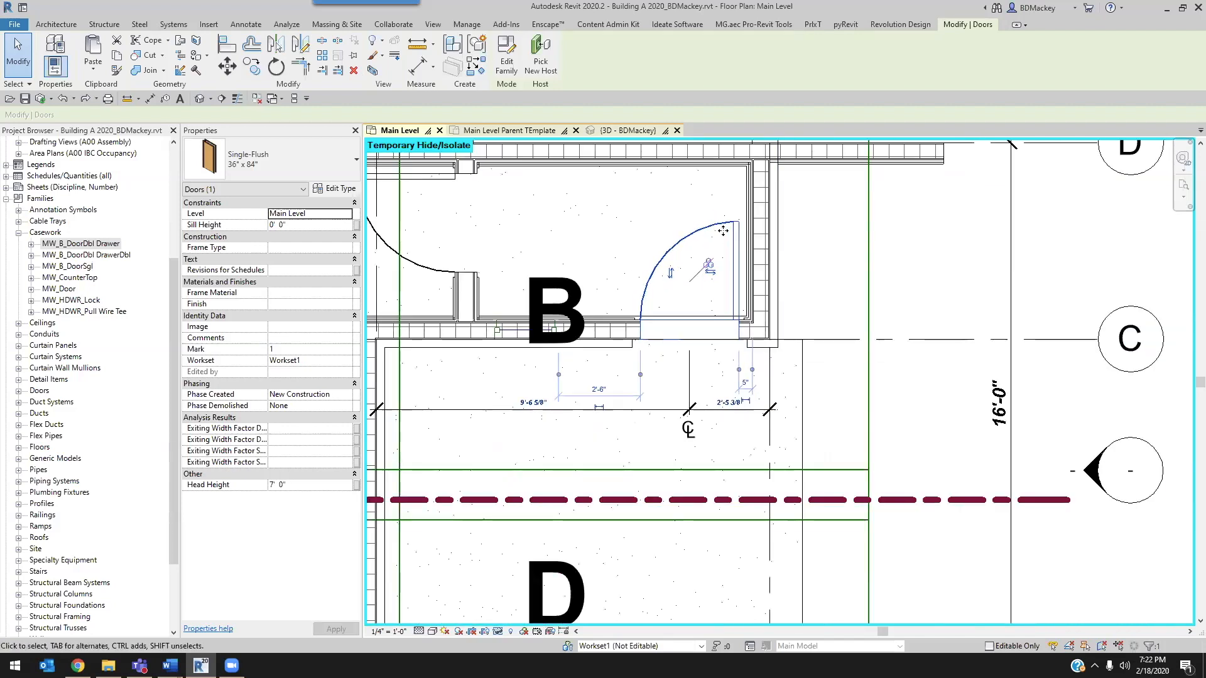
scroll(693, 214, "up", 2)
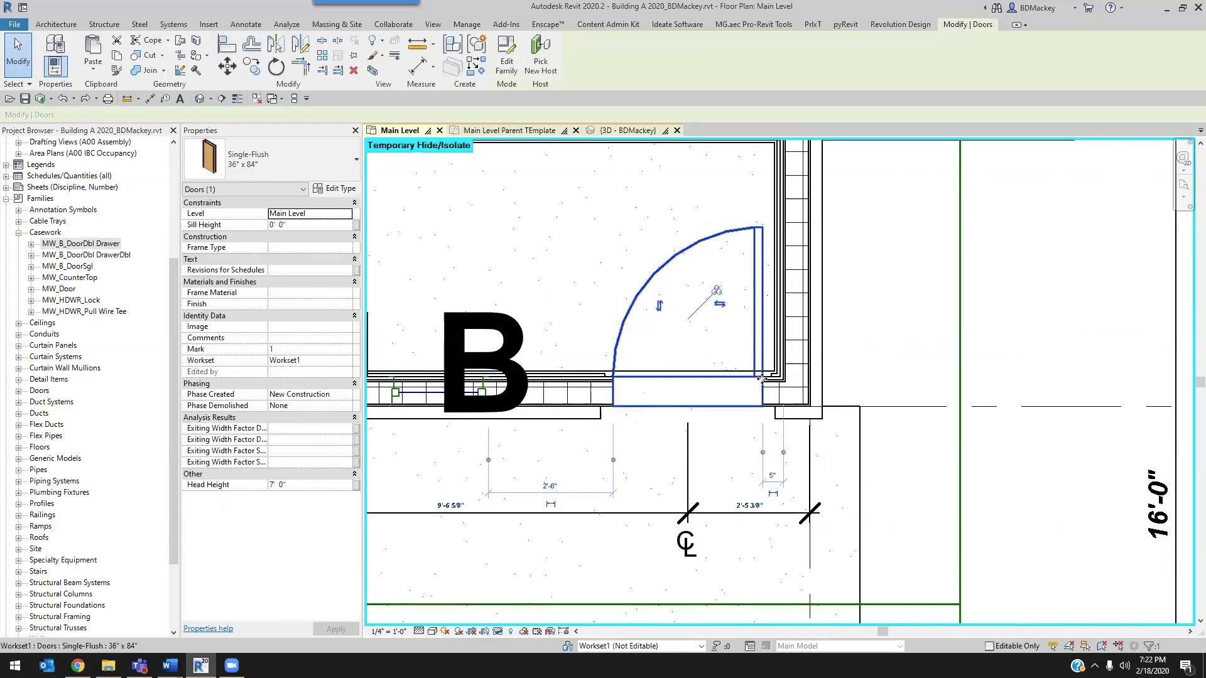
left_click(506, 61)
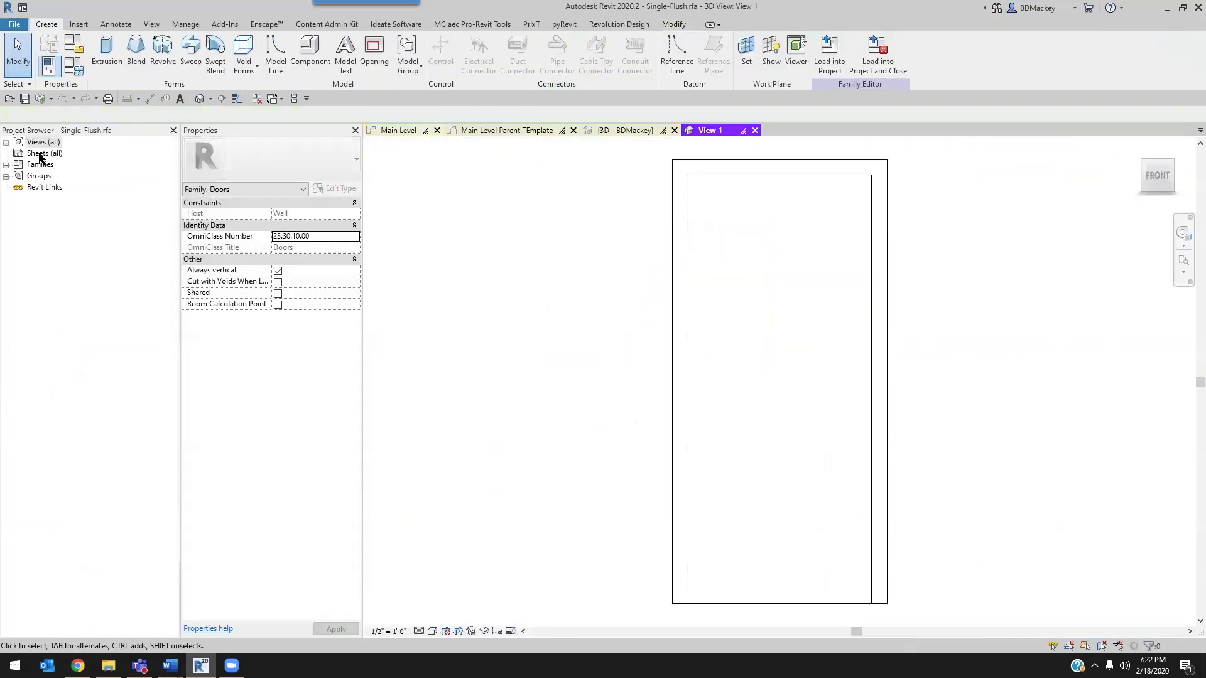
double_click(39, 143)
left_click(48, 154)
double_click(48, 154)
double_click(65, 165)
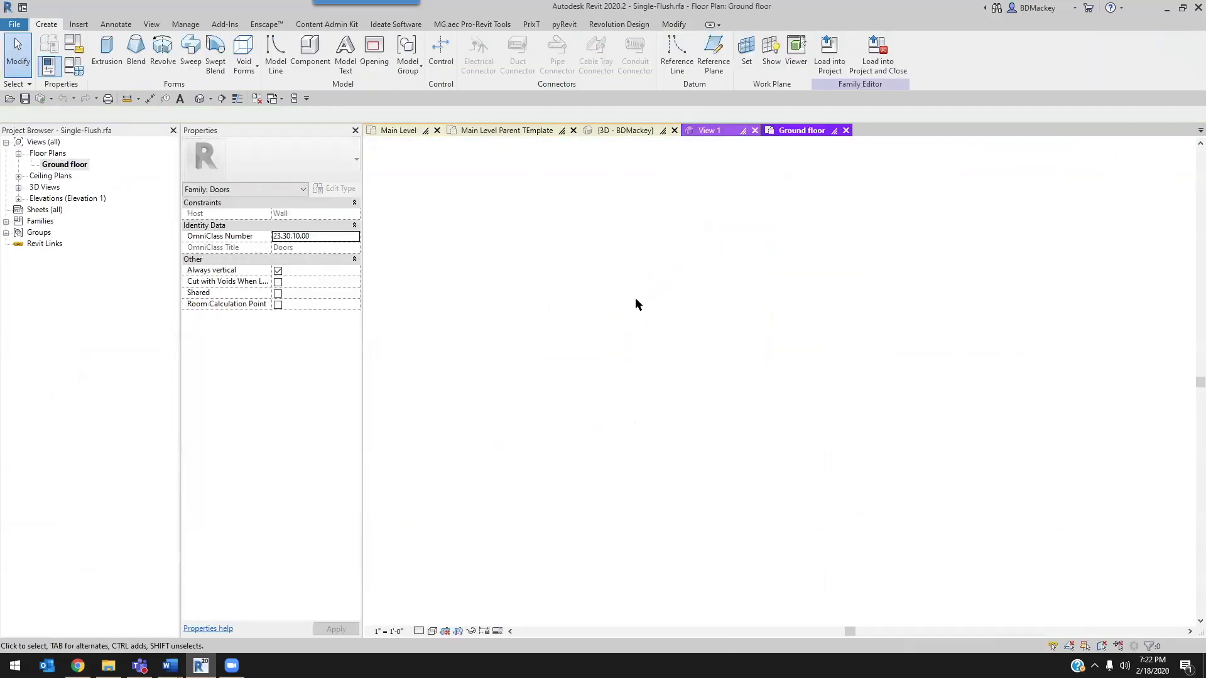
Step: Check the Is Reference setting of the door opening's left reference plane, and set the right plane's Is Reference to Left
left_click(675, 287)
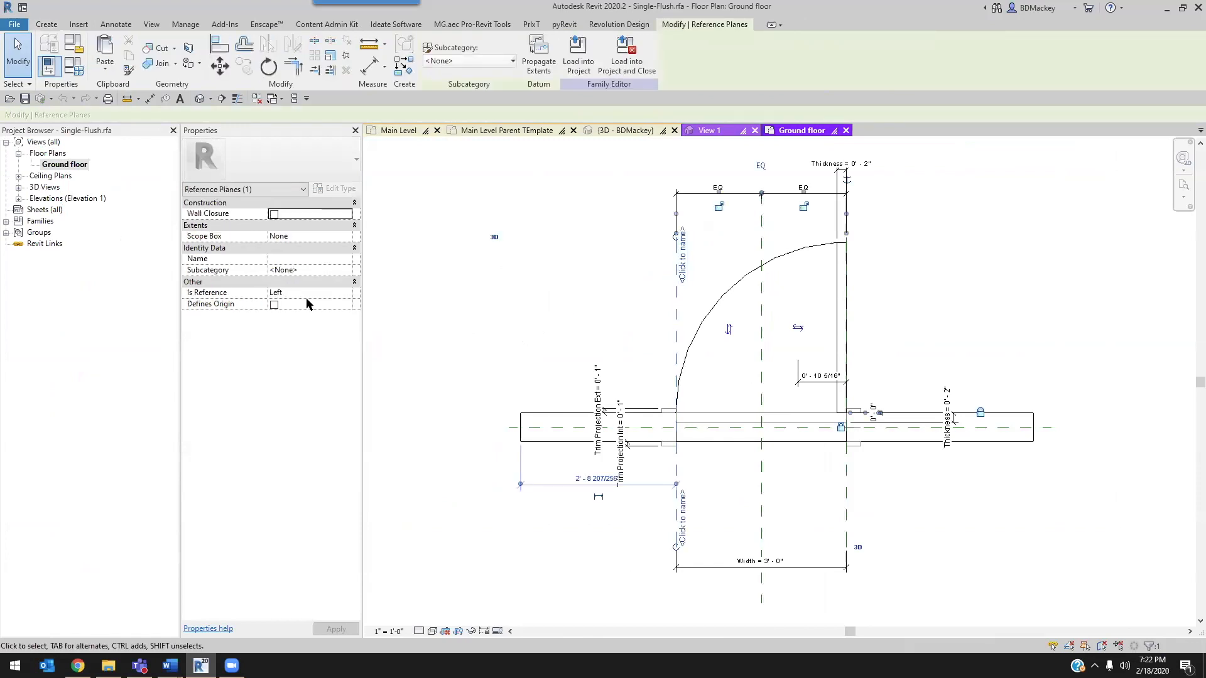
left_click(883, 513)
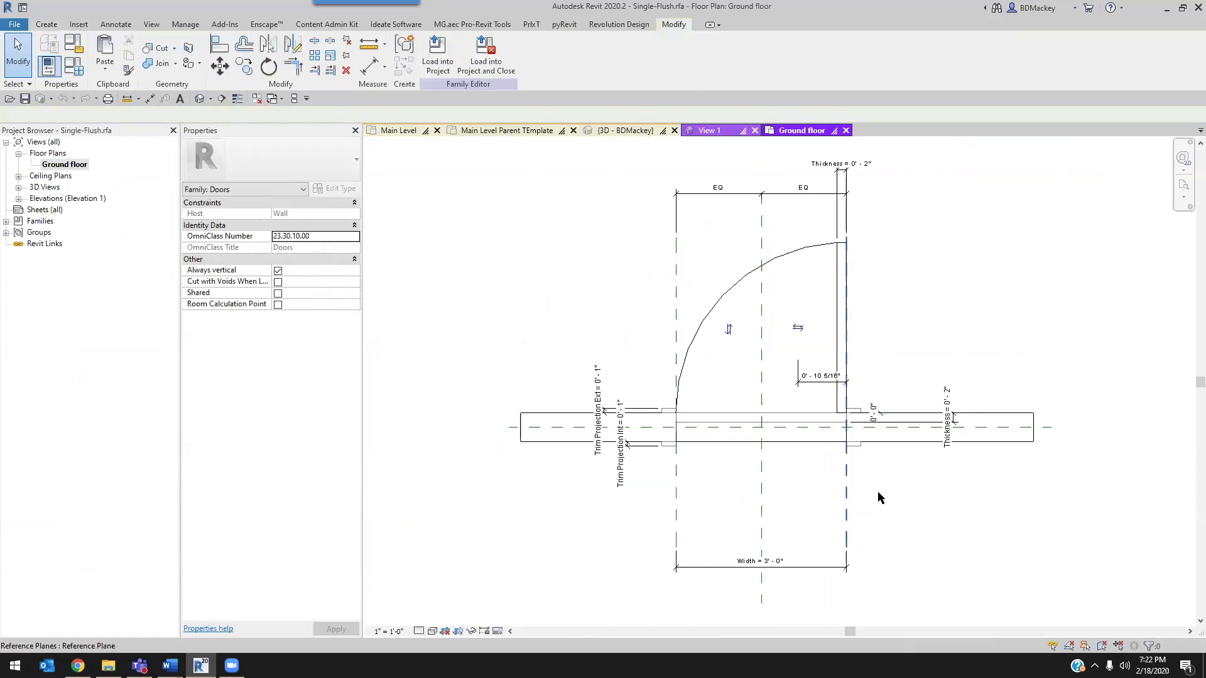
left_click(846, 493)
left_click(308, 293)
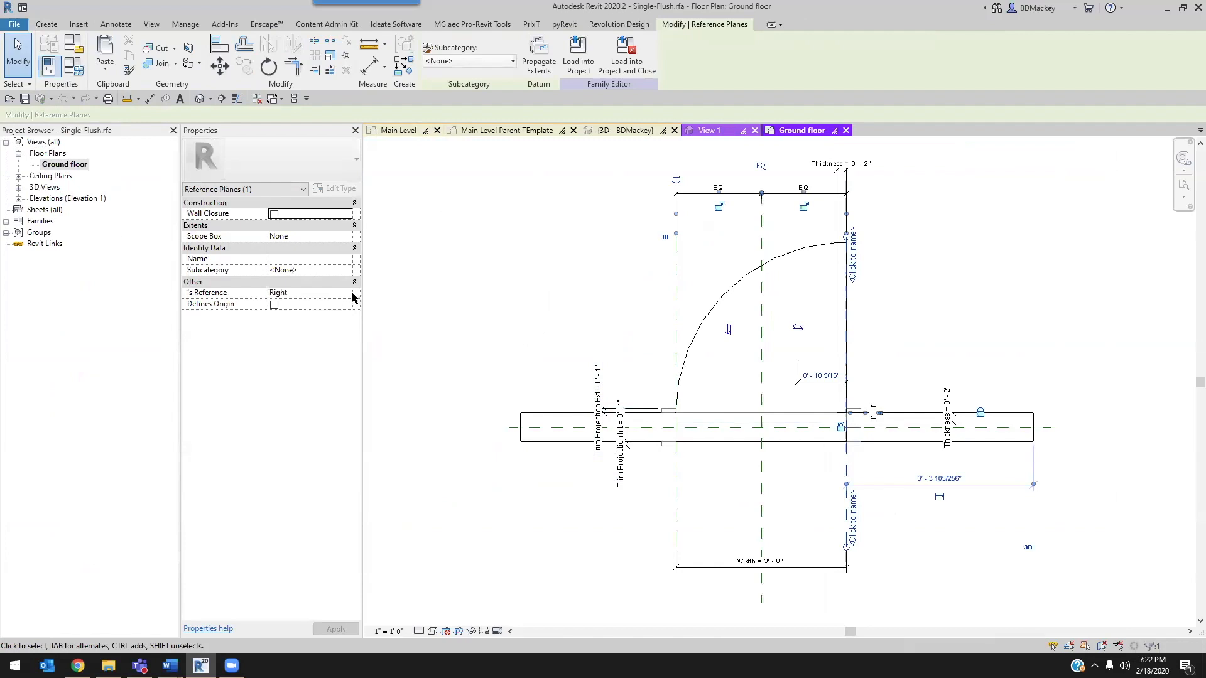
left_click(346, 293)
left_click(275, 339)
Step: Set Is Reference to Right for the reference plane at the left edge of the door opening
left_click(683, 337)
left_click(677, 337)
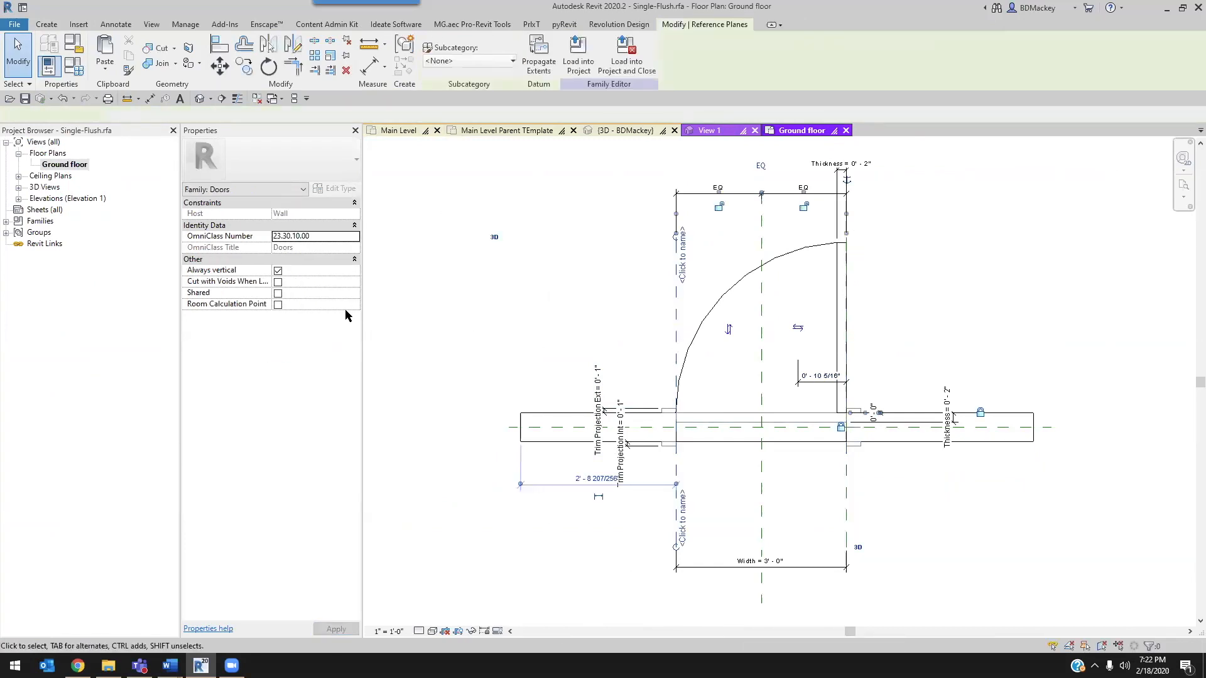
left_click(308, 293)
left_click(346, 293)
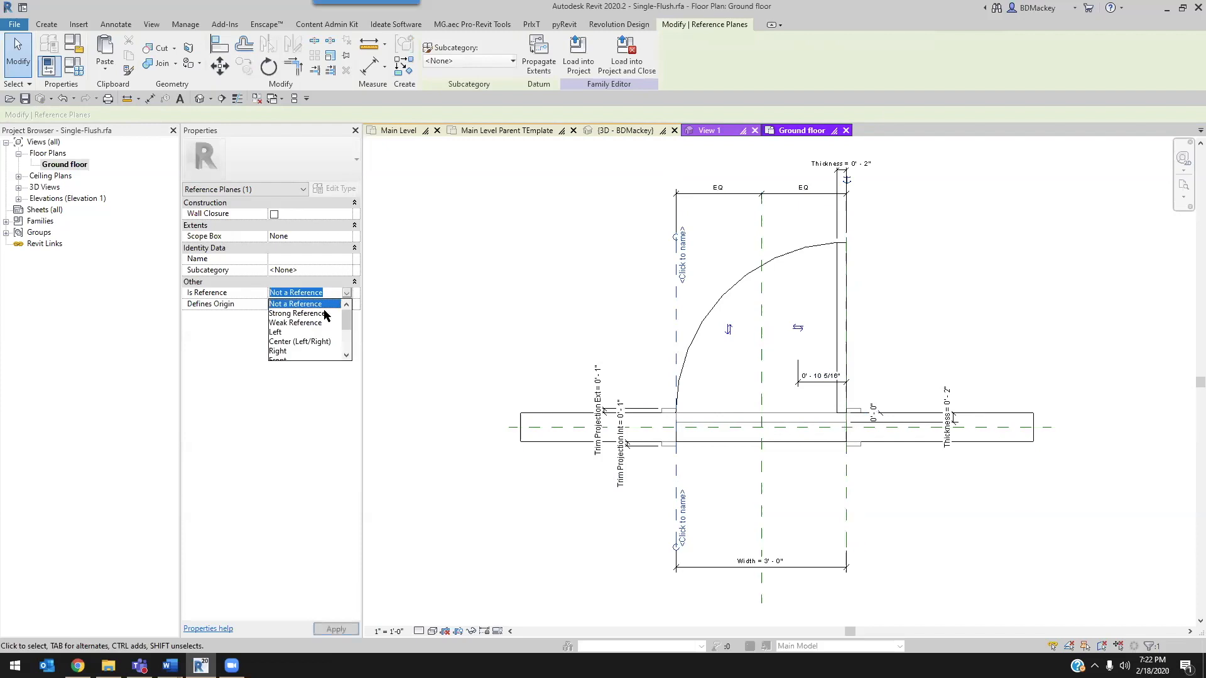
left_click(284, 351)
Step: Load the Single-Flush family into the project and close it without saving, overwriting the existing version
left_click(626, 56)
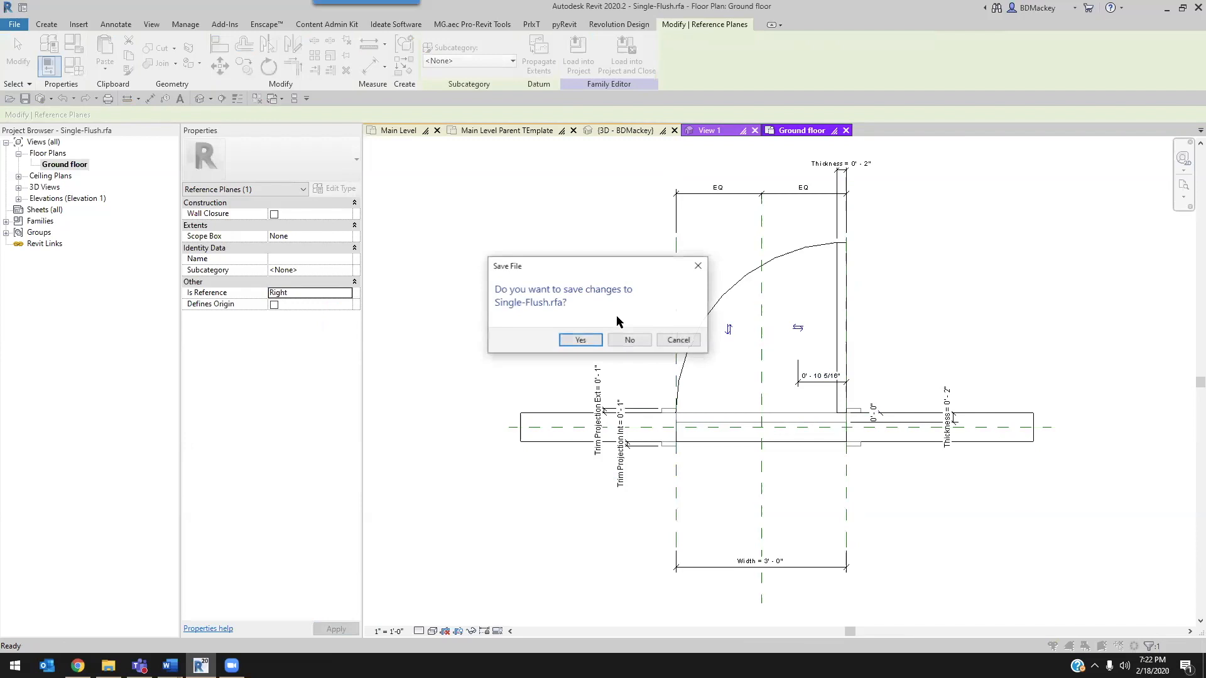
left_click(629, 340)
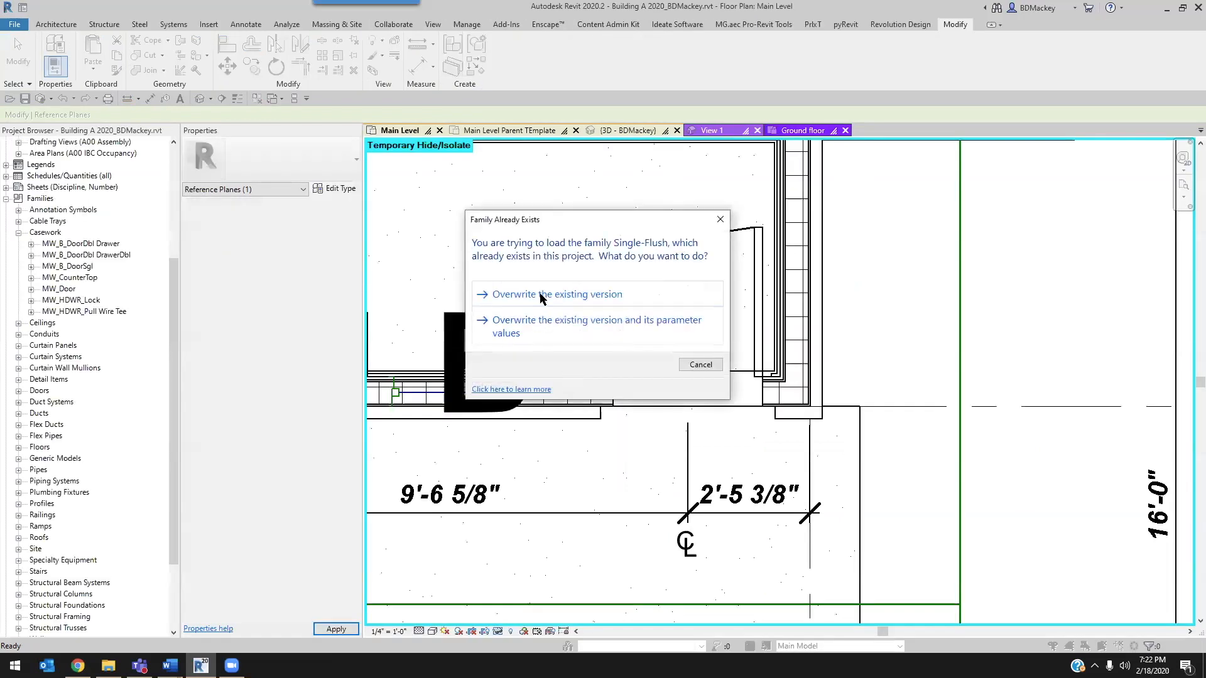
left_click(540, 295)
left_click(642, 349)
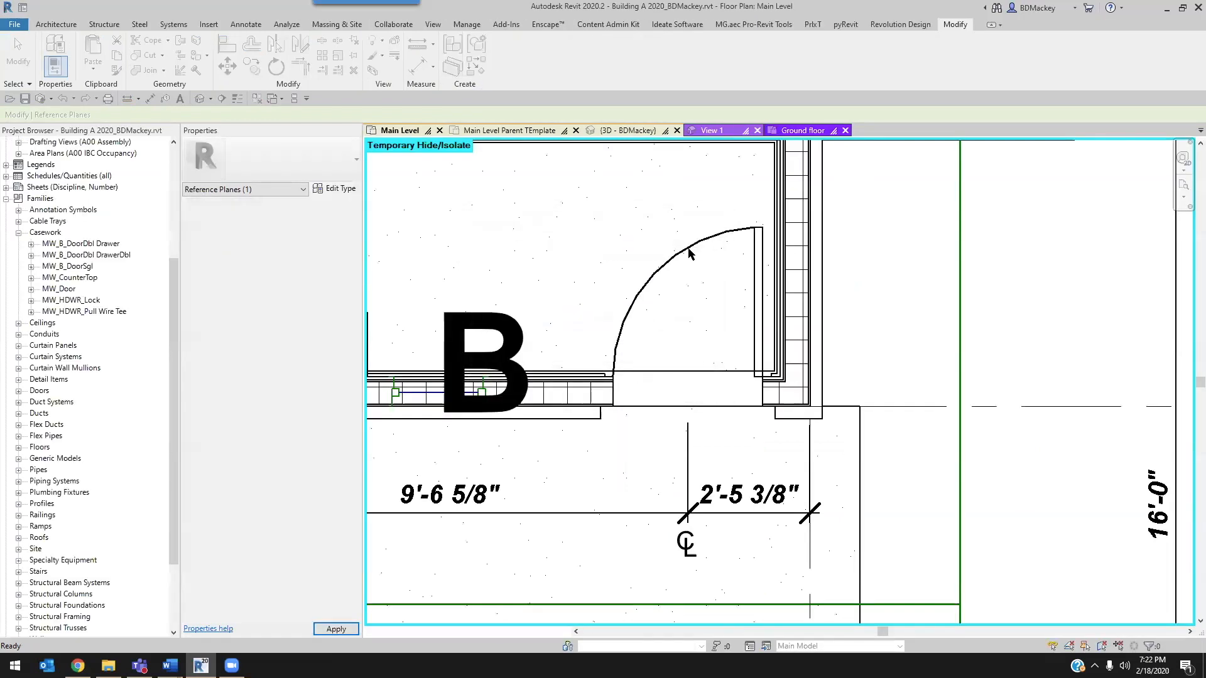
Step: Select the reloaded Single-Flush door in sector B to examine its temporary dimensions, and clear the selection
left_click(689, 253)
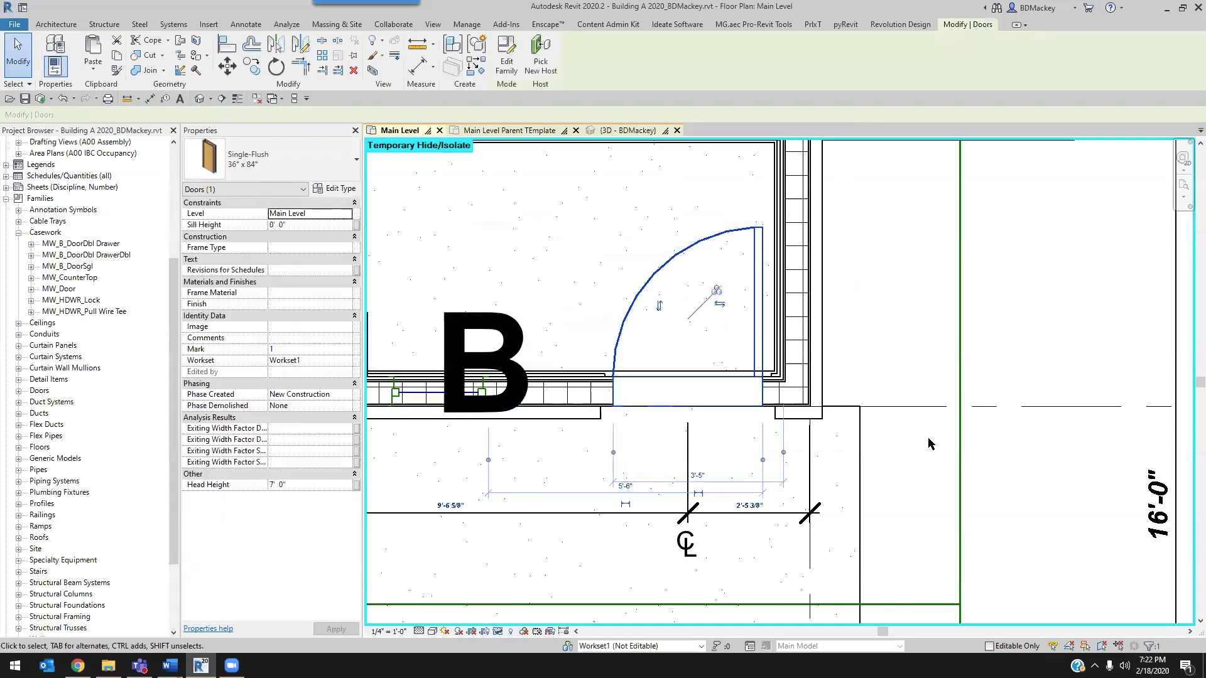
middle_click_drag(850, 389, 806, 325)
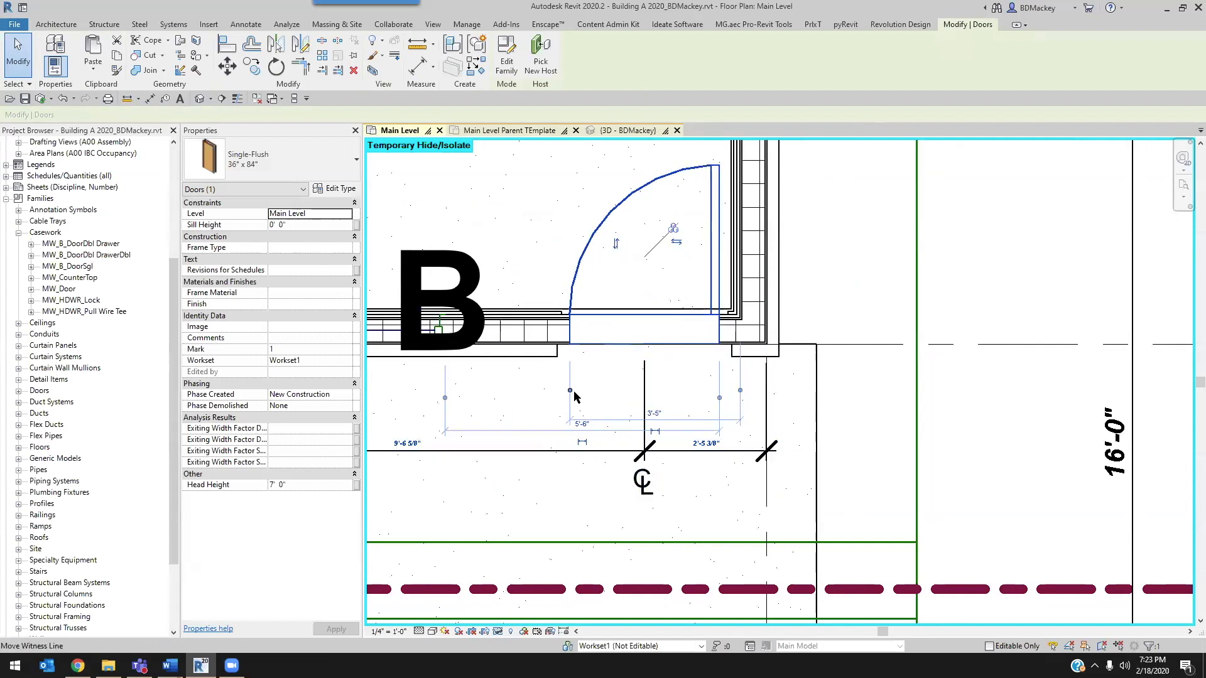
left_click(869, 435)
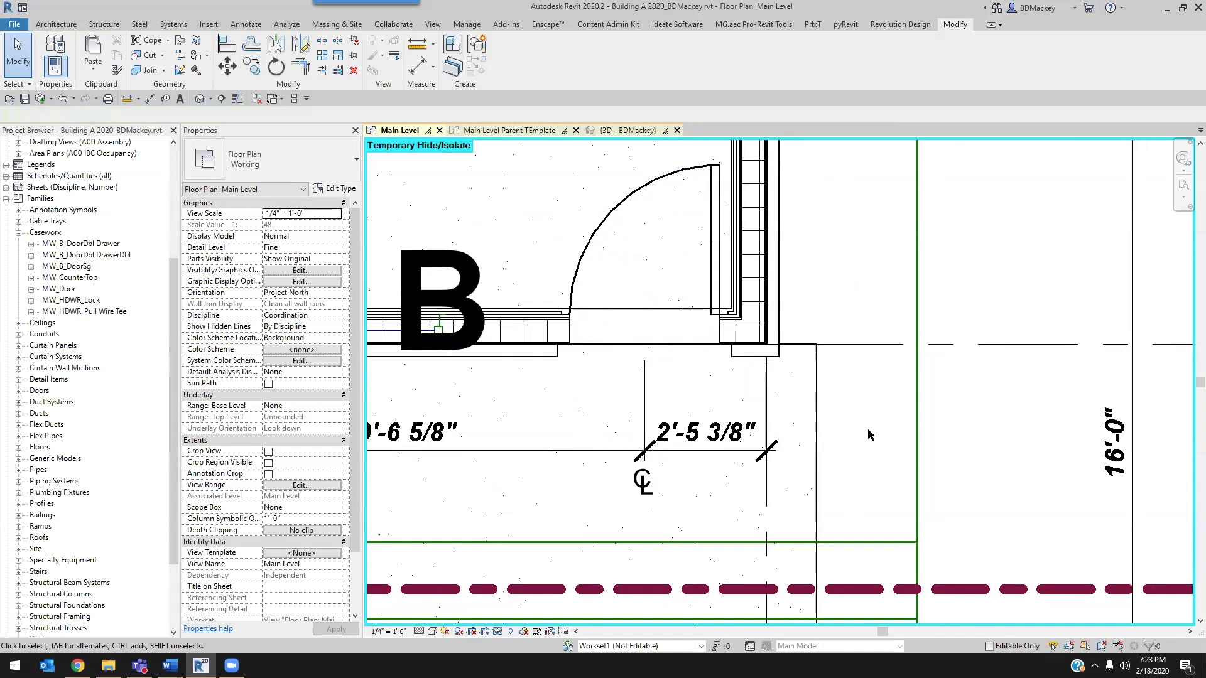
Step: Add a witness line at grid C to the vertical dimension string running from grid D to grid Z
scroll(869, 435, "down", 5)
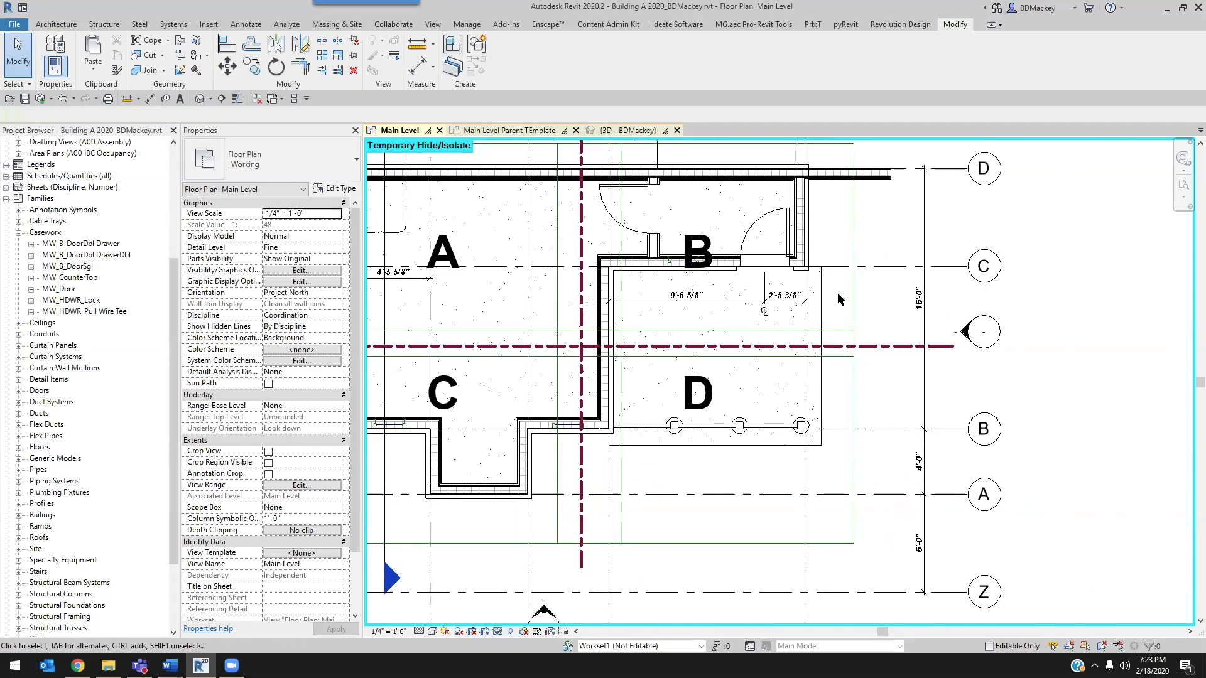
middle_click_drag(857, 333, 840, 234)
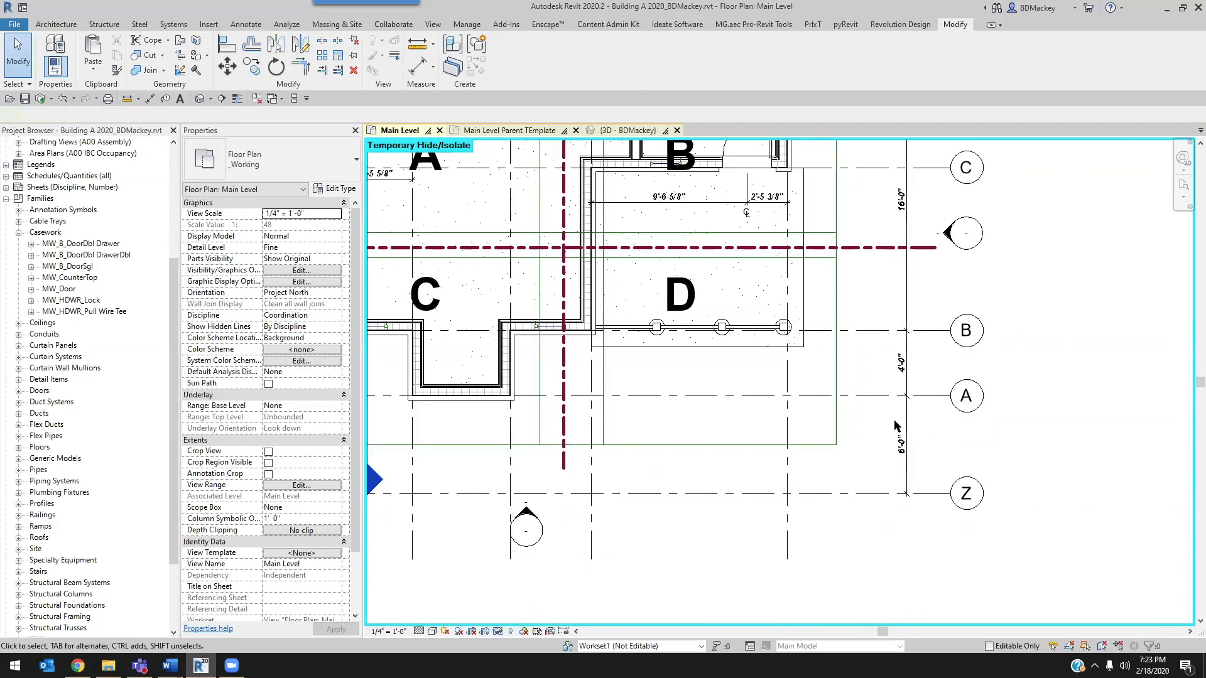
middle_click_drag(937, 429, 891, 506)
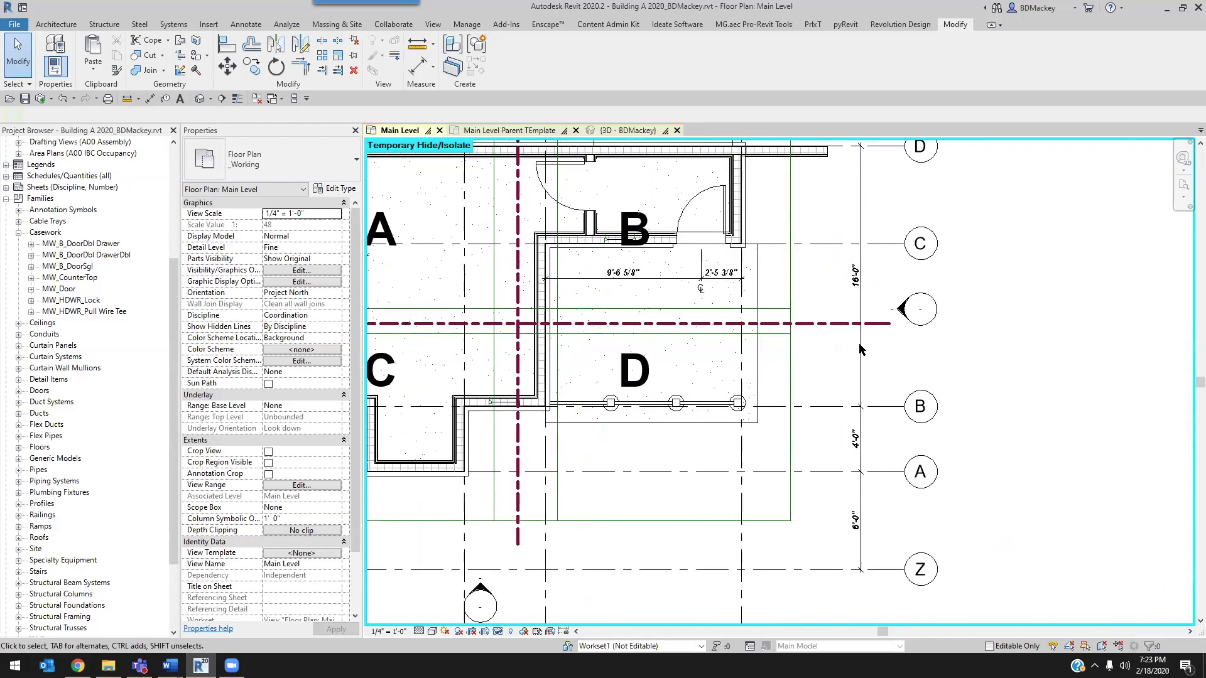
left_click(856, 285)
left_click(671, 72)
left_click(821, 244)
left_click(954, 241)
Step: Delete only the 6'-0" segment between grids 2 and 3 from the lower grid dimension string
middle_click_drag(672, 184, 770, 380)
middle_click_drag(572, 221, 647, 306)
scroll(602, 278, "up", 2)
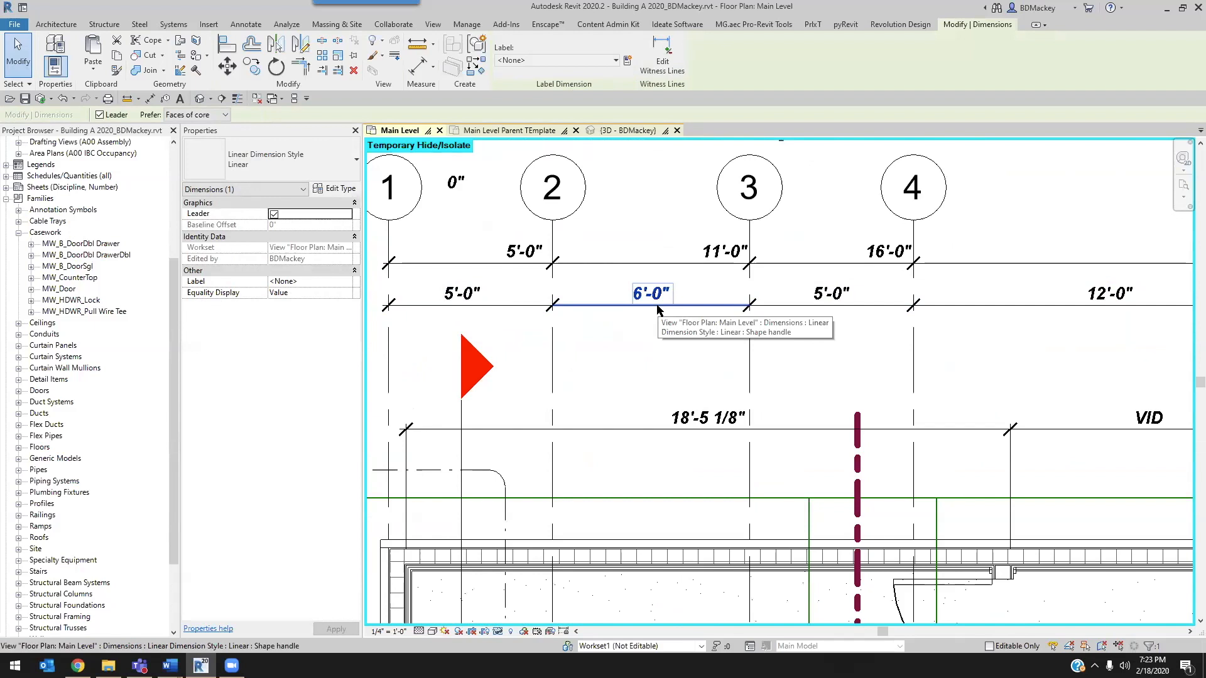
left_click(711, 303)
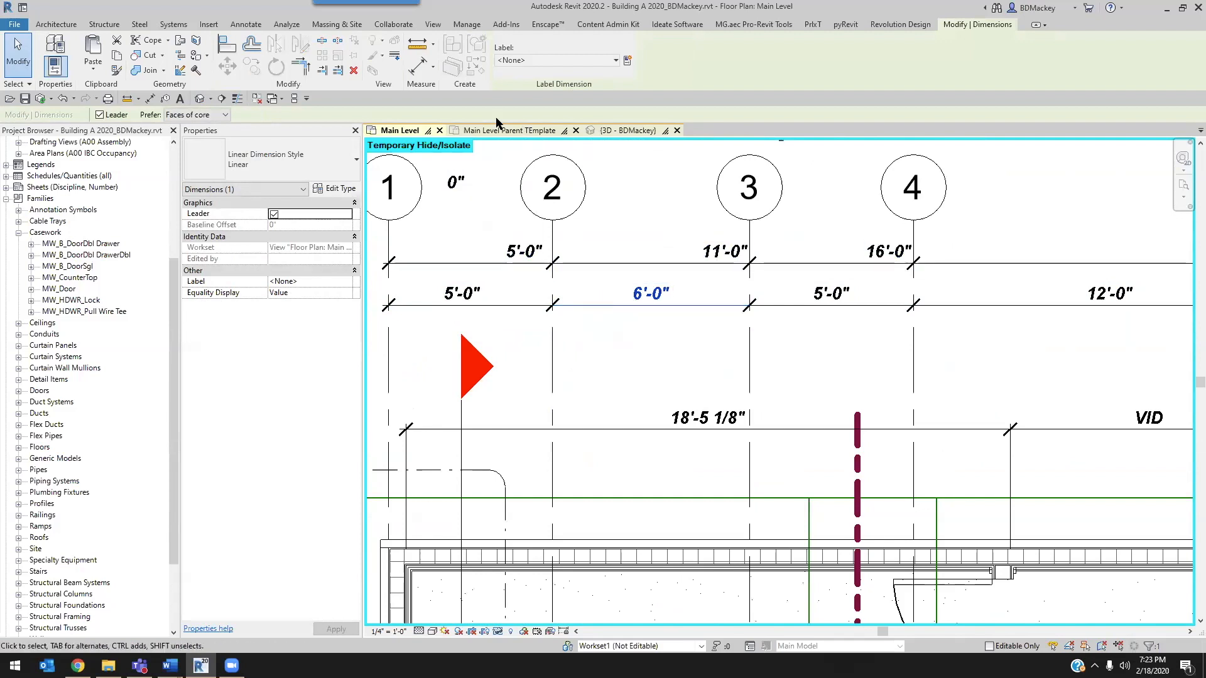
left_click(354, 70)
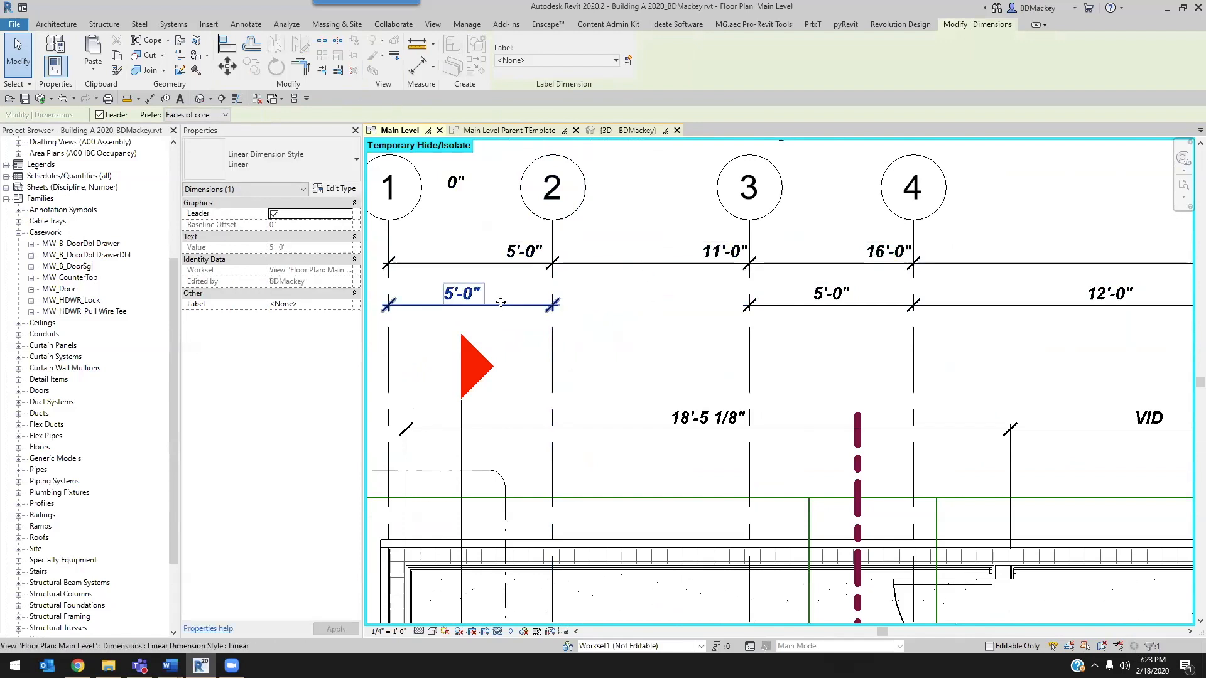
Step: Move the separated 5'-0" dimension between grids 1 and 2 slightly upward, and clear the selection
left_click(533, 306)
mouse_move(533, 305)
left_mouse_down()
mouse_move(522, 339)
mouse_move(522, 303)
left_mouse_up()
key("Escape")
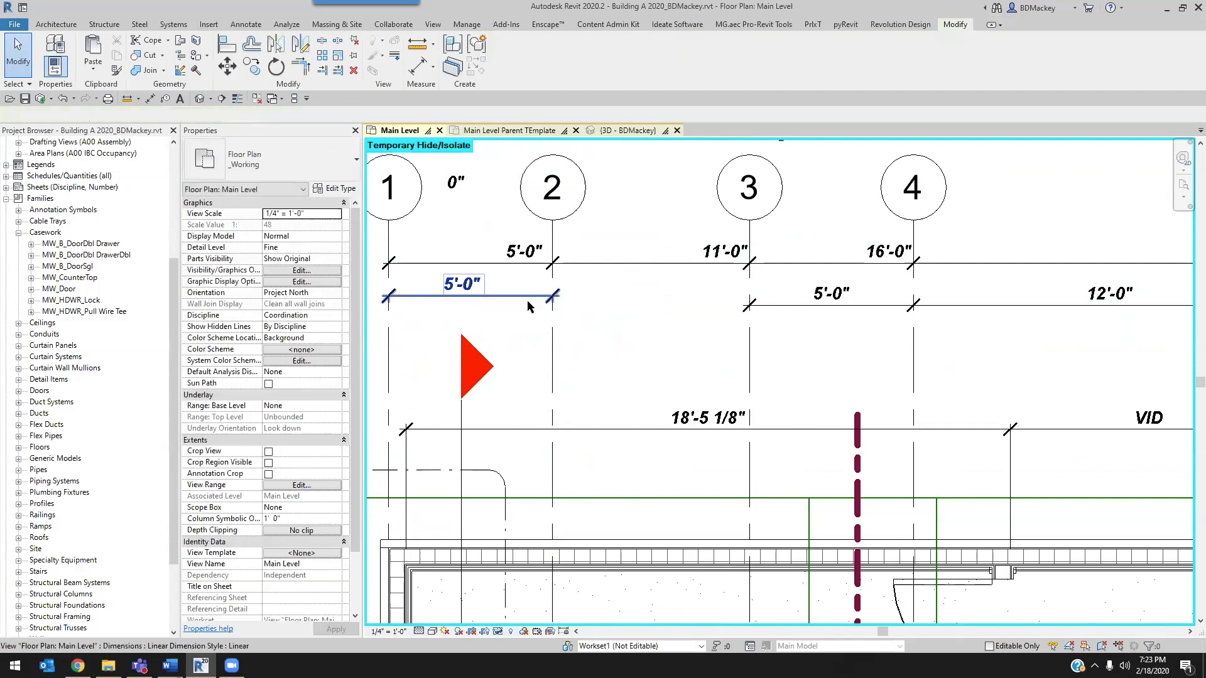
Step: Try to add a witness line at grid 3 to the dimension between grids 1 and 2, ending with Cancel
left_click(533, 308)
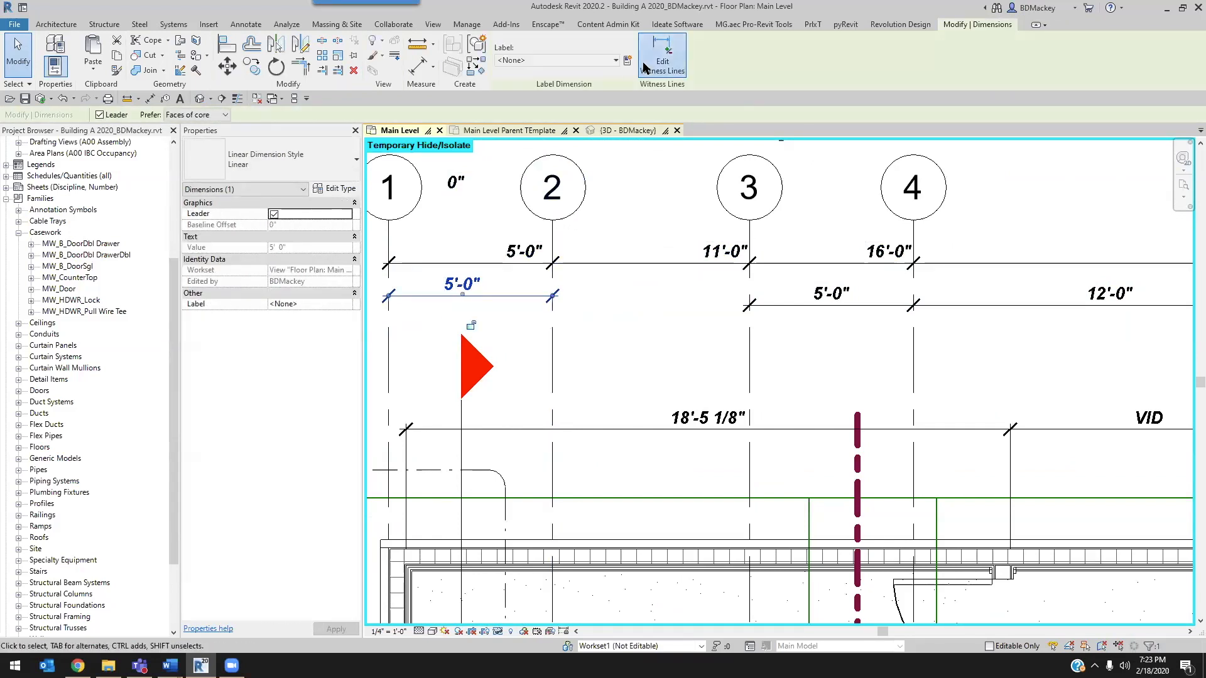
left_click(663, 61)
left_click(744, 356)
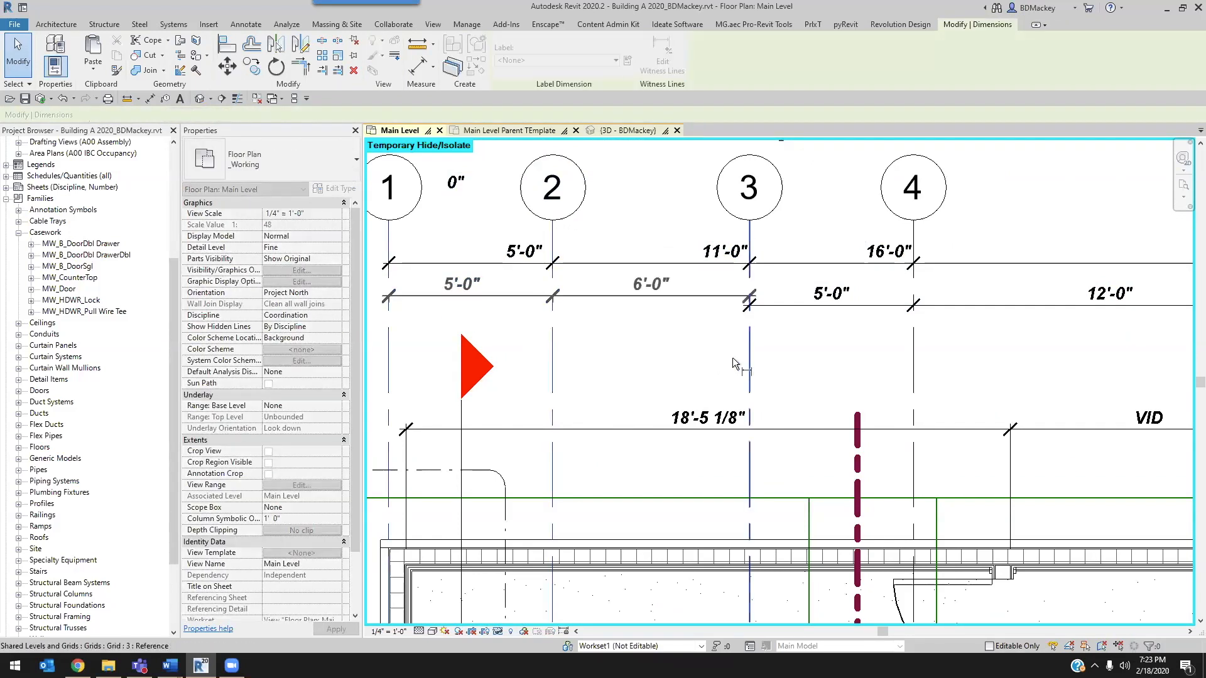
right_click(653, 345)
left_click(670, 353)
right_click(672, 350)
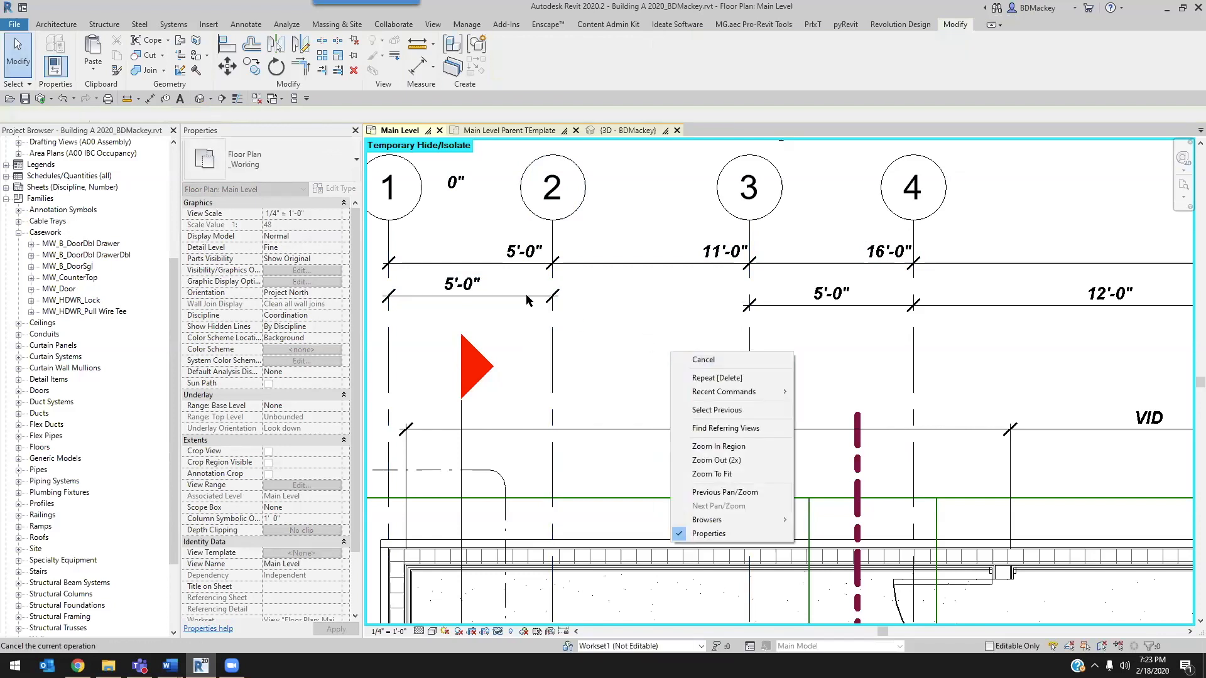
Step: Extend the dimension between grids 1 and 2 with a witness line at grid 3, and leave the command
left_click(528, 294)
left_click(527, 299)
left_click(663, 61)
left_click(746, 346)
left_click(638, 177)
right_click(638, 177)
left_click(646, 186)
right_click(646, 184)
left_click(663, 194)
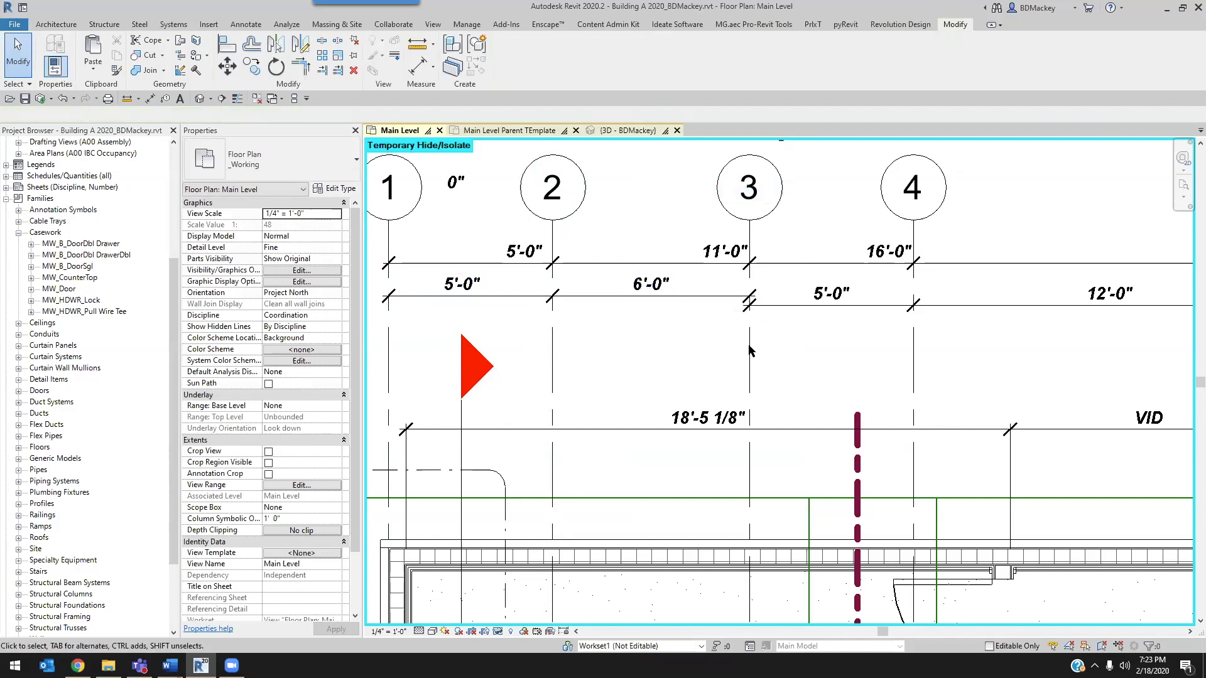
Step: Align the dimension string covering grids 1 to 3 with the neighbouring dimension line that starts at grid 3
middle_click_drag(789, 344, 772, 337)
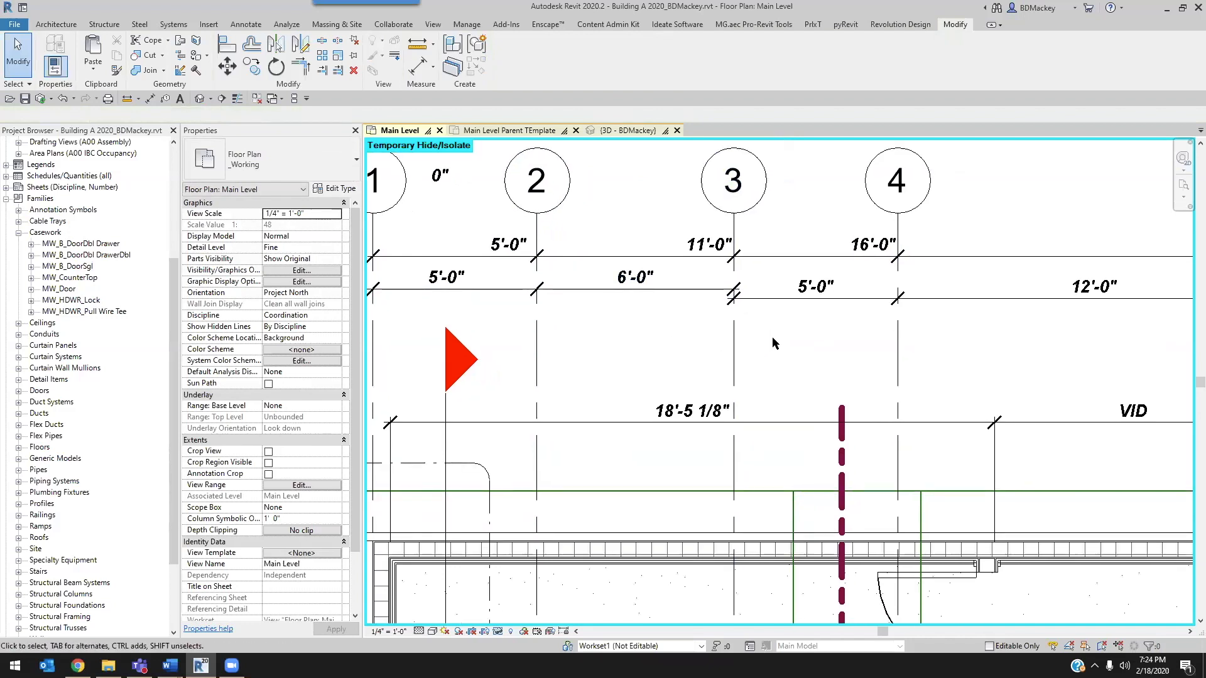
scroll(772, 337, "up", 2)
key("a")
key("l")
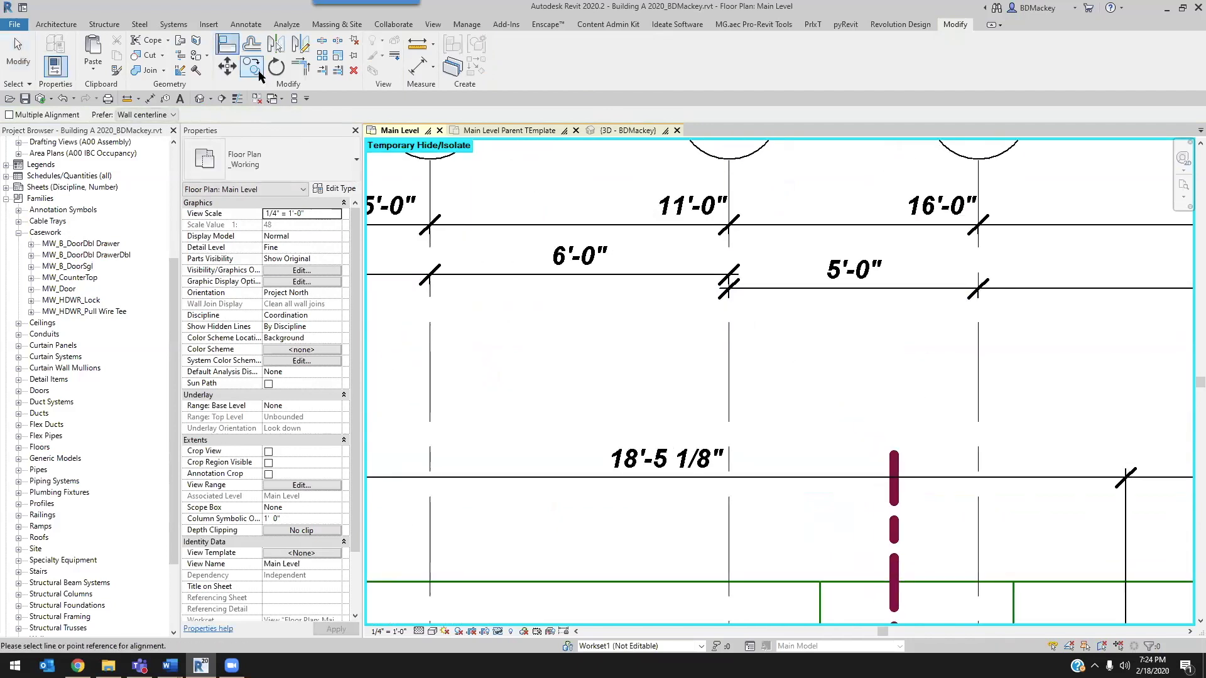
left_click(716, 292)
left_click(723, 277)
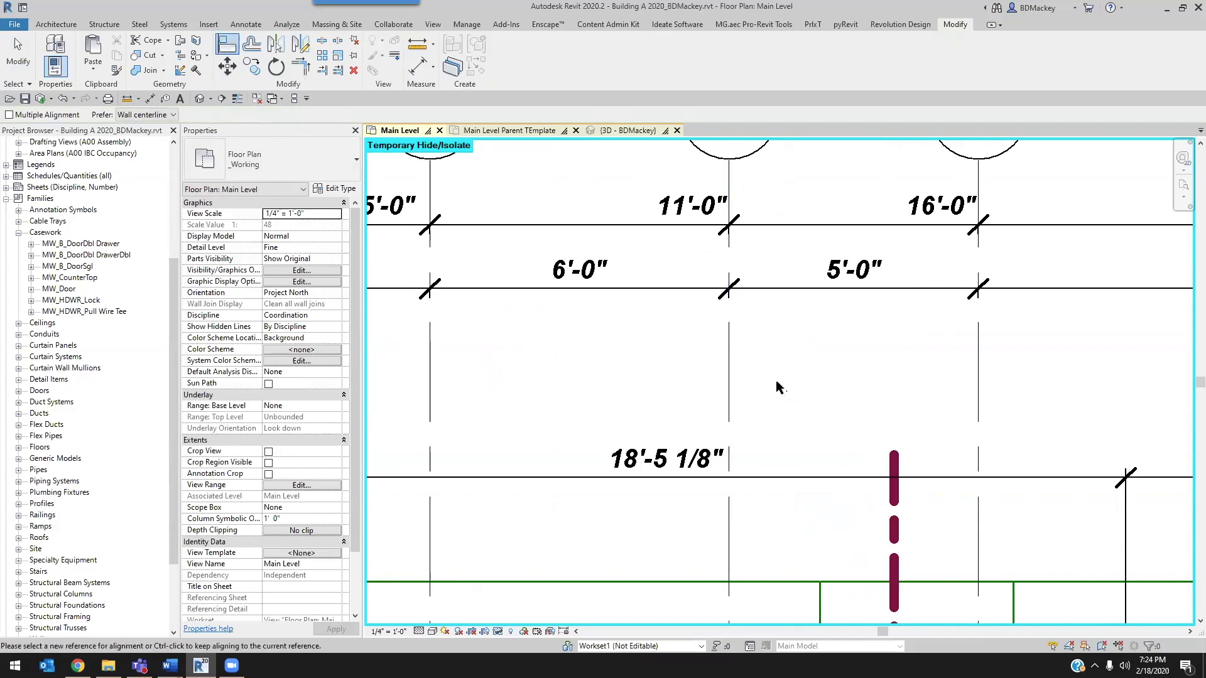
scroll(711, 297, "down", 1)
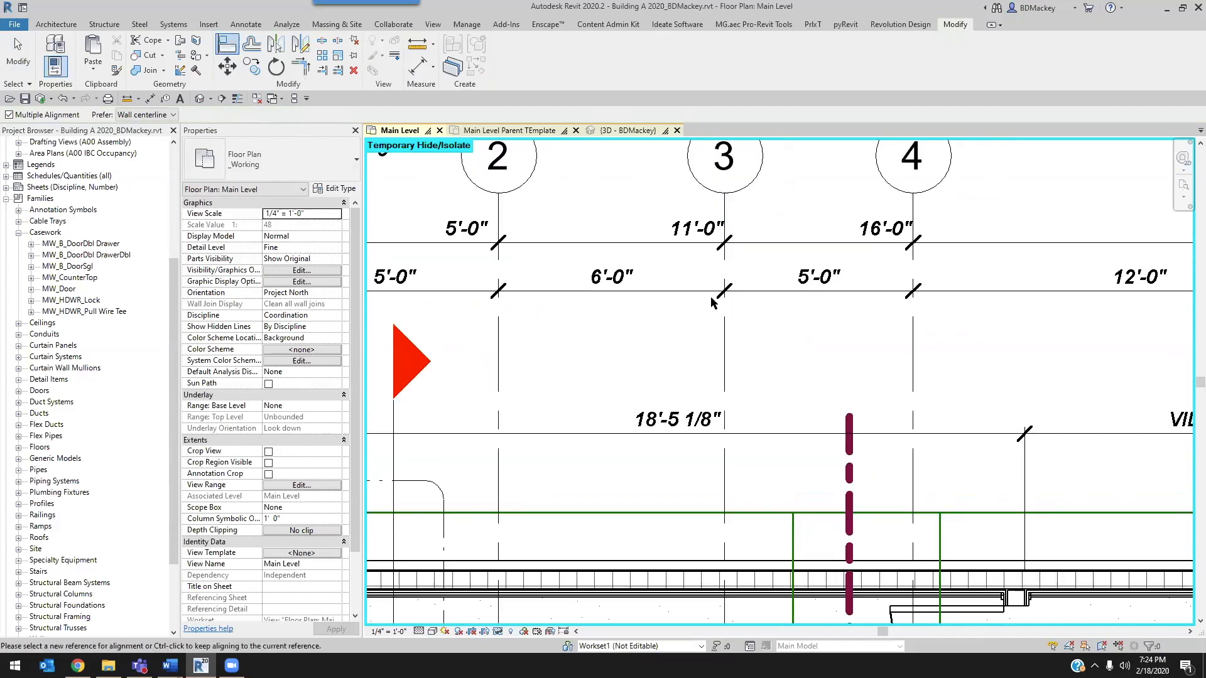
scroll(710, 297, "up", 1)
Step: Undo the alignment of the two dimension strings and leave the Align command
key("ctrl+z")
right_click(630, 243)
left_click(650, 253)
right_click(654, 250)
left_click(672, 262)
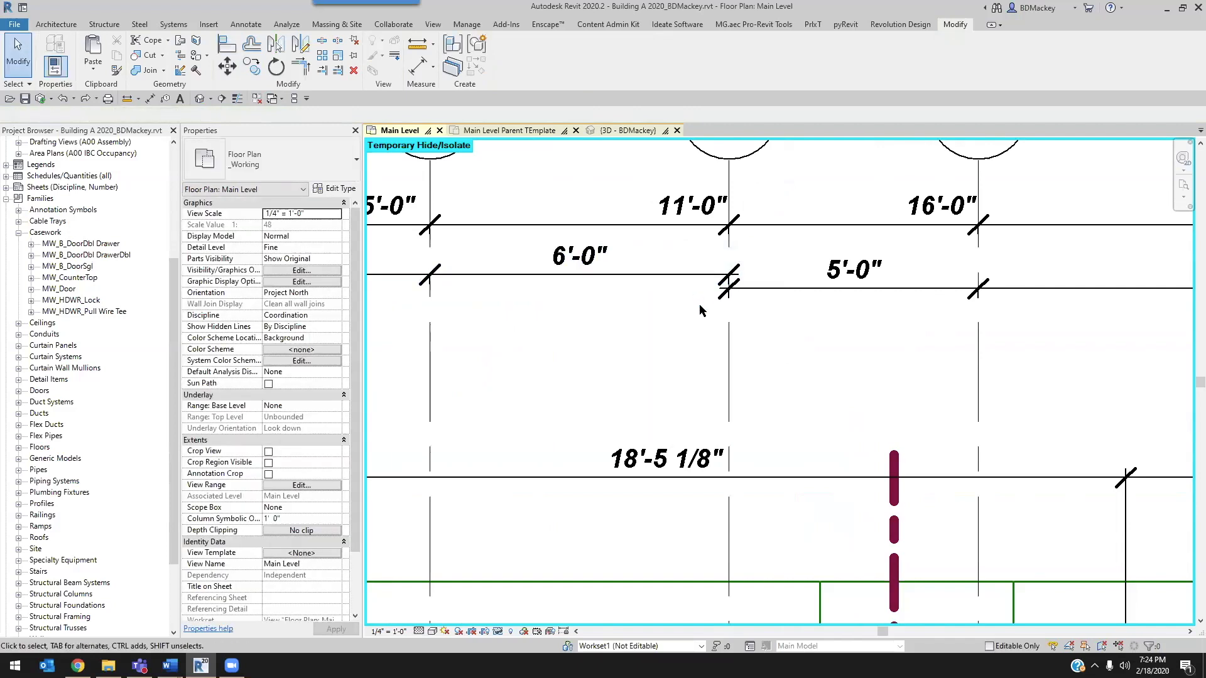
Step: Align the 6'-0" dimension line with the 5'-0" line beyond grid 3, and leave the Align command
scroll(699, 304, "down", 2)
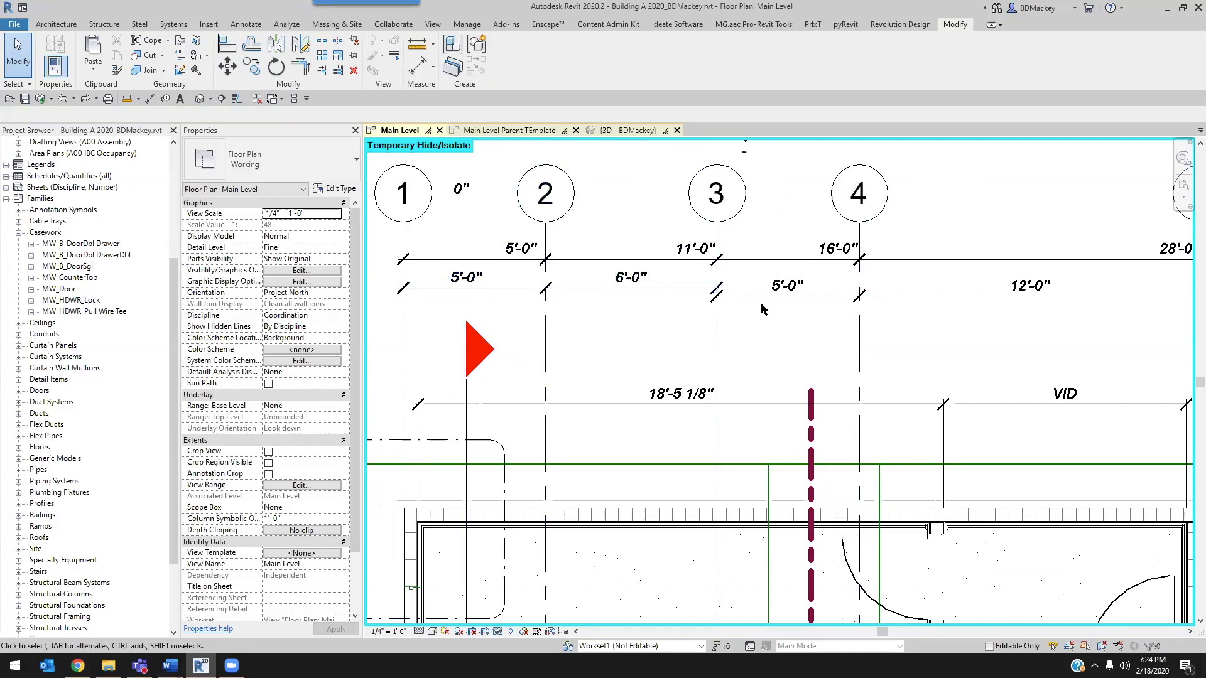
key("a")
key("l")
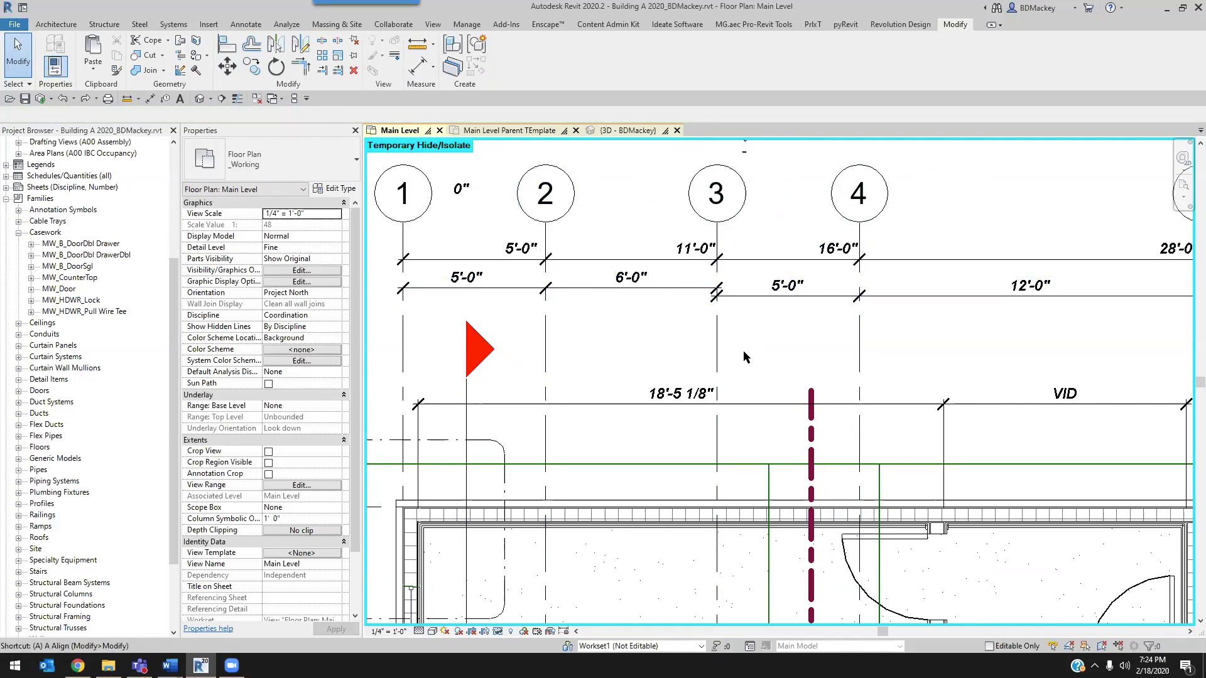
scroll(747, 299, "up", 3)
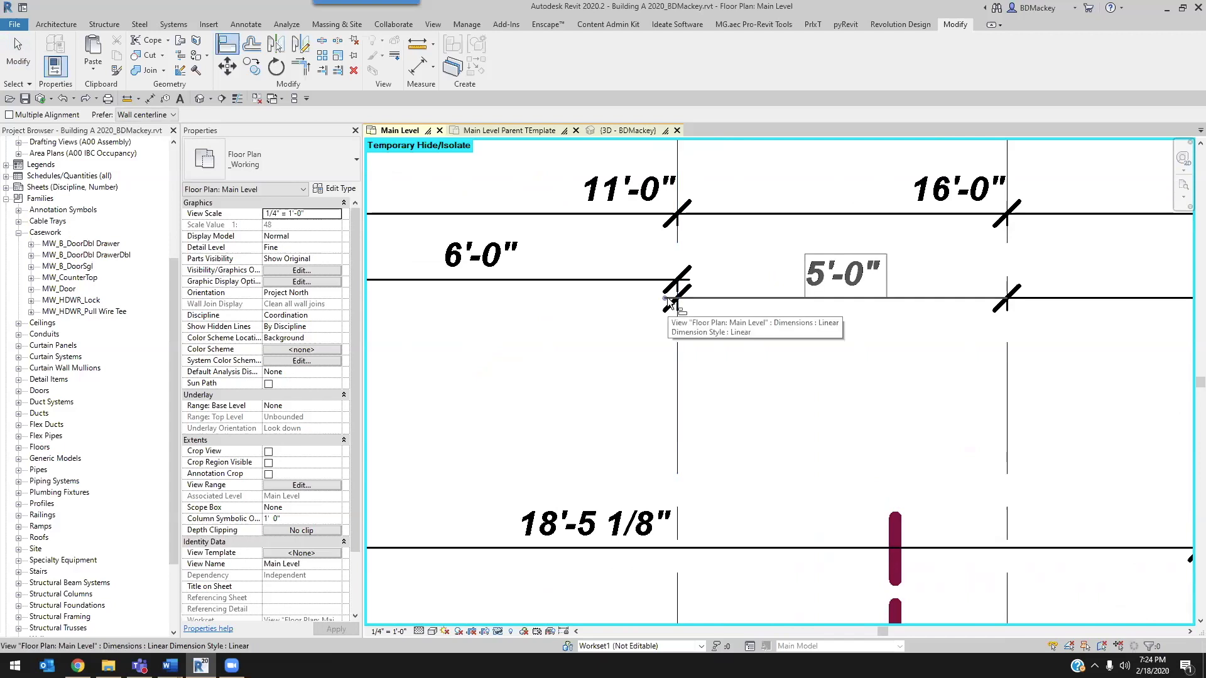
left_click(691, 293)
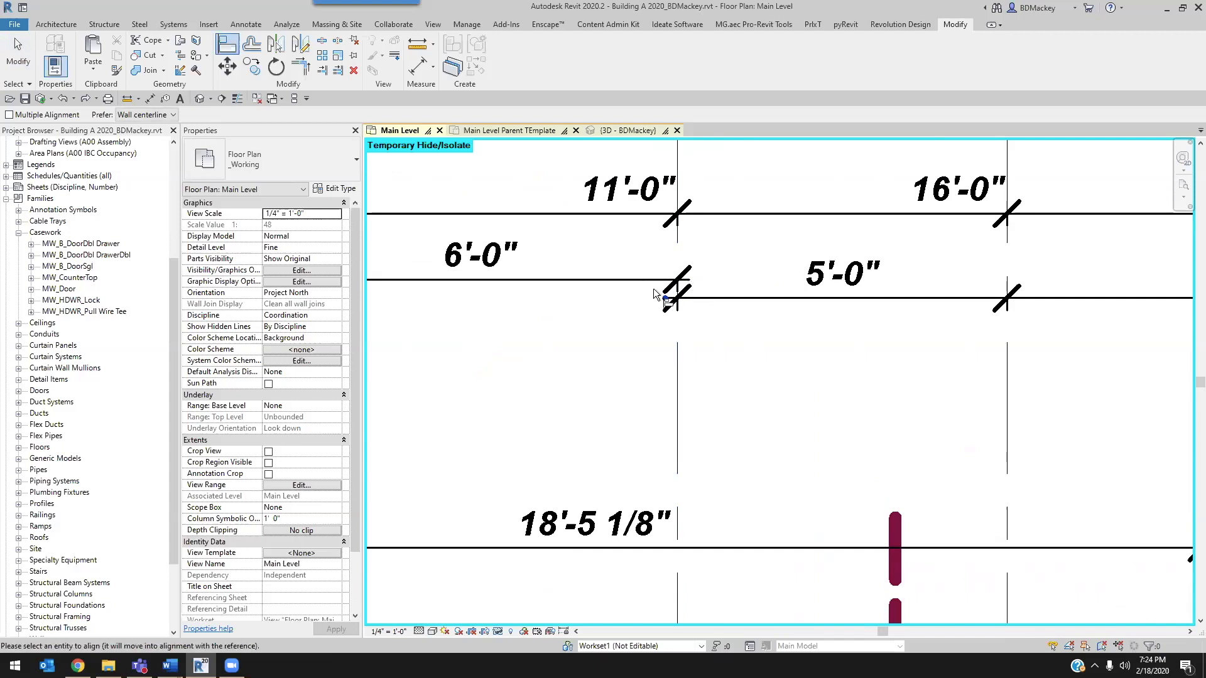
left_click(691, 280)
right_click(727, 262)
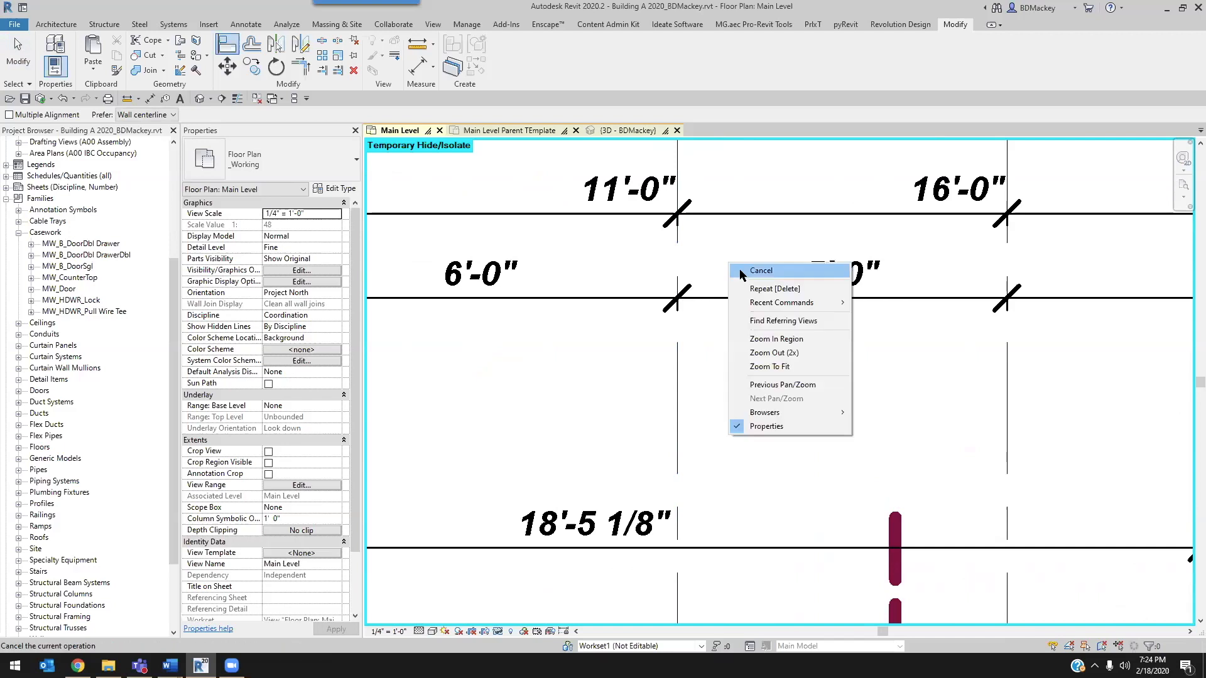
left_click(757, 270)
right_click(743, 271)
left_click(779, 381)
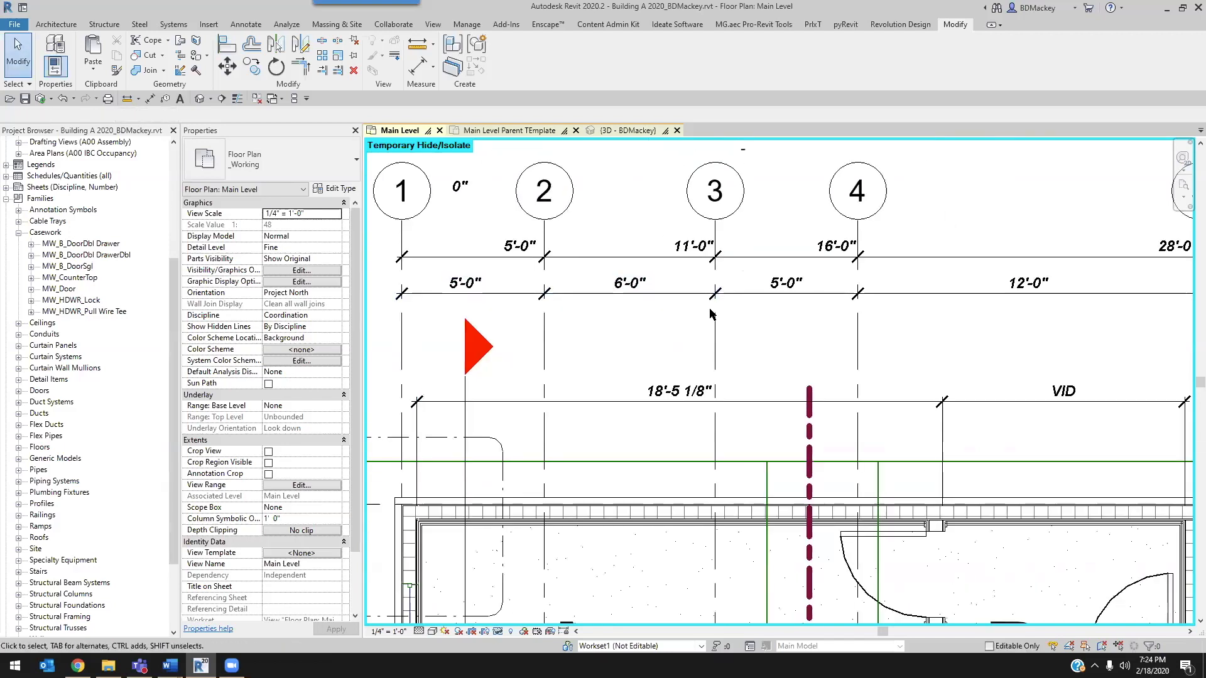
Step: Delete the dimension string starting at grid 3, and extend the remaining string with a witness line at grid 4
left_click(744, 297)
key("Delete")
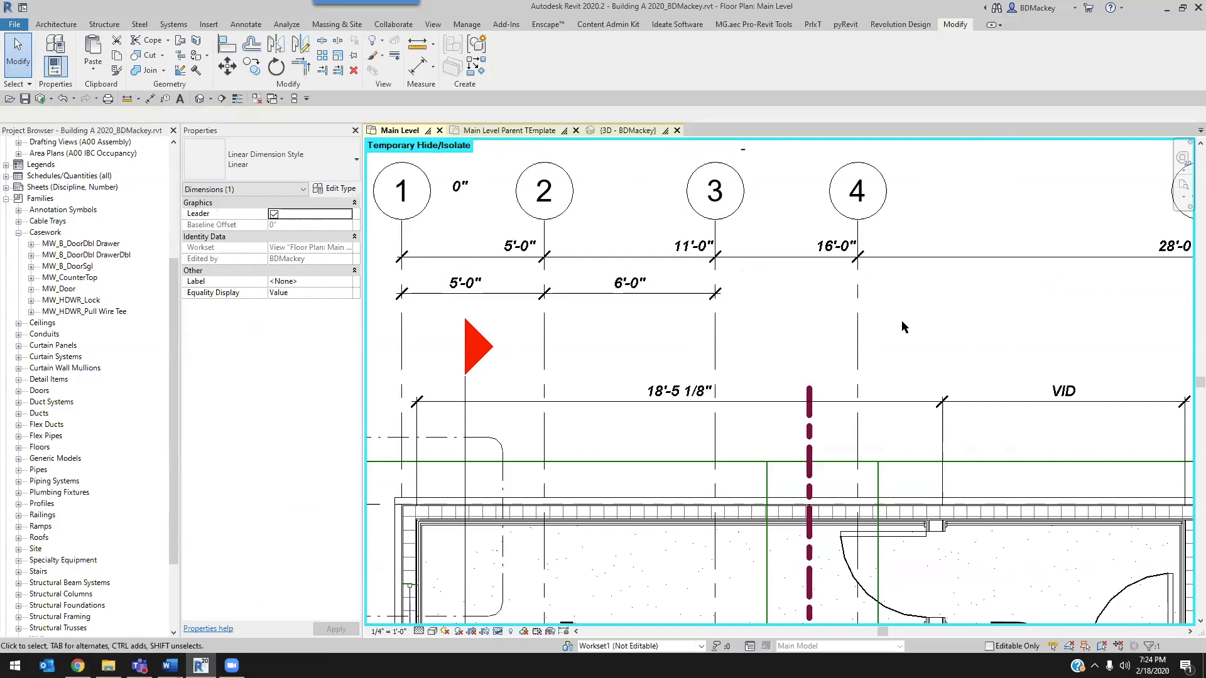
left_click(635, 293)
left_click(663, 60)
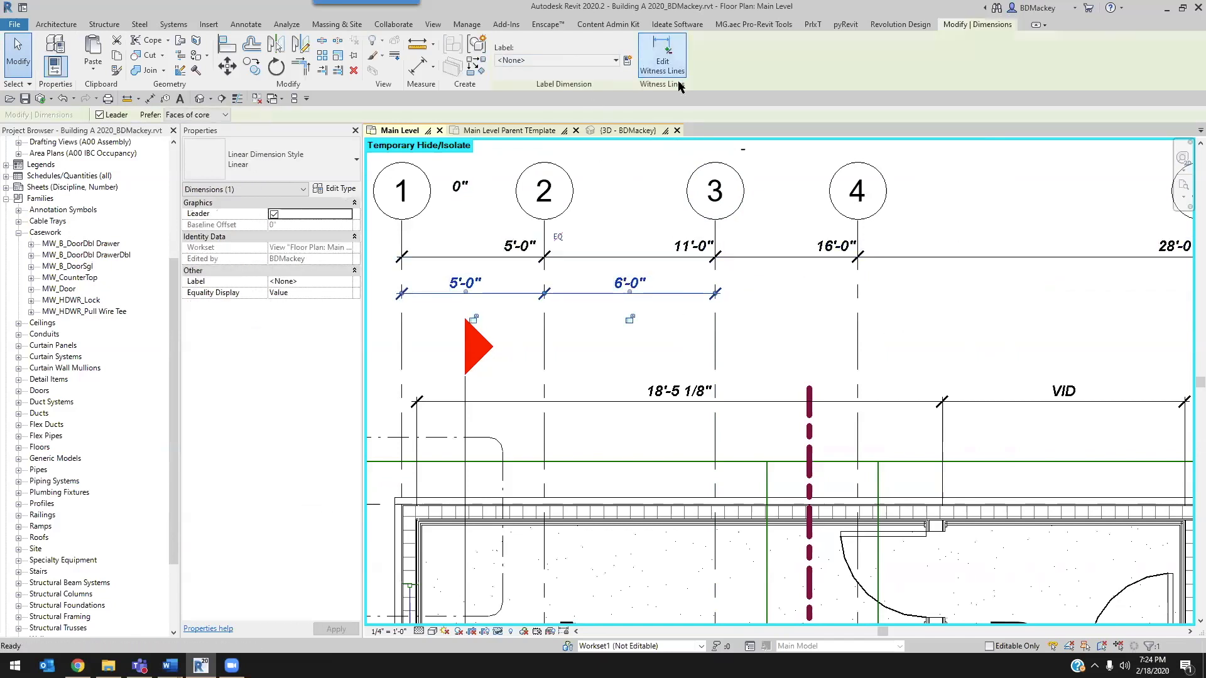
left_click(857, 300)
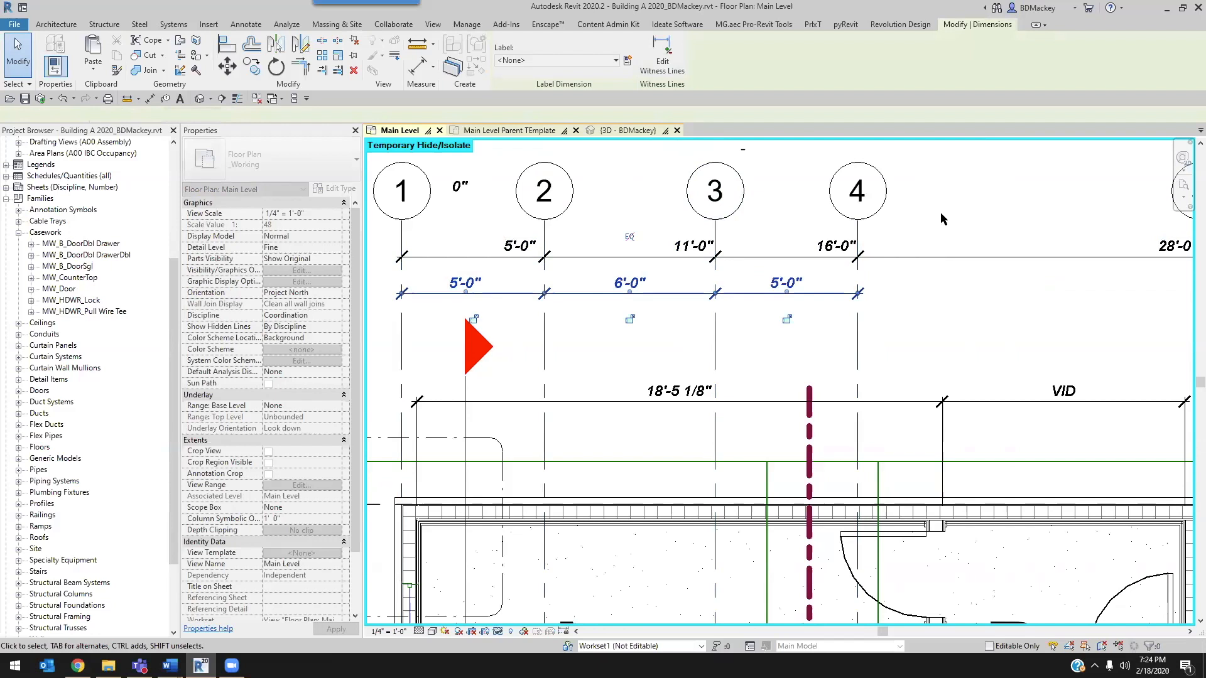
right_click(942, 213)
left_click(995, 227)
scroll(967, 237, "down", 2)
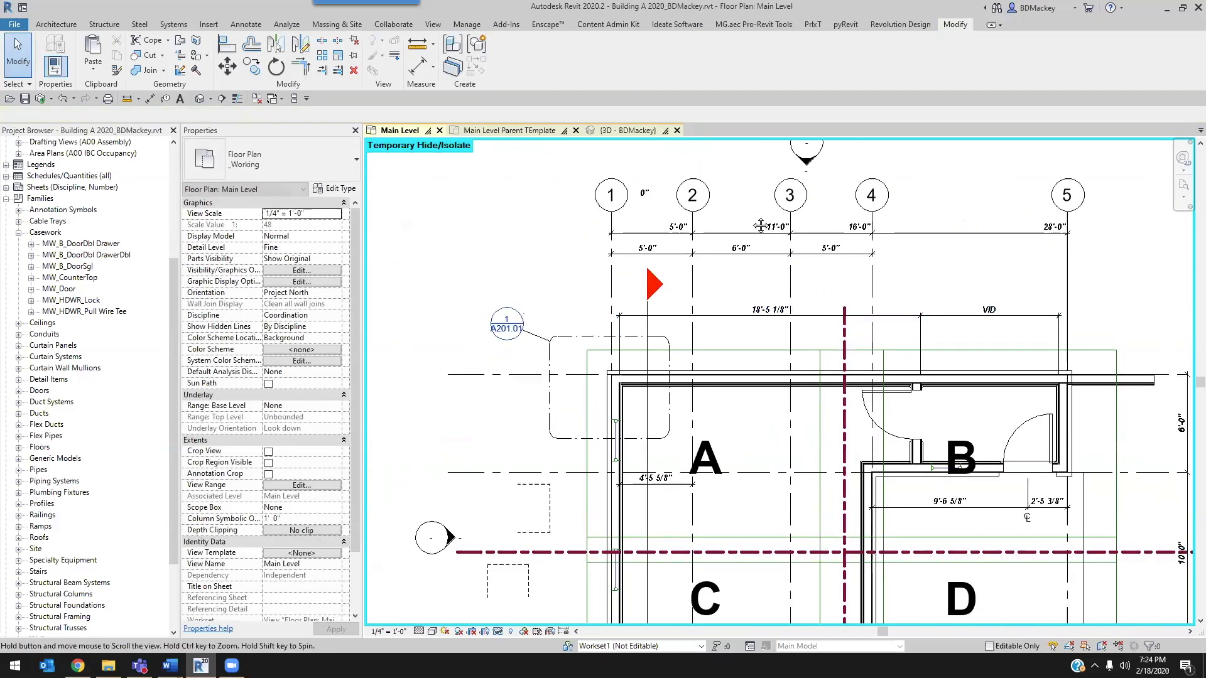
Step: Select the vertical dimension string beside the lettered grids to examine its segments and equality properties, and clear the selection
middle_click_drag(1018, 314, 766, 220)
left_click(935, 354)
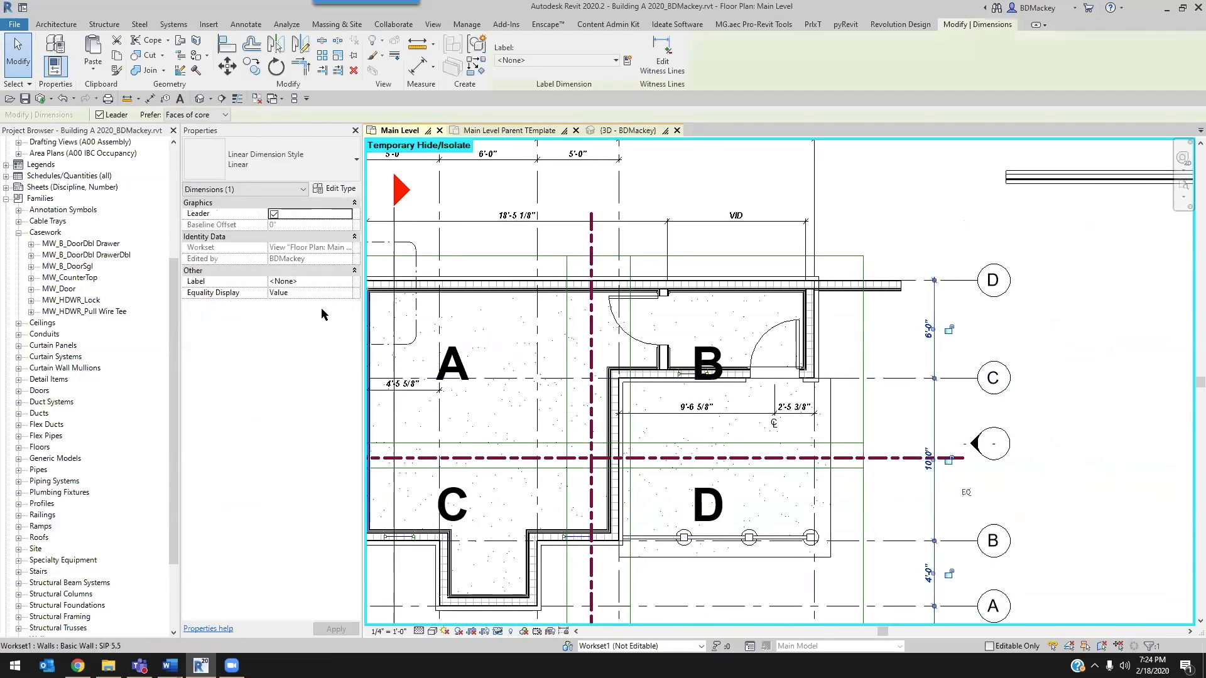
key("ctrl")
middle_click_drag(781, 202, 722, 261)
scroll(722, 261, "down", 2)
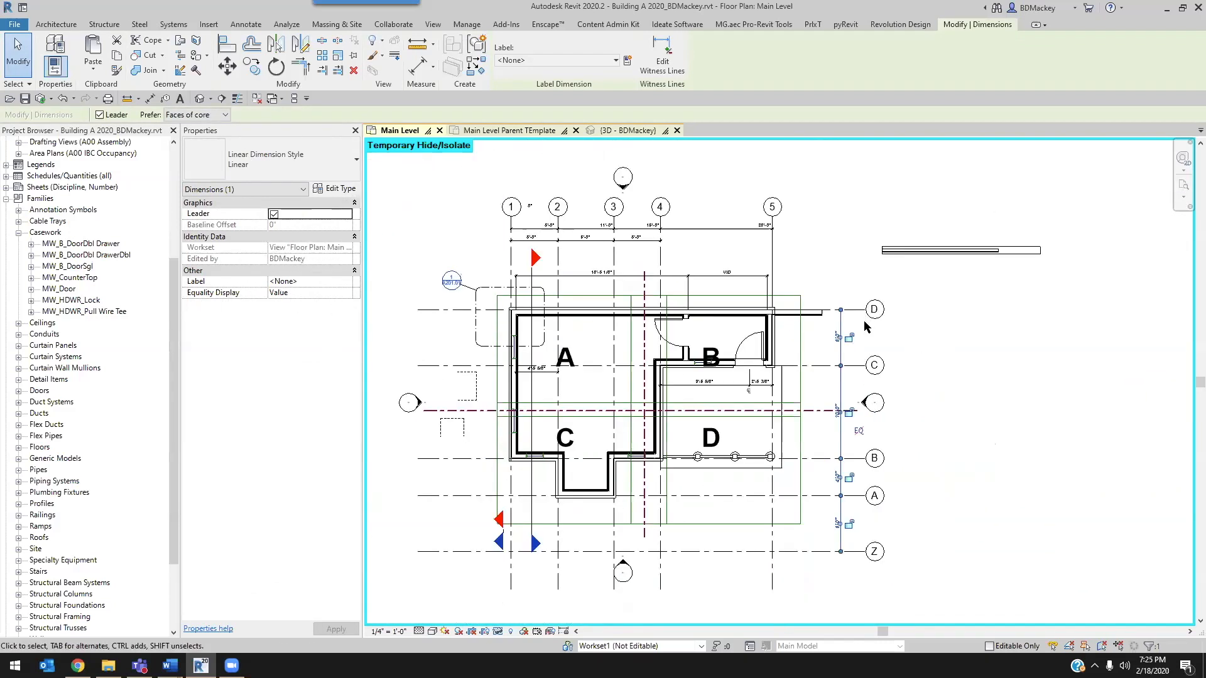
middle_click_drag(751, 474, 626, 478)
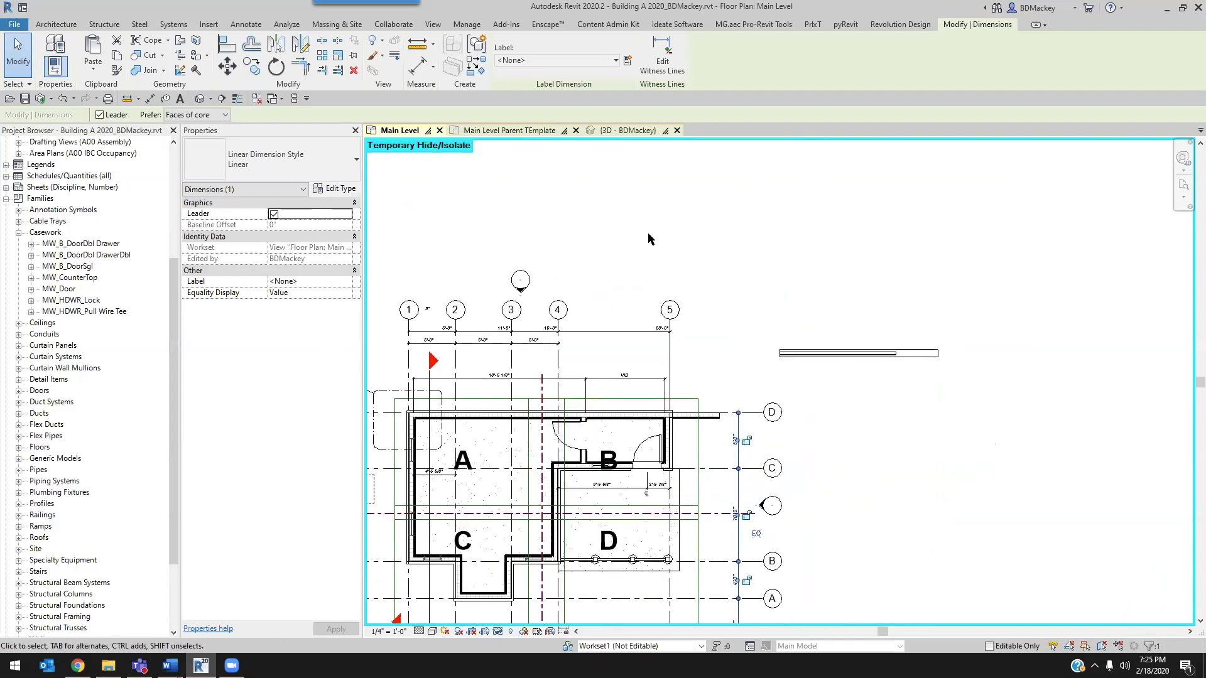
scroll(647, 233, "up", 2)
left_click(758, 254)
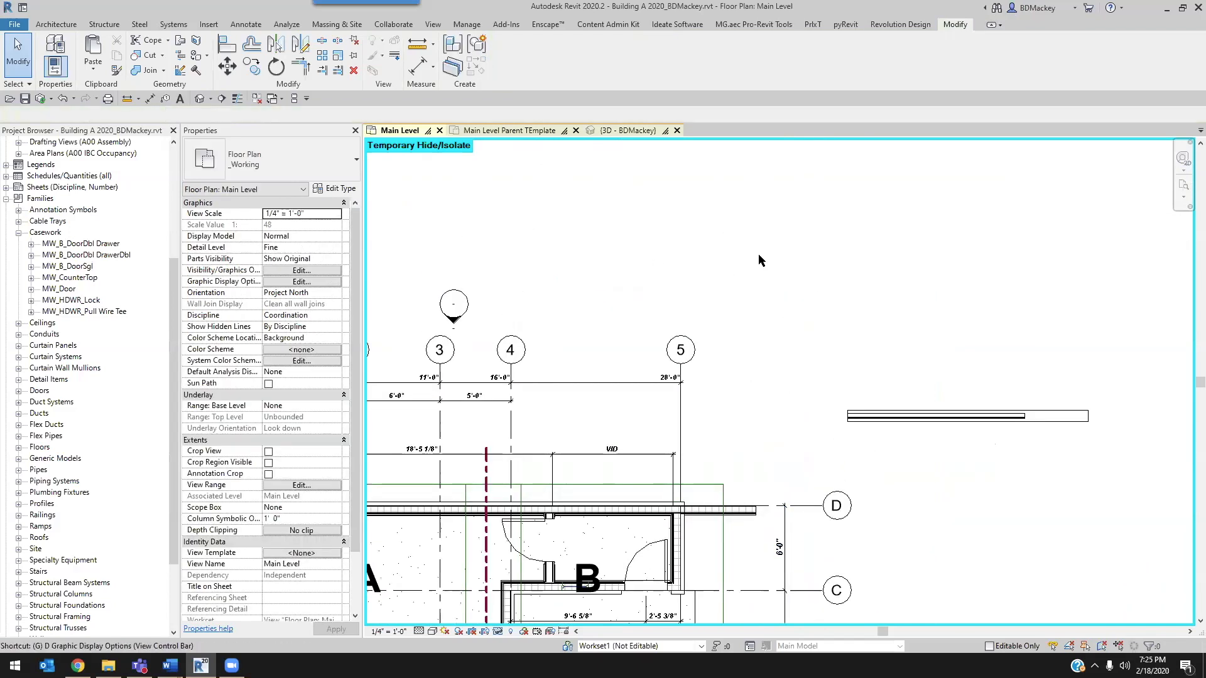
Step: Draw three short, unevenly spaced vertical grid lines in the empty area beyond grid 5
key("g")
key("r")
left_click(834, 267)
left_click(832, 193)
left_click(904, 266)
left_click(904, 194)
key("Escape")
Step: Place an aligned dimension across grids JJ, KK and LL, make its segments equal, and leave the command
key("d")
key("i")
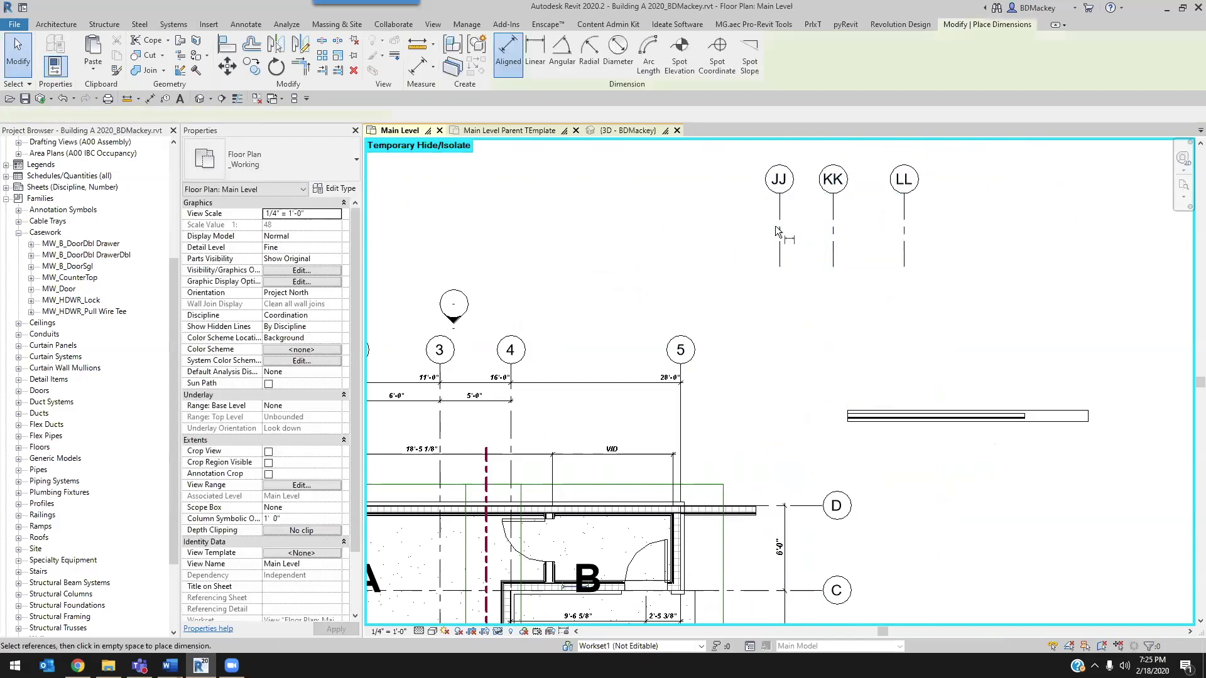
left_click(780, 232)
left_click(833, 232)
left_click(904, 229)
left_click(961, 230)
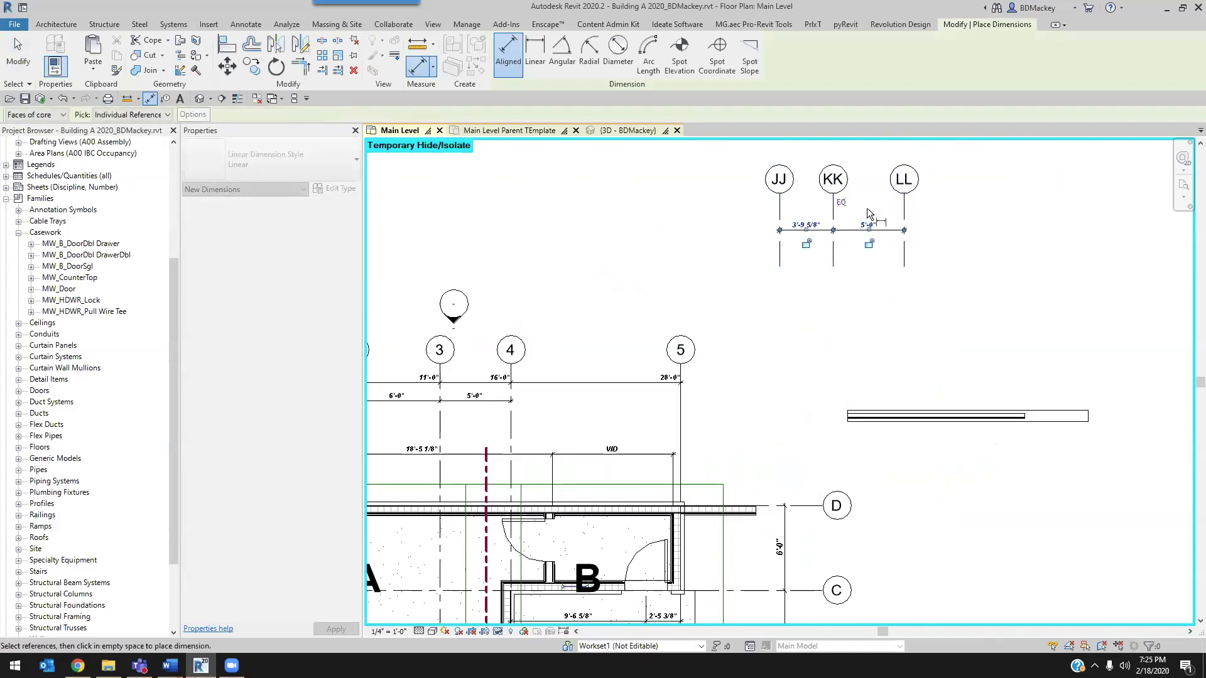
left_click(841, 204)
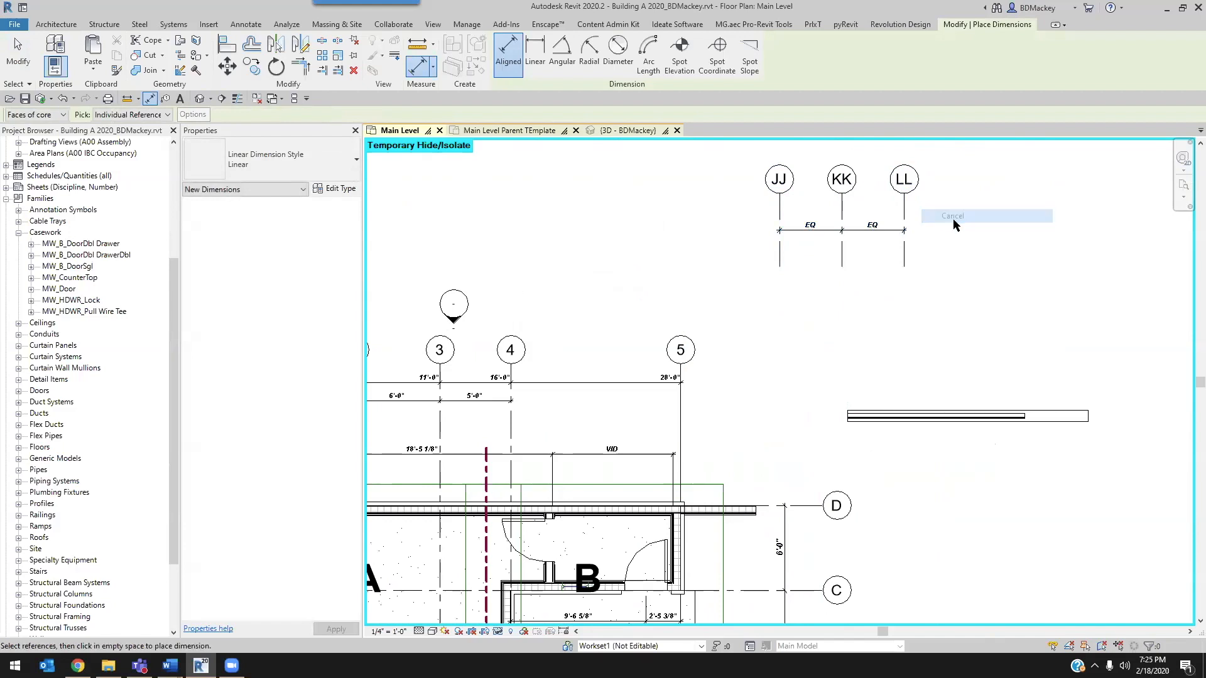
key("Escape")
key("Escape")
Step: Set the Equality Display of the dimension across grids JJ, KK and LL to Value
scroll(876, 231, "up", 3)
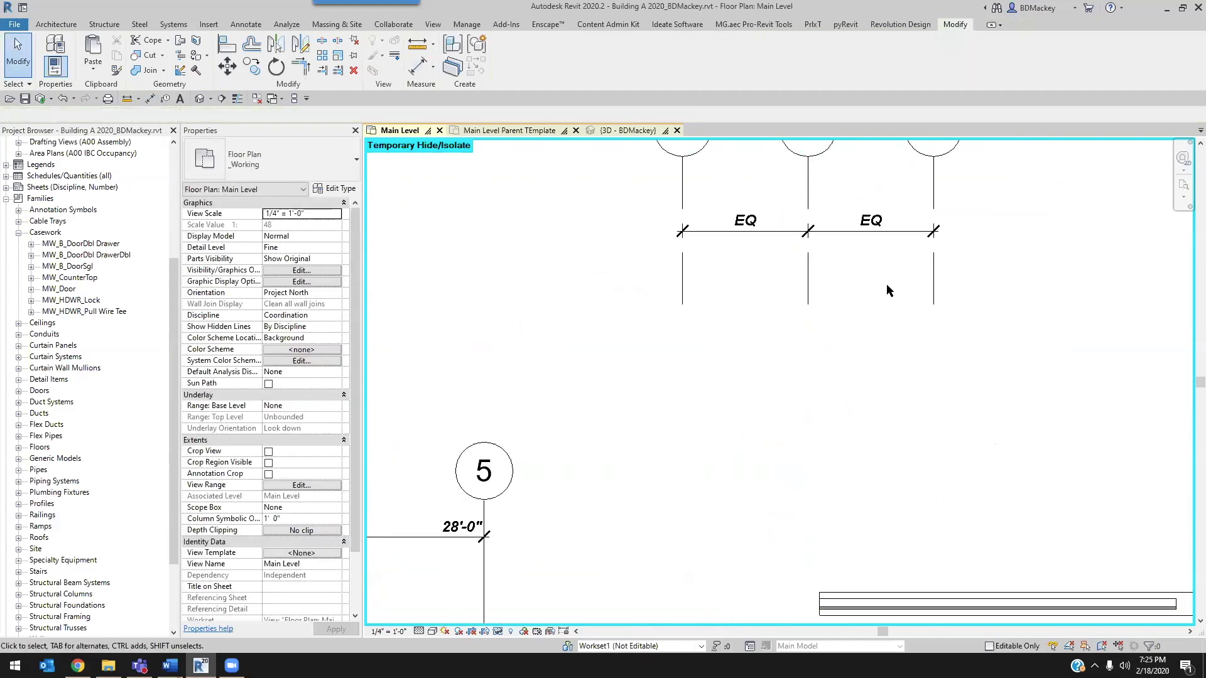
left_click(734, 232)
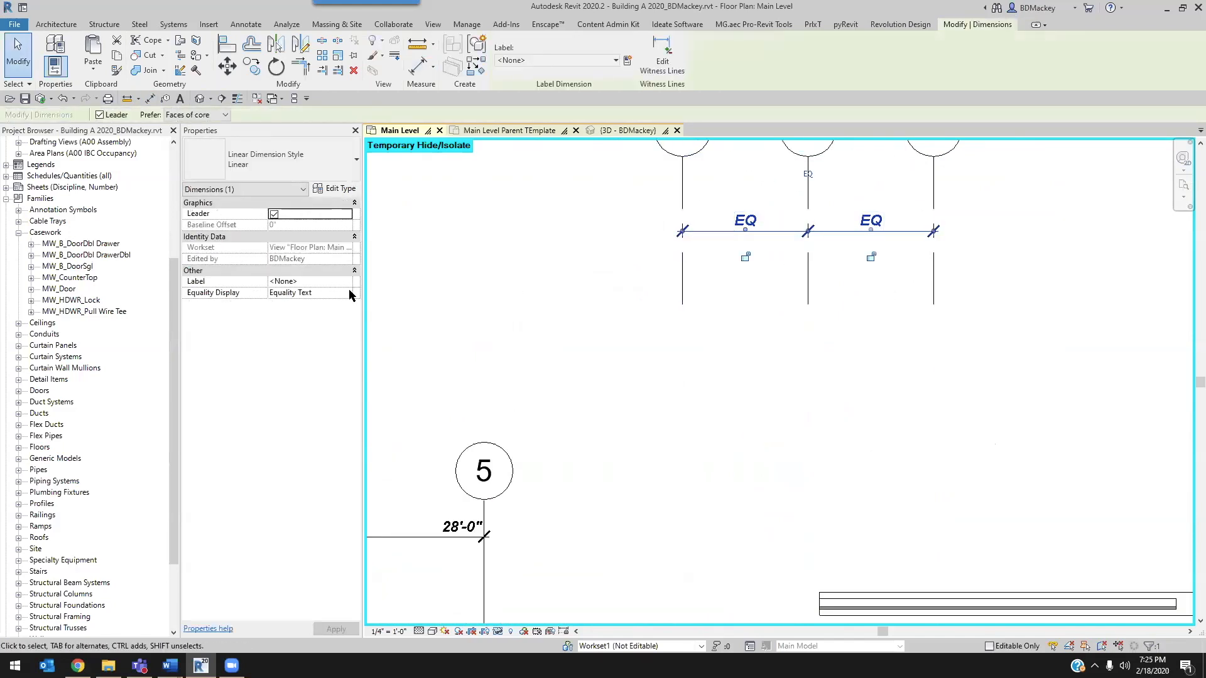
left_click(351, 294)
left_click(295, 304)
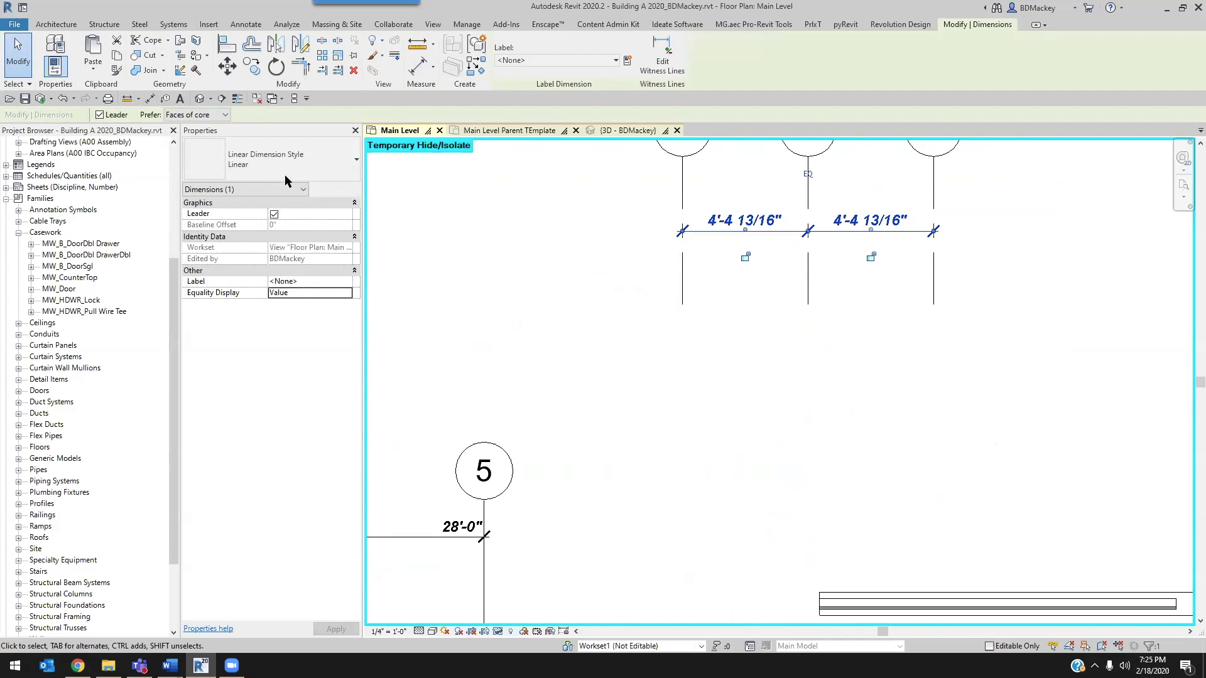
Step: Set the Equality Display of the vertical dimension string from grid D to grid Z to Equality Text
scroll(770, 234, "down", 3)
middle_click_drag(696, 384, 670, 133)
left_click(795, 388)
left_click(710, 376)
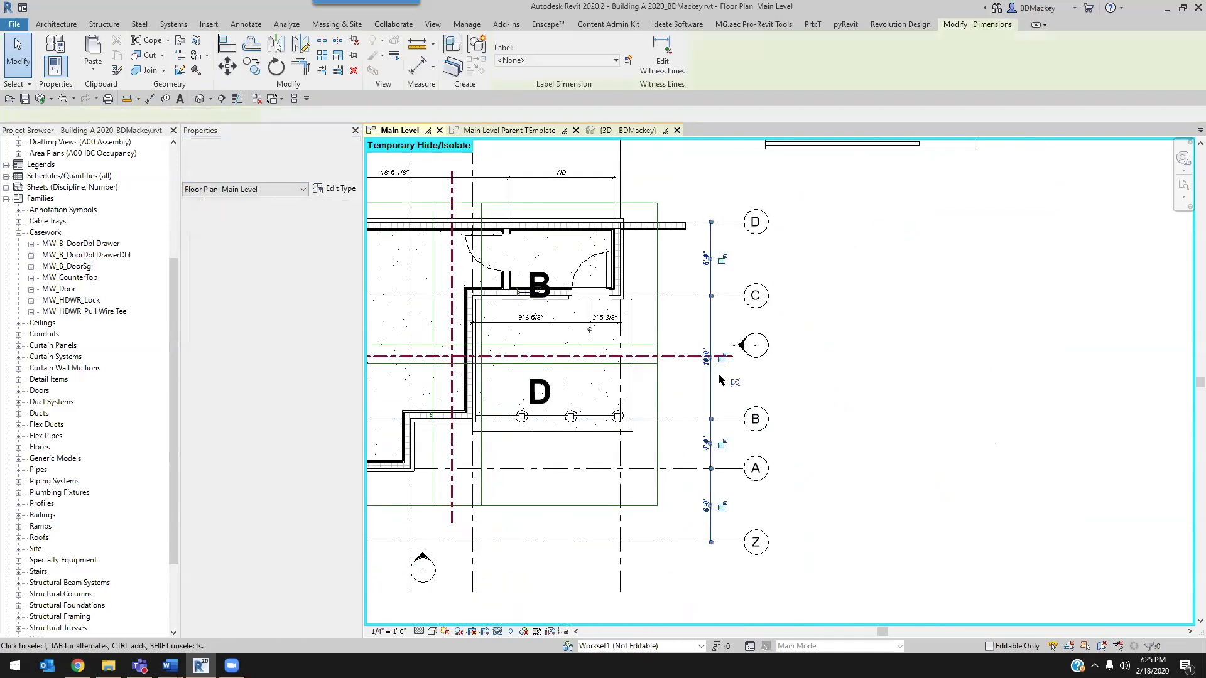
scroll(711, 375, "up", 2)
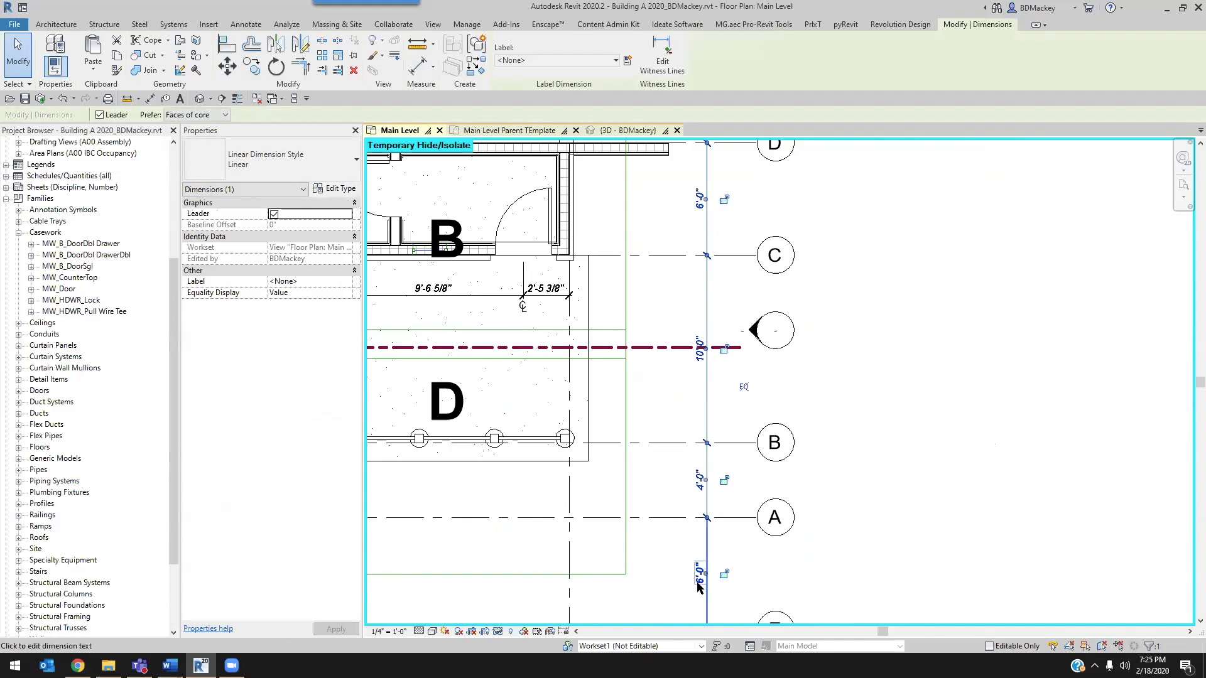
left_click(339, 292)
left_click(347, 293)
left_click(302, 319)
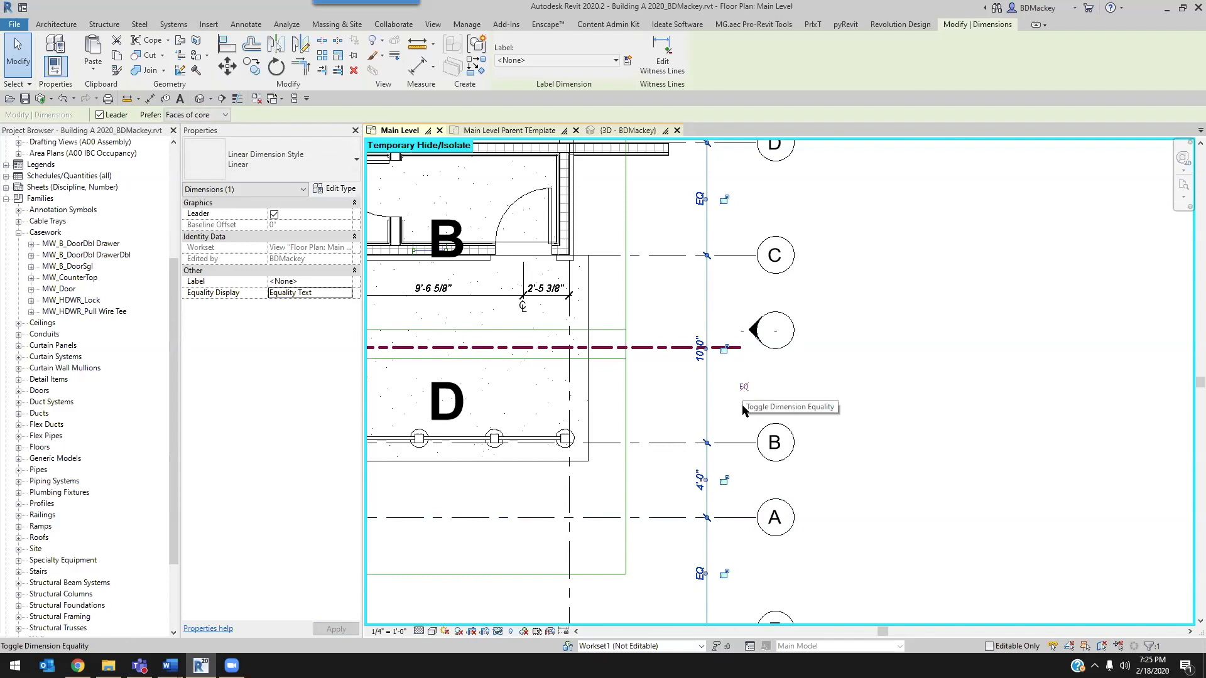
scroll(707, 231, "down", 1)
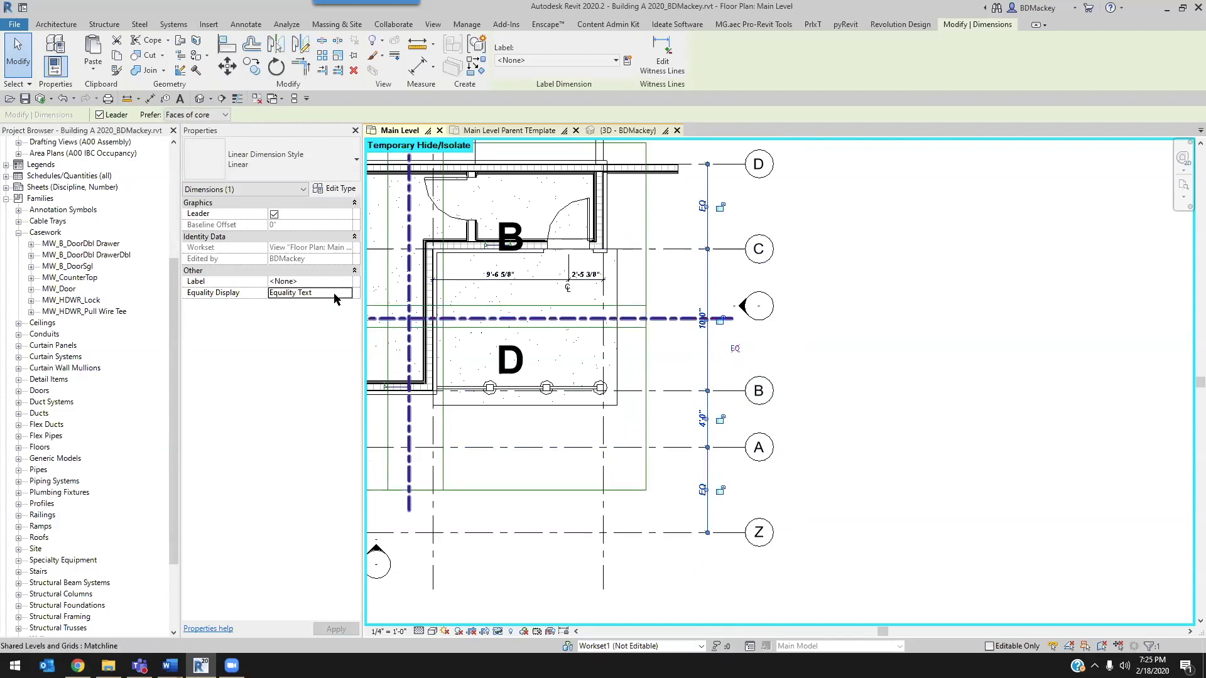
Step: Toggle off the equality constraint on the dimension across grids JJ, KK and LL, and clear the selection
left_click(820, 194)
middle_click_drag(820, 194, 733, 464)
middle_click_drag(684, 162, 684, 305)
scroll(683, 259, "up", 2)
left_click(703, 319)
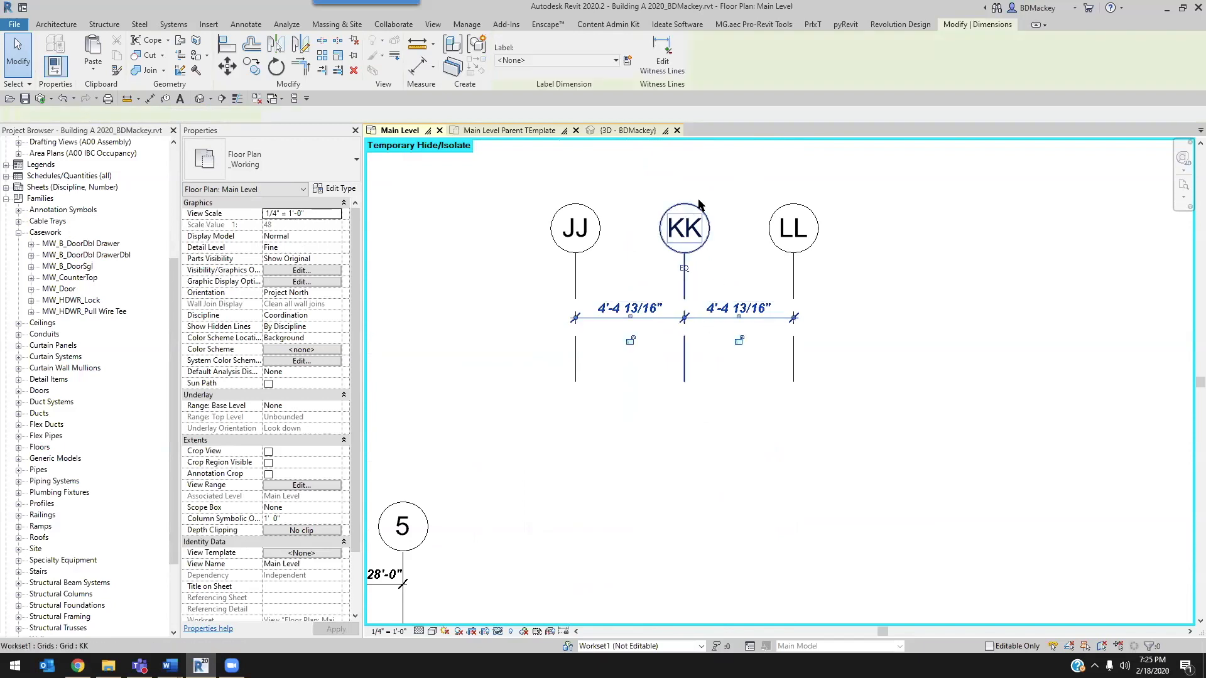
left_click(689, 270)
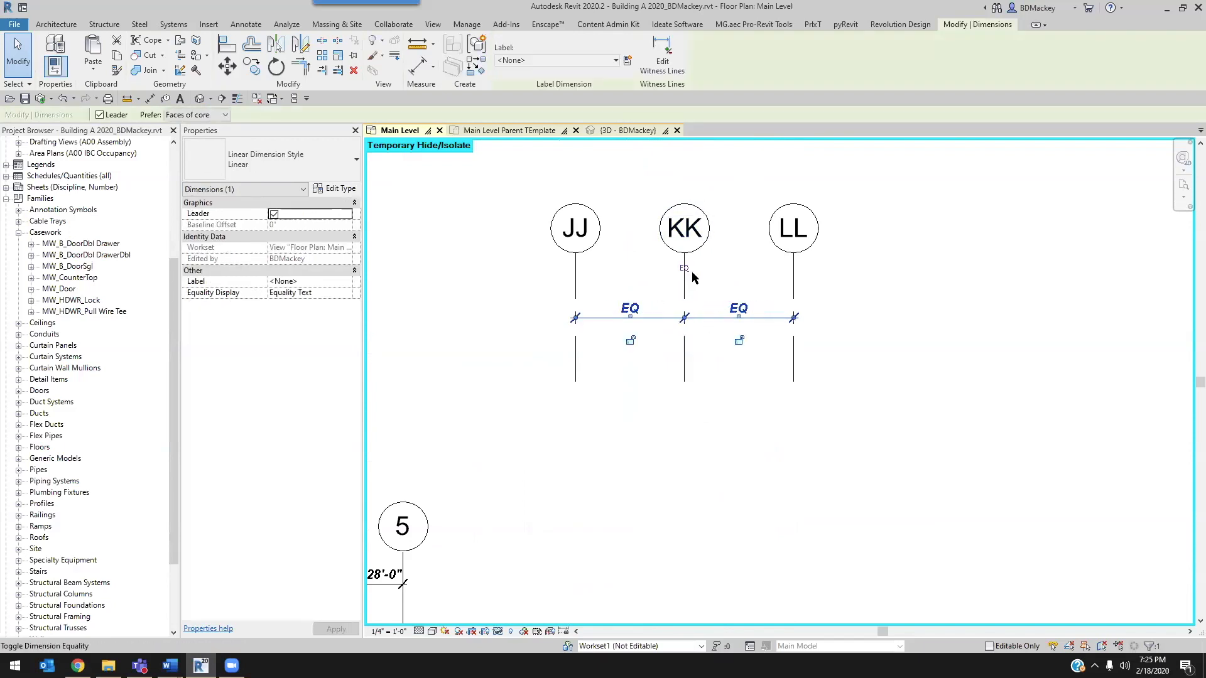
scroll(722, 280, "up", 3)
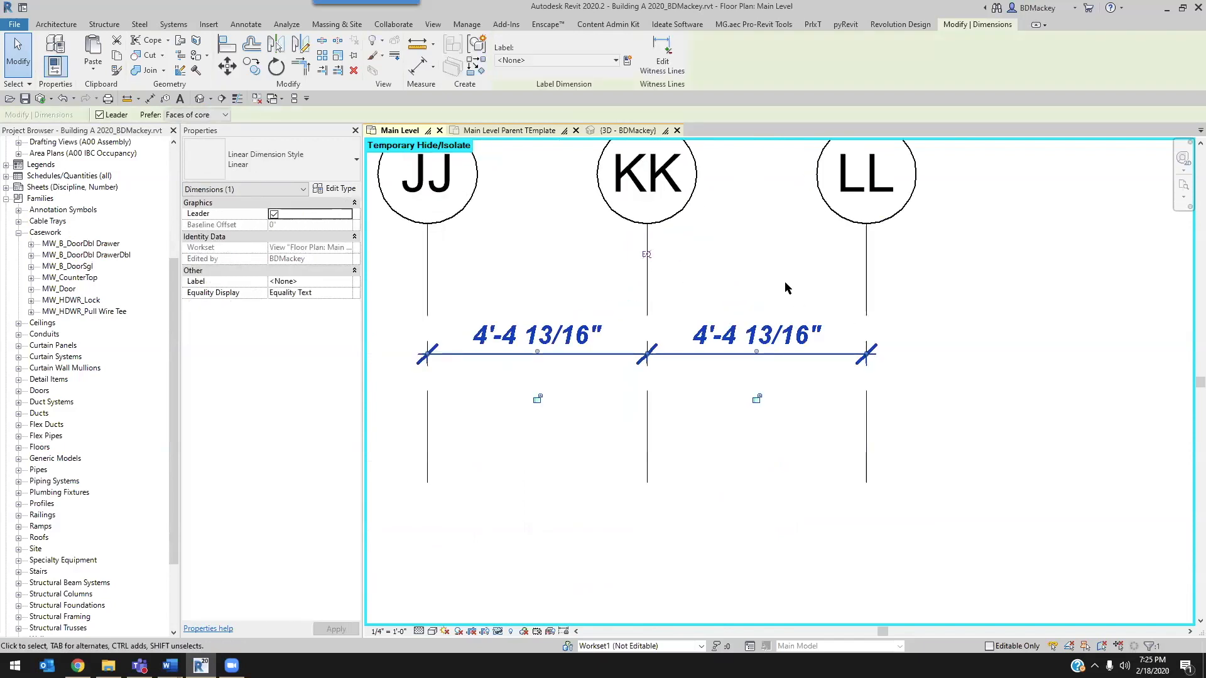
left_click(870, 319)
Step: Set the Equality Display of the unconstrained dimension across grids JJ, KK and LL to Equality Text, and deselect it
left_click(759, 356)
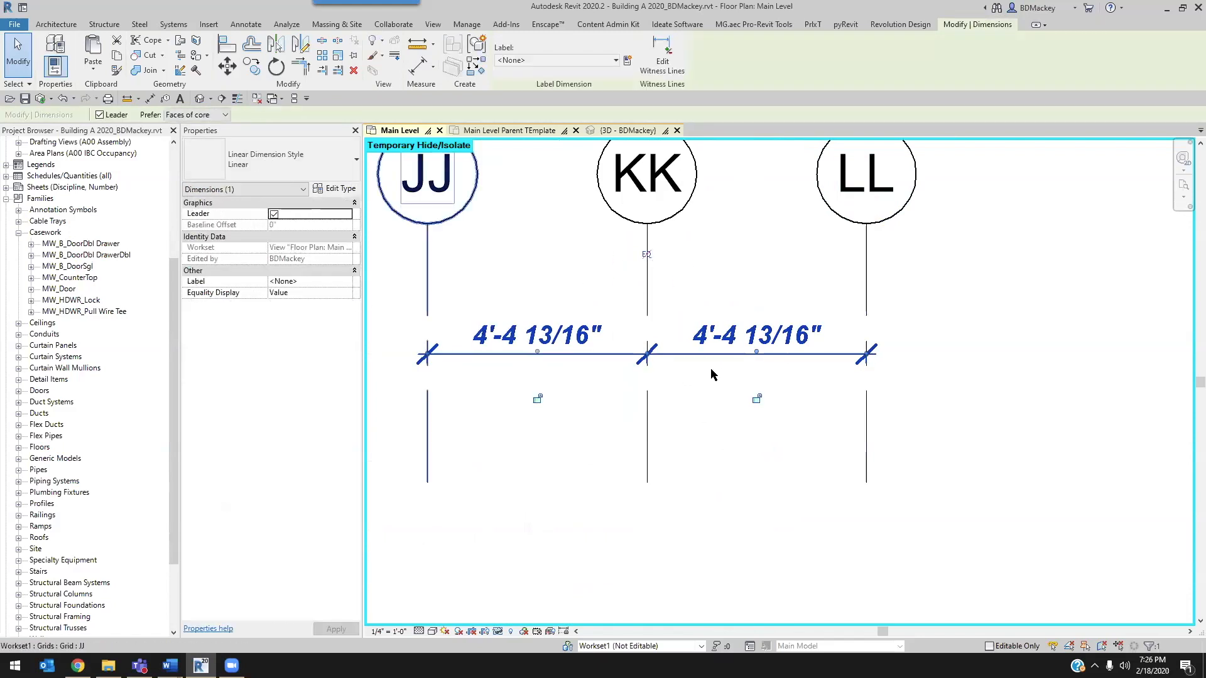
left_click(346, 294)
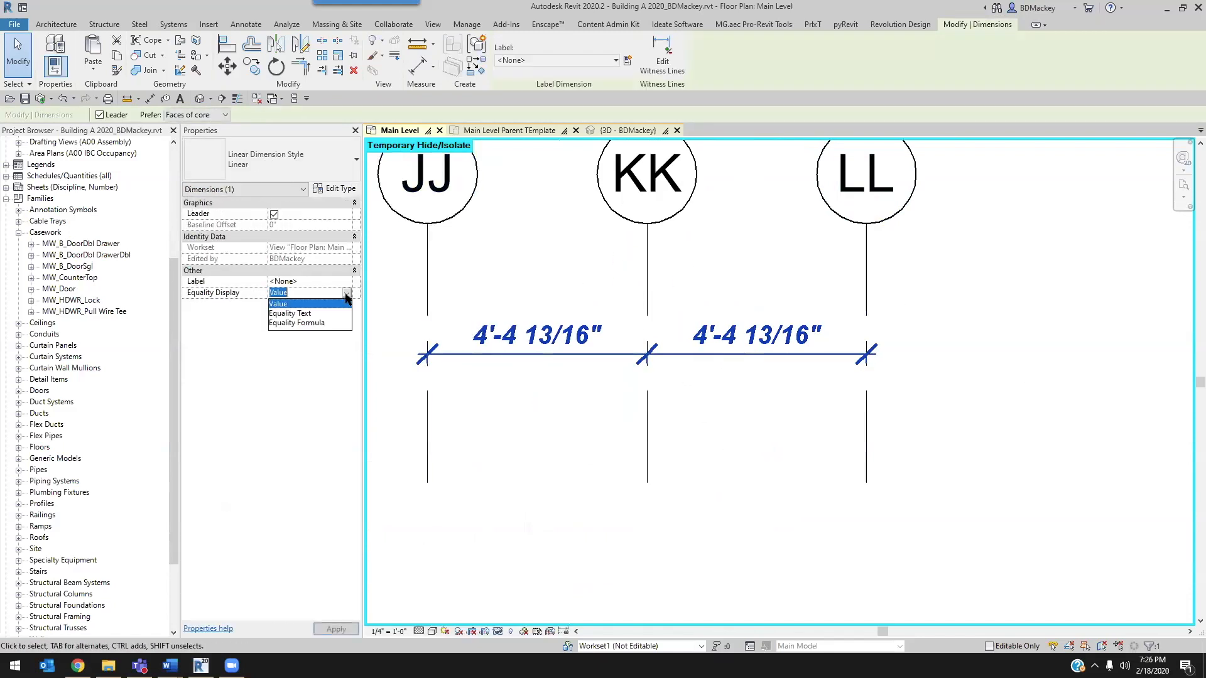
left_click(310, 314)
left_click(883, 307)
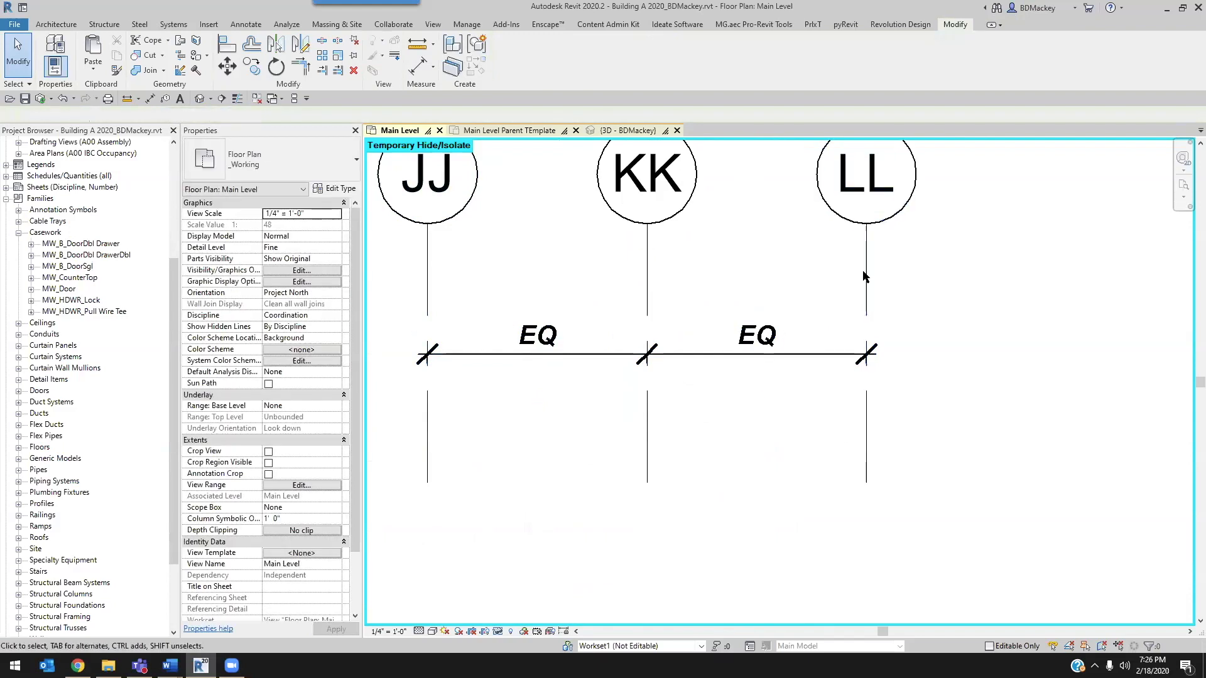
Step: Try an elbow on grid LL and a move of the grid away from grid KK, and undo both changes
left_click(865, 271)
left_click(866, 273)
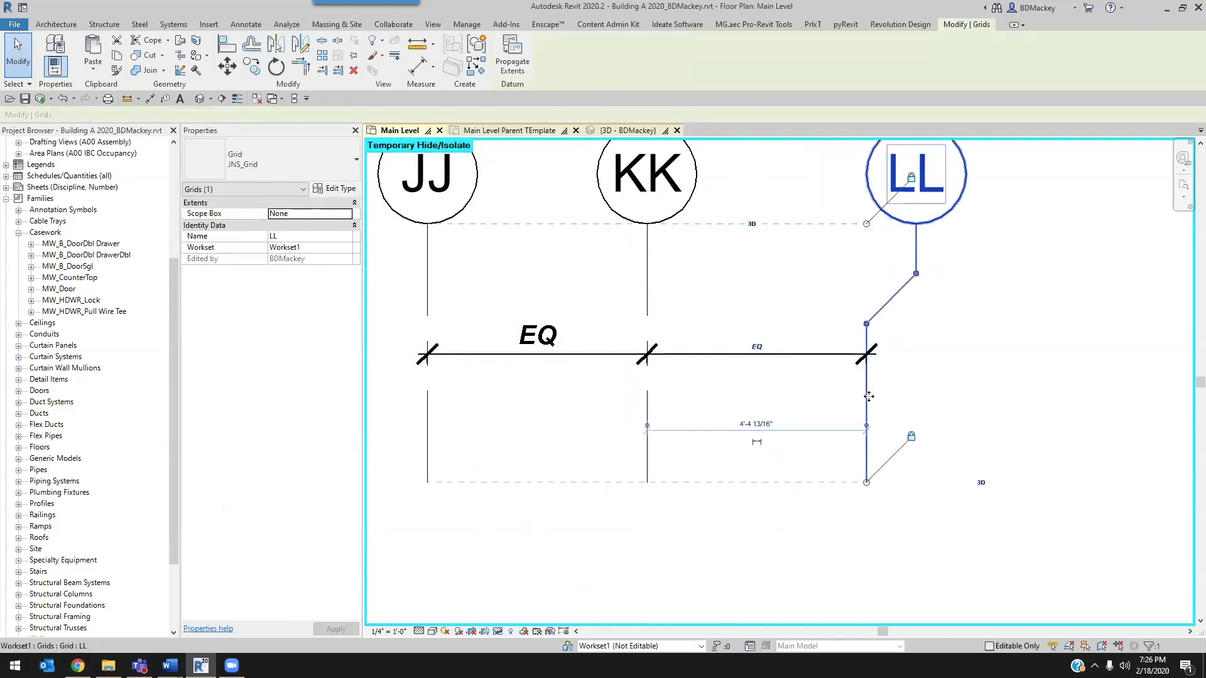
left_click_drag(898, 395, 957, 395)
left_click(1008, 397)
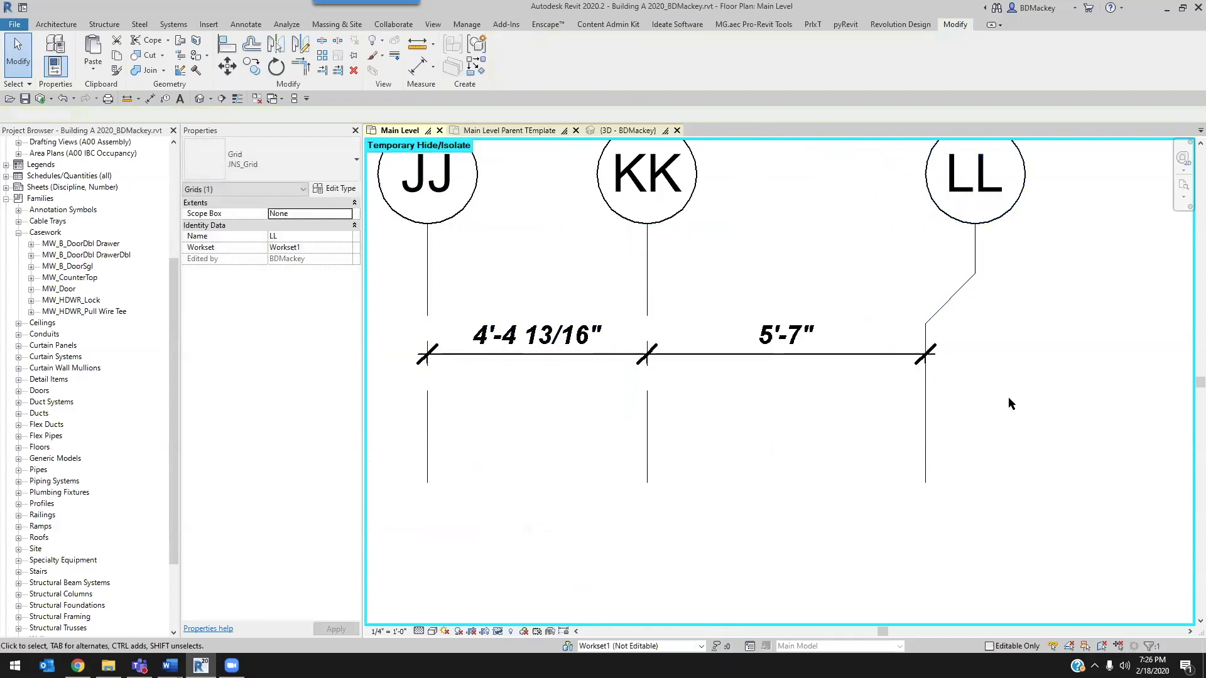
key("ctrl+z")
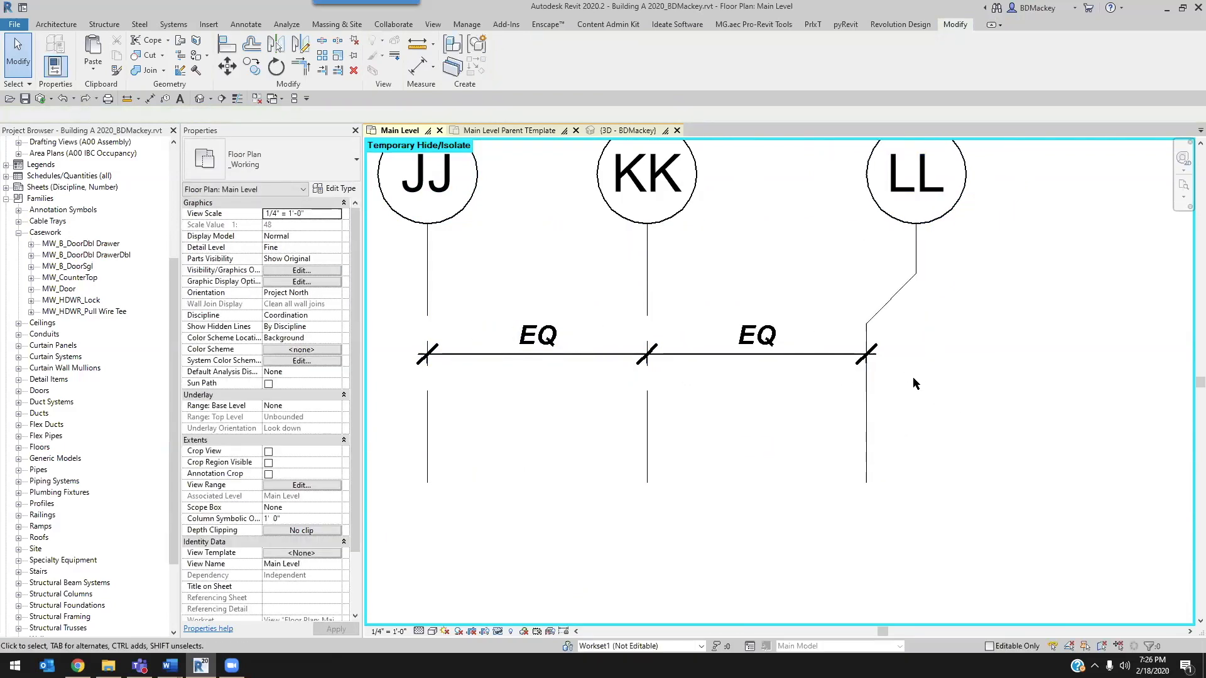
key("ctrl+z")
Step: Copy grid LL away from grid KK by the 4'-4 13/16" spacing between grids KK and LL
left_click(866, 415)
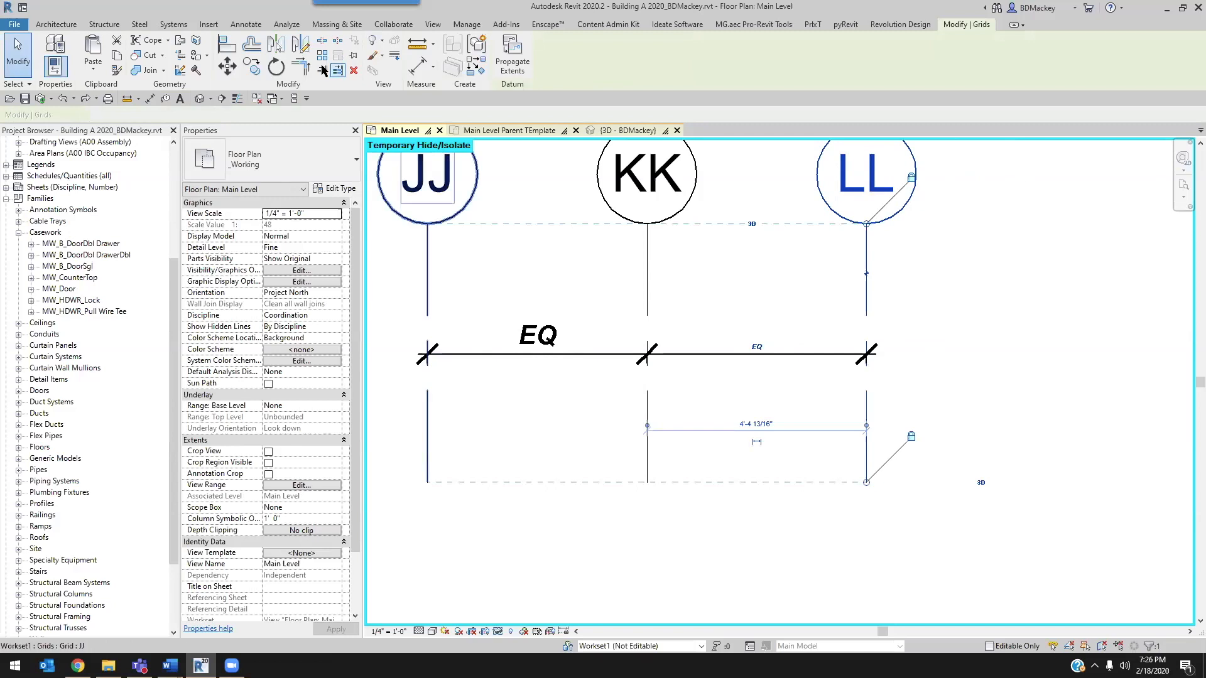
left_click(253, 68)
left_click(647, 429)
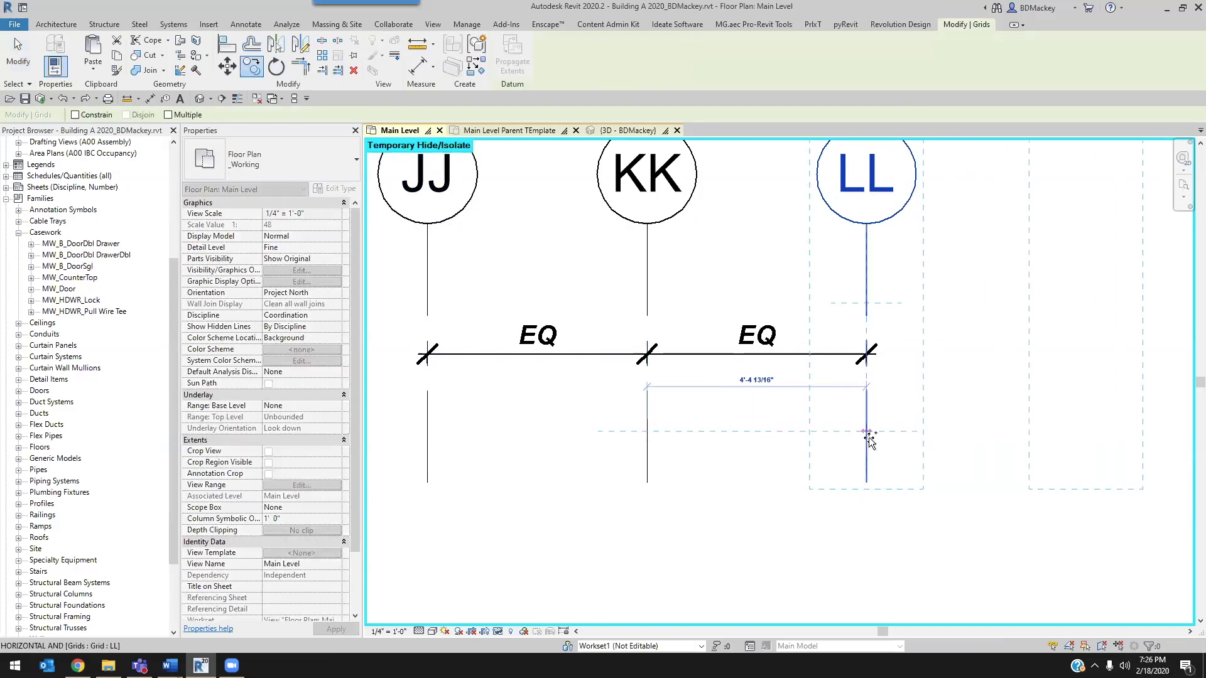
left_click(867, 433)
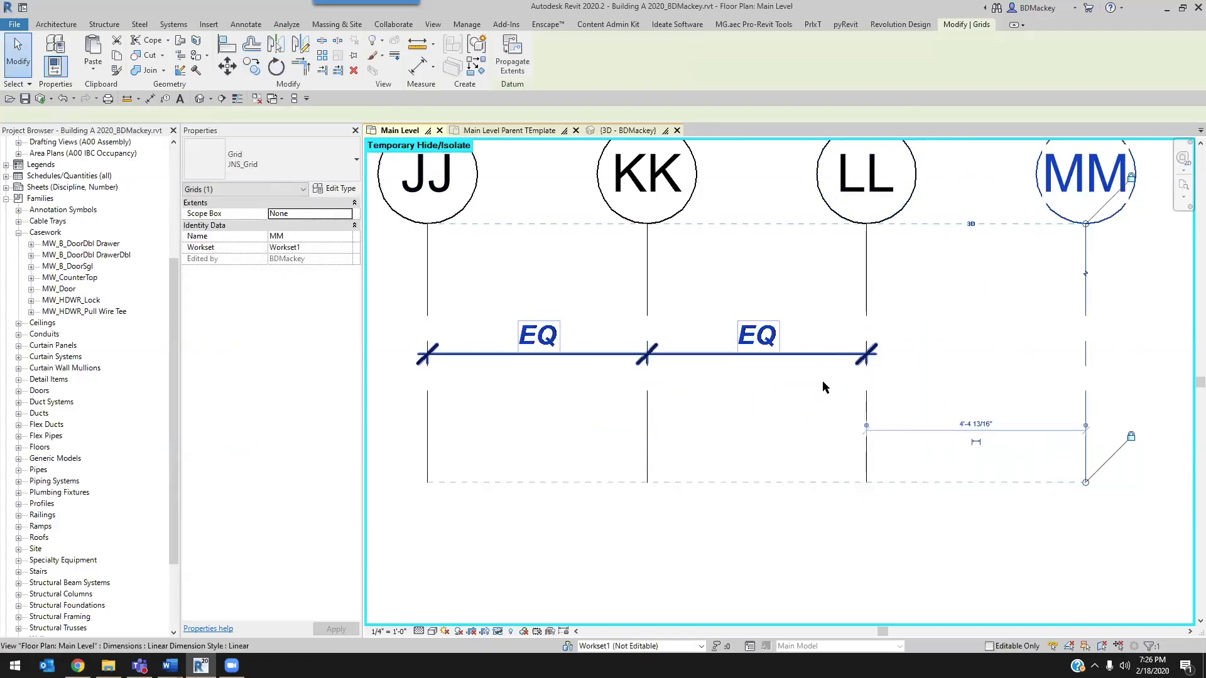
Step: Extend the EQ dimension string with a witness line at grid MM and set its Equality Display to Equality Formula
left_click(823, 381)
left_click(662, 57)
left_click(1086, 323)
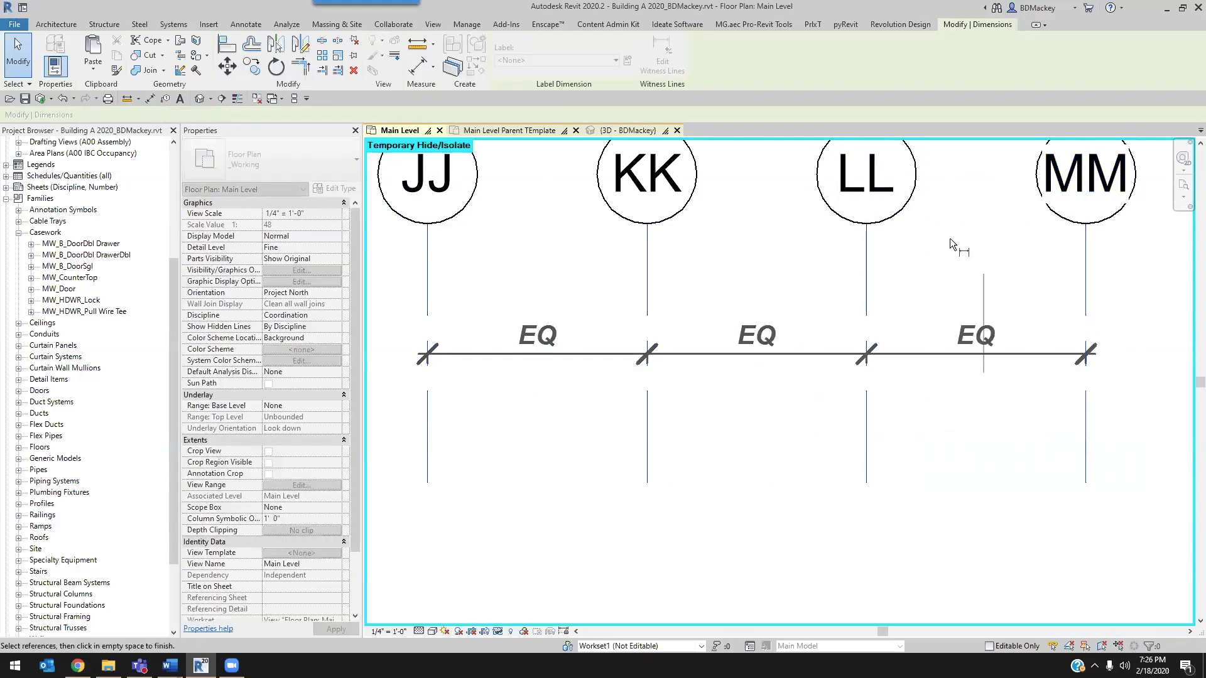
left_click(950, 239)
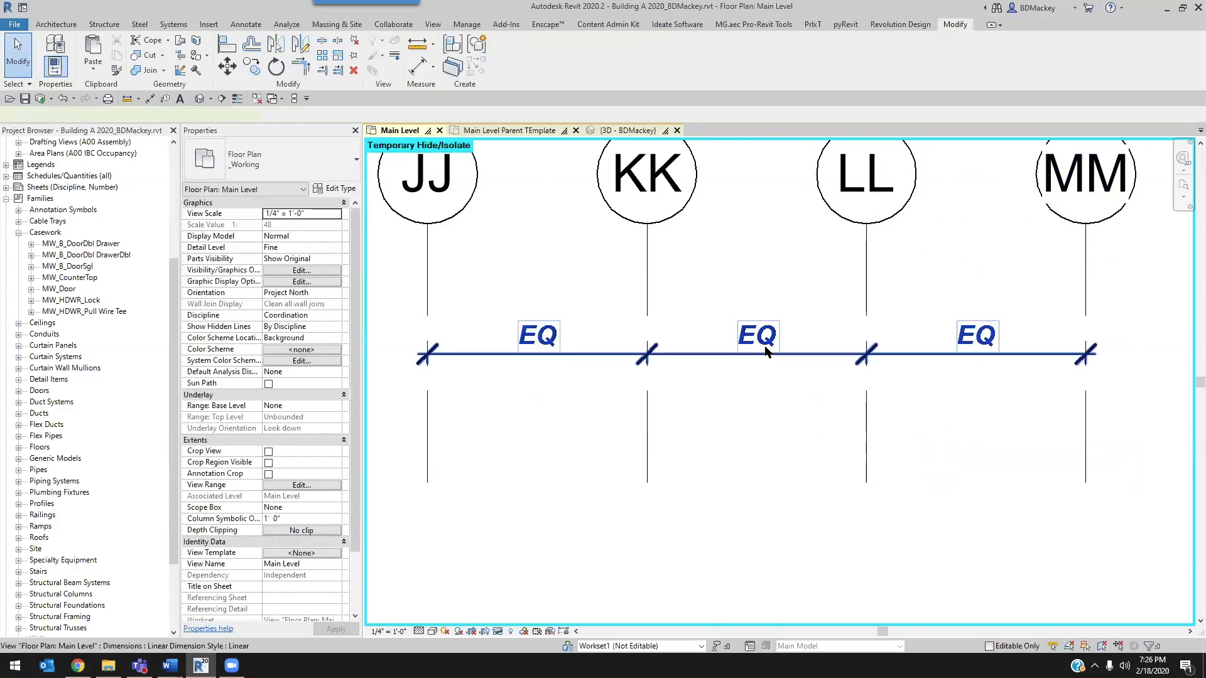
left_click(346, 293)
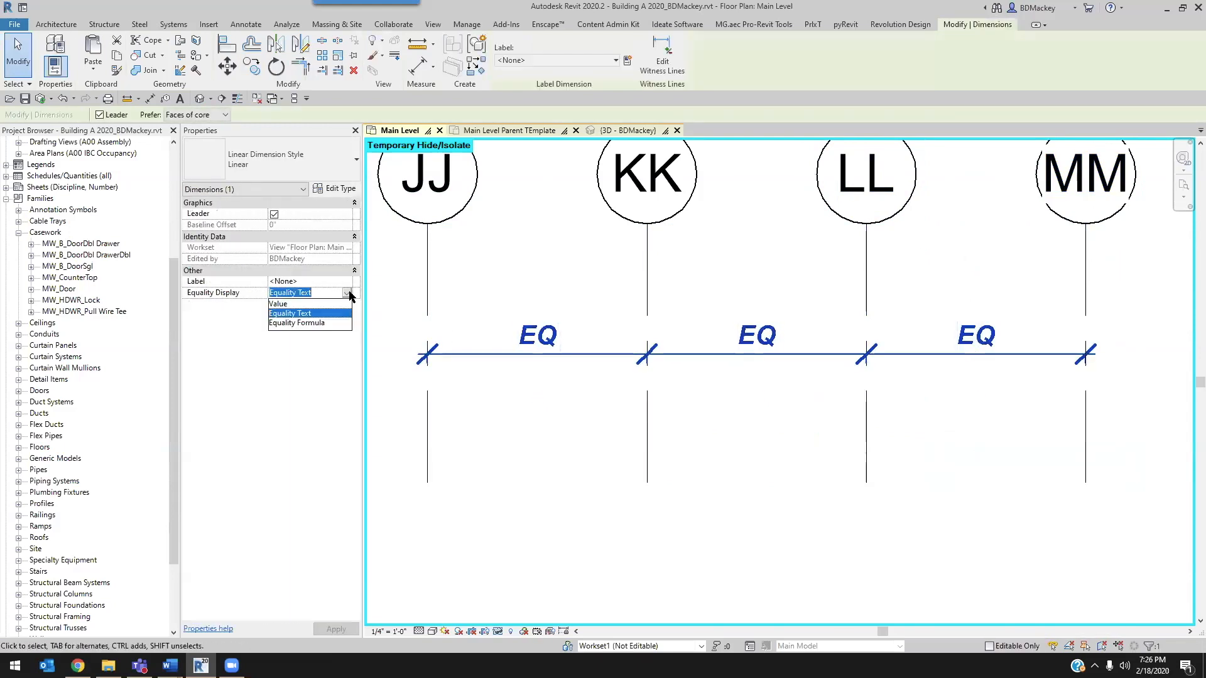
left_click(313, 323)
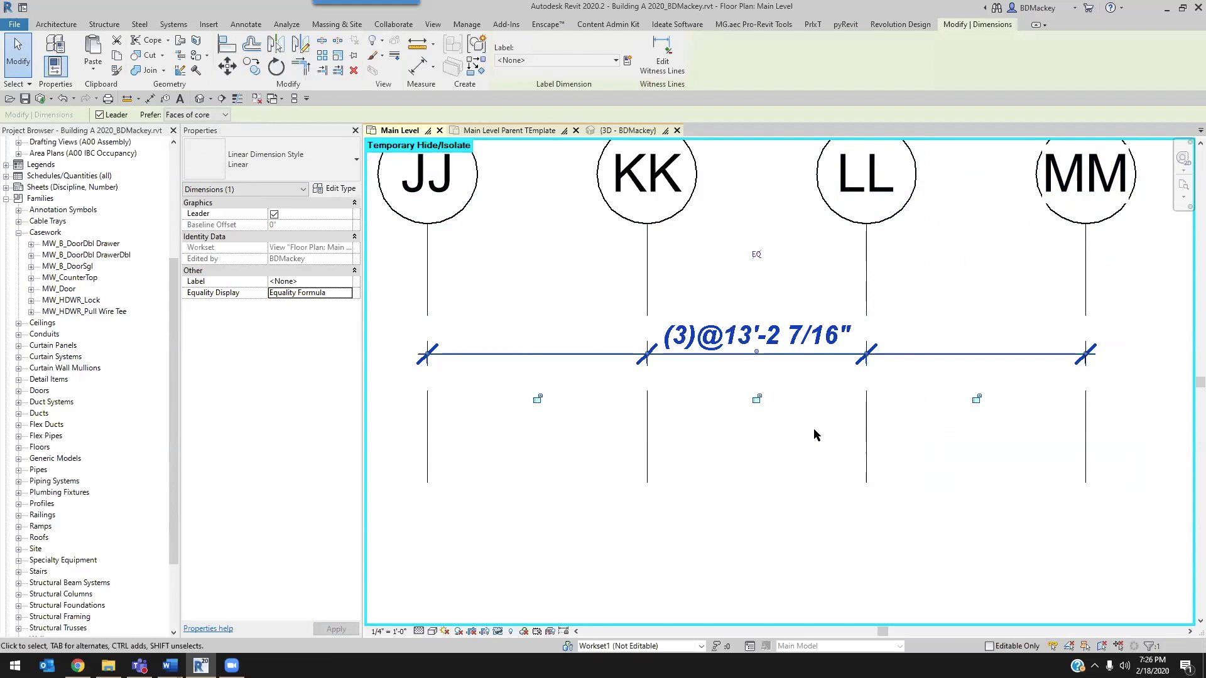
Step: In the Linear style's equality formula, add Length of Segment with prefix @ above Total Length, and set Total Length's prefix to =
left_click(335, 189)
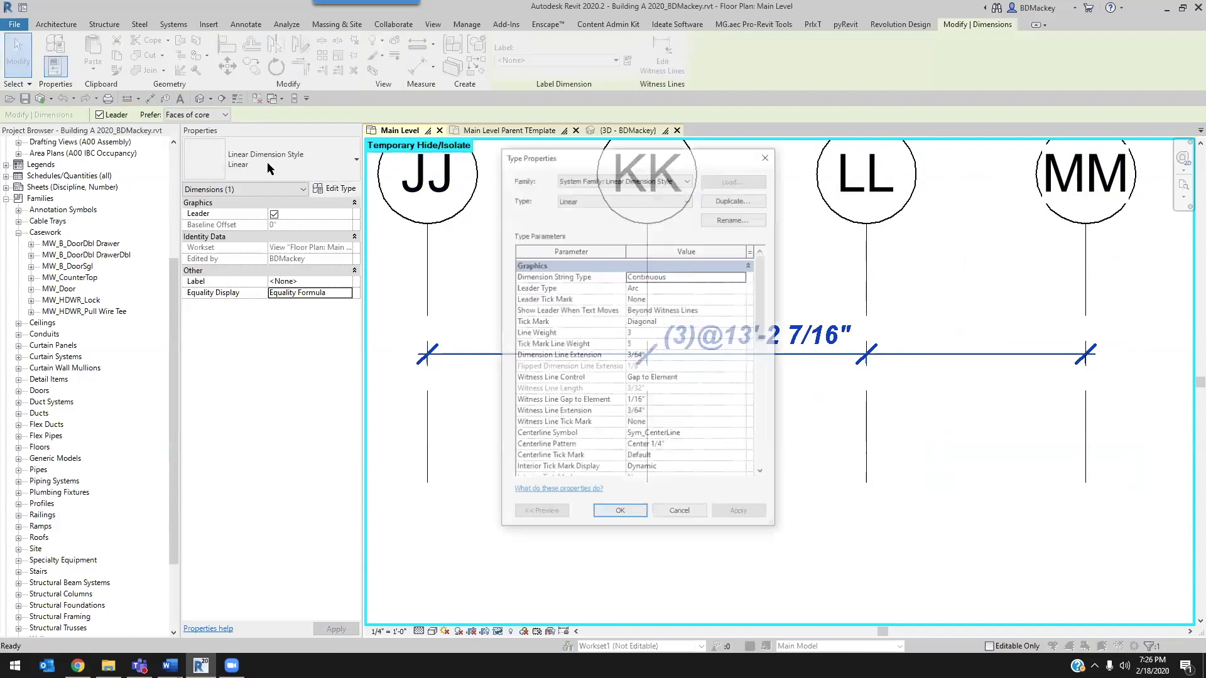
left_click(764, 358)
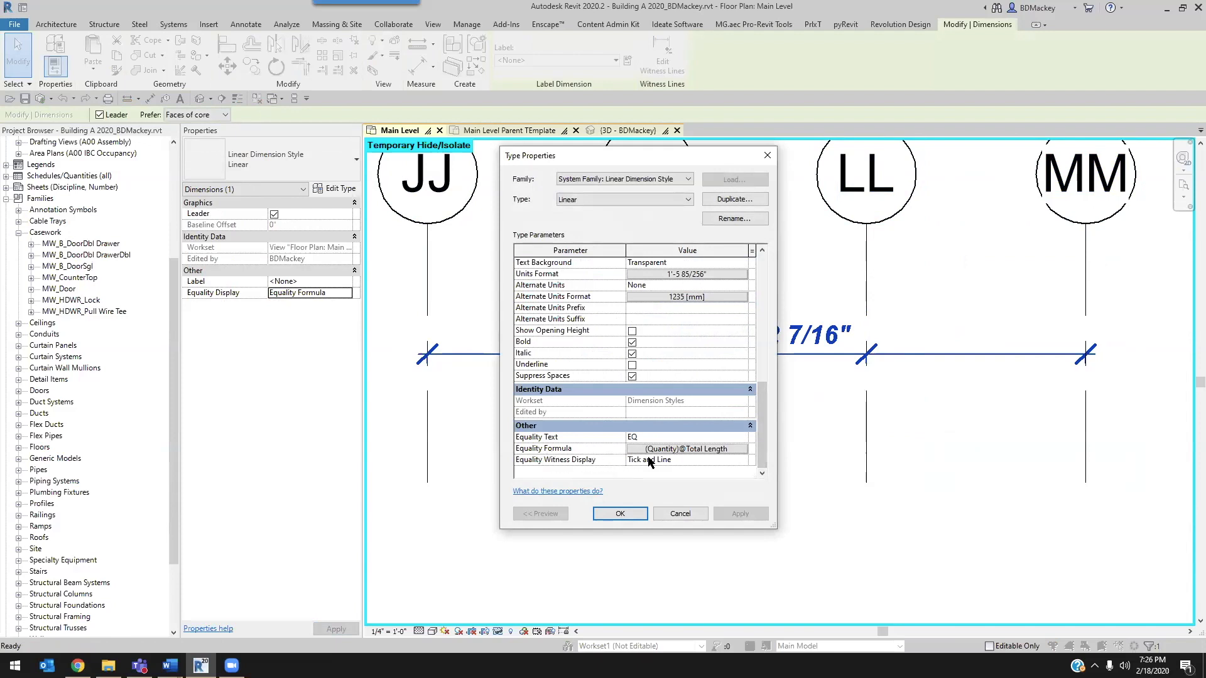
left_click(668, 449)
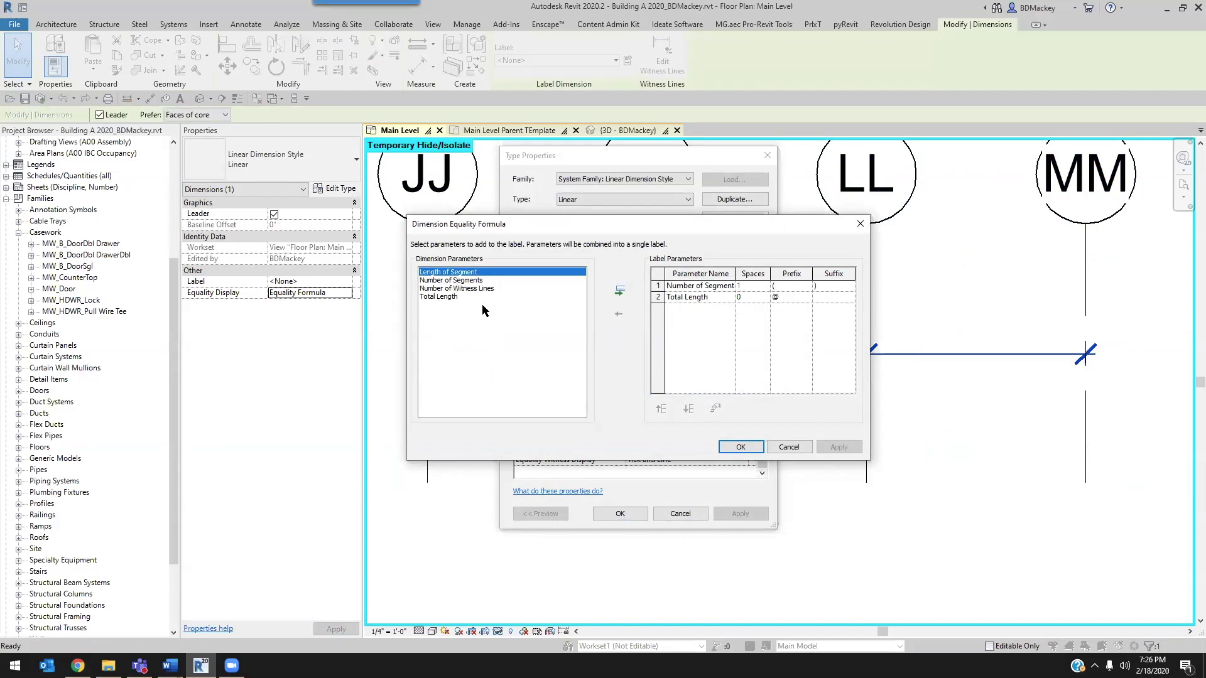
double_click(464, 274)
left_click(660, 409)
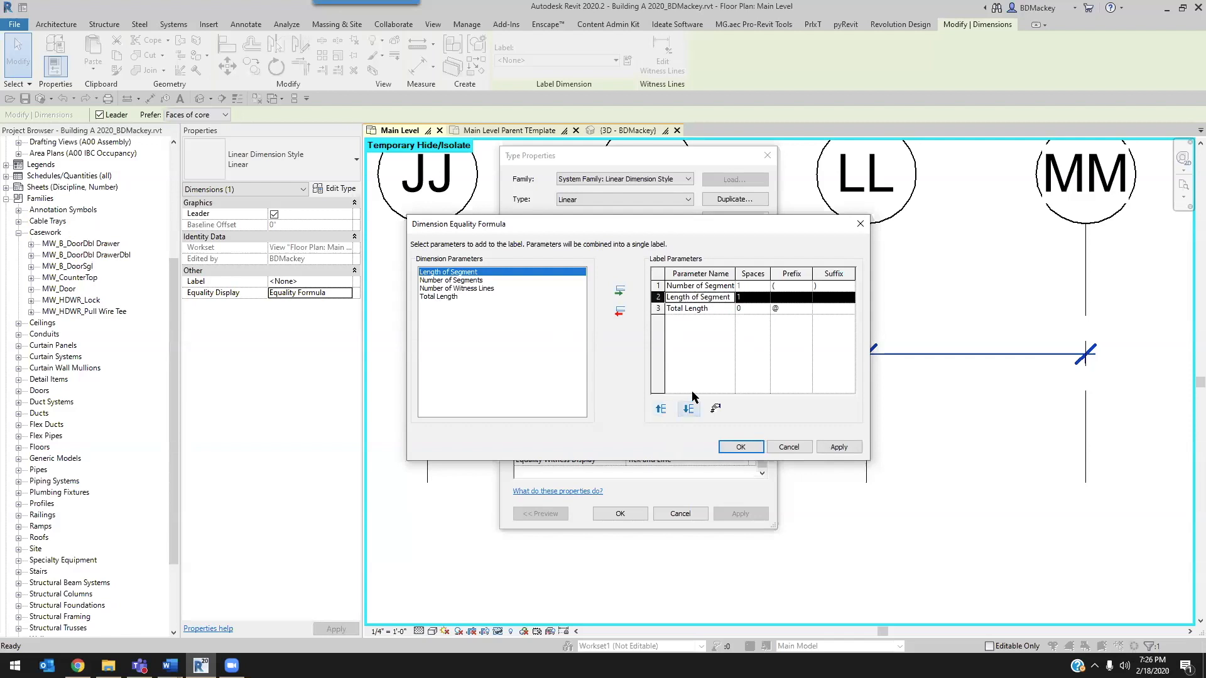
left_click(790, 309)
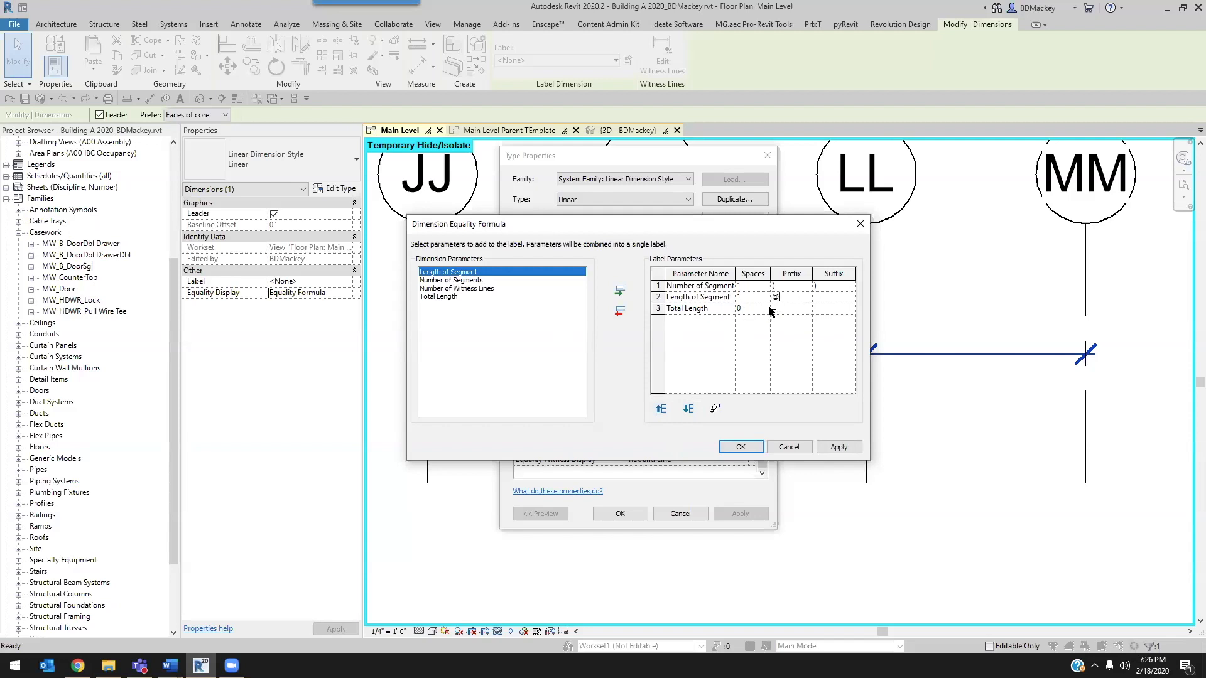
left_click(741, 447)
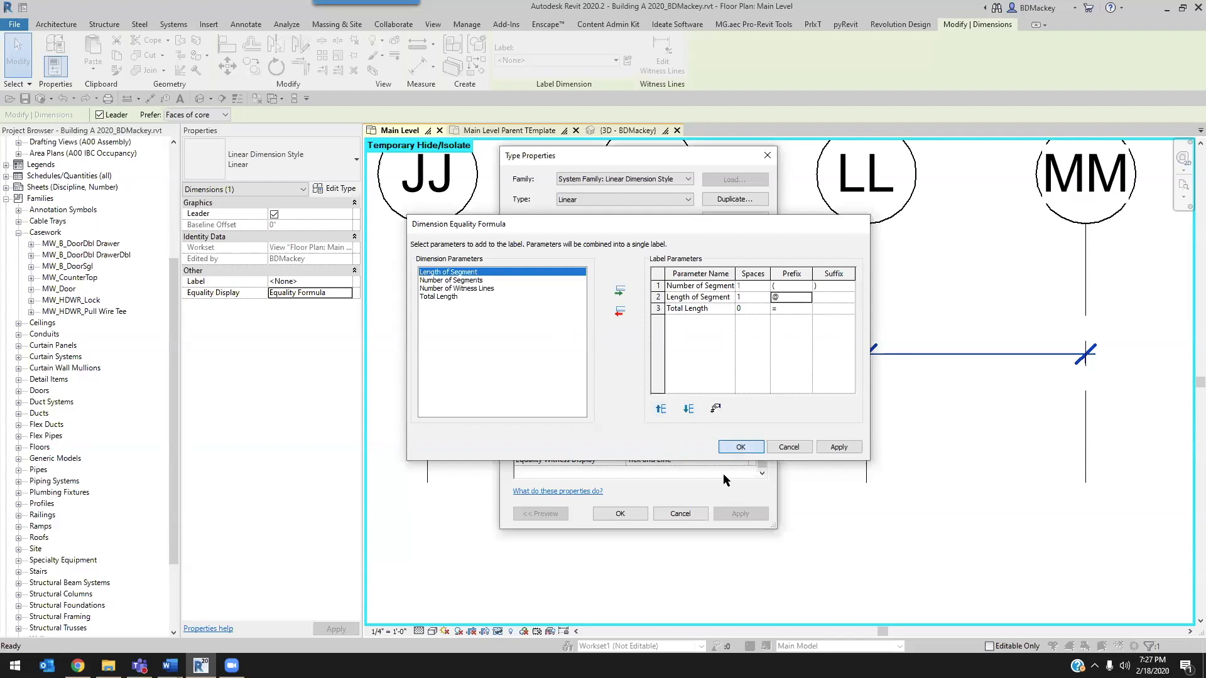
left_click(620, 514)
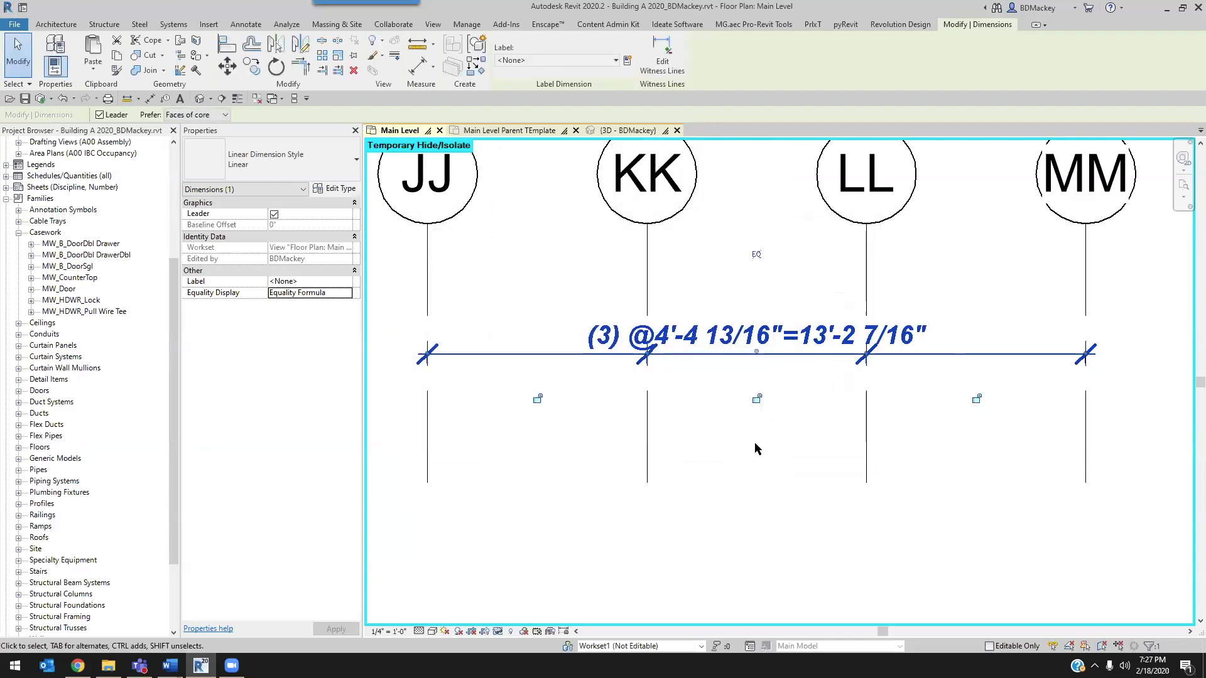
Step: Select the ordinate dimension across grids 1 to 5 and move its 0" text close to the dimension line at grid 1
scroll(755, 442, "down", 2)
middle_click_drag(794, 490, 664, 391)
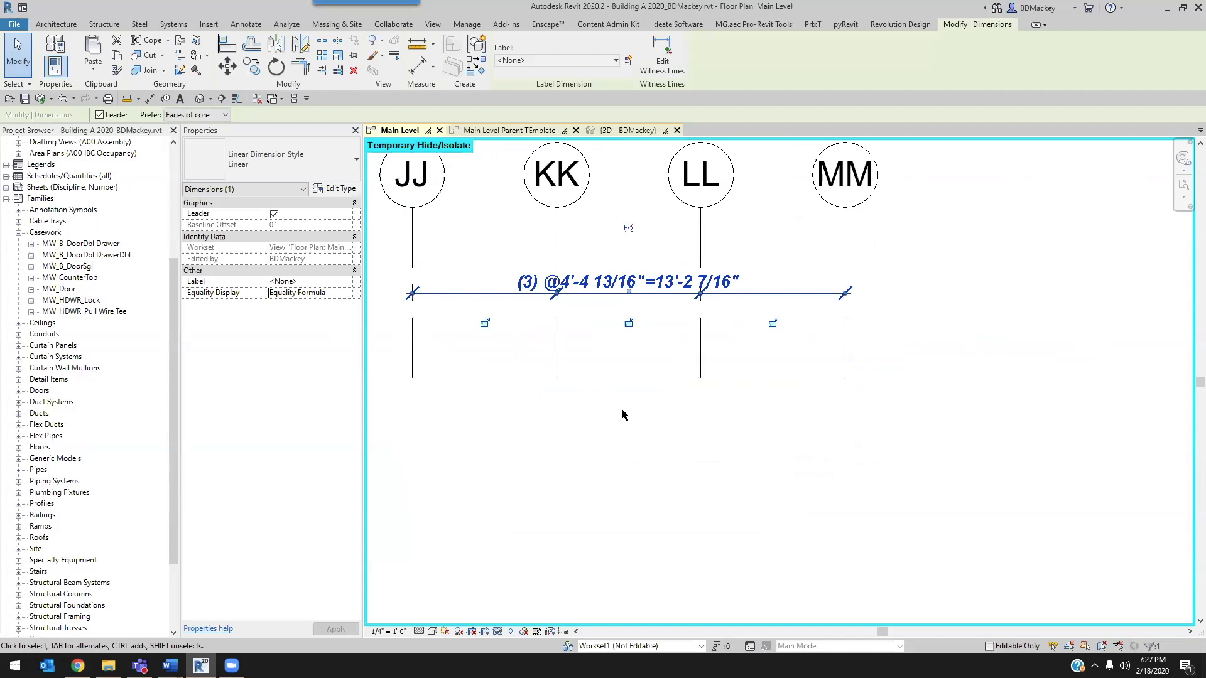
scroll(623, 415, "down", 3)
left_click(598, 379)
middle_click_drag(549, 399, 827, 346)
middle_click_drag(696, 372, 982, 269)
left_click(738, 402)
scroll(894, 375, "up", 1)
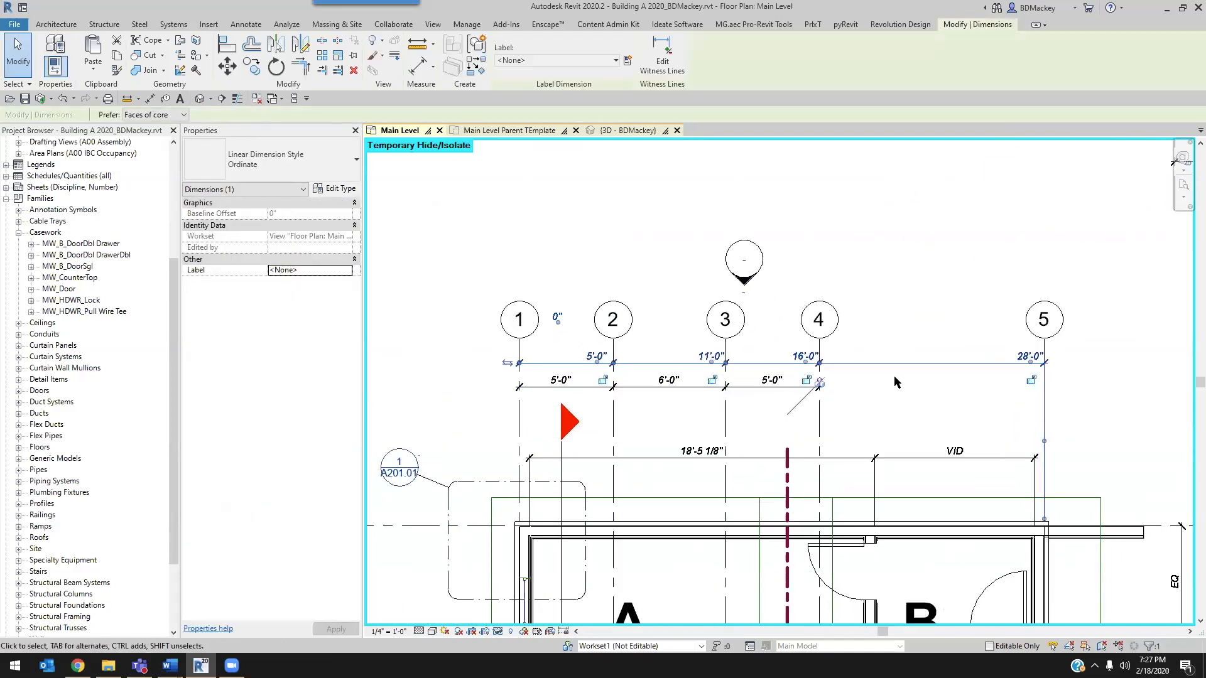
scroll(894, 375, "up", 2)
middle_click_drag(975, 374, 1147, 349)
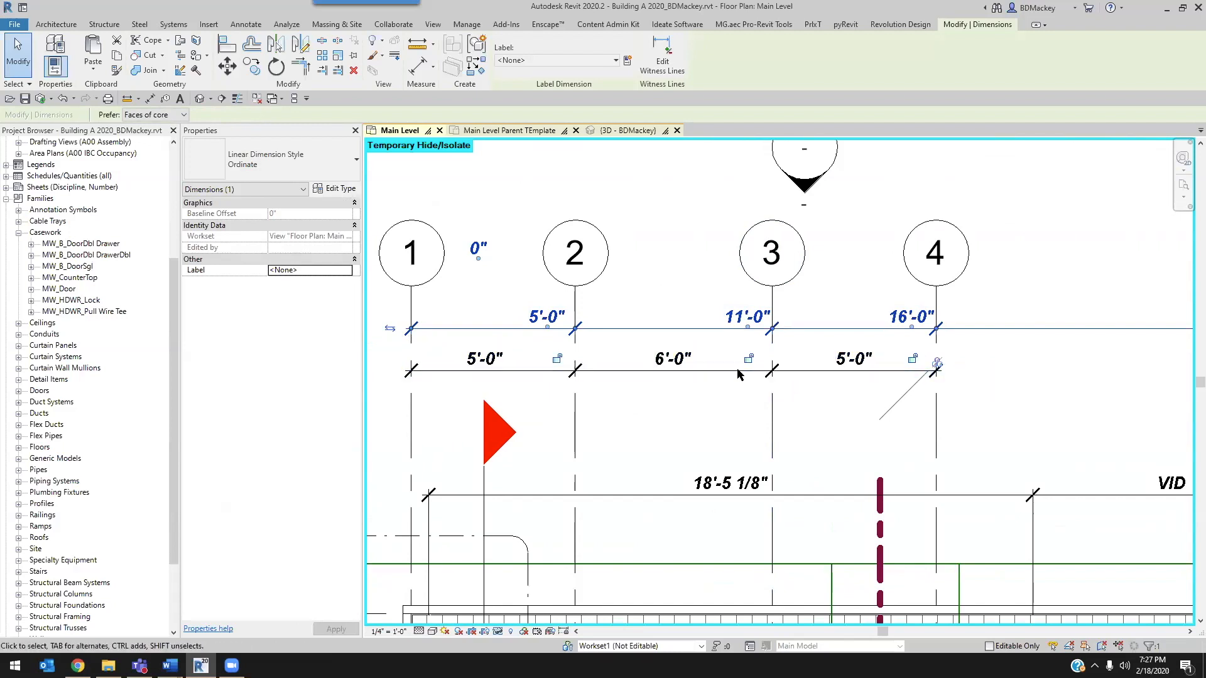
left_click_drag(435, 316, 433, 313)
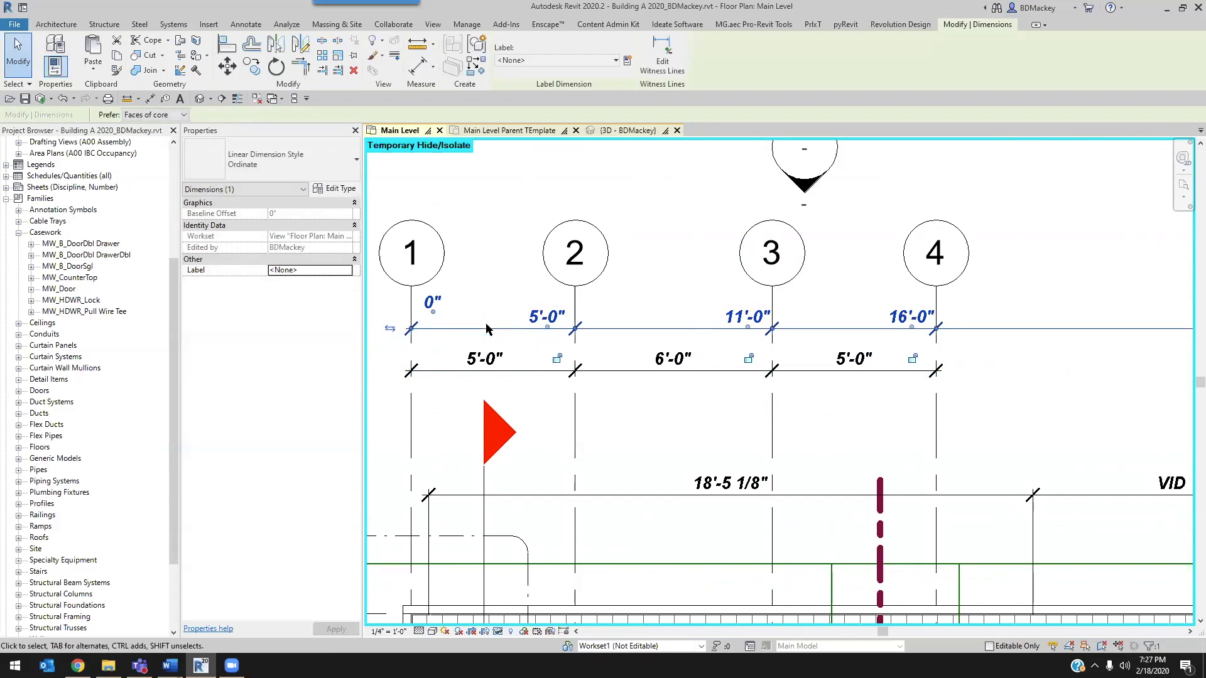
Step: Flip the direction of the ordinate dimension across grids 1 to 5, and flip it back to start from grid 1
scroll(486, 321, "down", 1)
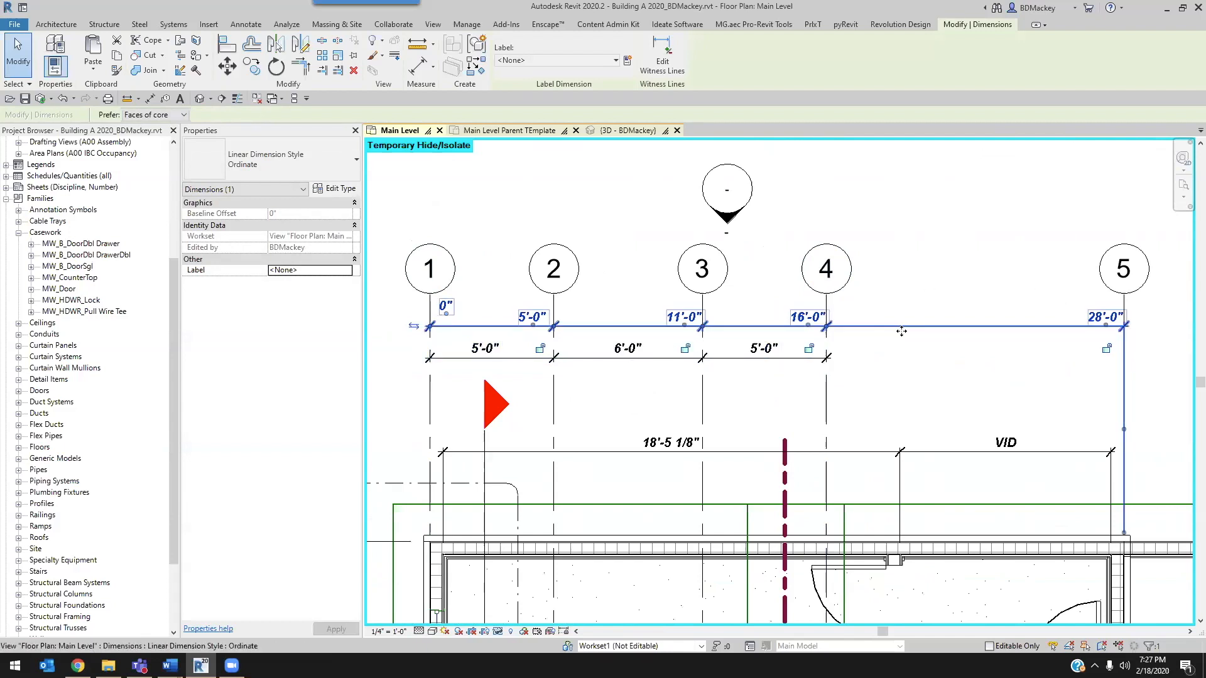
right_click(486, 328)
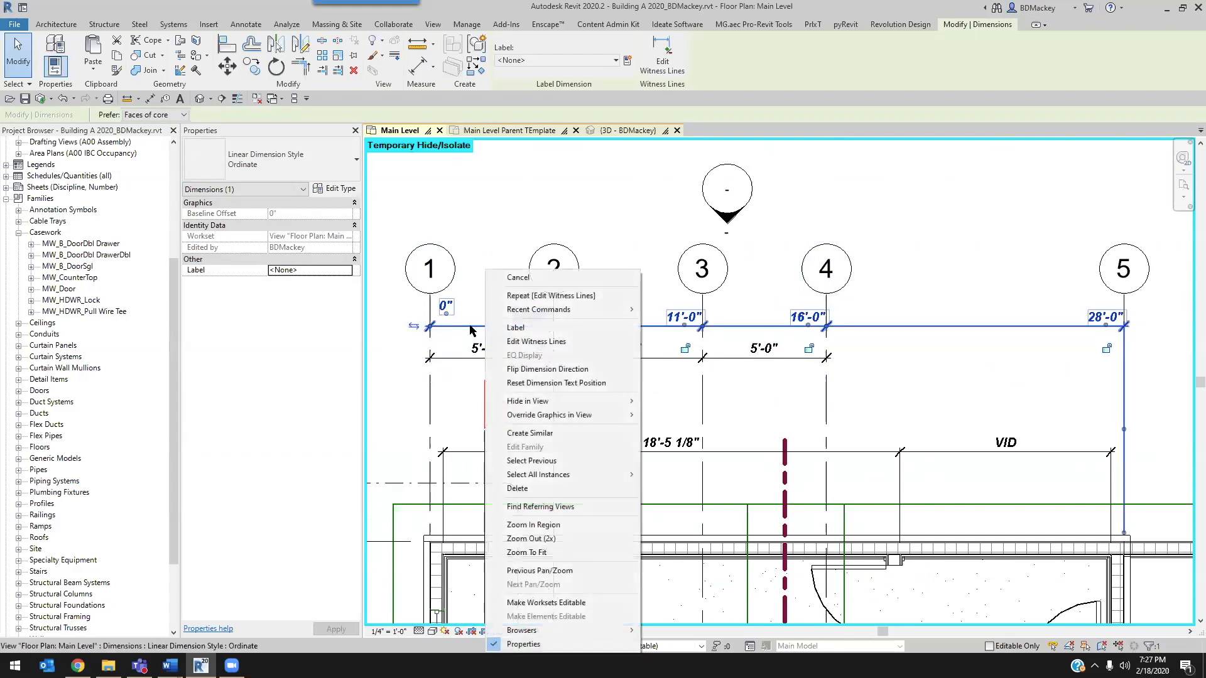
left_click(535, 371)
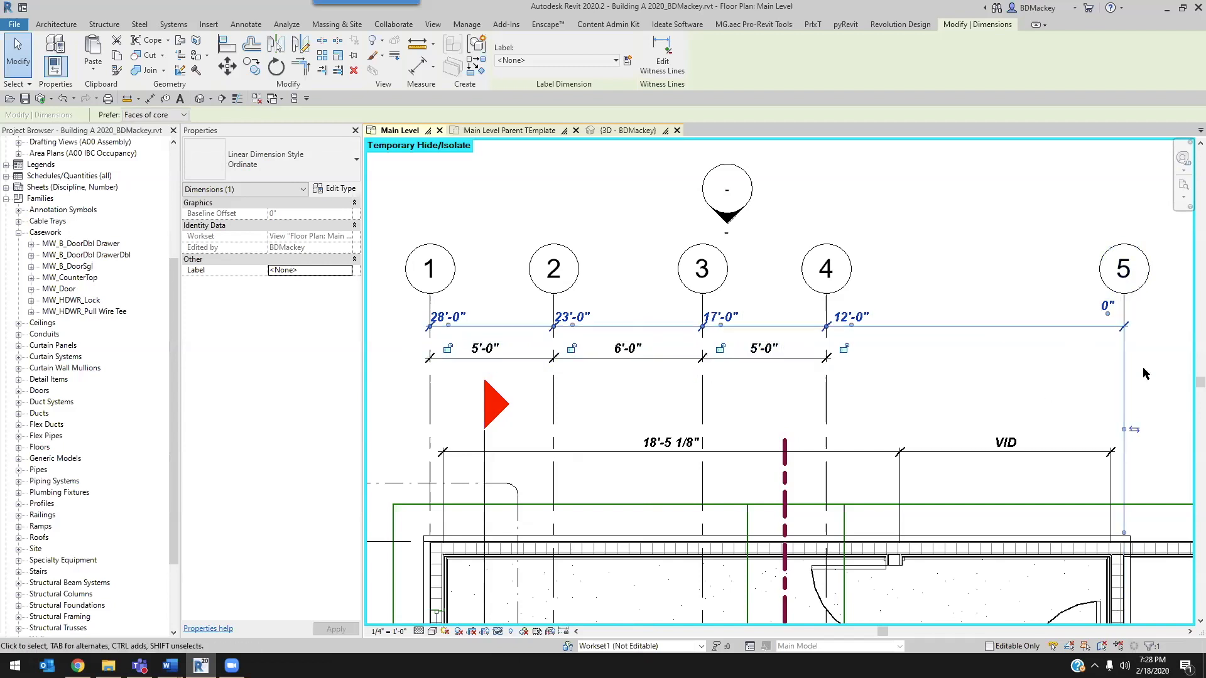
left_click(1135, 429)
left_click(640, 360)
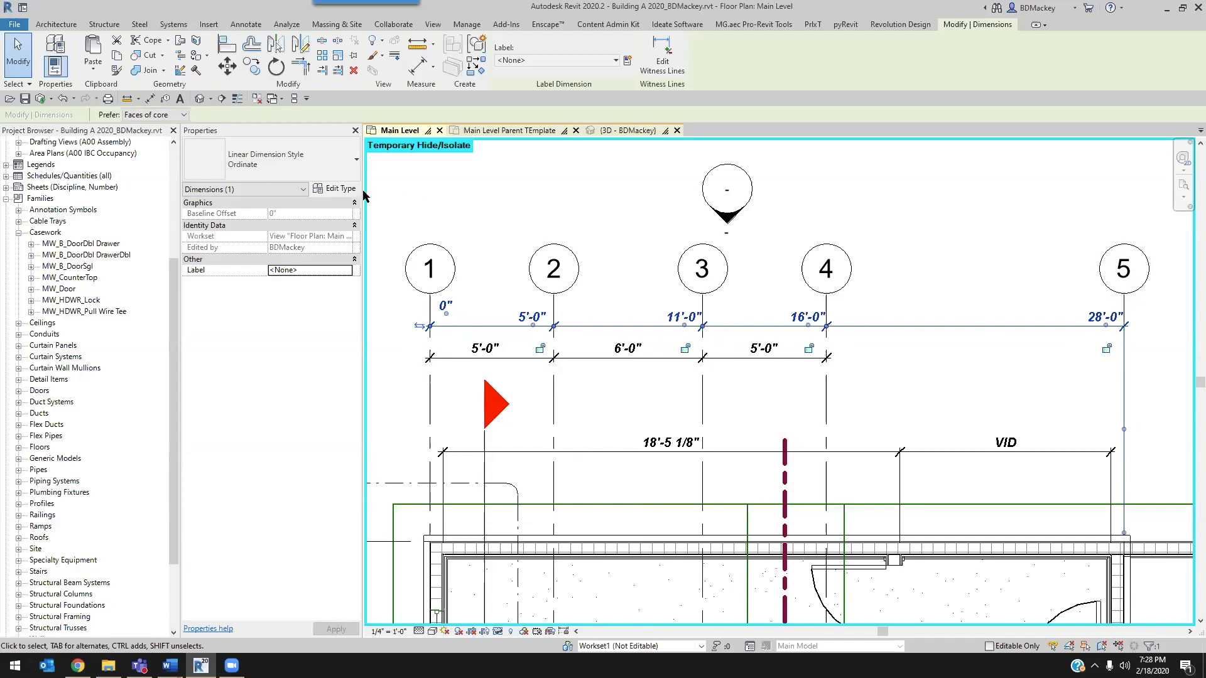
Step: Set the Dimension String Type of the Ordinate dimension style to Baseline
left_click(335, 188)
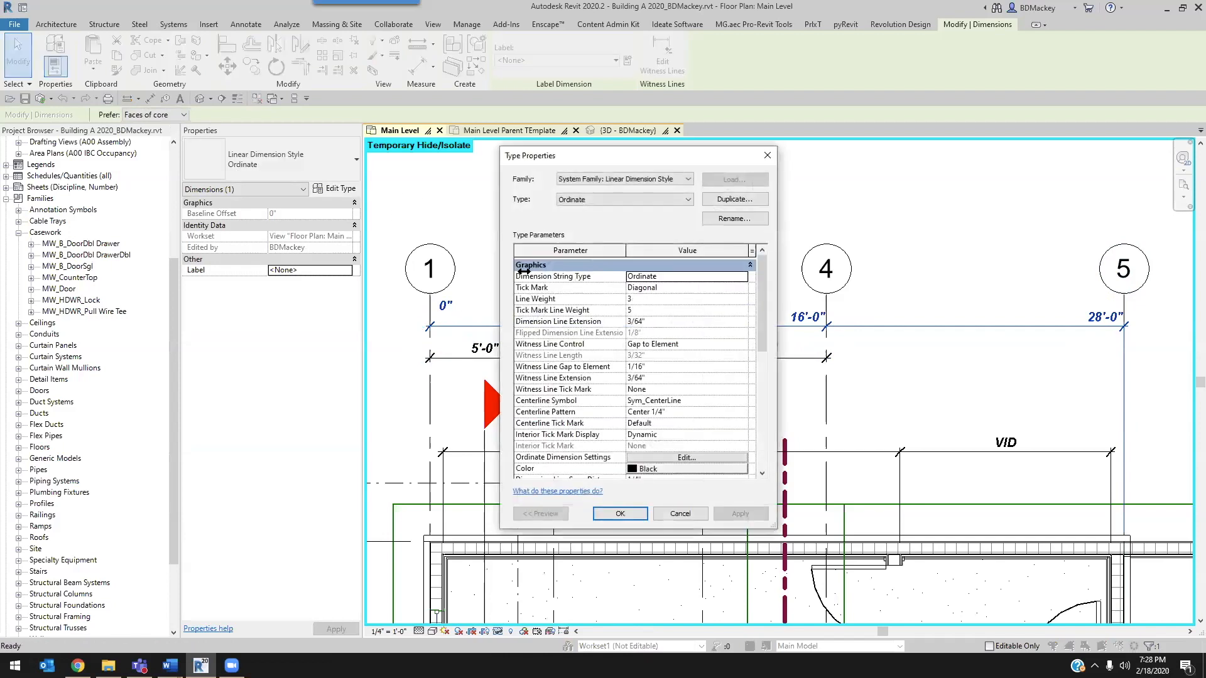
left_click(744, 277)
left_click(646, 298)
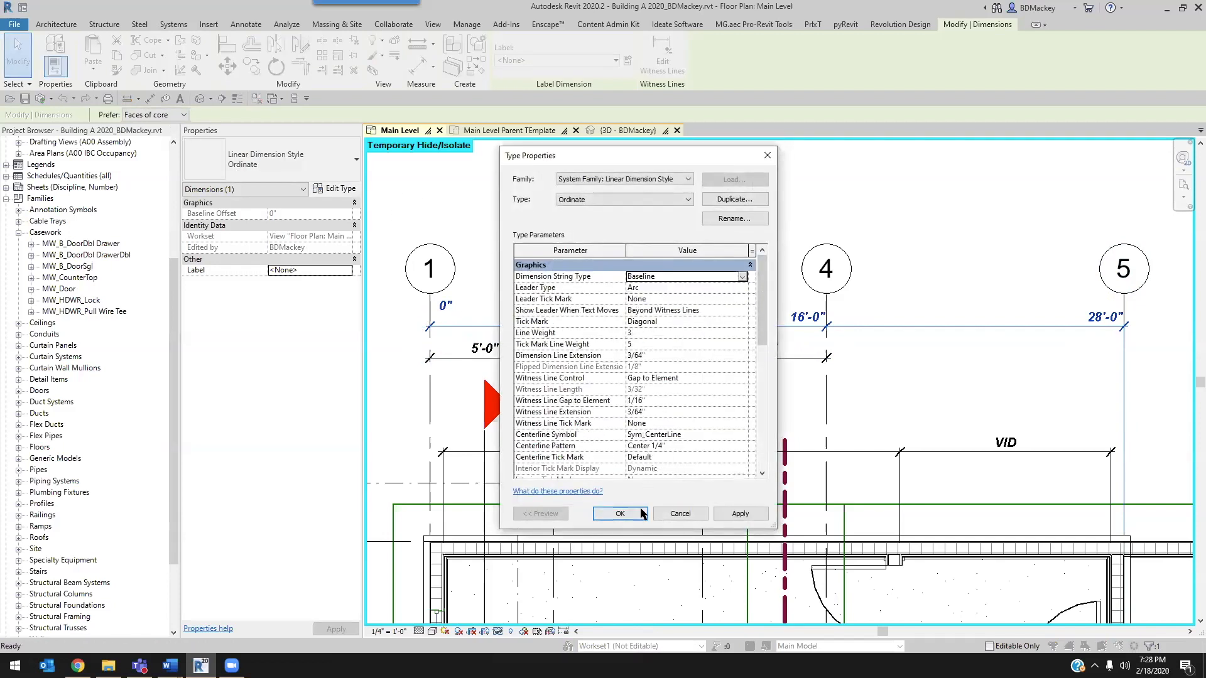
left_click(620, 514)
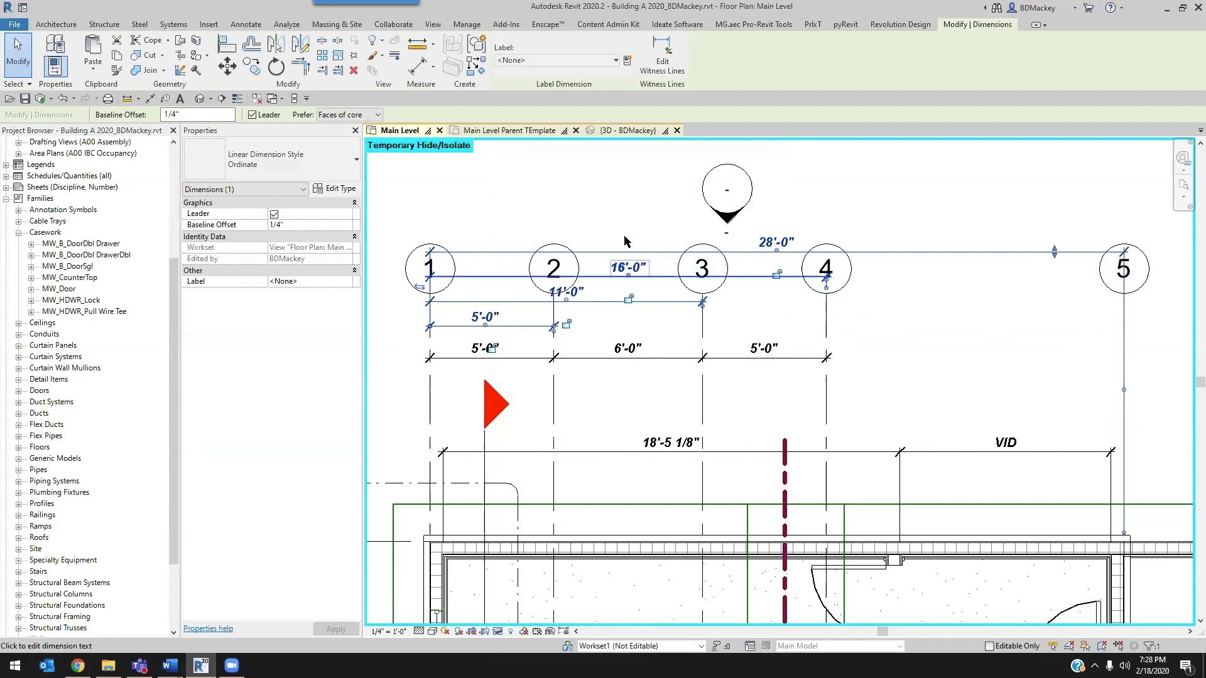
Step: Try the Linear type on the dimension across grids 1 to 5, and restore the string to ordinate dimensions
left_click(311, 171)
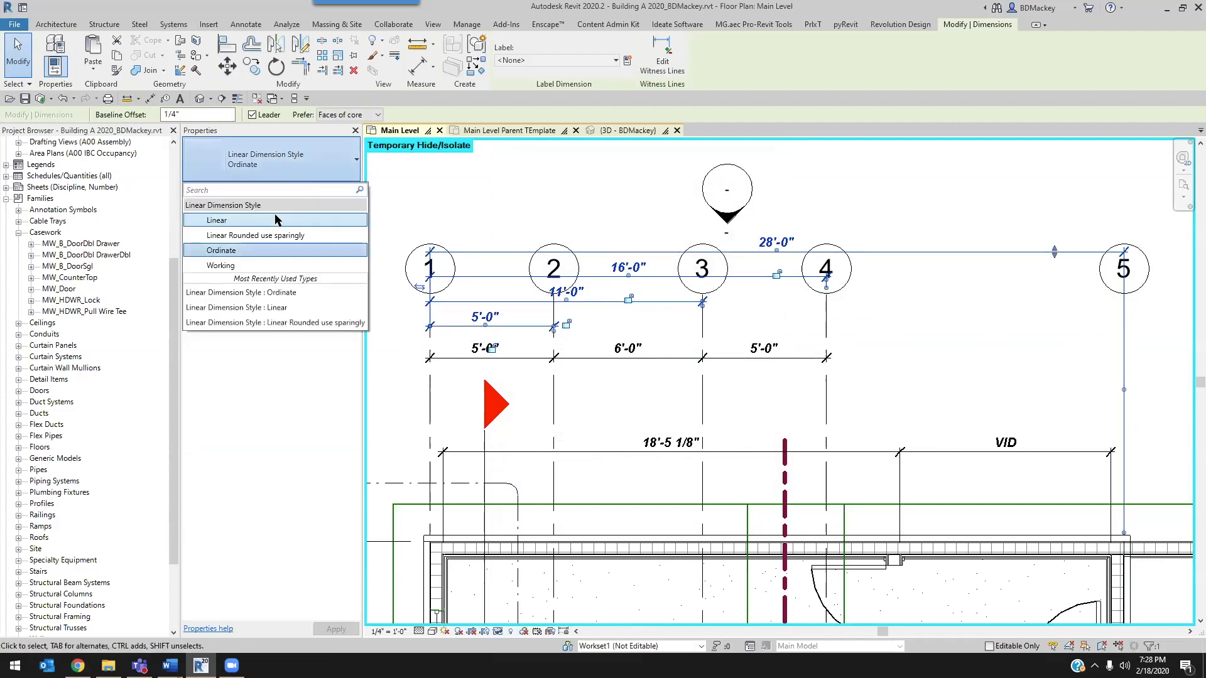
left_click(217, 220)
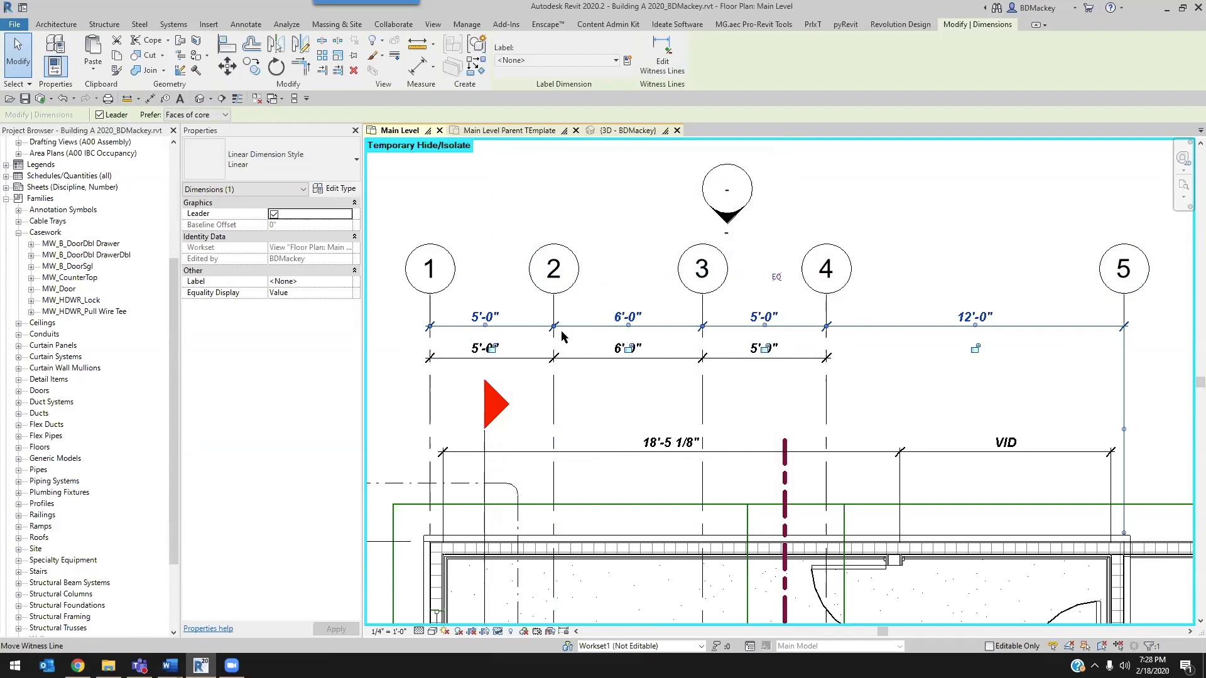
left_click(308, 164)
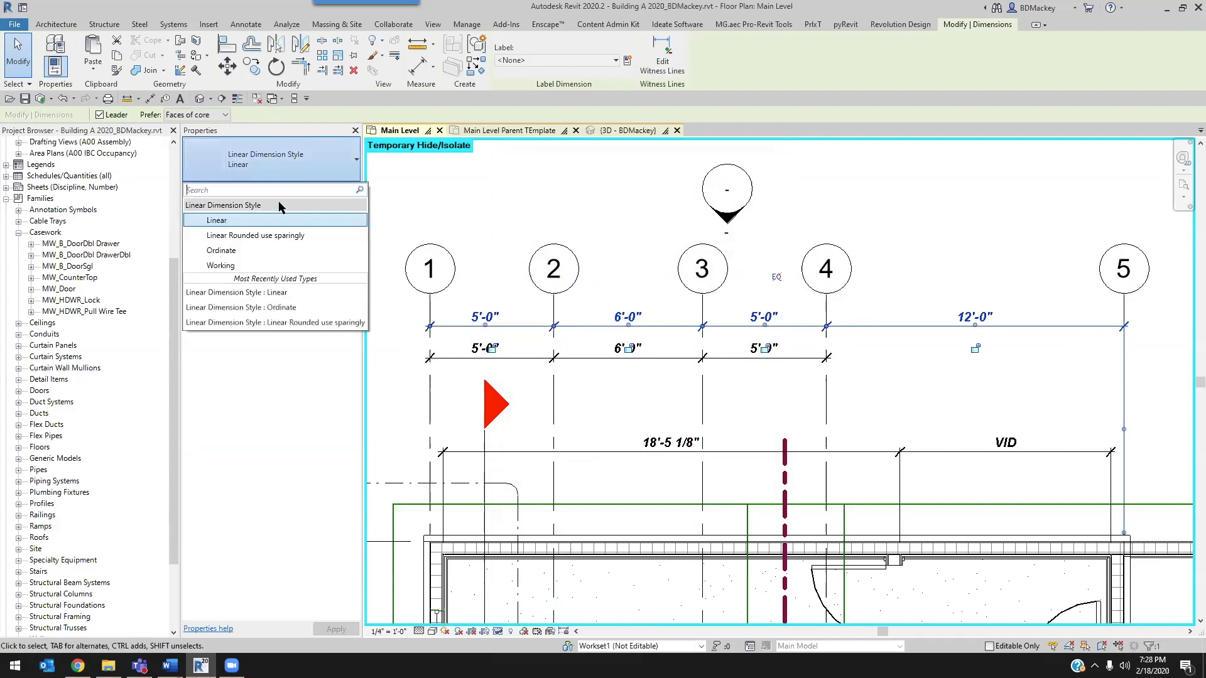
left_click(254, 250)
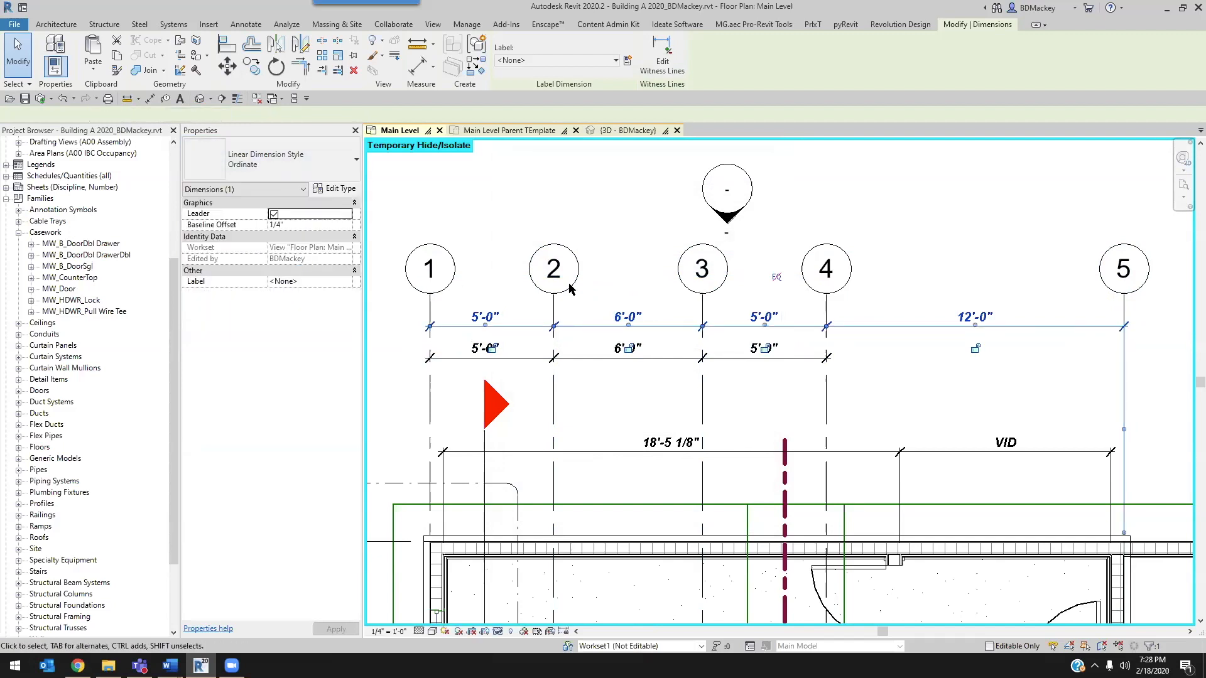
left_click(588, 331)
key("space")
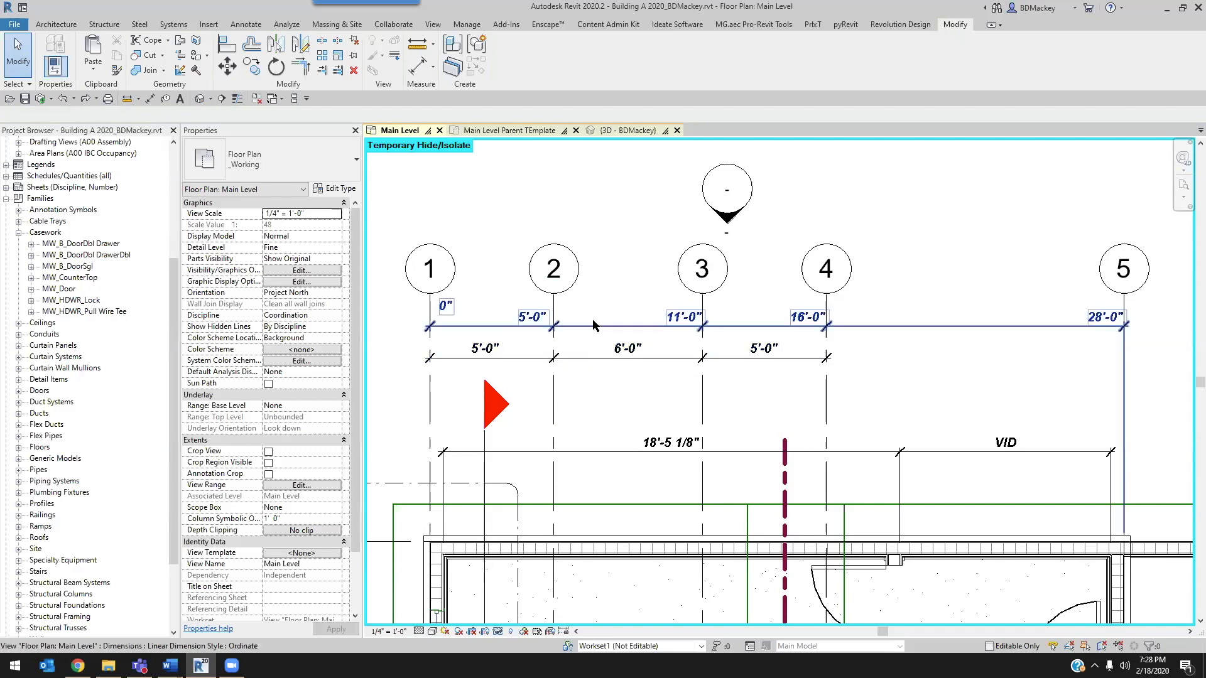
Step: In the linear dimension across grids 1 to 4, move the first segment's text out below grid 1 and shift the 6'-0" text slightly toward grid 3
left_click(527, 359)
left_click_drag(491, 357, 397, 409)
left_click_drag(628, 357, 641, 357)
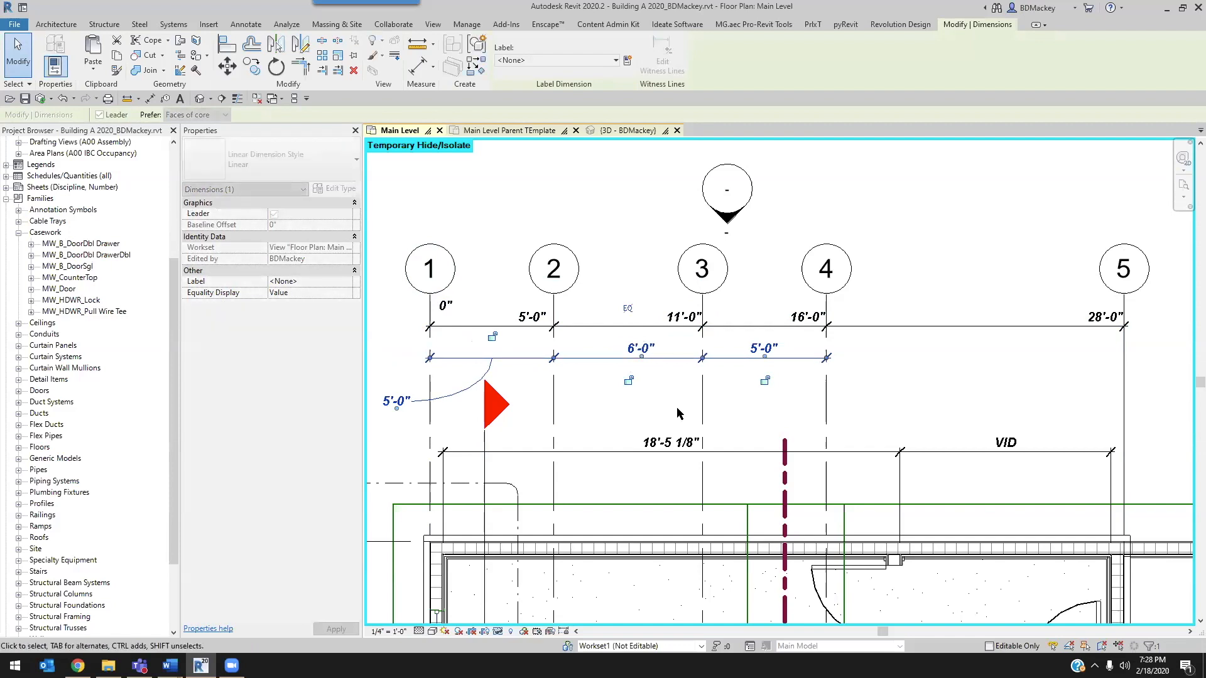
Step: Reset the dimension text position on the linear dimension across grids 1 to 4 and on the ordinate dimension across grids 1 to 5
right_click(593, 358)
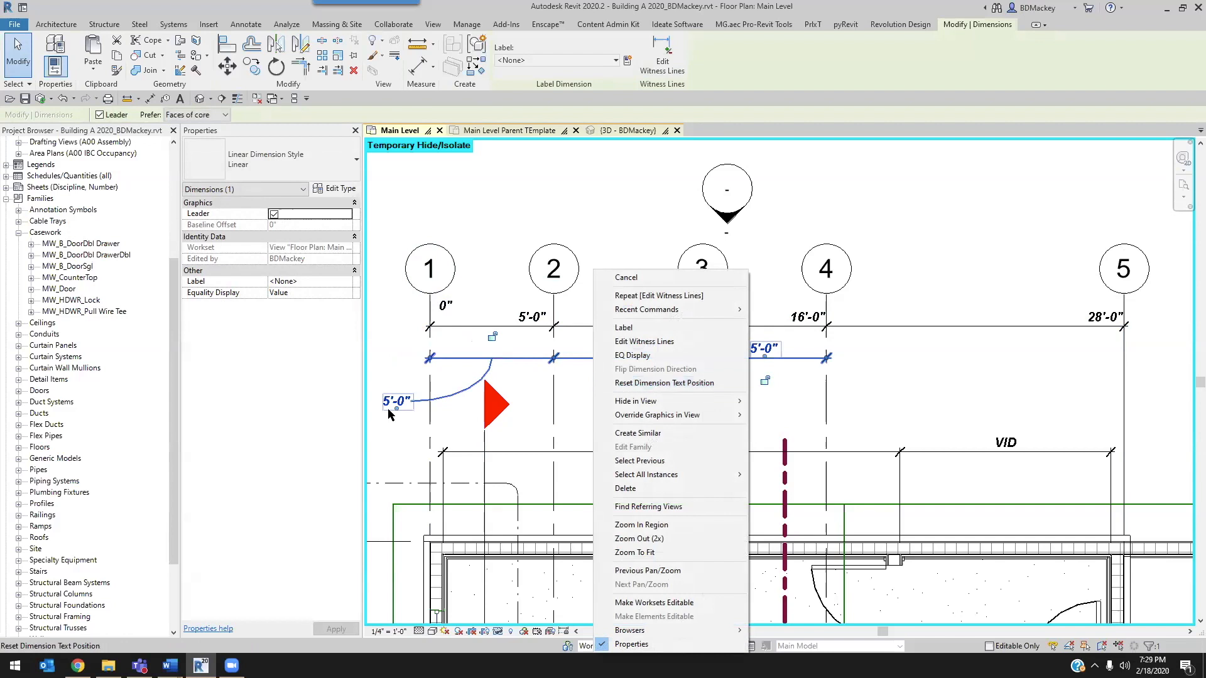
left_click(664, 382)
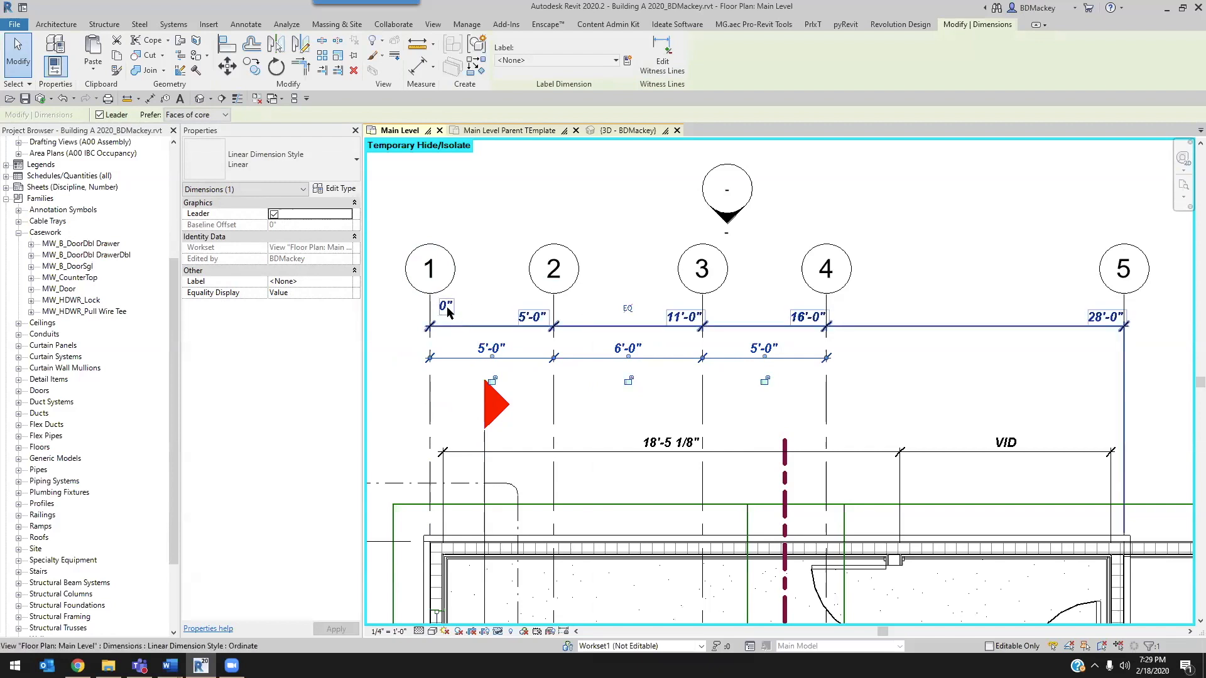
left_click(851, 323)
right_click(867, 271)
left_click(910, 383)
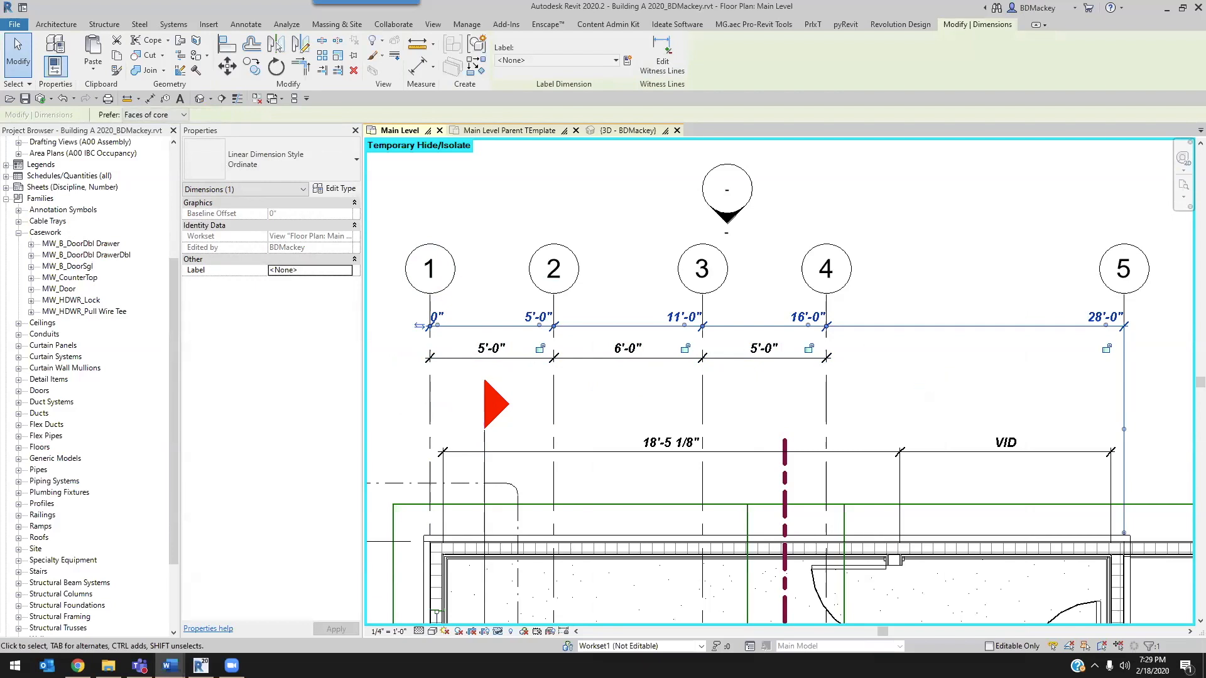
Step: Place an aligned dimension between grids 4 and 5, below the ordinate string
scroll(880, 308, "down", 2)
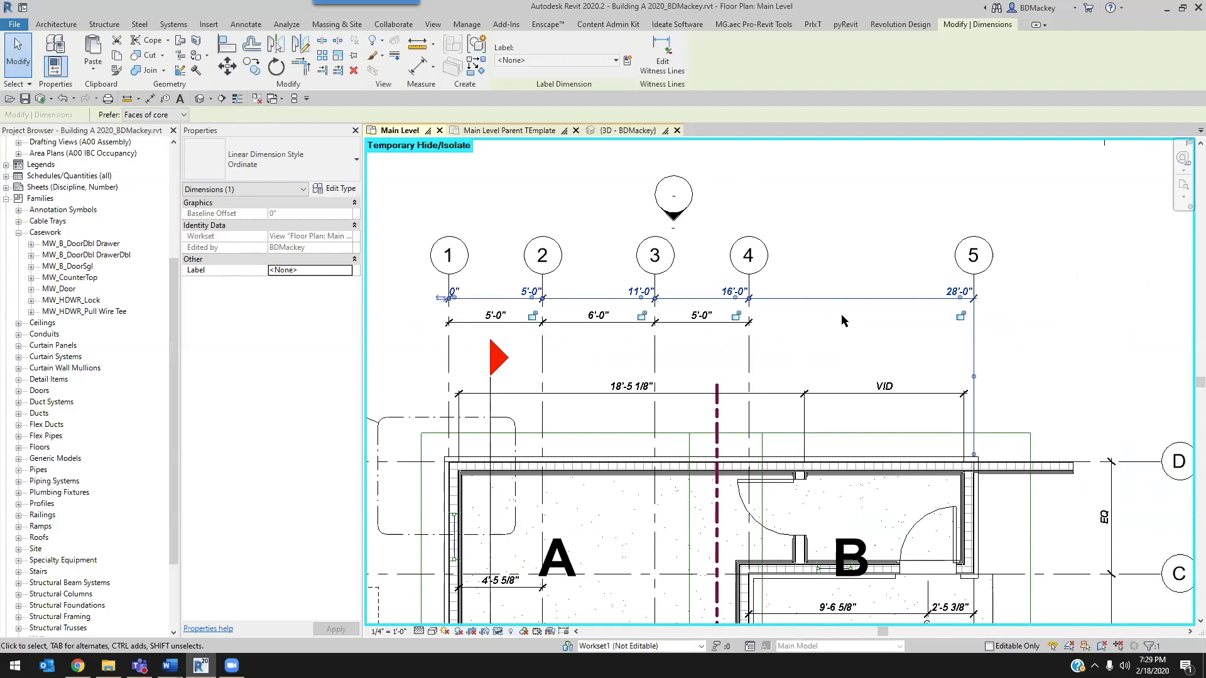
middle_click_drag(850, 342, 809, 317)
key("d")
key("i")
left_click(711, 326)
left_click(935, 320)
left_click(992, 323)
right_click(1008, 286)
left_click(1030, 295)
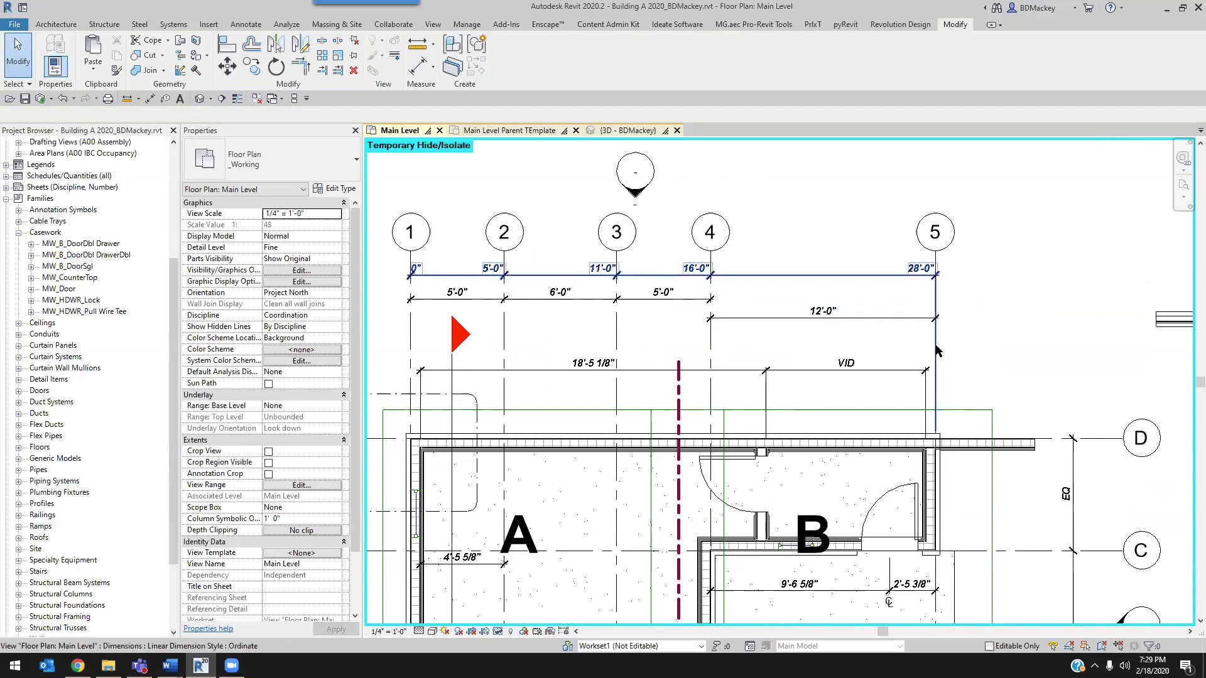
Step: Duplicate the Linear type of the dimension between grids 4 and 5 as a new dimension type named Inched
left_click(960, 254)
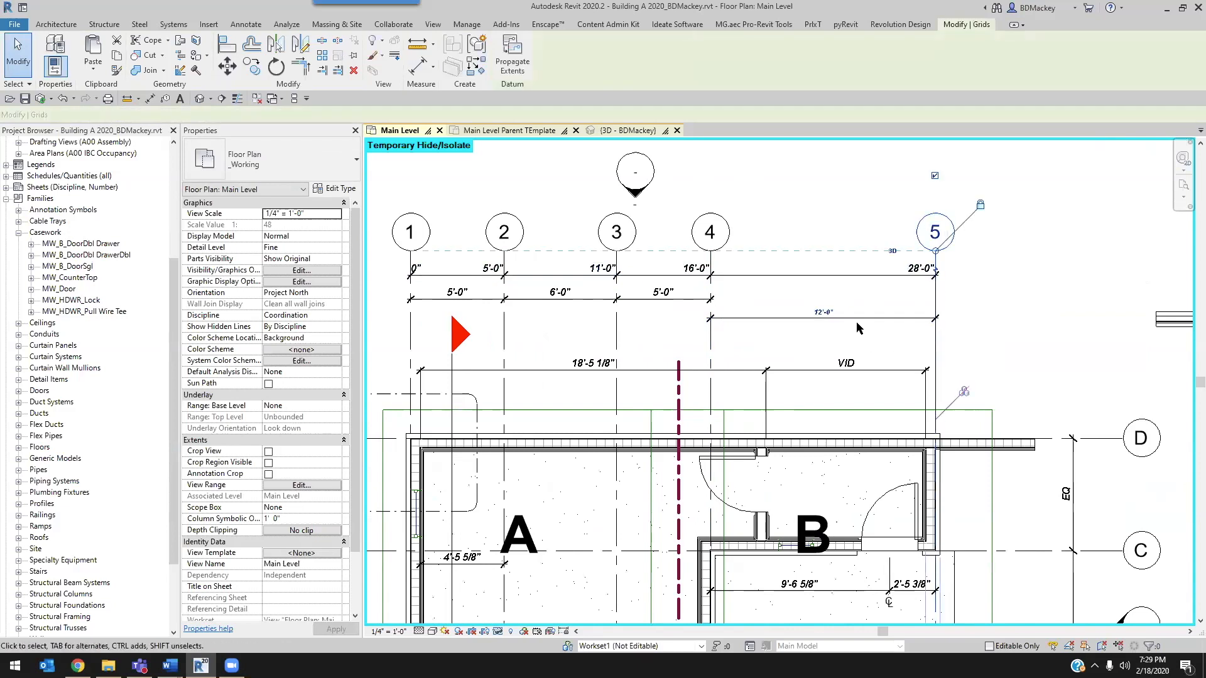
scroll(815, 330, "up", 2)
left_click(816, 335)
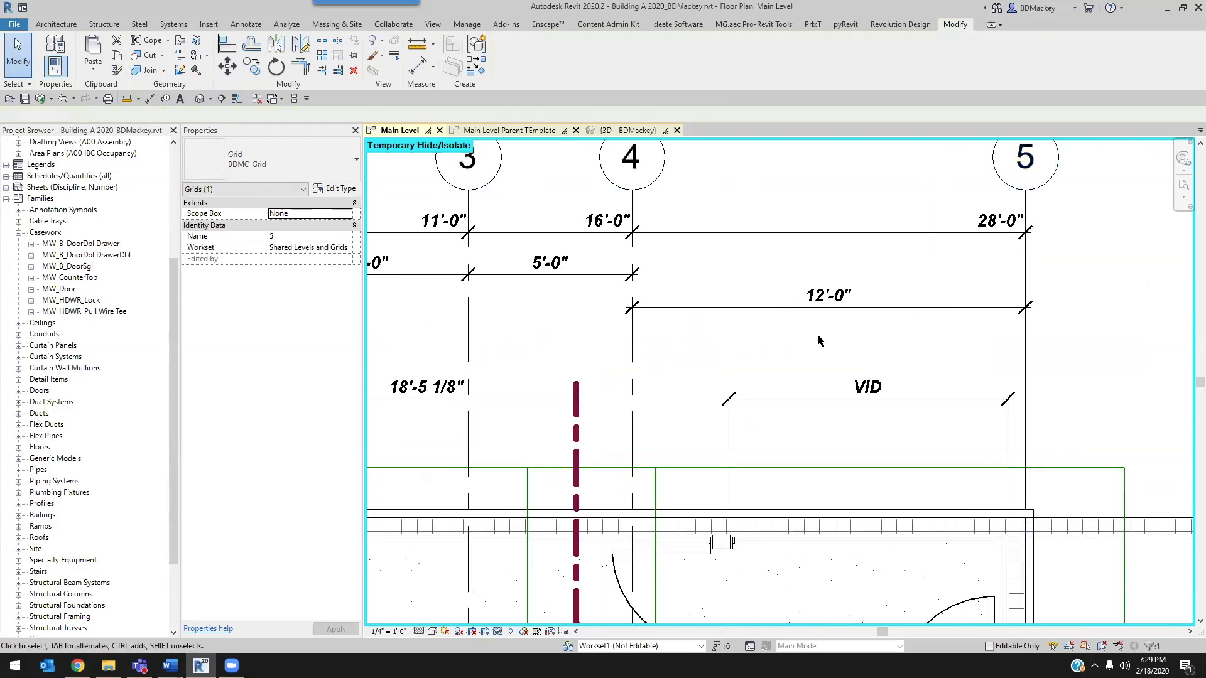
left_click(719, 308)
left_click(333, 188)
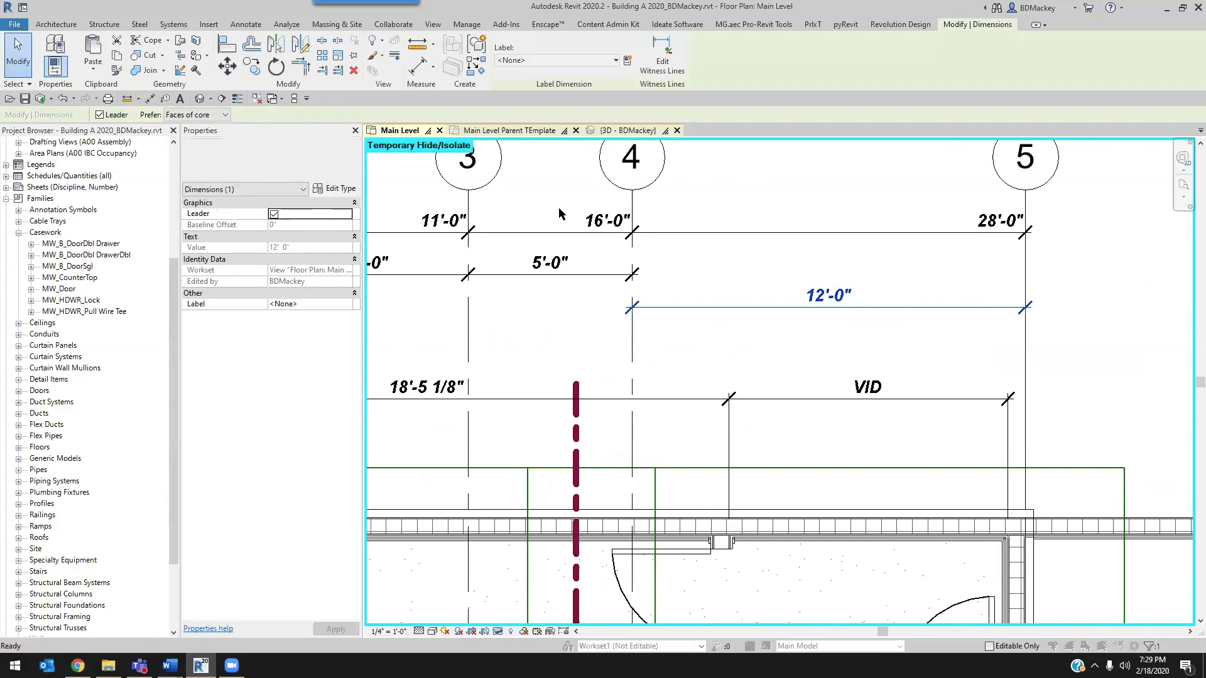
left_click(716, 198)
type("Inched")
key("Return")
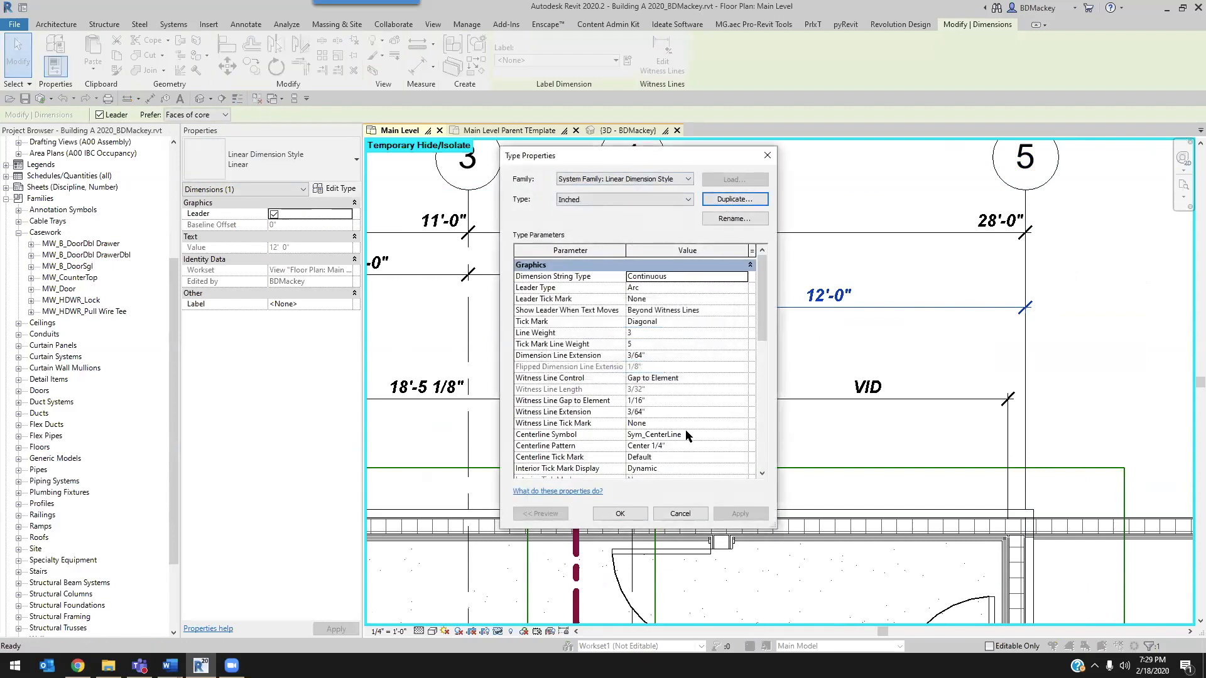
Step: Set the units format of the Inched dimension type to Fractional inches and apply it to the dimension between grids 4 and 5
scroll(685, 430, "down", 5)
left_click(723, 413)
left_click(743, 412)
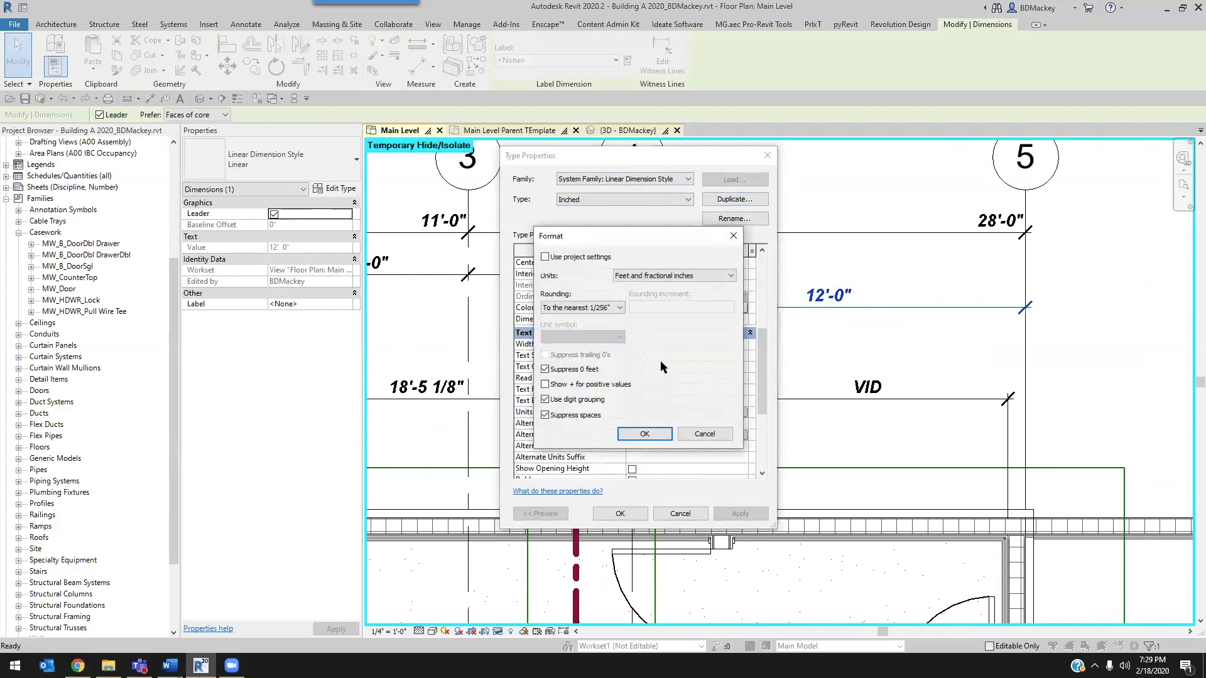
left_click(645, 277)
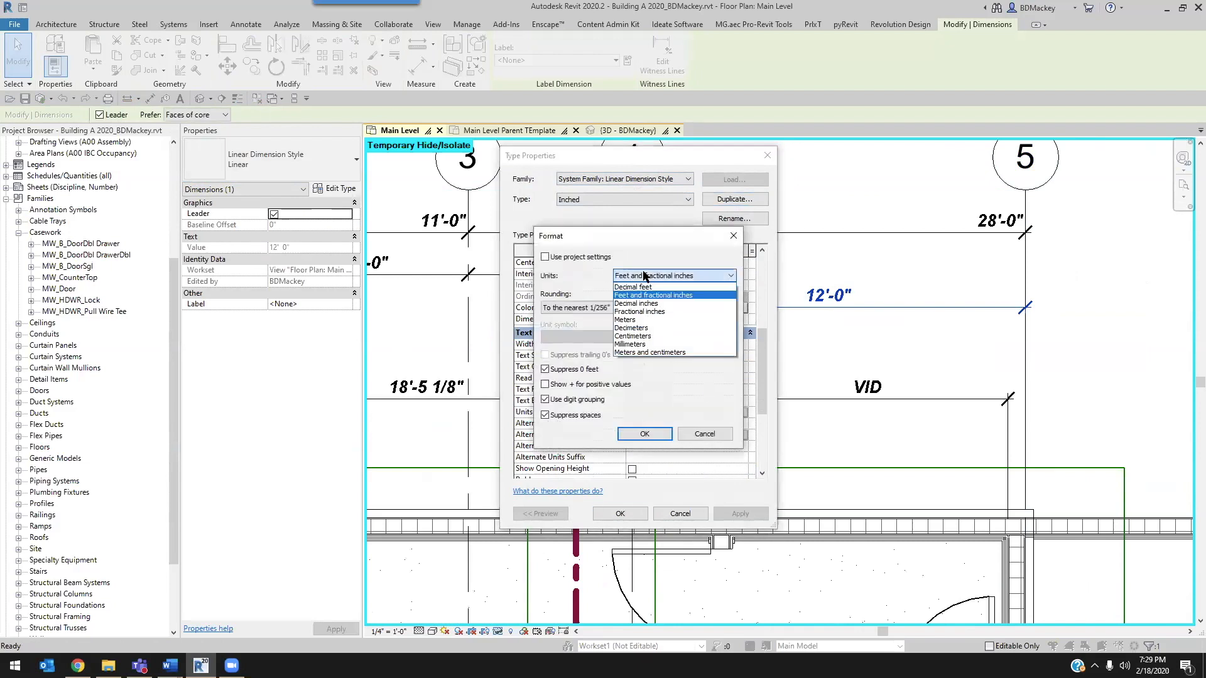
left_click(639, 312)
left_click(635, 434)
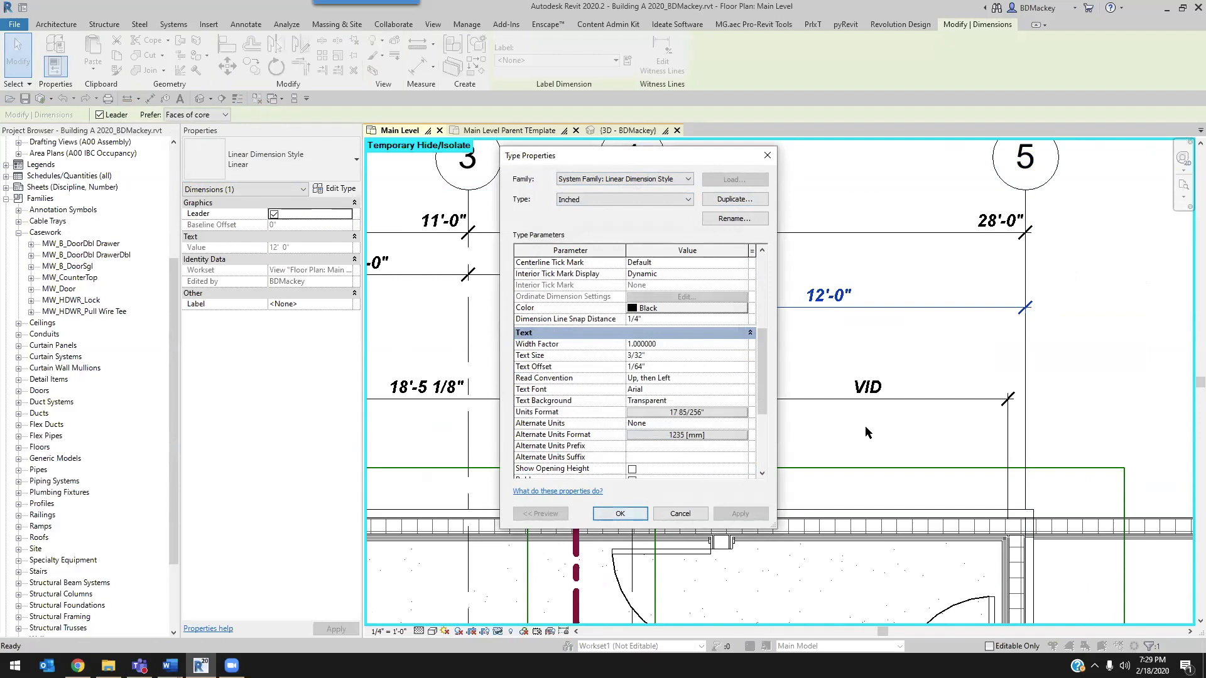
left_click(640, 512)
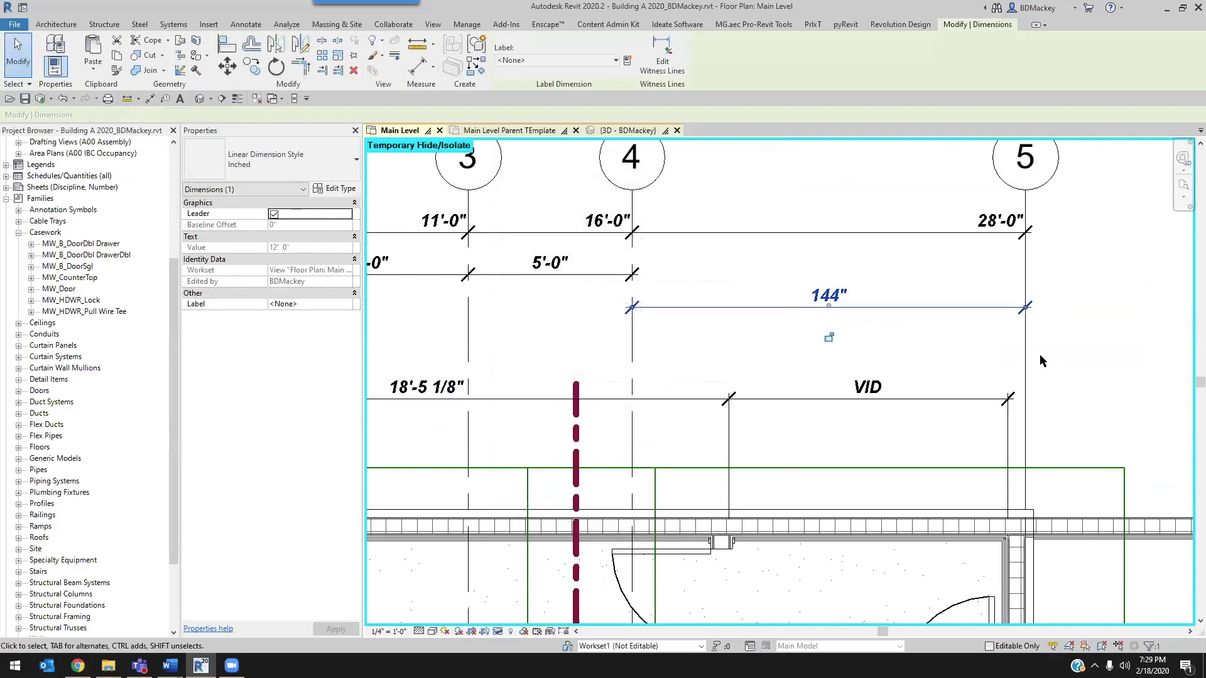
Step: Move grid 5 by setting its dimension from grid 4 to 120 inches
left_click(1040, 356)
left_click(1025, 197)
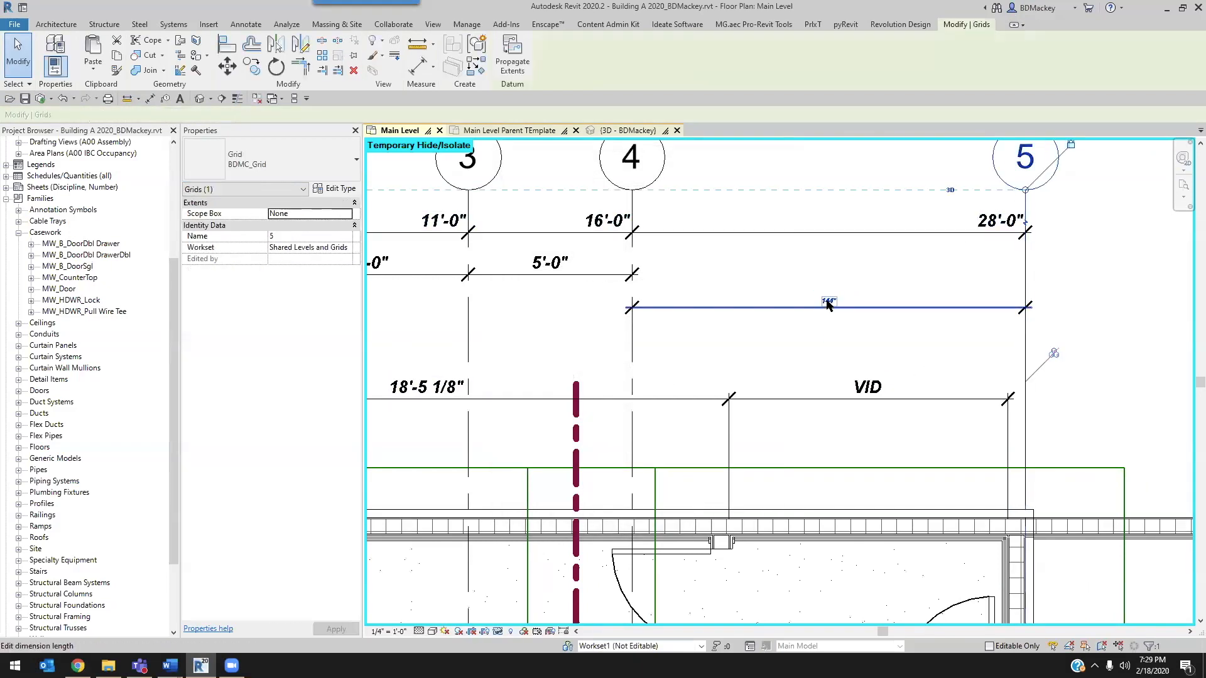
left_click(828, 303)
type("1")
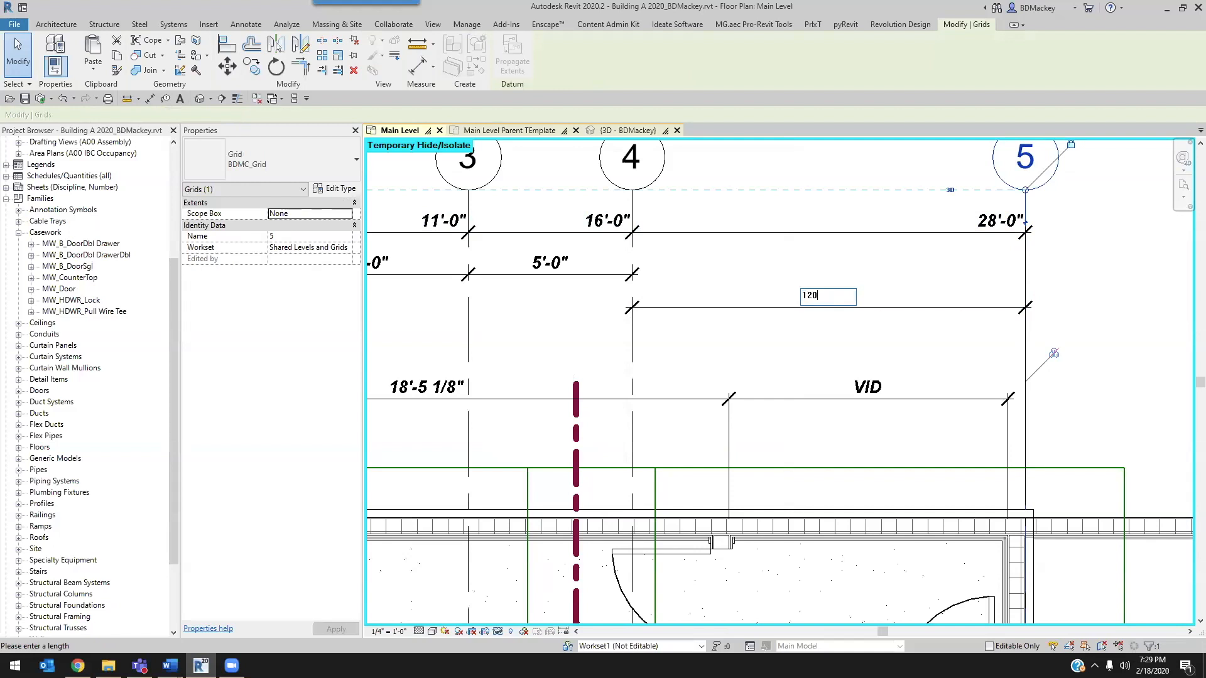
type("20")
key("Return")
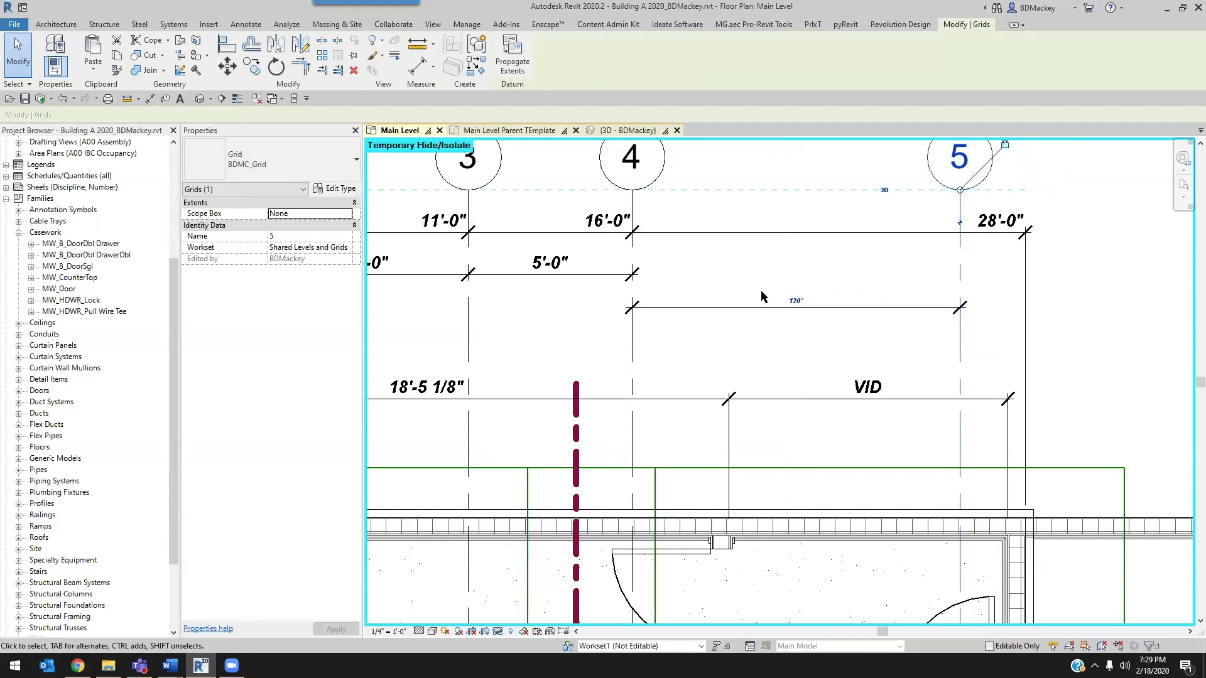
Step: Set the dimension between grids 4 and 5 back to 144 inches and deselect the grid
left_click(796, 300)
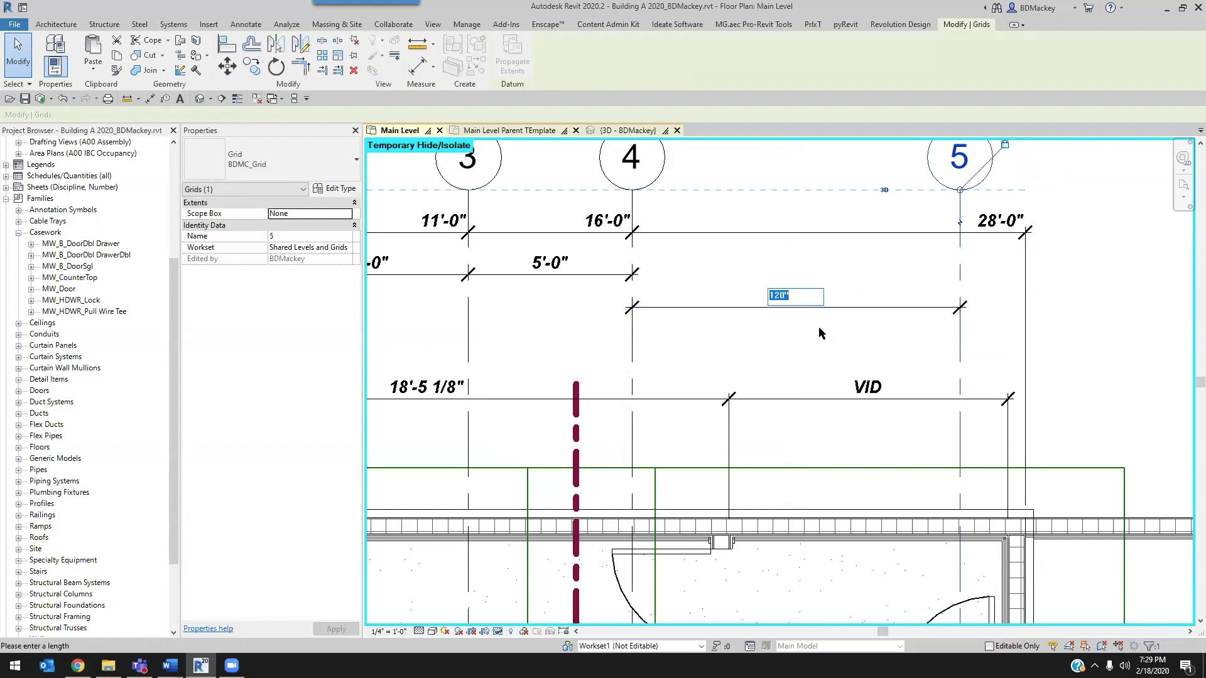
type("144")
key("Return")
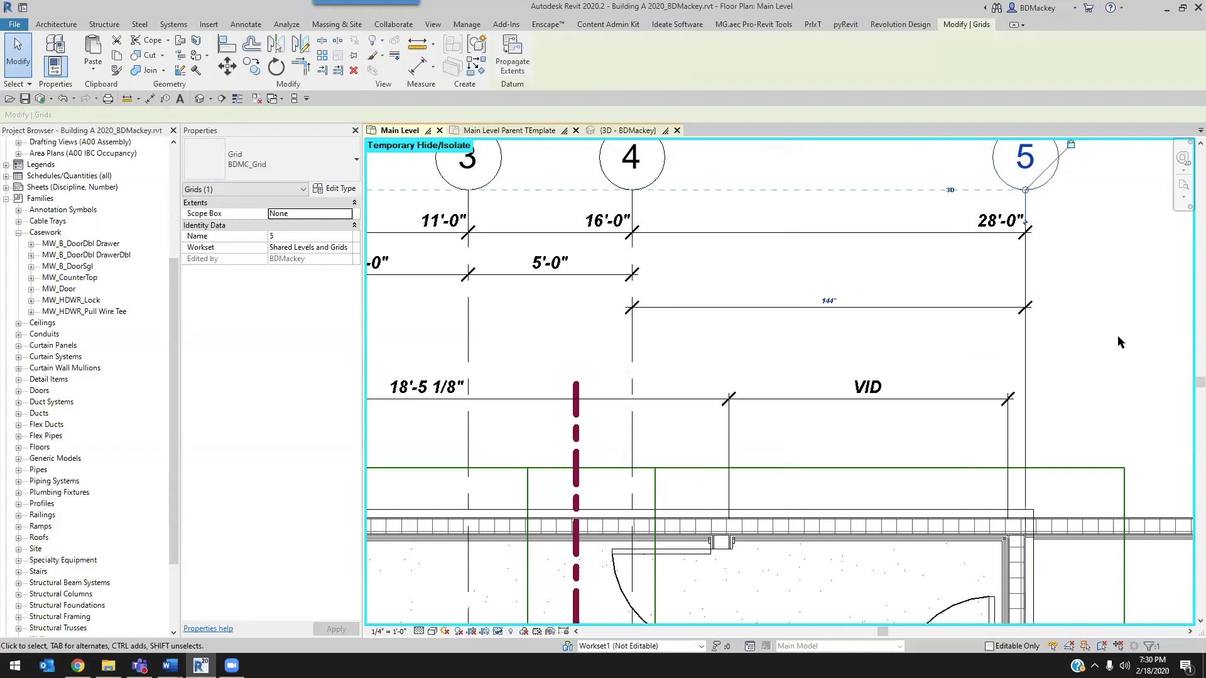
left_click(804, 262)
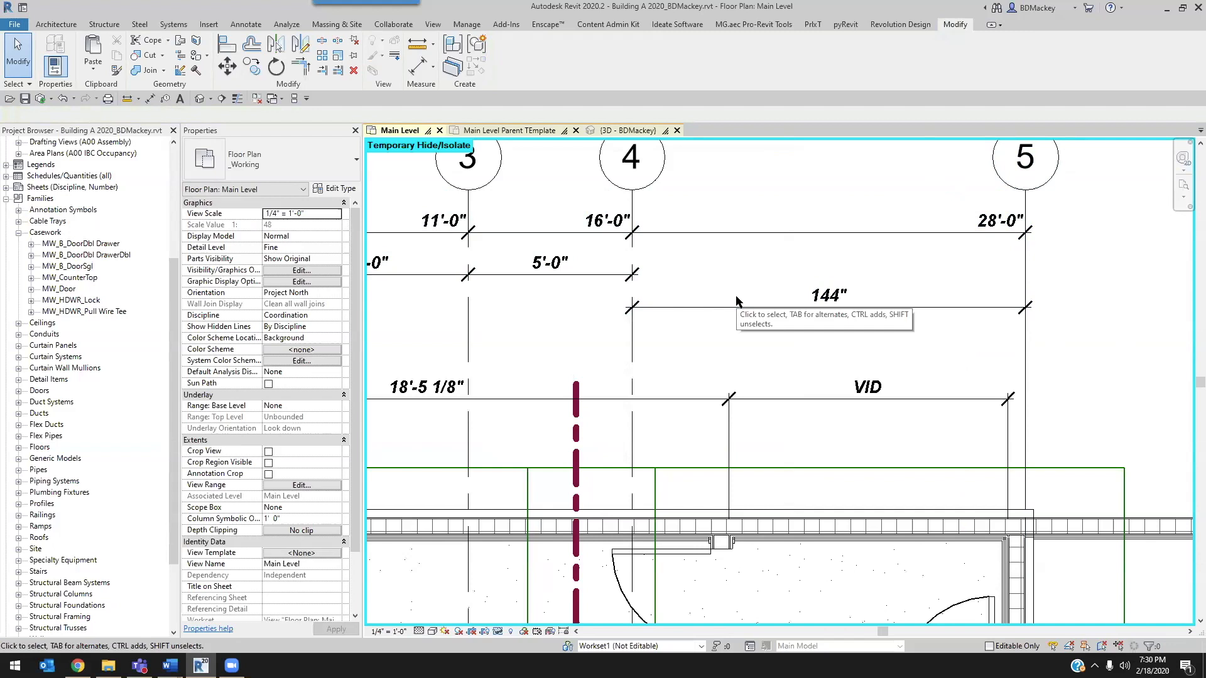
Step: Set the distance from grid 4 to grid 5 to 10ft, entering the value with its unit
left_click(1025, 196)
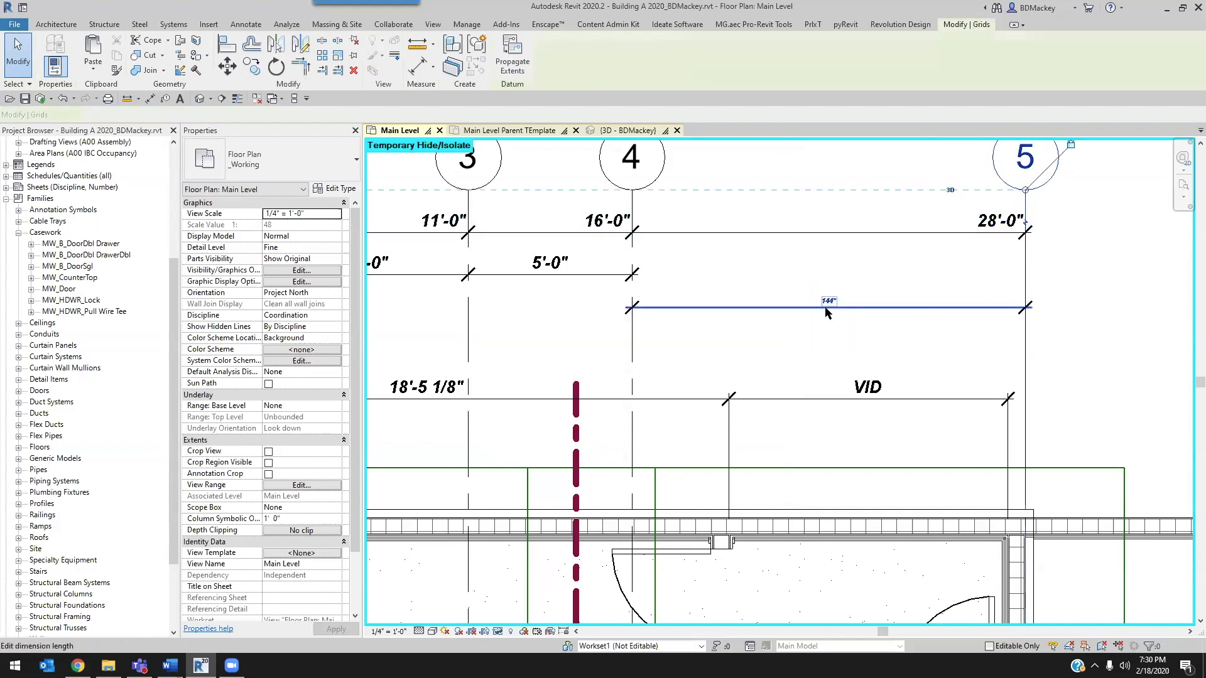
left_click(828, 301)
type("10ft")
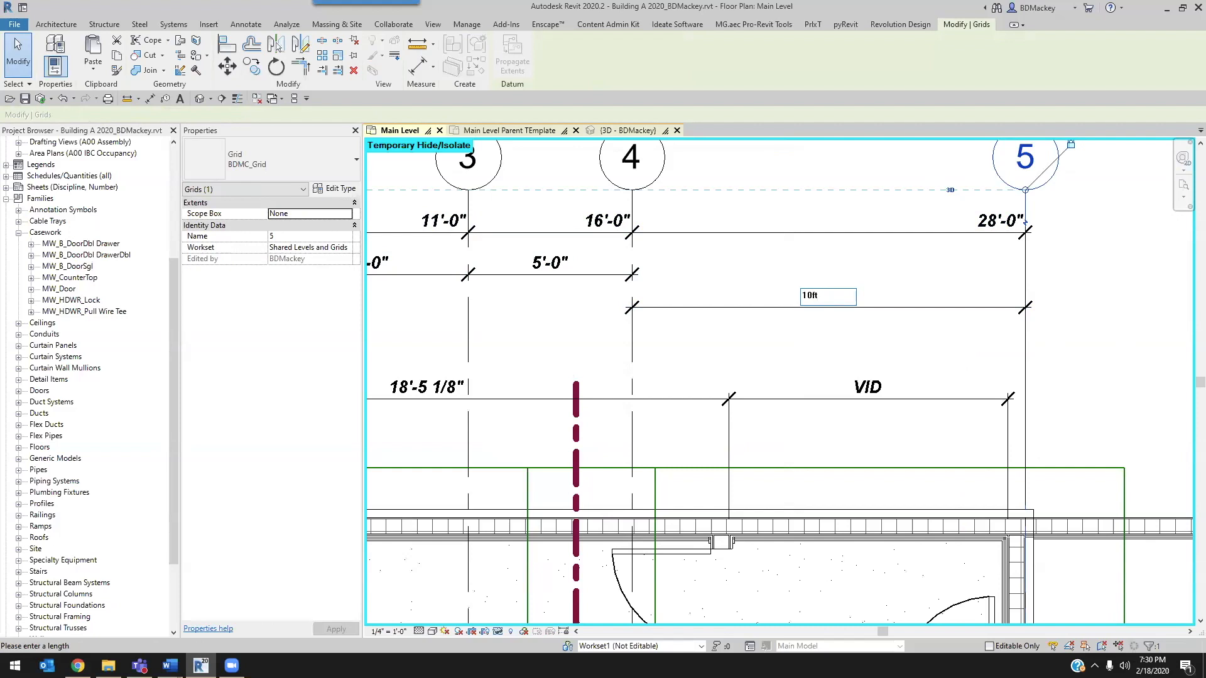
type("6in")
key("BackSpace")
key("BackSpace")
key("BackSpace")
key("BackSpace")
key("BackSpace")
key("Return")
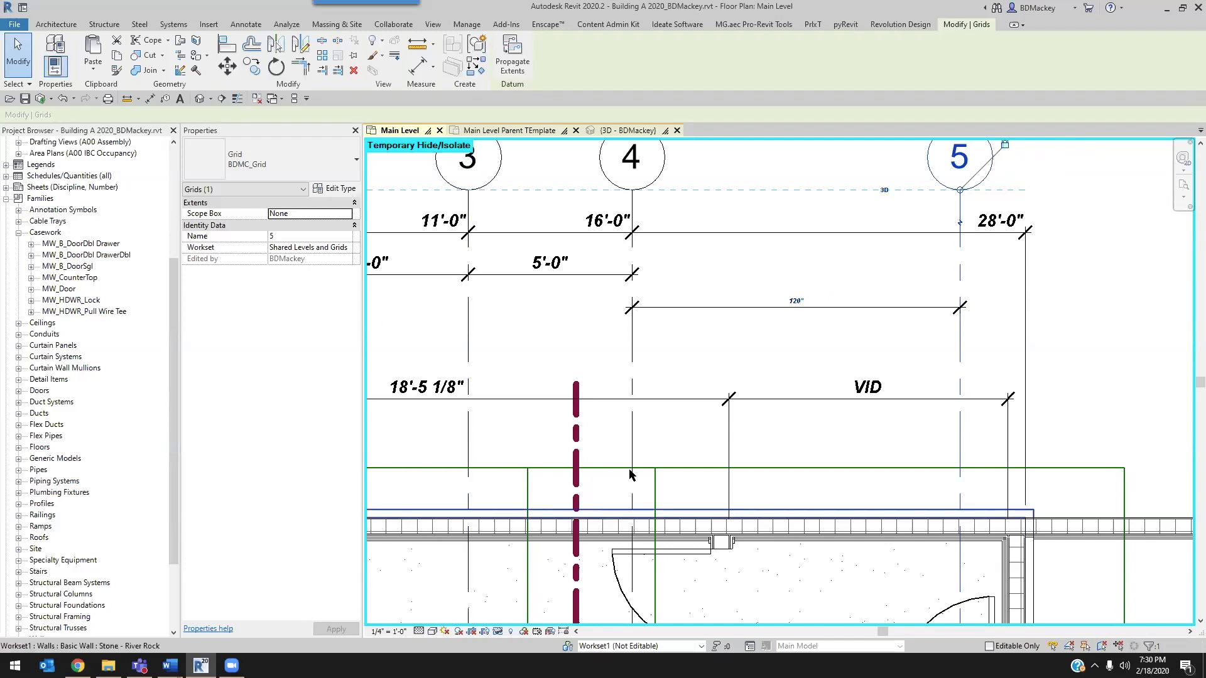
Step: Set the distance from grid 4 to grid 5 to a metric value of 3m
left_click(796, 301)
type("3m")
key("Return")
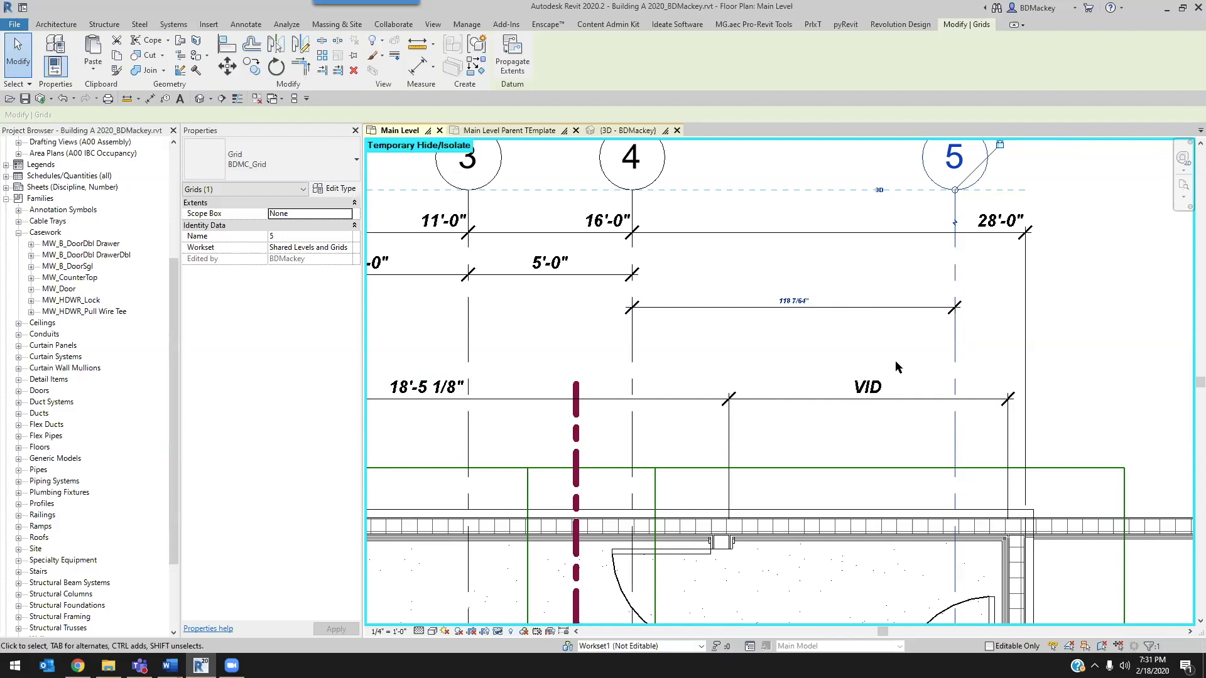
Step: Set the distance from grid 4 to grid 5 with the formula =32*16"
left_click(794, 301)
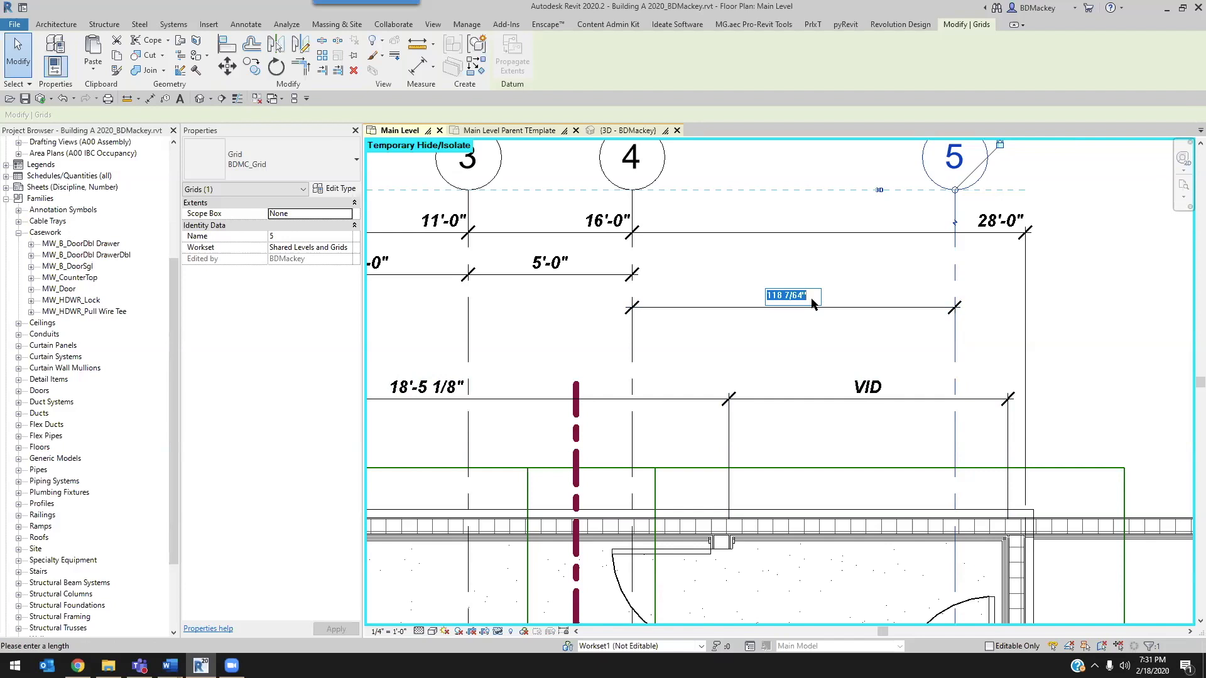
type("=32*16")
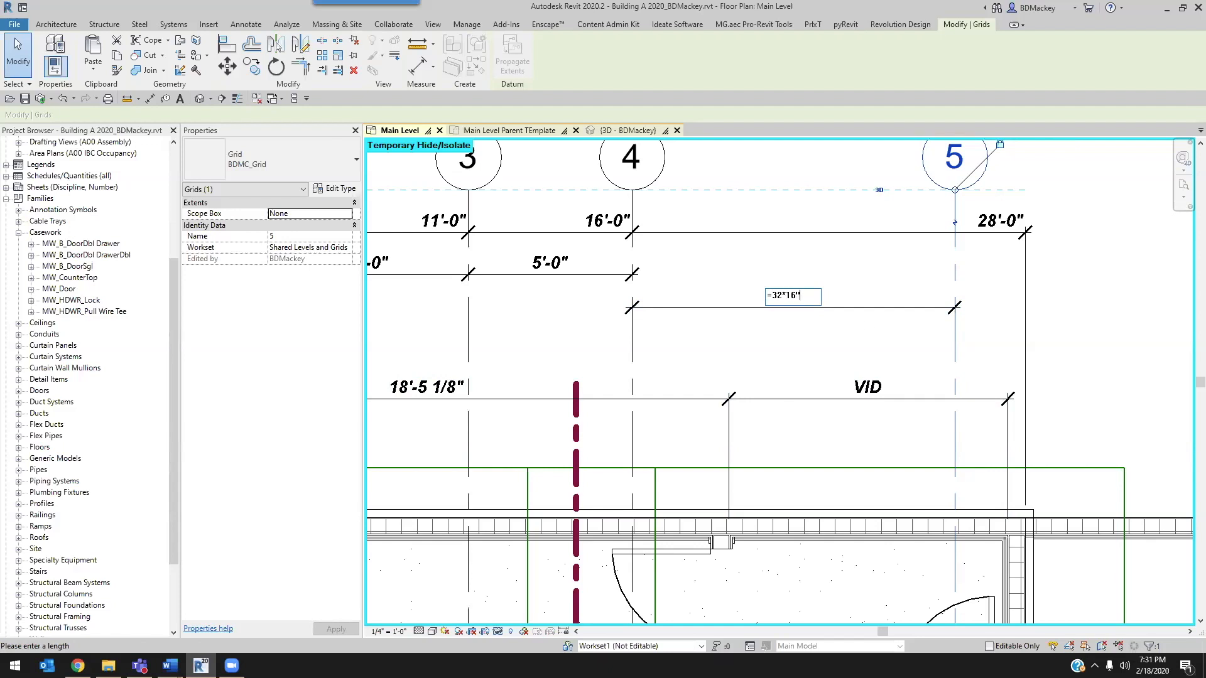
key("Return")
Step: Return grid 5 to its original place by setting its dimension from grid 4 to 144 inches
scroll(865, 320, "down", 2)
middle_click_drag(1127, 325, 902, 291)
left_click(947, 278)
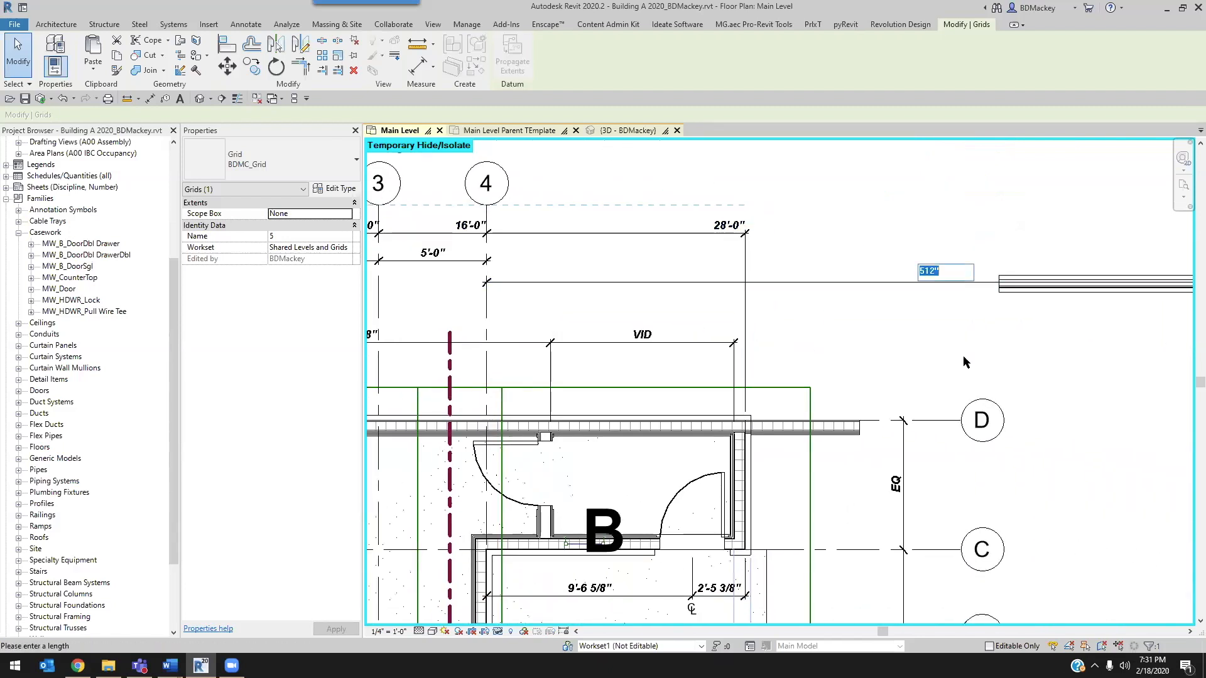
type("144")
key("Return")
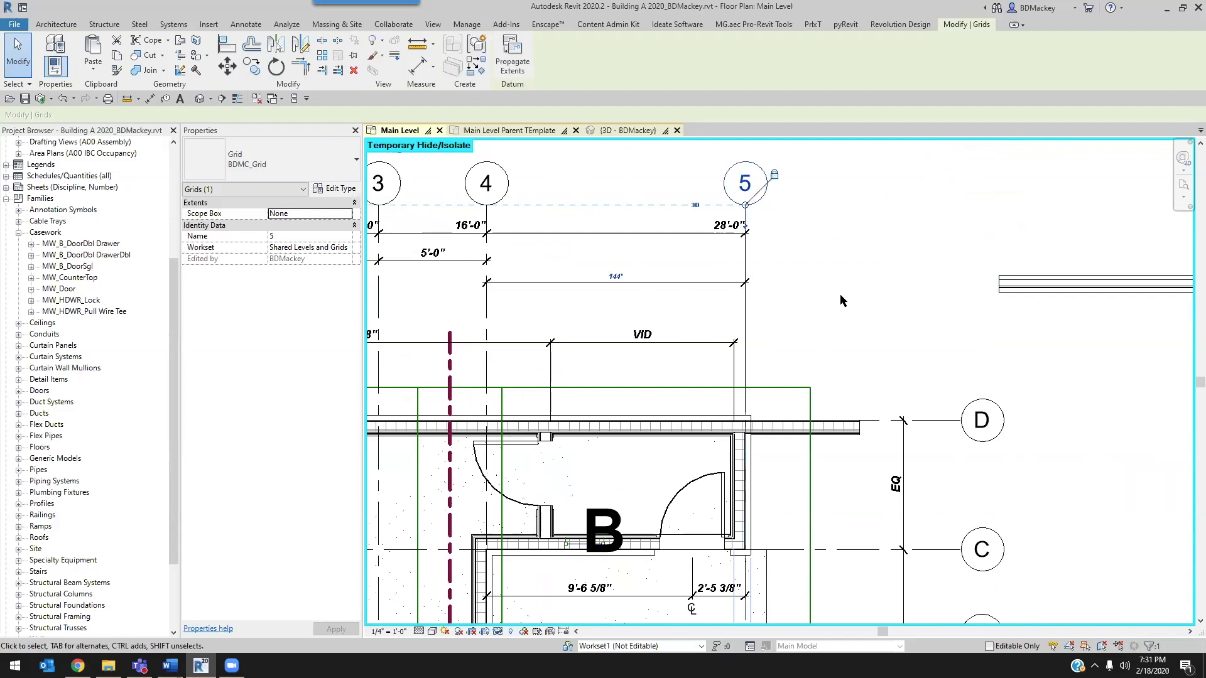
key("Escape")
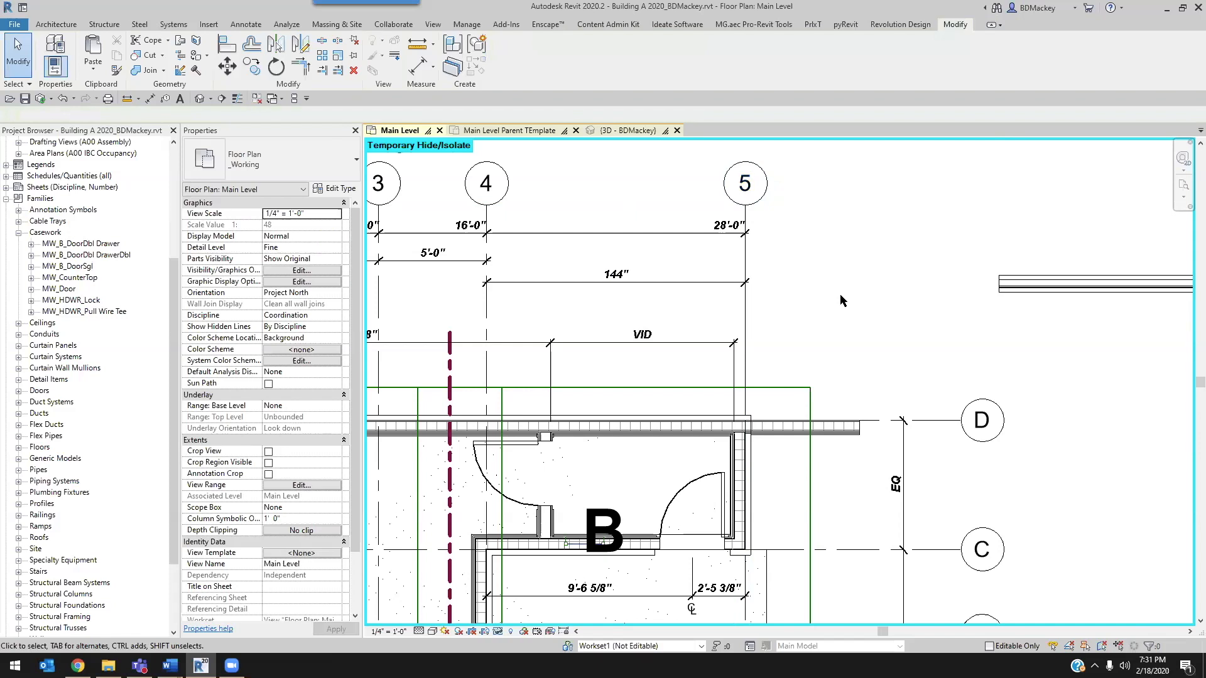
Step: Start an aligned dimension set to pick entire walls, leaving openings, intersecting walls and intersecting grids unselected in the auto dimension options
scroll(839, 294, "down", 5)
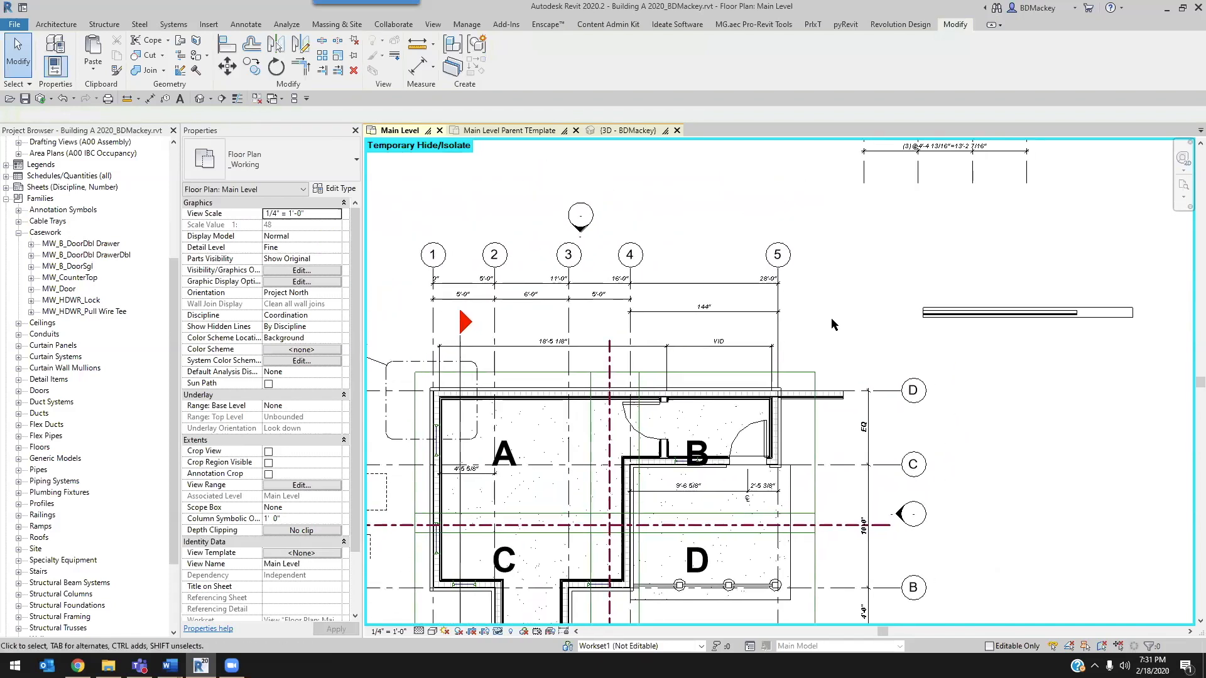
middle_click_drag(898, 258, 843, 281)
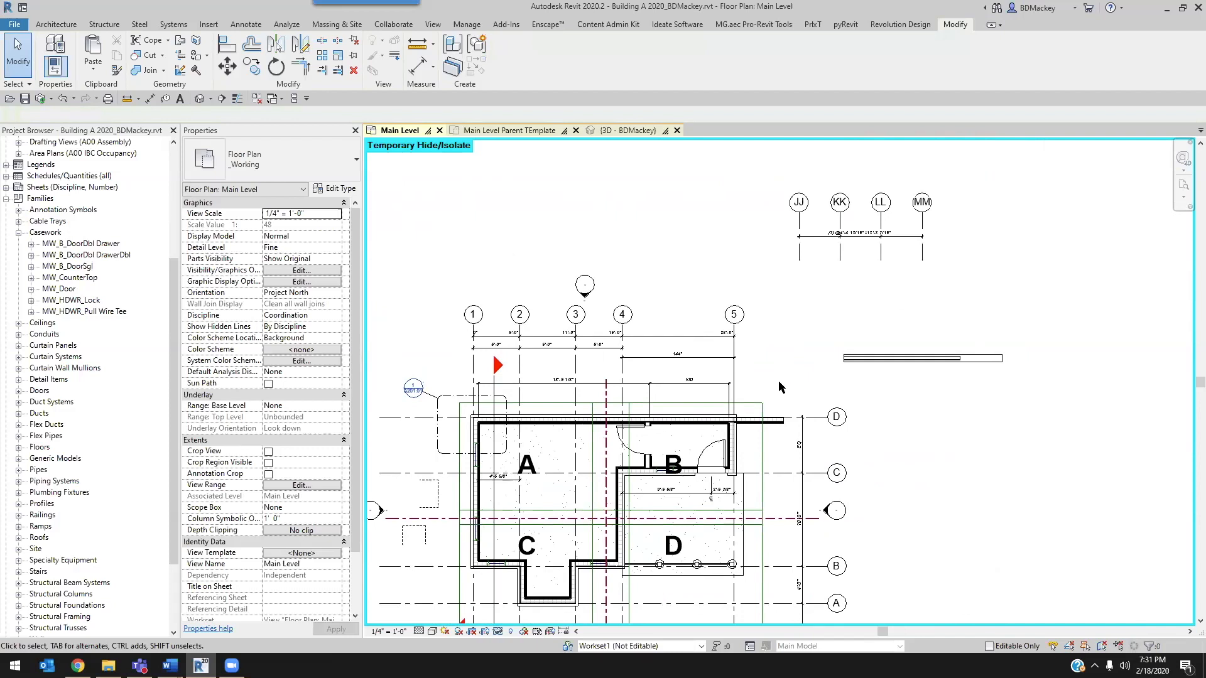
scroll(778, 381, "up", 3)
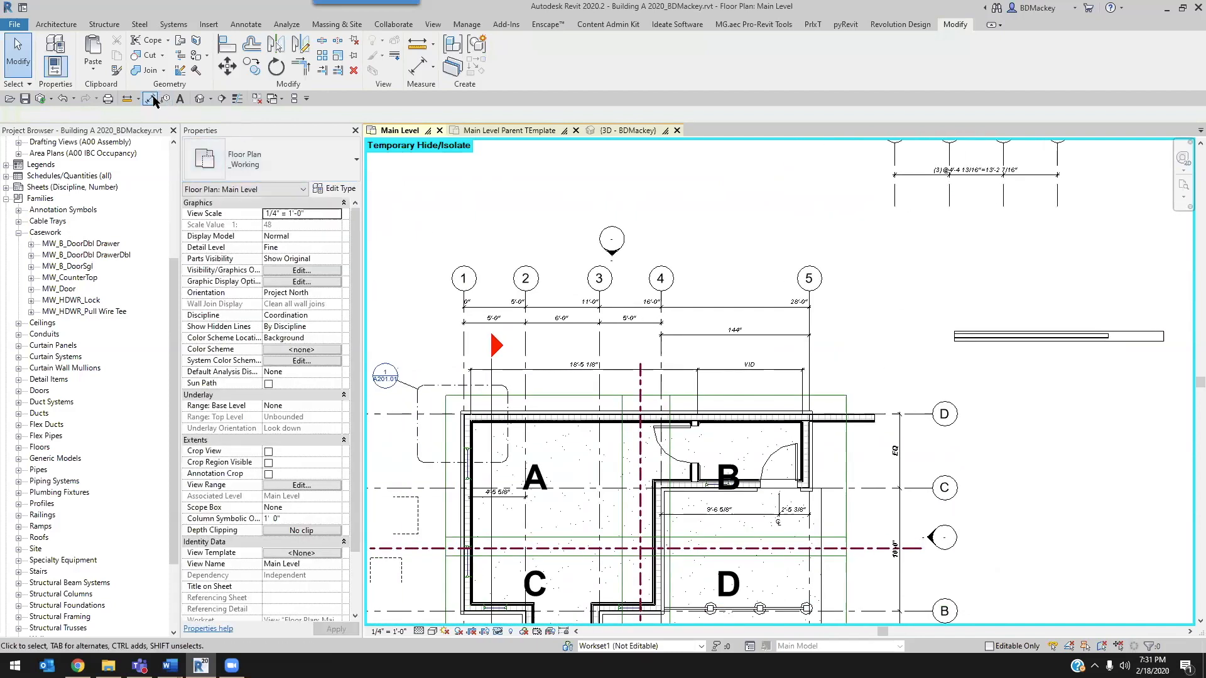
left_click(151, 99)
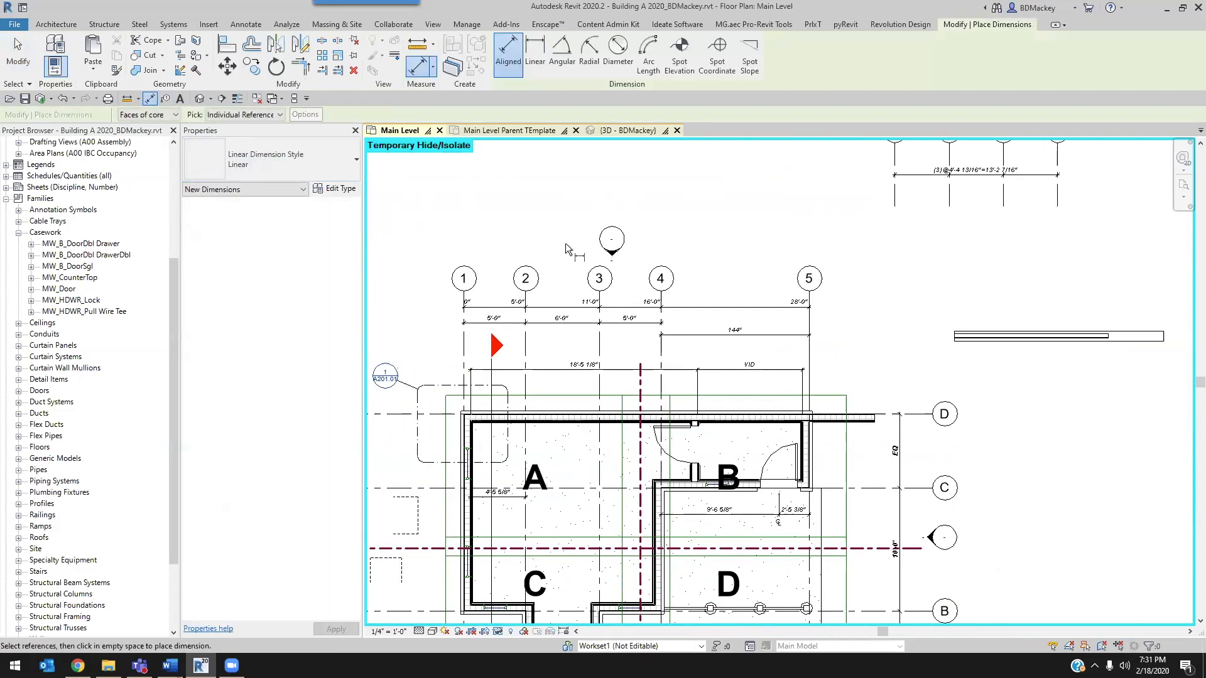
left_click(167, 116)
left_click(167, 115)
left_click(274, 114)
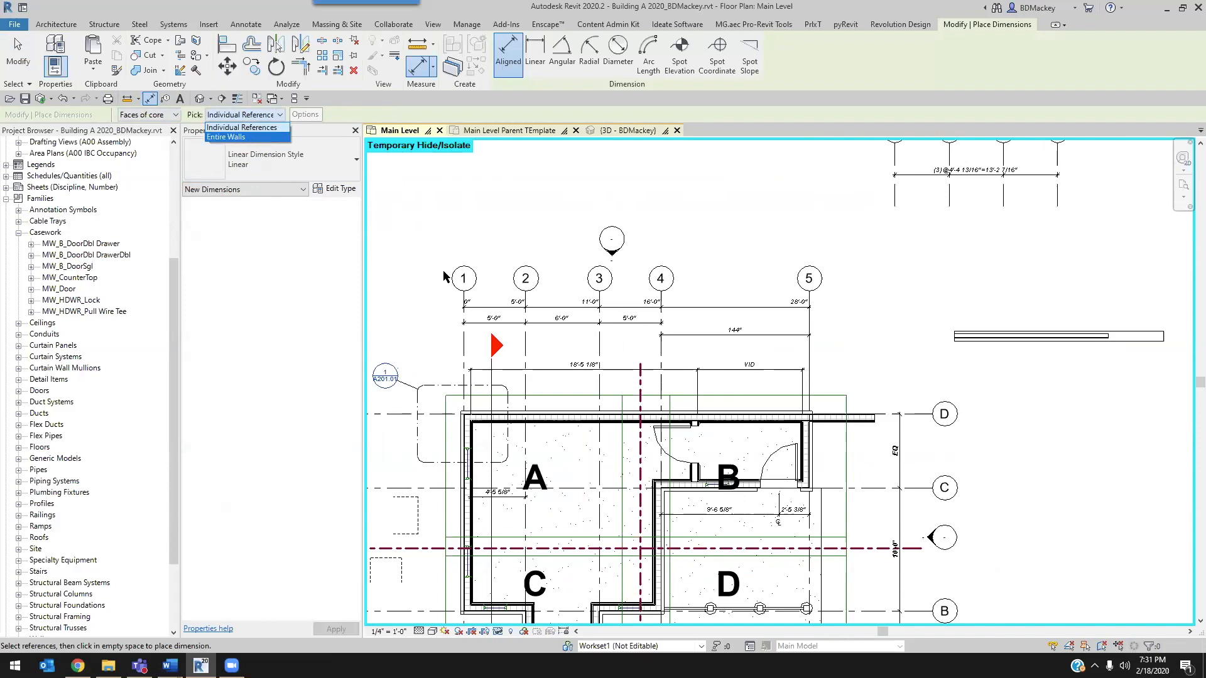
left_click(229, 137)
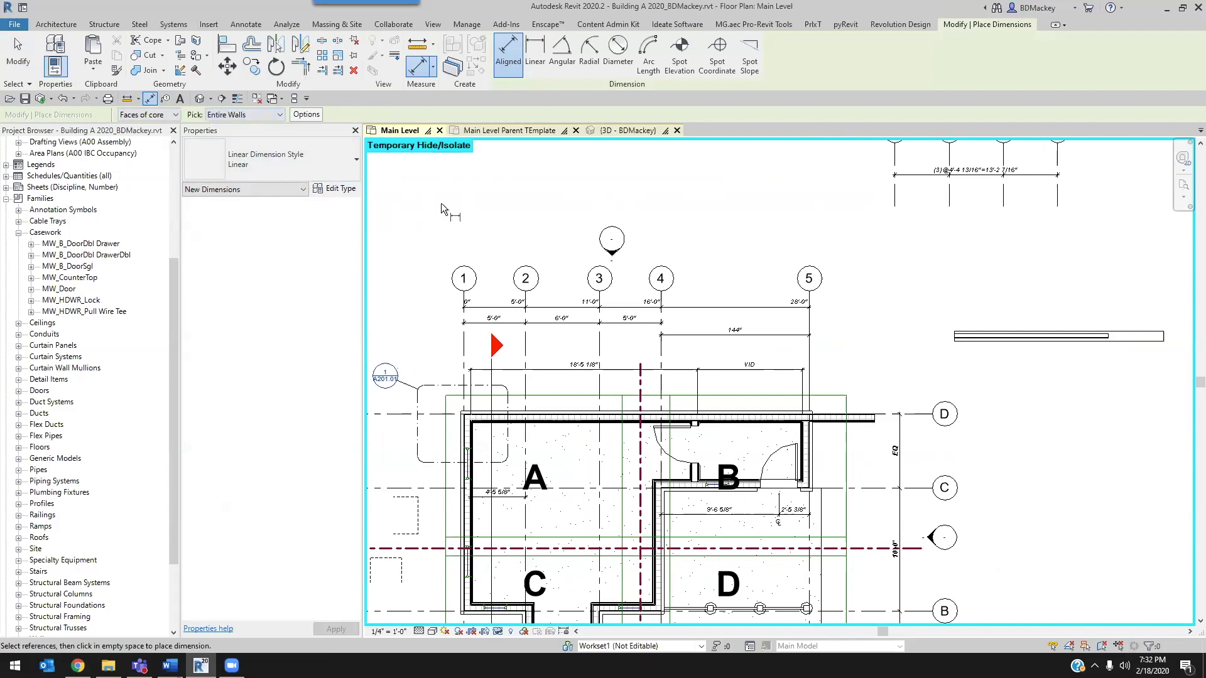
left_click(306, 114)
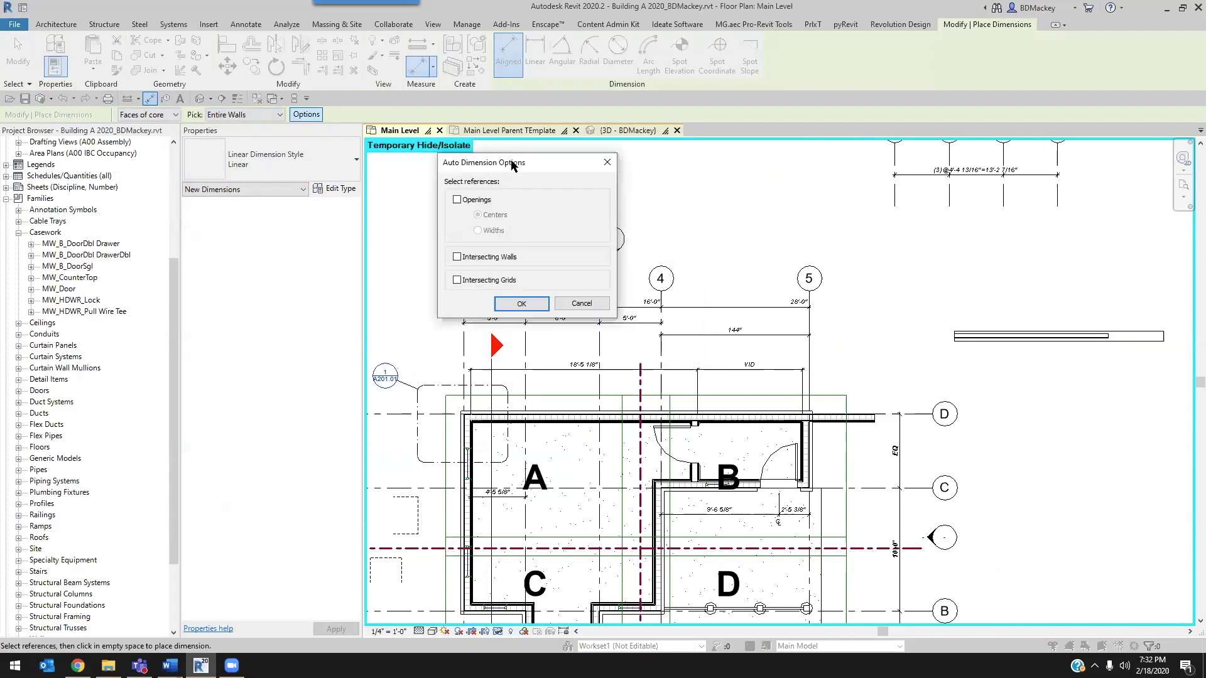
left_click(521, 304)
Step: Dimension the building's upper exterior wall and the detached horizontal wall beyond grid 5 in one string placed above the grid bubbles
left_click(741, 417)
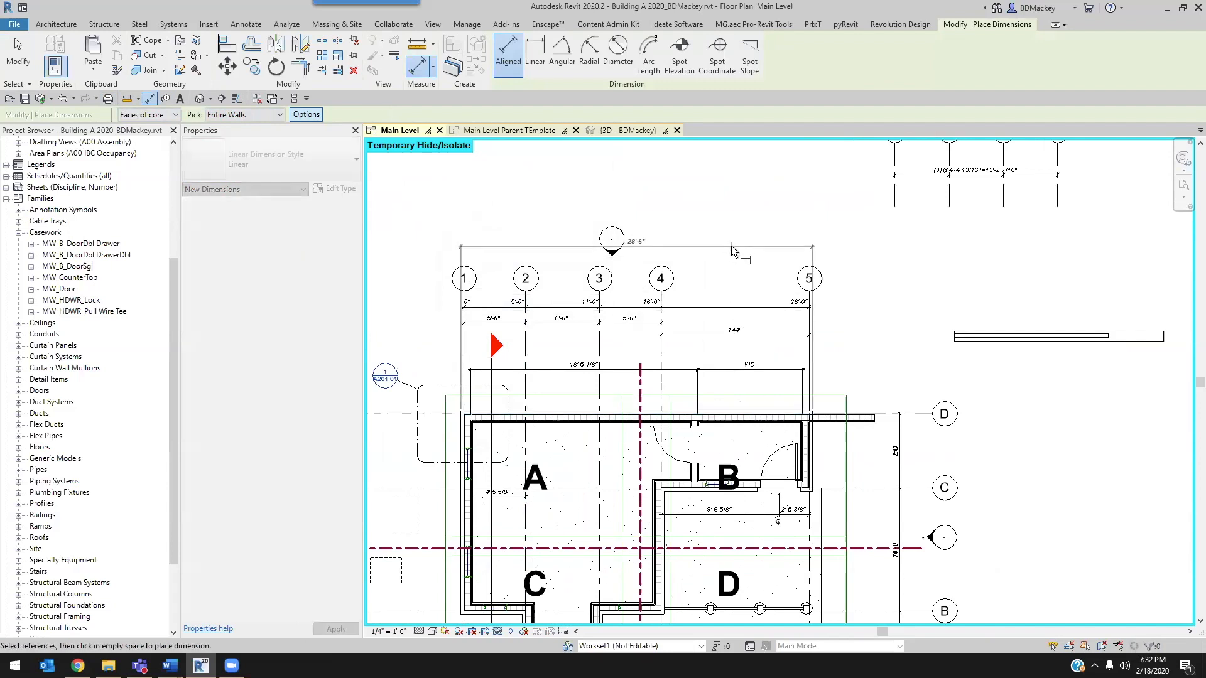
left_click(1064, 340)
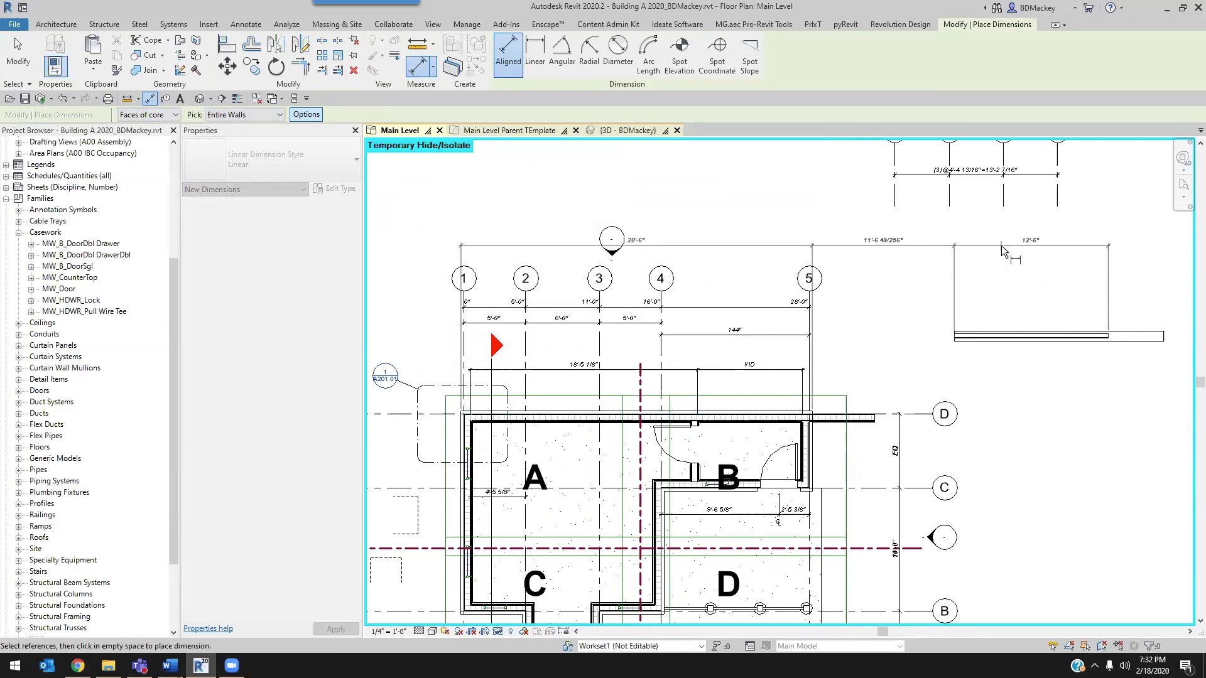
middle_click_drag(1040, 259, 756, 284)
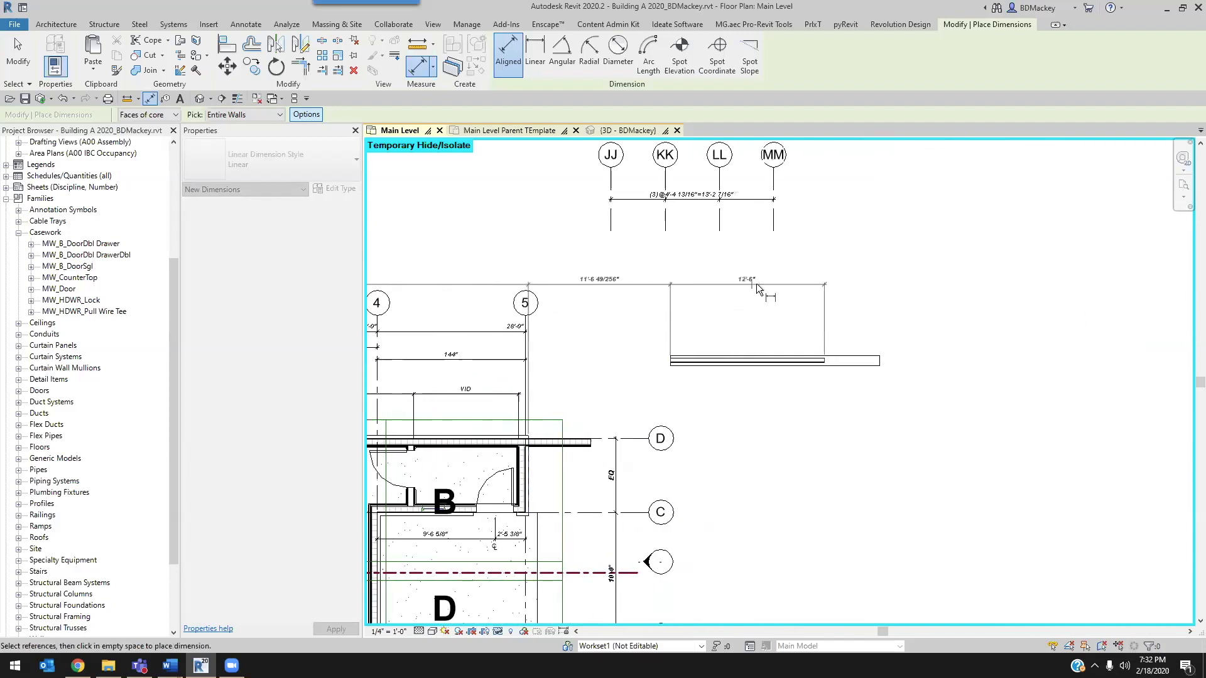
scroll(756, 284, "down", 2)
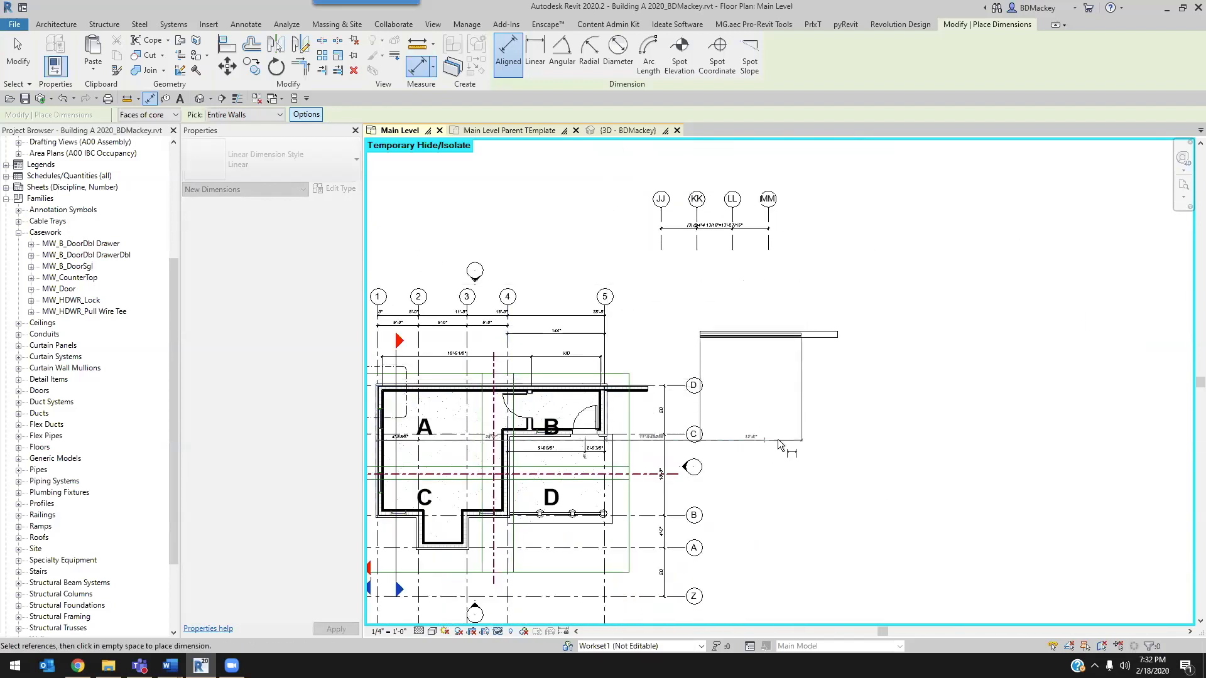
left_click(760, 280)
Step: Auto-dimension the building's vertical exterior walls in one vertical string beyond the grid bubbles D to A, and inspect its witness lines
middle_click_drag(945, 399, 1052, 347)
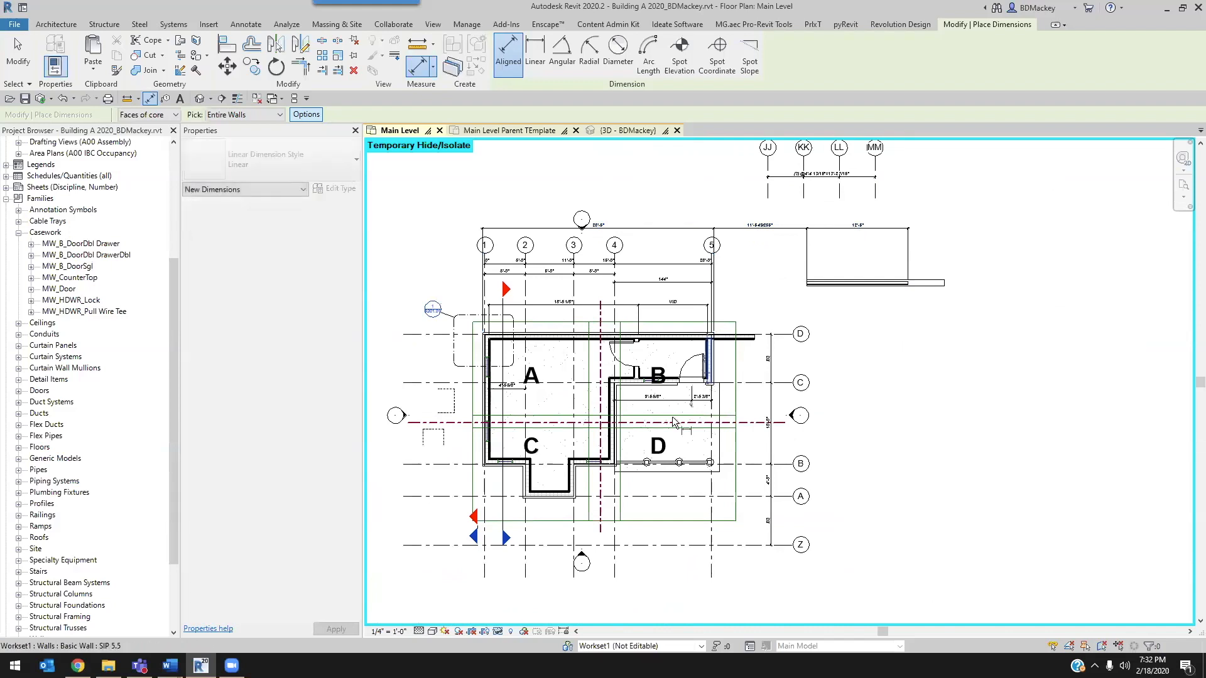
left_click(580, 492)
left_click(902, 481)
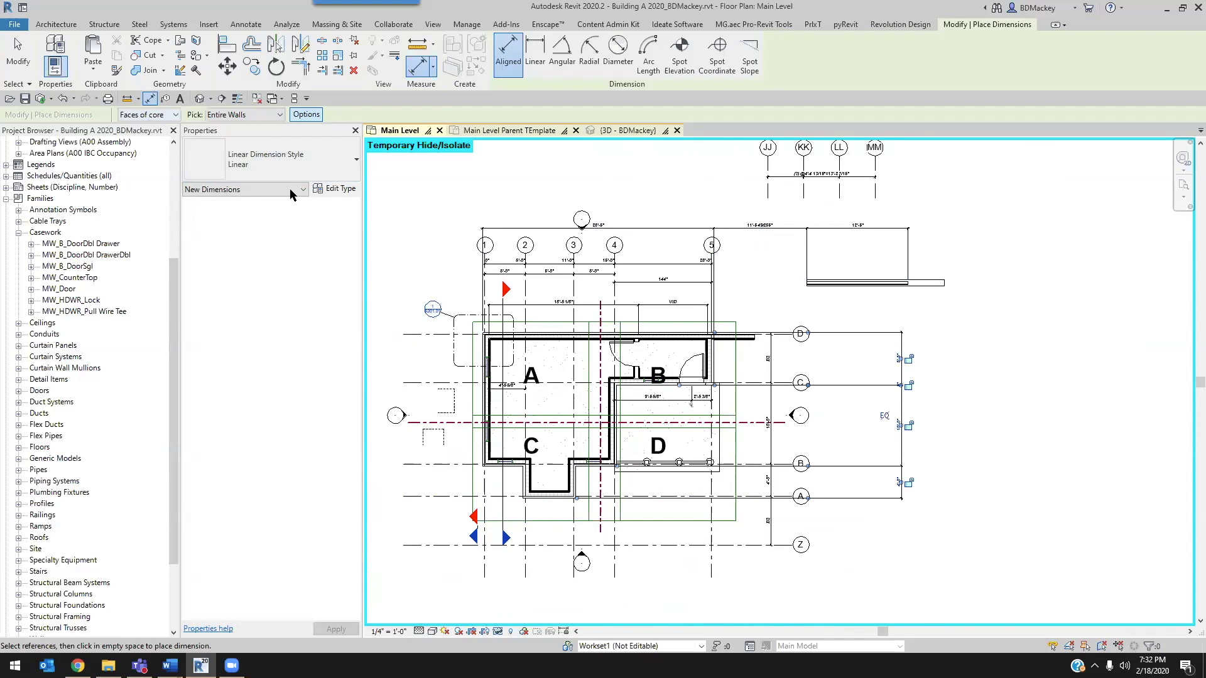
scroll(784, 339, "up", 4)
scroll(540, 334, "up", 4)
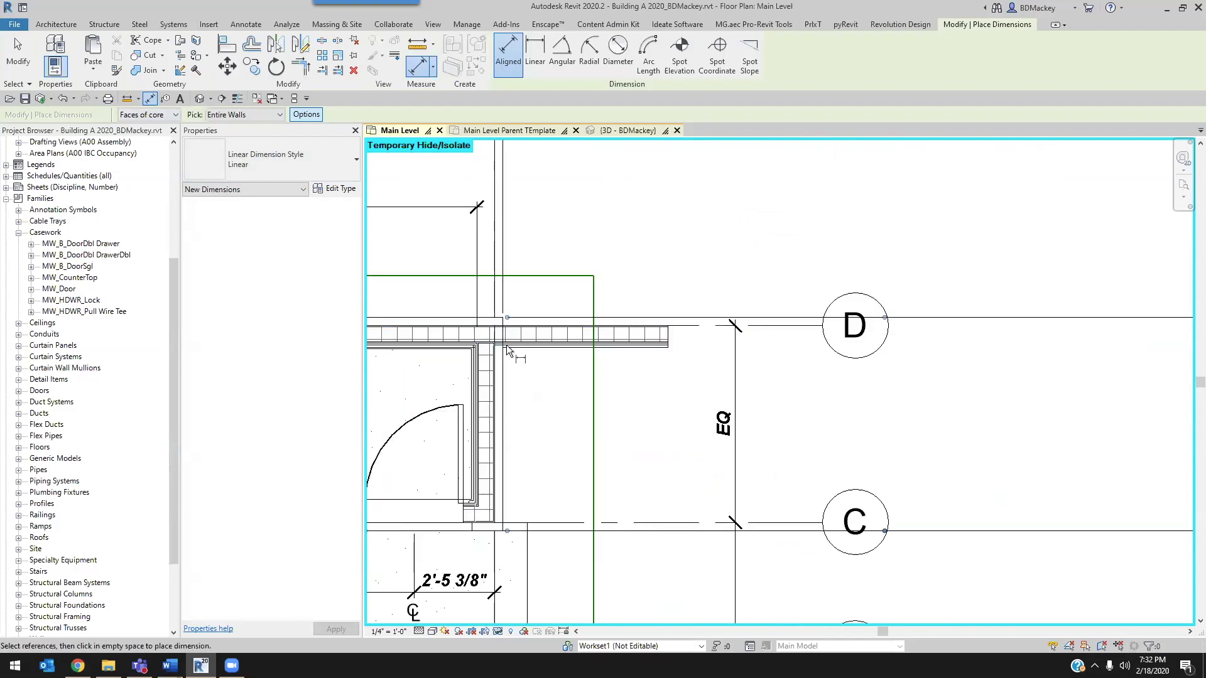
scroll(508, 345, "down", 3)
scroll(507, 345, "down", 2)
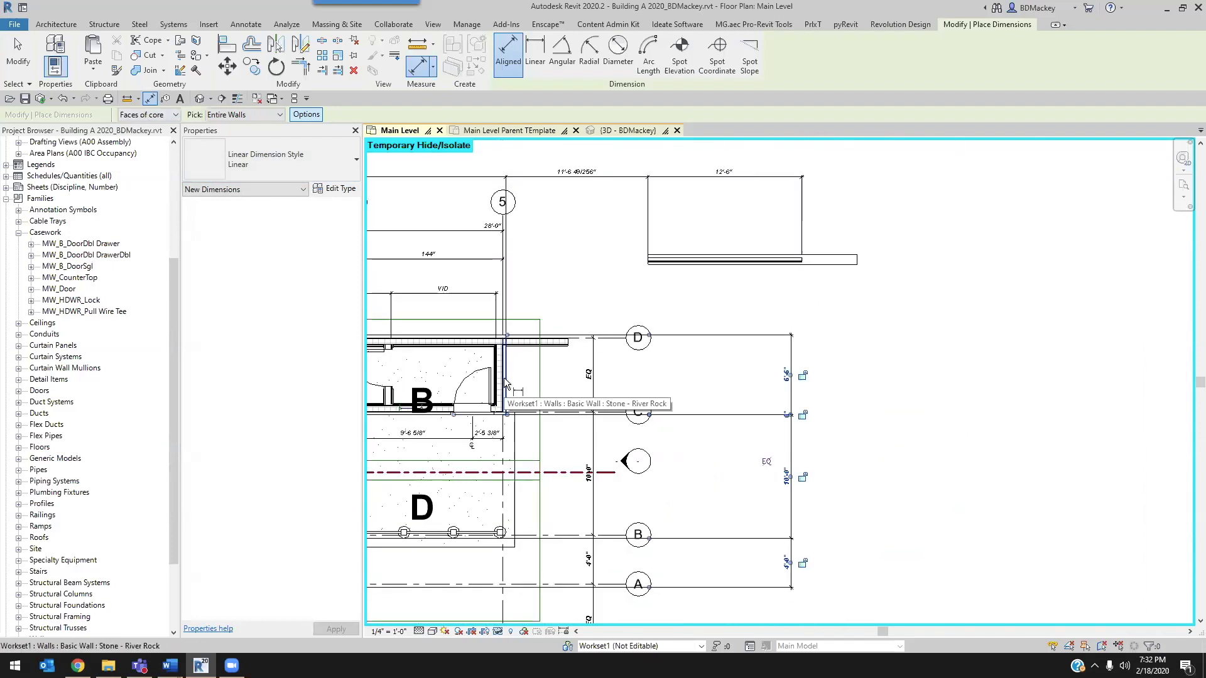
scroll(785, 402, "down", 3)
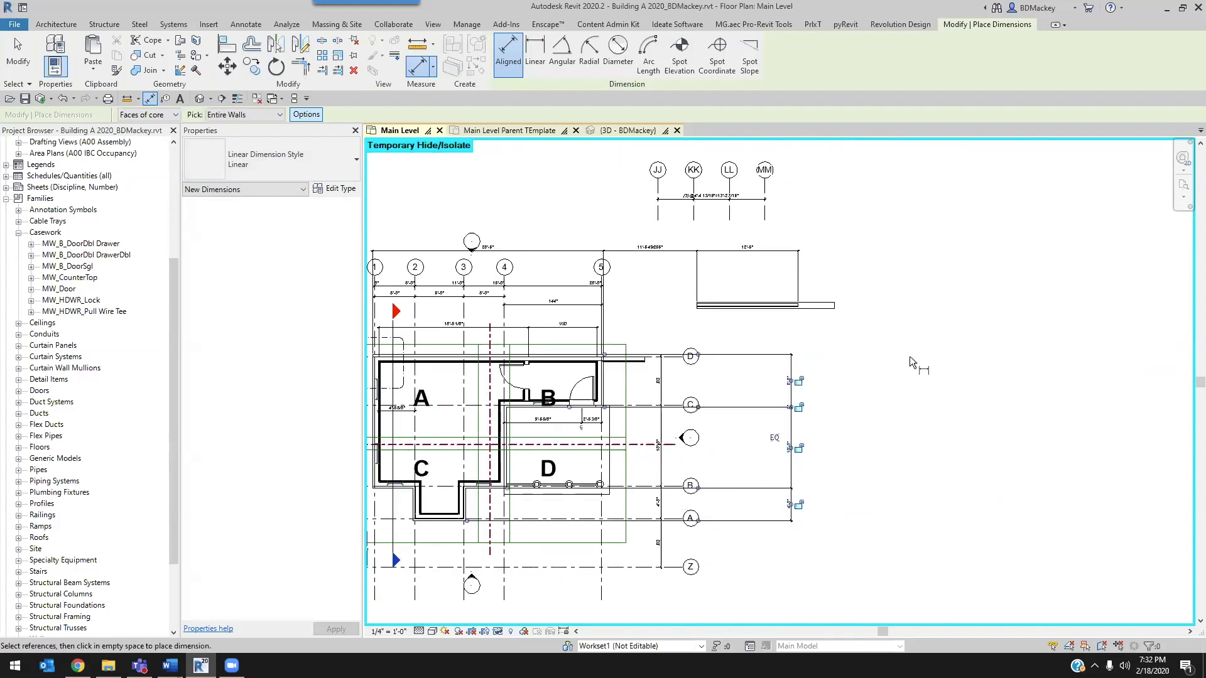
Step: Include opening centers in the auto dimension options and dimension the wall below room B, placing the string inside the room
middle_click_drag(799, 397, 962, 397)
left_click(302, 115)
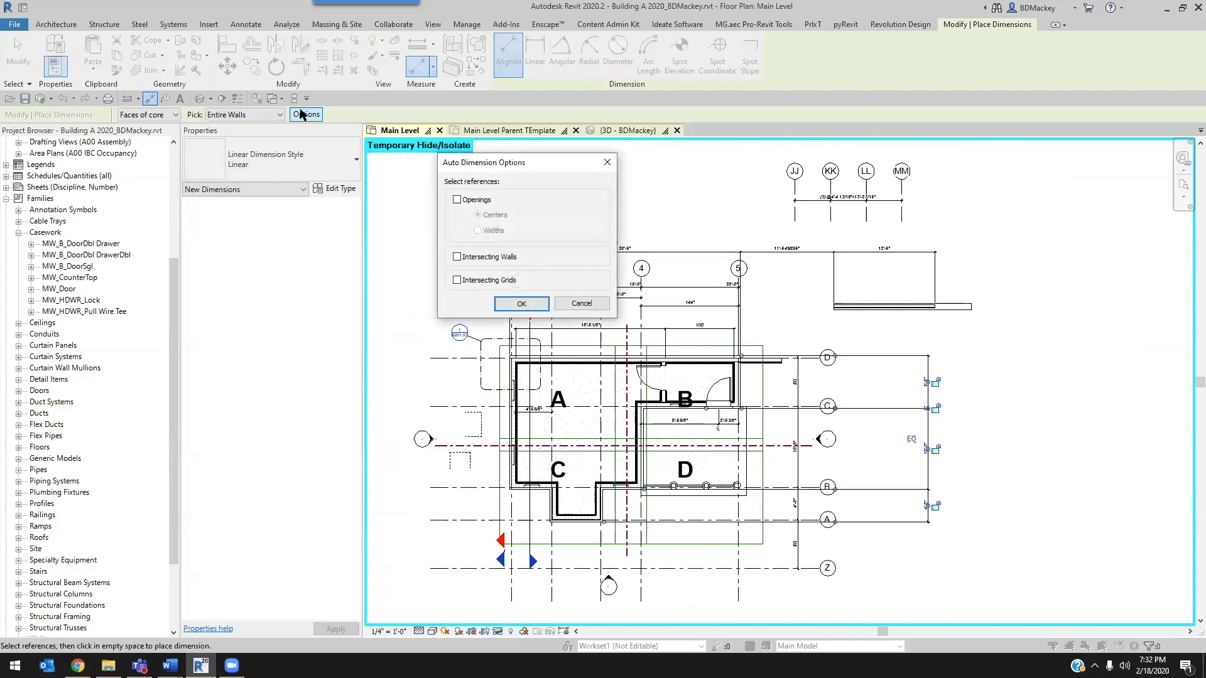
left_click(458, 200)
left_click(521, 303)
scroll(662, 431, "up", 4)
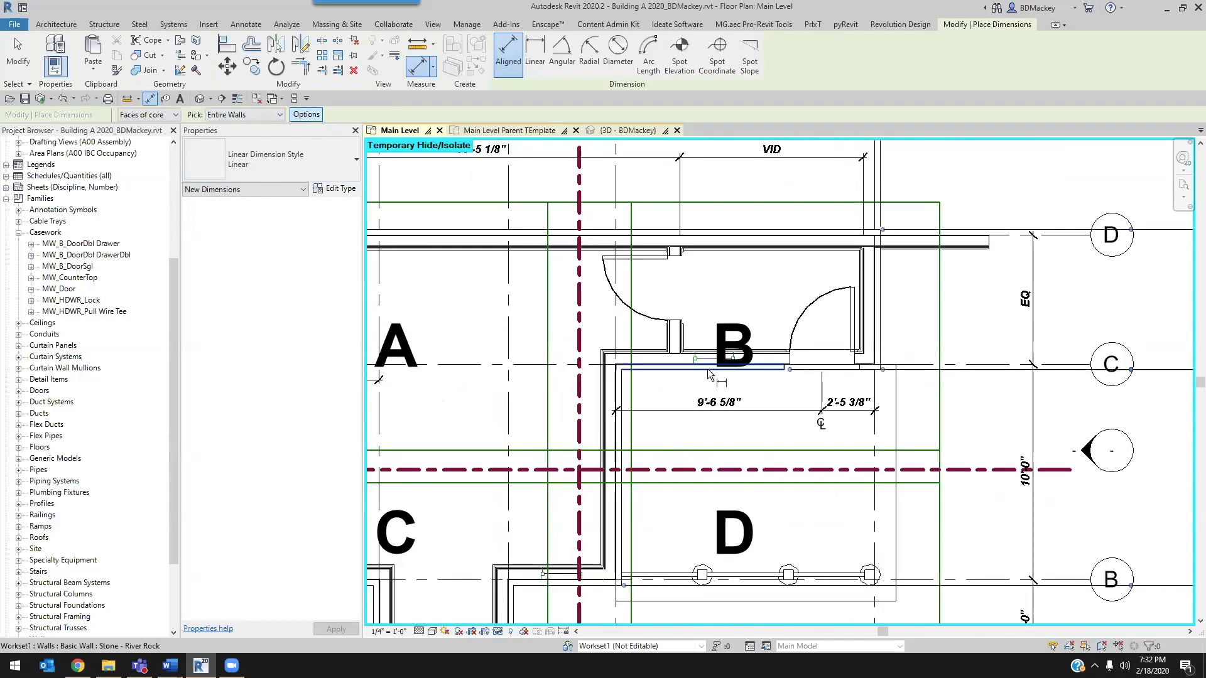
left_click(715, 393)
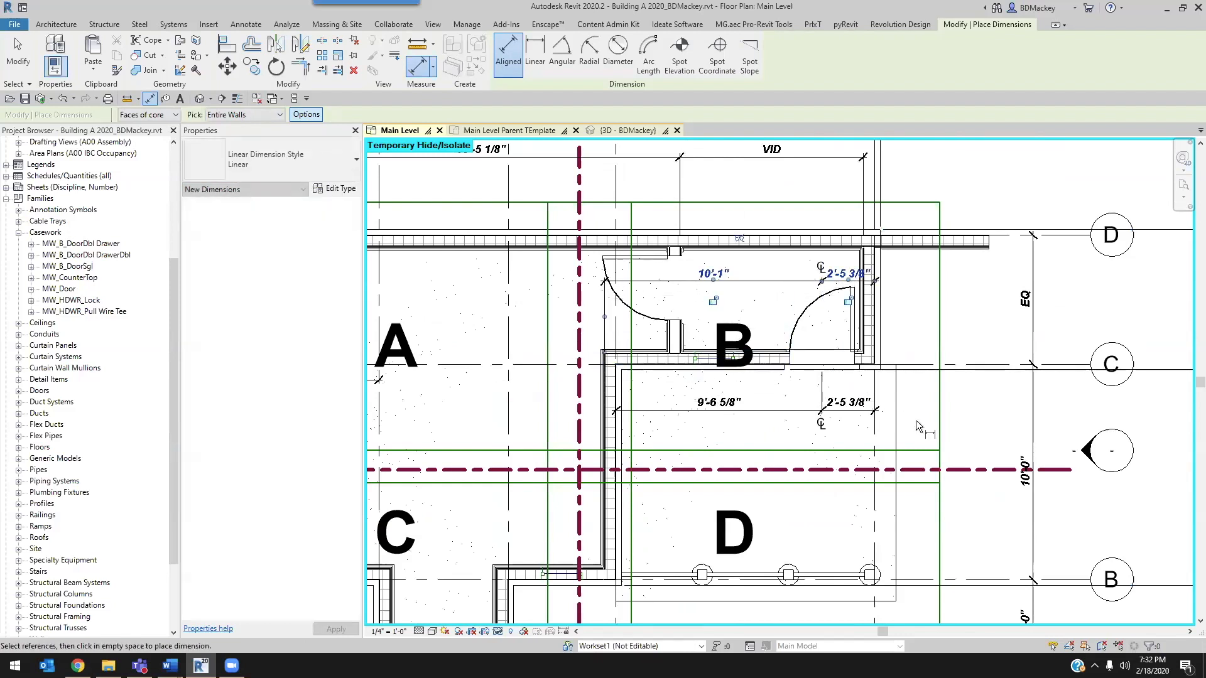
Step: Switch the opening references to widths and dimension the wall below room B, placing the string under the existing 9'-6 5/8" dimension
left_click(306, 114)
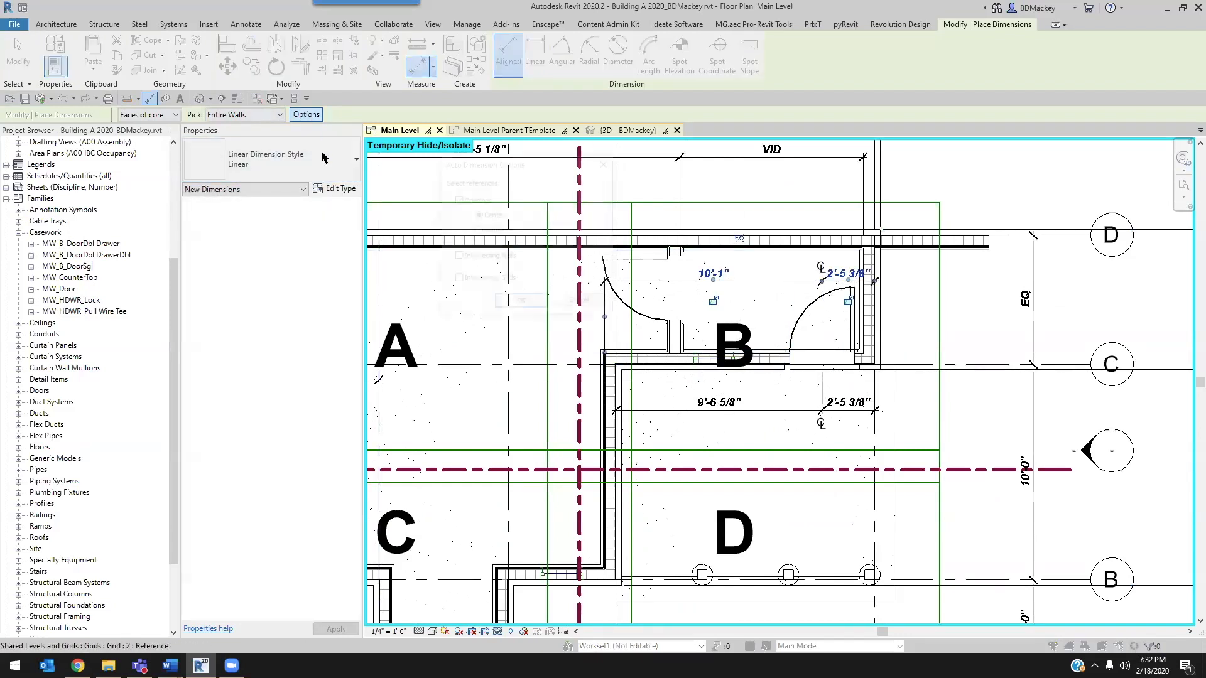
left_click(494, 231)
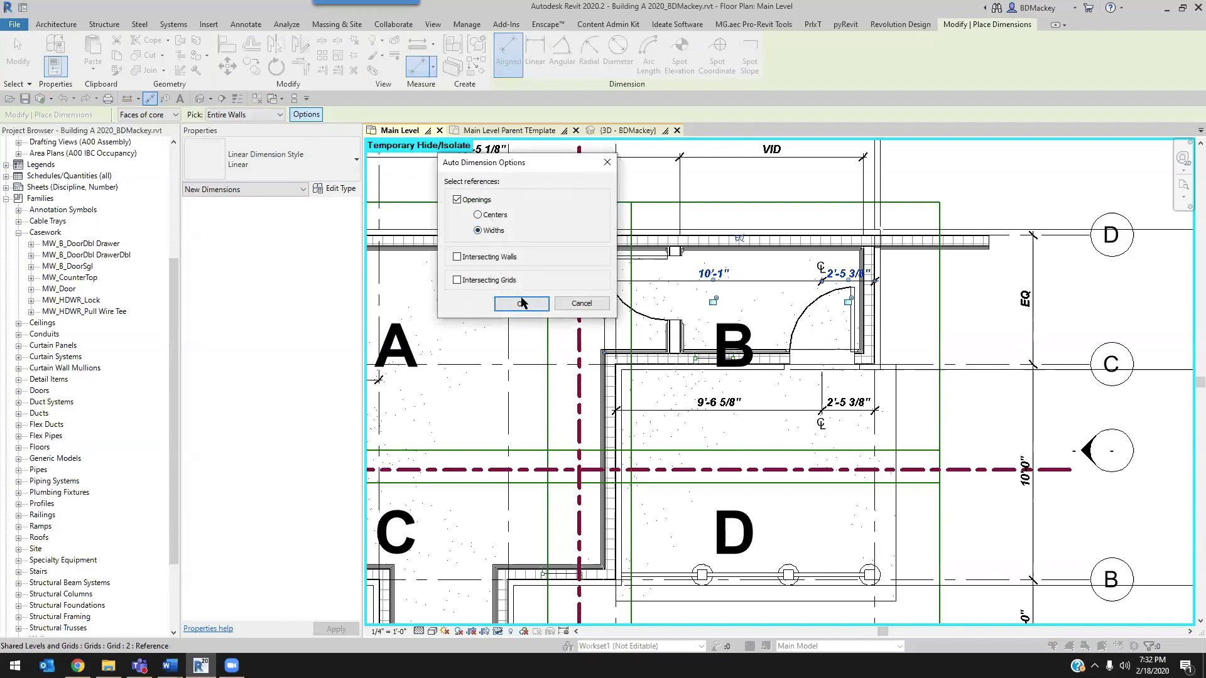
left_click(521, 303)
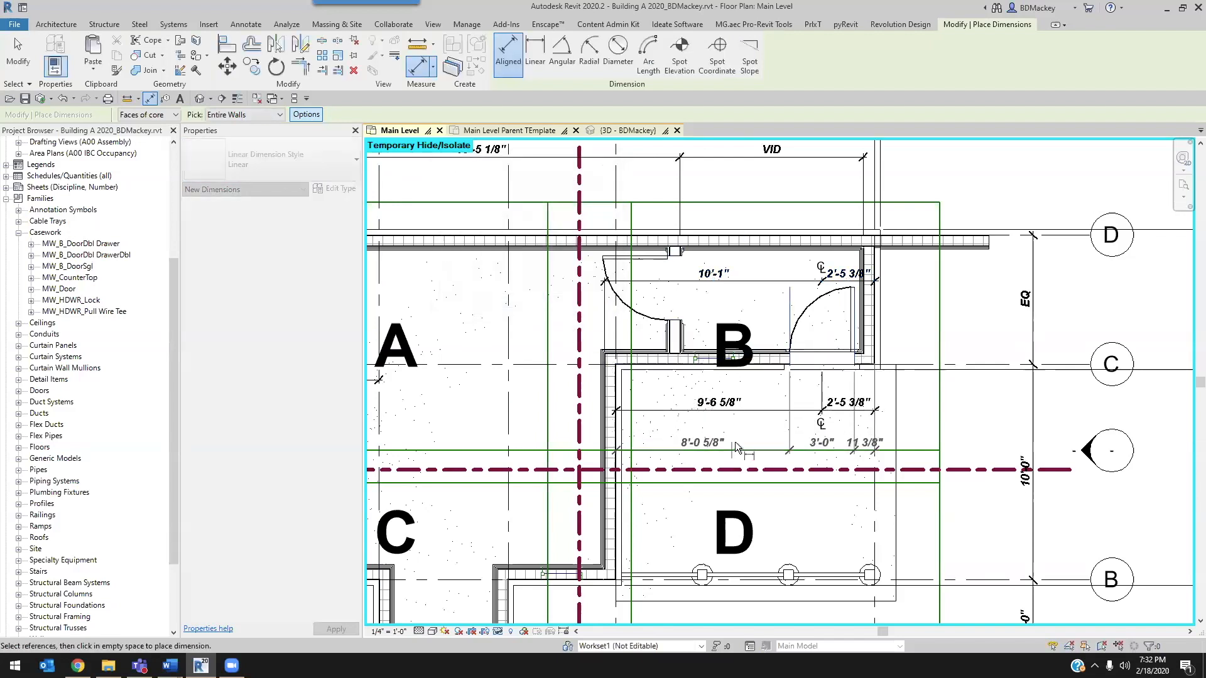
left_click(785, 443)
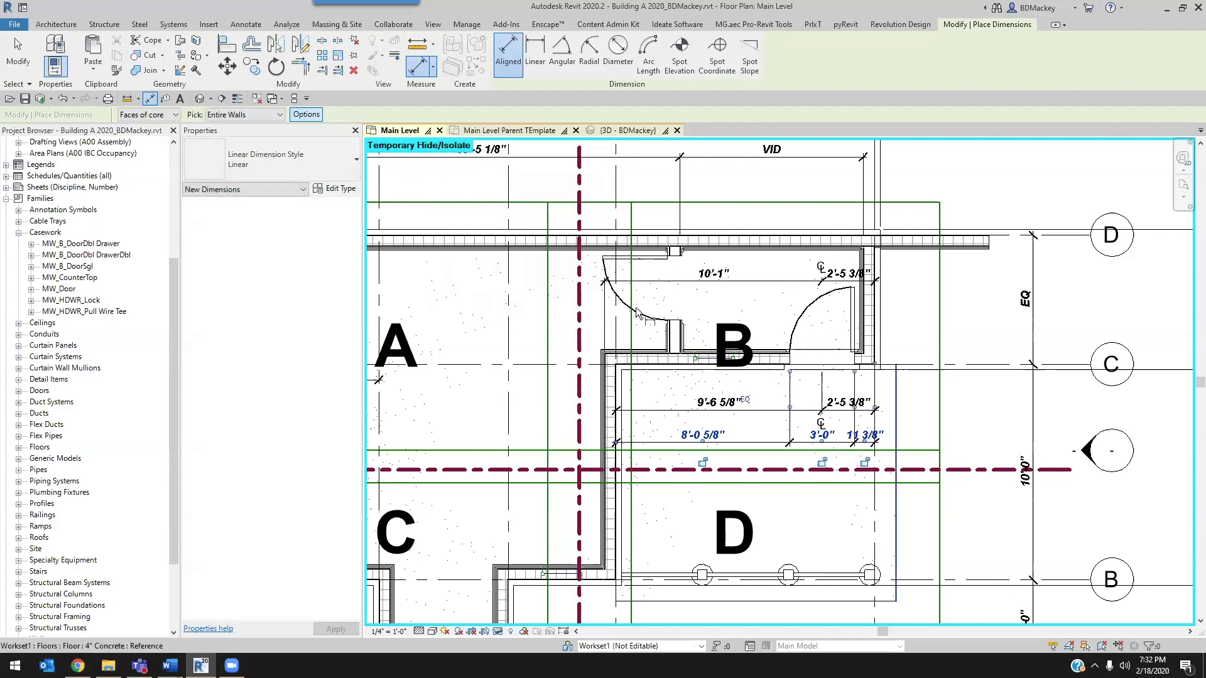
scroll(752, 314, "down", 1)
scroll(750, 310, "down", 3)
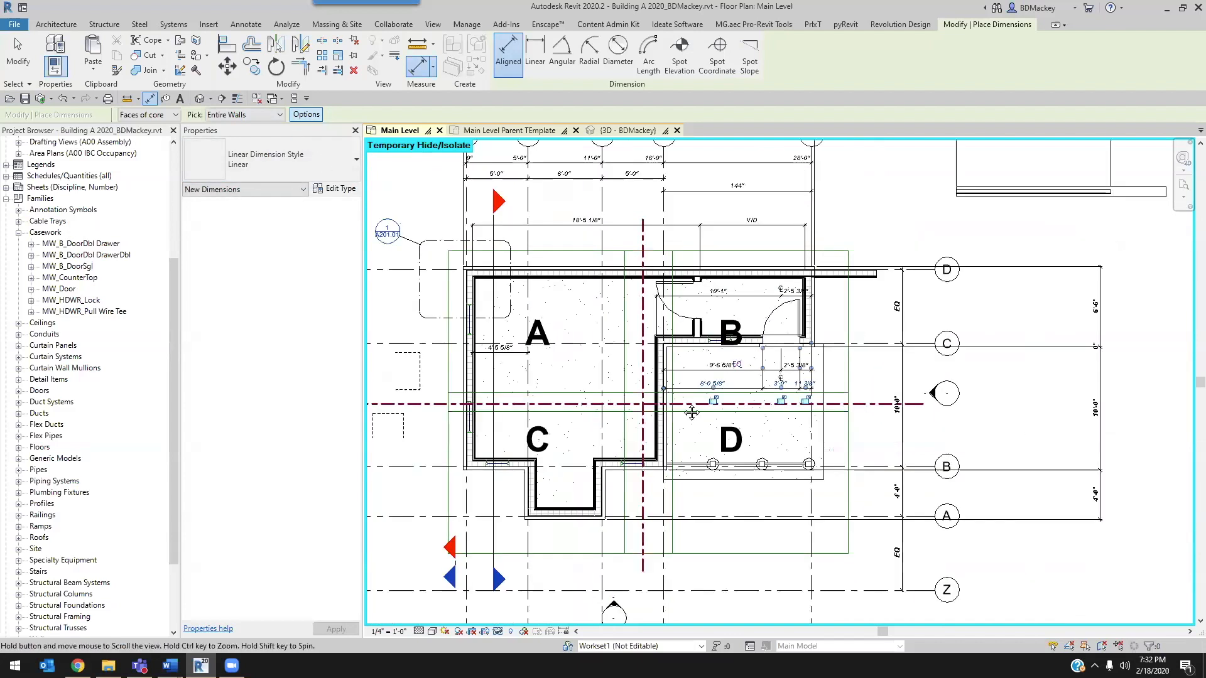
middle_click_drag(692, 412, 590, 547)
key("Escape")
key("Escape")
Step: Draw a horizontal Stacked Wall 1 across grids JJ, KK, LL and MM, extending past both outer grids
scroll(853, 221, "down", 1)
middle_click_drag(880, 321, 877, 423)
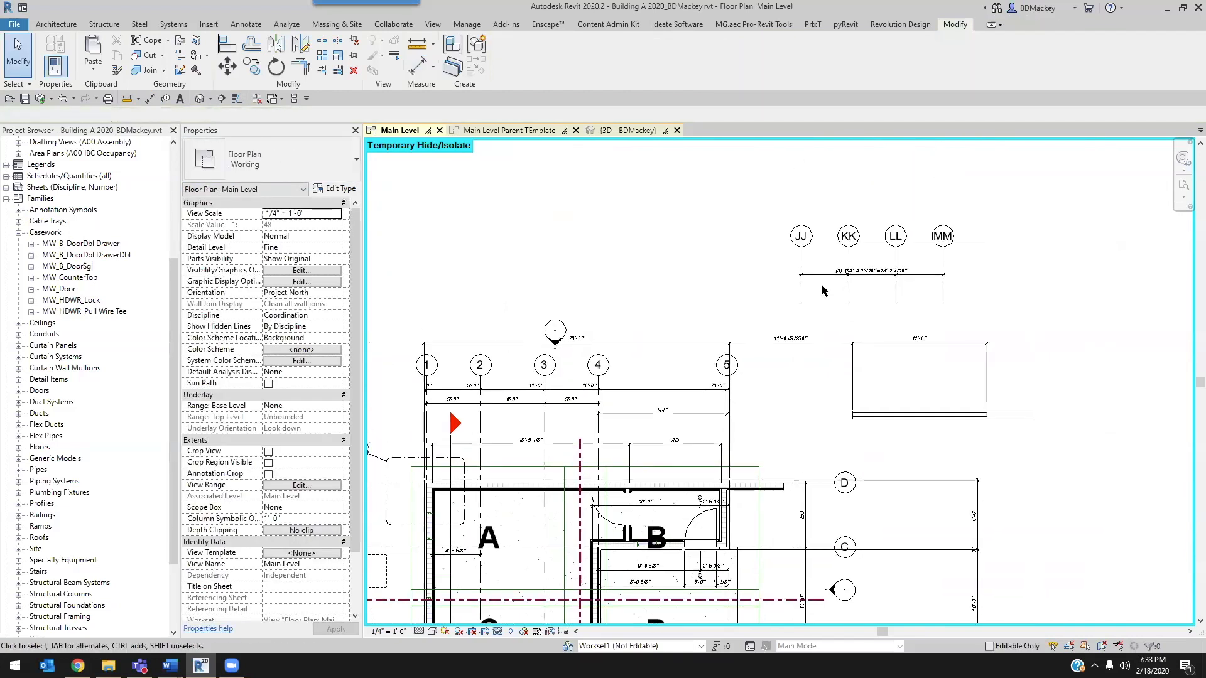
left_click(817, 278)
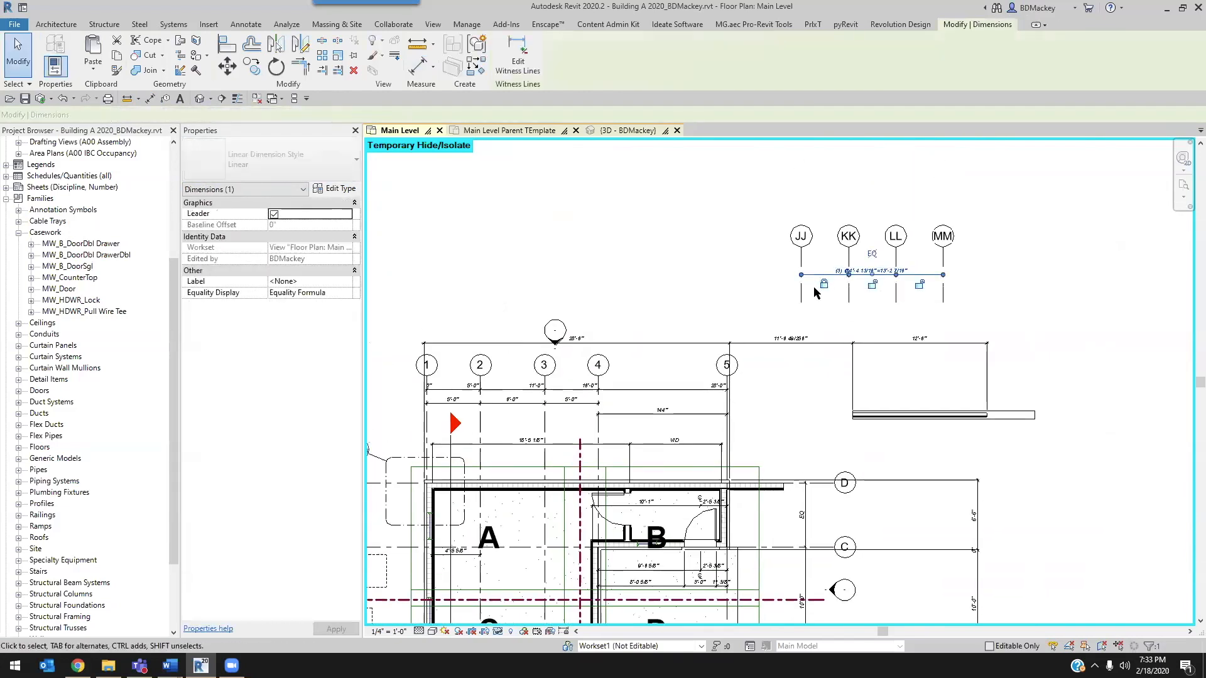
left_click(842, 317)
key("w")
key("a")
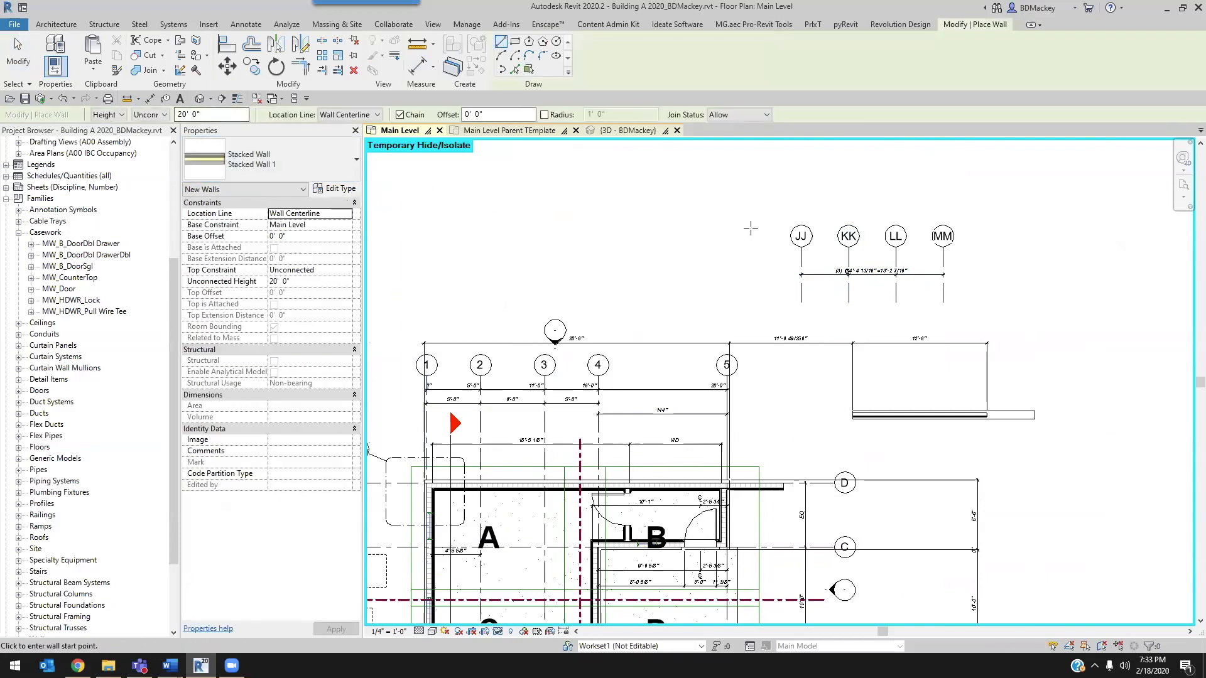
left_click(766, 257)
key("Escape")
key("Escape")
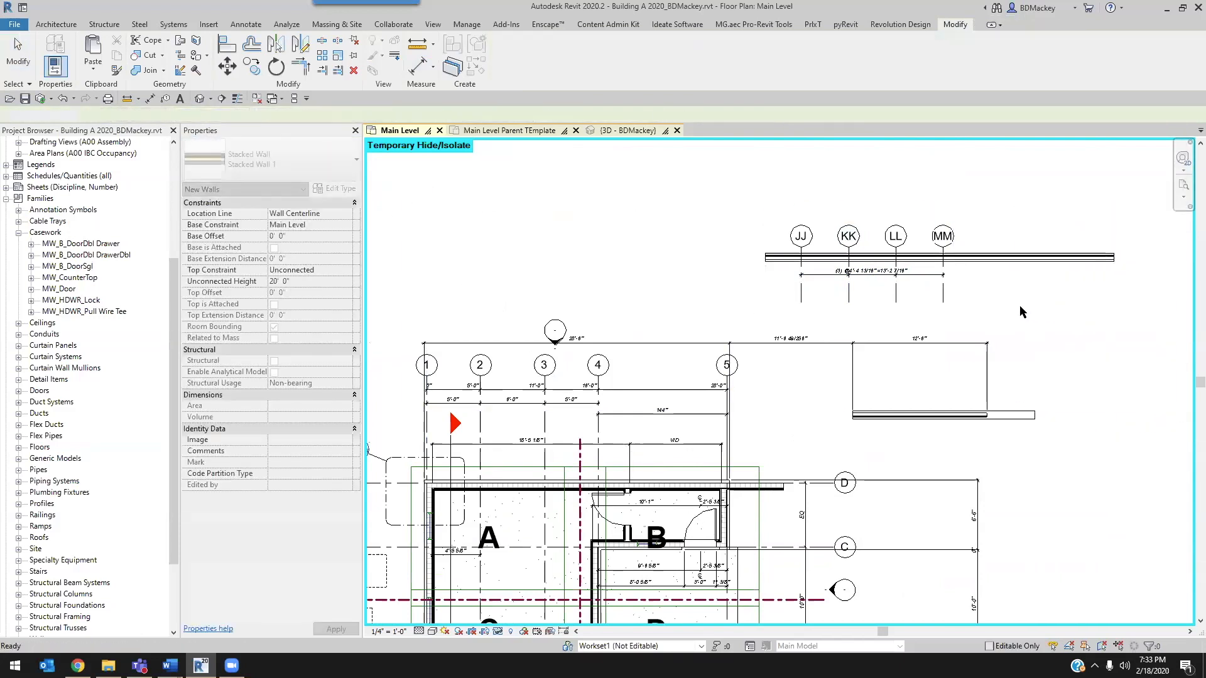
Step: Start an aligned dimension for entire walls with only intersecting grids included as references and openings turned off
key("d")
key("i")
left_click(262, 115)
left_click(270, 114)
left_click(306, 114)
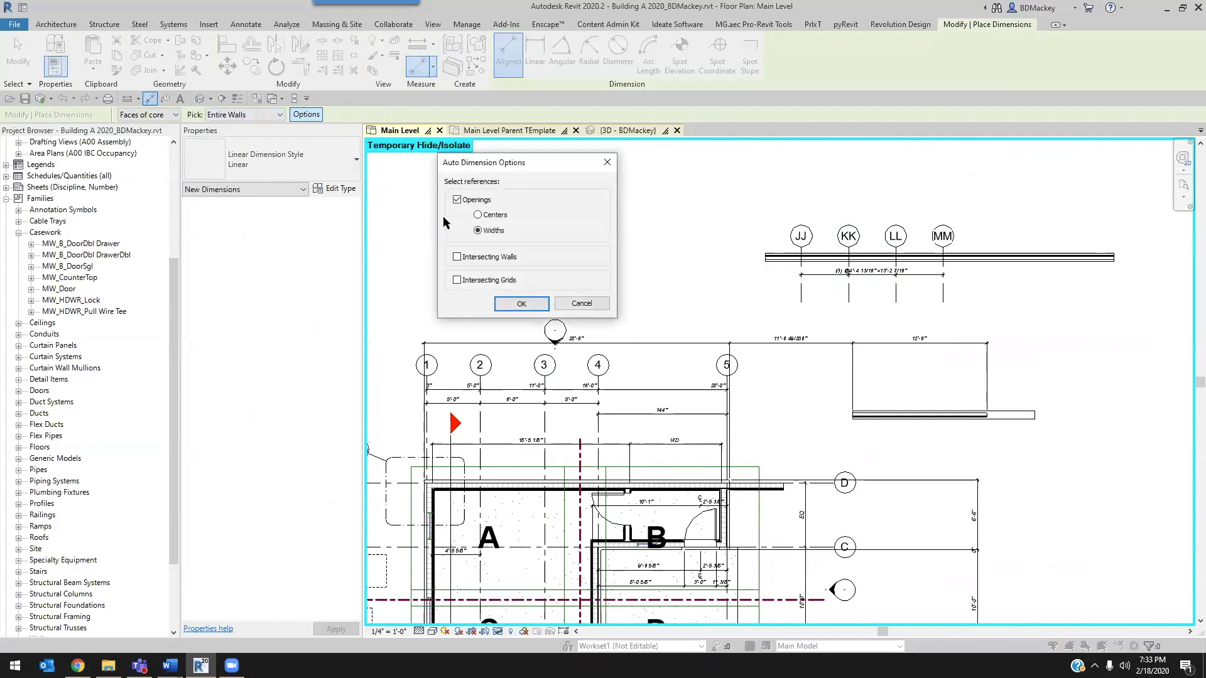
left_click(457, 200)
left_click(456, 281)
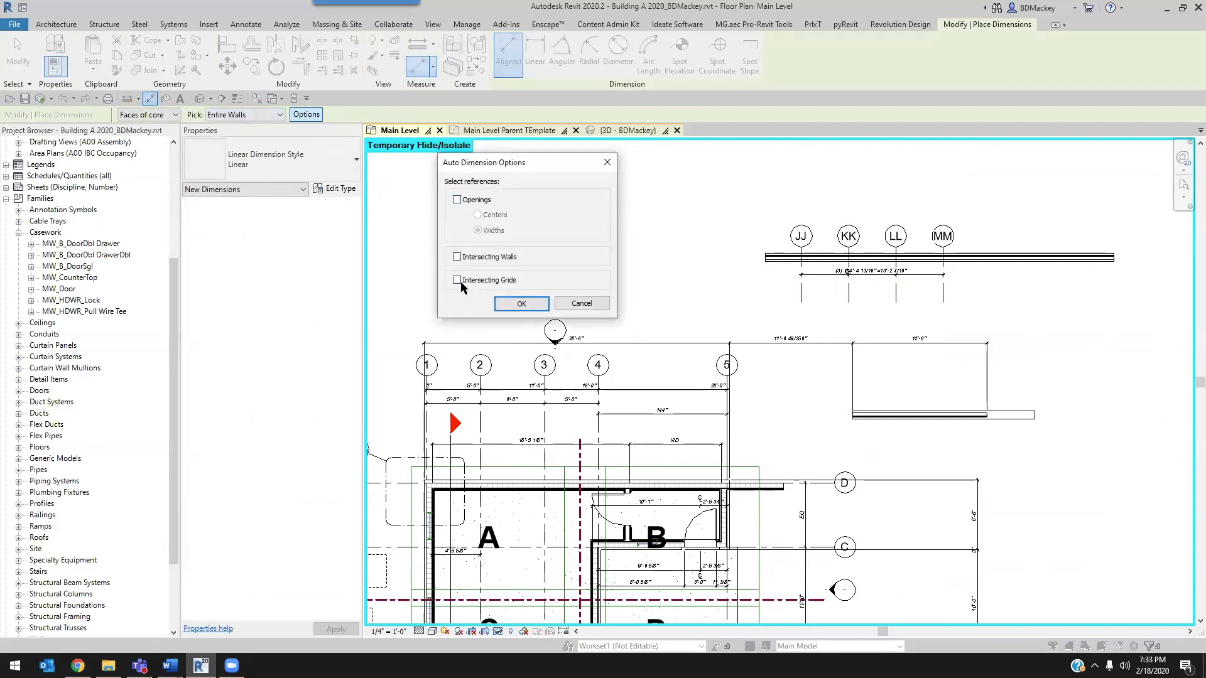
left_click(521, 303)
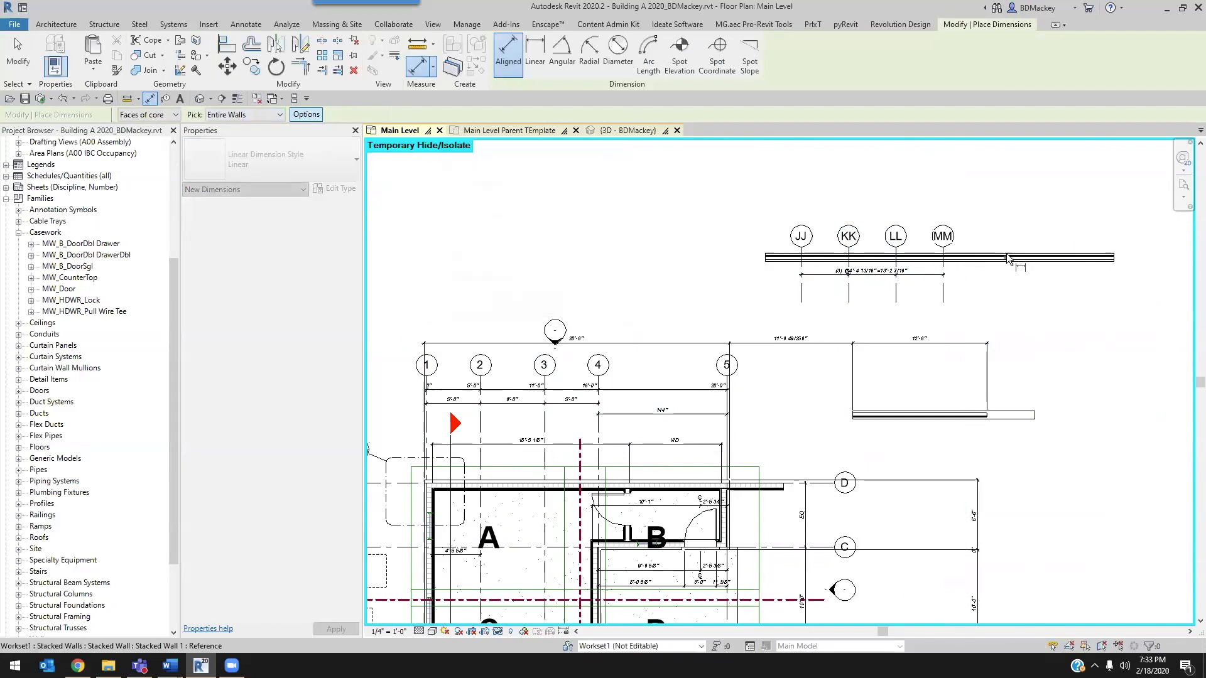
Step: Check that intersecting grids are included, and dimension the new stacked wall with its string placed above grid bubbles JJ to MM
left_click(307, 114)
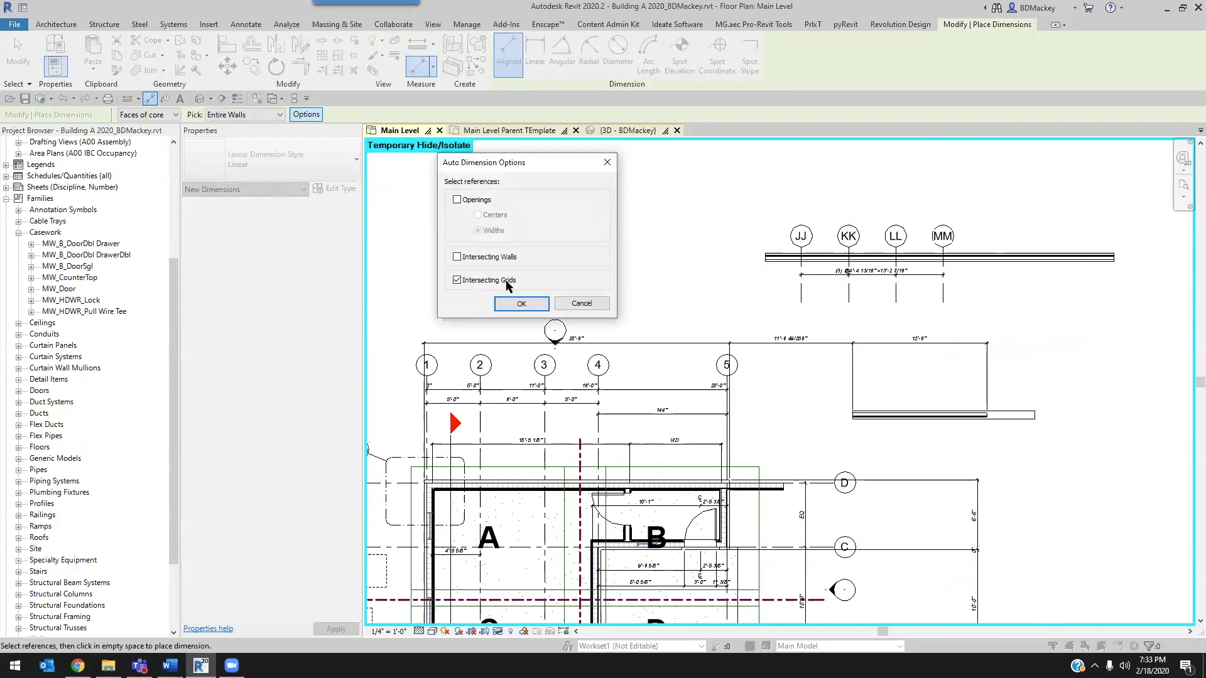
left_click(521, 304)
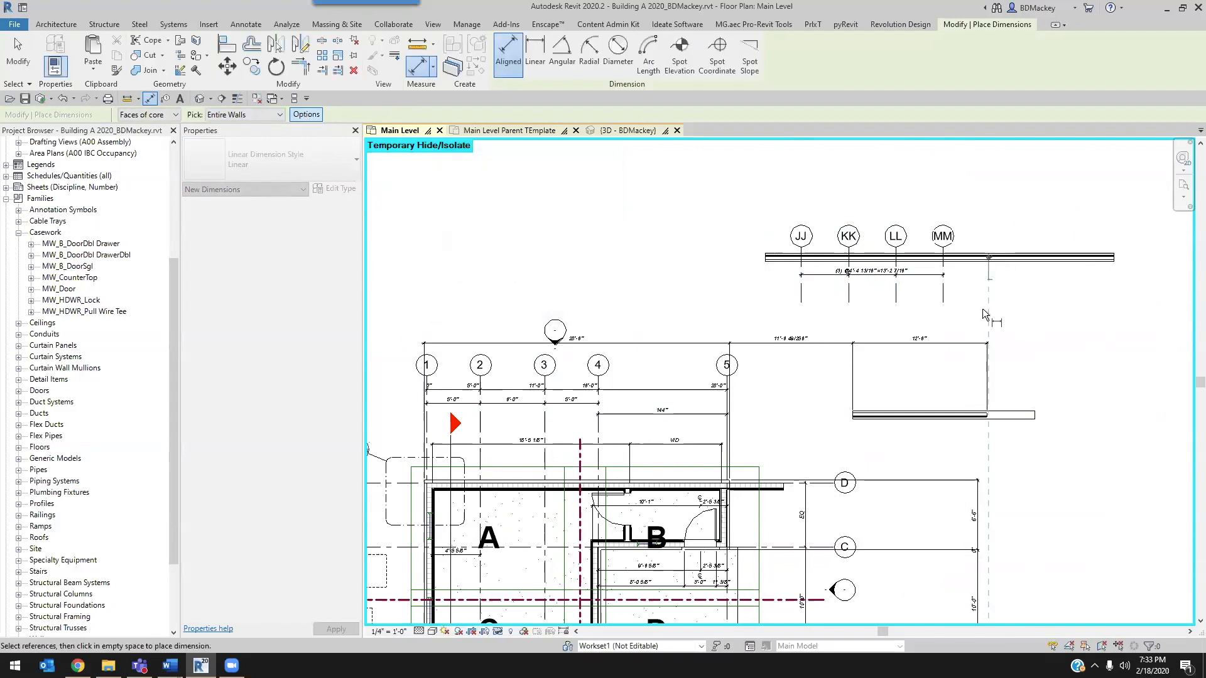
left_click(984, 258)
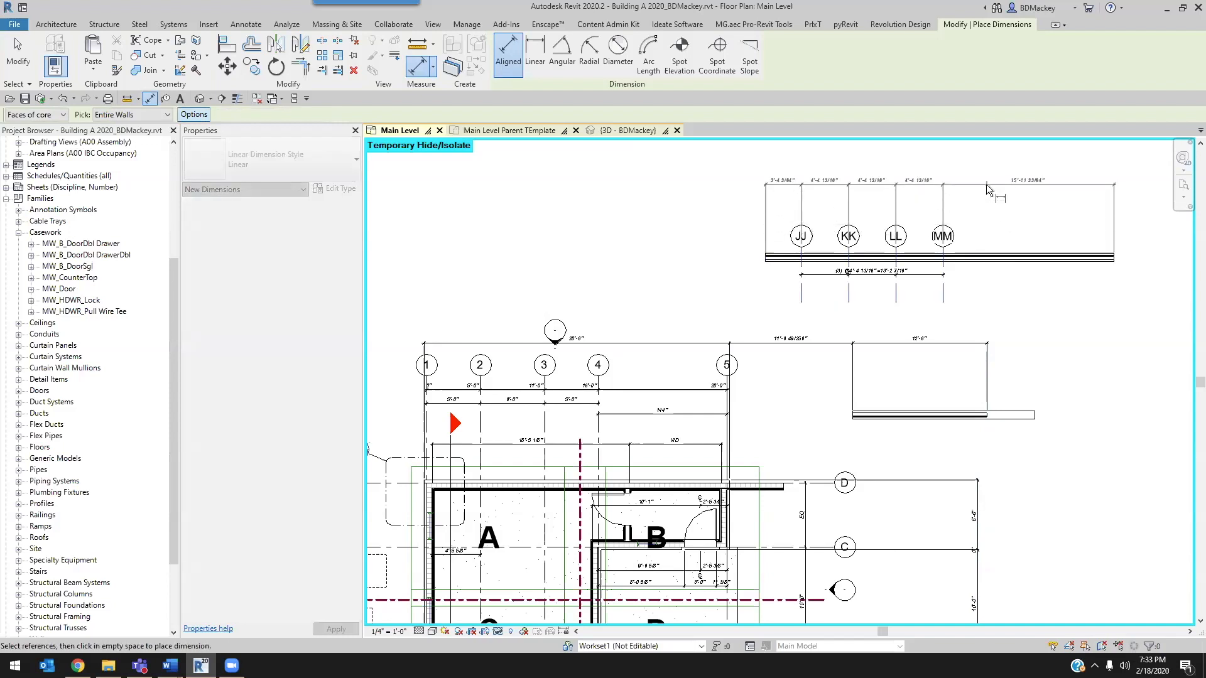
left_click(986, 183)
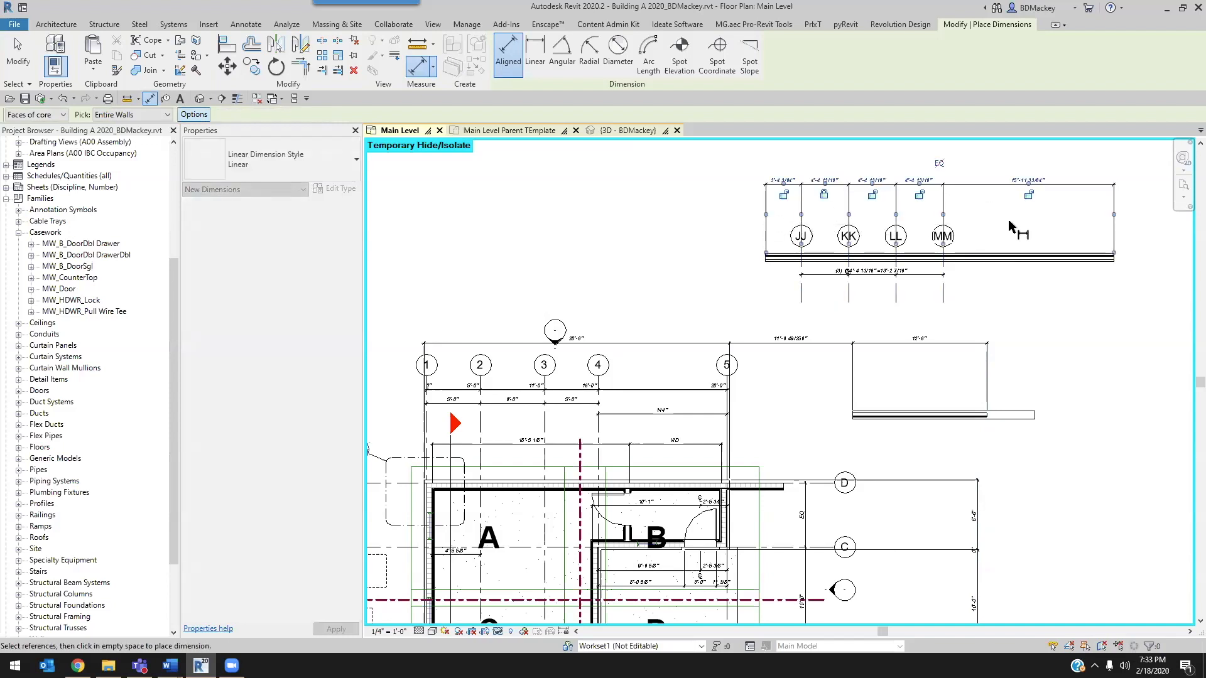
Step: End the dimension command and delete the horizontal stacked wall crossing grids JJ, KK, LL and MM
right_click(990, 214)
left_click(1016, 220)
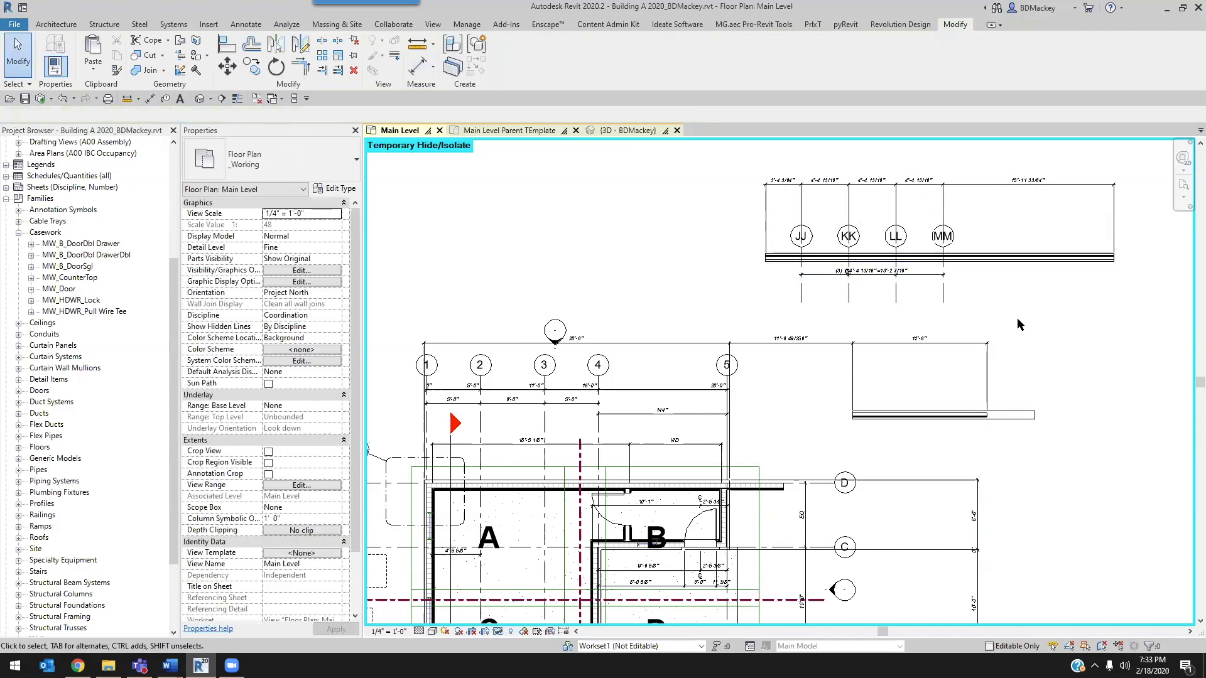
left_click(1024, 258)
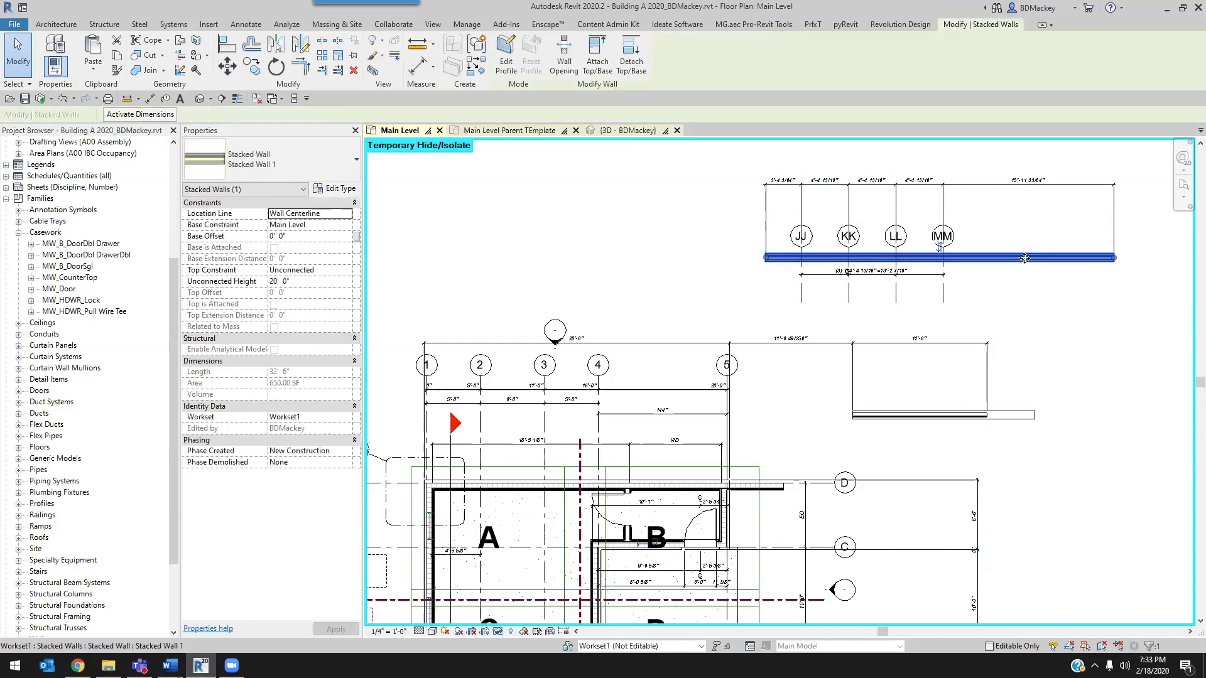
left_click(1016, 275)
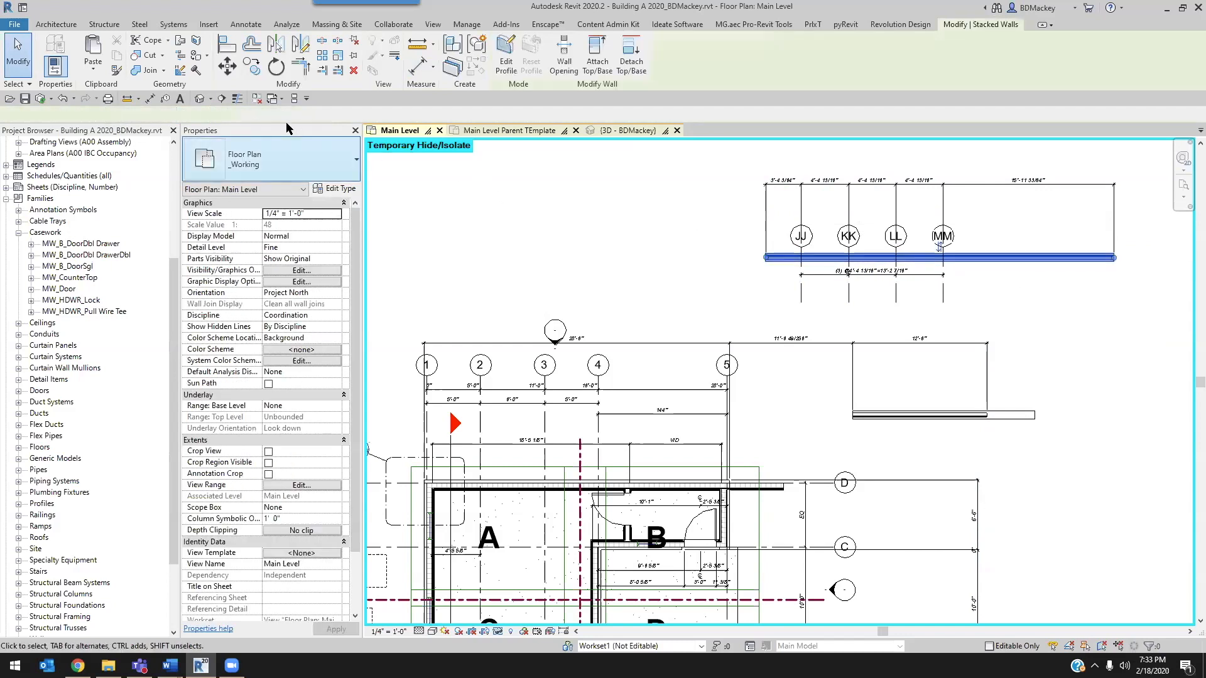
left_click(354, 70)
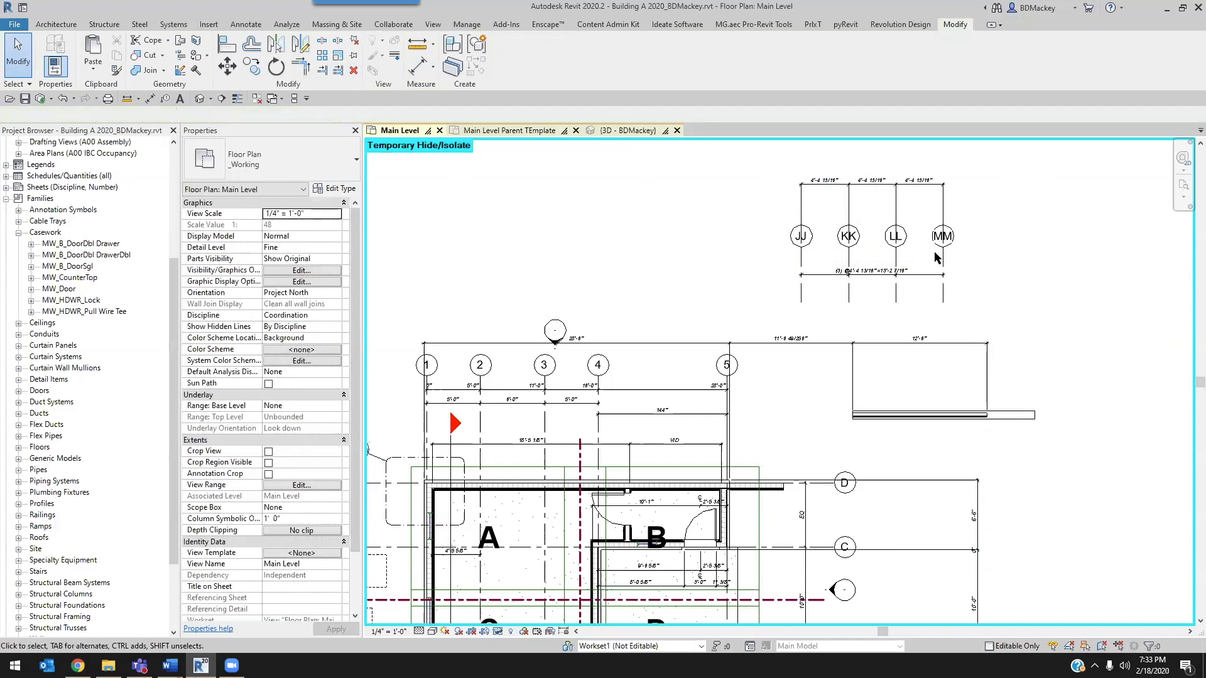
Step: Auto-dimension the entire exterior wall above rooms A and B using only intersecting walls as references, placing the string just above the wall
middle_click_drag(767, 411, 895, 306)
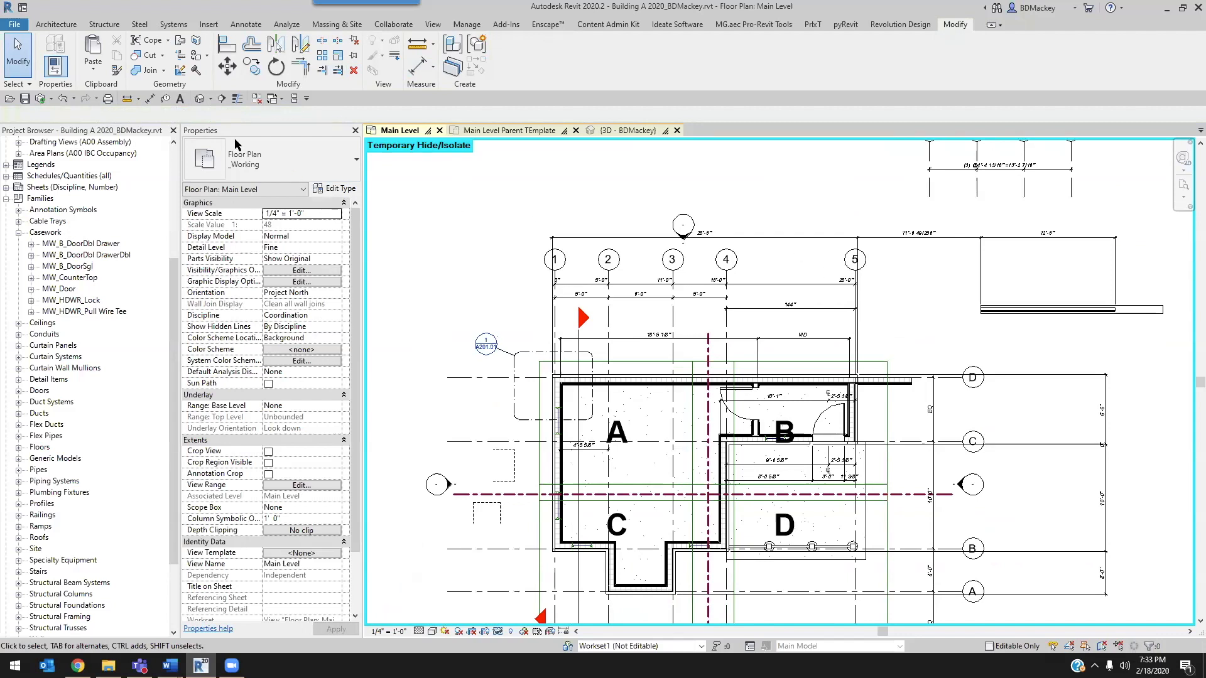
left_click(417, 66)
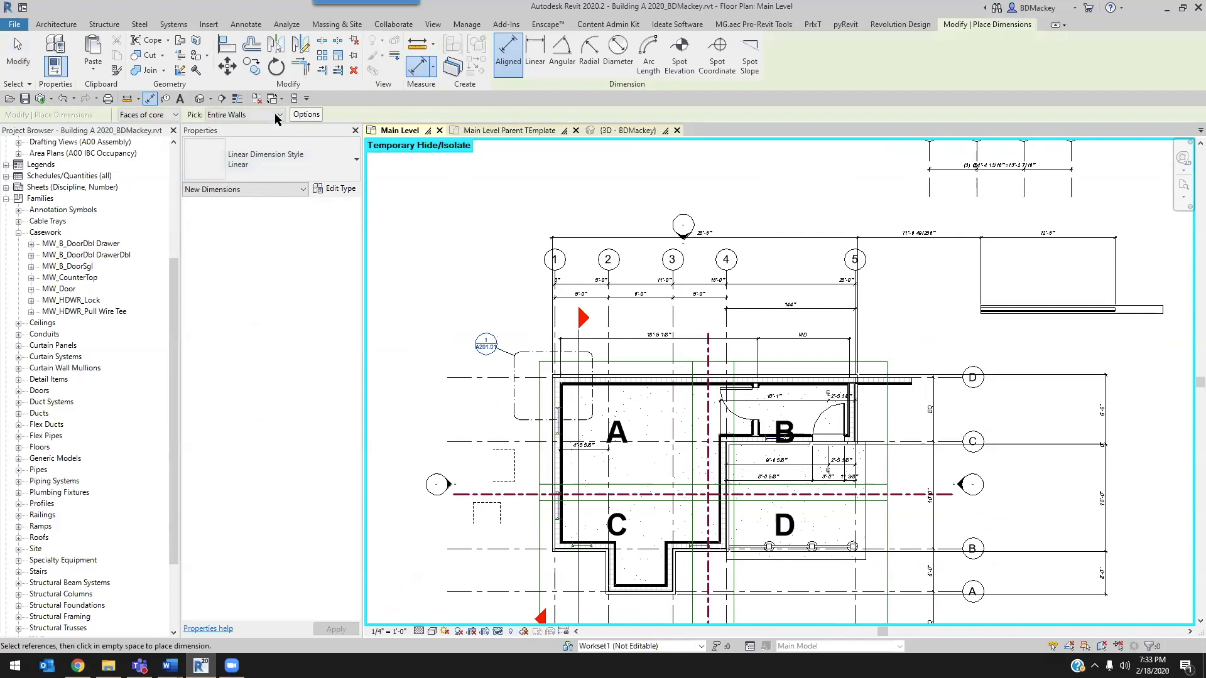
left_click(306, 116)
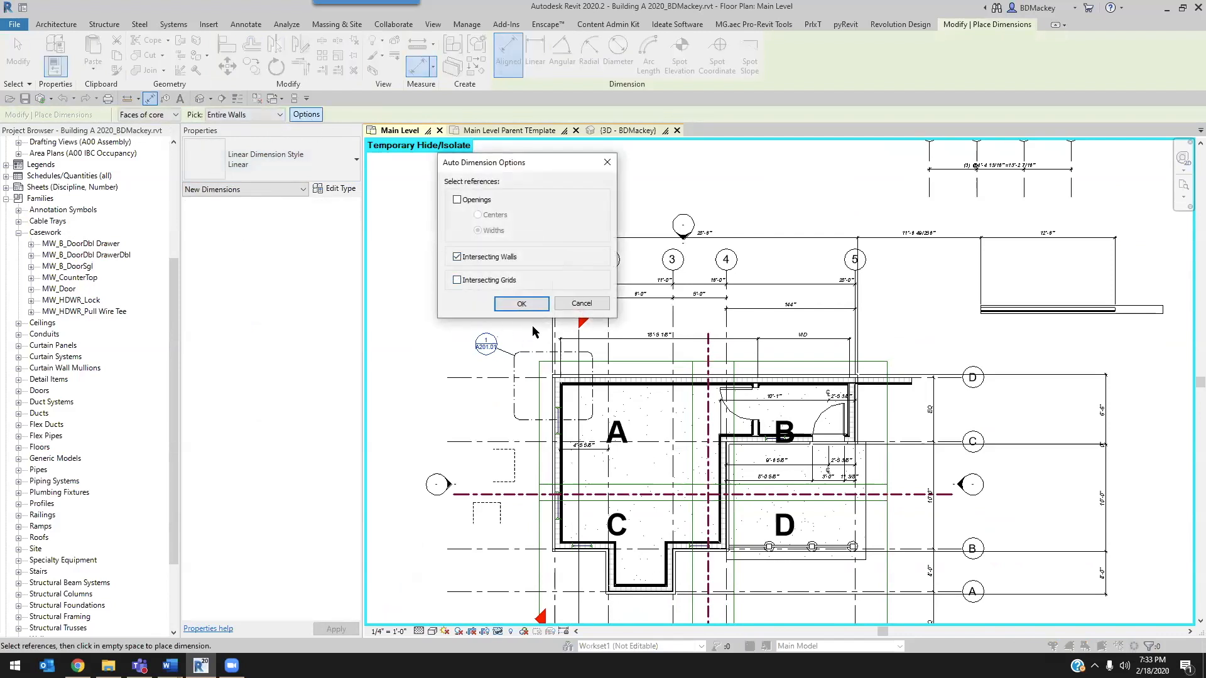
left_click(522, 304)
scroll(815, 384, "up", 3)
left_click(815, 384)
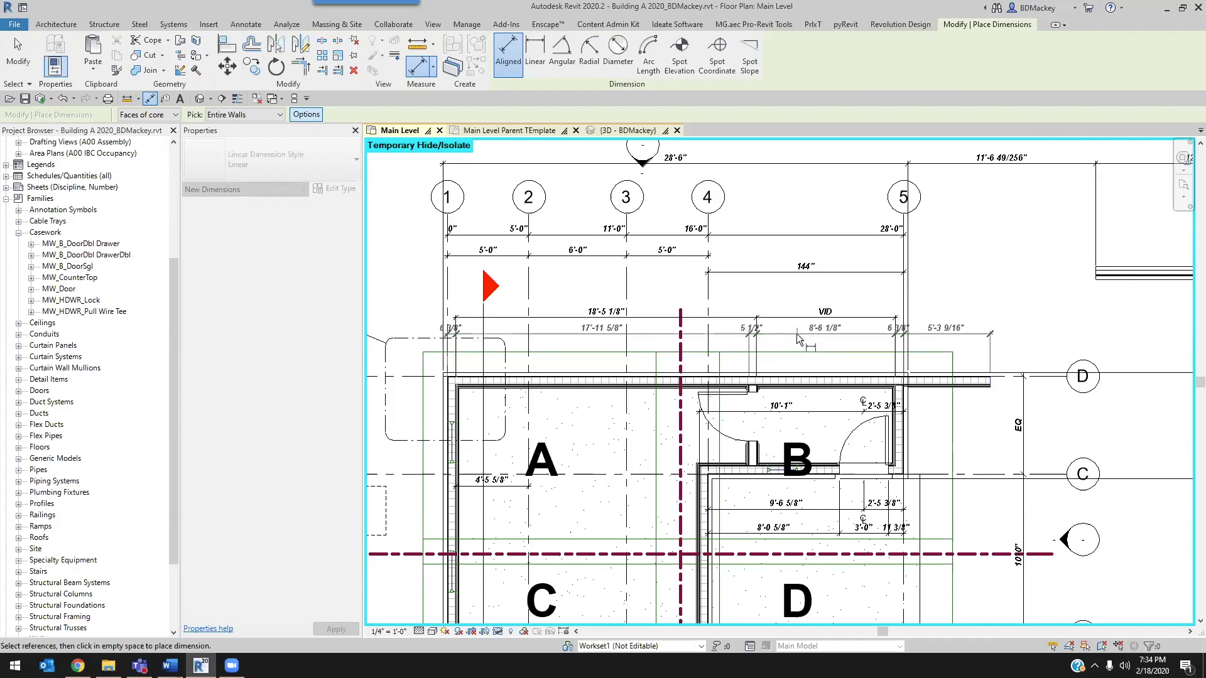
left_click(796, 334)
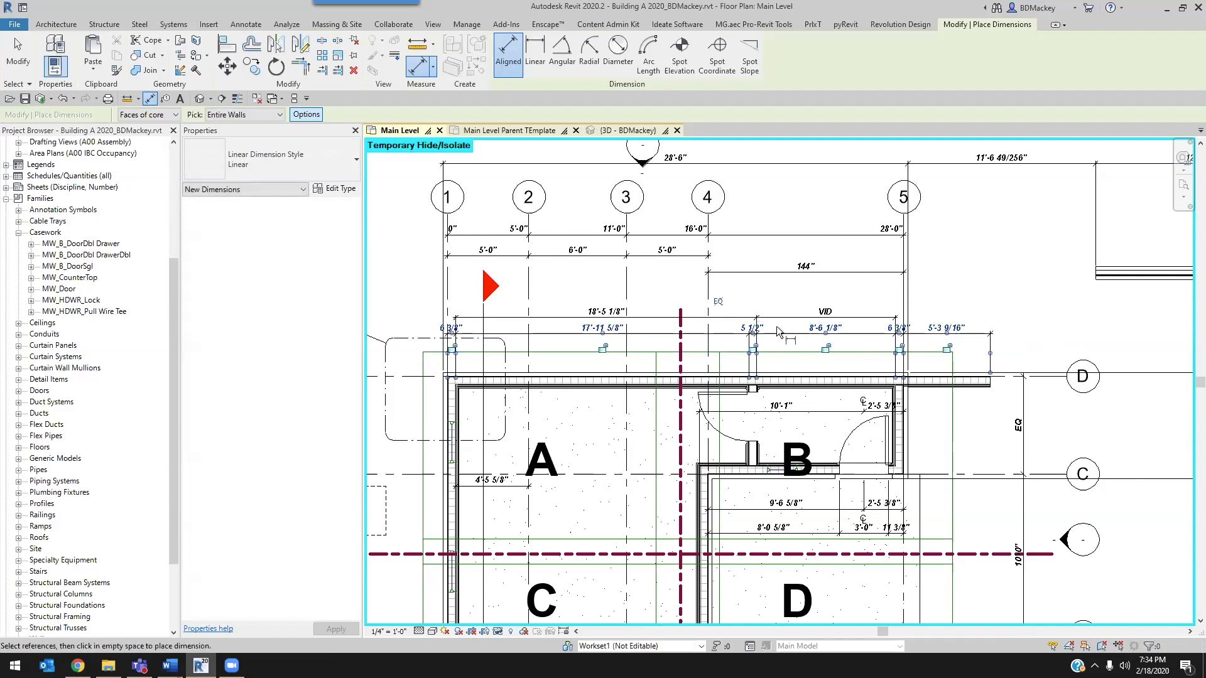
scroll(754, 340, "up", 2)
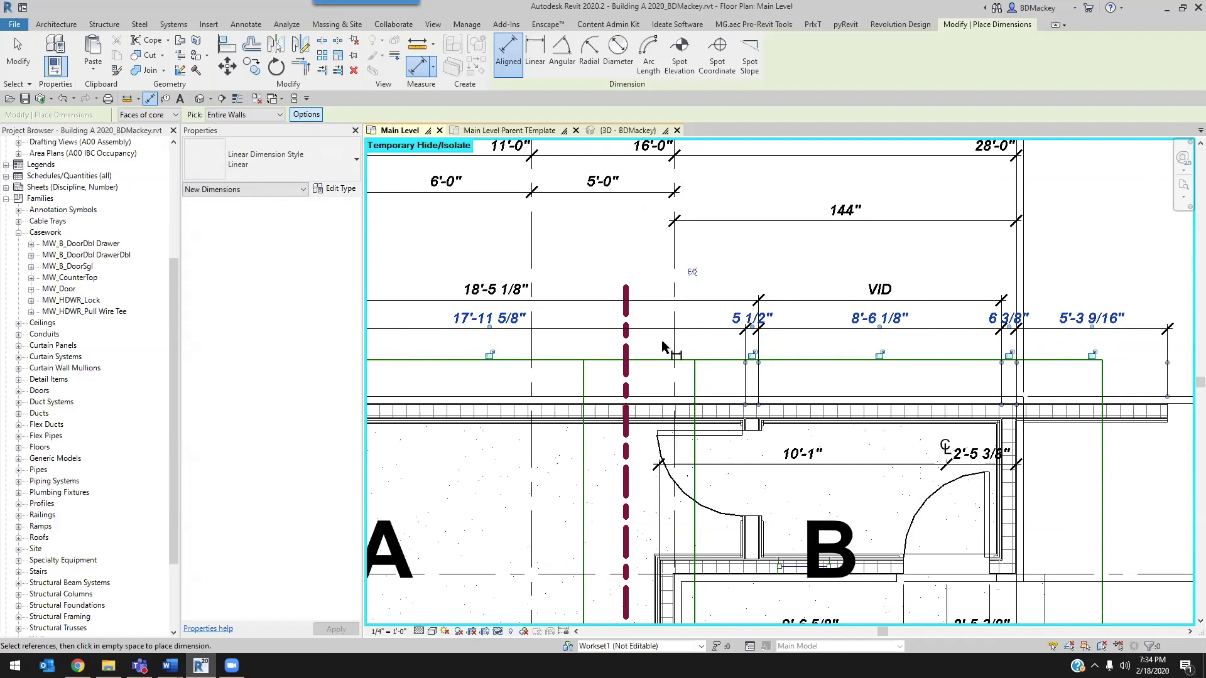
scroll(661, 341, "down", 3)
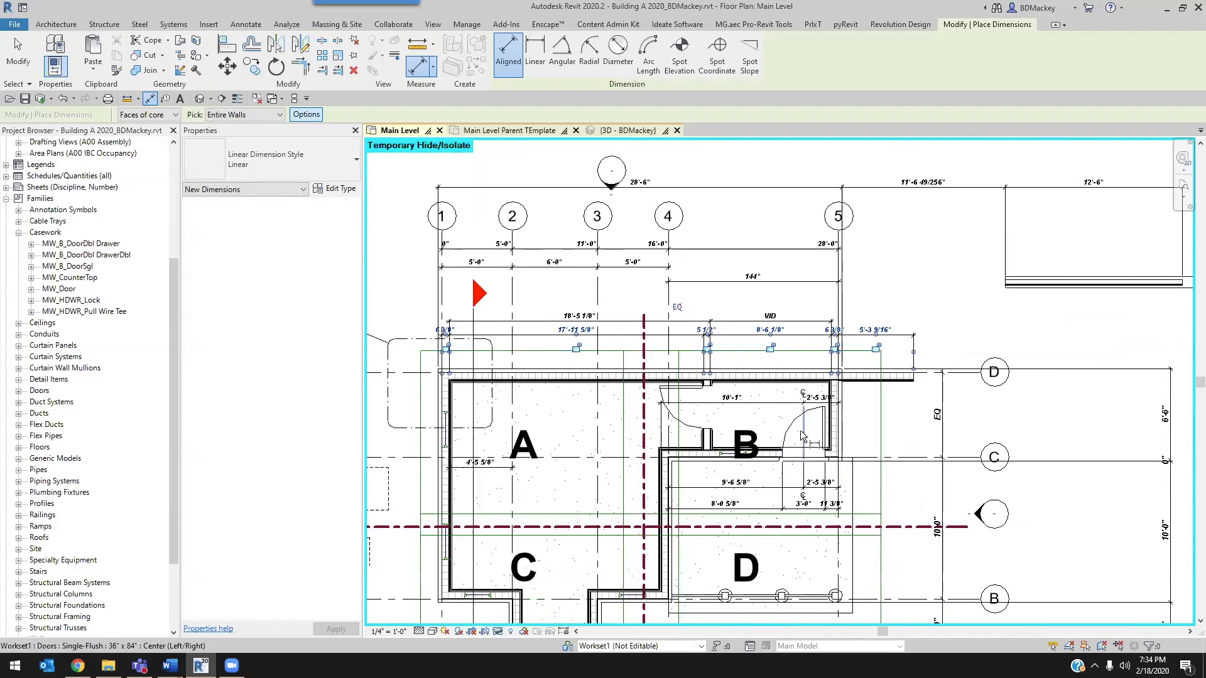
key("Escape")
key("Escape")
Step: Extend the wall between room B and grid 5 upward past the grid D wall, to about 9'-0" long
middle_click_drag(1006, 303, 865, 336)
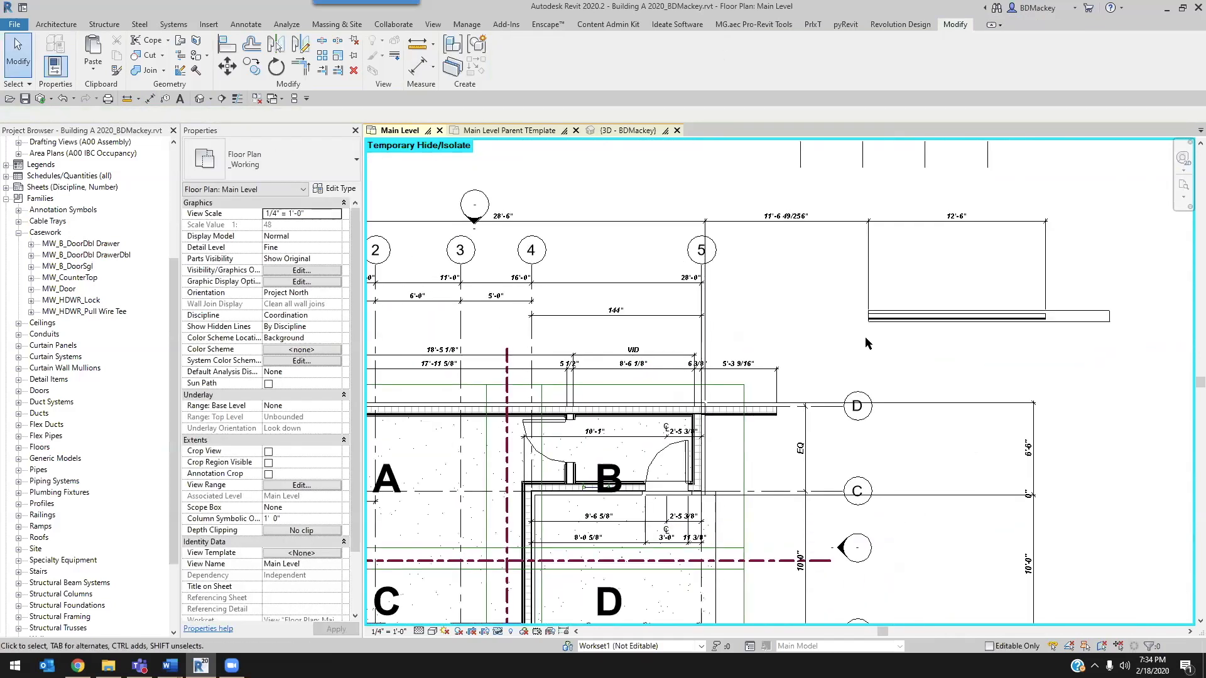
scroll(691, 434, "up", 3)
left_click(691, 421)
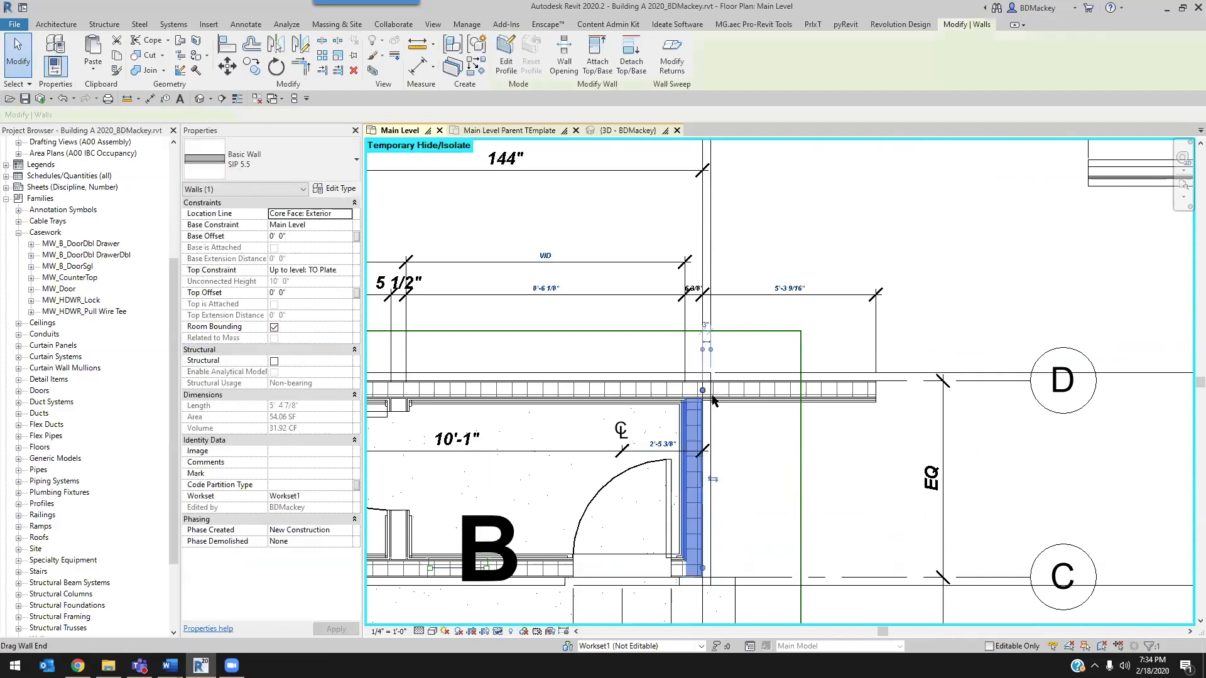
left_click_drag(702, 400, 703, 272)
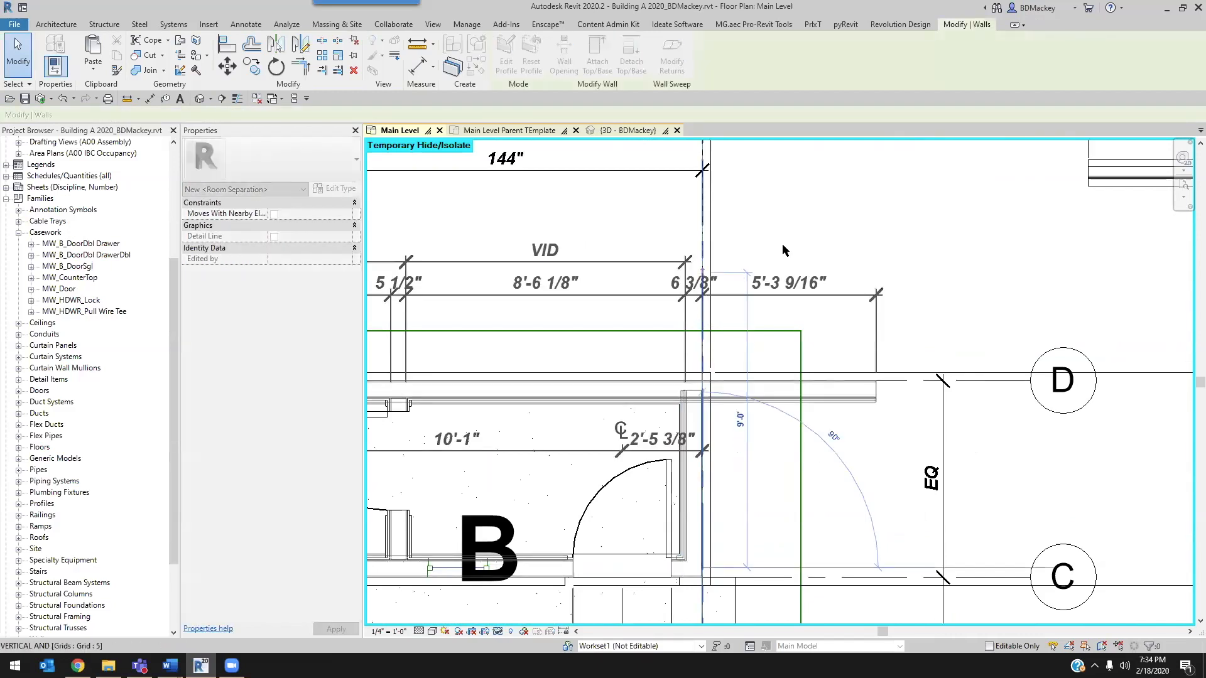
left_click(782, 243)
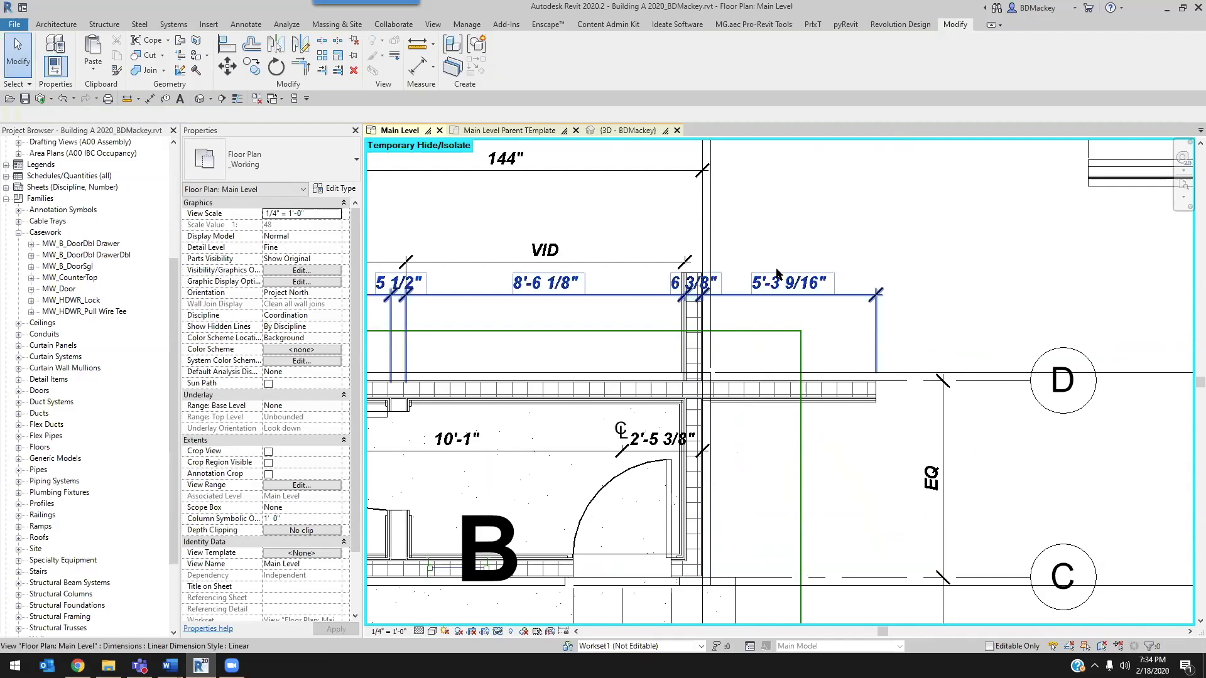
scroll(794, 323, "down", 2)
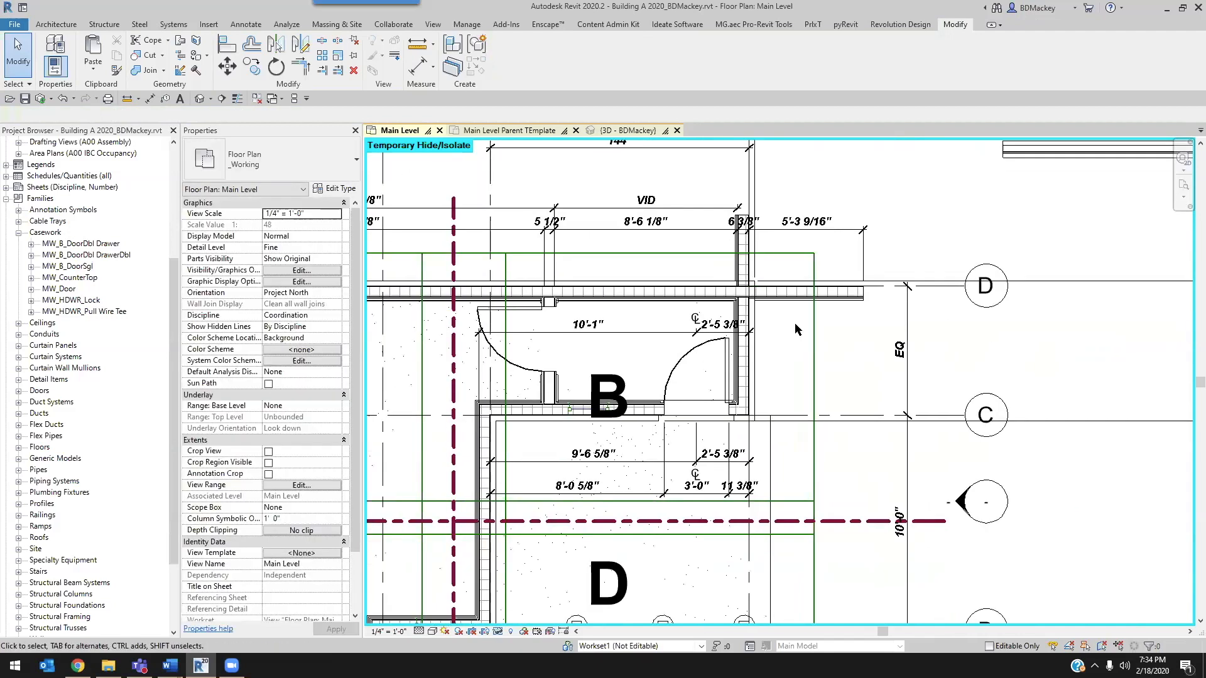
Step: Turn on Show Opening Height in the Linear dimension type used by the string with the 3'-0" door width below room B
scroll(795, 325, "up", 3)
middle_click_drag(747, 490, 780, 386)
left_click(707, 528)
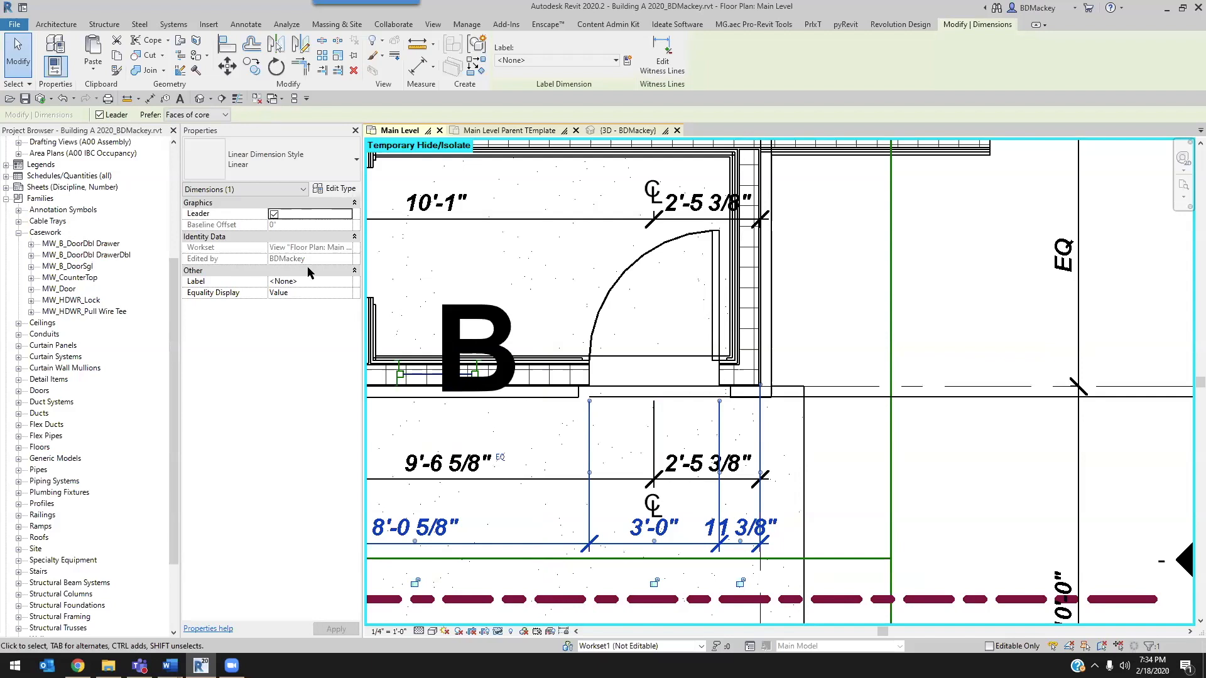
left_click(341, 190)
scroll(588, 409, "down", 5)
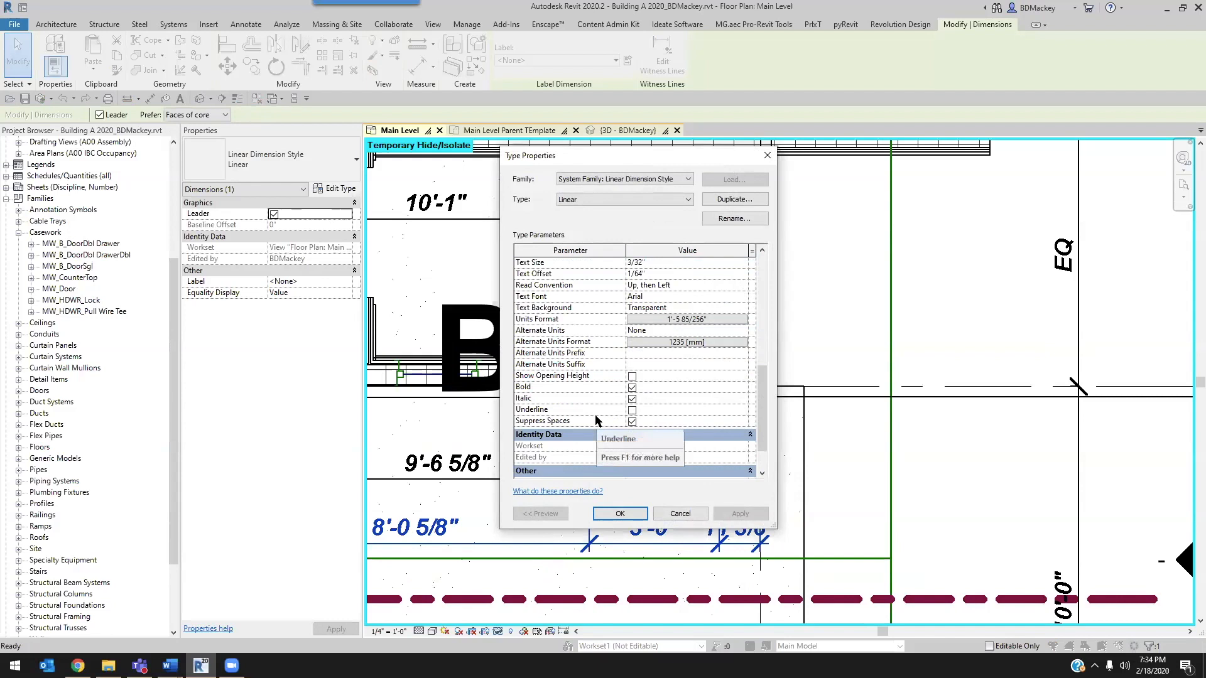
scroll(628, 433, "down", 1)
scroll(646, 427, "up", 3)
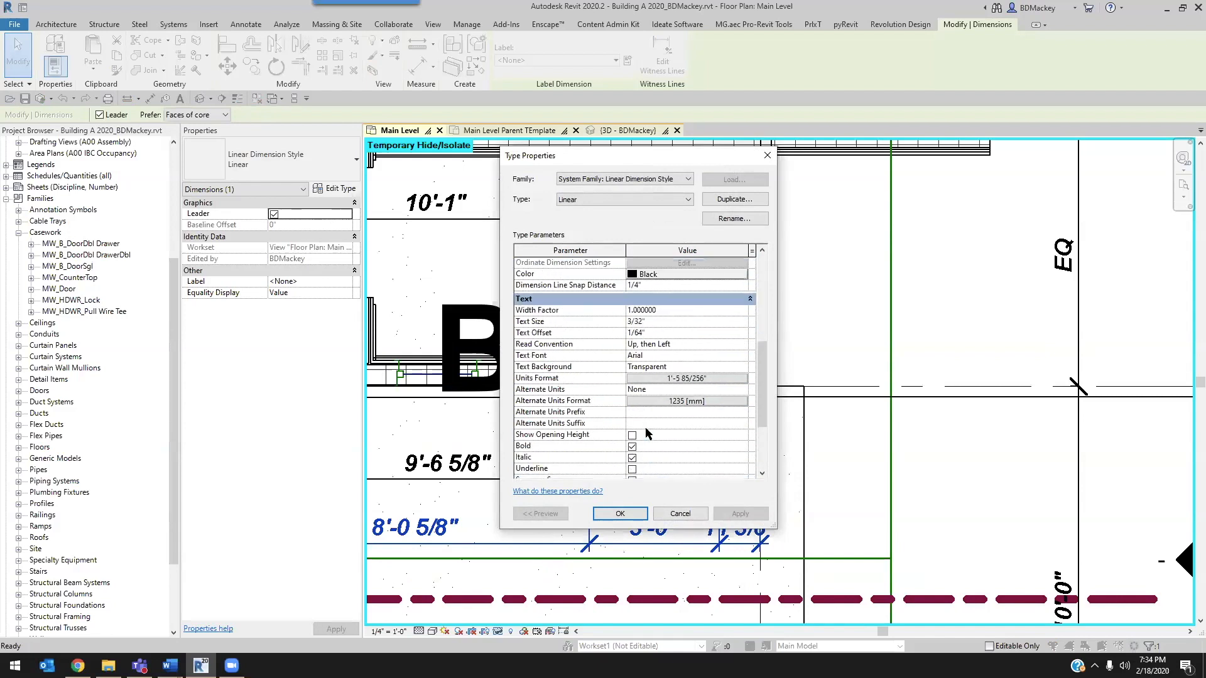
left_click(632, 436)
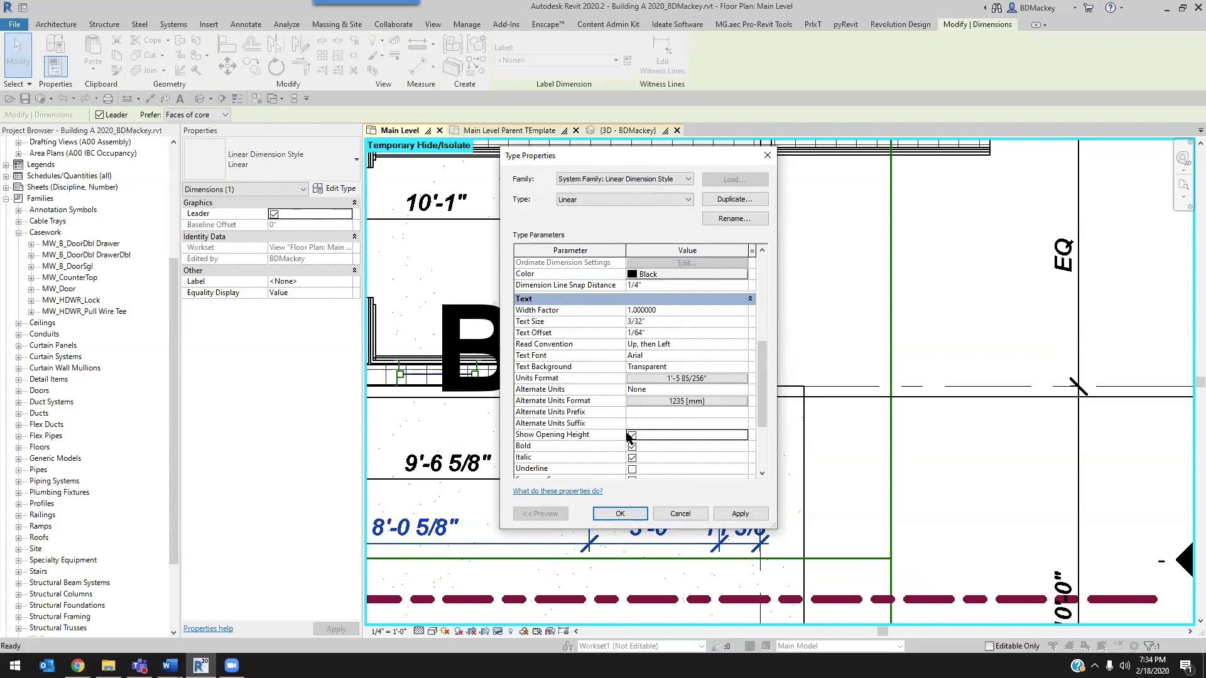
left_click(620, 513)
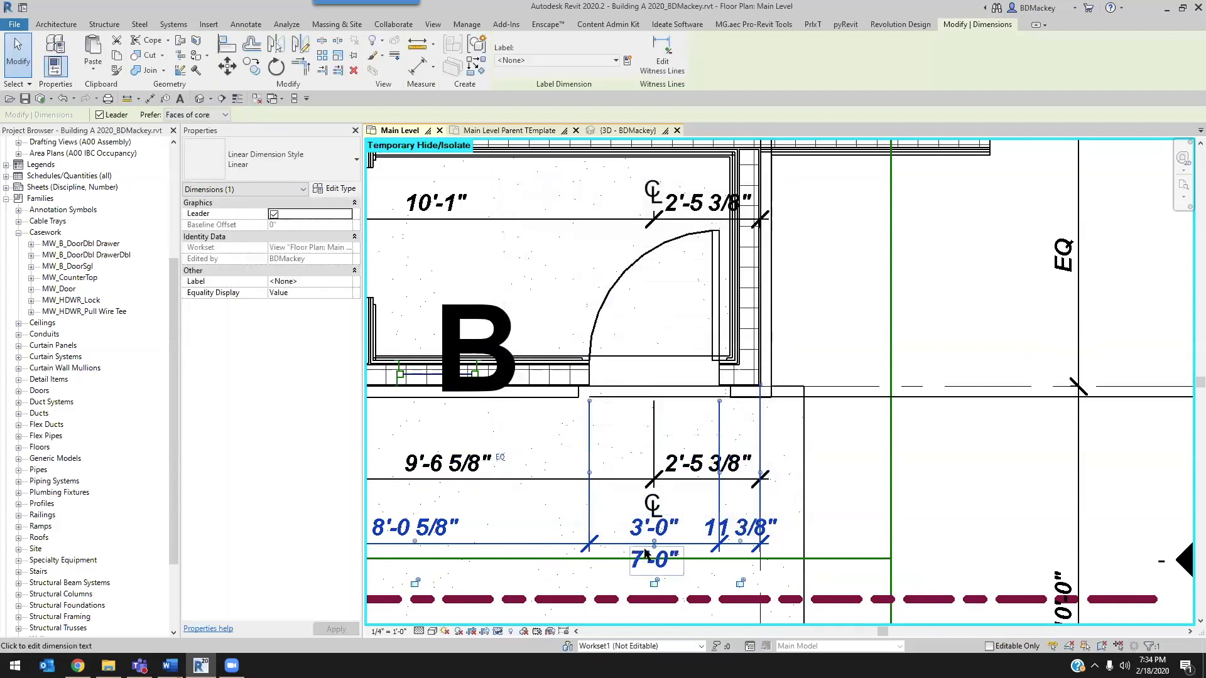
Step: Start an aligned dimension, turn off intersecting walls in the entire-wall references, and switch picking to individual references
middle_click_drag(656, 534, 719, 441)
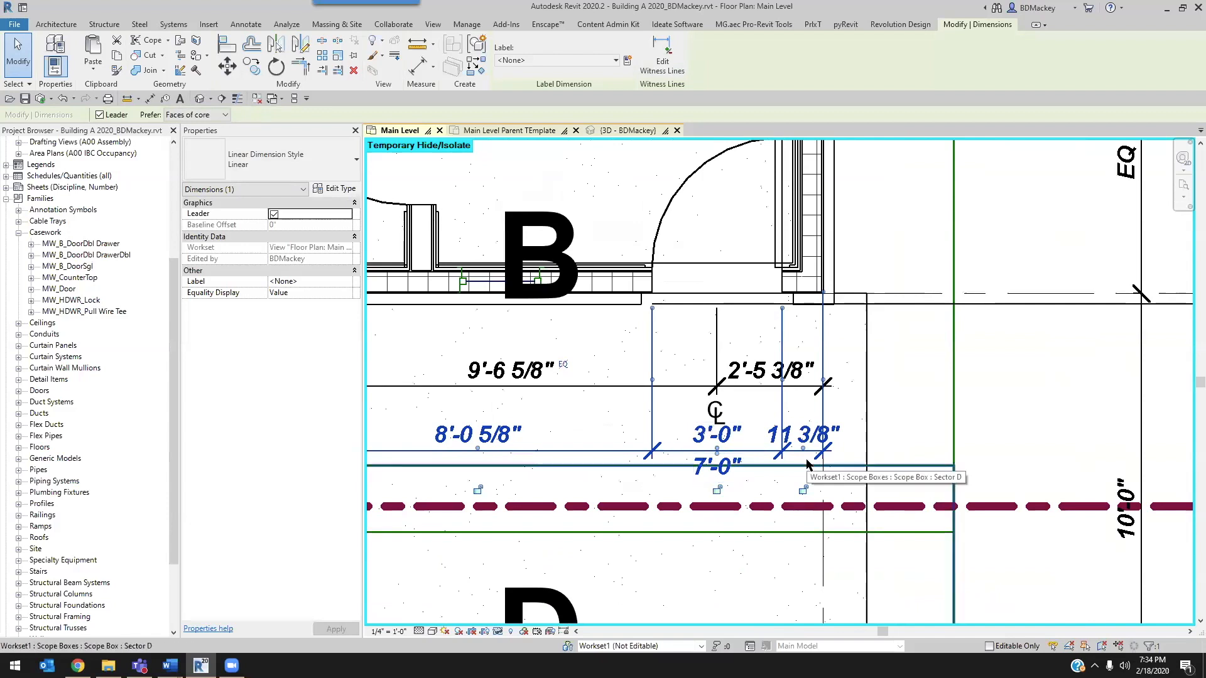
scroll(808, 464, "down", 2)
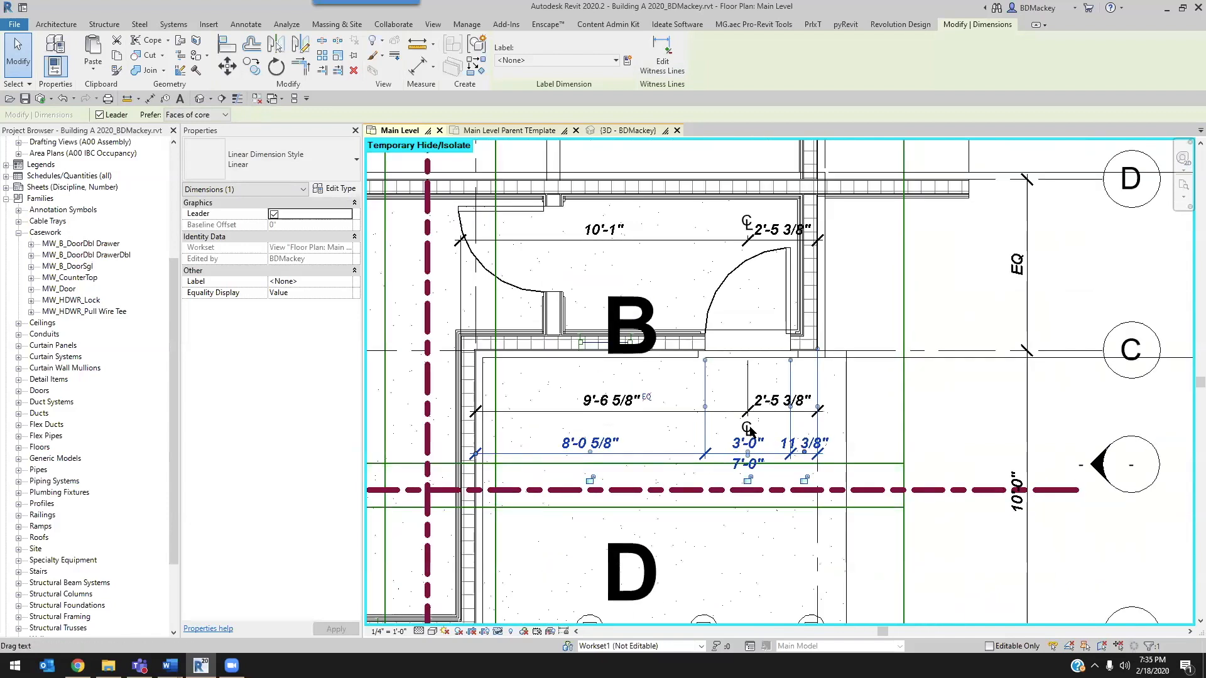
middle_click_drag(748, 433, 882, 338)
scroll(869, 462, "down", 3)
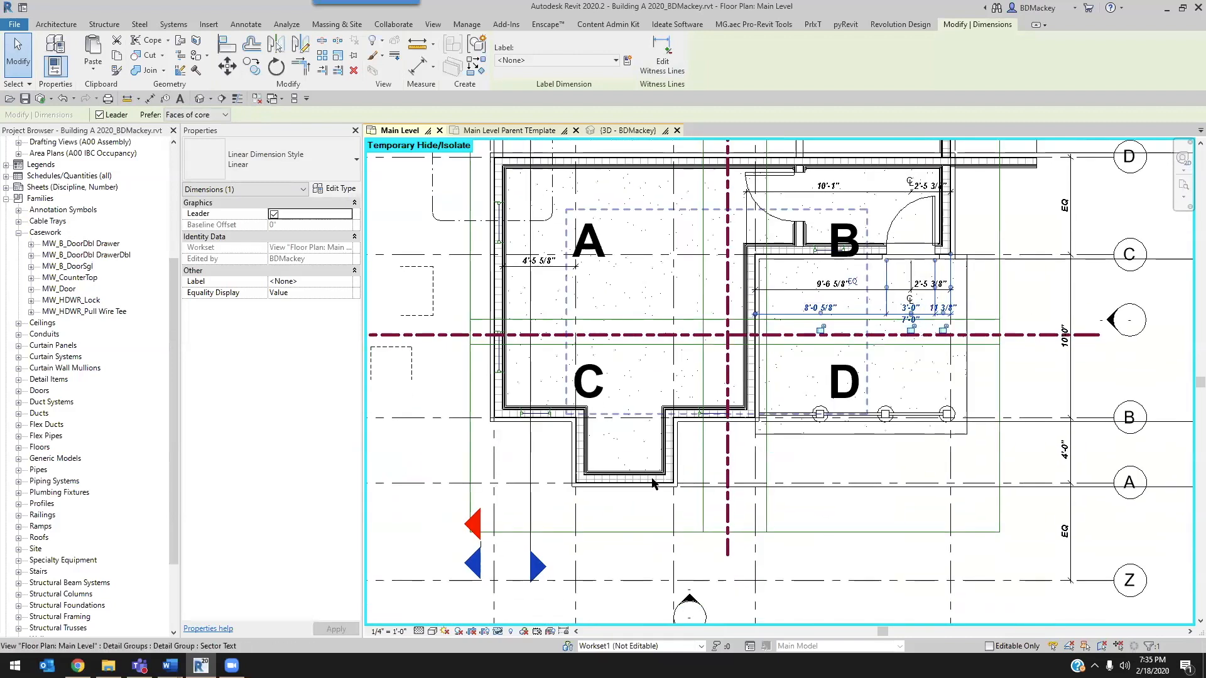
key("d")
key("i")
left_click(239, 115)
left_click(230, 137)
left_click(306, 114)
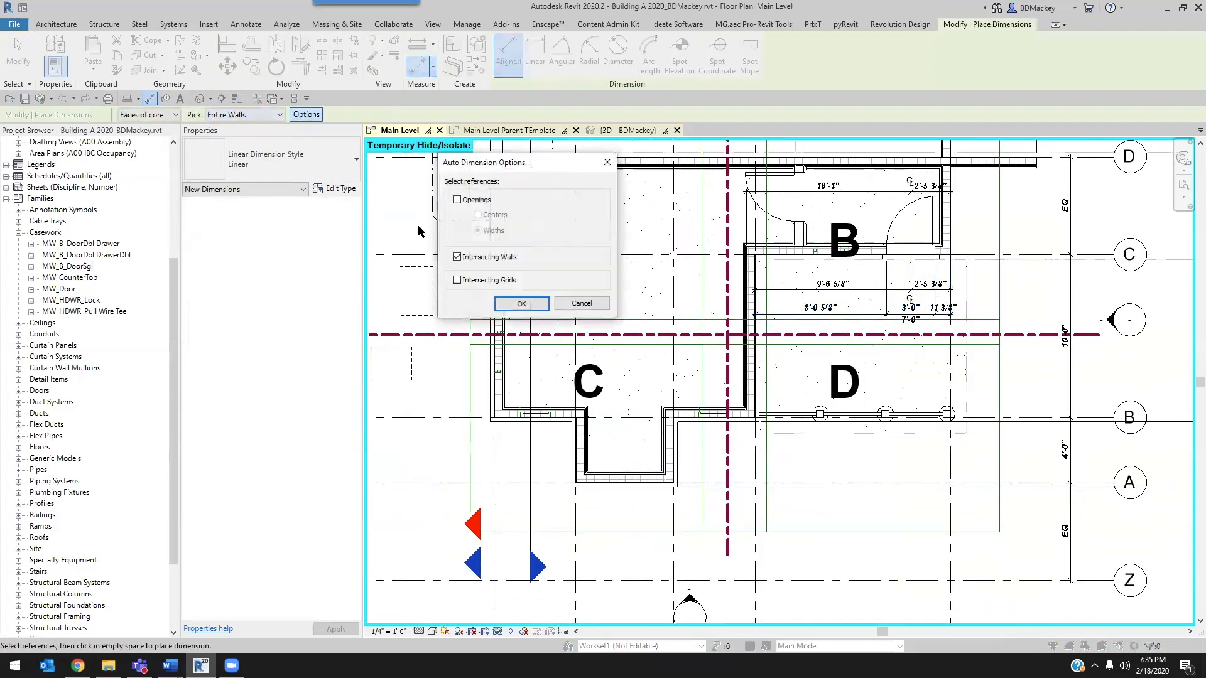
left_click(456, 256)
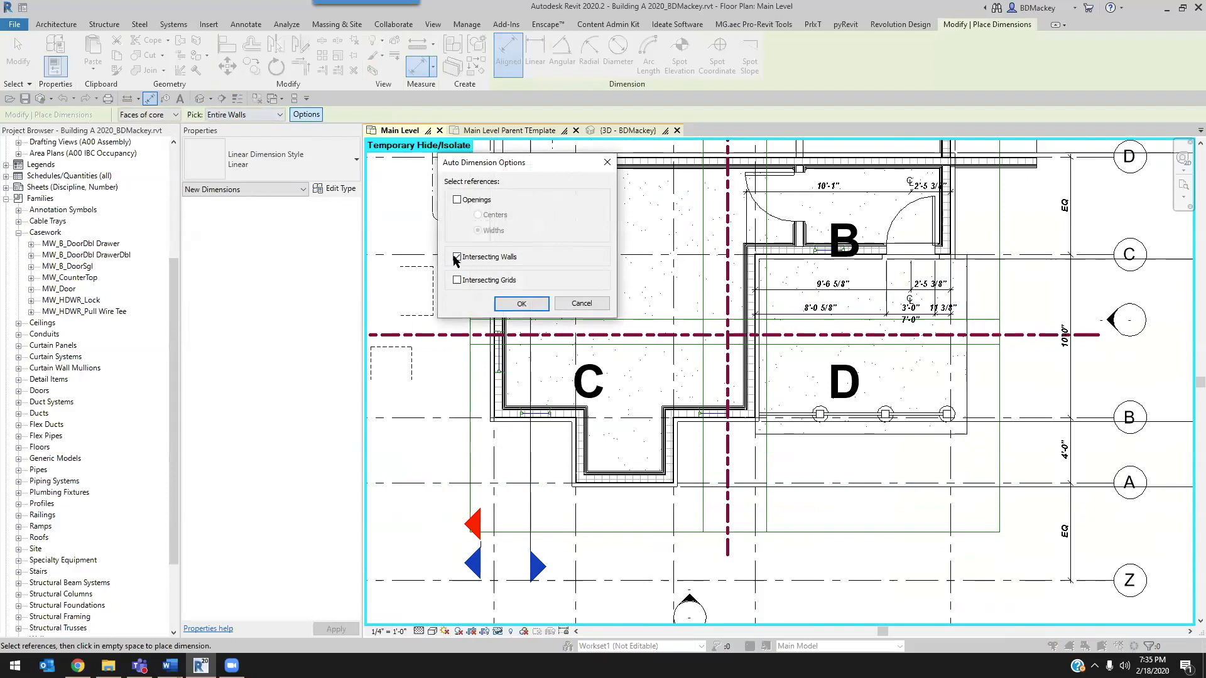
left_click(530, 305)
left_click(261, 118)
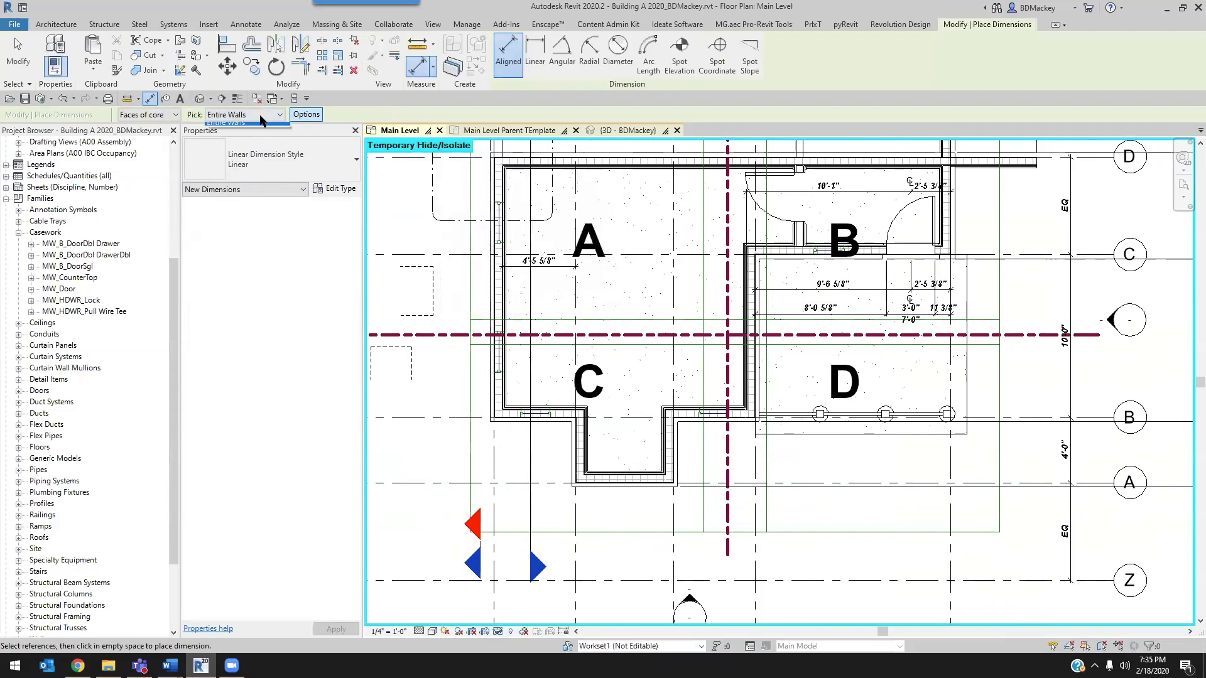
left_click(251, 127)
Step: Dimension the wall below room C from the bump-out's outer face through both window edges to the outer corner, placing the string below it
scroll(565, 433, "up", 4)
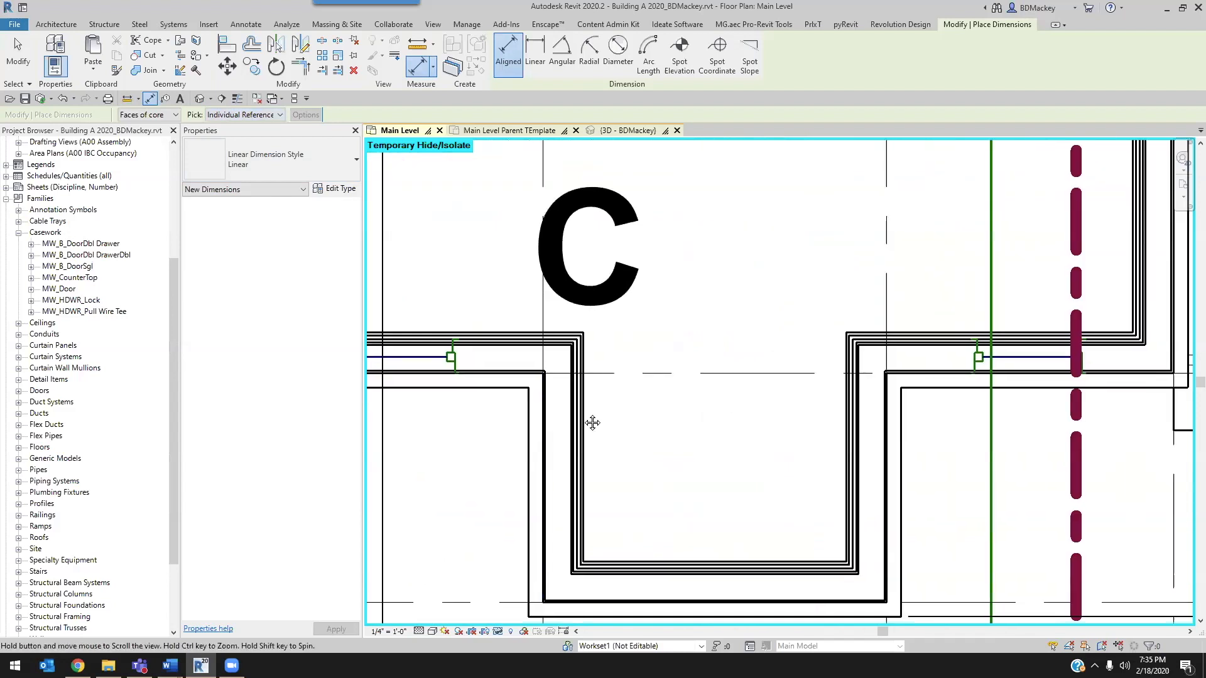
middle_click_drag(592, 423, 680, 419)
left_click(616, 412)
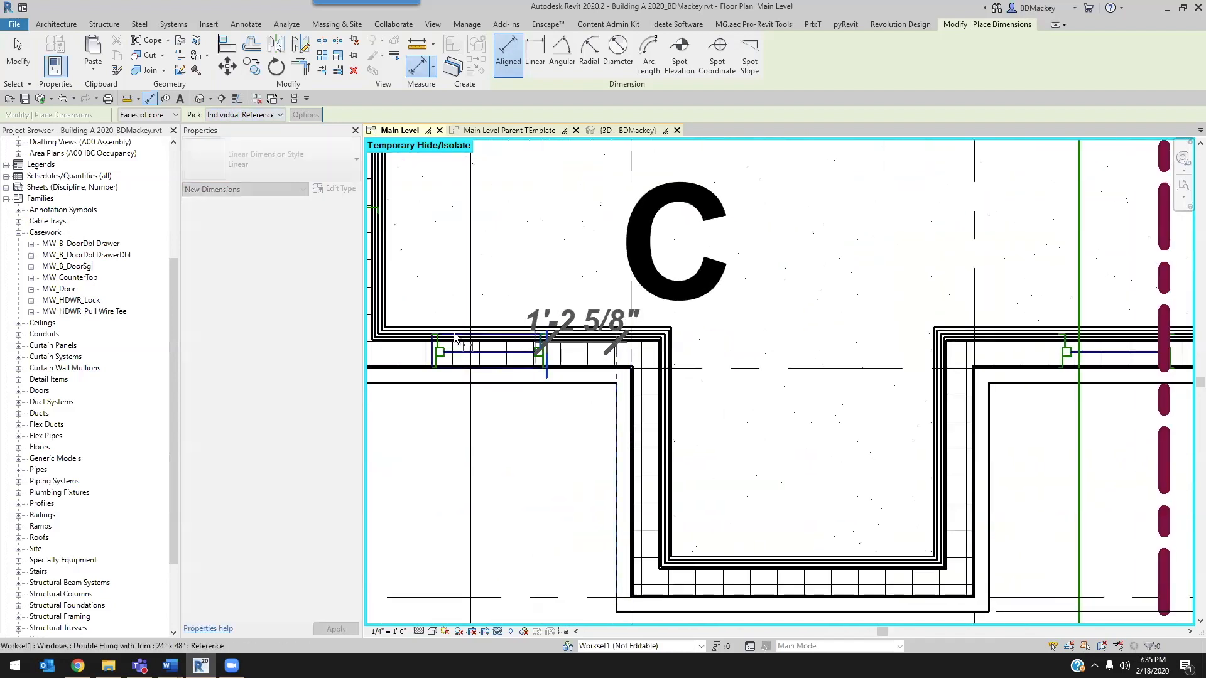
left_click(434, 346)
middle_click_drag(472, 366, 655, 375)
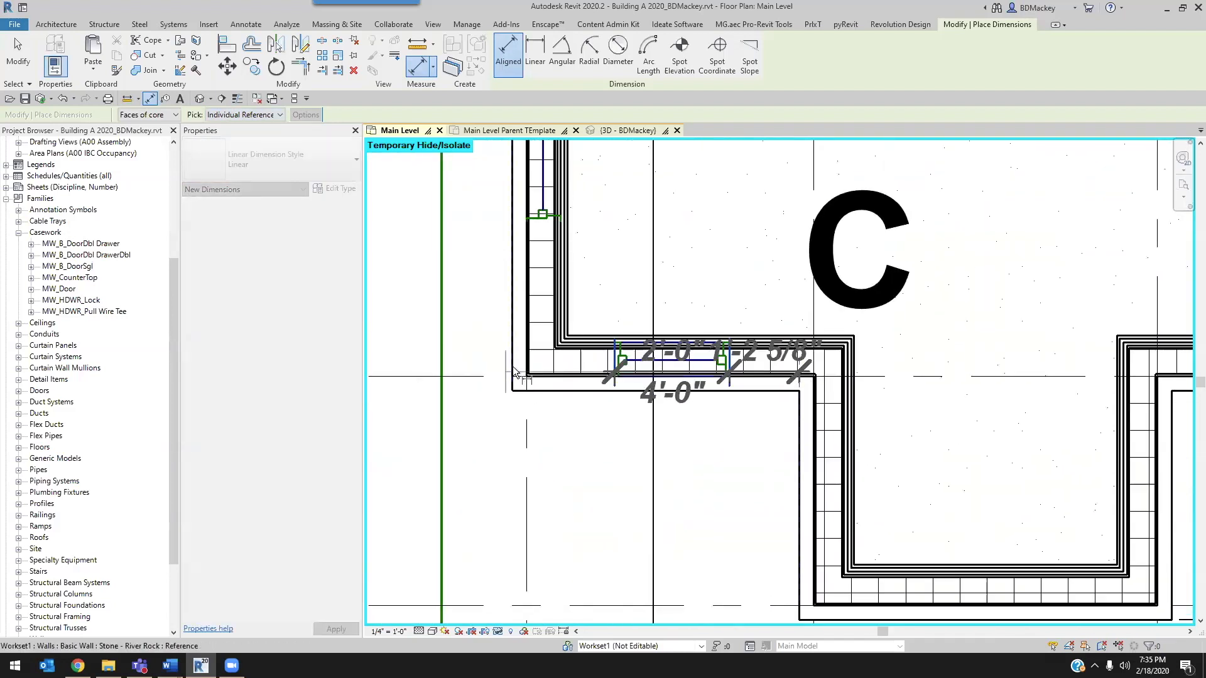
left_click(514, 373)
left_click(505, 516)
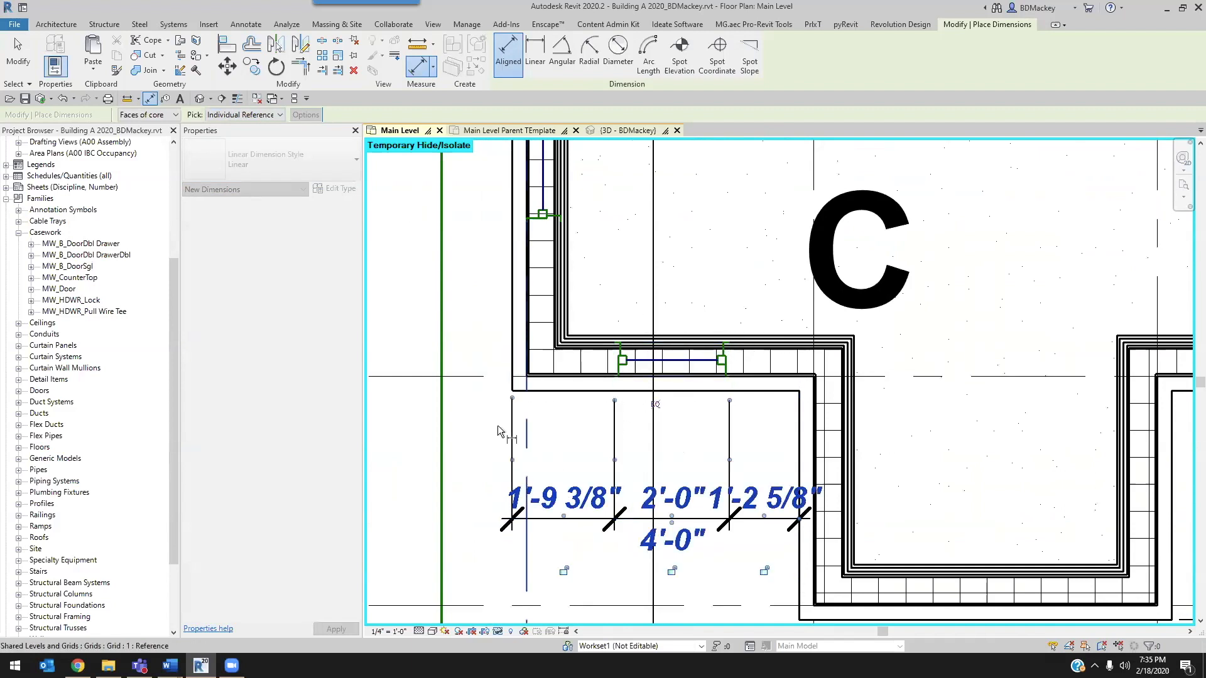
key("Escape")
key("Escape")
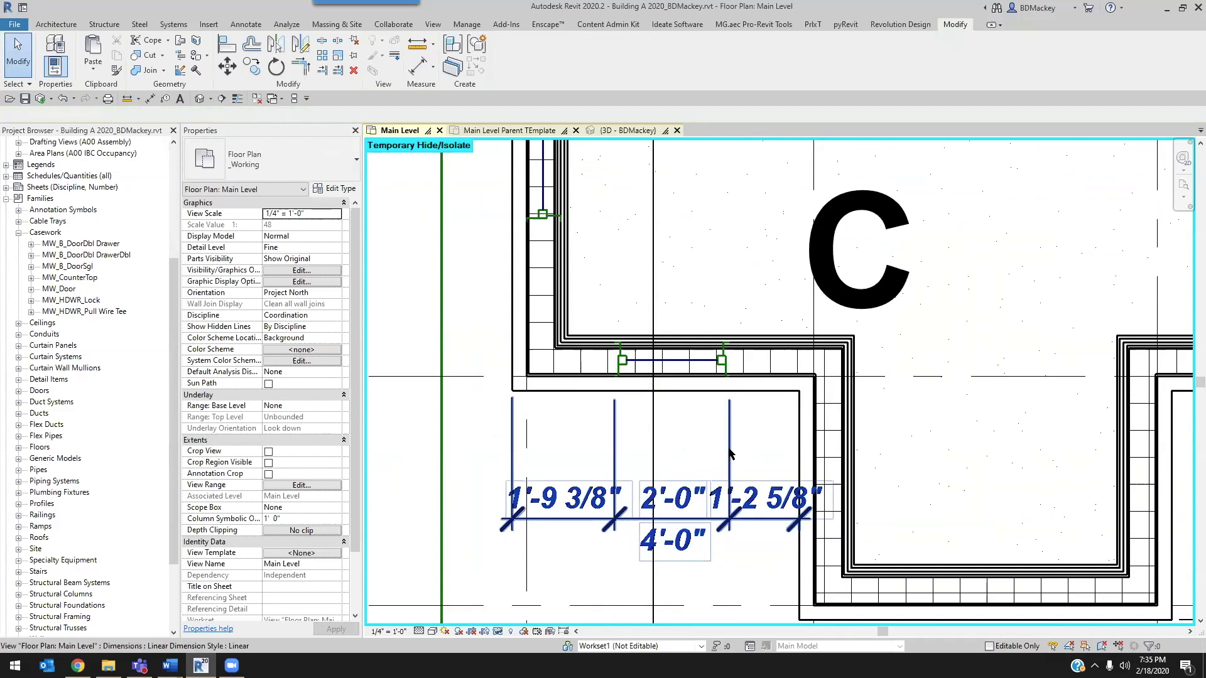
left_click(729, 386)
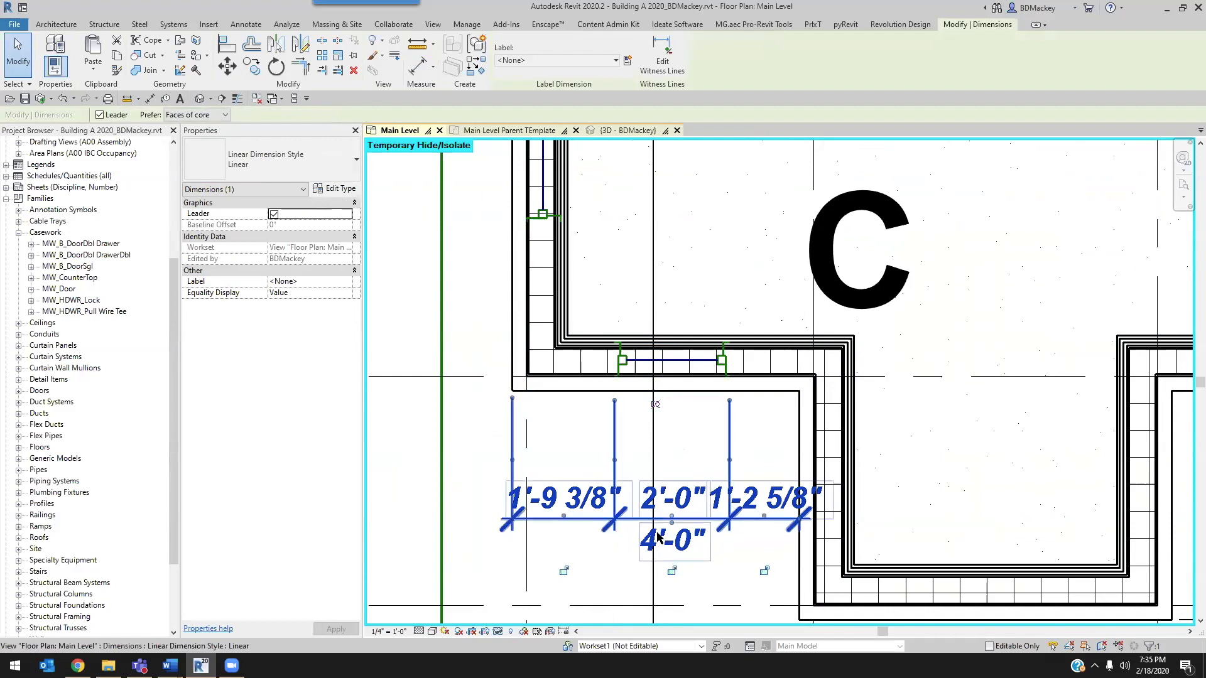
scroll(684, 471, "down", 3)
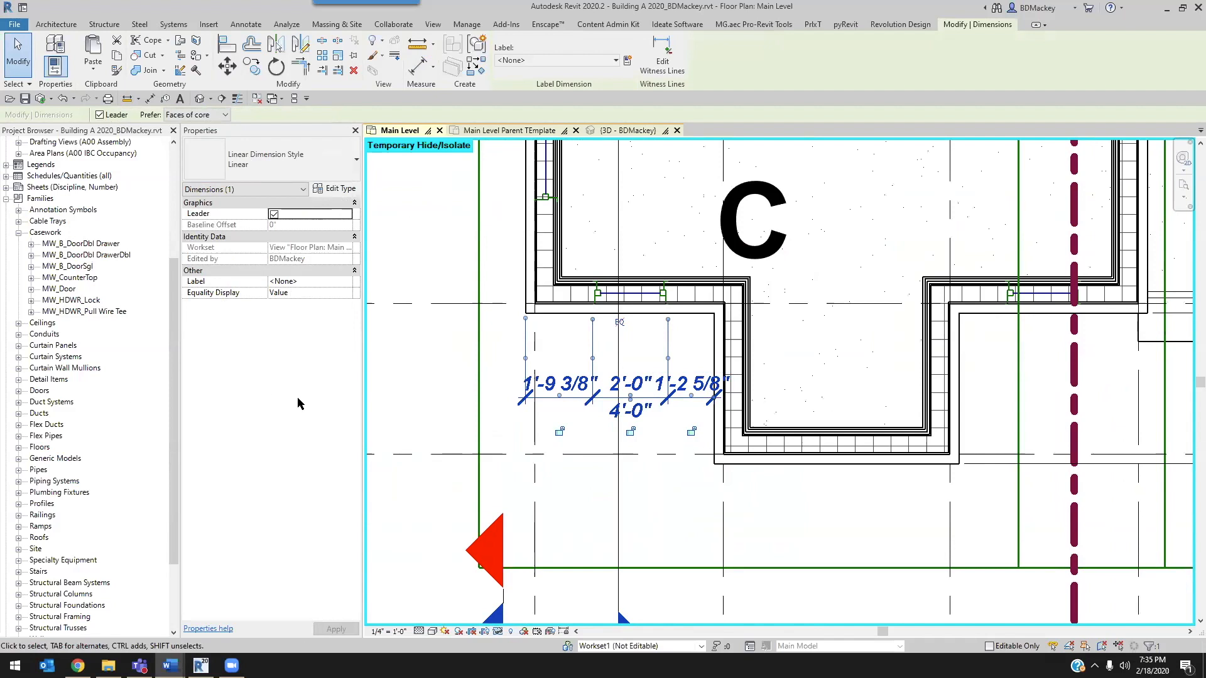
scroll(612, 463, "down", 1)
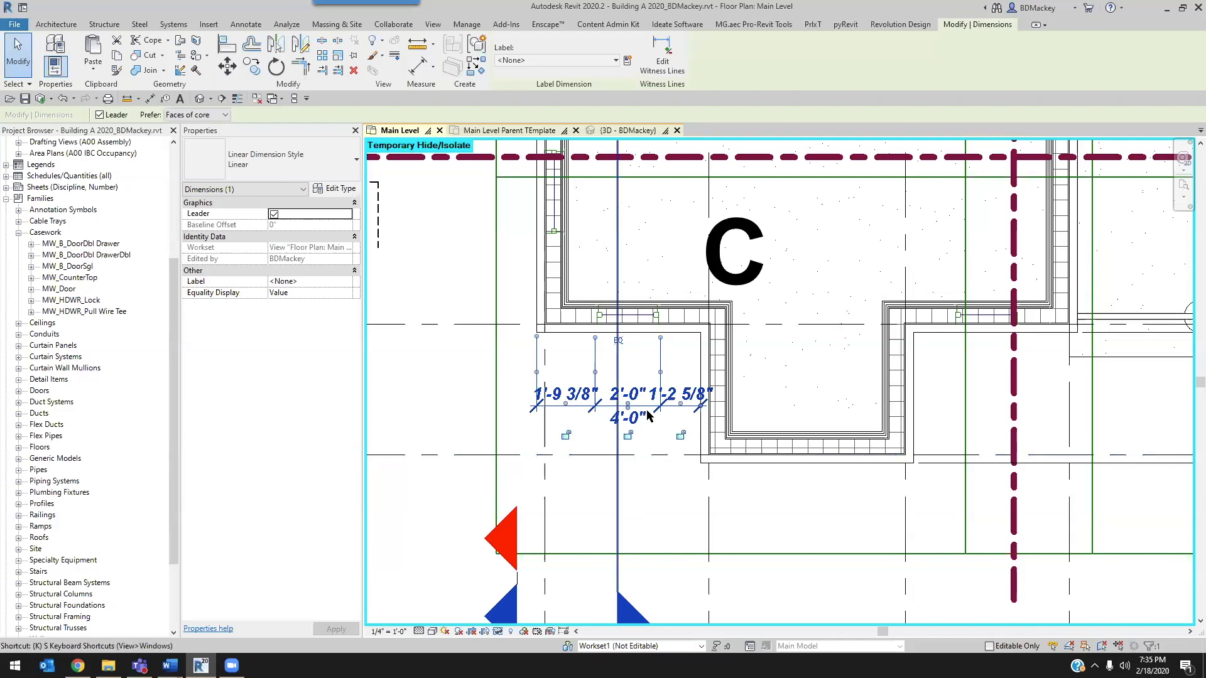
Step: Open the keyboard shortcut settings, search the commands for "cut", and look through the matching commands
key("Escape")
left_click(433, 24)
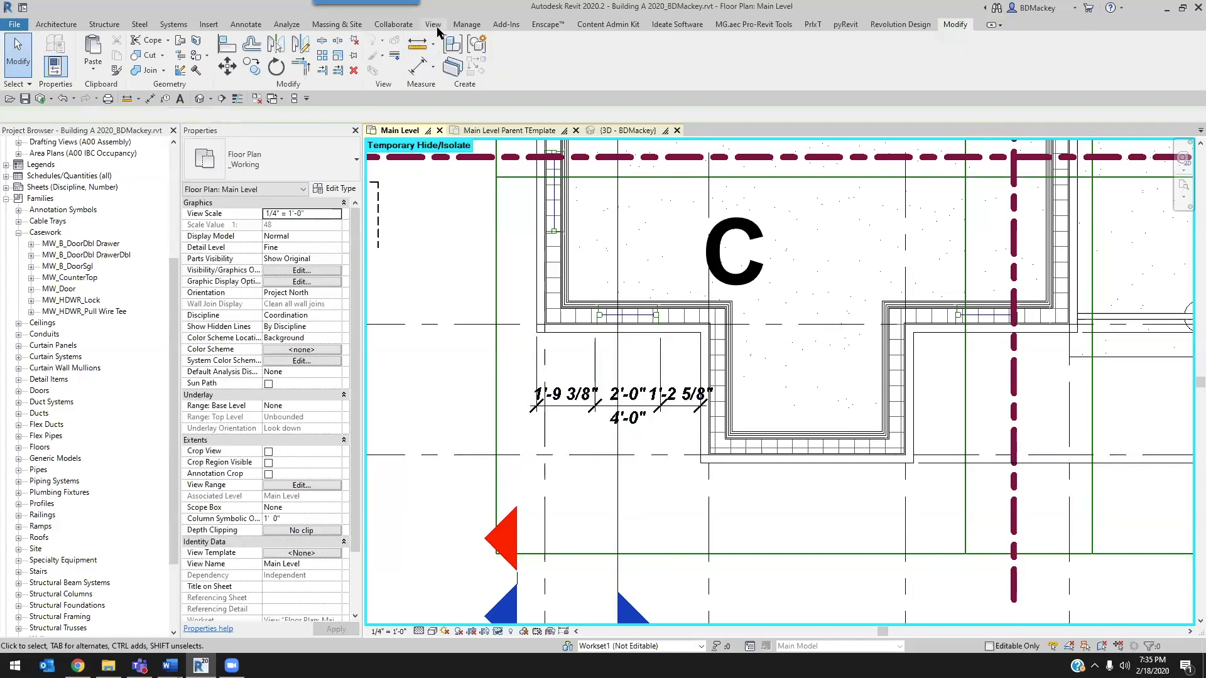
left_click(1137, 60)
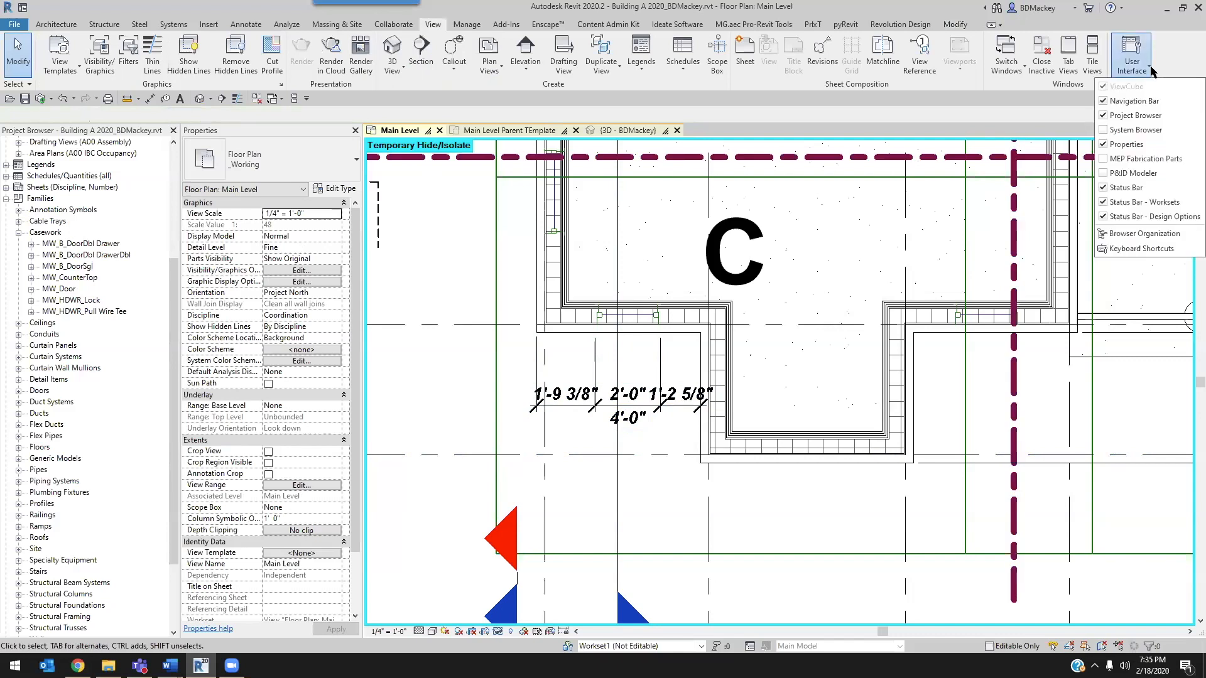
left_click(1152, 248)
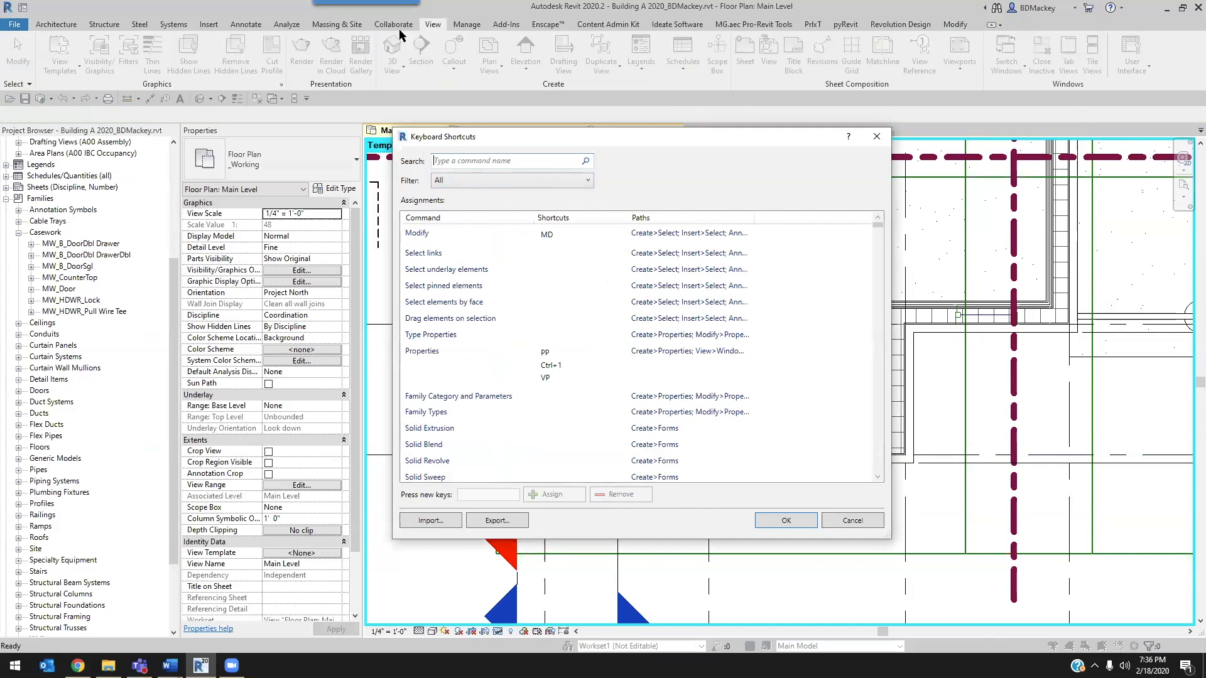
type("cu")
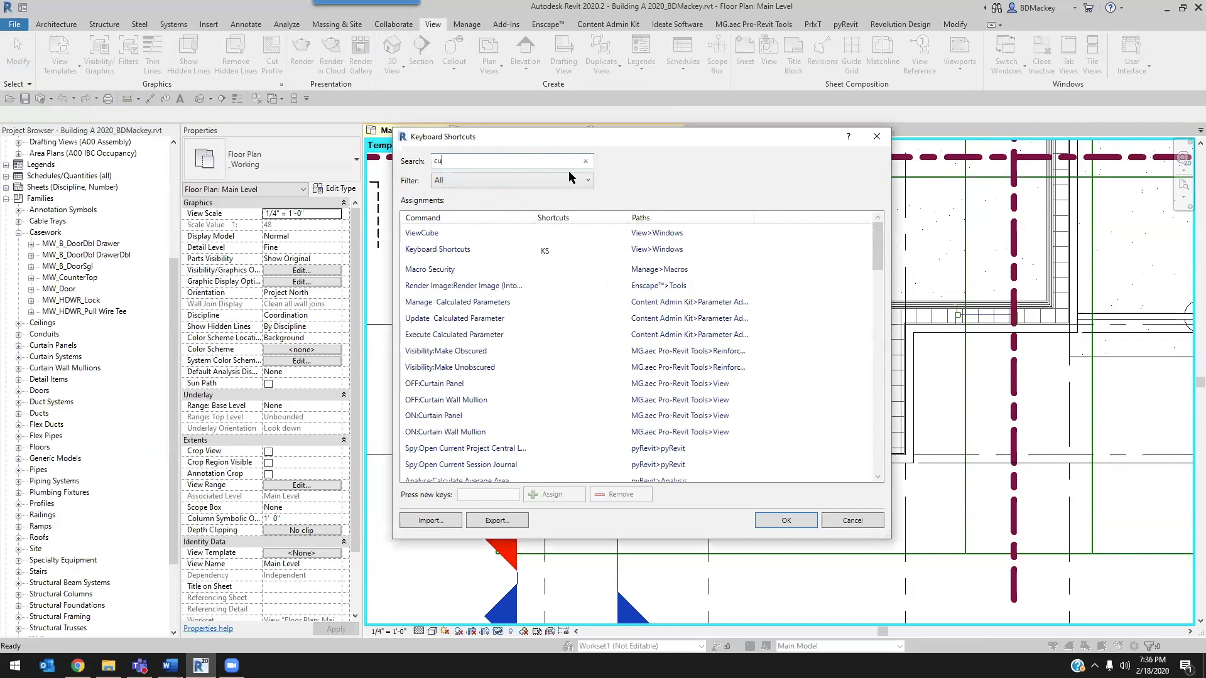
type("t")
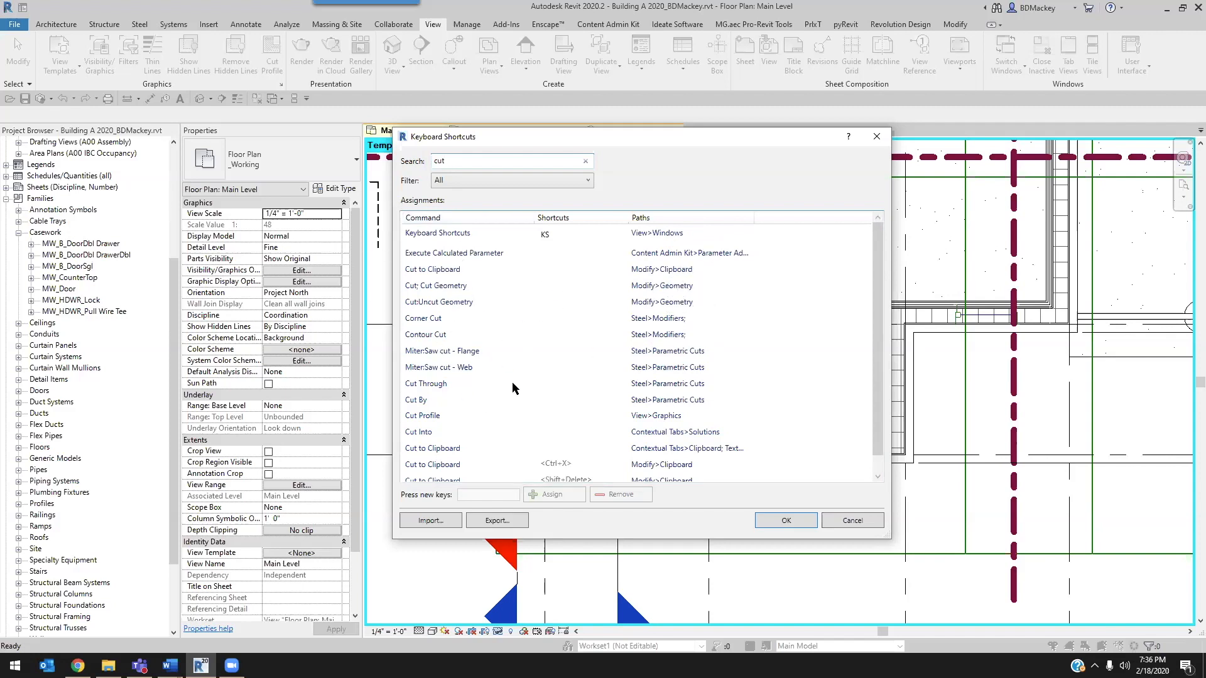
scroll(512, 383, "down", 1)
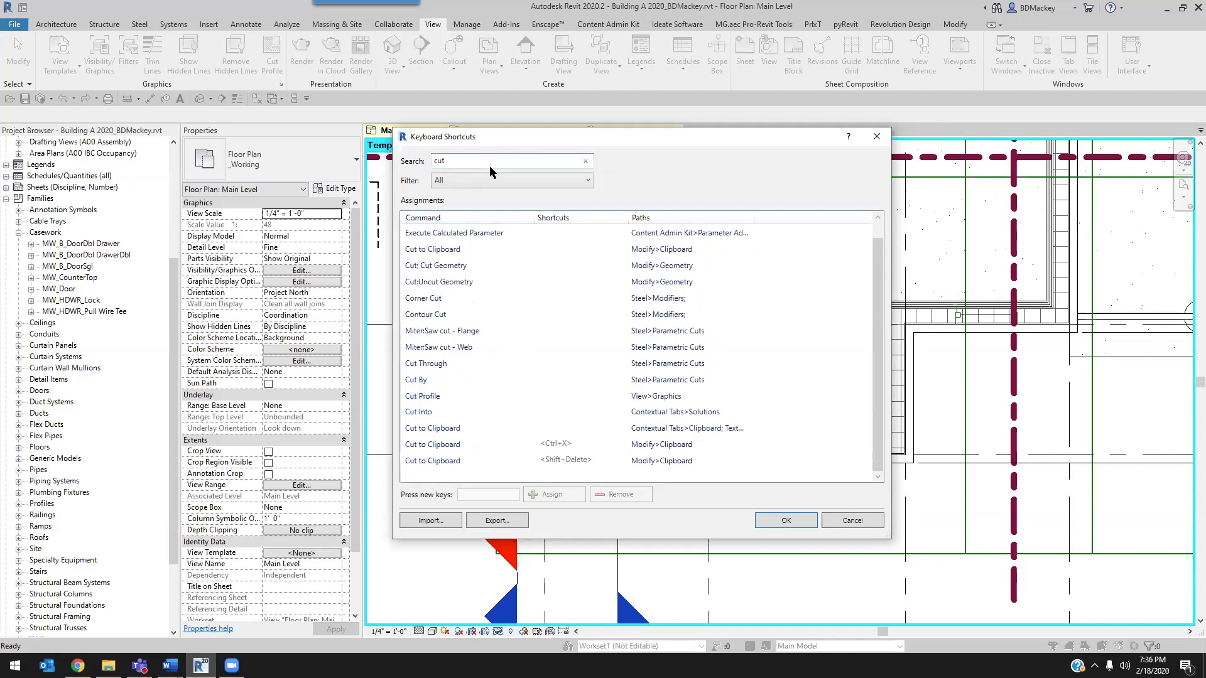
Step: Search the shortcut assignments for "rotate" to check the rotation commands, and clear the search
left_click(584, 161)
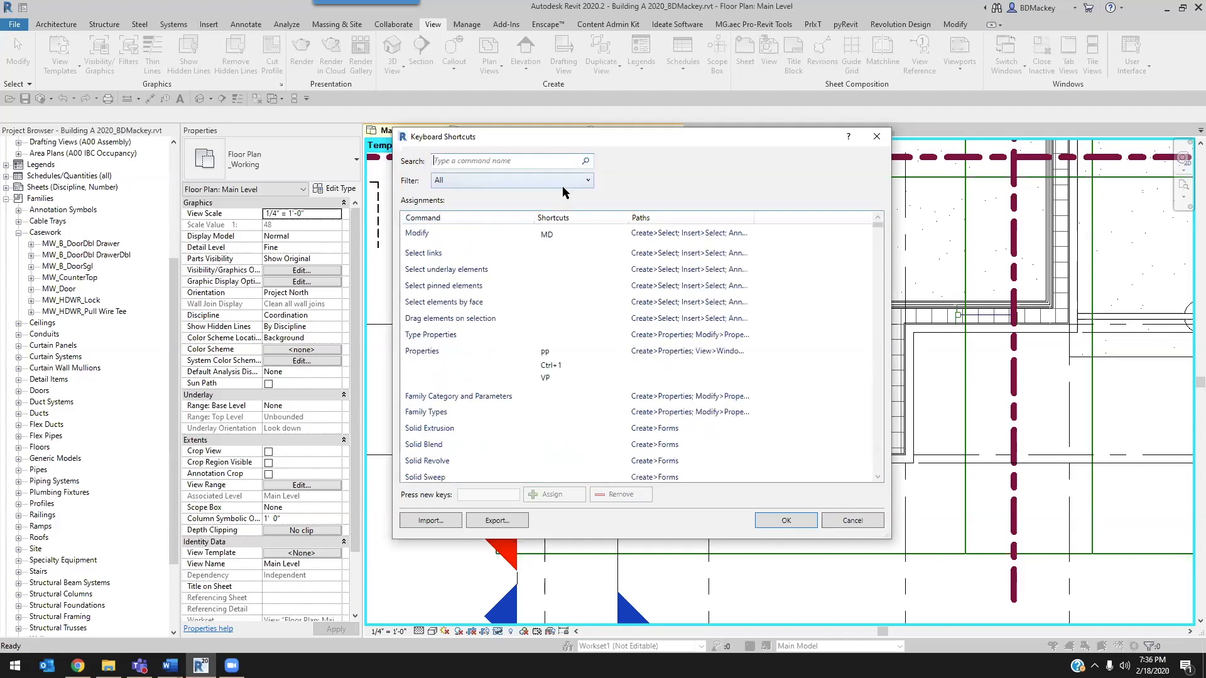
left_click(510, 164)
type("rotate")
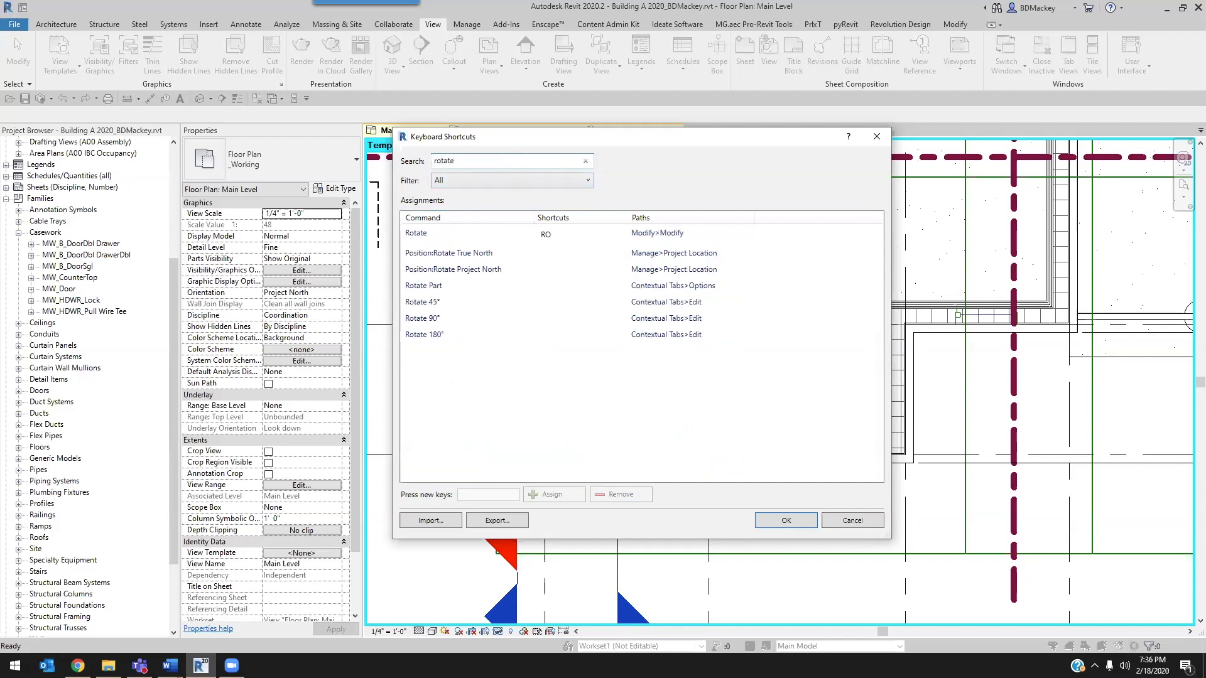
left_click_drag(463, 161, 439, 171)
left_click(586, 162)
Step: Filter the assignments to All Defined, sort them by shortcut, find "Define a new center of rotation", and close the settings without changes
left_click(584, 184)
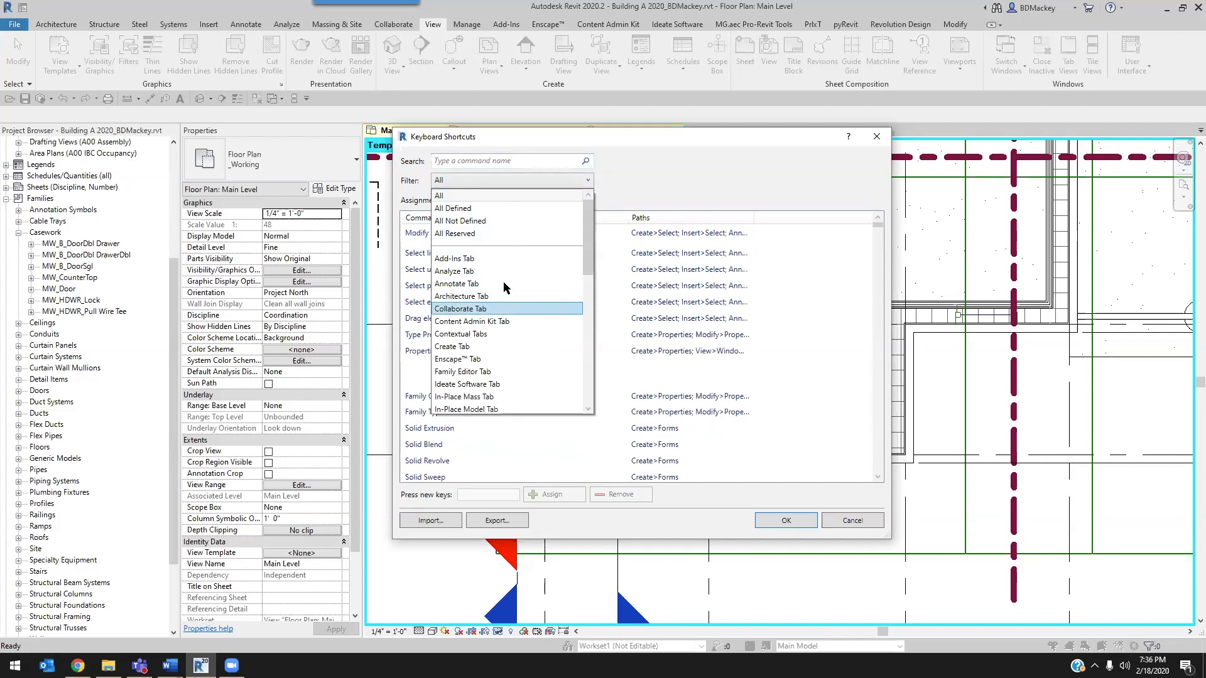
left_click(510, 208)
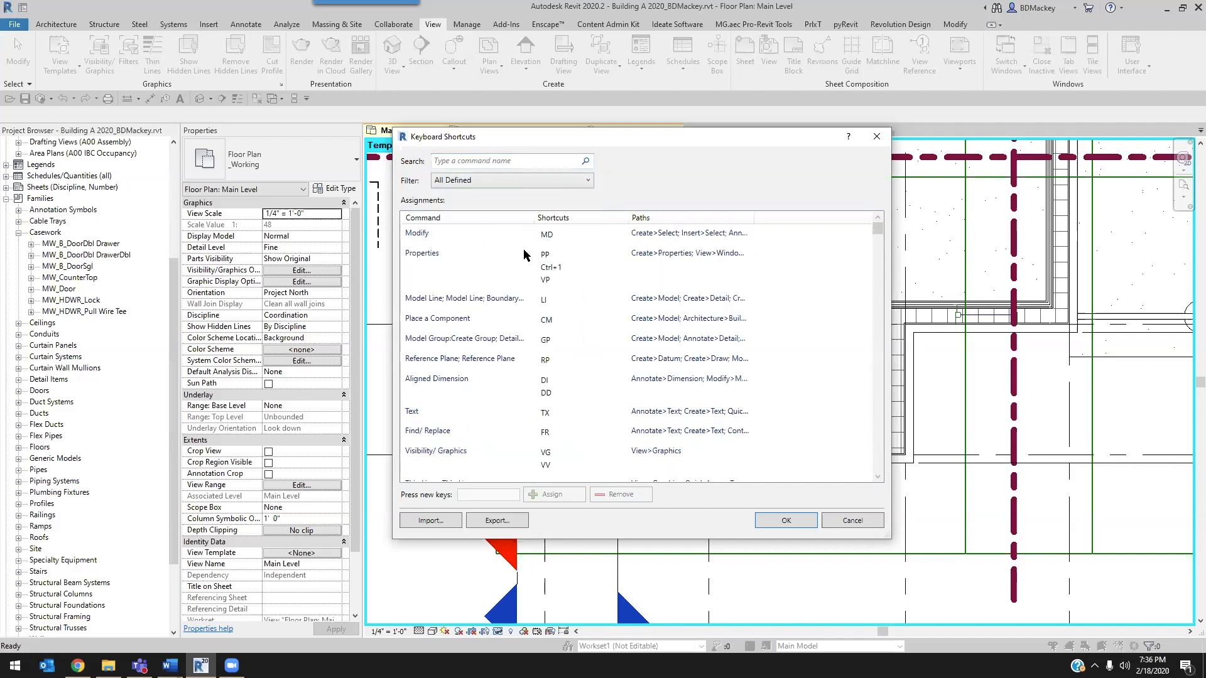
left_click(554, 219)
left_click_drag(882, 232, 878, 384)
scroll(641, 352, "down", 8)
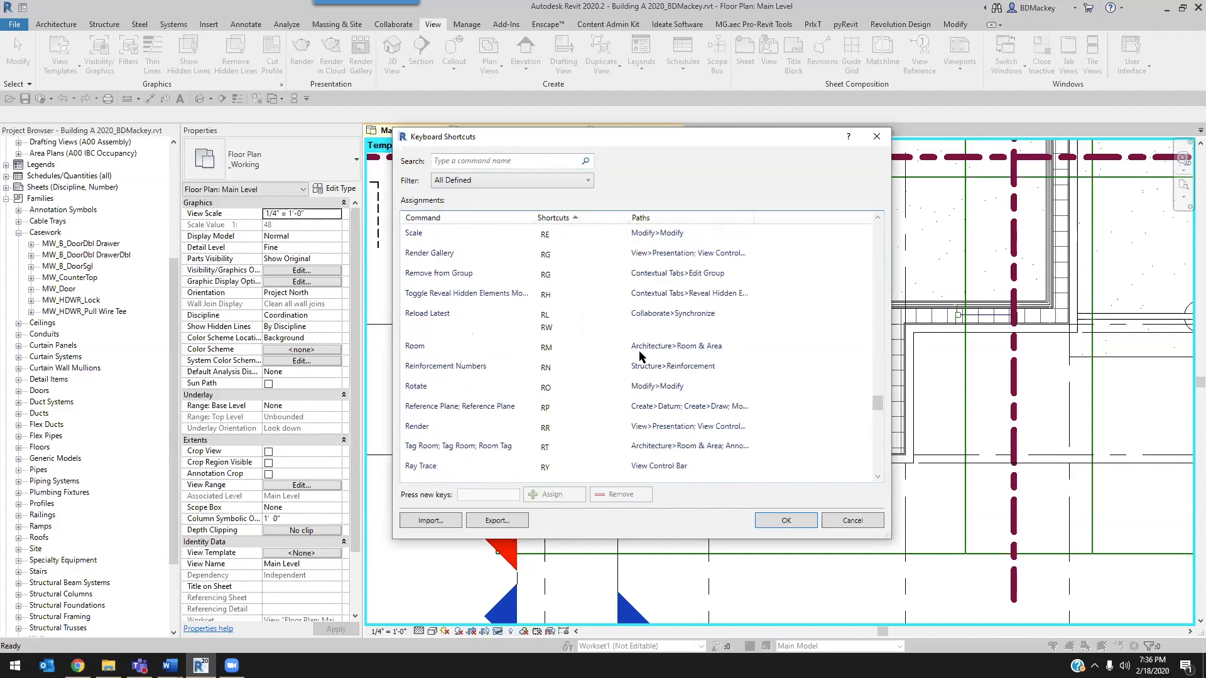
scroll(641, 355, "up", 5)
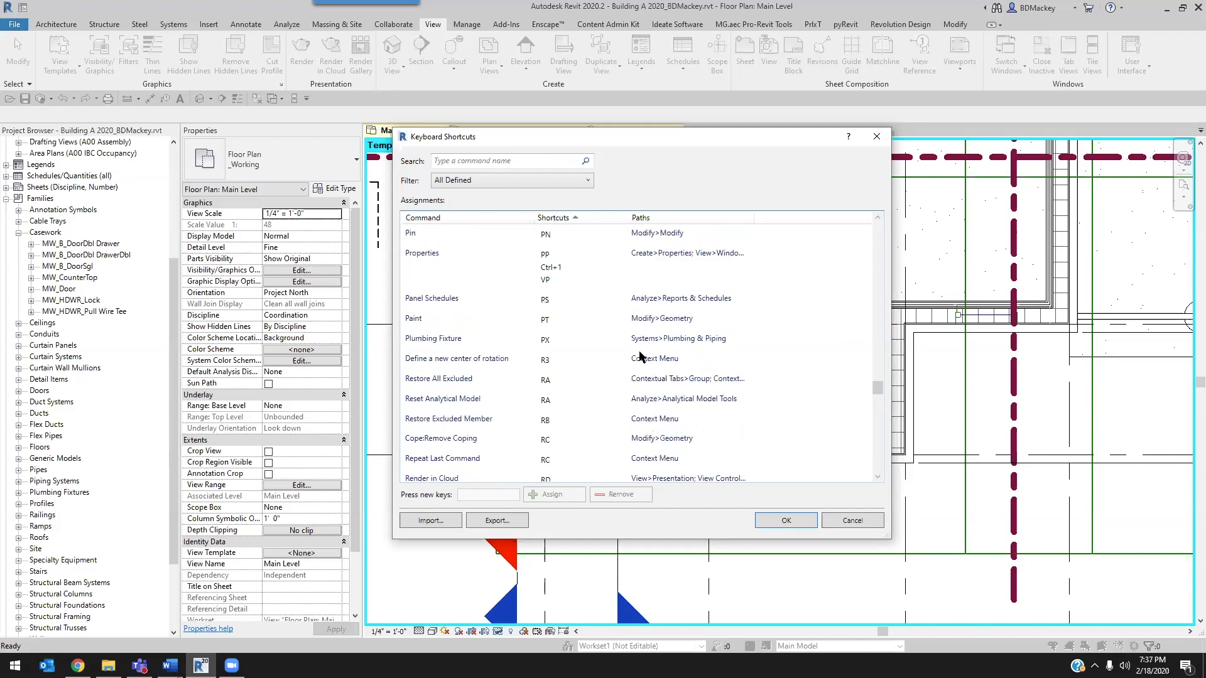
left_click(477, 361)
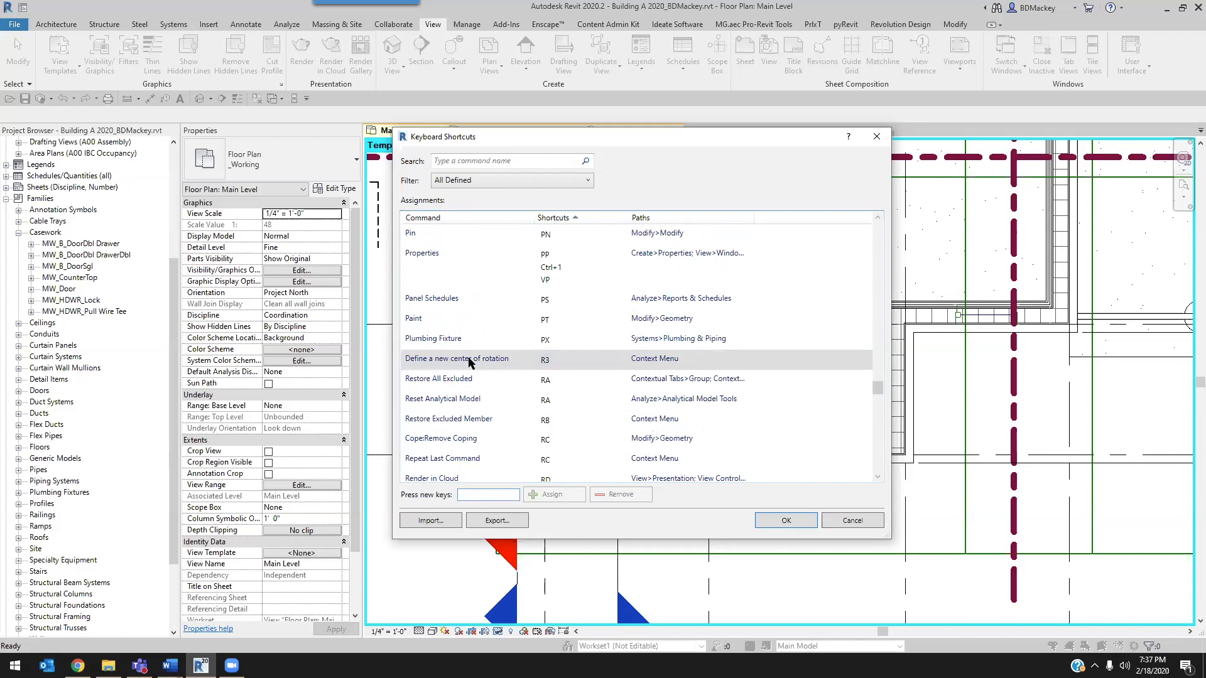
left_click(853, 521)
Step: Rotate the dashed model group outside rooms A and C slightly clockwise, placing the center of rotation at the group's lower-left corner
scroll(741, 301, "down", 2)
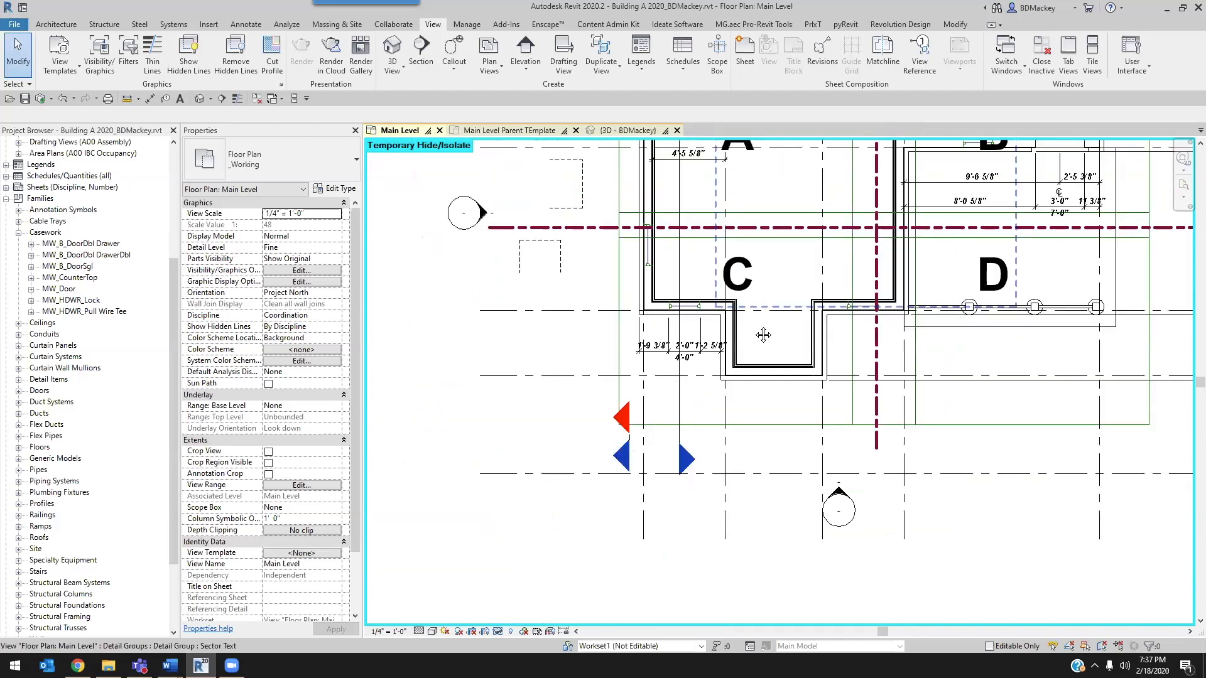
middle_click_drag(762, 334, 796, 422)
left_click(595, 349)
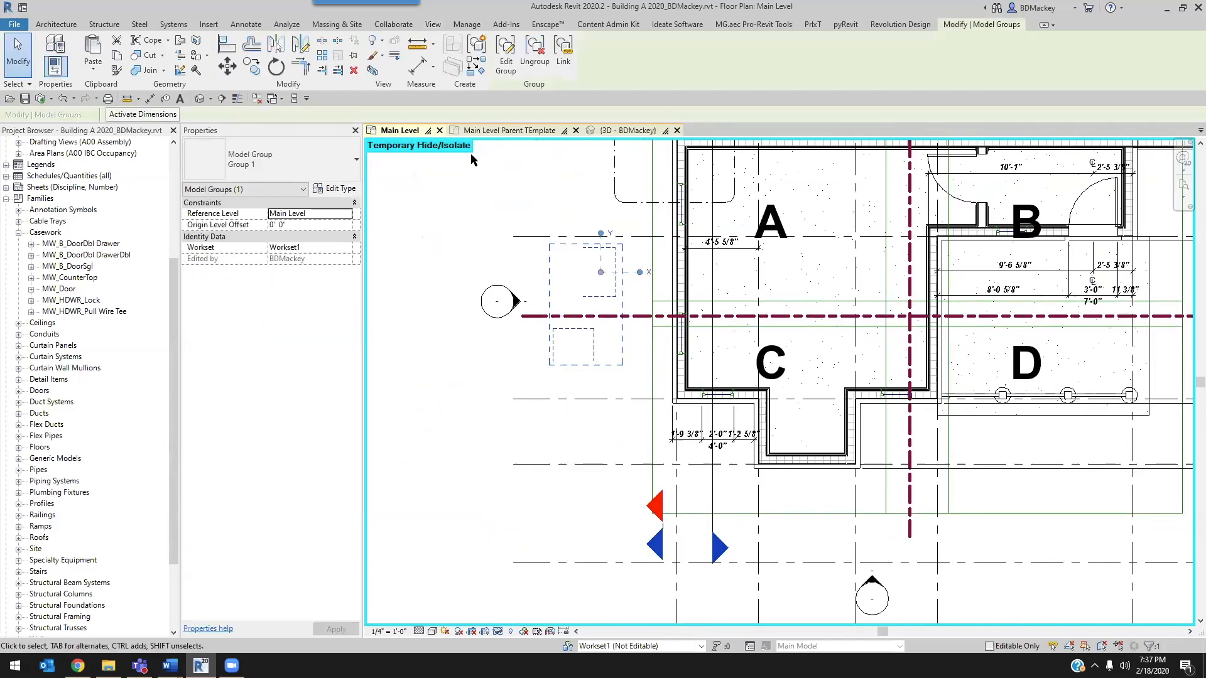
key("r")
key("o")
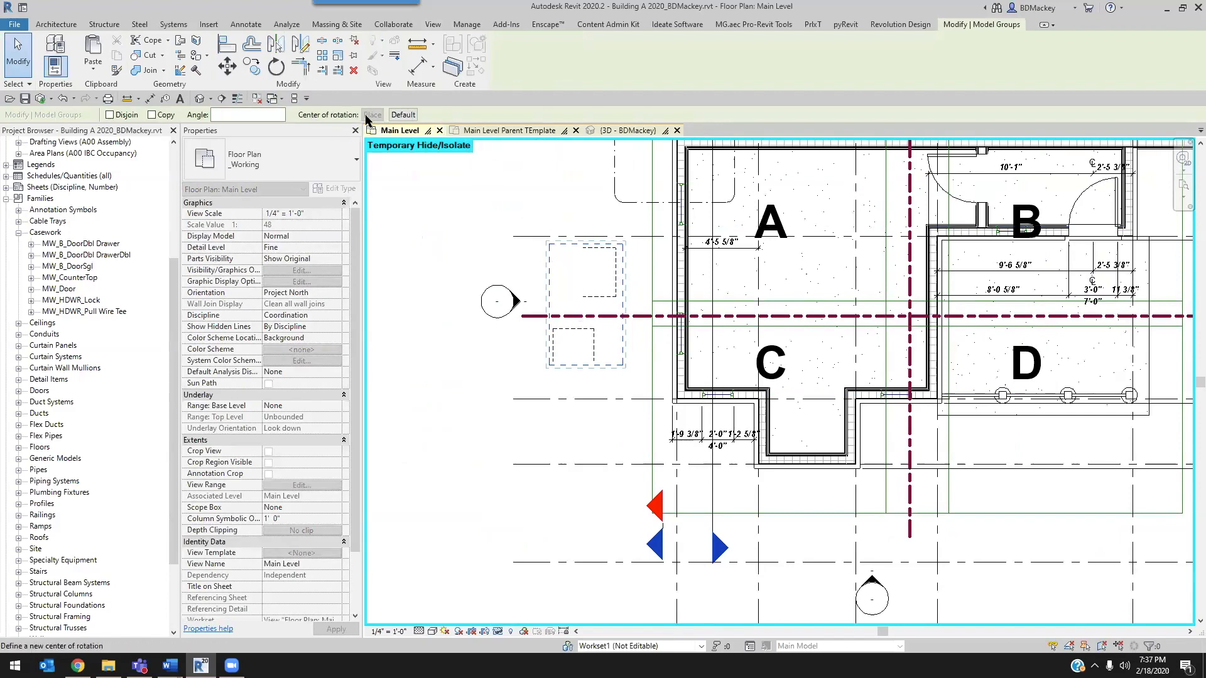
left_click(372, 115)
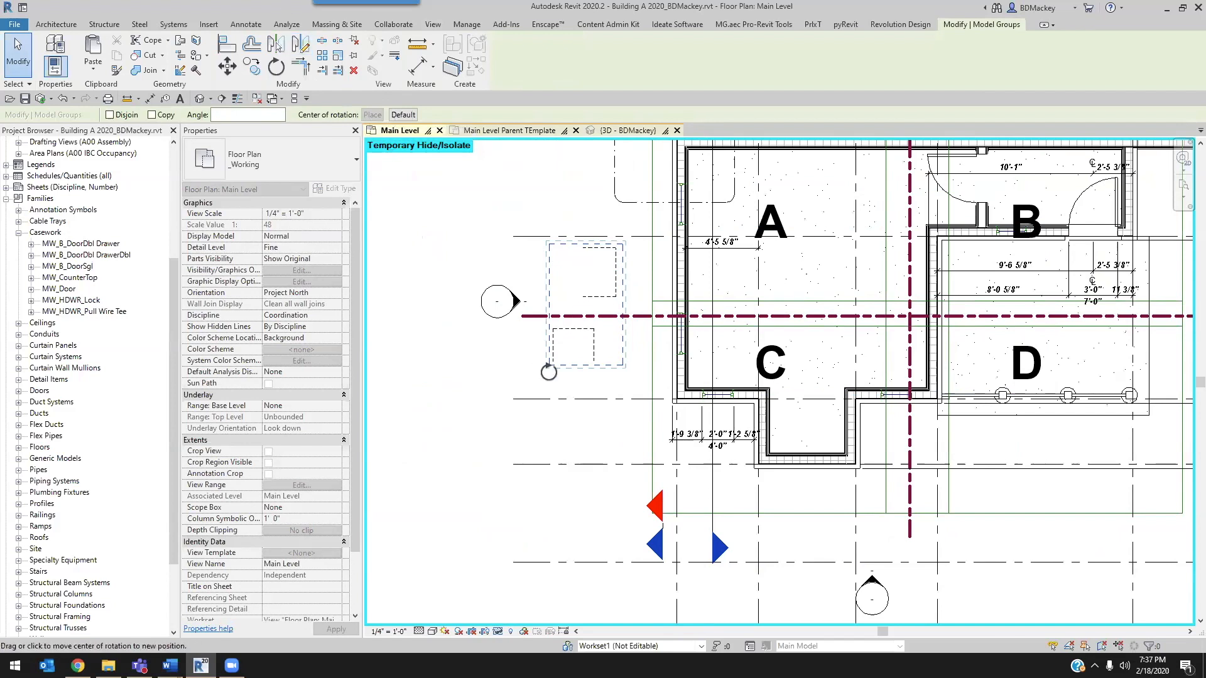
scroll(552, 370, "up", 2)
left_click(555, 355)
left_click(555, 191)
left_click(612, 216)
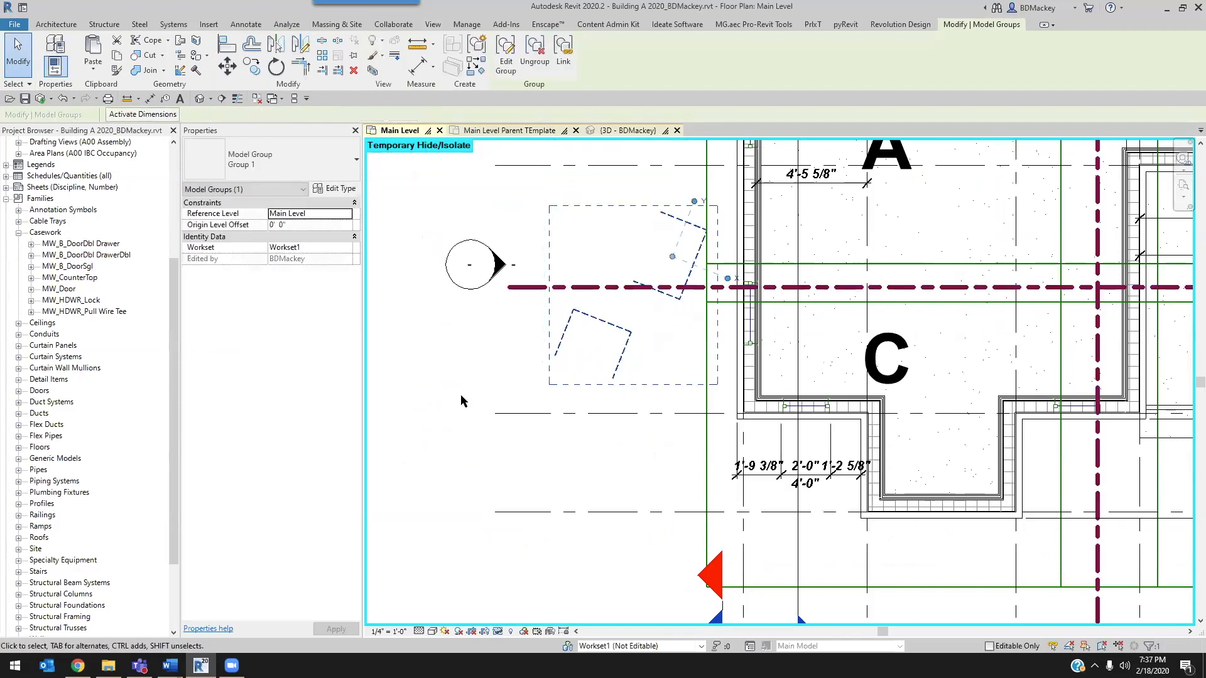
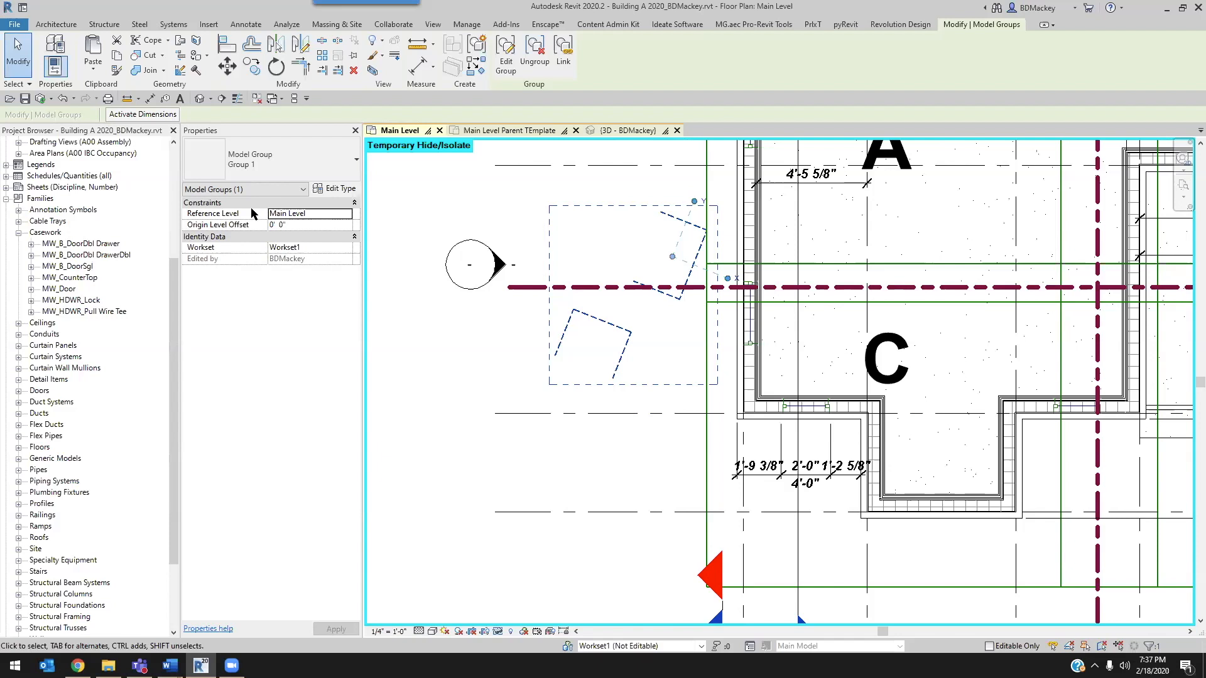
Step: Search the keyboard shortcut commands for "place" and "origin", inspect the Place Origin Marker entry, and close the settings without changes
left_click(461, 178)
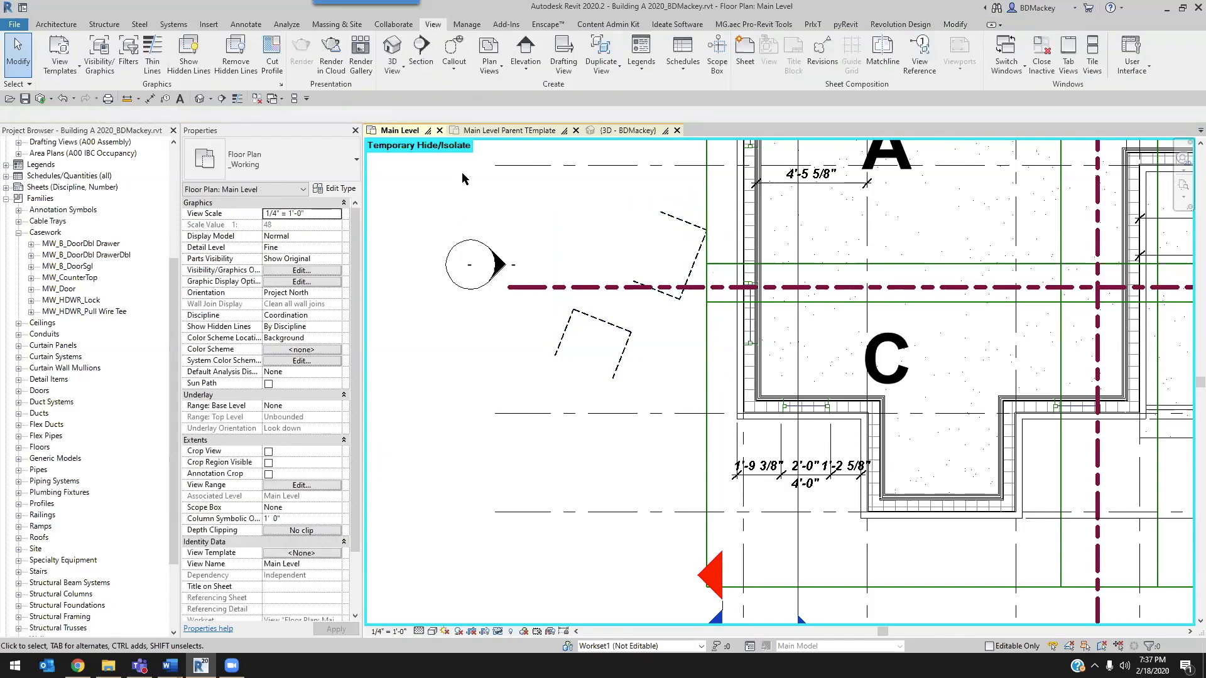
key("s")
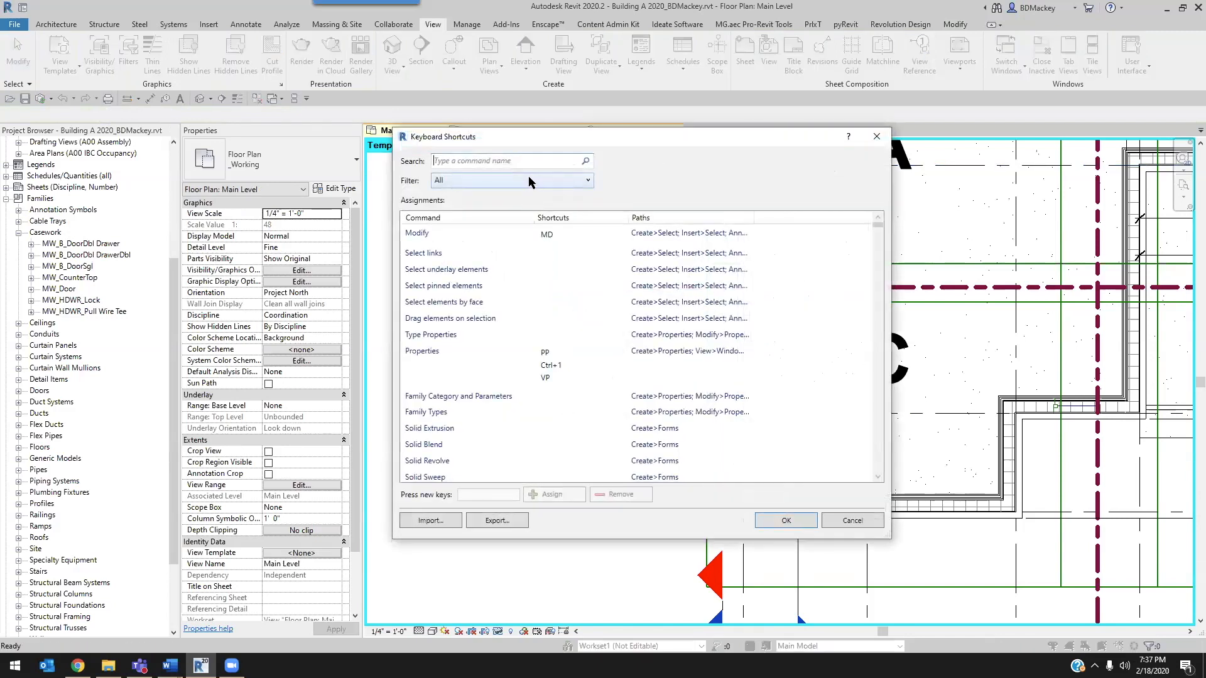
type("place")
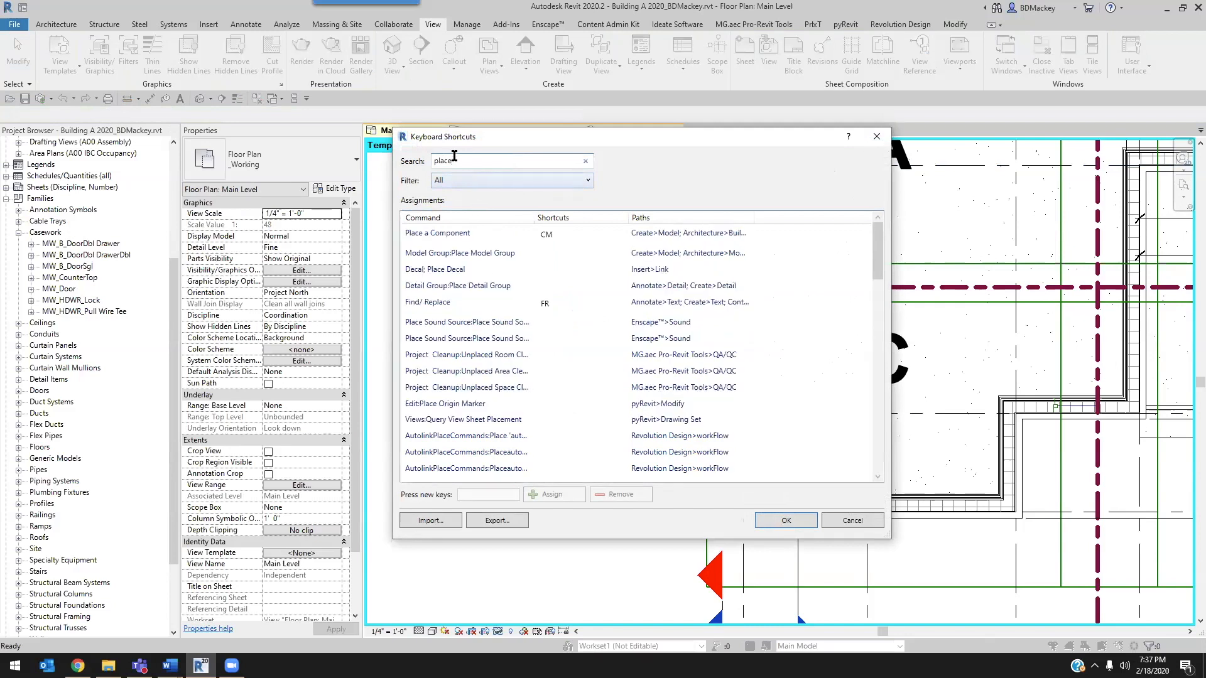
left_click_drag(462, 161, 412, 168)
type("origin")
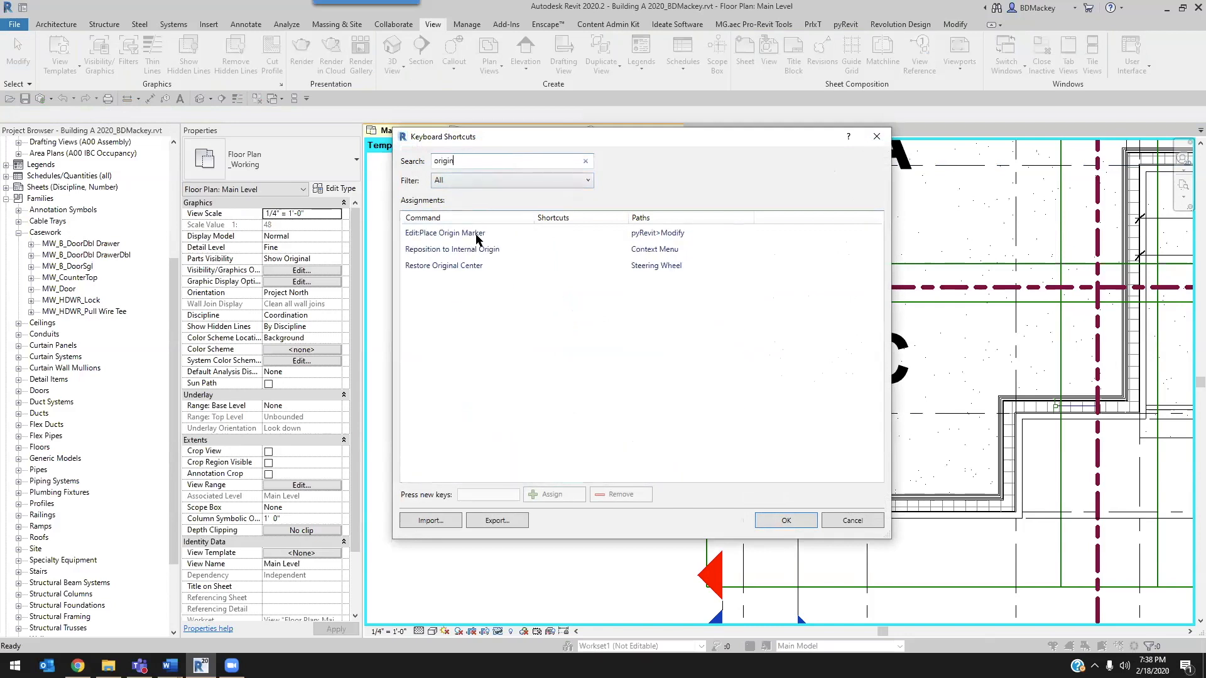
left_click(476, 235)
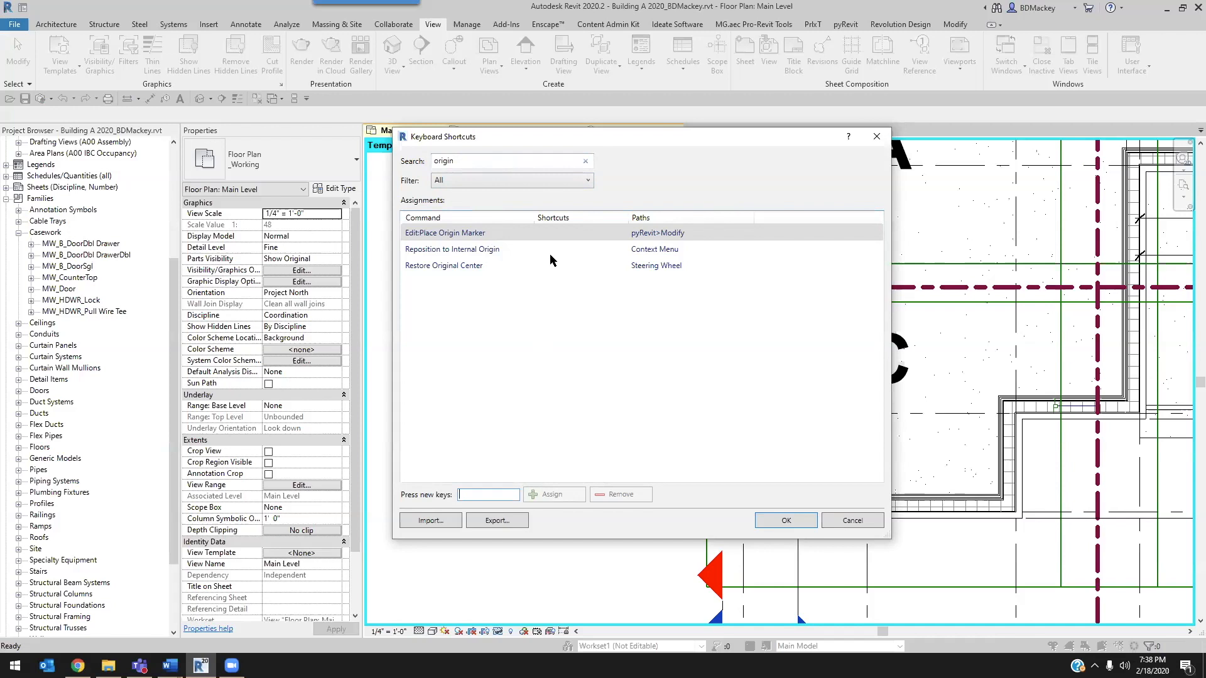
left_click(852, 520)
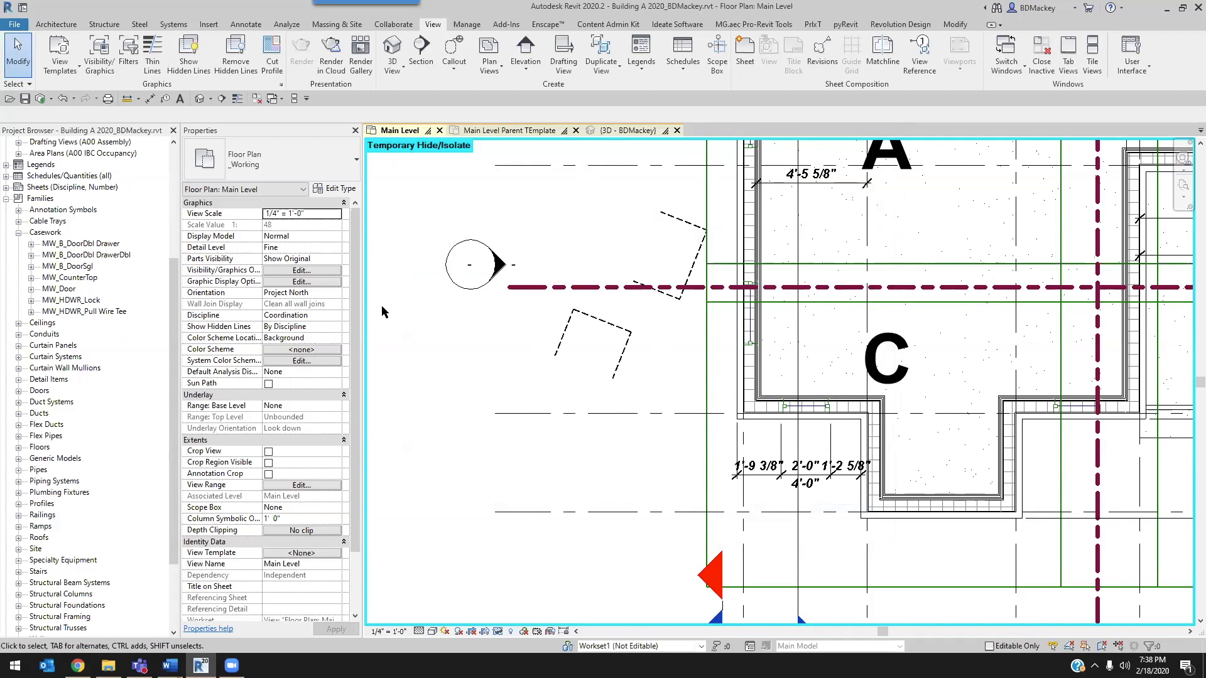
Step: Search the keyboard shortcuts for "dim", inspect the DI and DD shortcuts assigned to Aligned Dimension, and close the settings without changes
scroll(598, 346, "down", 2)
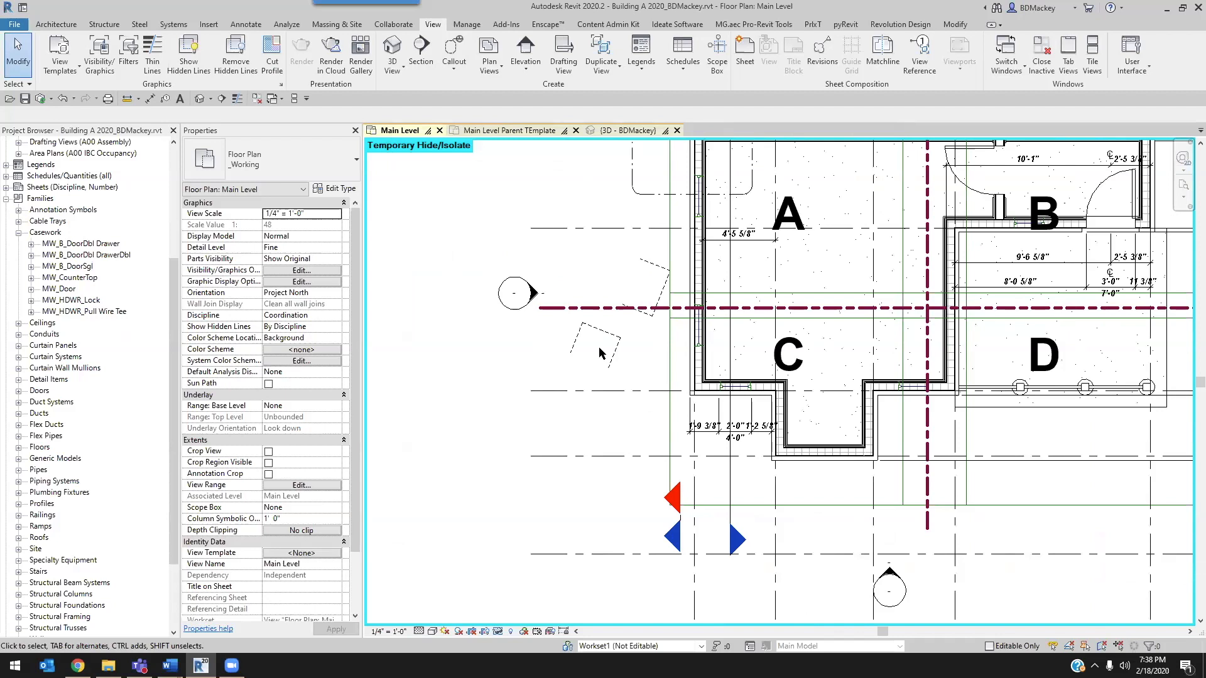
left_click(594, 352)
left_click(496, 380)
key("k")
key("s")
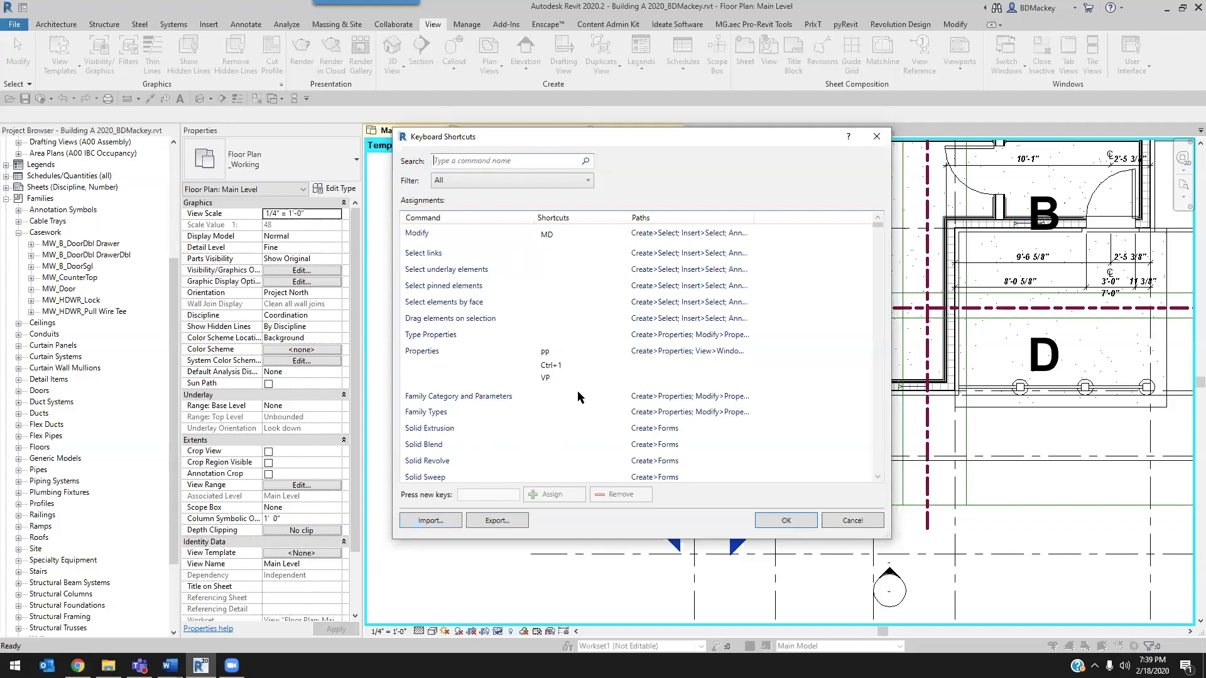
scroll(597, 384, "down", 4)
scroll(597, 384, "down", 1)
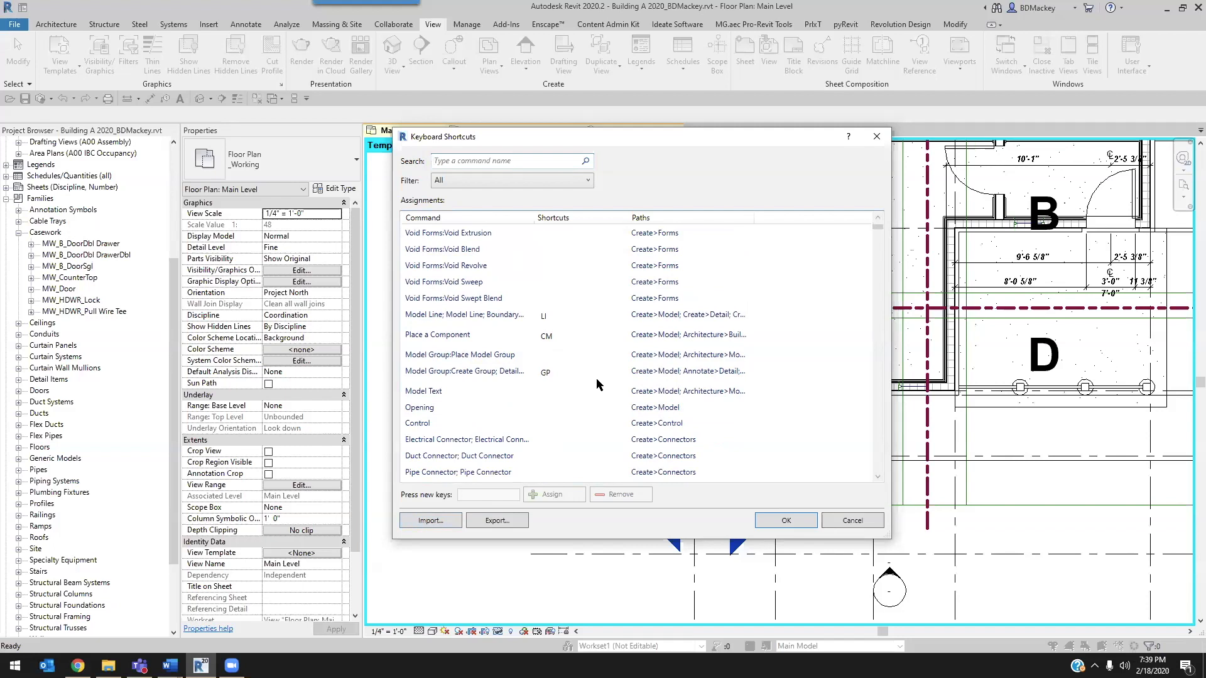
type("dim")
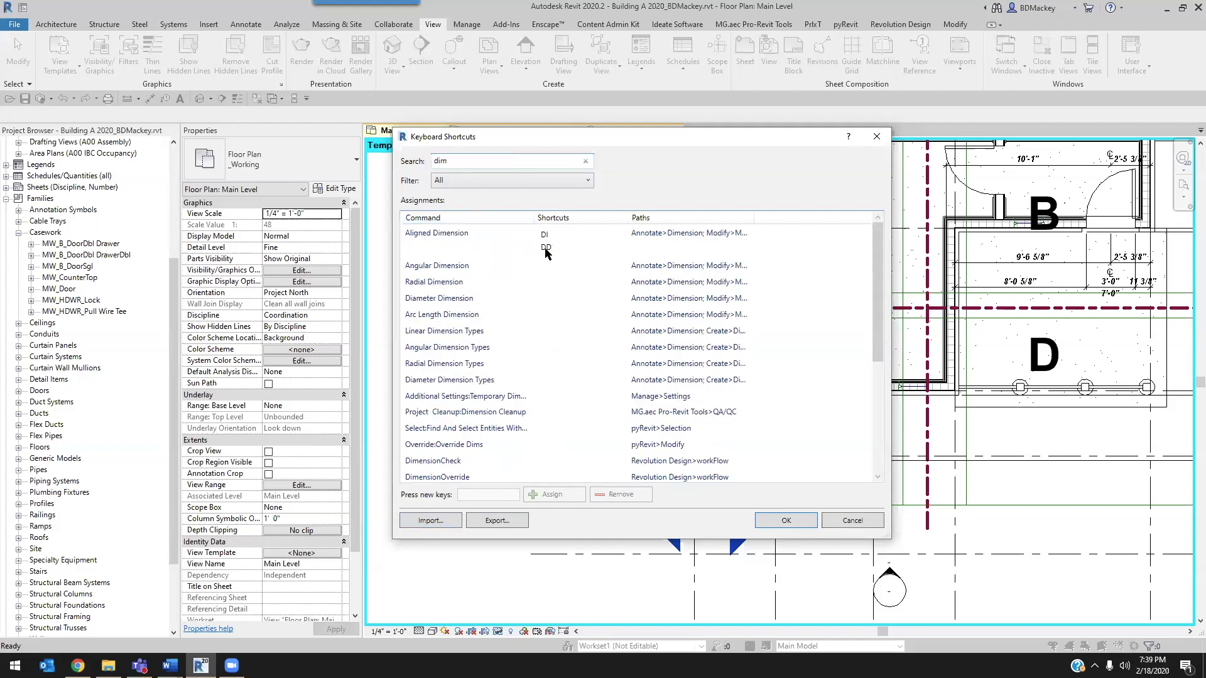
left_click(545, 251)
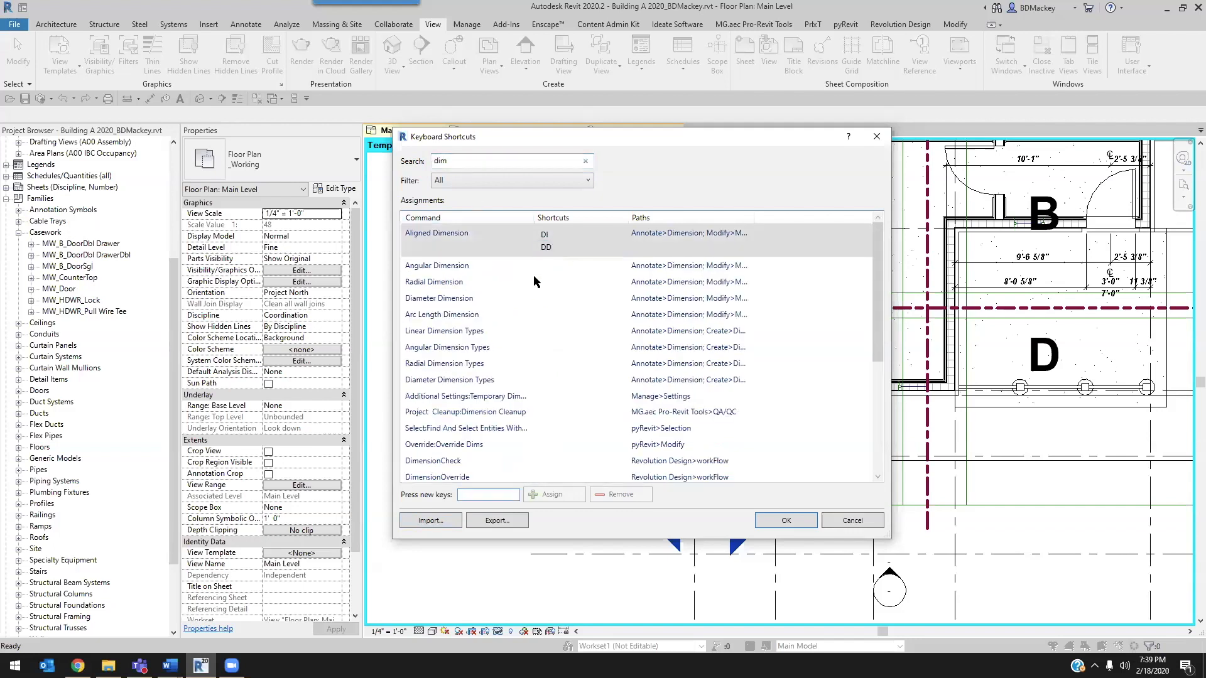
left_click(549, 238)
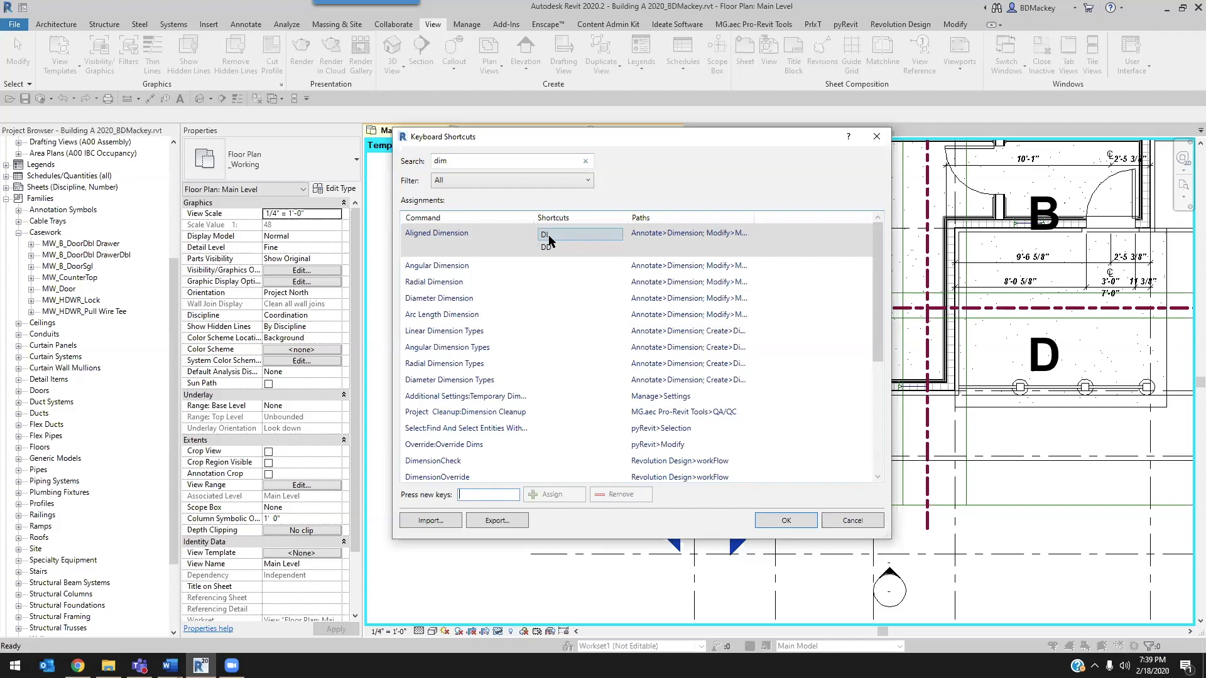
left_click(547, 248)
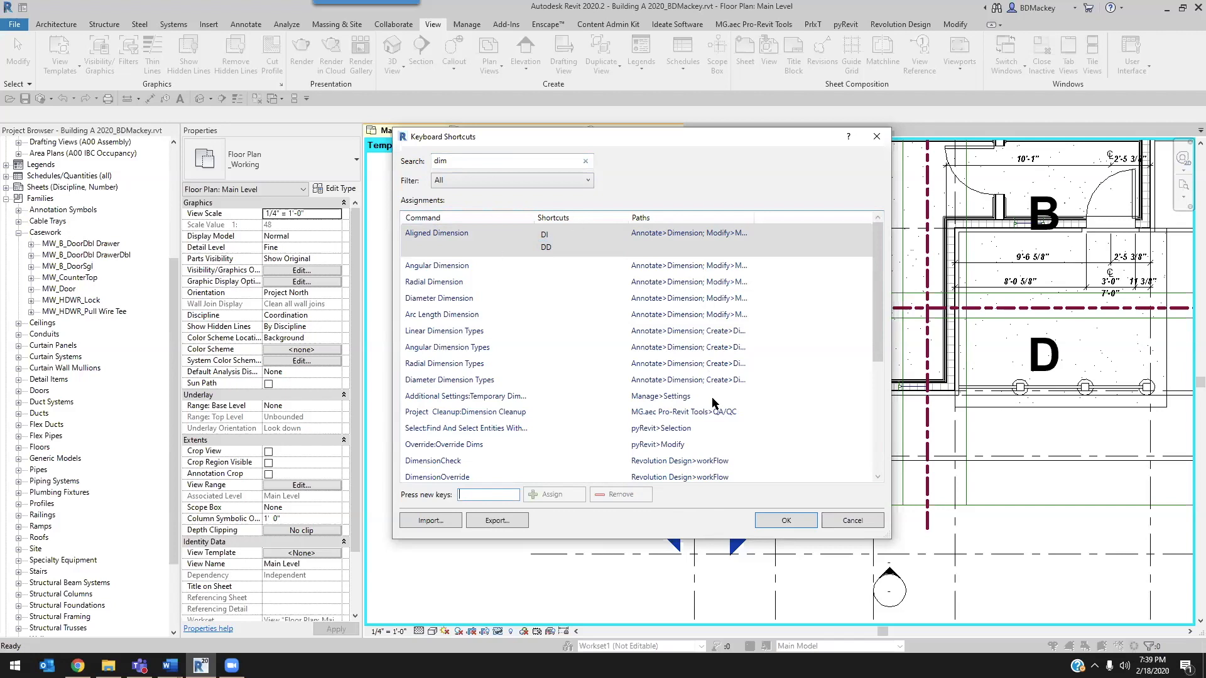
left_click(841, 525)
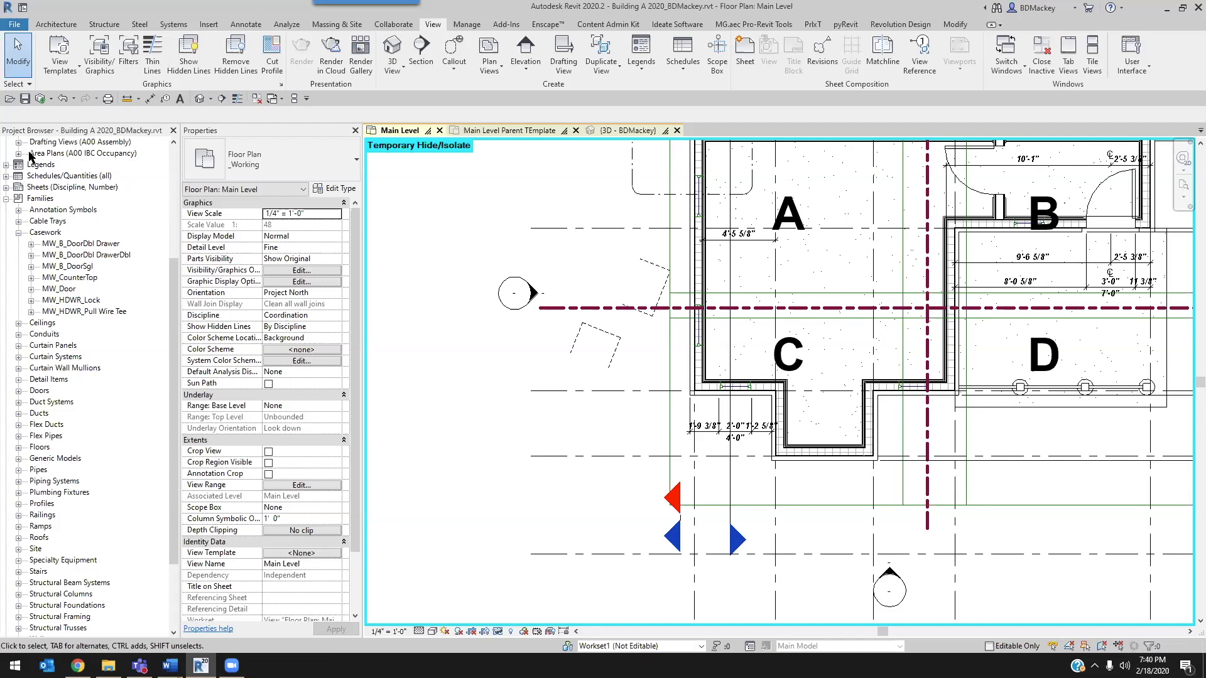
Step: Expand the _Working floor plans, select Main Level Sector A, and check its visibility/graphics overrides without changing anything
scroll(167, 198, "up", 1)
left_click_drag(167, 199, 164, 148)
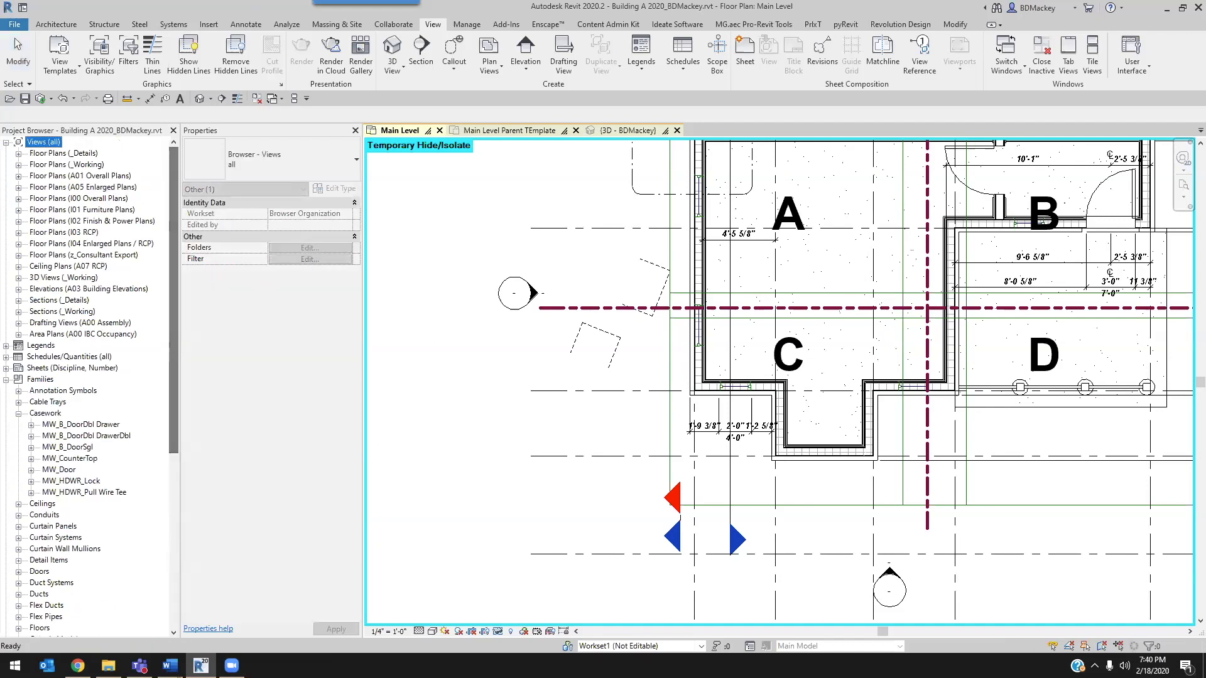
left_click(20, 165)
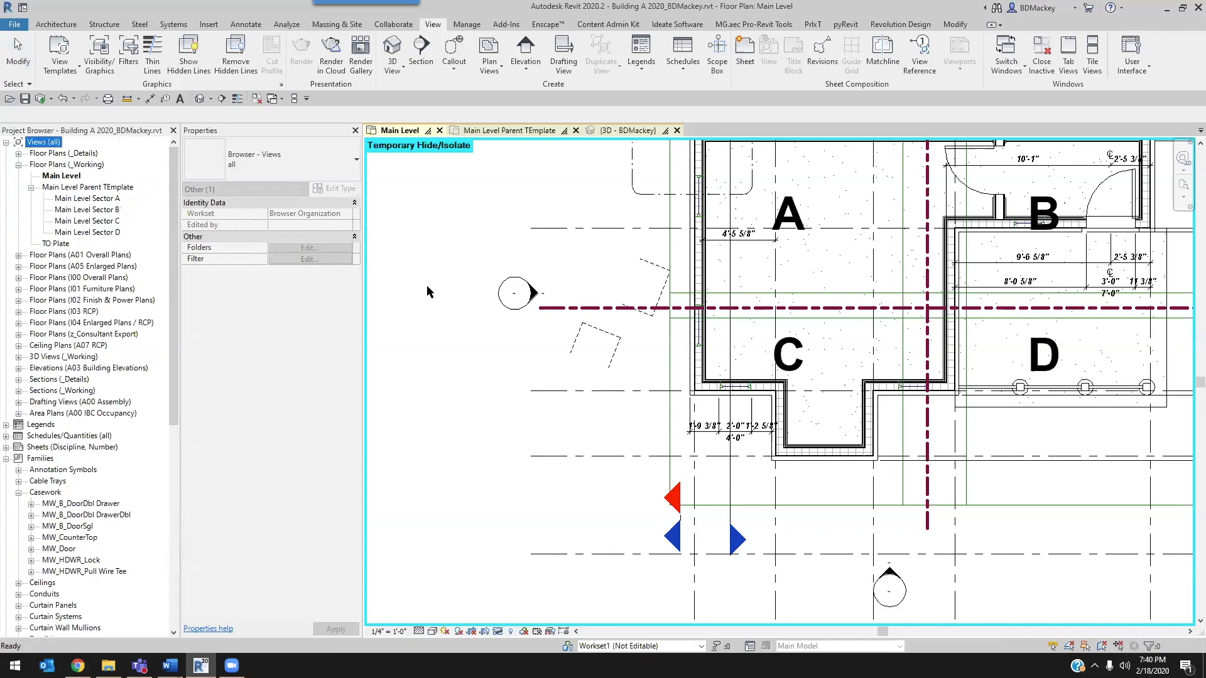
left_click(110, 199)
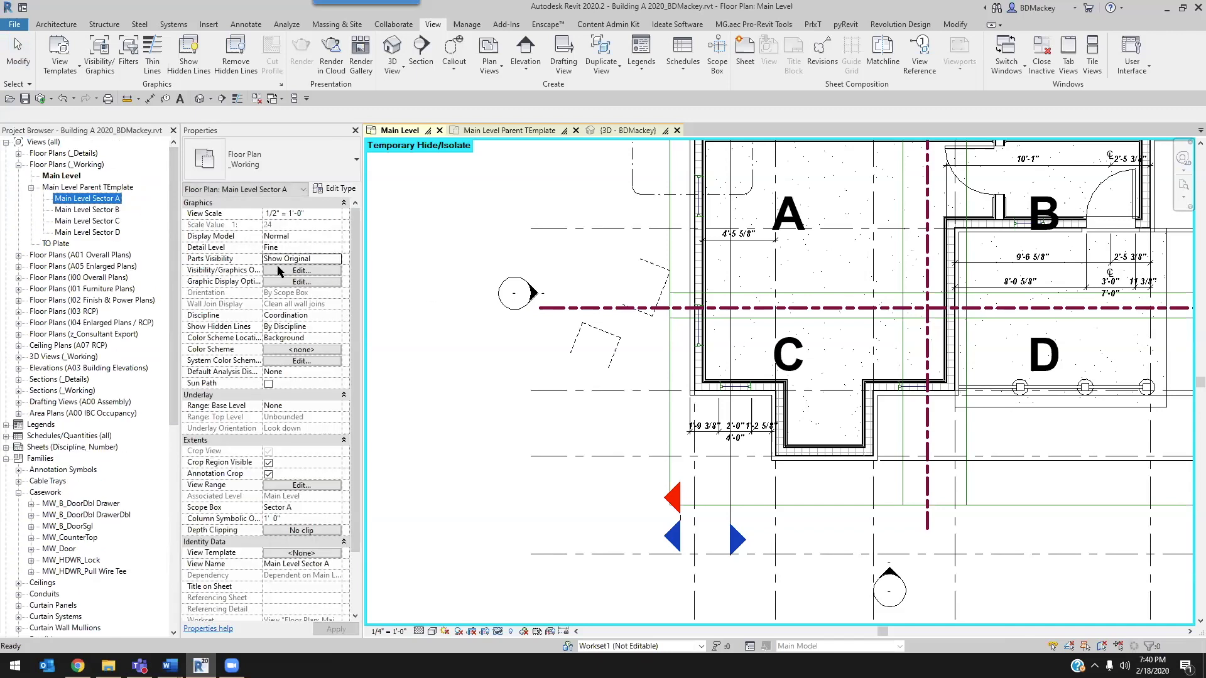
left_click(279, 271)
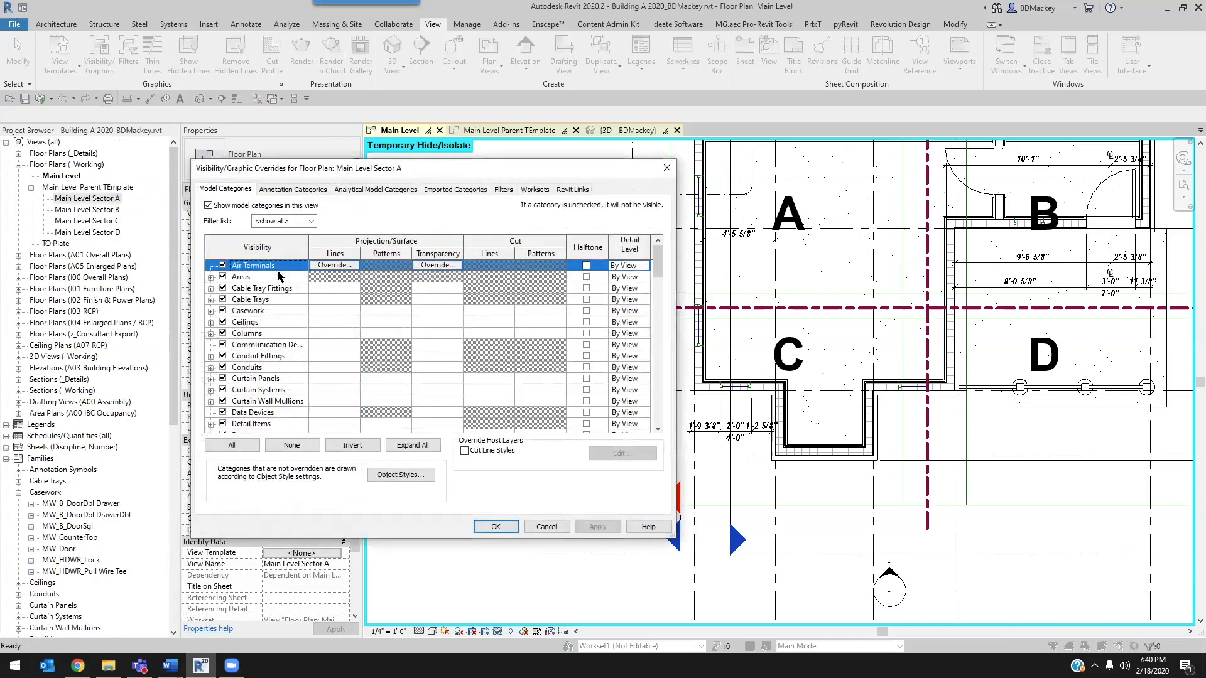
left_click(667, 168)
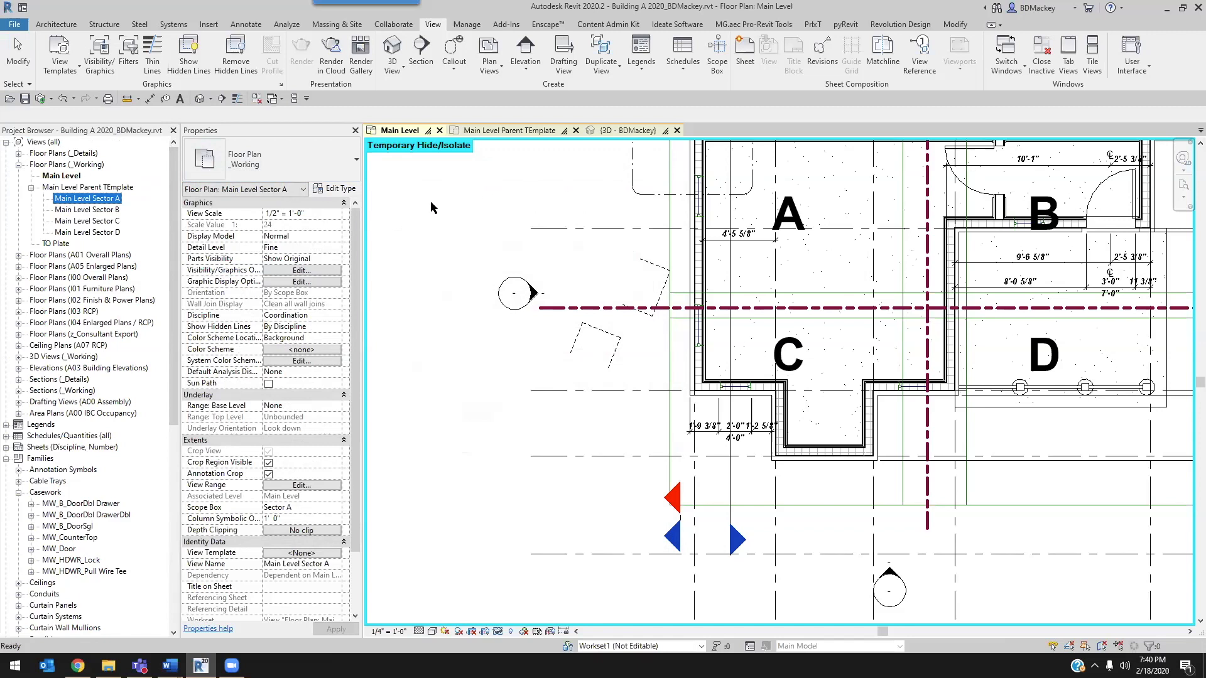
left_click(384, 226)
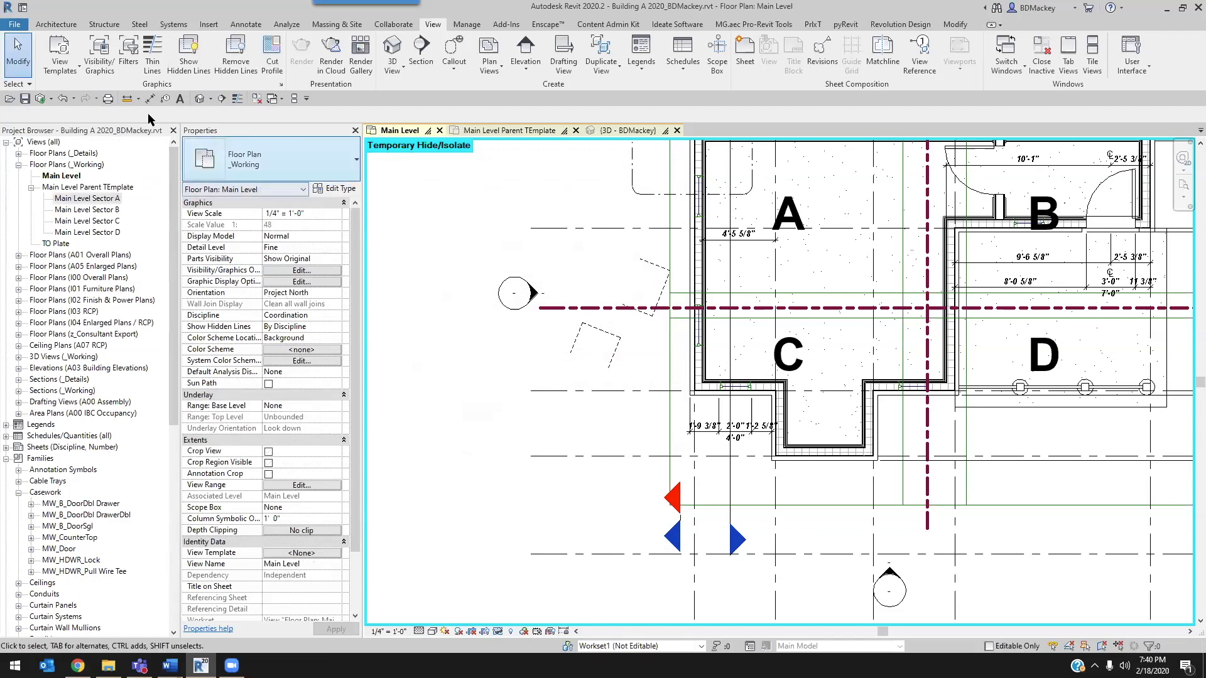
left_click(57, 25)
left_click(53, 50)
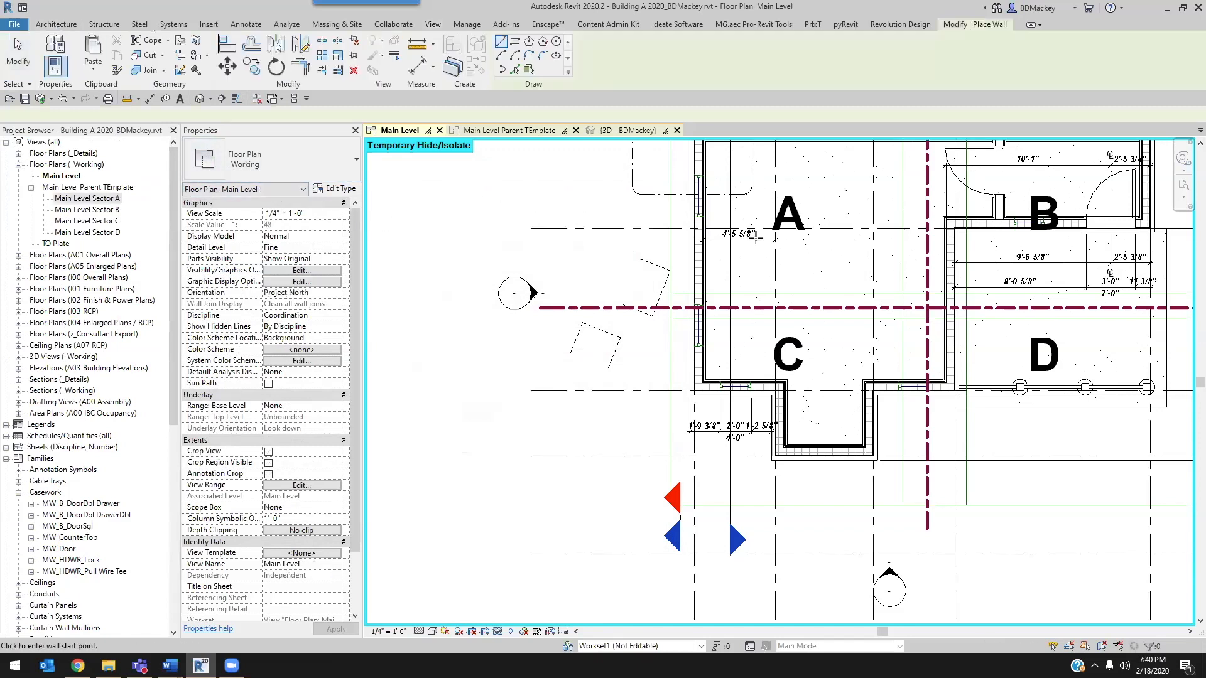
left_click(267, 166)
scroll(238, 242, "down", 1)
left_click(236, 240)
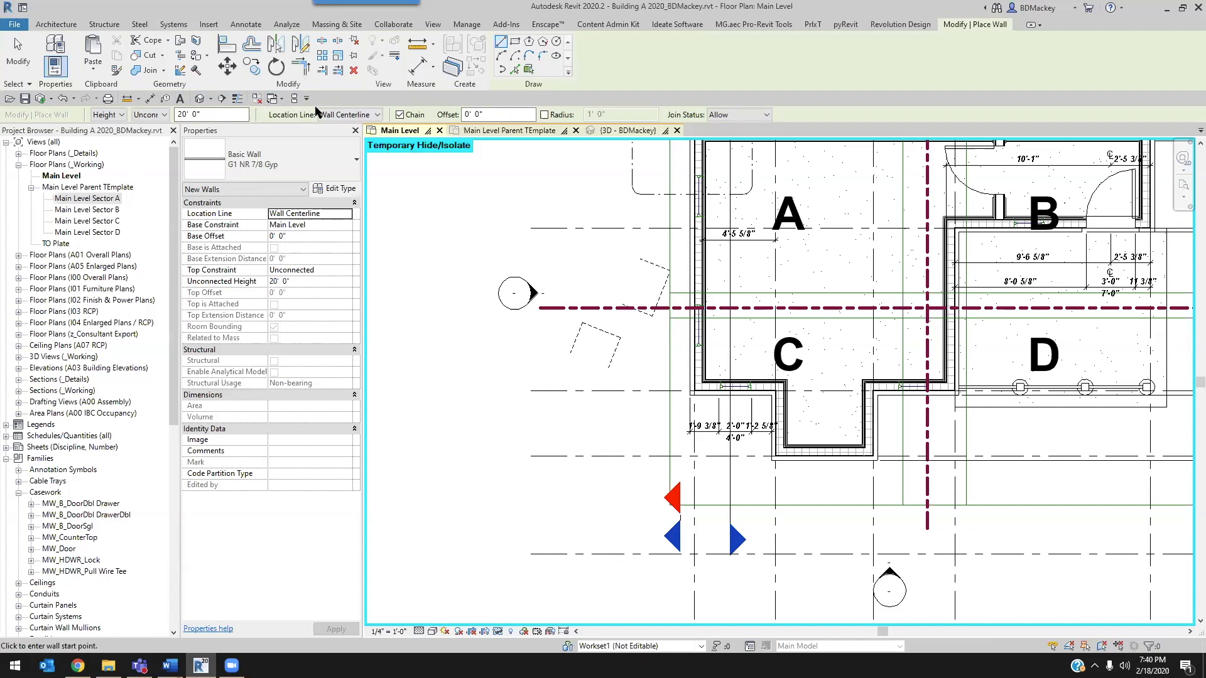
right_click(446, 197)
left_click(477, 209)
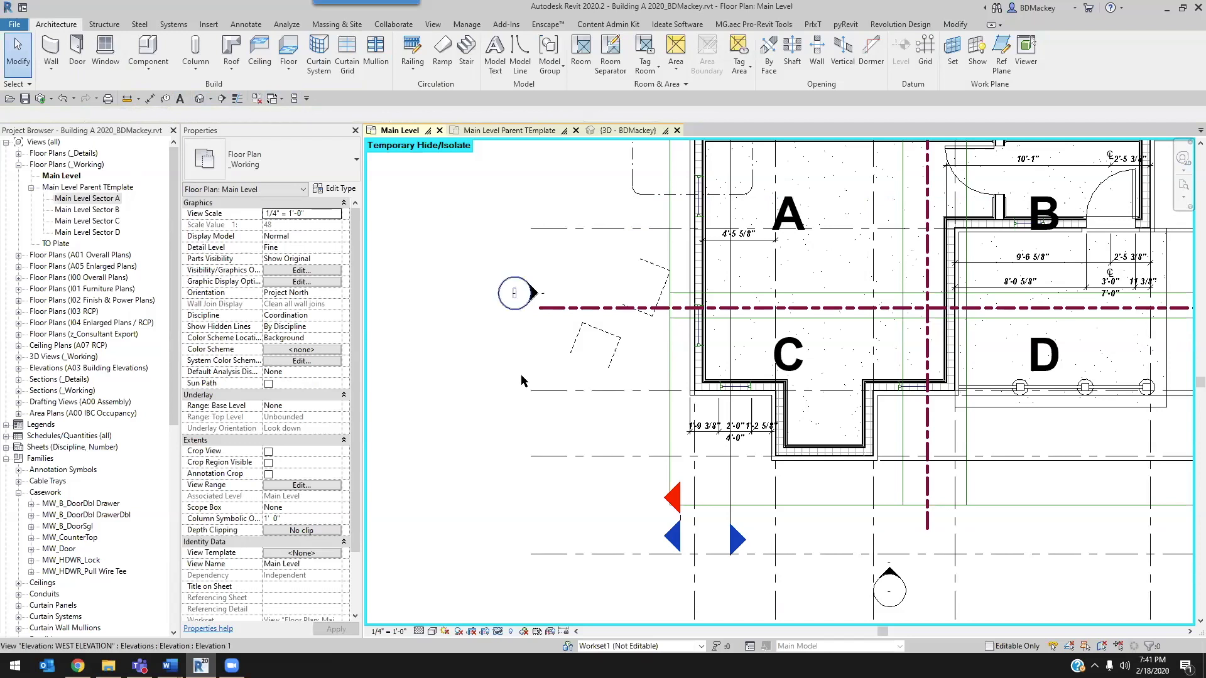
Step: Look at the temporary hide/isolate options for the Main Level view without applying any
left_click(496, 631)
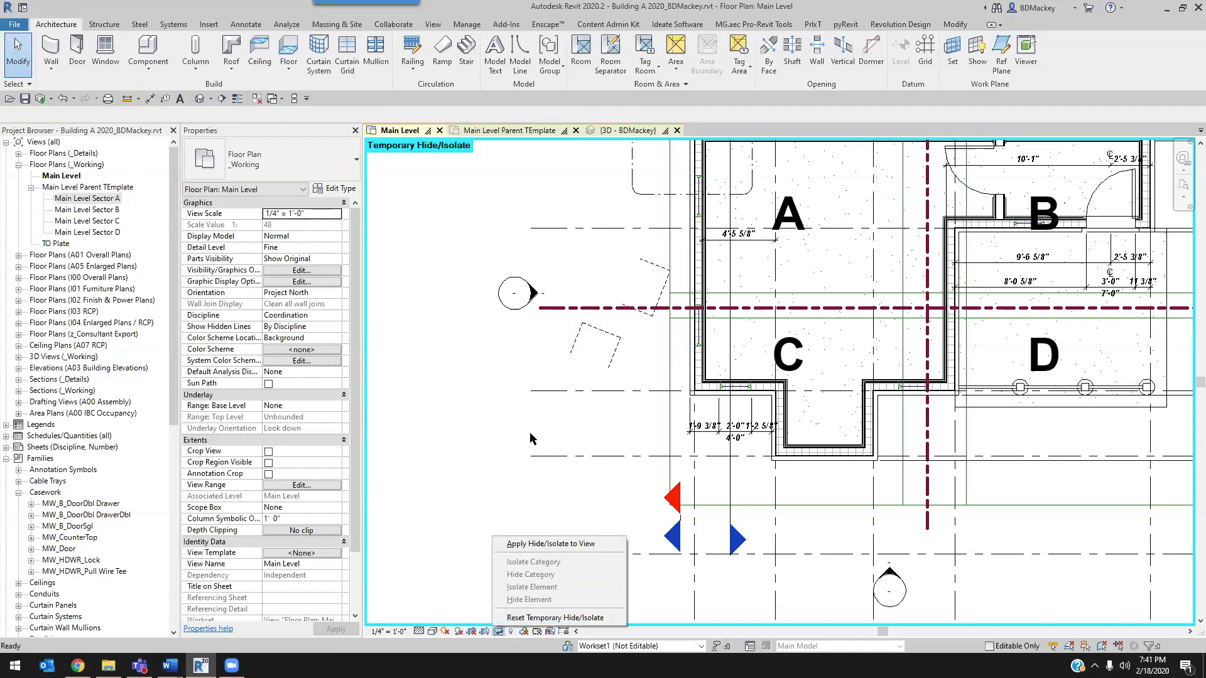
left_click(537, 326)
scroll(526, 278, "down", 1)
middle_click_drag(547, 341, 514, 437)
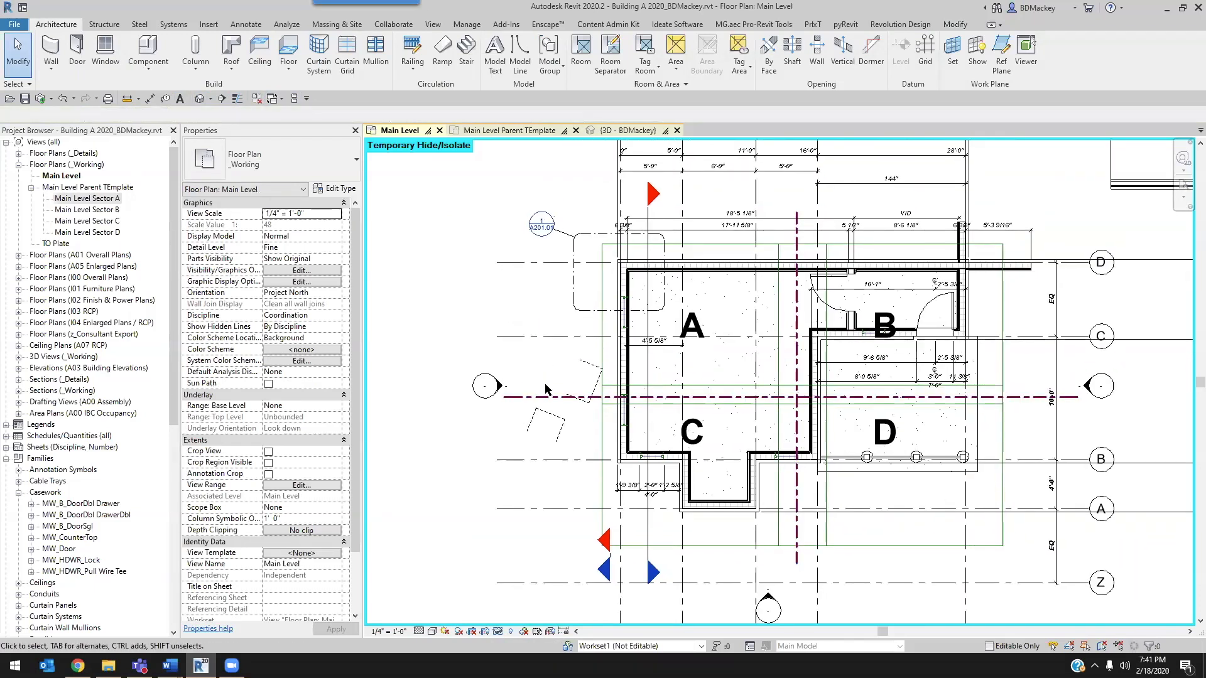
Step: Uncheck the Scope Boxes annotation category in the Main Level view's visibility/graphics overrides, and cancel the change
left_click(600, 331)
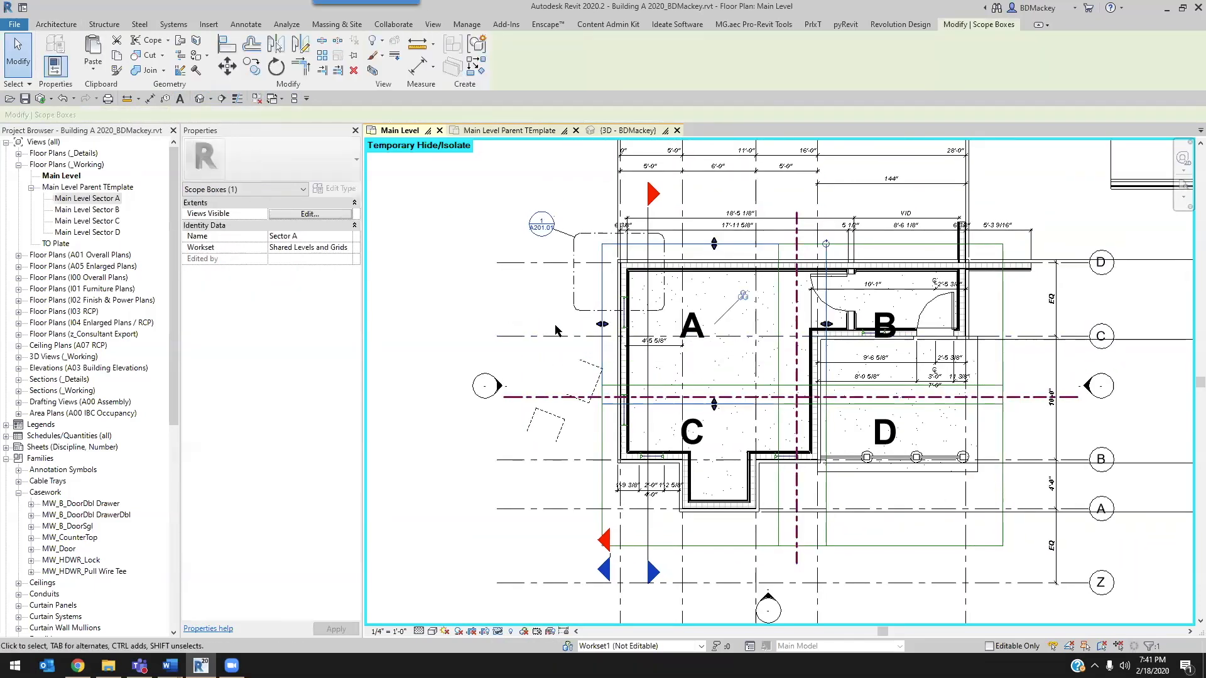
left_click(580, 331)
left_click(299, 271)
left_click(271, 319)
key("s")
scroll(281, 348, "down", 3)
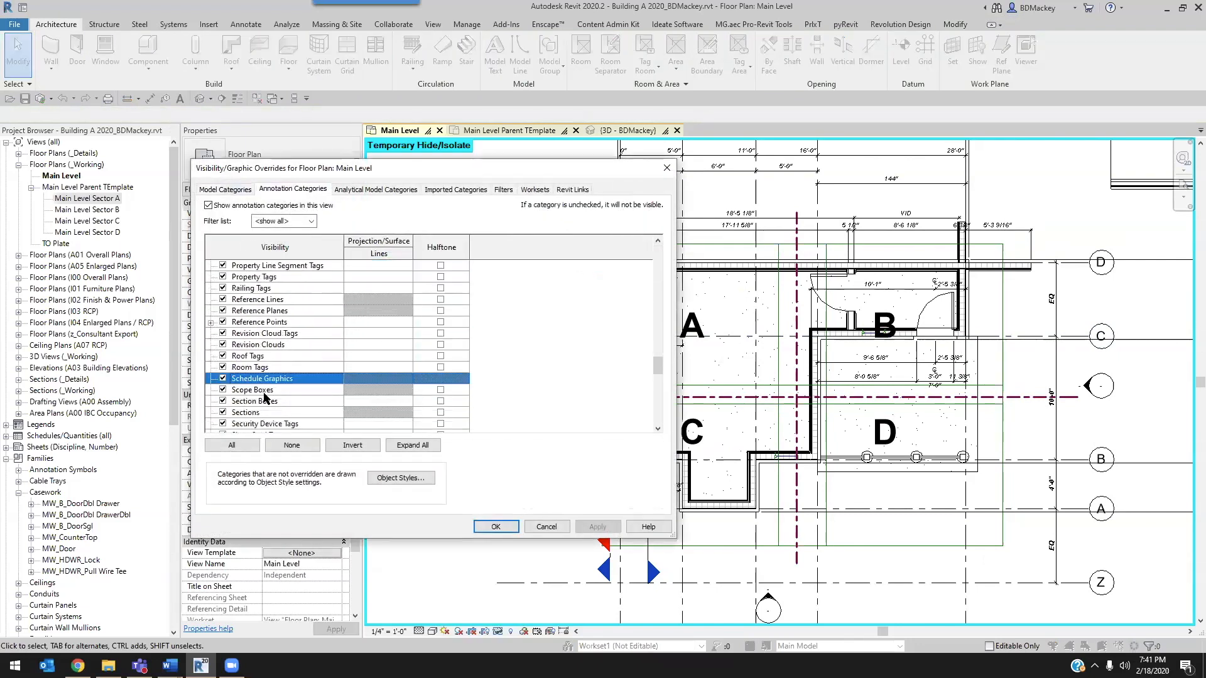
left_click(223, 390)
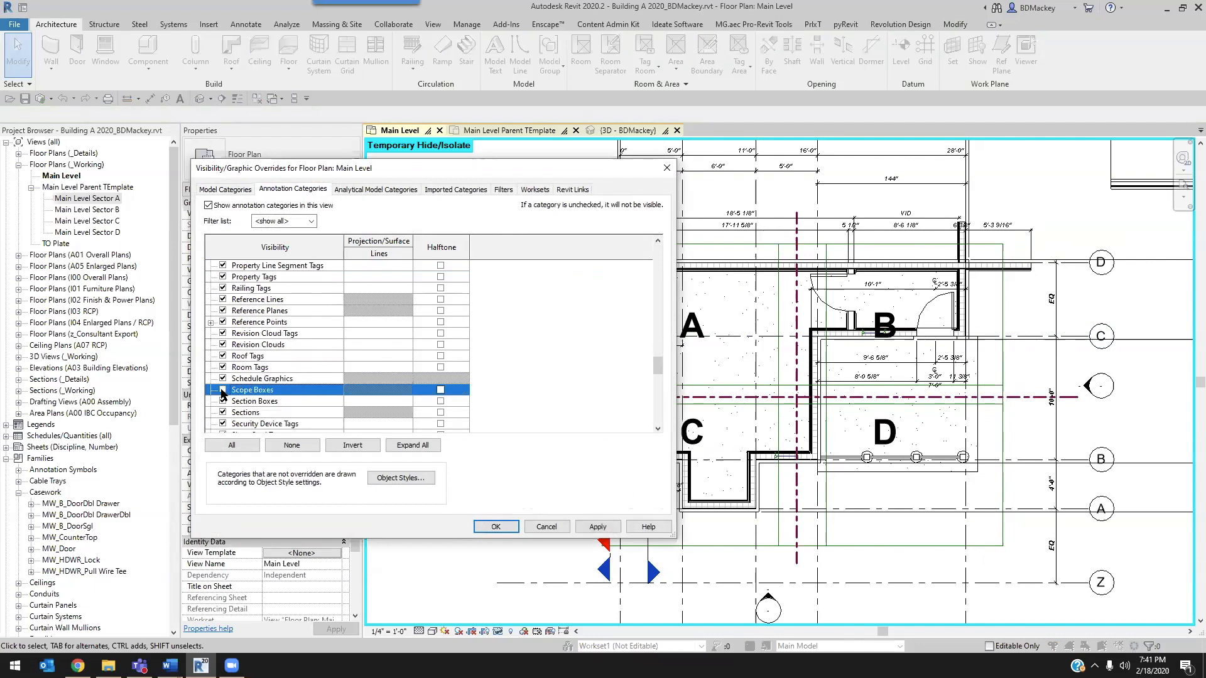
left_click(545, 528)
Step: Select the Sector C scope box and hide the whole scope box category in the Main Level view
left_click(594, 508)
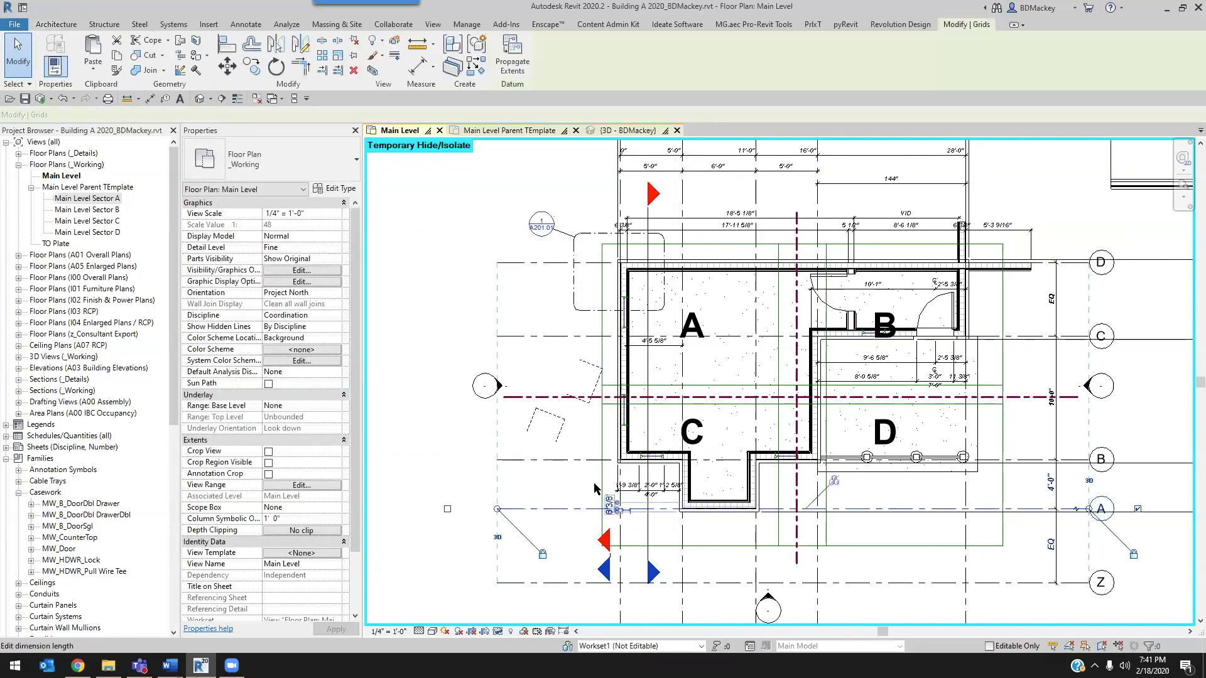
left_click(600, 488)
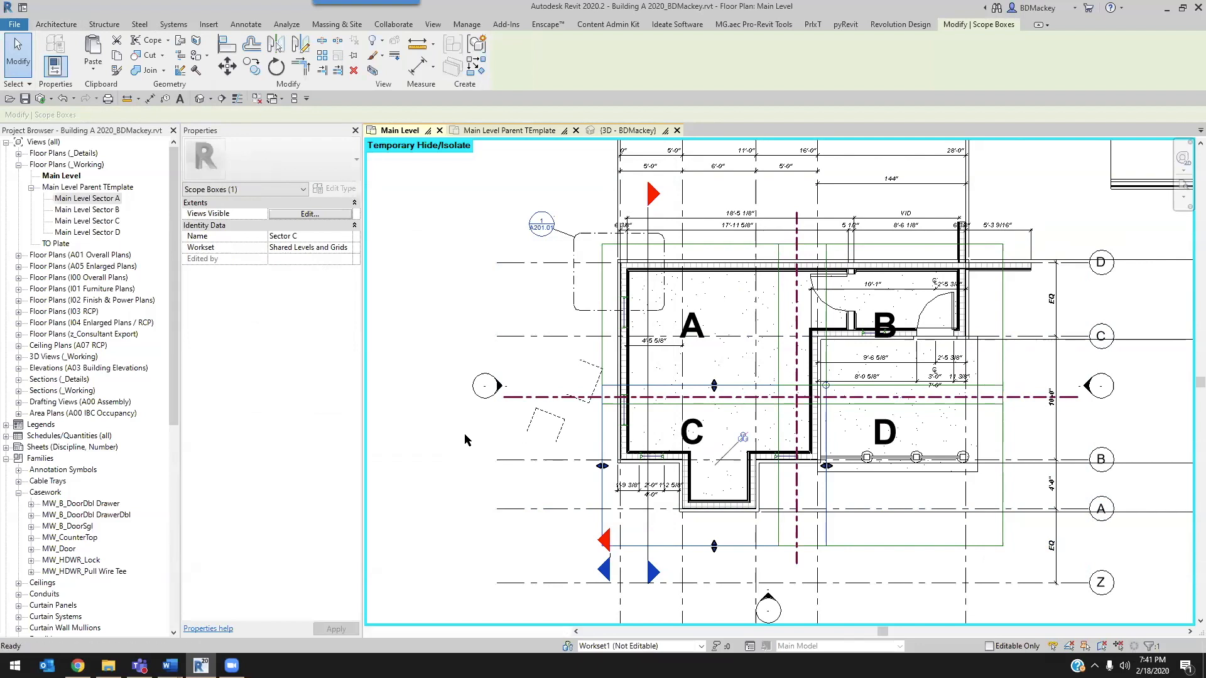
left_click(465, 434)
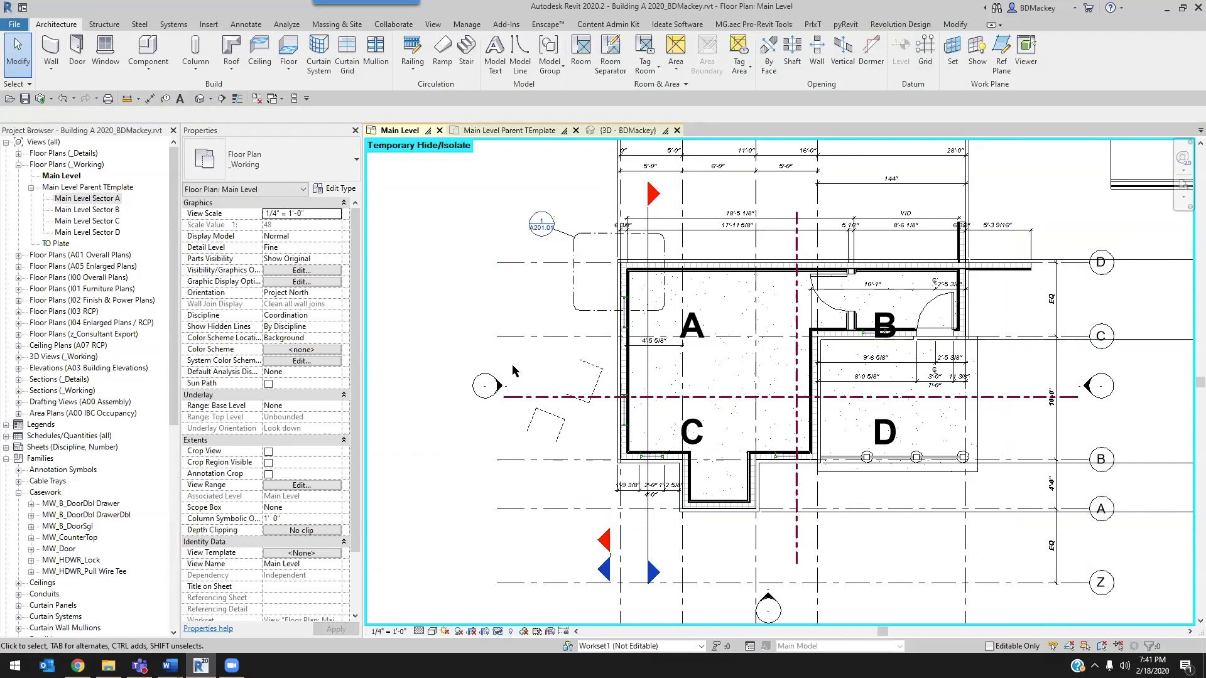
Step: Hide the whole floor category in the Main Level view, starting from the floor in area D
right_click(928, 475)
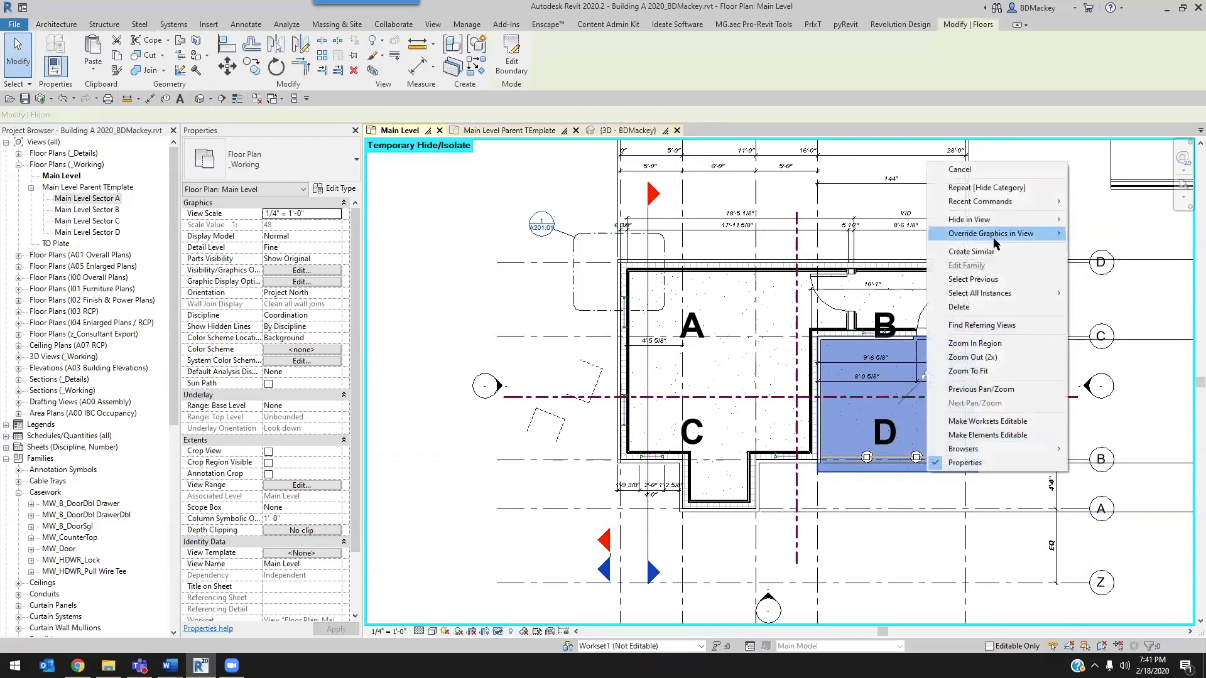
mouse_move(1031, 220)
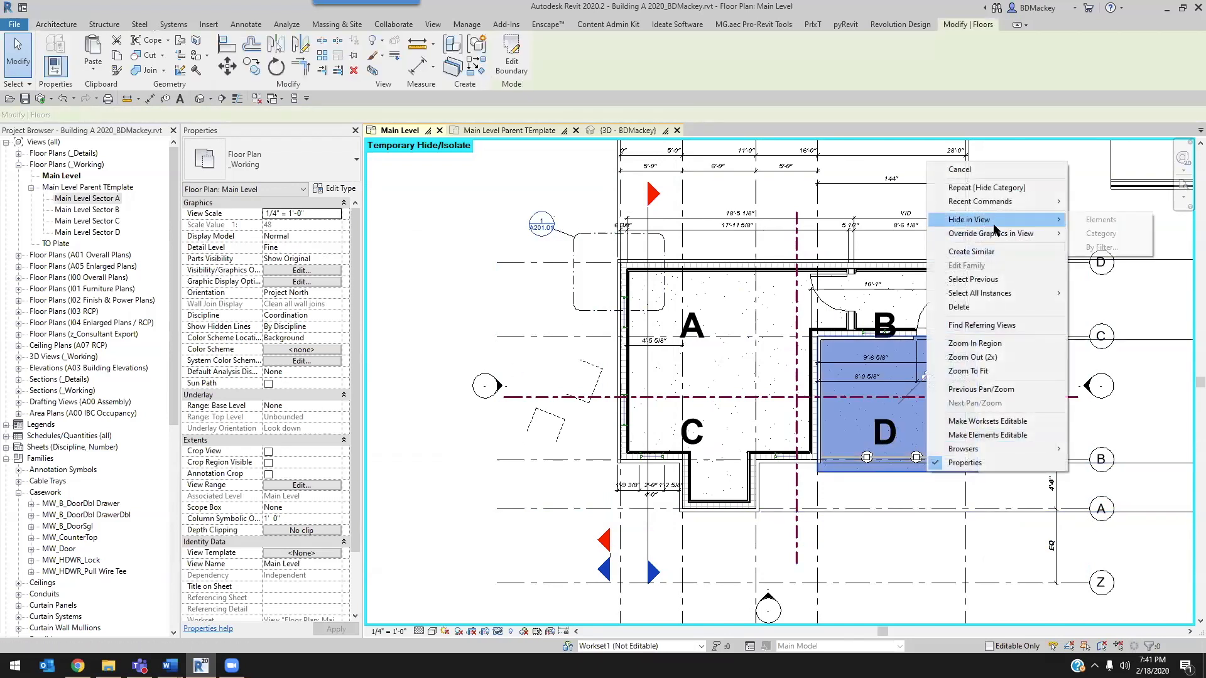
left_click(1102, 234)
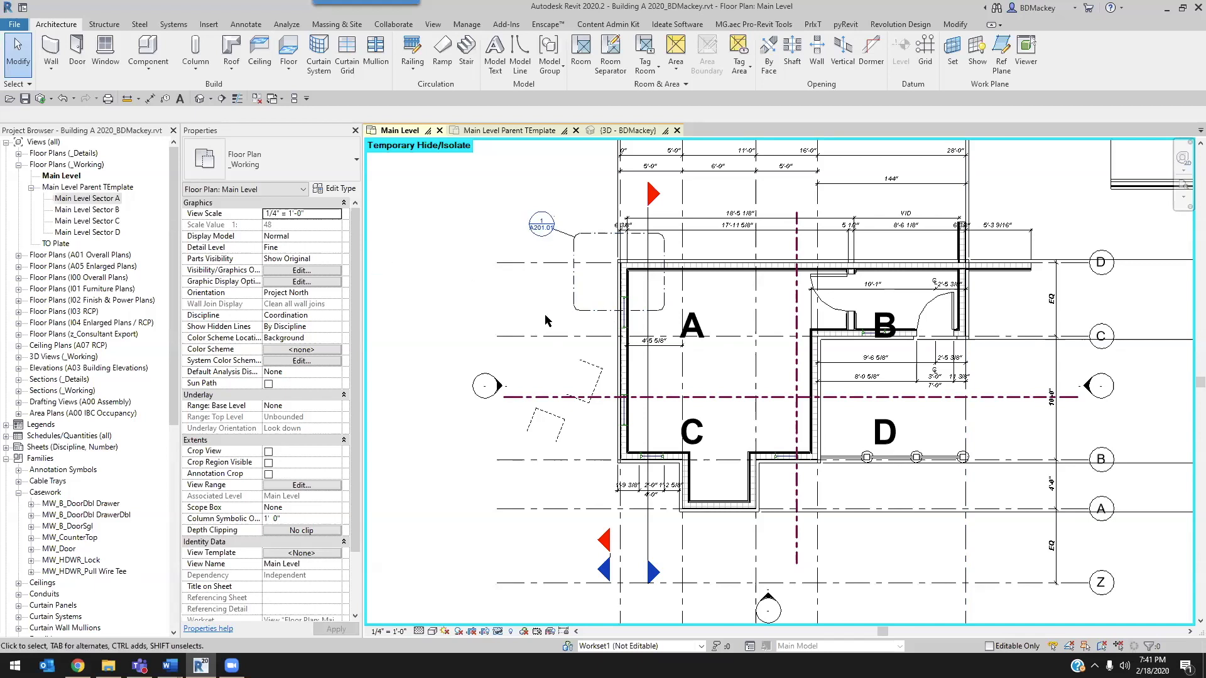
scroll(532, 333, "down", 4)
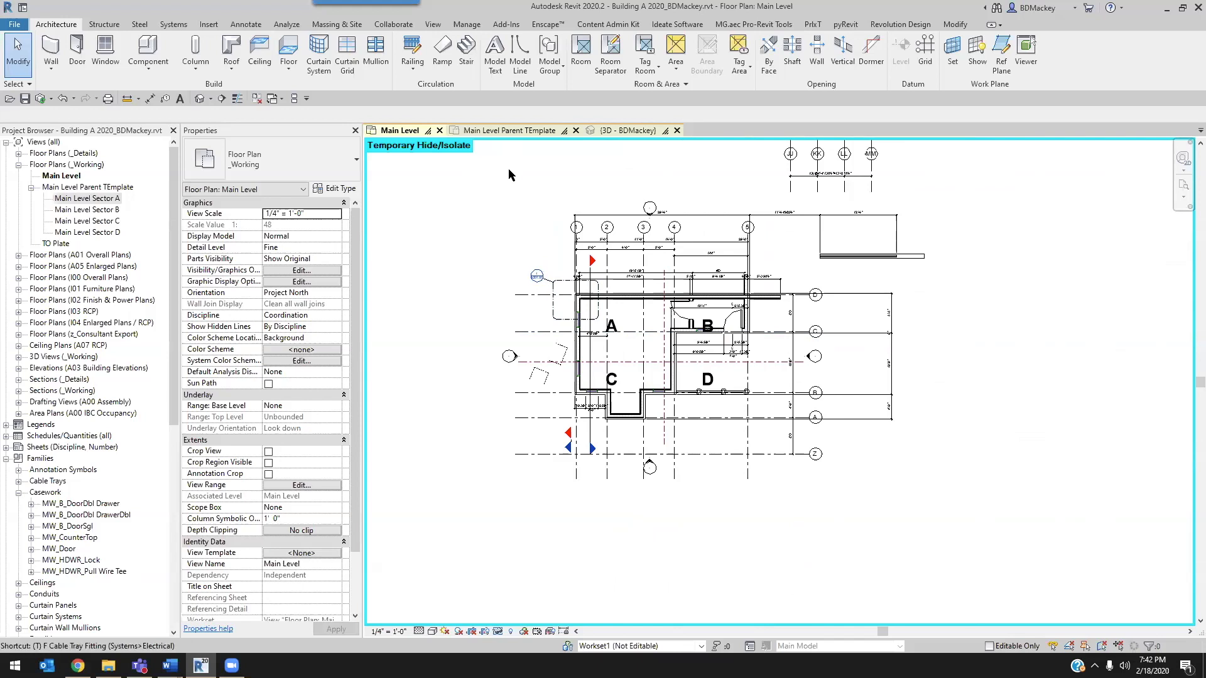
Step: Tile the open views, activate the Main Level Parent TEmplate plan, and return all views to a tabbed arrangement
key("w")
key("t")
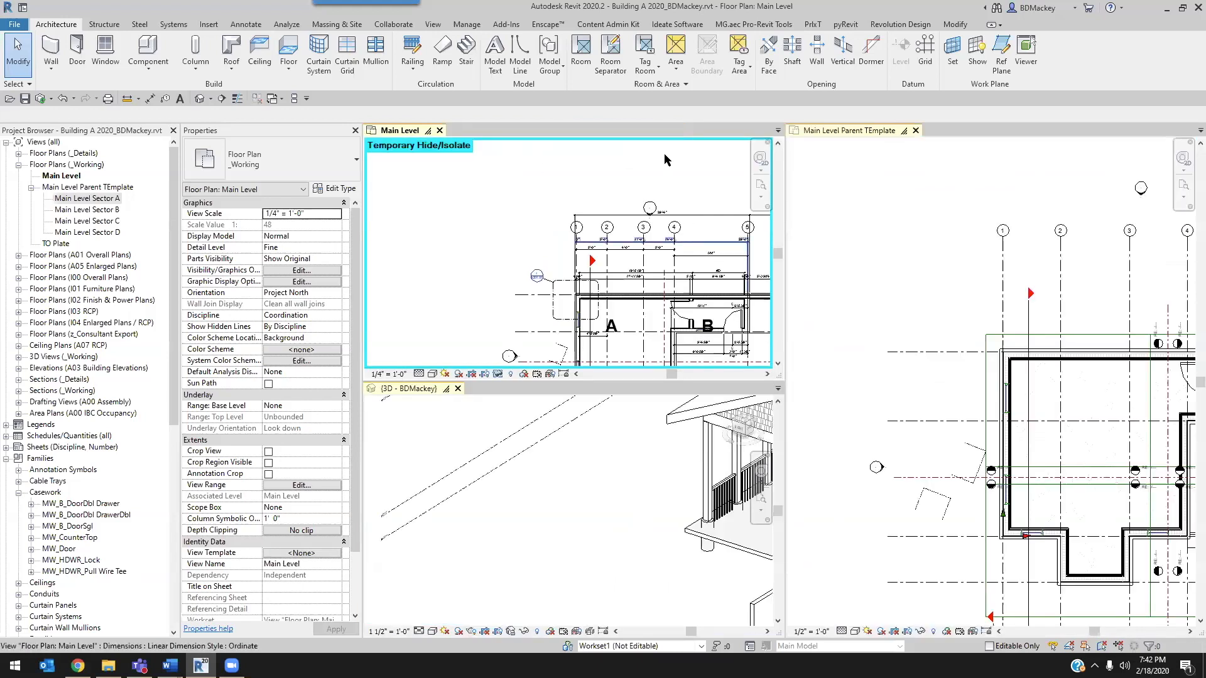
left_click(835, 133)
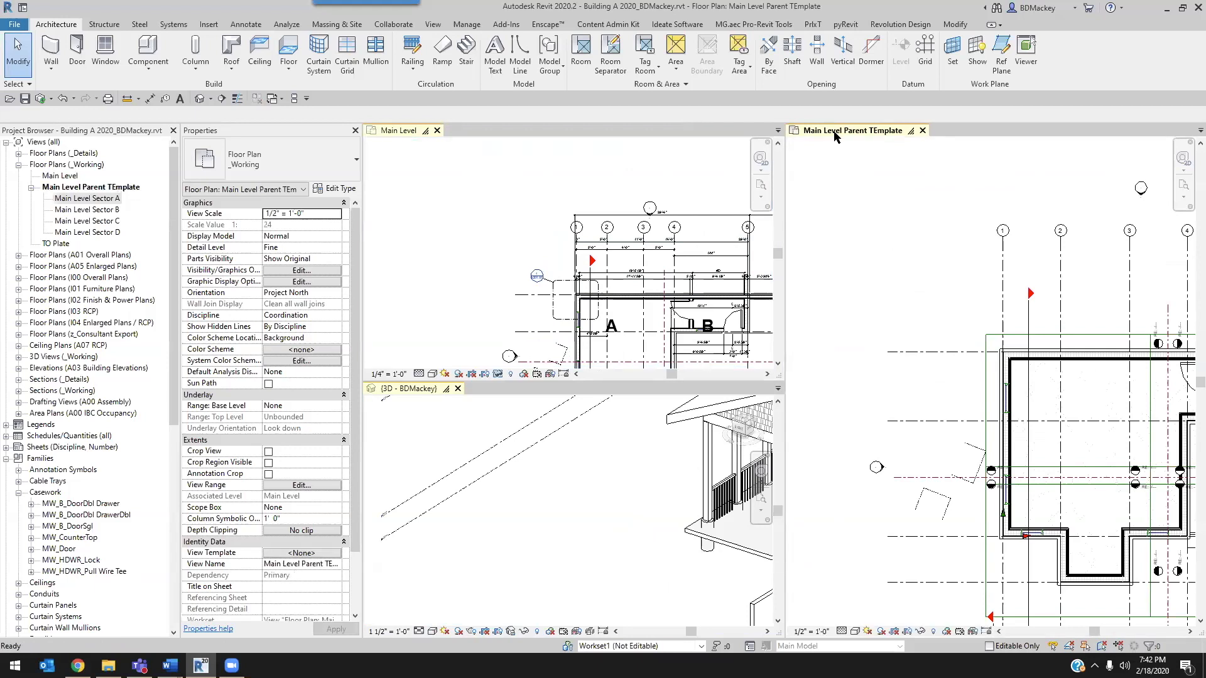
key("t")
key("w")
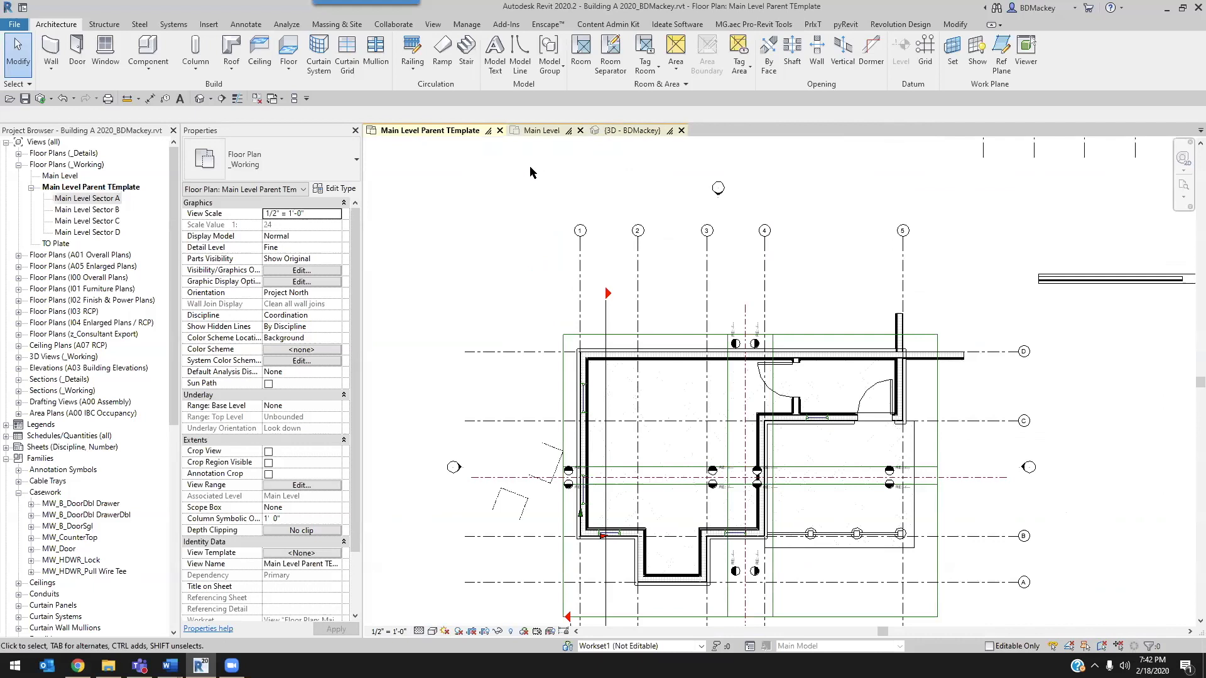
Step: Tile the open views again with Main Level Parent TEmplate active, and restore the tabbed arrangement
key("w")
key("t")
middle_click_drag(541, 257, 508, 193)
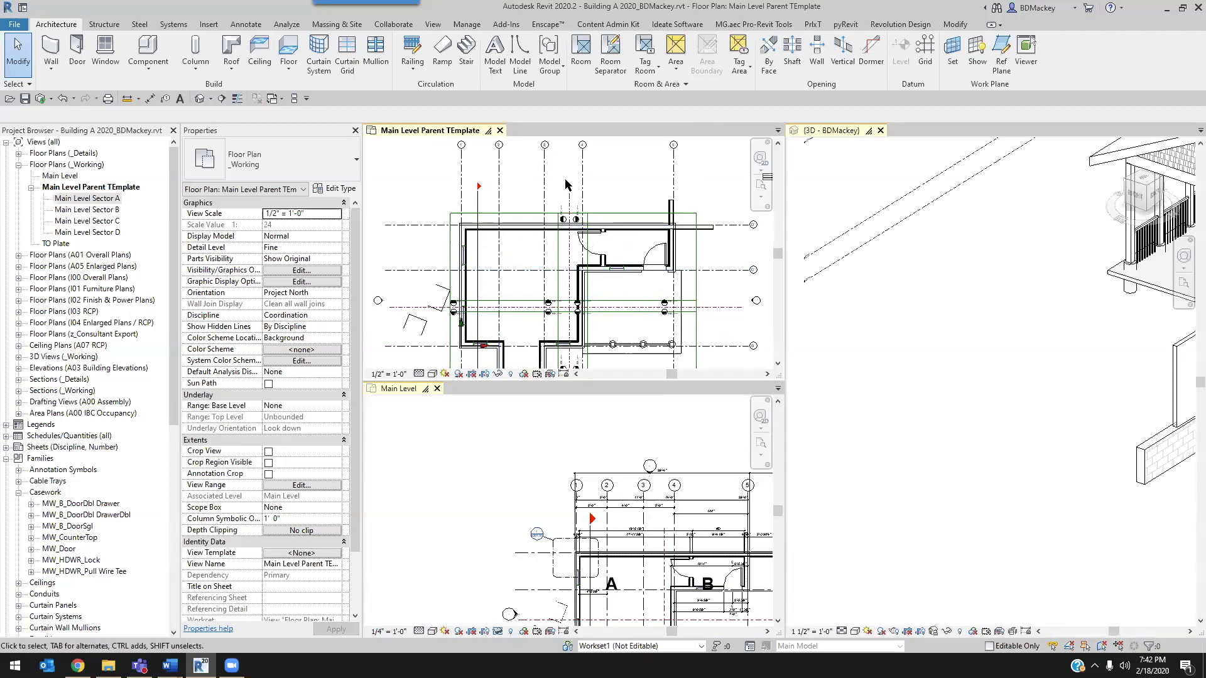
key("t")
key("w")
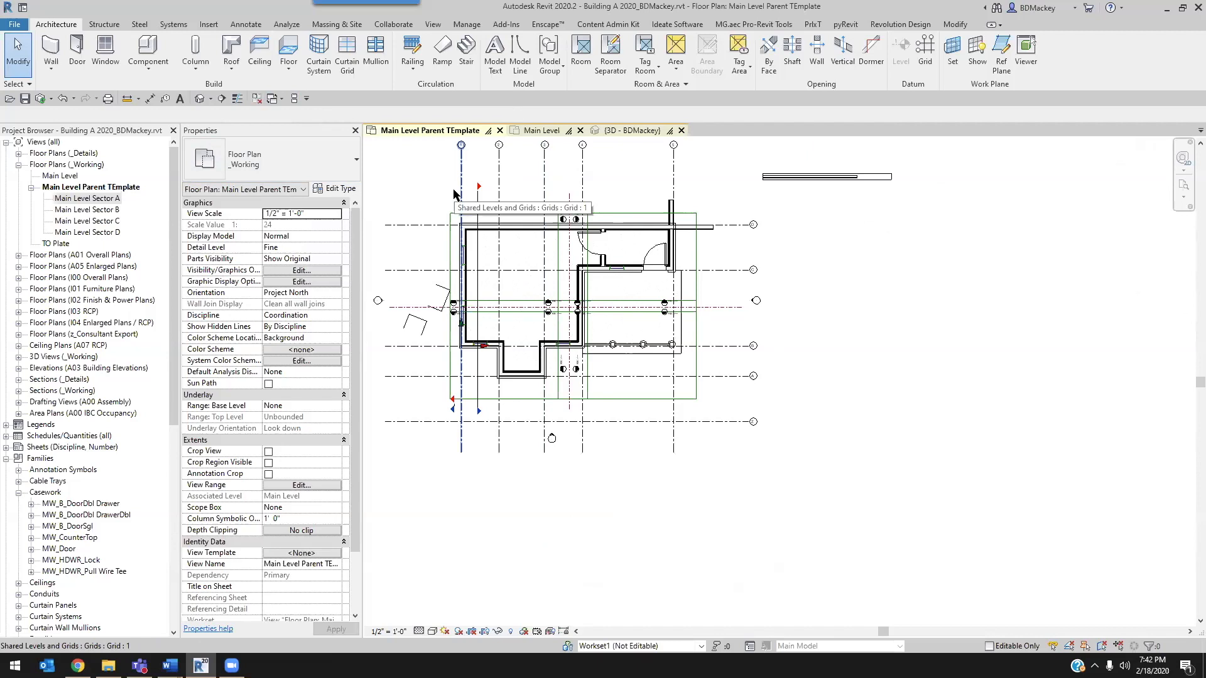
Step: Select grid 1 in the Main Level Parent TEmplate view, try Create Similar on it, and cancel the command
scroll(578, 247, "up", 2)
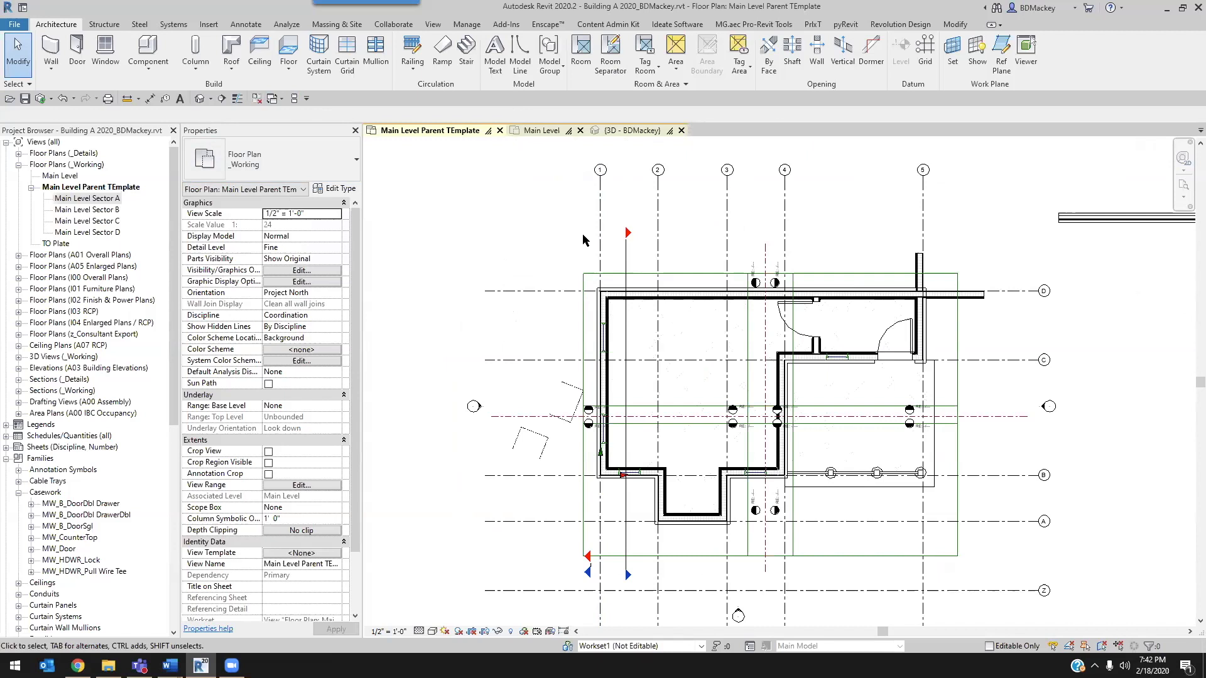
left_click(601, 242)
right_click(602, 238)
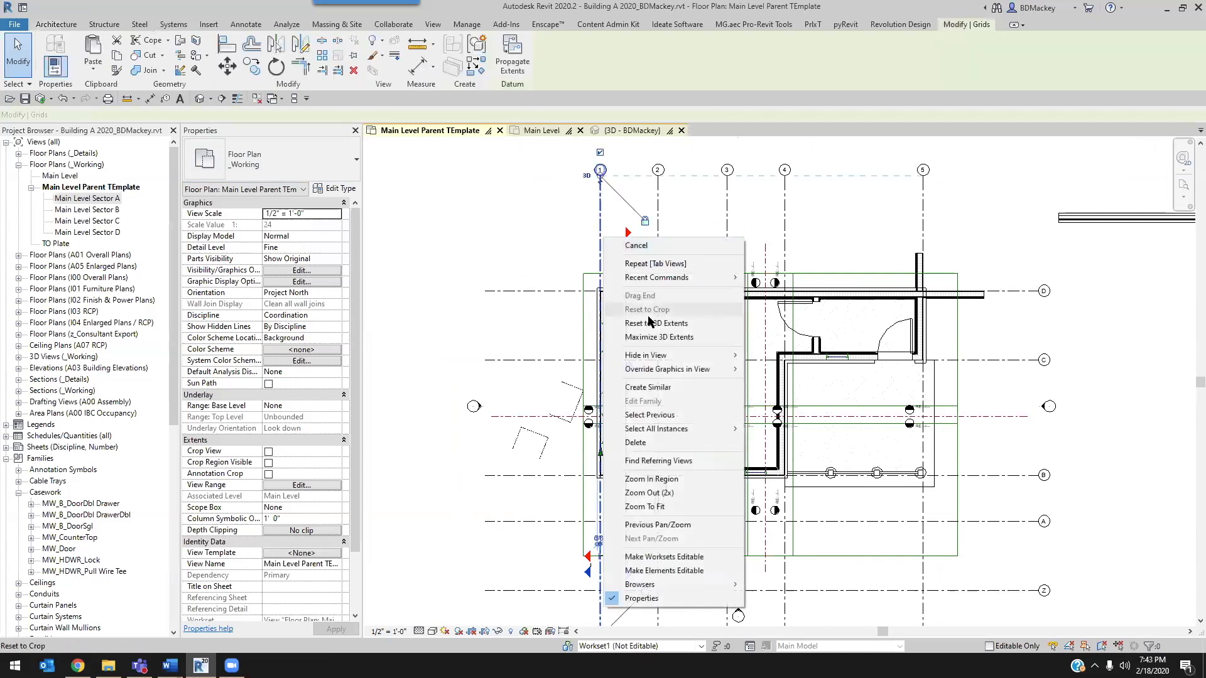
left_click(668, 388)
key("Escape")
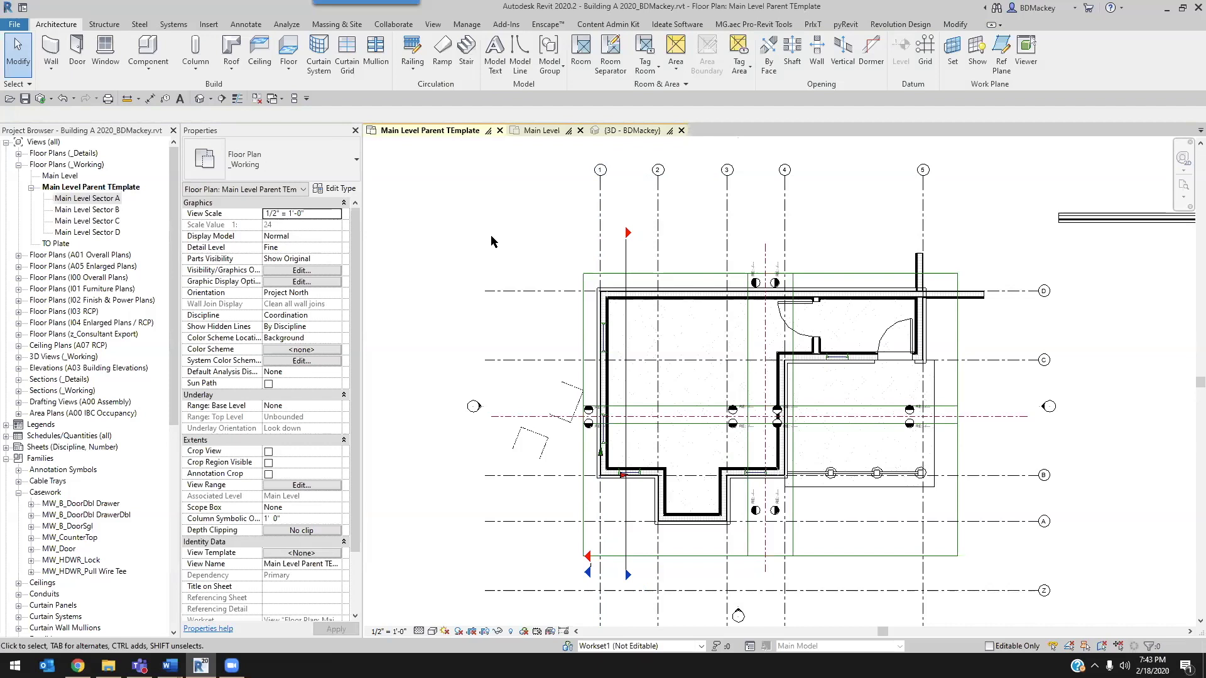
key("a")
key("l")
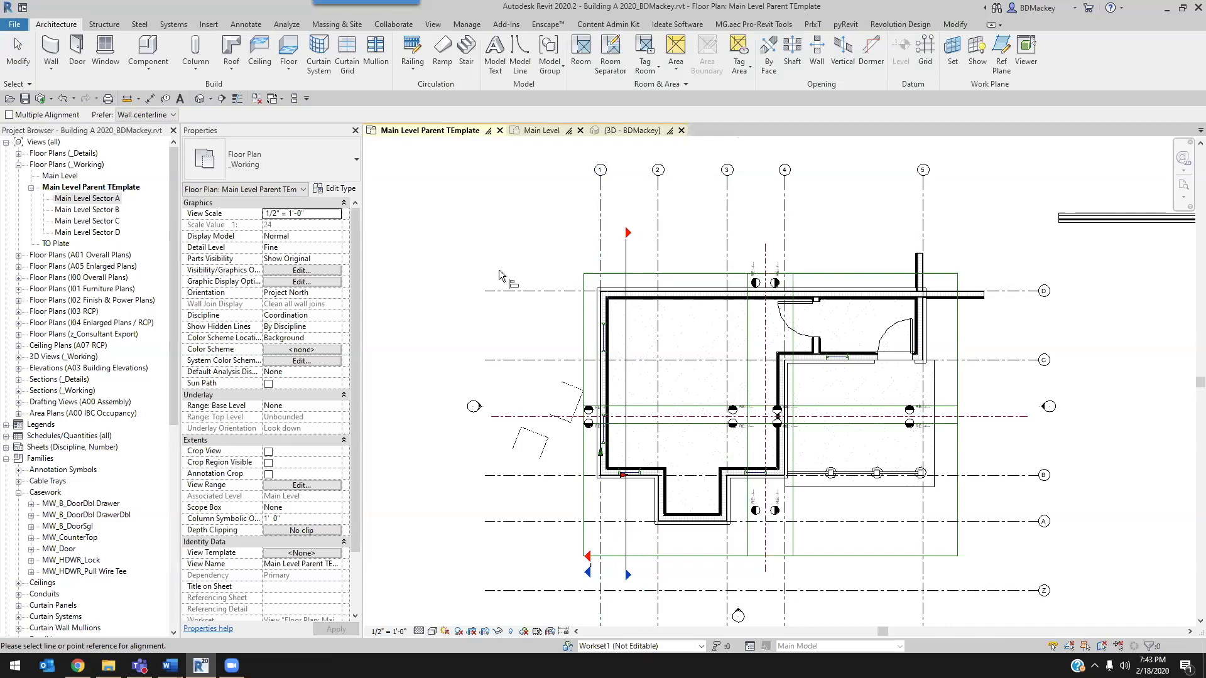
key("Escape")
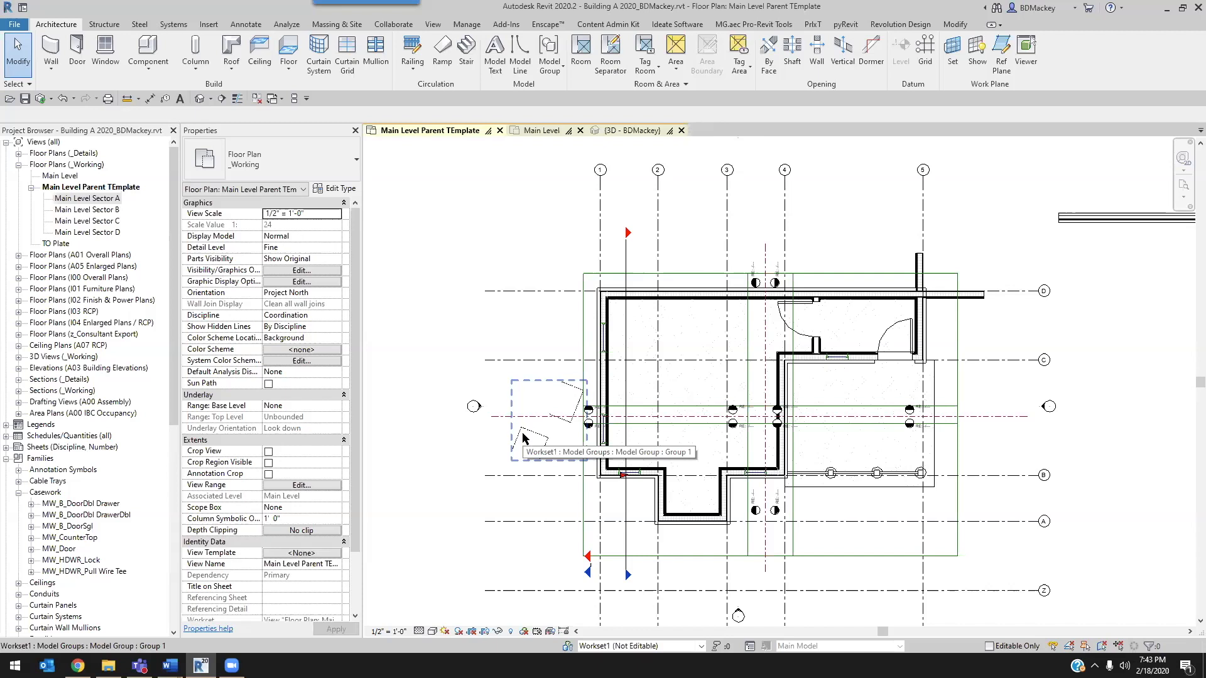
Step: Select the Sector A scope box to view its properties, and clear the selection
scroll(584, 454, "up", 3)
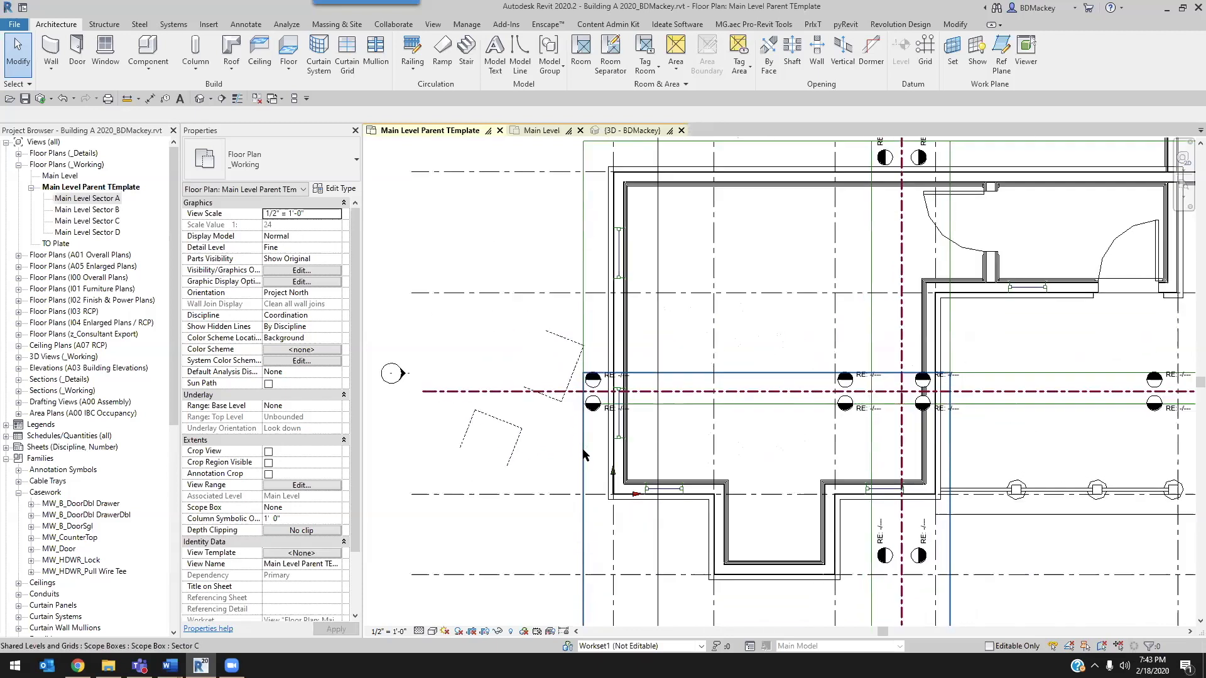
left_click(583, 283)
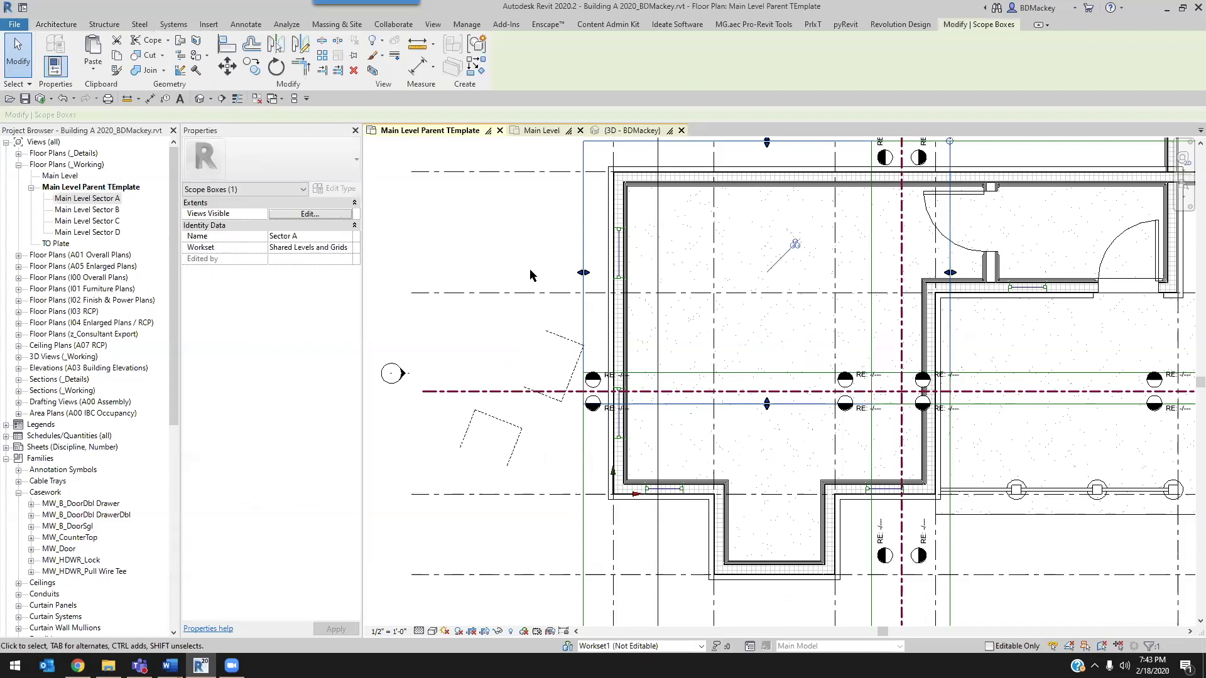
middle_click_drag(530, 269, 478, 320)
left_click(478, 321)
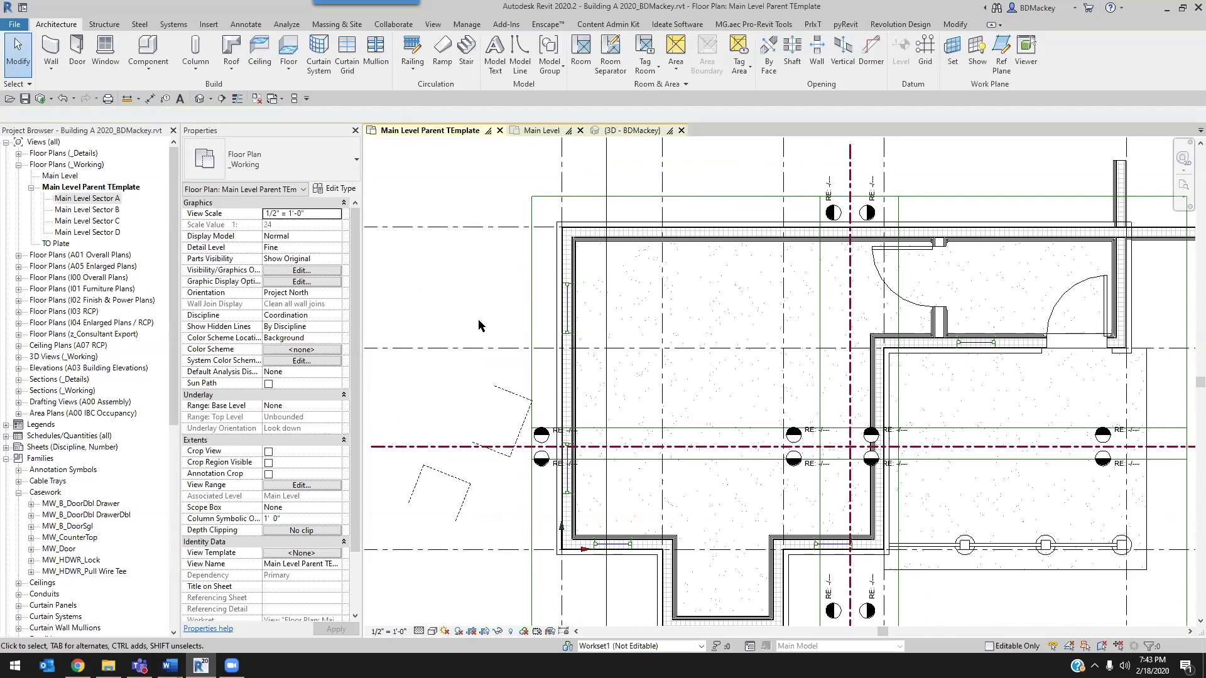
scroll(481, 306, "down", 3)
middle_click_drag(597, 297, 529, 355)
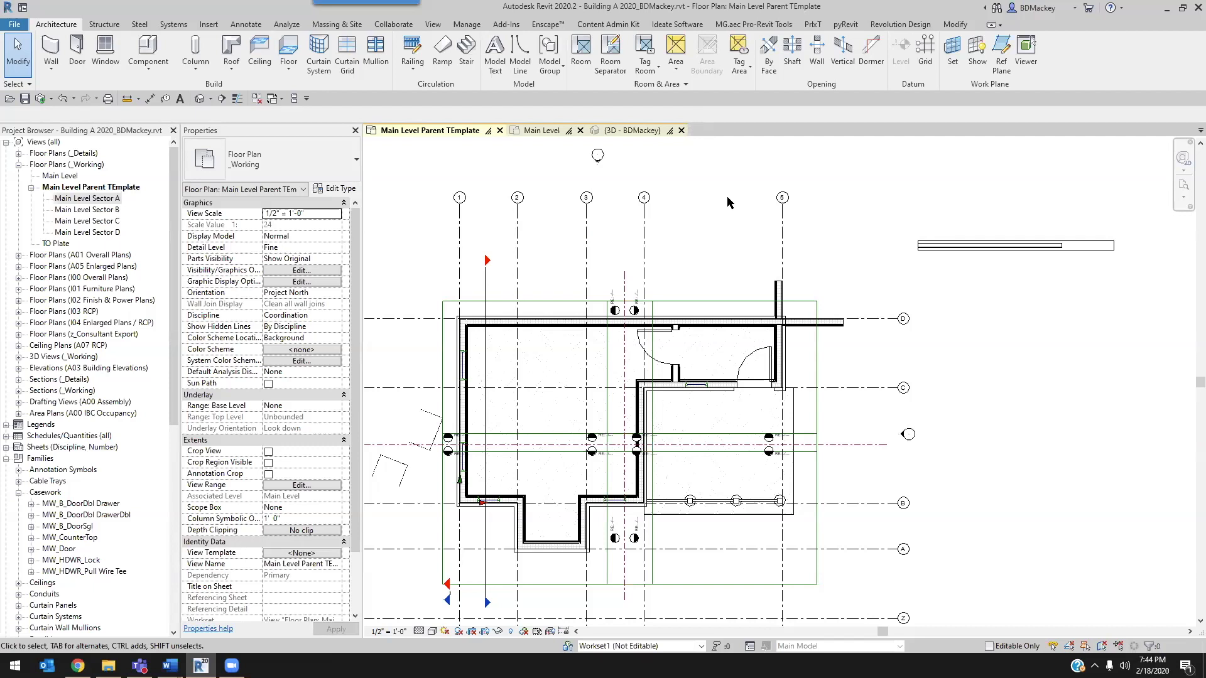
Step: Search the keyboard shortcuts for "zoom", examine the keys assigned to Zoom to Fit, and close without changes
key("k")
key("s")
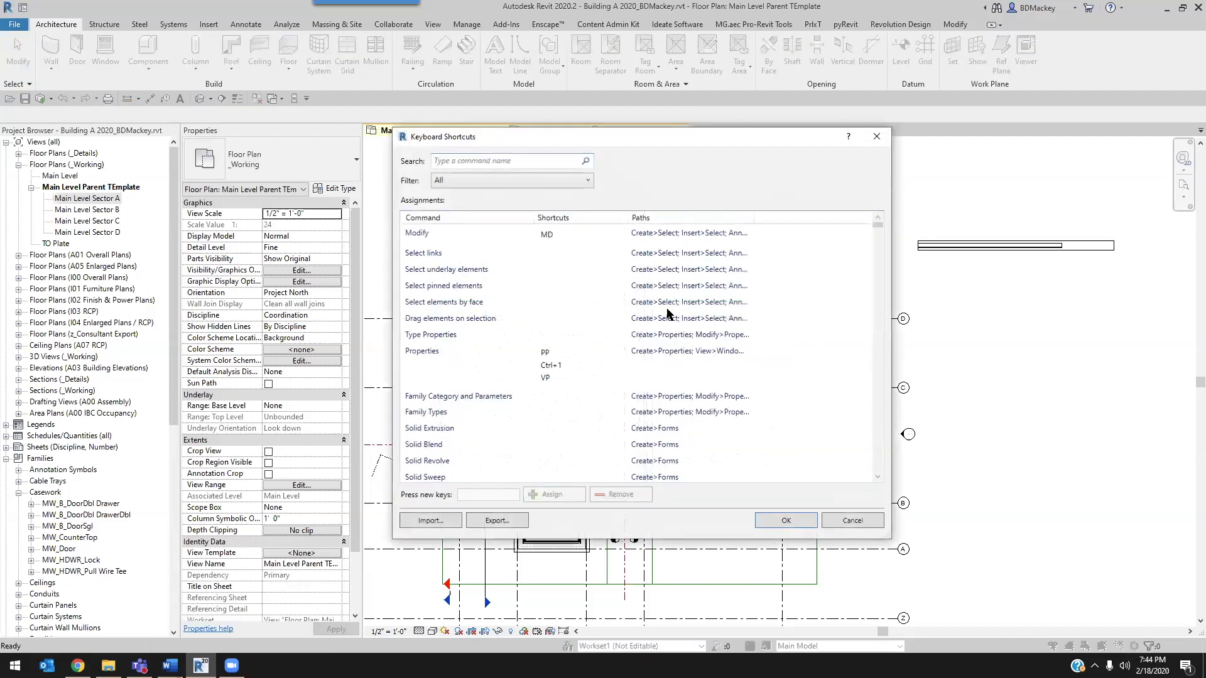
left_click(494, 162)
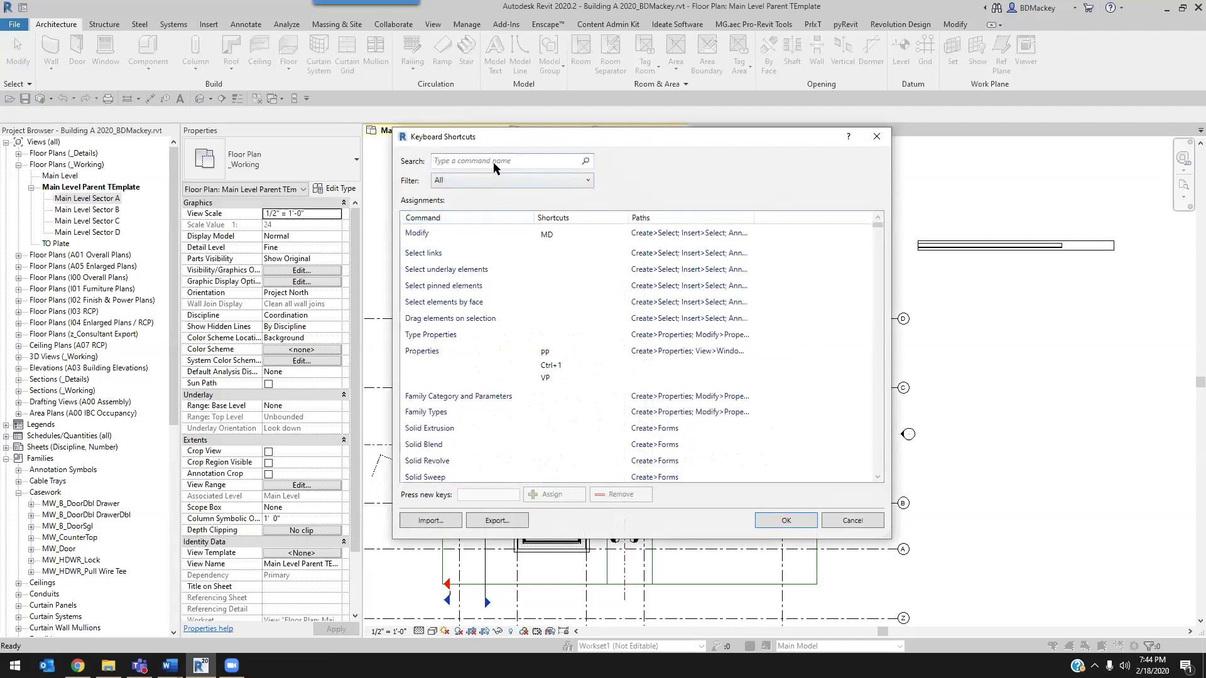
type("zoom")
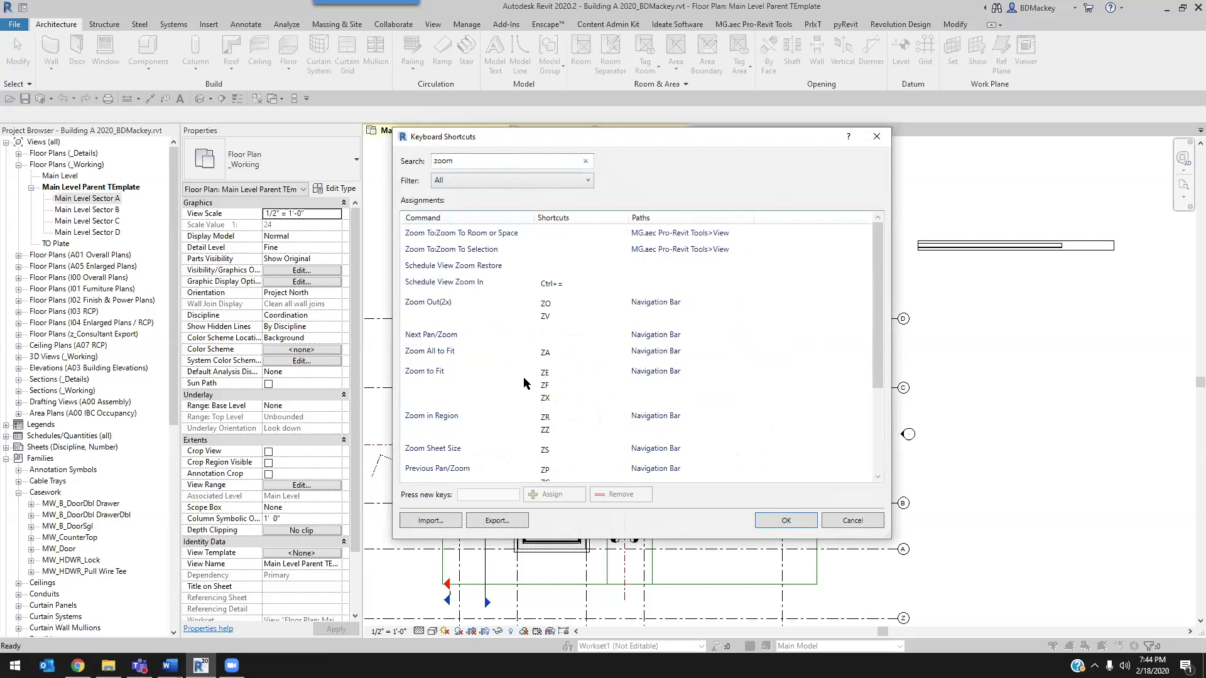
left_click(462, 384)
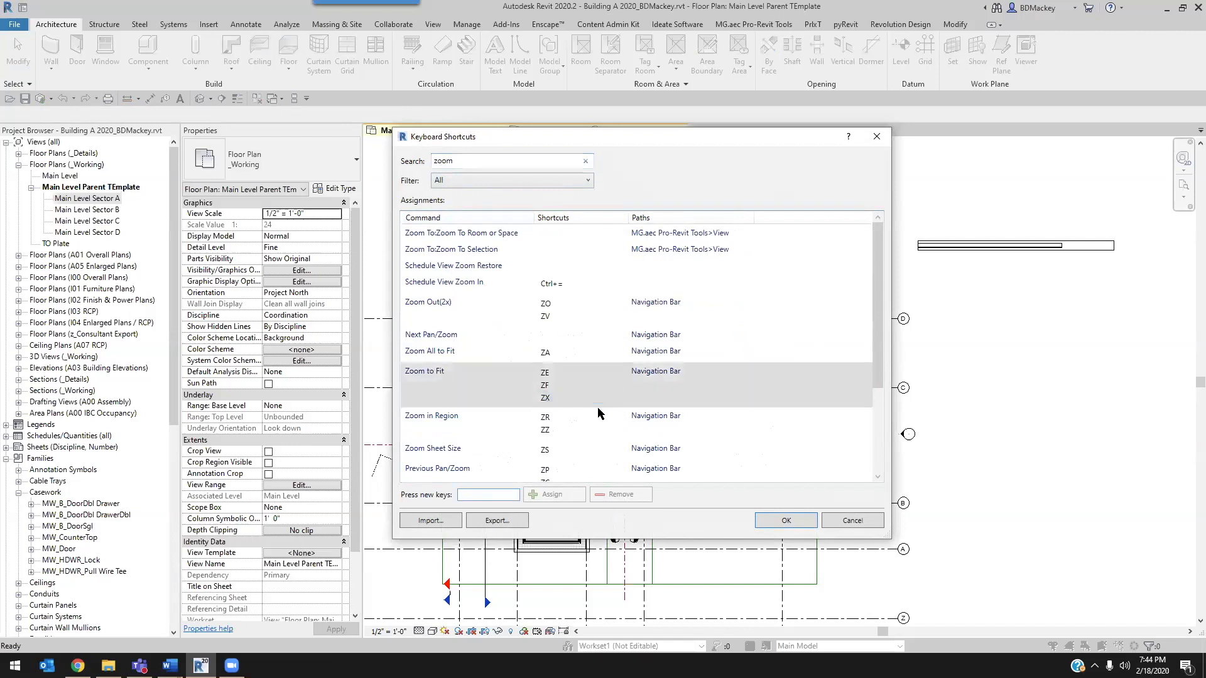
left_click(548, 385)
left_click(553, 375)
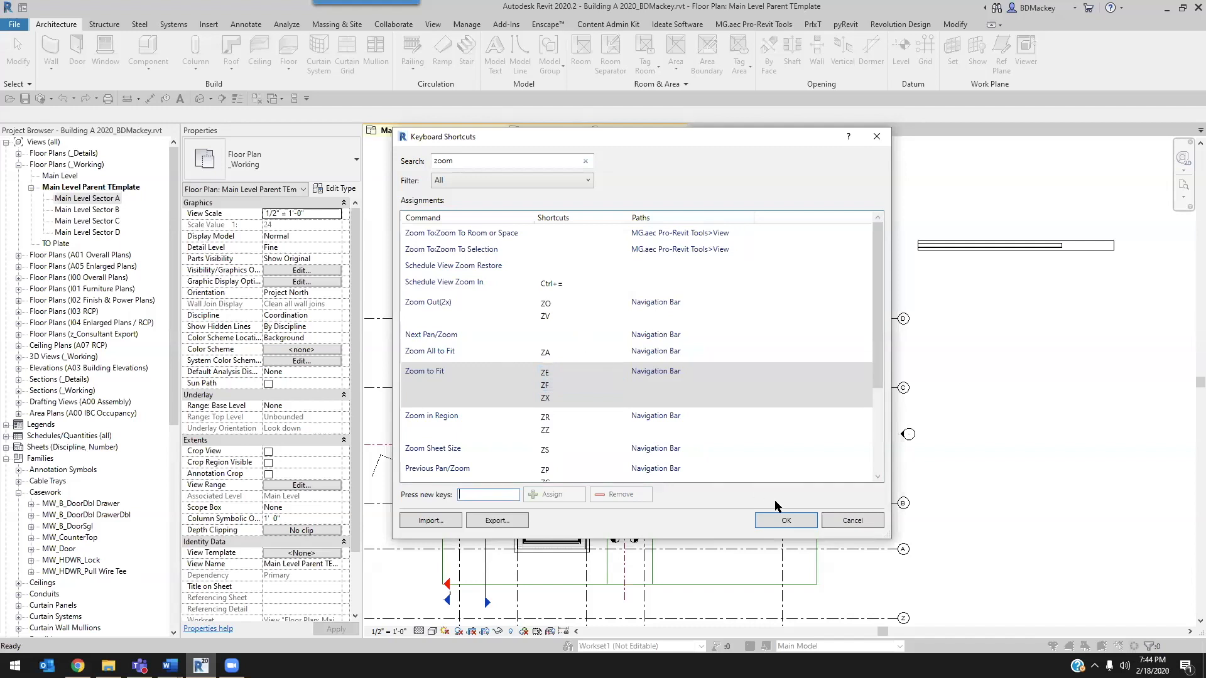
left_click(842, 524)
Step: Cycle through the available shortcut commands beginning with Z without running any of them
key("z")
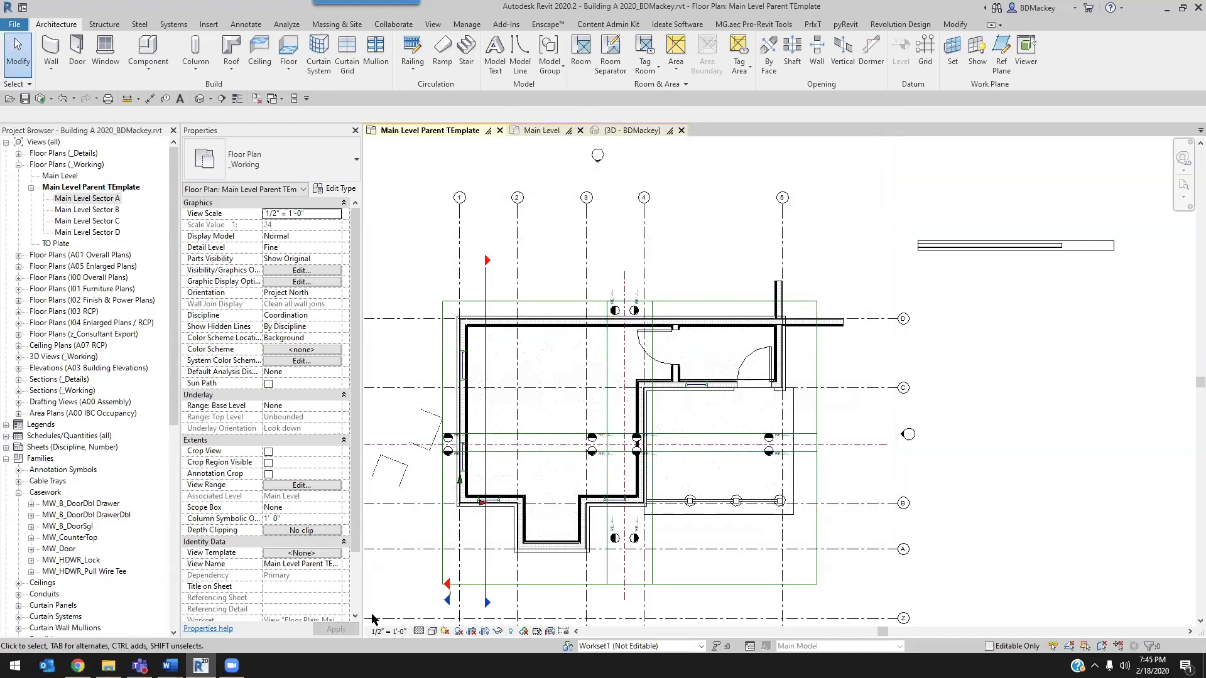
key("z")
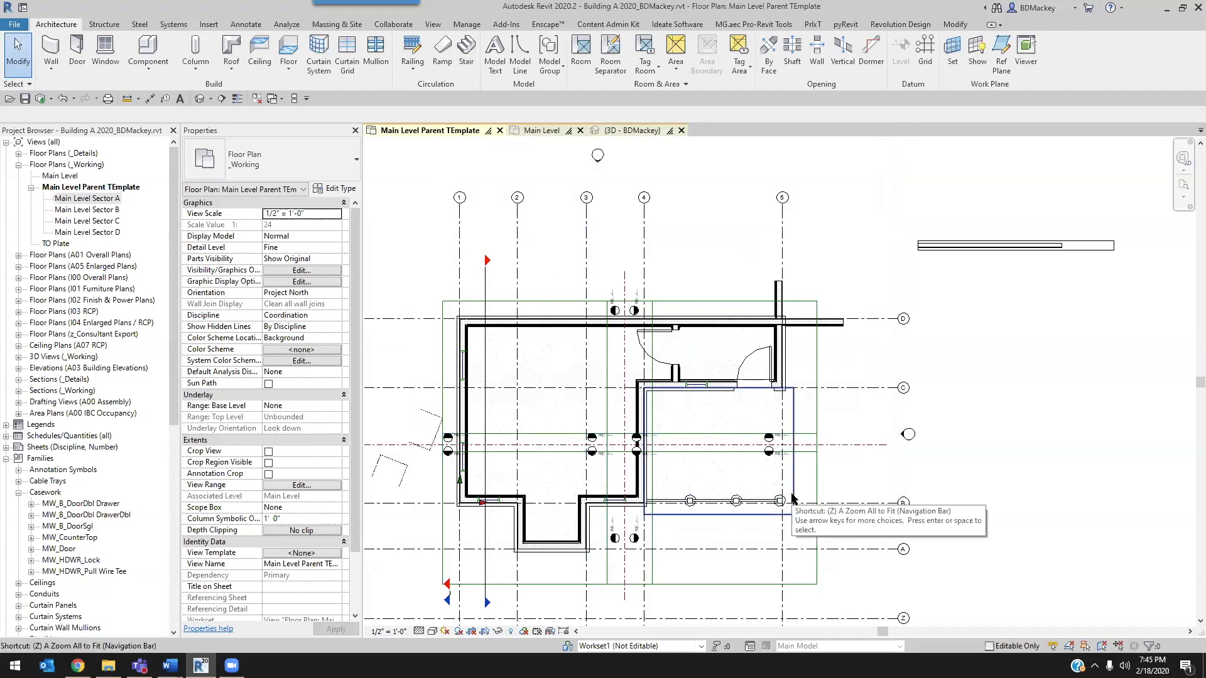
key("Down")
key("Down")
key("Down")
key("Down")
key("Down")
key("Down")
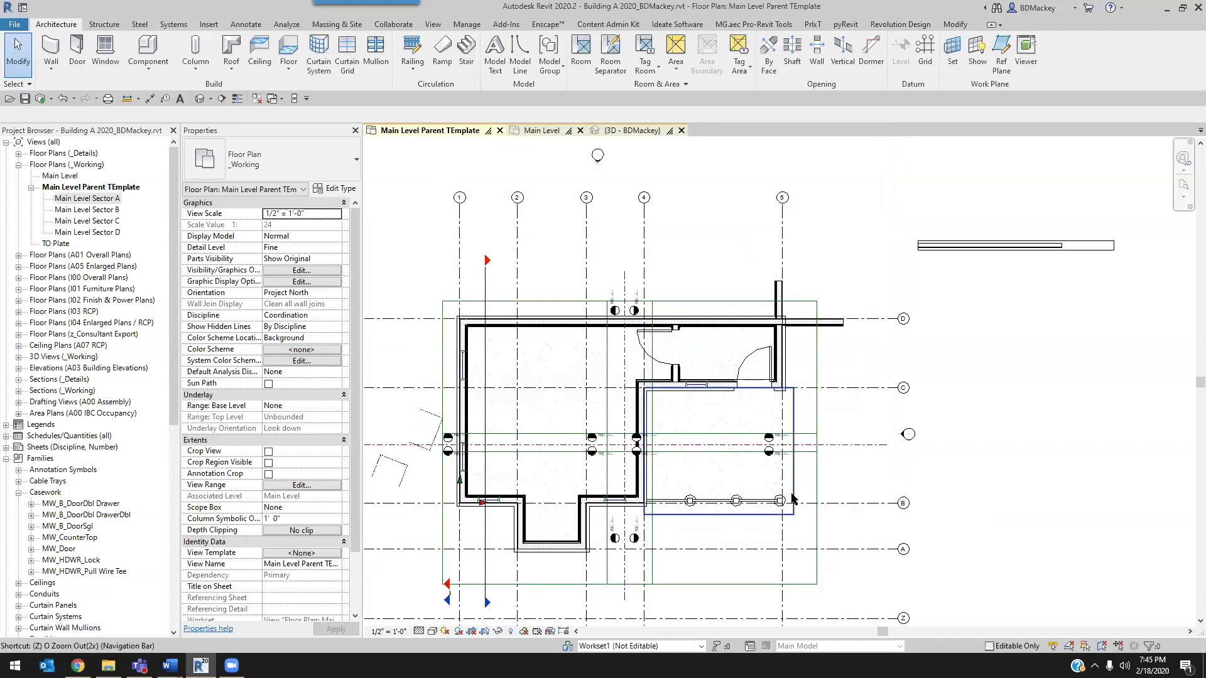
key("Down")
key("Down")
key("Down")
key("Down")
key("Down")
key("Down")
key("Down")
key("Down")
key("Down")
key("Down")
key("Down")
key("Escape")
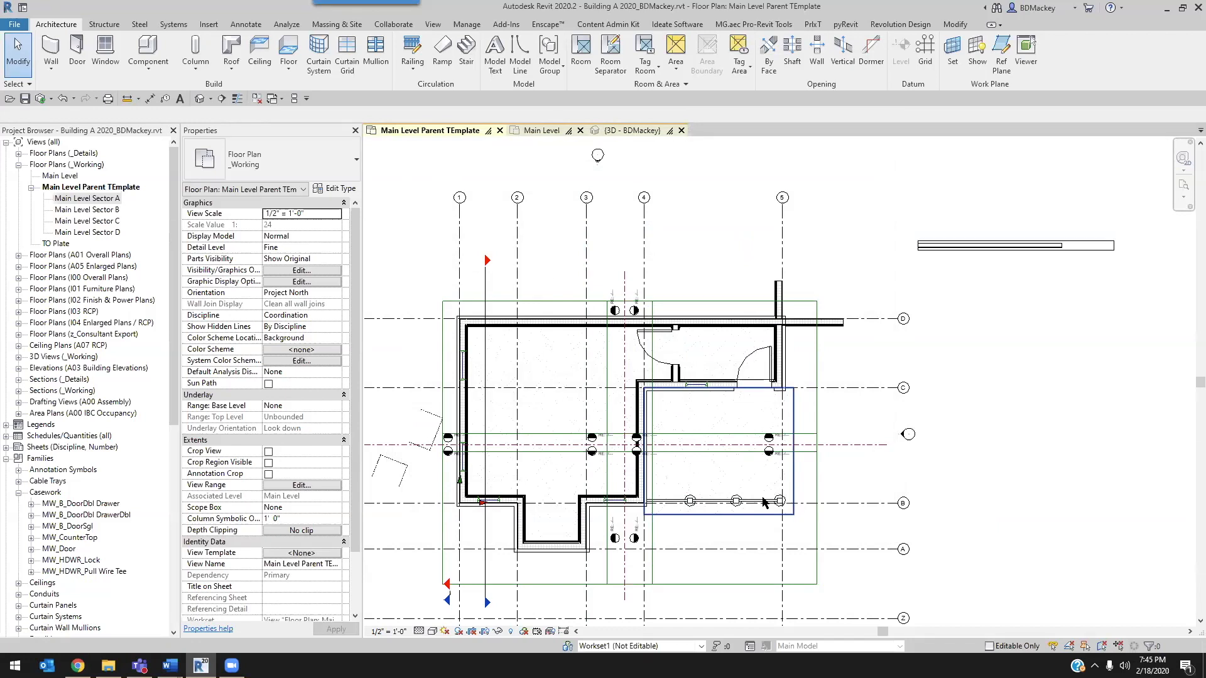
Step: Filter the keyboard shortcuts to All Not Defined and look through the commands without assigned keys
scroll(472, 304, "up", 2)
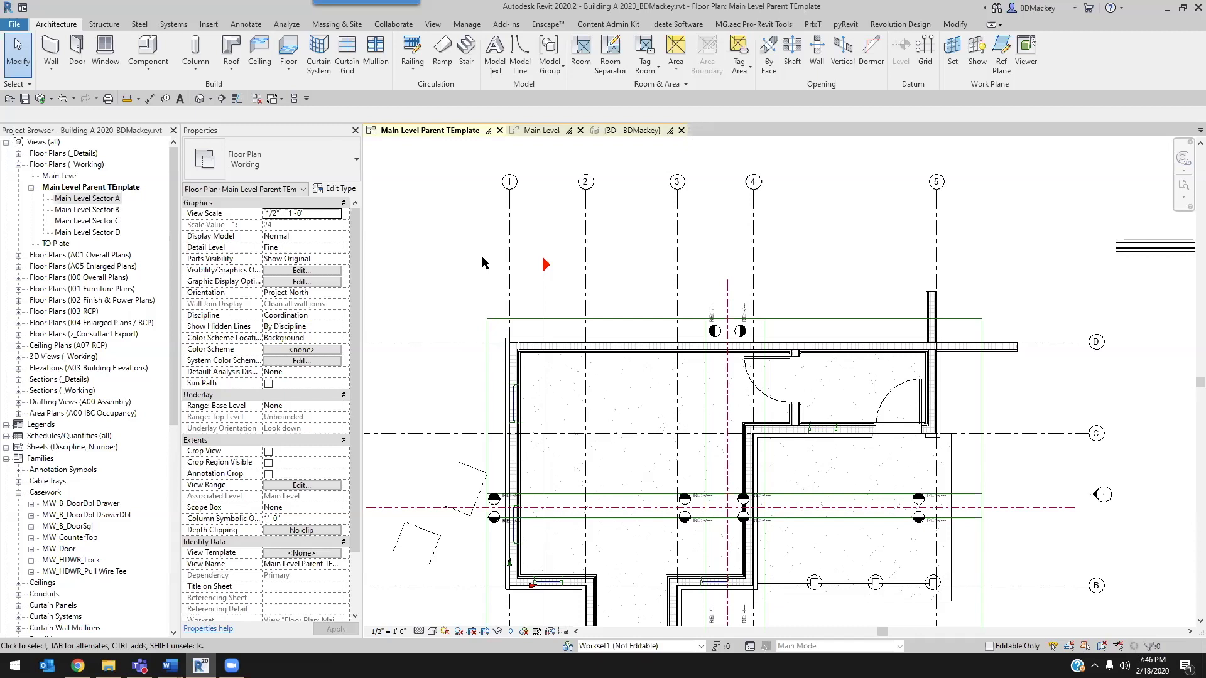
key("k")
key("s")
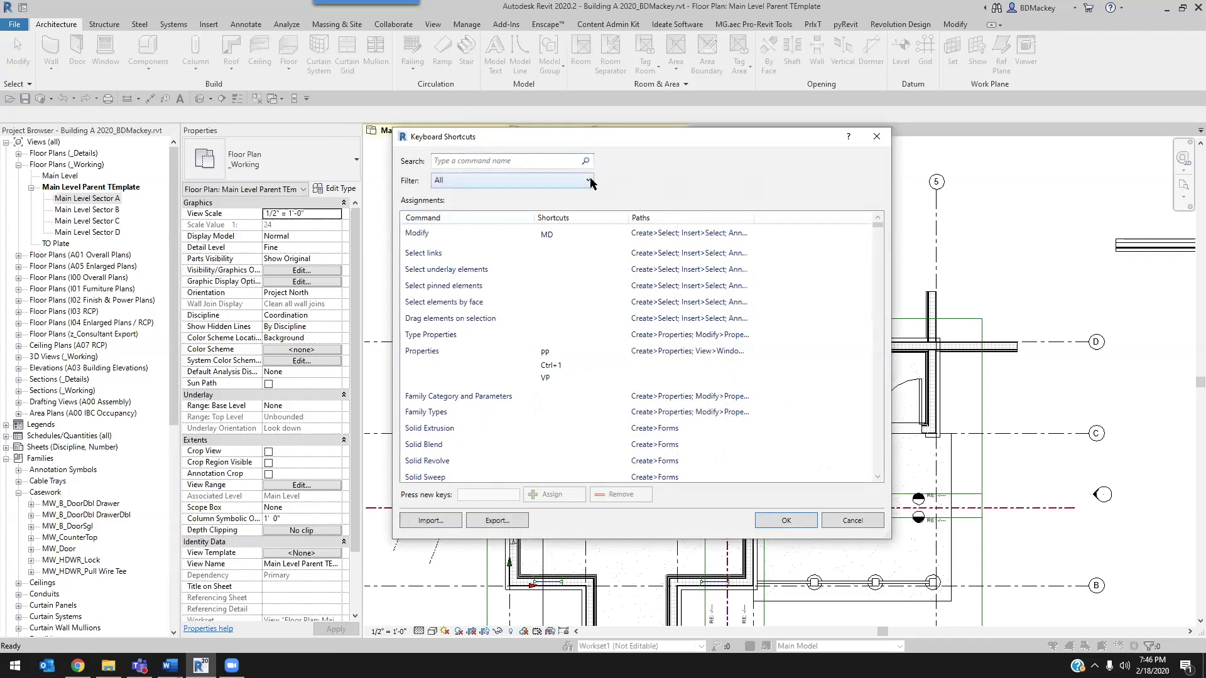
scroll(590, 289, "down", 6)
scroll(590, 289, "up", 6)
left_click(563, 181)
left_click(491, 215)
scroll(579, 312, "down", 20)
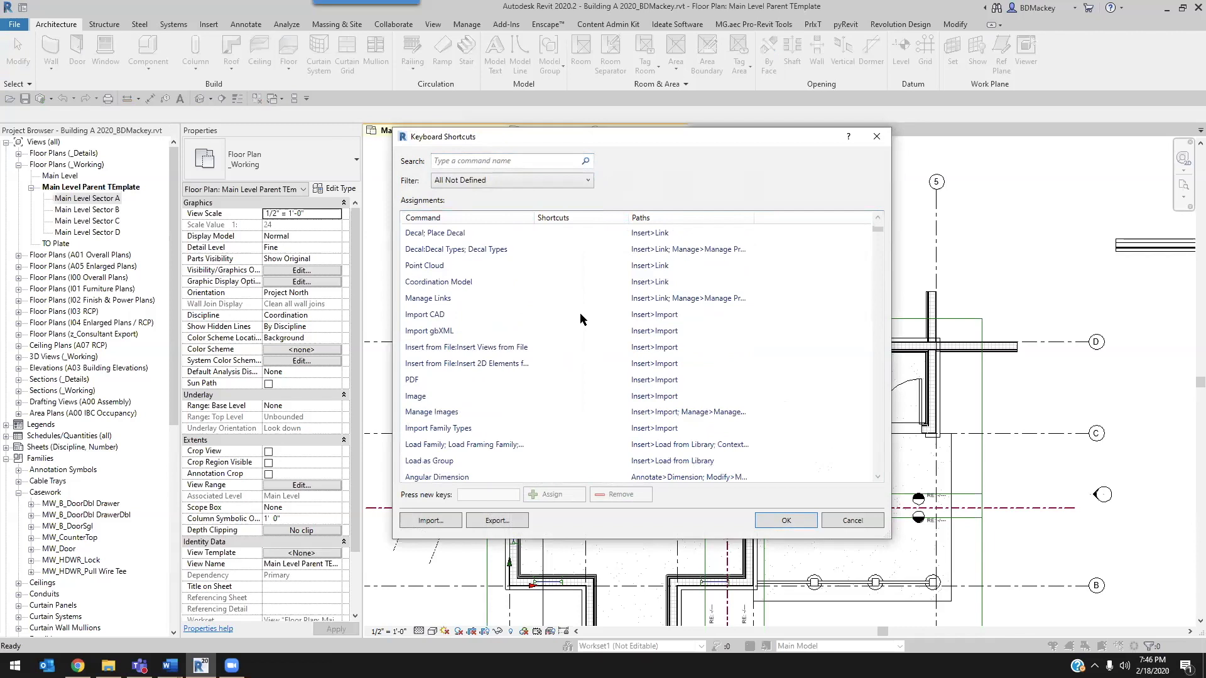
scroll(579, 313, "down", 20)
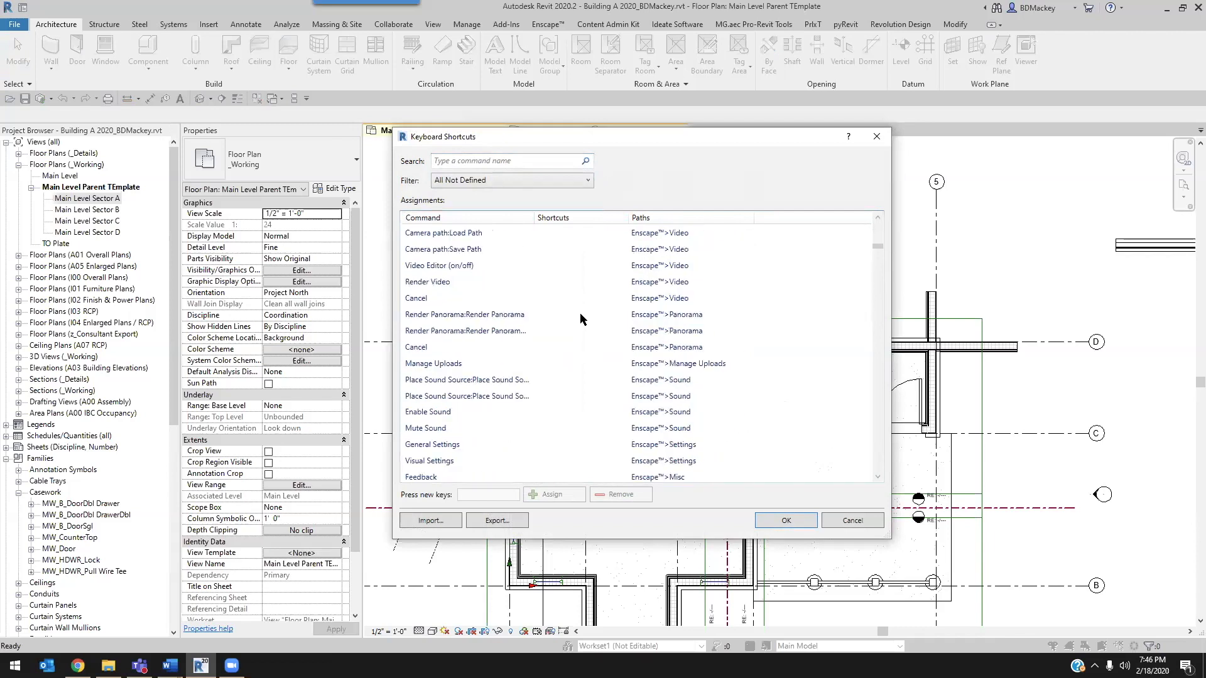
Step: Filter the keyboard shortcuts to All Defined and review the commands with assigned keys
left_click(533, 181)
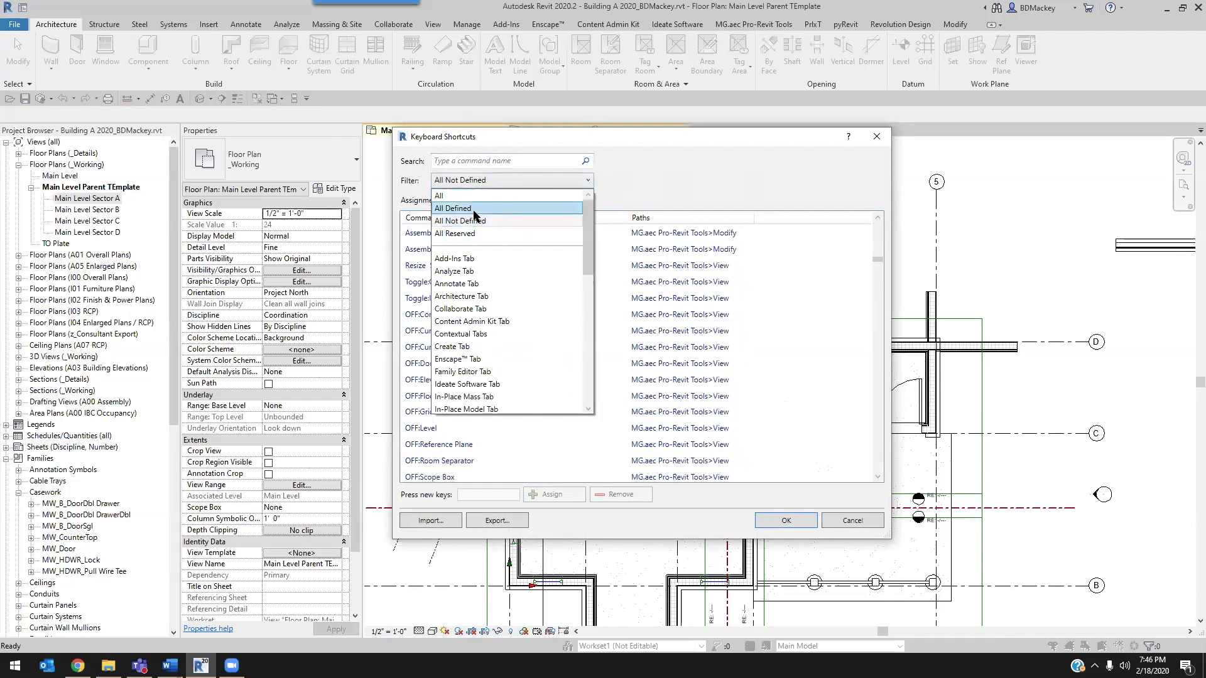
left_click(469, 208)
scroll(599, 339, "down", 5)
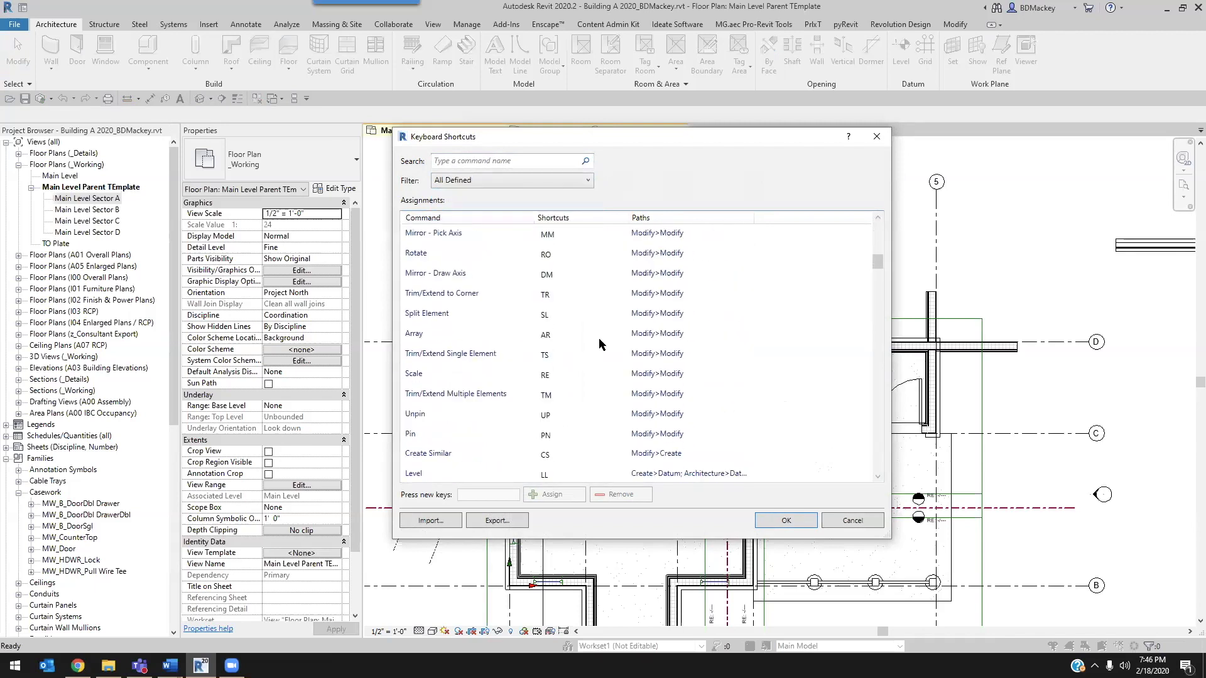
scroll(608, 293, "down", 15)
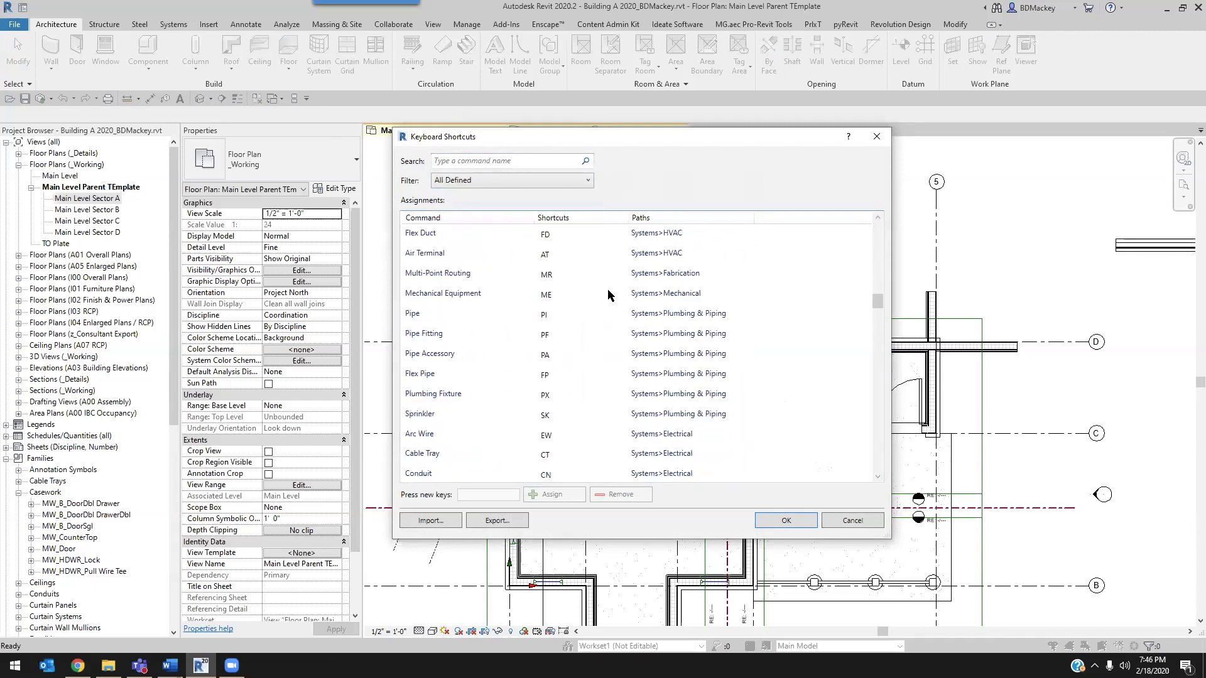
scroll(608, 290, "down", 5)
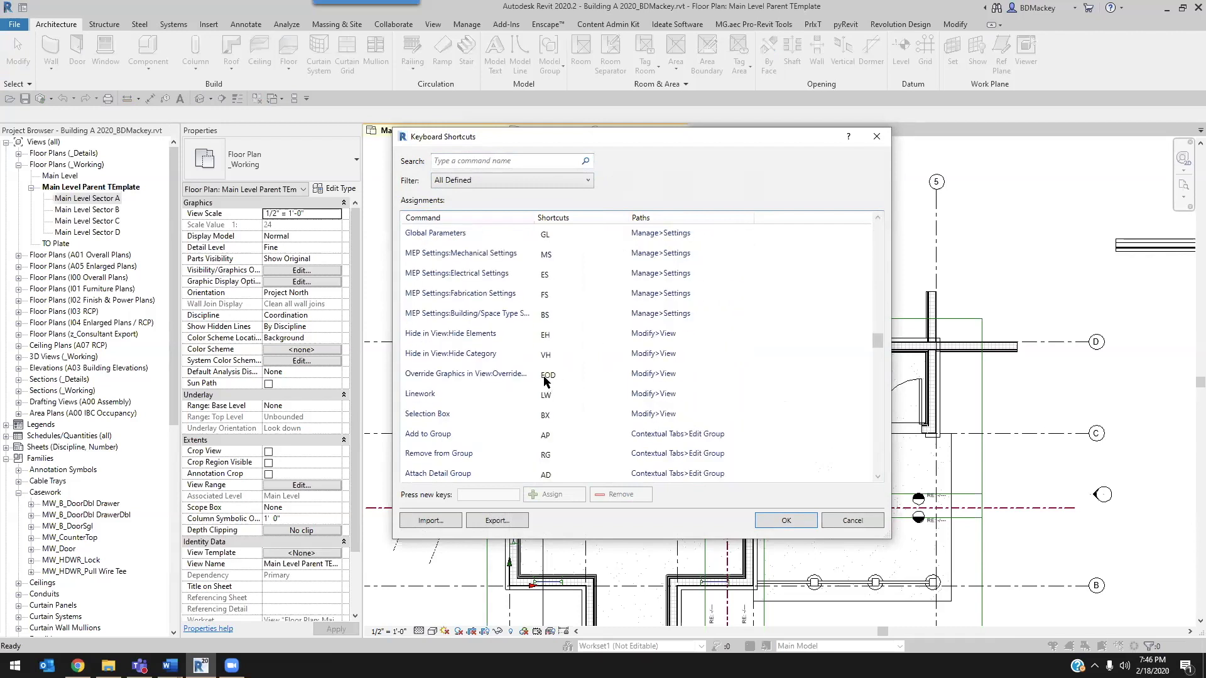
Step: Examine the shortcut of the Override Graphics in View command, enter Fn2 as a trial new key, and discard it by cancelling the dialog
left_click(473, 376)
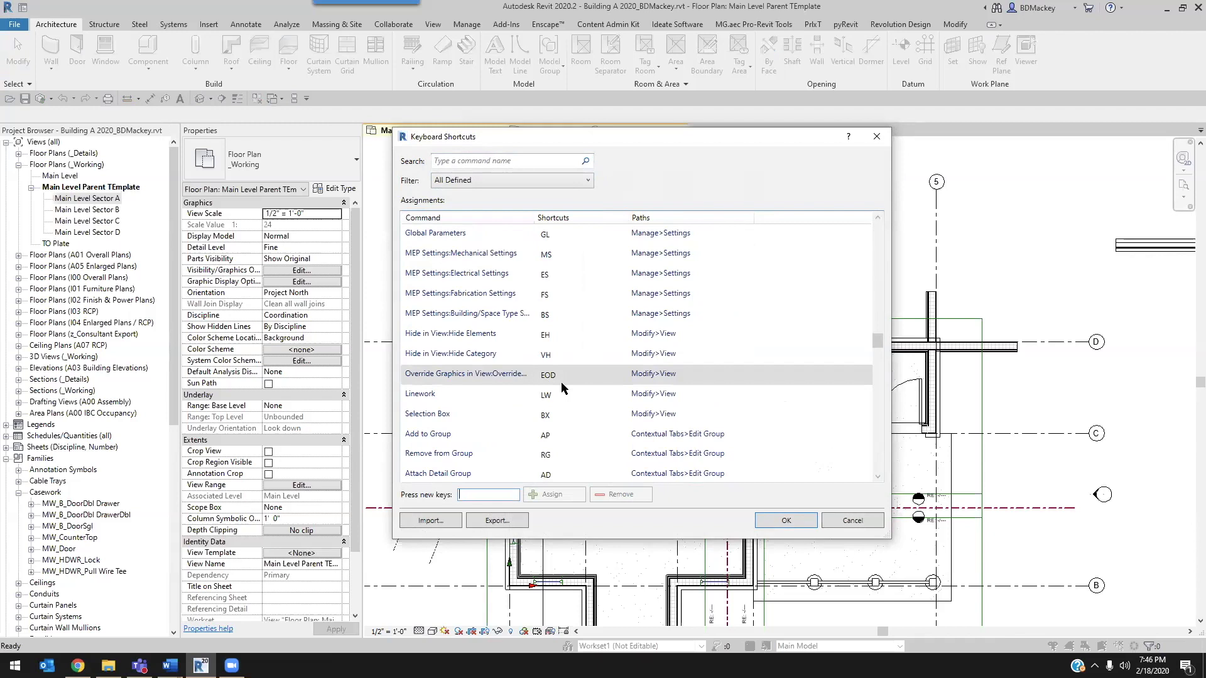
scroll(560, 382, "up", 1)
left_click(541, 438)
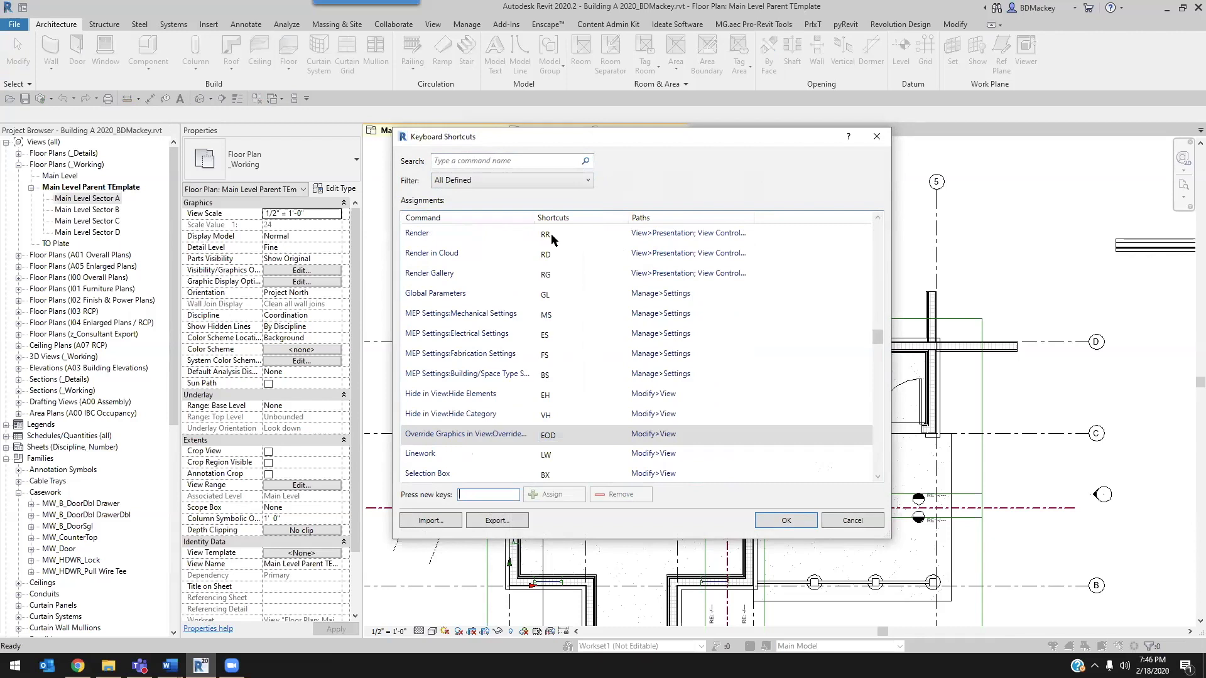
scroll(555, 286, "up", 10)
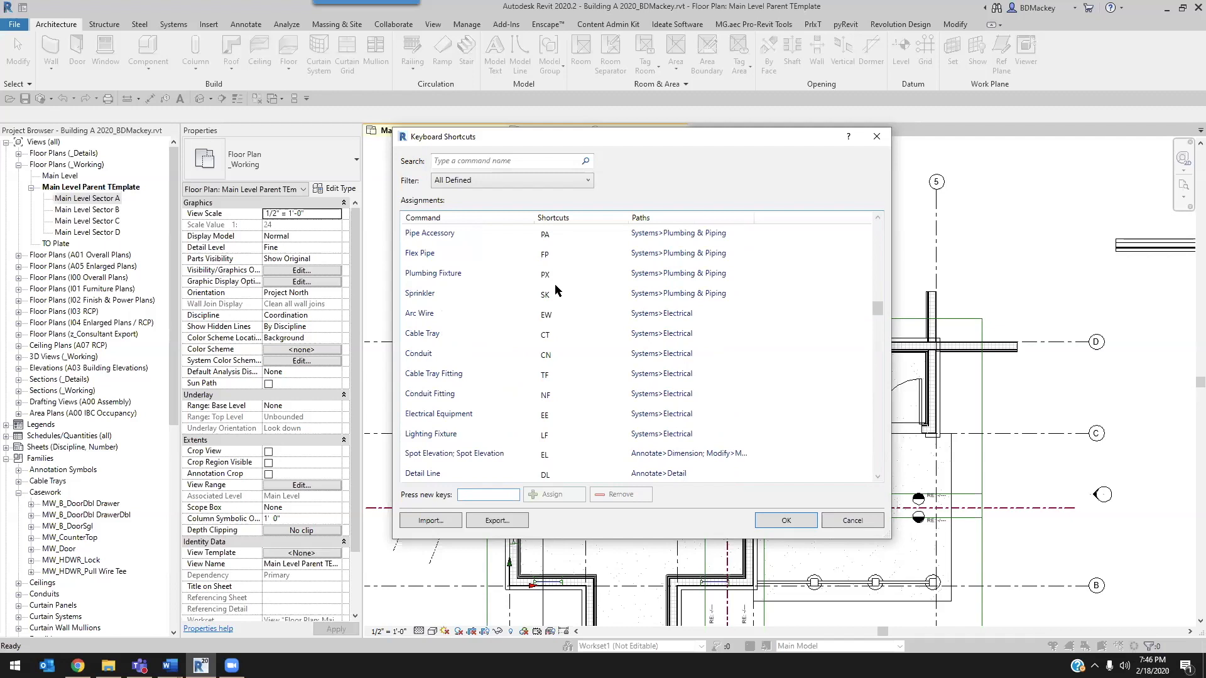
type("Fn2")
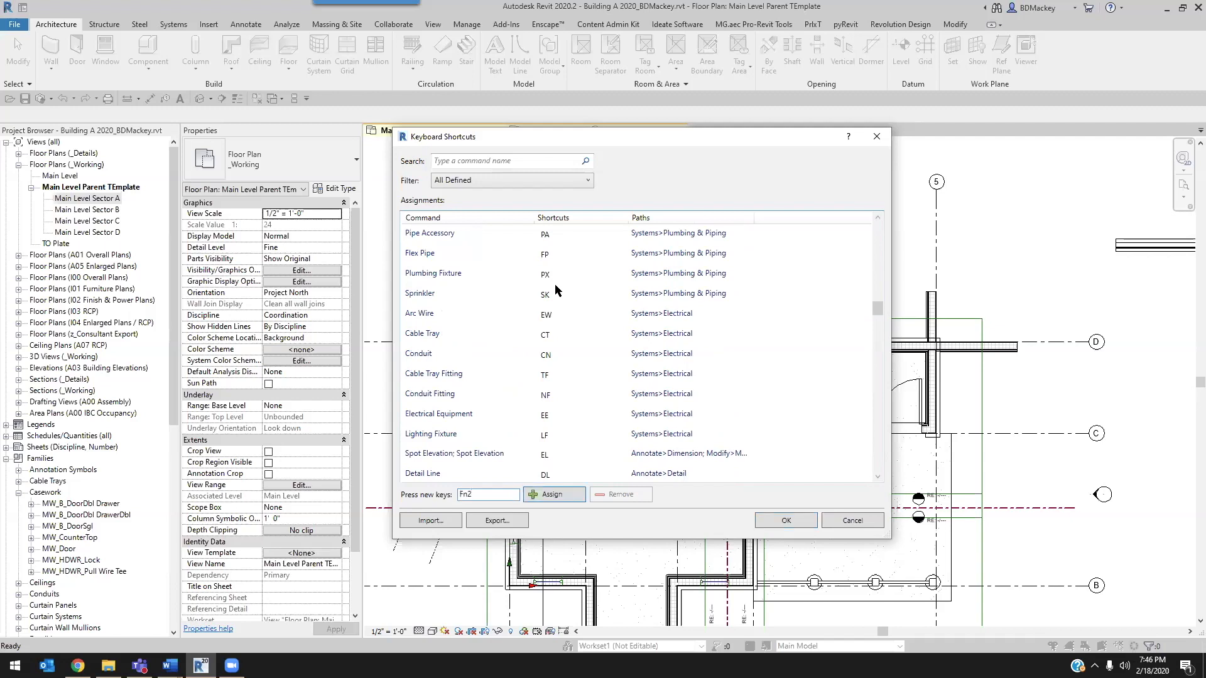
left_click(836, 519)
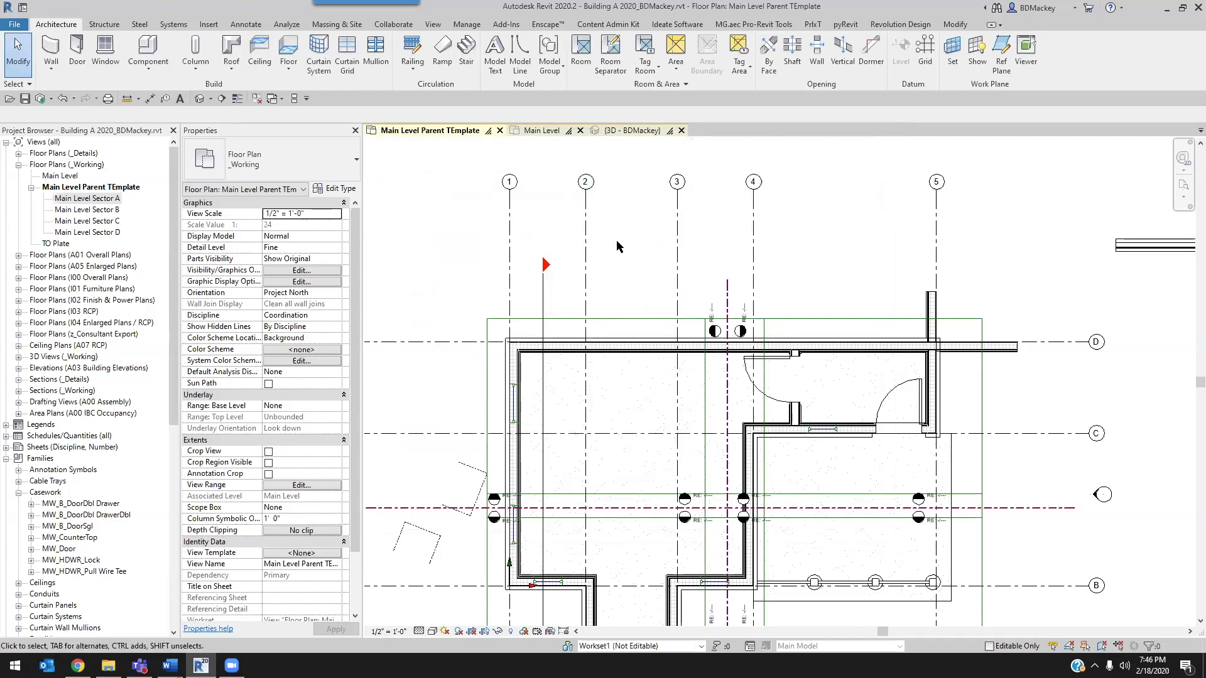
Step: Copy the 2x4 gable wall straight down to near grid D, using the Move command with the copy and constrain modifiers
middle_click_drag(632, 281, 630, 253)
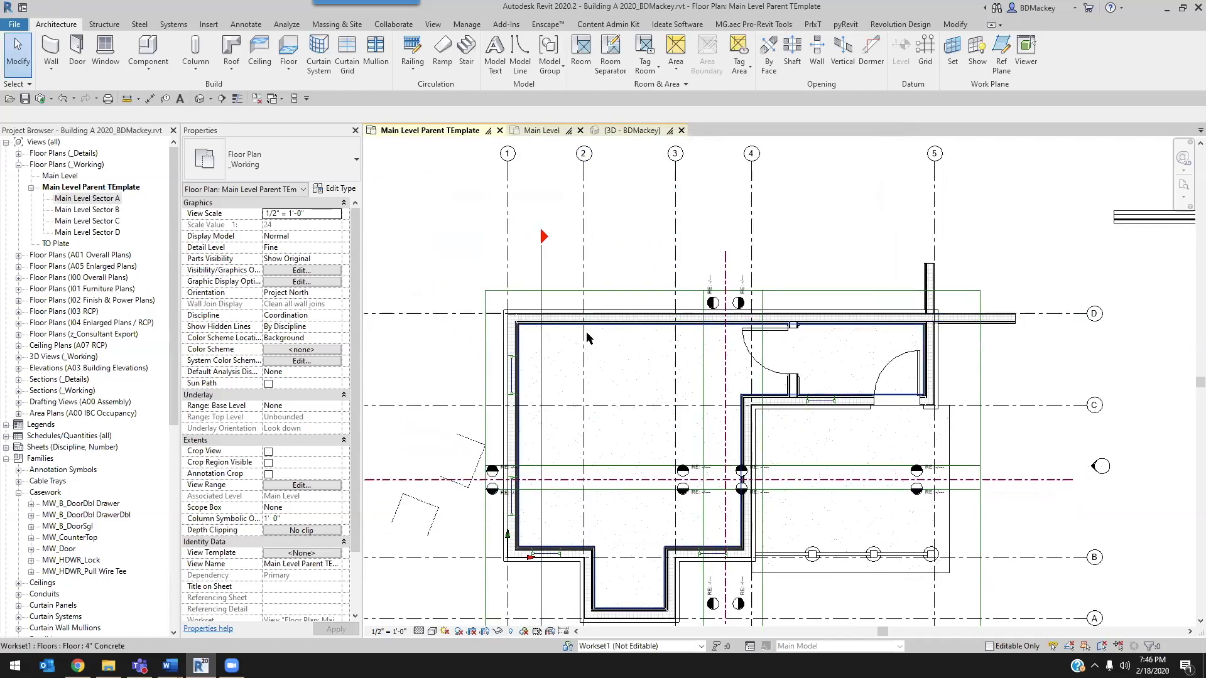
scroll(493, 346, "up", 4)
scroll(493, 345, "down", 2)
middle_click_drag(563, 337, 358, 394)
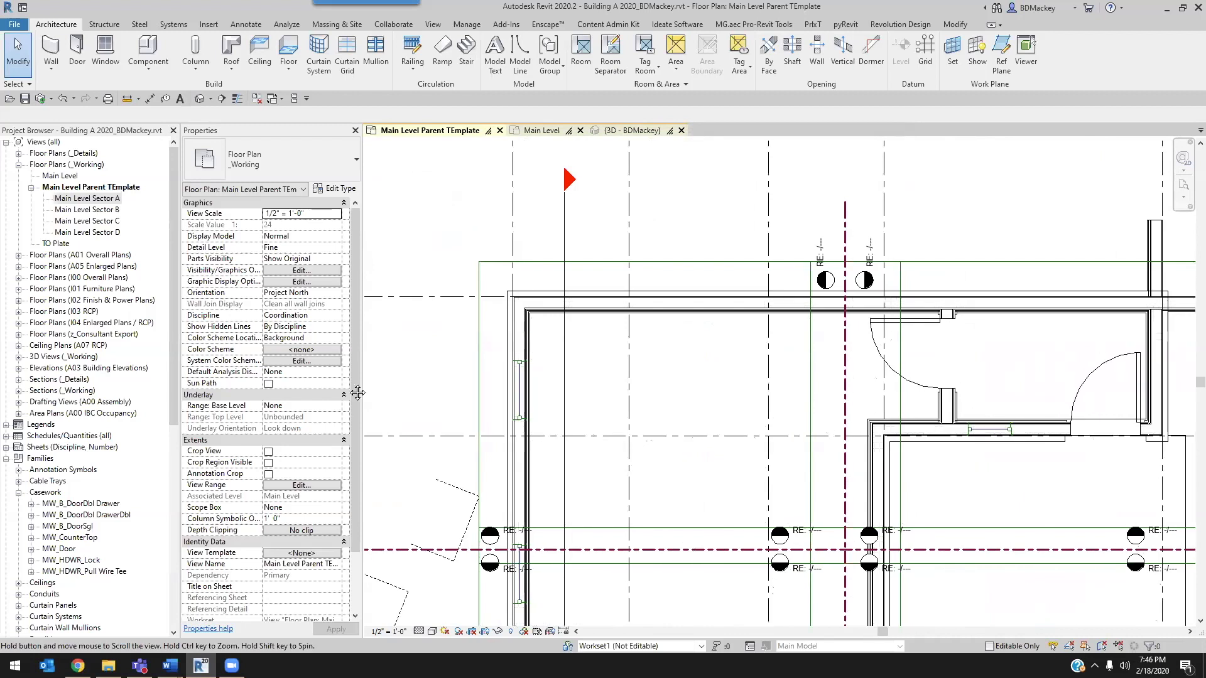
scroll(781, 338, "down", 2)
middle_click_drag(964, 308, 744, 336)
left_click(829, 298)
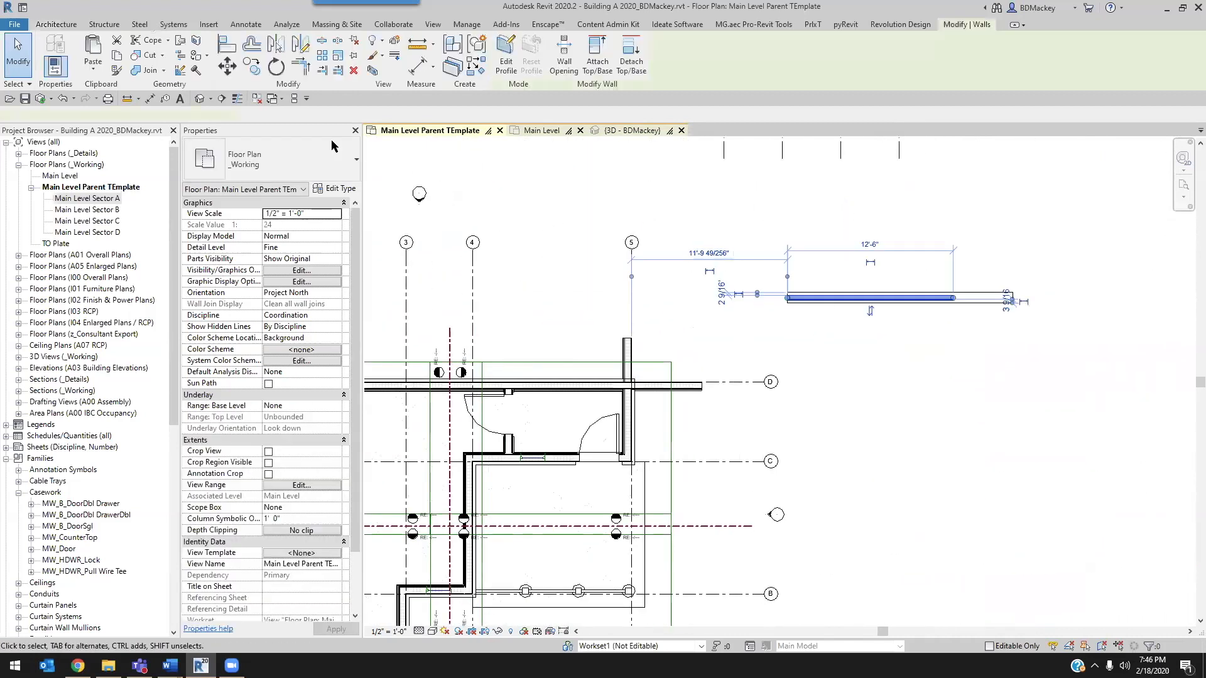
key("m")
key("v")
left_click(871, 337)
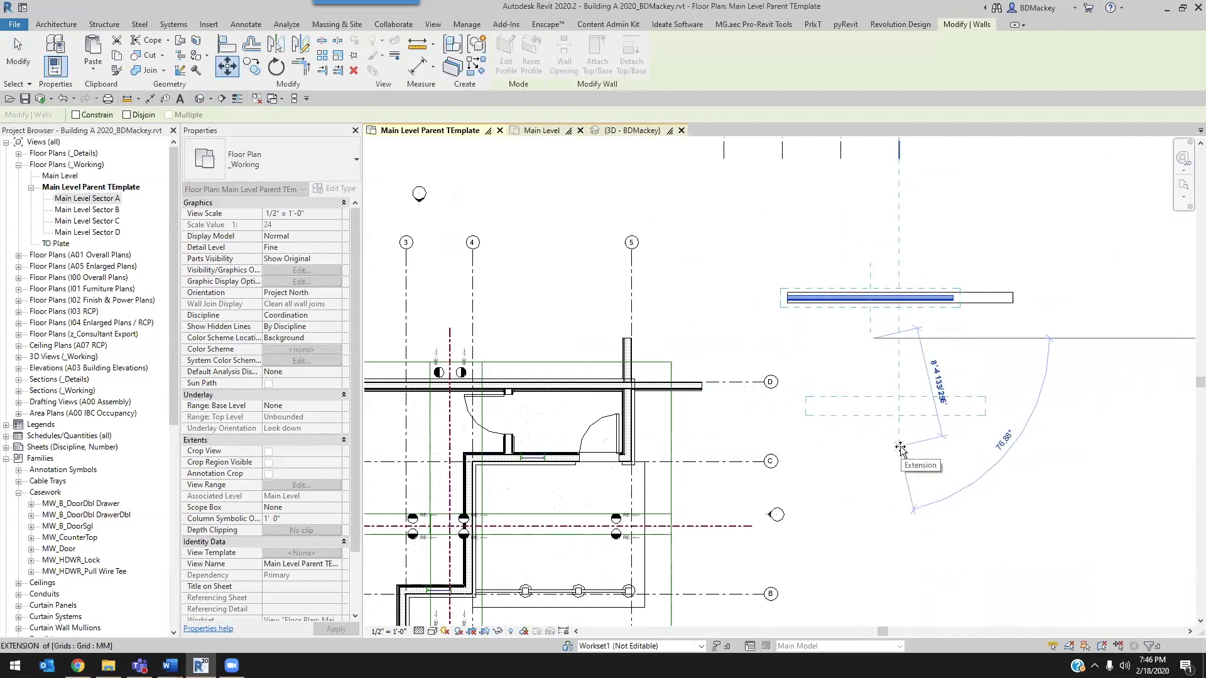
key("shift")
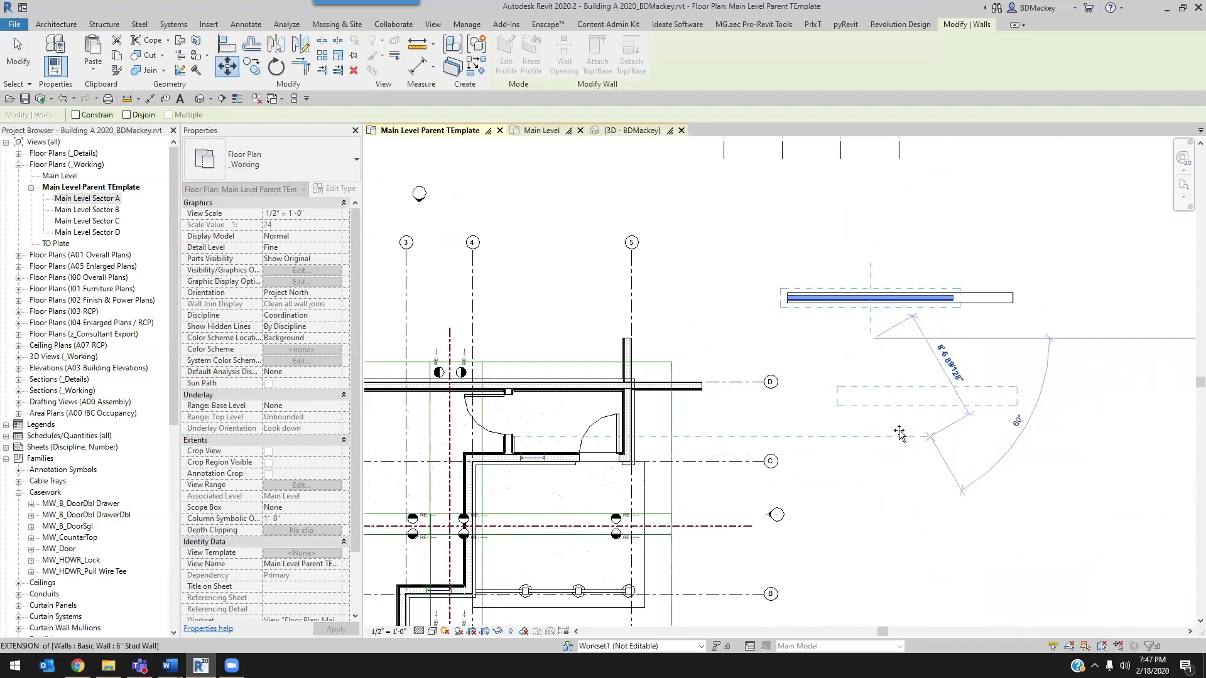
key("ctrl")
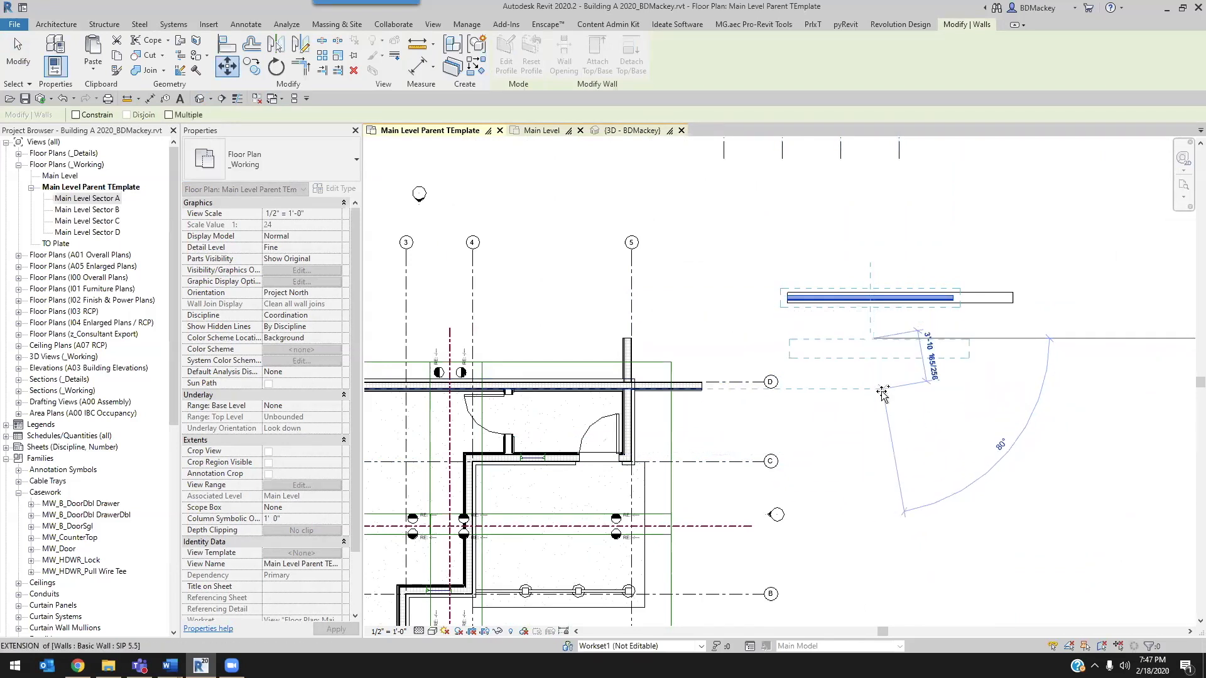
key("ctrl")
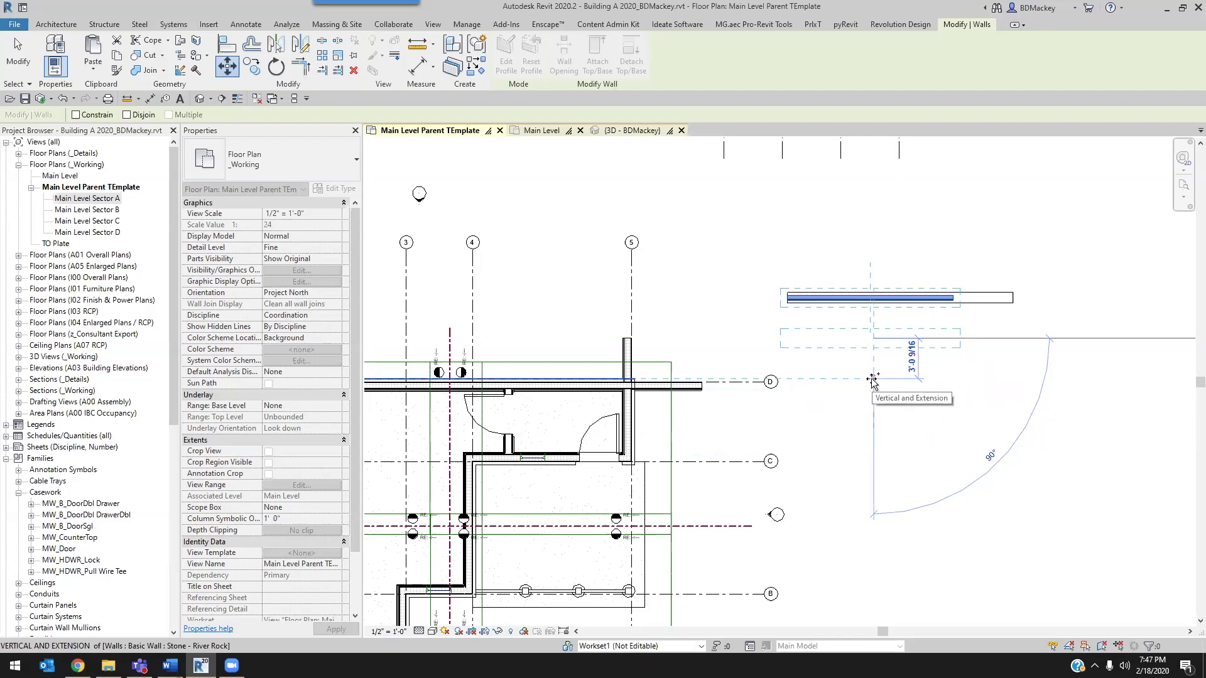
left_click(872, 382)
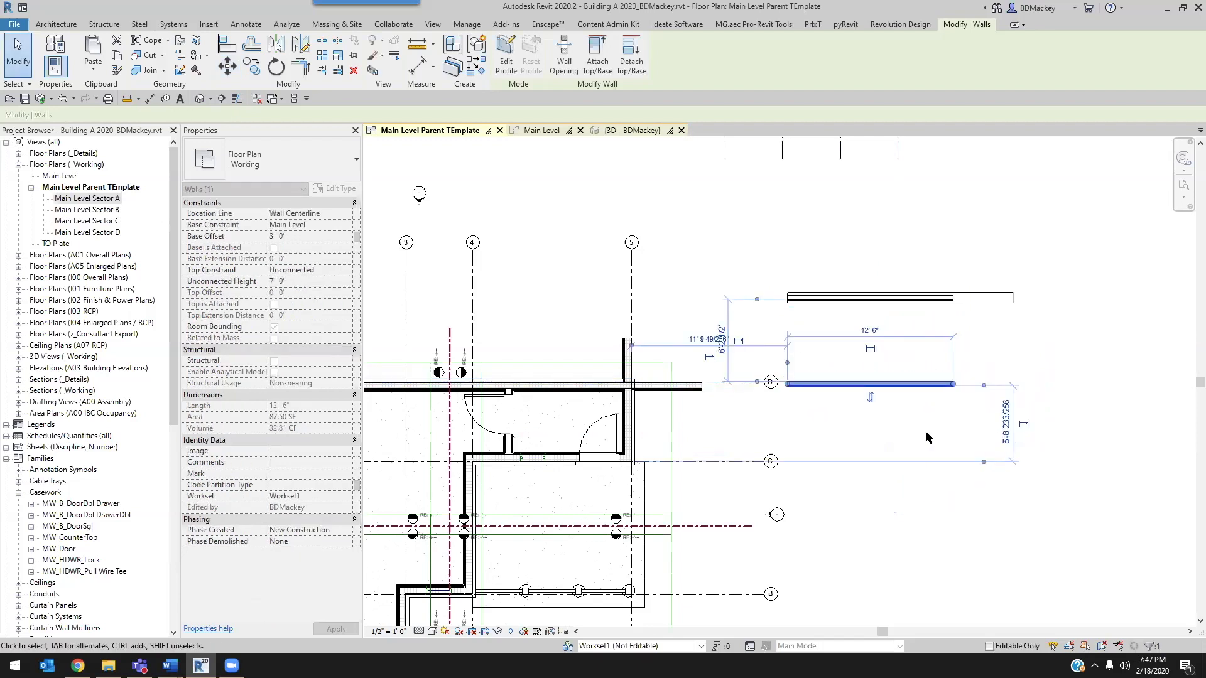
scroll(853, 331, "up", 3)
key("Escape")
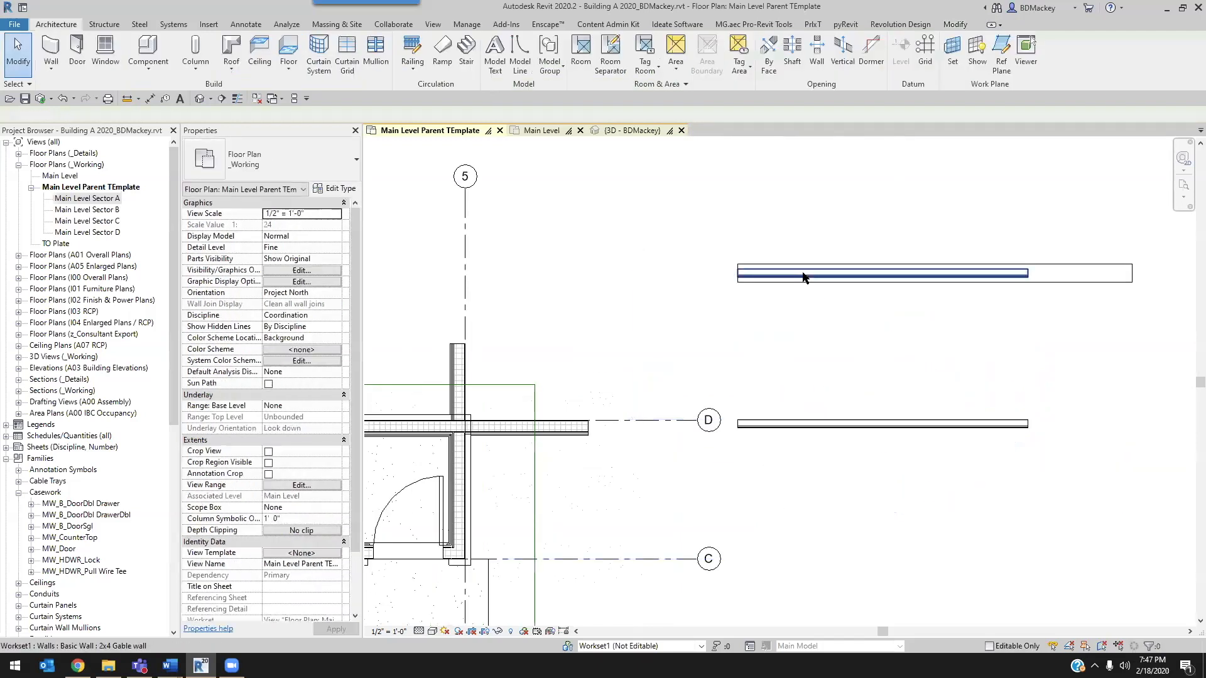
Step: Copy the original 2x4 gable wall straight up with Move in copy mode, placing it about 1'-8 1/2" above the original
left_click(804, 277)
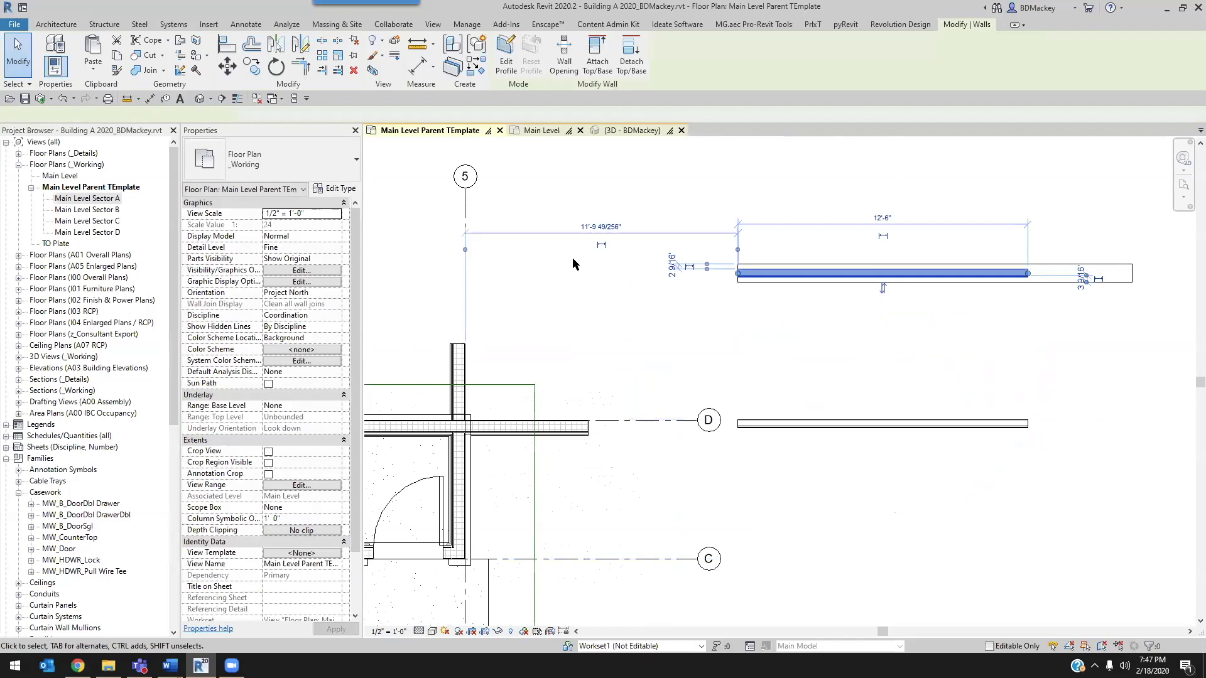
left_click(229, 66)
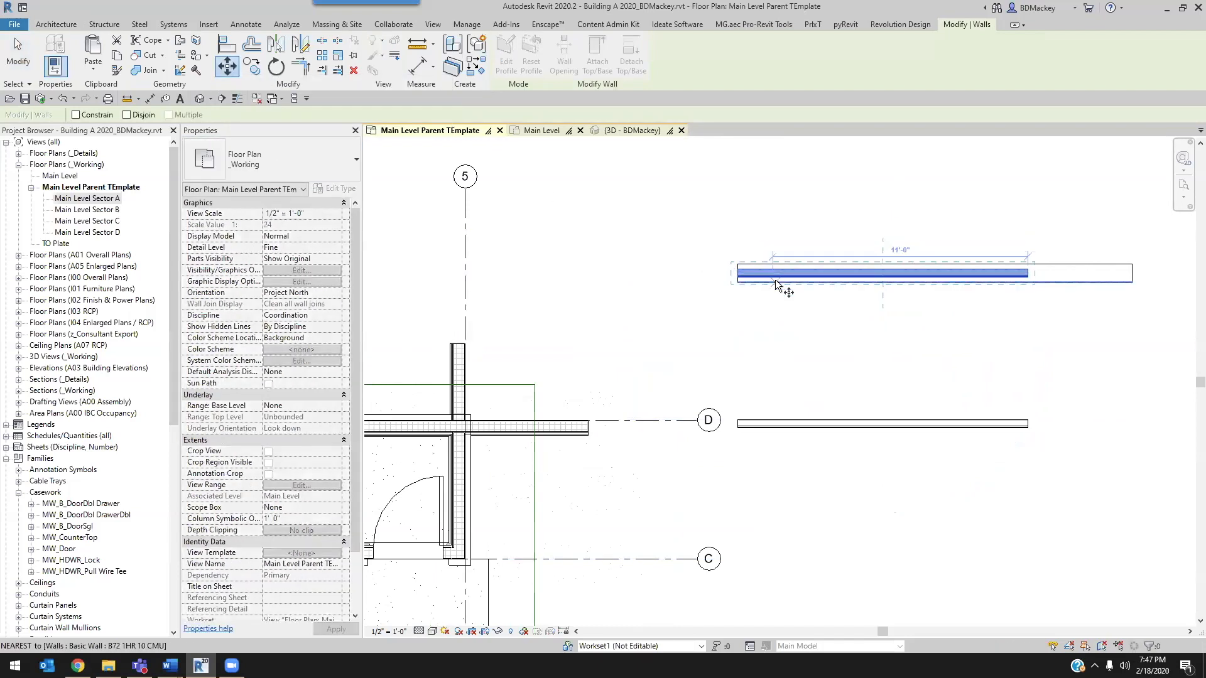
left_click(678, 230)
left_click(679, 184)
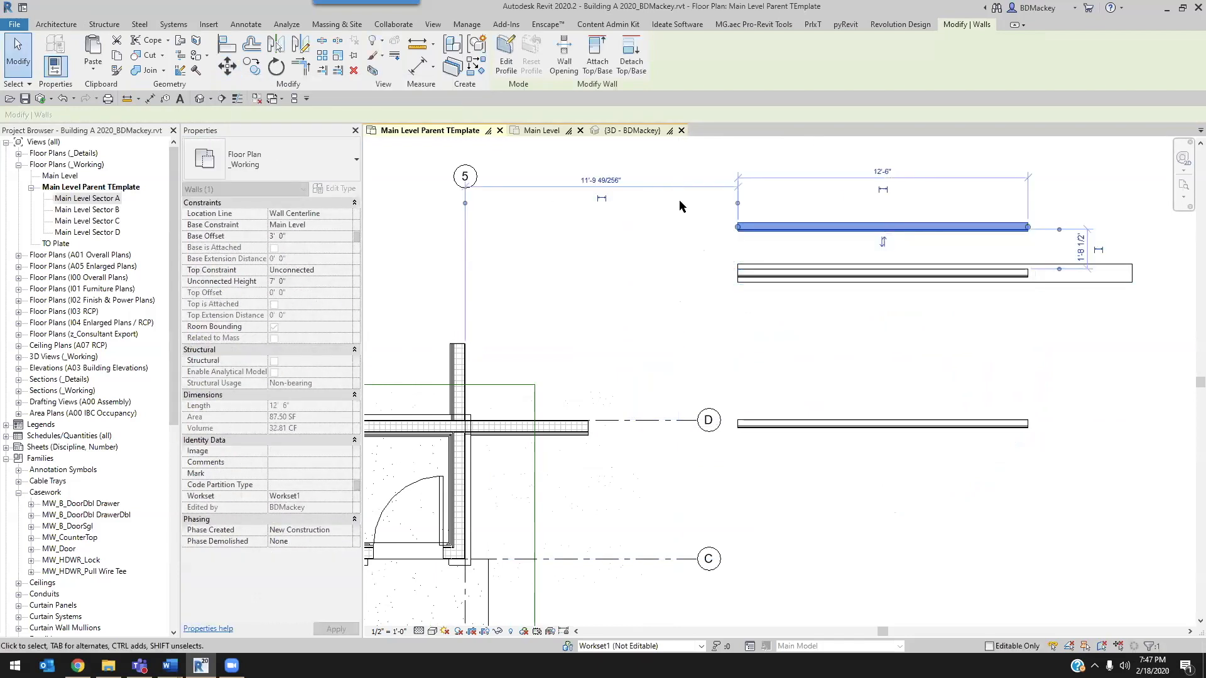
left_click(713, 304)
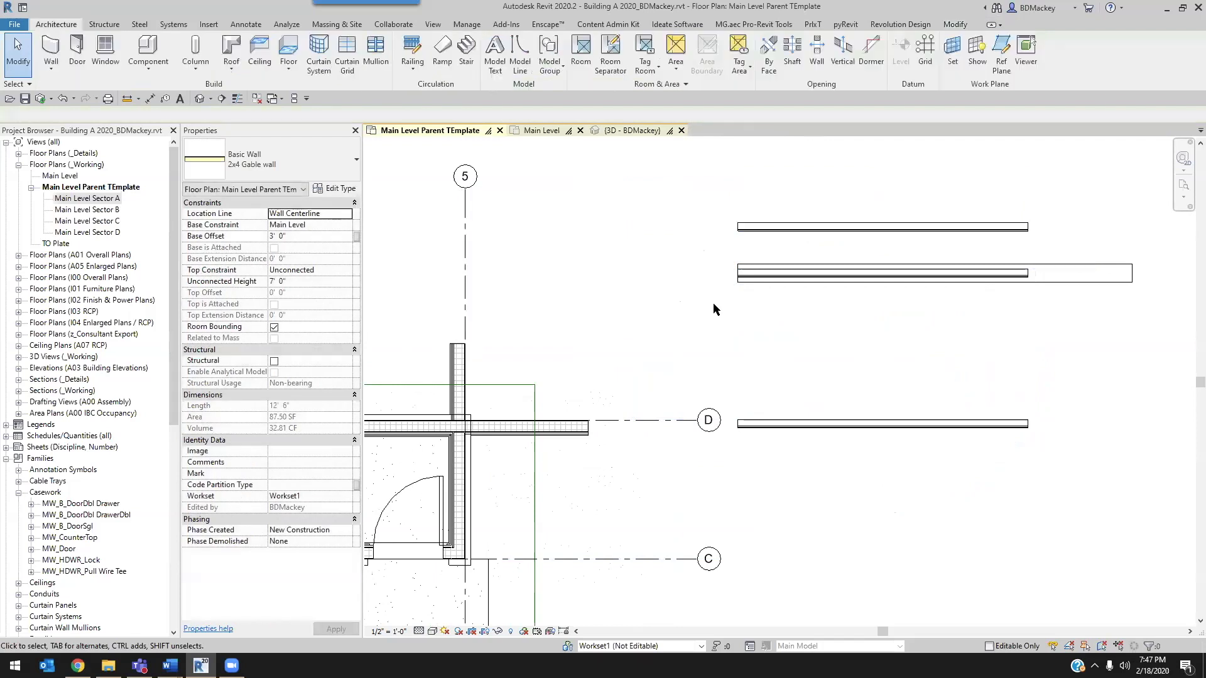
left_click(779, 229)
left_click(227, 66)
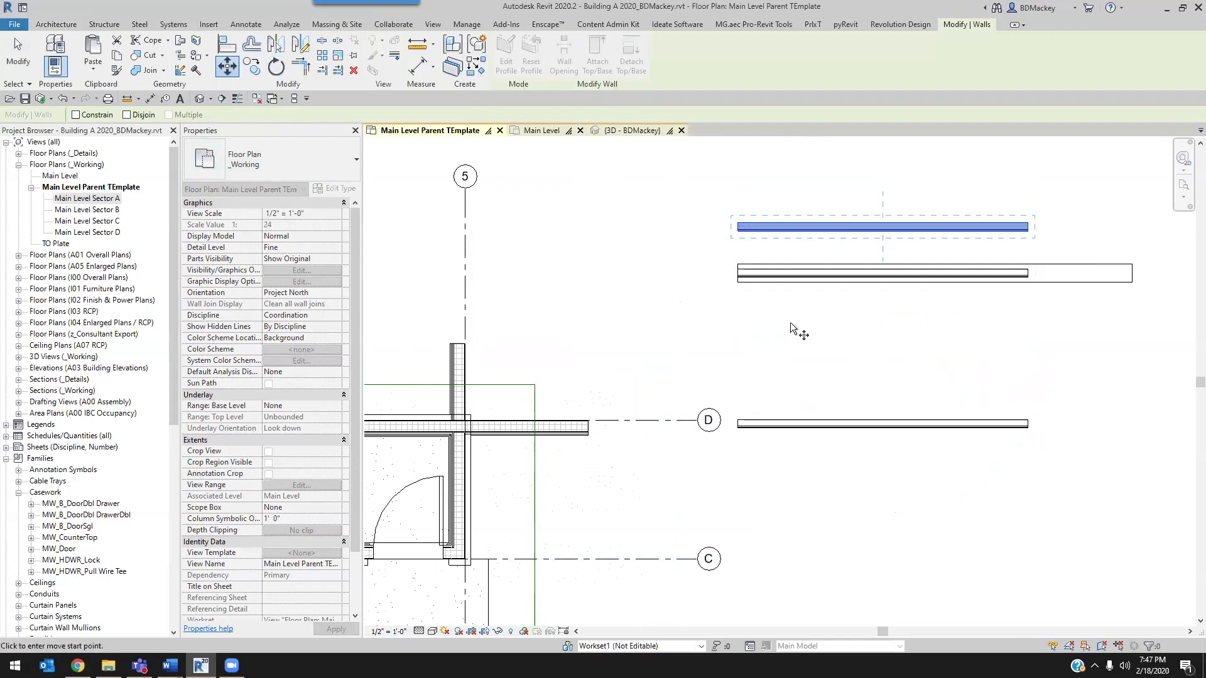
right_click(689, 277)
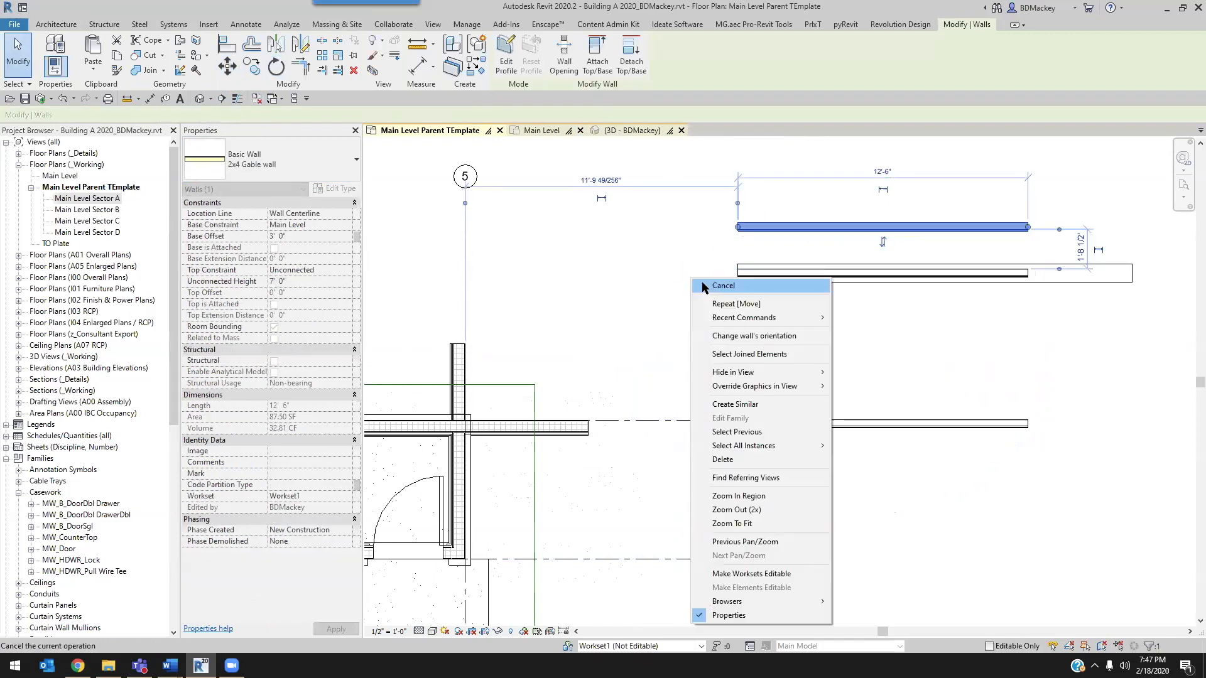
left_click(703, 284)
scroll(703, 286, "down", 2)
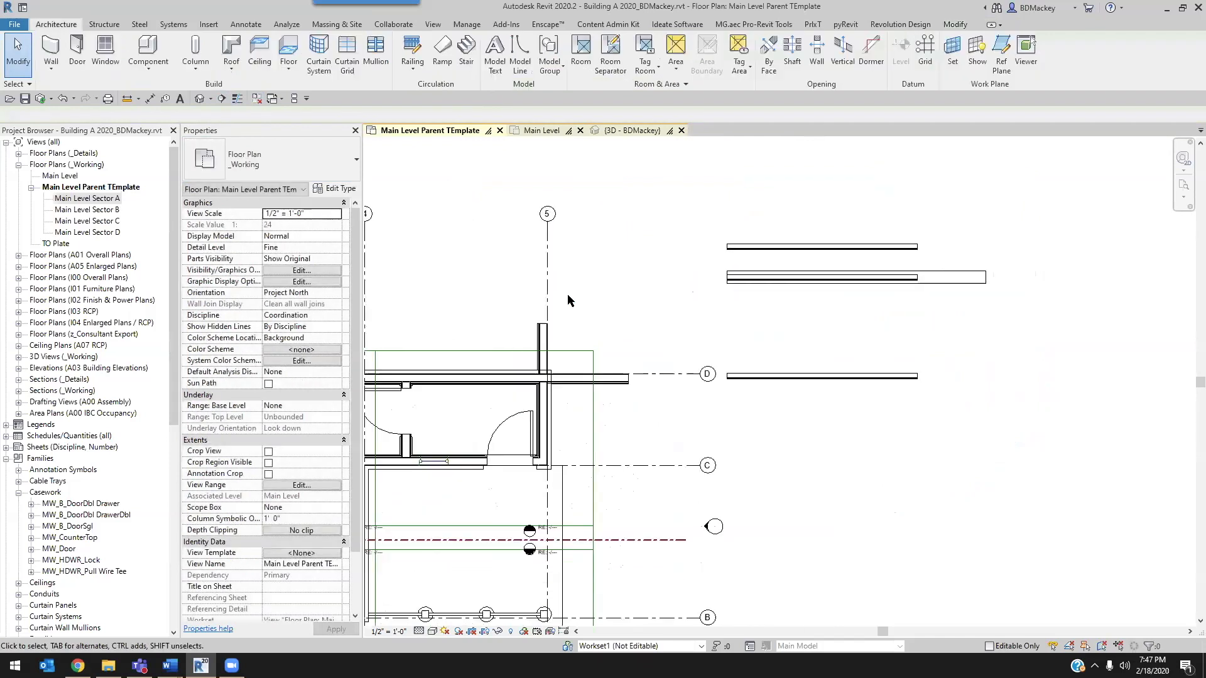
left_click(608, 289)
left_click(689, 319)
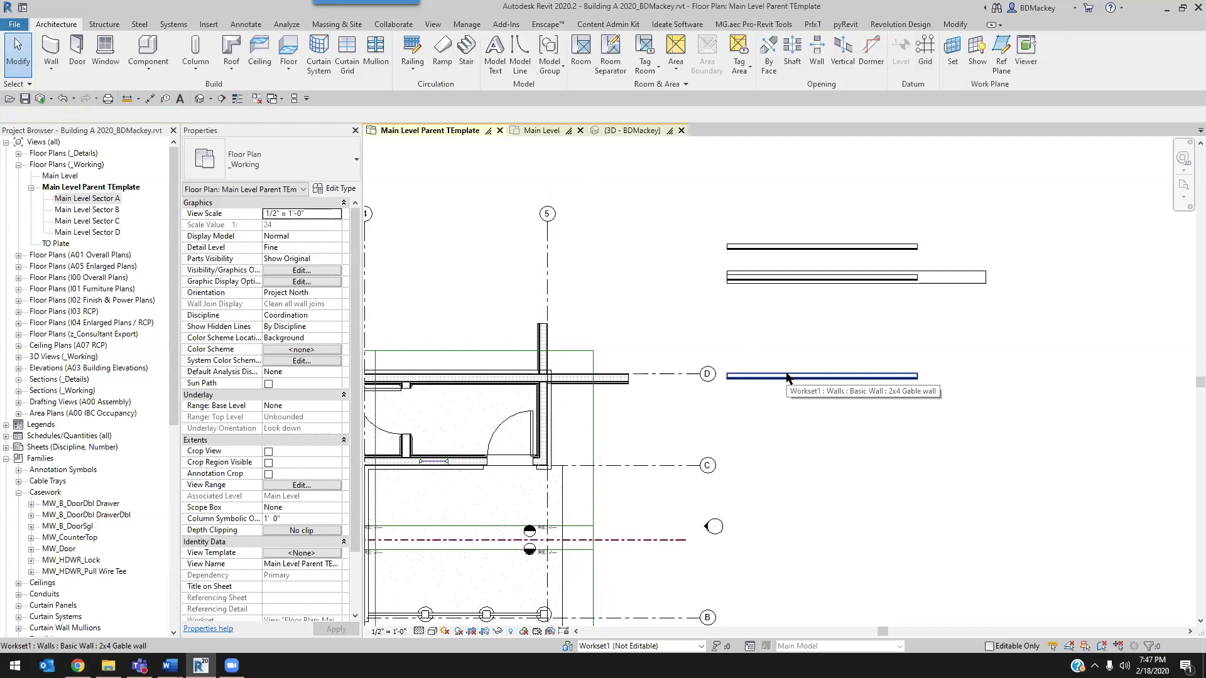
Step: Align the wide block wall, the upper gable wall copy and the original gable wall to grid D using multiple alignment
middle_click_drag(701, 356, 886, 346)
middle_click_drag(958, 313, 862, 328)
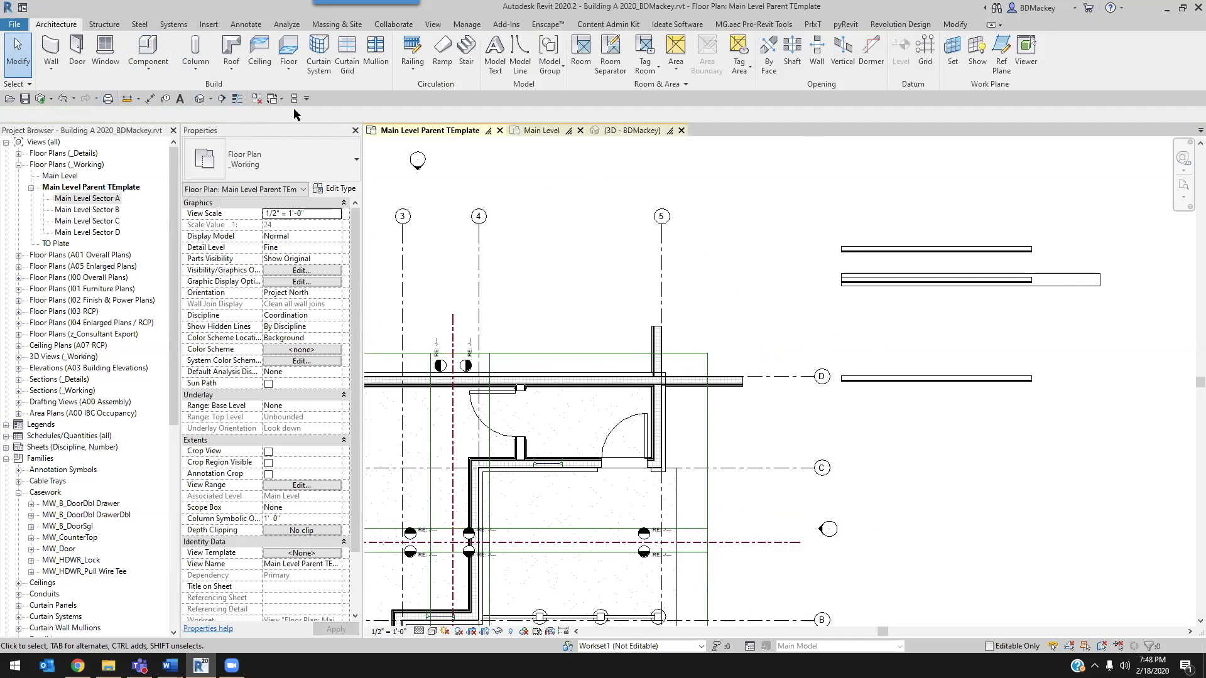
key("a")
key("l")
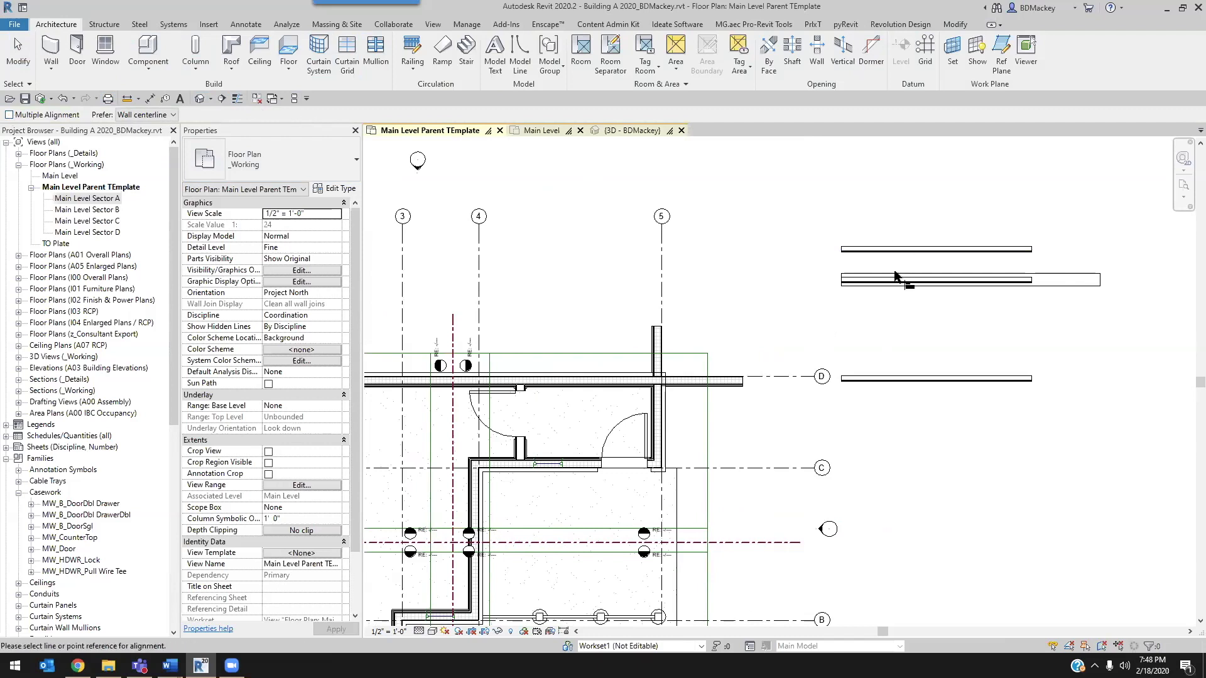
scroll(1061, 320, "down", 1)
middle_click_drag(1060, 320, 736, 302)
scroll(736, 301, "down", 2)
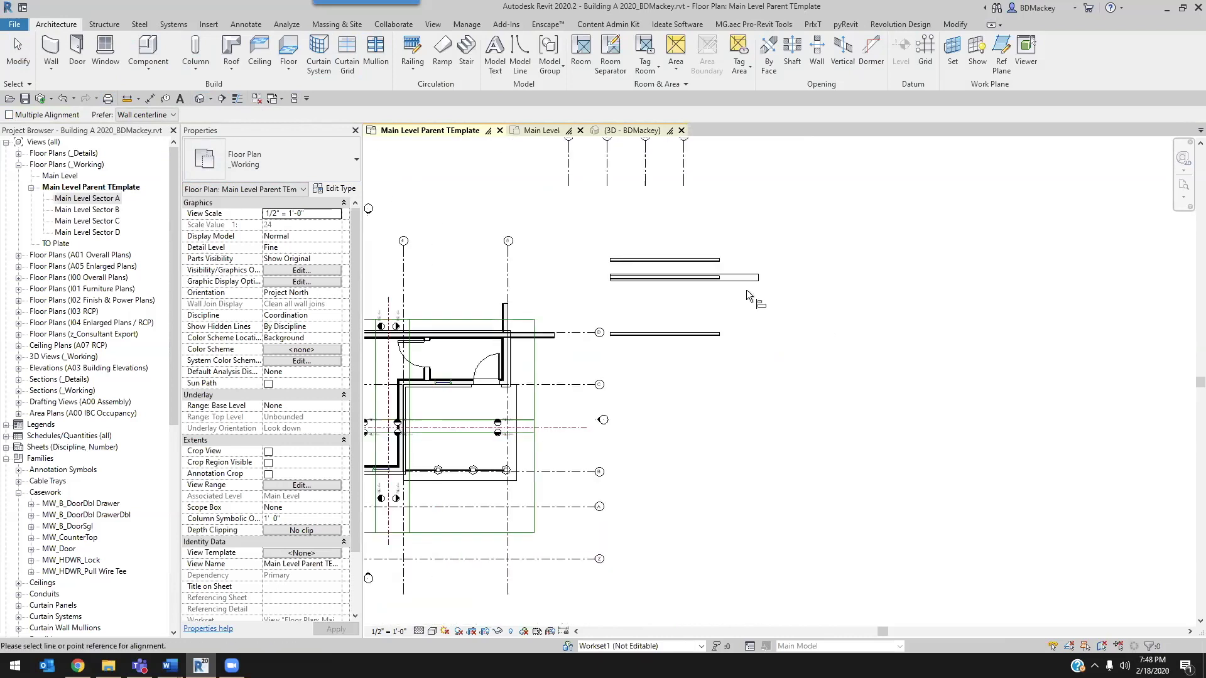
scroll(746, 289, "up", 3)
left_click(474, 357)
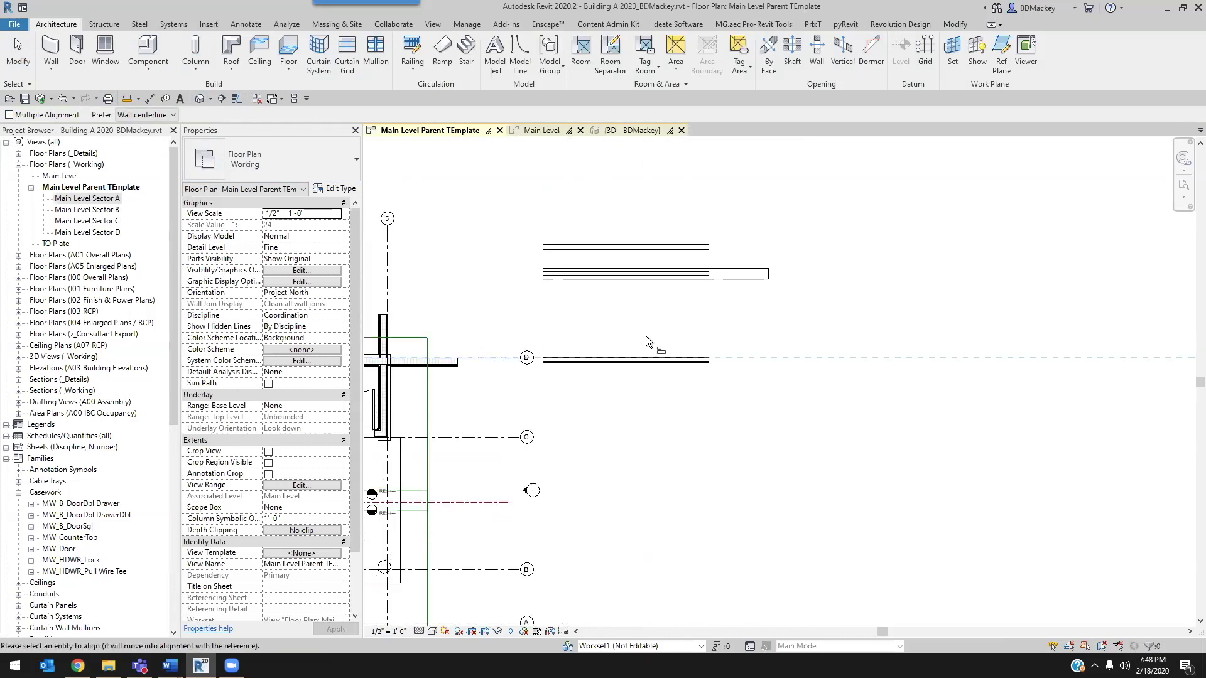
left_click(10, 116)
left_click(10, 116)
left_click(751, 277)
left_click(699, 245, "ctrl")
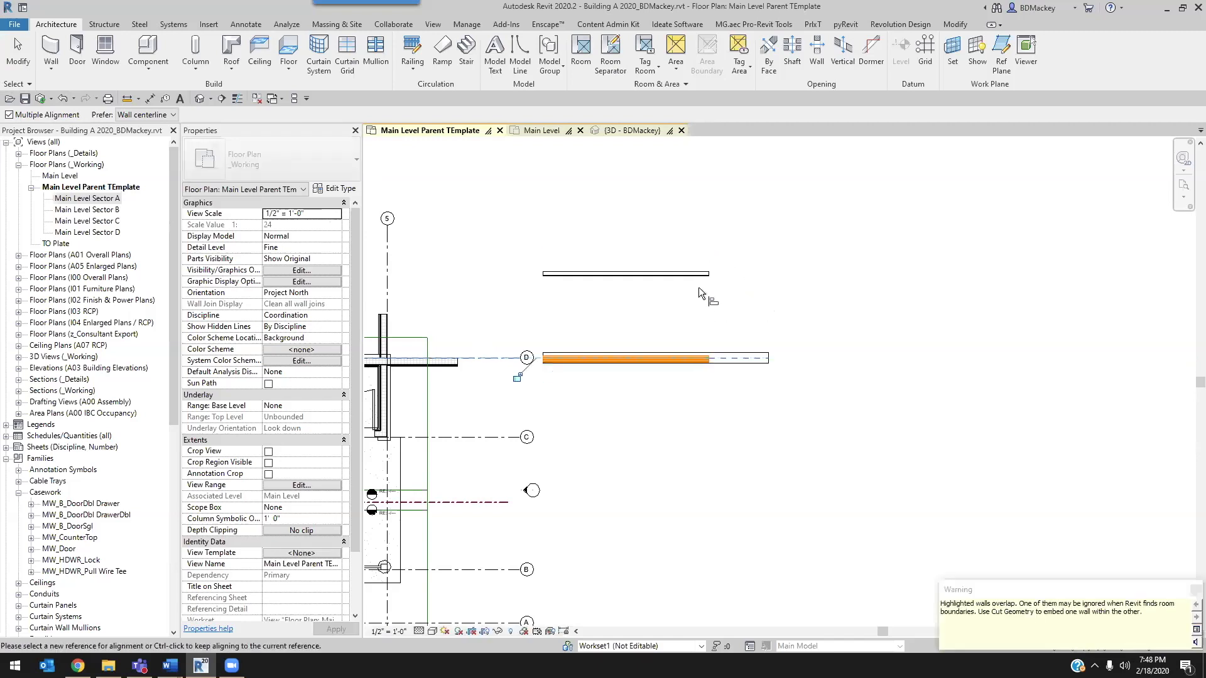
left_click(683, 274, "ctrl")
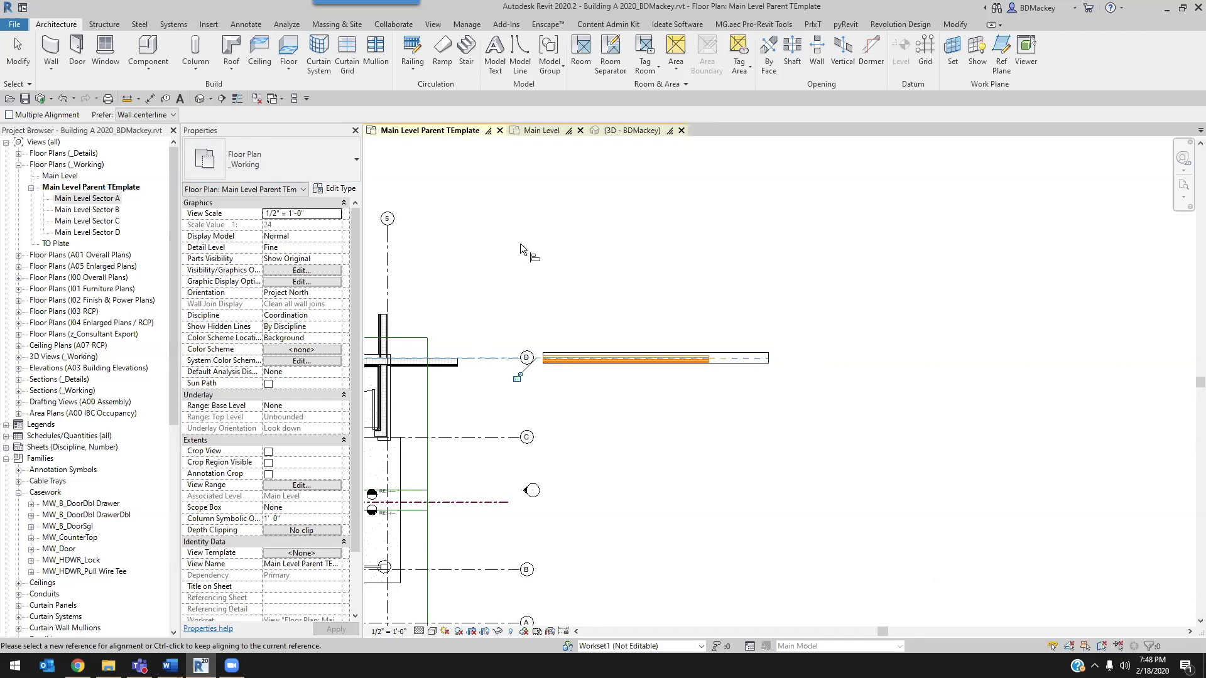
Step: End the Align command and dismiss the save reminder without saving the project
right_click(538, 252)
left_click(566, 260)
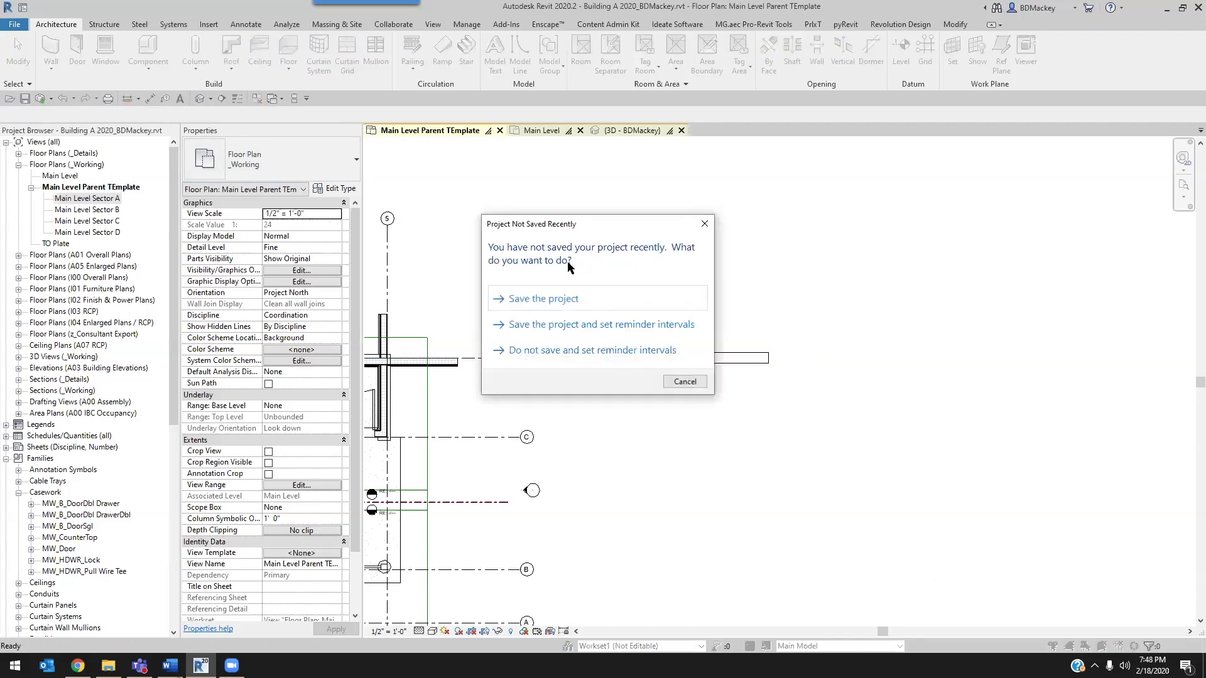
left_click(693, 382)
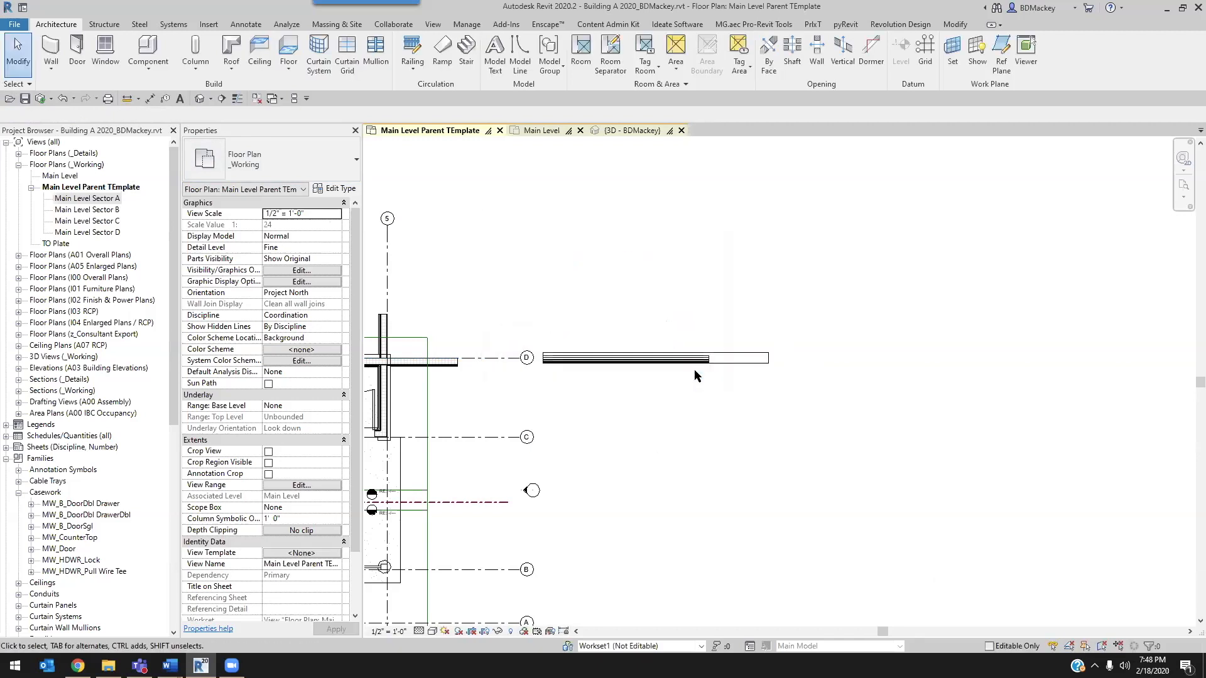
Step: Cycle forward and backward through the open plan and 3D views, ending on the 3D view
scroll(632, 294, "down", 1)
middle_click_drag(632, 294, 718, 310)
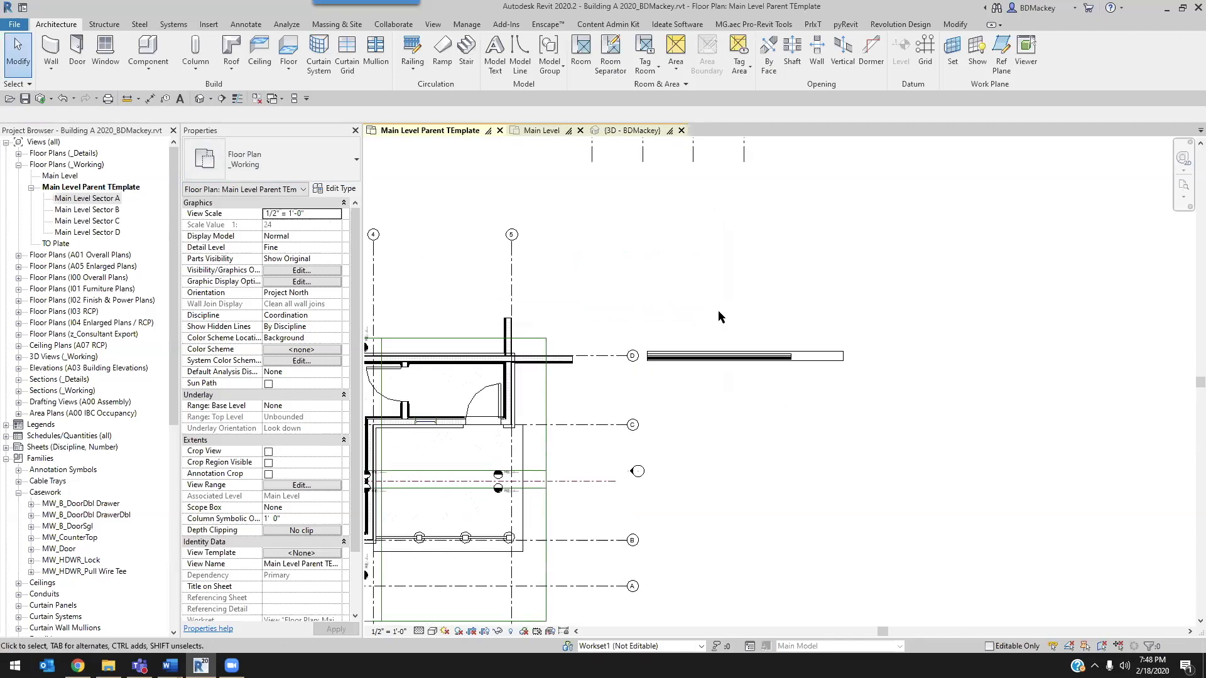
key("ctrl+Tab")
key("ctrl+Tab")
key("ctrl+shift+Tab")
key("ctrl+Tab")
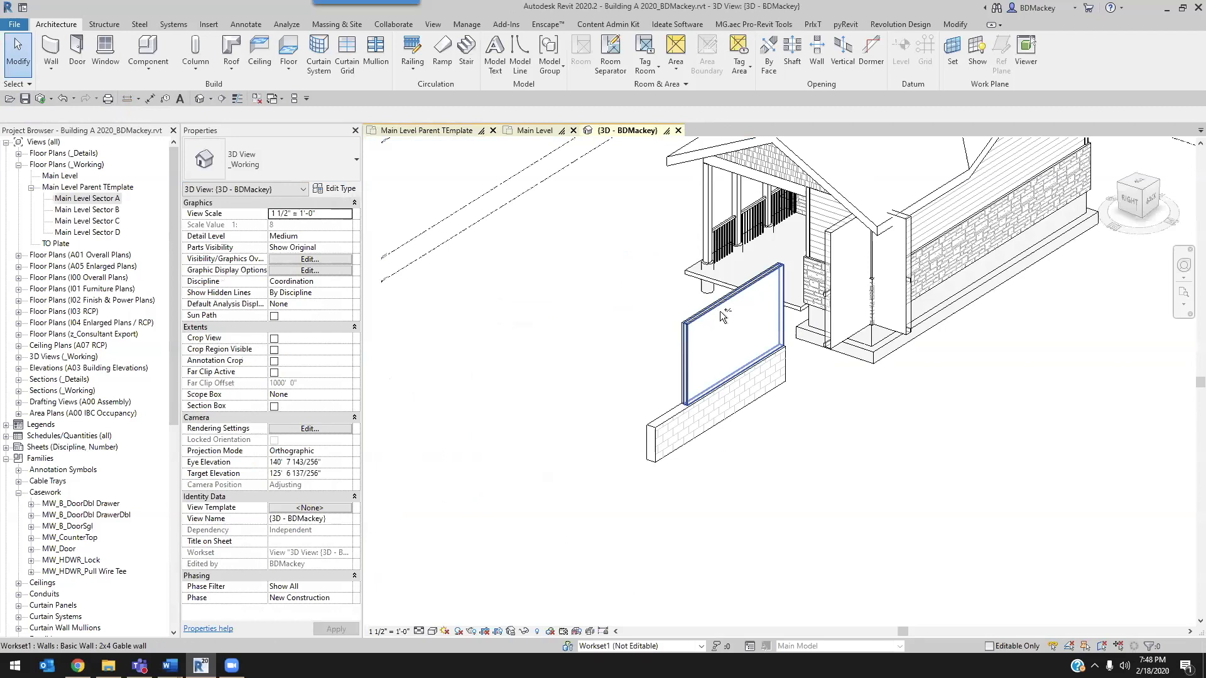
key("ctrl+shift+Tab")
key("ctrl+shift+Tab")
key("ctrl+shift+Tab")
Step: Open and dismiss the desktop's task overview, and cycle forward and backward through the open application windows before returning to the 3D view
key("super+Tab")
key("Escape")
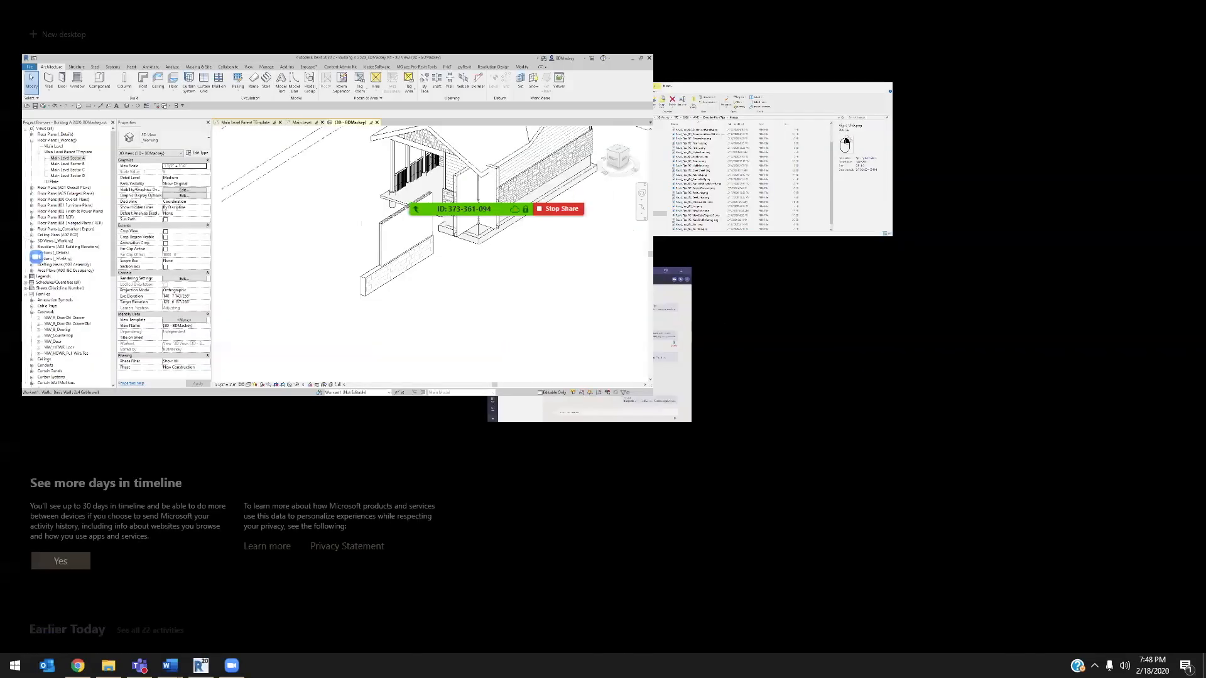
key("alt+Tab")
key("alt+Tab")
key("alt+Tab")
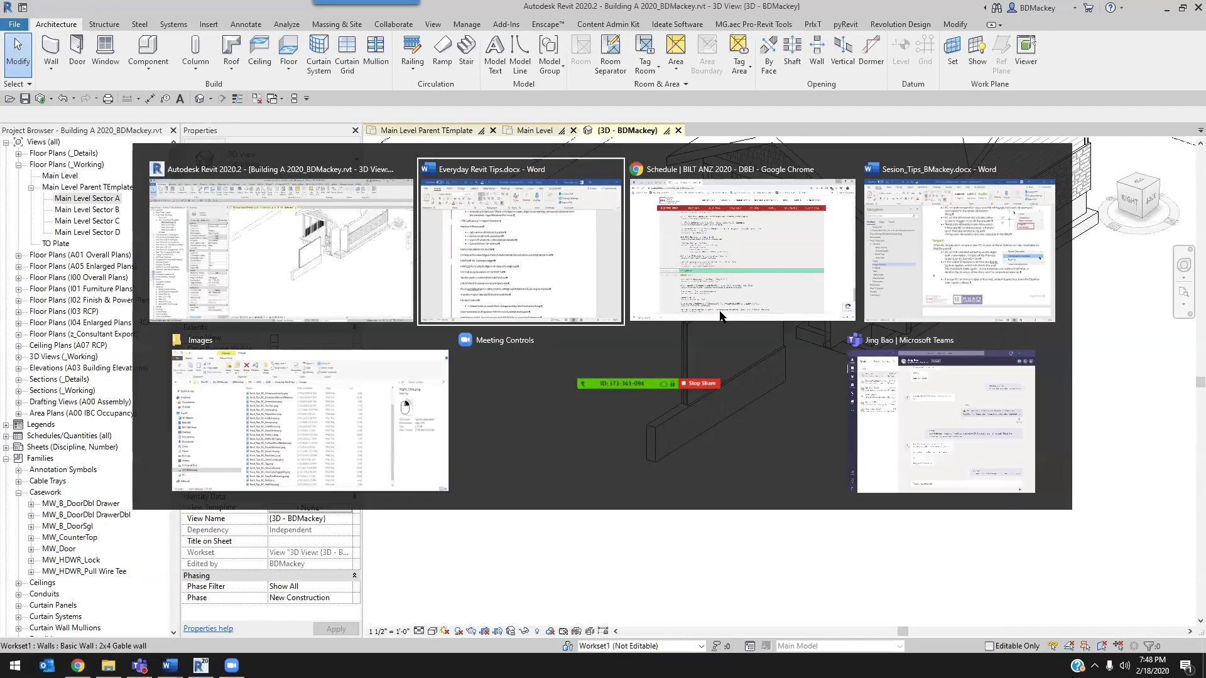
key("alt+Tab")
key("alt+Tab")
key("alt+Tab")
key("alt+Tab")
key("alt+Tab")
key("alt+Tab")
key("alt+Tab")
key("alt+Tab")
key("alt+shift+Tab")
key("alt+shift+Tab")
key("alt+shift+Tab")
key("alt+shift+Tab")
key("alt+shift+Tab")
key("alt+shift+Tab")
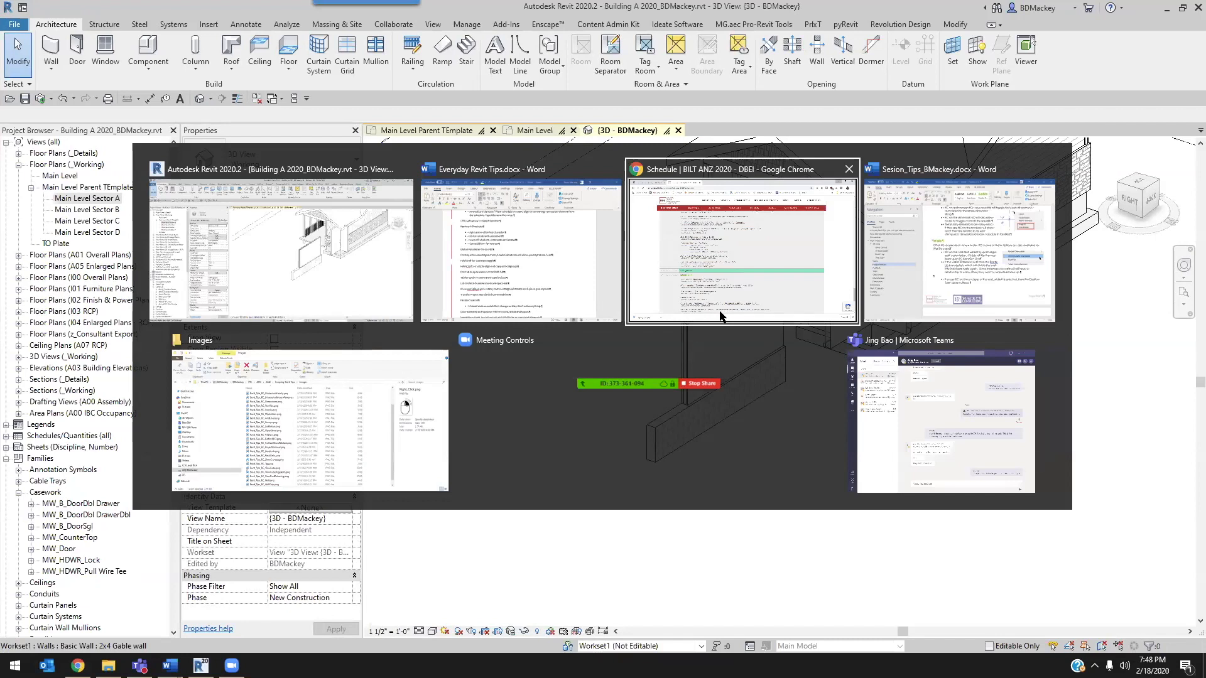
key("alt+shift+Tab")
key("alt+shift+Tab")
key("alt+shift+Tab")
key("alt+shift+Tab")
key("alt+shift+Tab")
key("alt+shift+Tab")
key("alt+shift+Tab")
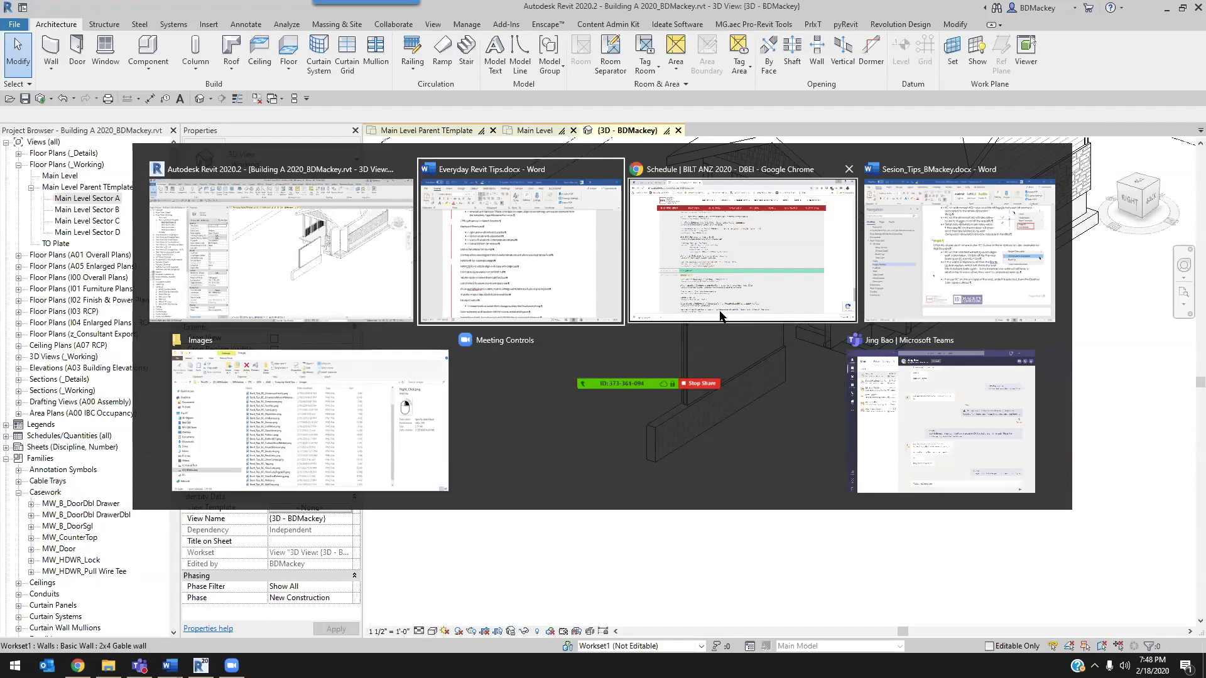
key("alt+shift+Tab")
key("alt+shift+Tab")
key("alt+shift+Tab")
key("alt+shift+Tab")
key("alt+shift+Tab")
key("alt+shift+Tab")
key("alt+shift+Tab")
key("alt+shift+Tab")
key("alt+shift+Tab")
key("alt+shift+Tab")
key("alt+shift+Tab")
key("alt+shift+Tab")
key("alt+shift+Tab")
key("alt+Tab")
key("alt+Tab")
key("alt+Tab")
key("alt+Tab")
key("alt+Tab")
key("alt+Tab")
key("alt+Tab")
key("alt+Tab")
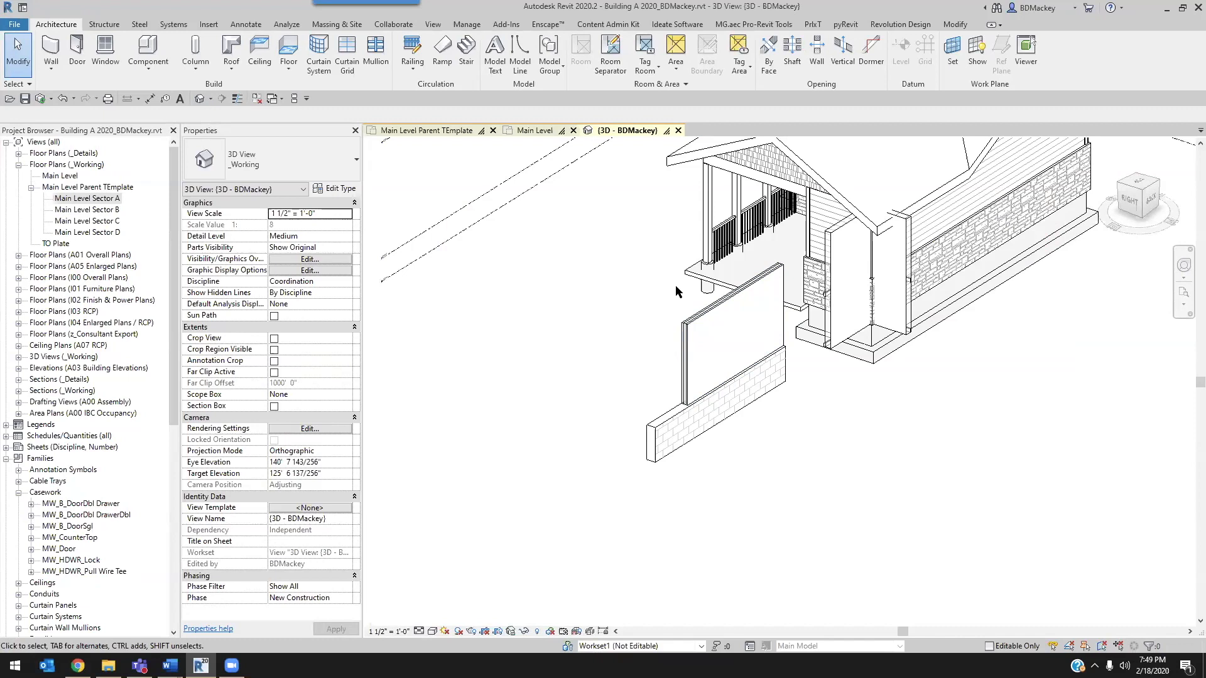
Step: Cycle through the open project views and switch to the Main Level Parent TEmplate floor plan
key("ctrl+Tab")
key("ctrl+Tab")
key("ctrl+Tab")
key("ctrl+Tab")
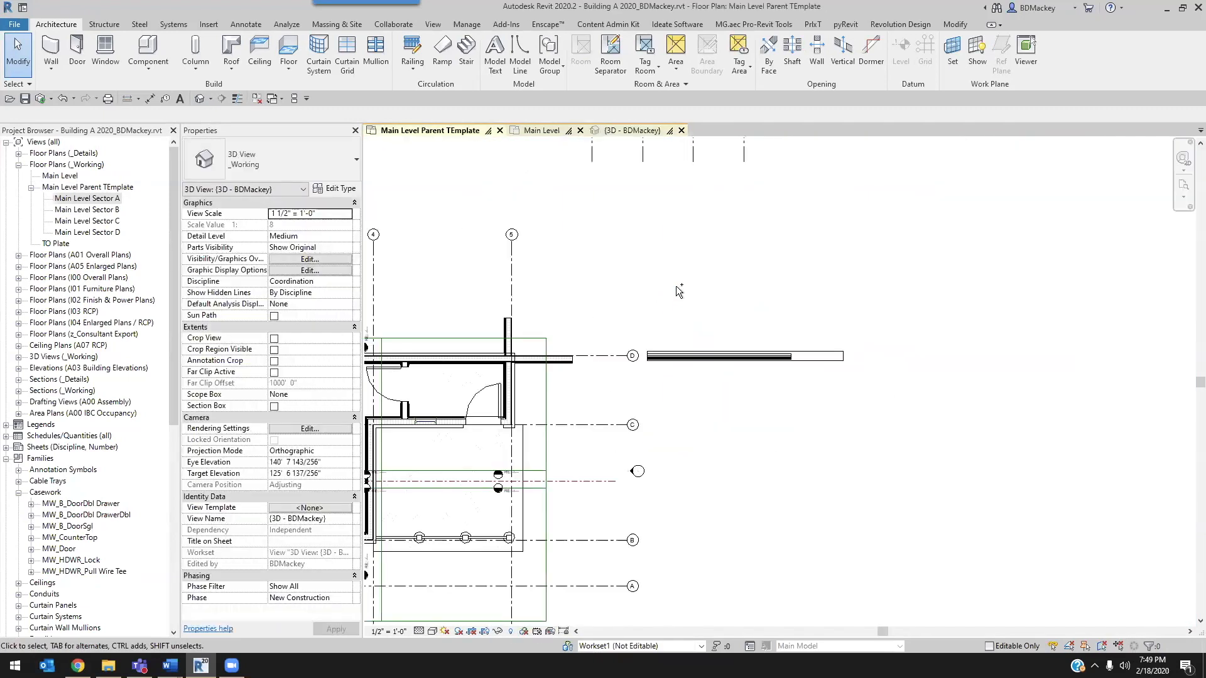
key("ctrl+Tab")
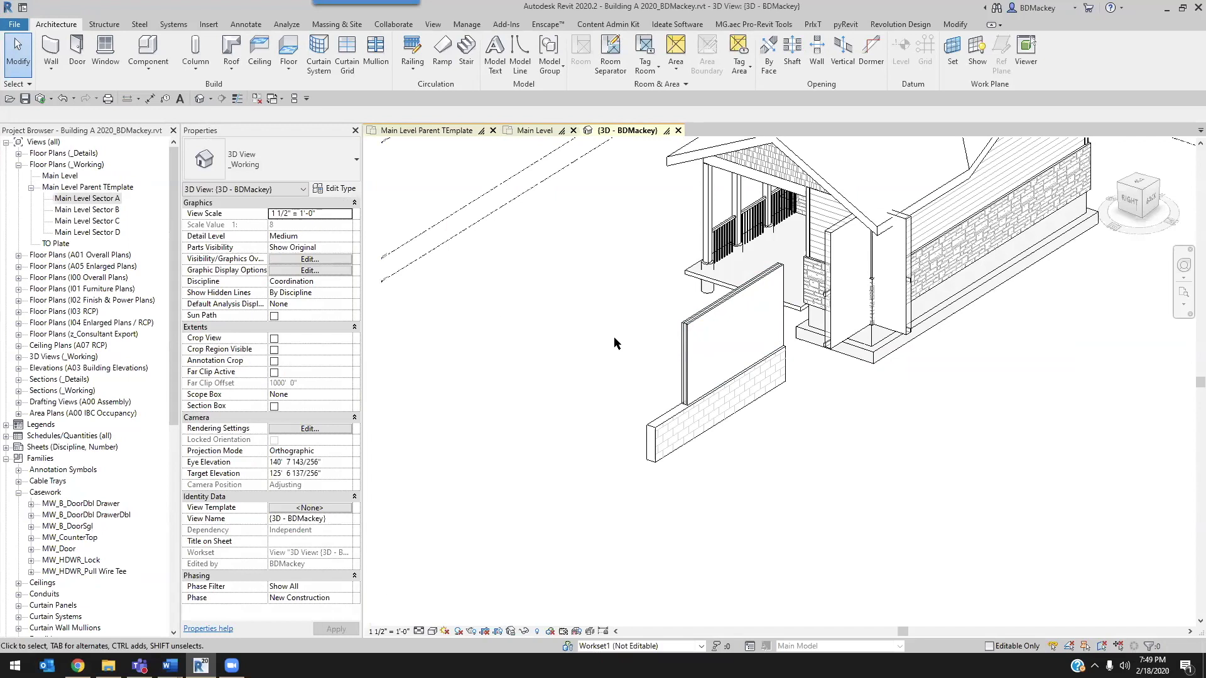
left_click(417, 132)
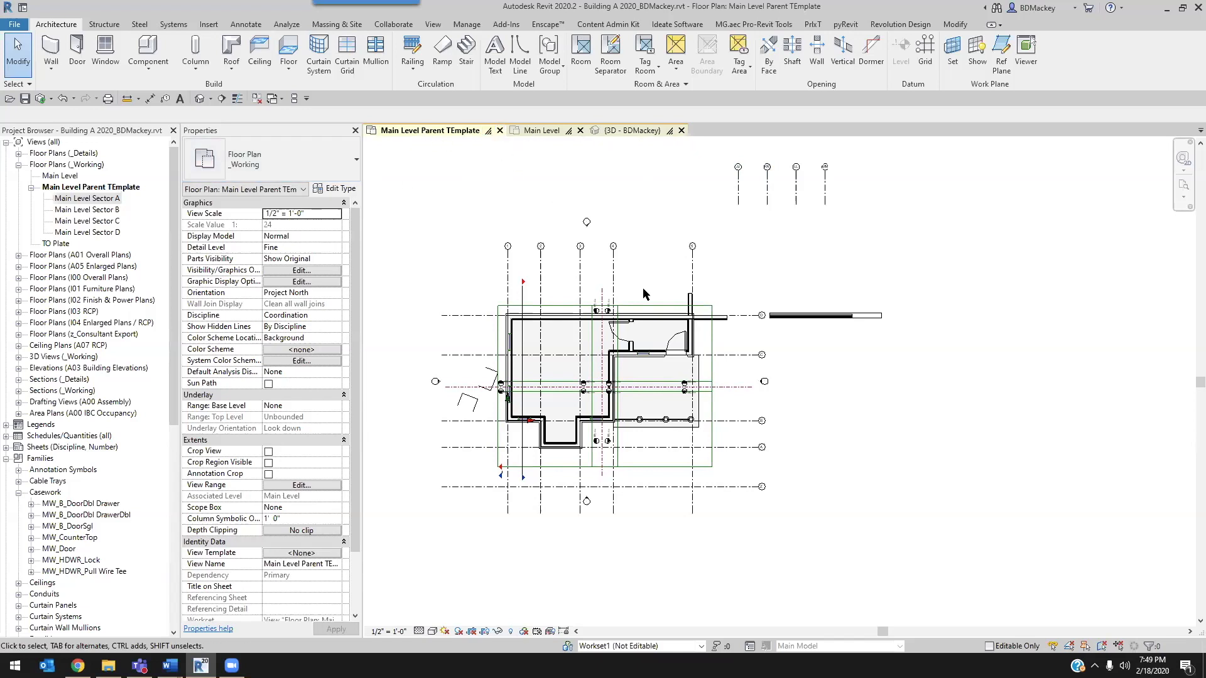
Step: Select the connected chain of Stone - River Rock walls from the corner of grids 1 and D, and clear the selection
scroll(697, 339, "up", 2)
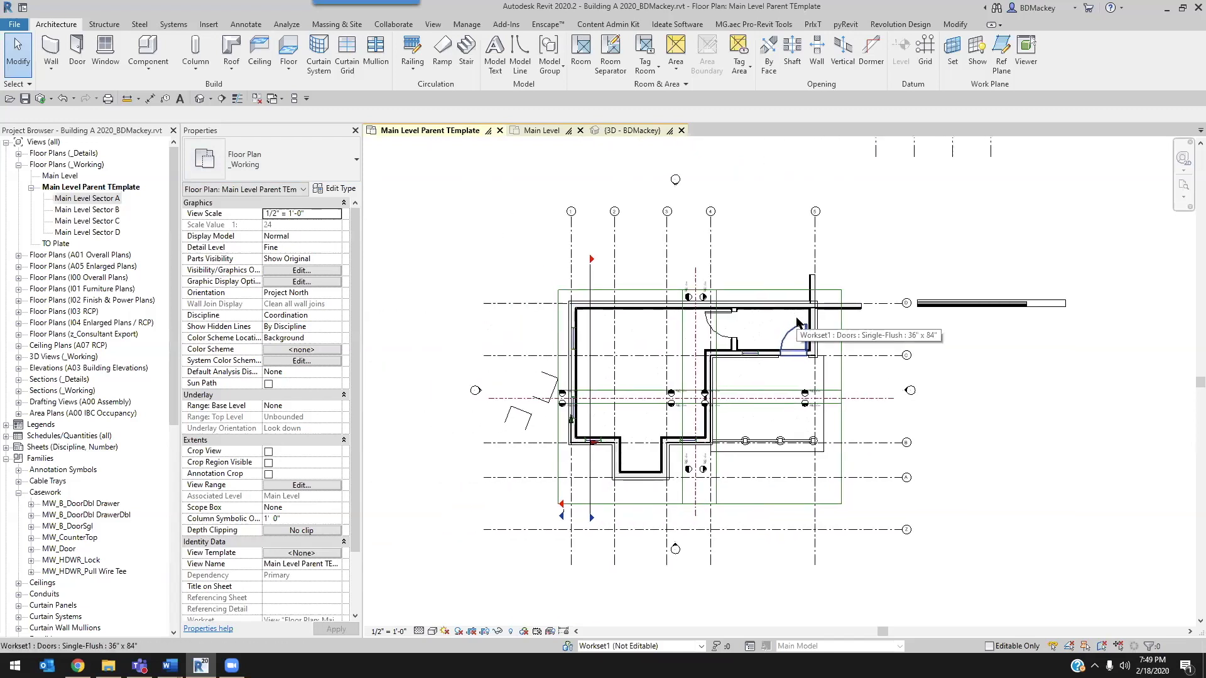
scroll(781, 336, "up", 3)
middle_click_drag(780, 336, 854, 325)
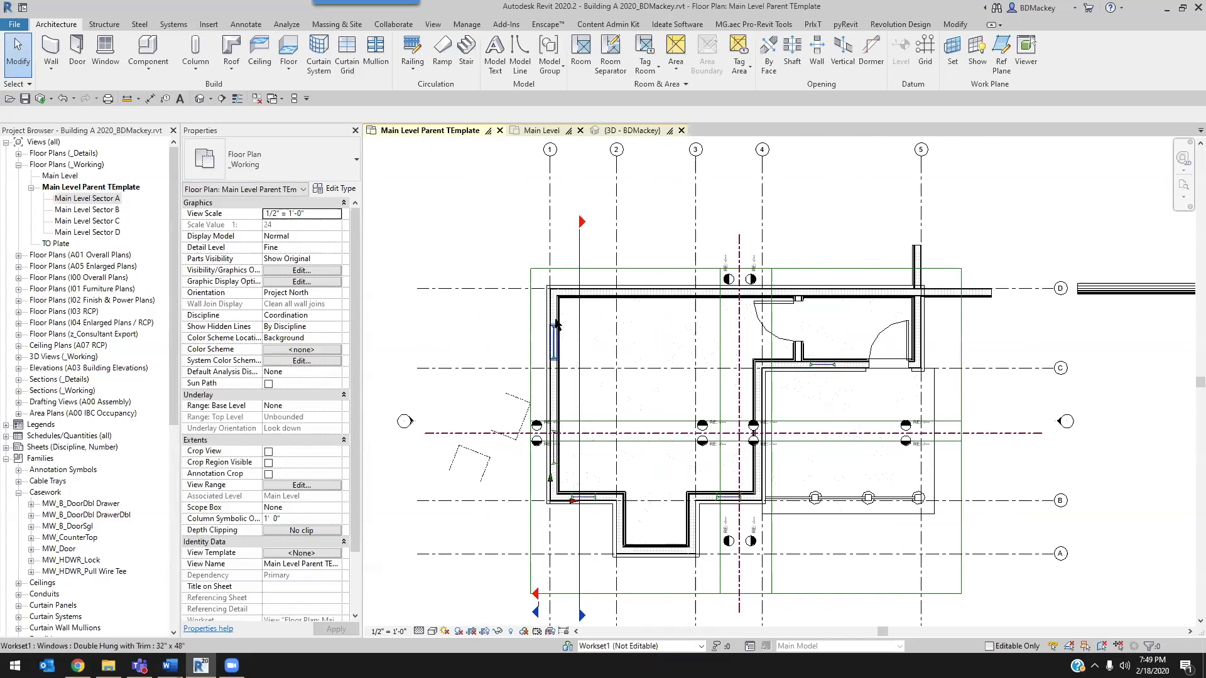
scroll(556, 323, "up", 3)
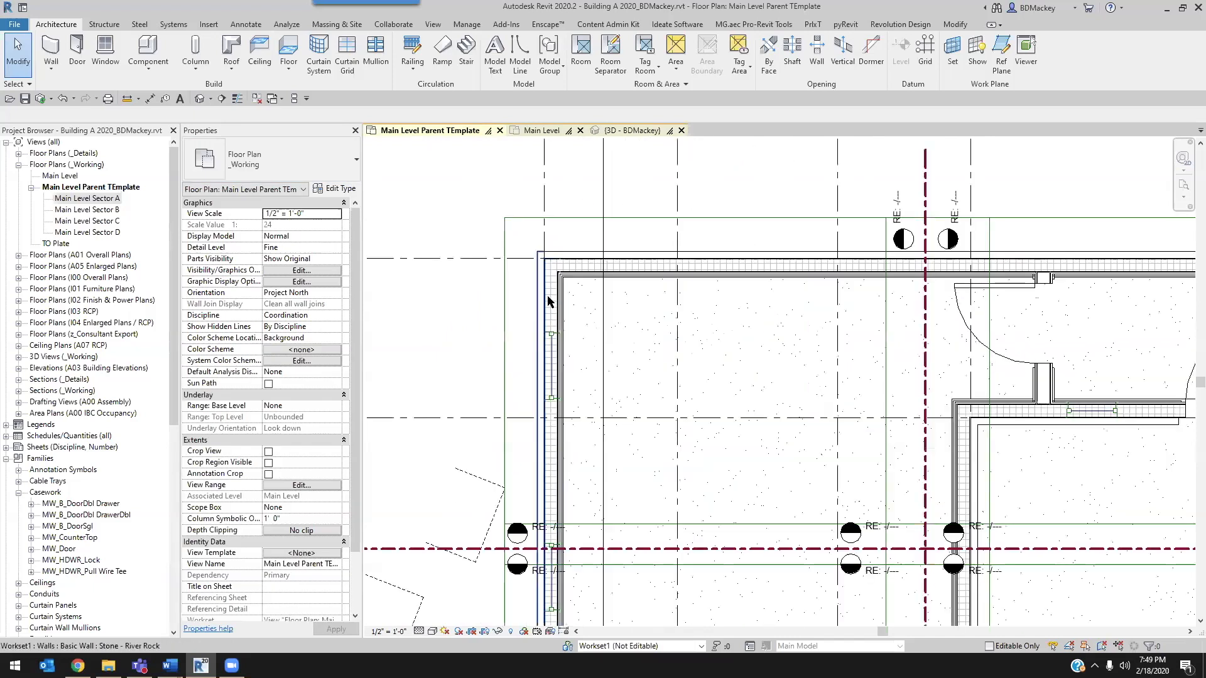
key("Tab")
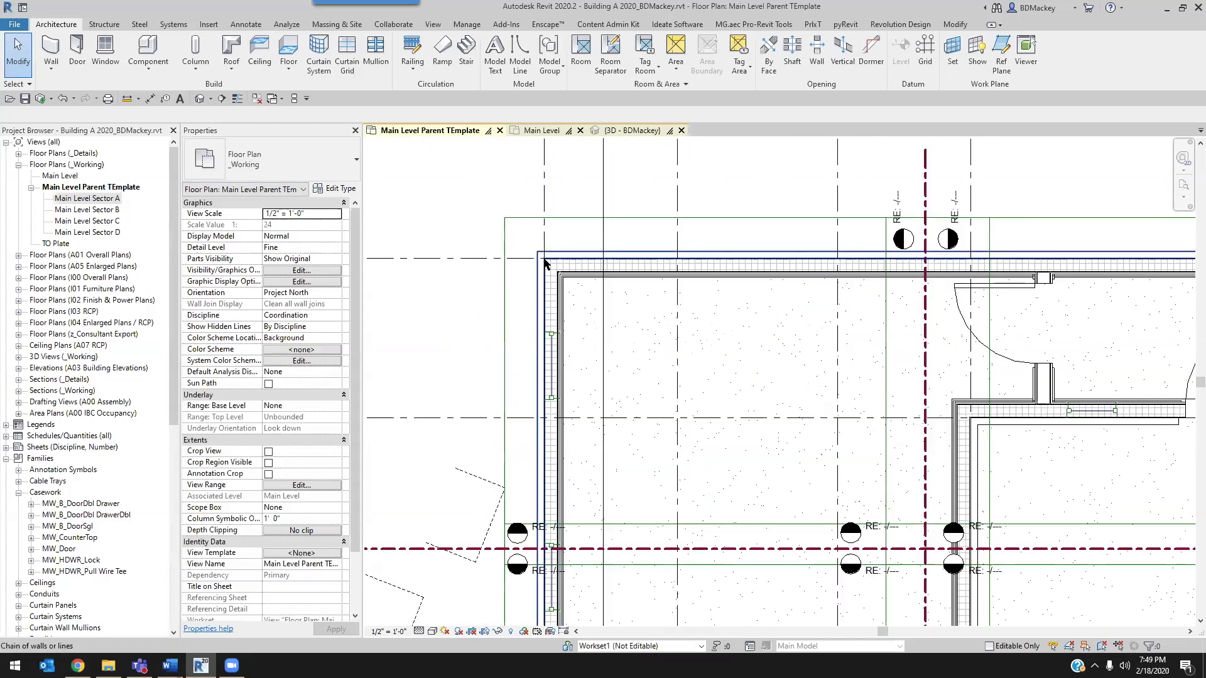
left_click(581, 274)
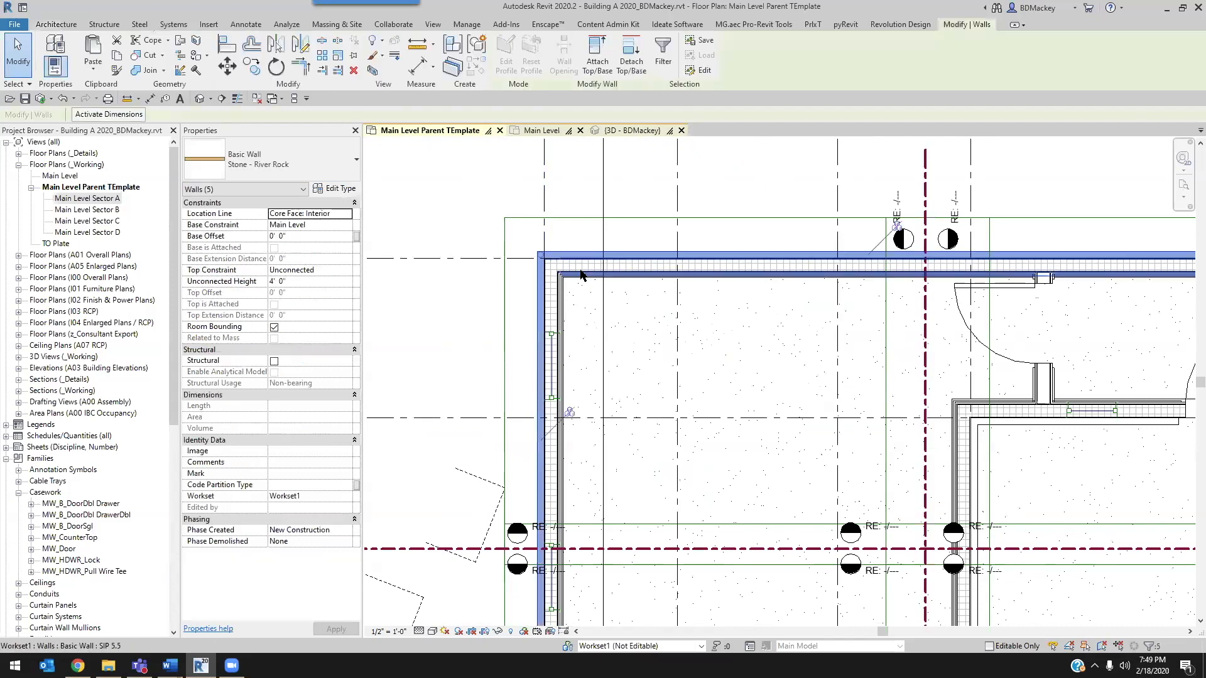
scroll(577, 263, "up", 3)
left_click(581, 277)
left_click(611, 340)
Step: Cycle the pre-selection highlight through the overlapping walls and grid line along grid D
key("Tab")
key("Tab")
key("Tab")
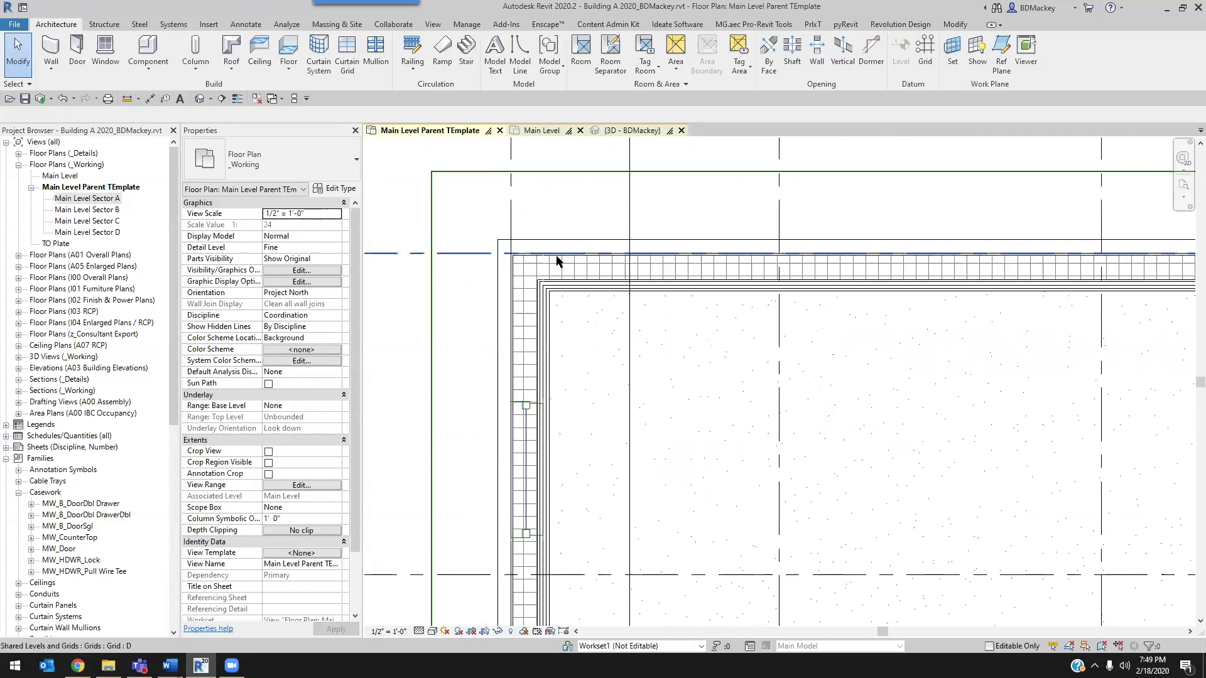
scroll(557, 261, "down", 3)
key("Tab")
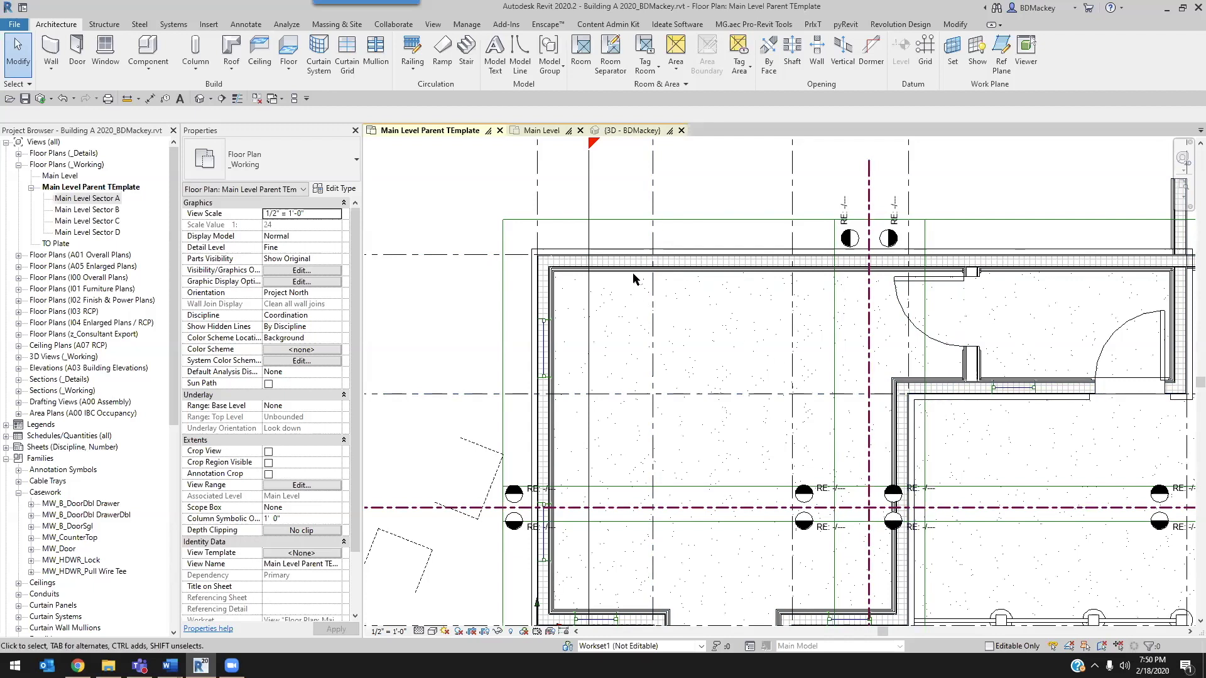
key("Tab")
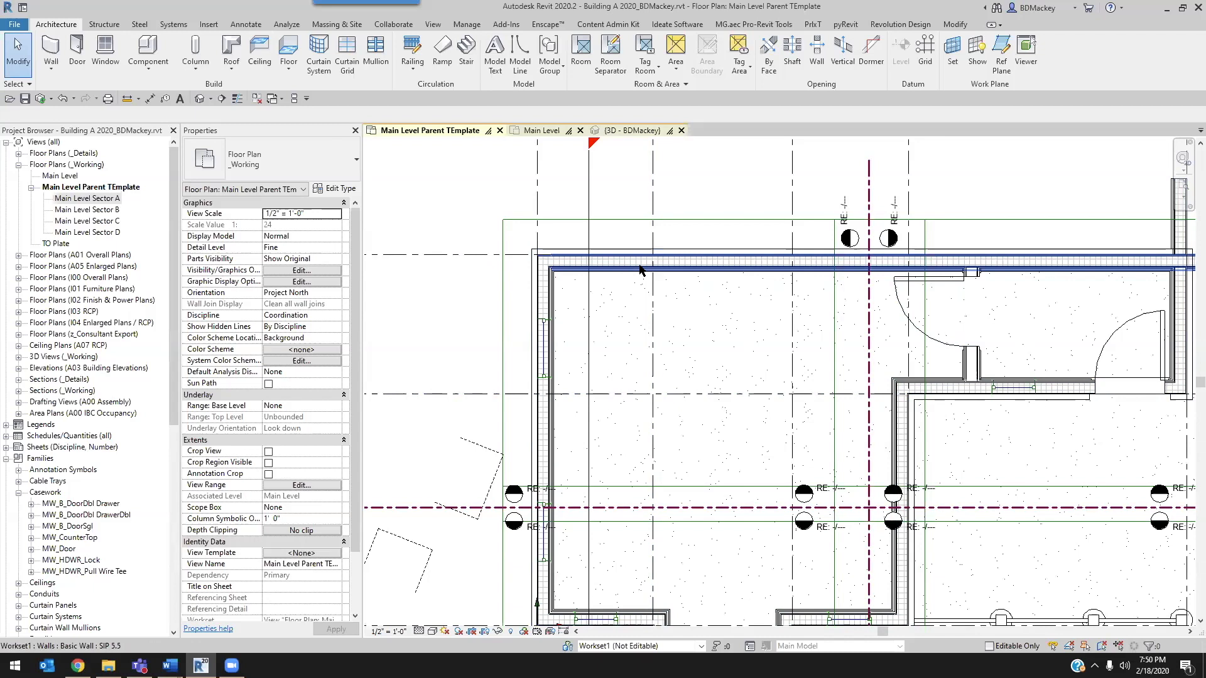
scroll(640, 269, "down", 2)
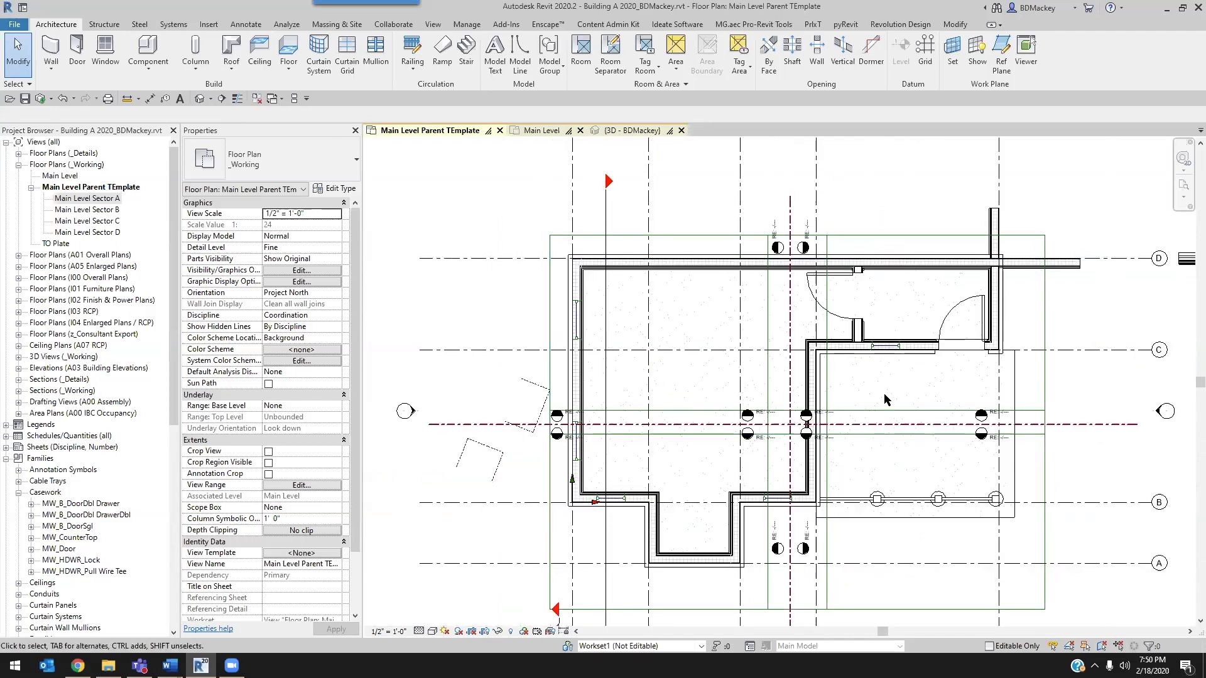
Step: Add SIP 5.5 walls to a selection one by one, from the grid D wall along grid 1 to the grid A bay, and clear it
left_click(704, 270)
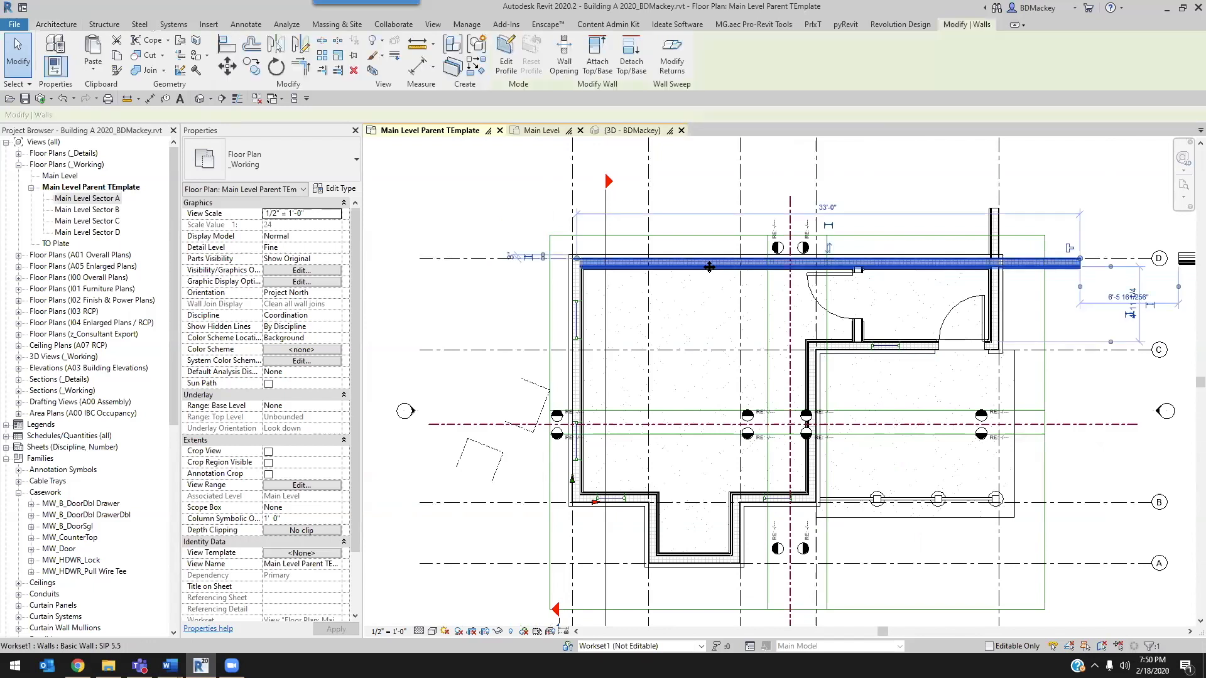
left_click(581, 292, "ctrl")
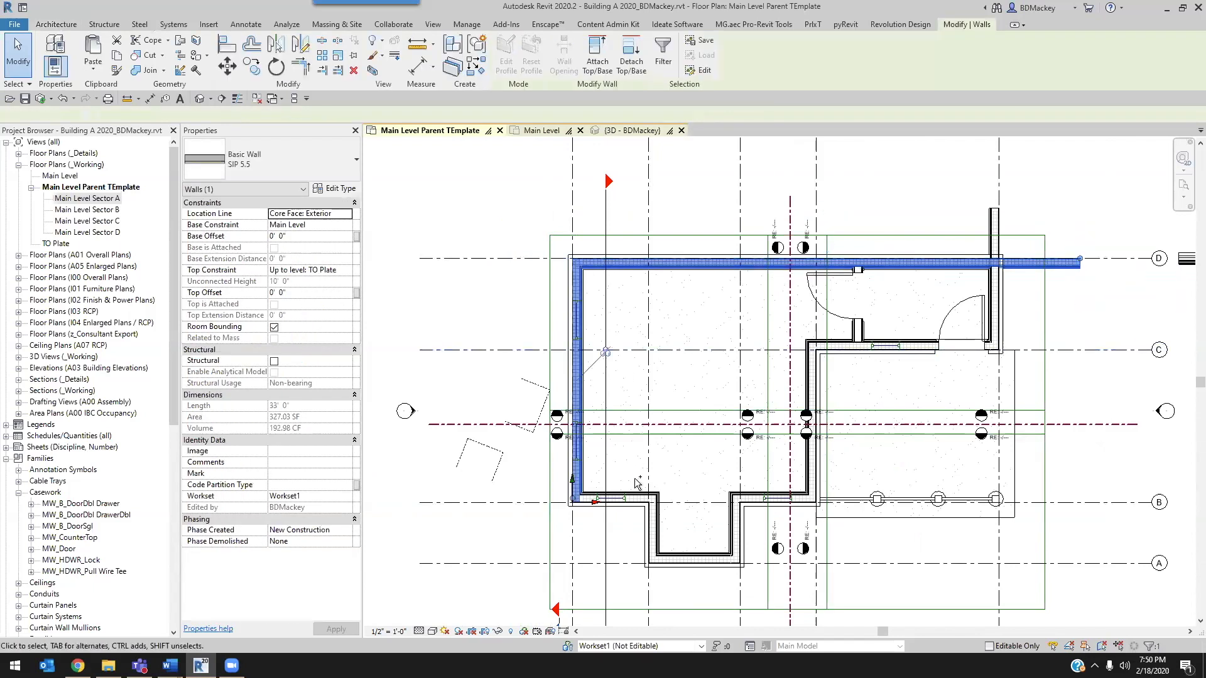
left_click(656, 518, "ctrl")
left_click(679, 556, "ctrl")
left_click(680, 307)
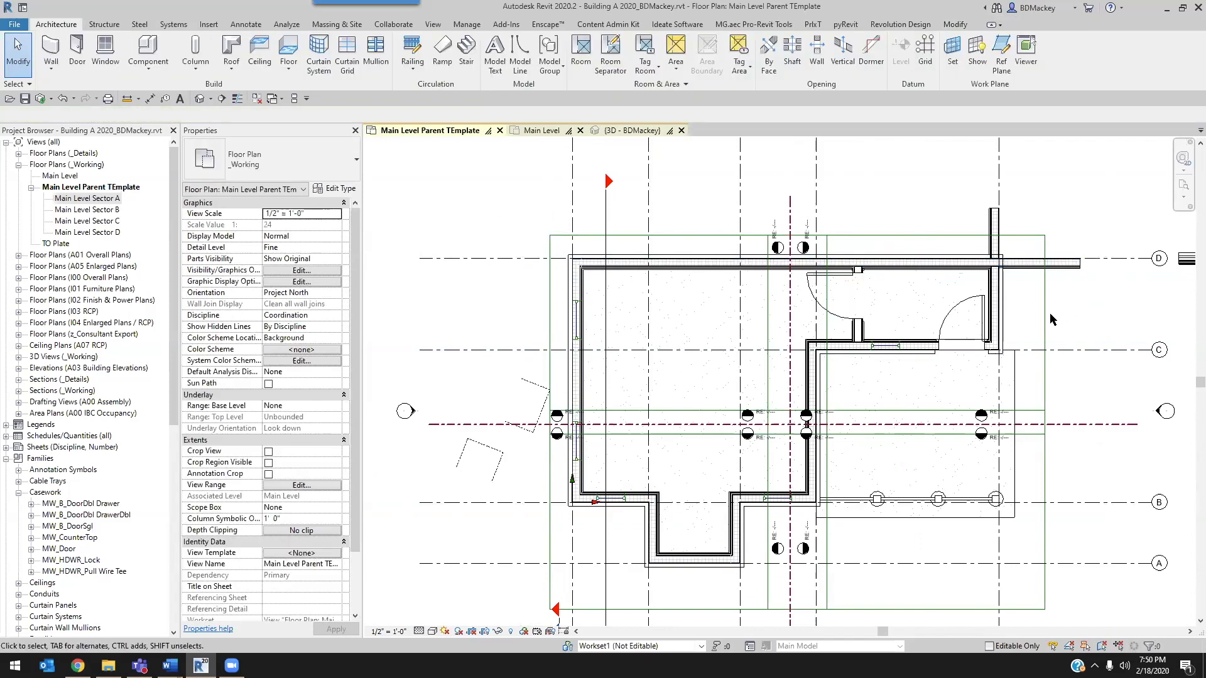
Step: Trim the grid D wall and the grid 5 wall to a corner
key("t")
key("r")
left_click(970, 265)
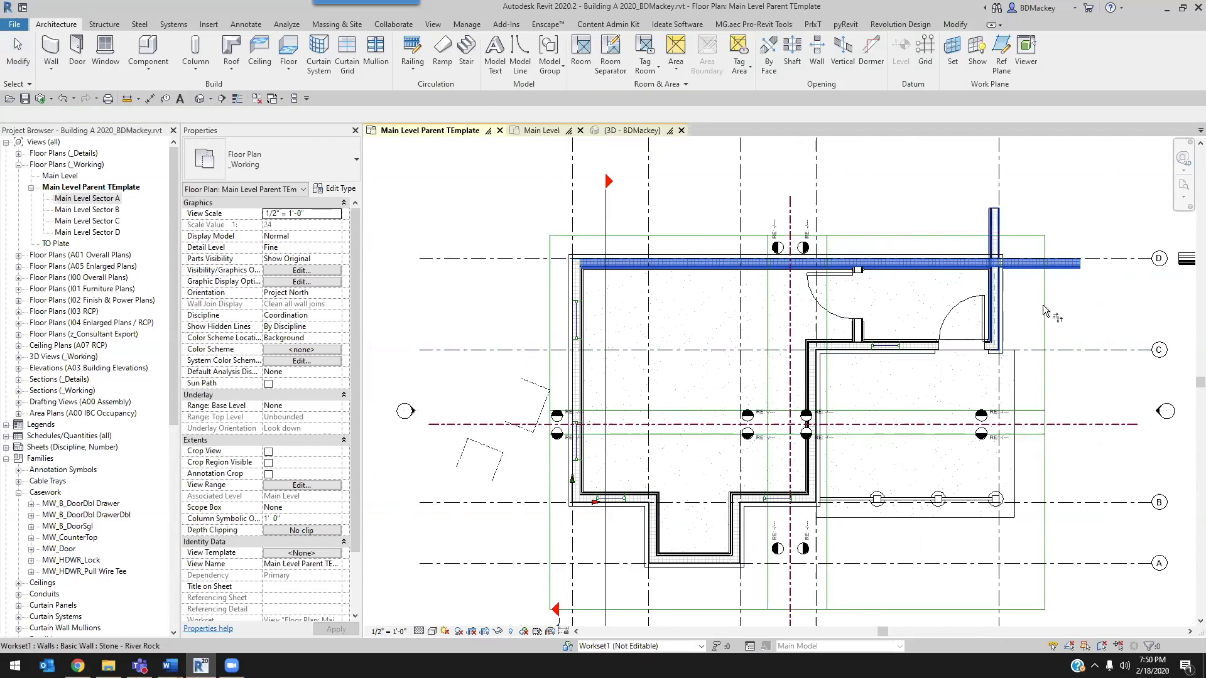
left_click(996, 305)
key("Escape")
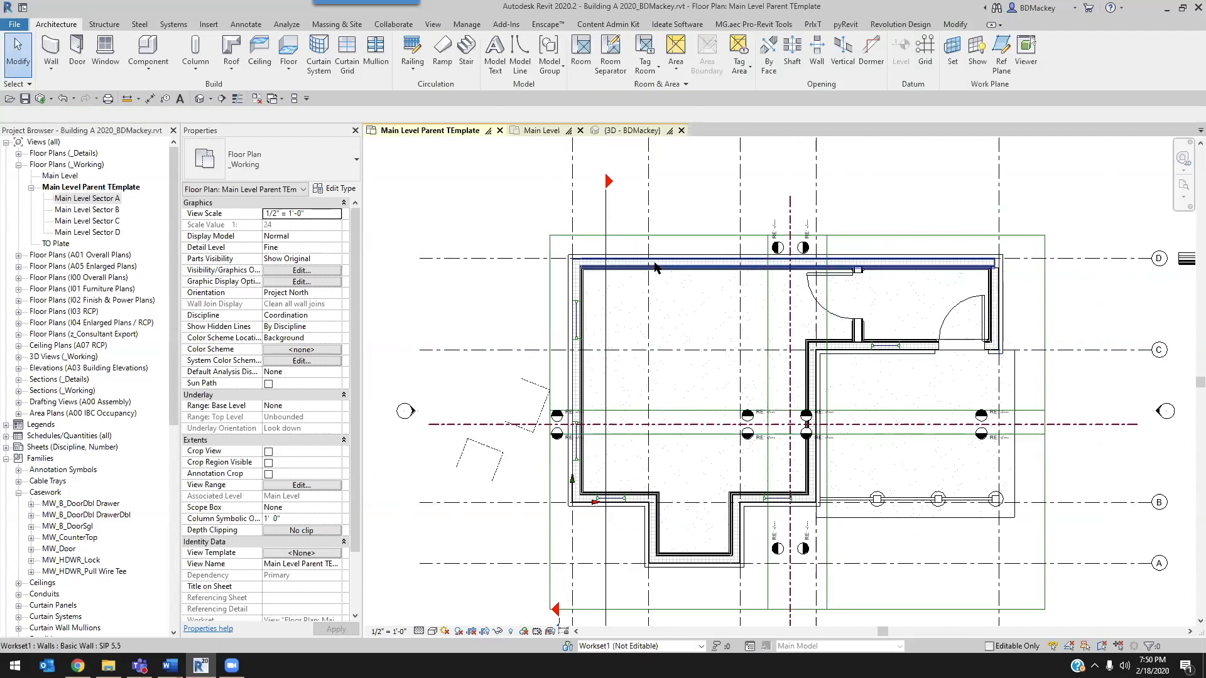
Step: Select the partial chain of SIP 5.5 walls from the grid D wall along grid 1 to the bay wall on grid A
left_click(654, 263)
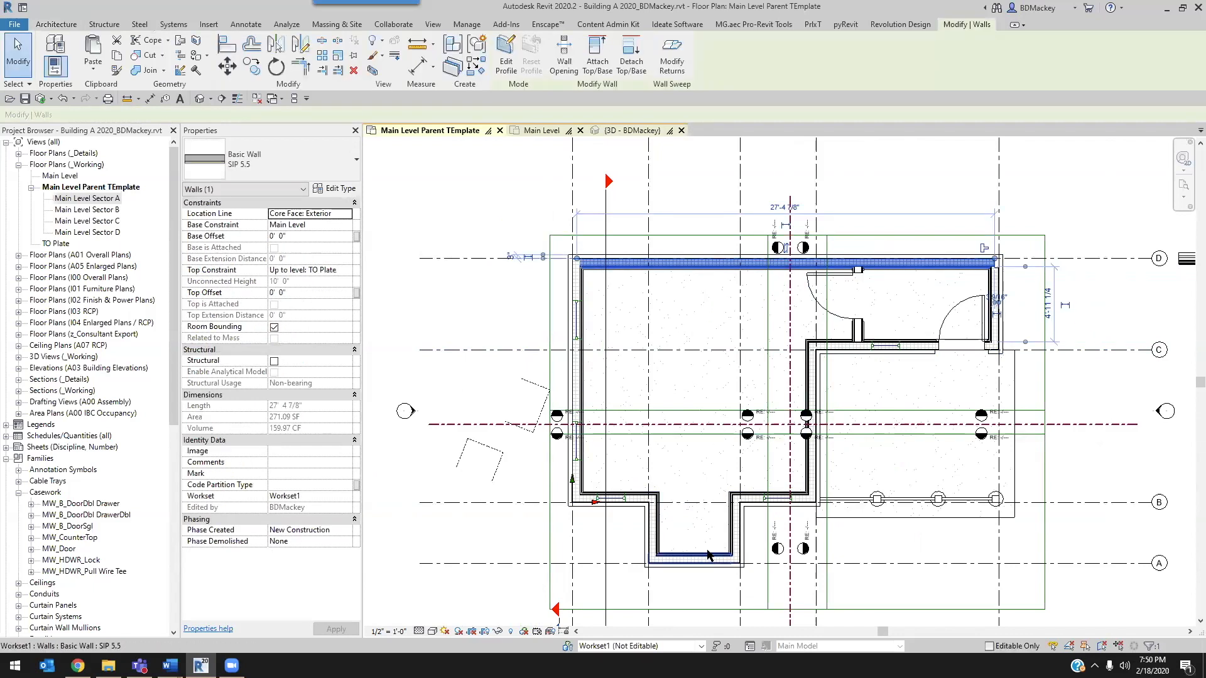
key("Tab")
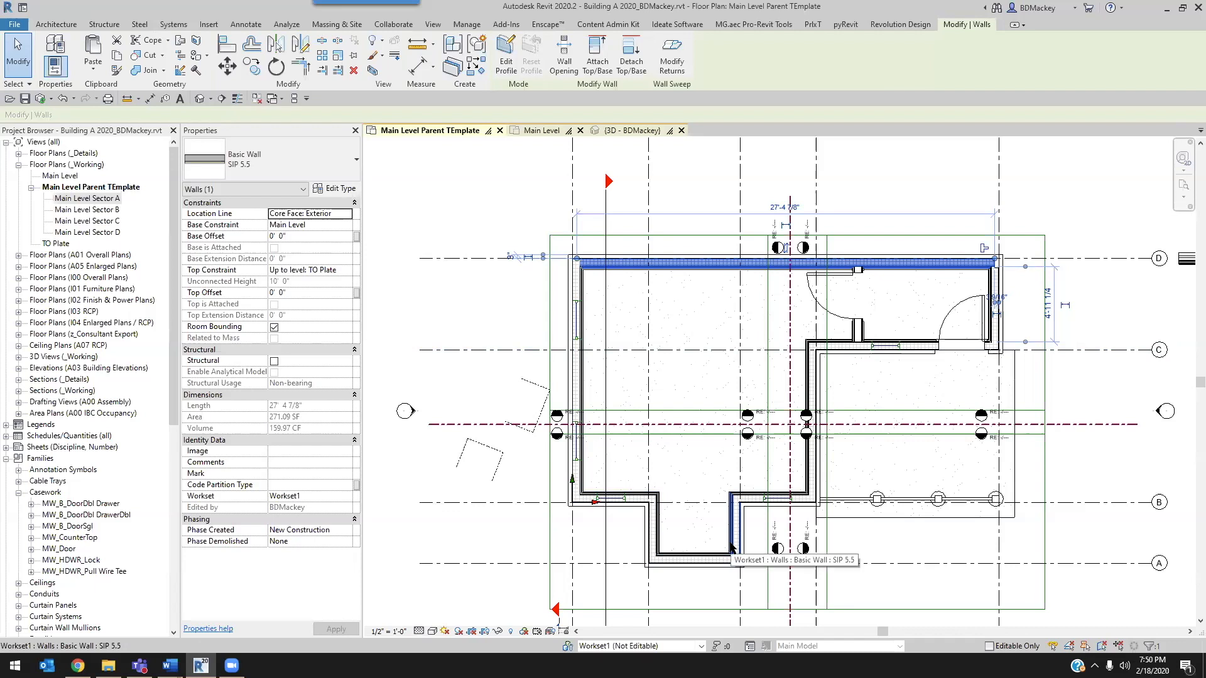
key("Tab")
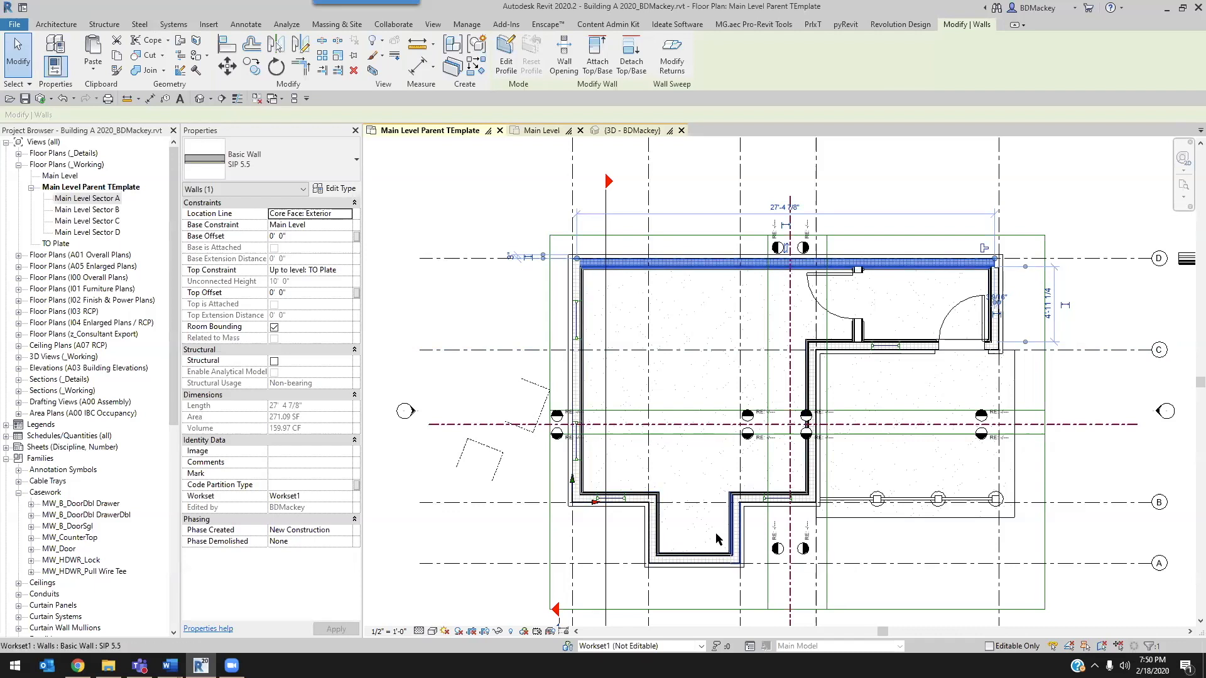
key("Tab")
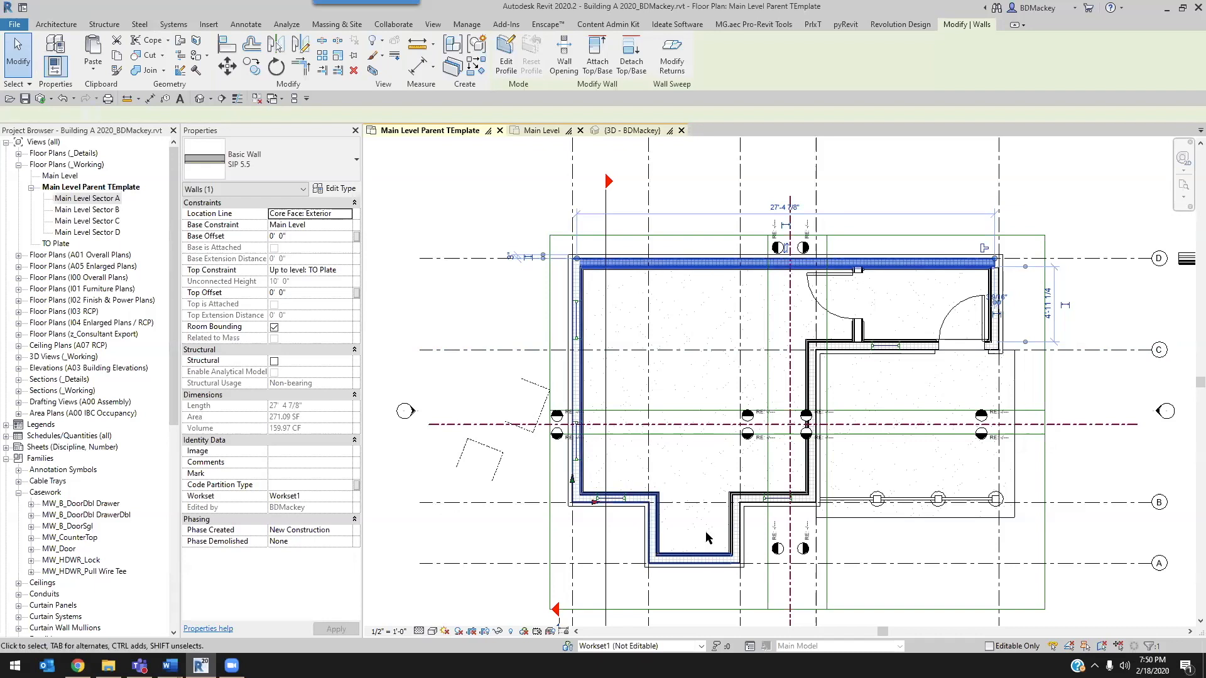
left_click(699, 555, "ctrl")
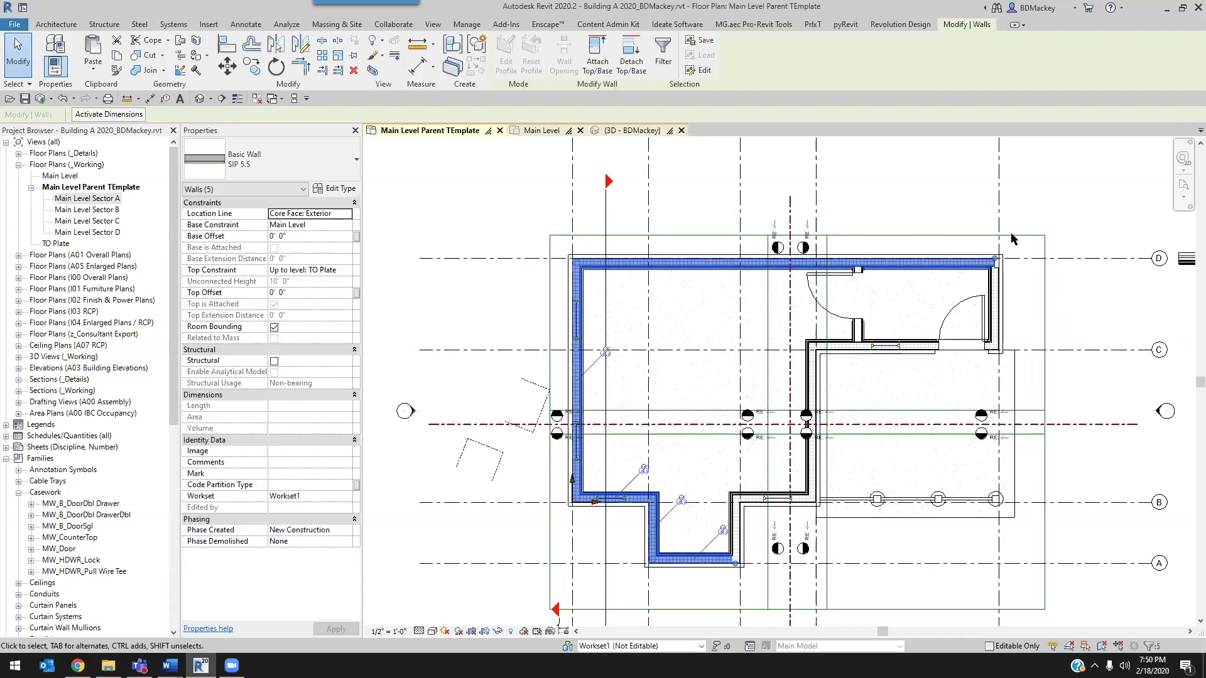
Step: Allow joining at the grid 5 end of the grid D SIP wall, and shorten the wall to about 25'-8", unjoining the elements
right_click(995, 258)
left_click(1030, 326)
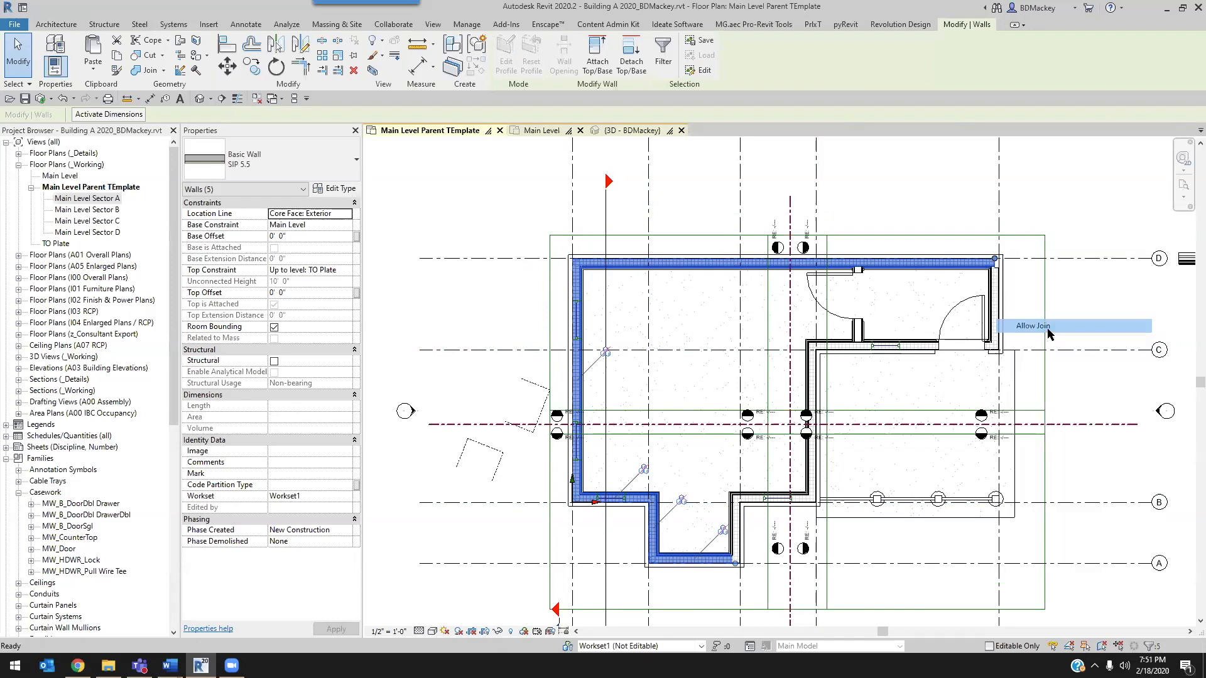
scroll(1020, 306, "up", 3)
left_click(963, 230)
left_click_drag(920, 226, 1036, 278)
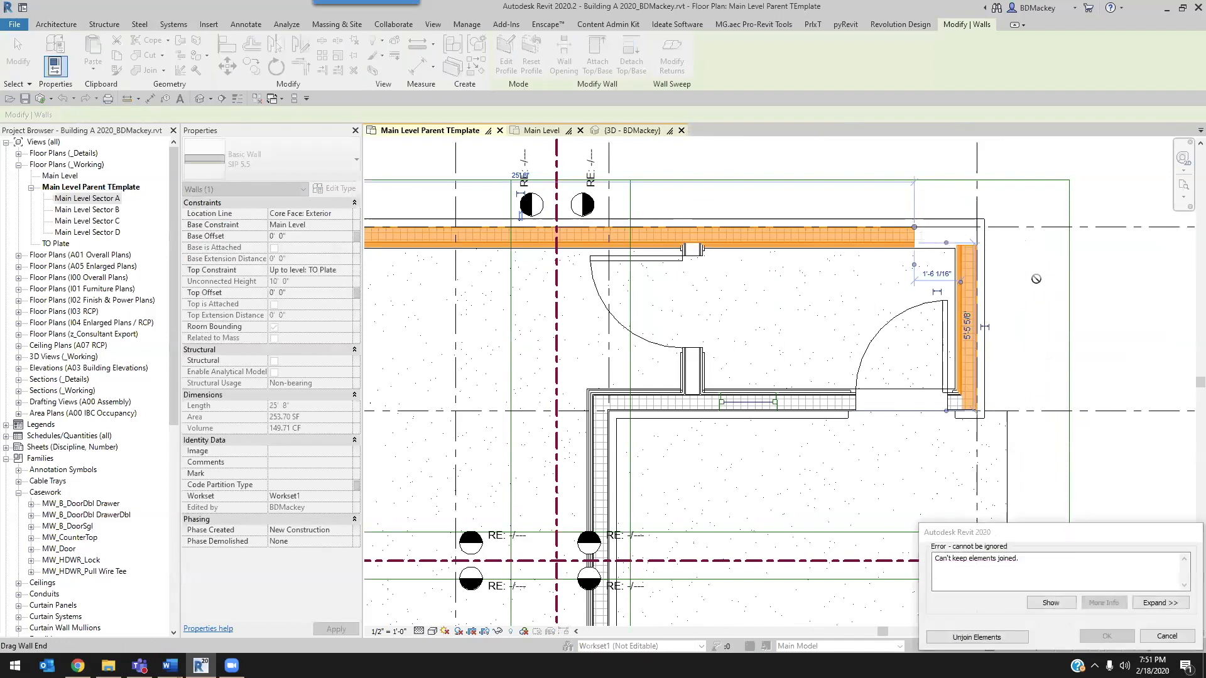
left_click(961, 636)
Step: Trim the shortened grid D wall and the grid 5 wall back to a corner, and end the Trim command
key("t")
key("r")
left_click(968, 266)
left_click(898, 241)
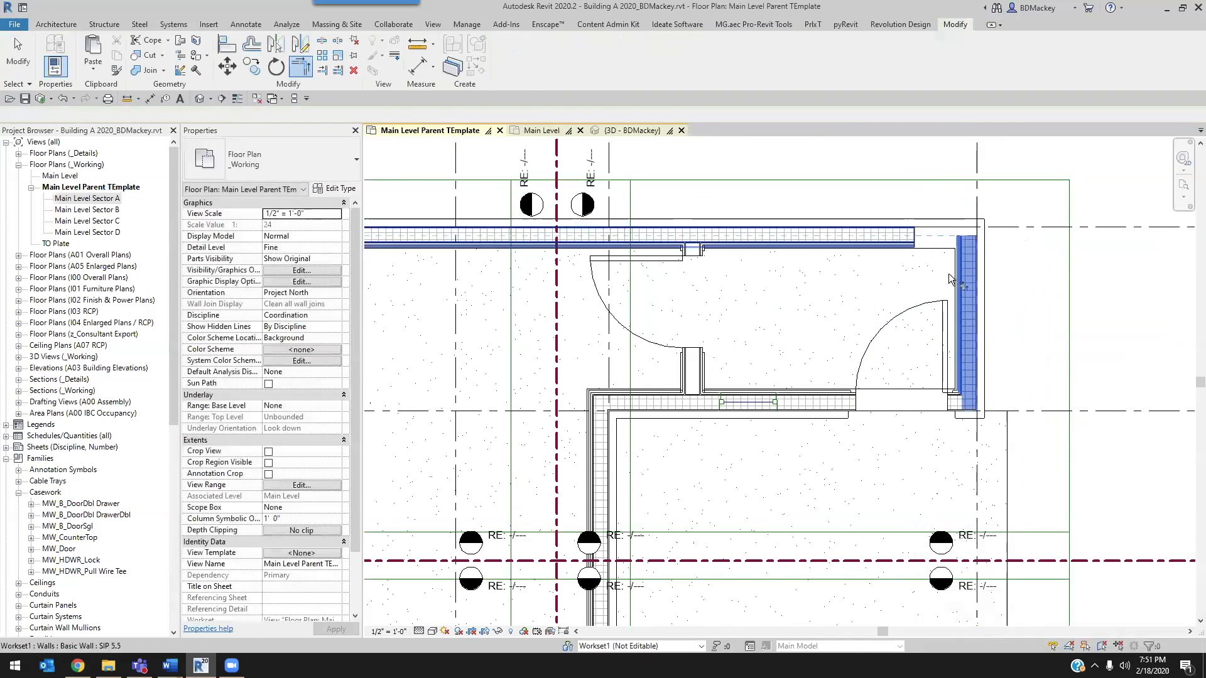
right_click(1060, 281)
left_click(1088, 286)
right_click(1048, 282)
left_click(1068, 289)
scroll(831, 257, "down", 2)
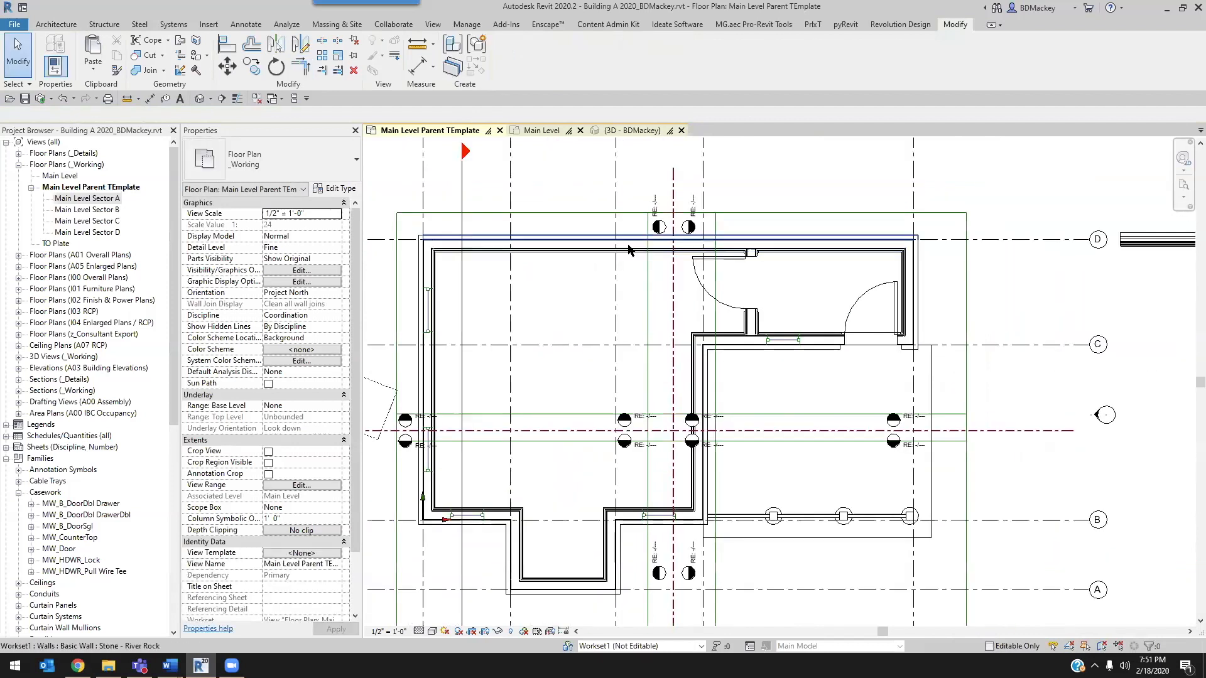
Step: Select the partial chain of SIP 5.5 walls from the grid D wall along grid 1 and around the bay to grid B, and clear it
left_click(630, 248)
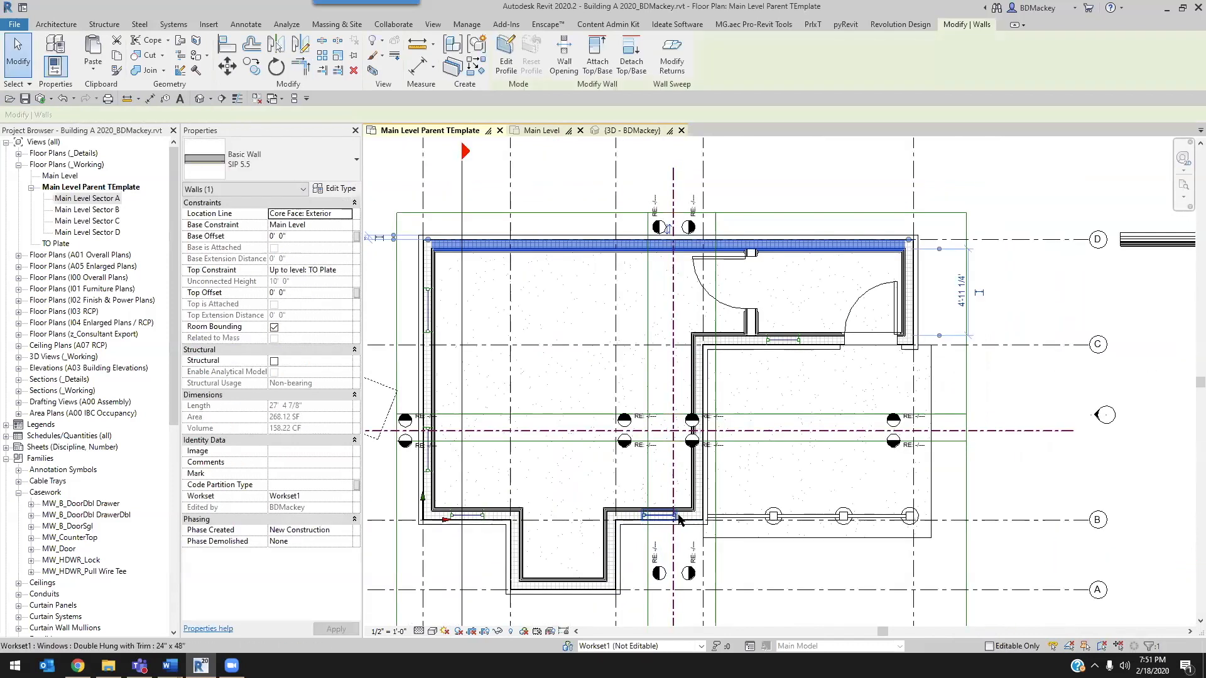
key("Tab")
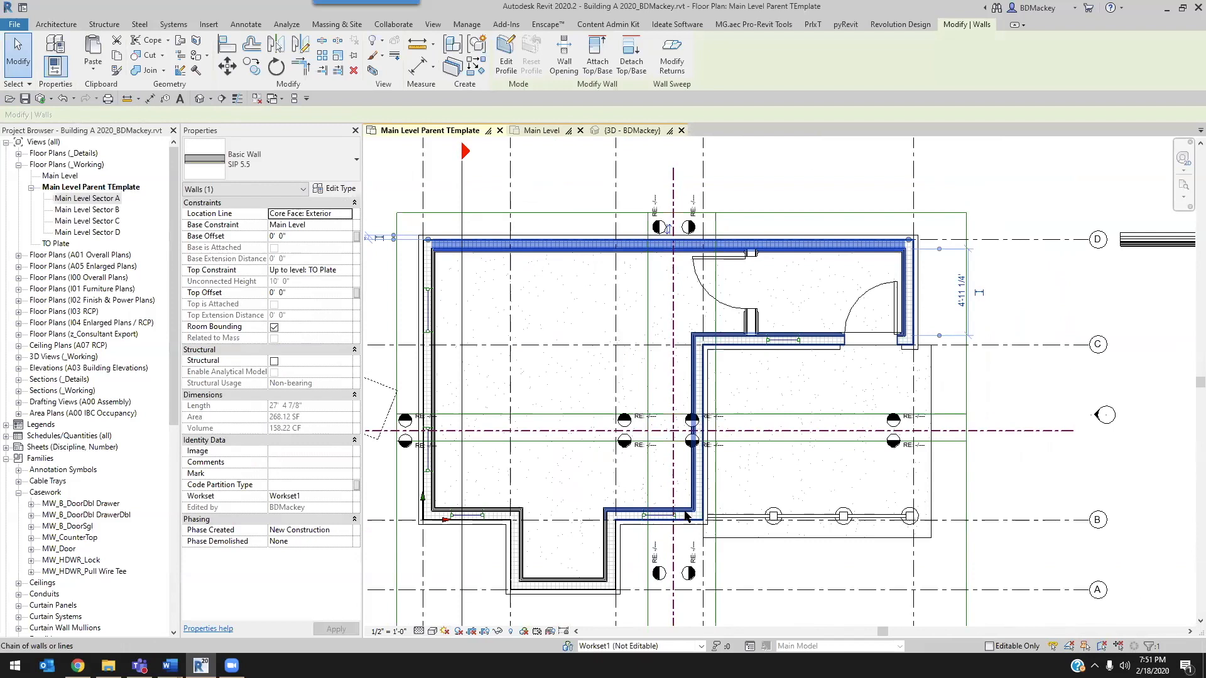
left_click(624, 512)
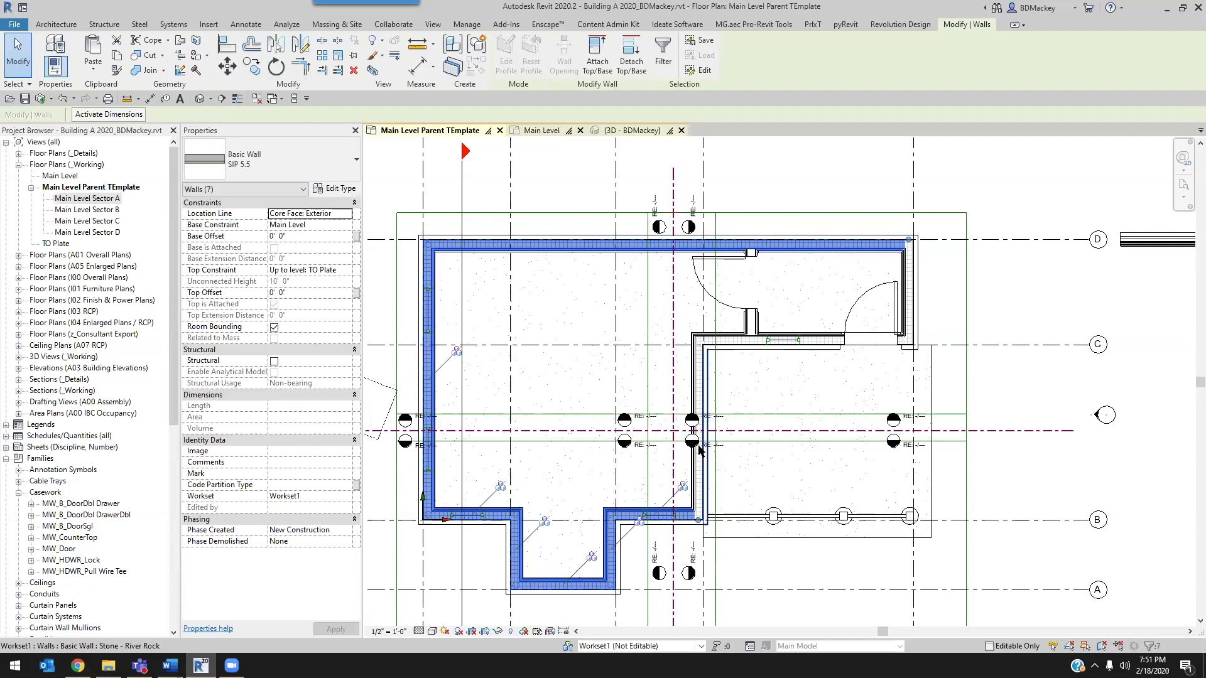
left_click(957, 362)
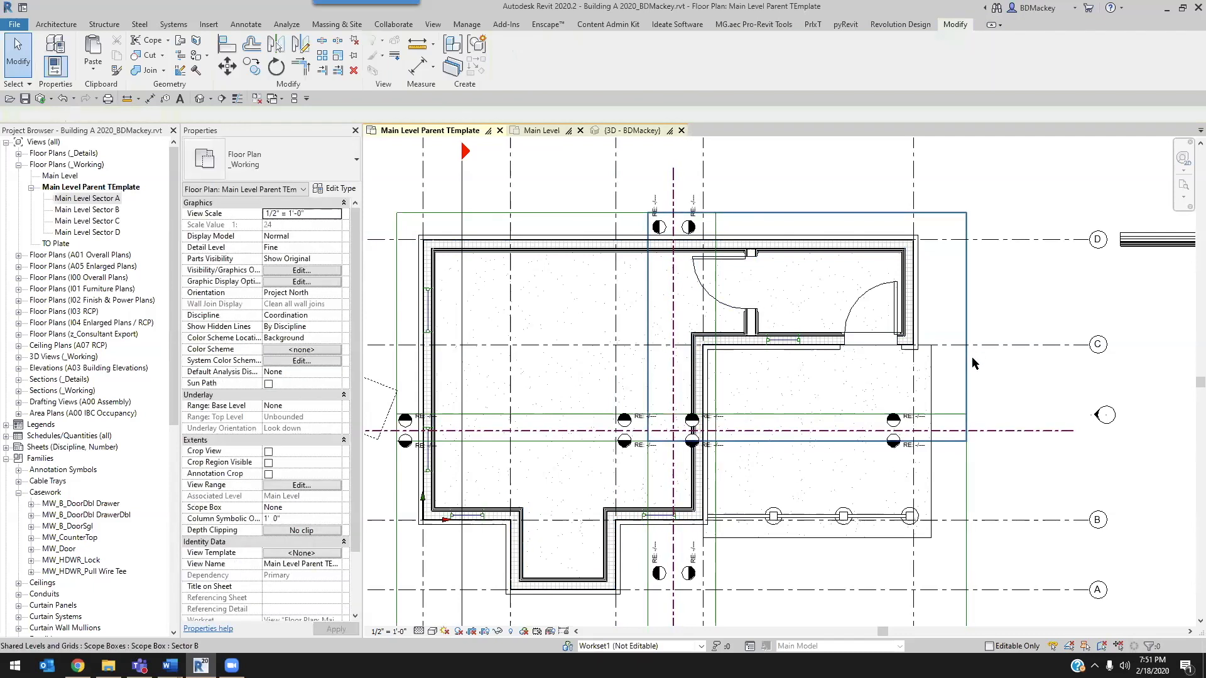
scroll(972, 363, "down", 3)
left_click(639, 362)
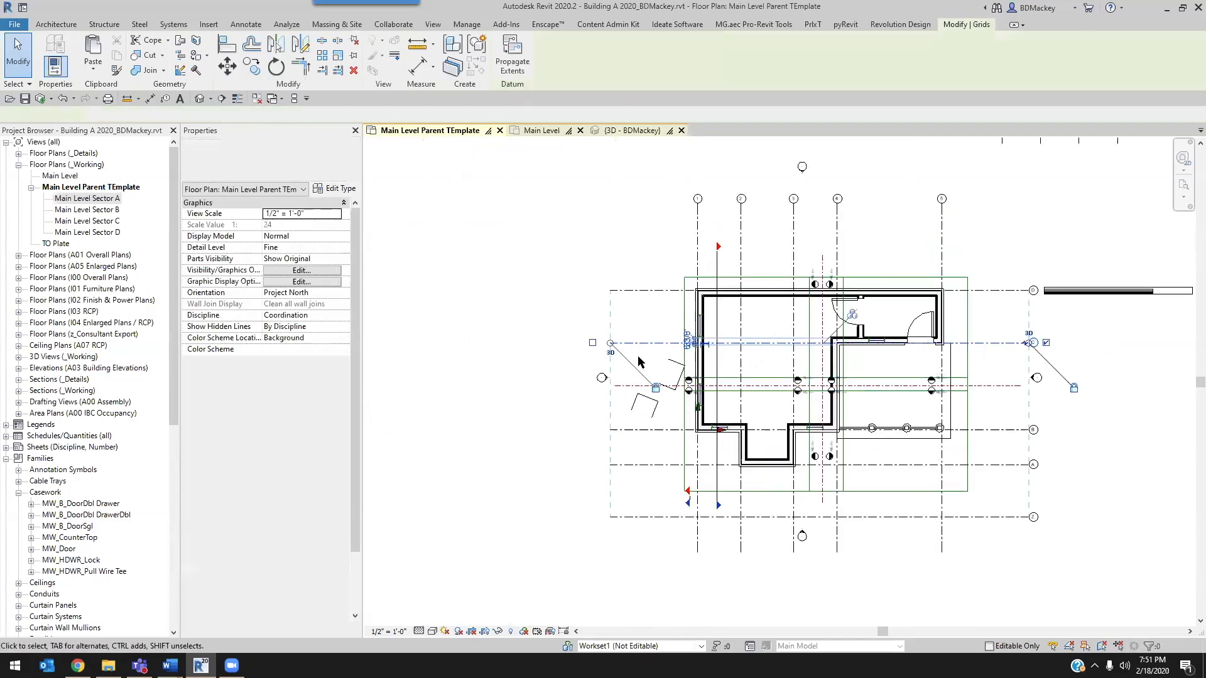
middle_click_drag(931, 363, 809, 358)
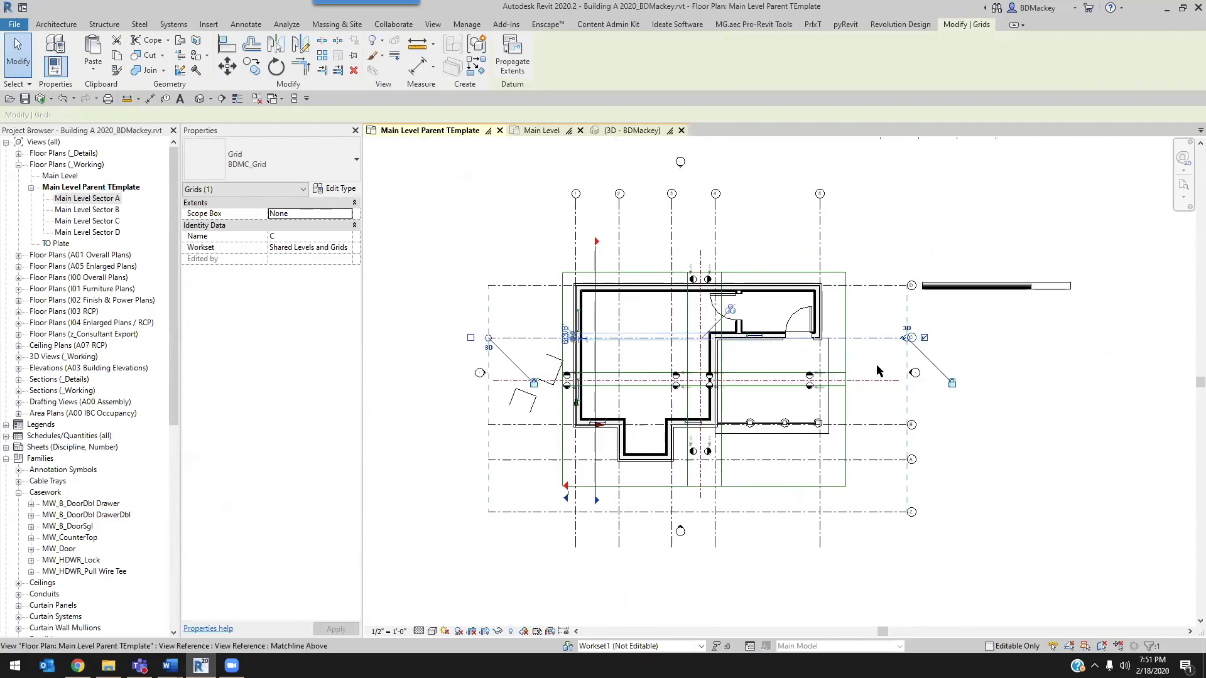
left_click(905, 343)
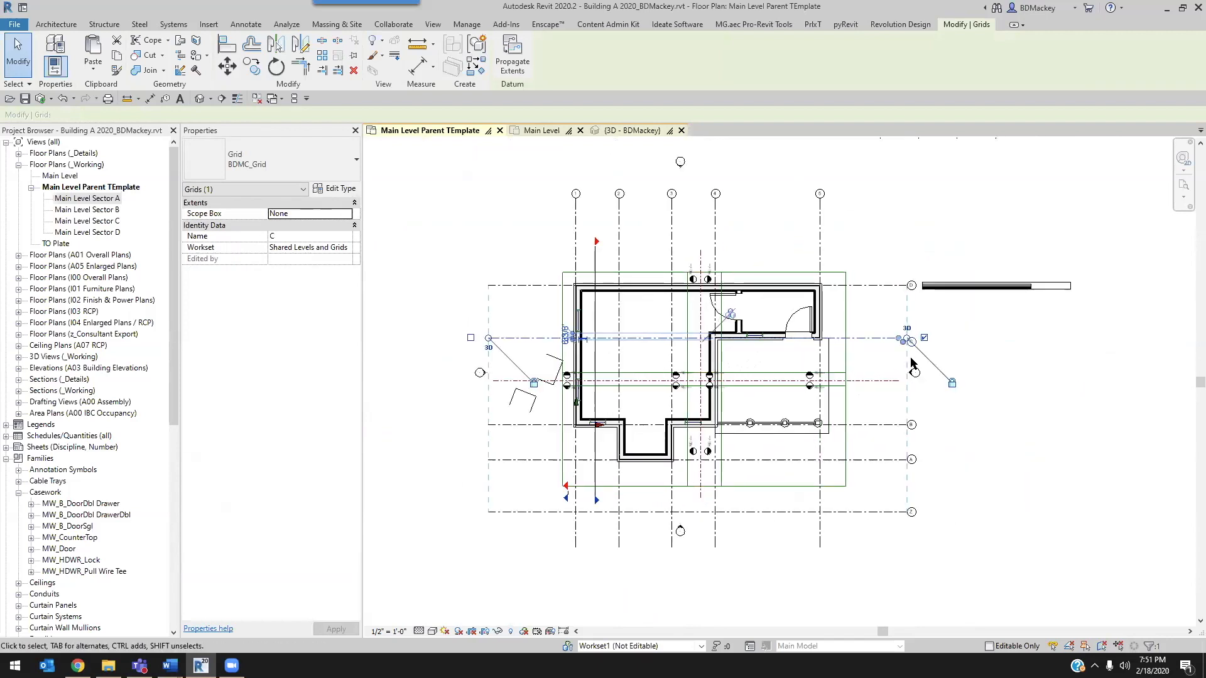
scroll(906, 349, "up", 3)
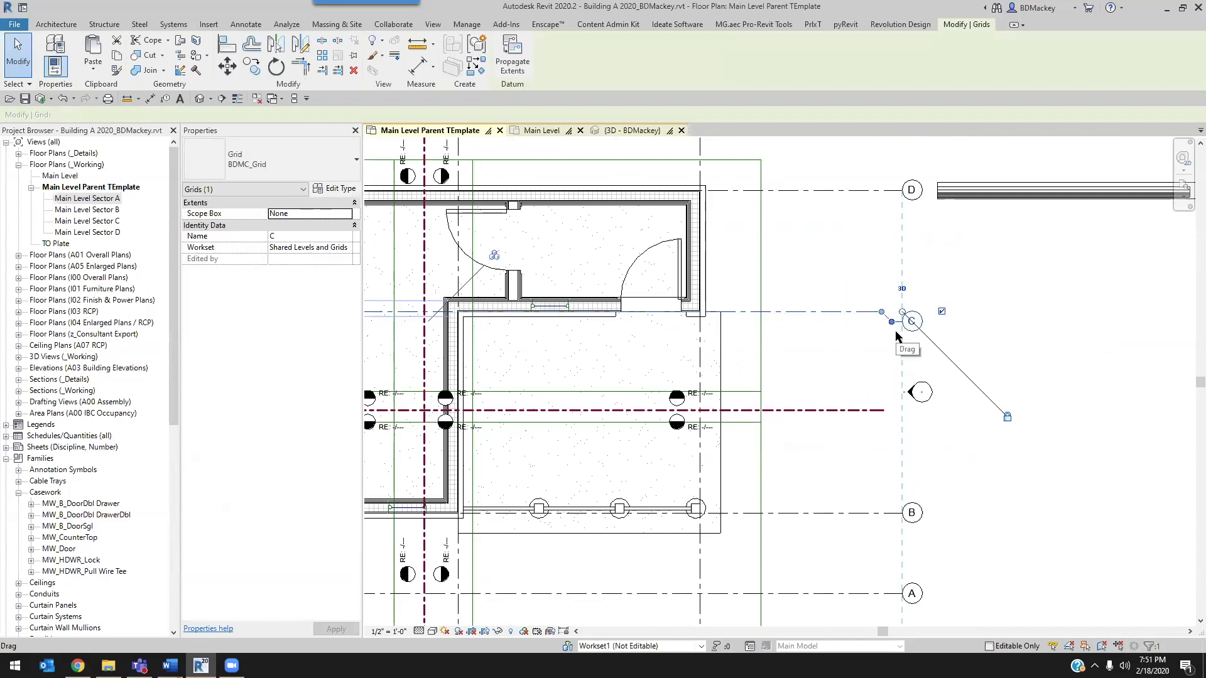
key("ctrl+z")
scroll(896, 338, "down", 4)
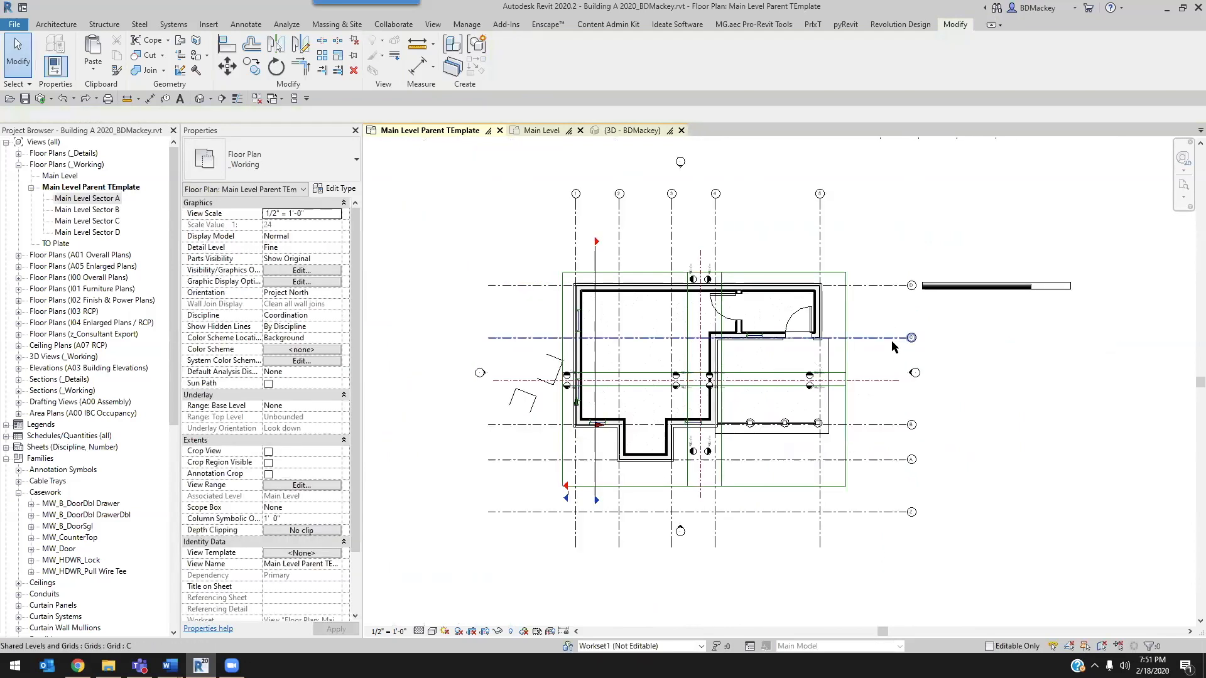
Step: Select grid C and extend its bubble end together with aligned grids D, B, A and Z past the detached wall on grid D, and deselect
scroll(892, 343, "up", 2)
left_click(878, 339)
scroll(879, 342, "up", 6)
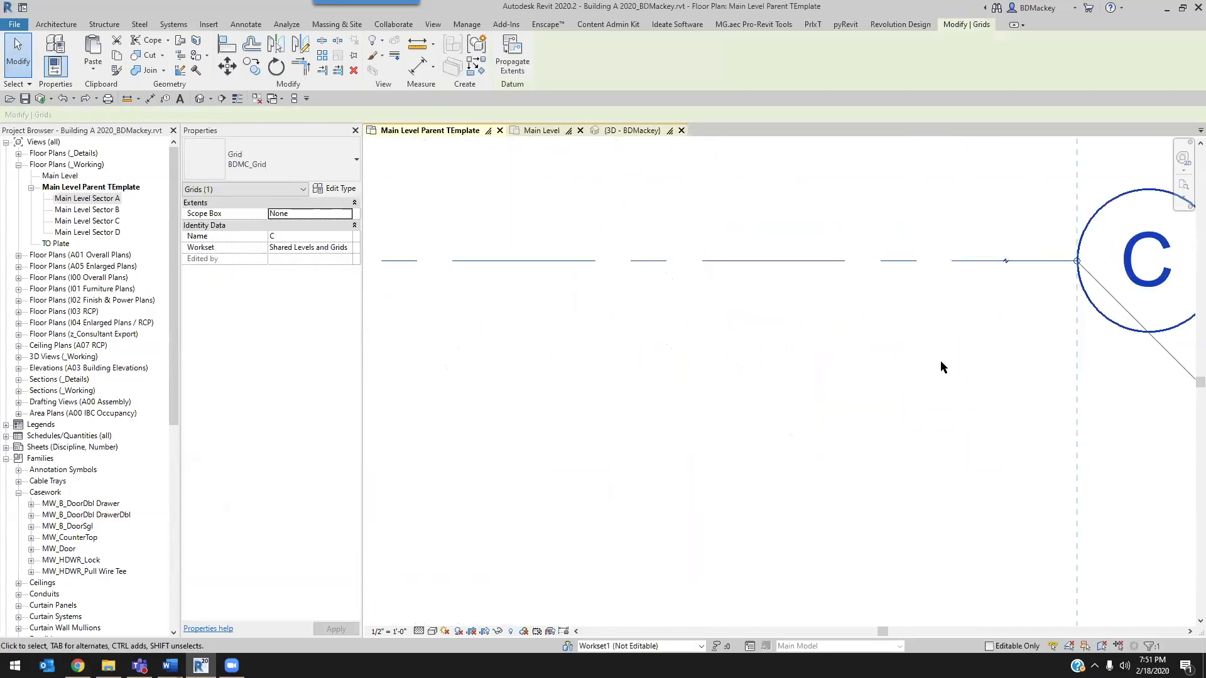
left_click_drag(852, 279, 851, 279)
scroll(850, 279, "down", 5)
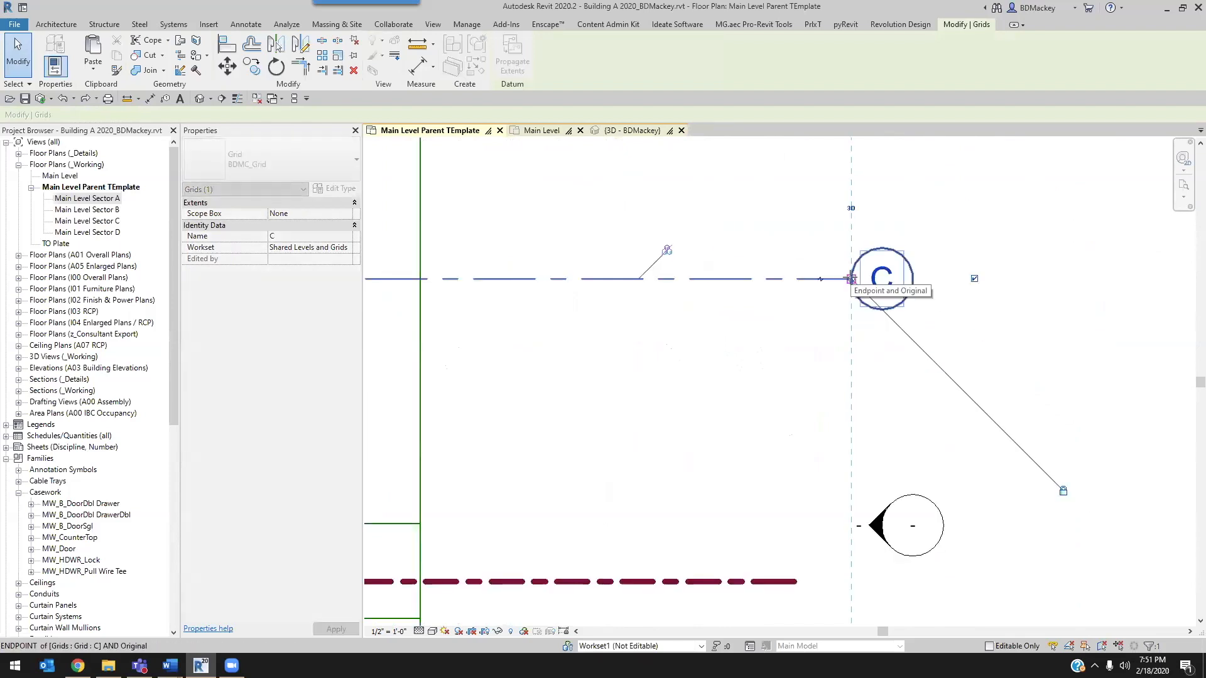
scroll(850, 277, "down", 2)
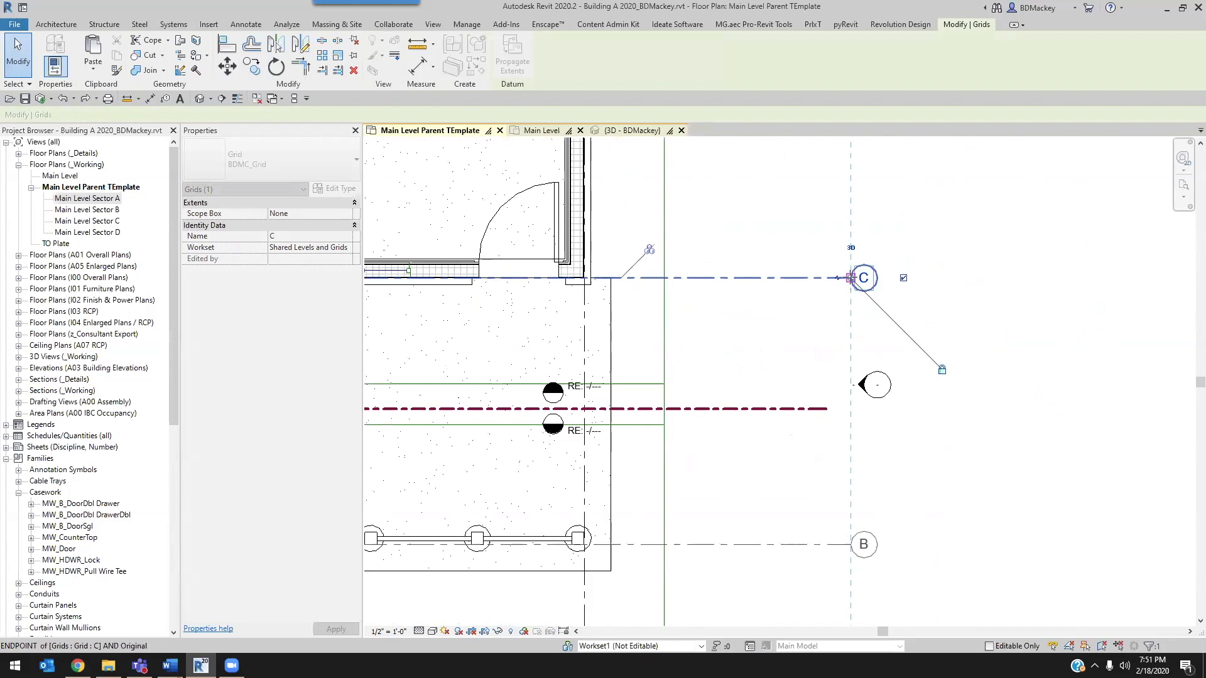
left_click_drag(835, 140, 833, 126)
scroll(898, 311, "down", 3)
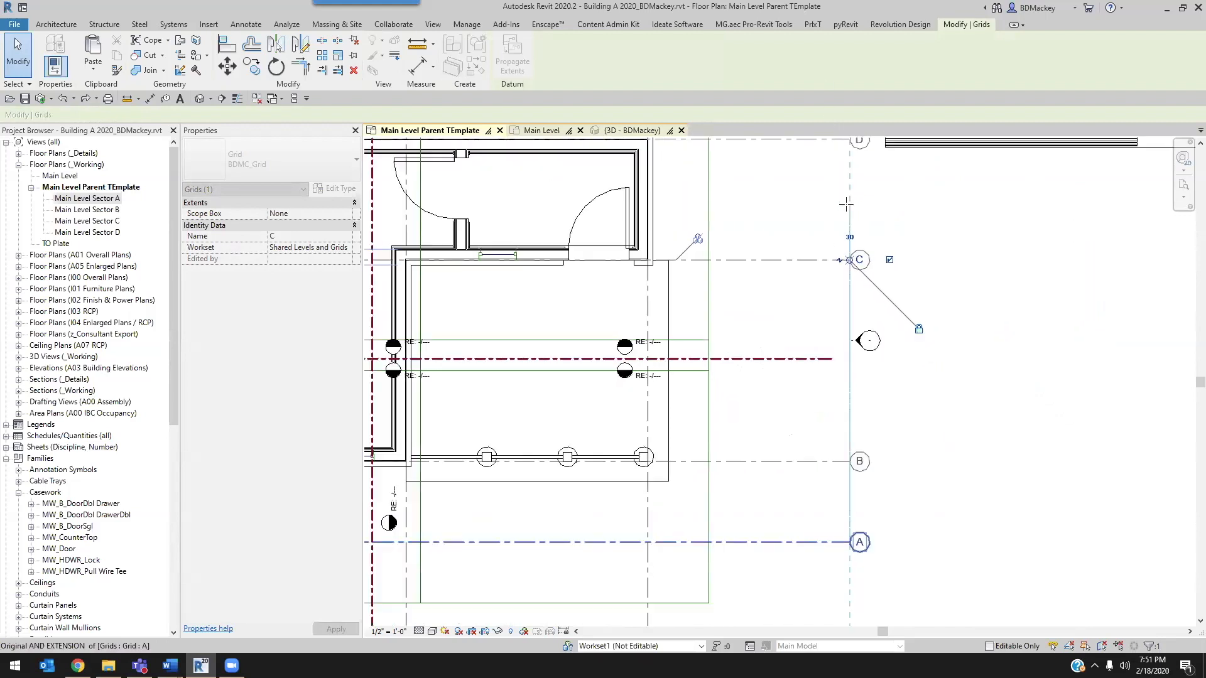
left_click_drag(813, 308, 980, 279)
middle_click_drag(981, 285, 779, 277)
left_click_drag(780, 277, 845, 297)
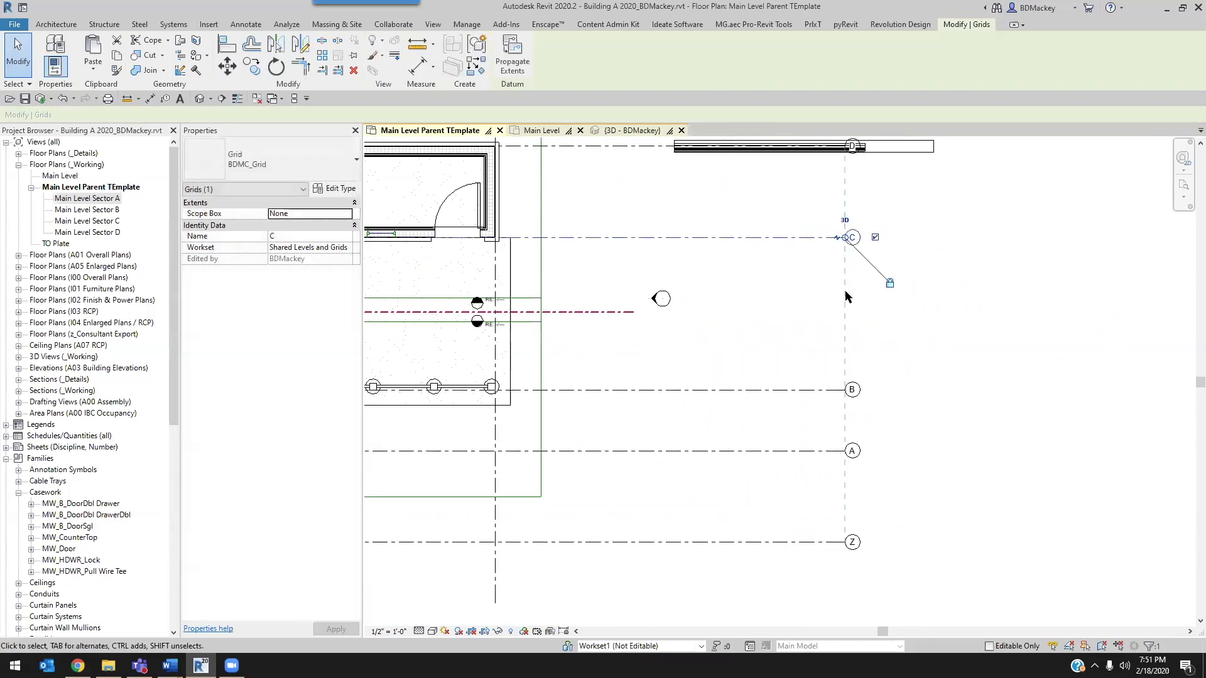
scroll(846, 297, "down", 3)
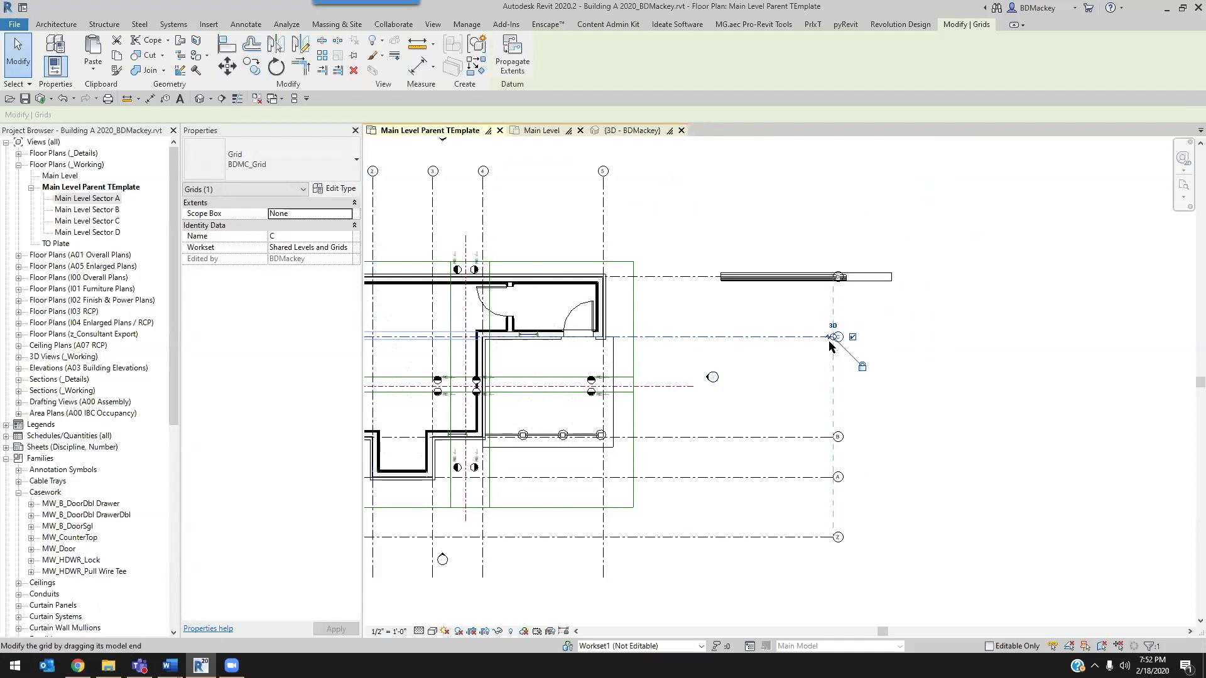
left_click_drag(830, 344, 984, 350)
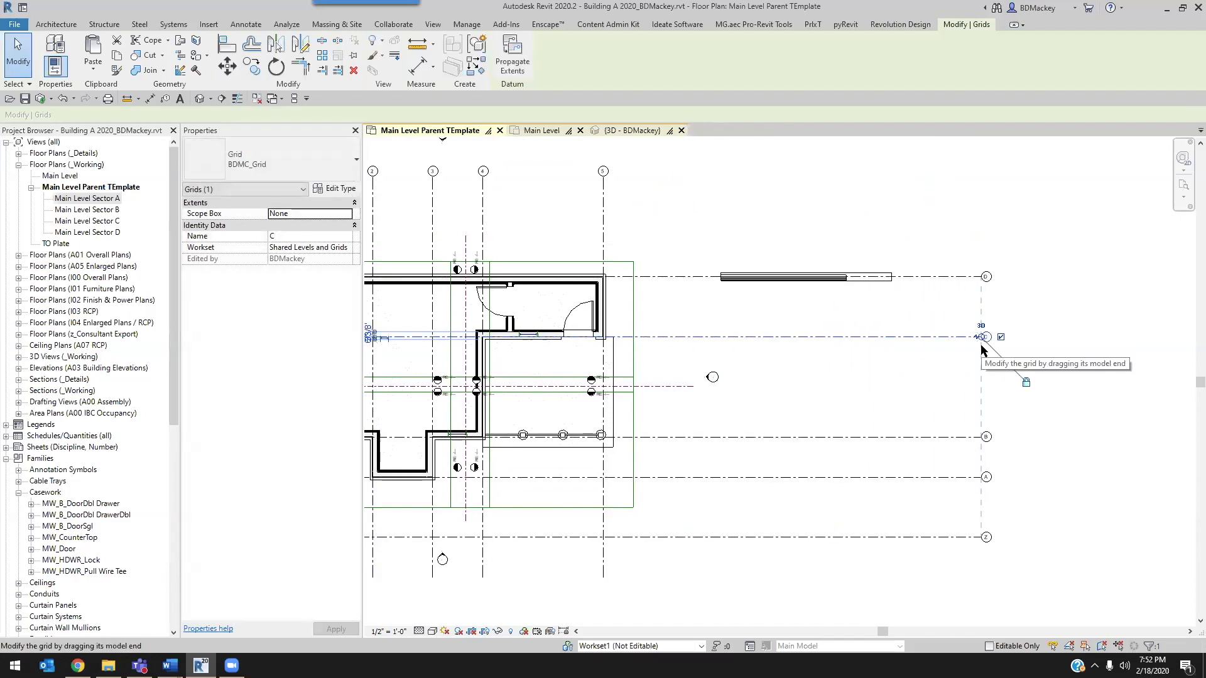
left_click(729, 310)
middle_click_drag(728, 310, 872, 326)
Step: Place an aligned dimension with faces of core from the exterior wall along grid 1 to the short interior wall beside the door, above the plan
scroll(741, 300, "up", 5)
scroll(741, 301, "down", 5)
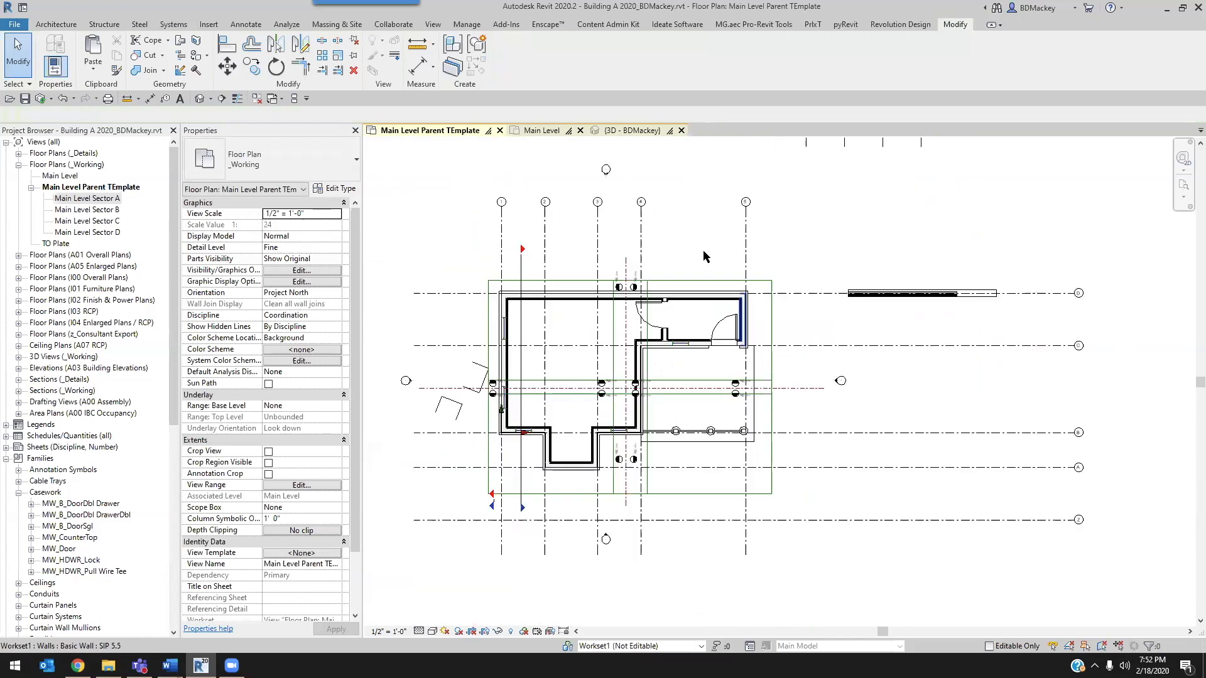
scroll(526, 304, "up", 4)
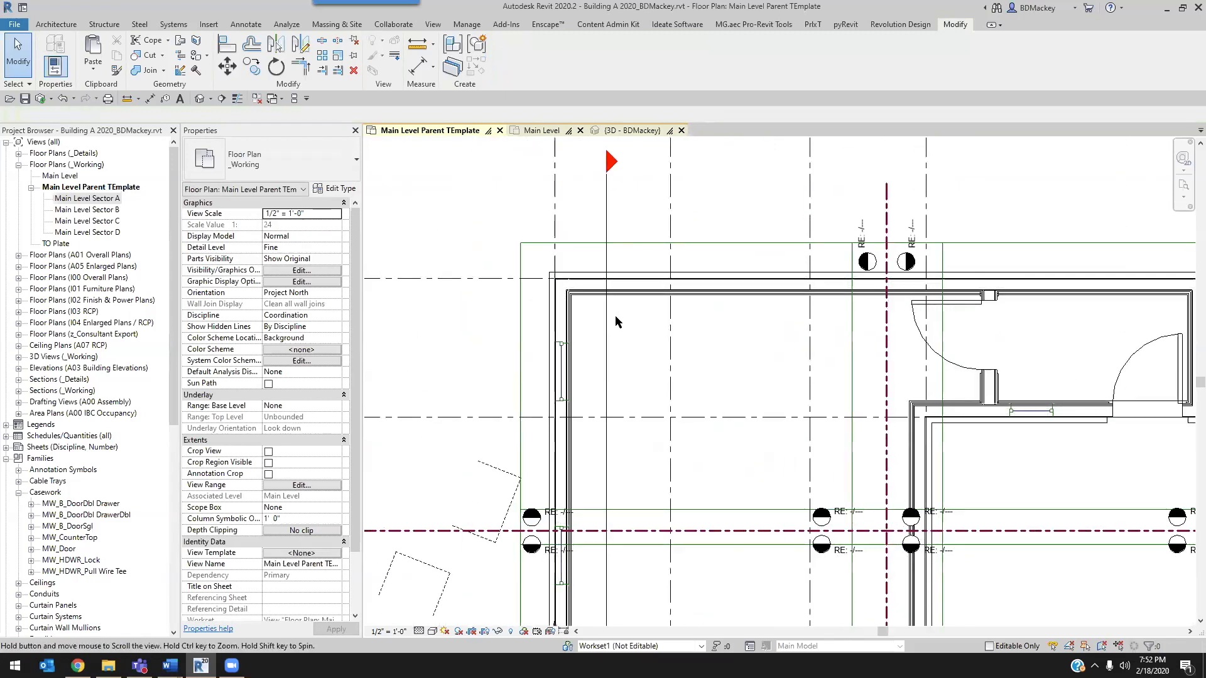
key("d")
key("i")
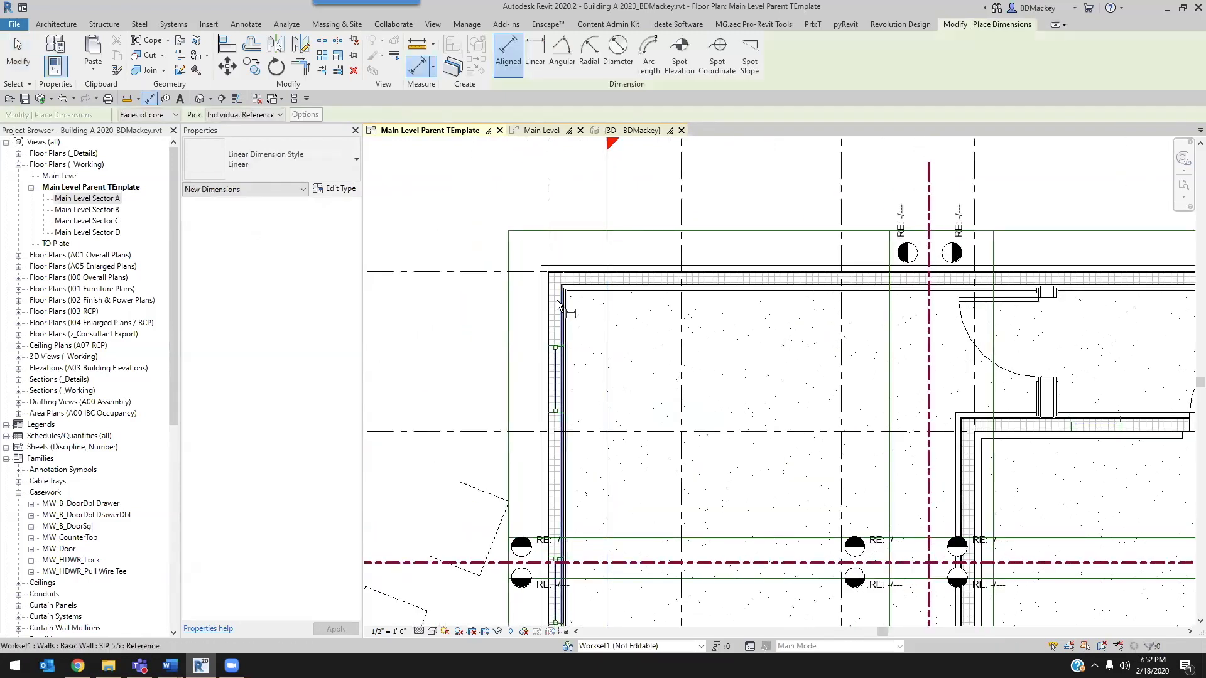
scroll(562, 306, "down", 1)
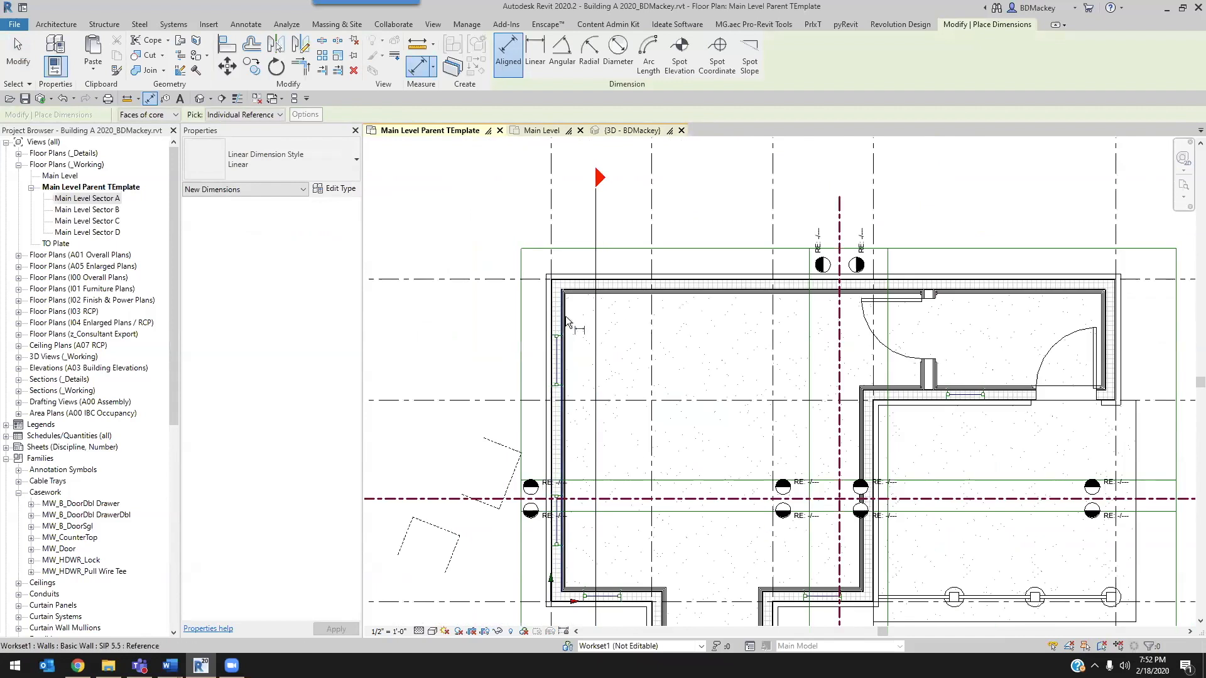
scroll(566, 320, "up", 3)
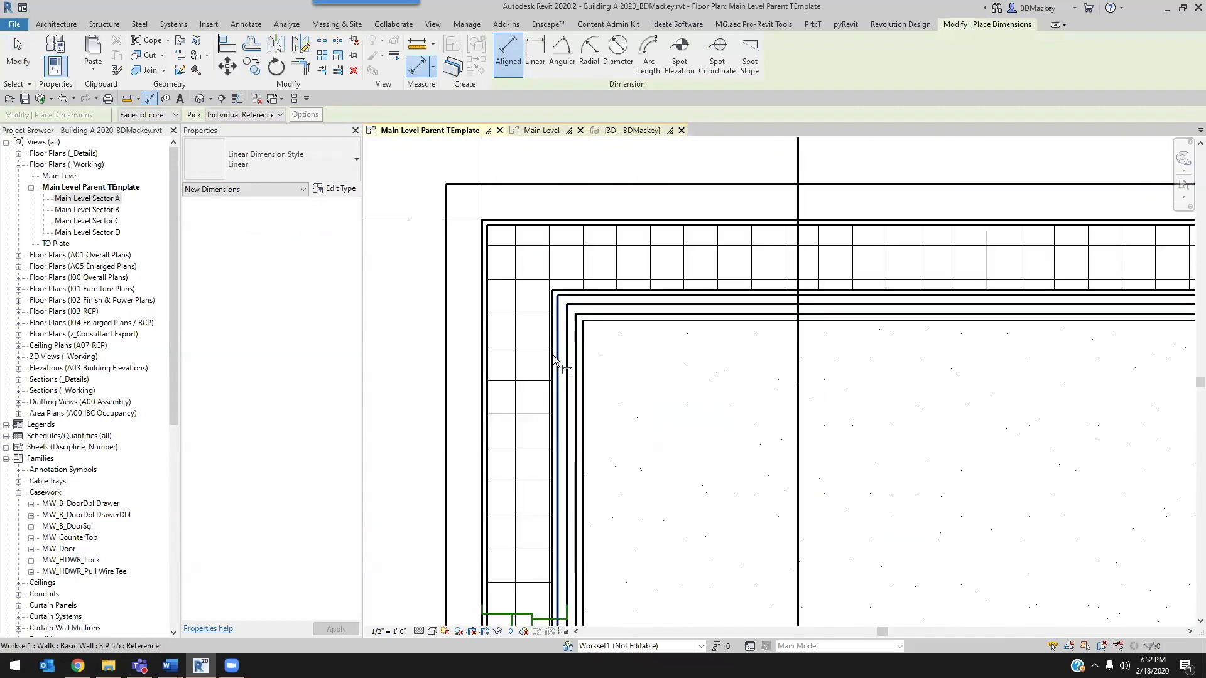
scroll(548, 364, "down", 2)
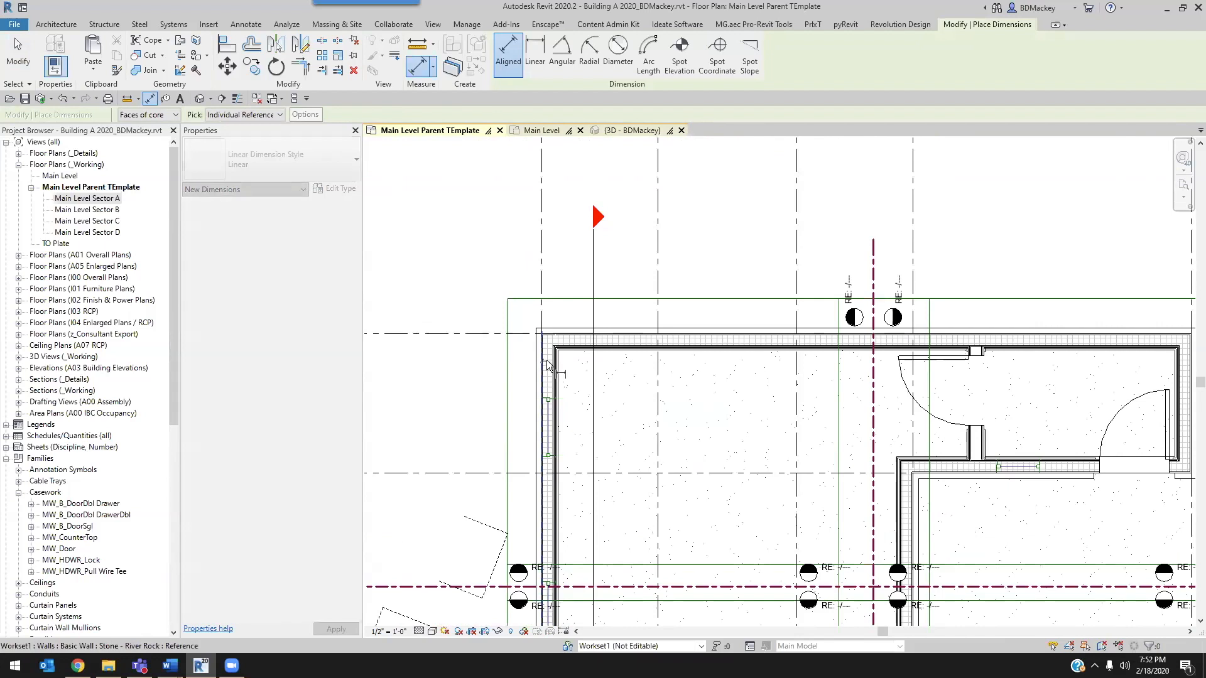
scroll(546, 364, "up", 1)
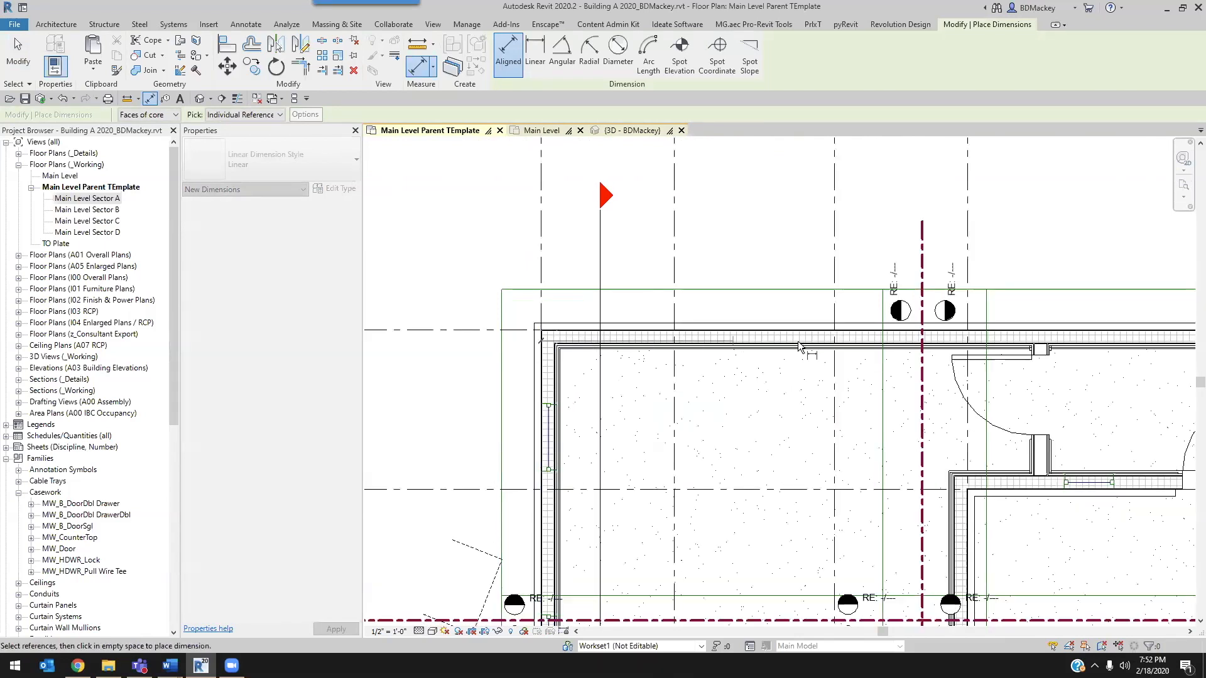
left_click(1042, 354)
left_click(1076, 237)
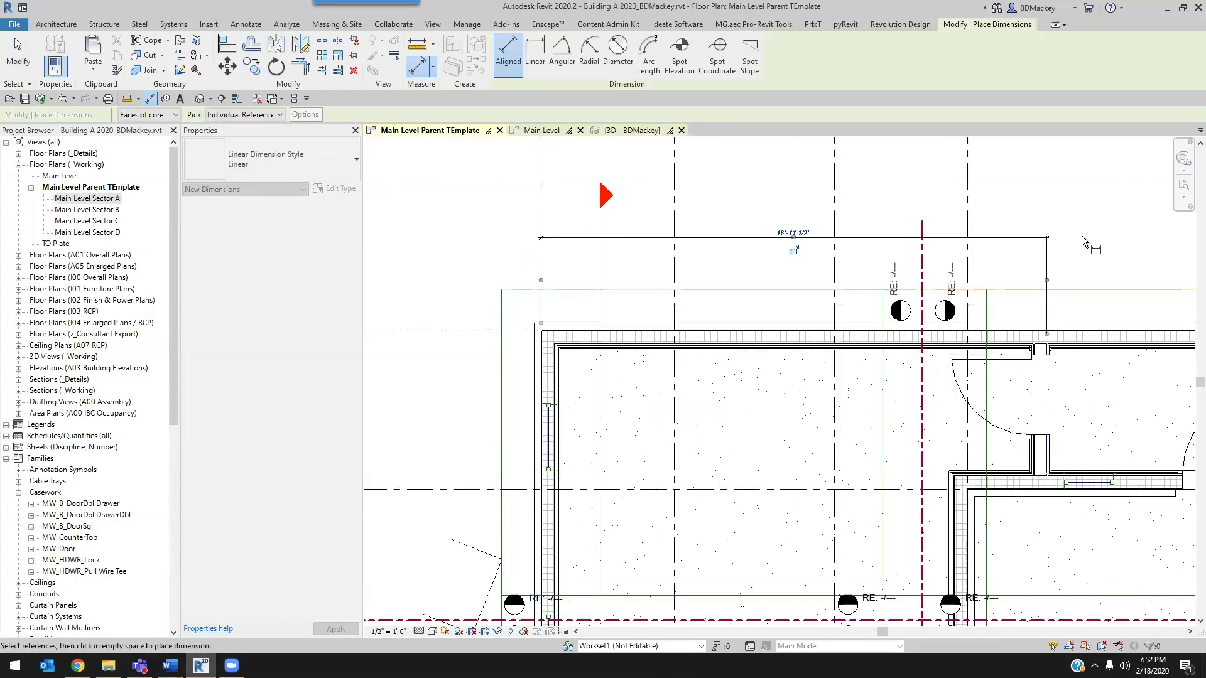
Step: End dimensioning and move the dimension's witness lines to the interior wall's face nearer grid 1 and the outermost face of the grid 1 wall
right_click(1085, 242)
left_click(1096, 252)
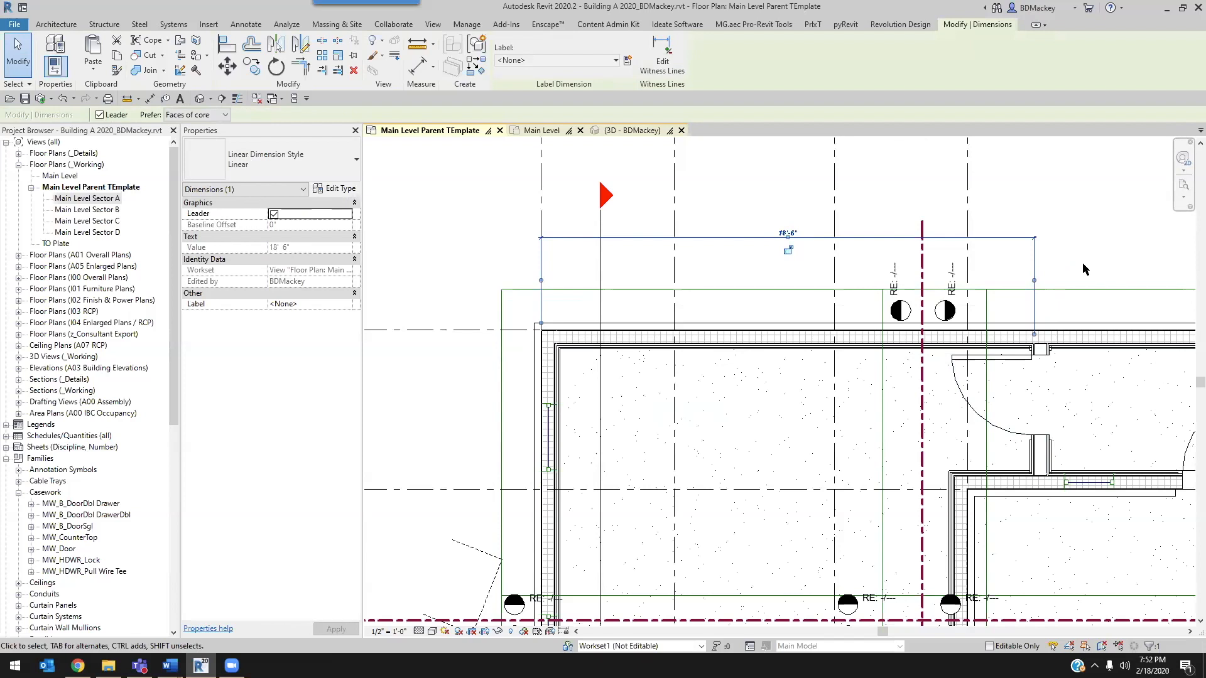
key("Escape")
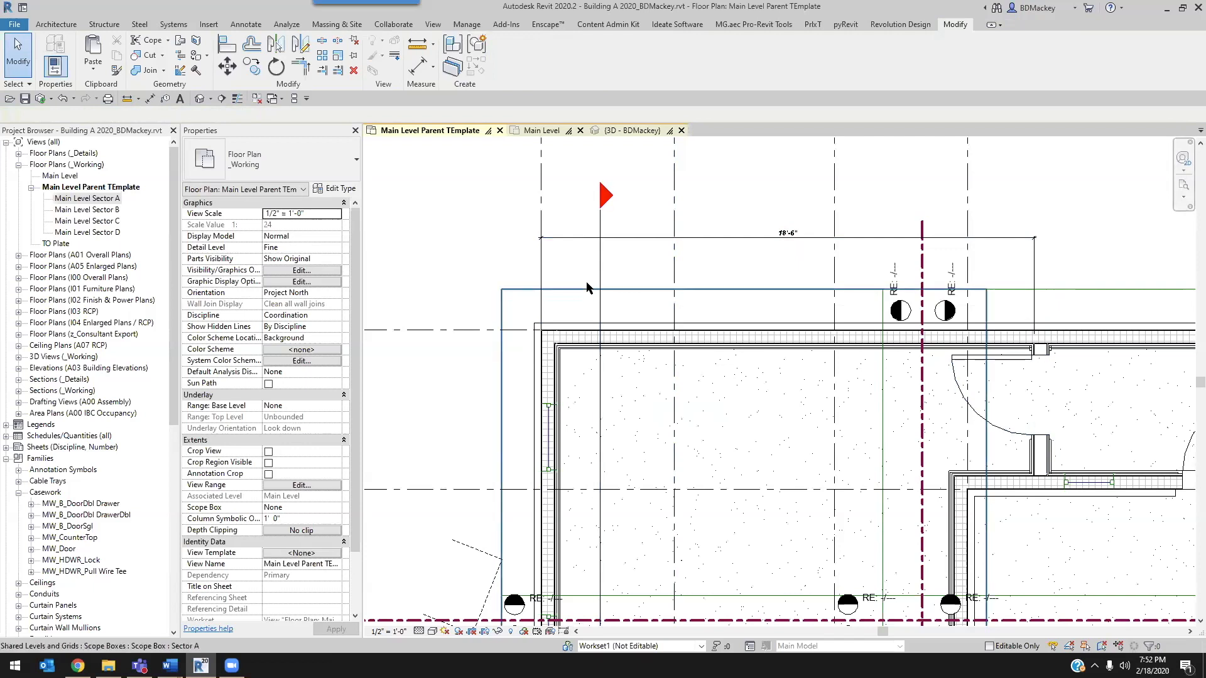
left_click(629, 237)
left_click(540, 280)
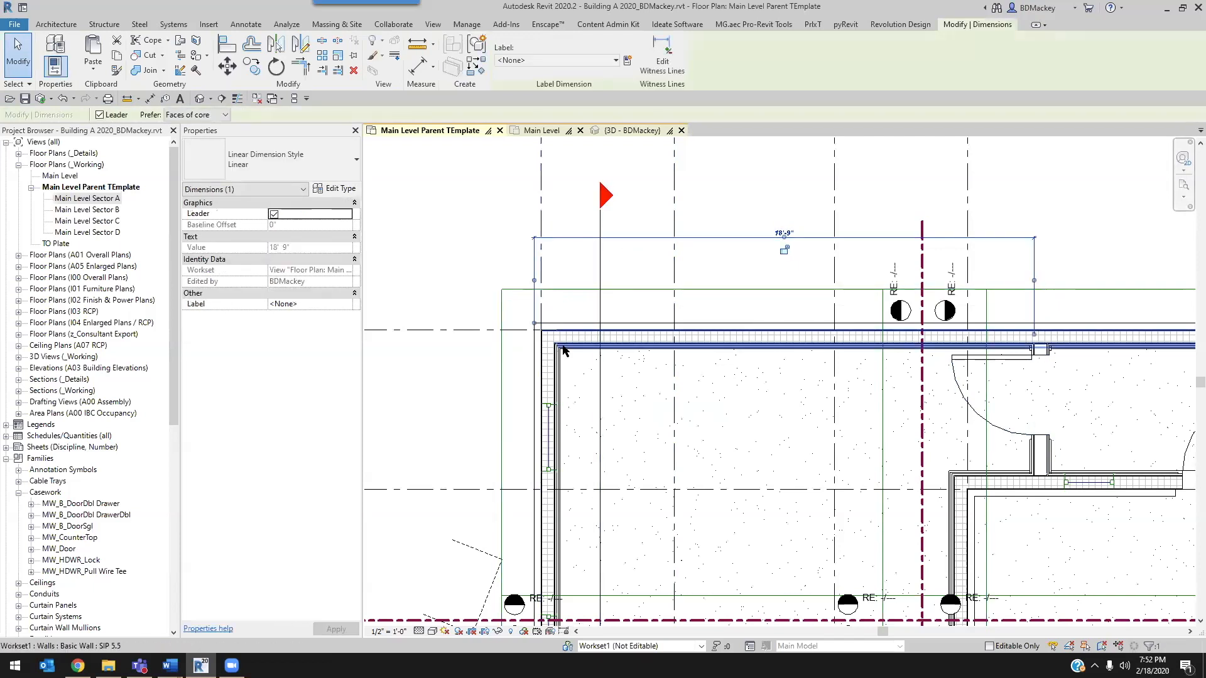